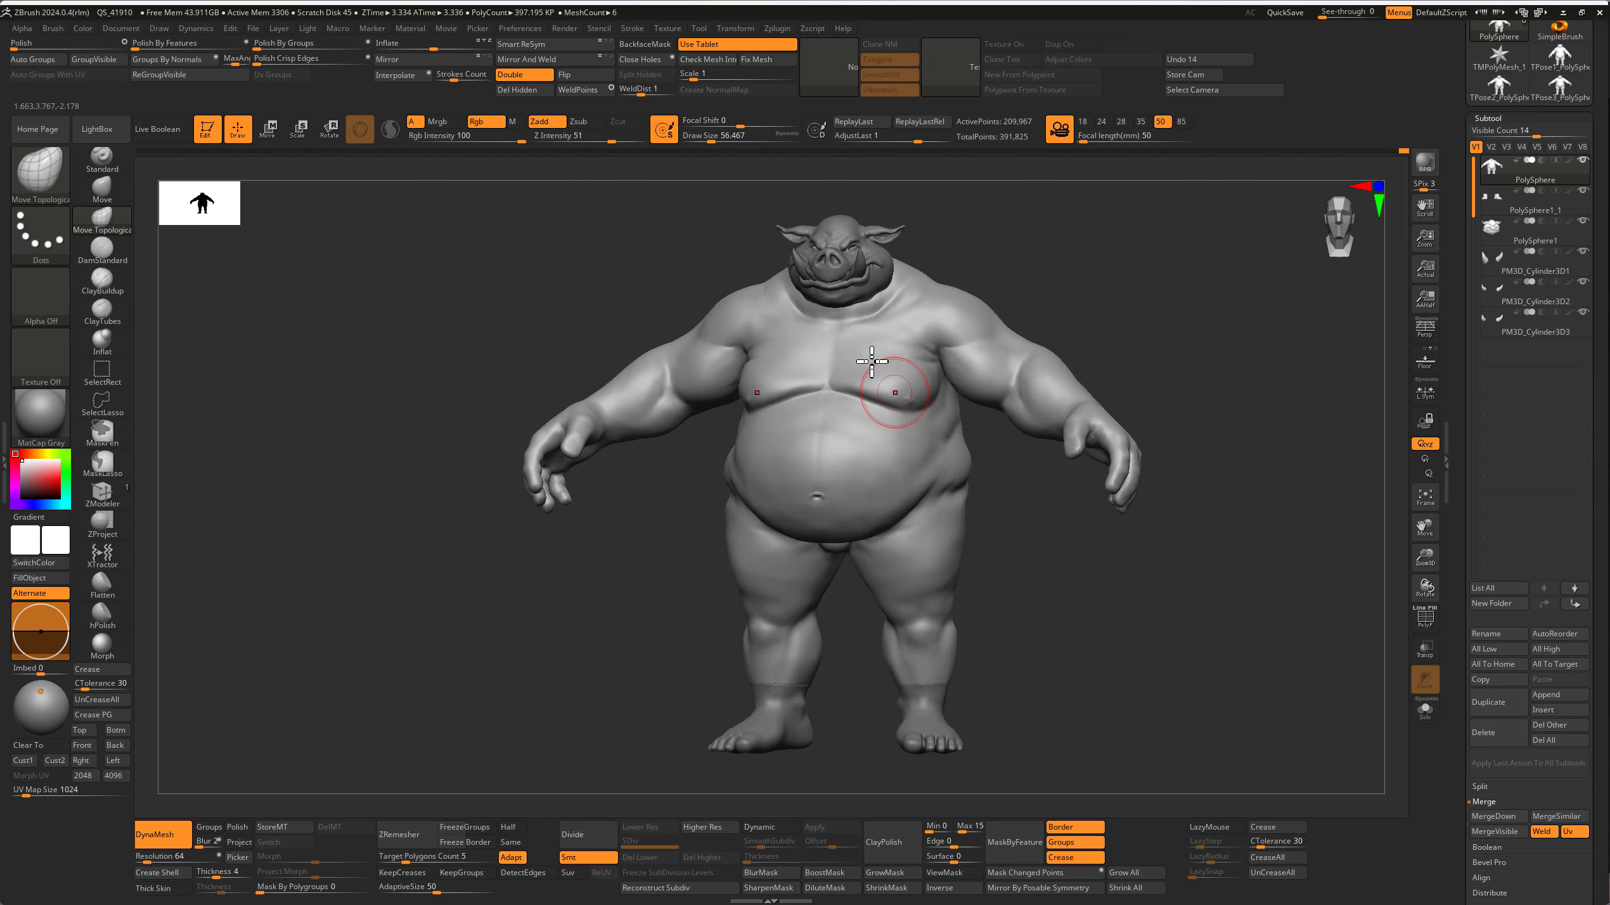
# Step: Raise the DynaMesh resolution to 128 and remesh the ogre body
pyautogui.scroll(5, 880, 359)
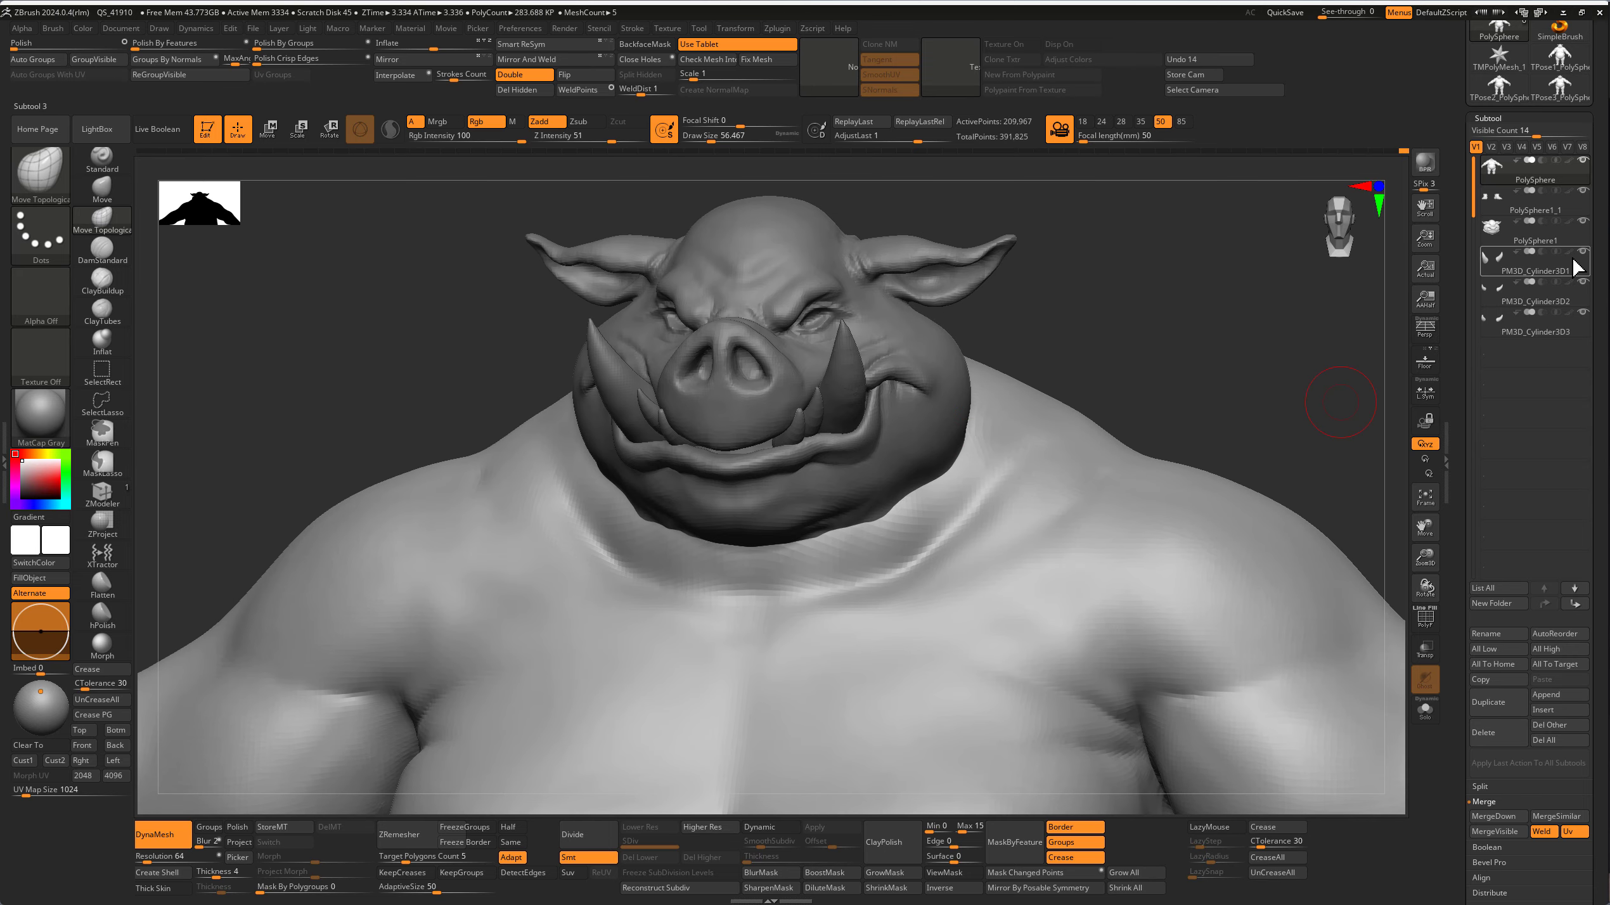
pyautogui.scroll(-5, 1018, 492)
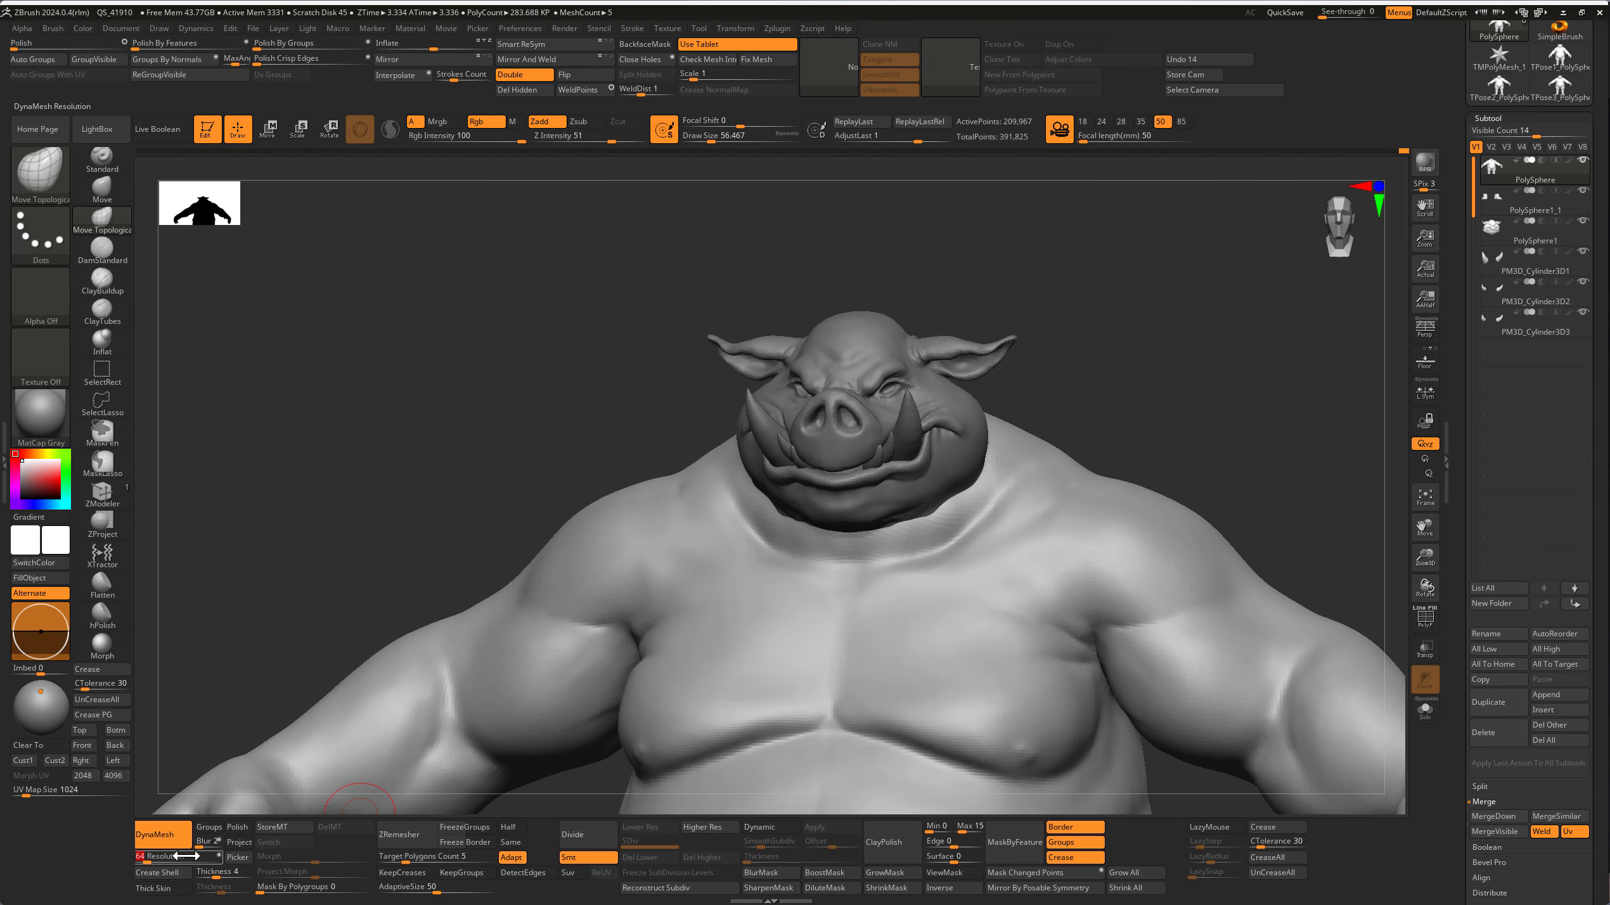
pyautogui.keyDown('ctrl'); pyautogui.moveTo(507, 438); pyautogui.dragTo(514, 444); pyautogui.keyUp('ctrl')
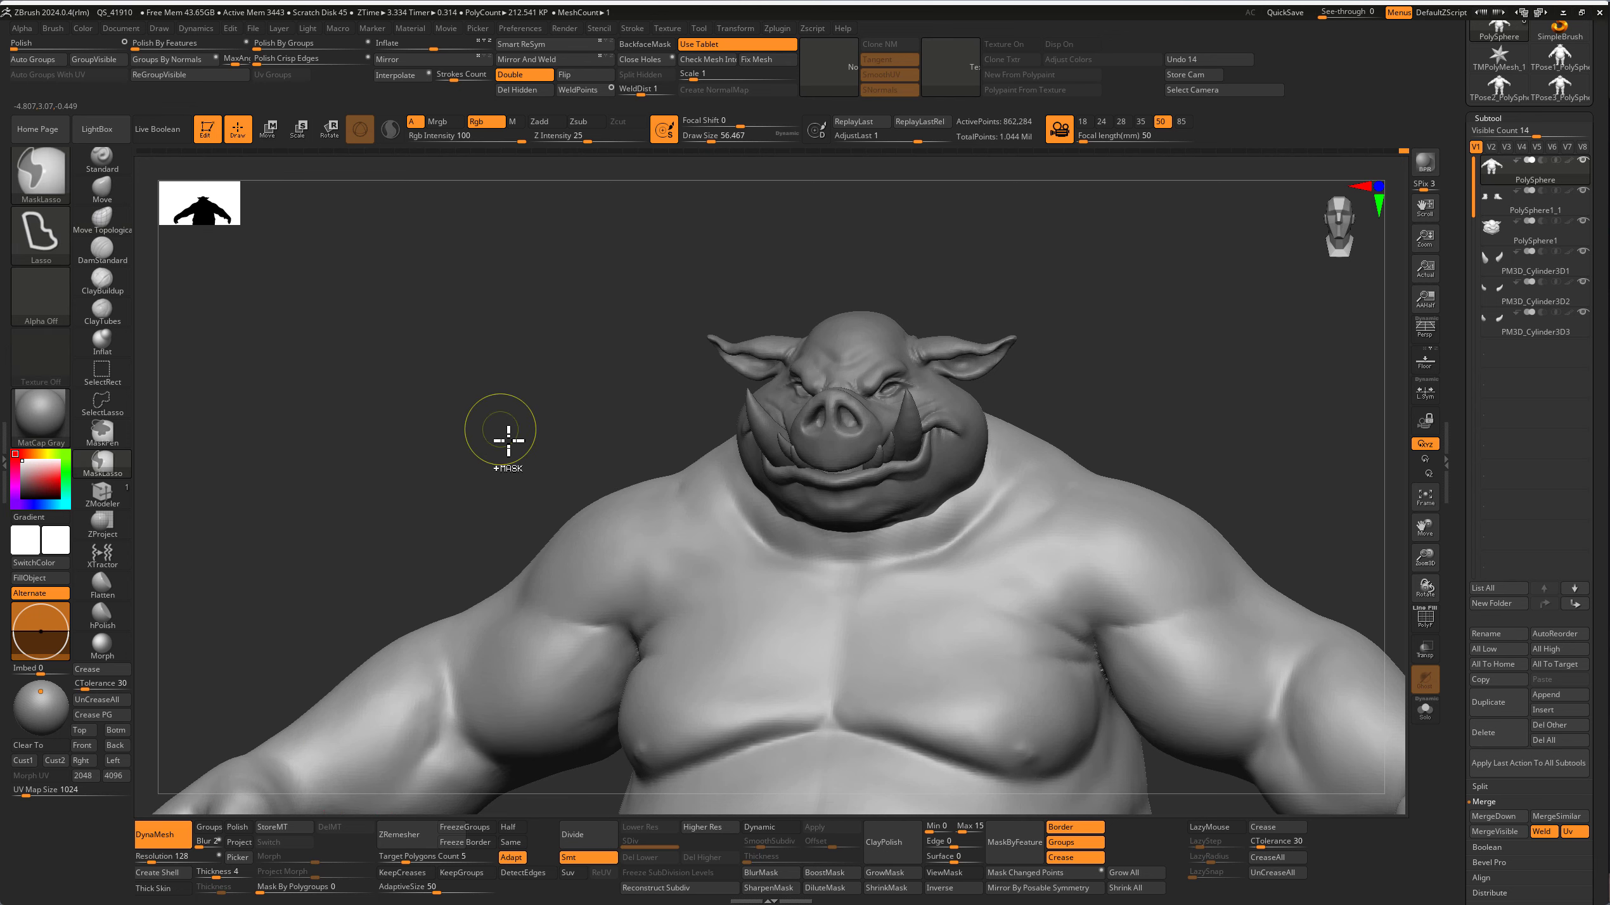
pyautogui.press('f')
# Step: MergeDown the PolySphere subtool so body and head become one subtool
pyautogui.scroll(5, 877, 489)
pyautogui.scroll(-5, 855, 483)
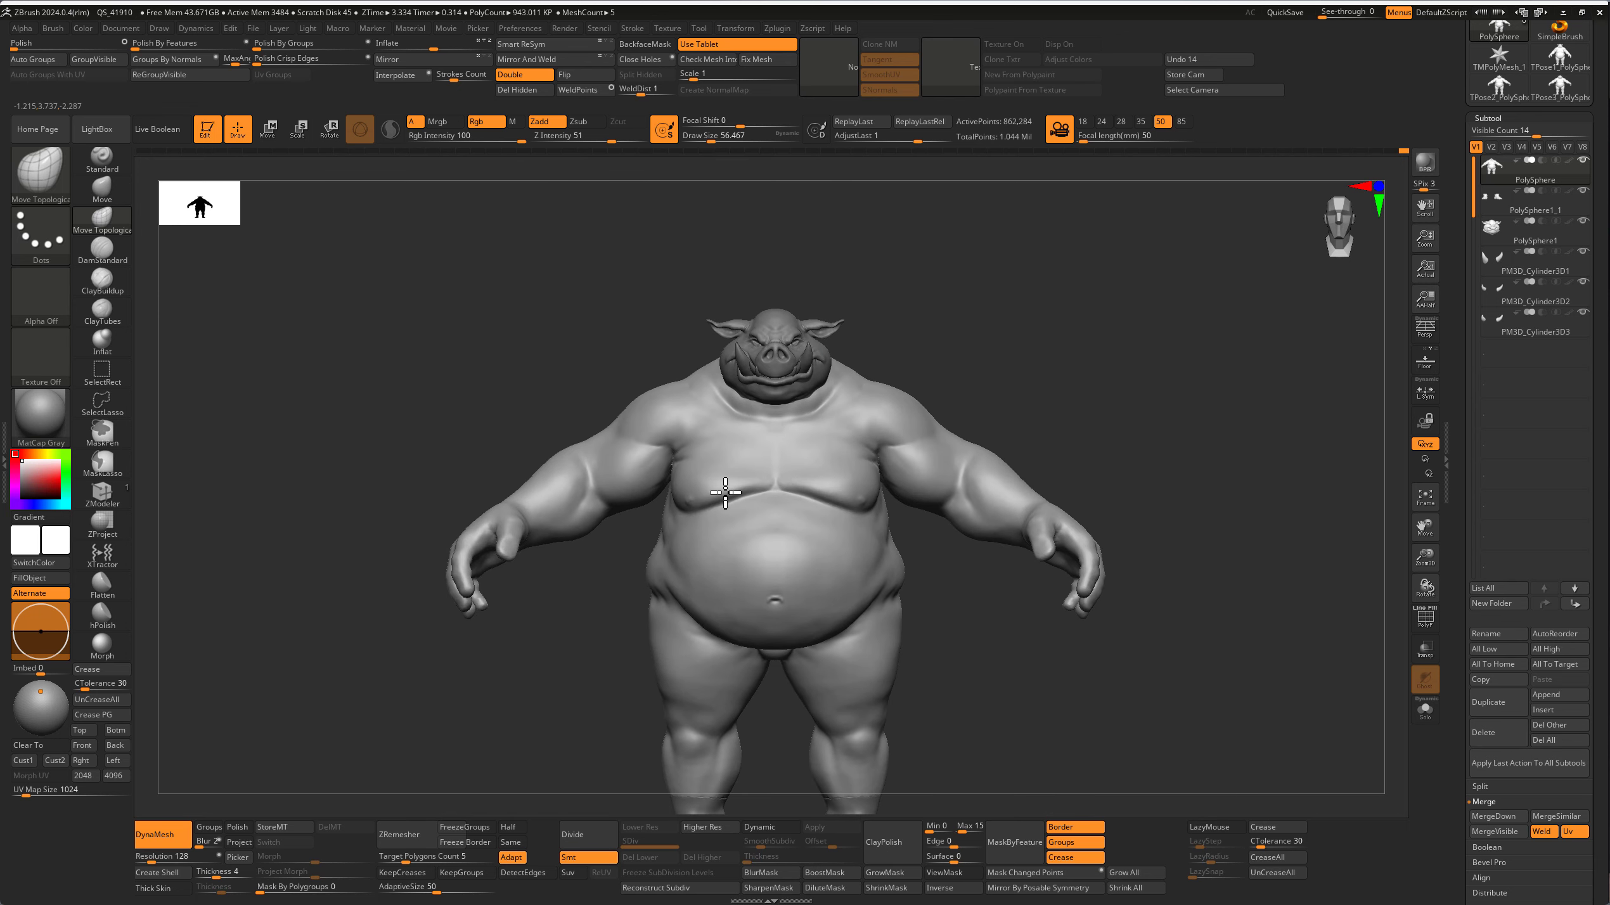
pyautogui.click(1522, 170)
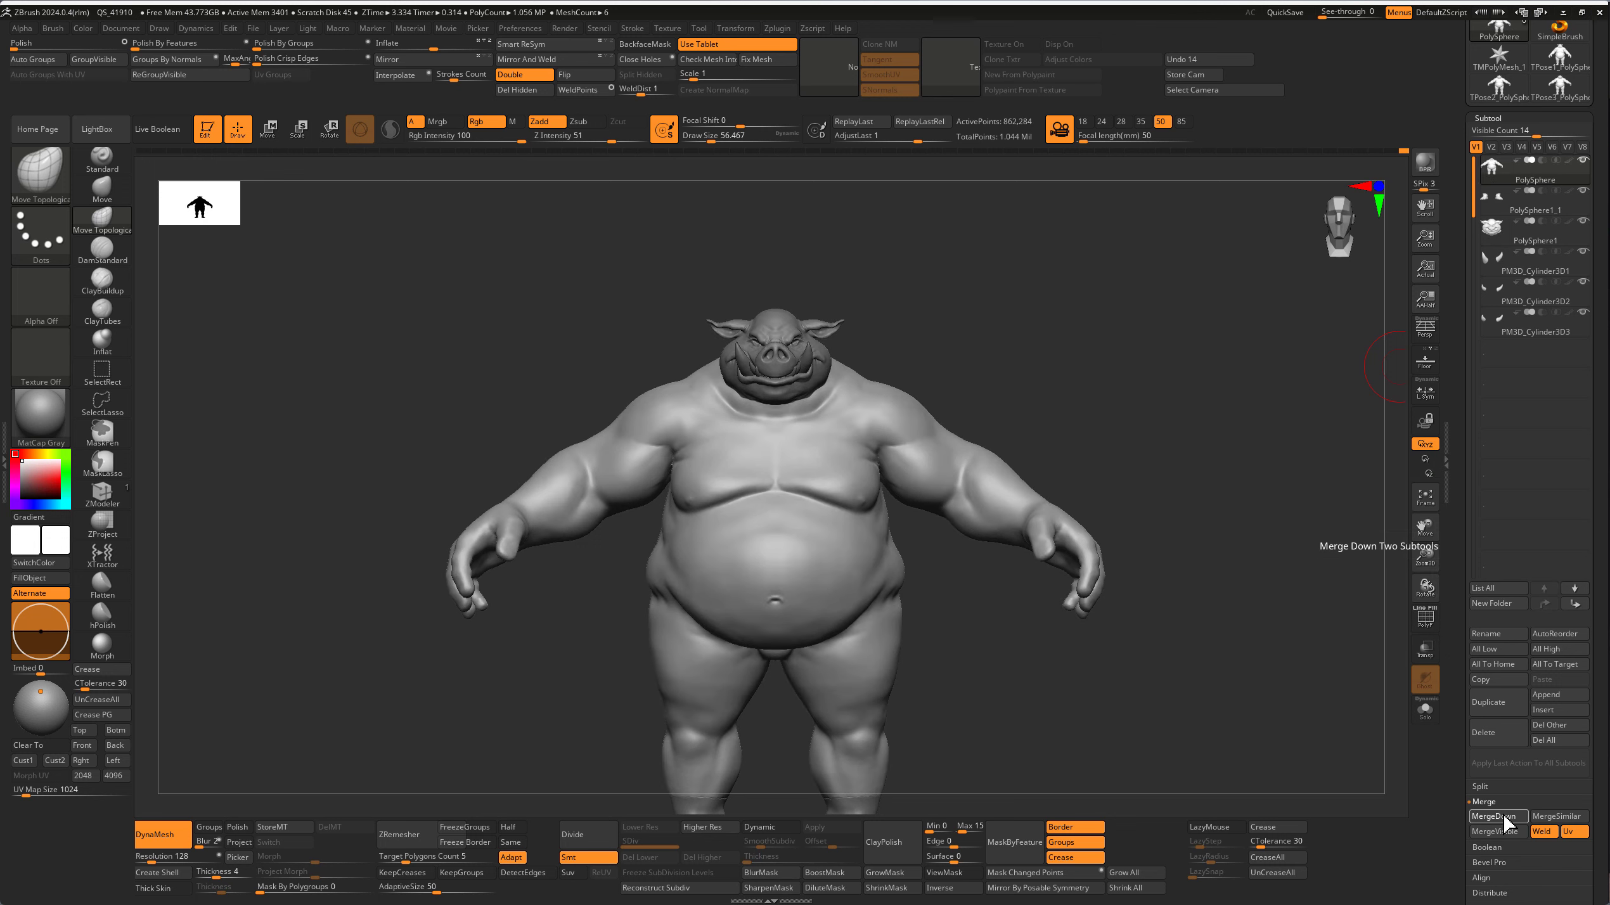
pyautogui.click(1493, 817)
pyautogui.scroll(5, 1096, 467)
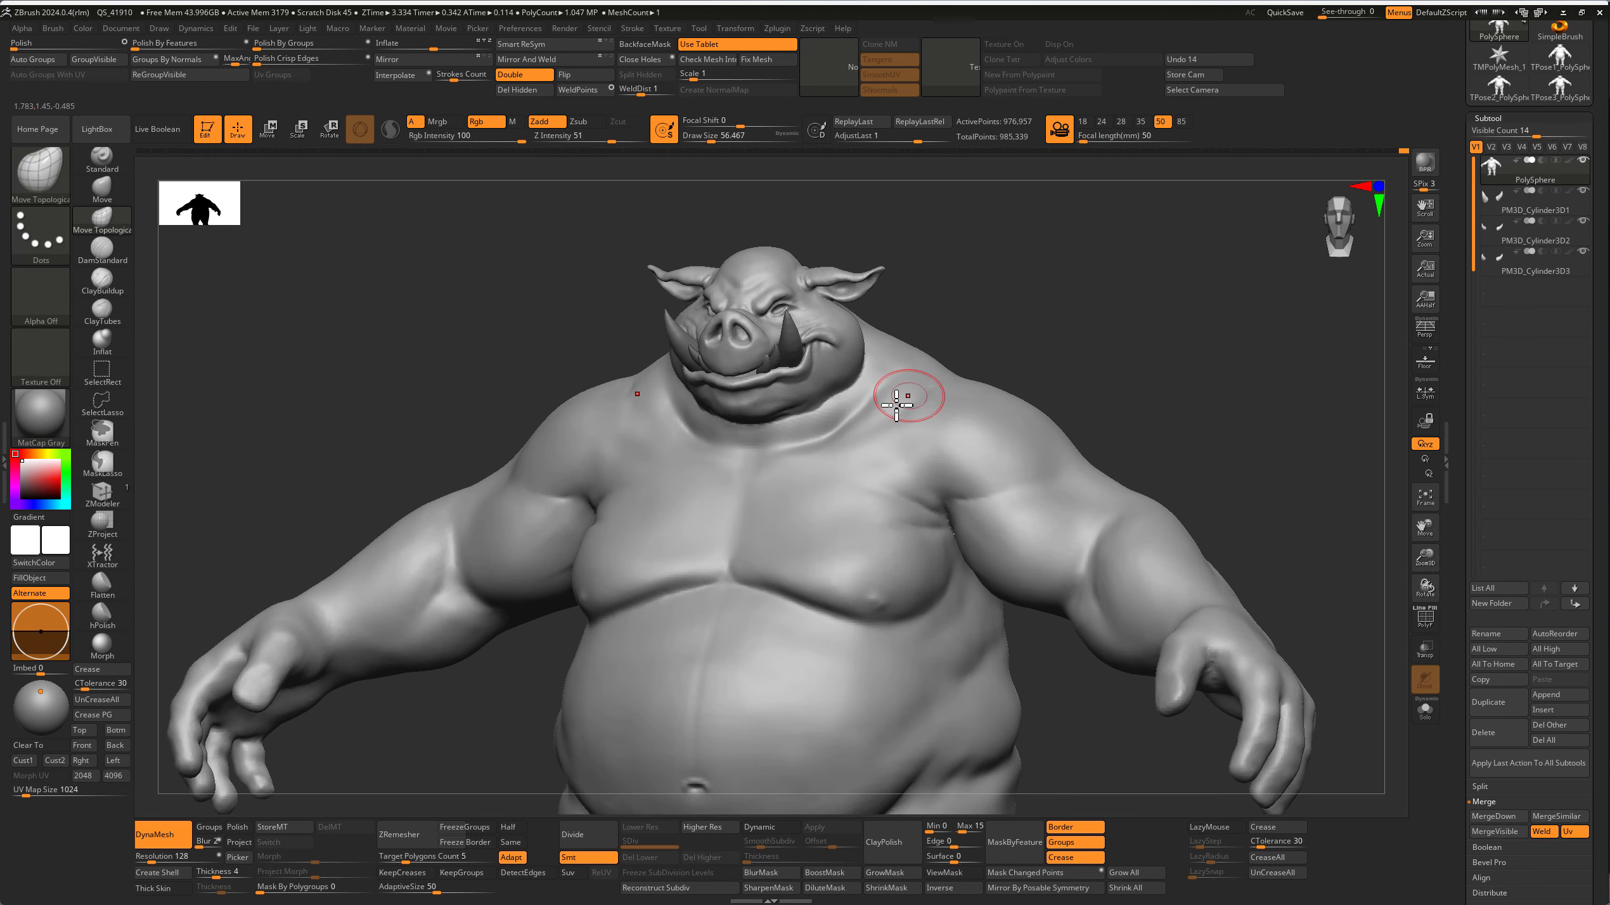
# Step: Smooth the seams and lumps around the ogre's lower legs and ankles
pyautogui.scroll(-3, 896, 404)
pyautogui.moveTo(896, 404); pyautogui.dragTo(827, 414, button='right')
pyautogui.scroll(3, 917, 378)
pyautogui.scroll(-3, 850, 630)
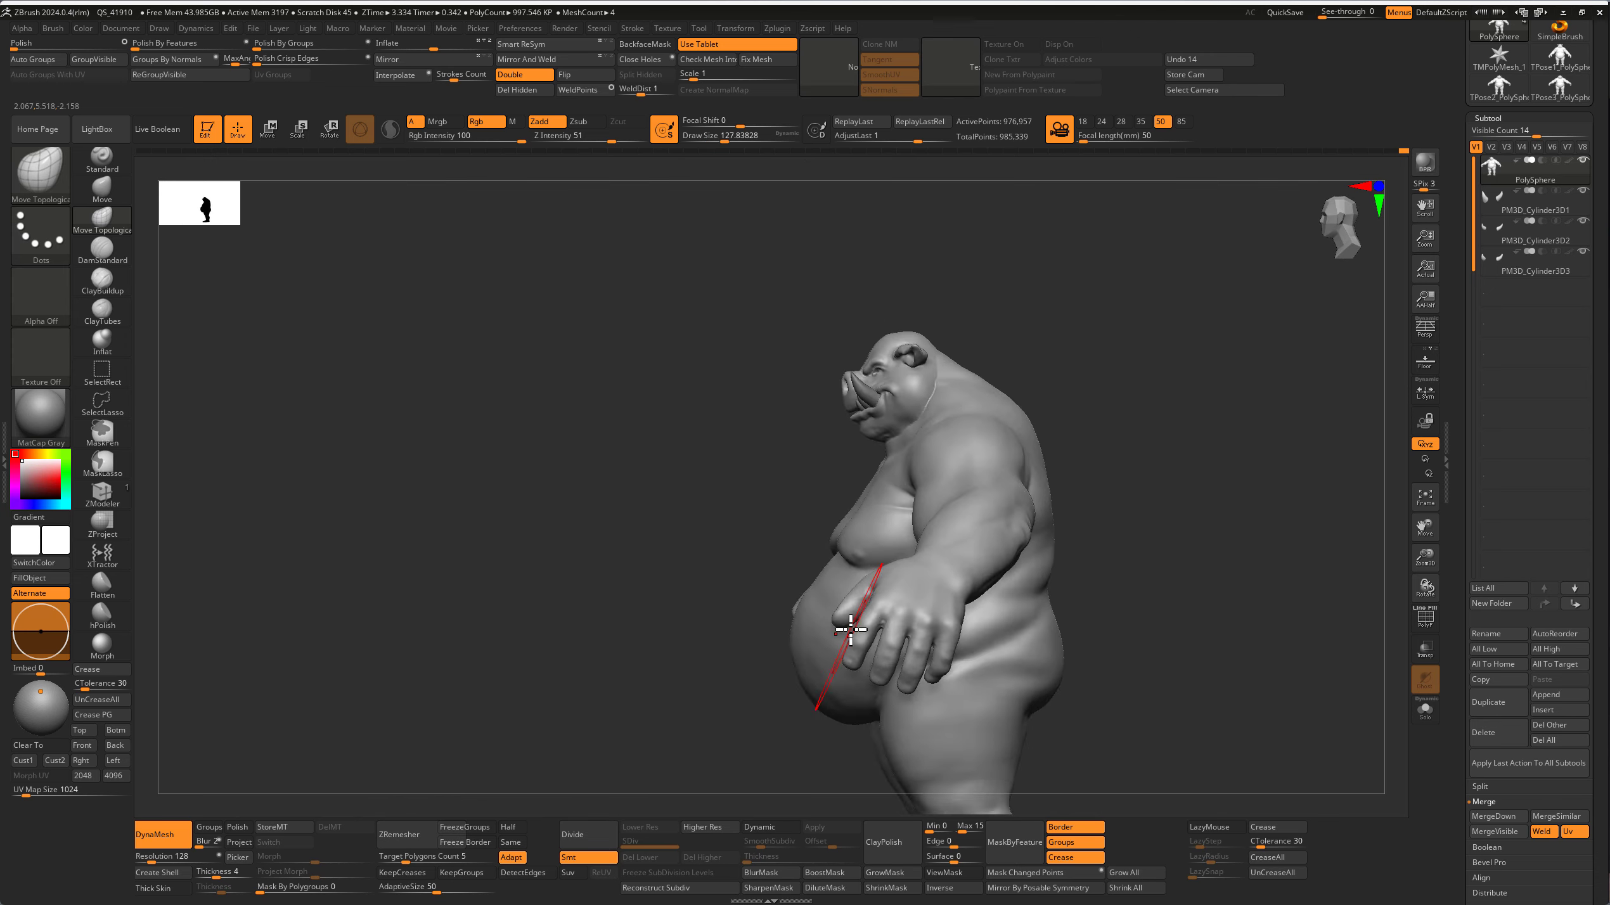
pyautogui.moveTo(850, 629)
pyautogui.keyDown('alt'); pyautogui.mouseDown(button='right')
pyautogui.moveTo(906, 385)
pyautogui.moveTo(881, 385)
pyautogui.moveTo(1085, 402)
pyautogui.moveTo(839, 477)
pyautogui.mouseUp(button='right'); pyautogui.keyUp('alt')
pyautogui.scroll(3, 852, 403)
pyautogui.press('shift')
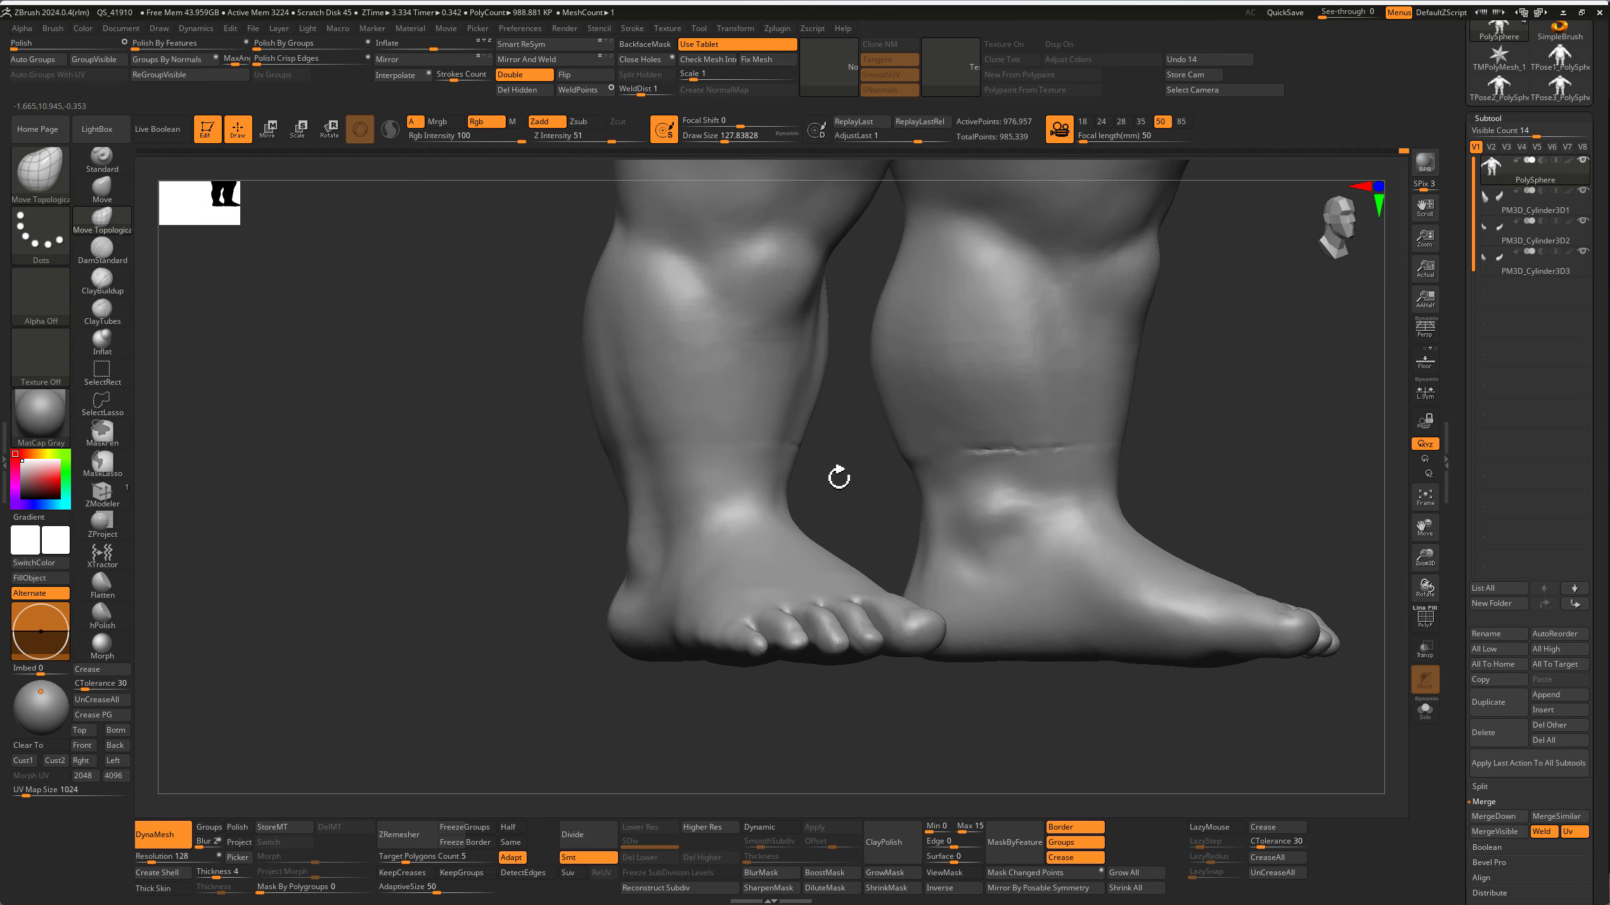
pyautogui.keyDown('shift'); pyautogui.moveTo(952, 432); pyautogui.dragTo(942, 467, button='right'); pyautogui.keyUp('shift')
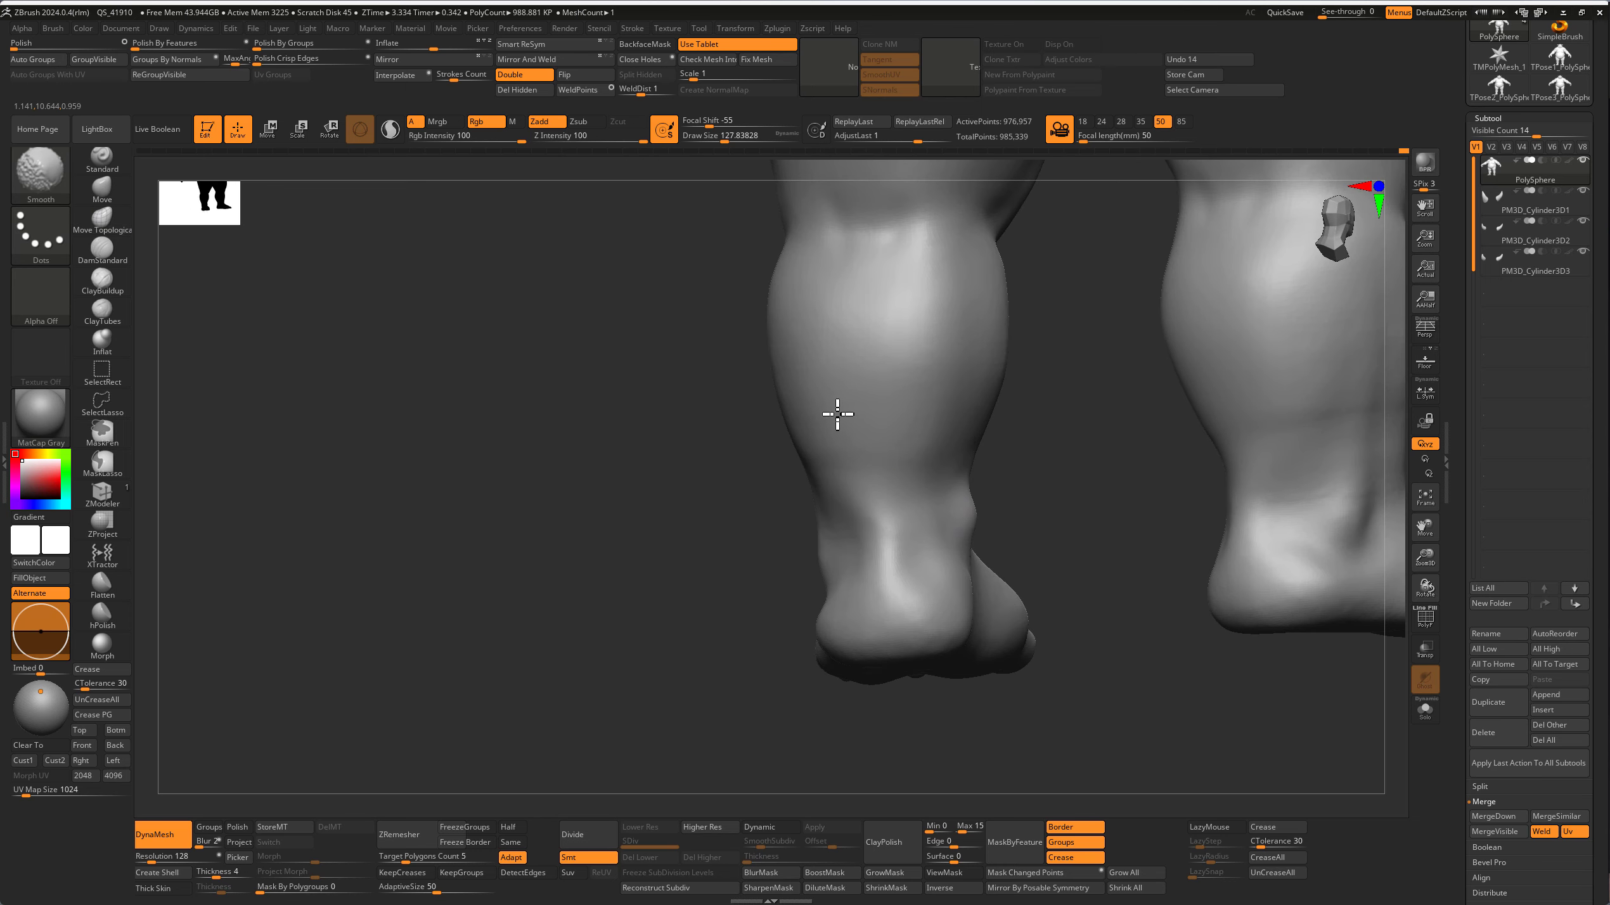
pyautogui.moveTo(838, 414); pyautogui.dragTo(776, 530, button='right')
pyautogui.moveTo(706, 441)
pyautogui.mouseDown(button='right')
pyautogui.moveTo(622, 456)
pyautogui.moveTo(511, 435)
pyautogui.mouseUp(button='right')
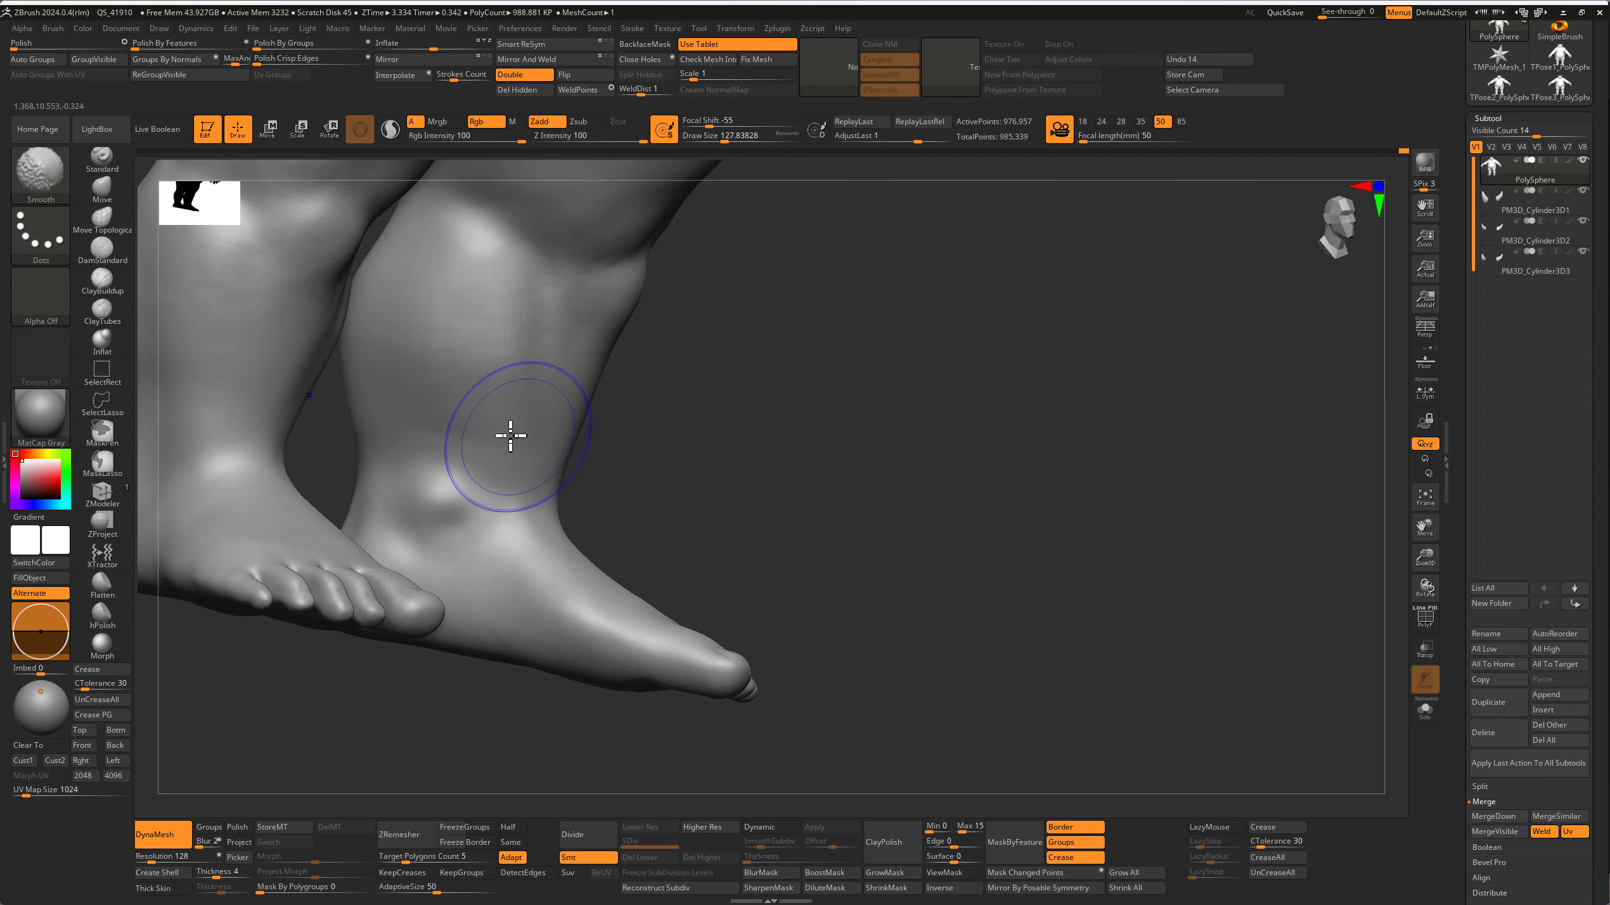
# Step: Smooth the seam along the side of the neck and shoulder
pyautogui.press('f')
pyautogui.moveTo(658, 503)
pyautogui.keyDown('ctrl'); pyautogui.mouseDown(button='right')
pyautogui.moveTo(880, 249)
pyautogui.moveTo(892, 438)
pyautogui.moveTo(920, 424)
pyautogui.moveTo(963, 453)
pyautogui.mouseUp(button='right'); pyautogui.keyUp('ctrl')
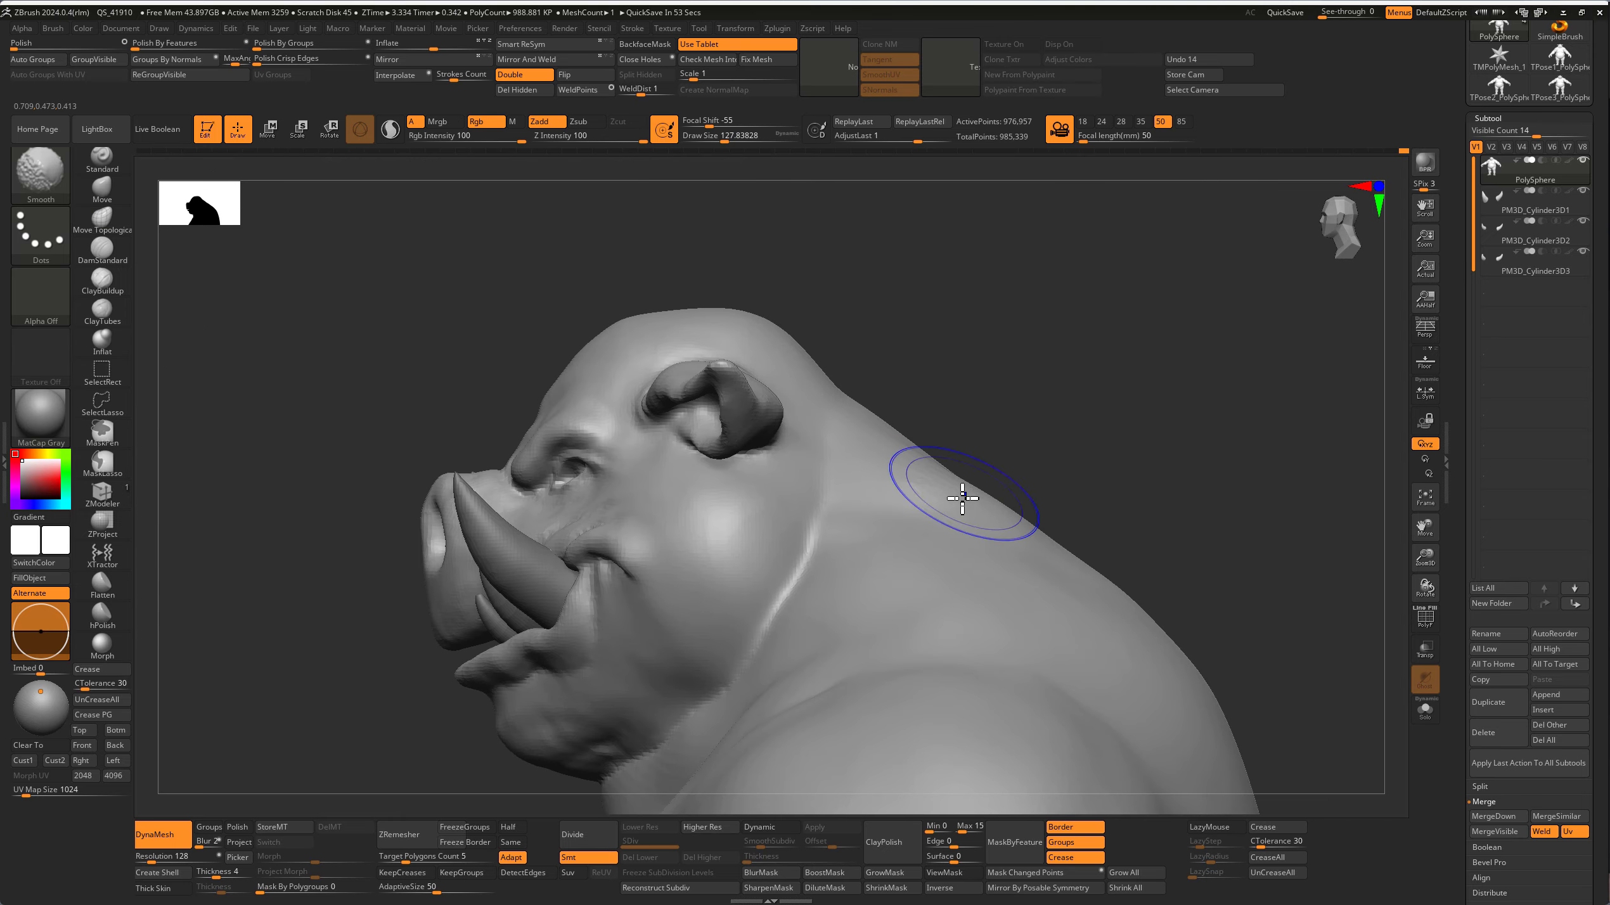
pyautogui.moveTo(811, 630)
pyautogui.mouseDown(button='right')
pyautogui.moveTo(784, 370)
pyautogui.moveTo(823, 363)
pyautogui.moveTo(992, 461)
pyautogui.moveTo(775, 441)
pyautogui.moveTo(784, 406)
pyautogui.mouseUp(button='right')
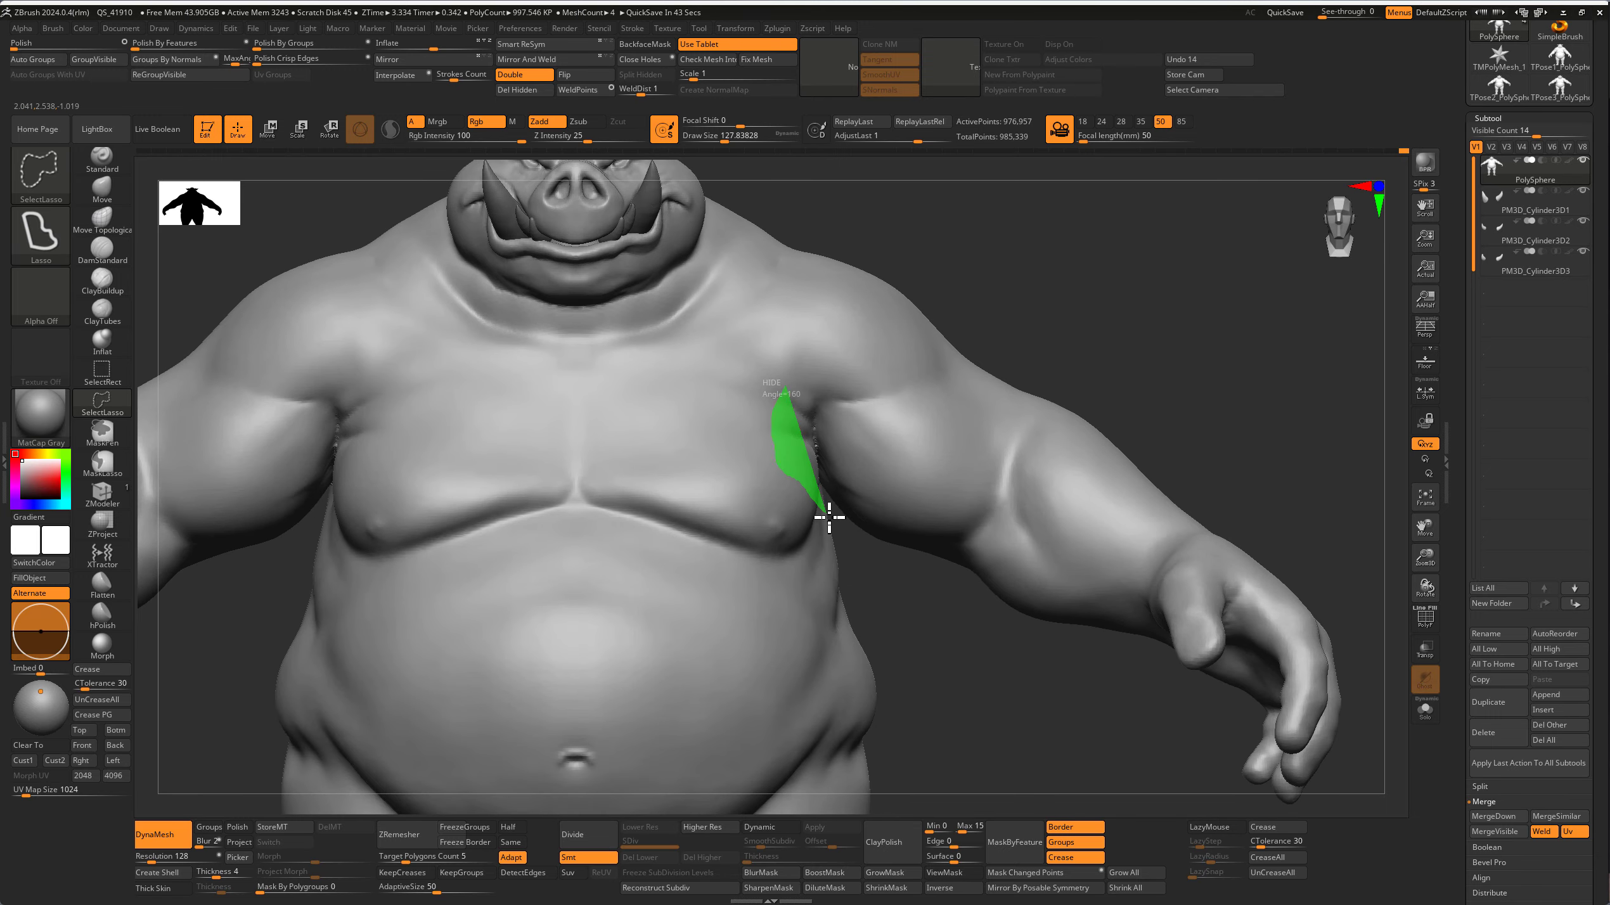
# Step: Isolate the chest-to-arm fold and pull it outward with Move Topological
pyautogui.keyDown('ctrl'); pyautogui.keyDown('alt'); pyautogui.keyDown('shift'); pyautogui.moveTo(829, 517); pyautogui.dragTo(823, 478); pyautogui.keyUp('shift'); pyautogui.keyUp('alt'); pyautogui.keyUp('ctrl')
pyautogui.moveTo(823, 479)
pyautogui.mouseDown(button='right')
pyautogui.moveTo(1031, 460)
pyautogui.moveTo(901, 494)
pyautogui.mouseUp(button='right')
pyautogui.press('b')
pyautogui.press('m')
pyautogui.press('t')
pyautogui.press('s')
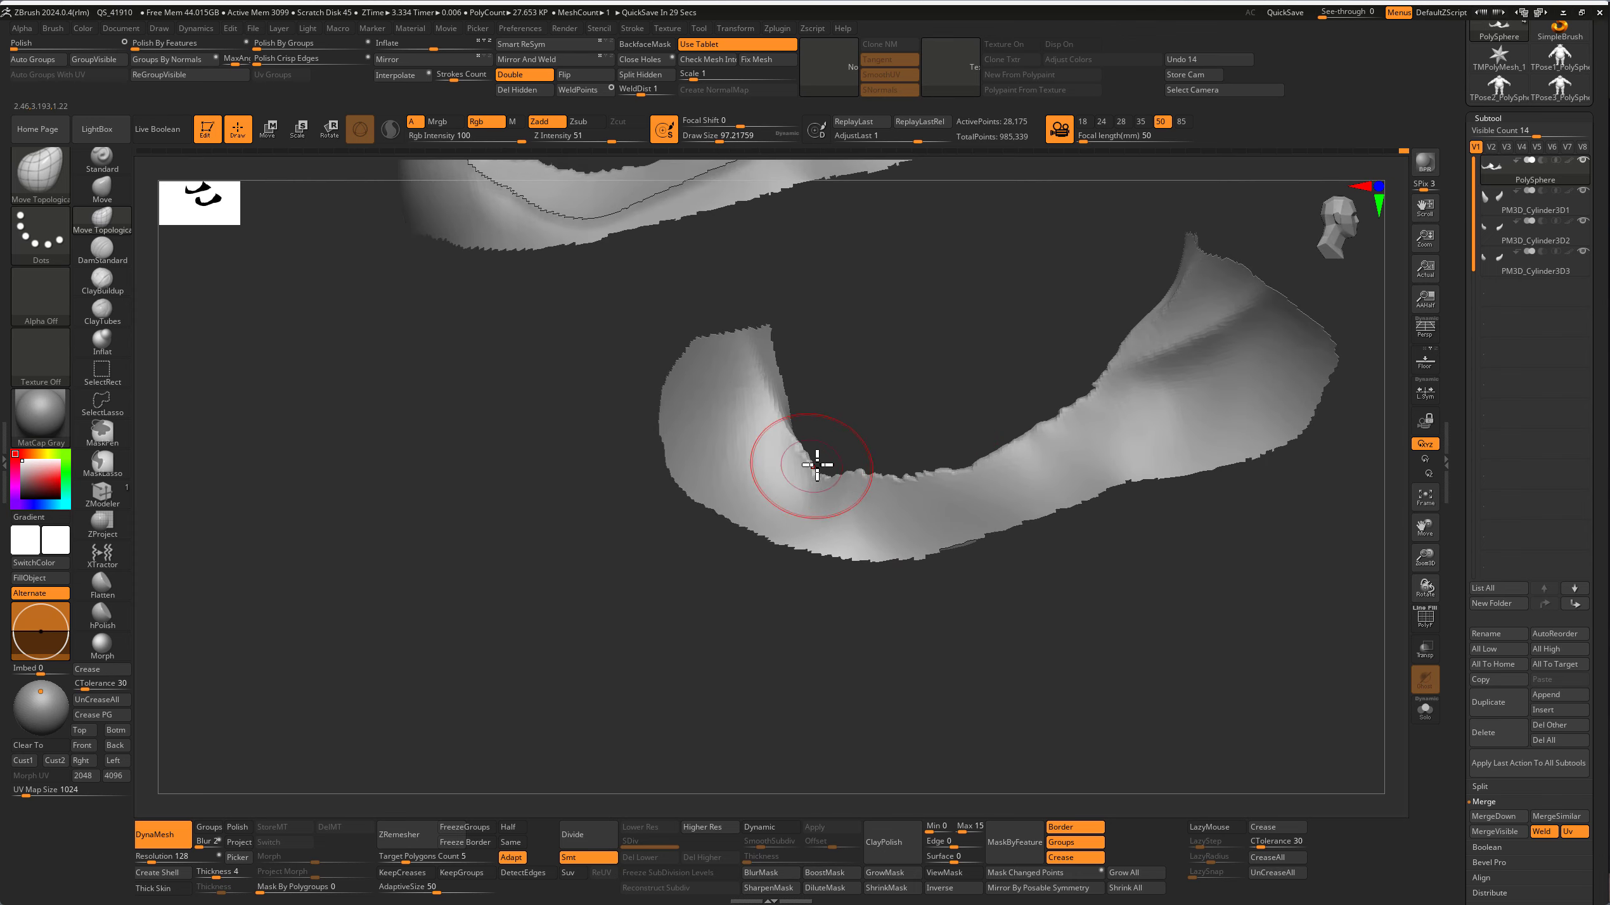
pyautogui.moveTo(817, 465)
pyautogui.mouseDown(button='right')
pyautogui.moveTo(819, 438)
pyautogui.moveTo(884, 464)
pyautogui.moveTo(1042, 452)
pyautogui.moveTo(1025, 449)
pyautogui.moveTo(1036, 431)
pyautogui.moveTo(1013, 442)
pyautogui.mouseUp(button='right')
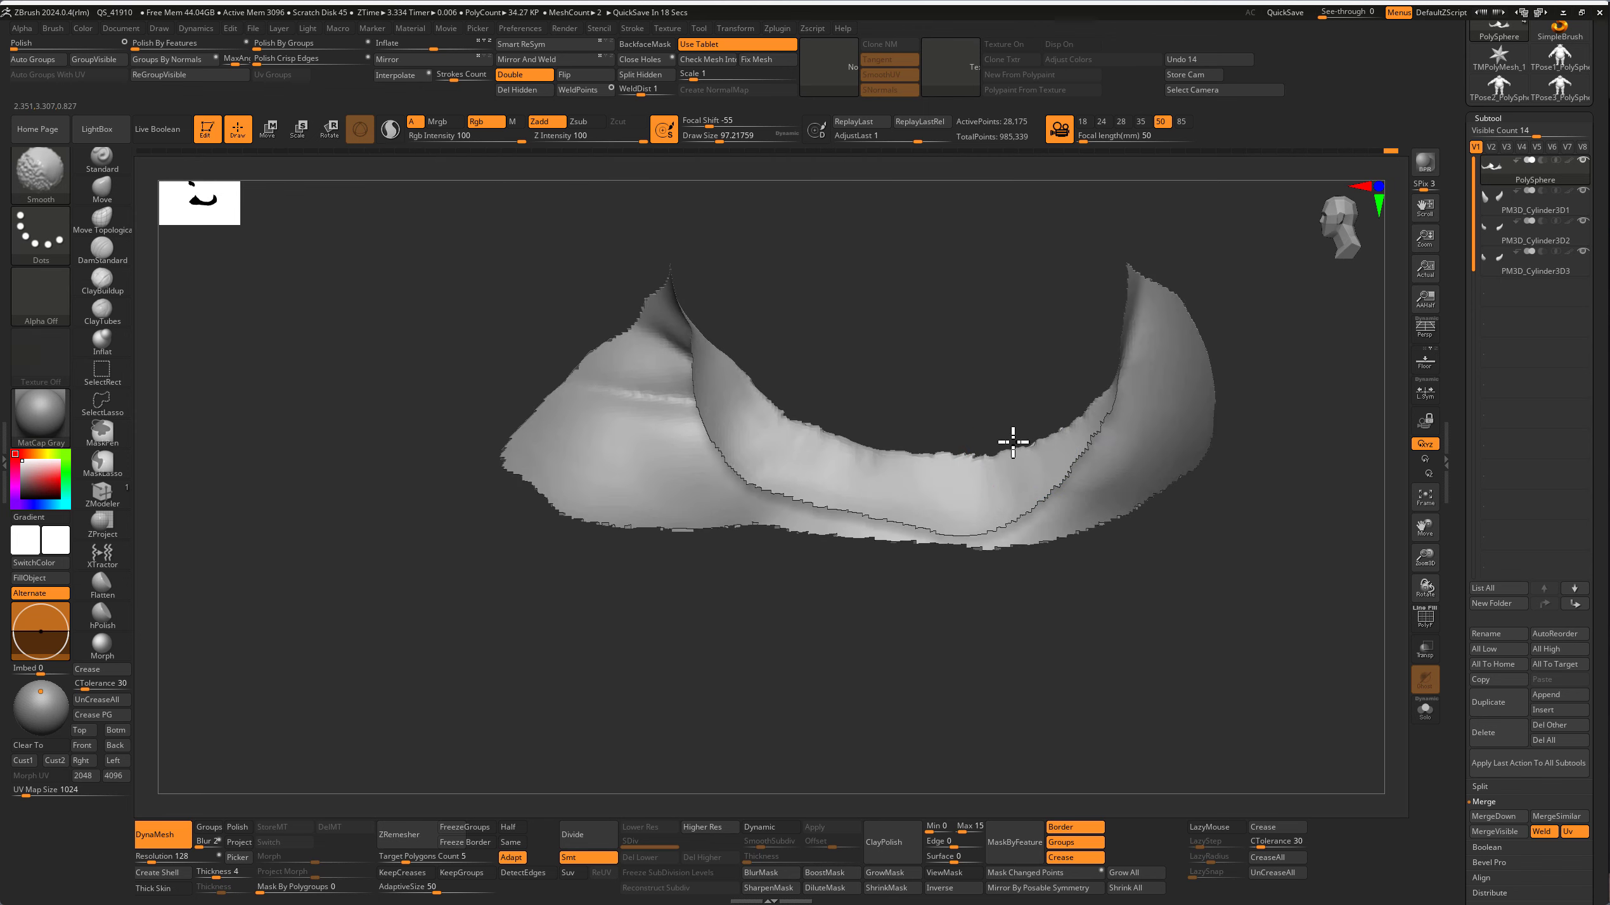
# Step: Mask the upper fold, smooth the strip, then unhide the whole body
pyautogui.moveTo(722, 339)
pyautogui.keyDown('ctrl'); pyautogui.mouseDown()
pyautogui.moveTo(1071, 431)
pyautogui.moveTo(779, 313)
pyautogui.mouseUp(); pyautogui.keyUp('ctrl')
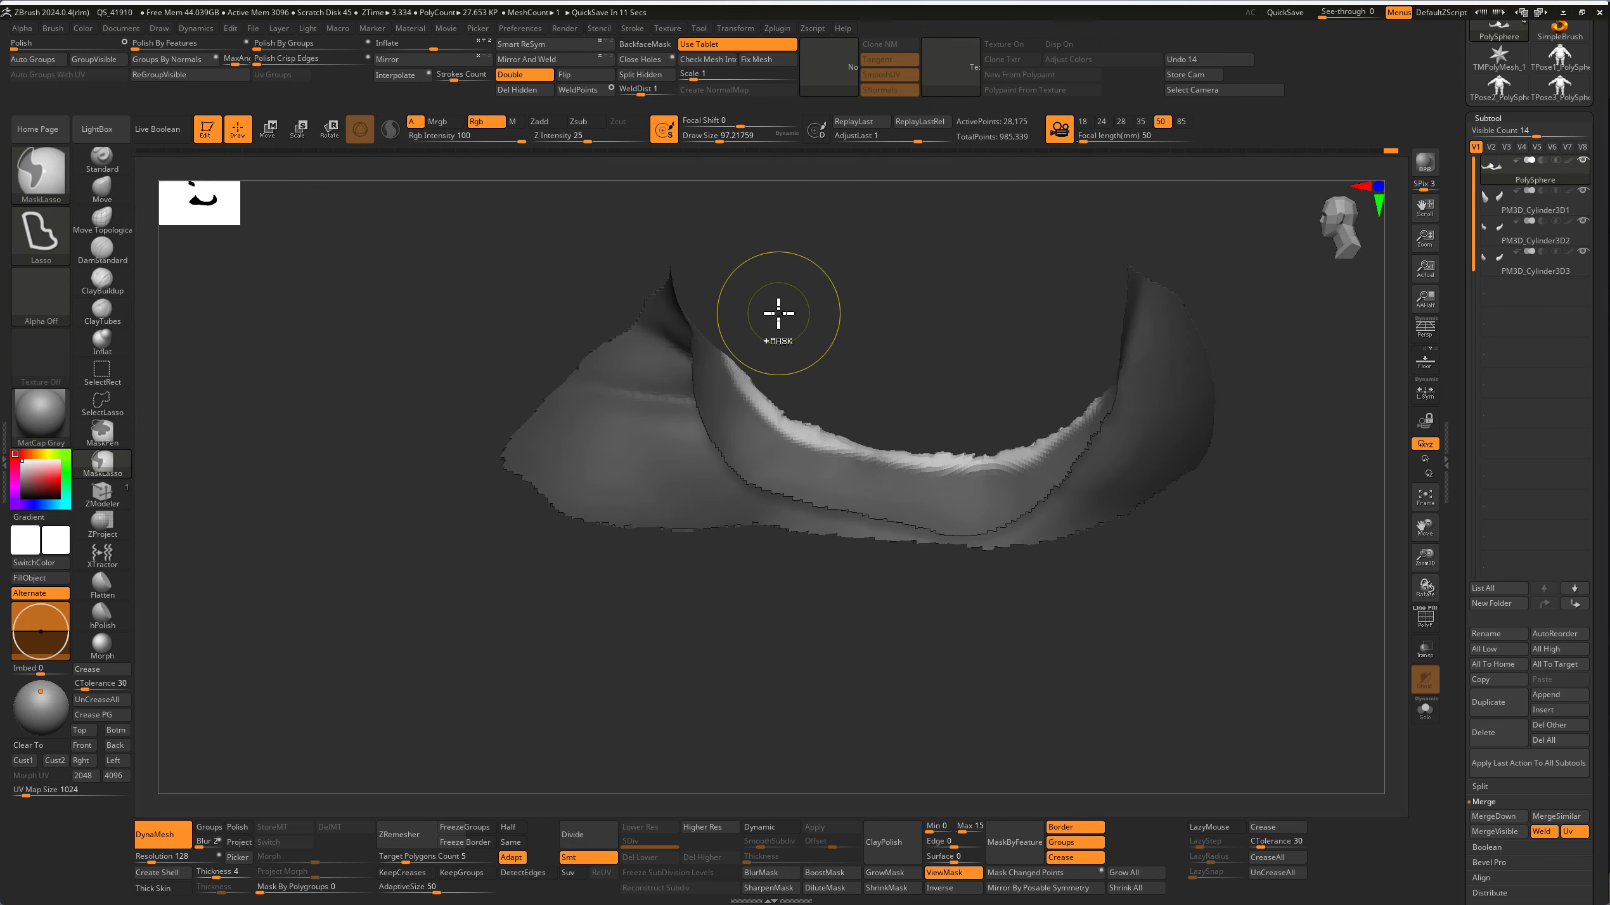
pyautogui.moveTo(779, 313)
pyautogui.mouseDown(button='right')
pyautogui.moveTo(951, 451)
pyautogui.moveTo(959, 566)
pyautogui.moveTo(906, 461)
pyautogui.moveTo(1007, 462)
pyautogui.mouseUp(button='right')
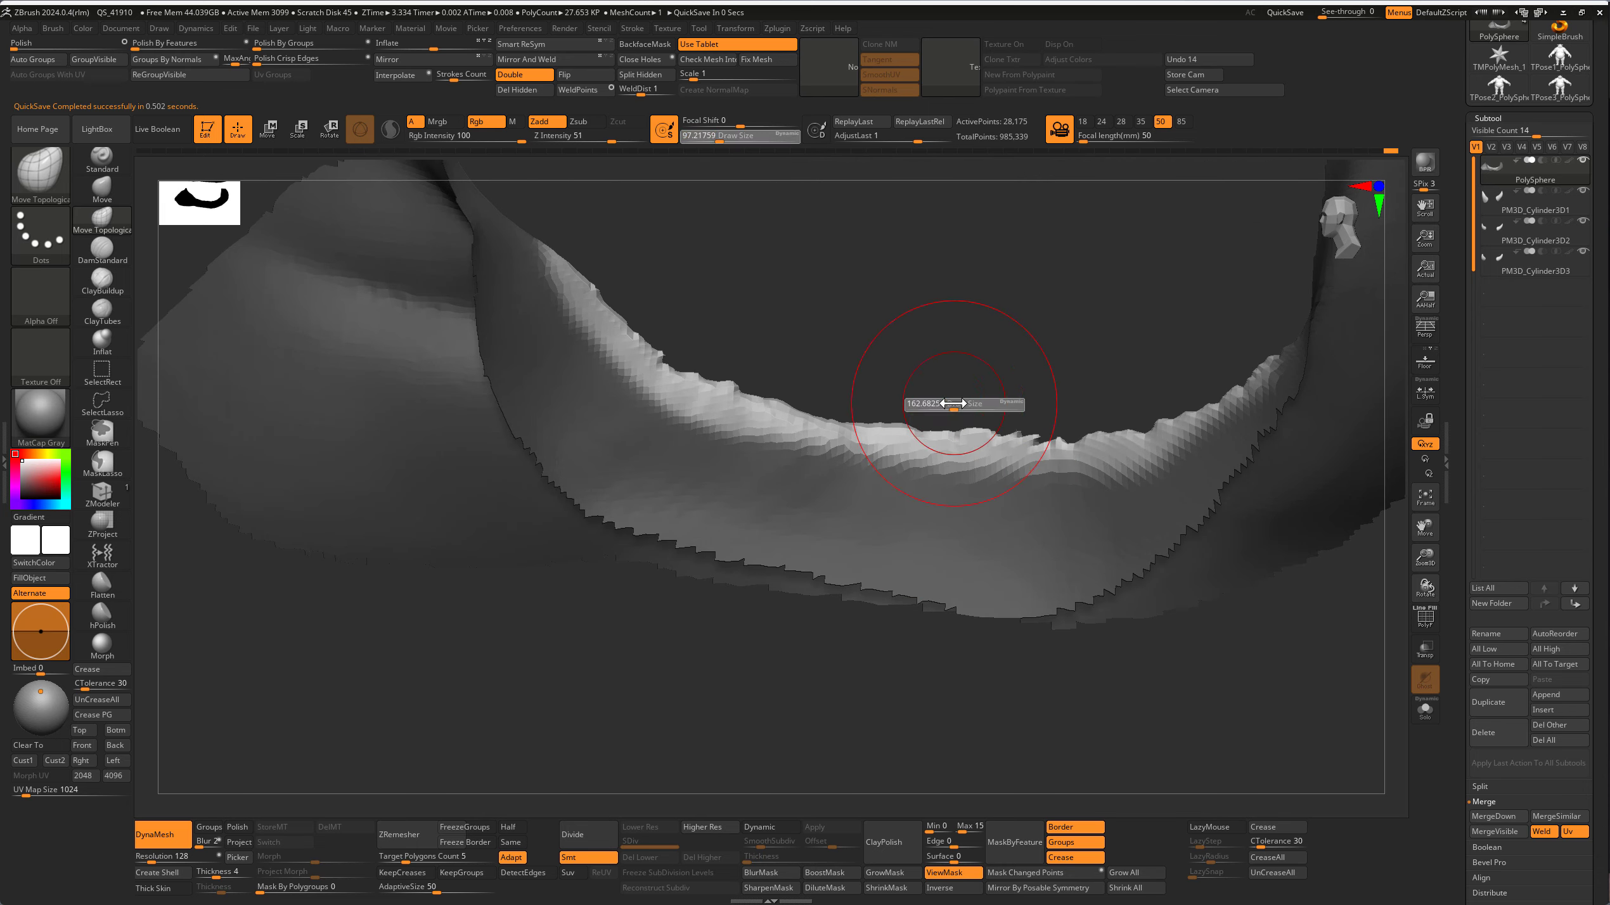
pyautogui.press('shift')
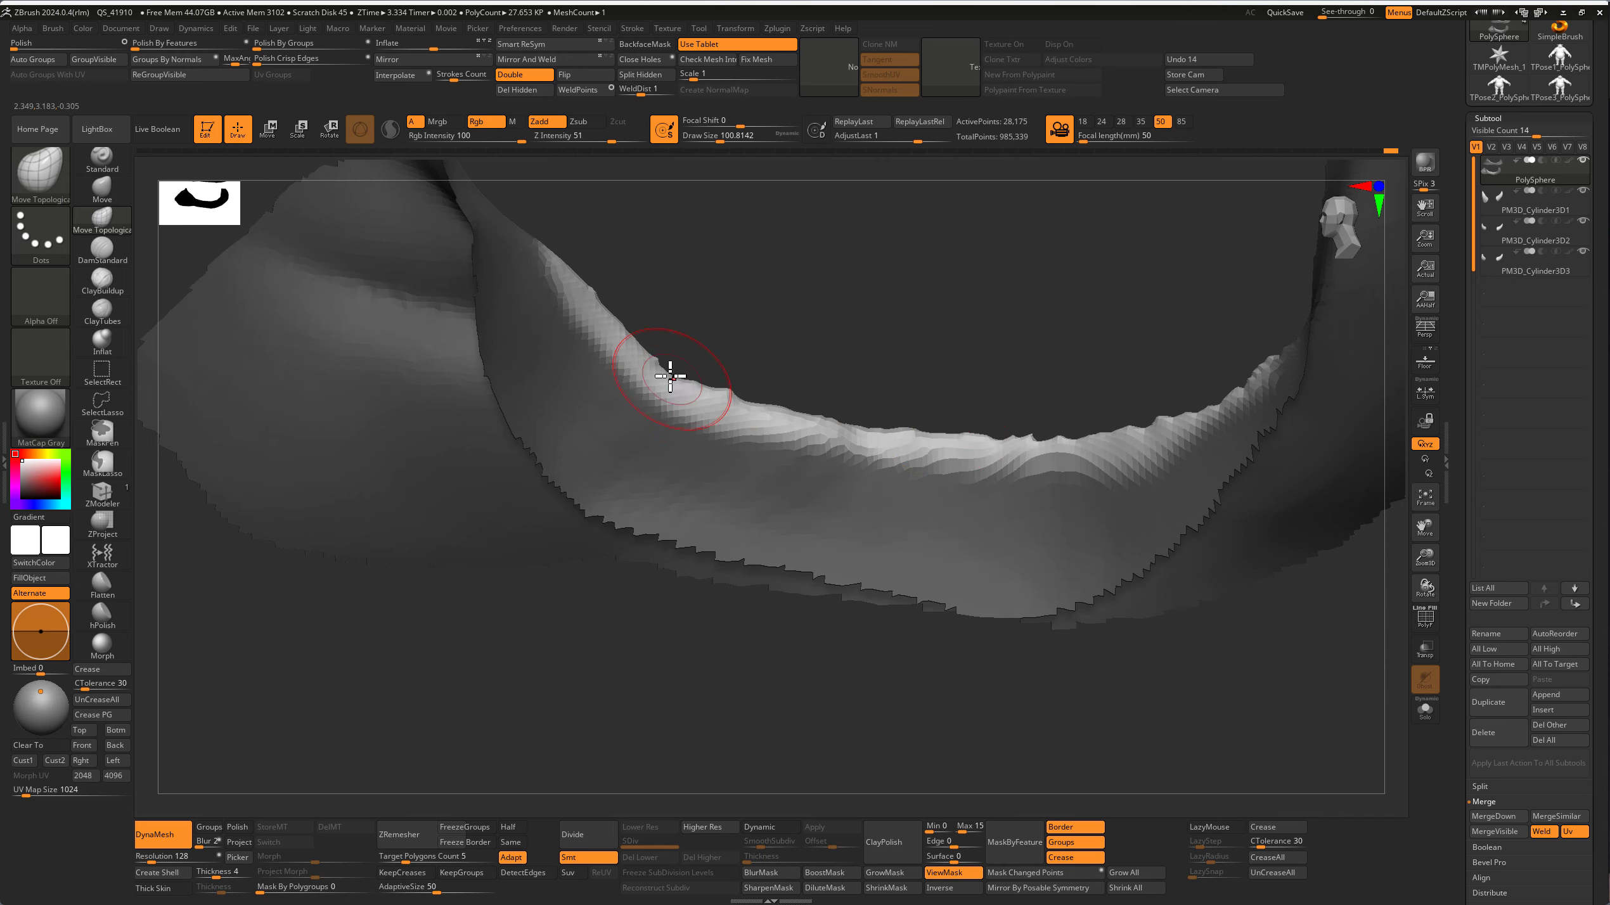
pyautogui.keyDown('ctrl'); pyautogui.keyDown('shift'); pyautogui.click(863, 338); pyautogui.keyUp('shift'); pyautogui.keyUp('ctrl')
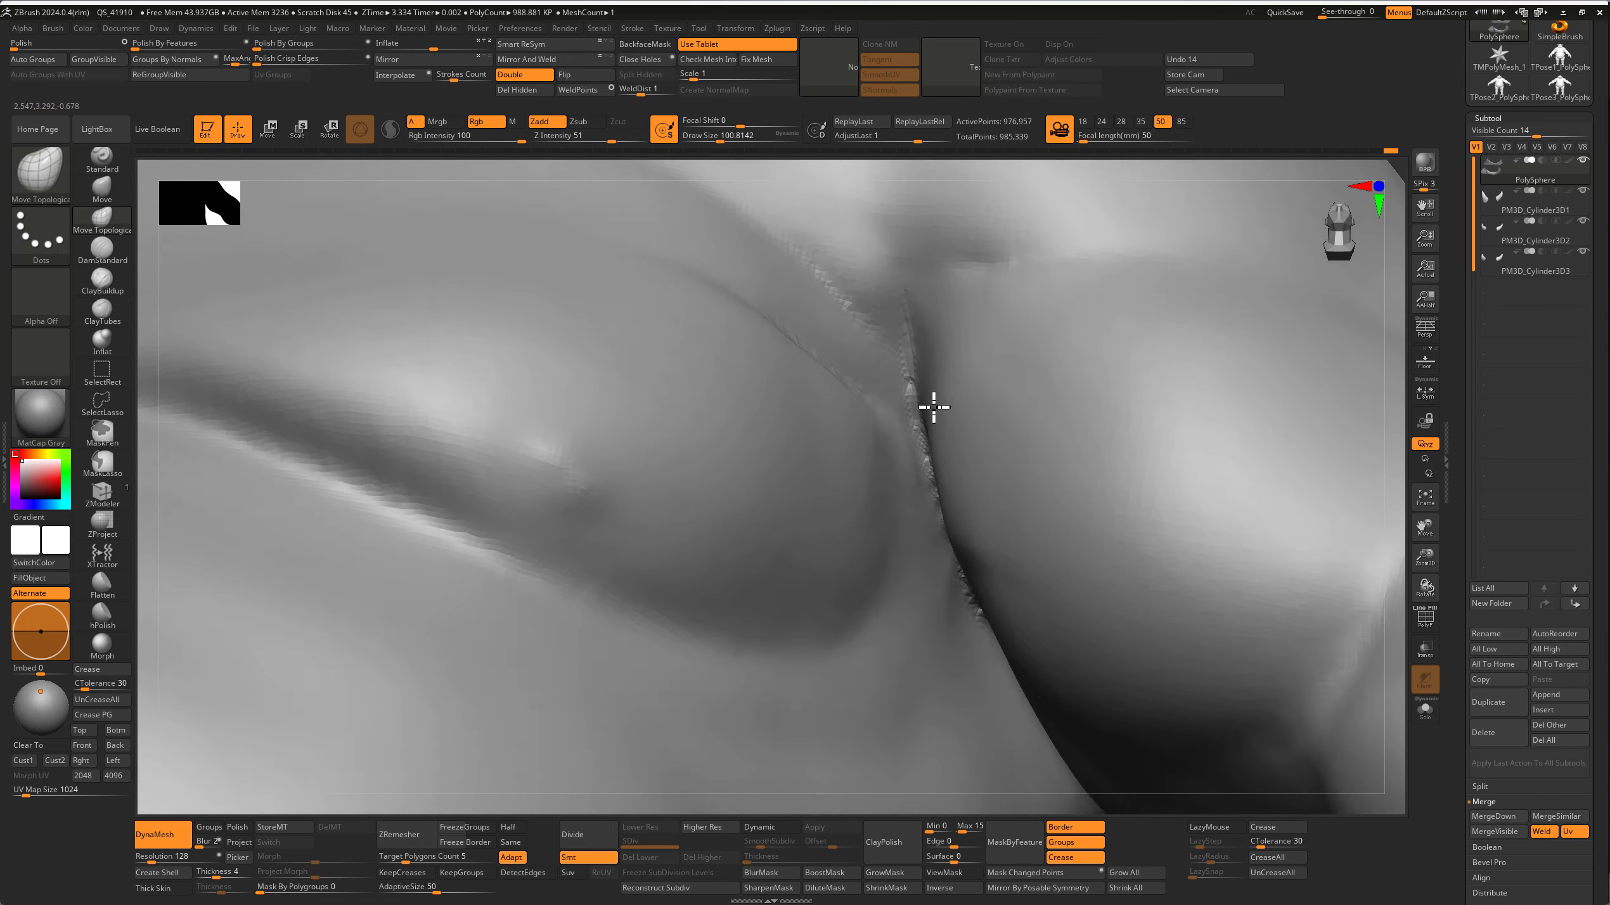
# Step: Smooth the armpit crease and under the jaw with Focal Shift -55
pyautogui.moveTo(934, 406); pyautogui.dragTo(898, 463, button='right')
pyautogui.press('shift')
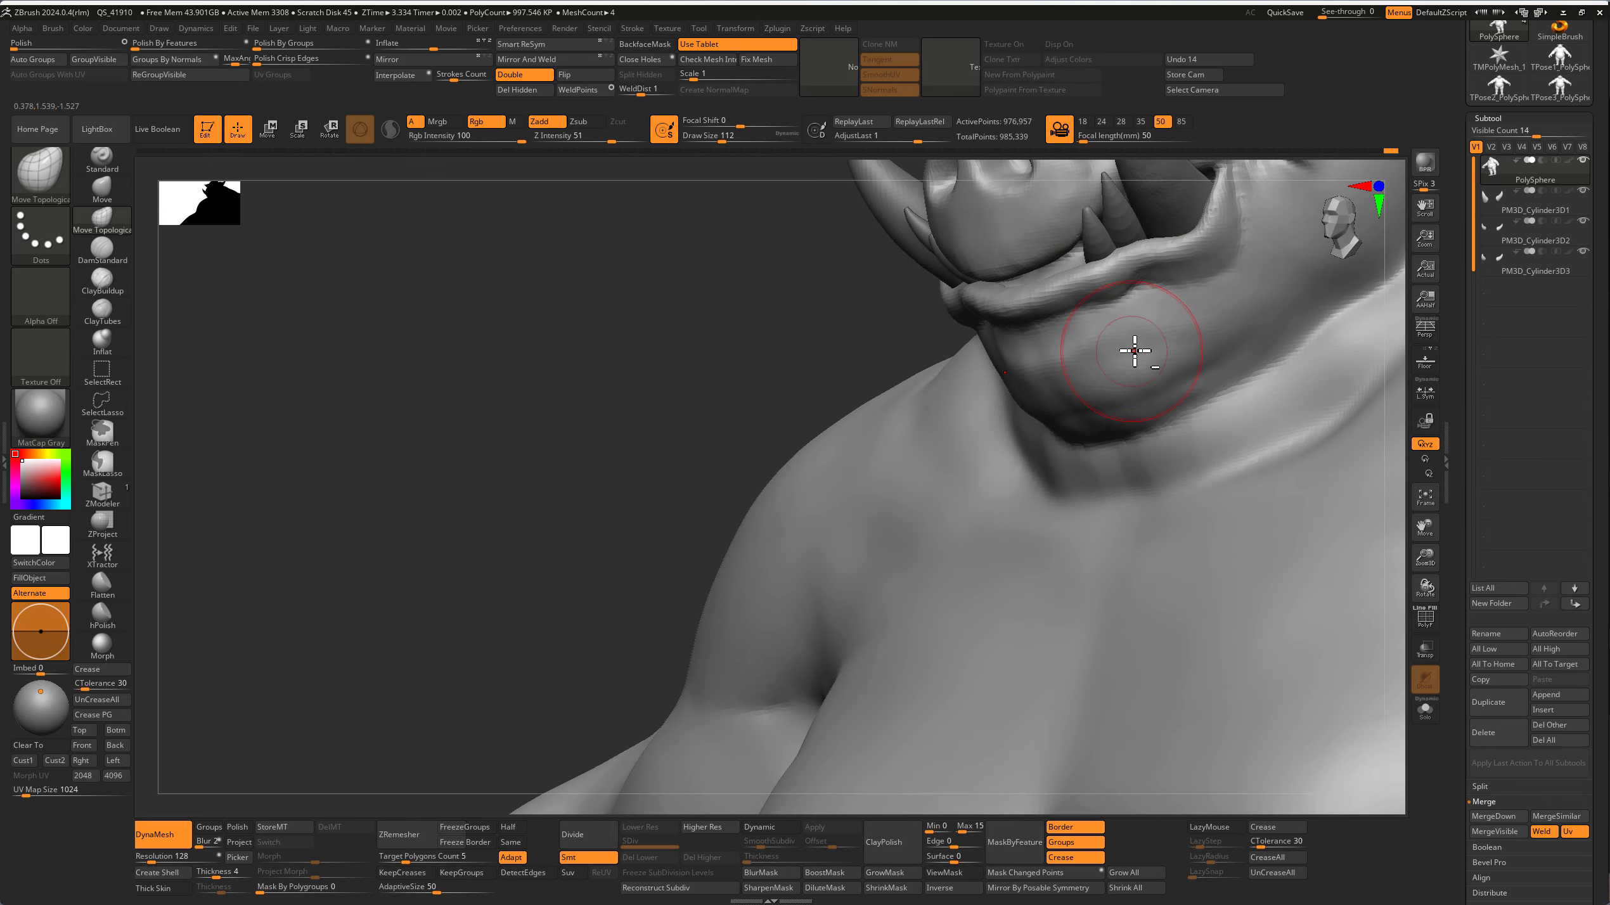
pyautogui.press('shift')
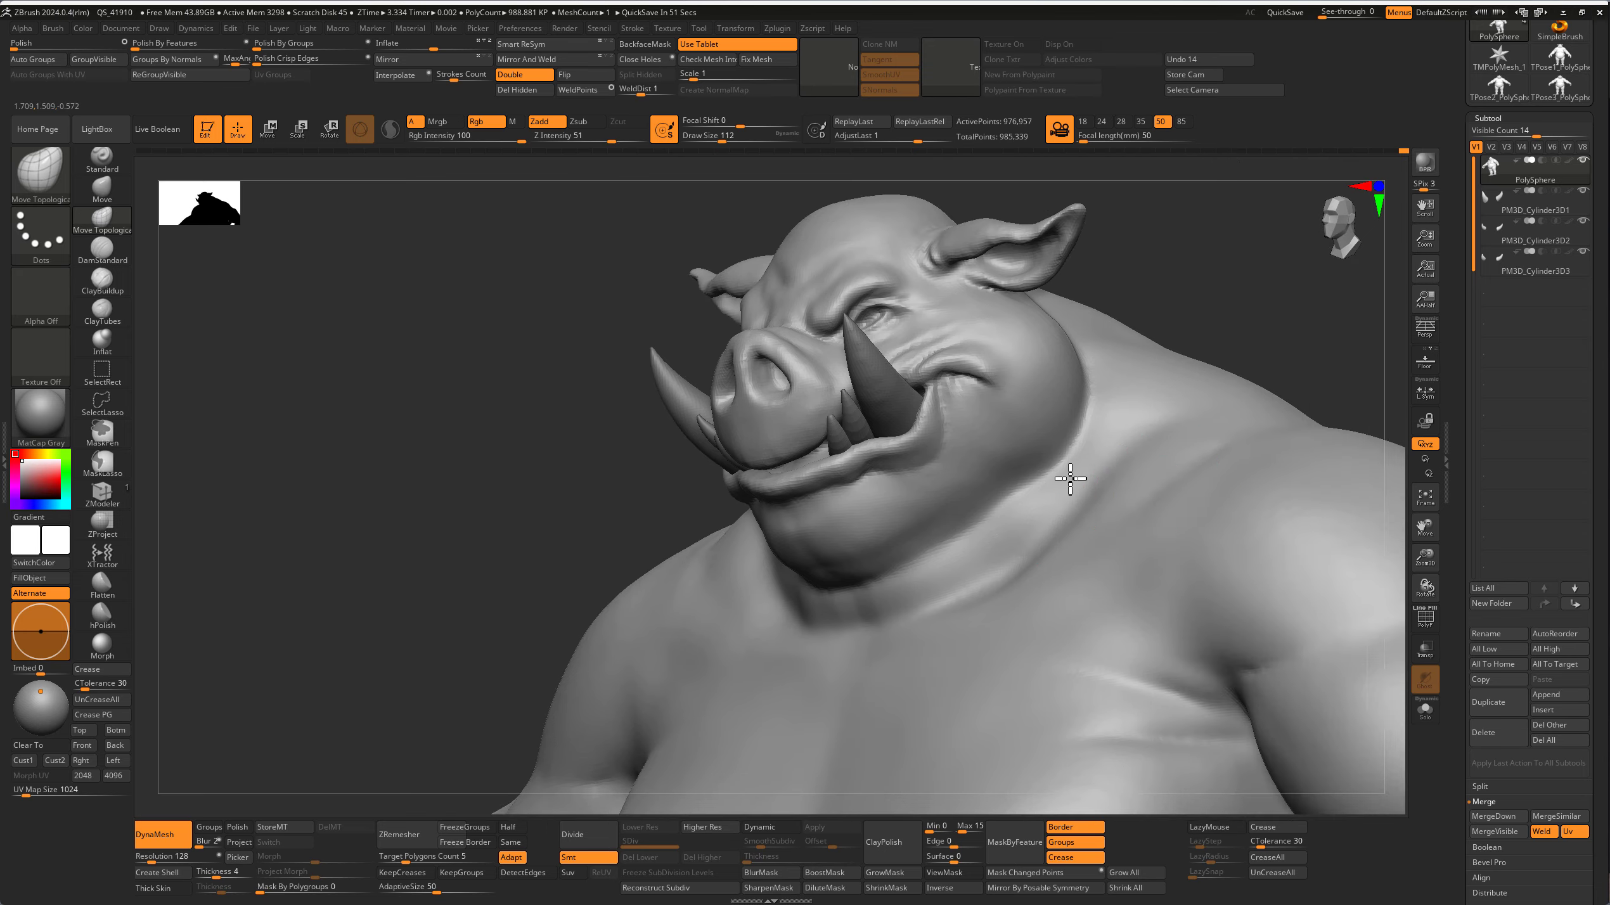
pyautogui.moveTo(1080, 527)
pyautogui.mouseDown()
pyautogui.moveTo(809, 478)
pyautogui.moveTo(884, 475)
pyautogui.moveTo(837, 474)
pyautogui.moveTo(892, 713)
pyautogui.mouseUp()
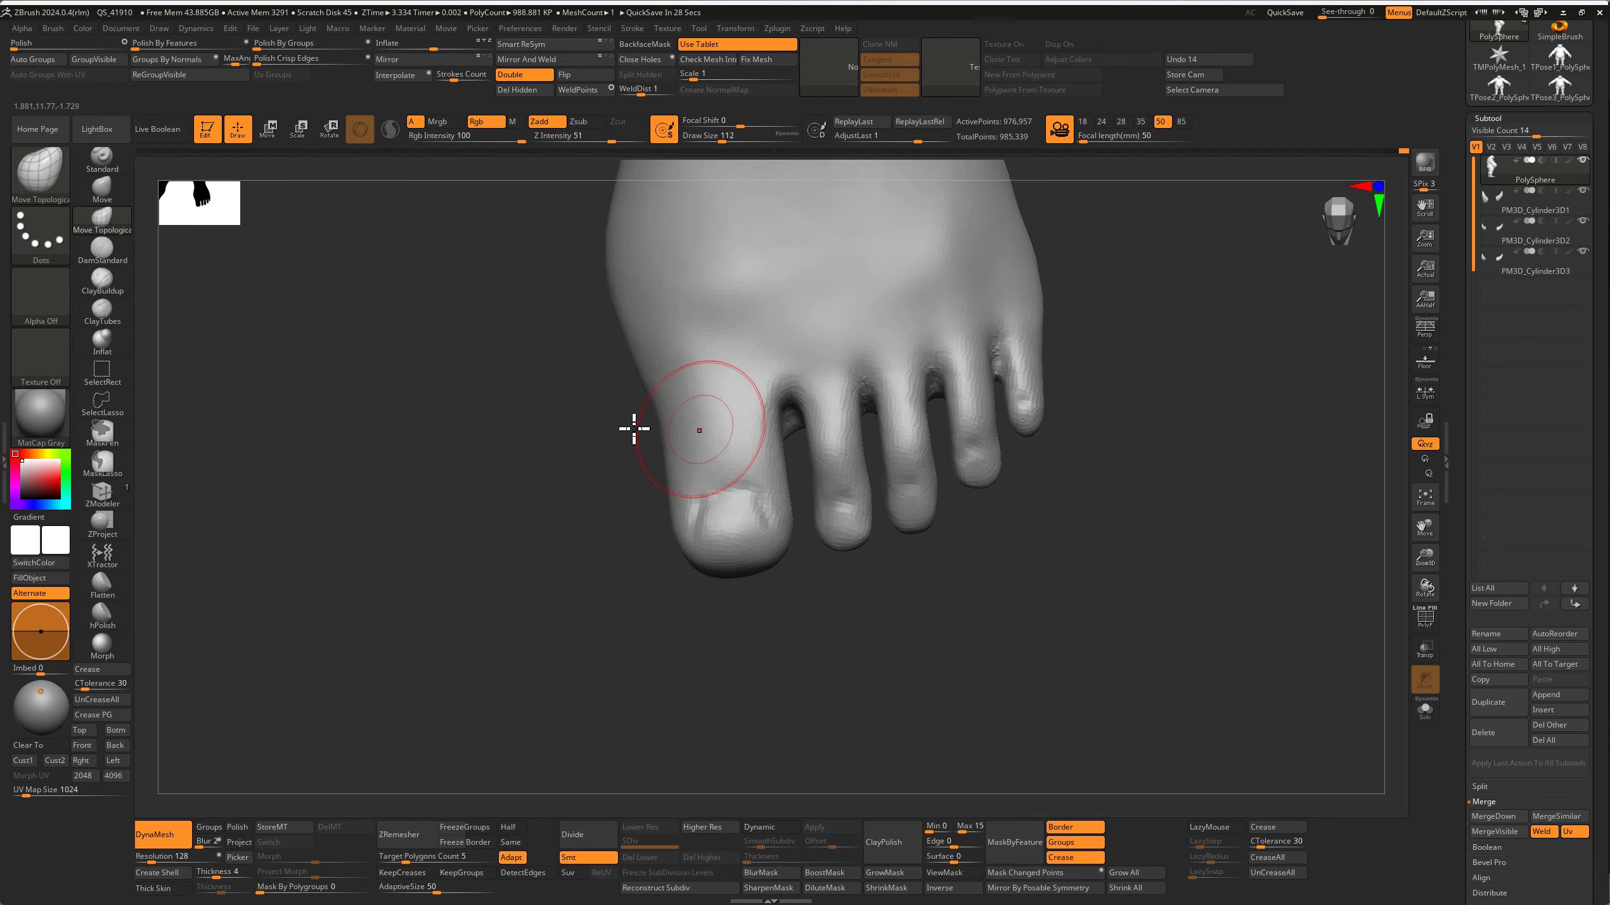
# Step: Mask off everything but the toes and inflate them
pyautogui.keyDown('ctrl'); pyautogui.moveTo(824, 345); pyautogui.dragTo(827, 485); pyautogui.keyUp('ctrl')
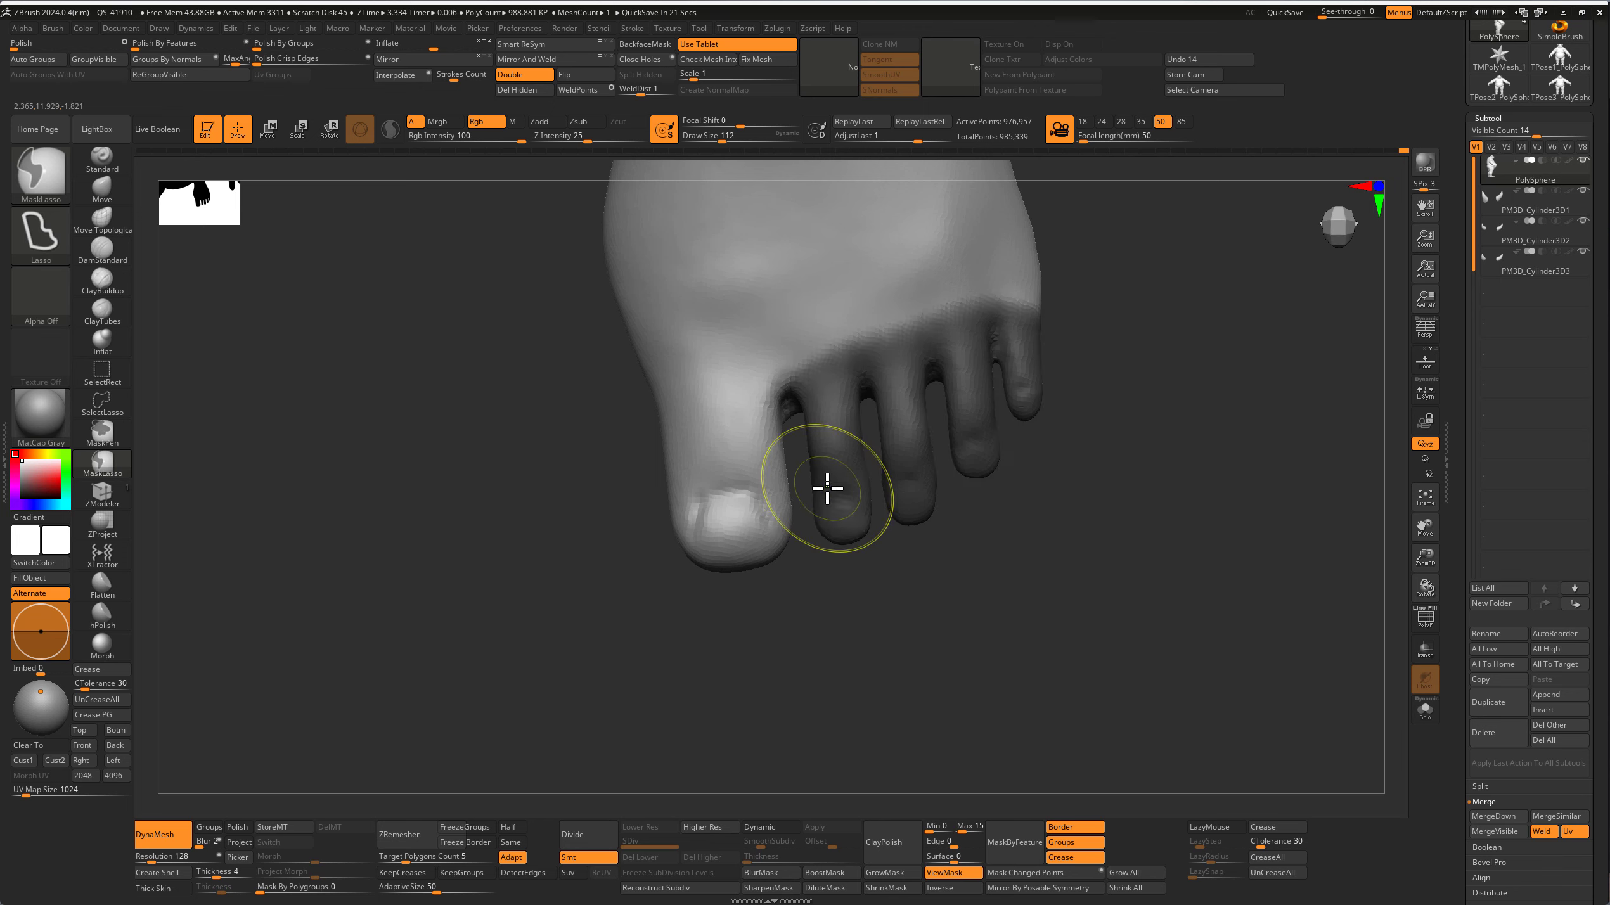
pyautogui.hotkey('ctrl', 'i')
pyautogui.moveTo(434, 45); pyautogui.dragTo(447, 46)
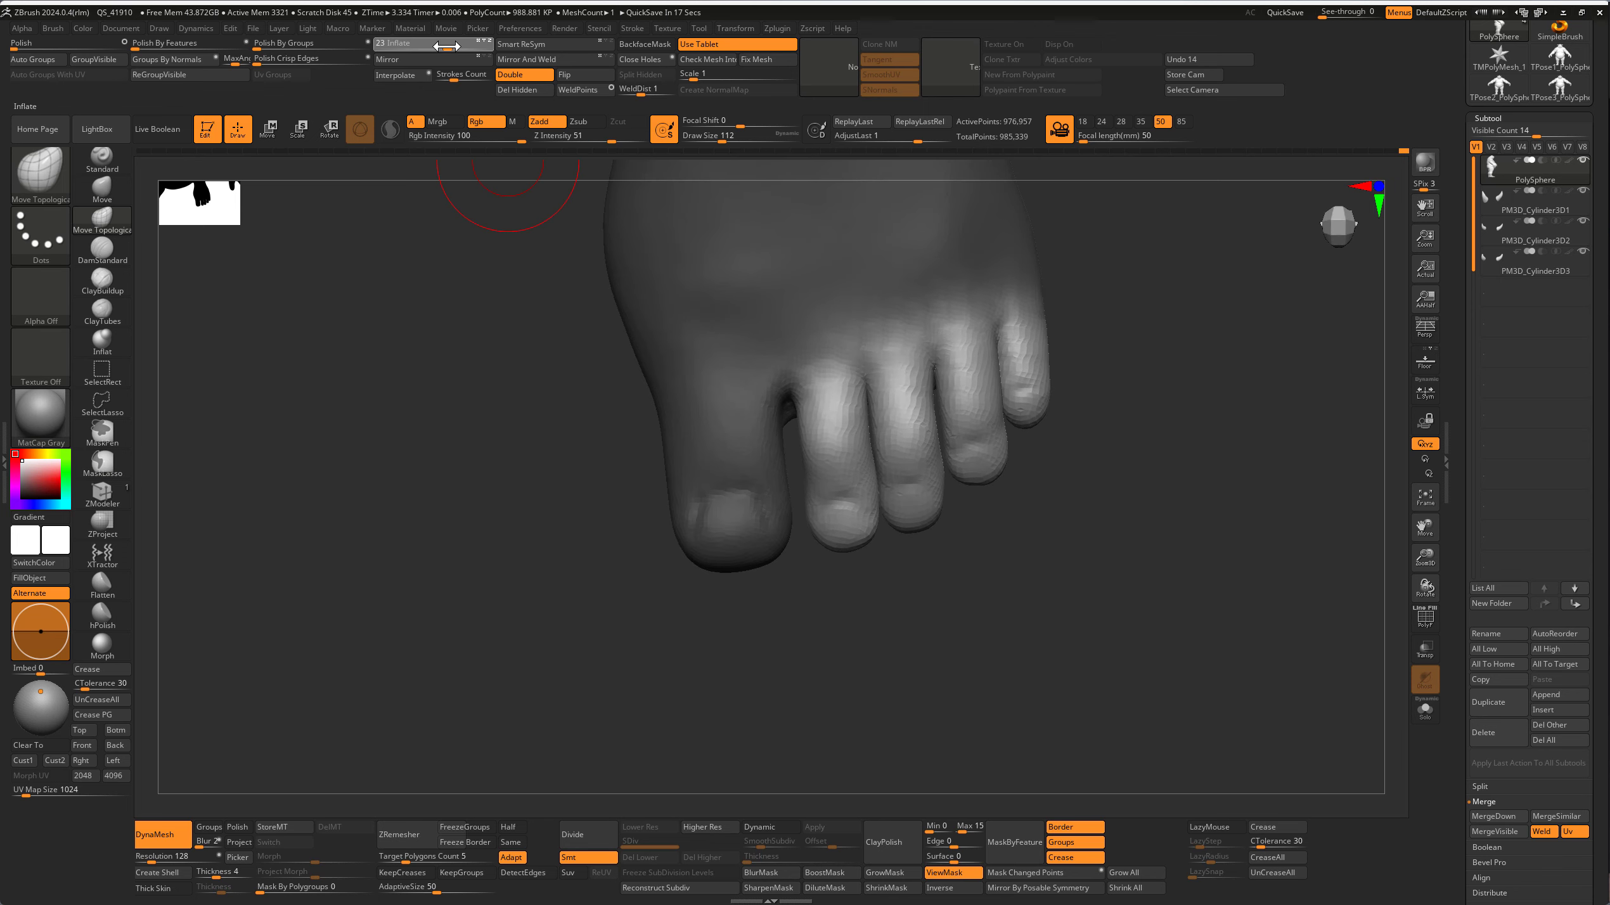
# Step: Reposition the toes with the Move Transpose gizmo and clear the mask
pyautogui.press('w')
pyautogui.moveTo(807, 425); pyautogui.dragTo(784, 455)
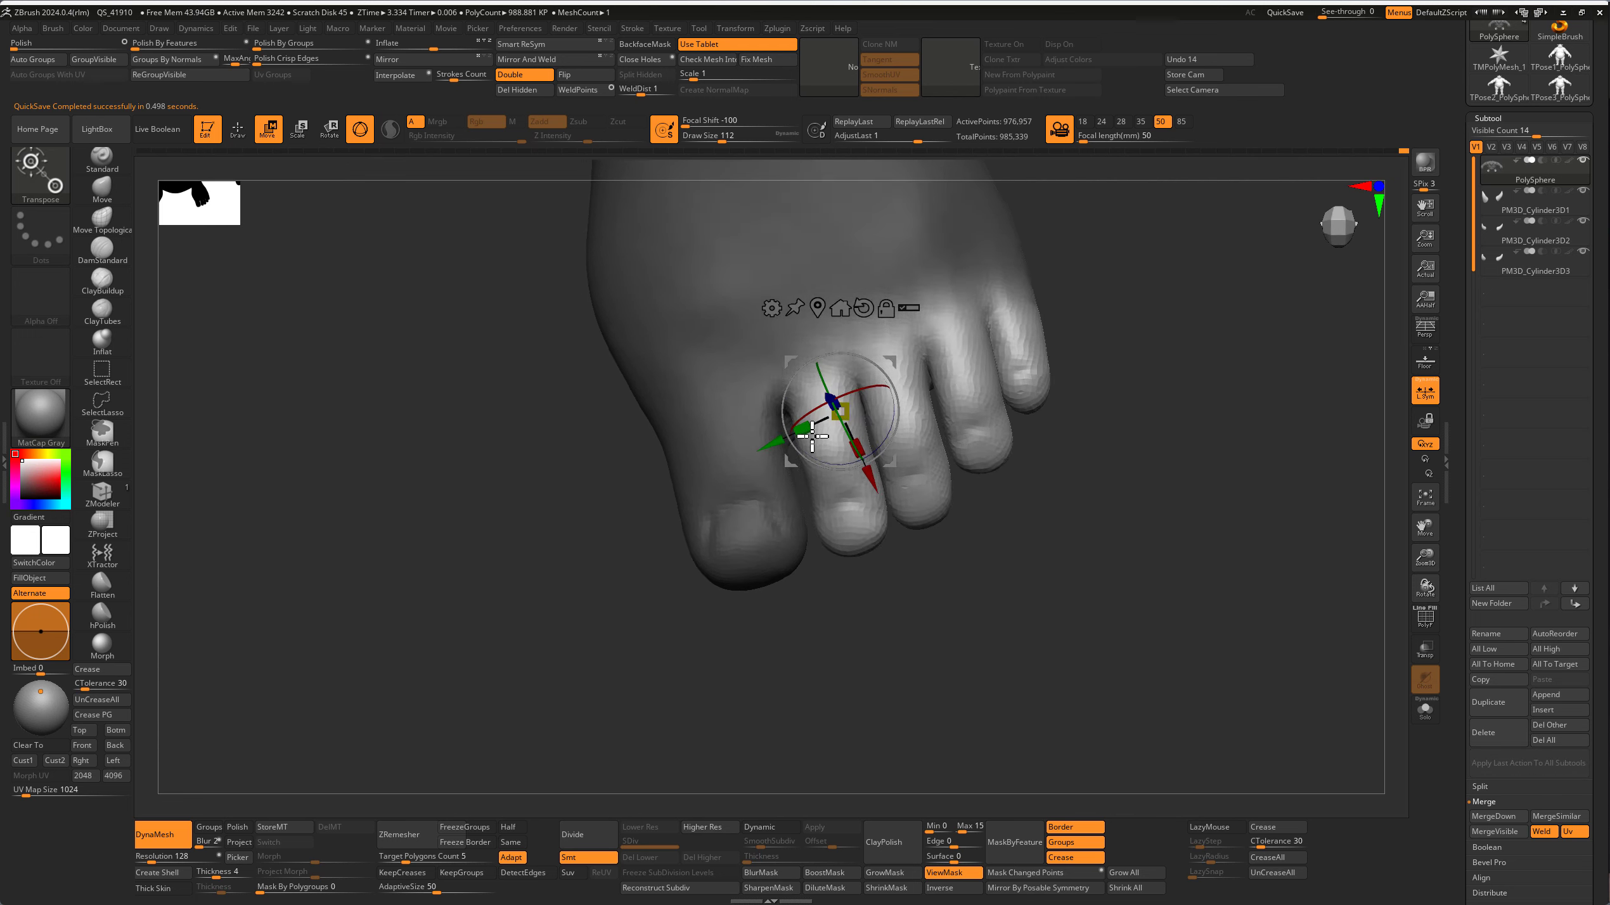
pyautogui.press('q')
pyautogui.moveTo(1022, 568)
pyautogui.mouseDown()
pyautogui.moveTo(754, 467)
pyautogui.moveTo(780, 435)
pyautogui.moveTo(971, 450)
pyautogui.moveTo(1103, 434)
pyautogui.moveTo(1018, 456)
pyautogui.moveTo(1083, 561)
pyautogui.moveTo(1068, 633)
pyautogui.moveTo(1007, 446)
pyautogui.moveTo(911, 504)
pyautogui.mouseUp()
pyautogui.moveTo(910, 505); pyautogui.dragTo(887, 509, button='right')
pyautogui.moveTo(924, 500)
pyautogui.mouseDown()
pyautogui.moveTo(820, 323)
pyautogui.moveTo(1046, 444)
pyautogui.moveTo(1276, 471)
pyautogui.moveTo(815, 437)
pyautogui.mouseUp()
pyautogui.moveTo(815, 437)
pyautogui.mouseDown(button='right')
pyautogui.moveTo(916, 424)
pyautogui.moveTo(907, 413)
pyautogui.moveTo(873, 471)
pyautogui.moveTo(924, 428)
pyautogui.moveTo(924, 450)
pyautogui.moveTo(787, 404)
pyautogui.mouseUp(button='right')
# Step: Isolate the mouth-corner area by hiding the surrounding mesh
pyautogui.keyDown('ctrl'); pyautogui.keyDown('shift'); pyautogui.moveTo(737, 342); pyautogui.dragTo(996, 540); pyautogui.keyUp('shift'); pyautogui.keyUp('ctrl')
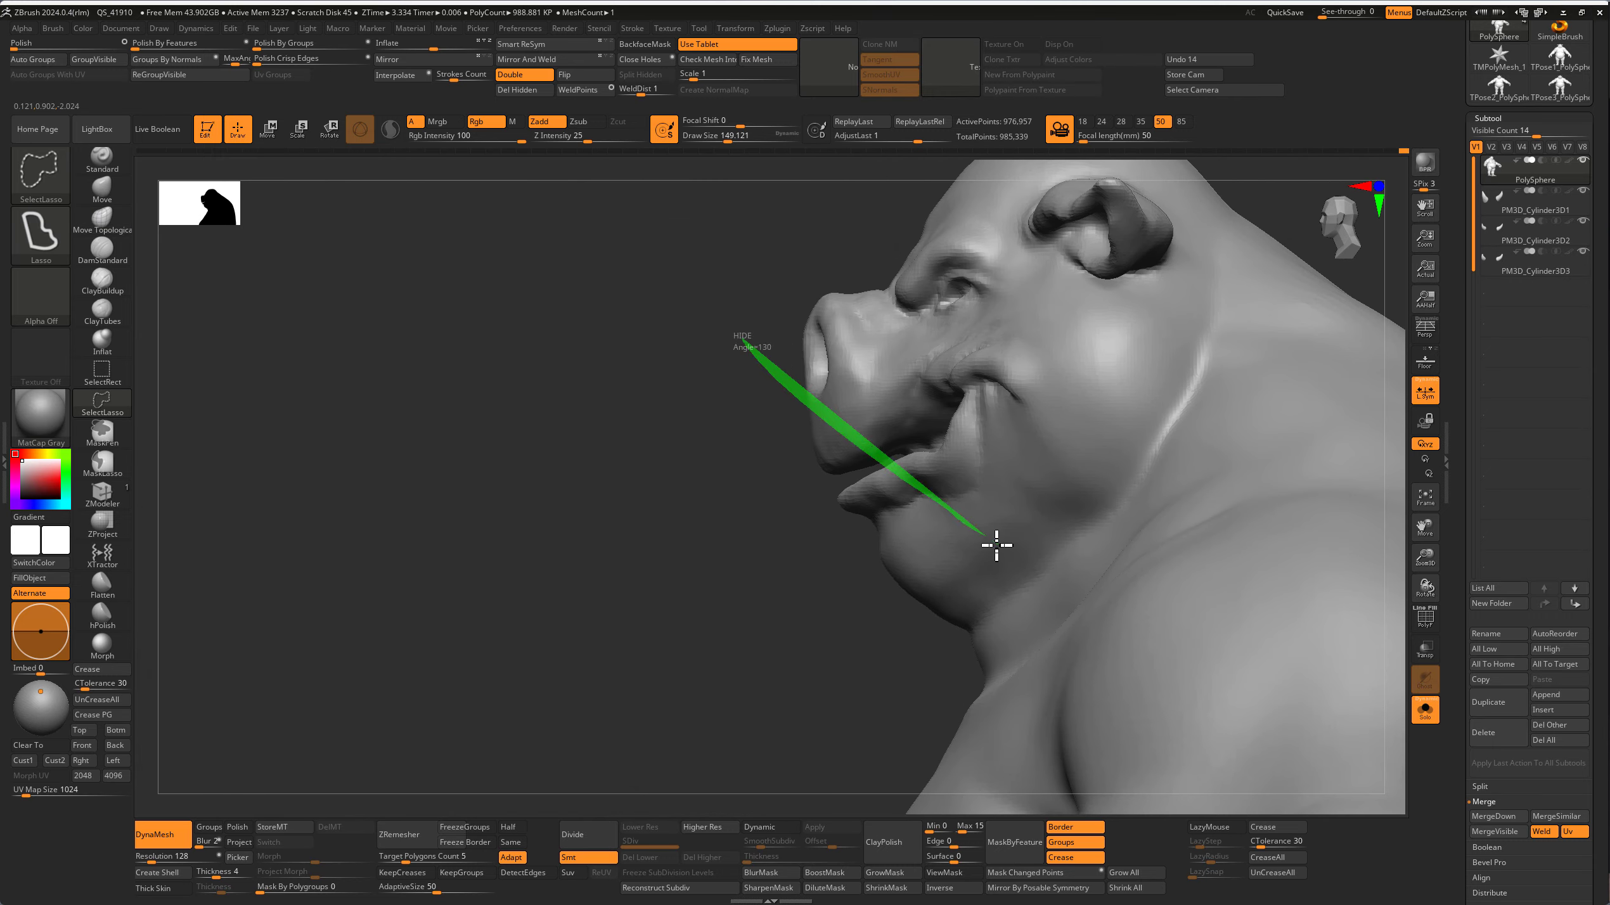
pyautogui.keyDown('ctrl'); pyautogui.keyDown('shift'); pyautogui.moveTo(708, 449); pyautogui.dragTo(982, 719); pyautogui.keyUp('shift'); pyautogui.keyUp('ctrl')
pyautogui.moveTo(981, 719)
pyautogui.mouseDown(button='right')
pyautogui.moveTo(887, 439)
pyautogui.moveTo(766, 510)
pyautogui.moveTo(898, 461)
pyautogui.moveTo(878, 501)
pyautogui.mouseUp(button='right')
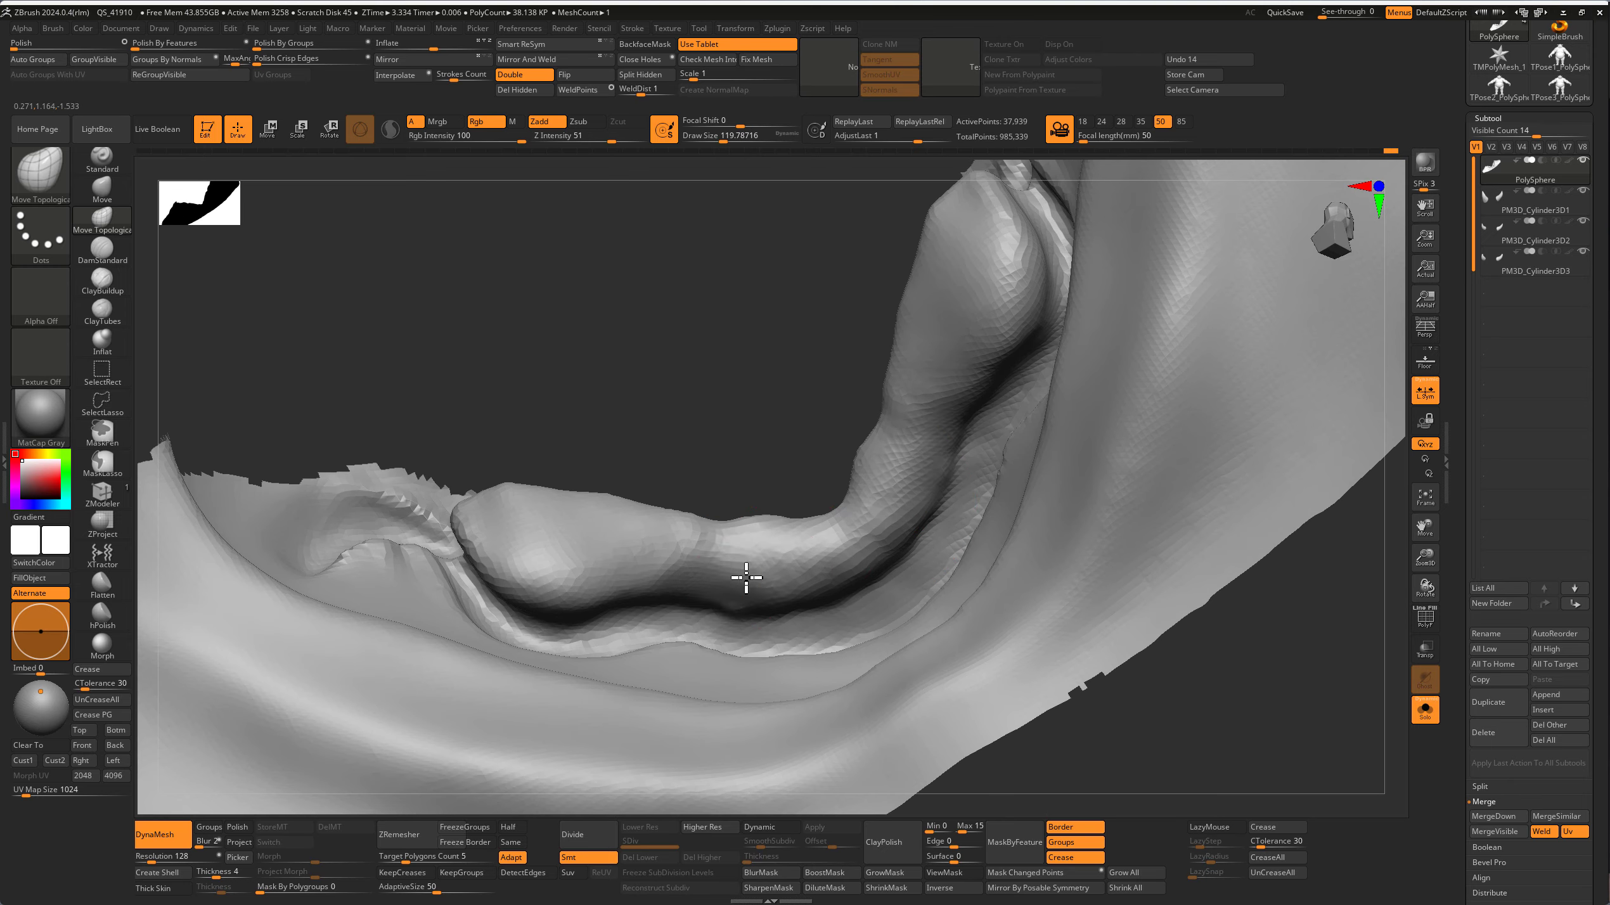
# Step: Sculpt thick rolled folds into the lower lip at the mouth corners
pyautogui.moveTo(831, 518); pyautogui.dragTo(931, 619, button='right')
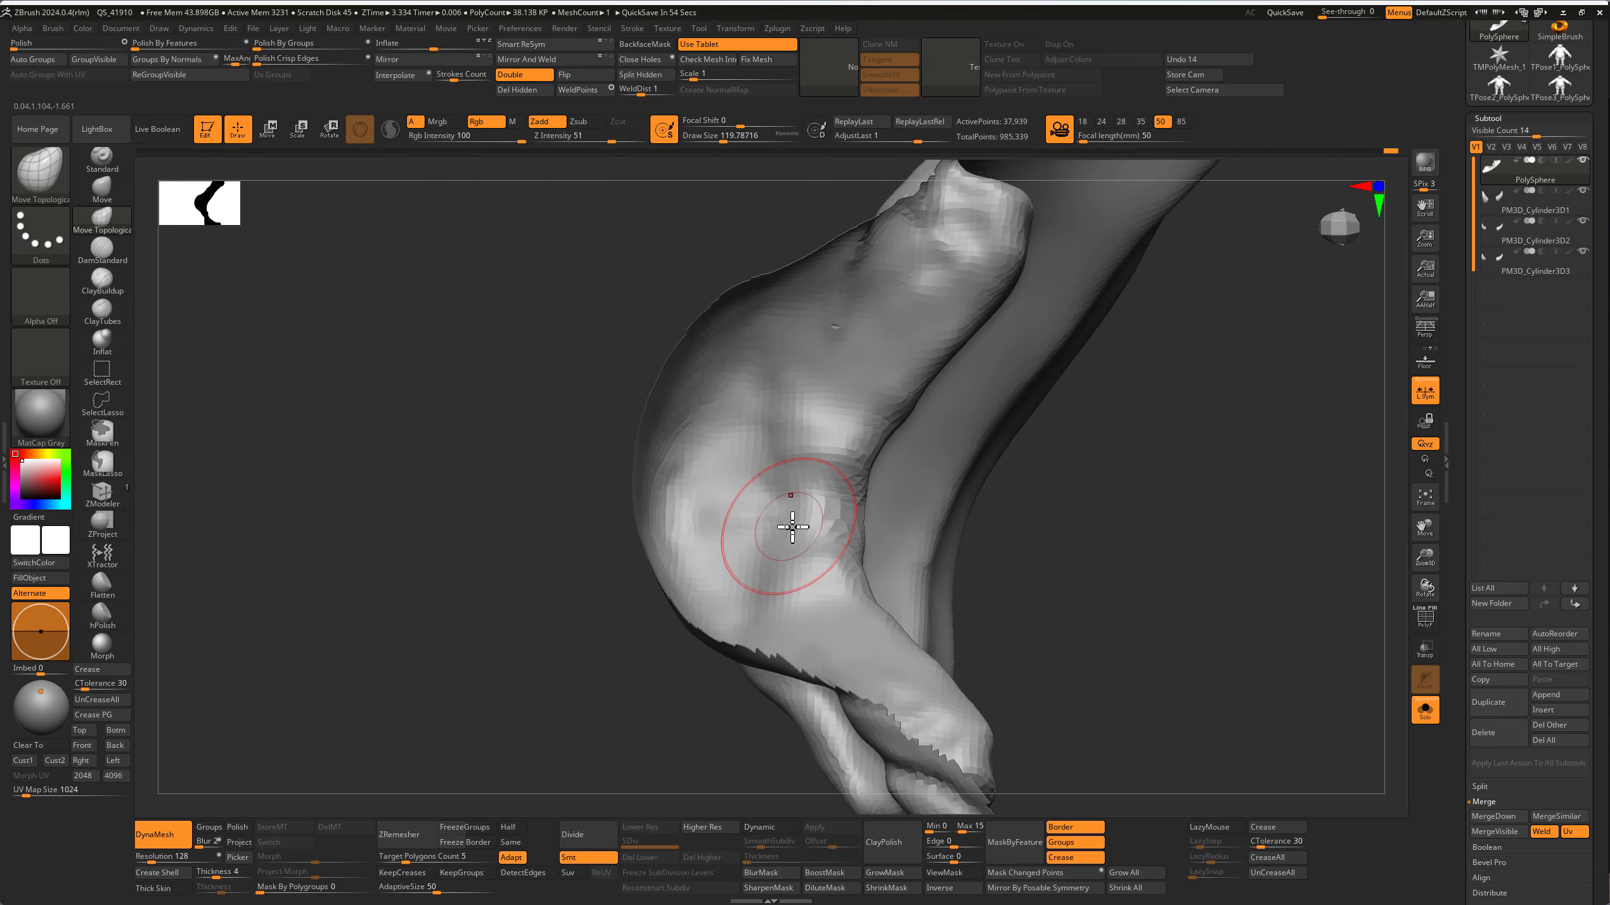
pyautogui.moveTo(788, 521)
pyautogui.mouseDown(button='right')
pyautogui.moveTo(798, 431)
pyautogui.moveTo(843, 492)
pyautogui.moveTo(805, 506)
pyautogui.mouseUp(button='right')
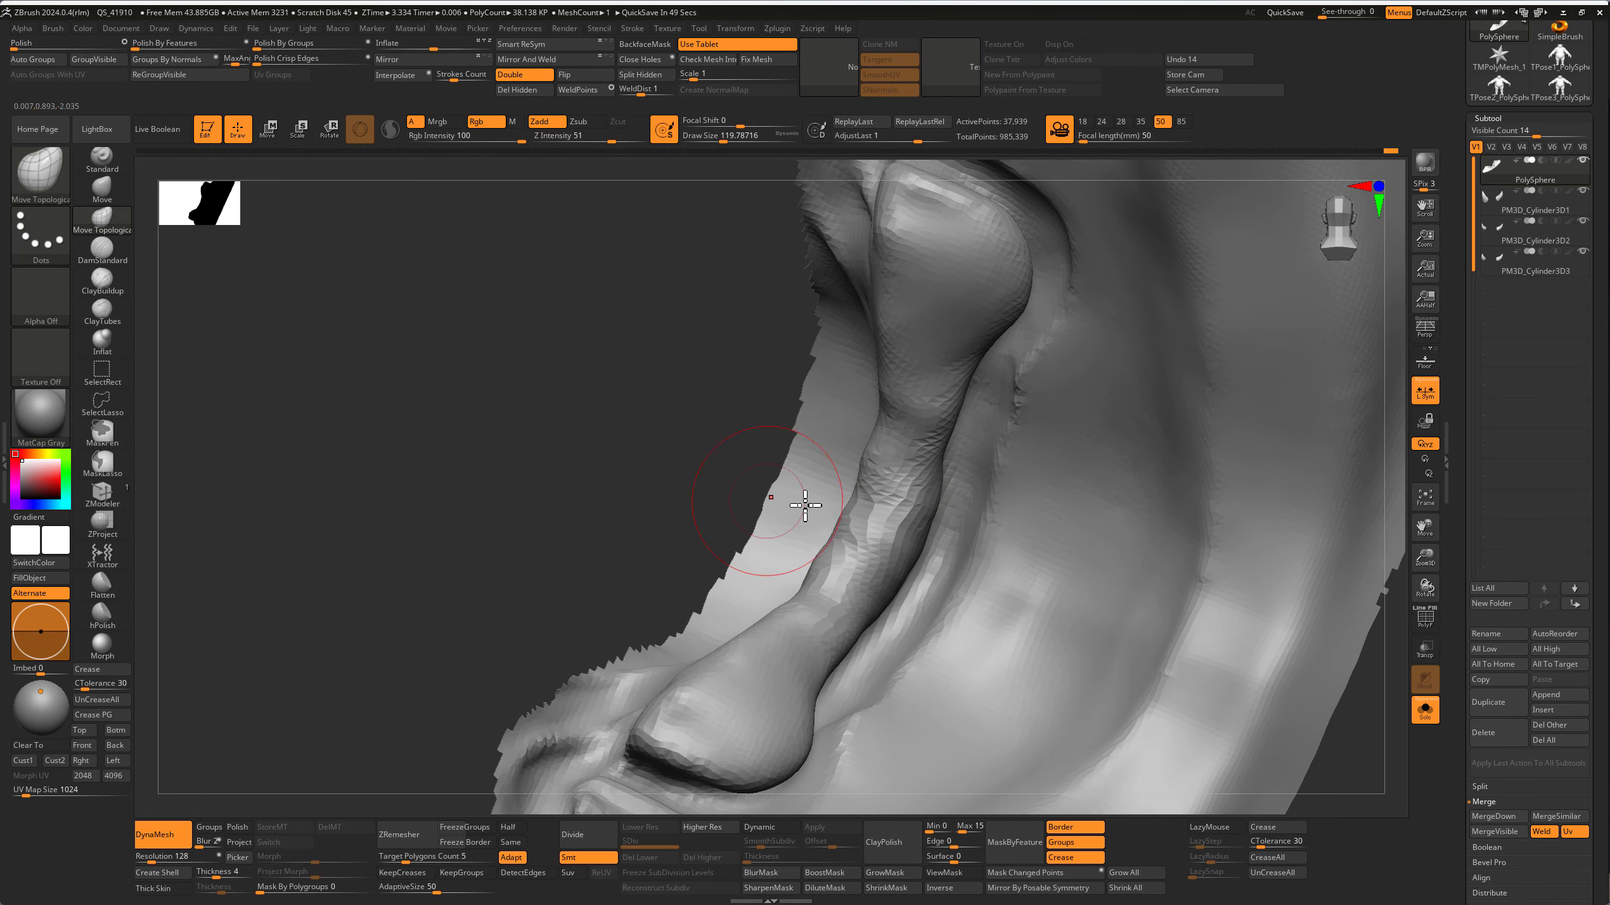
pyautogui.moveTo(953, 457); pyautogui.dragTo(970, 377, button='right')
pyautogui.moveTo(905, 449)
pyautogui.mouseDown(button='right')
pyautogui.moveTo(900, 478)
pyautogui.moveTo(974, 539)
pyautogui.moveTo(880, 388)
pyautogui.moveTo(996, 700)
pyautogui.moveTo(977, 538)
pyautogui.mouseUp(button='right')
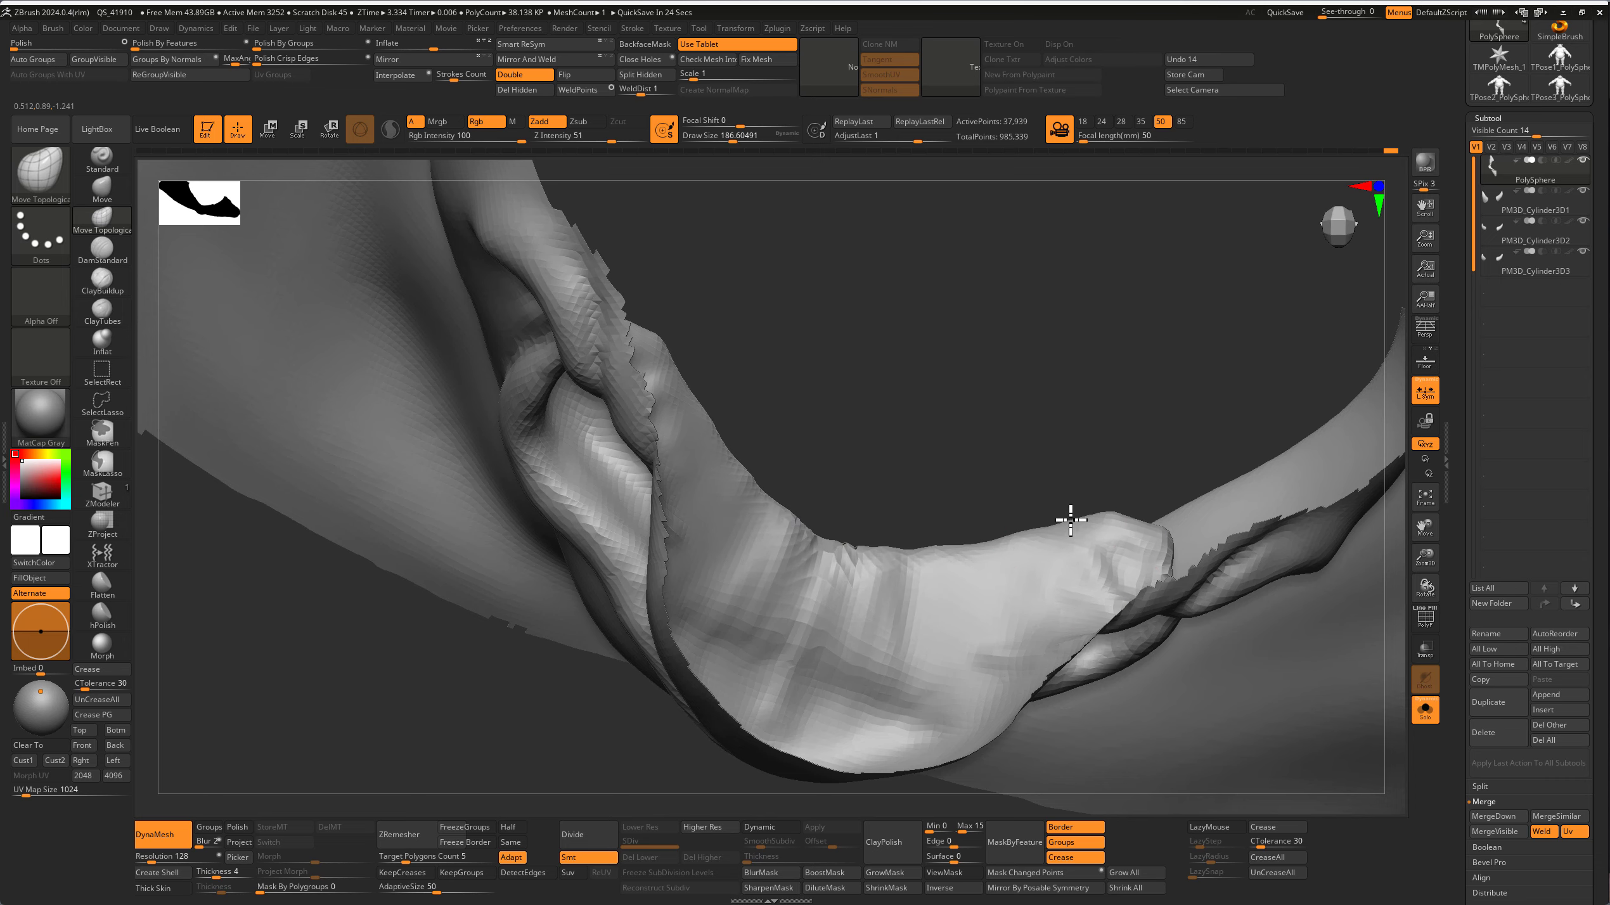
pyautogui.moveTo(1071, 520); pyautogui.dragTo(1144, 478, button='right')
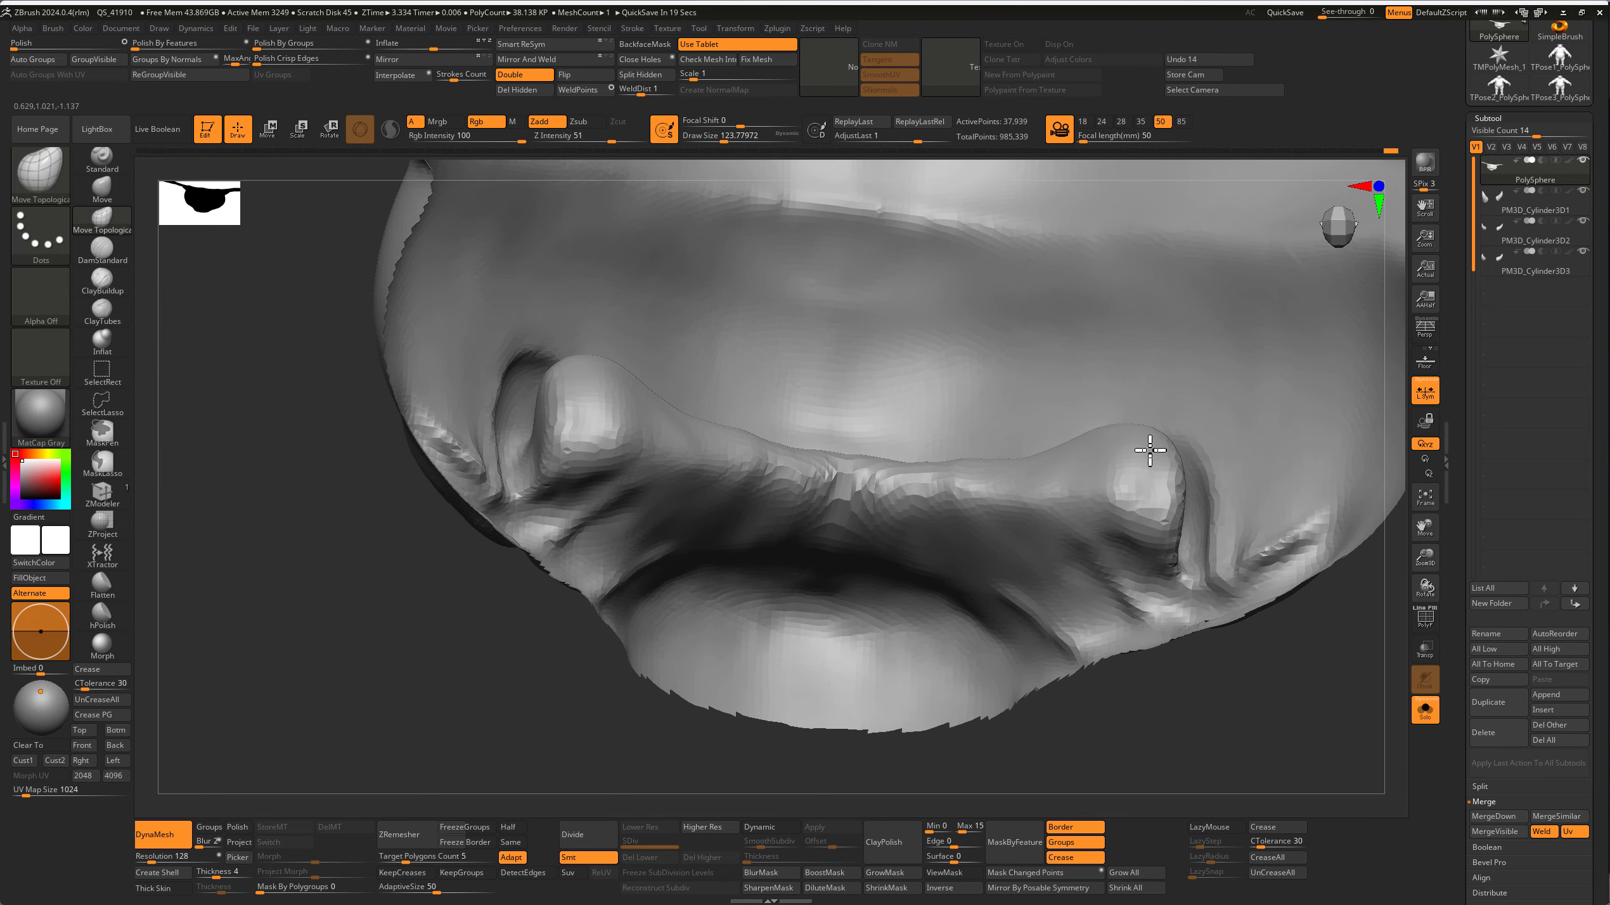
pyautogui.moveTo(999, 470)
pyautogui.mouseDown(button='right')
pyautogui.moveTo(1042, 413)
pyautogui.moveTo(669, 618)
pyautogui.mouseUp(button='right')
pyautogui.press('s')
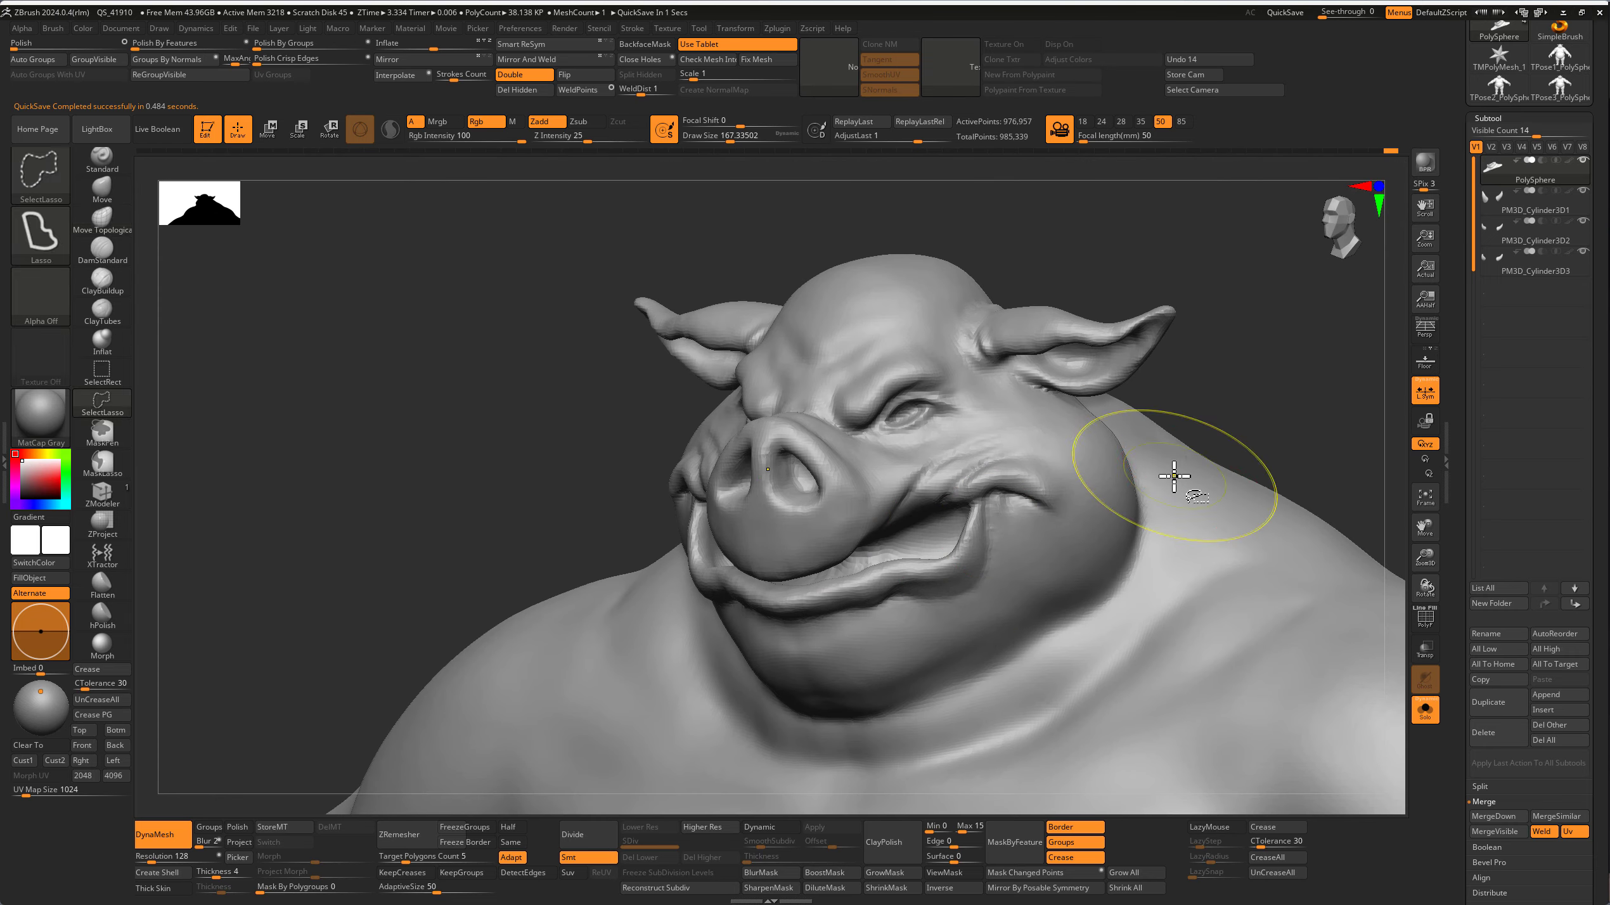
# Step: Smooth the cheek beside the snout and reshape the eye skin with Move Topological
pyautogui.moveTo(1221, 466); pyautogui.dragTo(1007, 503, button='right')
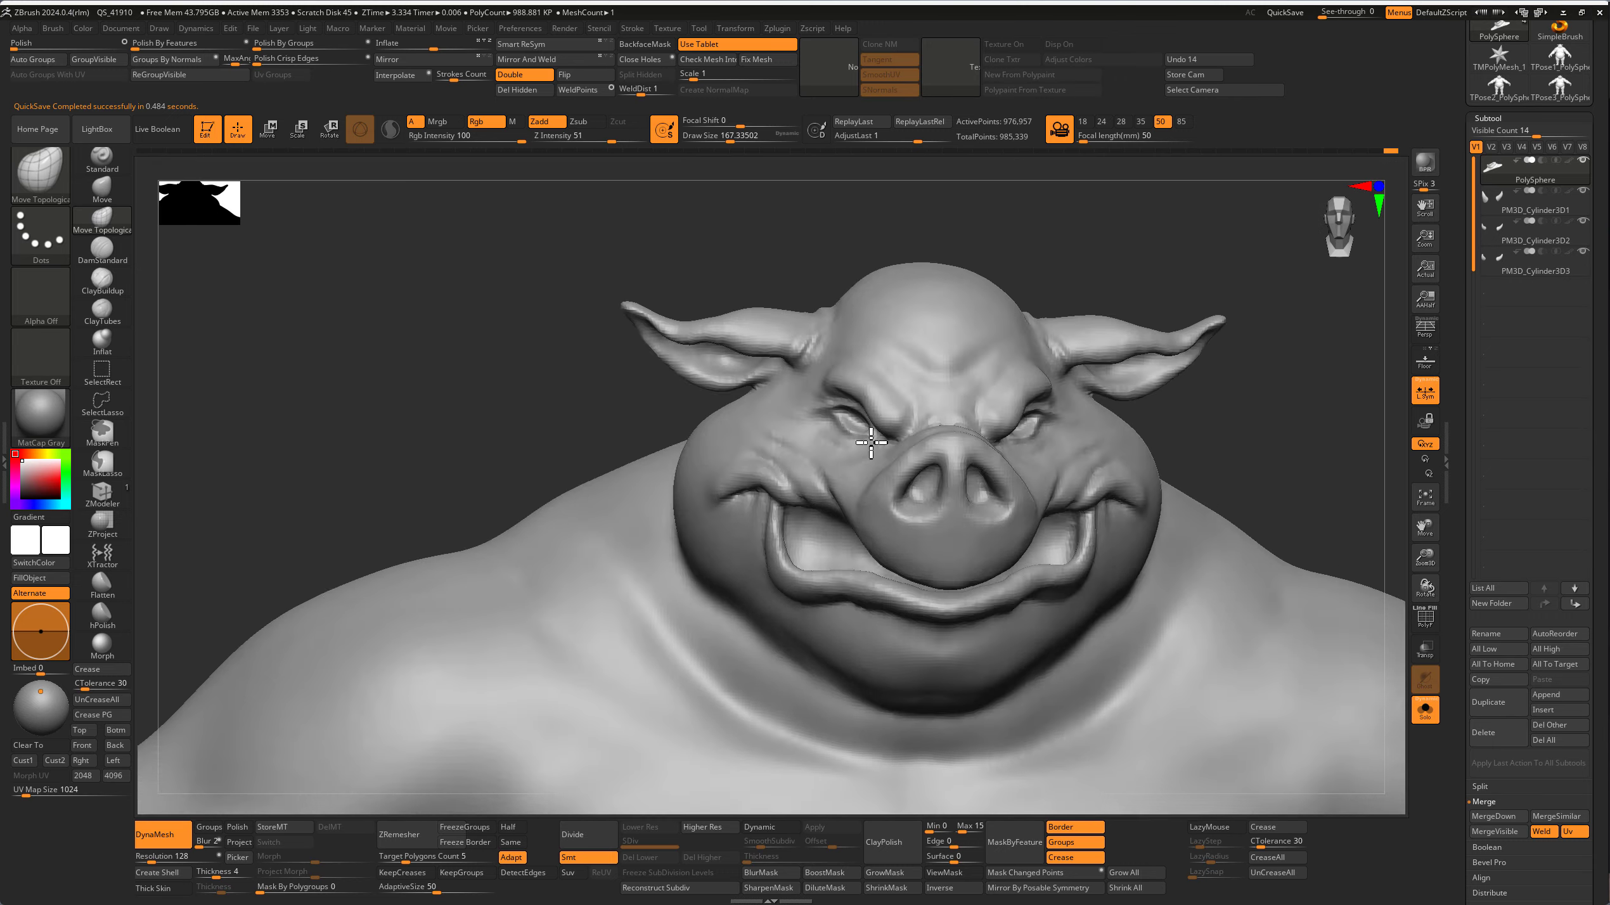
pyautogui.moveTo(872, 442)
pyautogui.keyDown('ctrl'); pyautogui.mouseDown(button='right')
pyautogui.moveTo(1067, 448)
pyautogui.moveTo(975, 468)
pyautogui.moveTo(970, 614)
pyautogui.moveTo(1042, 269)
pyautogui.moveTo(1193, 604)
pyautogui.moveTo(1015, 519)
pyautogui.moveTo(737, 439)
pyautogui.moveTo(880, 360)
pyautogui.moveTo(845, 270)
pyautogui.moveTo(855, 474)
pyautogui.moveTo(797, 340)
pyautogui.mouseUp(button='right'); pyautogui.keyUp('ctrl')
pyautogui.press('s')
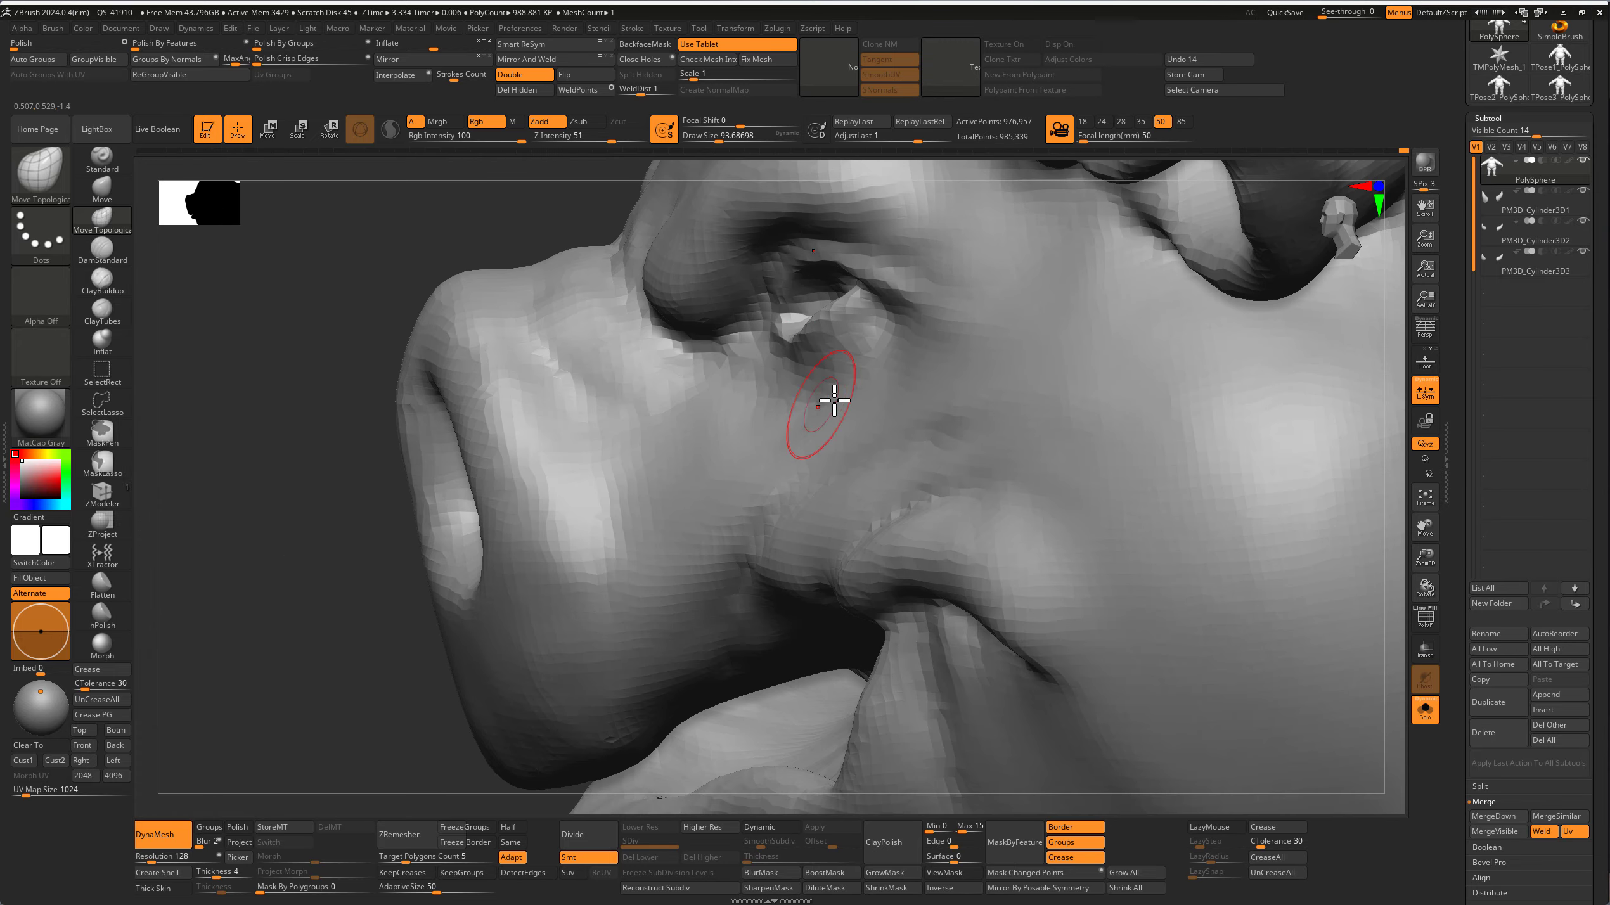
pyautogui.moveTo(872, 383)
pyautogui.keyDown('ctrl'); pyautogui.mouseDown(button='right')
pyautogui.moveTo(848, 395)
pyautogui.moveTo(779, 381)
pyautogui.moveTo(748, 336)
pyautogui.moveTo(790, 233)
pyautogui.moveTo(798, 341)
pyautogui.moveTo(905, 424)
pyautogui.moveTo(1347, 421)
pyautogui.mouseUp(button='right'); pyautogui.keyUp('ctrl')
pyautogui.moveTo(783, 454); pyautogui.dragTo(729, 489, button='right')
# Step: Carve wrinkles under the boar's eye with DamStandard
pyautogui.press('b')
pyautogui.press('d')
pyautogui.press('s')
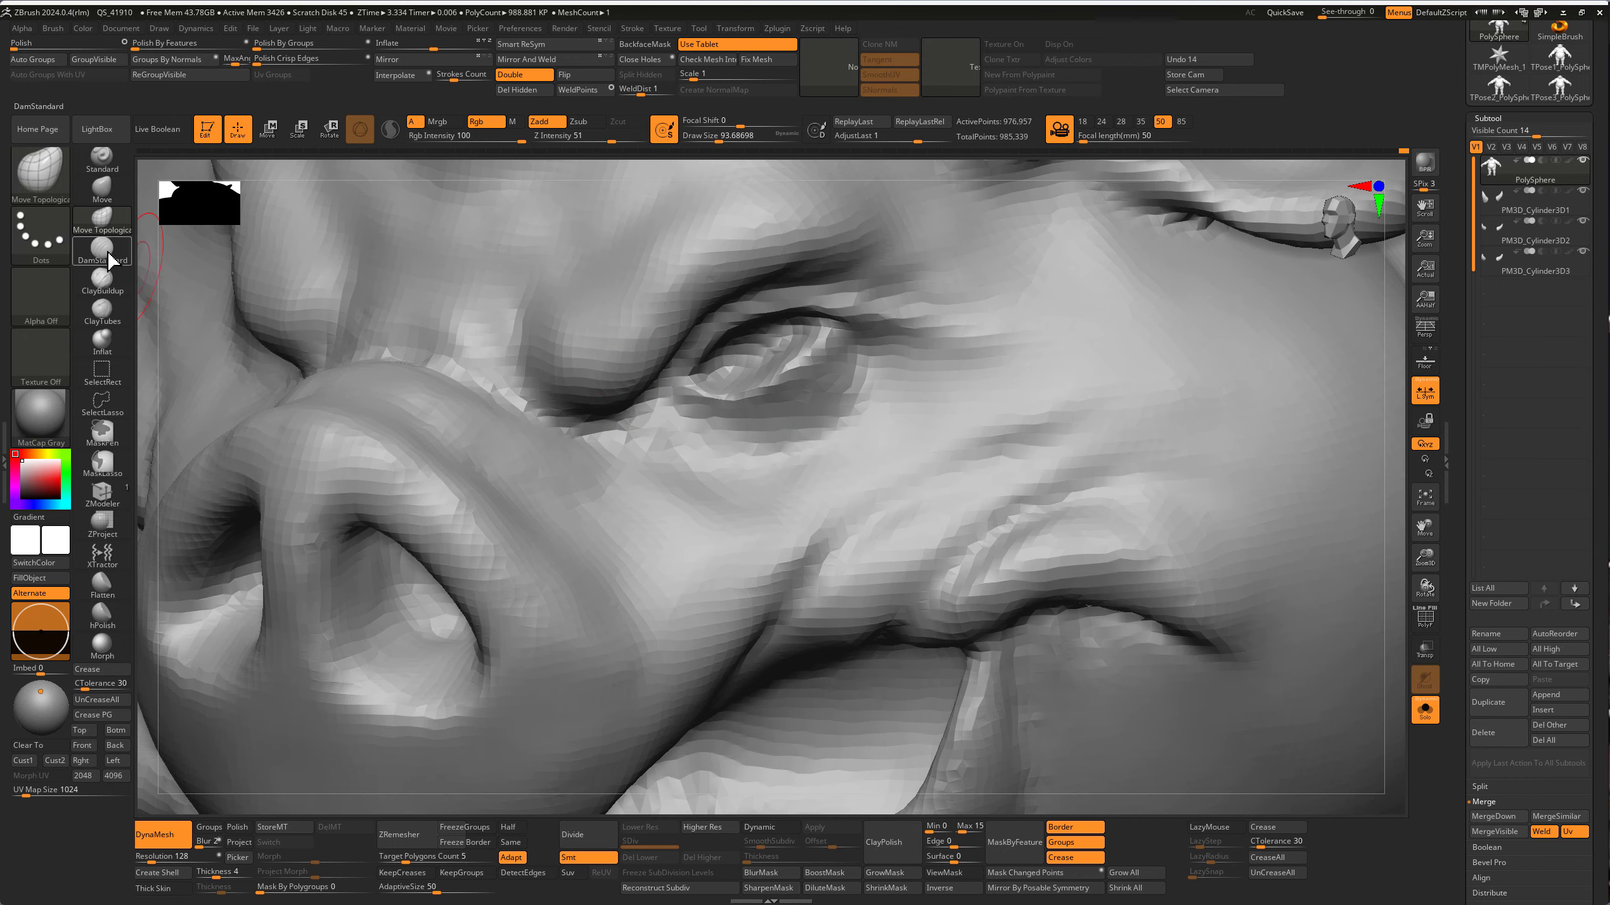
pyautogui.moveTo(831, 178)
pyautogui.keyDown('ctrl'); pyautogui.mouseDown(button='right')
pyautogui.moveTo(783, 414)
pyautogui.moveTo(611, 396)
pyautogui.mouseUp(button='right'); pyautogui.keyUp('ctrl')
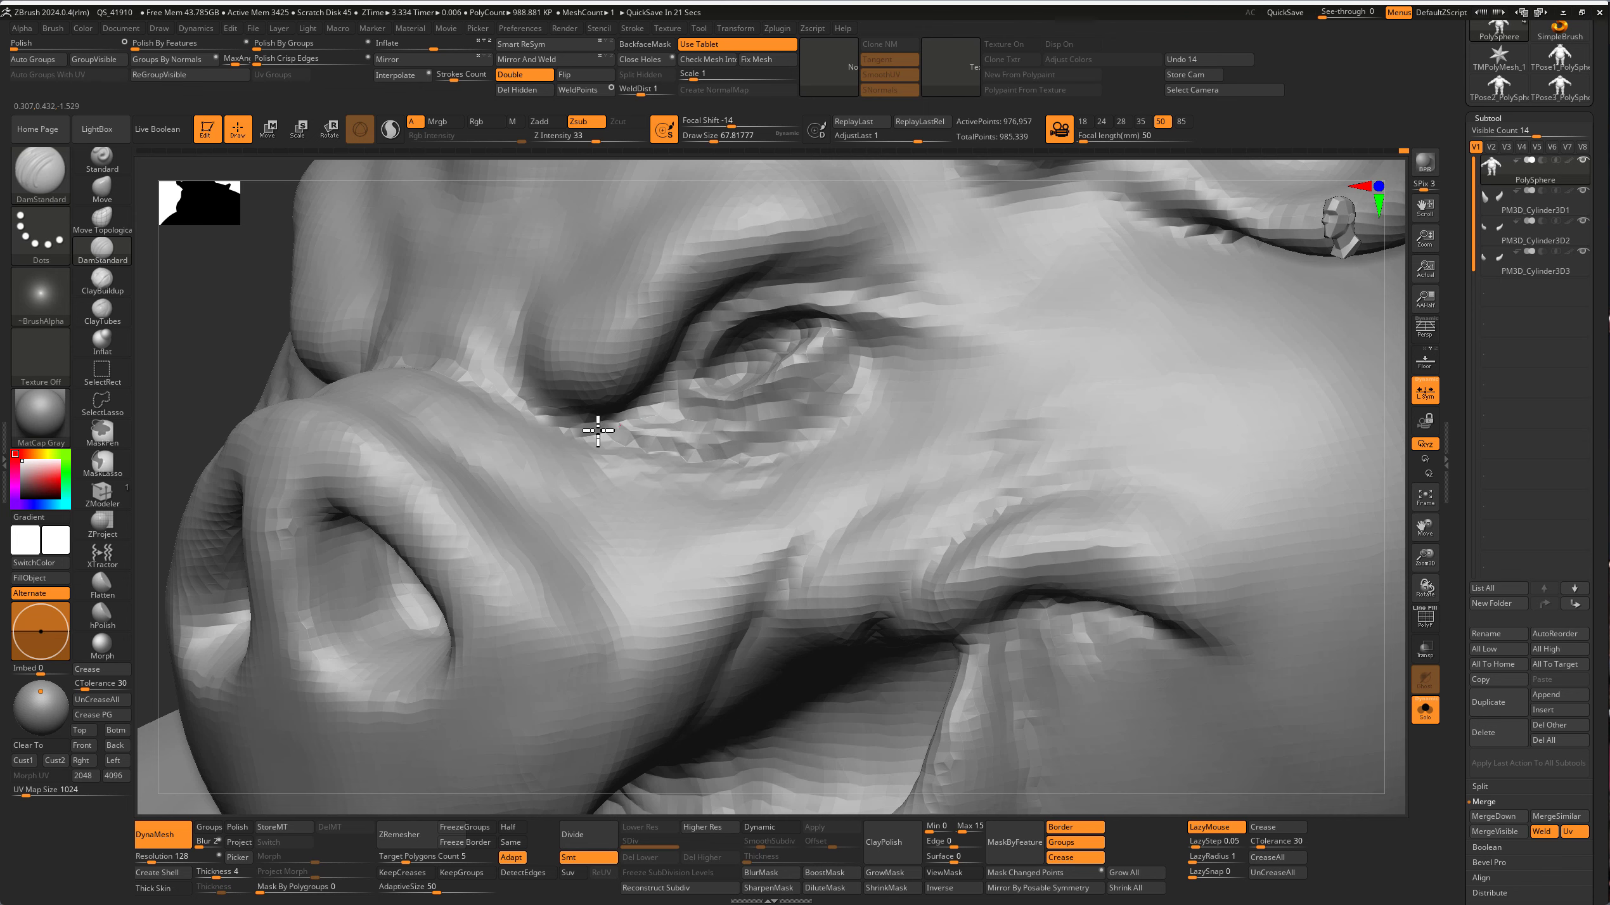
pyautogui.moveTo(449, 259)
pyautogui.keyDown('ctrl'); pyautogui.mouseDown(button='right')
pyautogui.moveTo(701, 457)
pyautogui.moveTo(845, 474)
pyautogui.moveTo(899, 421)
pyautogui.moveTo(798, 478)
pyautogui.moveTo(950, 551)
pyautogui.moveTo(693, 456)
pyautogui.mouseUp(button='right'); pyautogui.keyUp('ctrl')
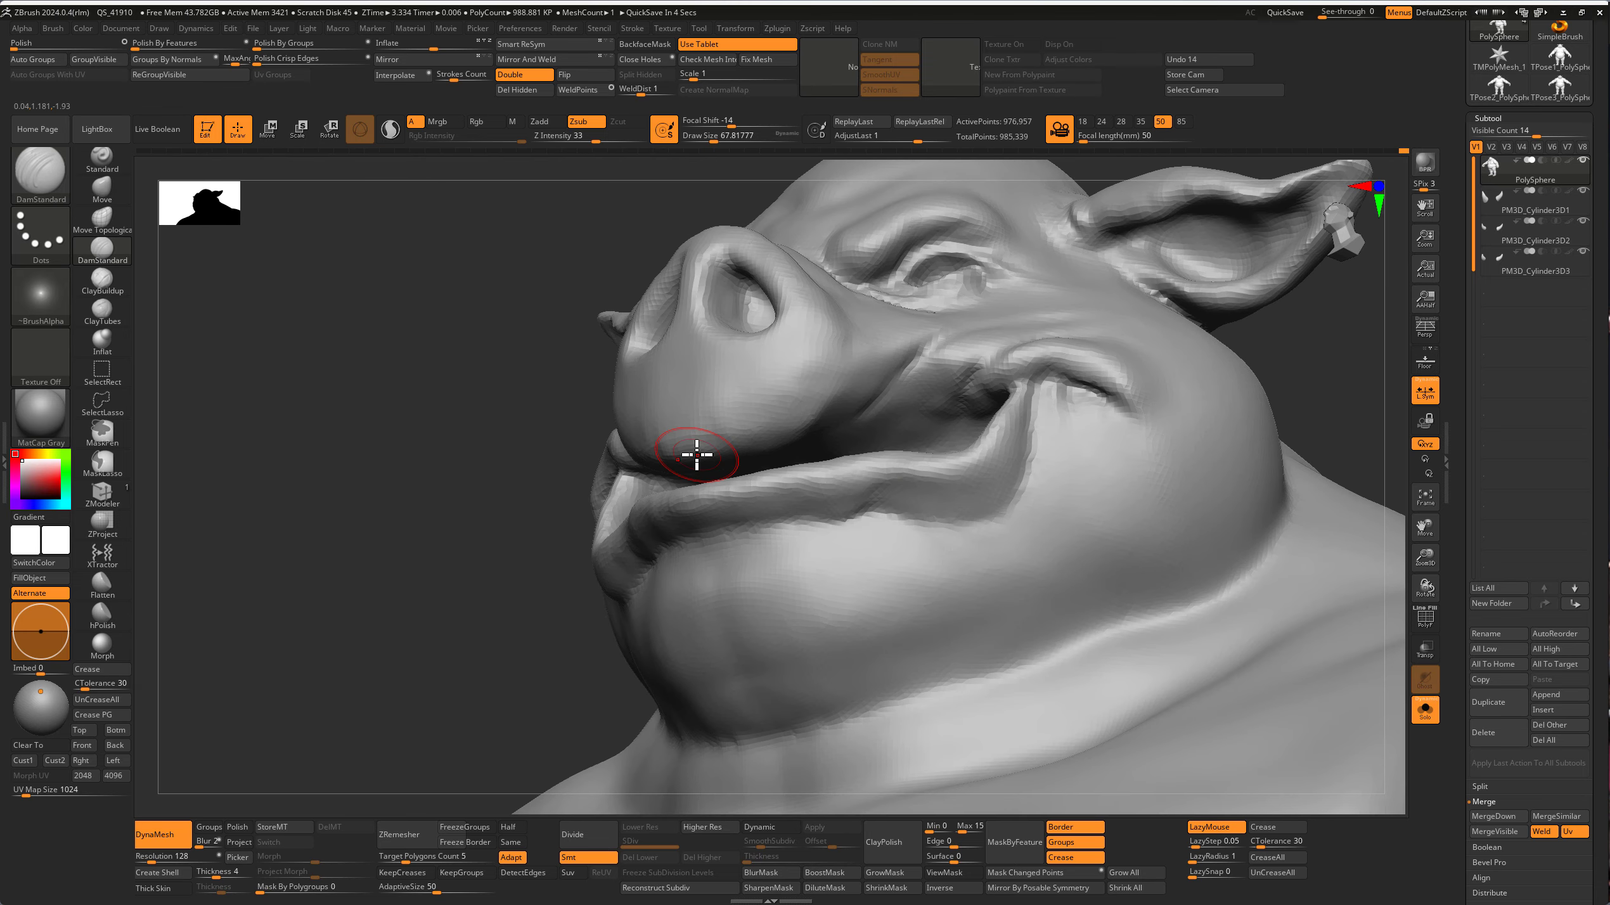
# Step: Build up and smooth a fuller lower lip with ClayBuildup
pyautogui.press('b')
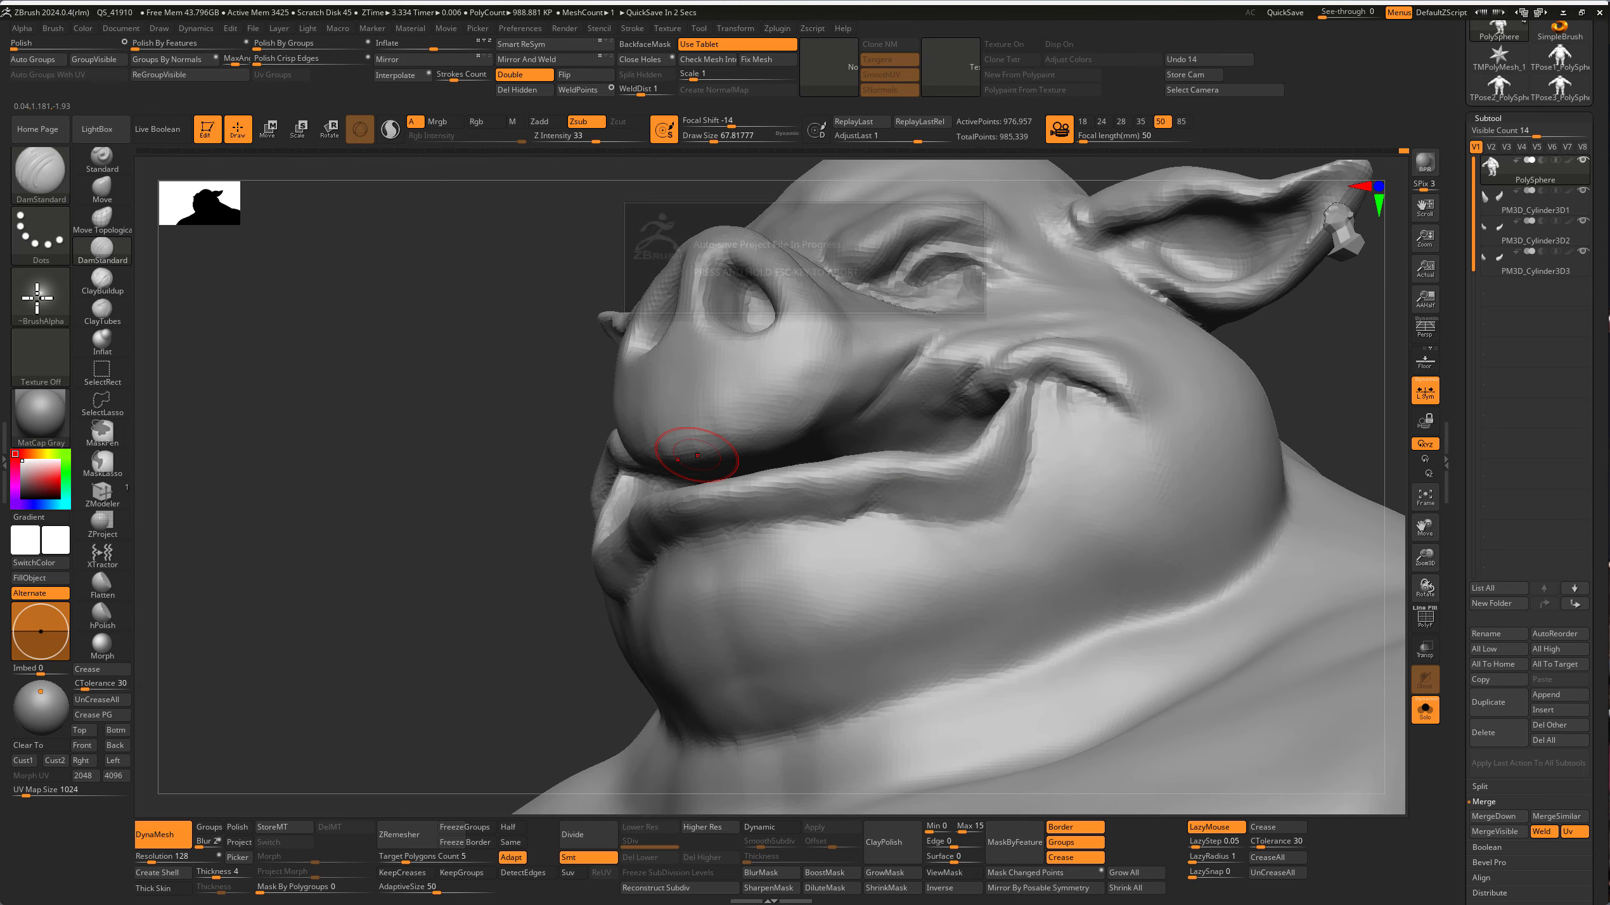
pyautogui.press('c')
pyautogui.press('b')
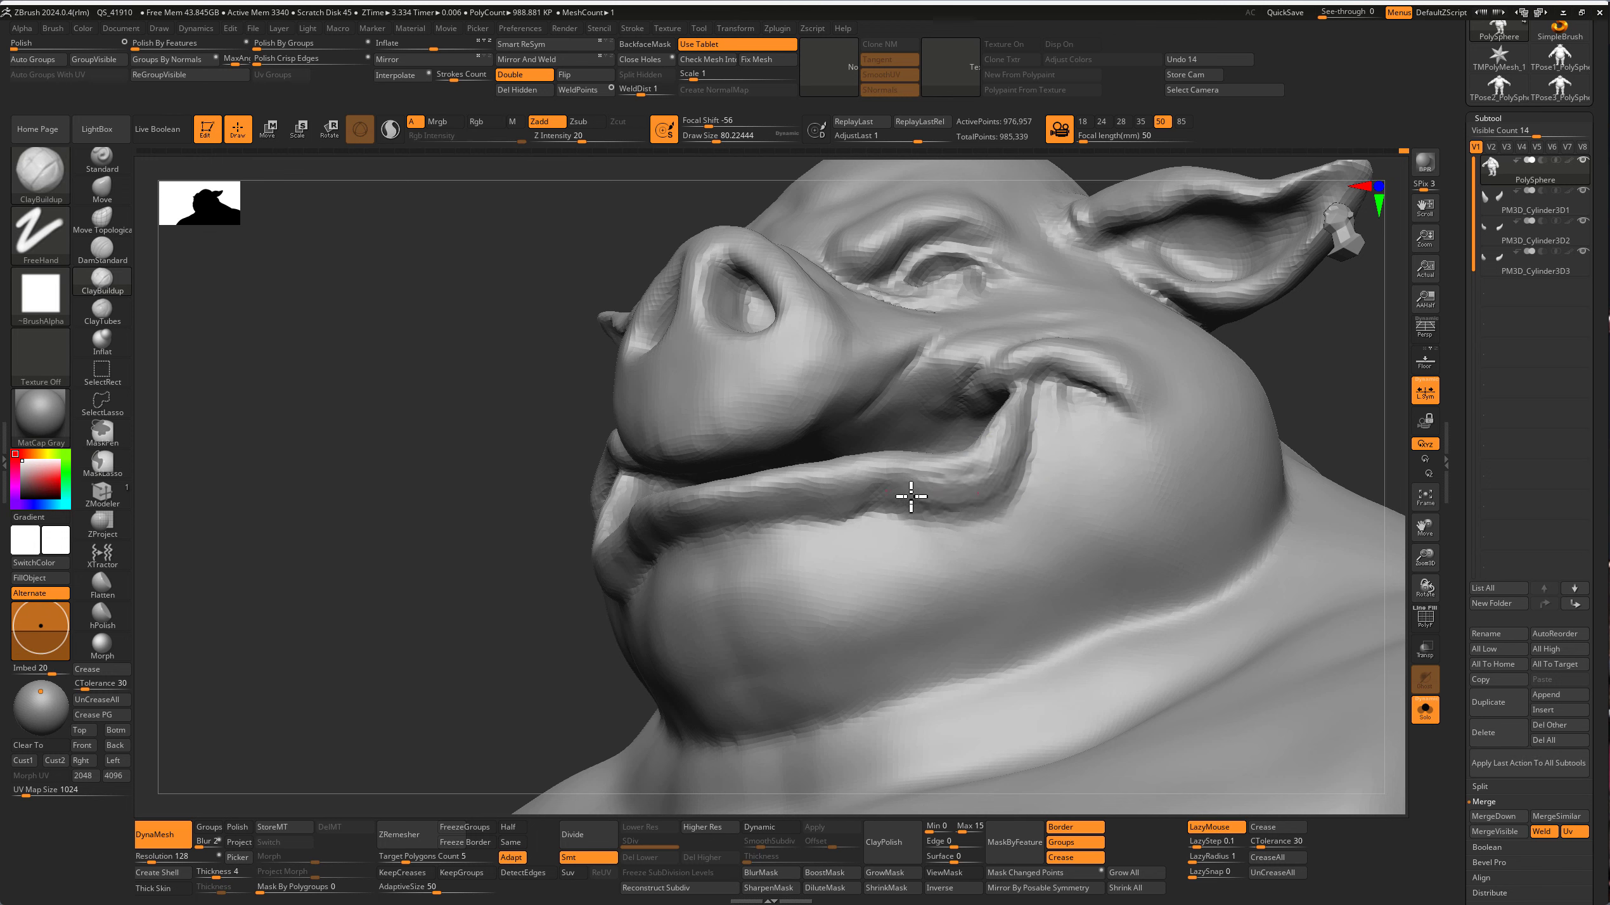
pyautogui.press('shift')
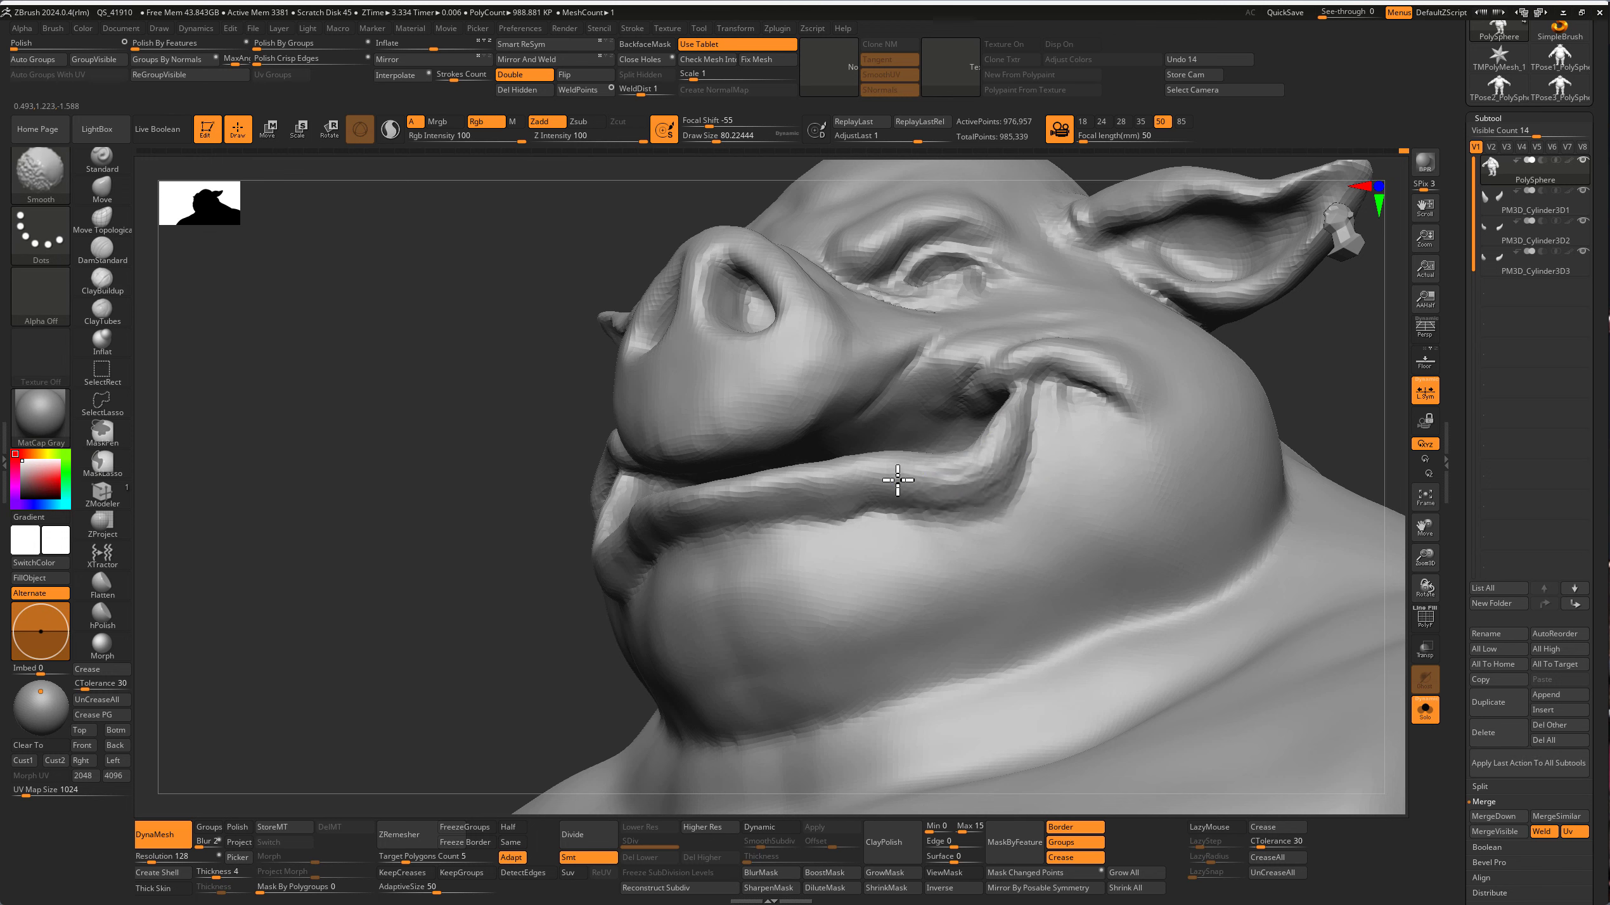
pyautogui.moveTo(866, 511)
pyautogui.keyDown('shift'); pyautogui.mouseDown(button='right')
pyautogui.moveTo(420, 521)
pyautogui.moveTo(509, 502)
pyautogui.mouseUp(button='right'); pyautogui.keyUp('shift')
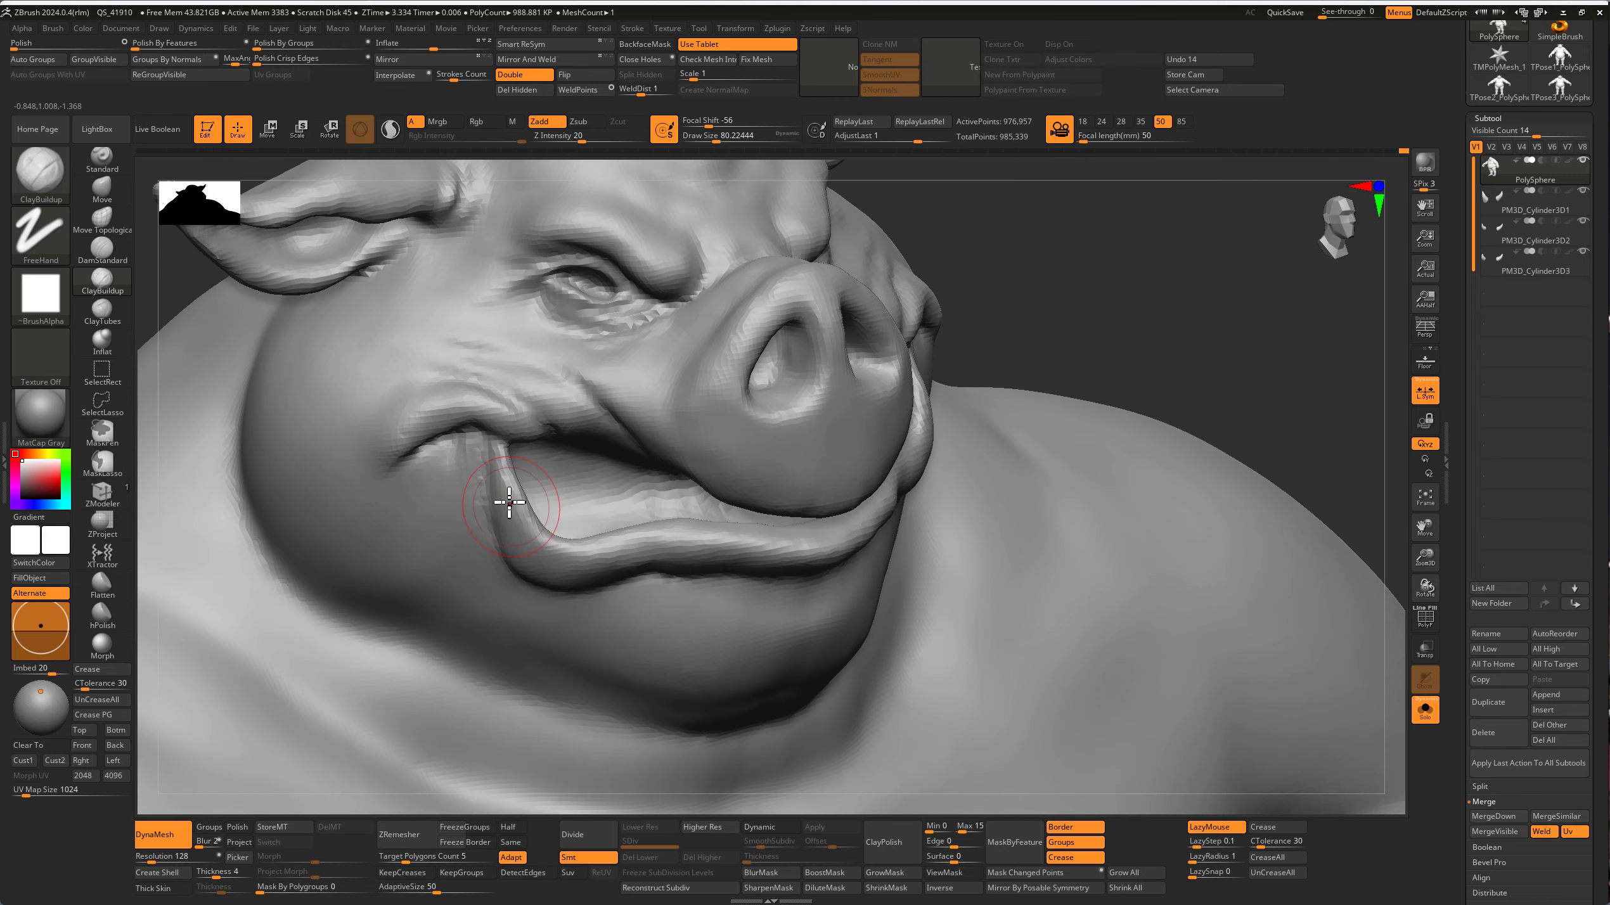
pyautogui.press('shift')
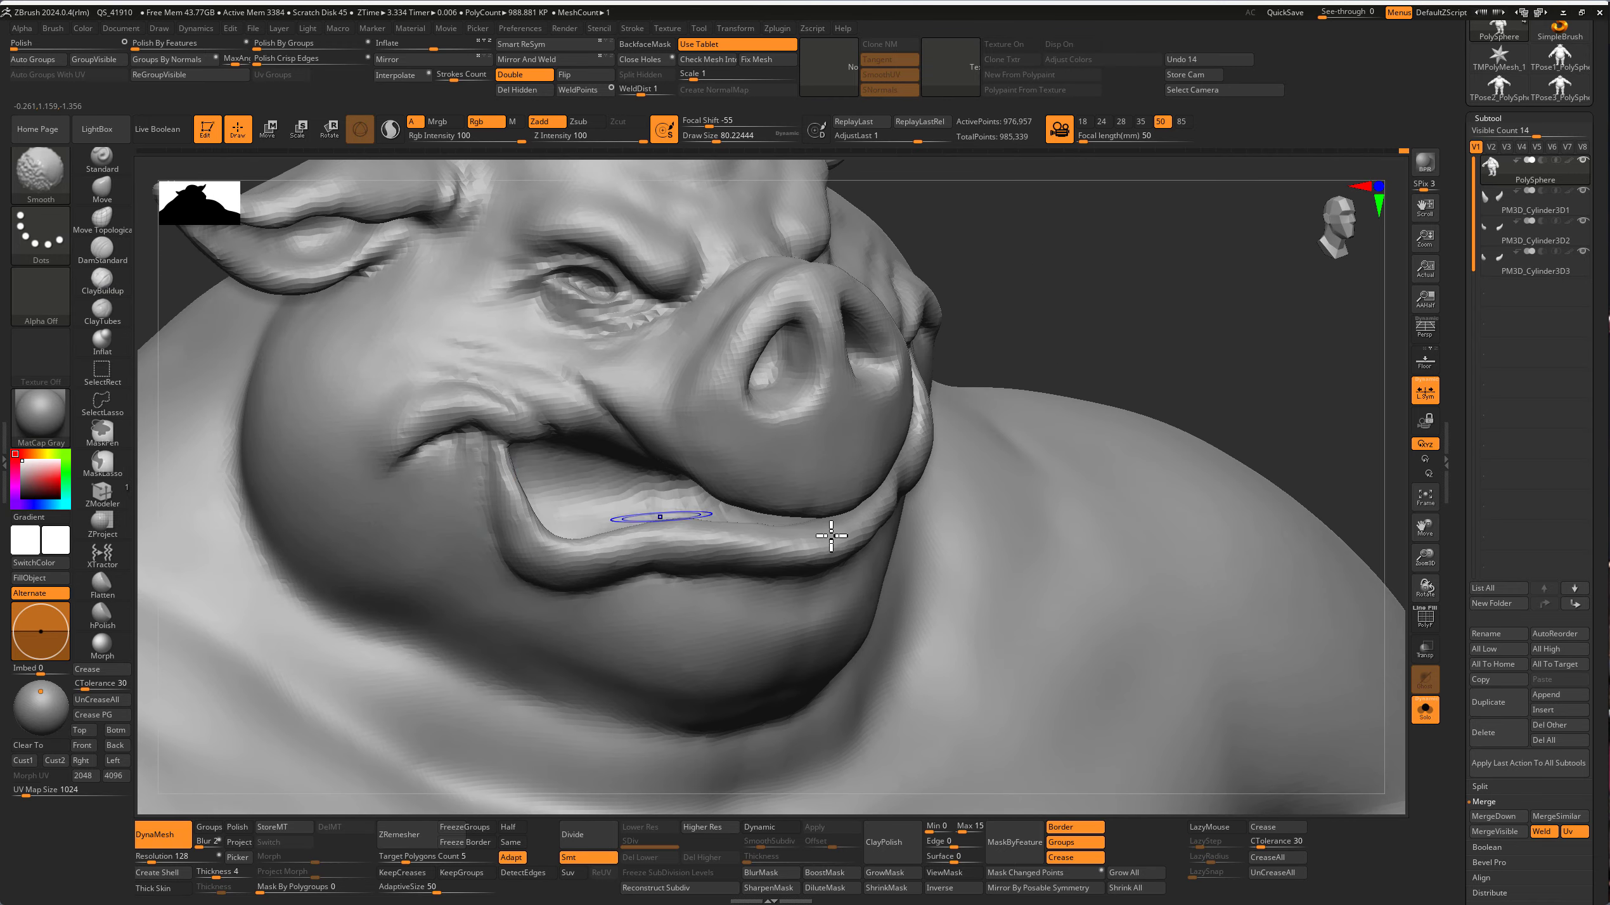
pyautogui.moveTo(1086, 295)
pyautogui.mouseDown(button='right')
pyautogui.moveTo(1043, 269)
pyautogui.moveTo(1035, 342)
pyautogui.moveTo(1123, 547)
pyautogui.mouseUp(button='right')
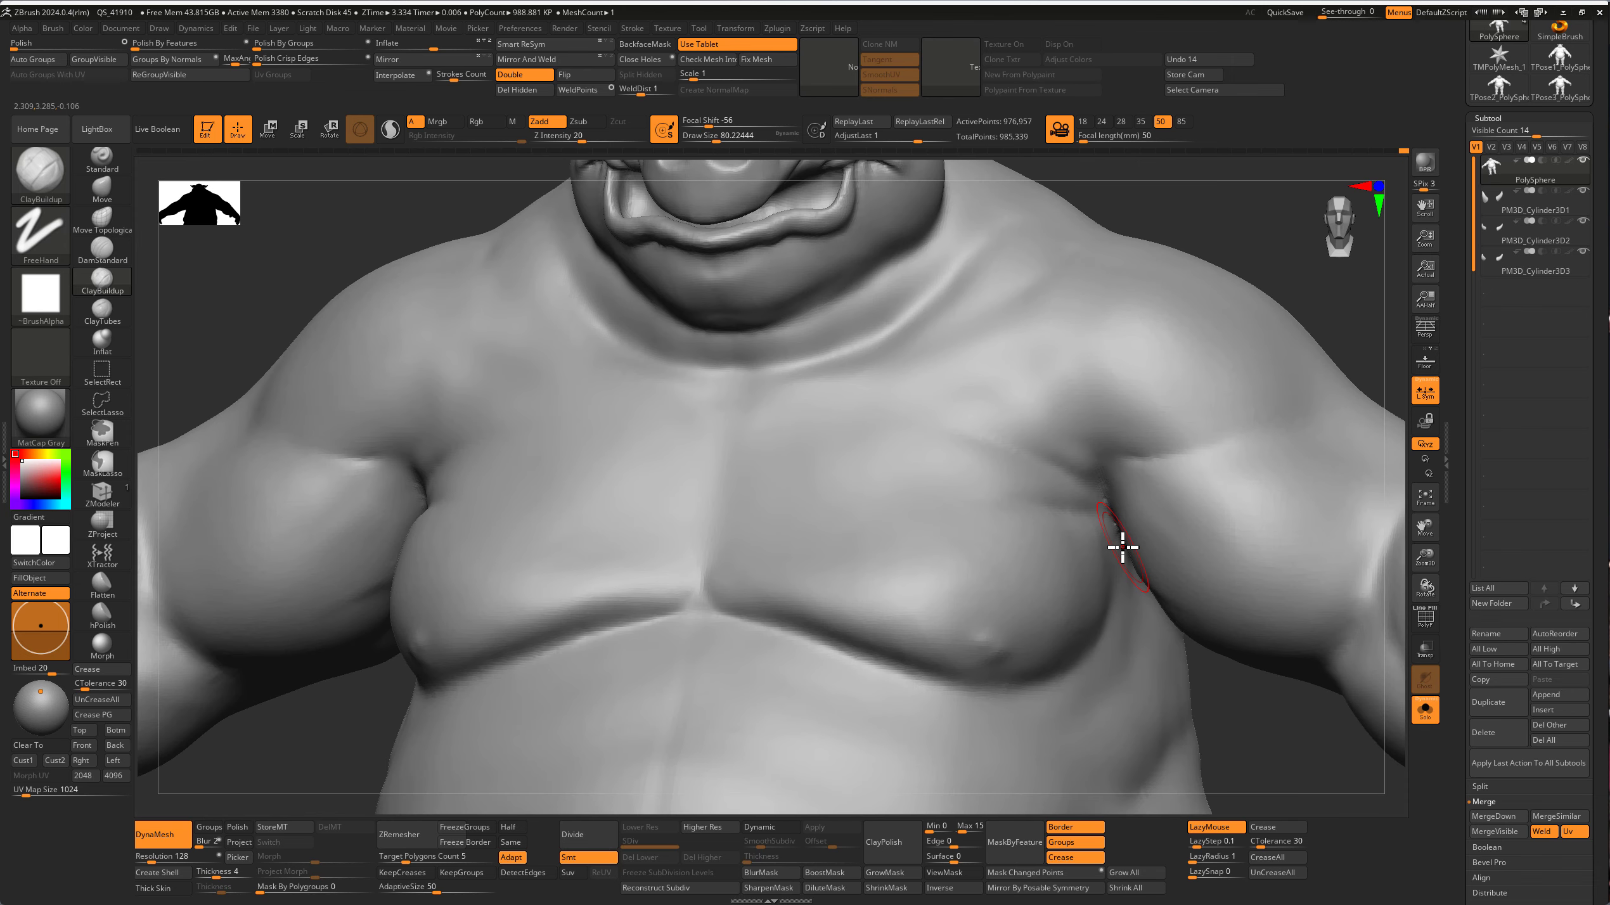
pyautogui.click(101, 262)
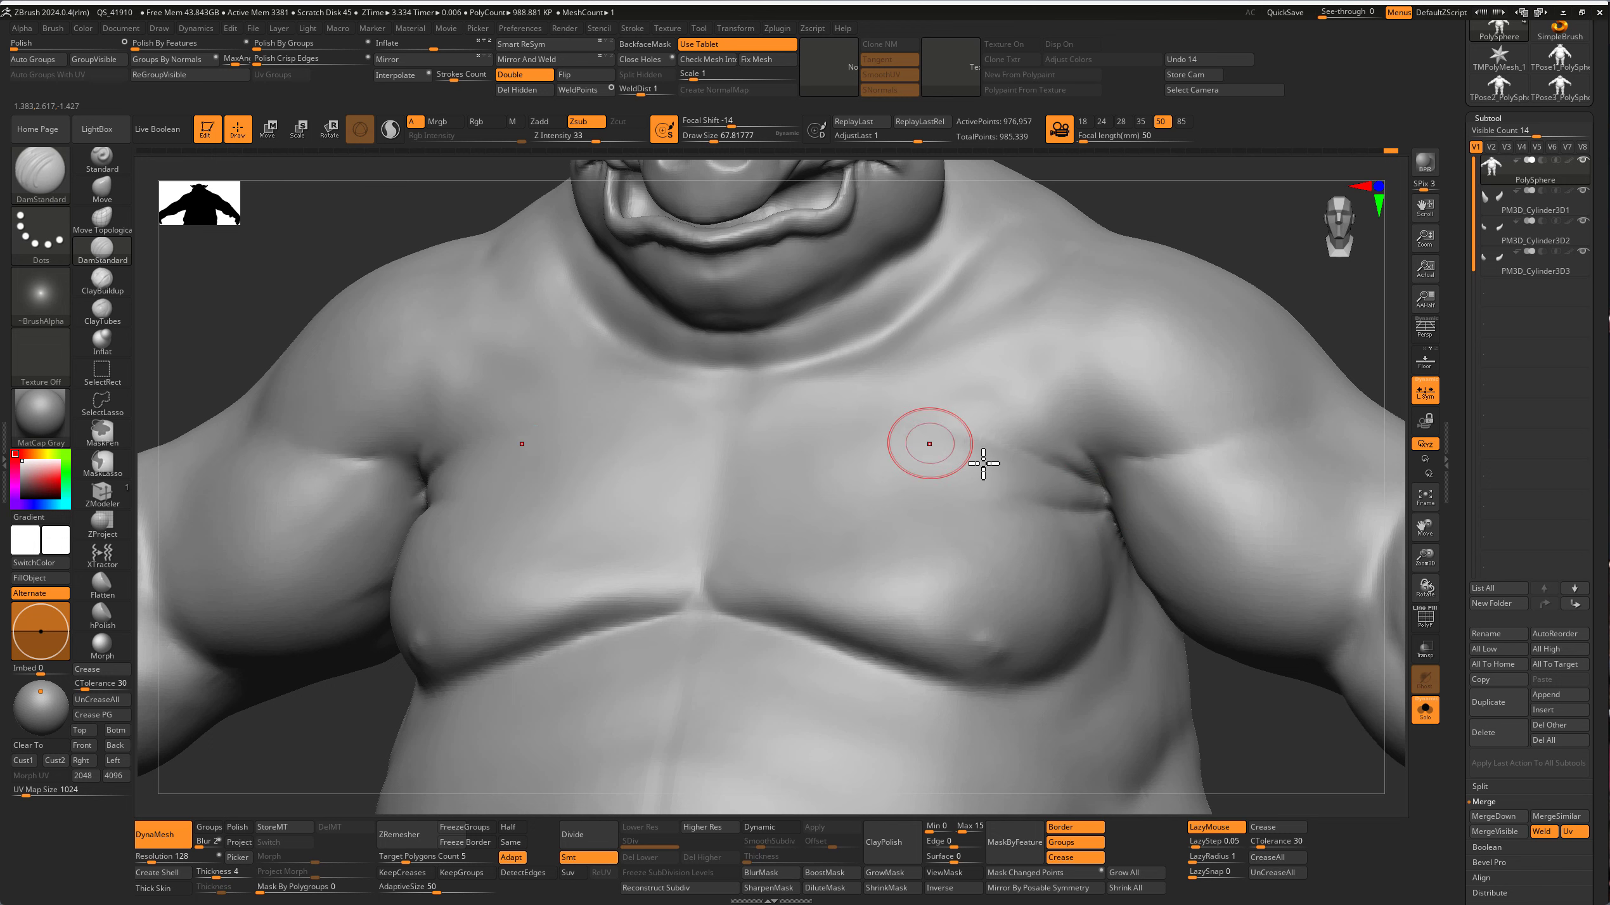
# Step: Carve and smooth creases across the chest, armpit and shoulder
pyautogui.moveTo(984, 463); pyautogui.dragTo(1061, 548, button='right')
pyautogui.press('shift')
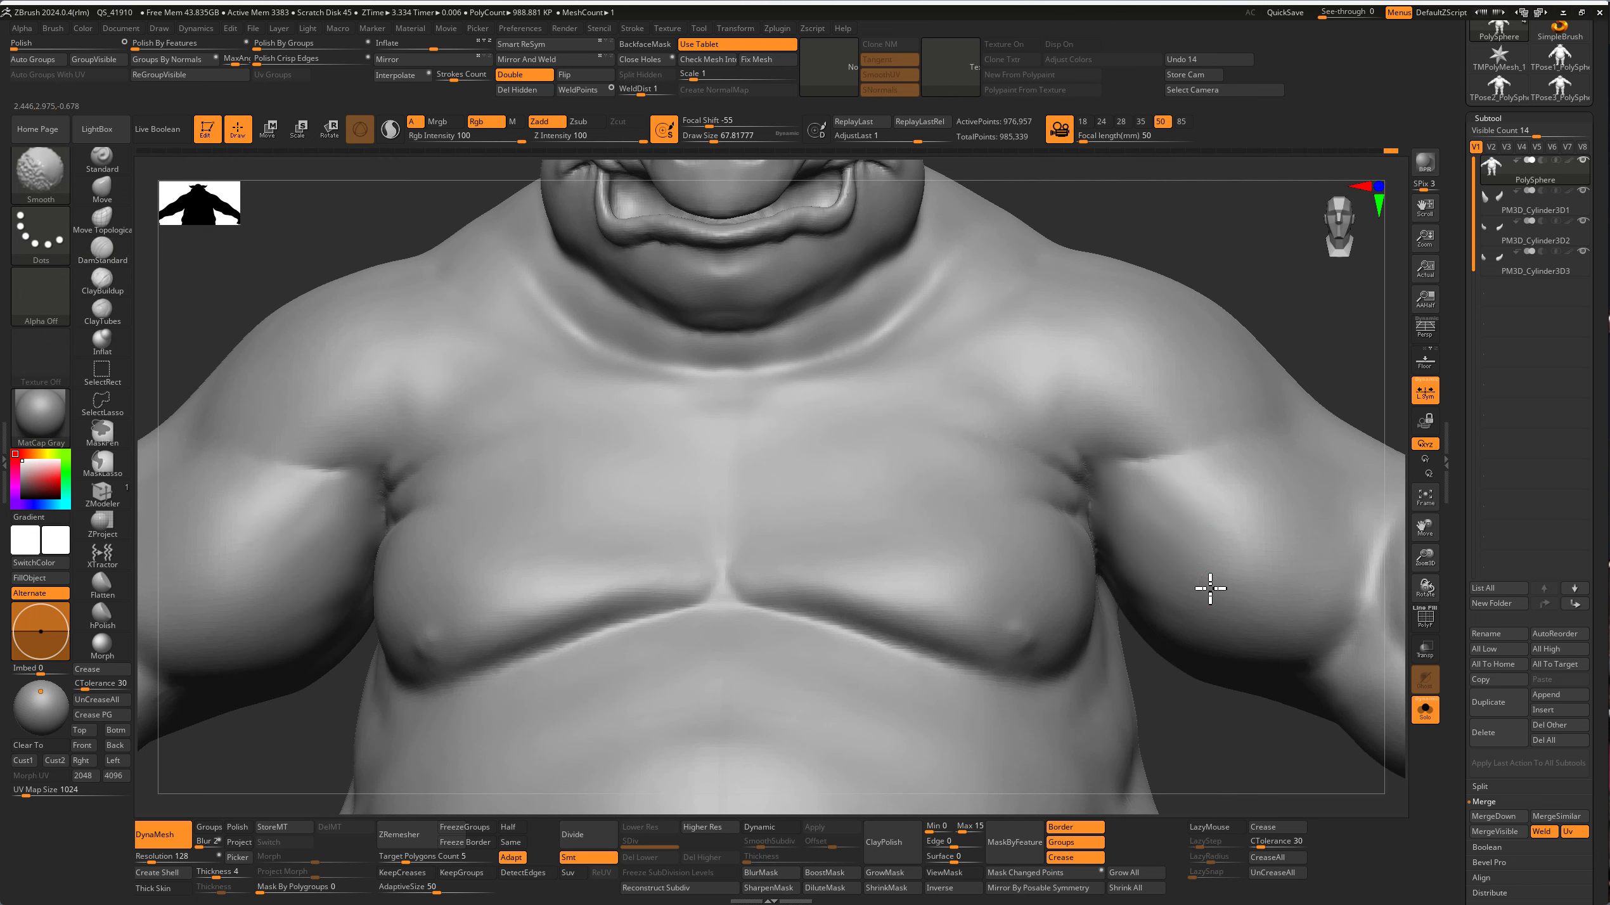
pyautogui.press('f')
# Step: Rotate to the ogre's back and smooth across the back and shoulders
pyautogui.moveTo(1208, 695)
pyautogui.mouseDown(button='right')
pyautogui.moveTo(982, 645)
pyautogui.moveTo(873, 657)
pyautogui.moveTo(954, 509)
pyautogui.mouseUp(button='right')
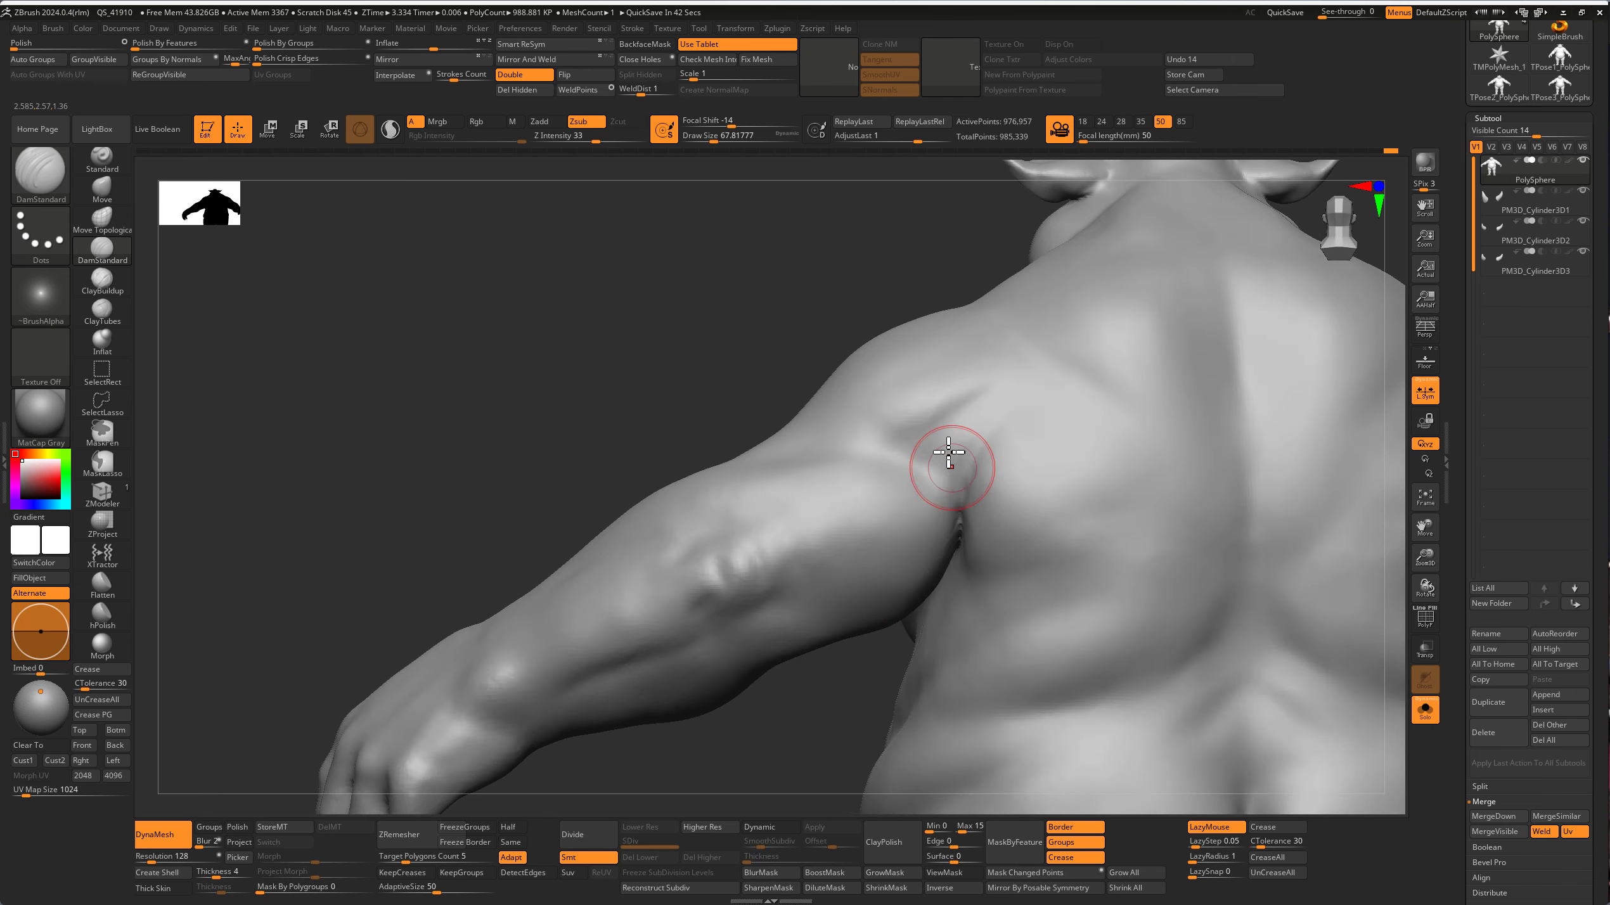
pyautogui.press('shift')
pyautogui.keyDown('alt'); pyautogui.moveTo(949, 548); pyautogui.dragTo(521, 364, button='right'); pyautogui.keyUp('alt')
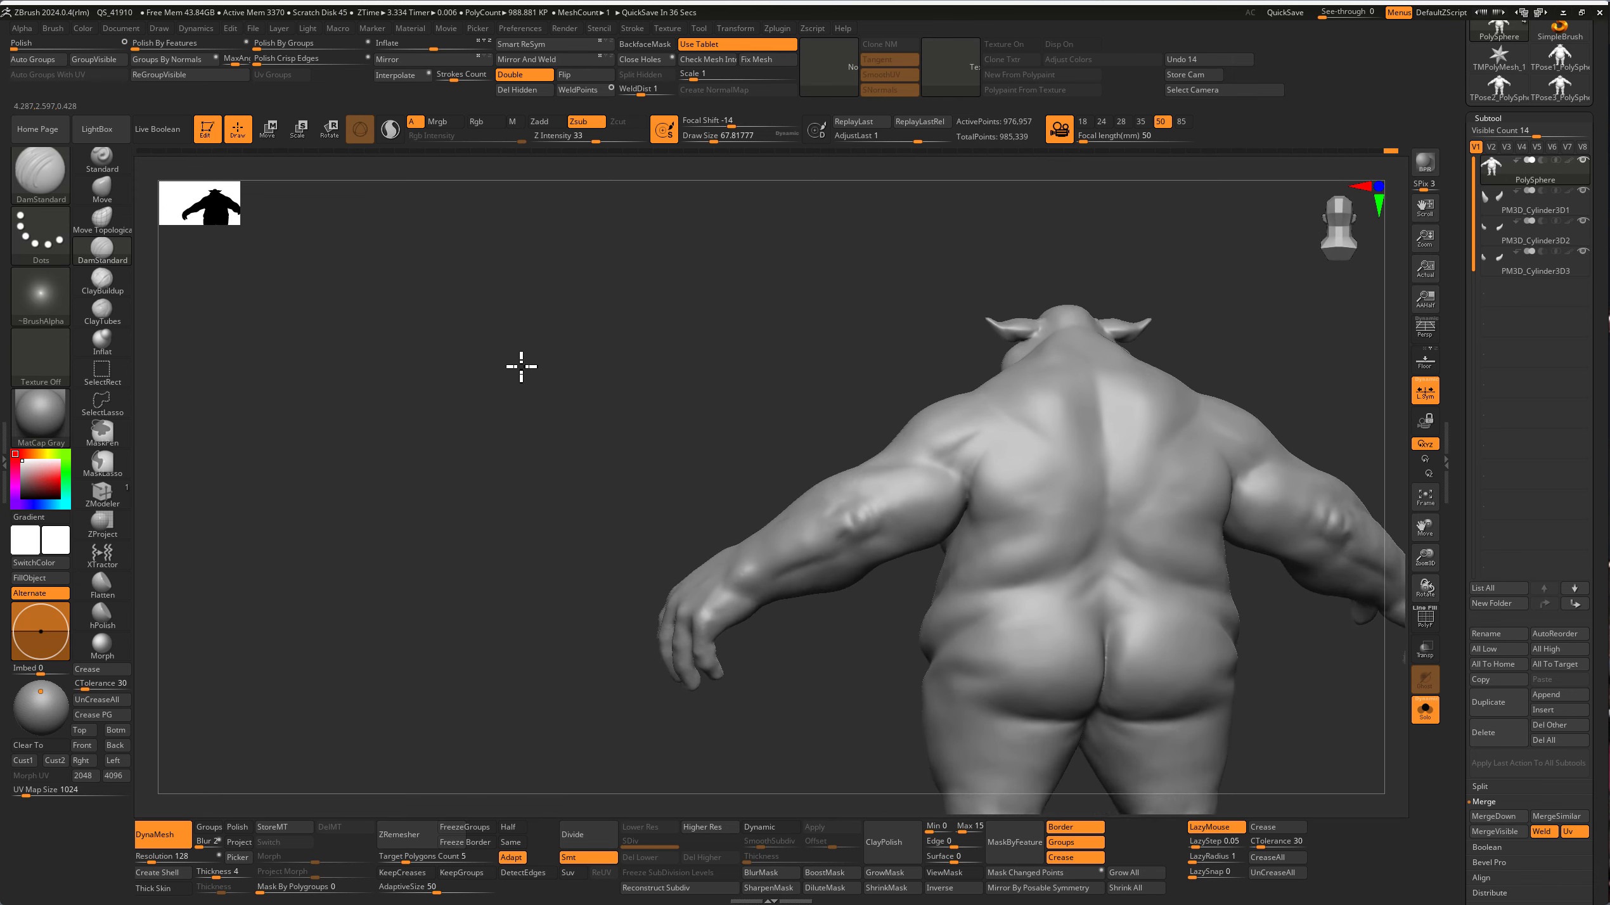
pyautogui.press('f')
pyautogui.moveTo(582, 570)
pyautogui.mouseDown()
pyautogui.moveTo(629, 578)
pyautogui.moveTo(614, 590)
pyautogui.mouseUp()
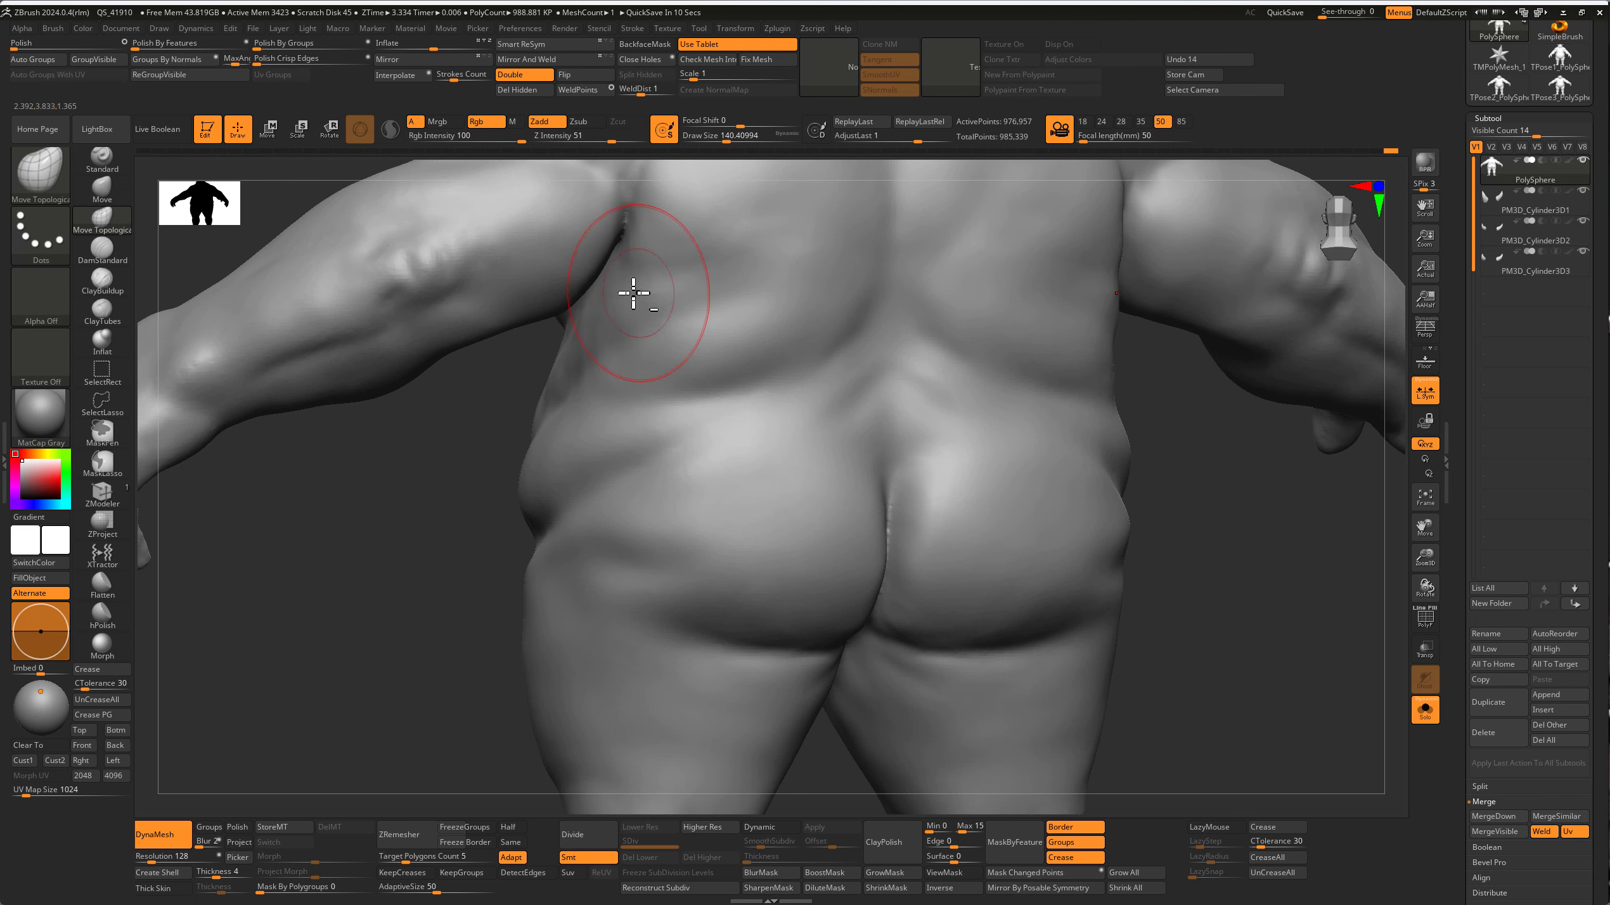
# Step: Push out the belly-side bulge, then view the figure from the front and zoom onto the feet
pyautogui.press('shift')
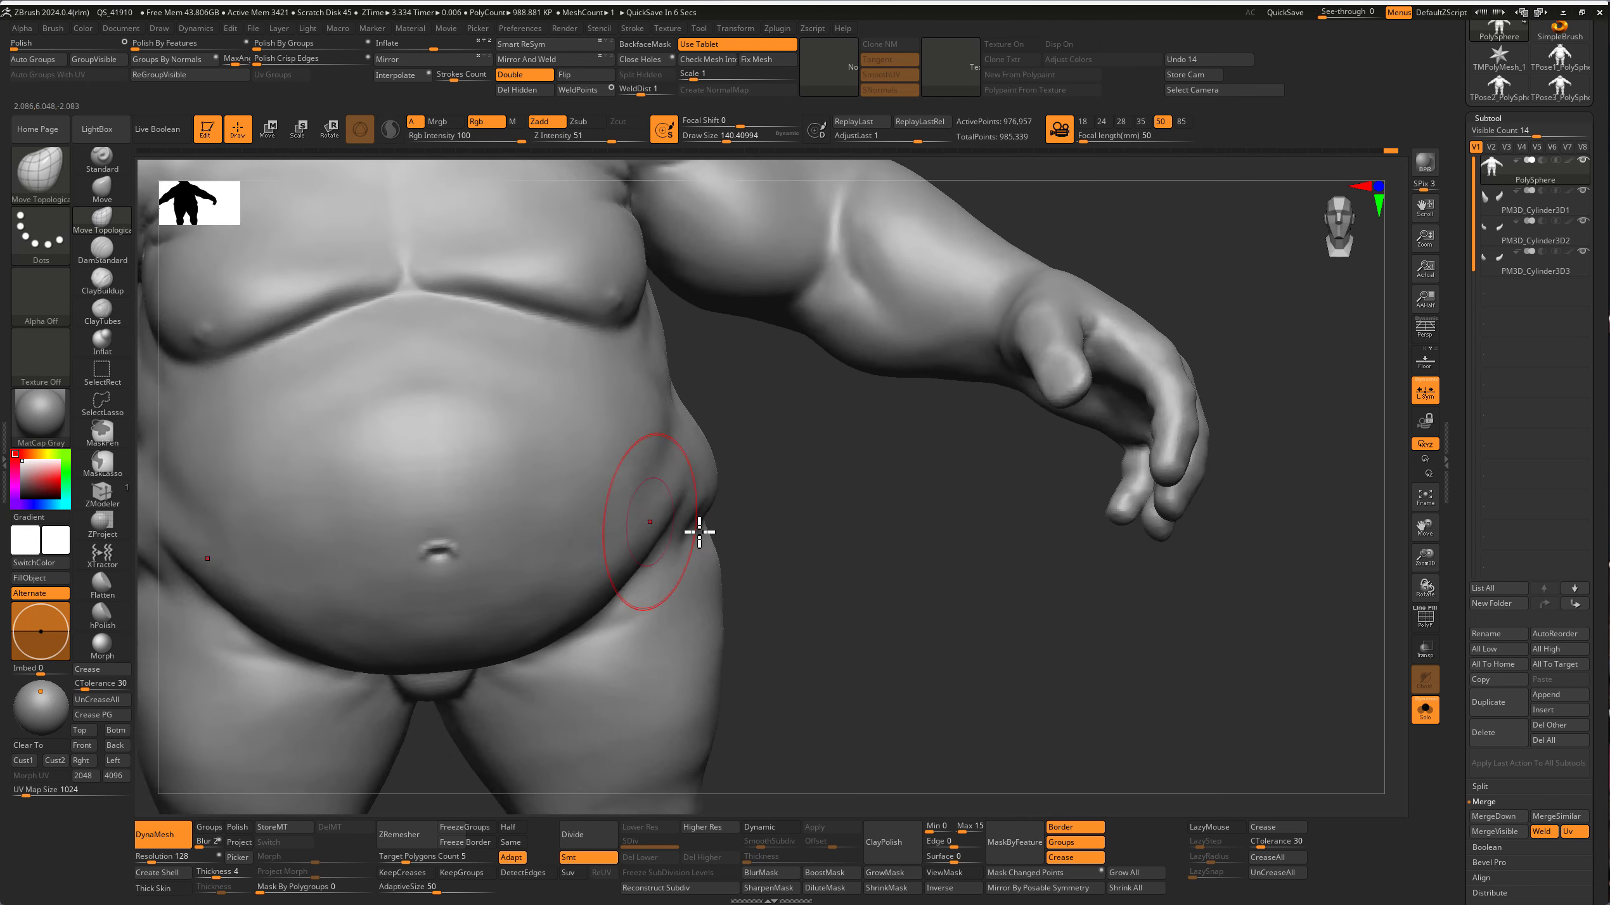
pyautogui.moveTo(532, 601); pyautogui.dragTo(514, 619)
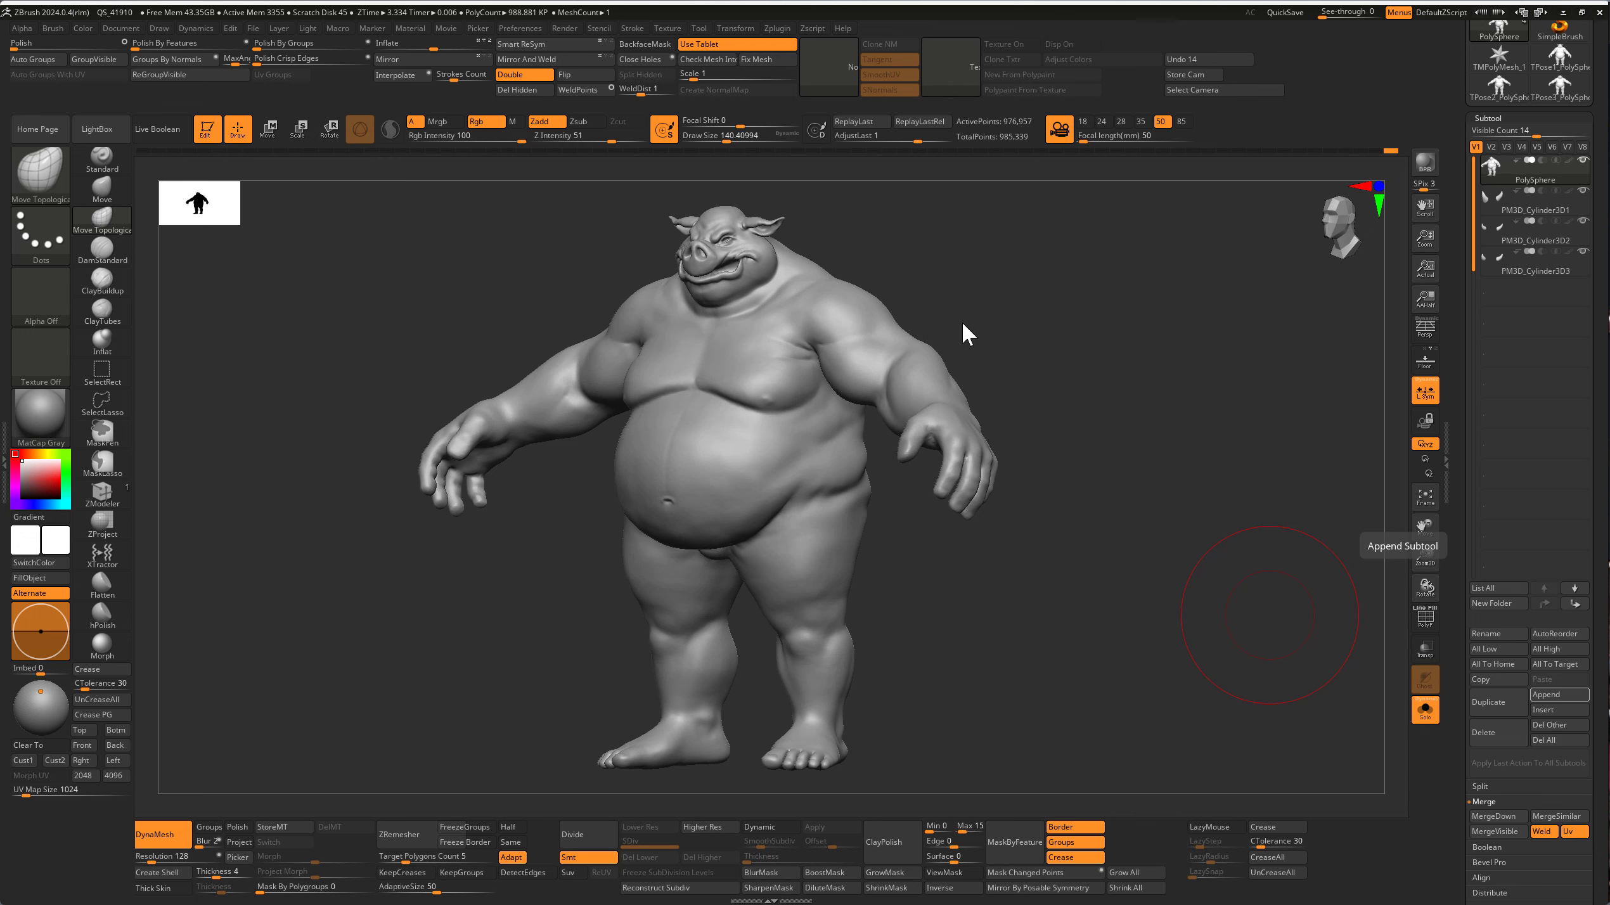
pyautogui.keyDown('shift'); pyautogui.moveTo(964, 331); pyautogui.dragTo(1395, 698); pyautogui.keyUp('shift')
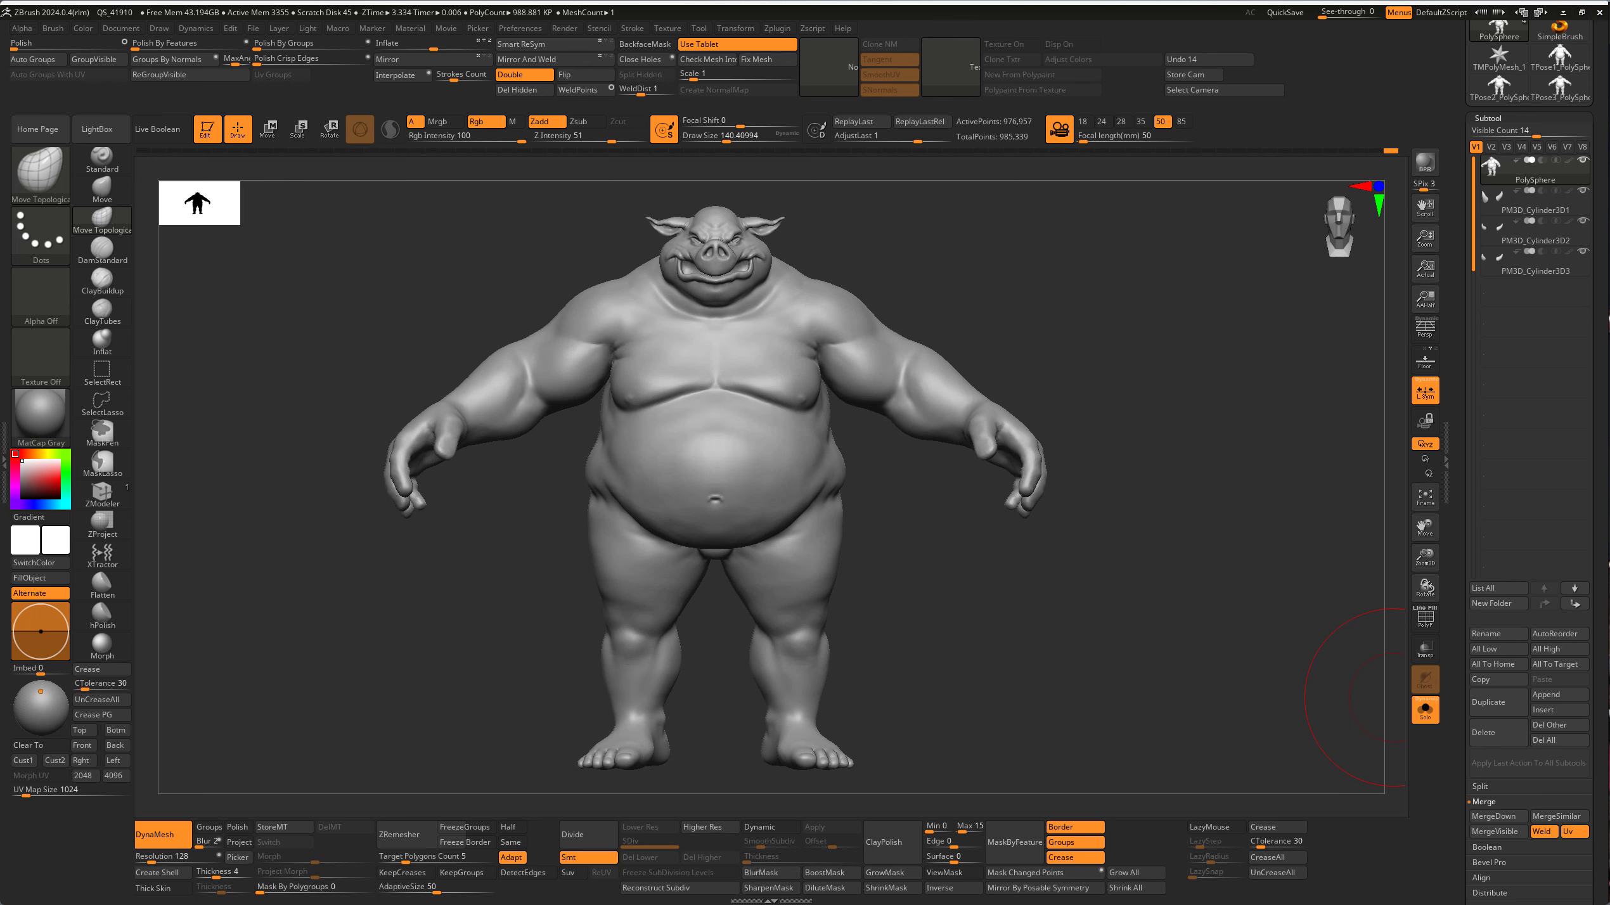
pyautogui.scroll(3, 1090, 585)
pyautogui.scroll(5, 1107, 388)
# Step: Mask around the toes, invert, and move them back along the foot with the Transpose gizmo
pyautogui.scroll(1, 1165, 396)
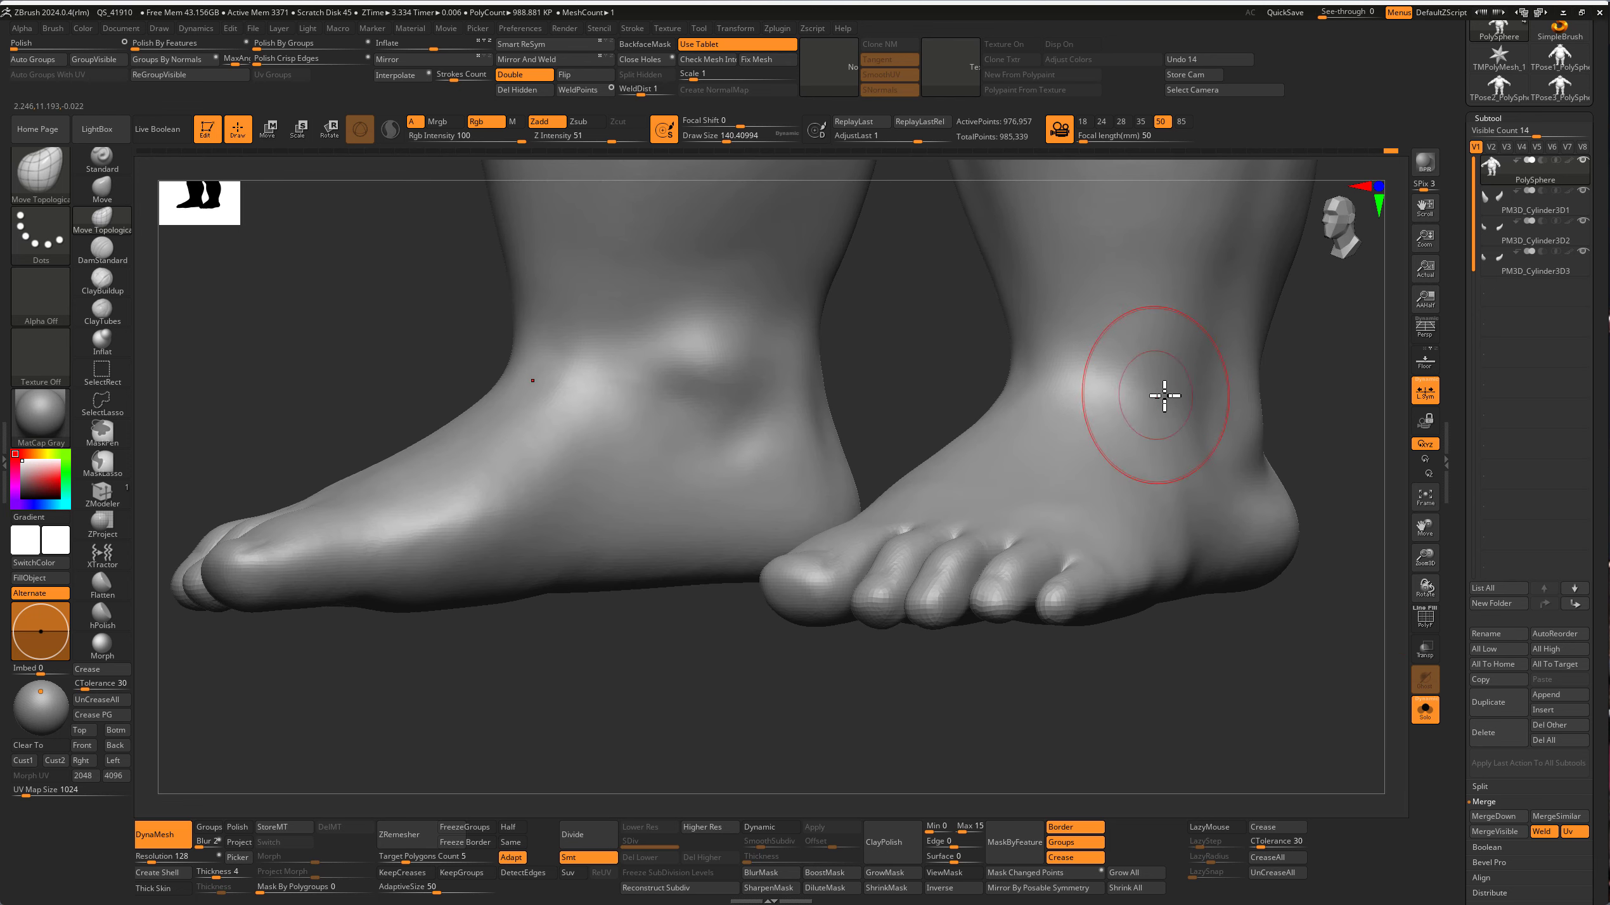
pyautogui.scroll(3, 996, 611)
pyautogui.moveTo(995, 611)
pyautogui.mouseDown(button='right')
pyautogui.moveTo(966, 534)
pyautogui.moveTo(863, 539)
pyautogui.moveTo(1079, 568)
pyautogui.moveTo(819, 565)
pyautogui.mouseUp(button='right')
pyautogui.press('ctrl')
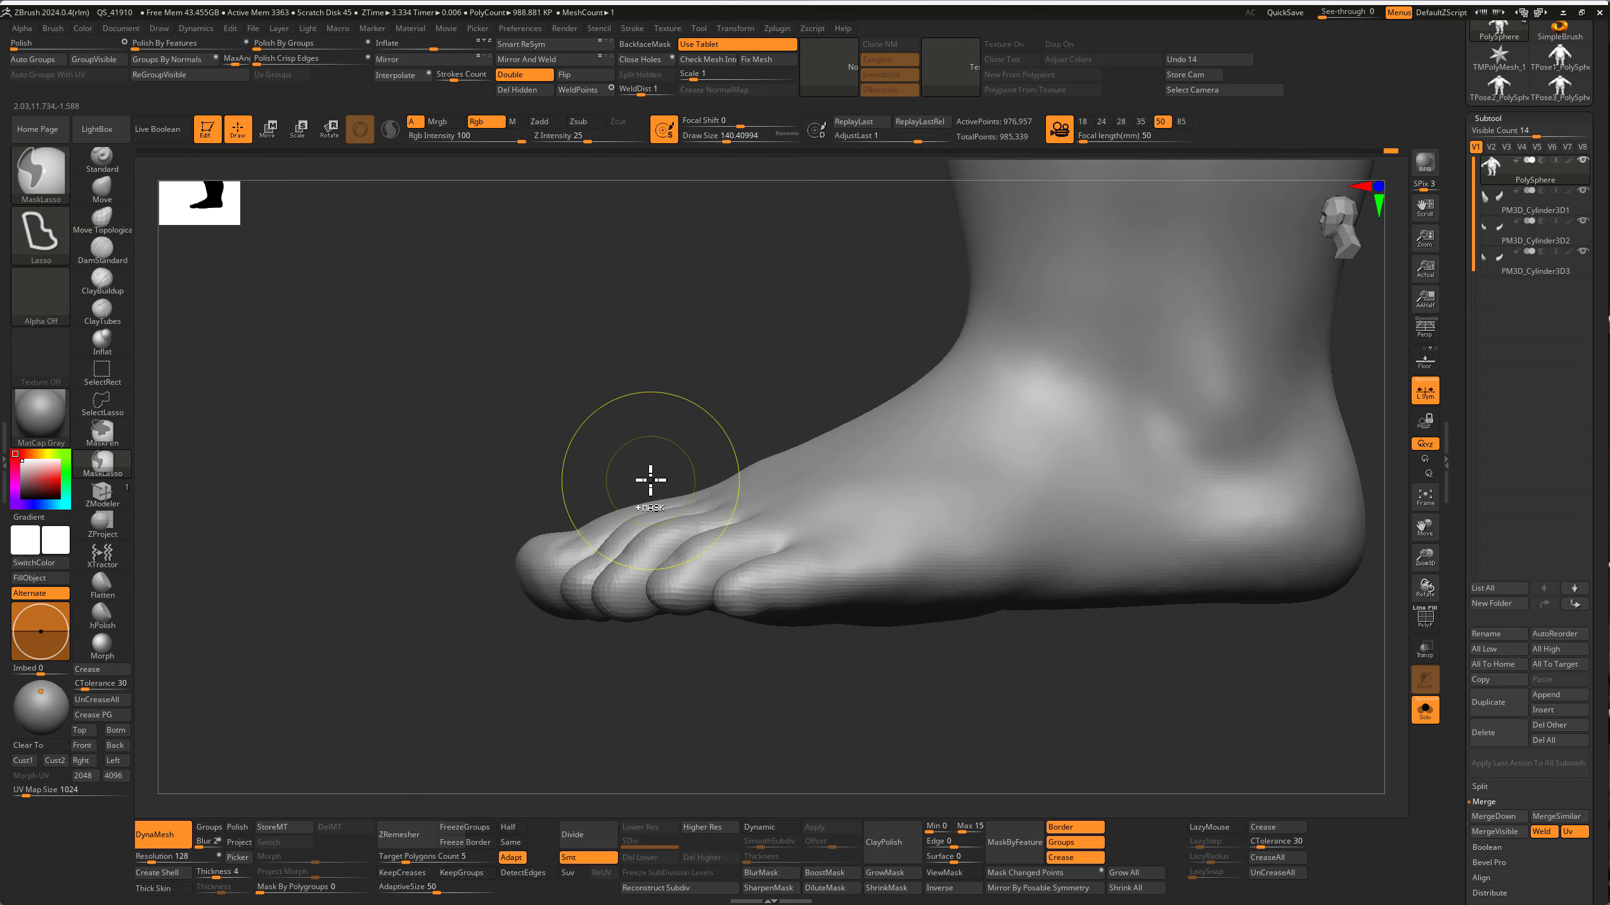
pyautogui.moveTo(651, 480)
pyautogui.keyDown('ctrl'); pyautogui.mouseDown()
pyautogui.moveTo(626, 672)
pyautogui.moveTo(603, 575)
pyautogui.mouseUp(); pyautogui.keyUp('ctrl')
pyautogui.hotkey('ctrl', 'i')
pyautogui.press('w')
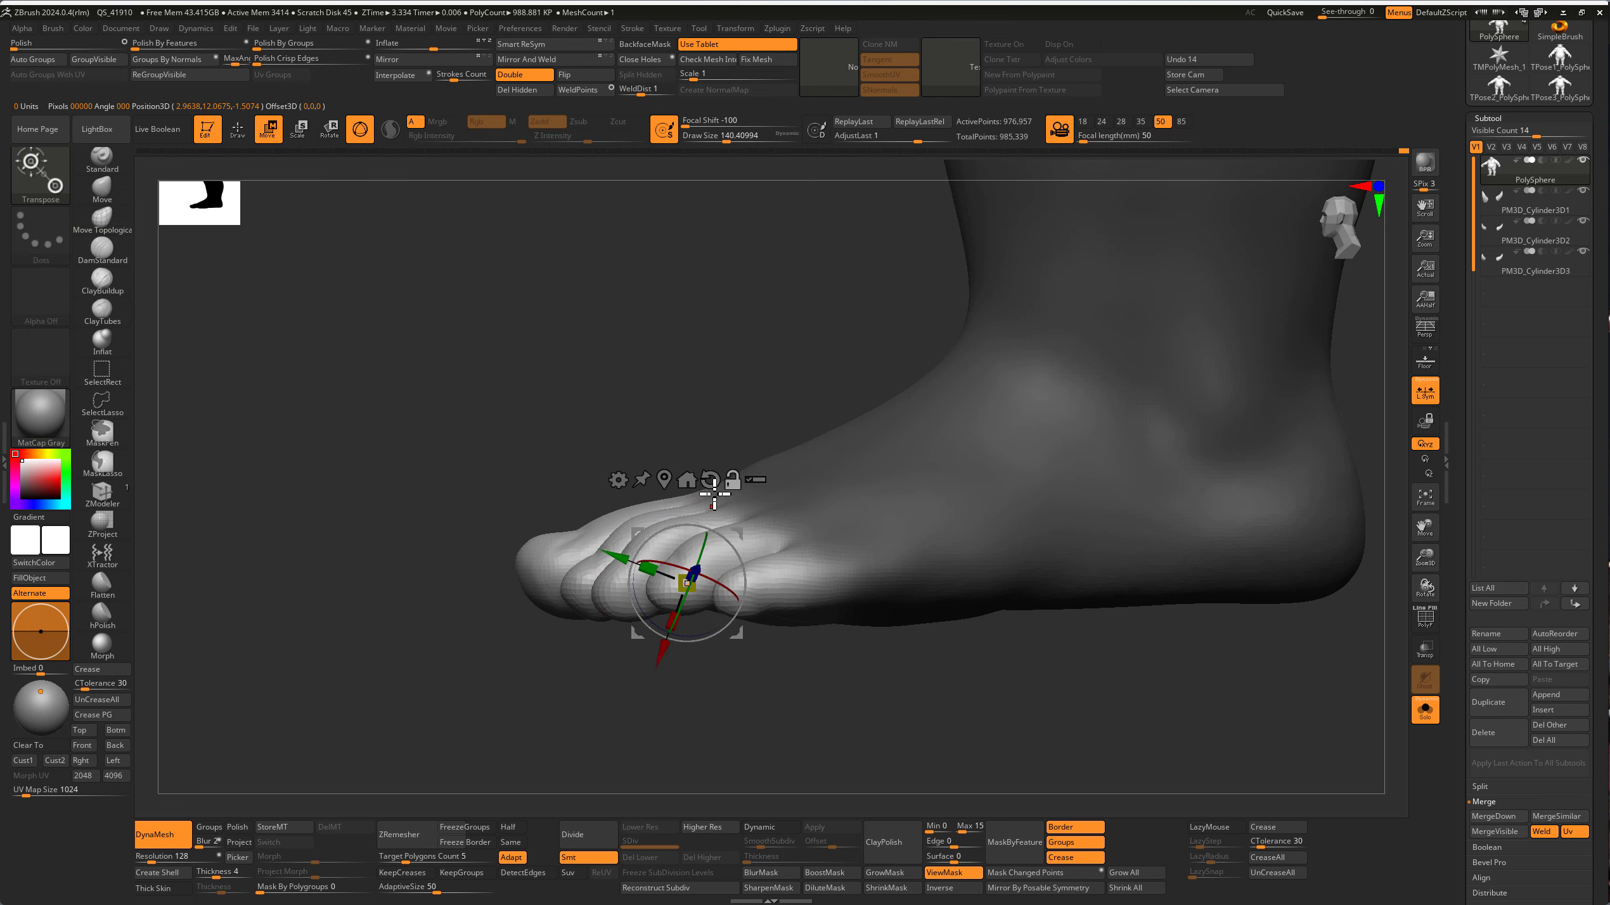
pyautogui.moveTo(714, 494)
pyautogui.mouseDown(button='right')
pyautogui.moveTo(204, 488)
pyautogui.moveTo(777, 547)
pyautogui.mouseUp(button='right')
pyautogui.moveTo(706, 541); pyautogui.dragTo(707, 501)
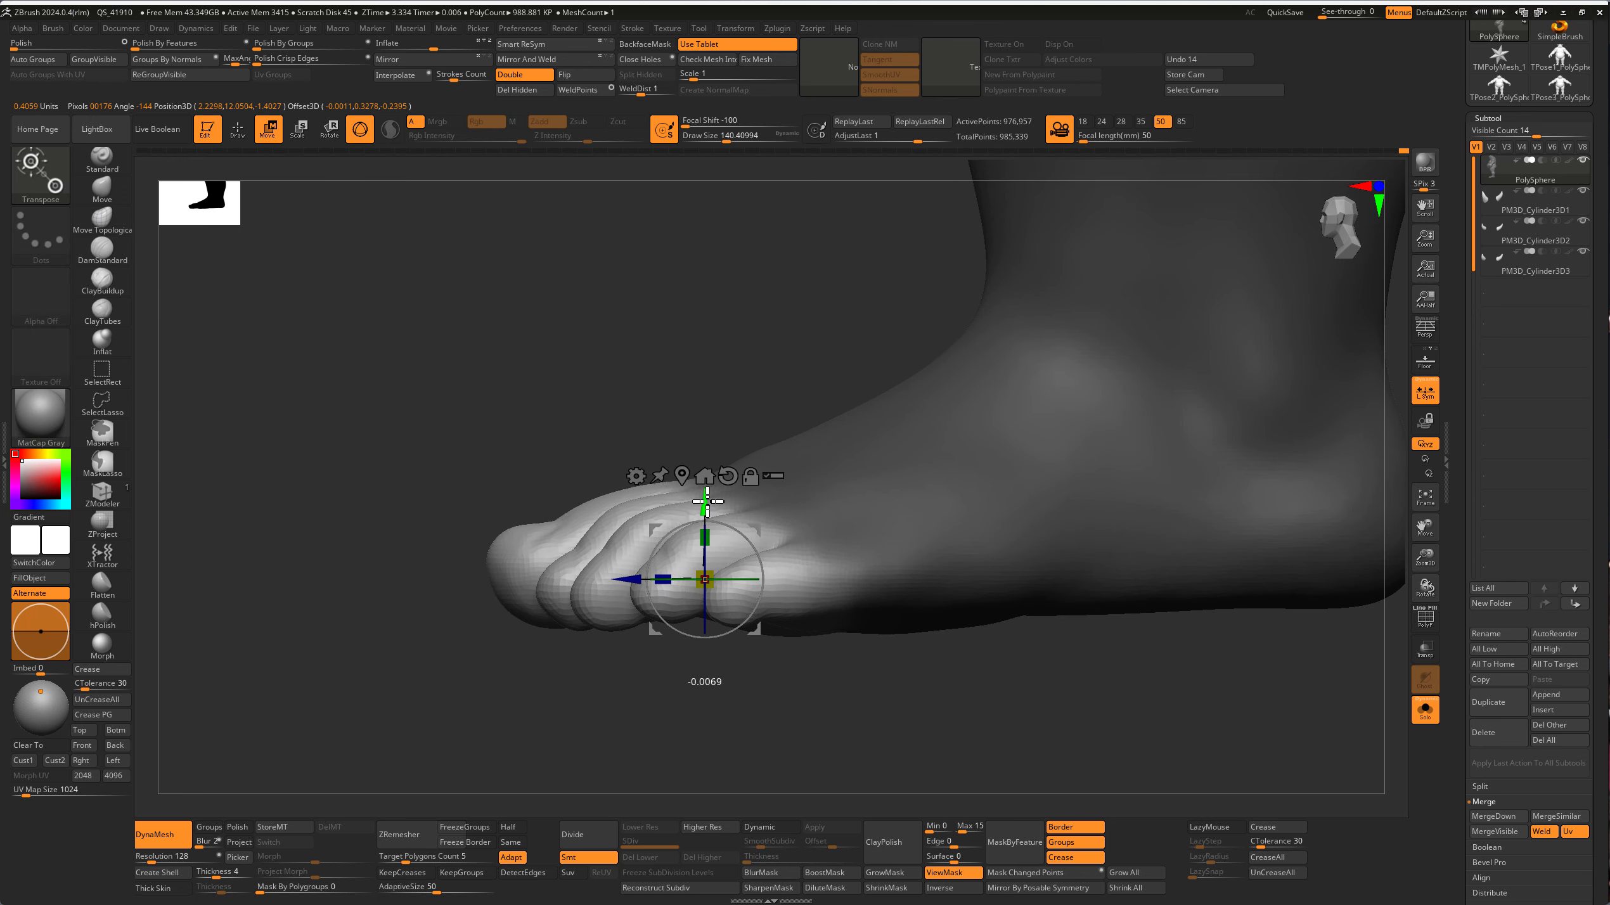
pyautogui.press('q')
# Step: Mask the foot leaving the sole free, push the sole slightly down, then clear the mask
pyautogui.keyDown('ctrl'); pyautogui.click(710, 685); pyautogui.keyUp('ctrl')
pyautogui.moveTo(710, 685)
pyautogui.mouseDown()
pyautogui.moveTo(899, 690)
pyautogui.moveTo(1222, 796)
pyautogui.mouseUp()
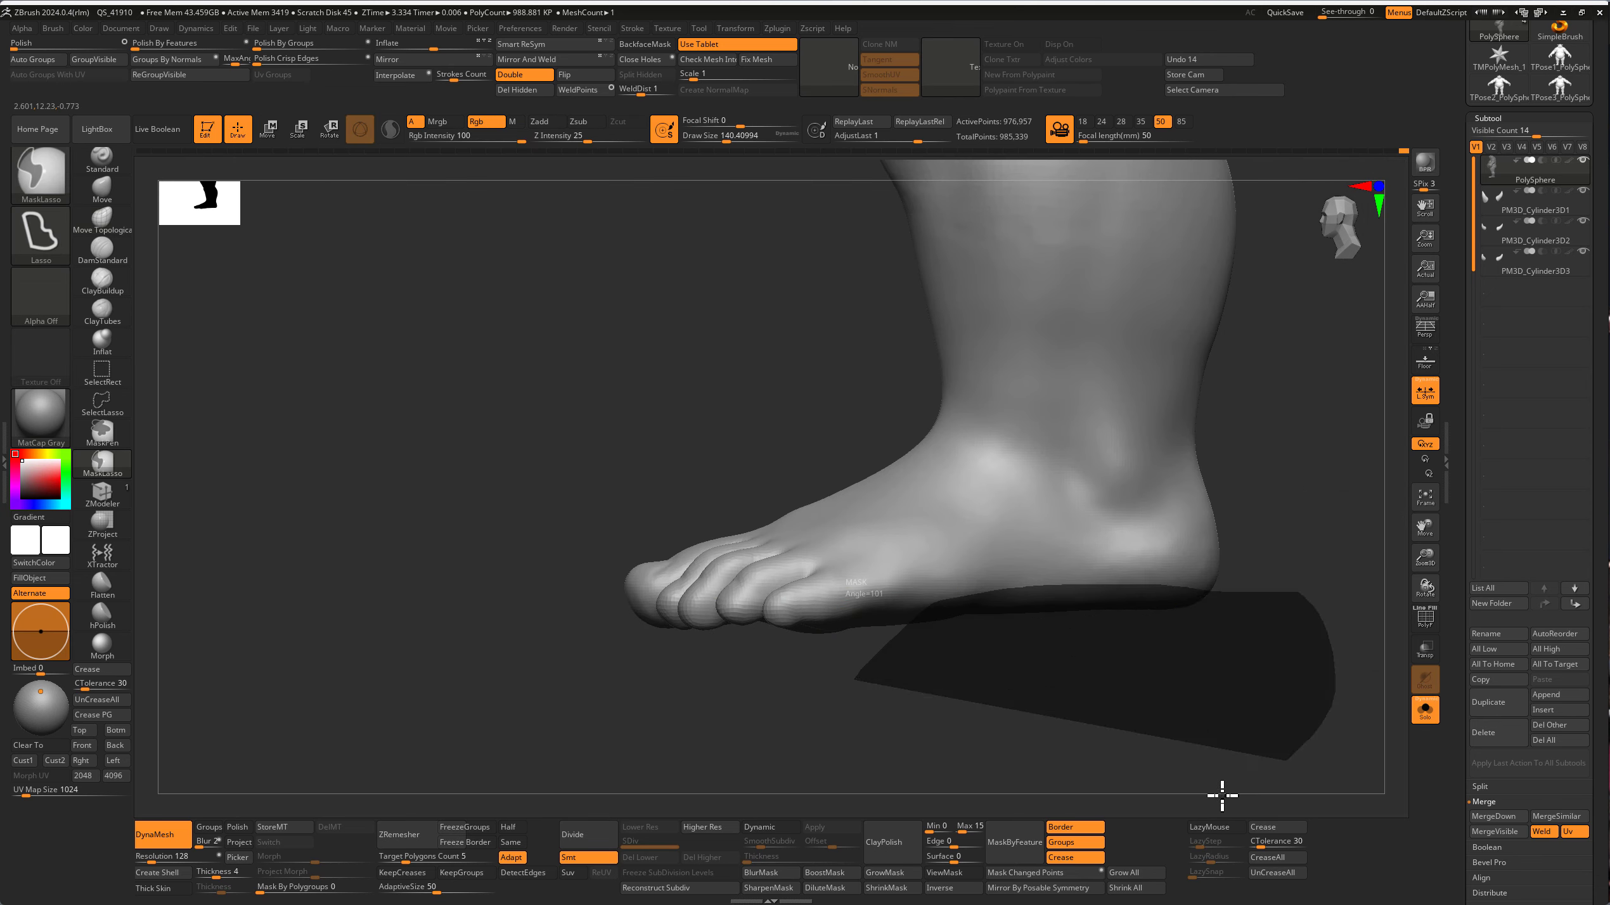
pyautogui.keyDown('ctrl'); pyautogui.click(1150, 665); pyautogui.keyUp('ctrl')
pyautogui.press('w')
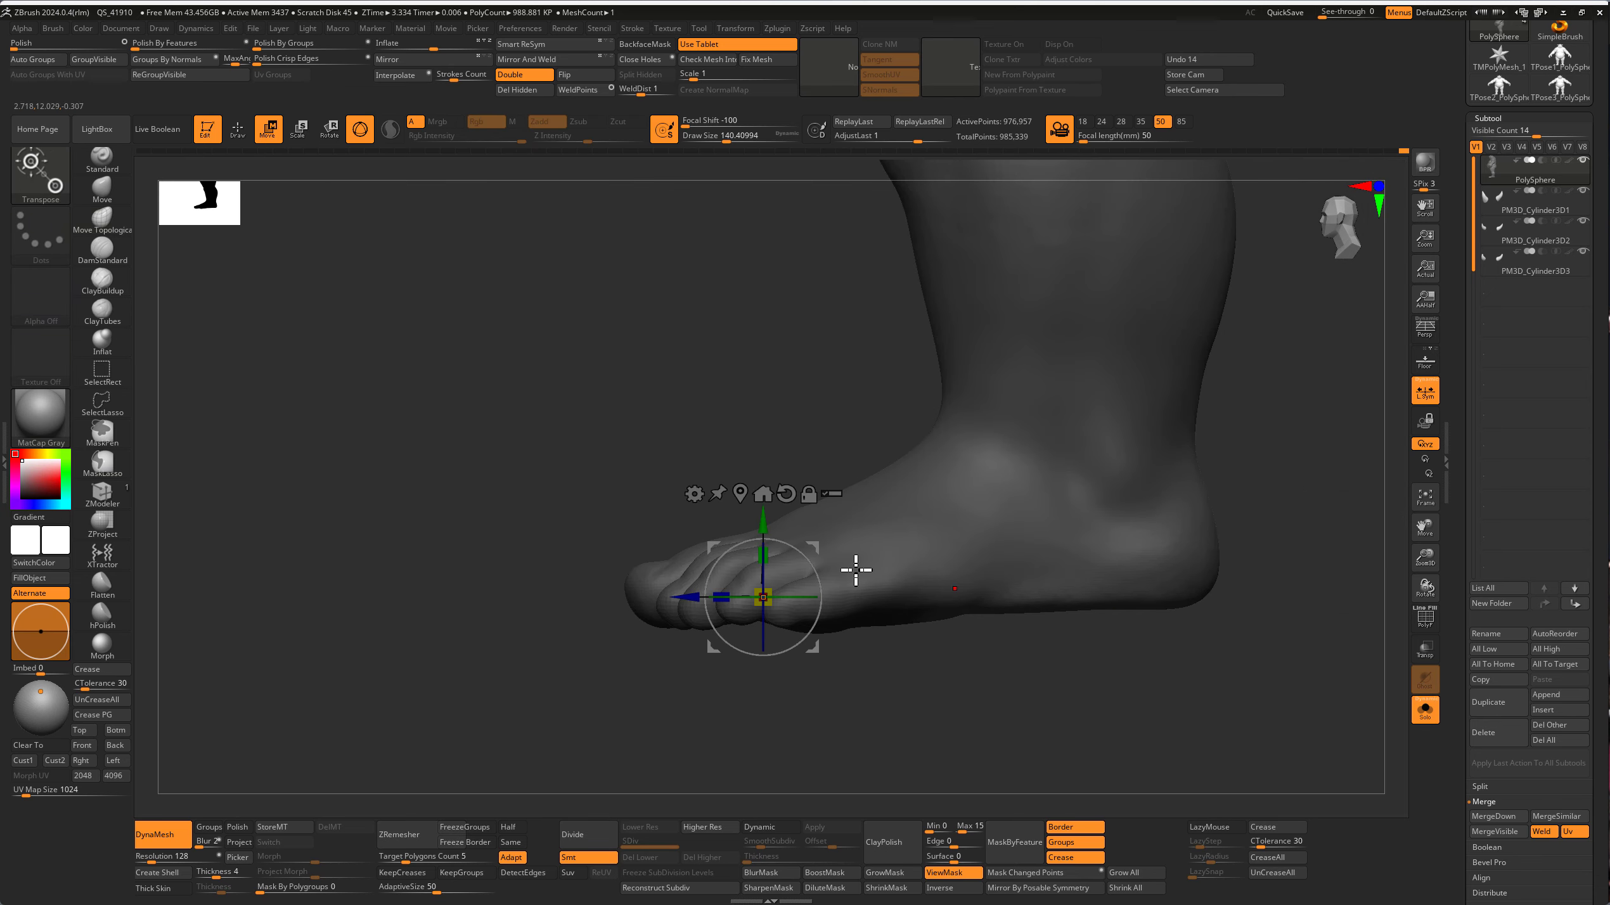
pyautogui.moveTo(764, 535); pyautogui.dragTo(763, 545)
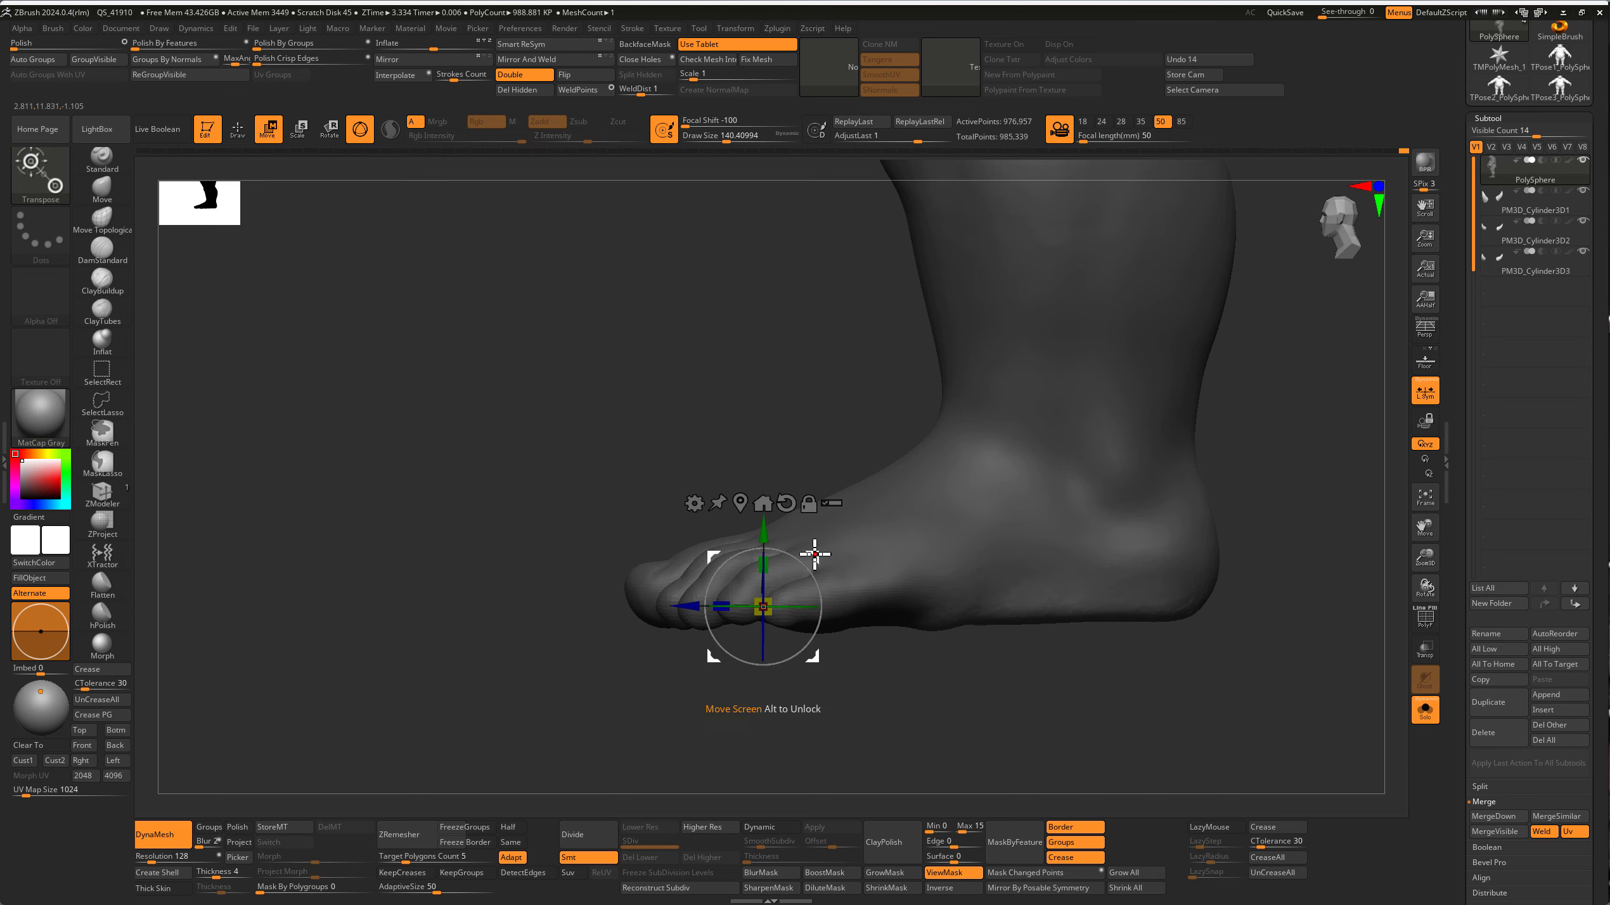
pyautogui.press('q')
pyautogui.keyDown('ctrl'); pyautogui.click(999, 672); pyautogui.keyUp('ctrl')
# Step: Orbit and zoom out to inspect both feet and ankles at an angle
pyautogui.moveTo(1000, 672); pyautogui.dragTo(928, 650)
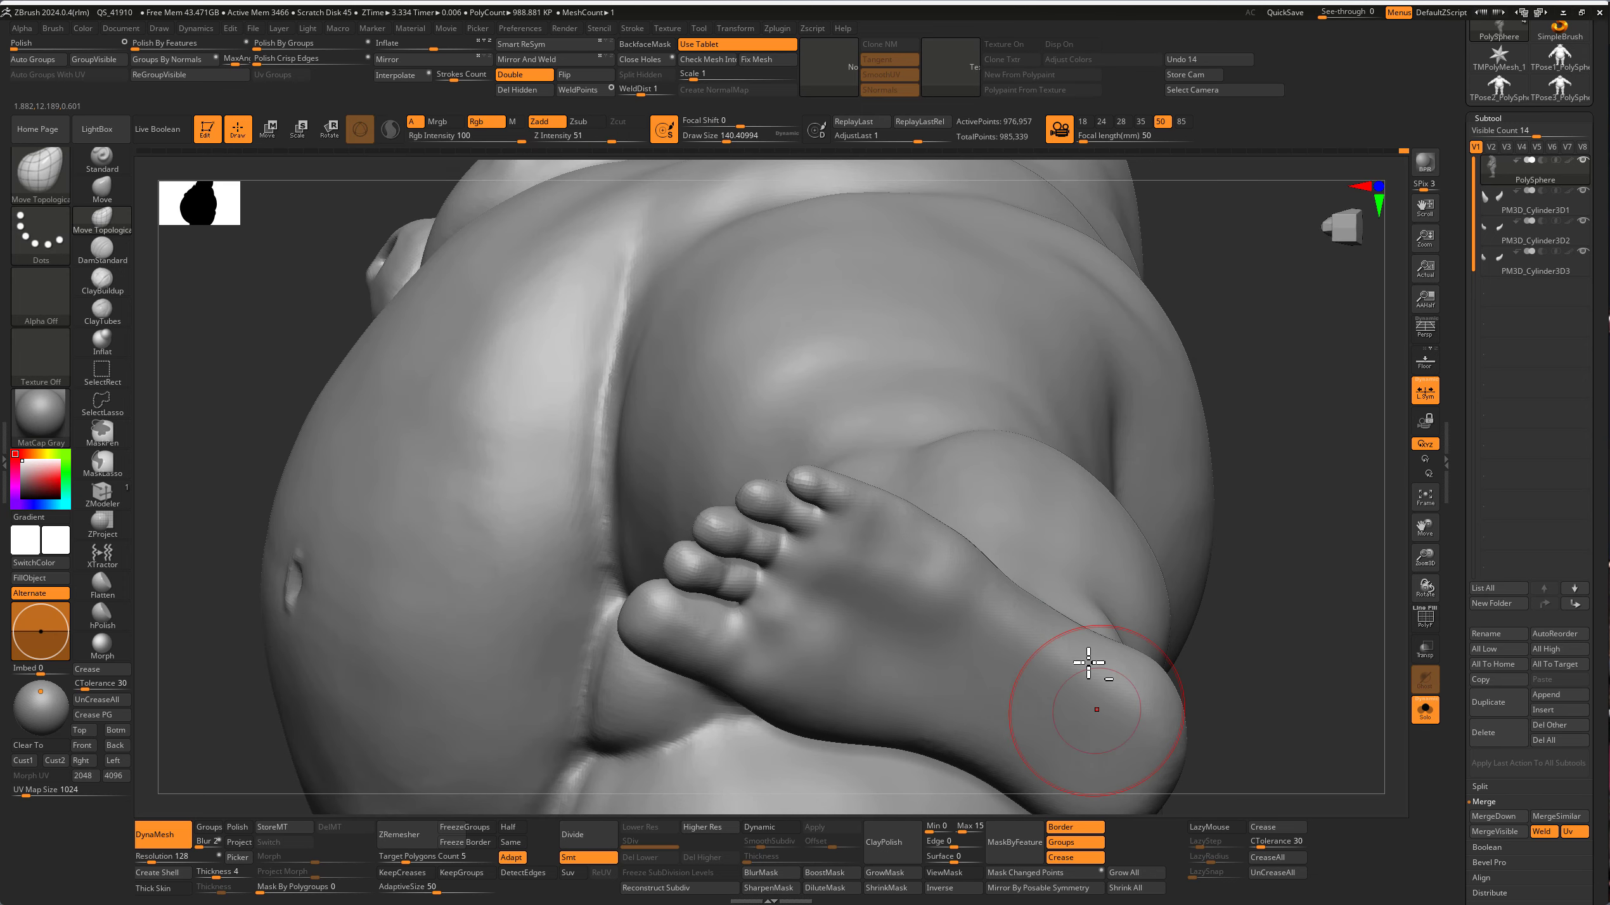
pyautogui.moveTo(1088, 663); pyautogui.dragTo(920, 586, button='right')
pyautogui.moveTo(1025, 719)
pyautogui.mouseDown(button='right')
pyautogui.moveTo(924, 424)
pyautogui.moveTo(905, 462)
pyautogui.moveTo(967, 359)
pyautogui.moveTo(916, 446)
pyautogui.moveTo(1084, 620)
pyautogui.mouseUp(button='right')
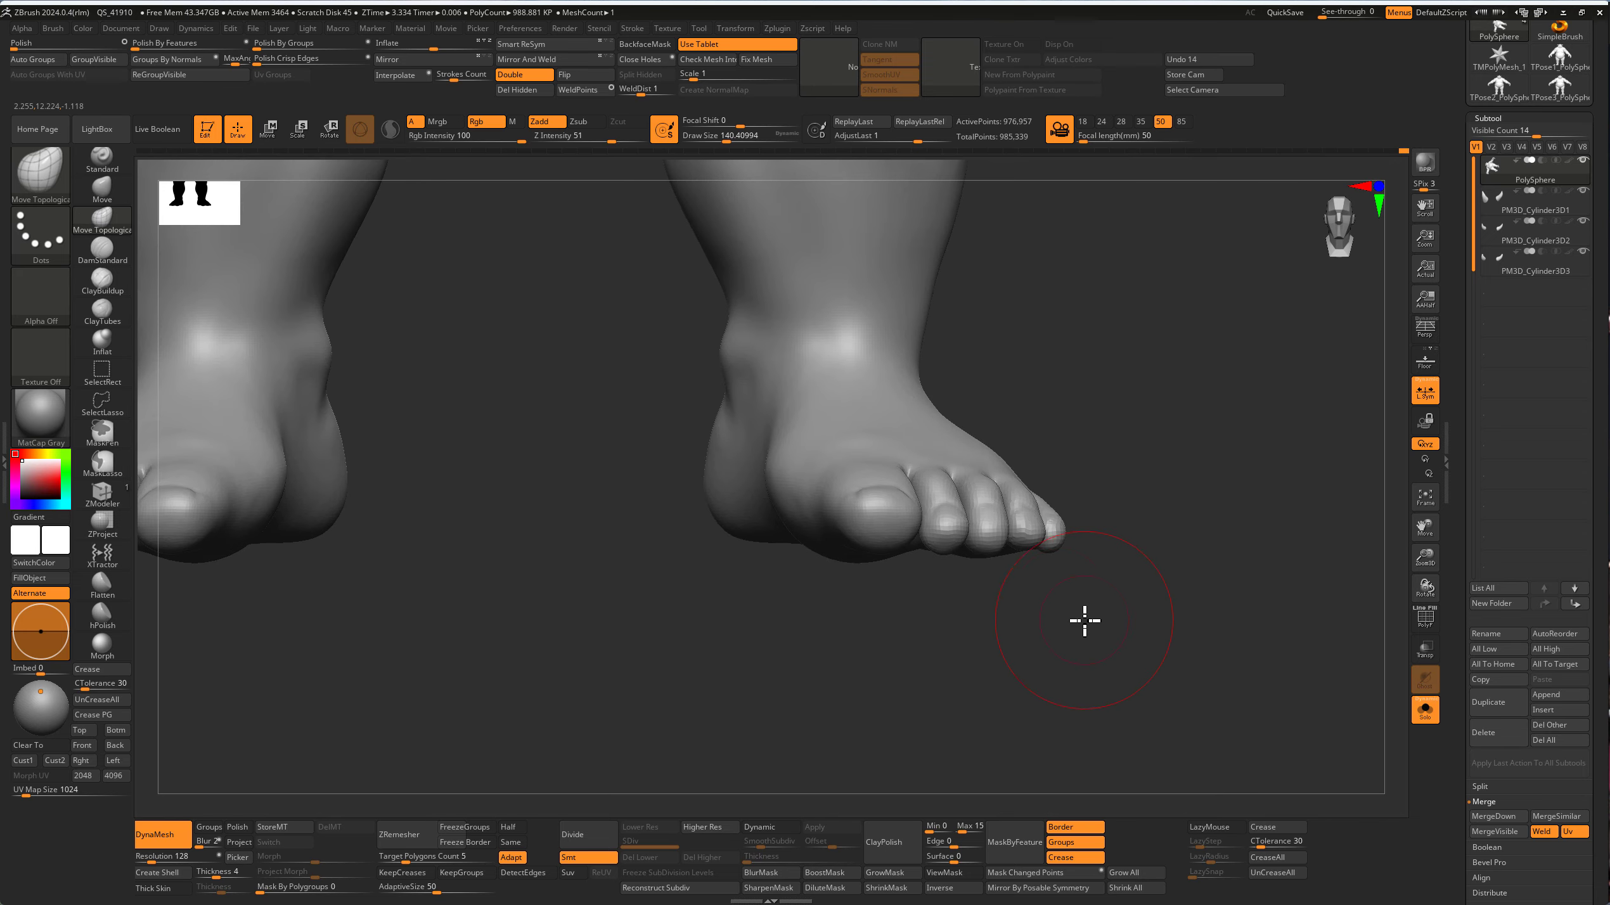
pyautogui.moveTo(1039, 566)
pyautogui.mouseDown(button='right')
pyautogui.moveTo(999, 504)
pyautogui.moveTo(1046, 503)
pyautogui.moveTo(1025, 446)
pyautogui.moveTo(922, 417)
pyautogui.moveTo(1208, 458)
pyautogui.moveTo(978, 460)
pyautogui.mouseUp(button='right')
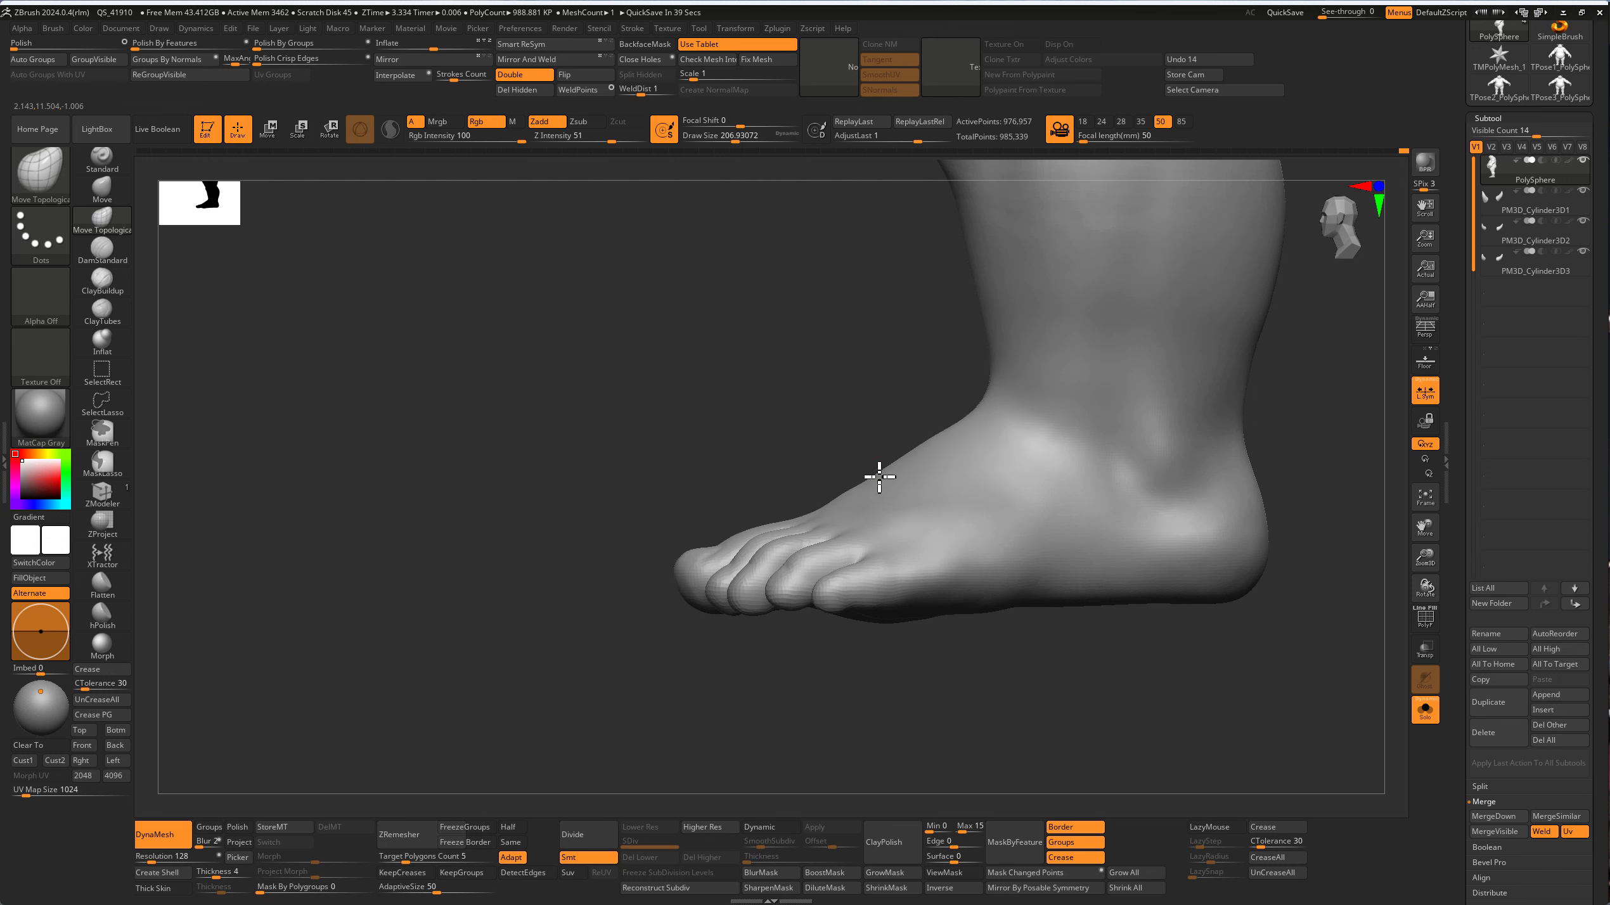
pyautogui.moveTo(812, 478)
pyautogui.mouseDown(button='right')
pyautogui.moveTo(885, 495)
pyautogui.moveTo(906, 474)
pyautogui.moveTo(1044, 467)
pyautogui.moveTo(977, 467)
pyautogui.moveTo(906, 402)
pyautogui.mouseUp(button='right')
# Step: Carve a deep, sharp crease around the ankle with DamStandard
pyautogui.press('b')
pyautogui.press('d')
pyautogui.press('s')
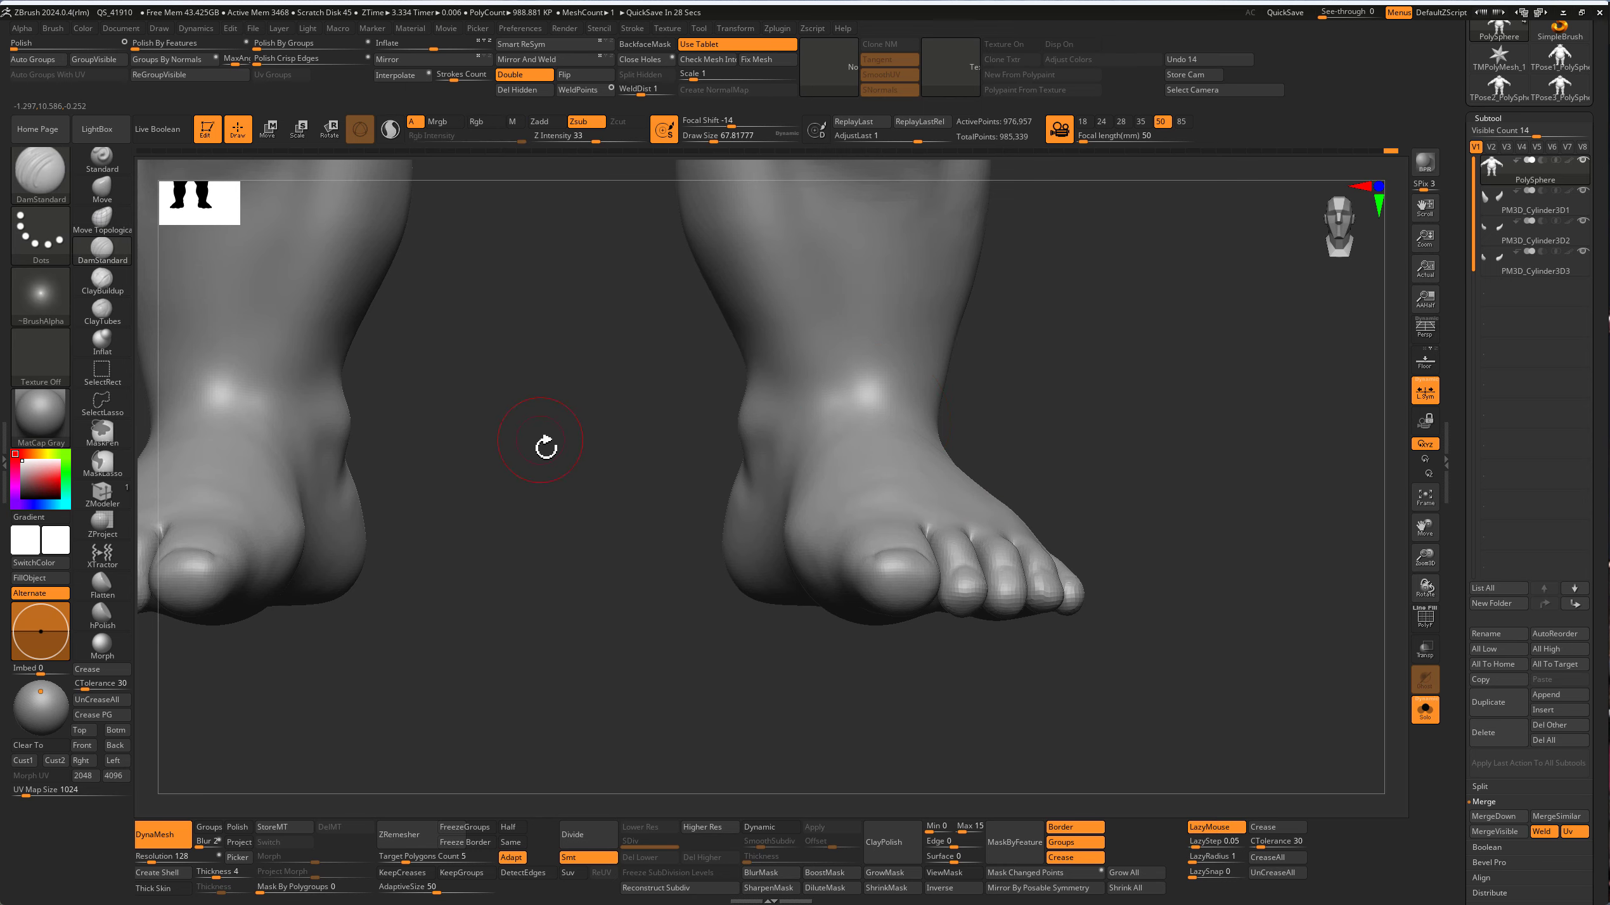
pyautogui.moveTo(546, 446)
pyautogui.keyDown('alt'); pyautogui.mouseDown(button='right')
pyautogui.moveTo(795, 350)
pyautogui.moveTo(1011, 419)
pyautogui.mouseUp(button='right'); pyautogui.keyUp('alt')
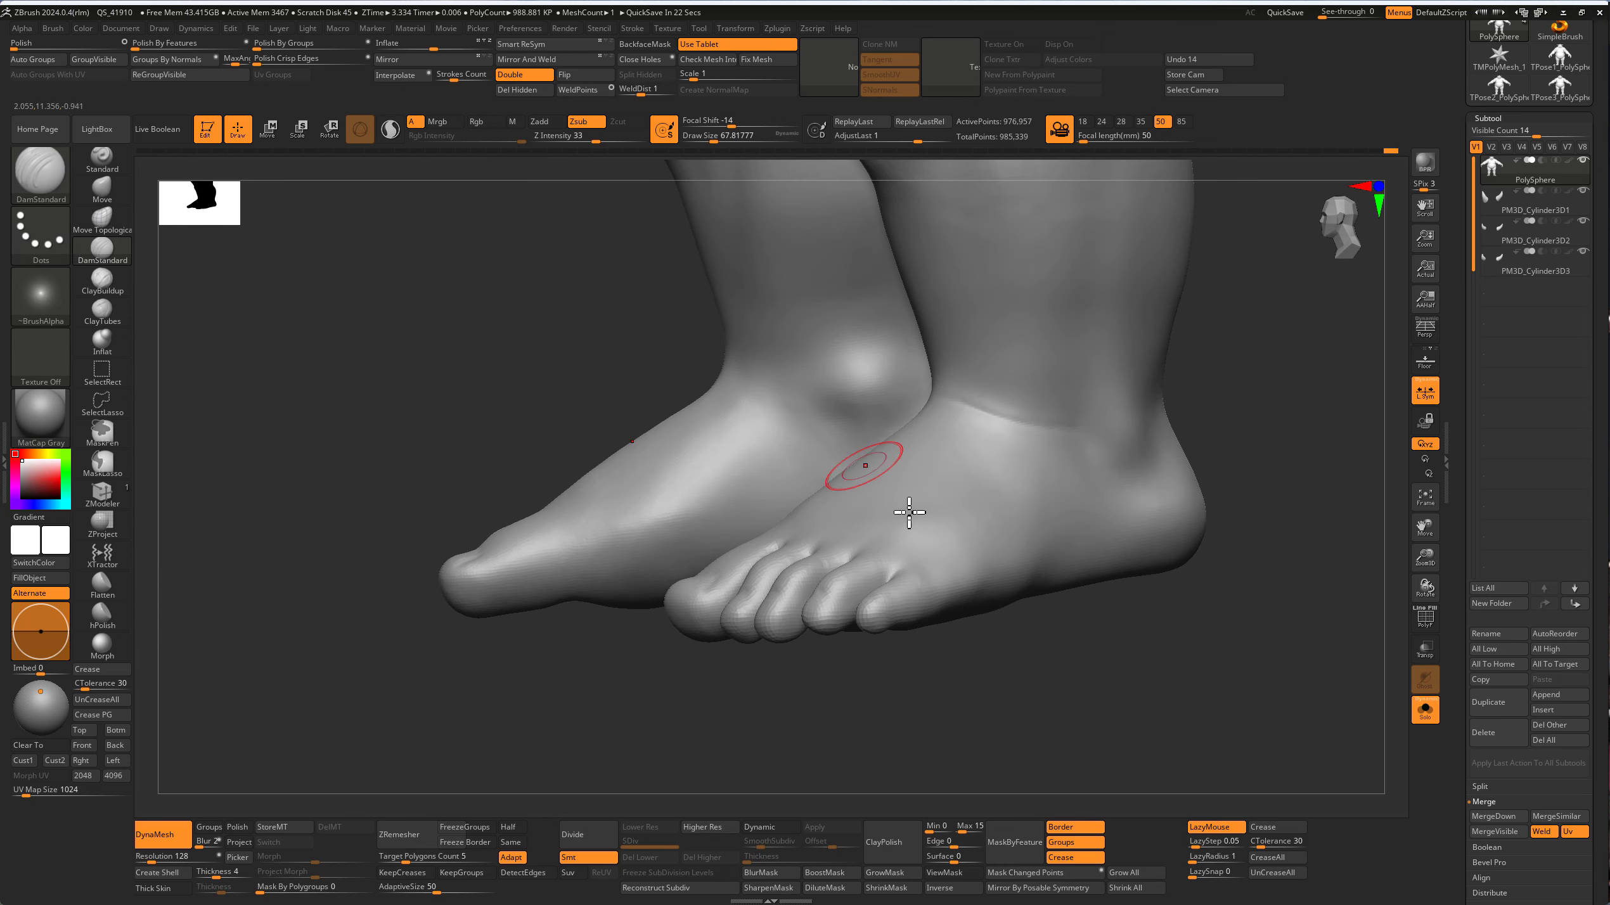
pyautogui.moveTo(909, 512)
pyautogui.mouseDown(button='right')
pyautogui.moveTo(1082, 575)
pyautogui.moveTo(1096, 514)
pyautogui.mouseUp(button='right')
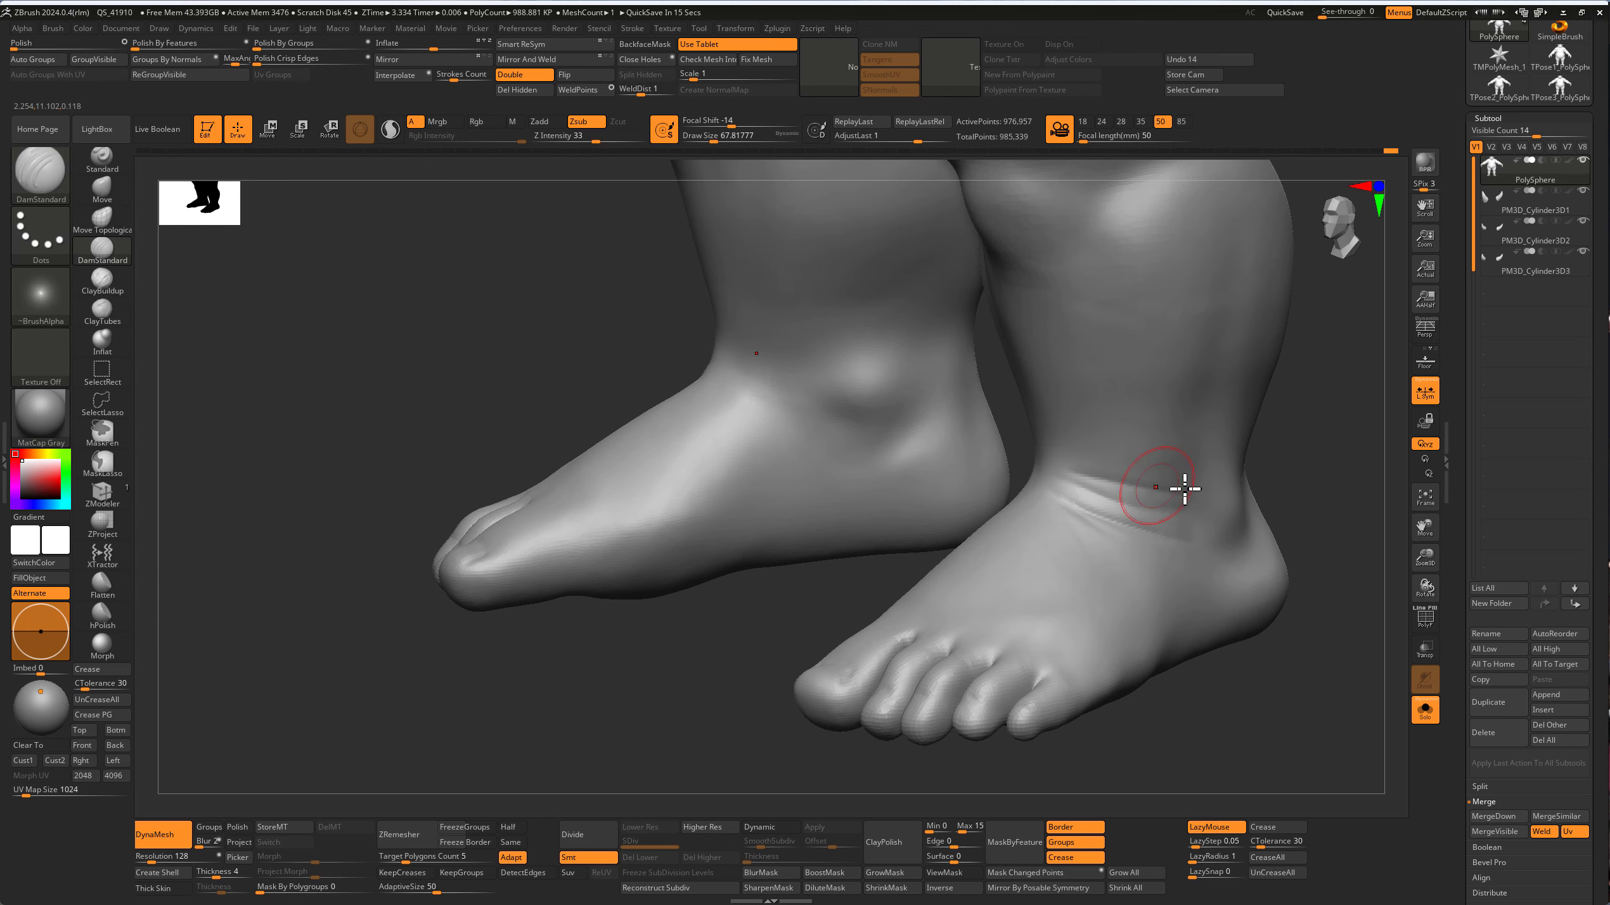
pyautogui.moveTo(845, 592); pyautogui.dragTo(1095, 477, button='right')
pyautogui.moveTo(1095, 477); pyautogui.dragTo(1004, 452)
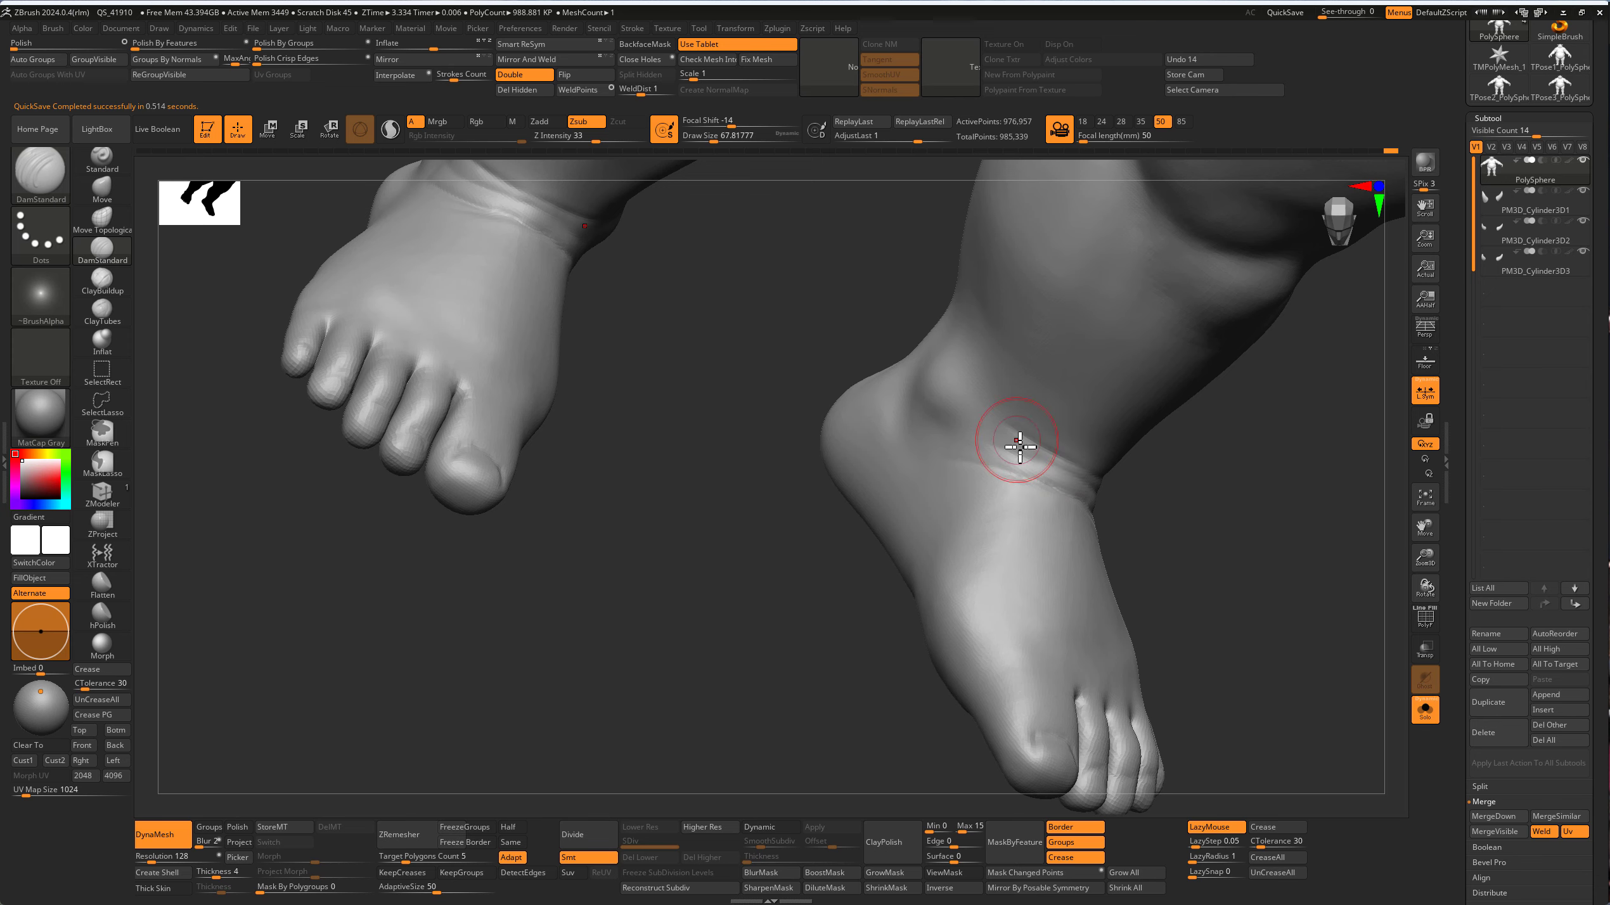
pyautogui.moveTo(1195, 525); pyautogui.dragTo(1078, 468, button='right')
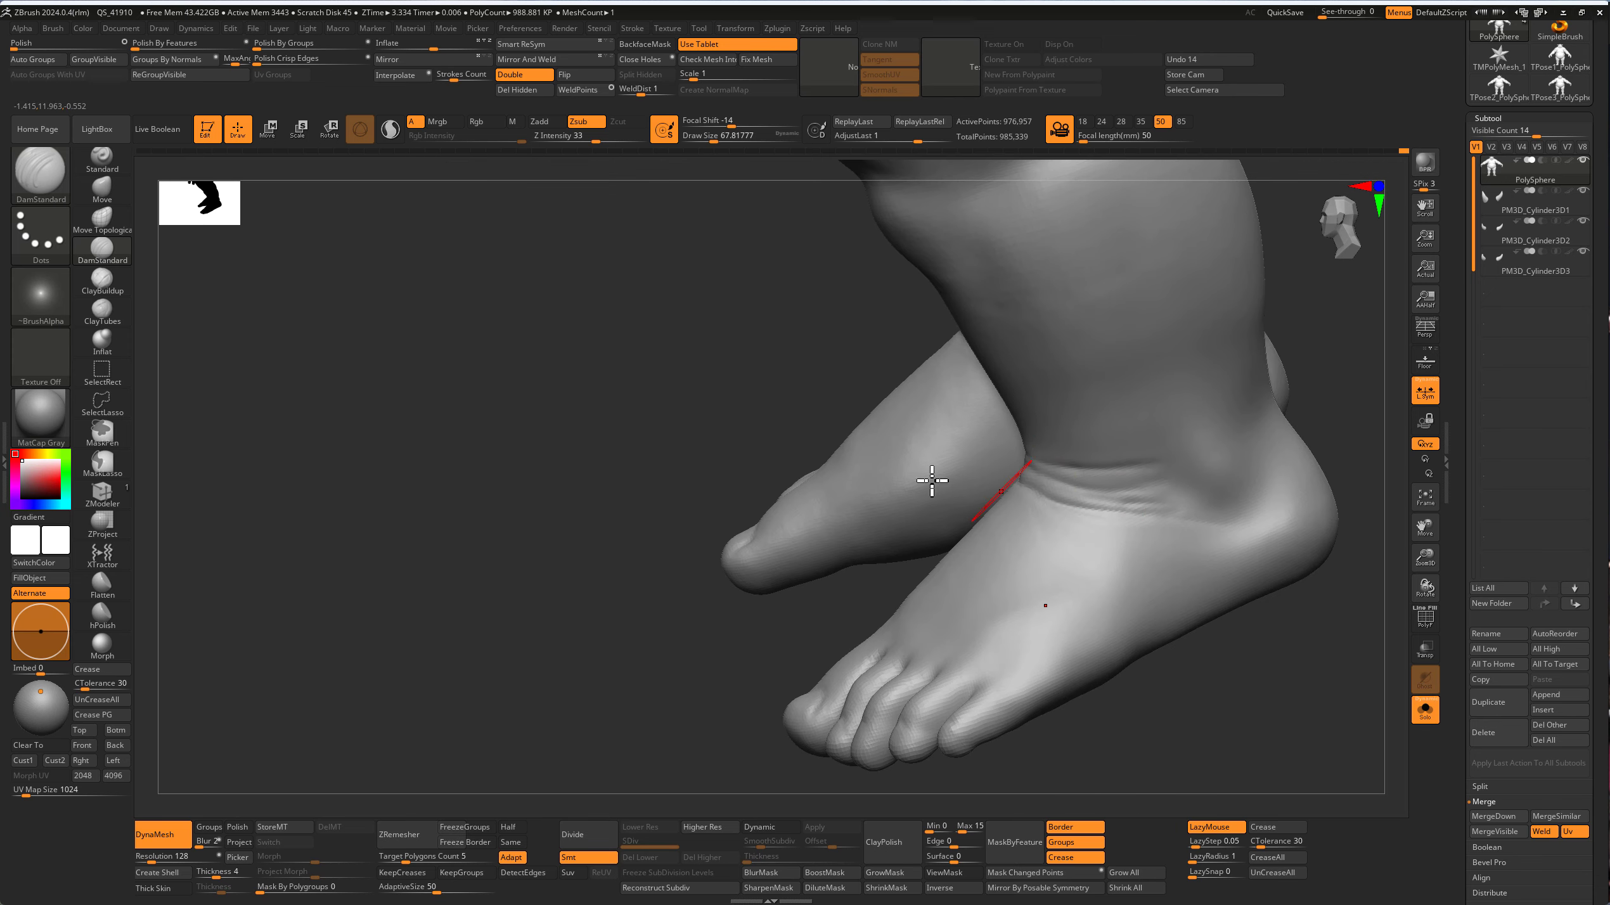
pyautogui.moveTo(935, 478)
pyautogui.mouseDown(button='right')
pyautogui.moveTo(603, 377)
pyautogui.moveTo(704, 370)
pyautogui.moveTo(713, 435)
pyautogui.mouseUp(button='right')
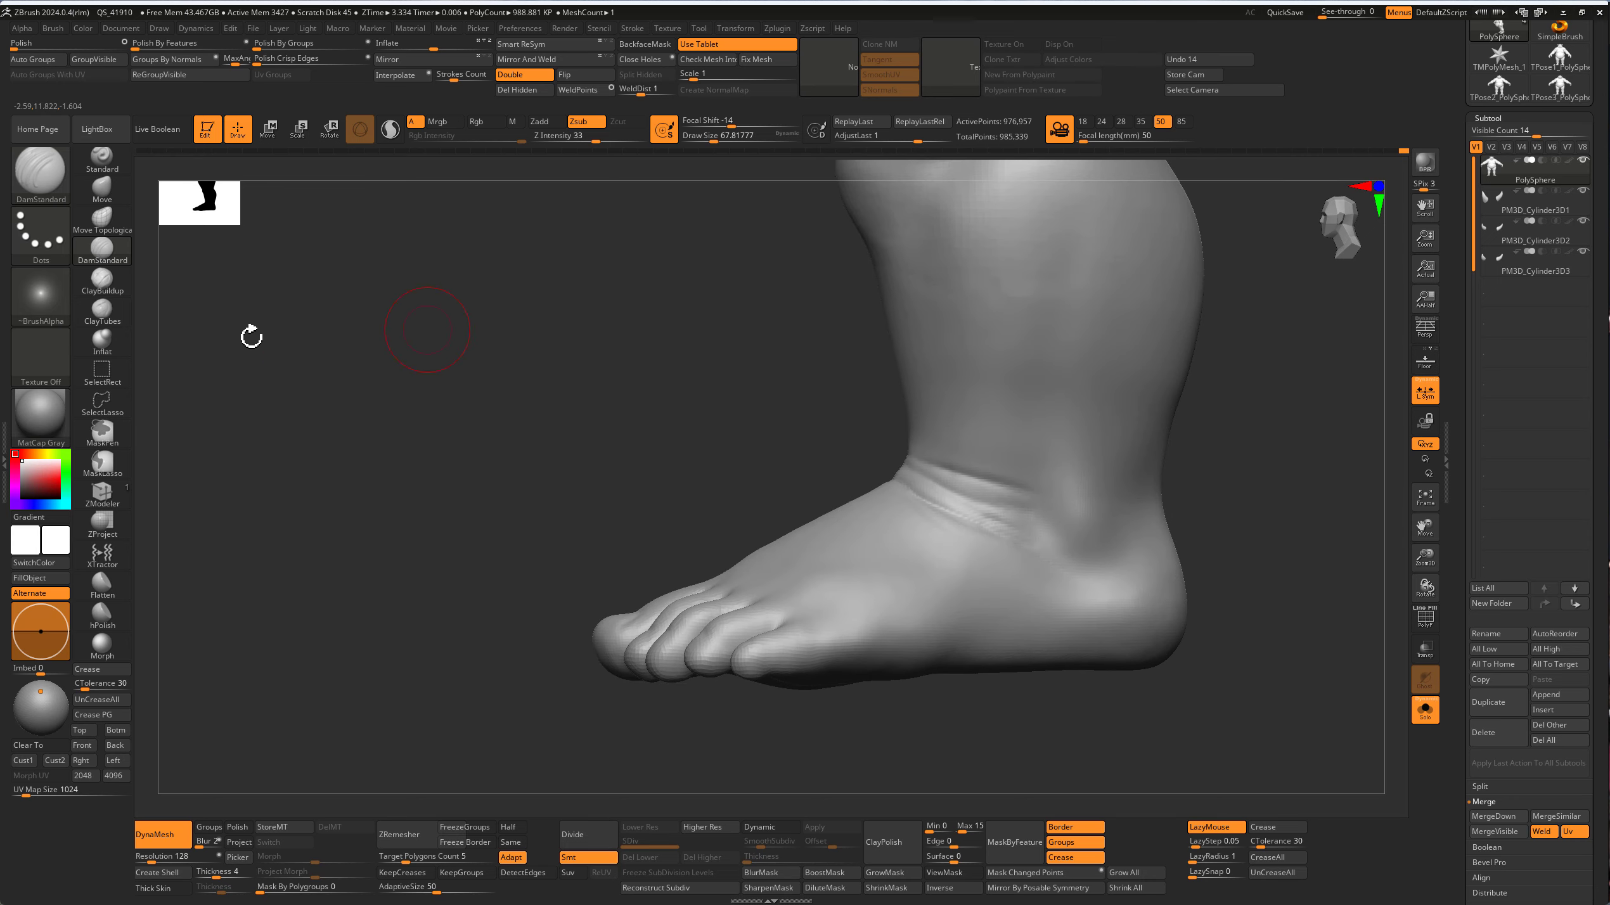
# Step: Reshape the back of the heel with Move Topological at a smaller brush size
pyautogui.press('b')
pyautogui.press('m')
pyautogui.press('t')
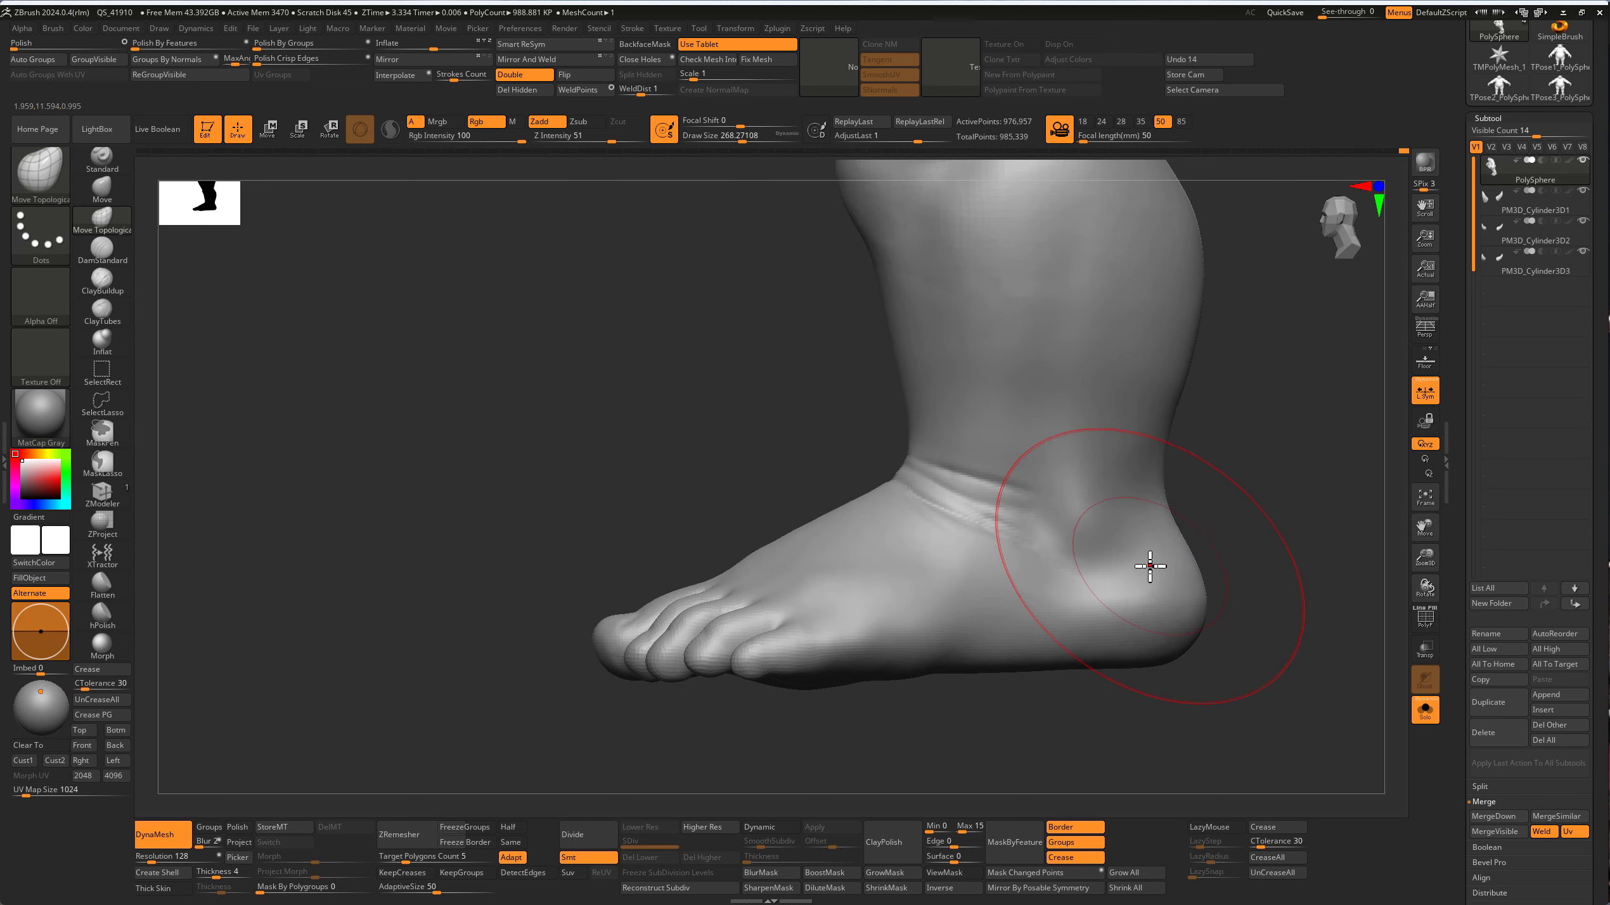
pyautogui.moveTo(1150, 566)
pyautogui.mouseDown(button='right')
pyautogui.moveTo(1150, 637)
pyautogui.moveTo(1047, 586)
pyautogui.moveTo(1003, 588)
pyautogui.moveTo(1010, 575)
pyautogui.moveTo(917, 515)
pyautogui.moveTo(1047, 549)
pyautogui.mouseUp(button='right')
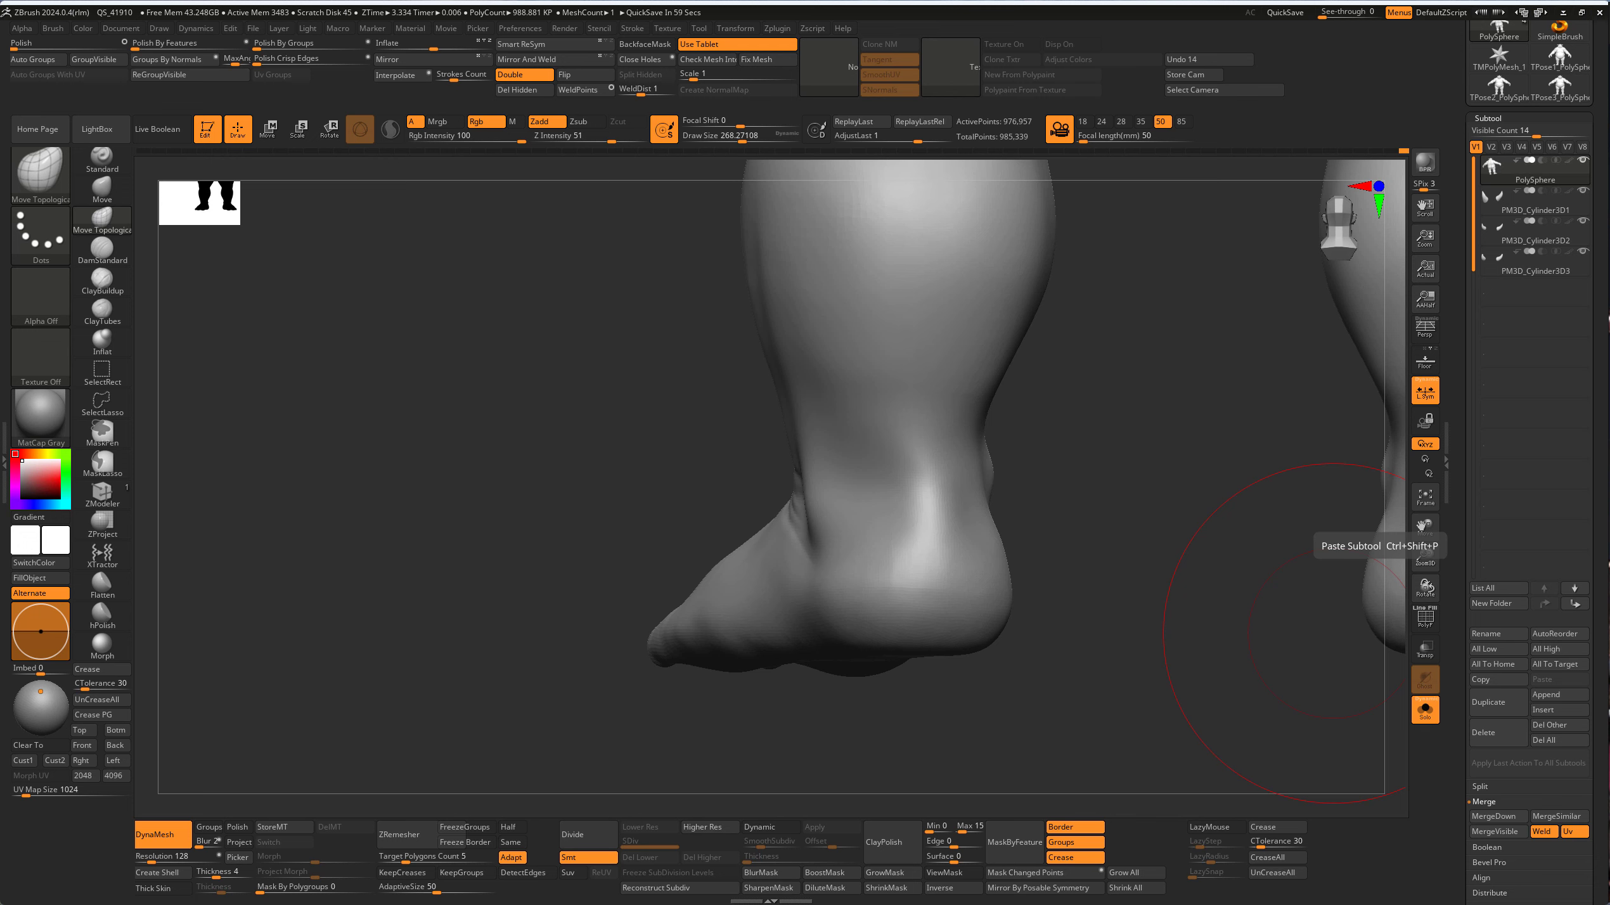
pyautogui.moveTo(944, 418); pyautogui.dragTo(927, 445, button='right')
pyautogui.press('s')
pyautogui.moveTo(927, 445); pyautogui.dragTo(921, 449)
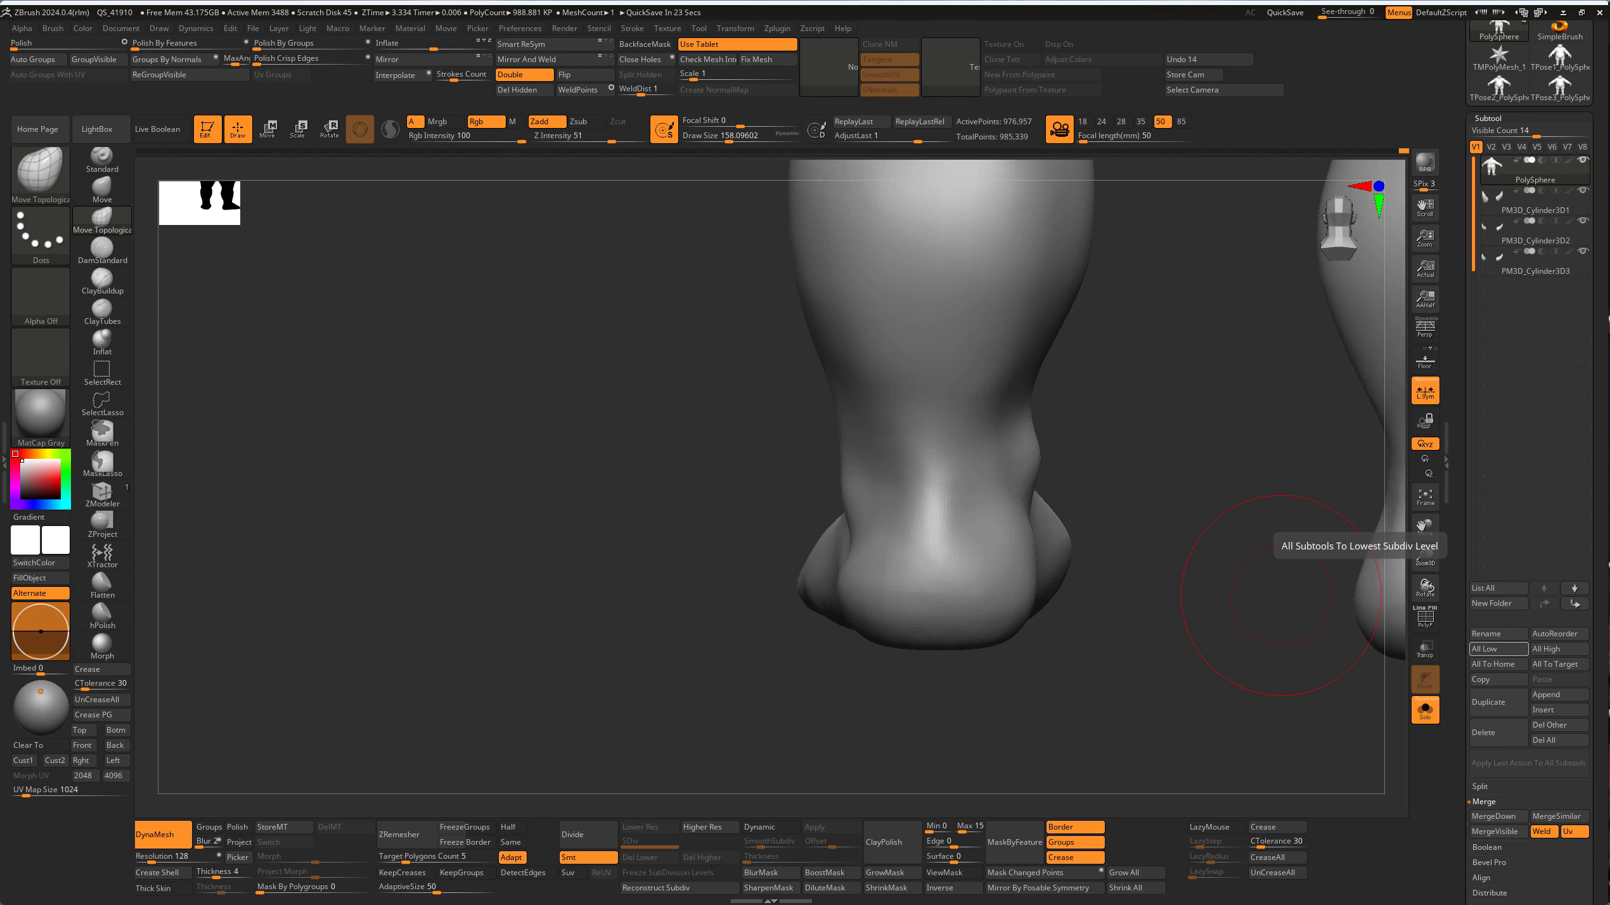
pyautogui.moveTo(928, 457); pyautogui.dragTo(901, 459)
# Step: Carve DamStandard creases into the back of the ankle and the calf, smoothing where needed
pyautogui.click(102, 248)
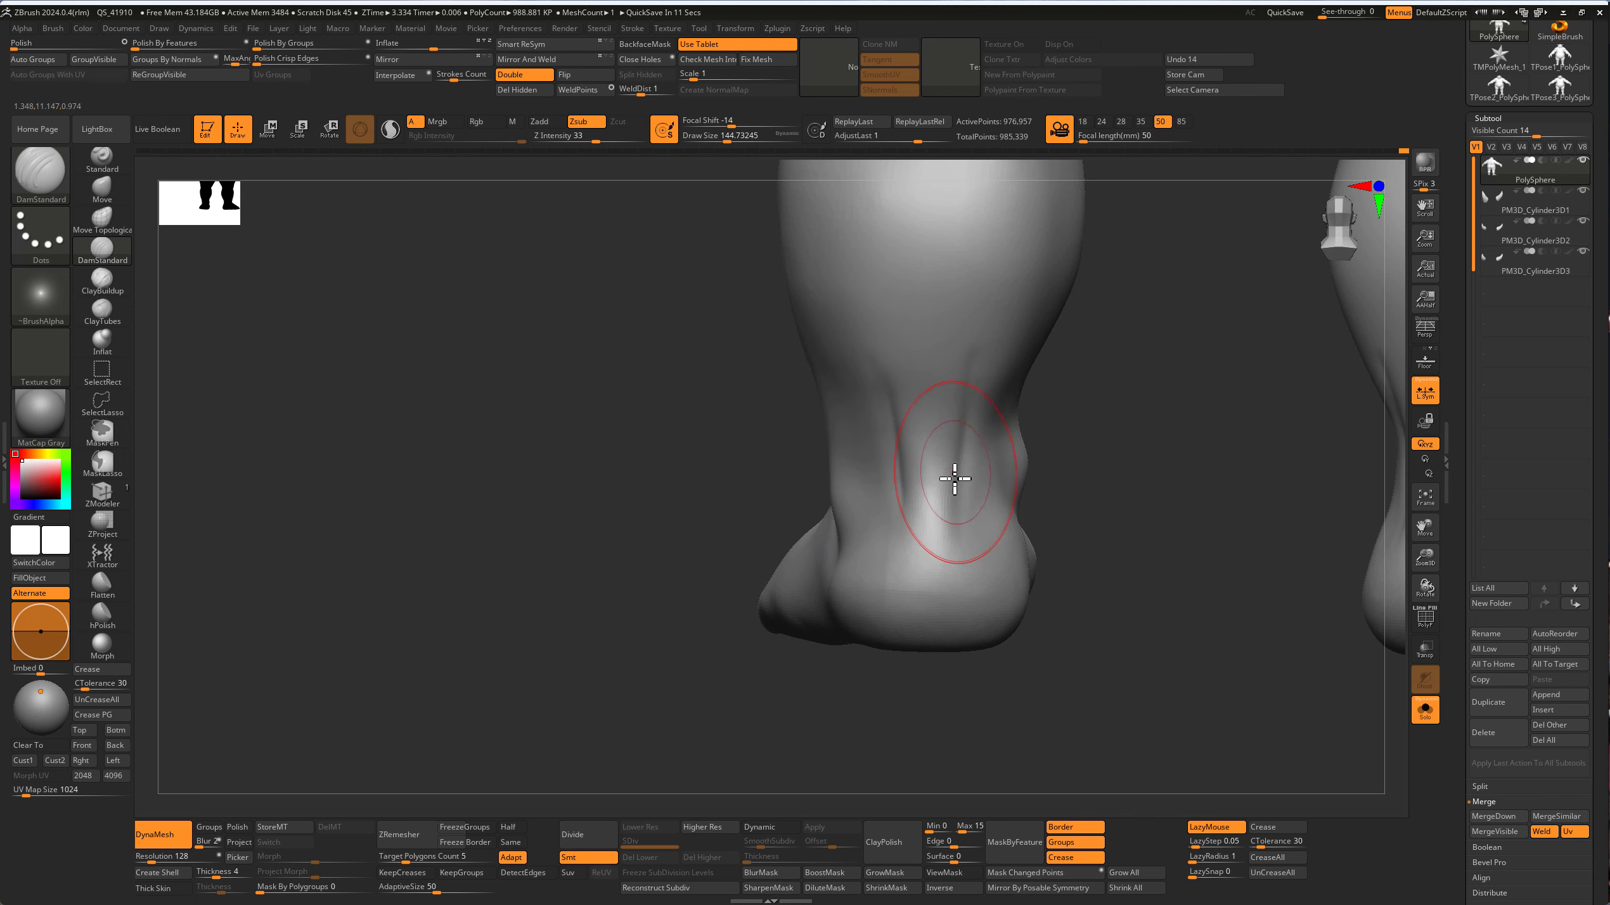
pyautogui.moveTo(955, 478); pyautogui.dragTo(887, 468)
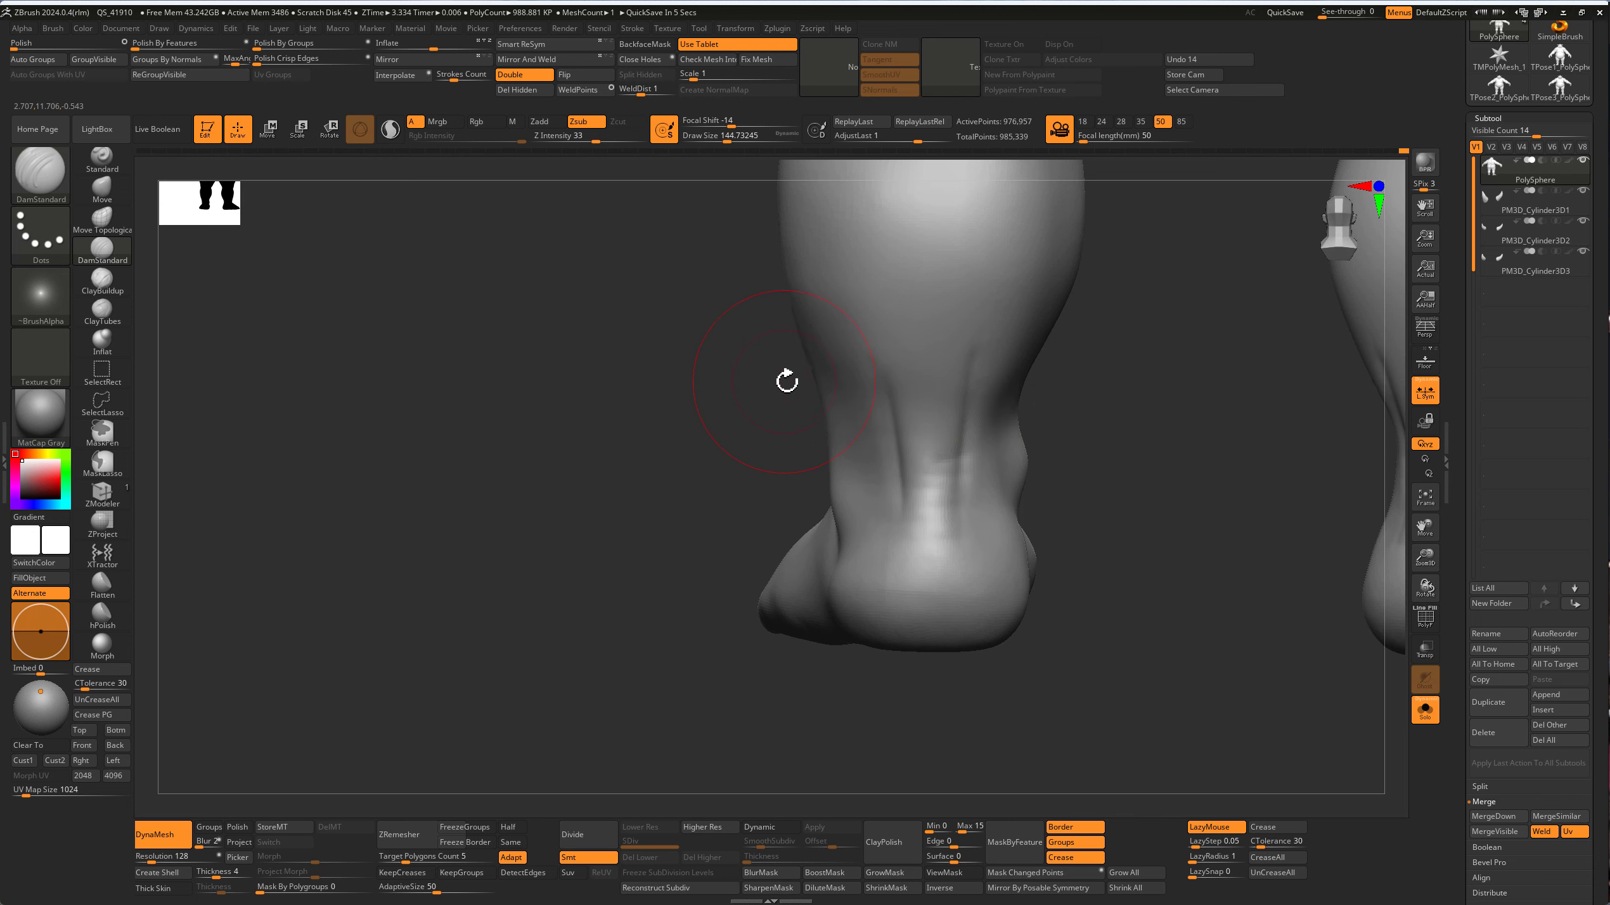
pyautogui.moveTo(543, 367); pyautogui.dragTo(525, 493)
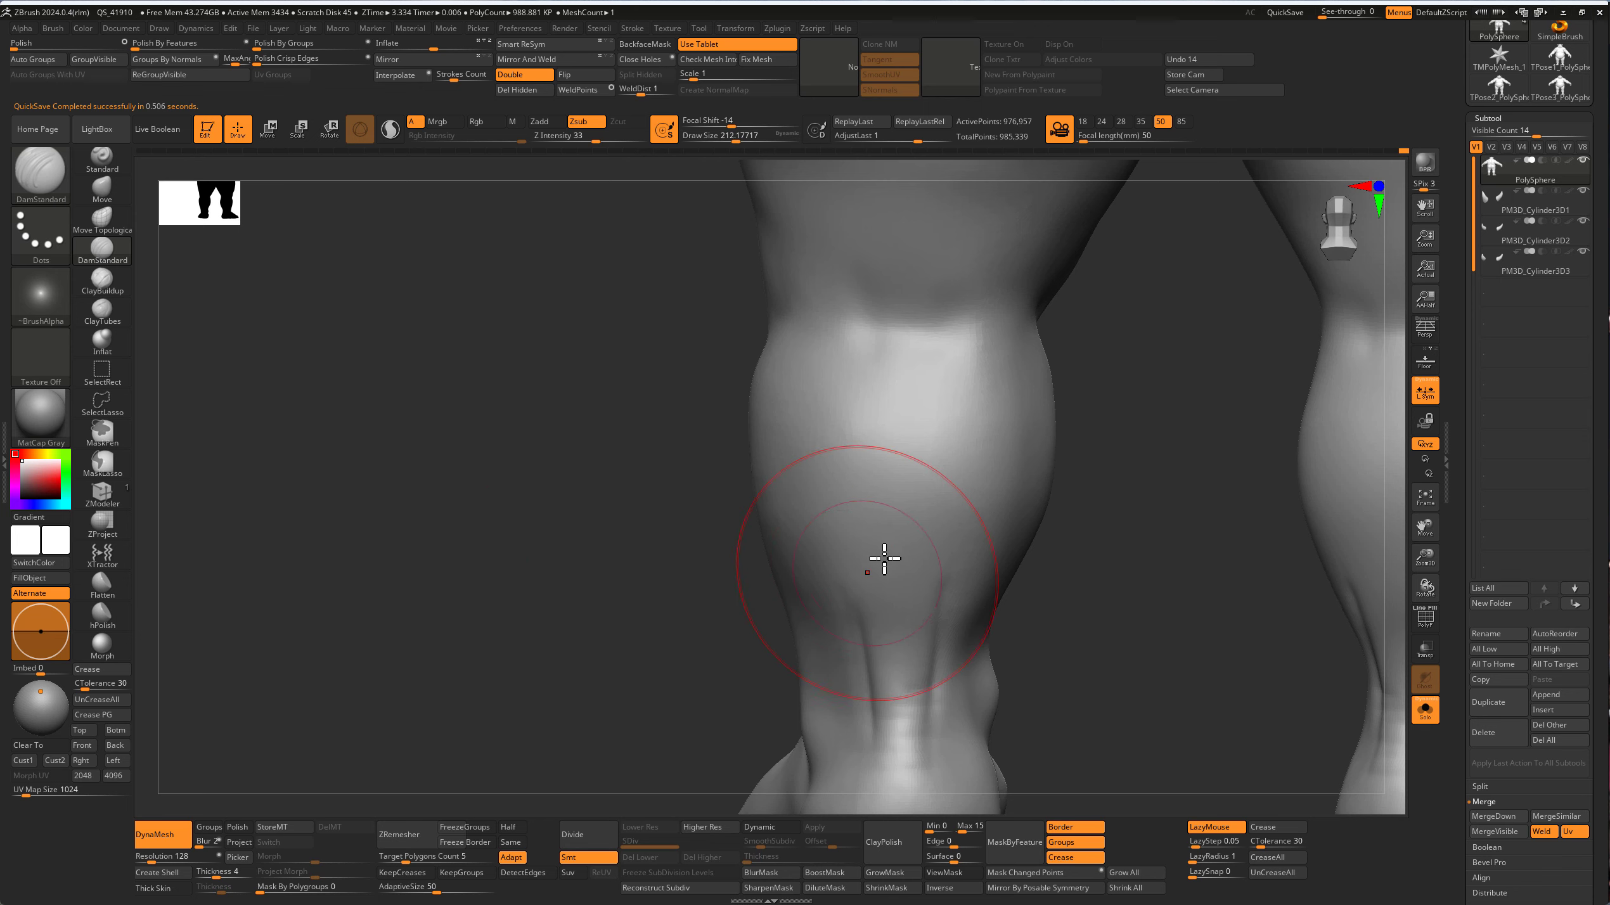
pyautogui.press('shift')
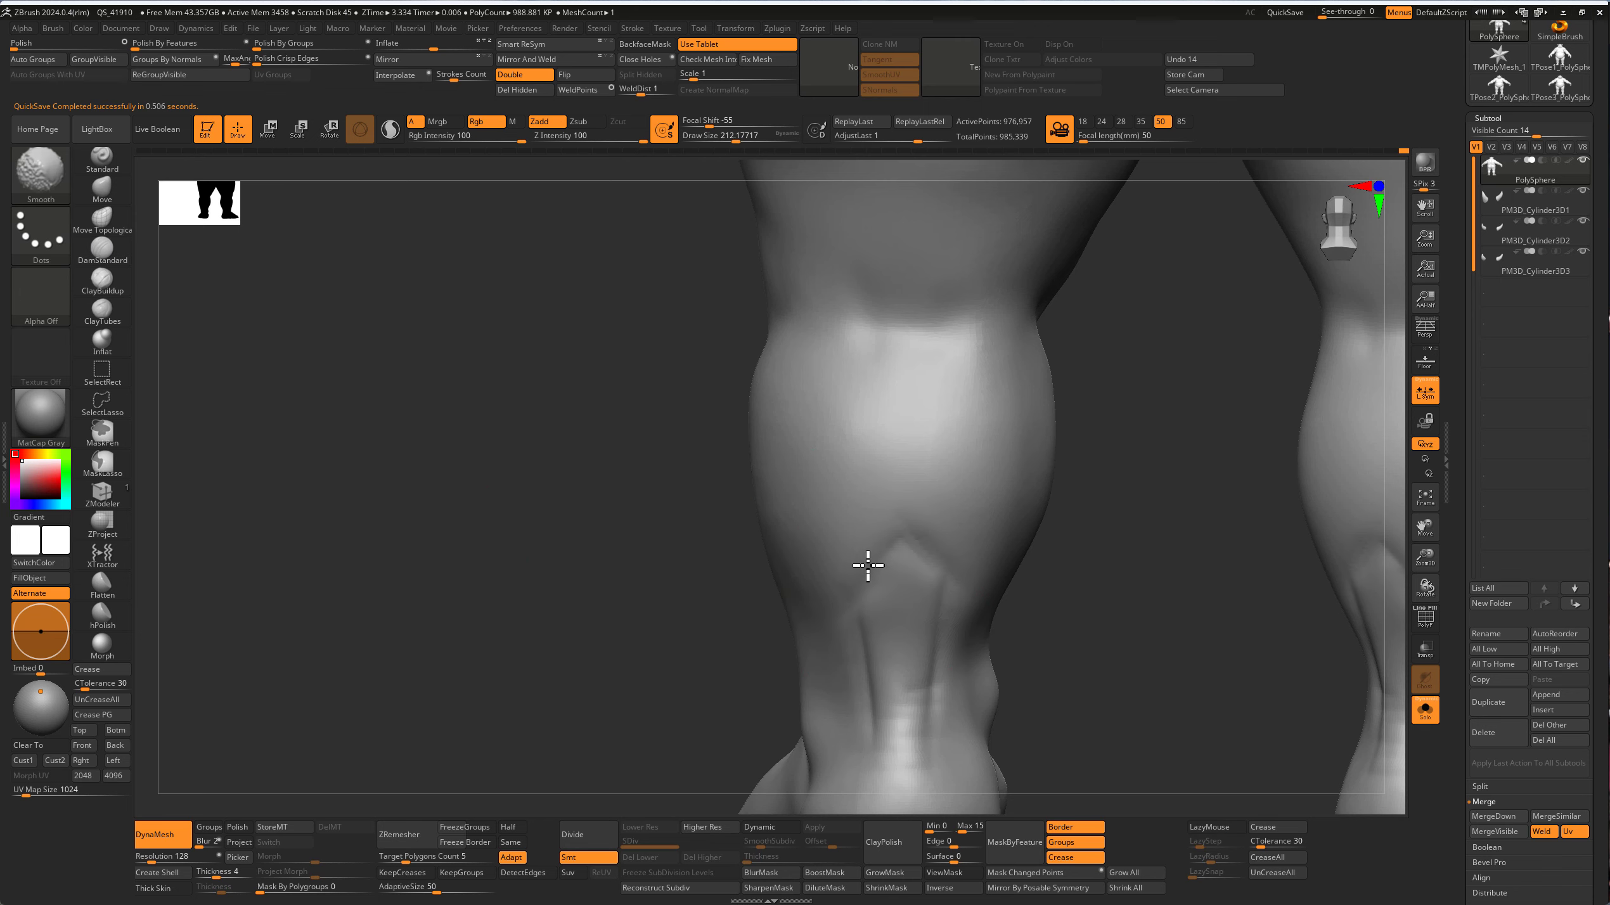
pyautogui.moveTo(729, 571); pyautogui.dragTo(719, 531)
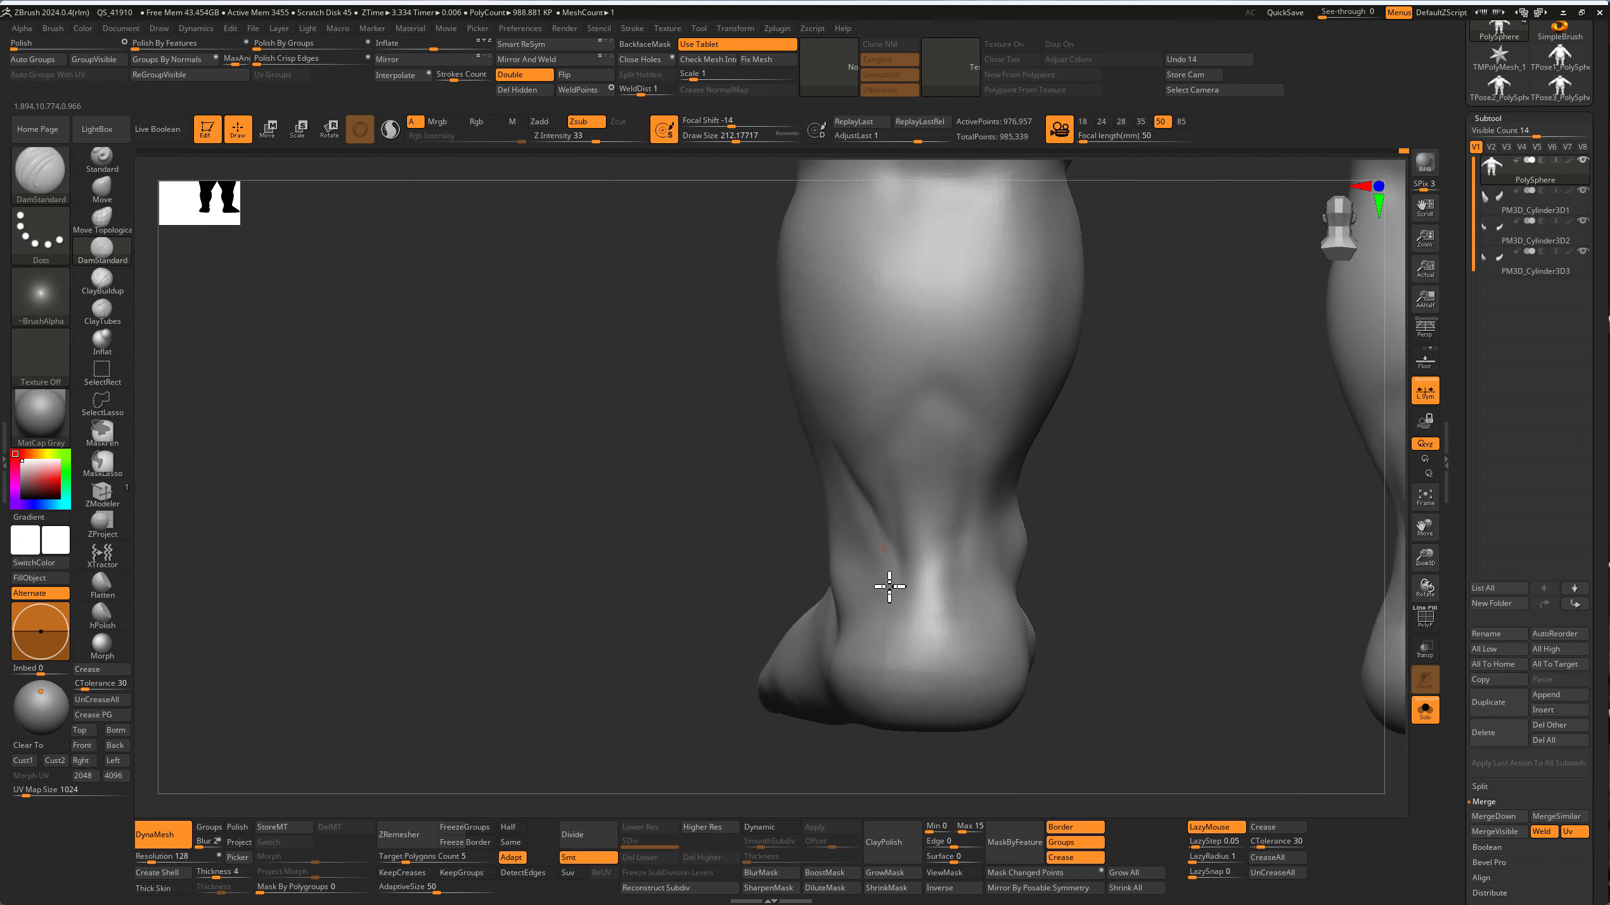
pyautogui.moveTo(891, 582)
pyautogui.mouseDown()
pyautogui.moveTo(971, 565)
pyautogui.moveTo(935, 646)
pyautogui.moveTo(963, 568)
pyautogui.moveTo(898, 611)
pyautogui.moveTo(829, 597)
pyautogui.moveTo(676, 538)
pyautogui.moveTo(517, 442)
pyautogui.moveTo(622, 457)
pyautogui.moveTo(790, 582)
pyautogui.mouseUp()
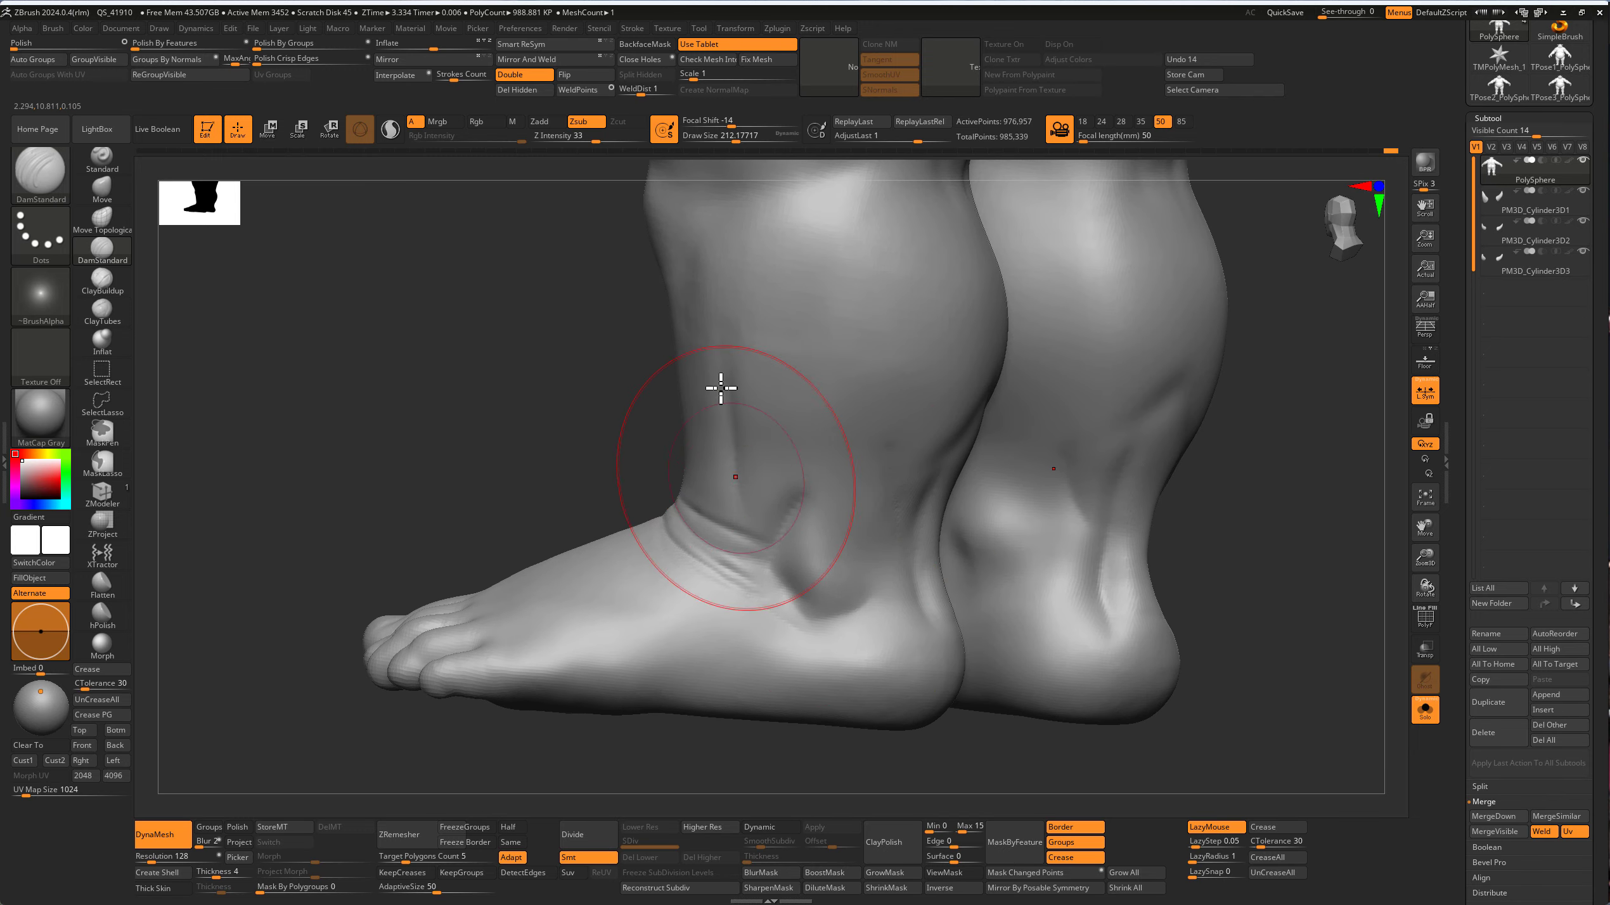
# Step: Smooth the ankle scratches and build crossing ClayBuildup muscle ridges on the calves
pyautogui.click(102, 279)
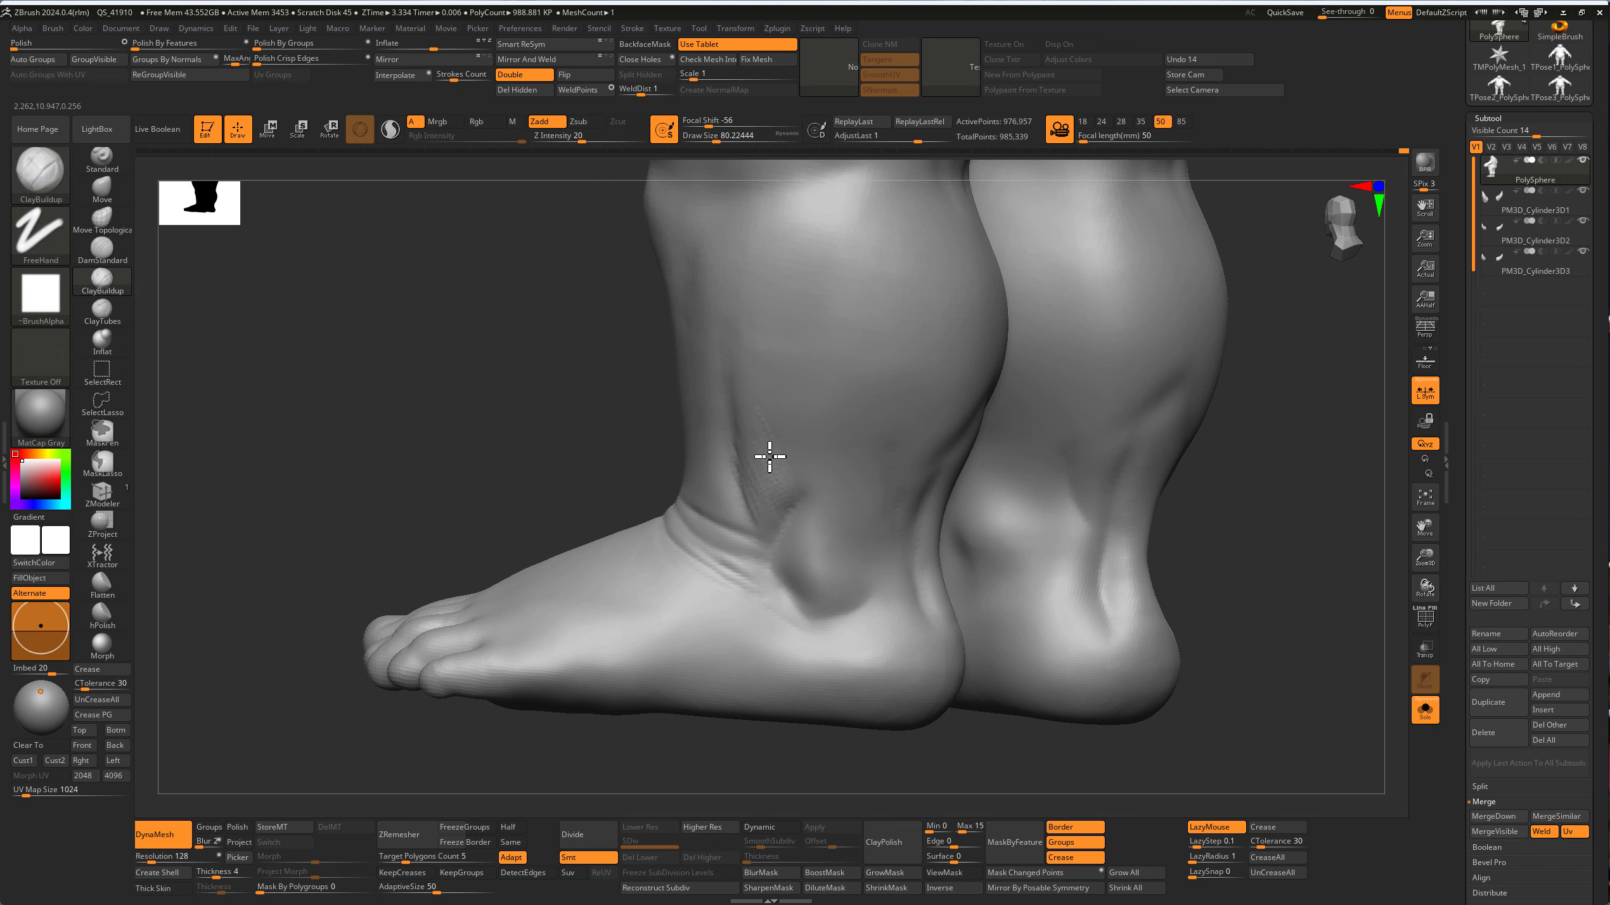
pyautogui.moveTo(747, 418)
pyautogui.keyDown('shift'); pyautogui.mouseDown()
pyautogui.moveTo(719, 521)
pyautogui.moveTo(758, 353)
pyautogui.mouseUp(); pyautogui.keyUp('shift')
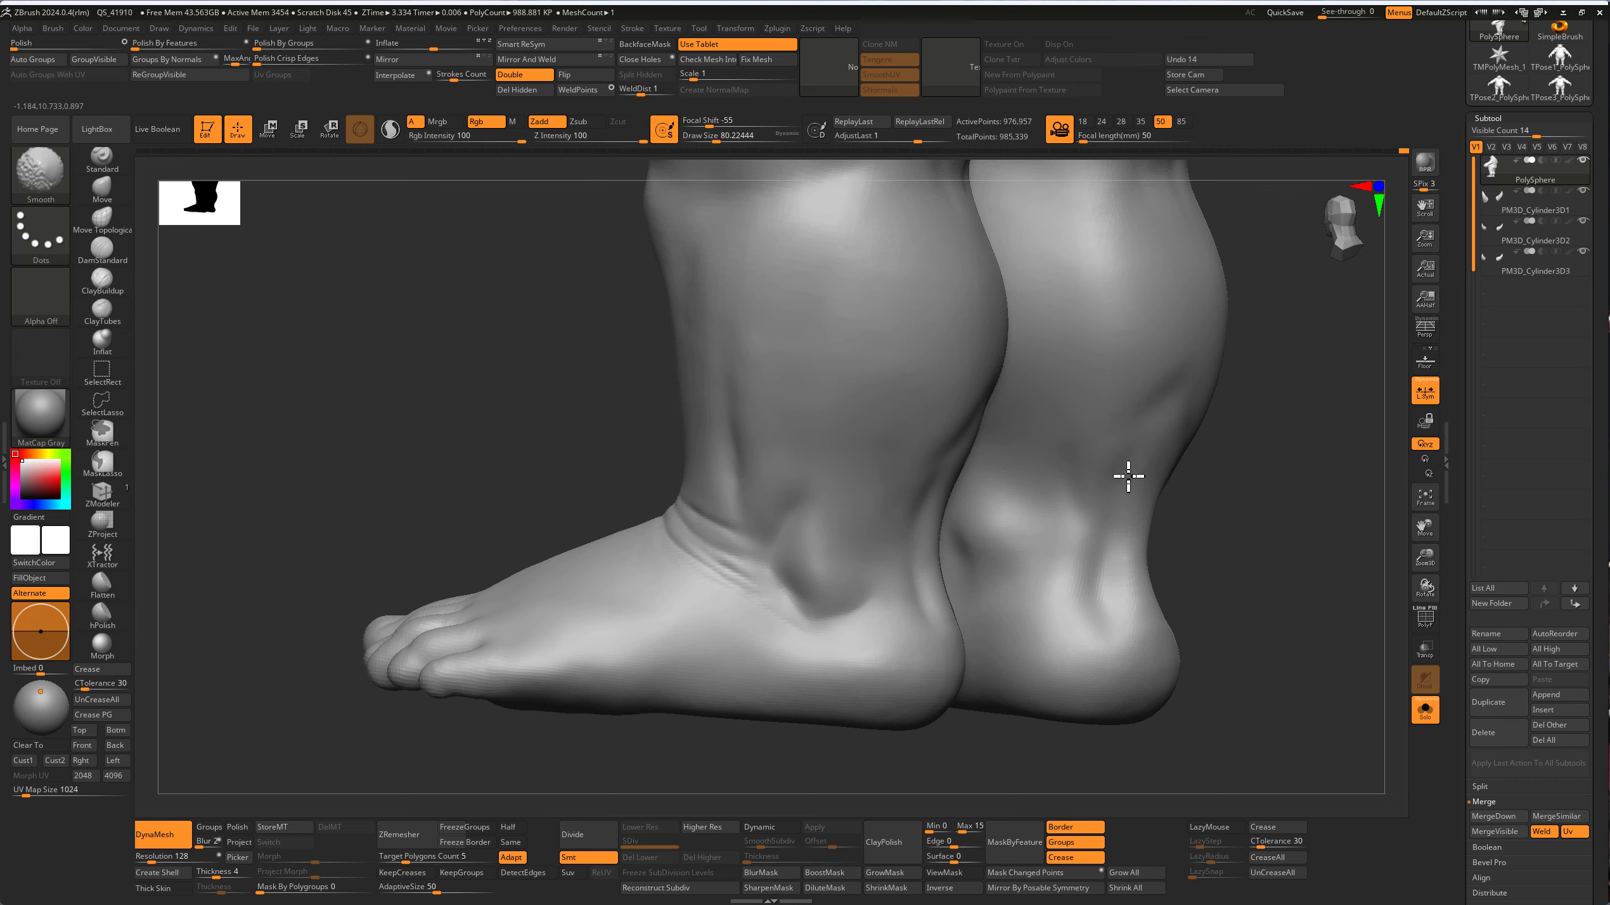
pyautogui.moveTo(1128, 476)
pyautogui.mouseDown()
pyautogui.moveTo(1228, 601)
pyautogui.moveTo(1250, 601)
pyautogui.mouseUp()
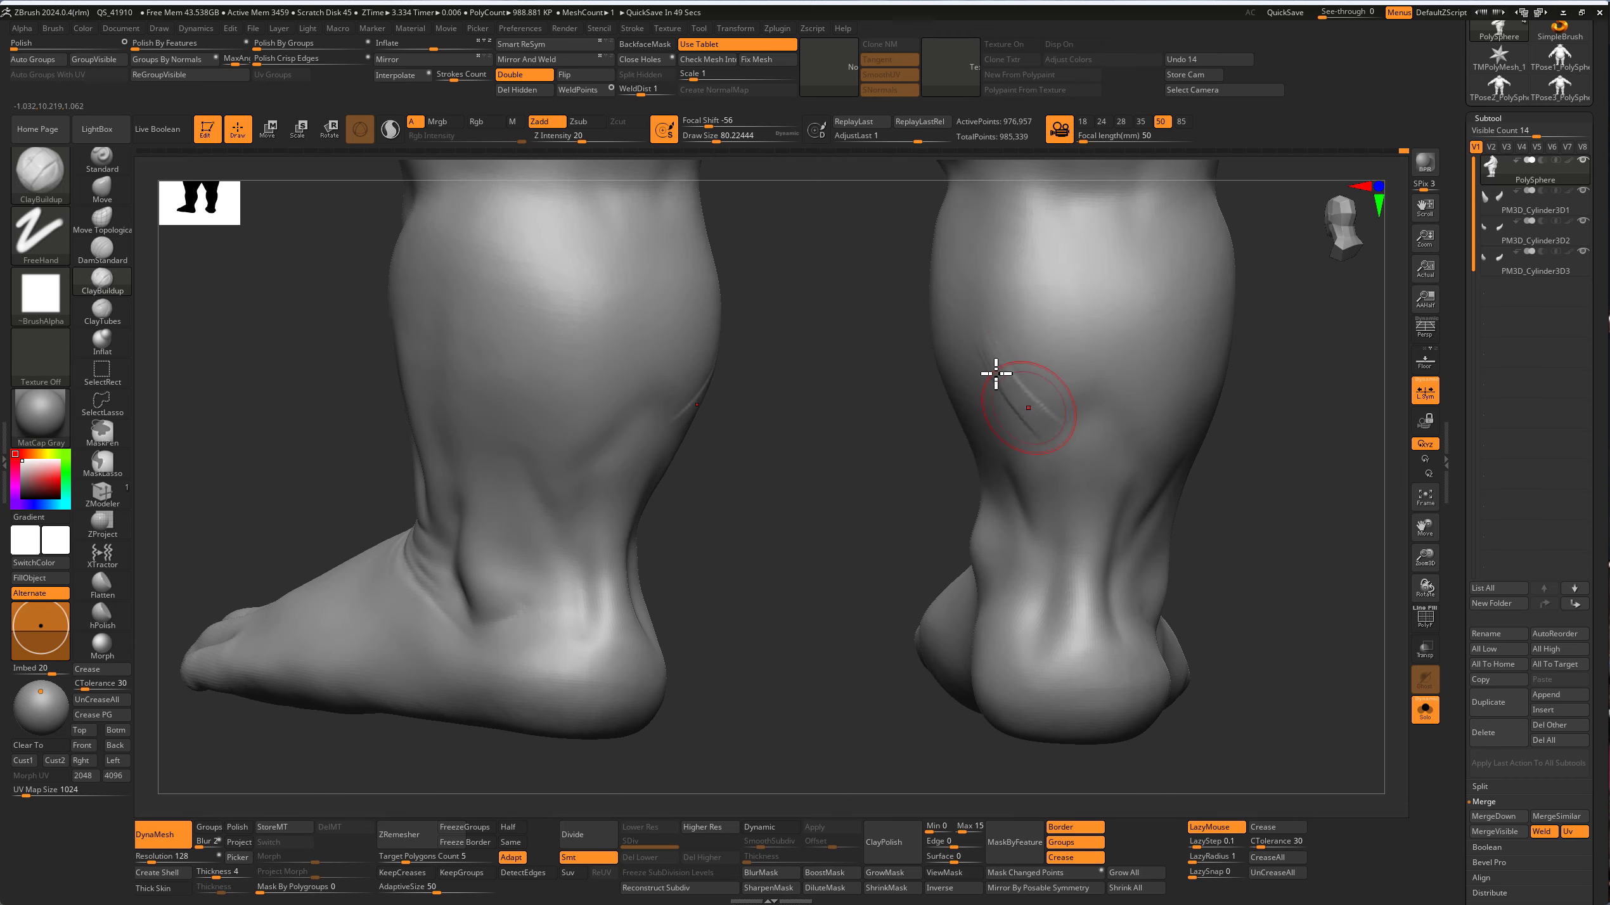
pyautogui.moveTo(1002, 374); pyautogui.dragTo(1043, 434)
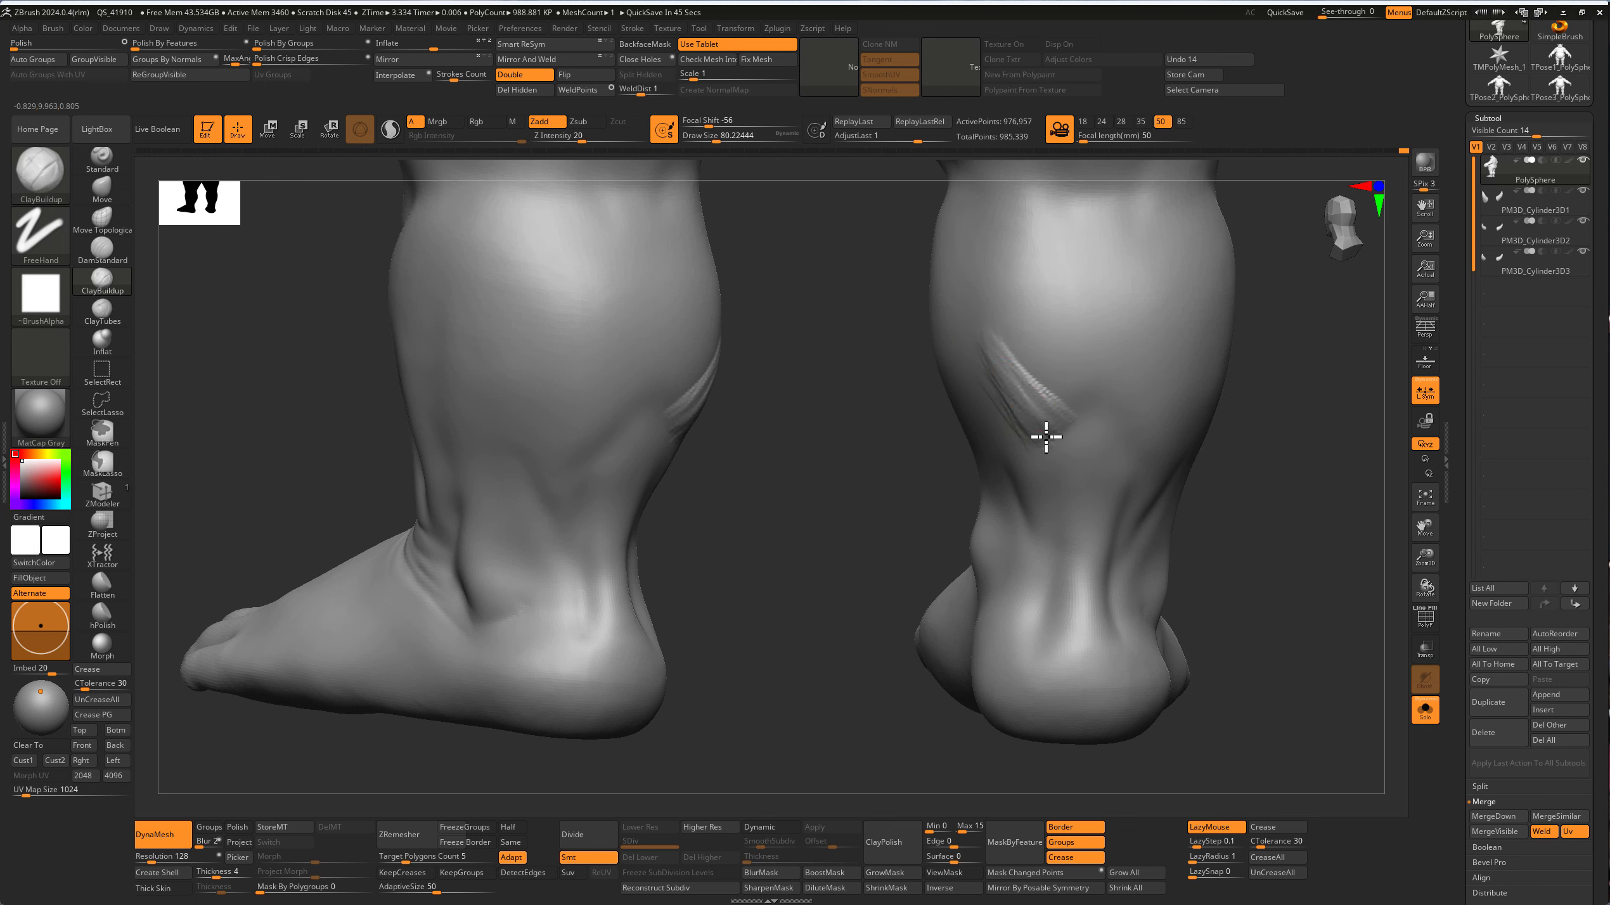
pyautogui.moveTo(1039, 327); pyautogui.dragTo(1078, 393)
pyautogui.moveTo(1273, 478); pyautogui.dragTo(1242, 482)
pyautogui.moveTo(1176, 308)
pyautogui.mouseDown()
pyautogui.moveTo(1118, 413)
pyautogui.moveTo(1133, 432)
pyautogui.mouseUp()
pyautogui.moveTo(1198, 371)
pyautogui.mouseDown()
pyautogui.moveTo(1197, 431)
pyautogui.moveTo(1143, 435)
pyautogui.mouseUp()
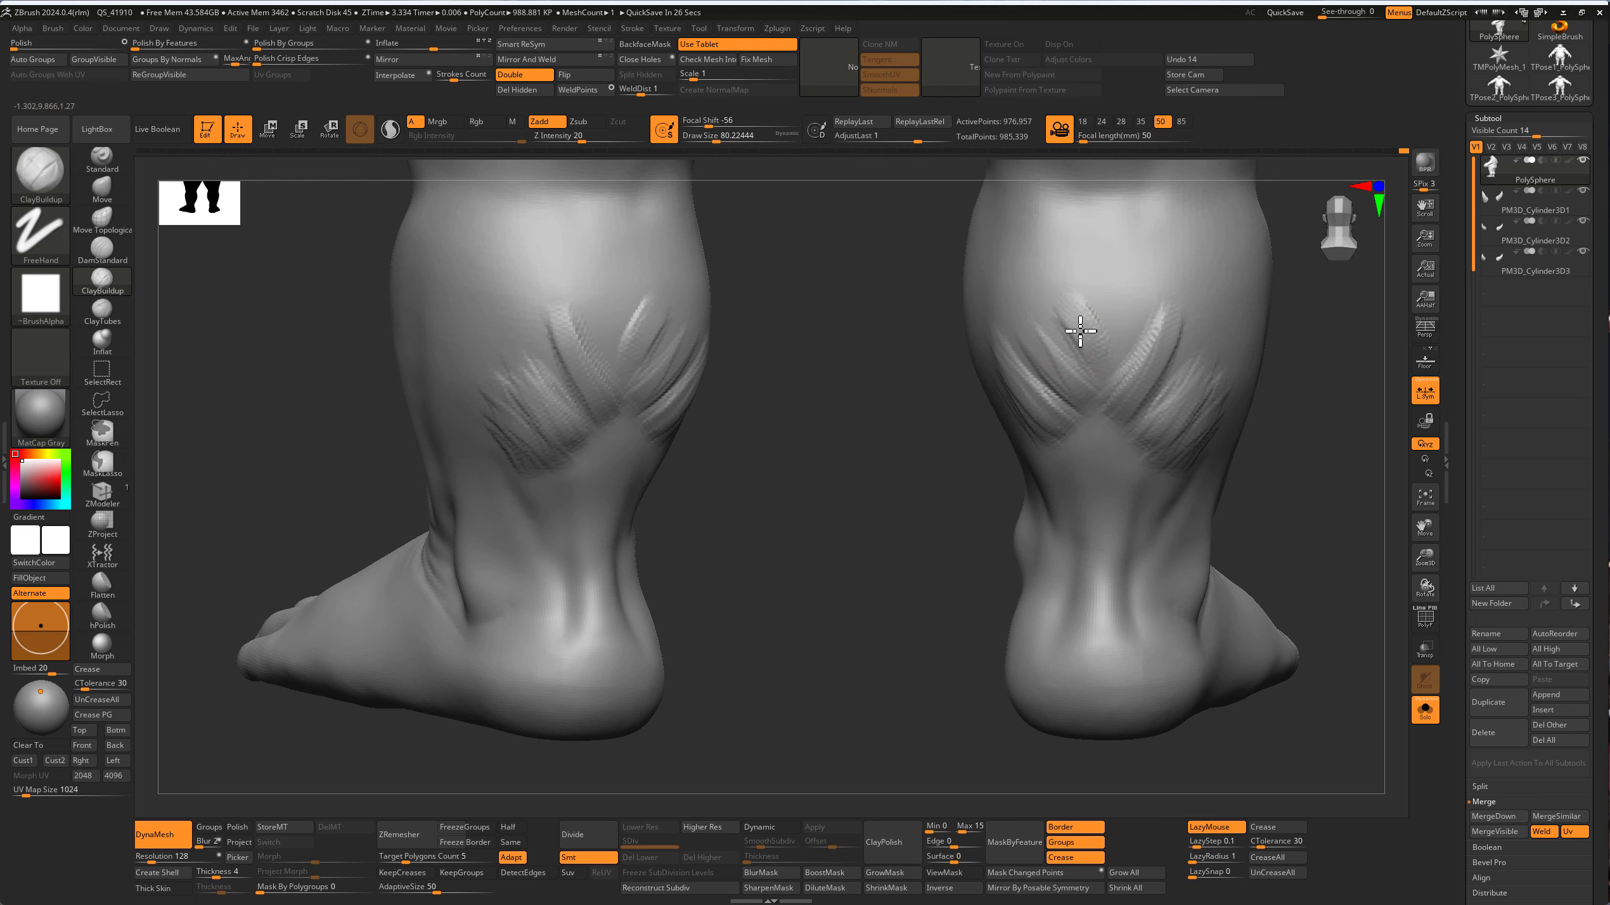
# Step: View both legs from behind and smooth a rough spot on the right heel
pyautogui.moveTo(973, 435)
pyautogui.mouseDown()
pyautogui.moveTo(1039, 420)
pyautogui.moveTo(1101, 278)
pyautogui.moveTo(1140, 426)
pyautogui.mouseUp()
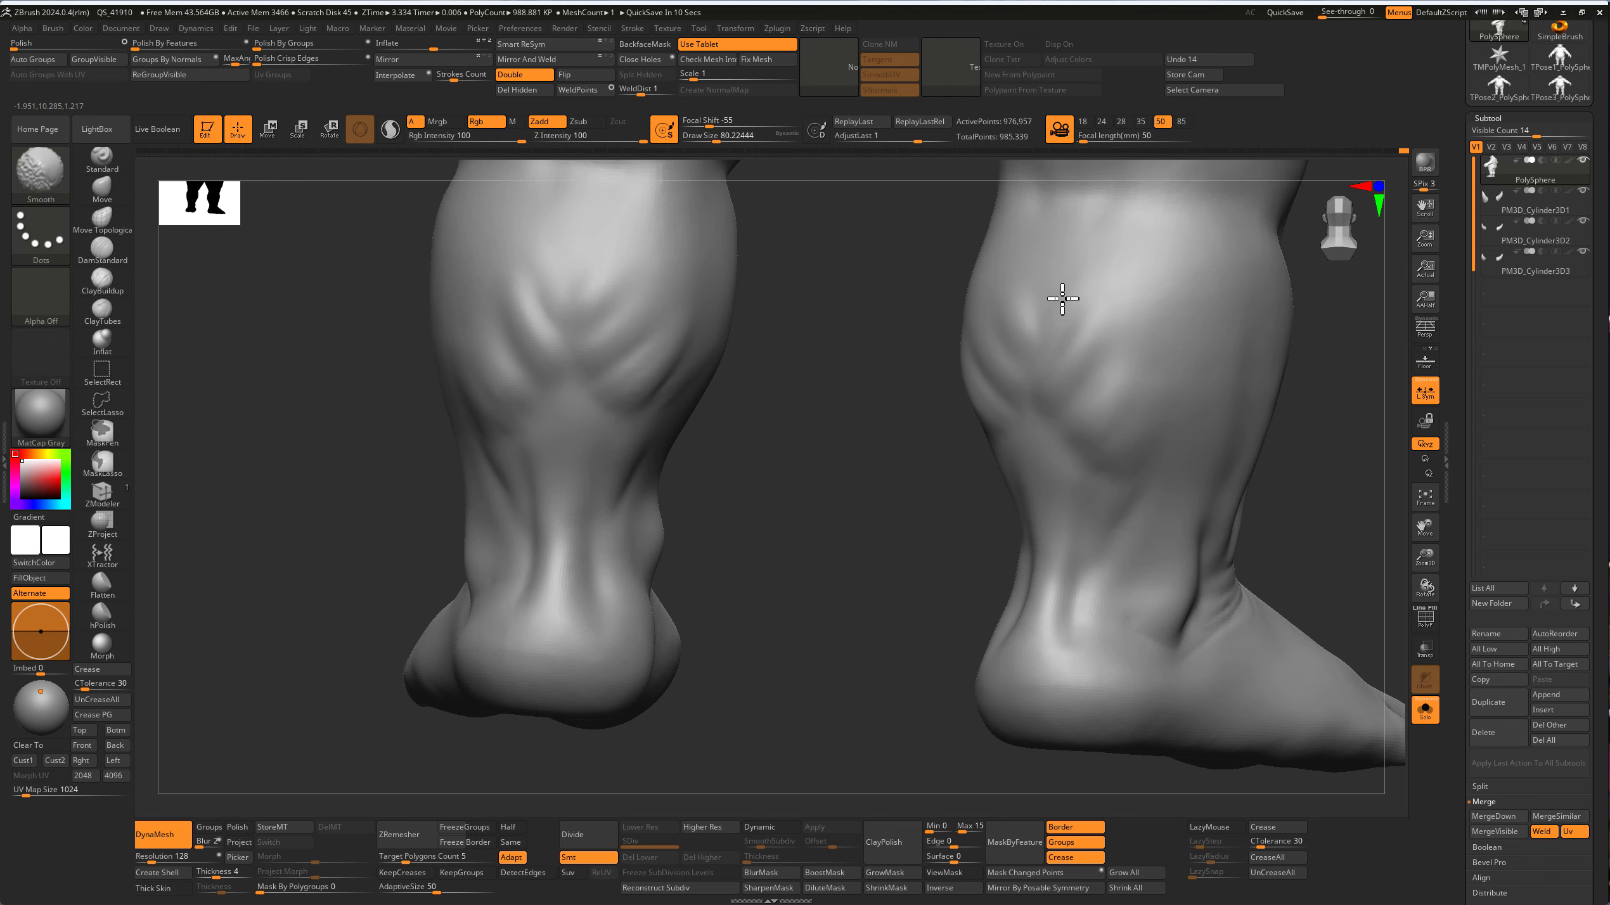
pyautogui.moveTo(825, 444); pyautogui.dragTo(874, 492)
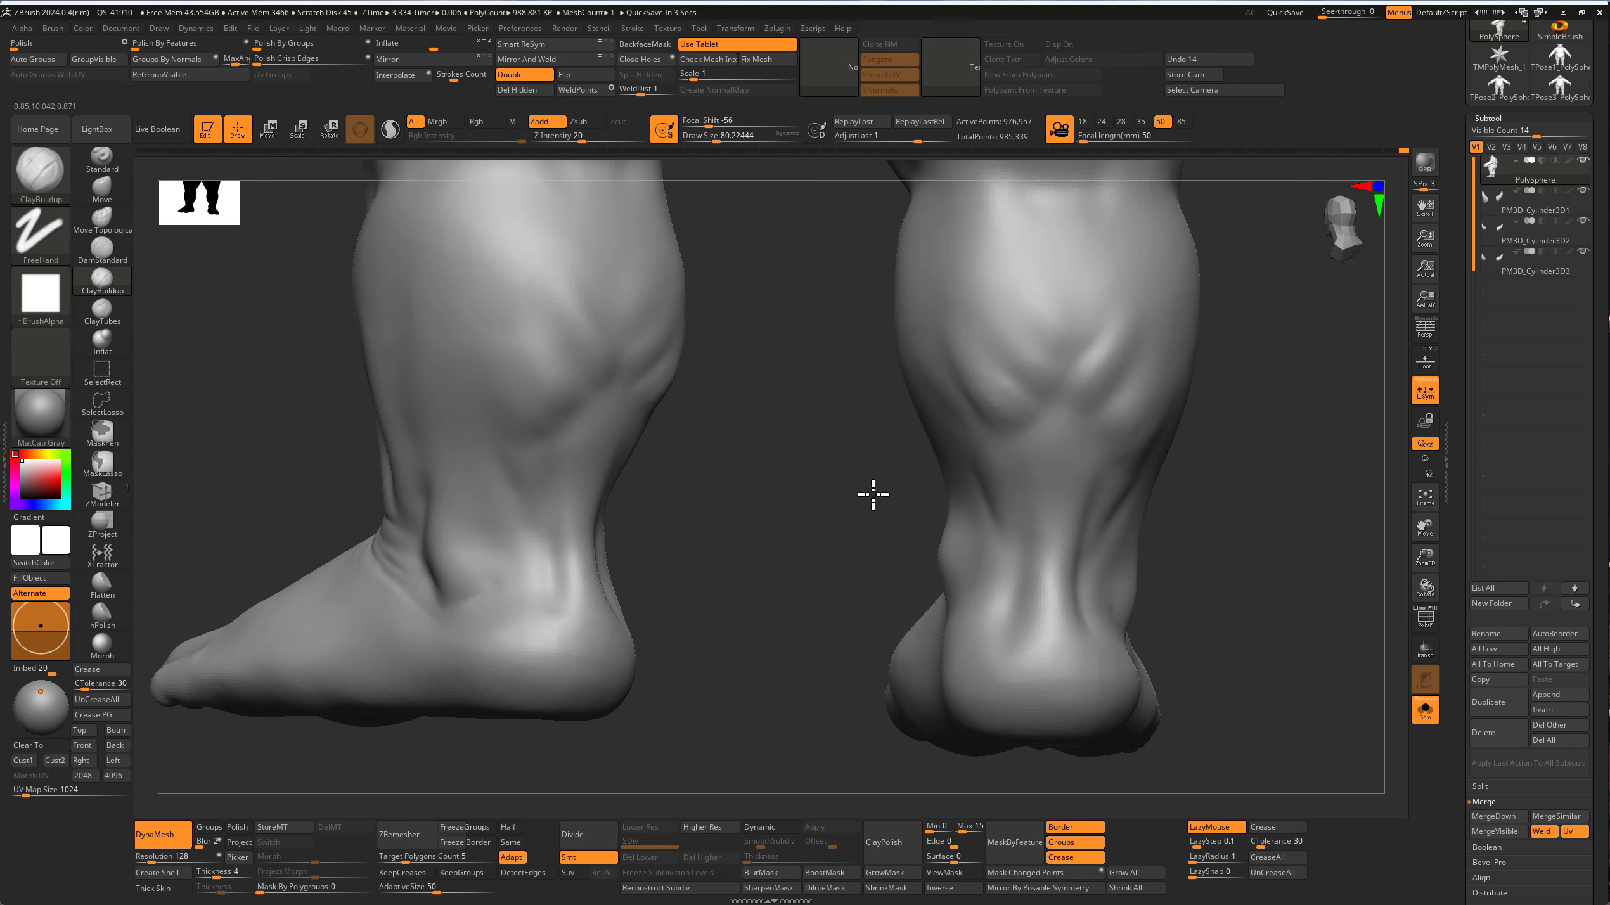
pyautogui.moveTo(1169, 550); pyautogui.dragTo(1091, 483)
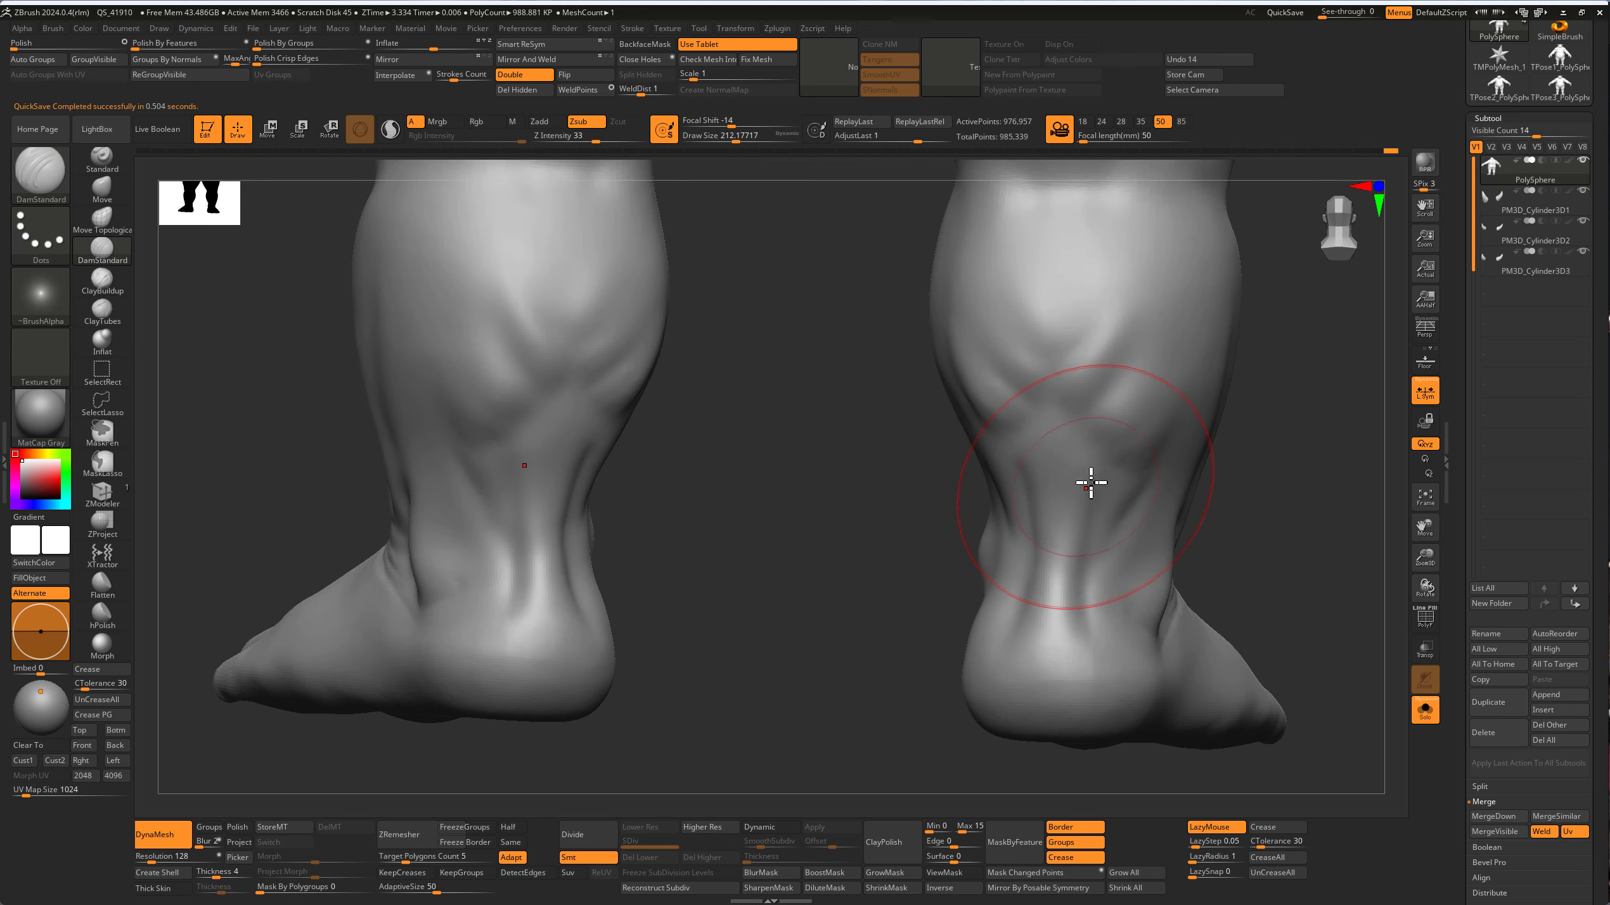
pyautogui.moveTo(1079, 602)
pyautogui.mouseDown()
pyautogui.moveTo(827, 506)
pyautogui.moveTo(1136, 586)
pyautogui.moveTo(1003, 586)
pyautogui.moveTo(1134, 570)
pyautogui.moveTo(1043, 424)
pyautogui.mouseUp()
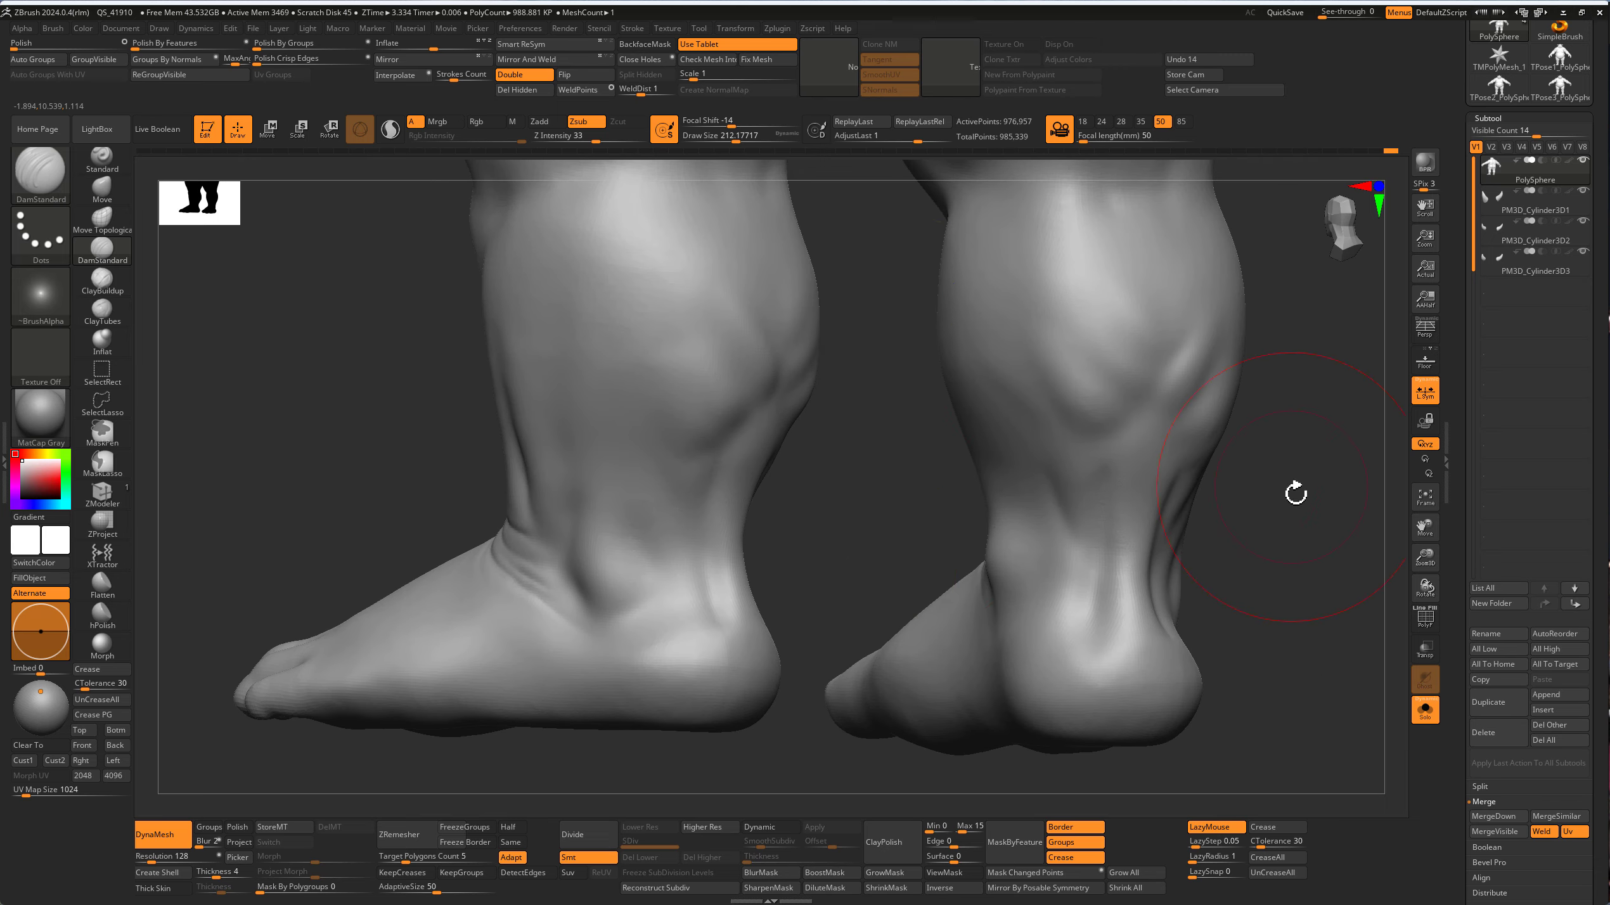
pyautogui.moveTo(1294, 493)
pyautogui.mouseDown()
pyautogui.moveTo(1222, 549)
pyautogui.moveTo(1256, 511)
pyautogui.moveTo(1333, 503)
pyautogui.moveTo(1092, 557)
pyautogui.moveTo(1062, 596)
pyautogui.moveTo(1078, 597)
pyautogui.moveTo(1014, 546)
pyautogui.mouseUp()
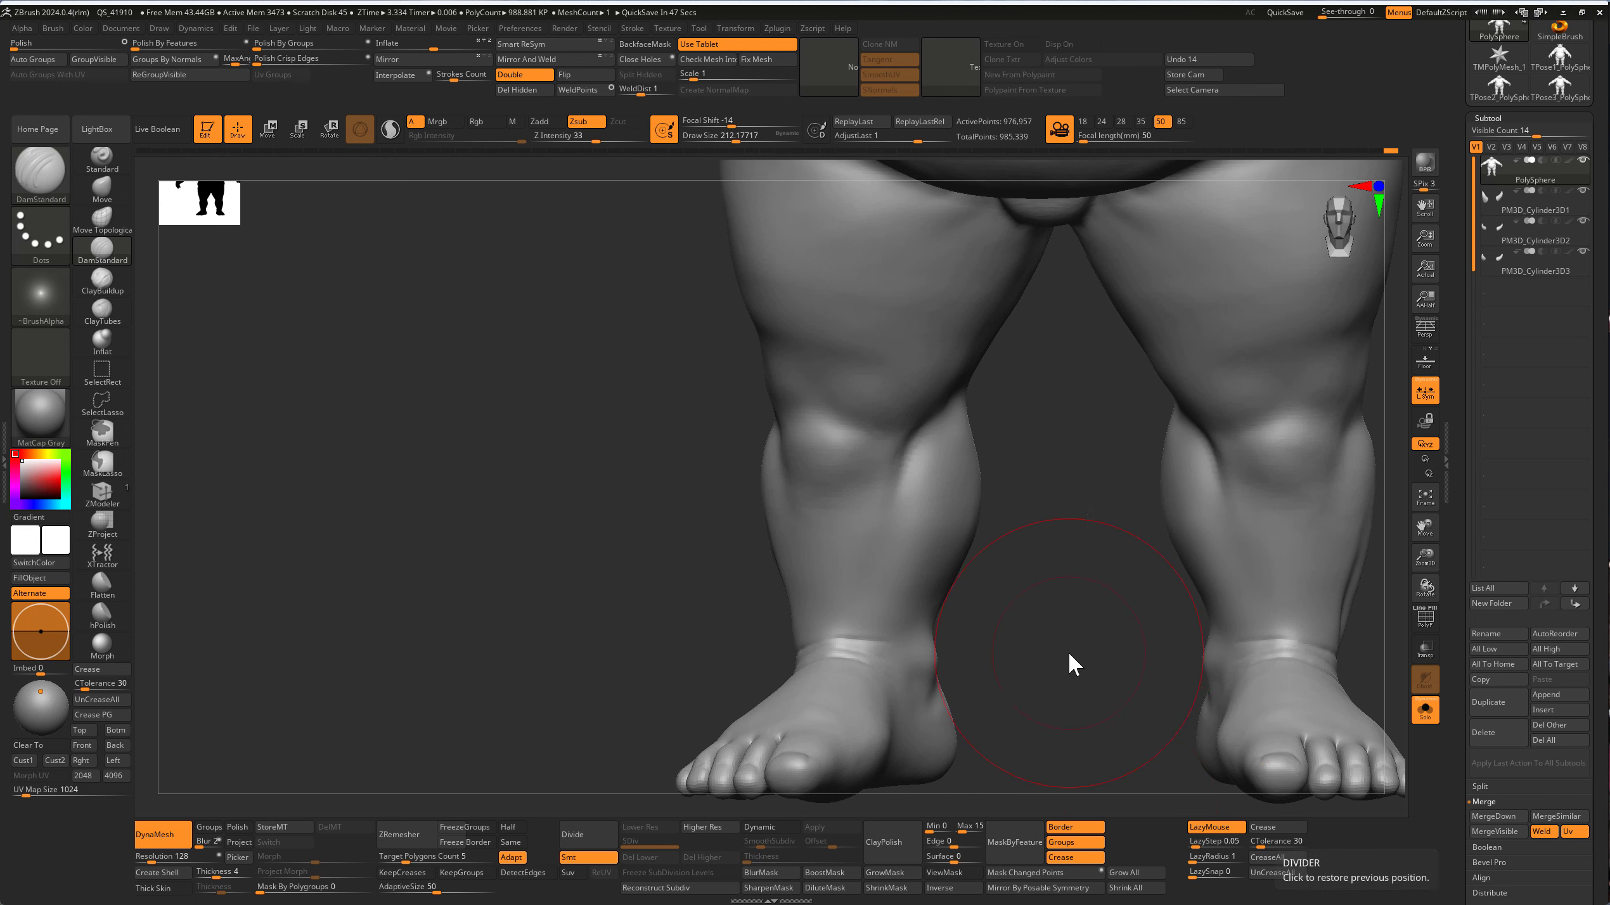
# Step: Carve crease lines across the calf muscles from a new angle
pyautogui.moveTo(1071, 661); pyautogui.dragTo(1012, 532)
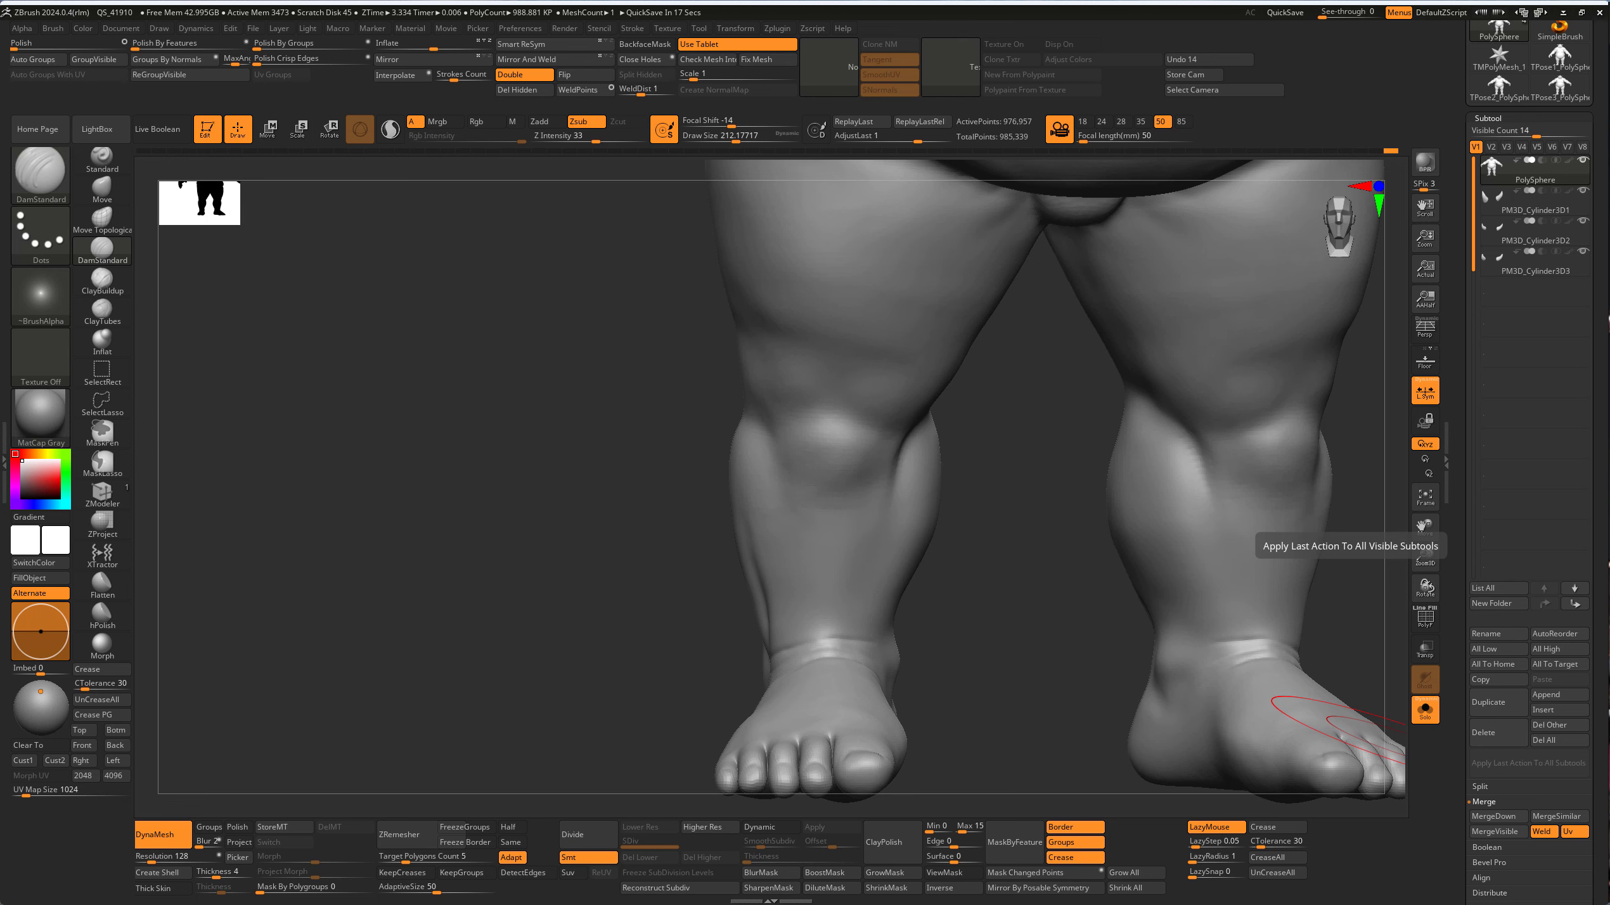
pyautogui.moveTo(1001, 522)
pyautogui.mouseDown()
pyautogui.moveTo(964, 515)
pyautogui.moveTo(1024, 565)
pyautogui.mouseUp()
pyautogui.moveTo(934, 485)
pyautogui.mouseDown()
pyautogui.moveTo(917, 521)
pyautogui.moveTo(946, 568)
pyautogui.moveTo(917, 514)
pyautogui.moveTo(1103, 566)
pyautogui.moveTo(903, 528)
pyautogui.moveTo(949, 633)
pyautogui.moveTo(912, 537)
pyautogui.mouseUp()
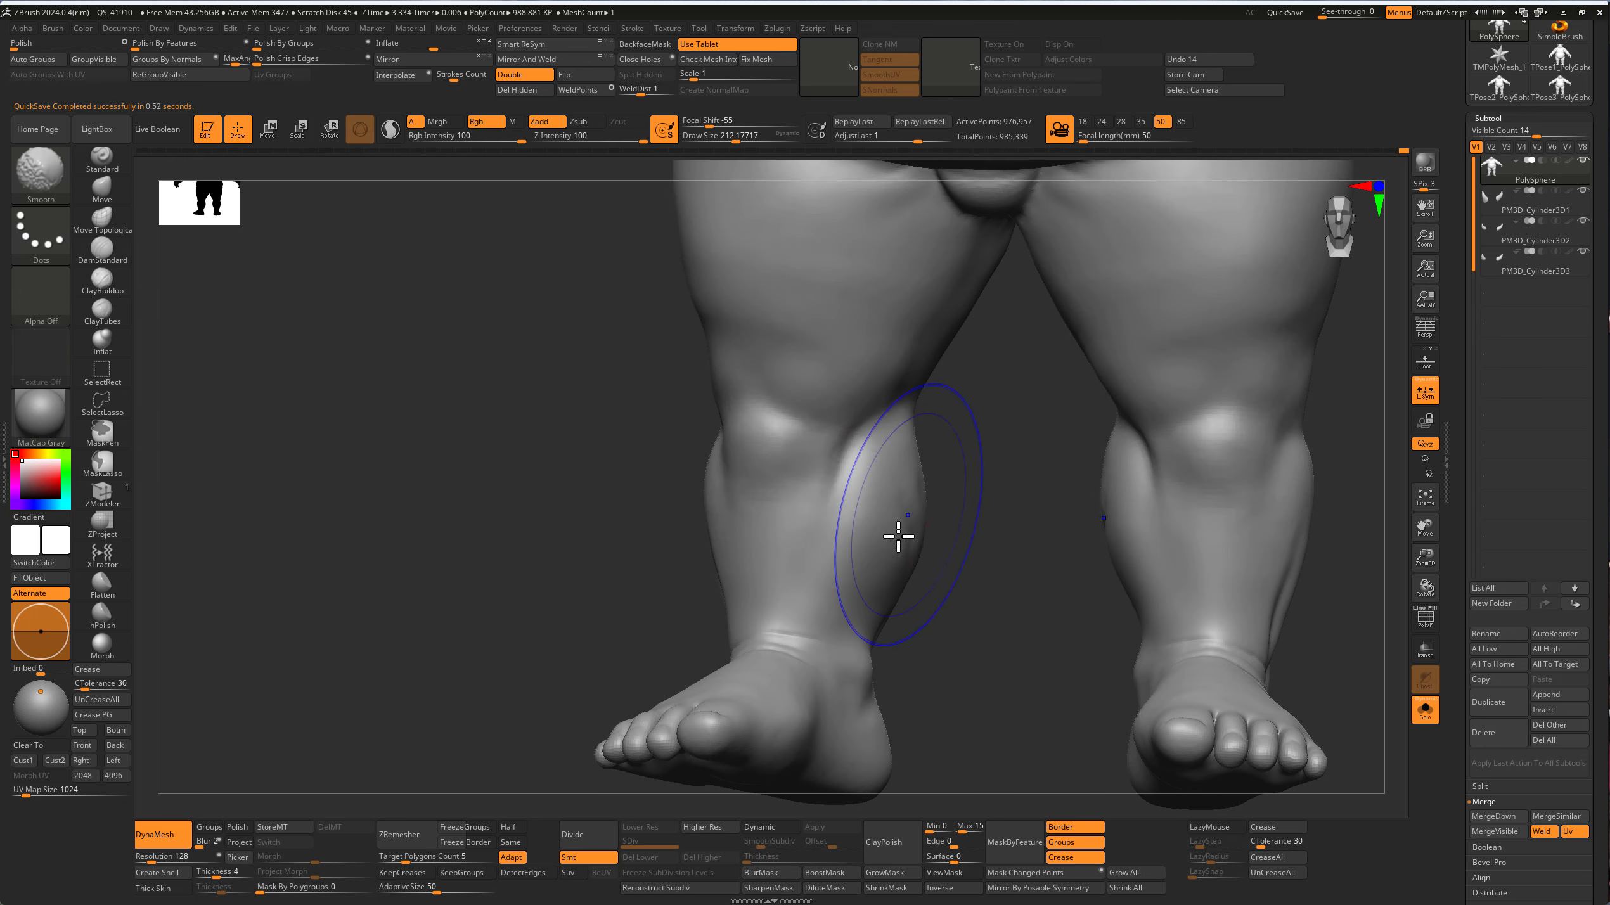
pyautogui.moveTo(988, 575); pyautogui.dragTo(912, 558)
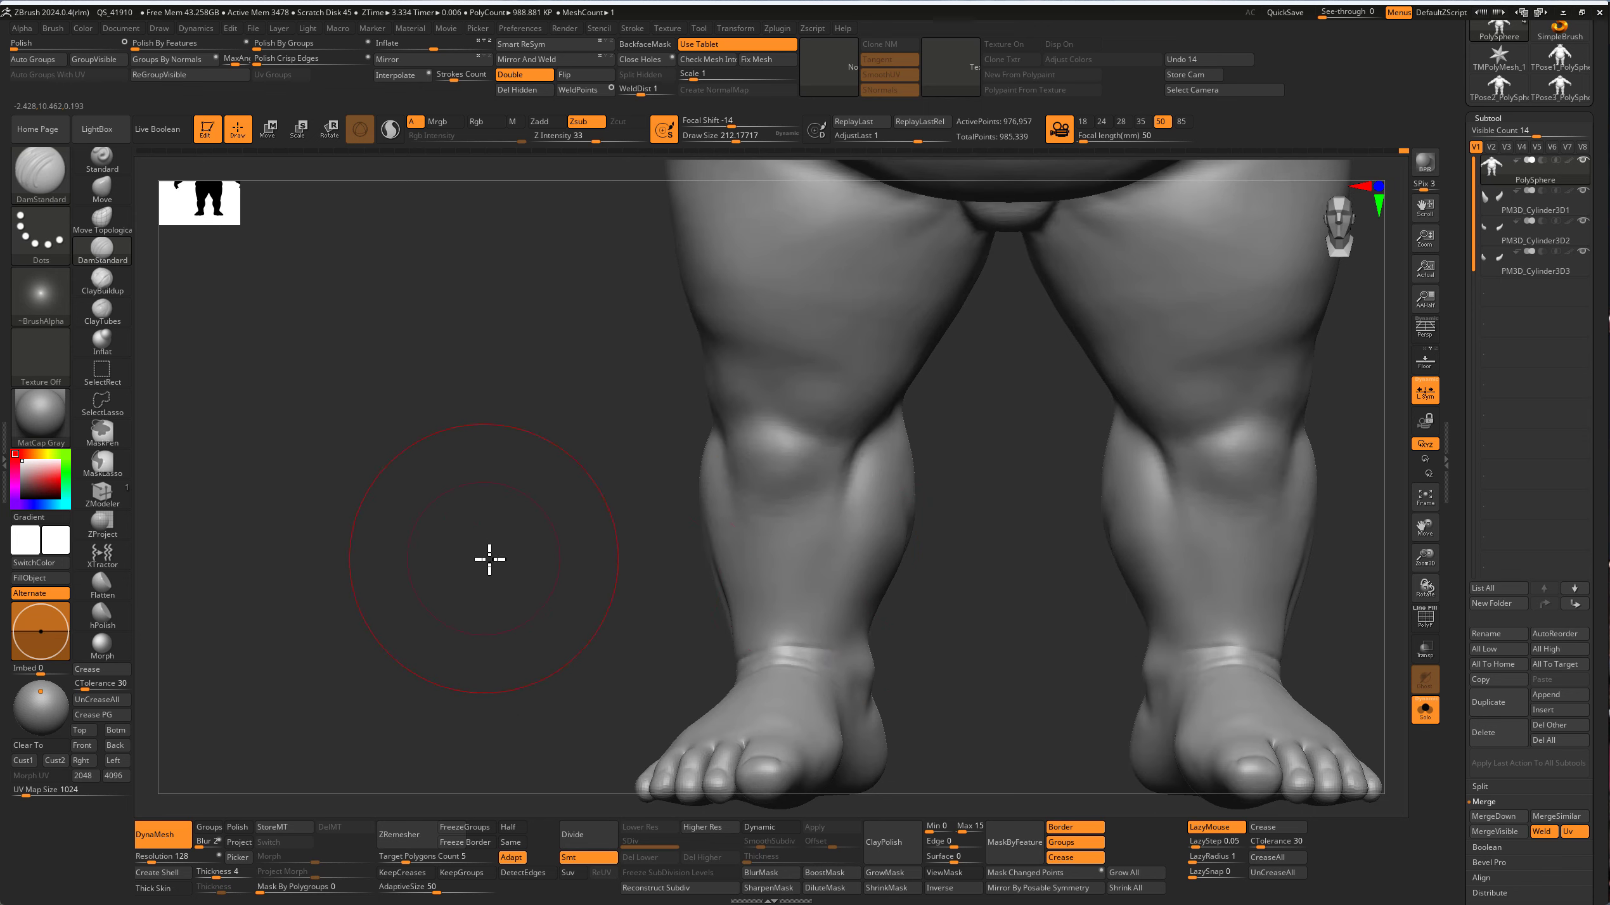
pyautogui.moveTo(485, 558); pyautogui.dragTo(526, 545)
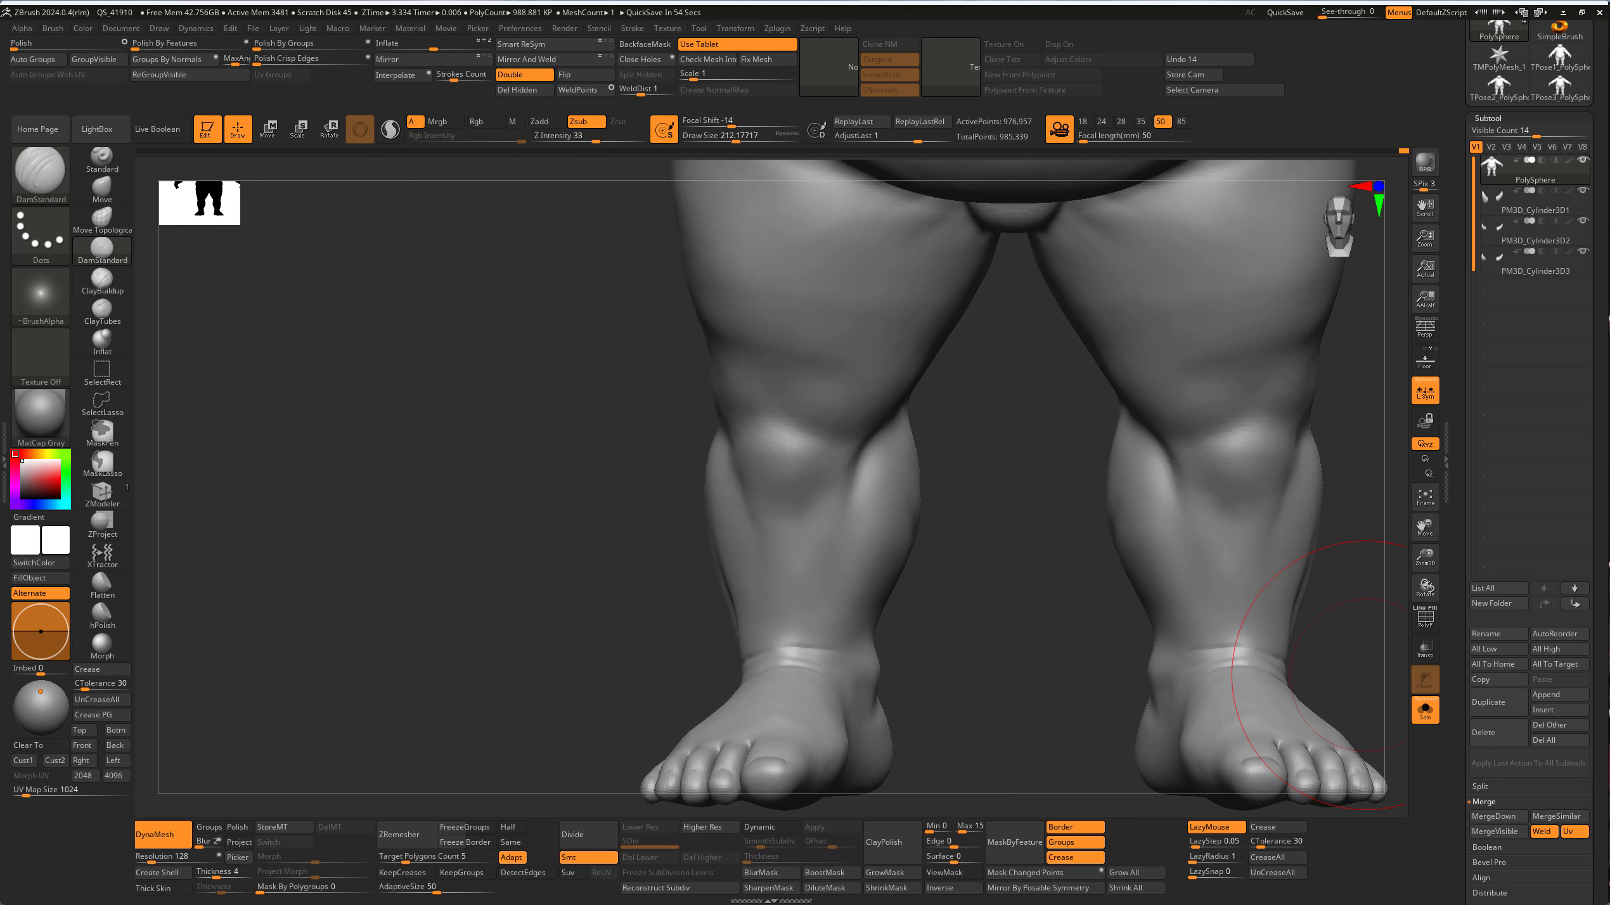
pyautogui.moveTo(332, 513)
pyautogui.mouseDown()
pyautogui.moveTo(406, 565)
pyautogui.moveTo(316, 478)
pyautogui.mouseUp()
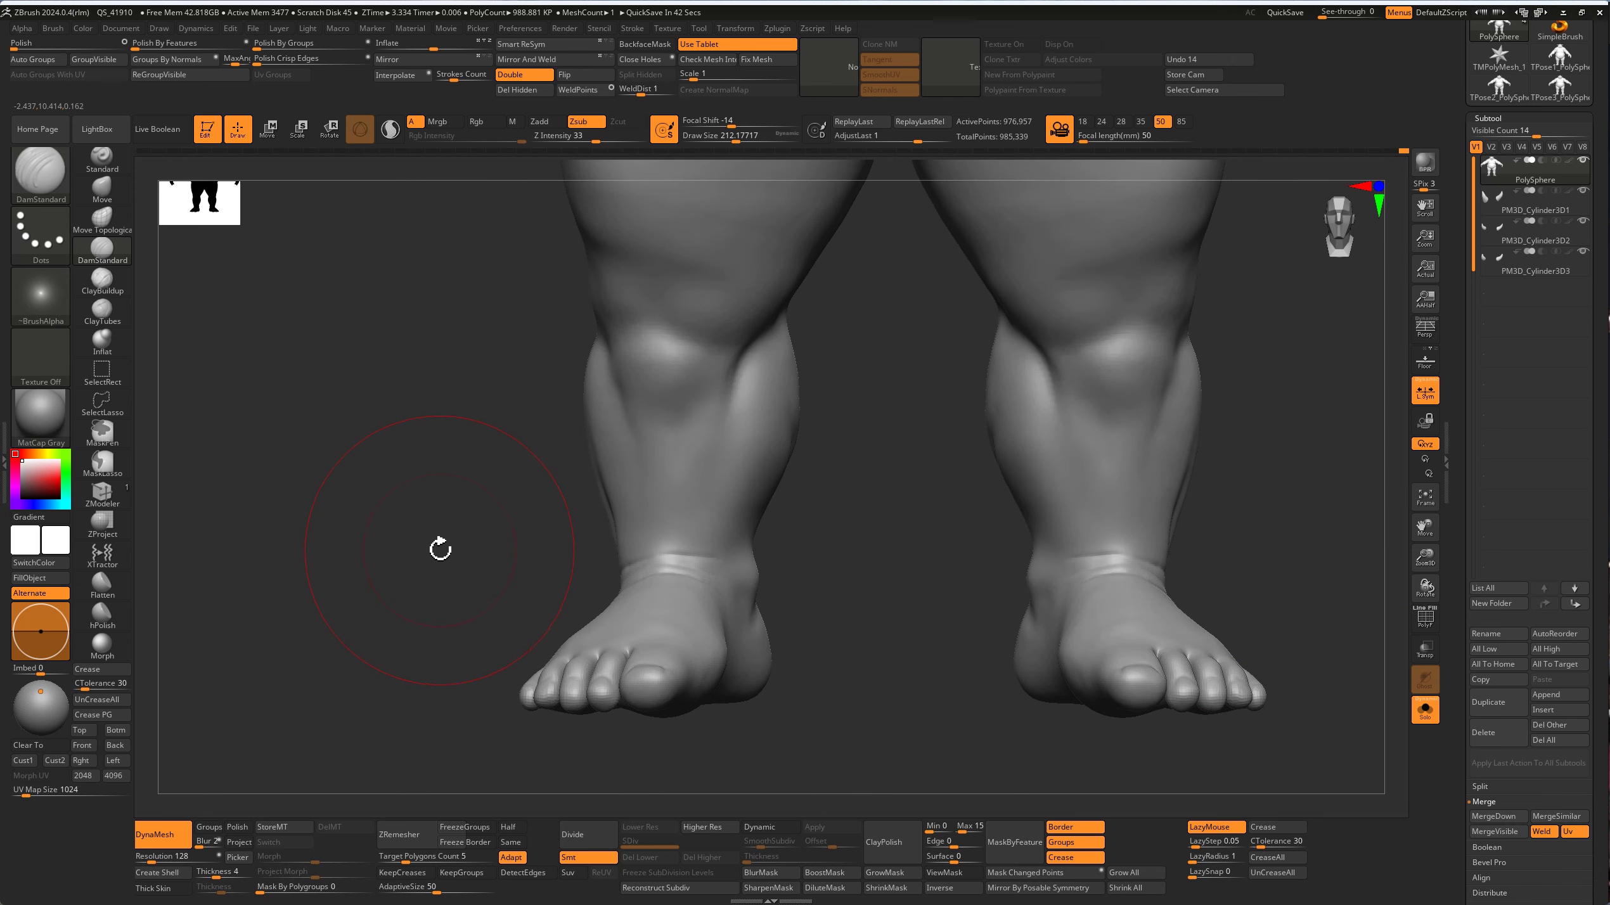
# Step: Set up a straight rear view of the legs with brush size about 100
pyautogui.moveTo(441, 549)
pyautogui.mouseDown()
pyautogui.moveTo(838, 585)
pyautogui.moveTo(863, 633)
pyautogui.mouseUp()
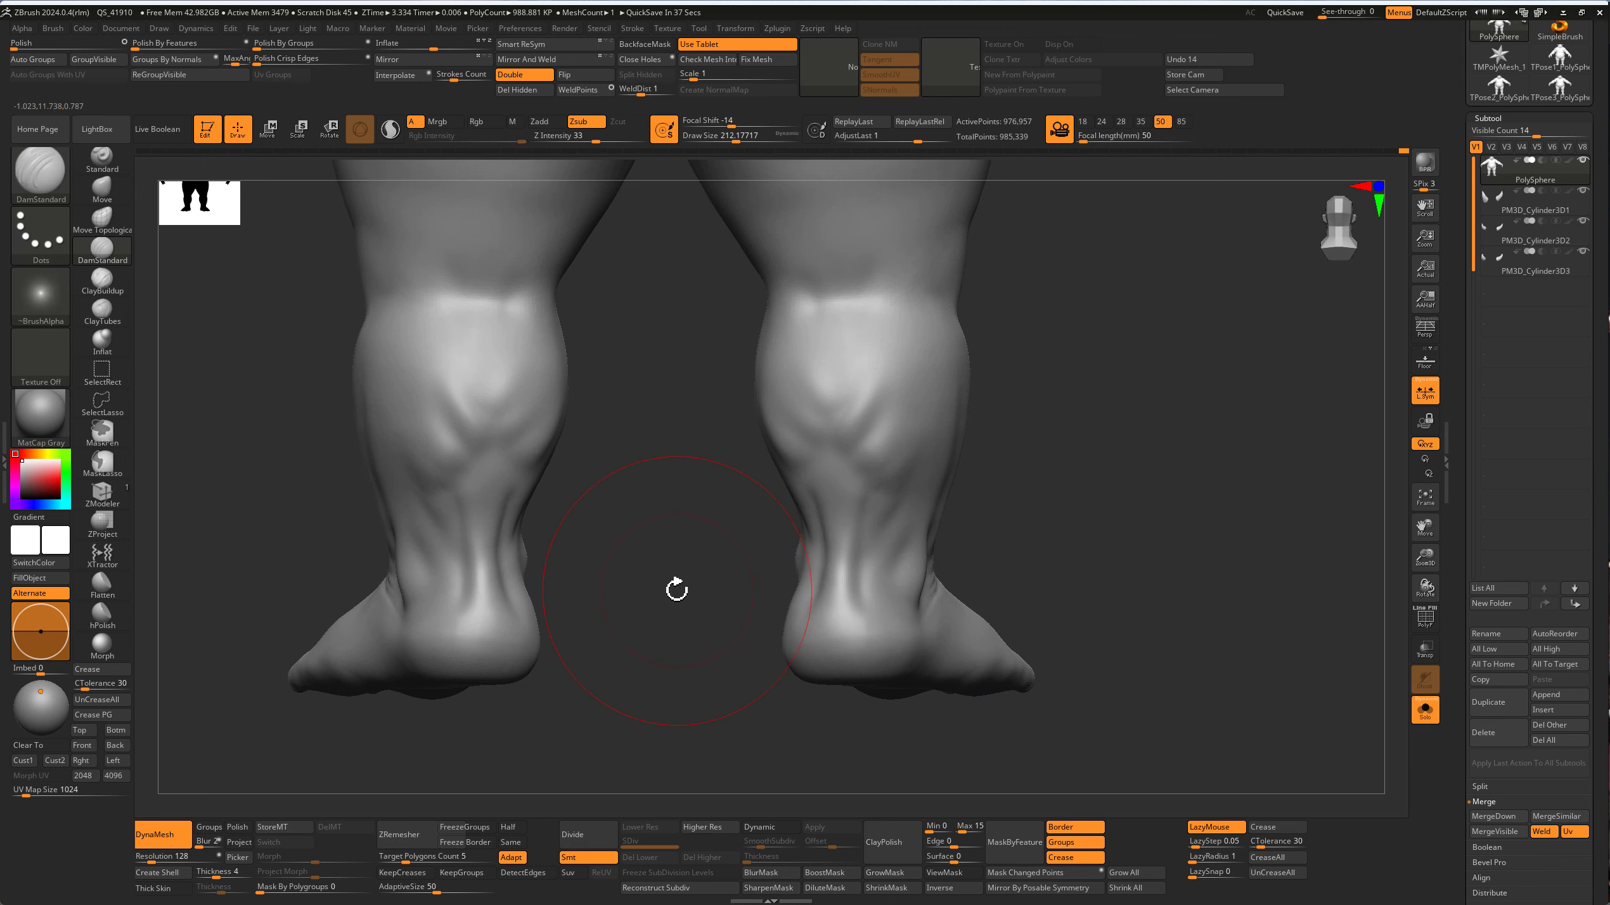
pyautogui.moveTo(677, 590)
pyautogui.mouseDown()
pyautogui.moveTo(741, 461)
pyautogui.moveTo(755, 546)
pyautogui.moveTo(776, 471)
pyautogui.mouseUp()
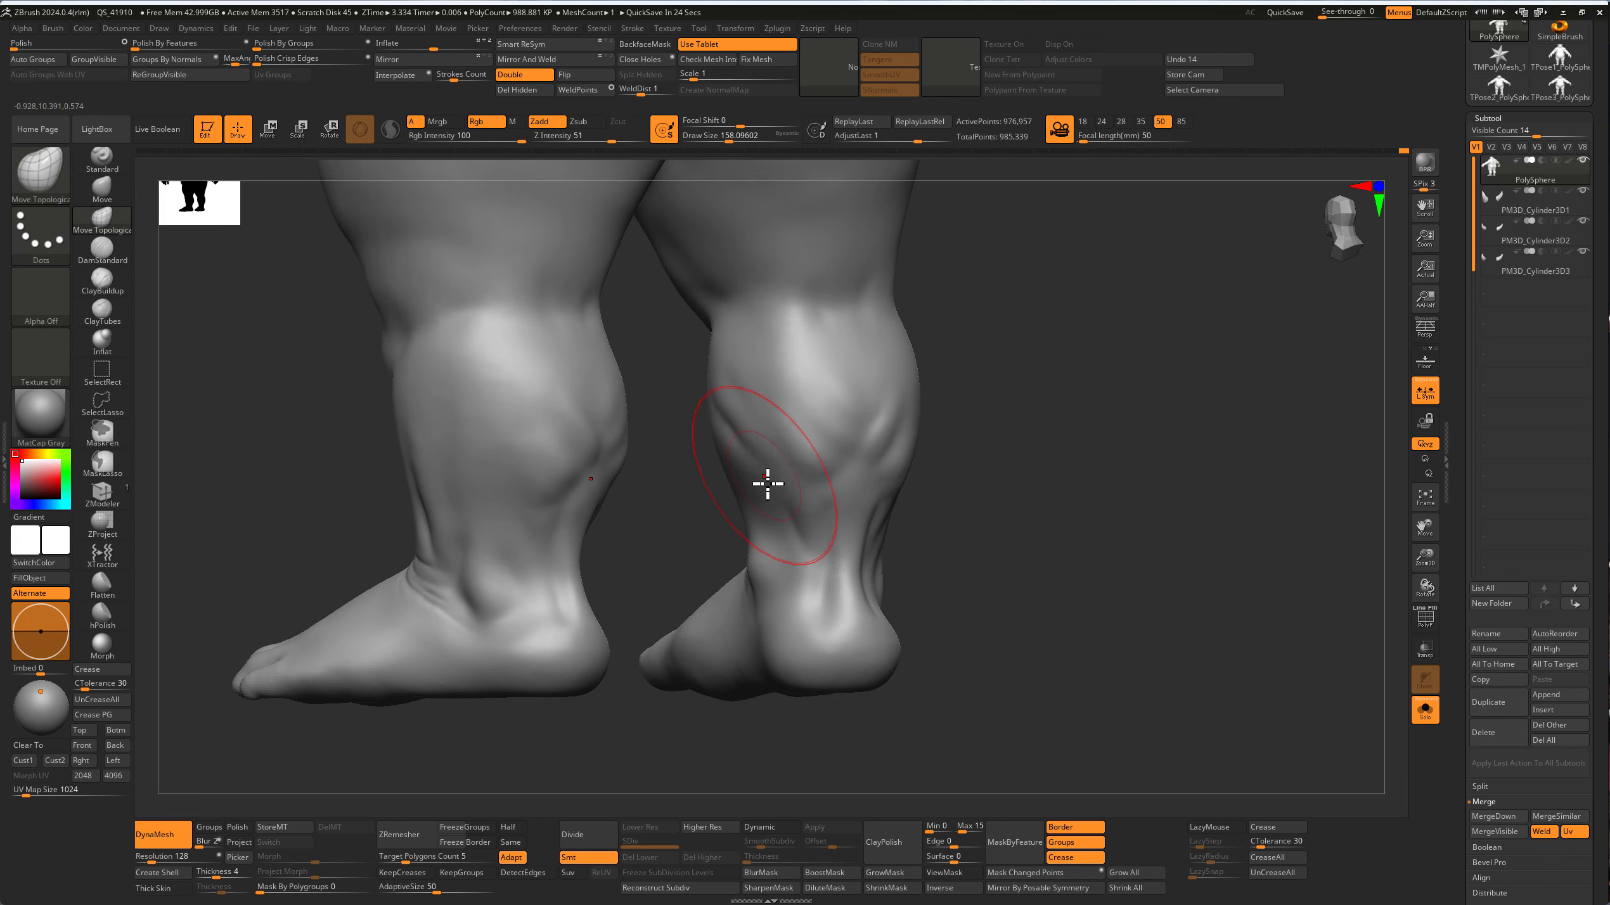
pyautogui.moveTo(1006, 495); pyautogui.dragTo(888, 471)
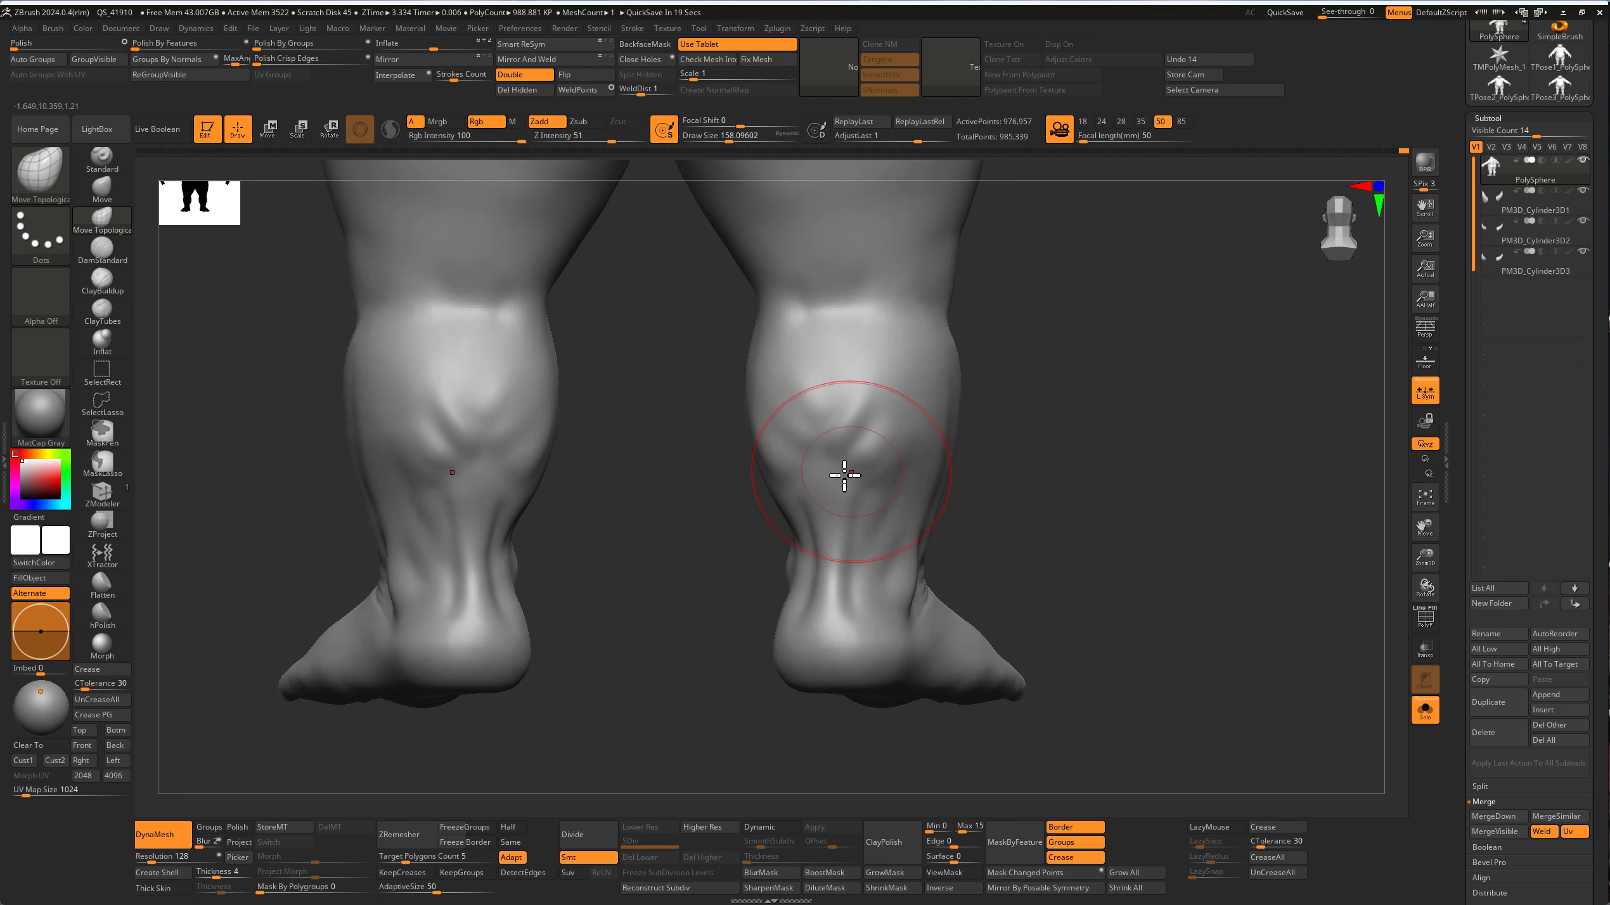
pyautogui.moveTo(718, 511)
pyautogui.mouseDown()
pyautogui.moveTo(758, 482)
pyautogui.moveTo(1008, 546)
pyautogui.moveTo(388, 485)
pyautogui.mouseUp()
pyautogui.press('s')
pyautogui.moveTo(533, 472); pyautogui.dragTo(503, 471)
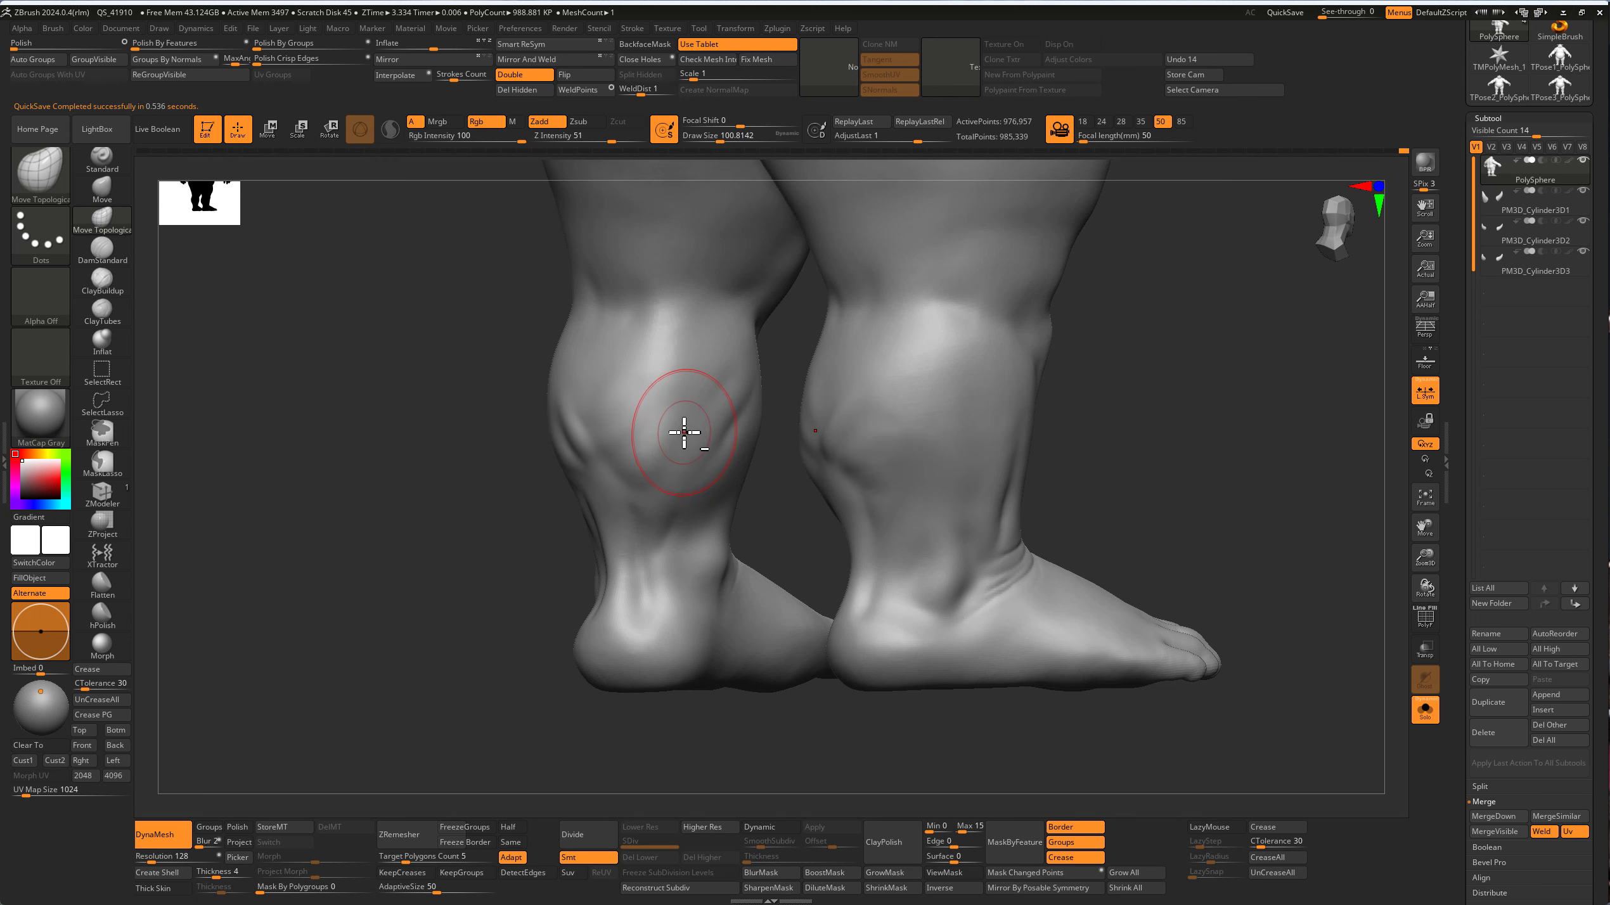
pyautogui.keyDown('shift'); pyautogui.moveTo(373, 437); pyautogui.dragTo(359, 403); pyautogui.keyUp('shift')
# Step: Carve vertical DamStandard grooves down the centre and upper backs of the calves
pyautogui.press('b')
pyautogui.press('d')
pyautogui.press('s')
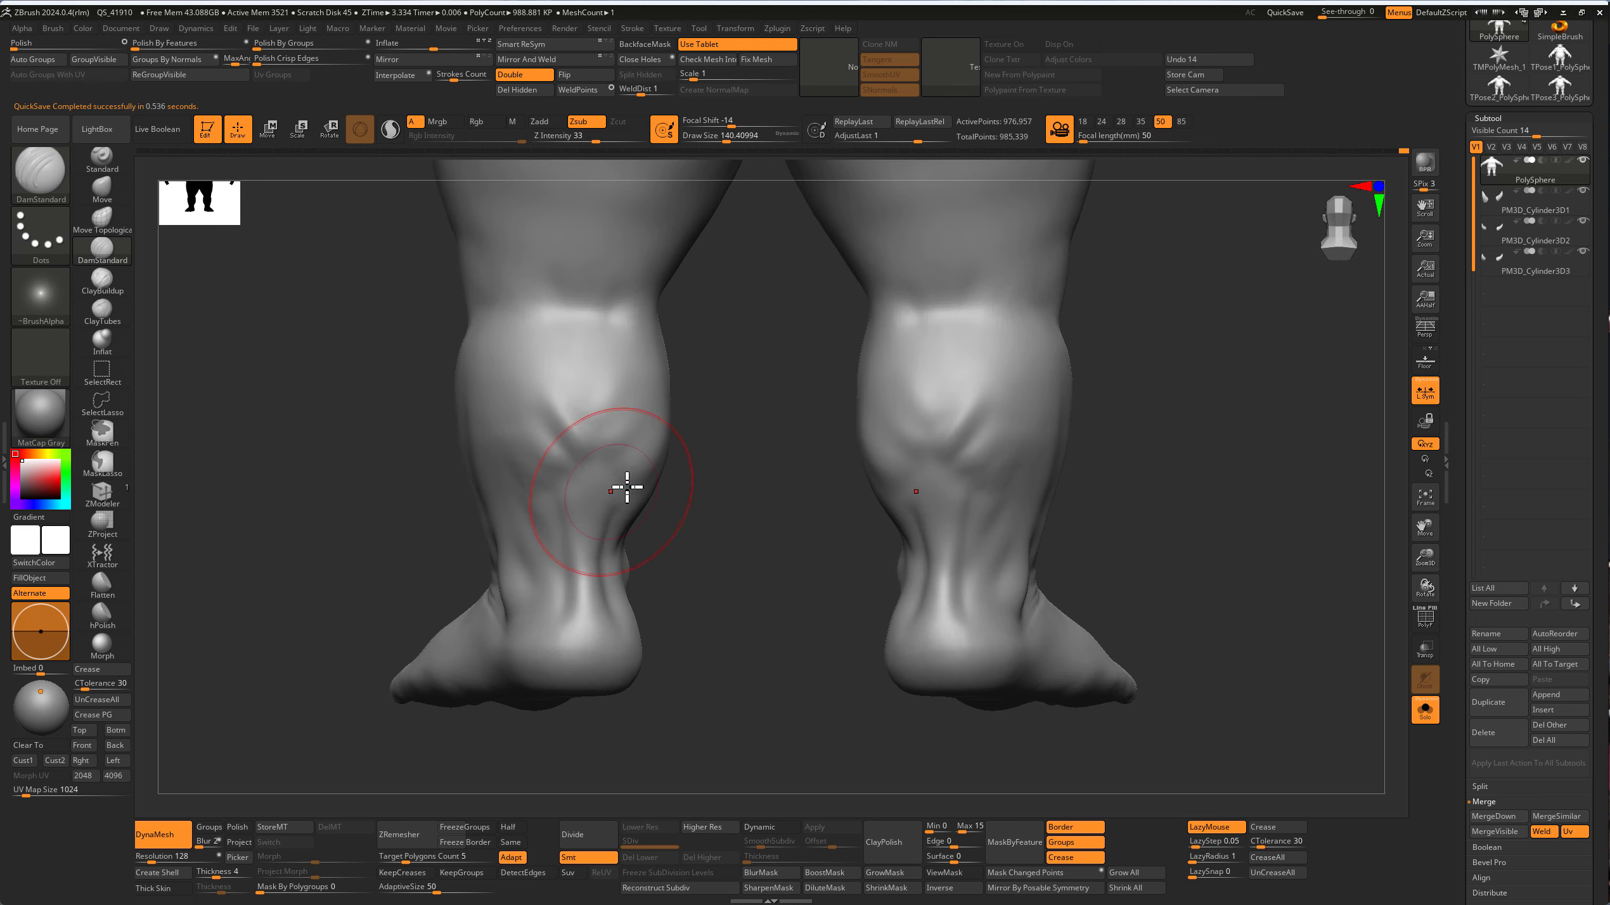
pyautogui.moveTo(928, 377); pyautogui.dragTo(928, 456)
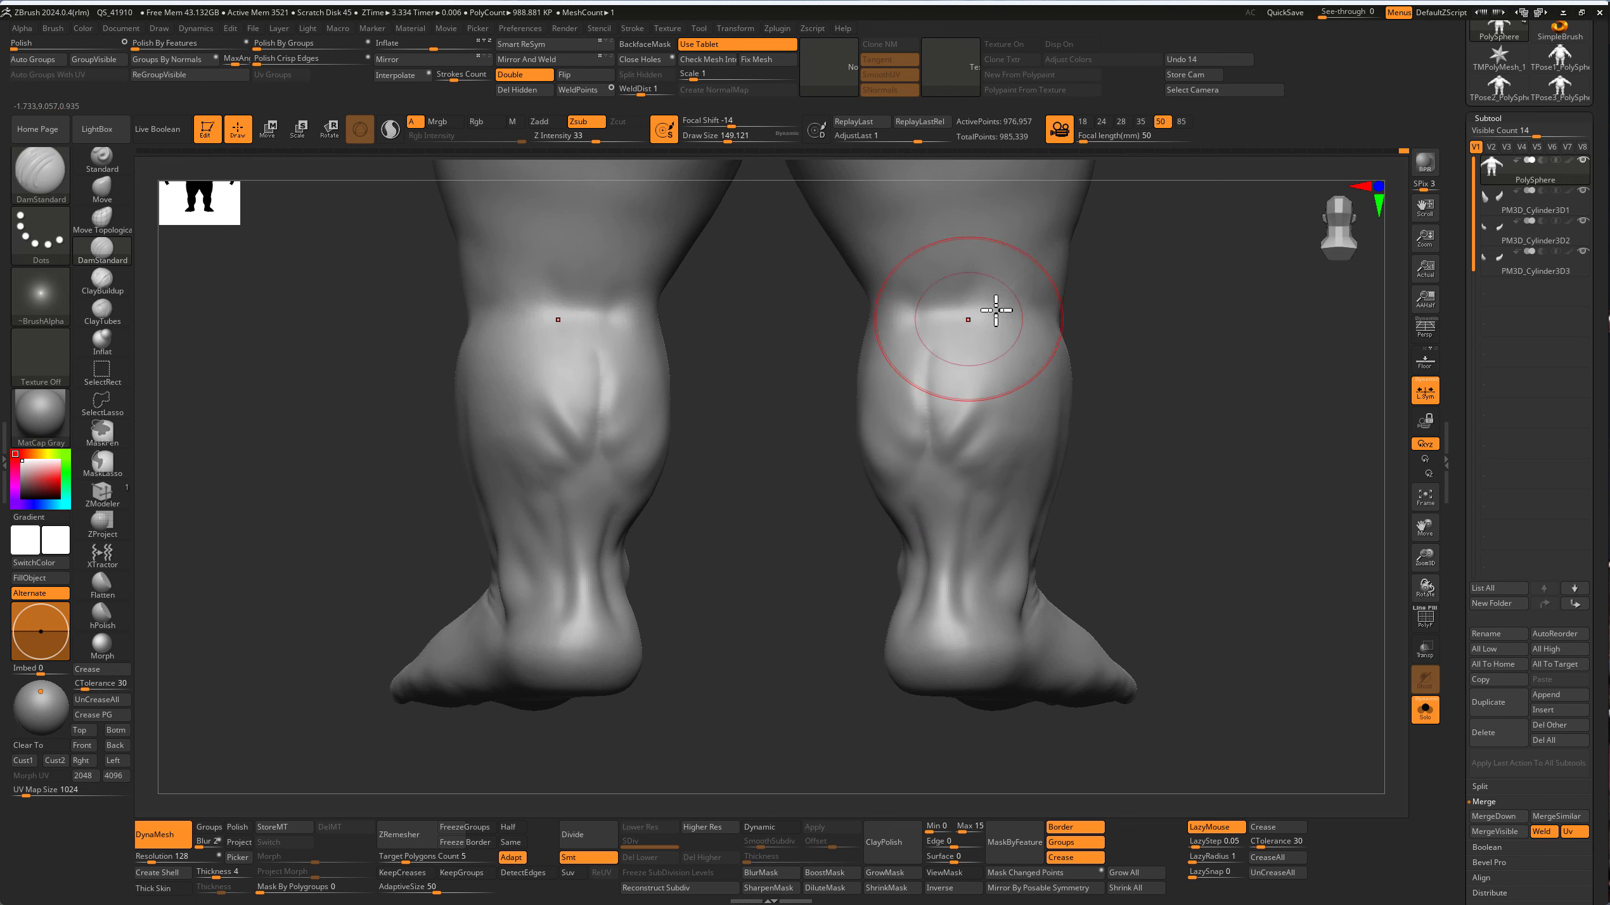
pyautogui.moveTo(1031, 323); pyautogui.dragTo(1042, 371)
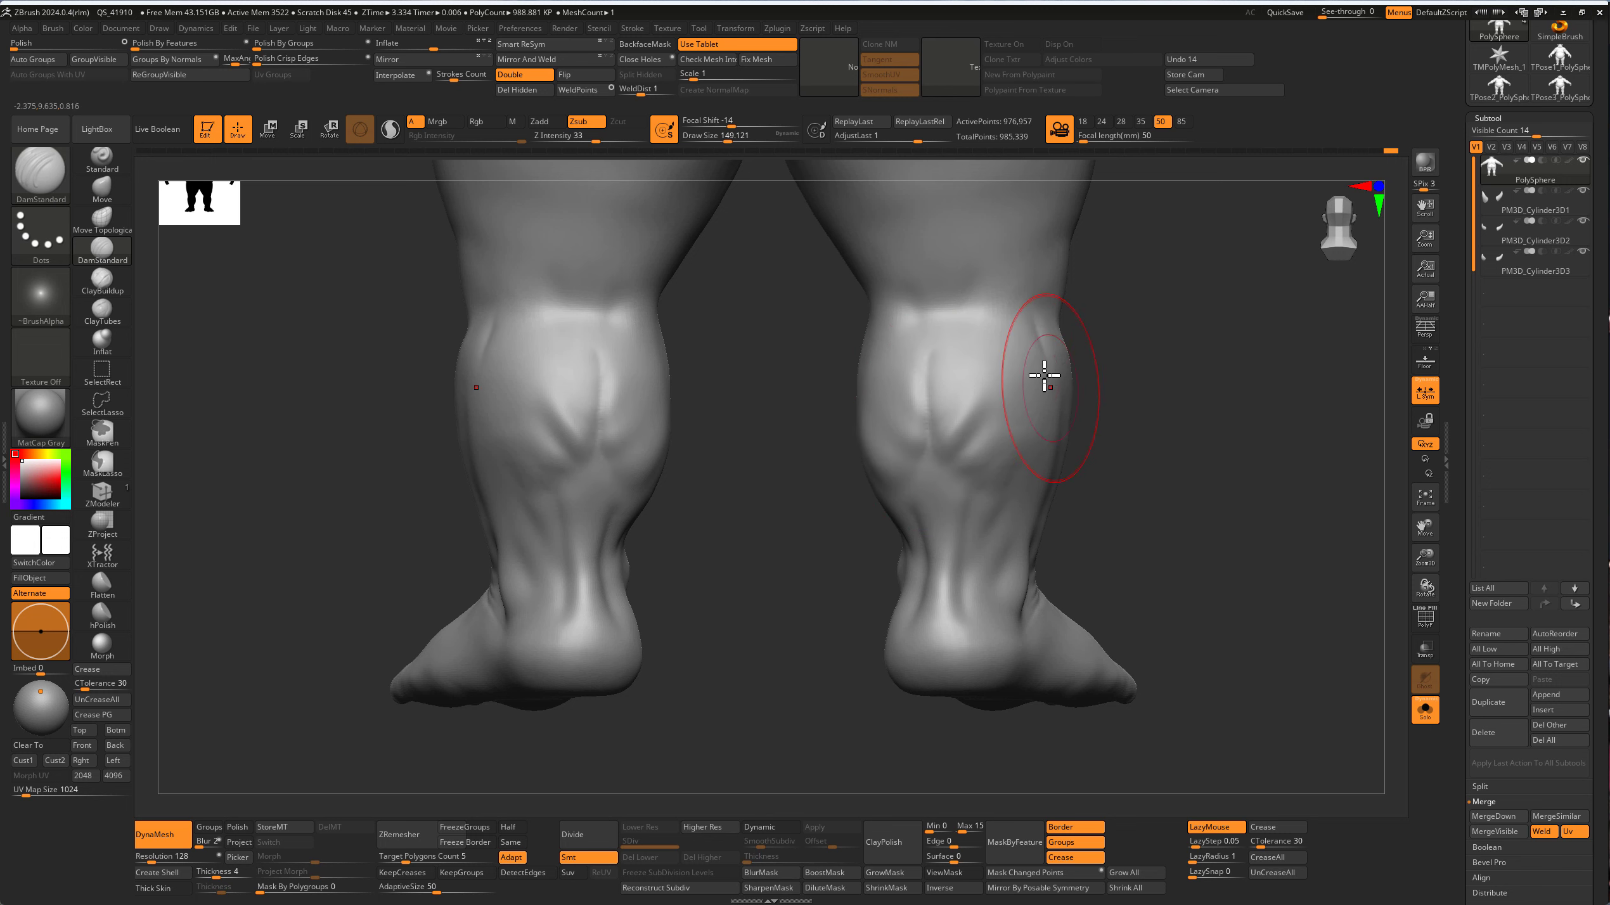
# Step: Select Move Topological, frame the hips and legs, and set the brush to size 112
pyautogui.click(116, 163)
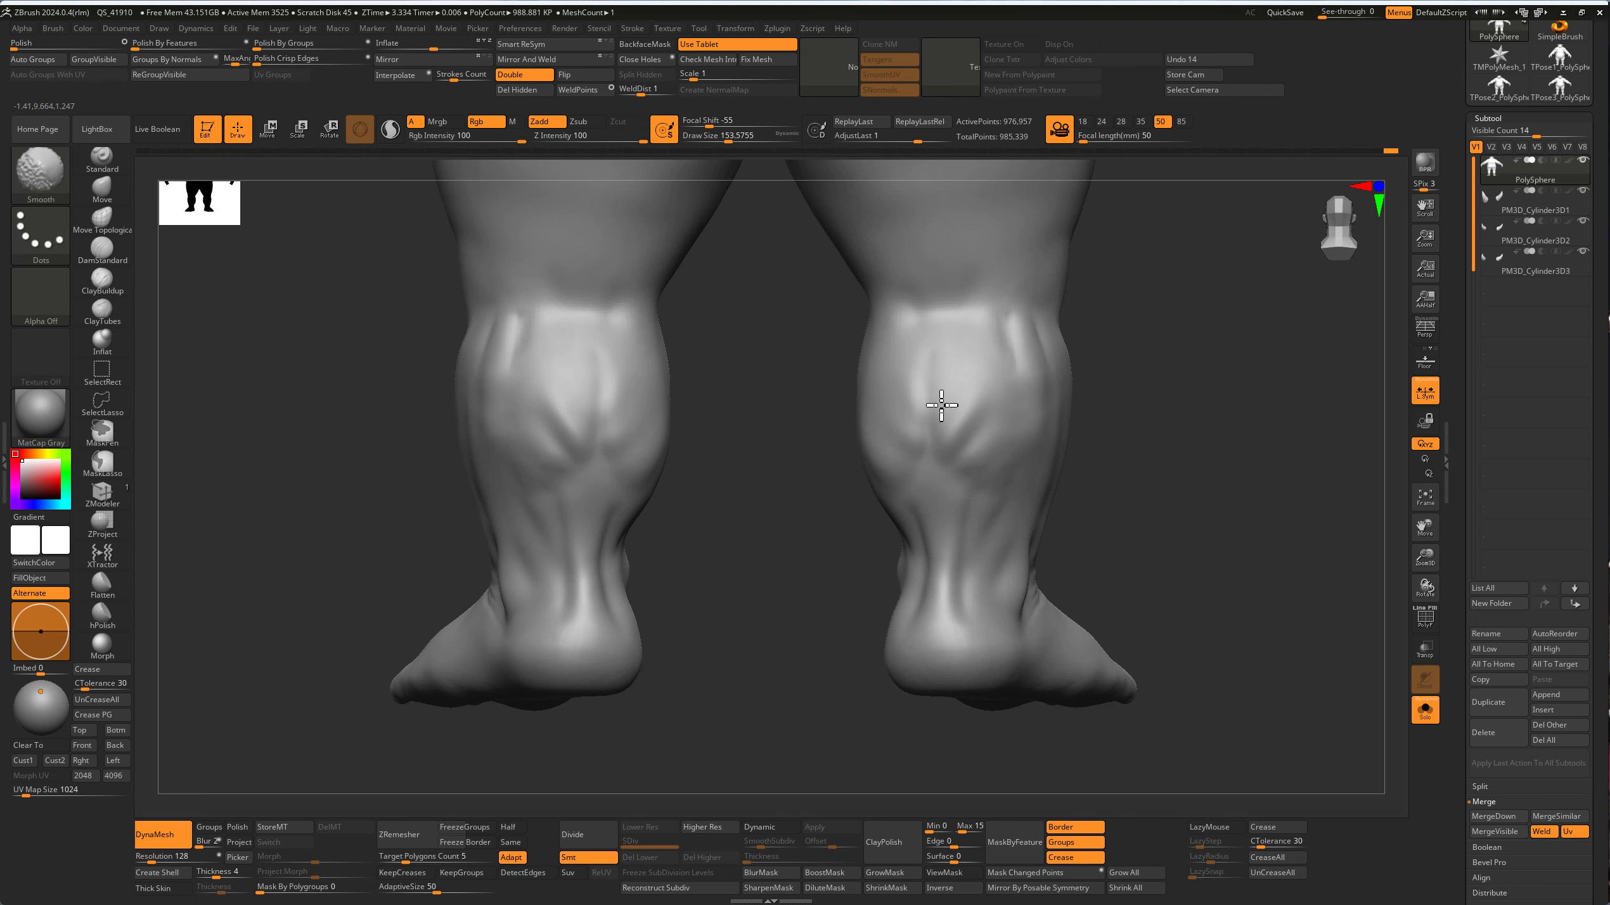
pyautogui.click(101, 222)
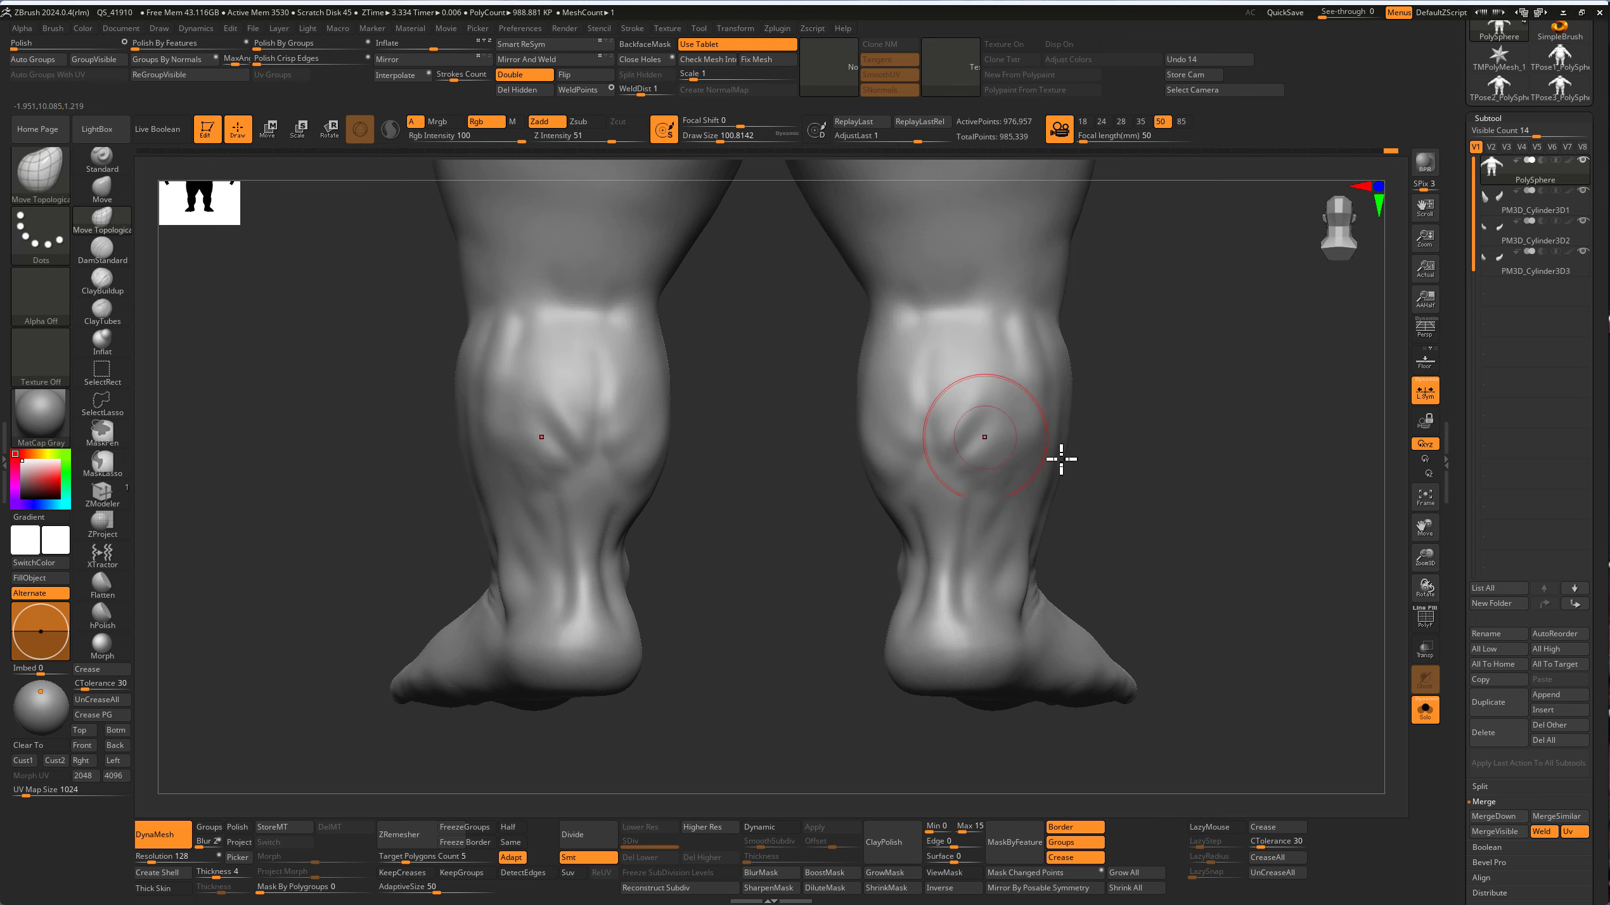
pyautogui.moveTo(1061, 459); pyautogui.dragTo(970, 462)
pyautogui.moveTo(829, 452)
pyautogui.mouseDown()
pyautogui.moveTo(683, 460)
pyautogui.moveTo(902, 467)
pyautogui.mouseUp()
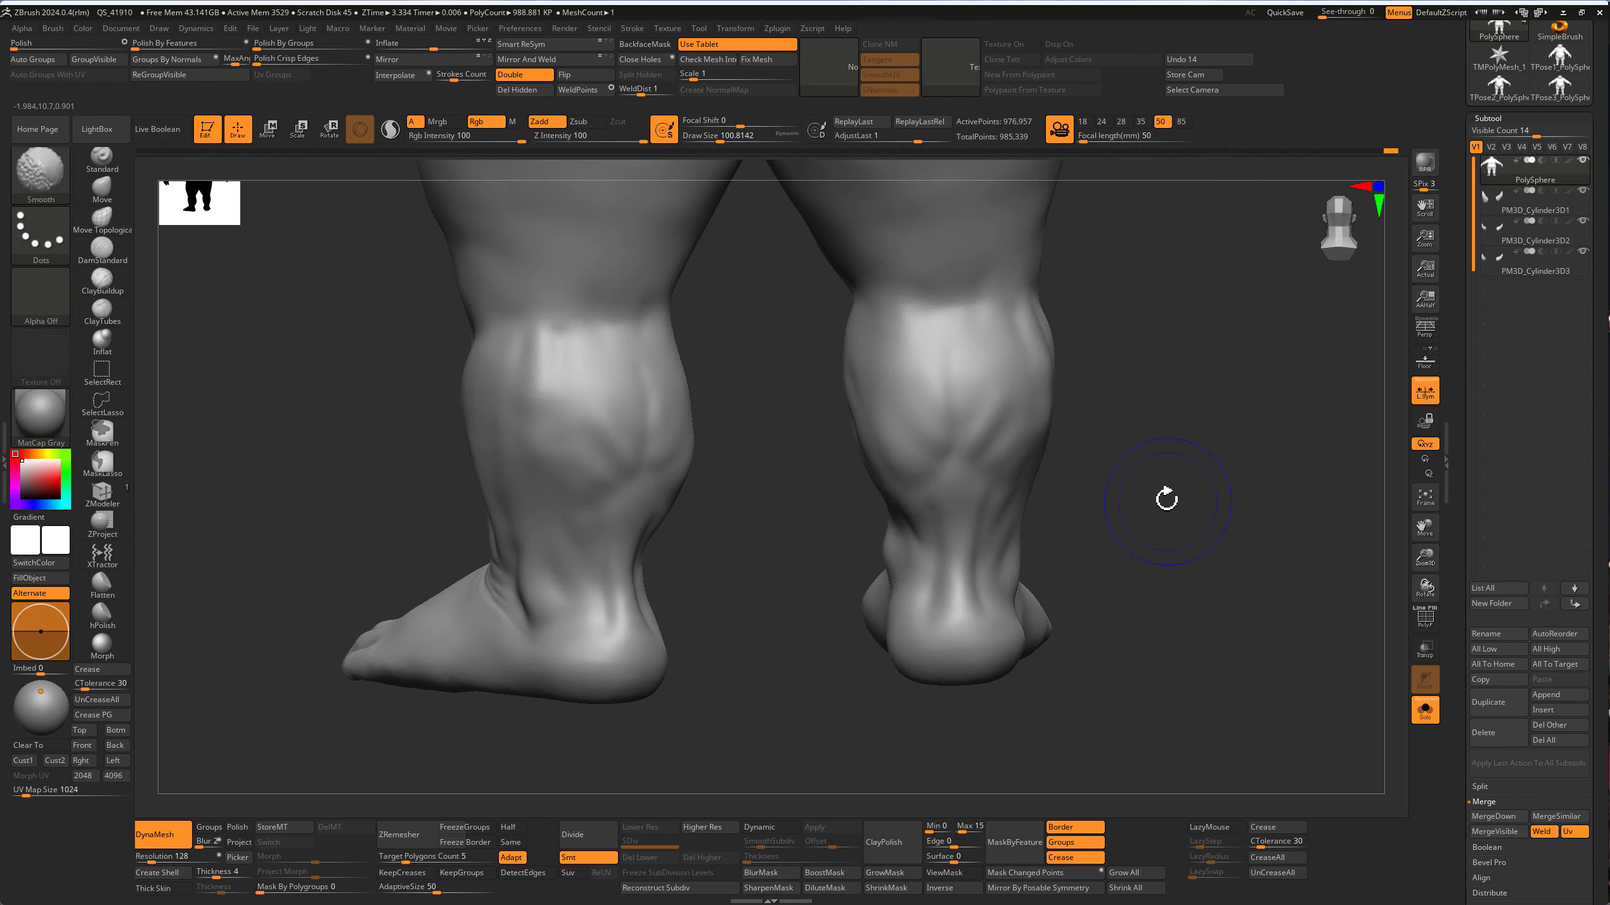
pyautogui.press('f')
pyautogui.keyDown('alt'); pyautogui.moveTo(1100, 558); pyautogui.dragTo(870, 503); pyautogui.keyUp('alt')
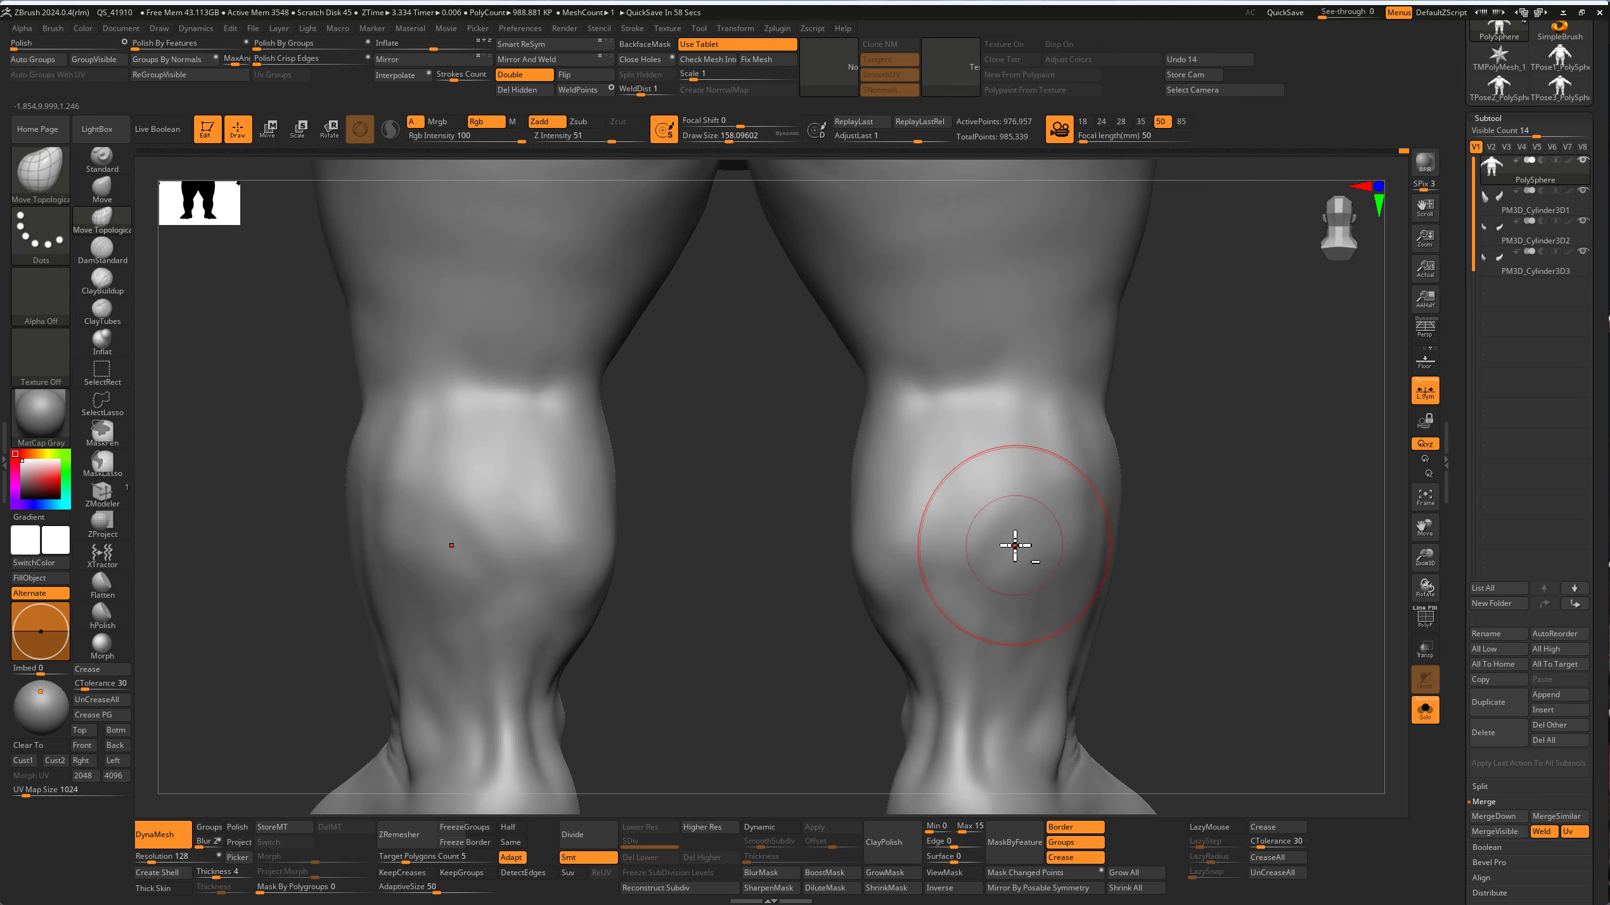
pyautogui.press('s')
pyautogui.moveTo(1015, 539); pyautogui.dragTo(996, 555)
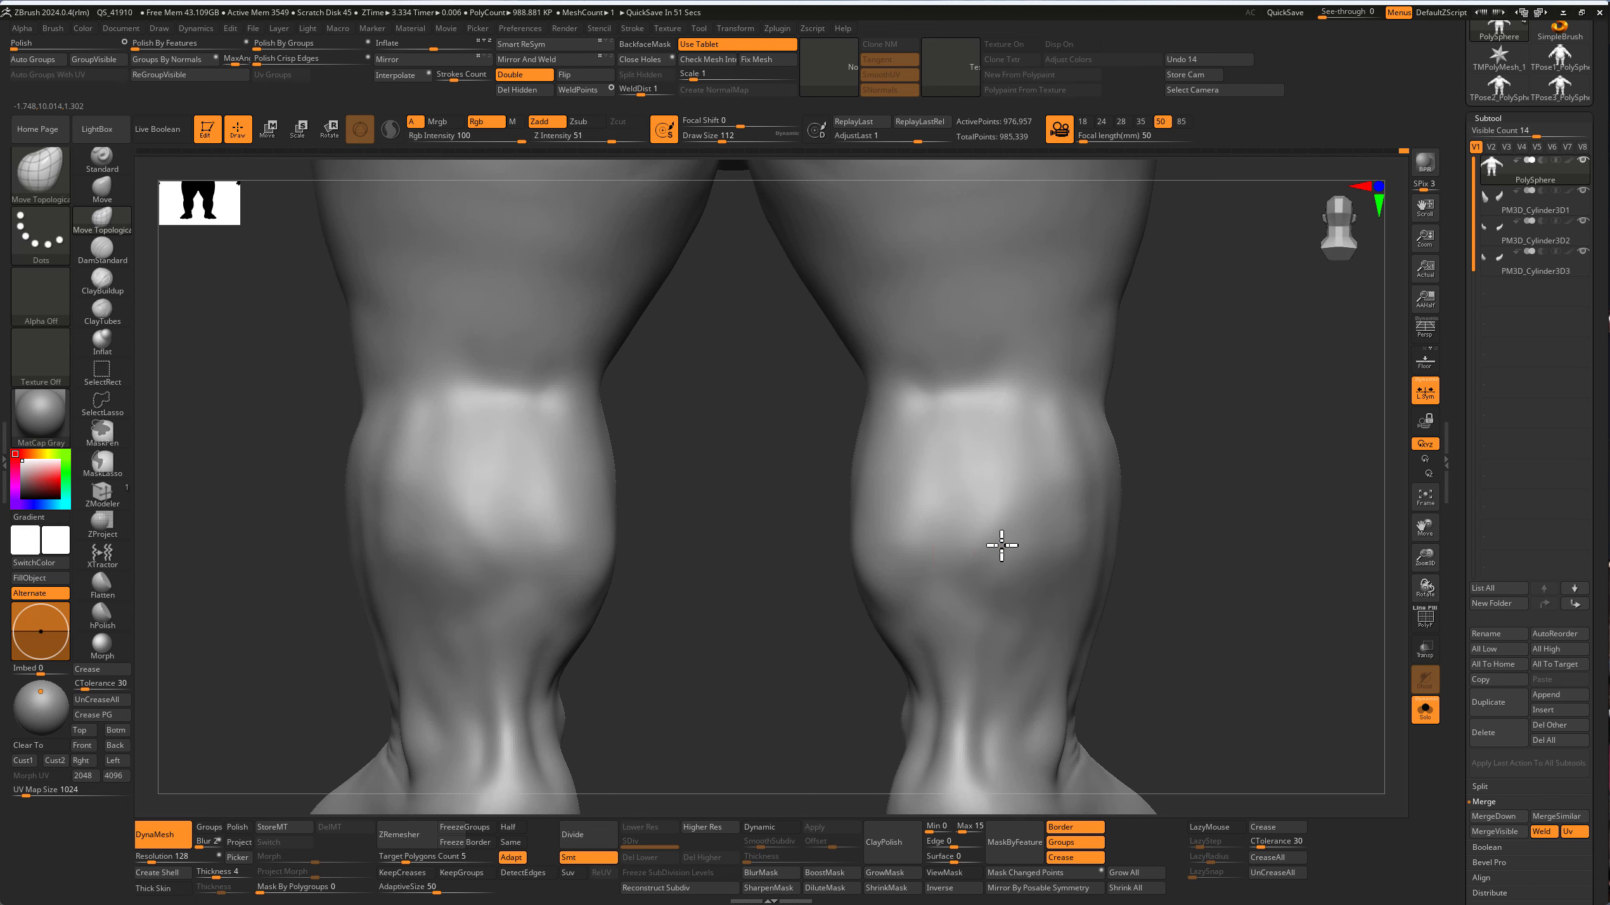
# Step: Select DamStandard and turn the model to a front view of both legs
pyautogui.press('f')
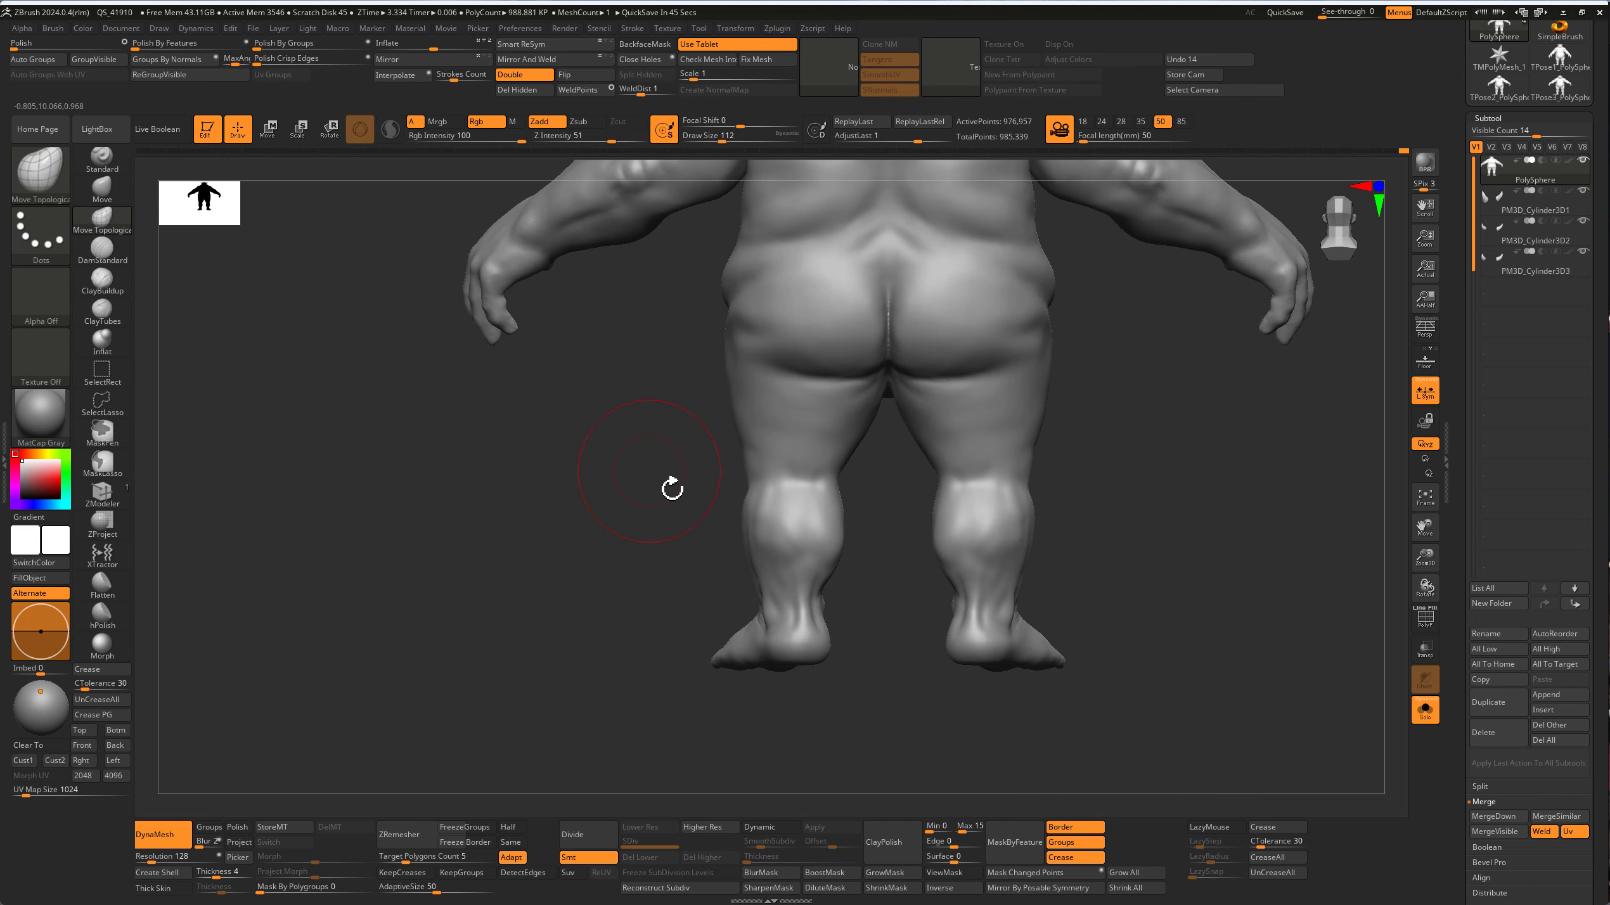
pyautogui.moveTo(672, 485)
pyautogui.mouseDown()
pyautogui.moveTo(592, 524)
pyautogui.moveTo(619, 522)
pyautogui.mouseUp()
pyautogui.scroll(5, 697, 507)
pyautogui.press('b')
pyautogui.press('d')
pyautogui.press('s')
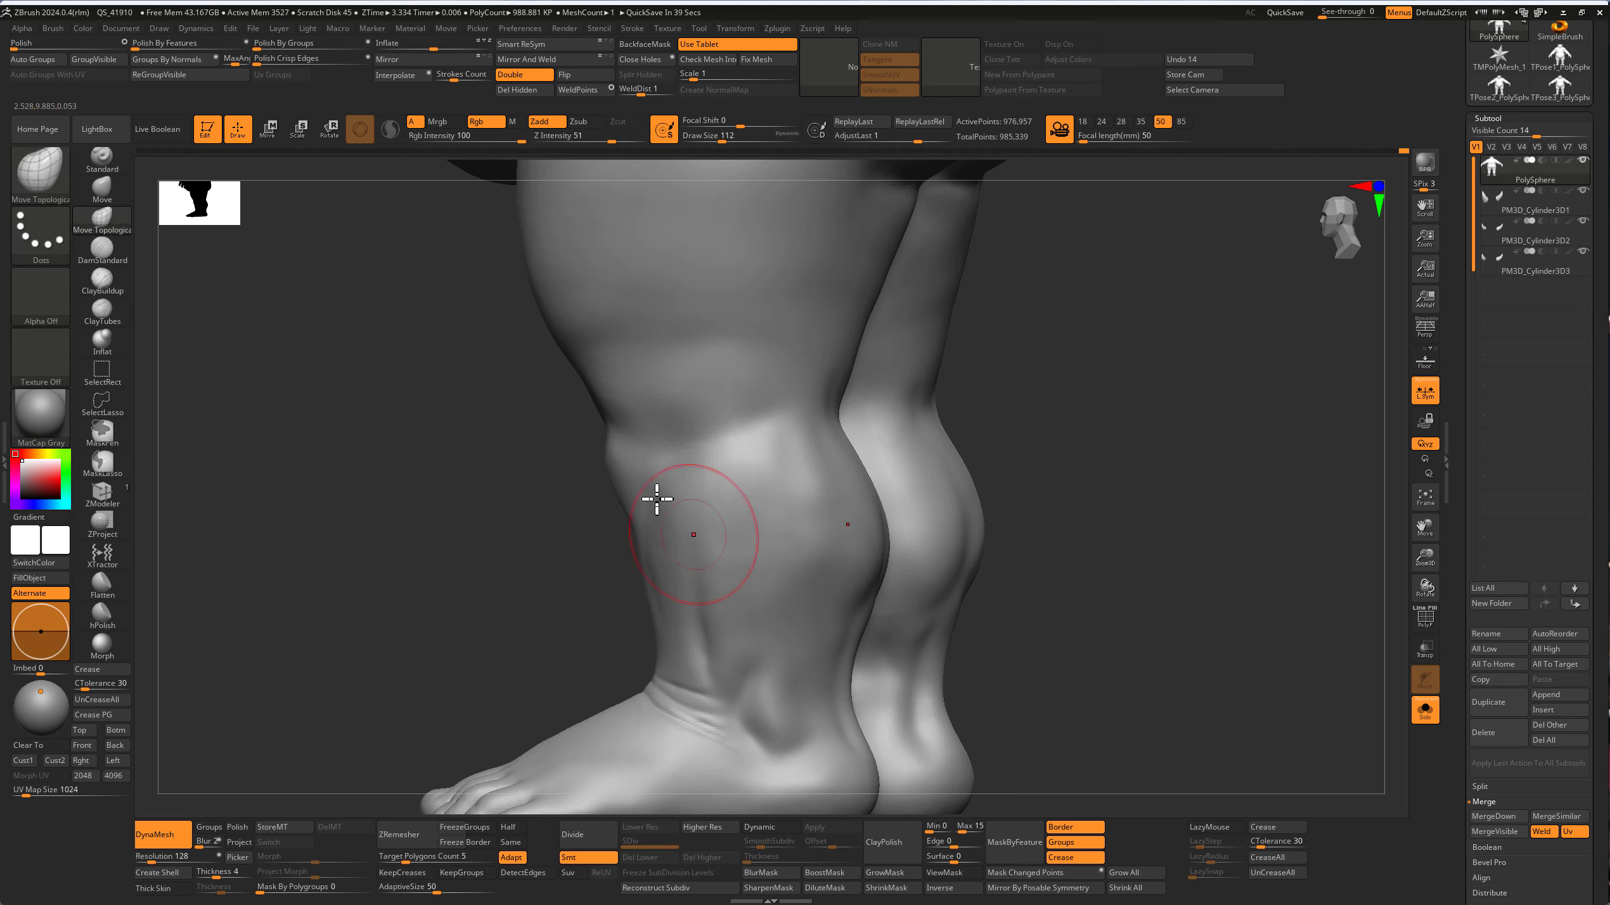
pyautogui.keyDown('shift'); pyautogui.moveTo(396, 480); pyautogui.dragTo(539, 485); pyautogui.keyUp('shift')
pyautogui.scroll(3, 661, 453)
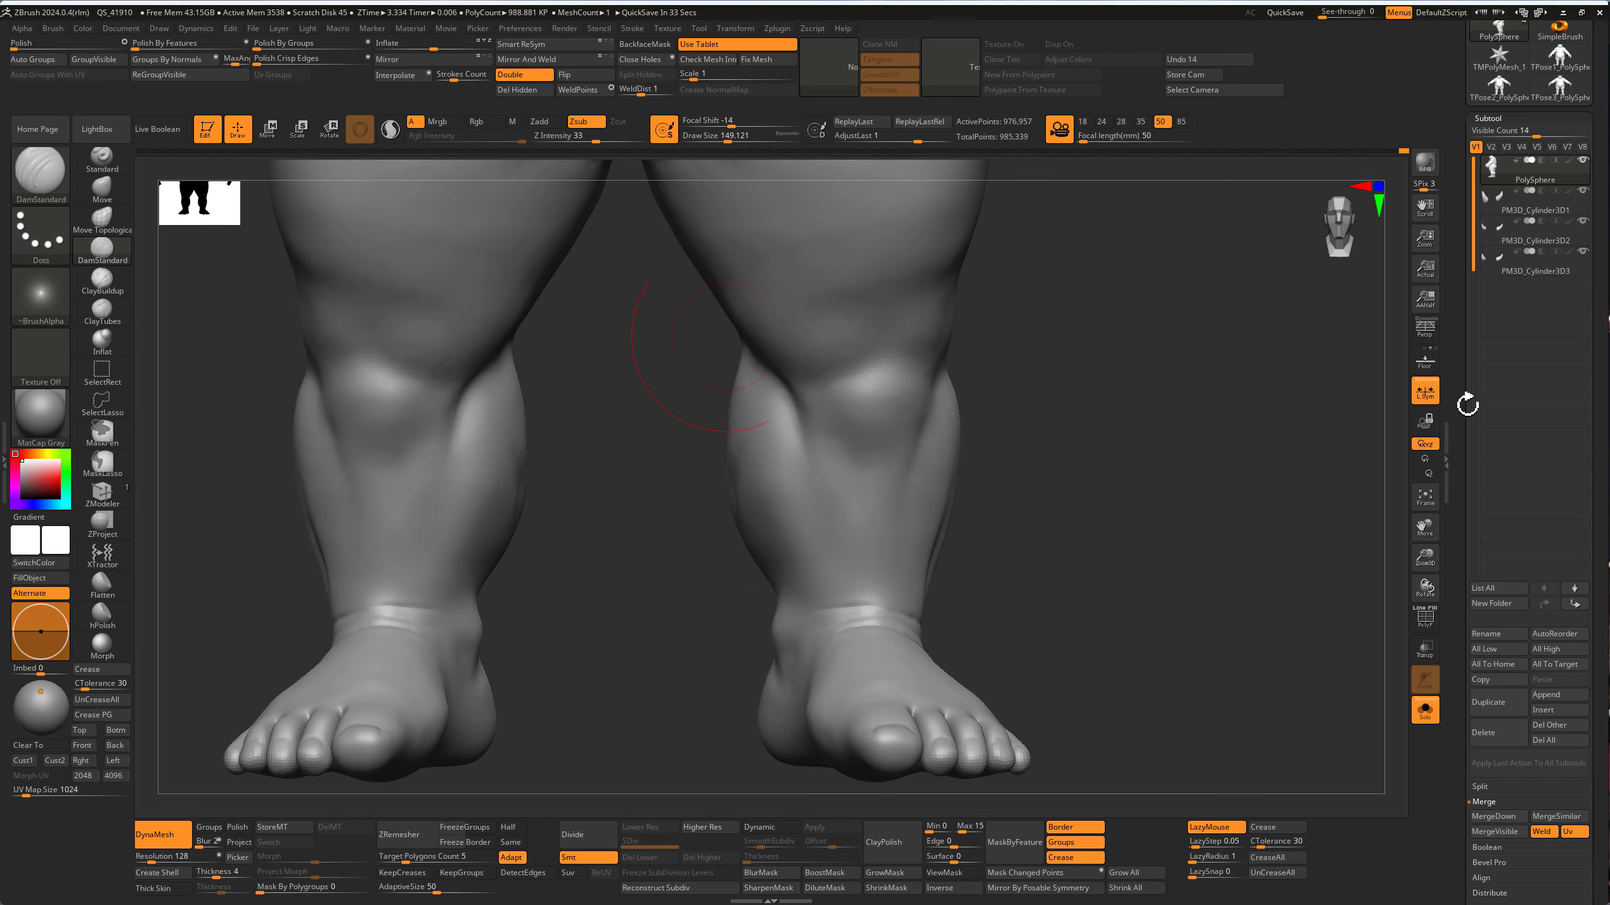
pyautogui.moveTo(1391, 358)
pyautogui.mouseDown()
pyautogui.moveTo(1118, 550)
pyautogui.moveTo(150, 247)
pyautogui.mouseUp()
# Step: With Move Topological at size 202, pull the right calf's outer contour outward, then reduce to 167
pyautogui.press('s')
pyautogui.click(754, 495)
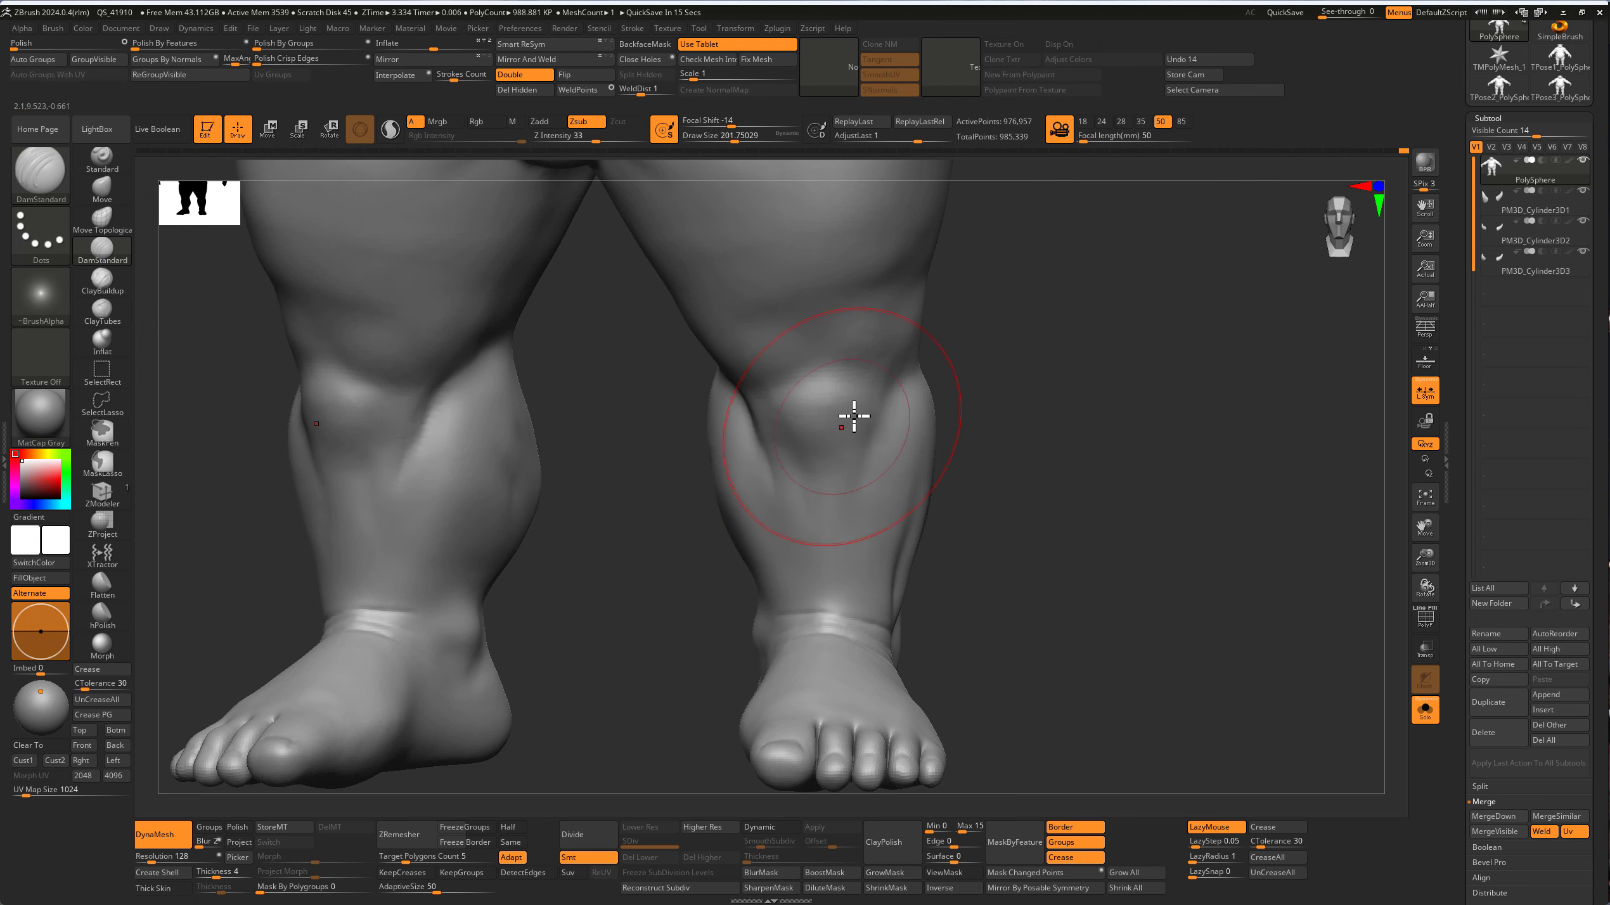
pyautogui.press('m')
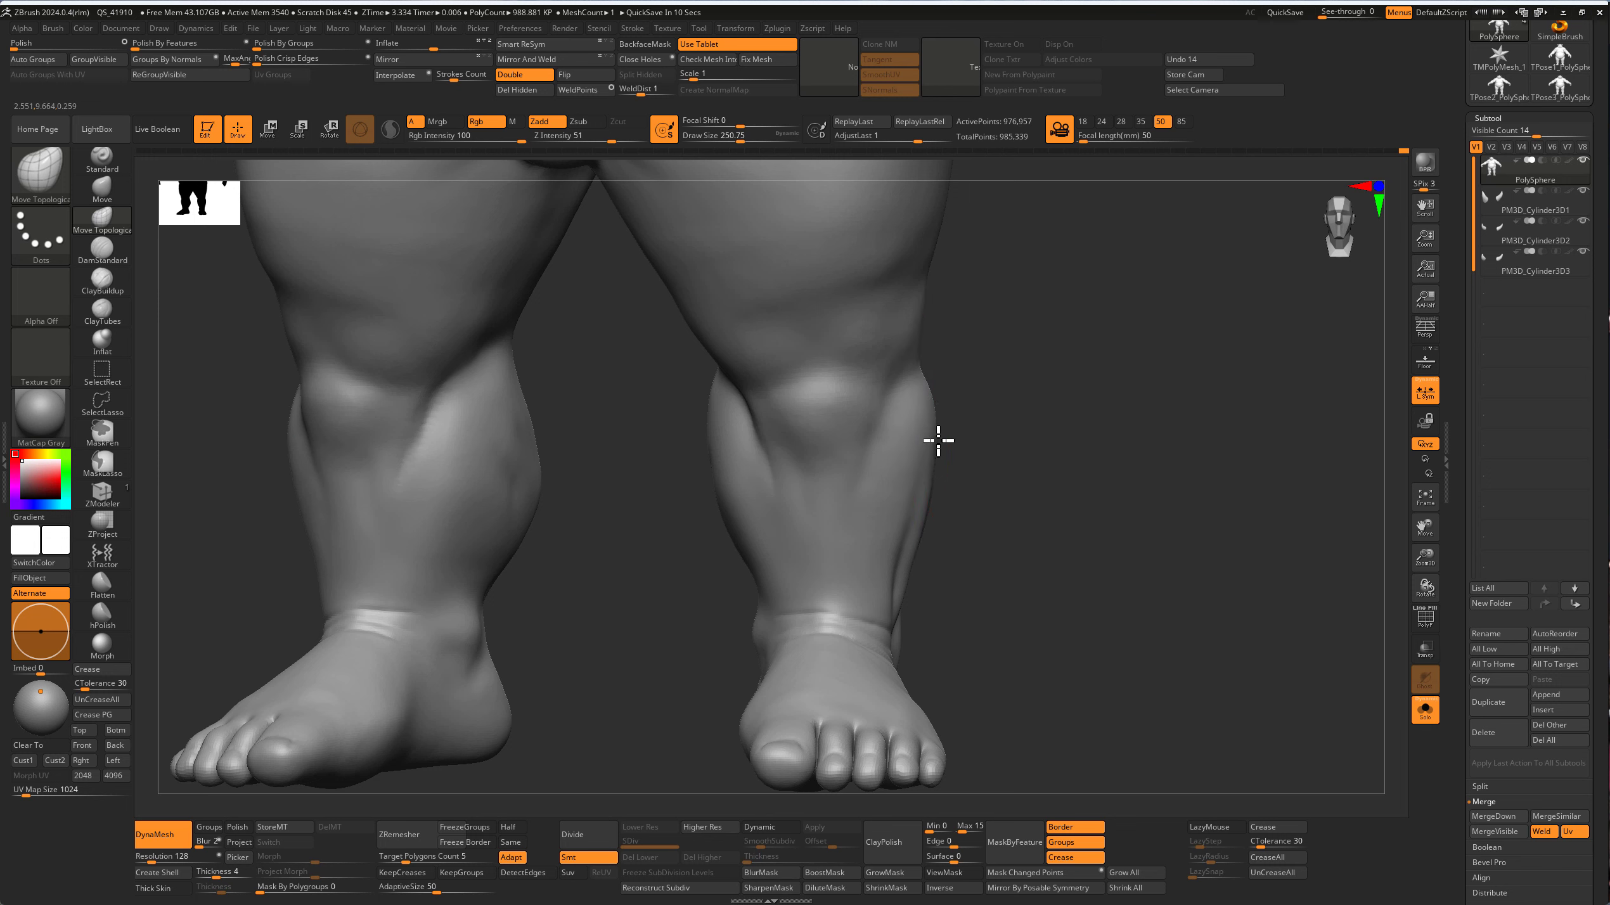
pyautogui.moveTo(939, 440)
pyautogui.mouseDown()
pyautogui.moveTo(920, 348)
pyautogui.moveTo(941, 327)
pyautogui.mouseUp()
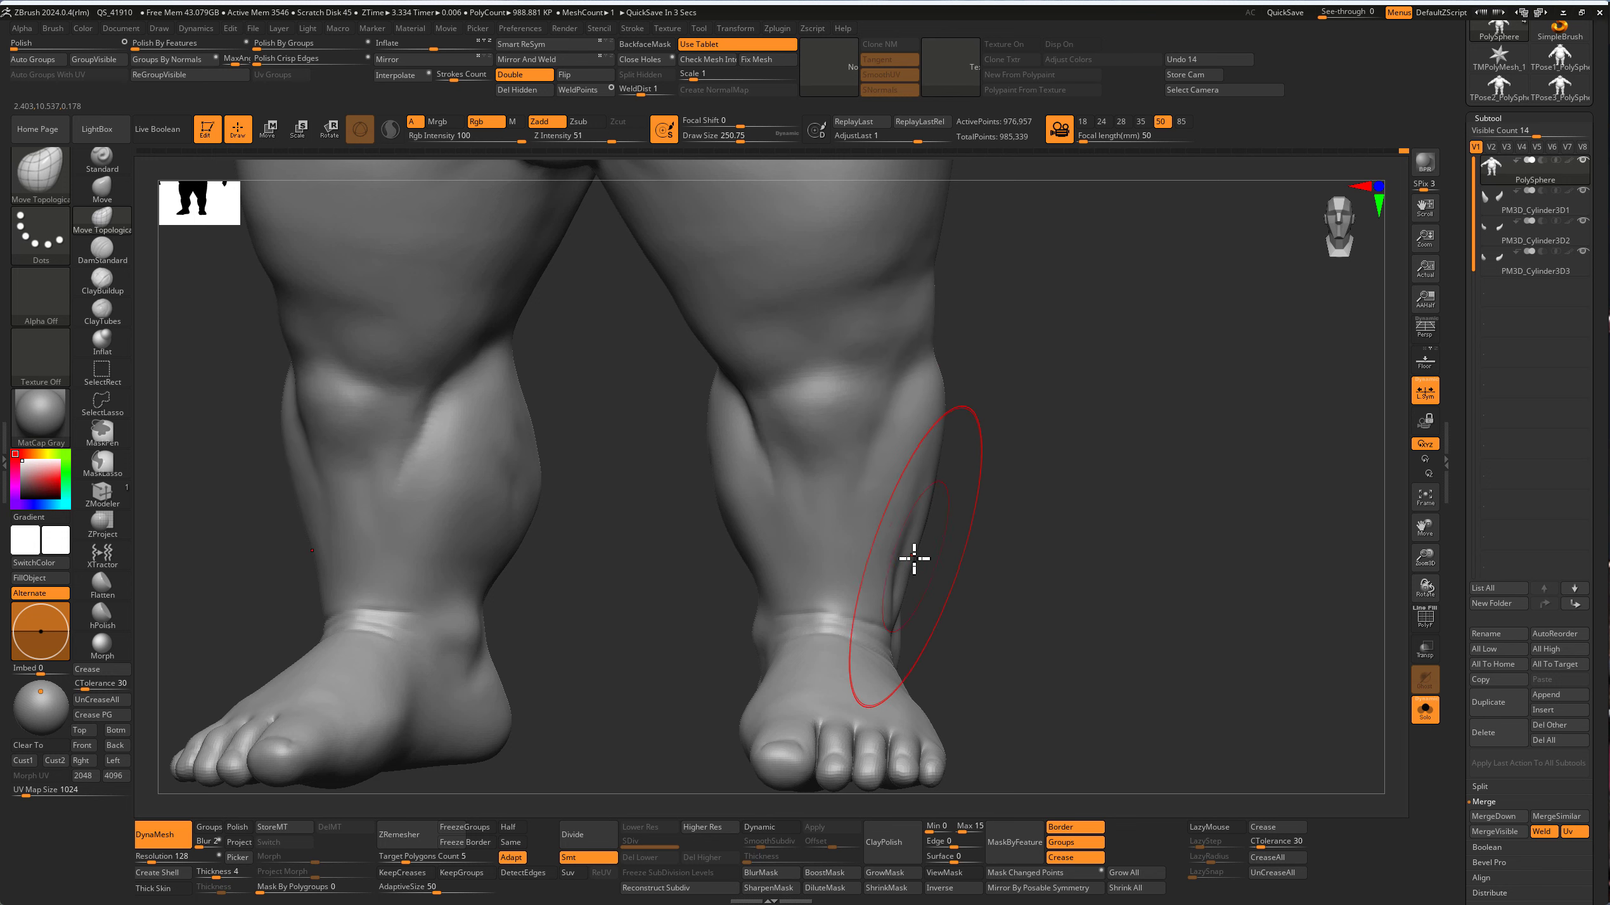
pyautogui.press('s')
pyautogui.click(595, 461)
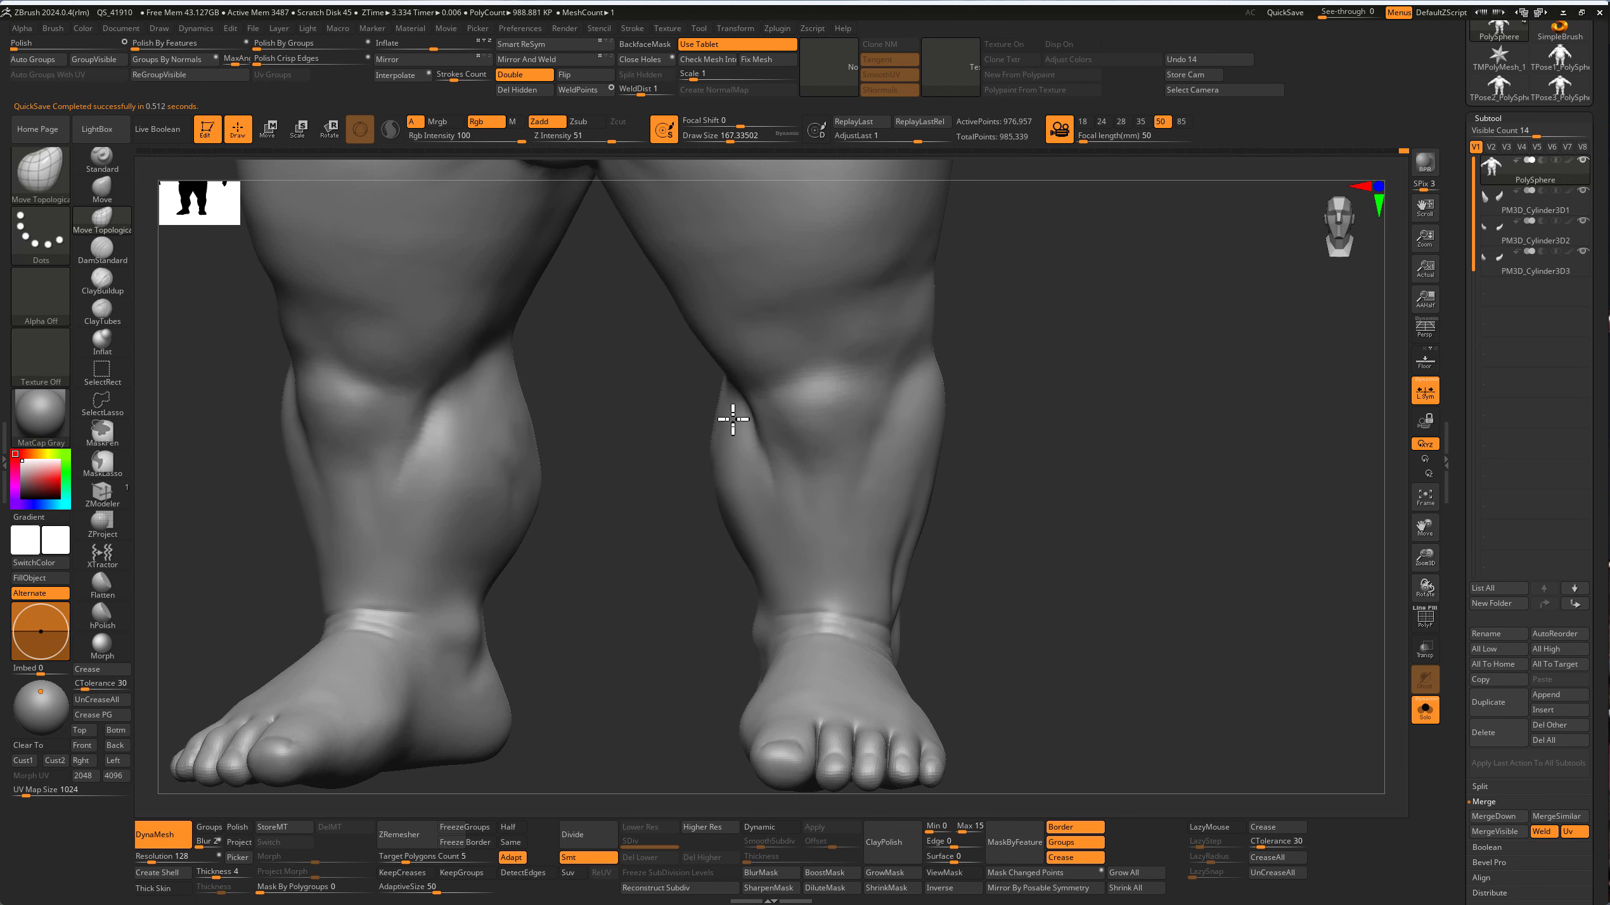
# Step: Inspect the legs and torso from several angles and reduce the brush to about 116
pyautogui.moveTo(621, 541)
pyautogui.mouseDown()
pyautogui.moveTo(646, 532)
pyautogui.moveTo(628, 543)
pyautogui.mouseUp()
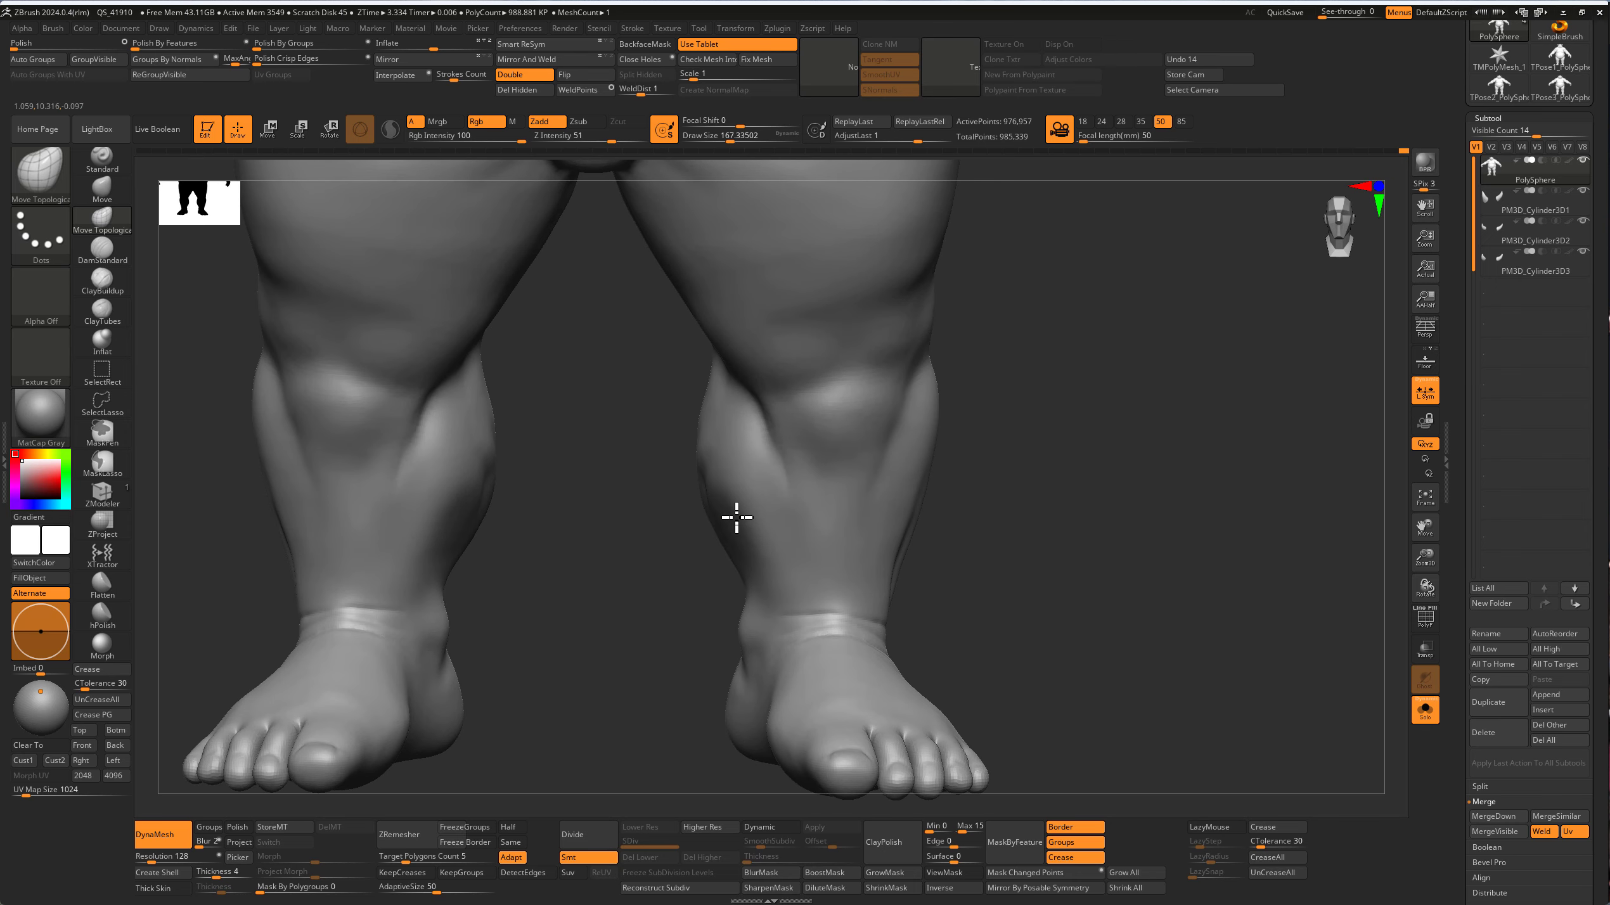
pyautogui.moveTo(736, 517)
pyautogui.mouseDown()
pyautogui.moveTo(674, 551)
pyautogui.moveTo(702, 534)
pyautogui.moveTo(618, 504)
pyautogui.moveTo(694, 514)
pyautogui.moveTo(530, 565)
pyautogui.moveTo(633, 553)
pyautogui.moveTo(837, 342)
pyautogui.mouseUp()
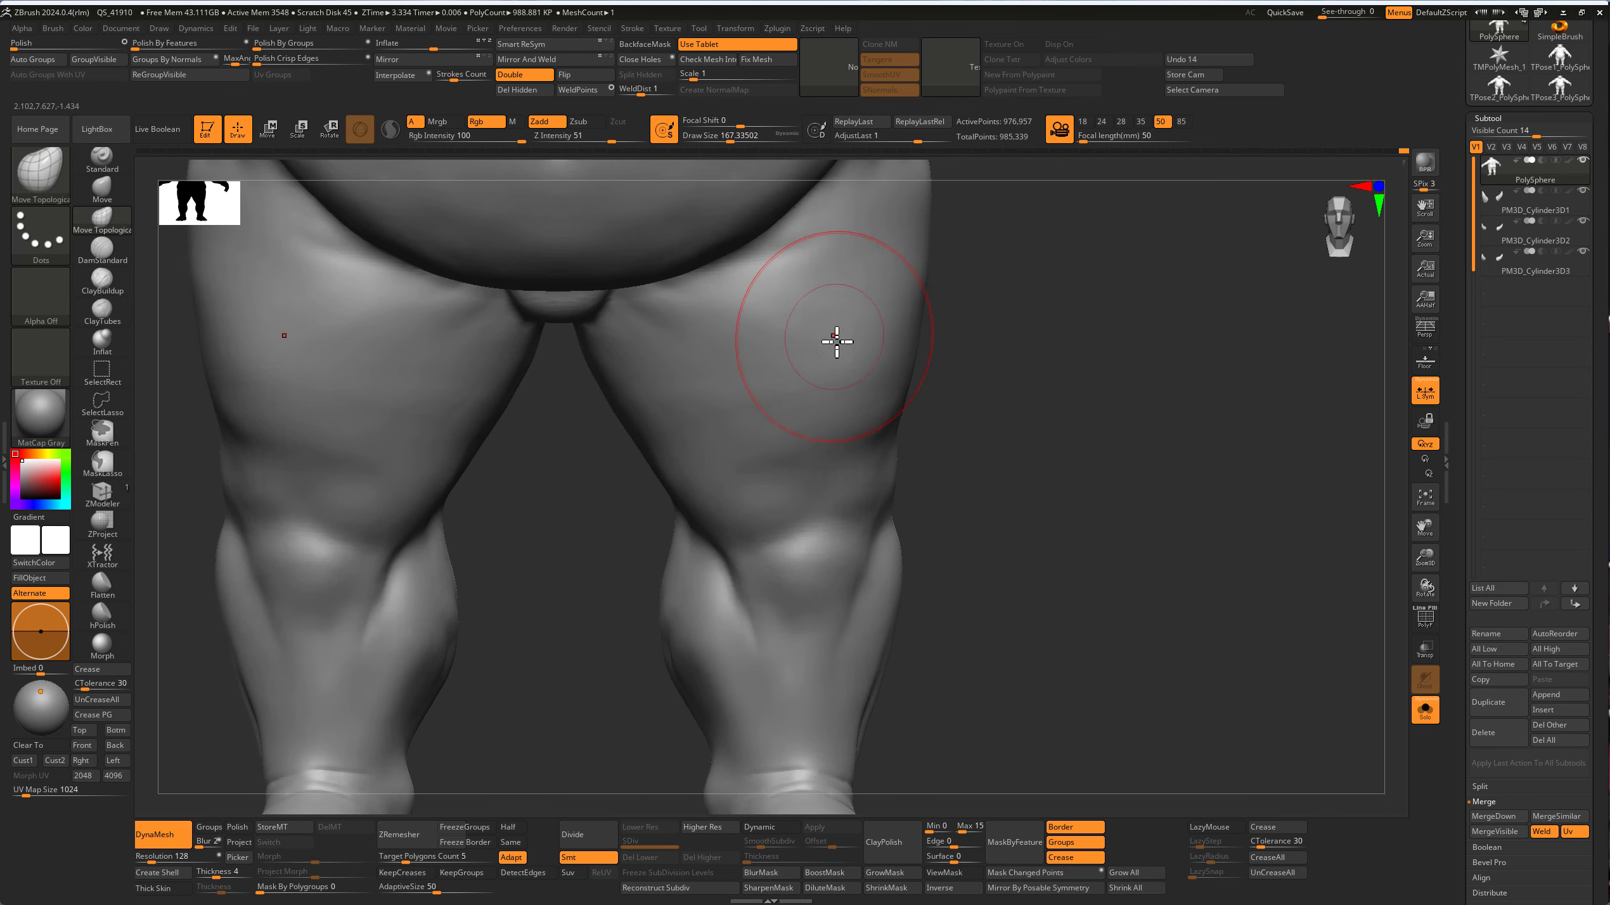
pyautogui.moveTo(837, 434); pyautogui.dragTo(956, 422)
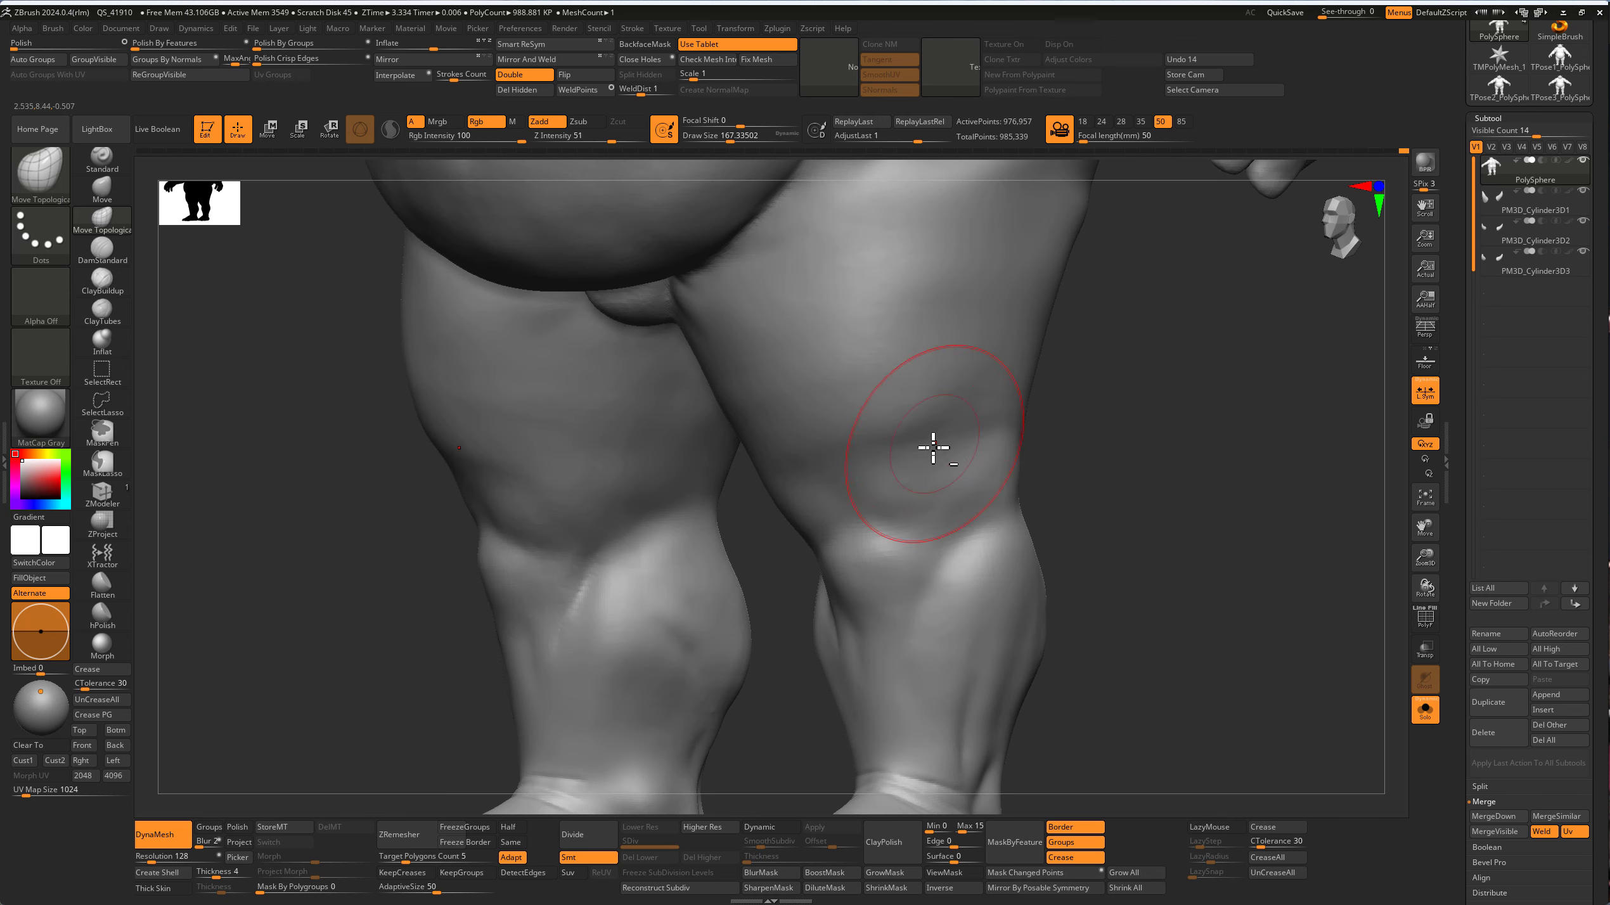
pyautogui.moveTo(1164, 440); pyautogui.dragTo(898, 385)
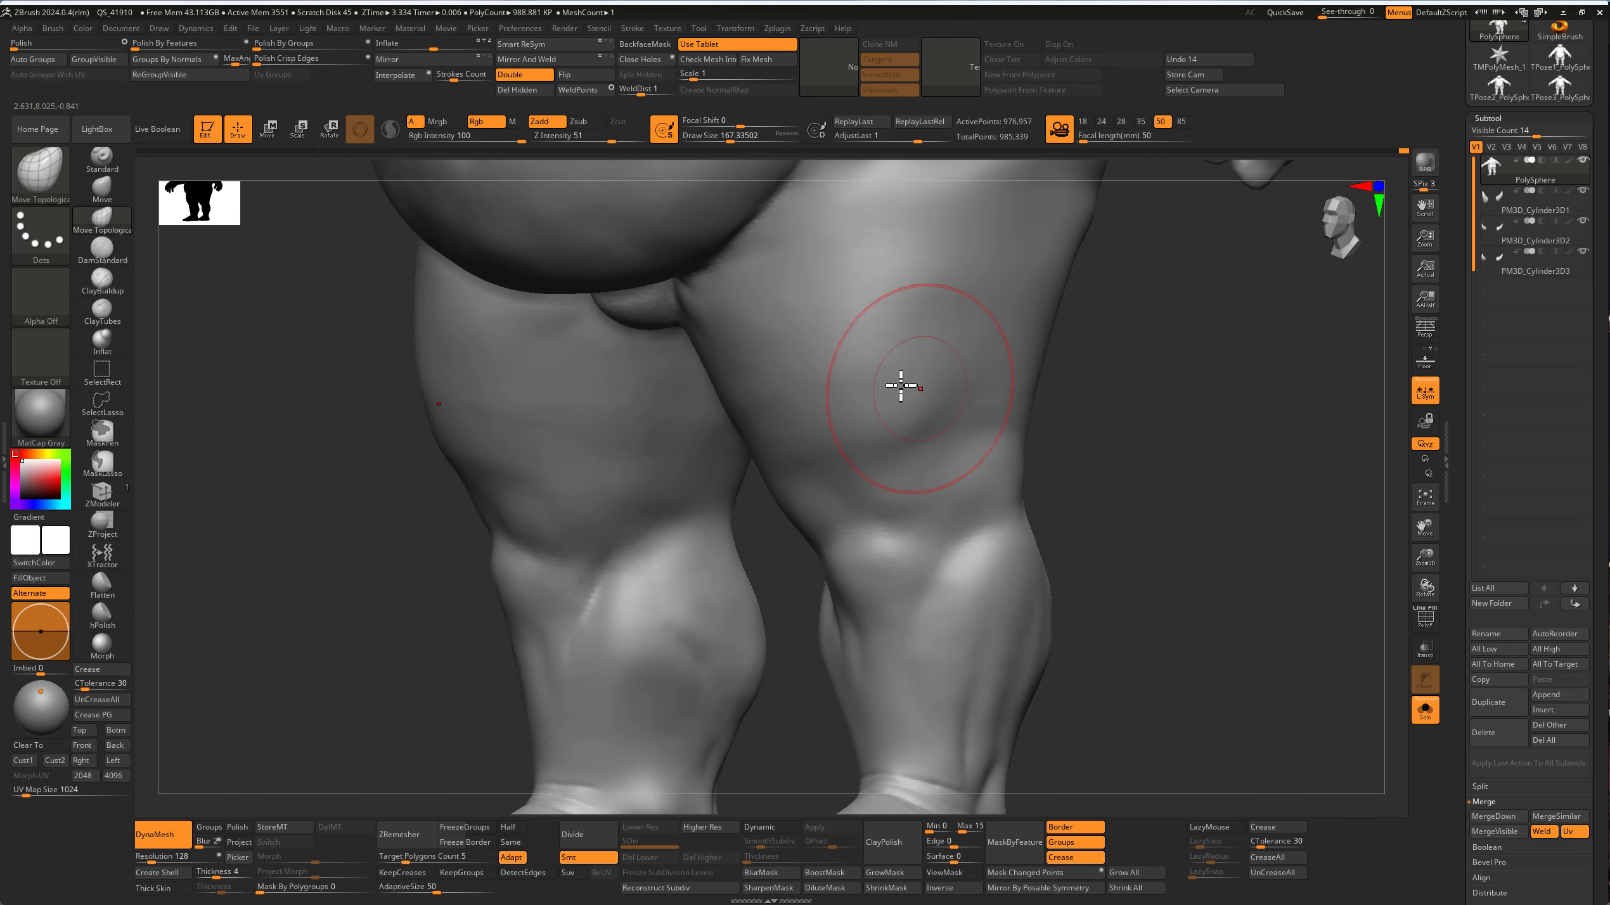
pyautogui.moveTo(1143, 459)
pyautogui.mouseDown()
pyautogui.moveTo(1100, 467)
pyautogui.moveTo(1143, 468)
pyautogui.moveTo(1136, 428)
pyautogui.moveTo(1110, 471)
pyautogui.moveTo(855, 505)
pyautogui.mouseUp()
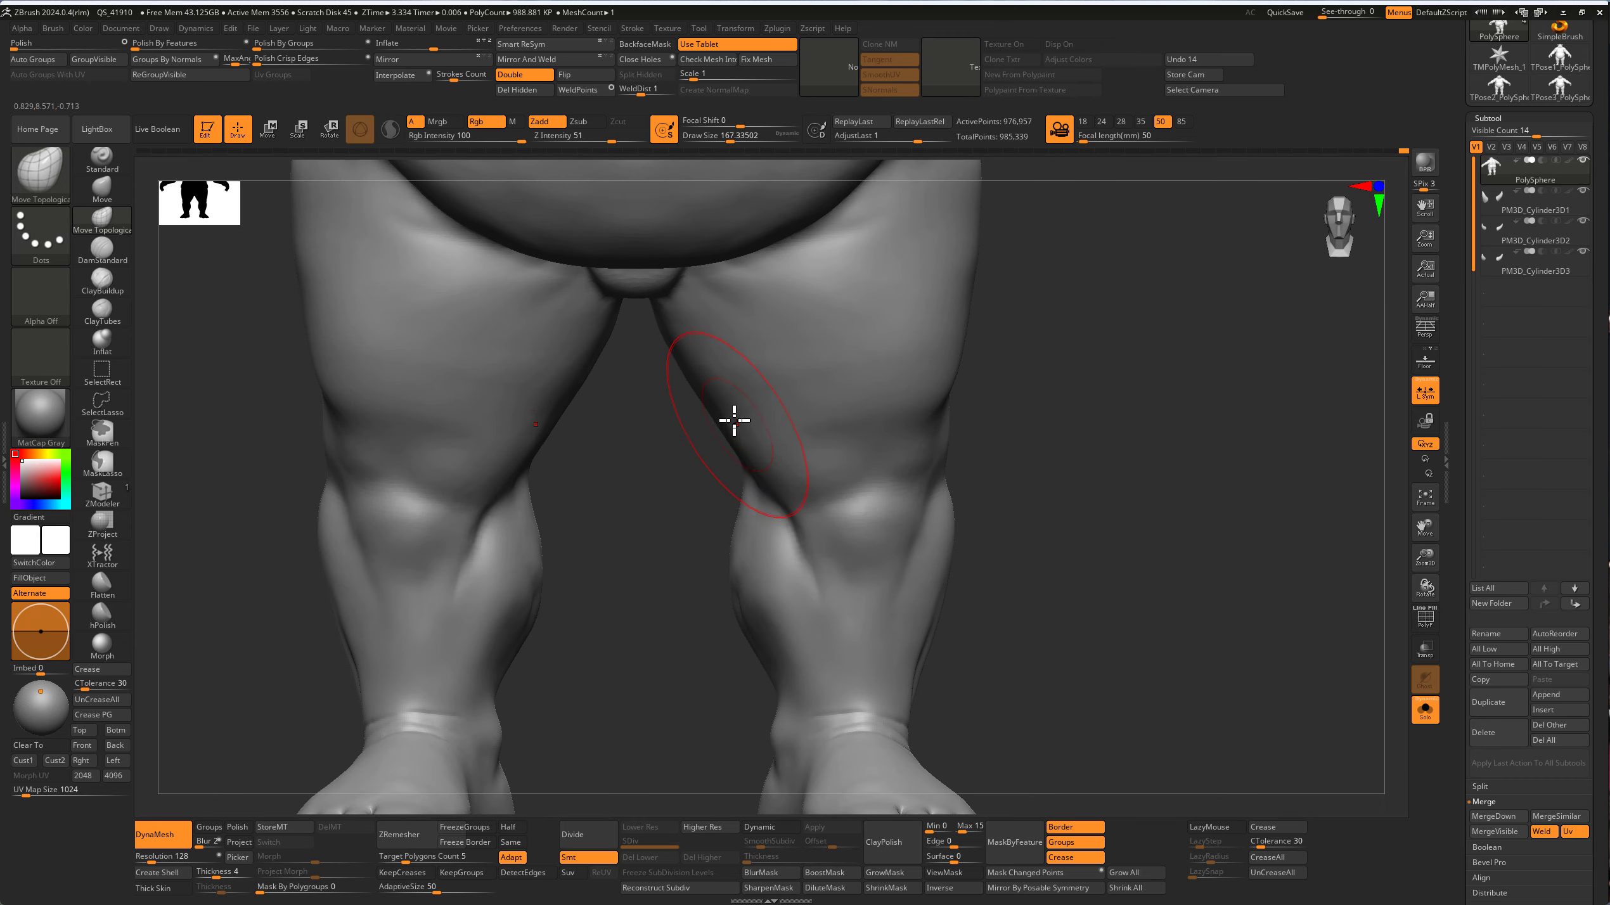
pyautogui.press('s')
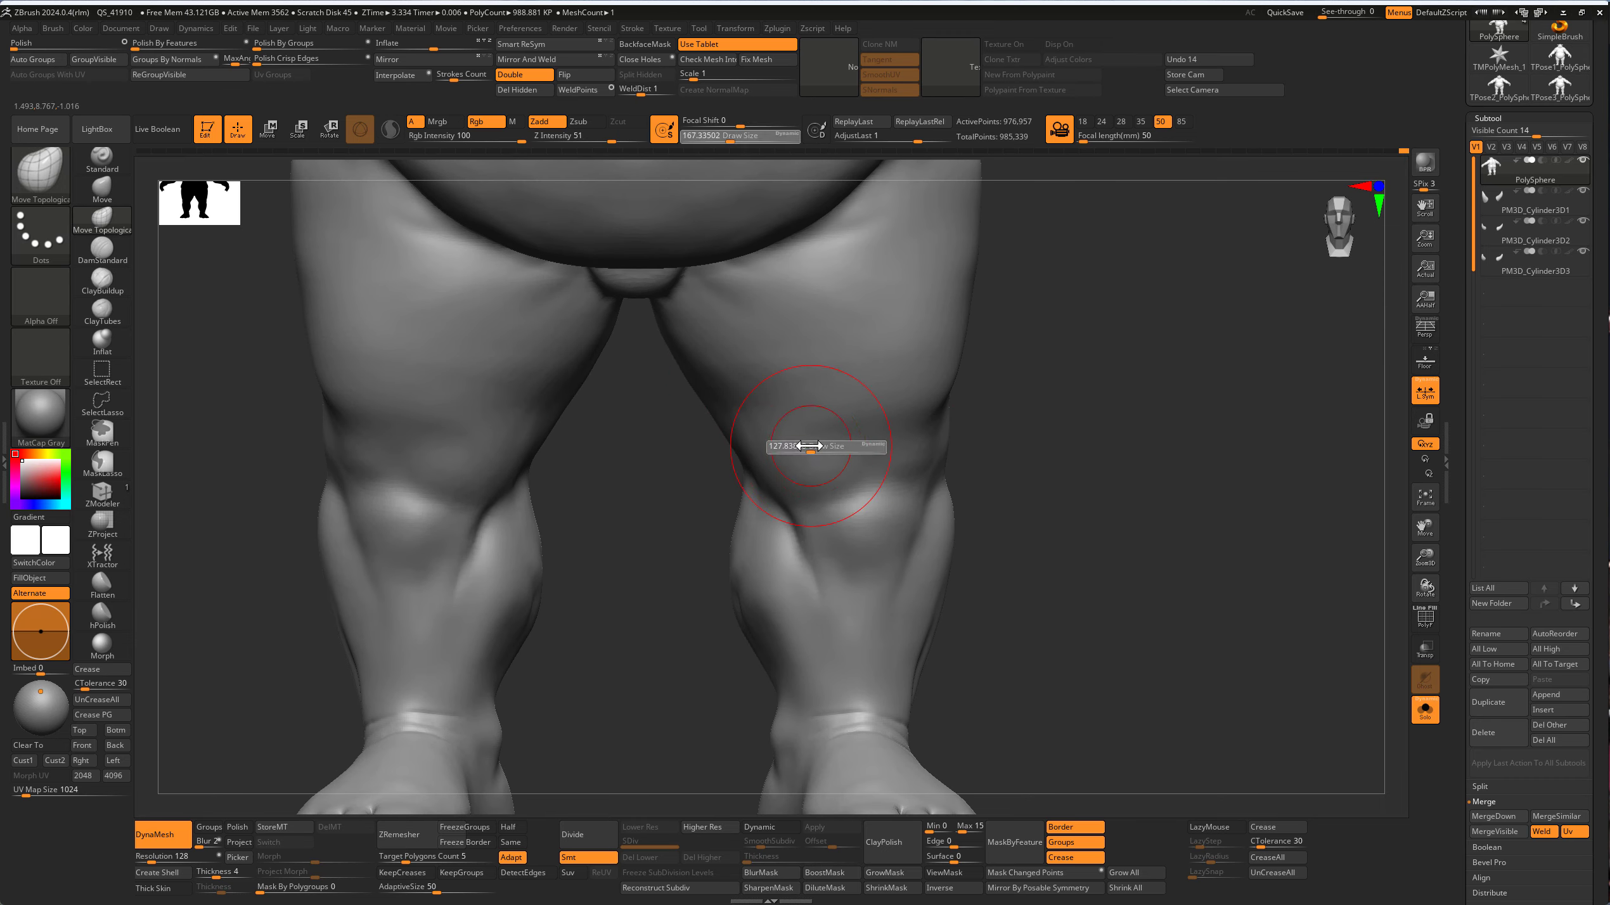
pyautogui.click(820, 459)
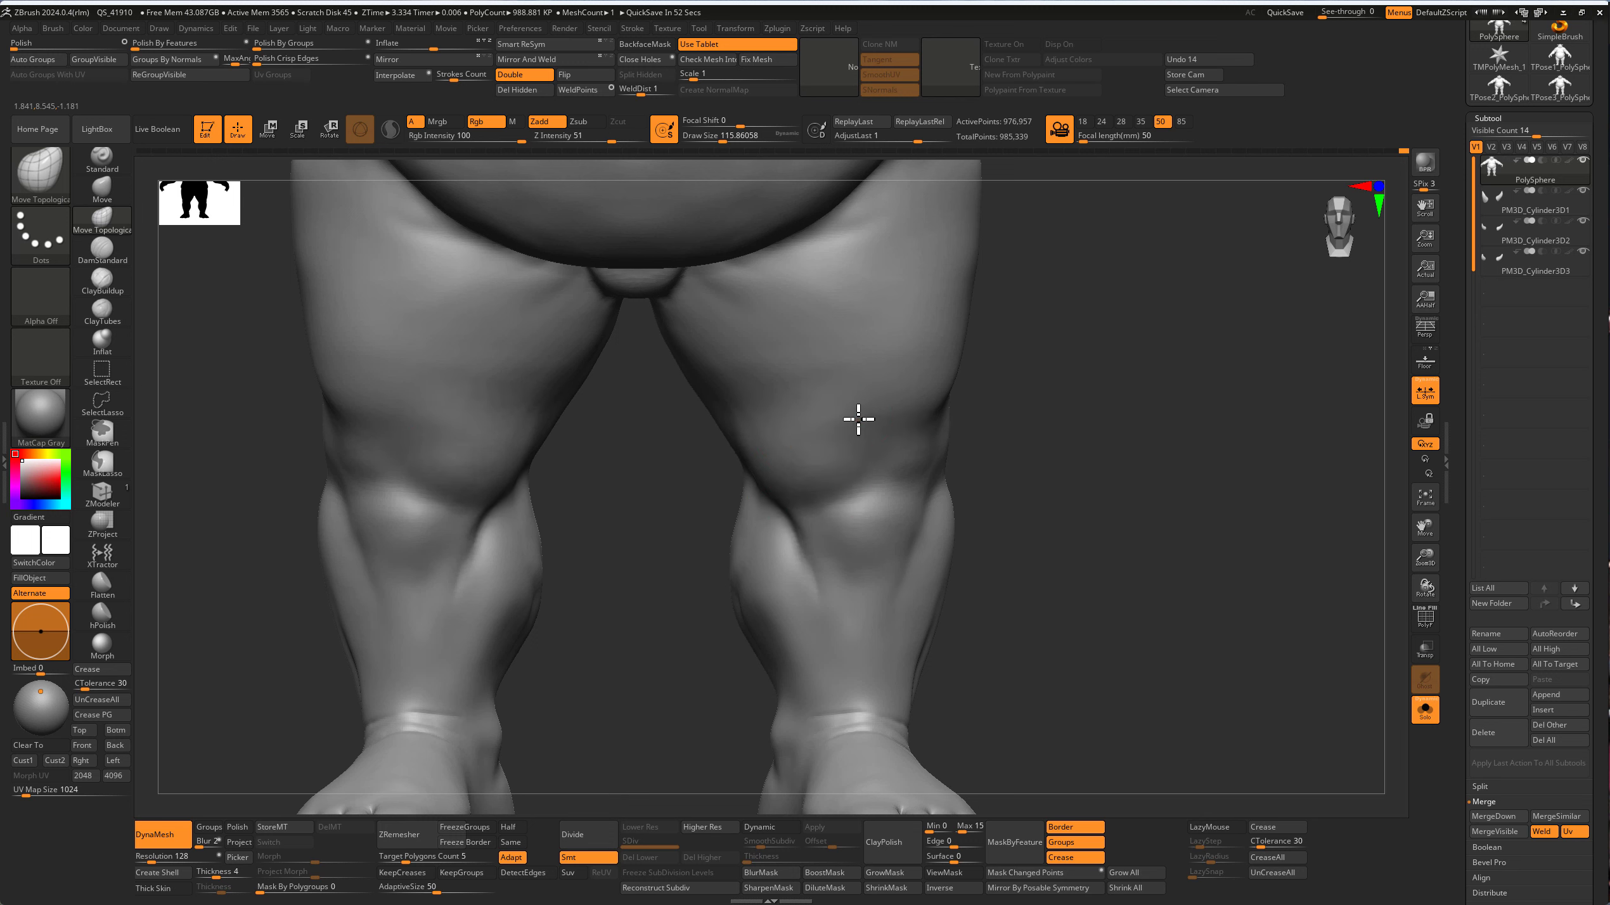
pyautogui.moveTo(858, 419); pyautogui.dragTo(834, 396)
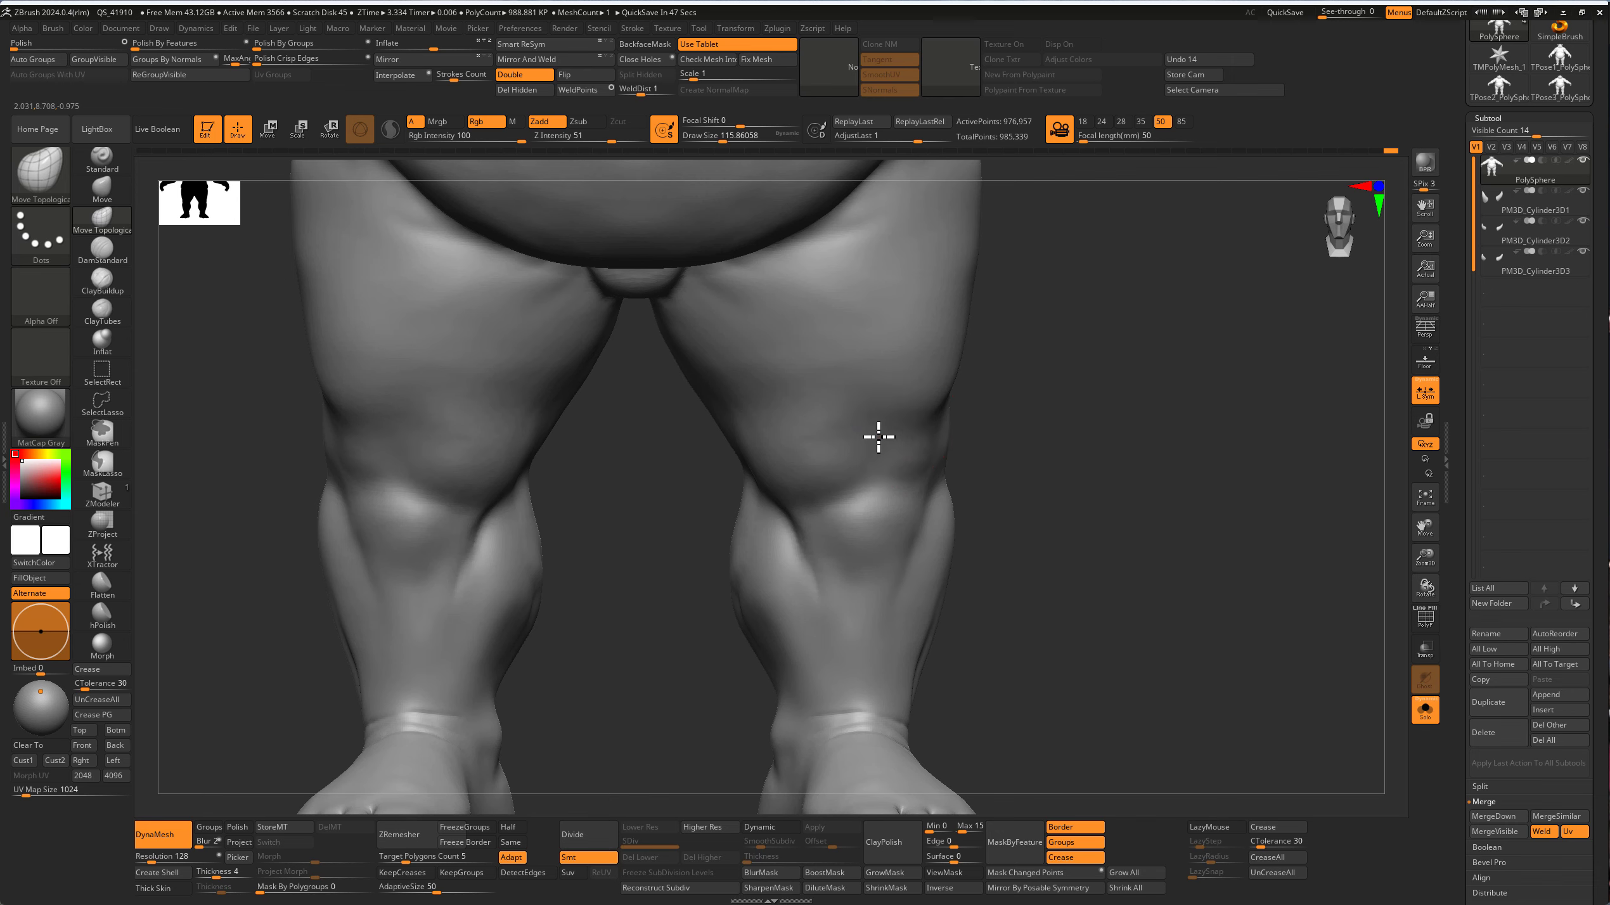
pyautogui.press('f')
pyautogui.moveTo(1003, 507)
pyautogui.mouseDown()
pyautogui.moveTo(1068, 586)
pyautogui.moveTo(1064, 610)
pyautogui.moveTo(1085, 604)
pyautogui.moveTo(622, 403)
pyautogui.mouseUp()
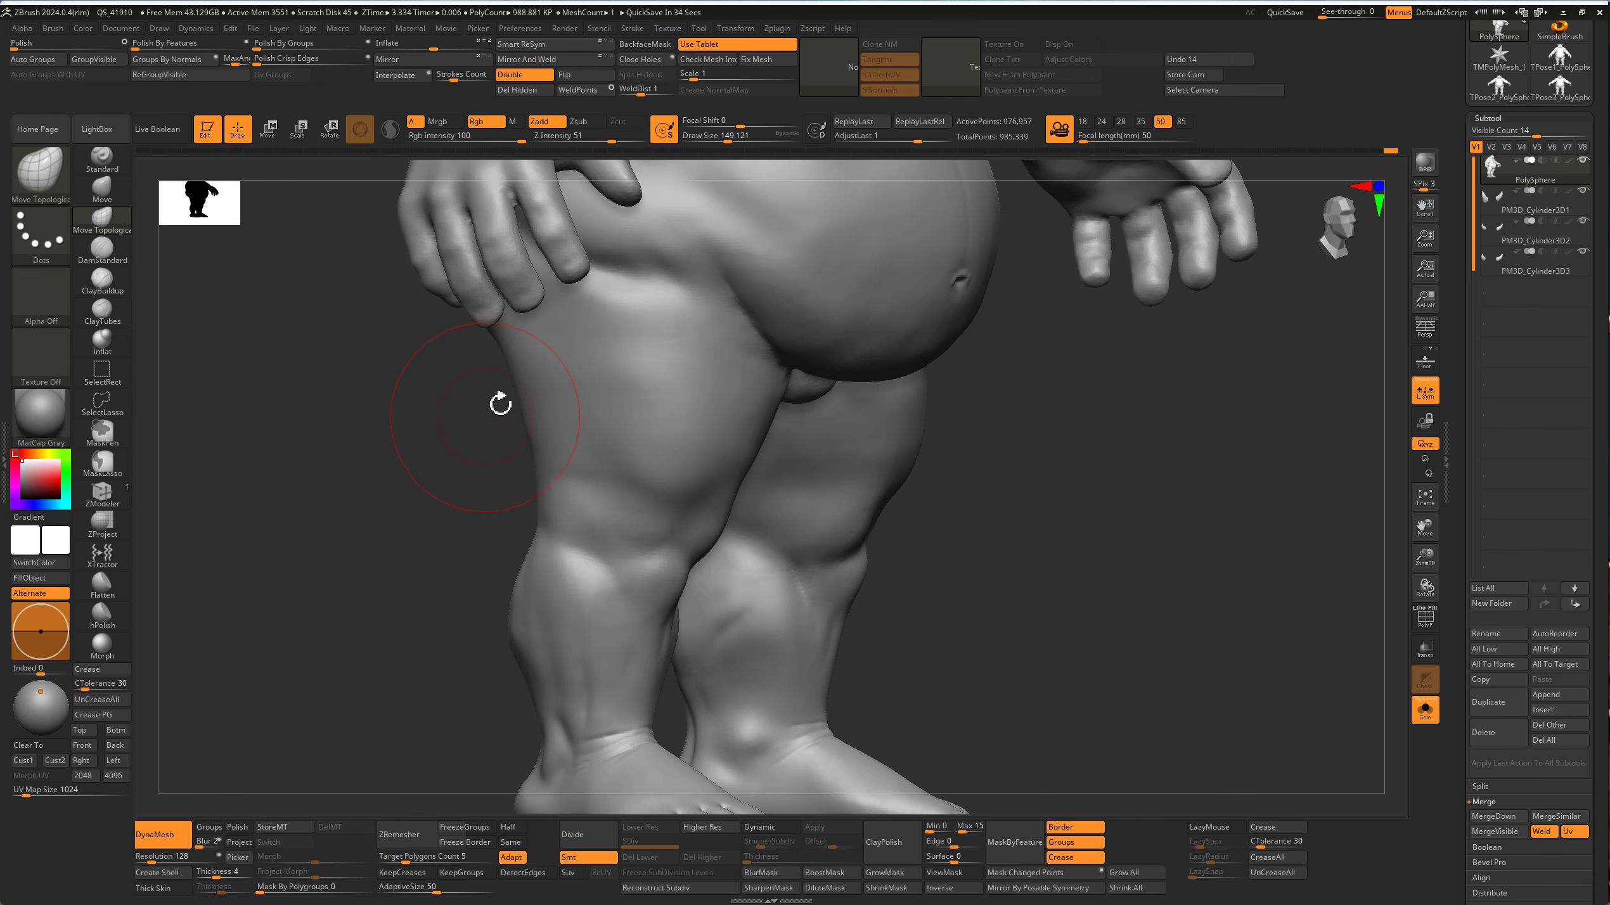
pyautogui.moveTo(504, 402)
pyautogui.mouseDown()
pyautogui.moveTo(528, 449)
pyautogui.moveTo(594, 429)
pyautogui.mouseUp()
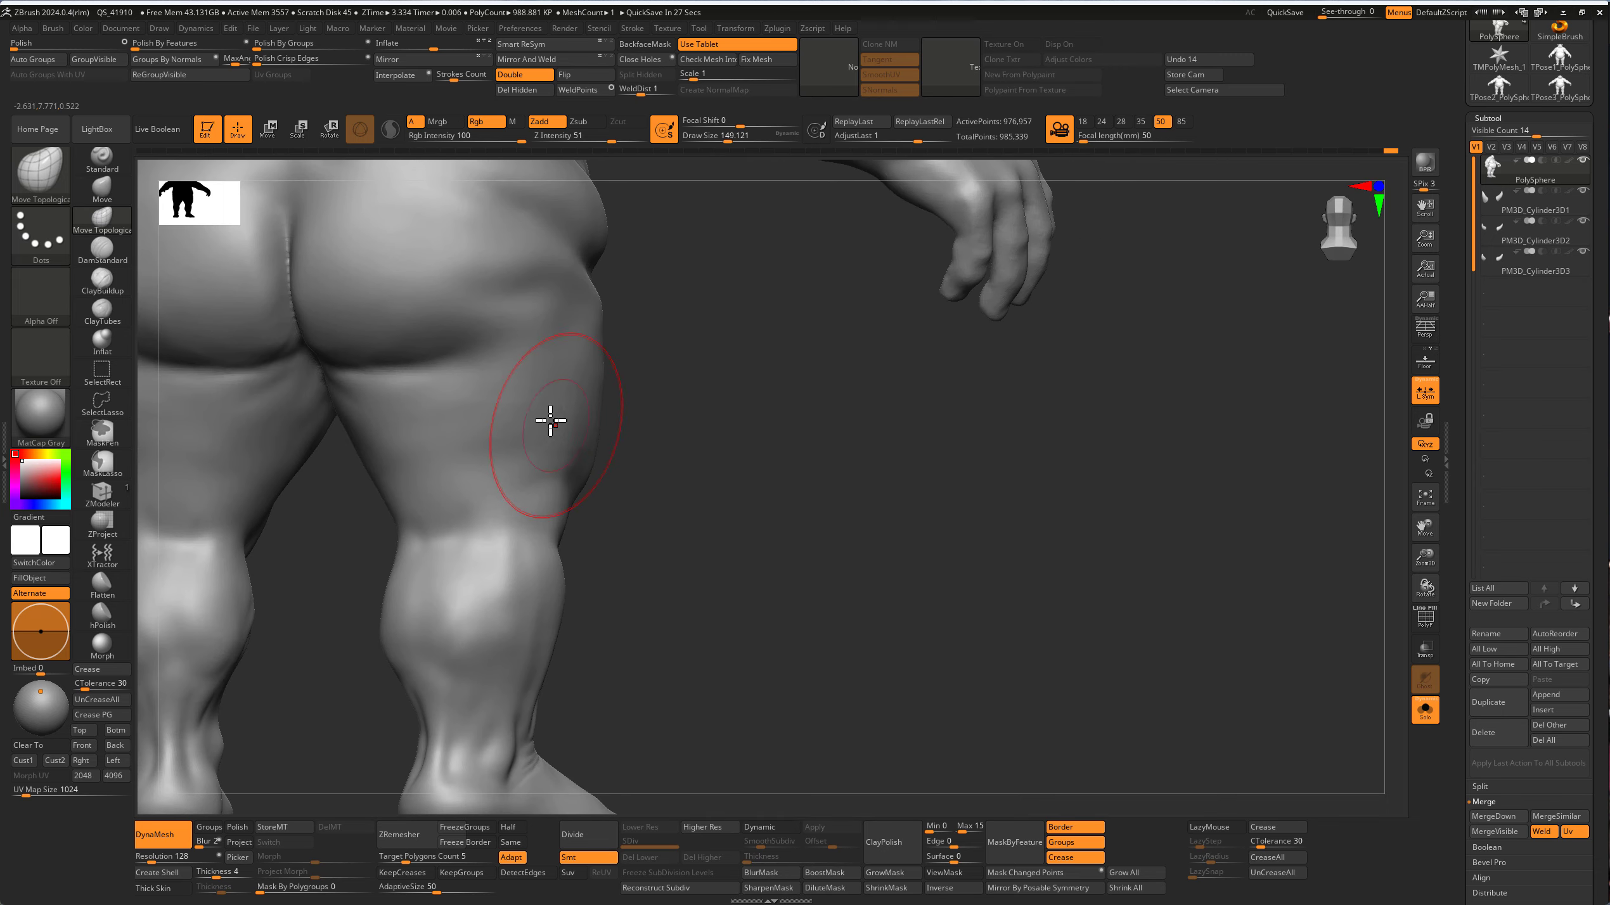
pyautogui.moveTo(710, 469)
pyautogui.mouseDown()
pyautogui.moveTo(741, 478)
pyautogui.moveTo(701, 496)
pyautogui.moveTo(609, 434)
pyautogui.moveTo(686, 473)
pyautogui.moveTo(502, 529)
pyautogui.mouseUp()
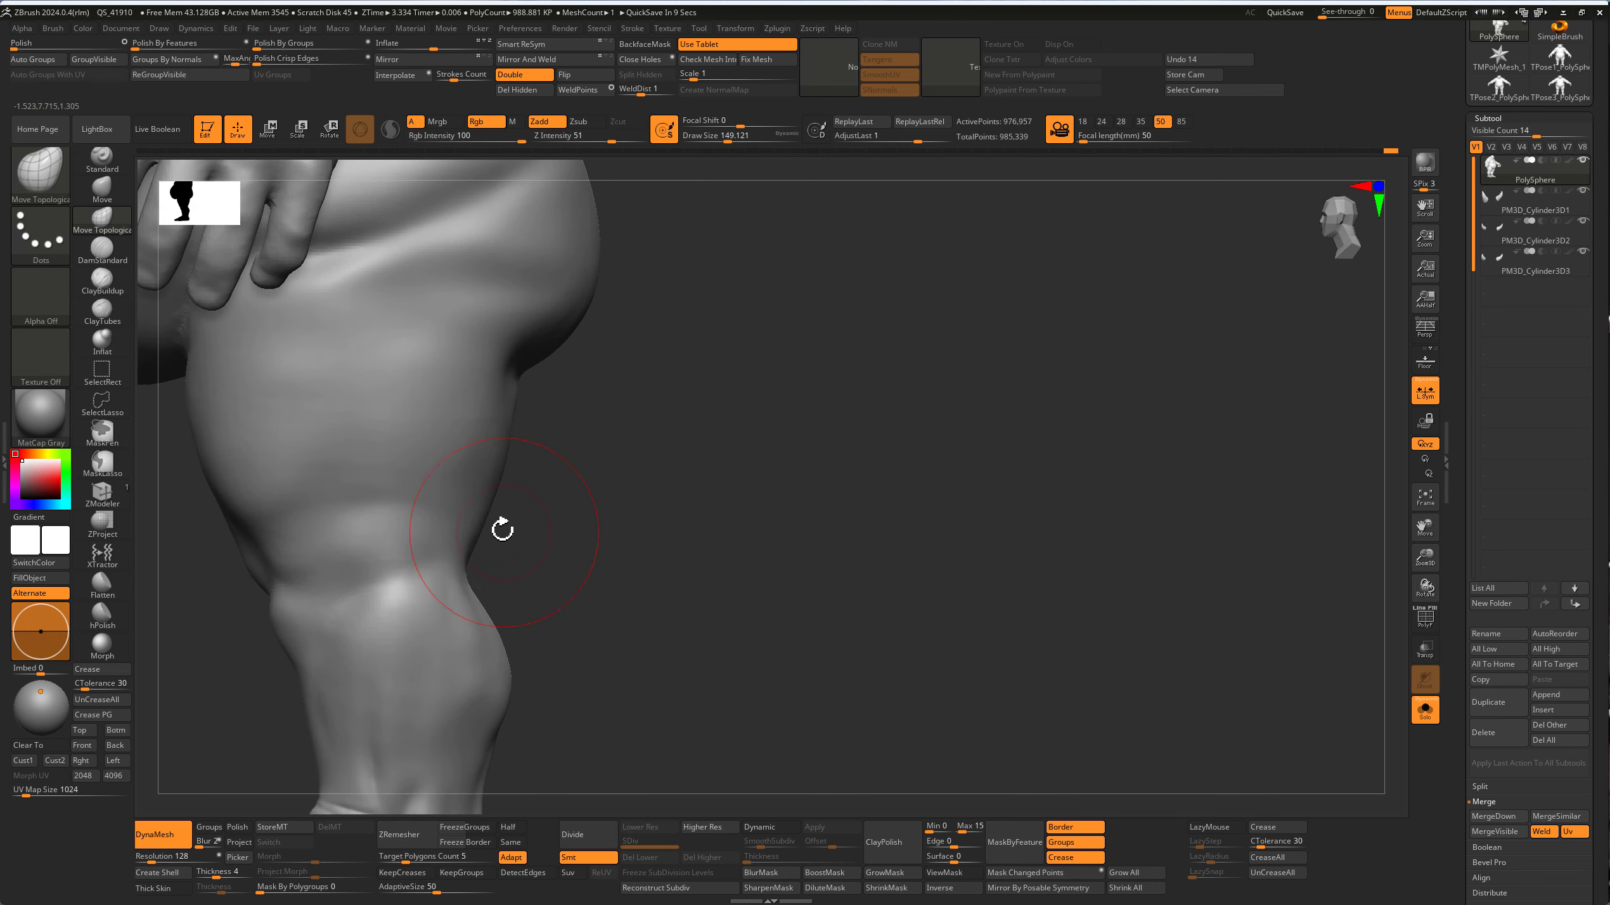
pyautogui.moveTo(676, 575)
pyautogui.keyDown('alt'); pyautogui.mouseDown()
pyautogui.moveTo(859, 485)
pyautogui.moveTo(493, 514)
pyautogui.moveTo(609, 516)
pyautogui.mouseUp(); pyautogui.keyUp('alt')
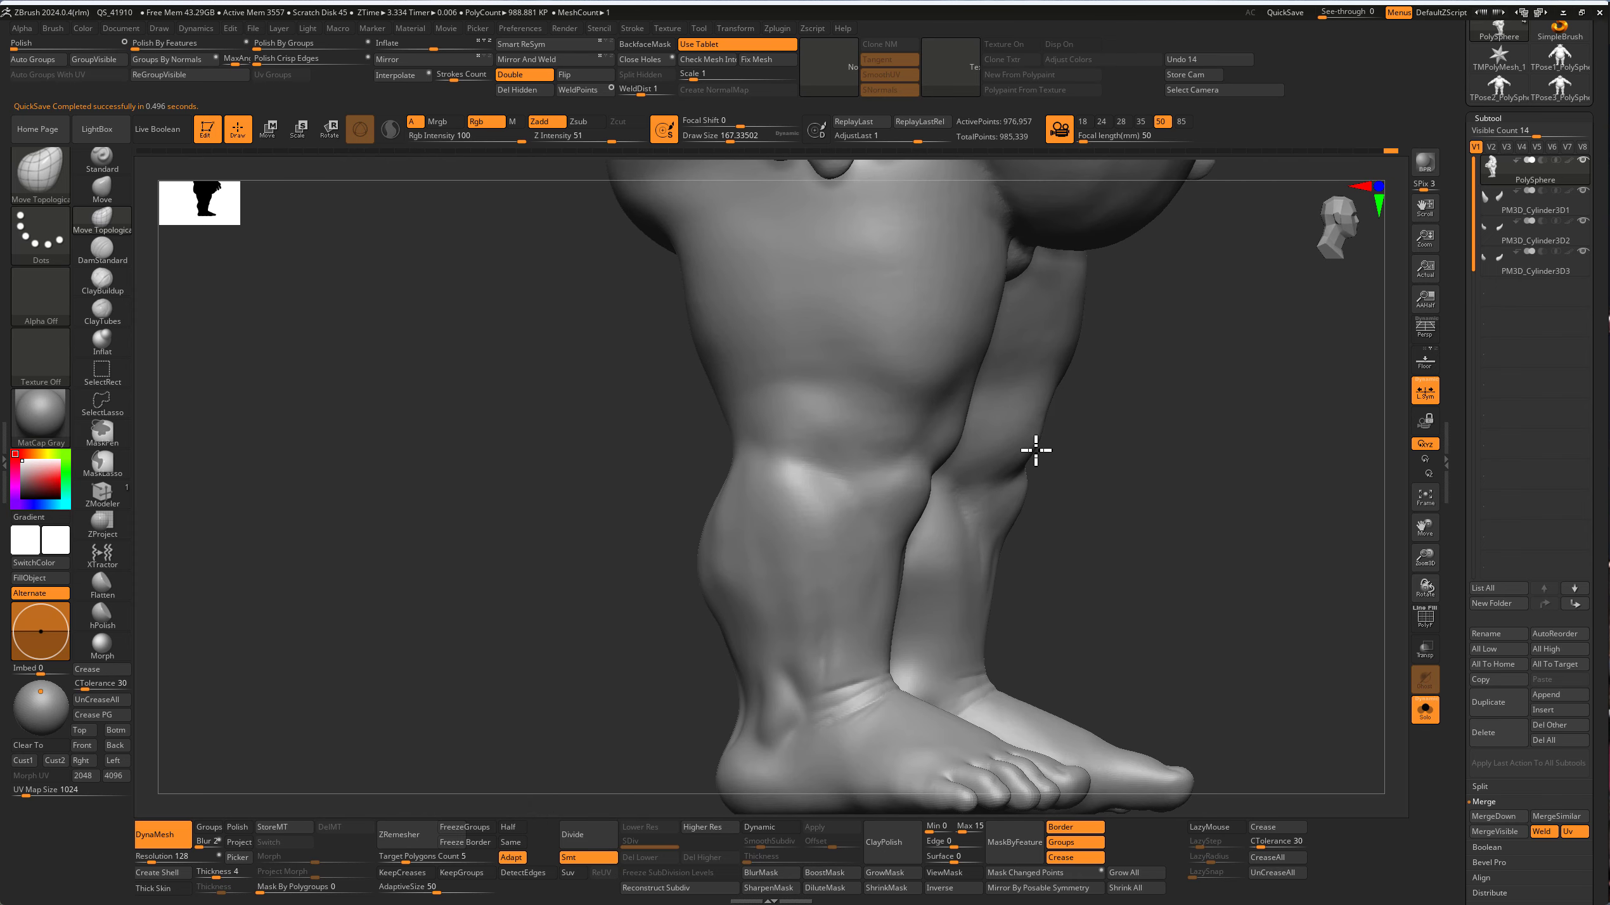
pyautogui.moveTo(1035, 450)
pyautogui.mouseDown()
pyautogui.moveTo(978, 539)
pyautogui.moveTo(1042, 568)
pyautogui.moveTo(881, 500)
pyautogui.mouseUp()
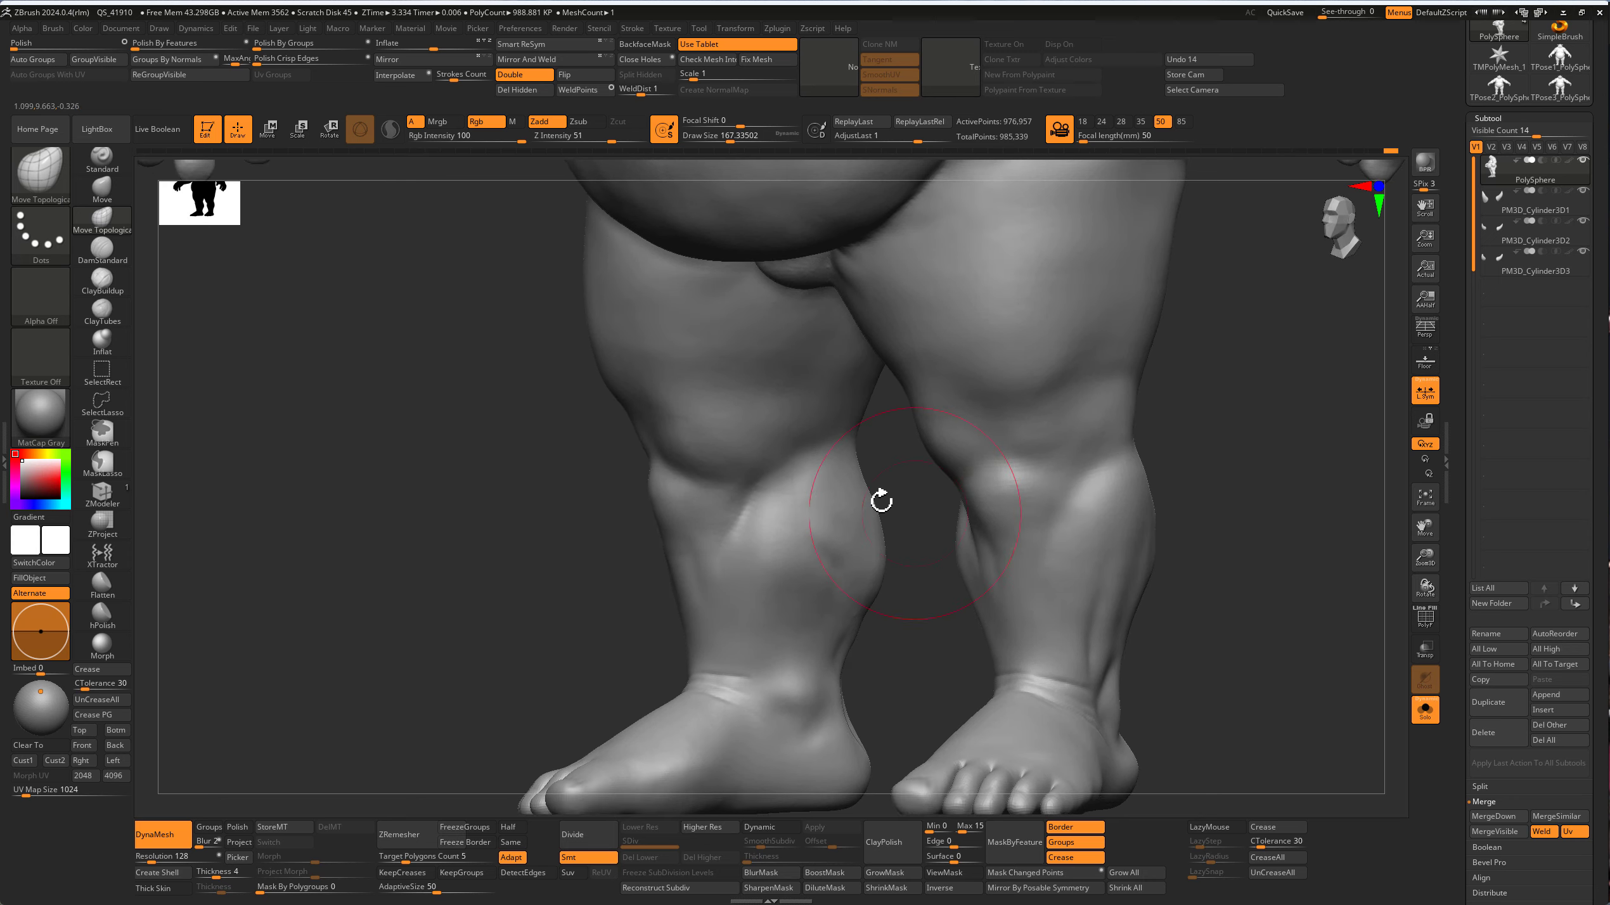
pyautogui.press('f')
pyautogui.moveTo(539, 701)
pyautogui.keyDown('shift'); pyautogui.mouseDown()
pyautogui.moveTo(525, 701)
pyautogui.moveTo(551, 658)
pyautogui.moveTo(529, 539)
pyautogui.mouseUp(); pyautogui.keyUp('shift')
pyautogui.moveTo(501, 650)
pyautogui.mouseDown()
pyautogui.moveTo(405, 621)
pyautogui.moveTo(478, 578)
pyautogui.mouseUp()
pyautogui.moveTo(471, 687); pyautogui.dragTo(513, 658)
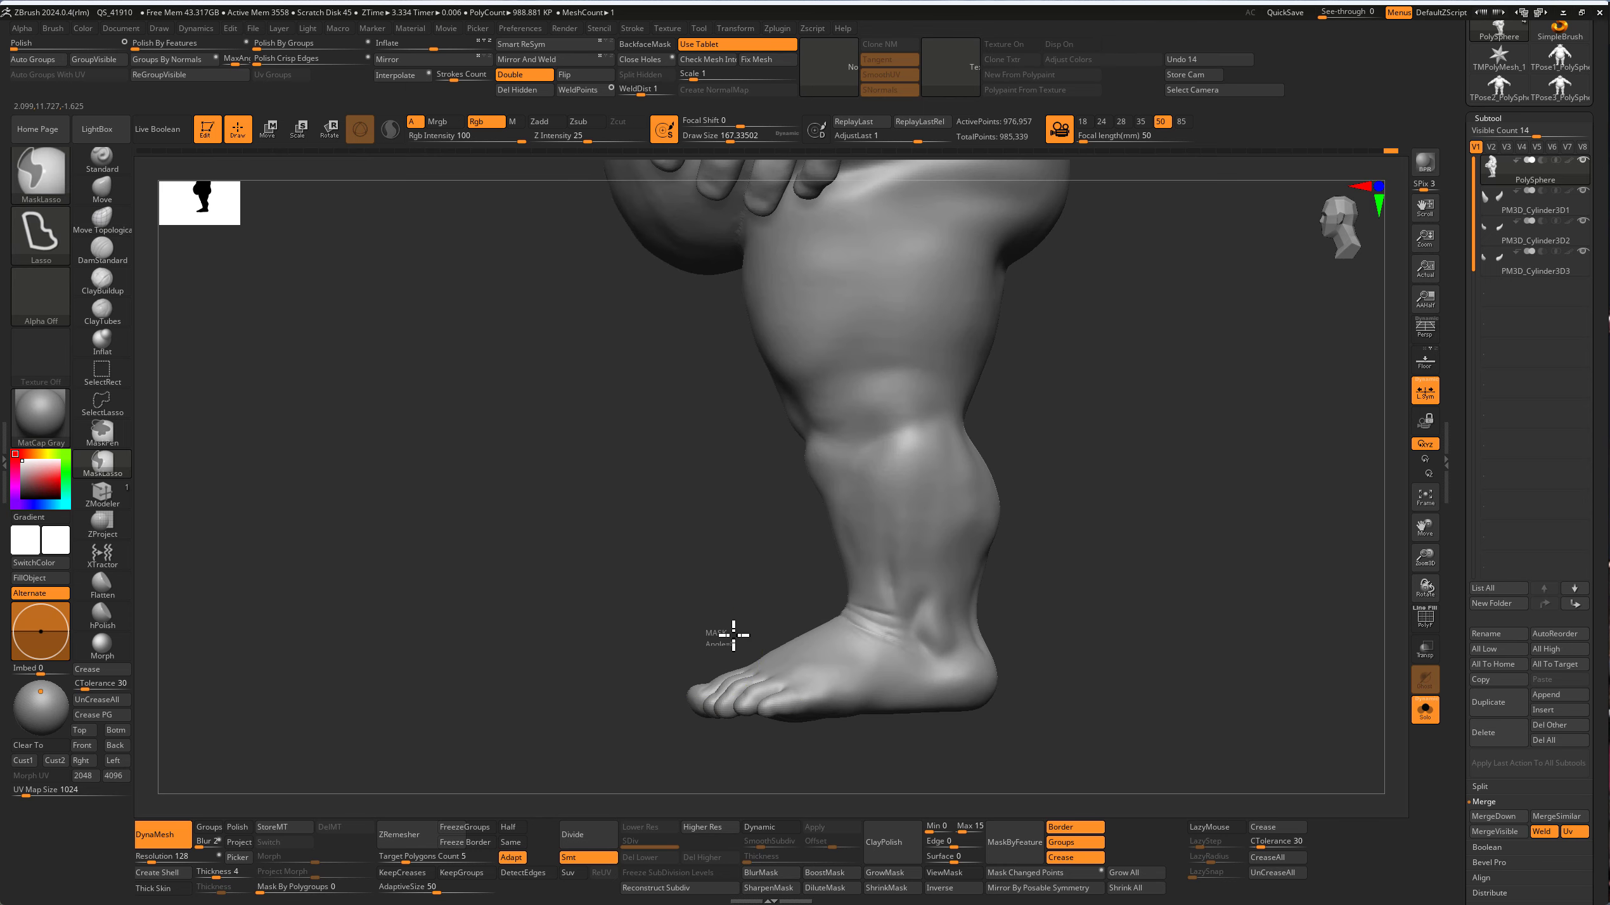
pyautogui.keyDown('ctrl'); pyautogui.moveTo(730, 632); pyautogui.dragTo(881, 664); pyautogui.keyUp('ctrl')
pyautogui.press('w')
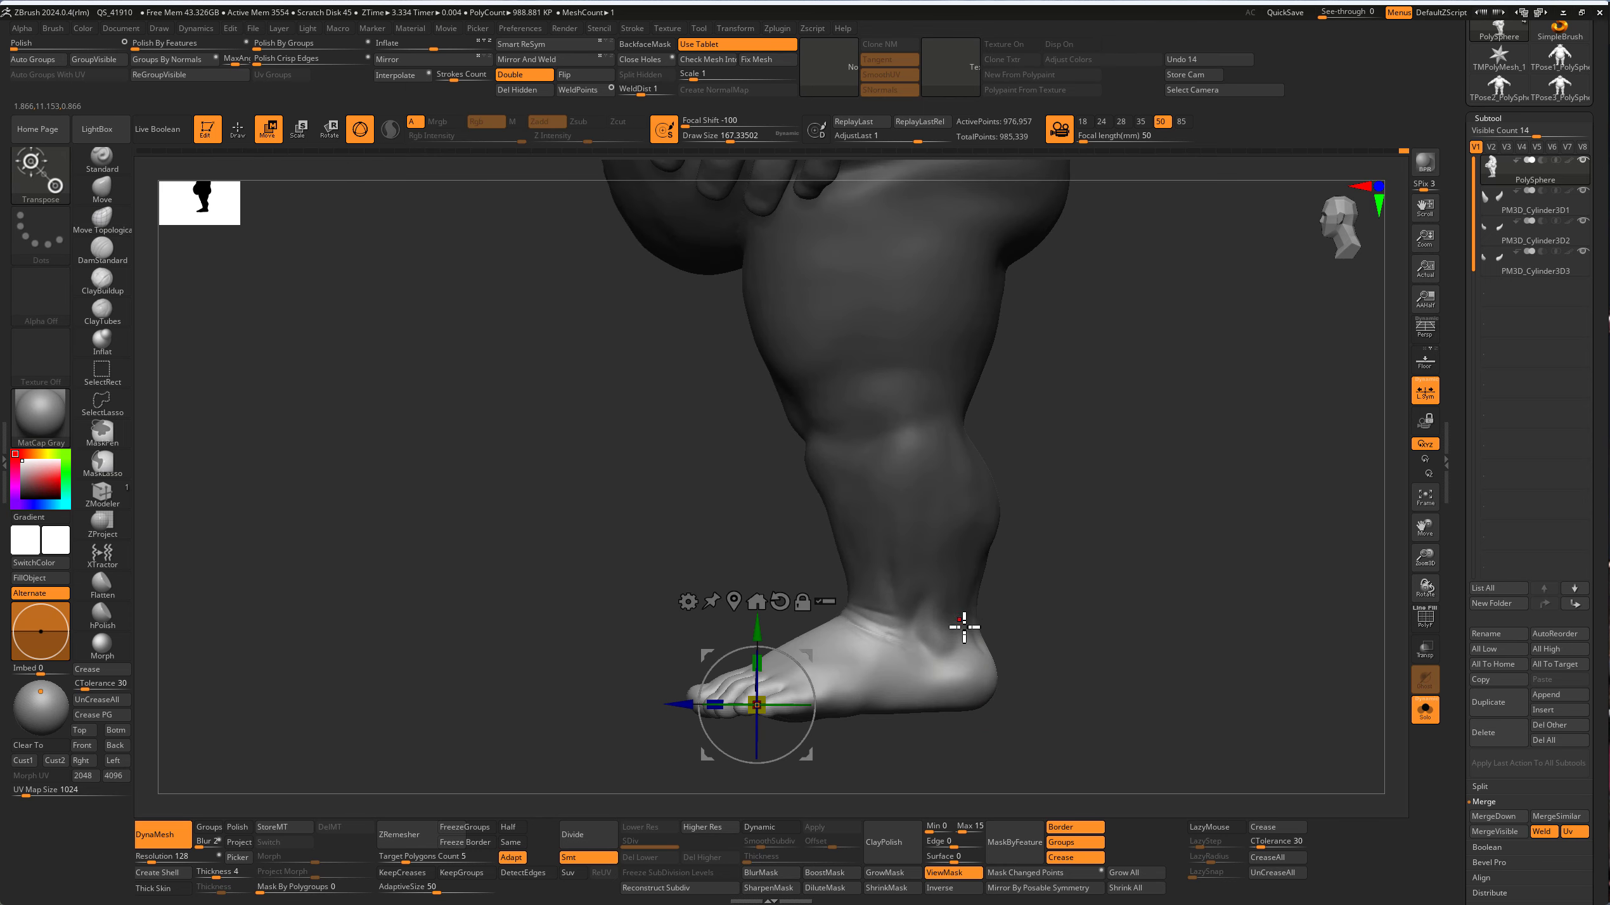
pyautogui.click(974, 653)
pyautogui.keyDown('alt'); pyautogui.moveTo(1125, 640); pyautogui.dragTo(1125, 712); pyautogui.keyUp('alt')
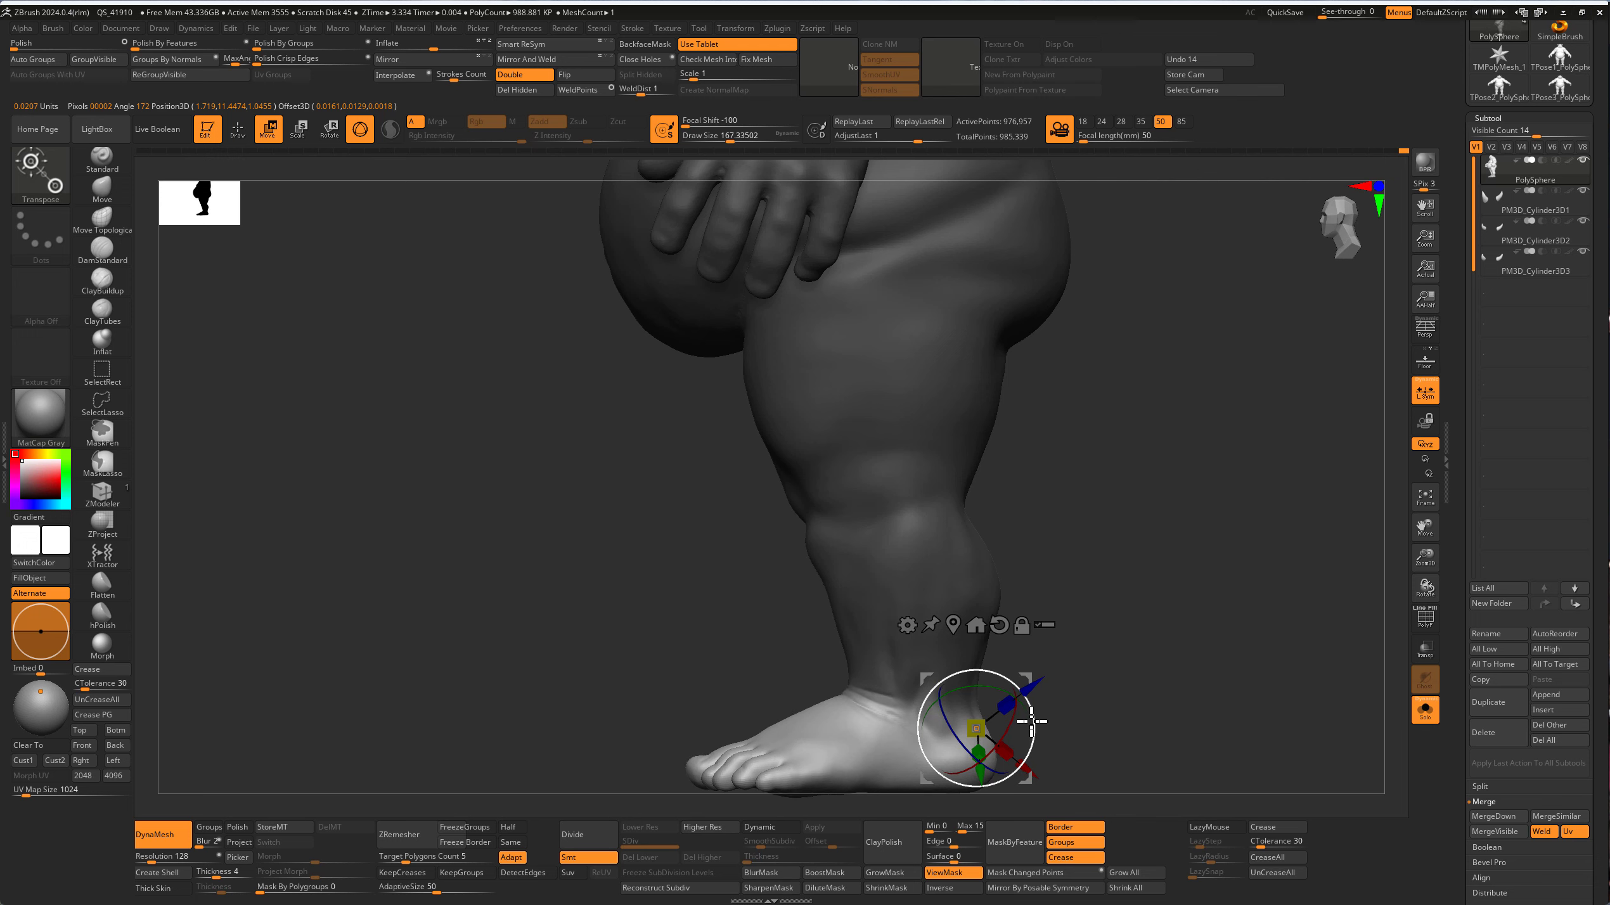
pyautogui.press('q')
pyautogui.press('b')
pyautogui.press('m')
pyautogui.press('t')
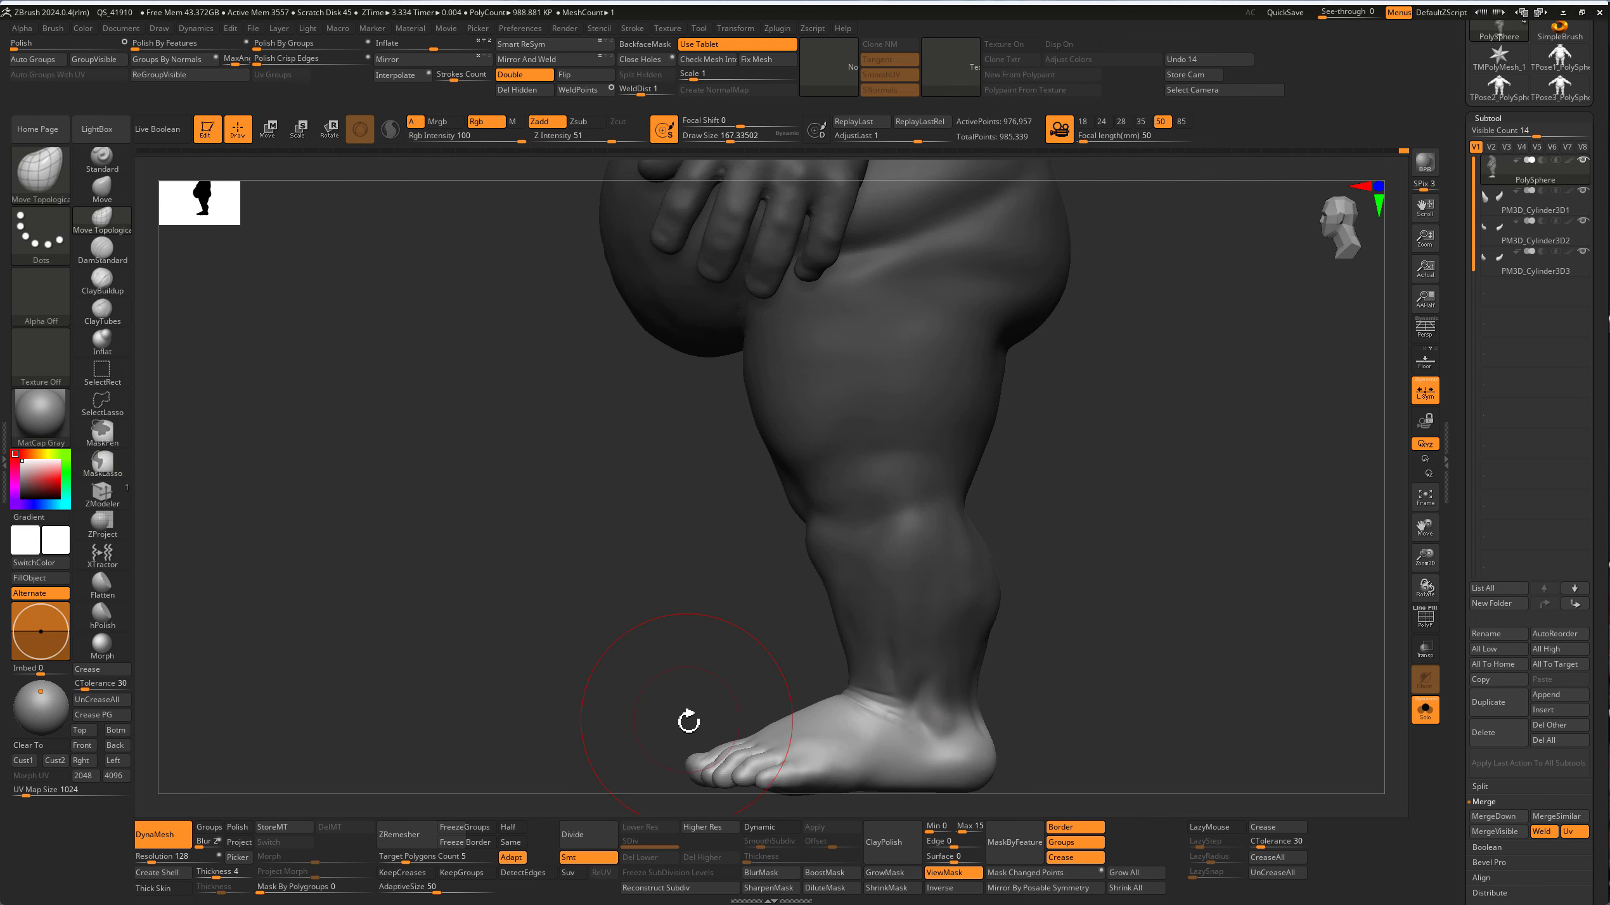
pyautogui.hotkey('ctrl', 'shift', 'a')
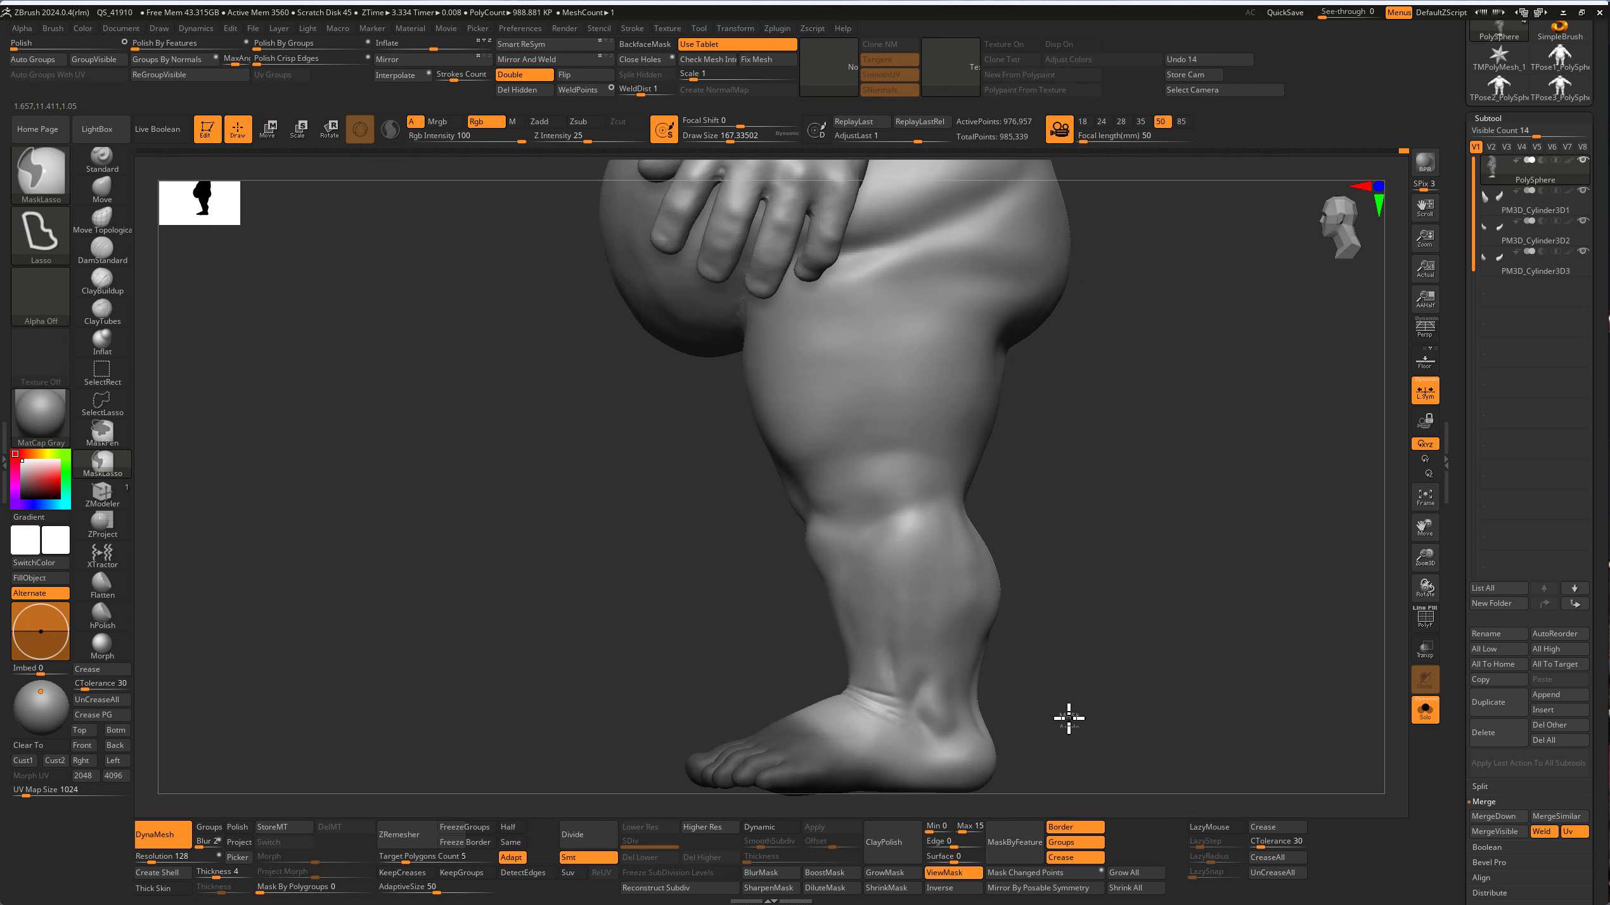
# Step: Re-mask the leg leaving the foot free, hide the mask shading, and enlarge the brush
pyautogui.keyDown('ctrl'); pyautogui.click(1068, 720); pyautogui.keyUp('ctrl')
pyautogui.press('w')
pyautogui.press('q')
pyautogui.hotkey('ctrl', 'h')
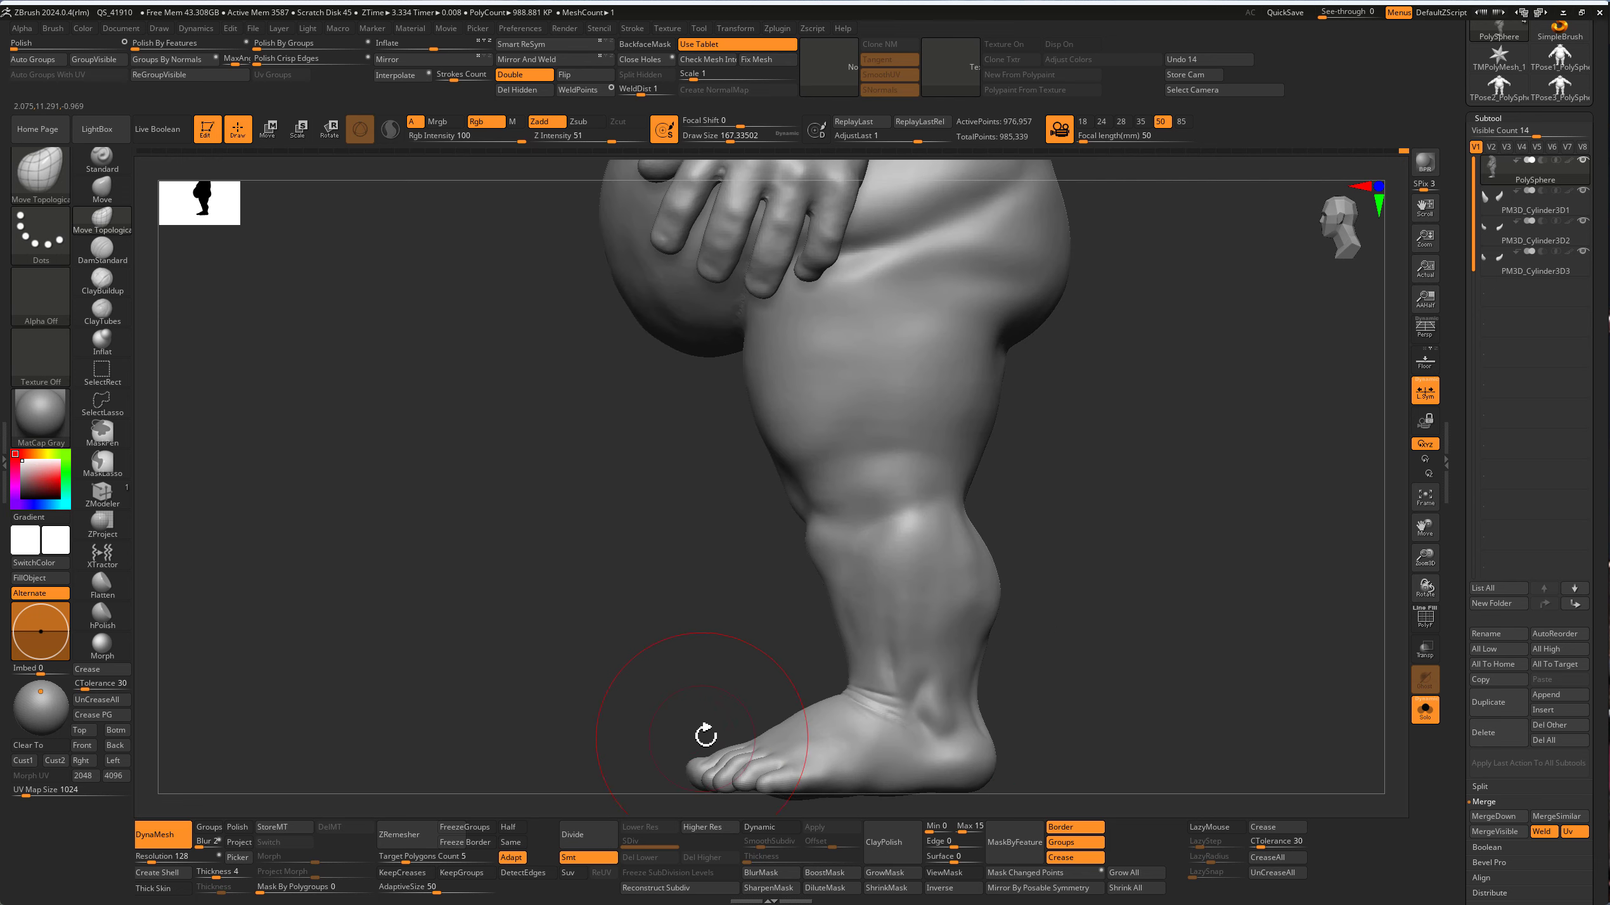
pyautogui.keyDown('alt'); pyautogui.moveTo(668, 601); pyautogui.dragTo(676, 737); pyautogui.keyUp('alt')
pyautogui.press(']')
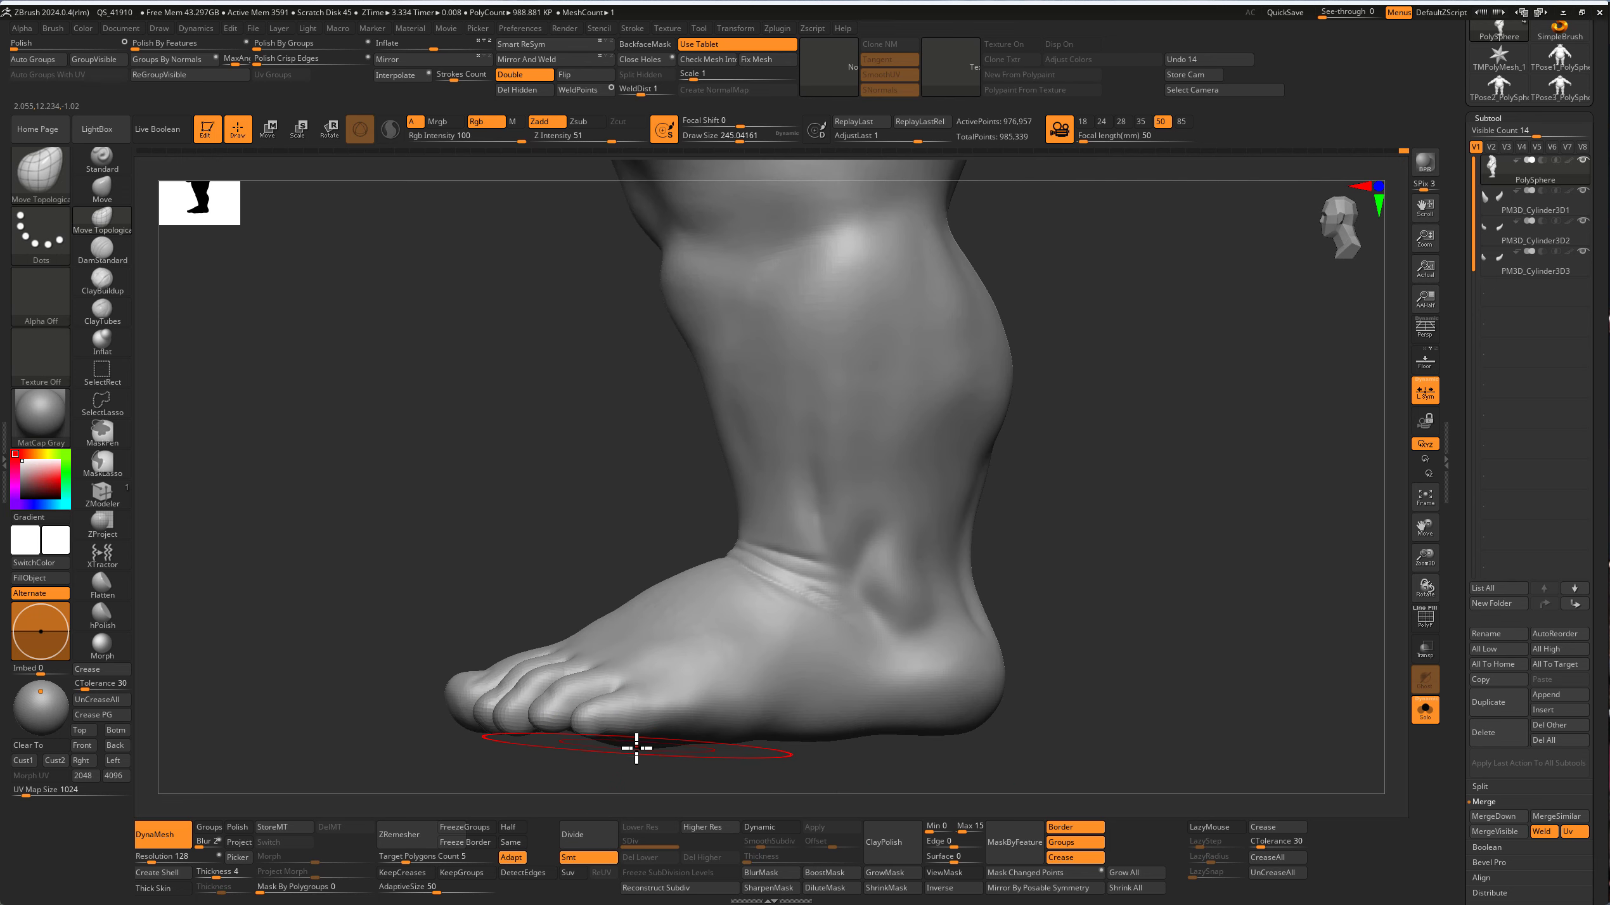
# Step: Sculpt the tops of both feet symmetrically with a half-size Move Topological brush
pyautogui.moveTo(592, 677)
pyautogui.mouseDown(button='right')
pyautogui.moveTo(507, 547)
pyautogui.moveTo(820, 593)
pyautogui.moveTo(767, 599)
pyautogui.moveTo(797, 507)
pyautogui.mouseUp(button='right')
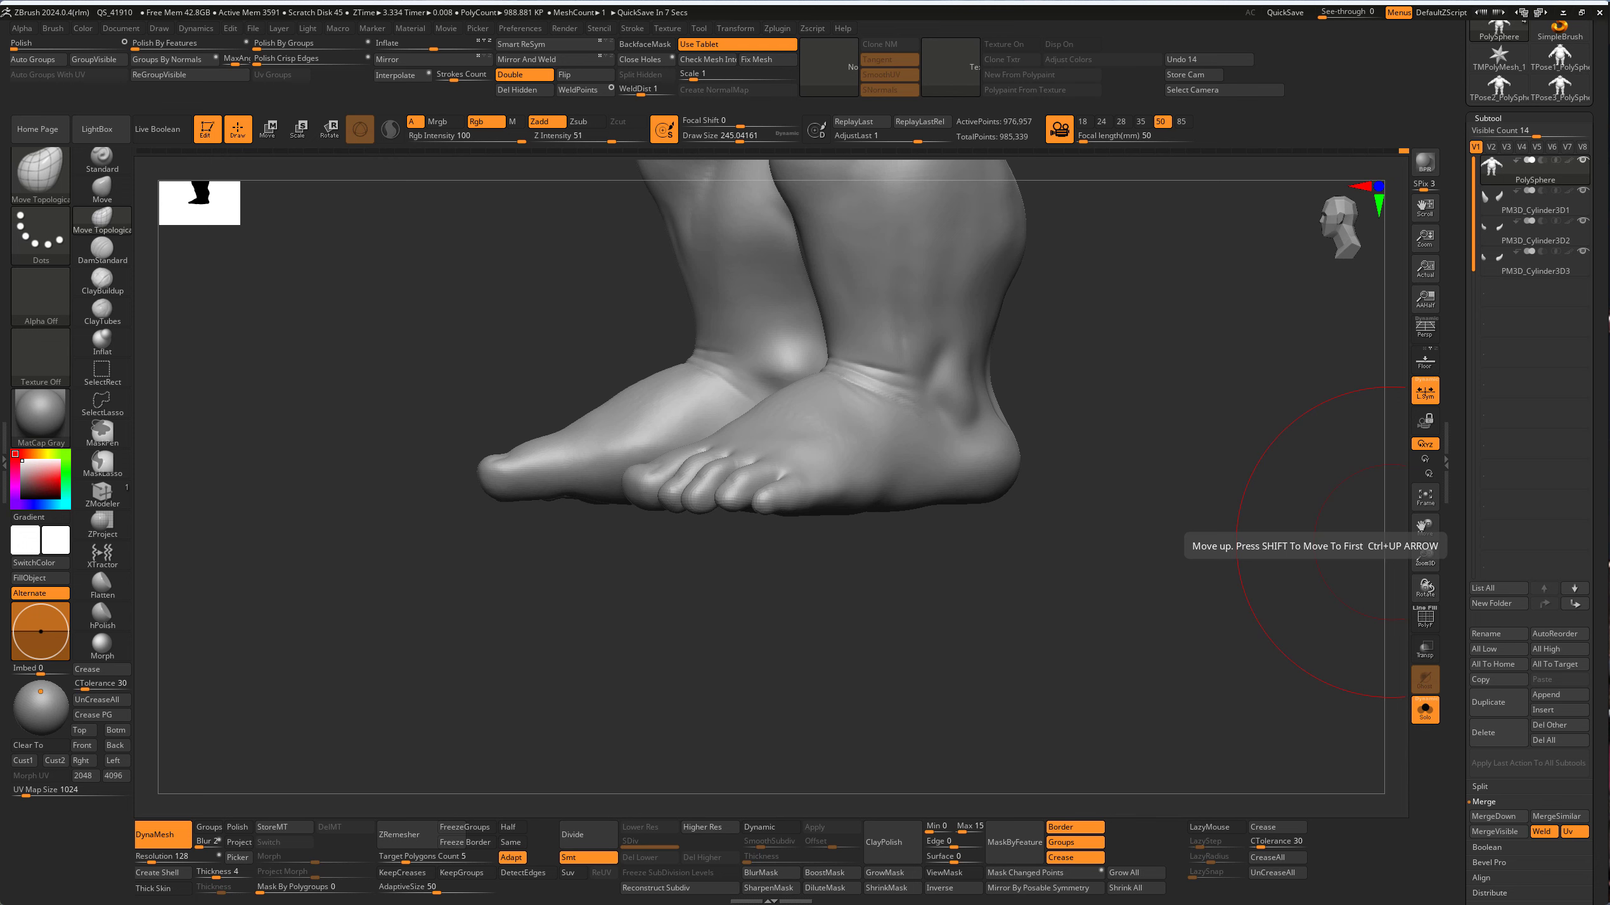
pyautogui.moveTo(825, 495)
pyautogui.mouseDown(button='right')
pyautogui.moveTo(873, 471)
pyautogui.moveTo(863, 449)
pyautogui.moveTo(1075, 529)
pyautogui.moveTo(1051, 456)
pyautogui.moveTo(1096, 460)
pyautogui.moveTo(1150, 431)
pyautogui.moveTo(1189, 450)
pyautogui.mouseUp(button='right')
pyautogui.press('[')
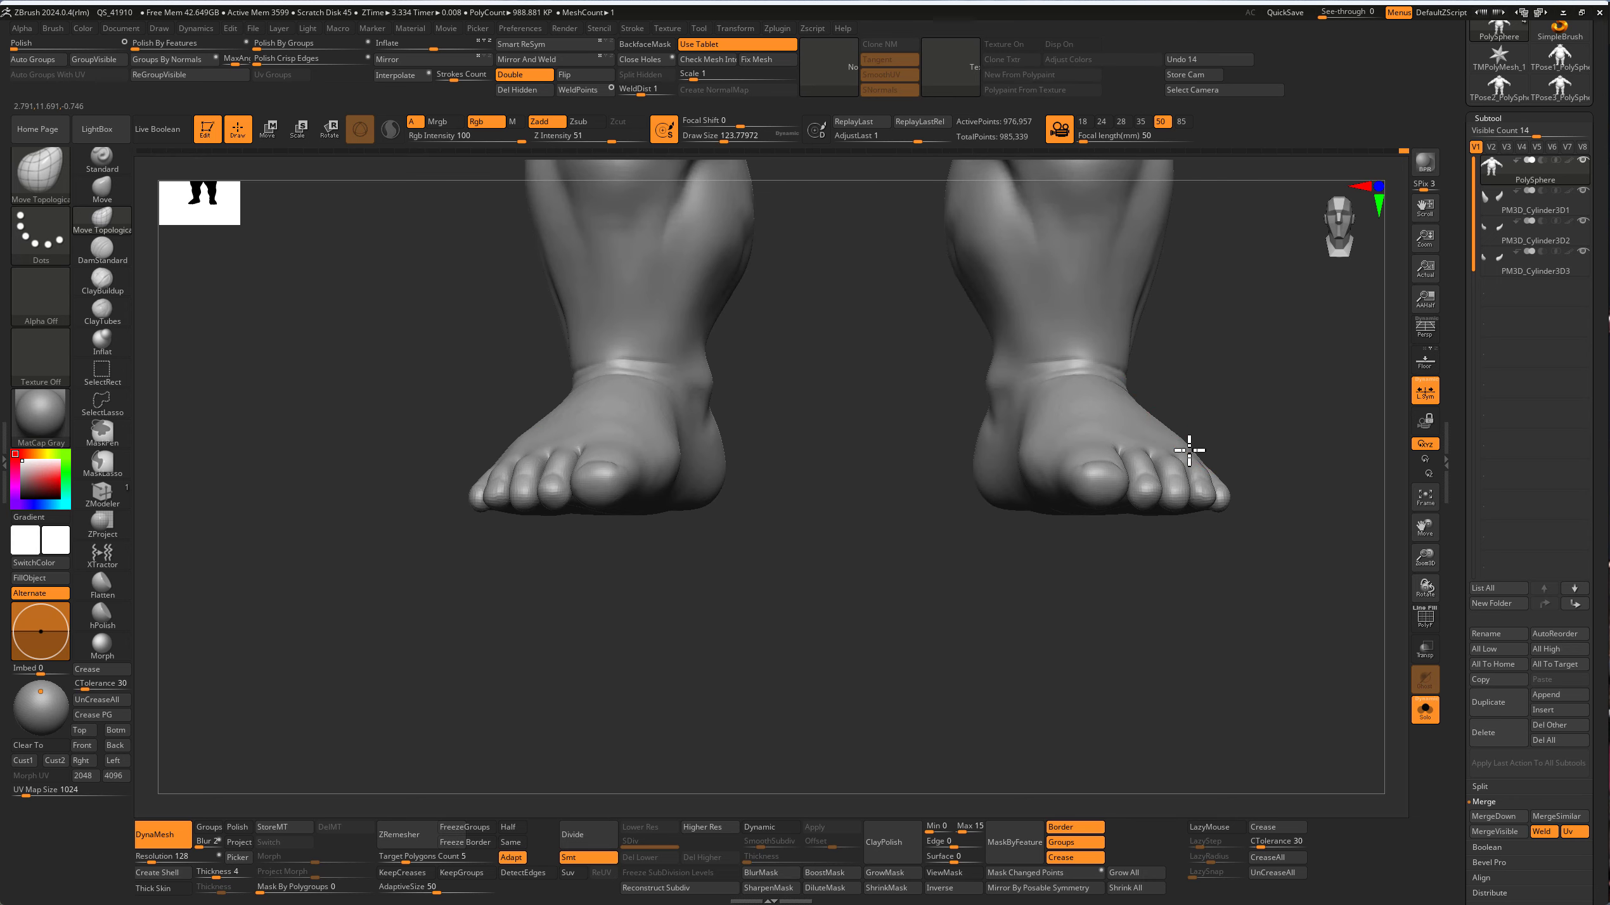
pyautogui.moveTo(1153, 420); pyautogui.dragTo(1151, 431)
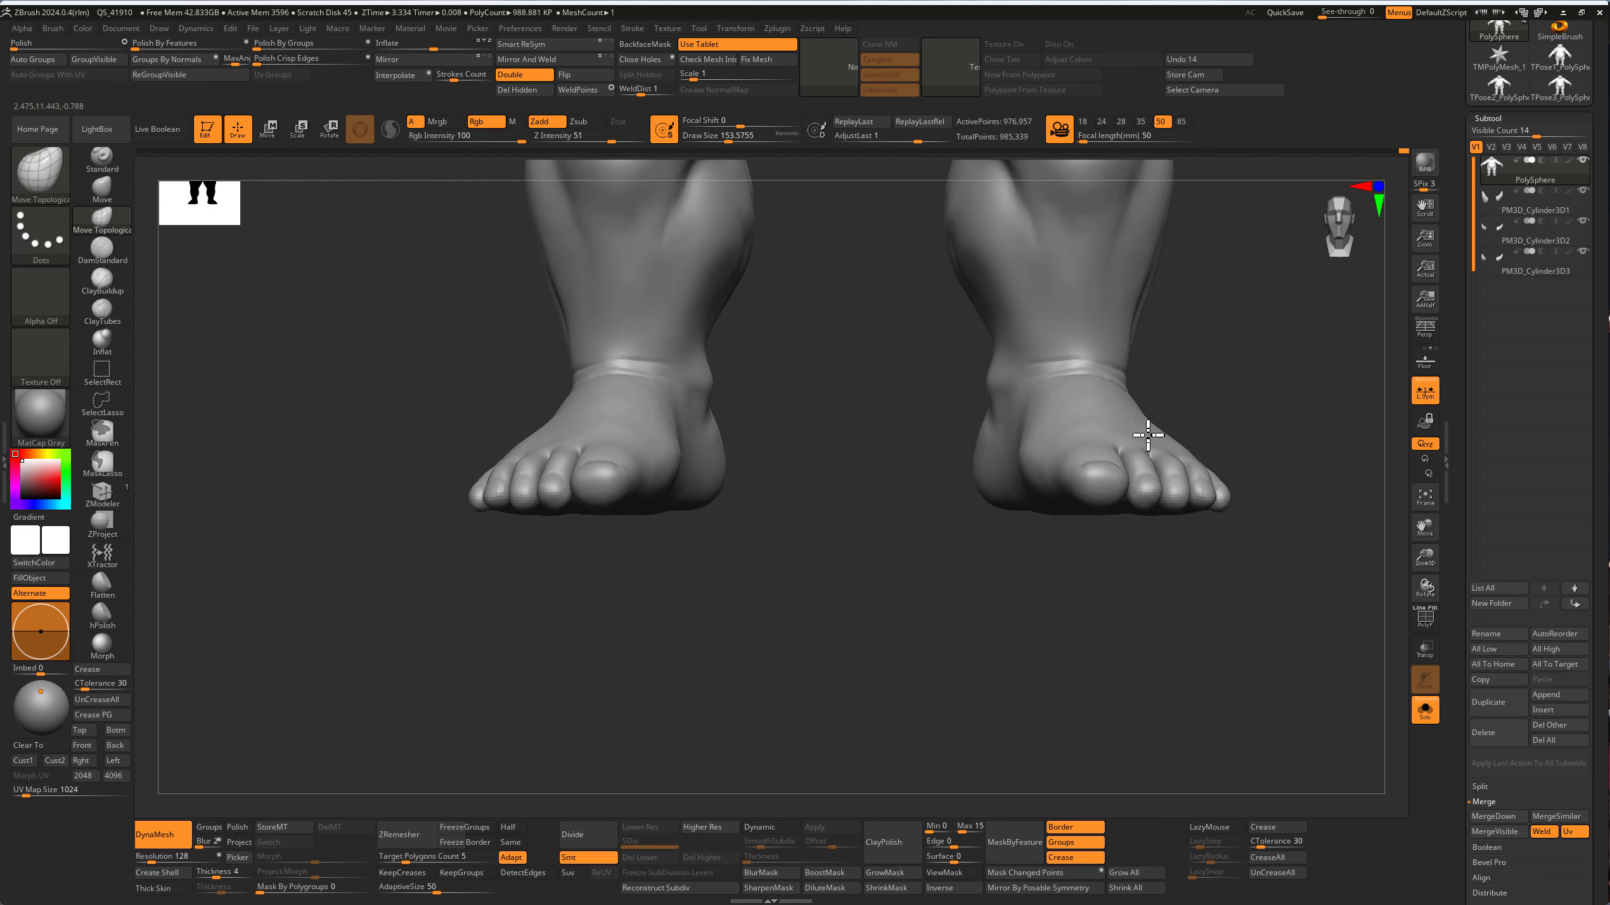
pyautogui.moveTo(1148, 435)
pyautogui.mouseDown(button='right')
pyautogui.moveTo(1116, 442)
pyautogui.moveTo(1132, 425)
pyautogui.moveTo(1232, 438)
pyautogui.moveTo(1079, 424)
pyautogui.moveTo(1097, 467)
pyautogui.moveTo(1063, 317)
pyautogui.mouseUp(button='right')
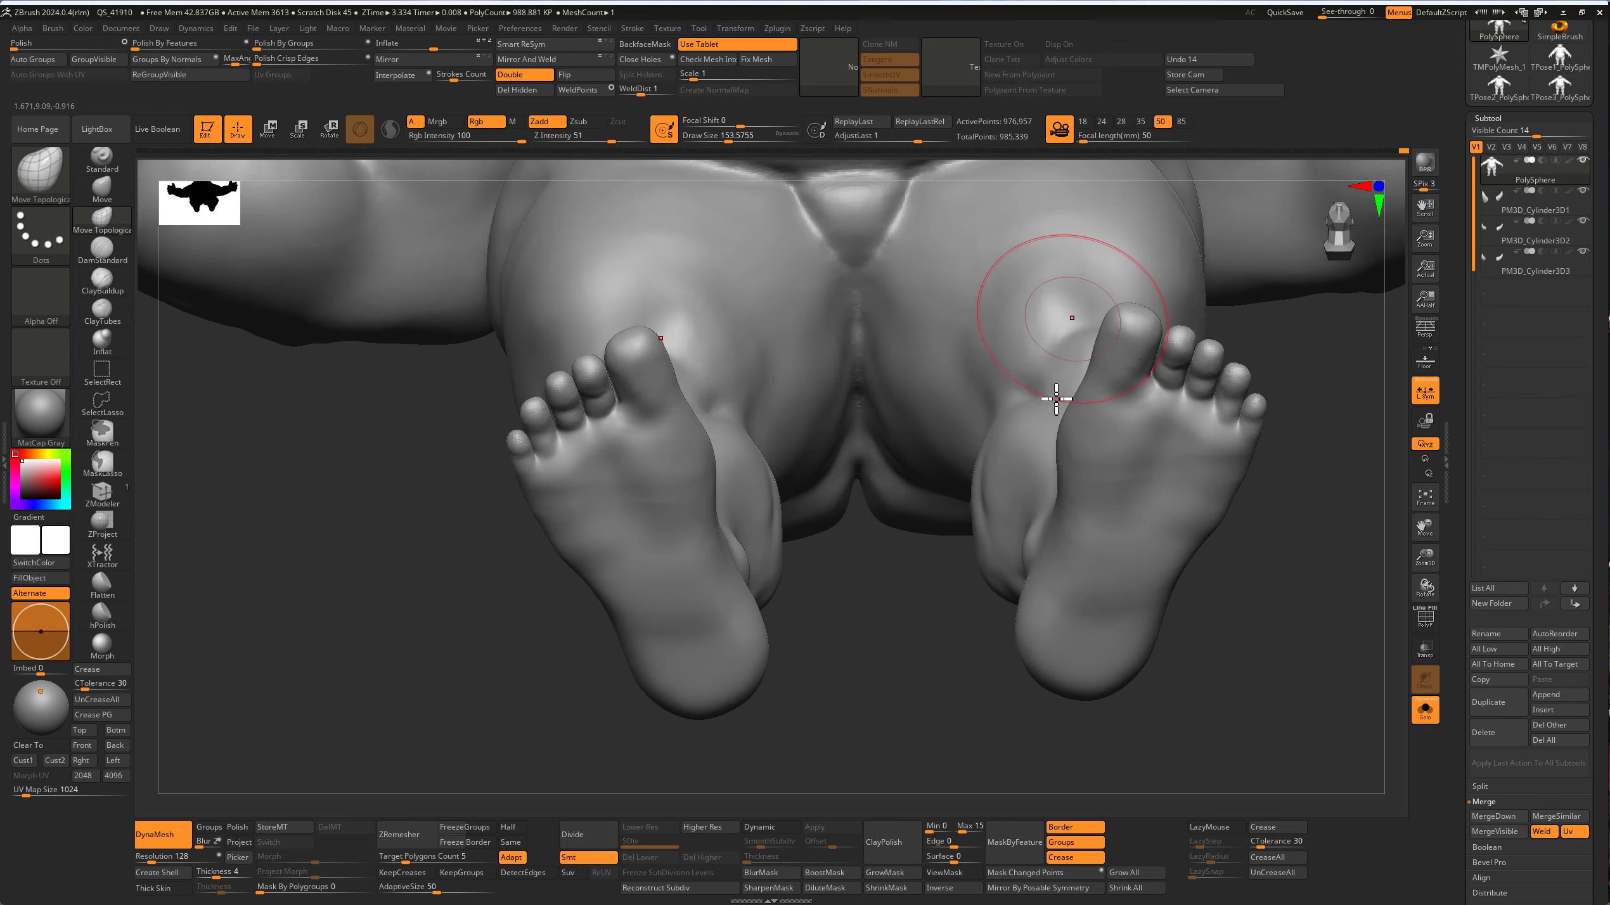
pyautogui.moveTo(1093, 408); pyautogui.dragTo(1024, 493, button='right')
# Step: Reduce the brush to about 120 and lasso-mask the foot, leaving the toes free
pyautogui.press('s')
pyautogui.moveTo(949, 503); pyautogui.dragTo(928, 510)
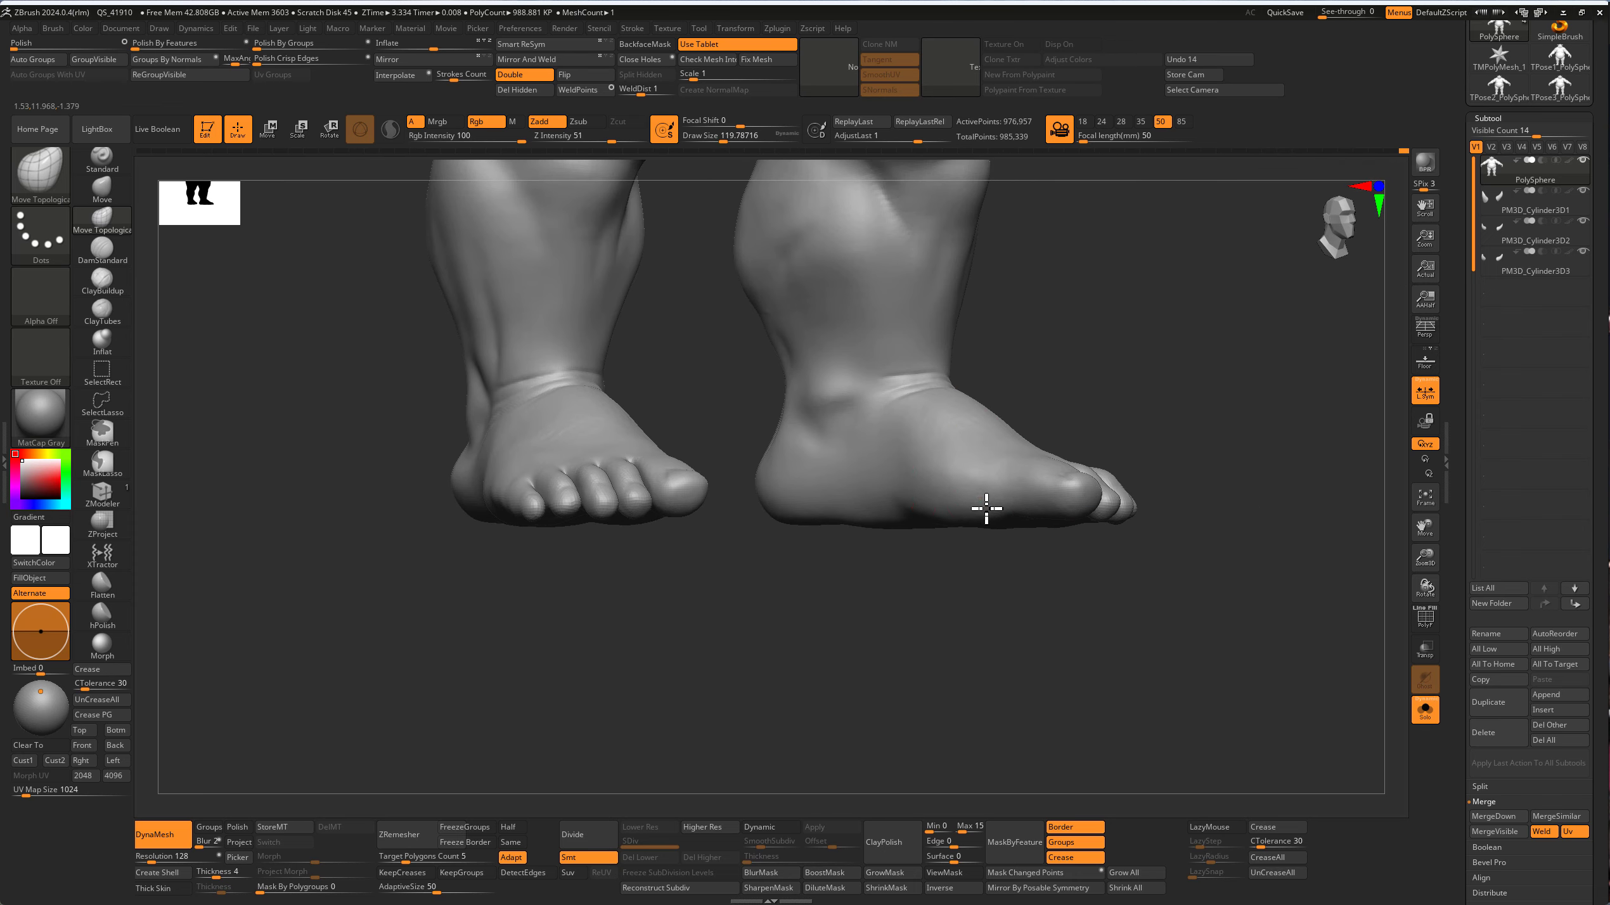
pyautogui.moveTo(906, 506); pyautogui.dragTo(939, 470, button='right')
pyautogui.moveTo(977, 521)
pyautogui.keyDown('ctrl'); pyautogui.mouseDown(button='right')
pyautogui.moveTo(1193, 564)
pyautogui.moveTo(1025, 528)
pyautogui.mouseUp(button='right'); pyautogui.keyUp('ctrl')
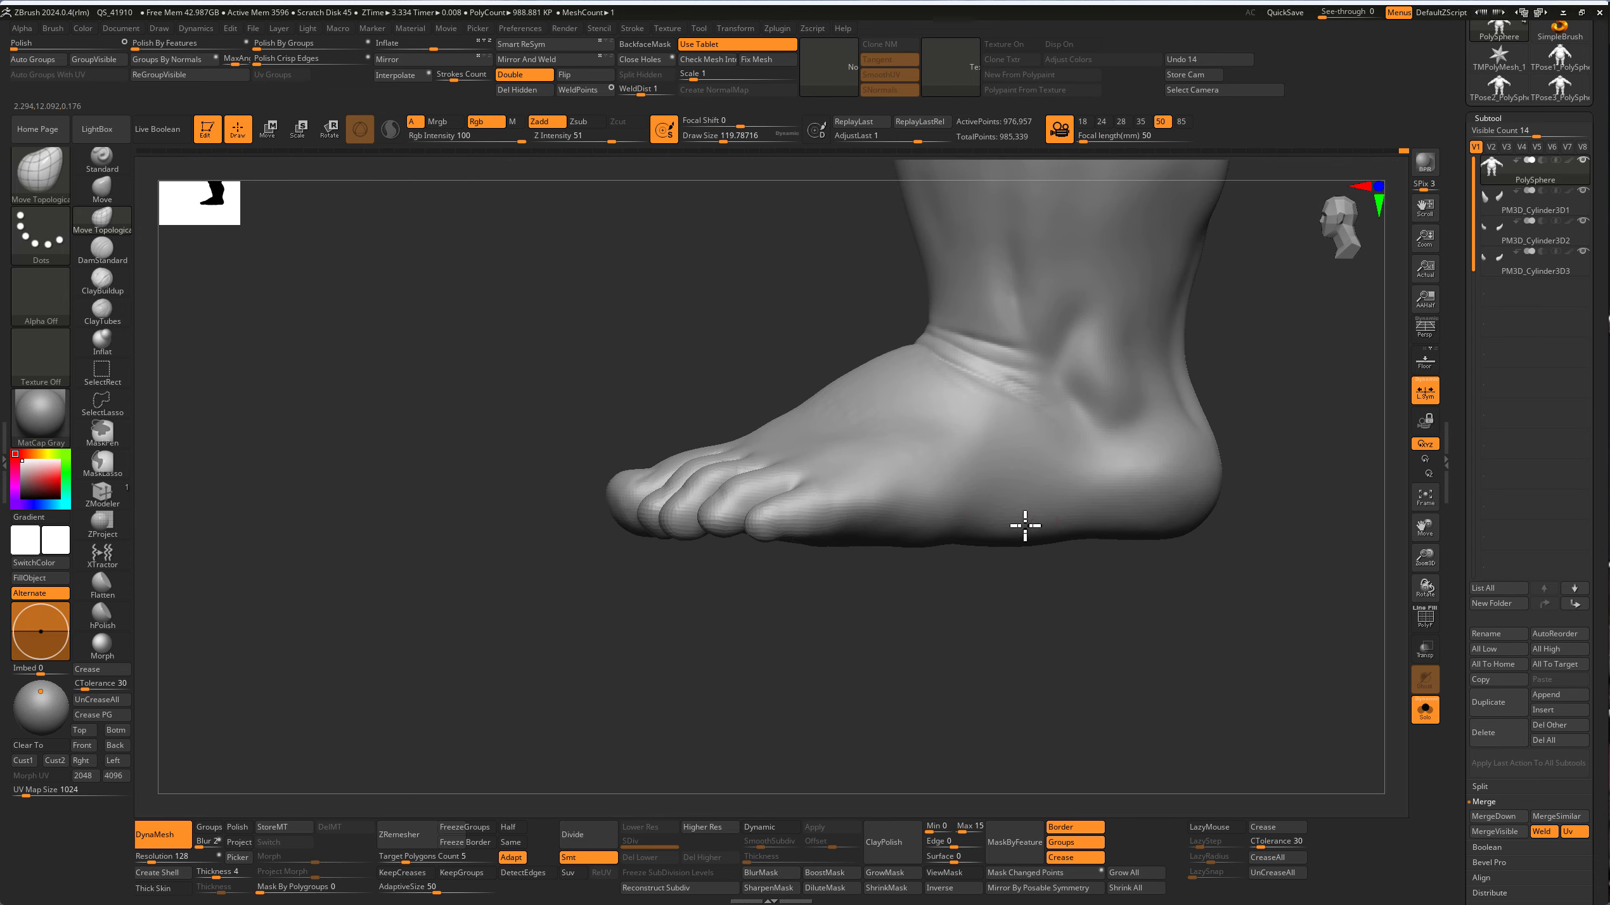
pyautogui.keyDown('ctrl'); pyautogui.moveTo(778, 531); pyautogui.dragTo(881, 531); pyautogui.keyUp('ctrl')
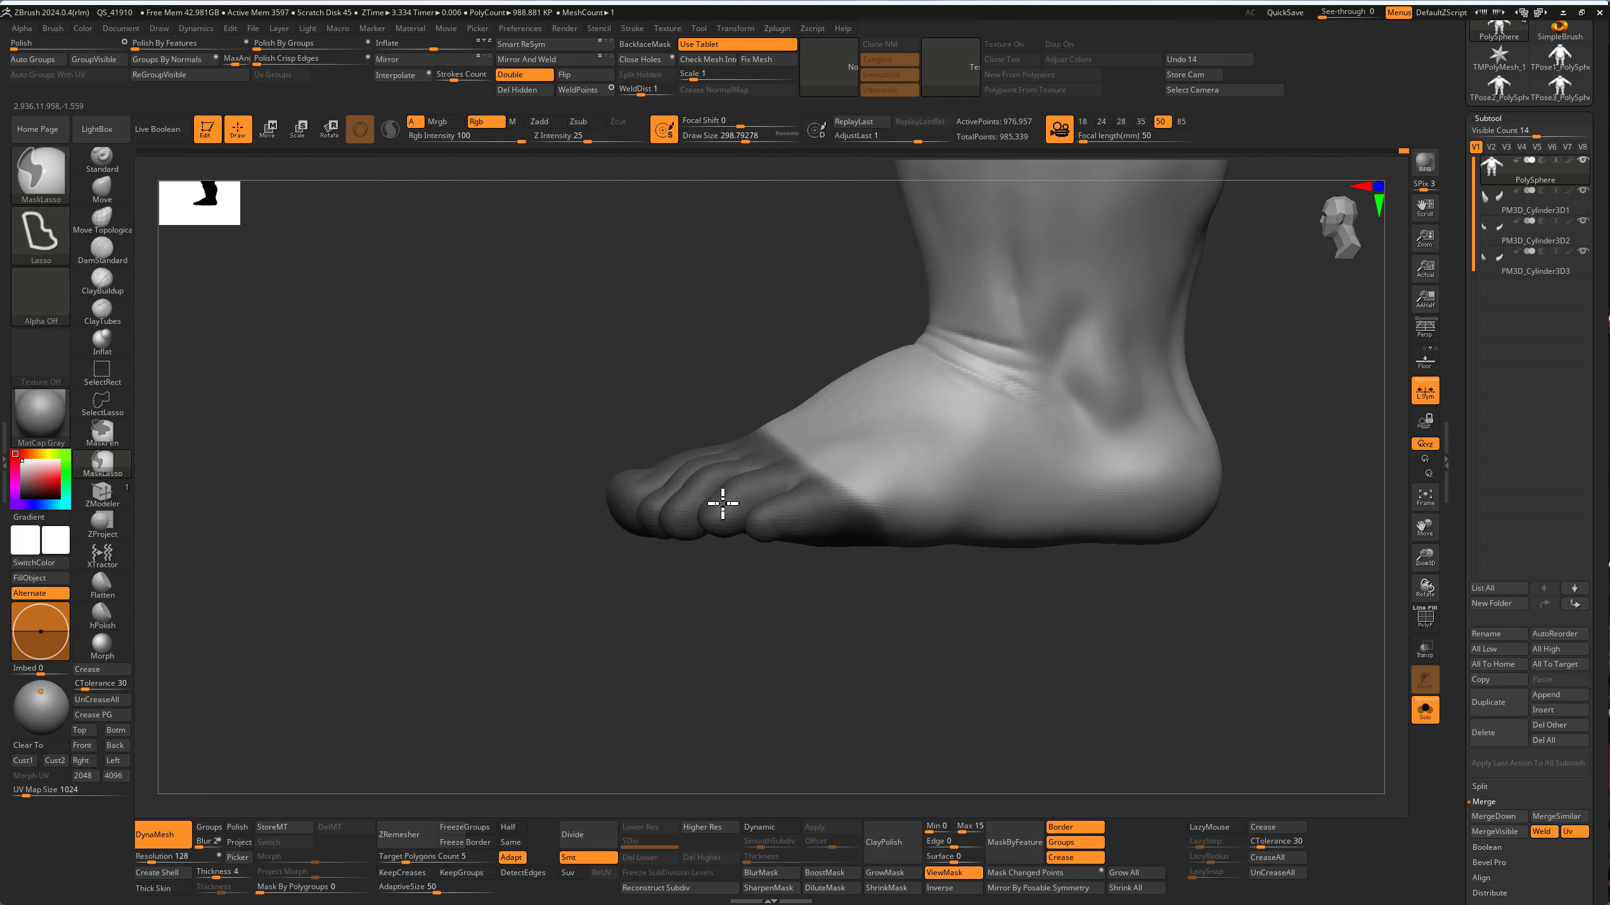
# Step: Lift the unmasked toes slightly with the gizmo centred on them, then clear the mask
pyautogui.press('w')
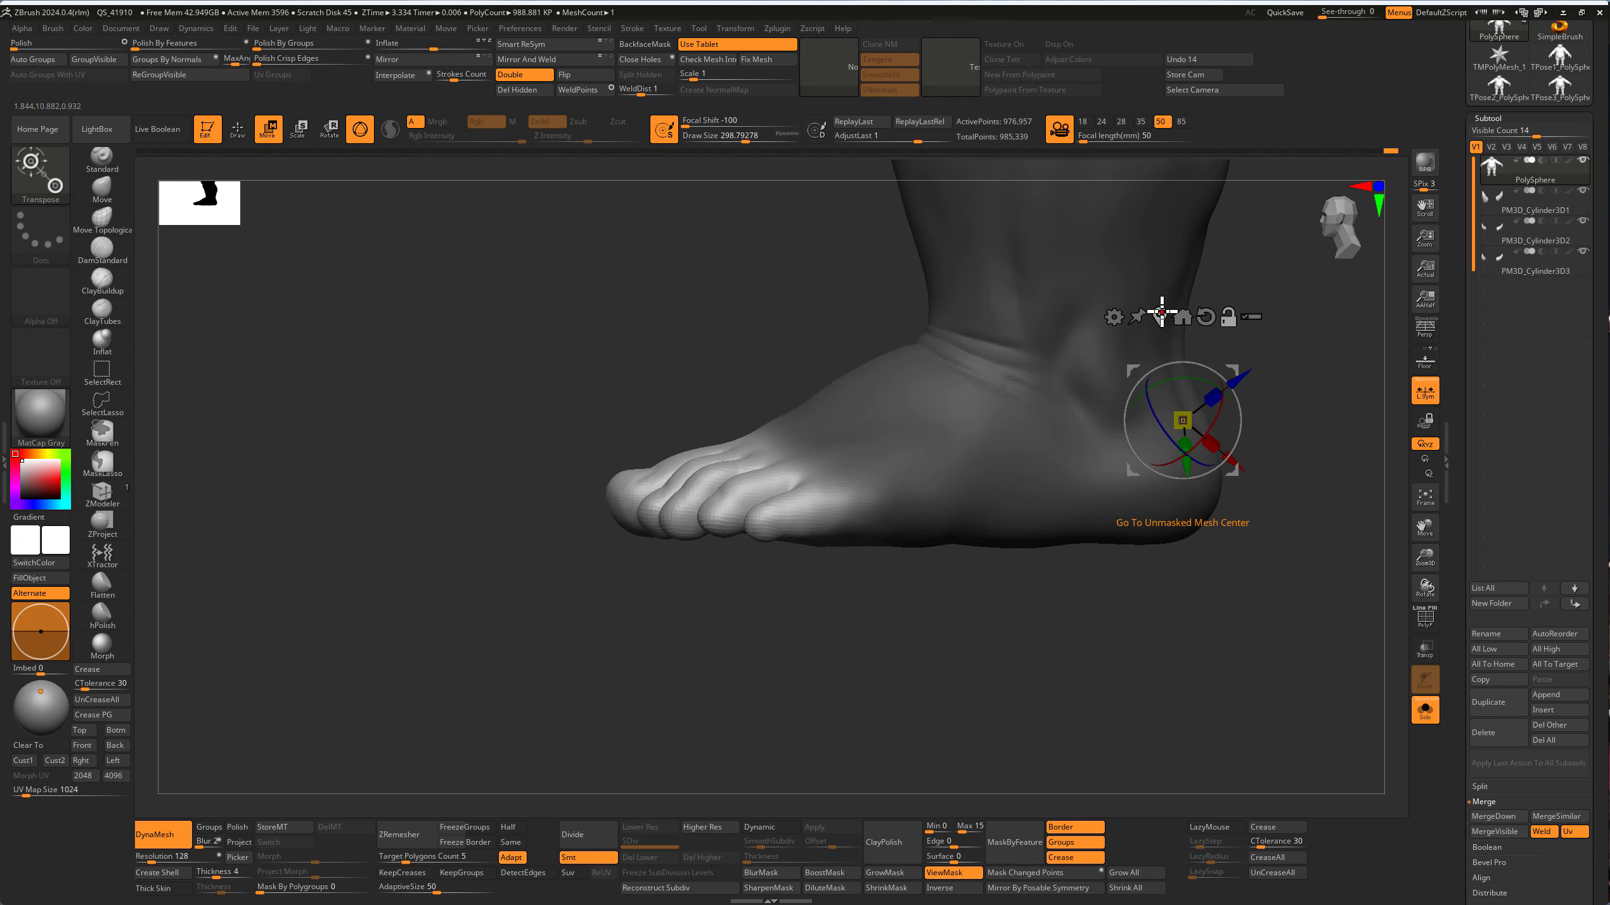
pyautogui.click(1162, 313)
pyautogui.moveTo(774, 438); pyautogui.dragTo(773, 432)
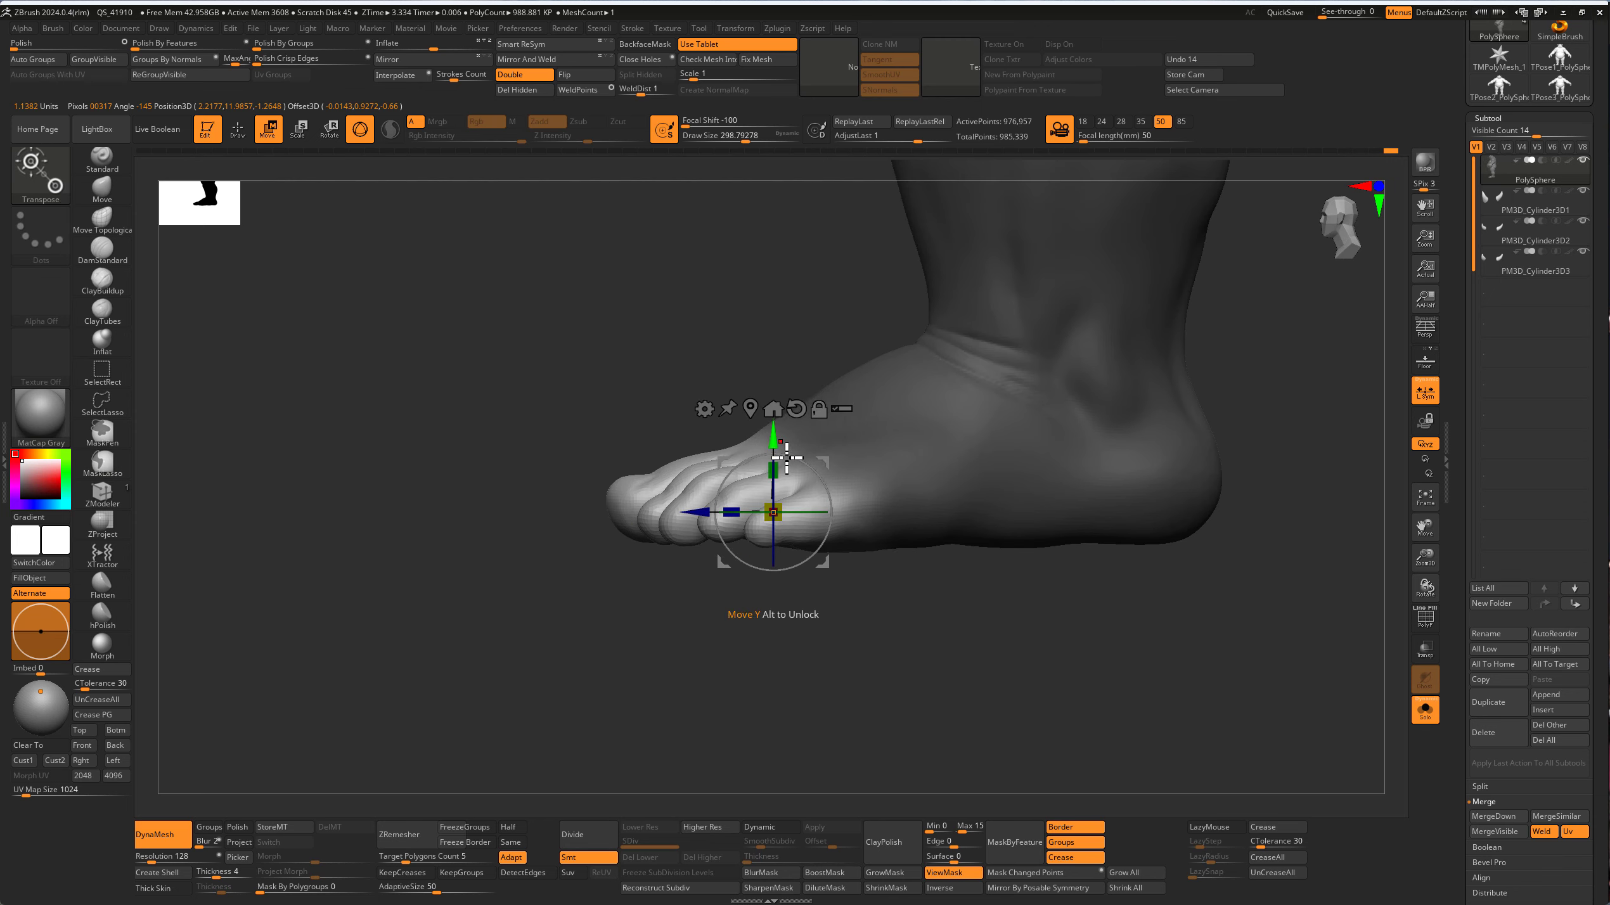
pyautogui.press('q')
pyautogui.moveTo(831, 571)
pyautogui.keyDown('ctrl'); pyautogui.mouseDown()
pyautogui.moveTo(884, 551)
pyautogui.moveTo(661, 559)
pyautogui.mouseUp(); pyautogui.keyUp('ctrl')
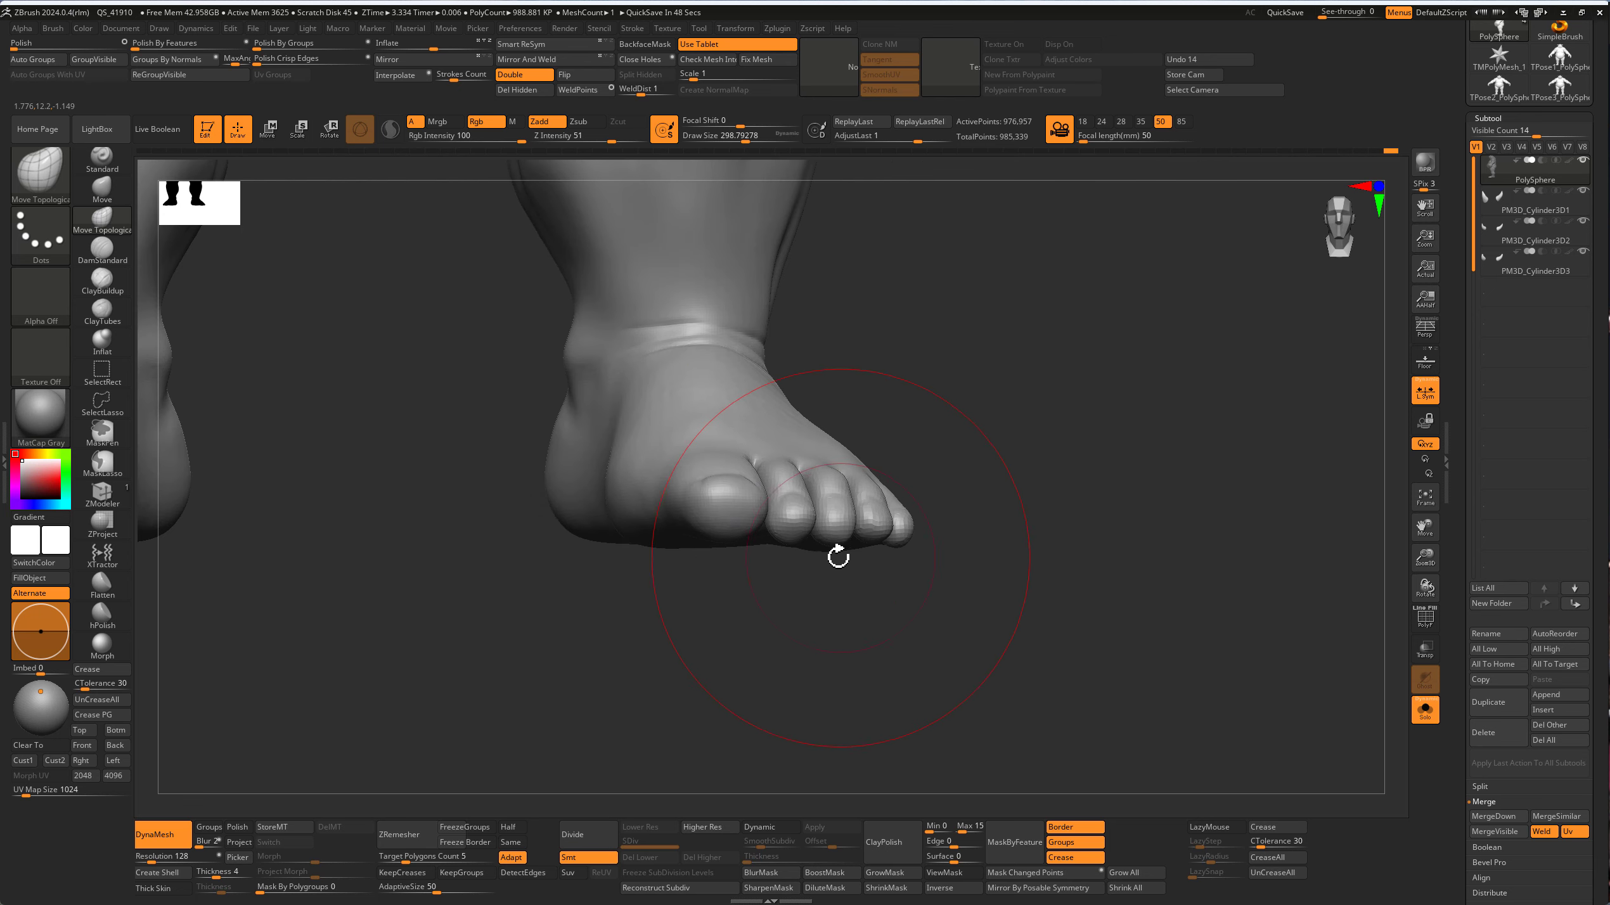
# Step: Even out the toes with a size-145 Move Topological brush, then select DamStandard
pyautogui.moveTo(835, 544)
pyautogui.mouseDown()
pyautogui.moveTo(827, 471)
pyautogui.moveTo(935, 507)
pyautogui.moveTo(849, 464)
pyautogui.mouseUp()
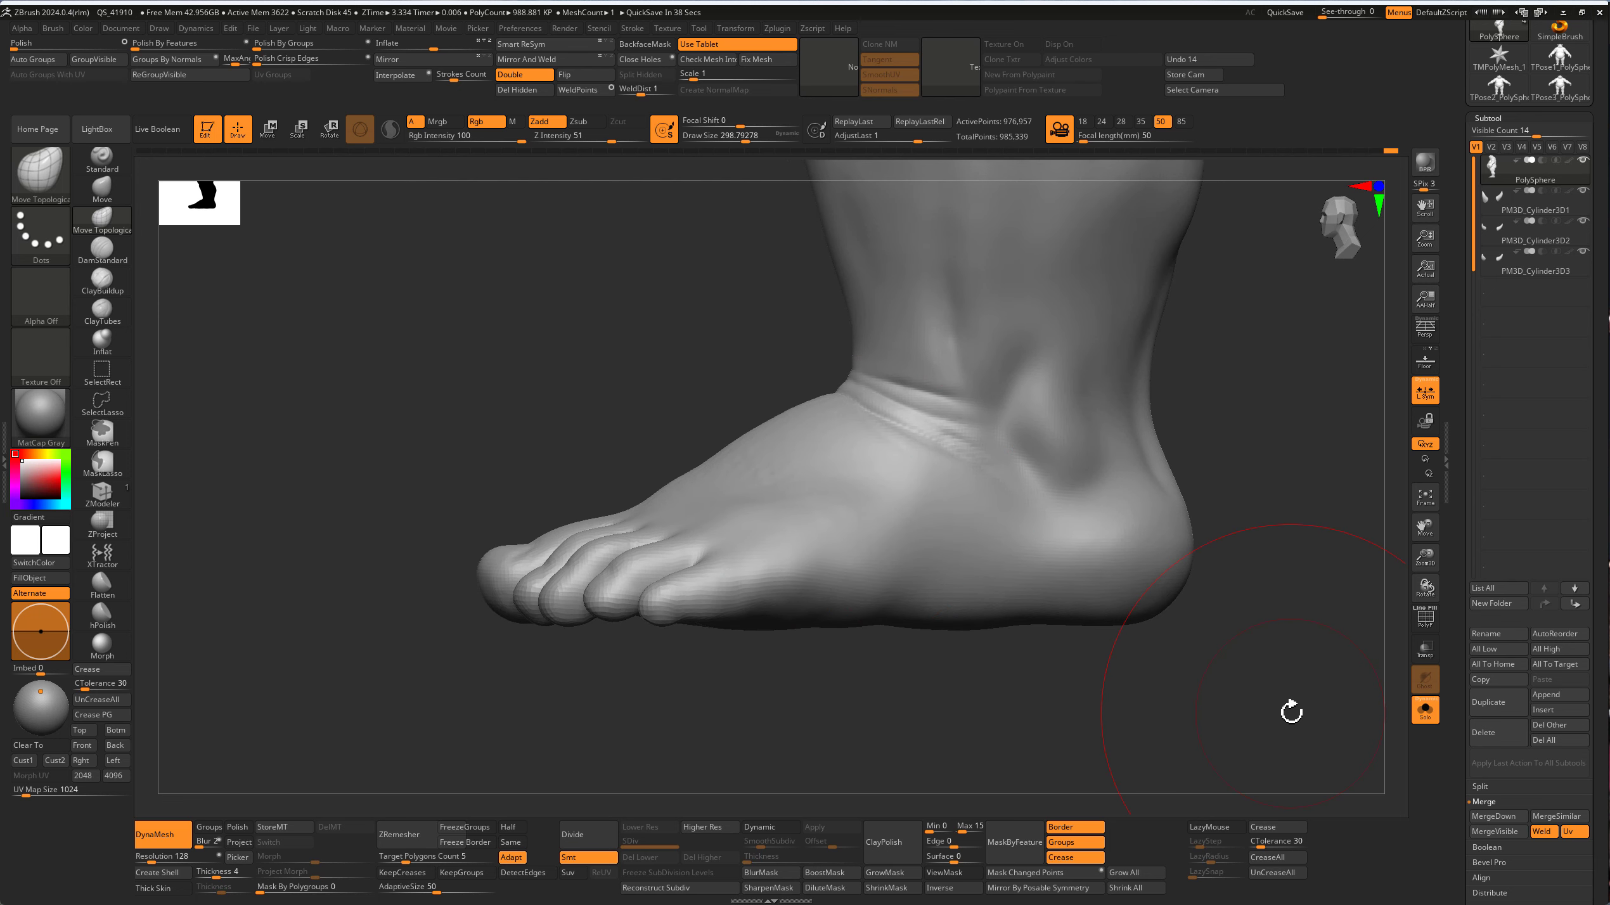
pyautogui.moveTo(1032, 648)
pyautogui.mouseDown()
pyautogui.moveTo(677, 579)
pyautogui.moveTo(693, 568)
pyautogui.mouseUp()
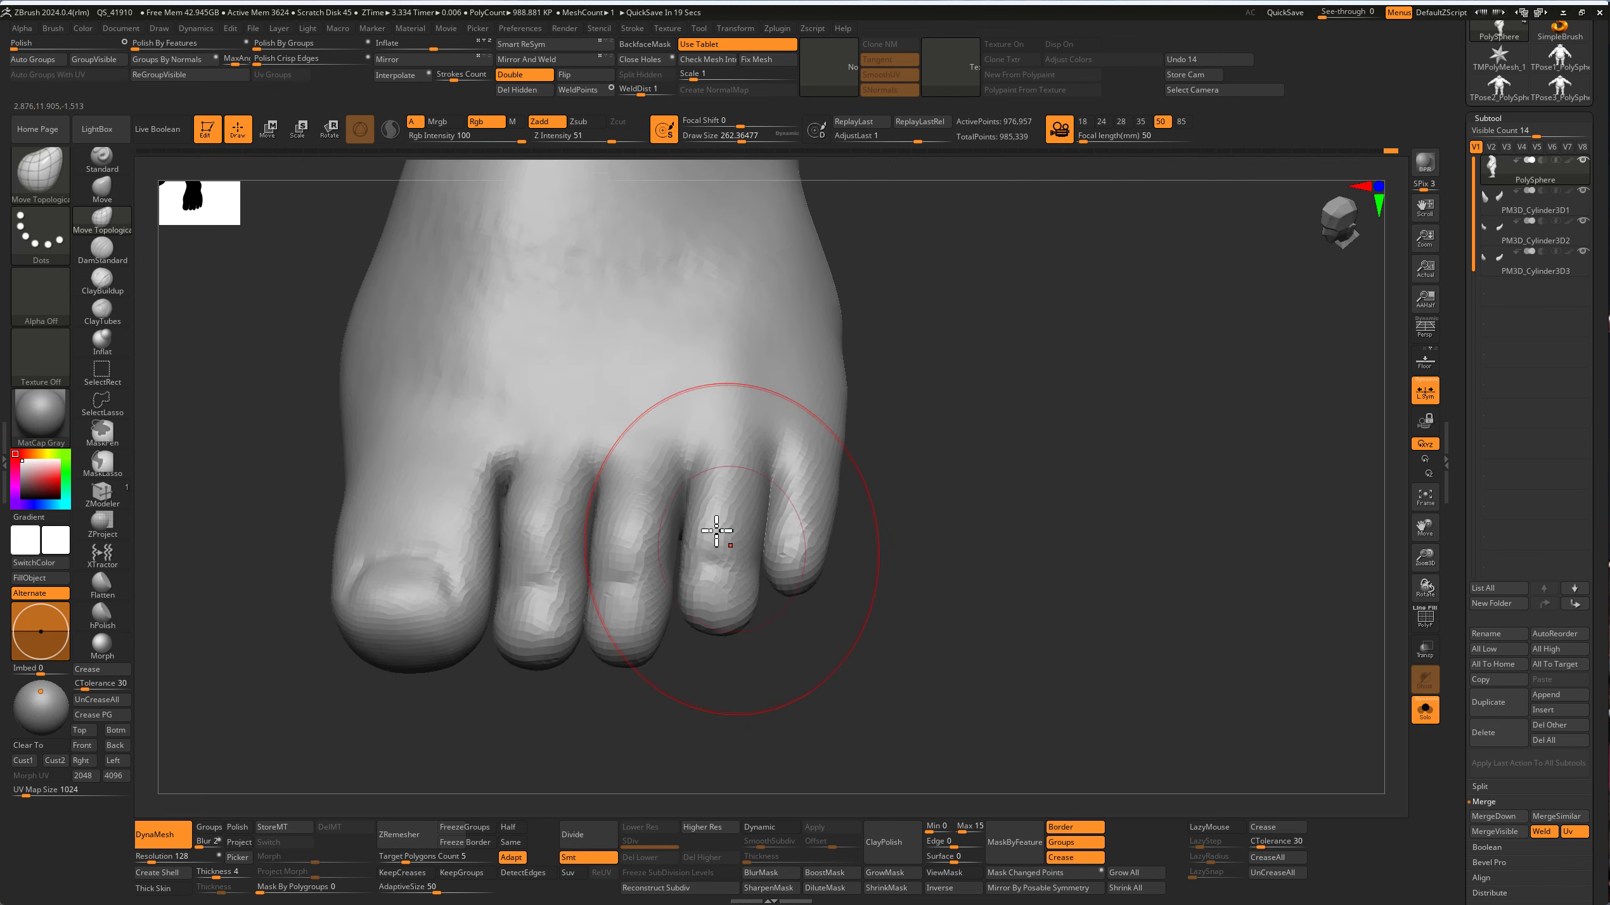
pyautogui.press('s')
pyautogui.moveTo(717, 535); pyautogui.dragTo(734, 546)
pyautogui.moveTo(709, 489); pyautogui.dragTo(622, 512)
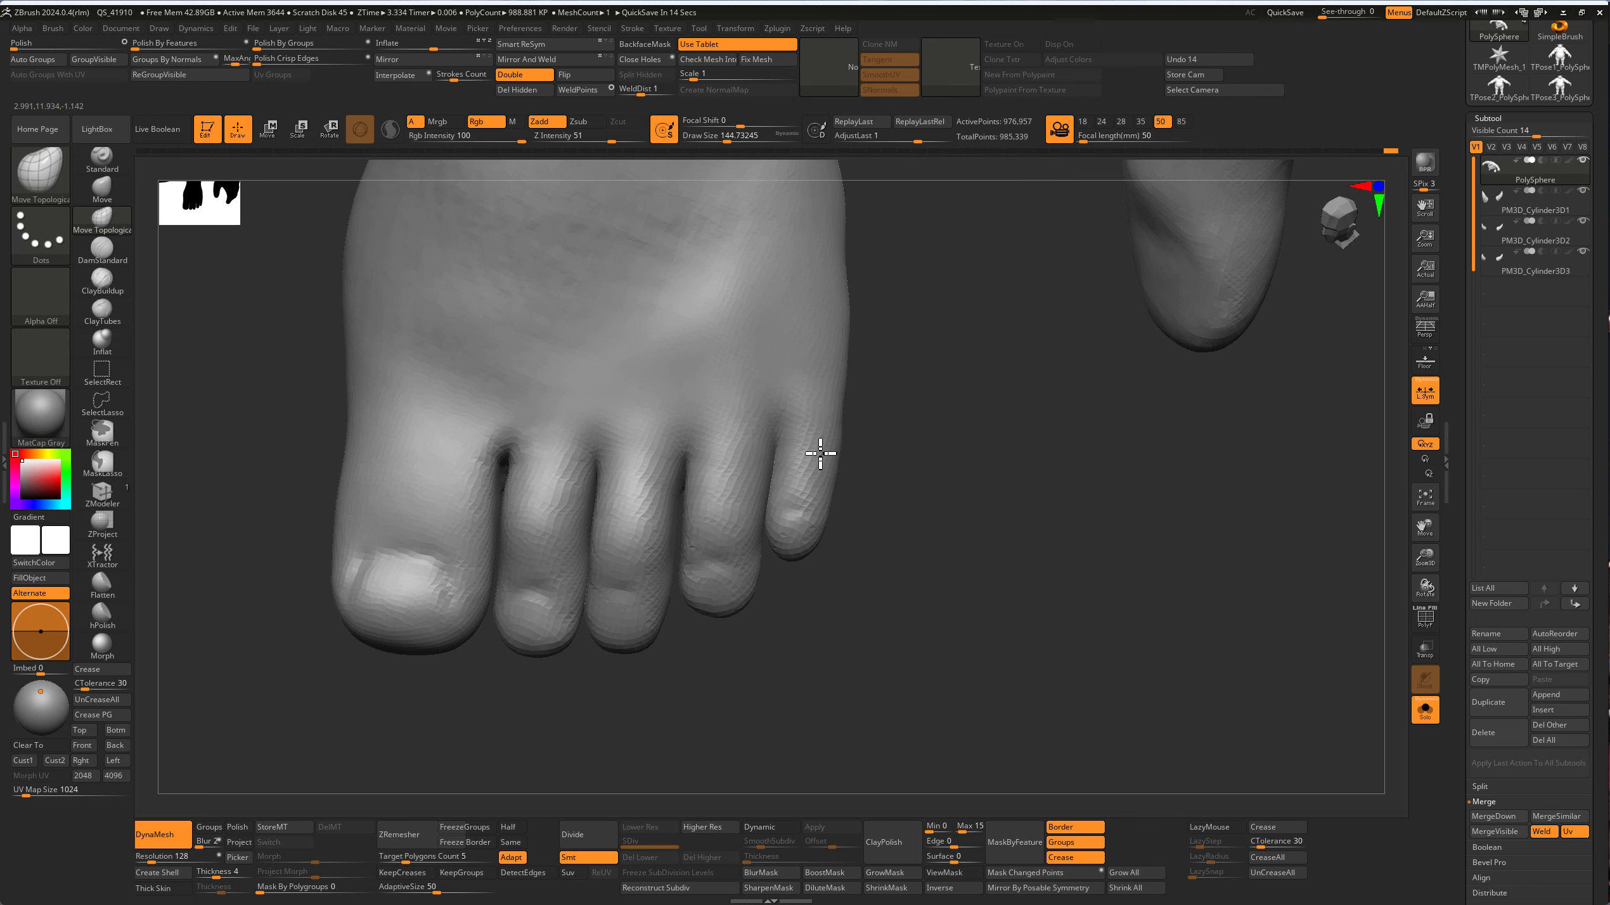
pyautogui.moveTo(630, 585)
pyautogui.mouseDown(button='right')
pyautogui.moveTo(642, 492)
pyautogui.moveTo(138, 320)
pyautogui.mouseUp(button='right')
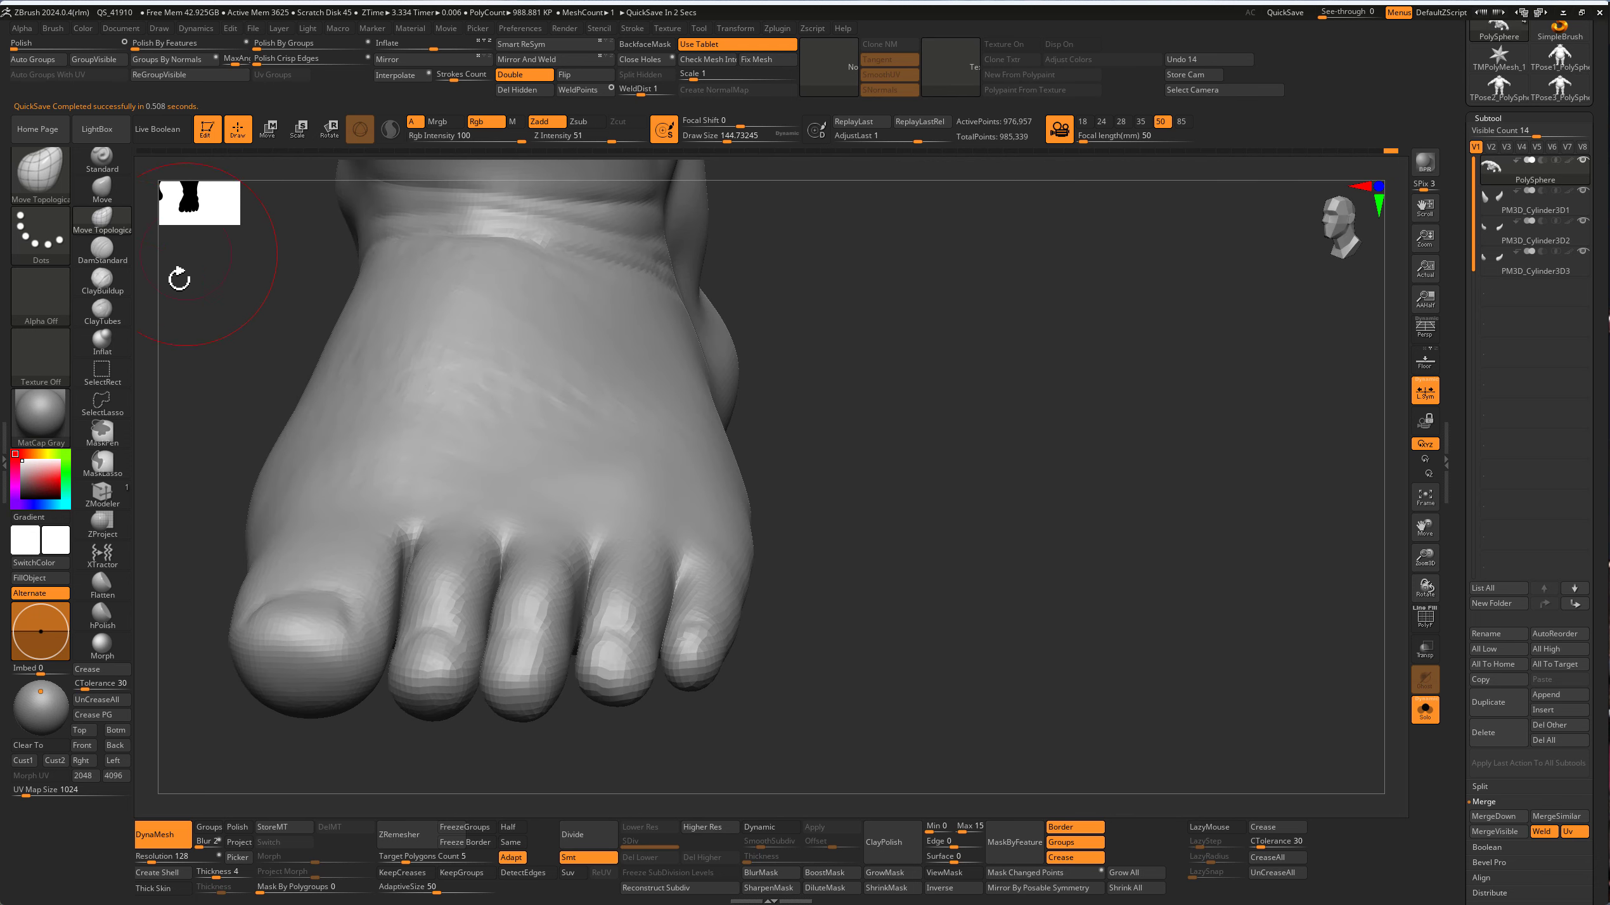
pyautogui.click(102, 247)
pyautogui.moveTo(395, 532)
pyautogui.mouseDown(button='right')
pyautogui.moveTo(884, 542)
pyautogui.moveTo(482, 479)
pyautogui.mouseUp(button='right')
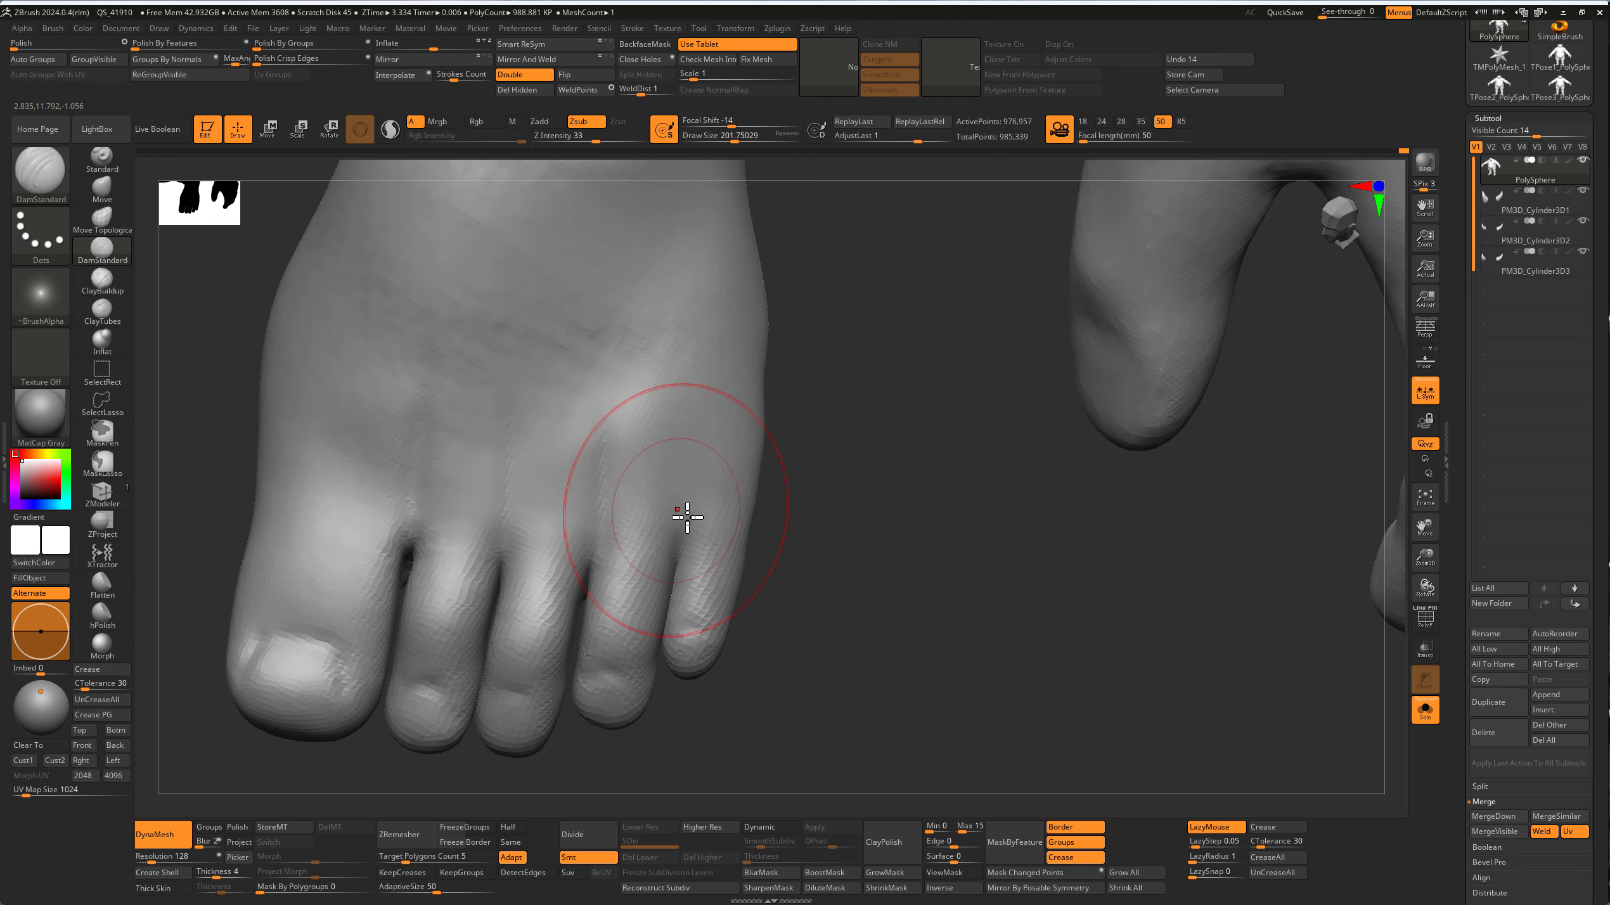
pyautogui.moveTo(439, 377); pyautogui.dragTo(759, 418, button='right')
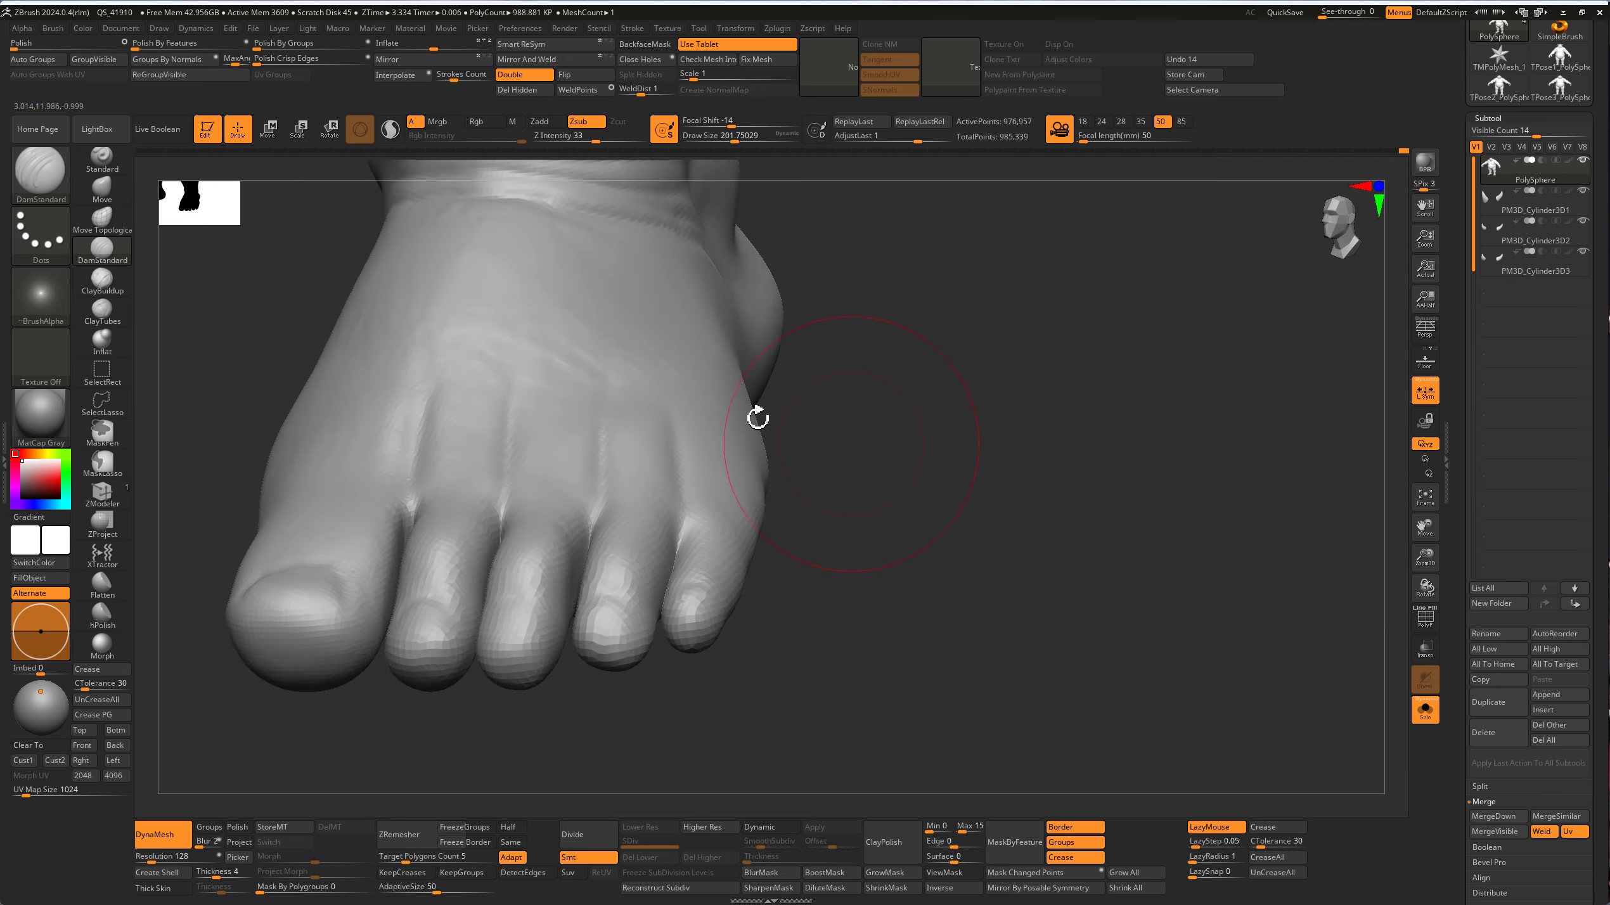
pyautogui.moveTo(420, 471)
pyautogui.mouseDown(button='right')
pyautogui.moveTo(978, 532)
pyautogui.moveTo(1018, 545)
pyautogui.moveTo(930, 547)
pyautogui.moveTo(1104, 600)
pyautogui.moveTo(1091, 618)
pyautogui.mouseUp(button='right')
pyautogui.press('s')
pyautogui.moveTo(659, 611); pyautogui.dragTo(688, 611)
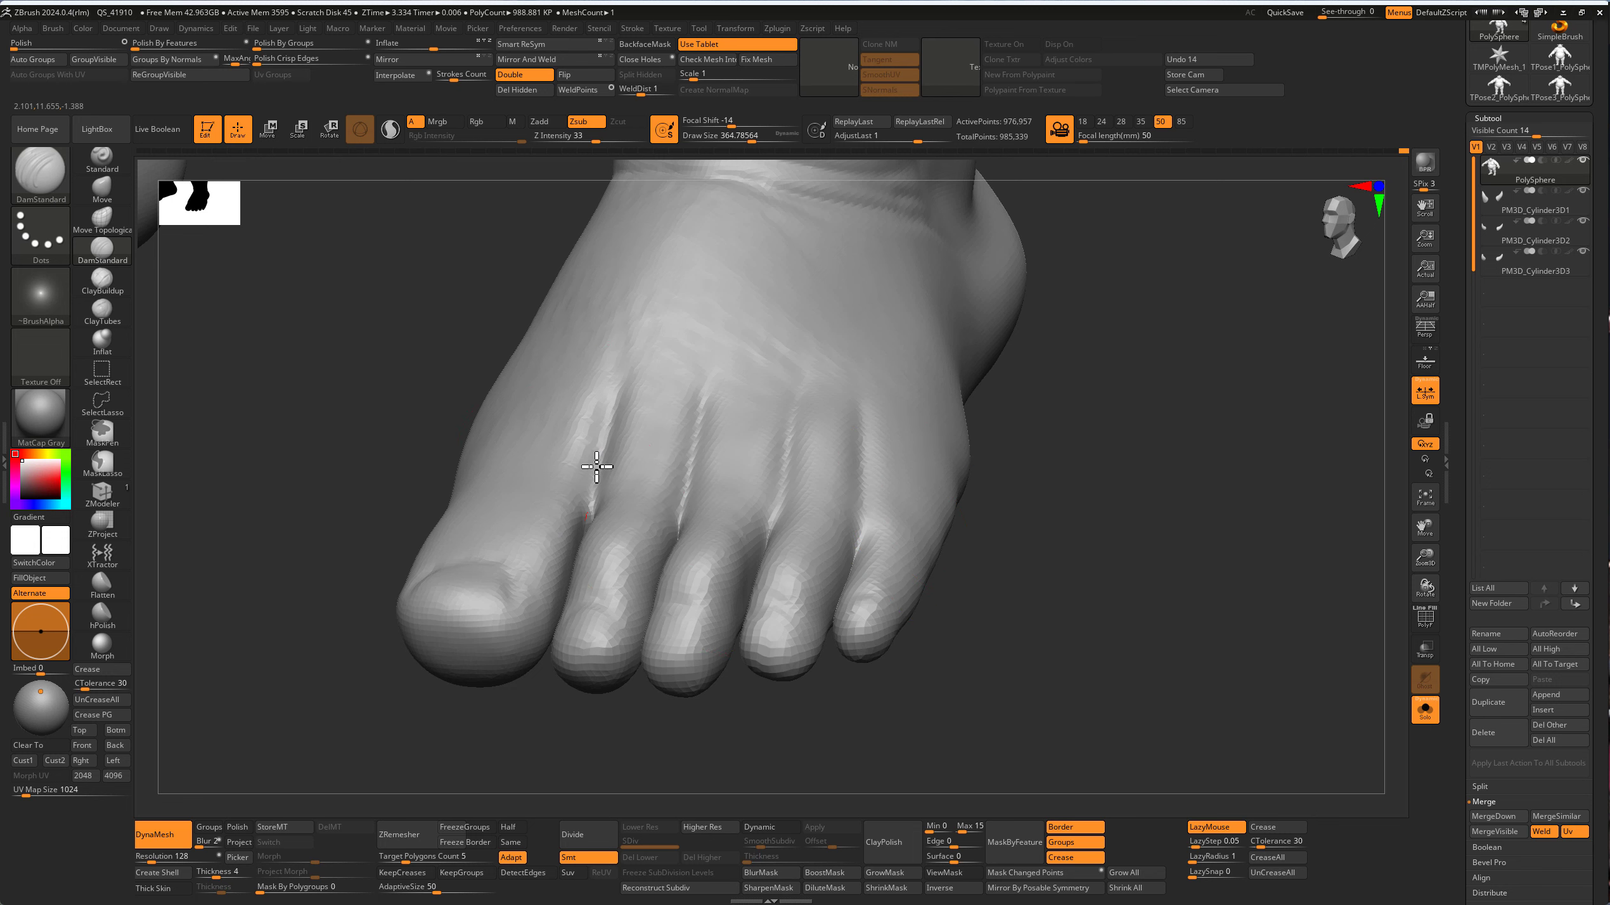
pyautogui.press('b')
pyautogui.press('s')
pyautogui.press('t')
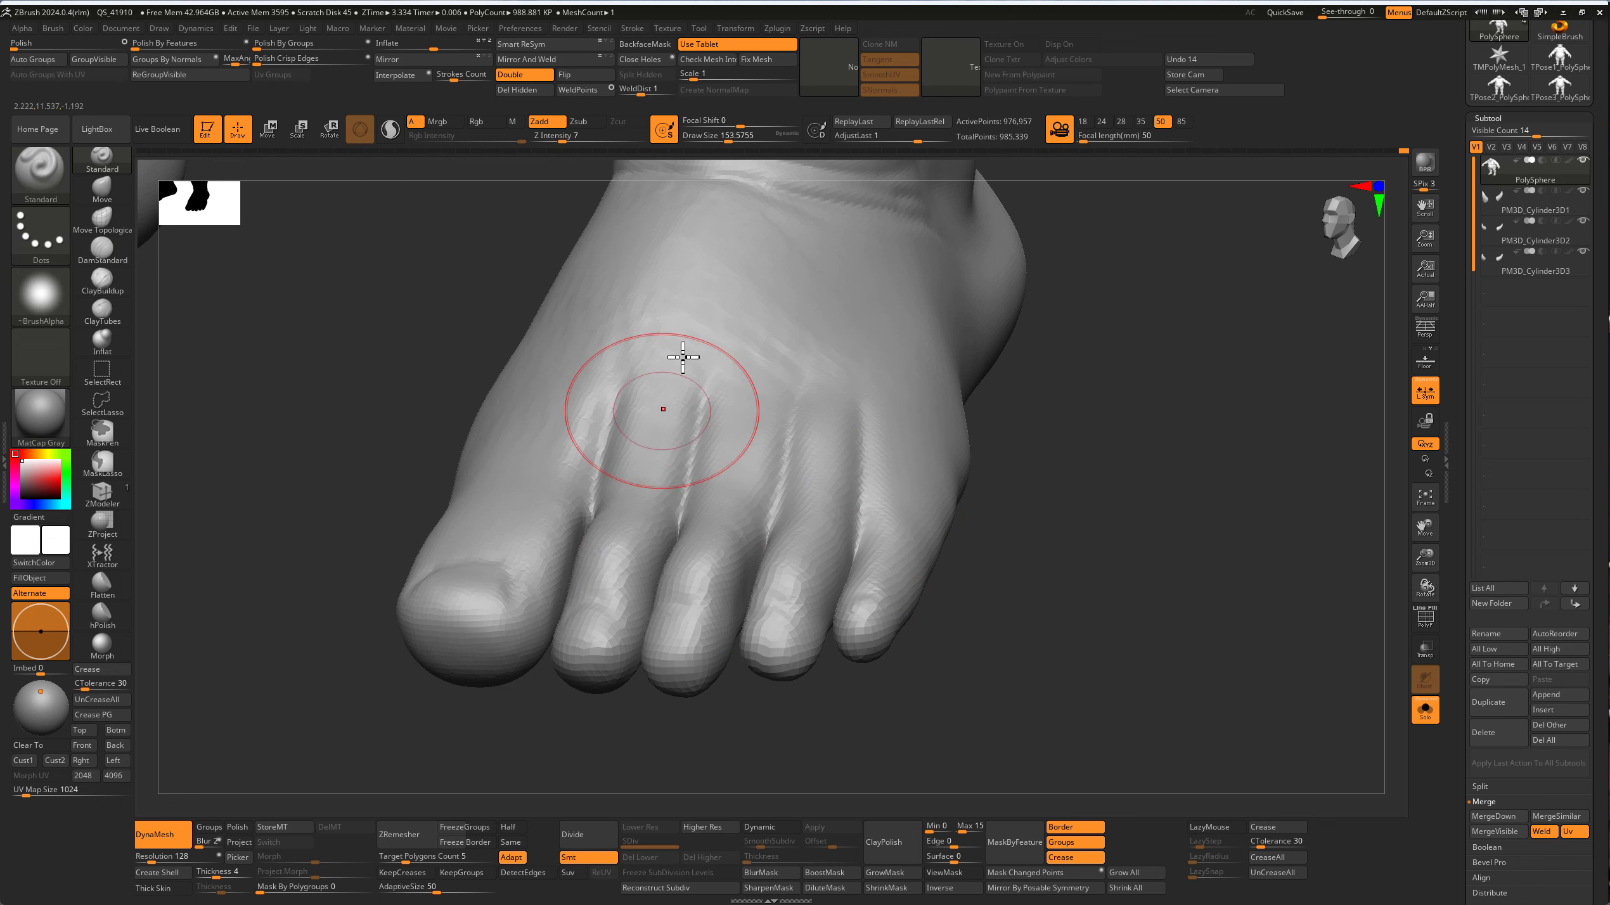
pyautogui.press(']')
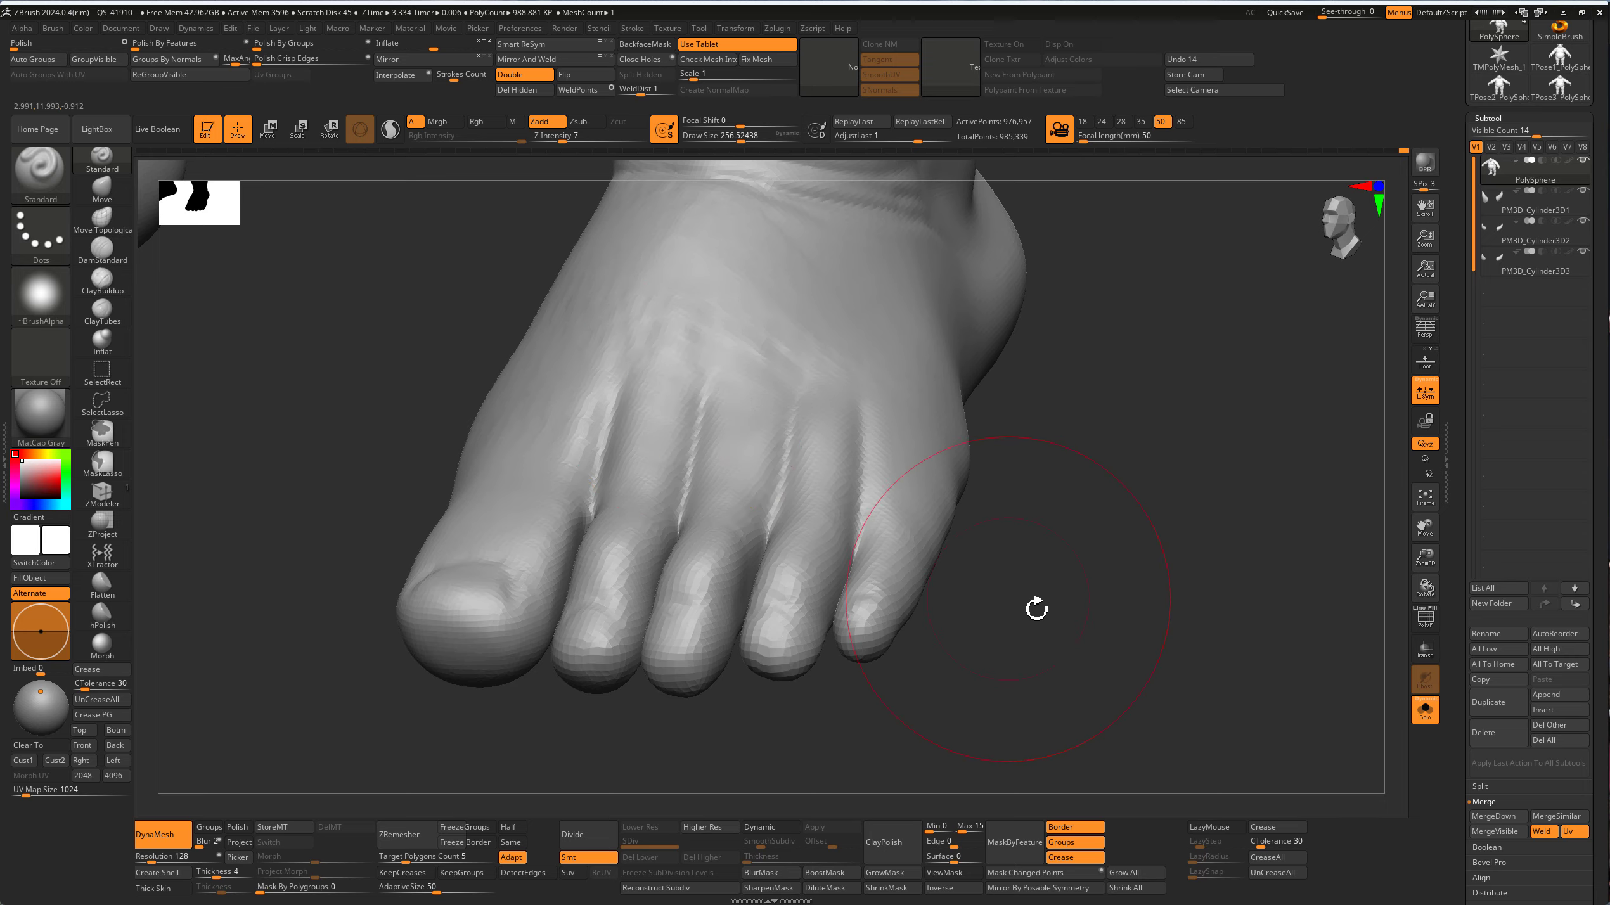
pyautogui.moveTo(1036, 609)
pyautogui.mouseDown()
pyautogui.moveTo(1014, 575)
pyautogui.moveTo(1123, 628)
pyautogui.moveTo(1143, 532)
pyautogui.moveTo(1125, 547)
pyautogui.moveTo(1125, 532)
pyautogui.moveTo(1182, 435)
pyautogui.moveTo(1090, 406)
pyautogui.mouseUp()
pyautogui.click(102, 250)
pyautogui.press('[')
pyautogui.press('[')
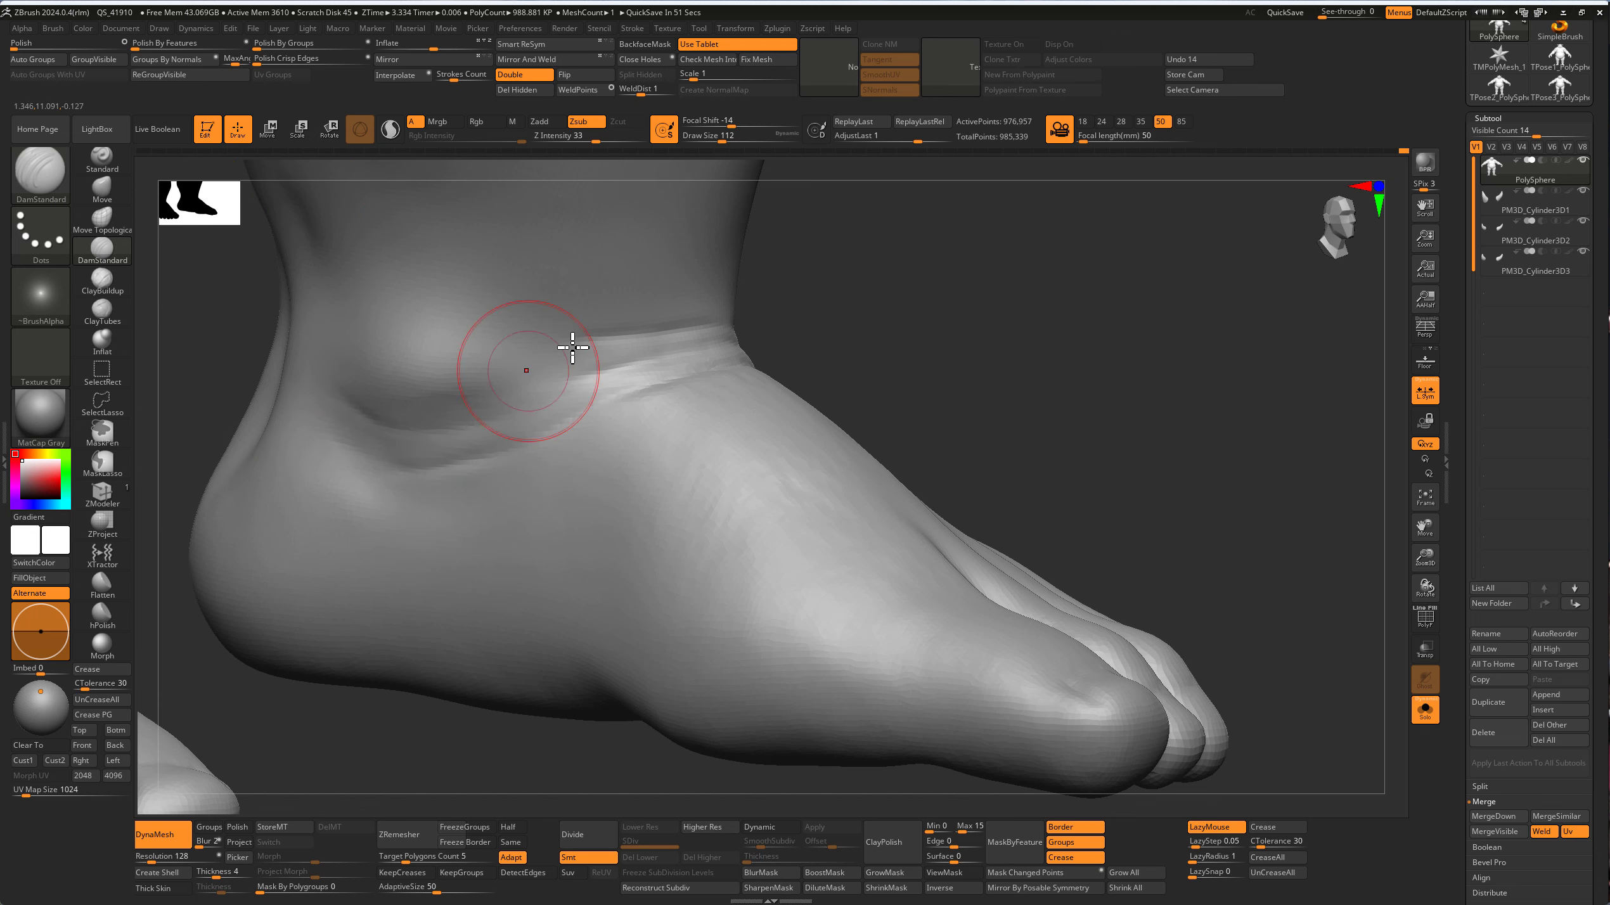
# Step: Deepen the front ankle crease and carve diagonal DamStandard creases into the heel, smoothing with Shift
pyautogui.moveTo(573, 347); pyautogui.dragTo(627, 319)
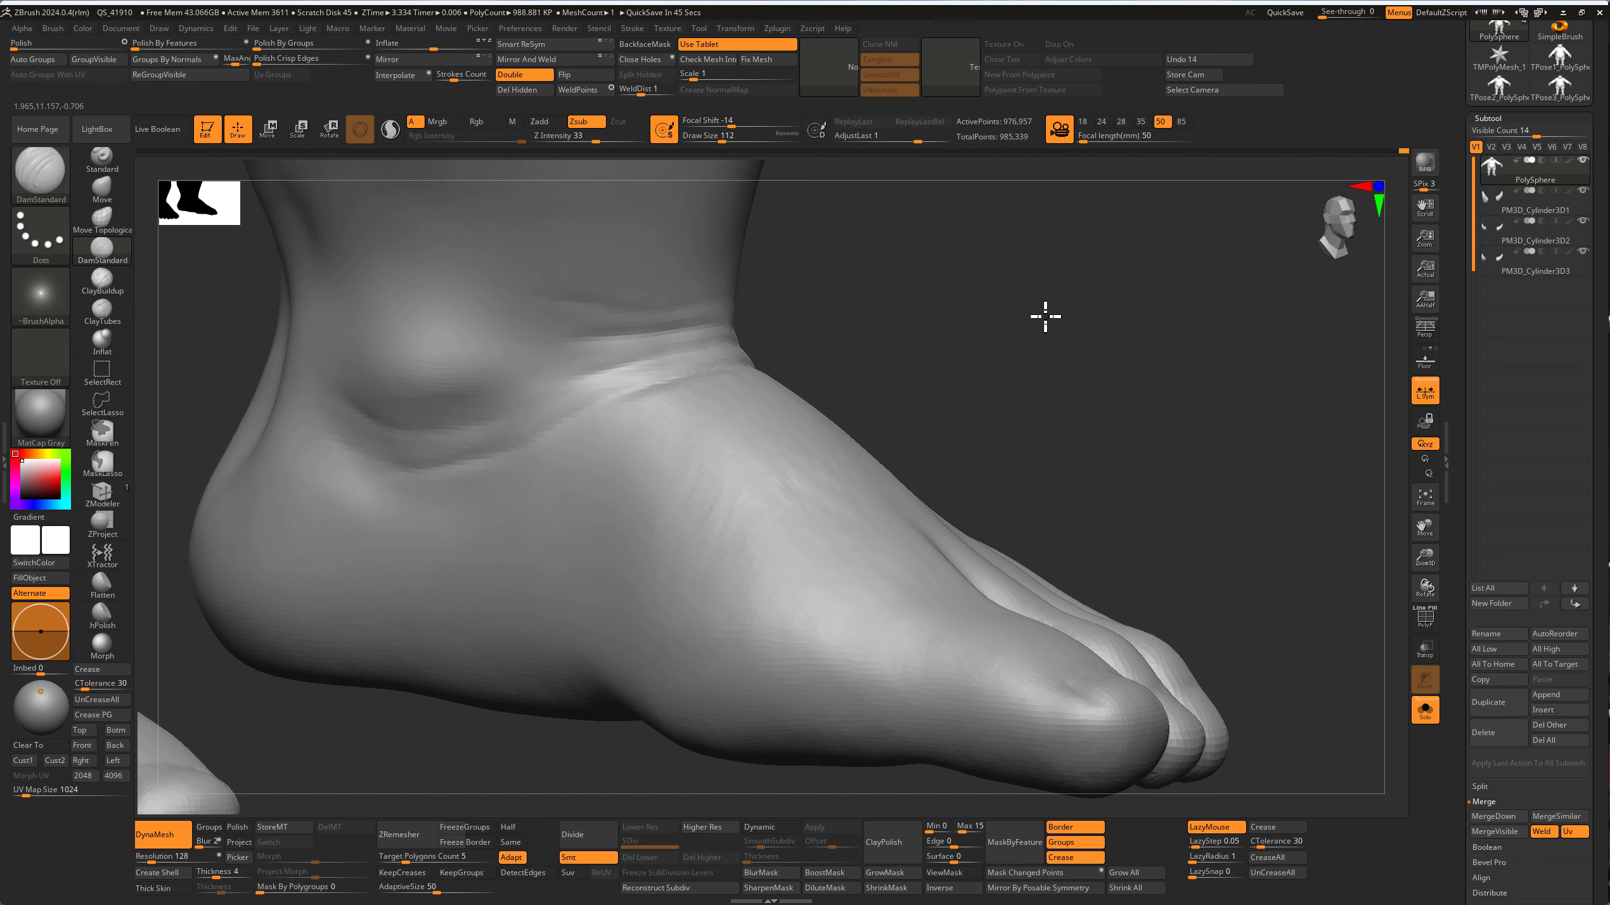
pyautogui.moveTo(1042, 316); pyautogui.dragTo(345, 363)
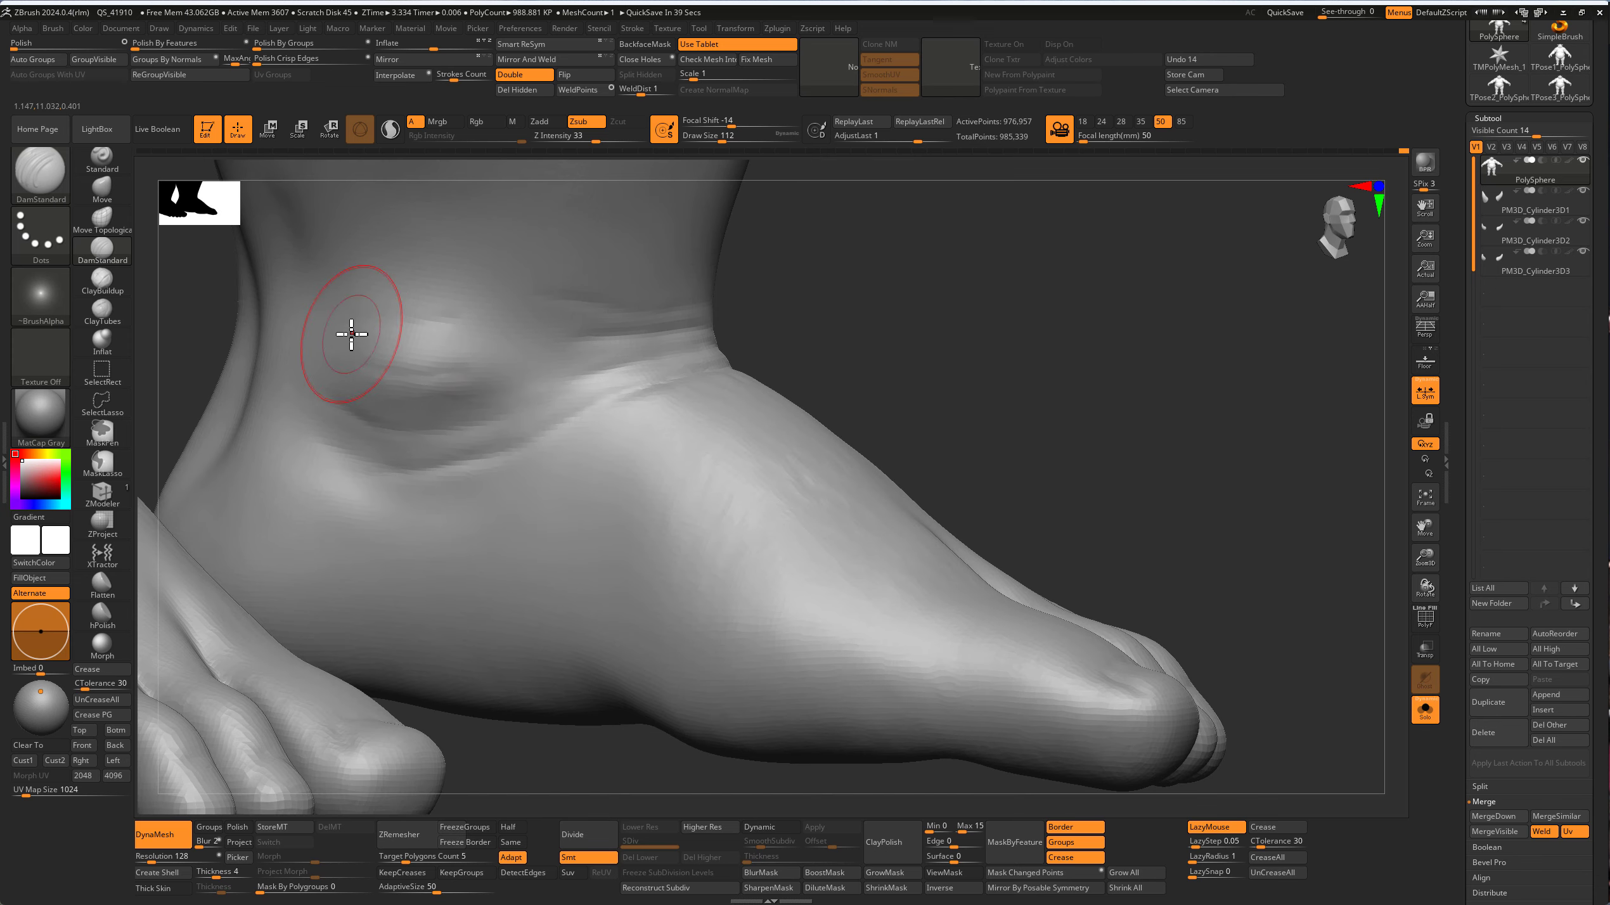
pyautogui.moveTo(903, 320)
pyautogui.mouseDown()
pyautogui.moveTo(665, 370)
pyautogui.moveTo(909, 308)
pyautogui.moveTo(446, 467)
pyautogui.mouseUp()
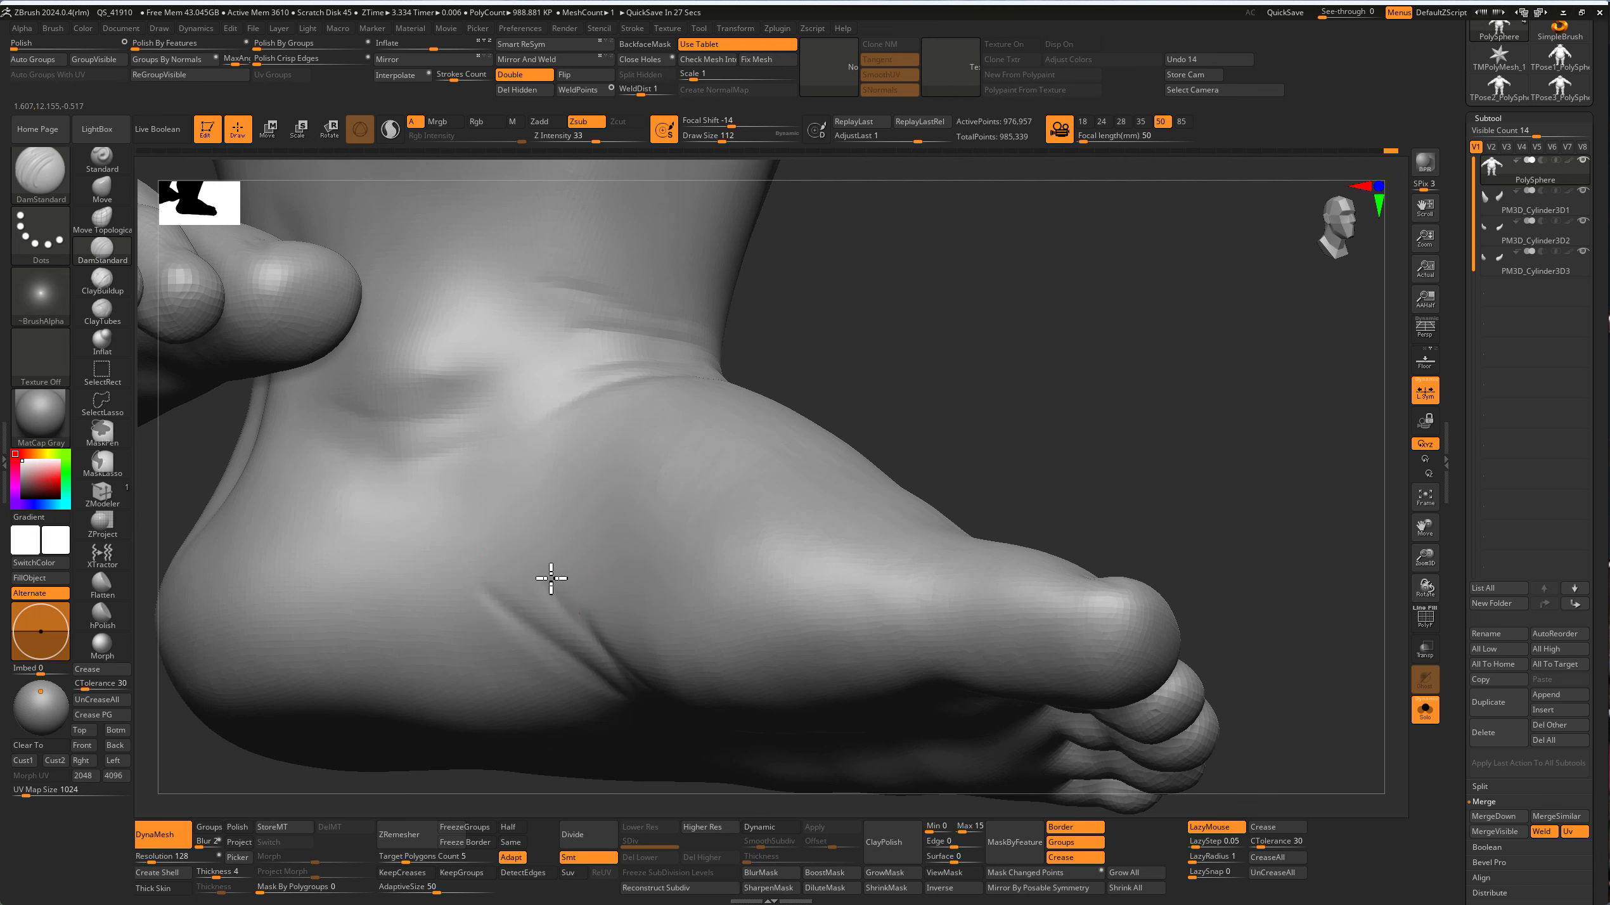
pyautogui.moveTo(1021, 215); pyautogui.dragTo(622, 554)
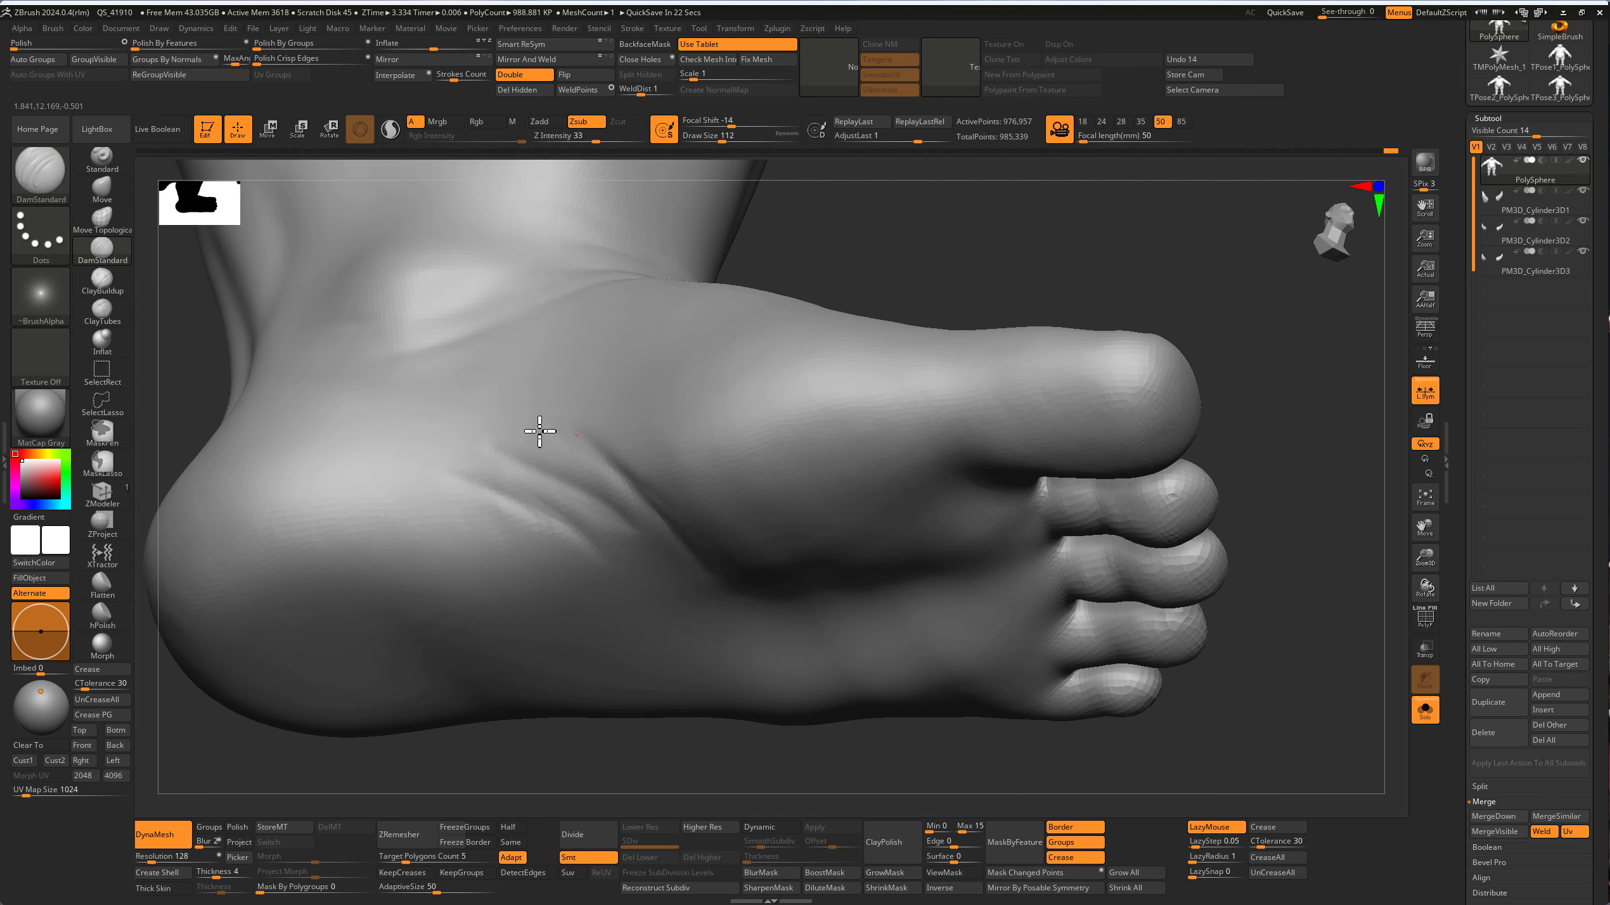
pyautogui.press('shift')
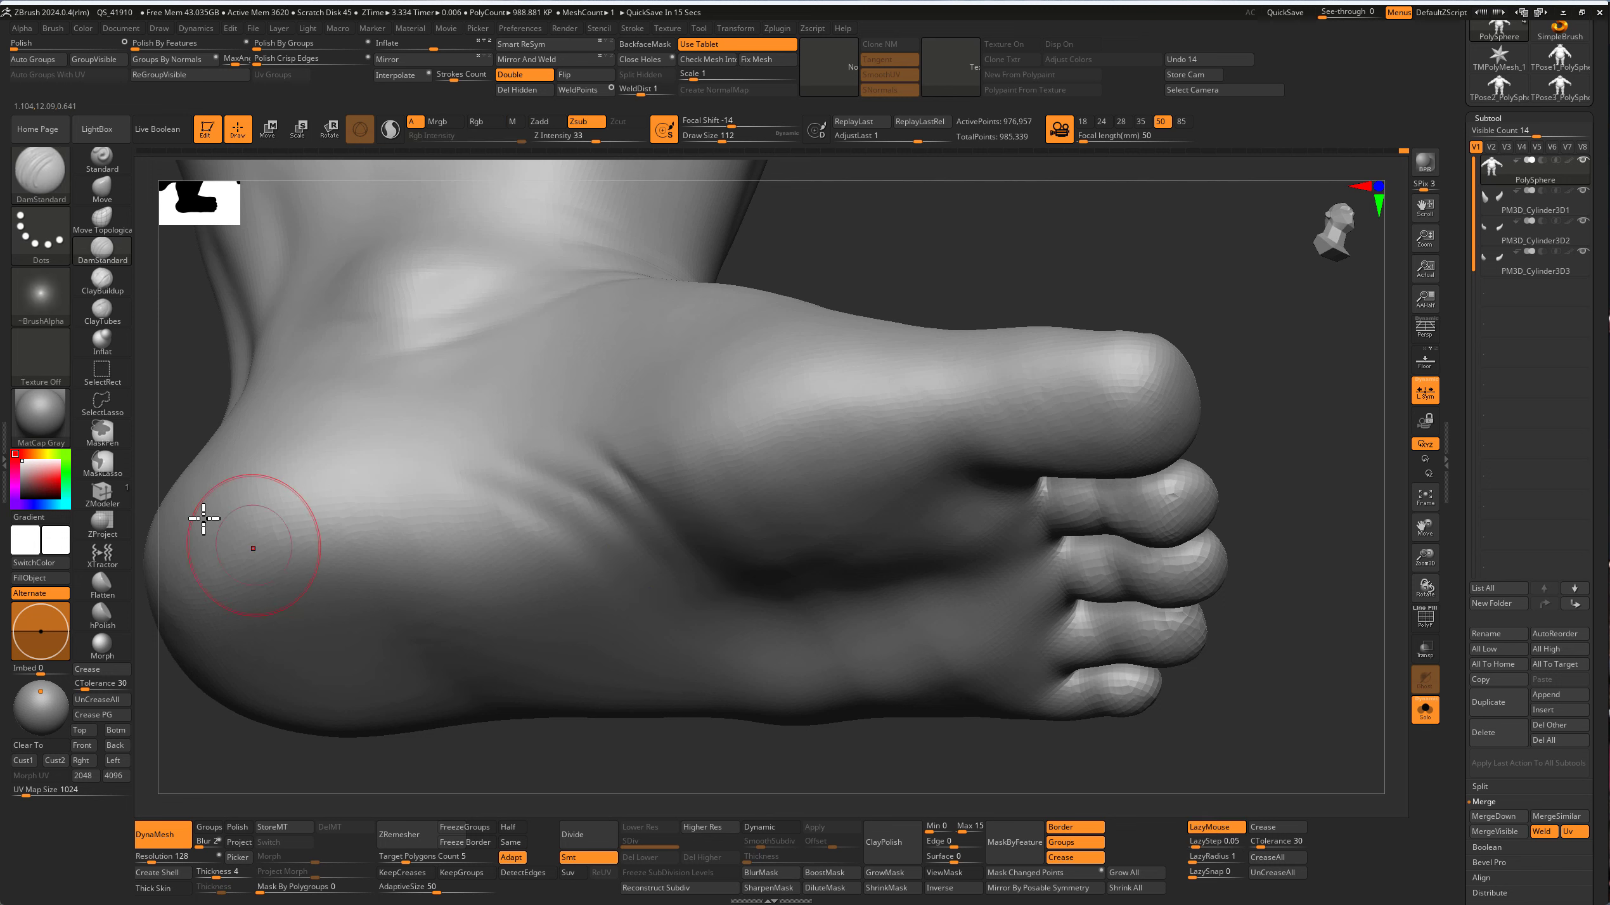
pyautogui.moveTo(341, 478); pyautogui.dragTo(431, 575)
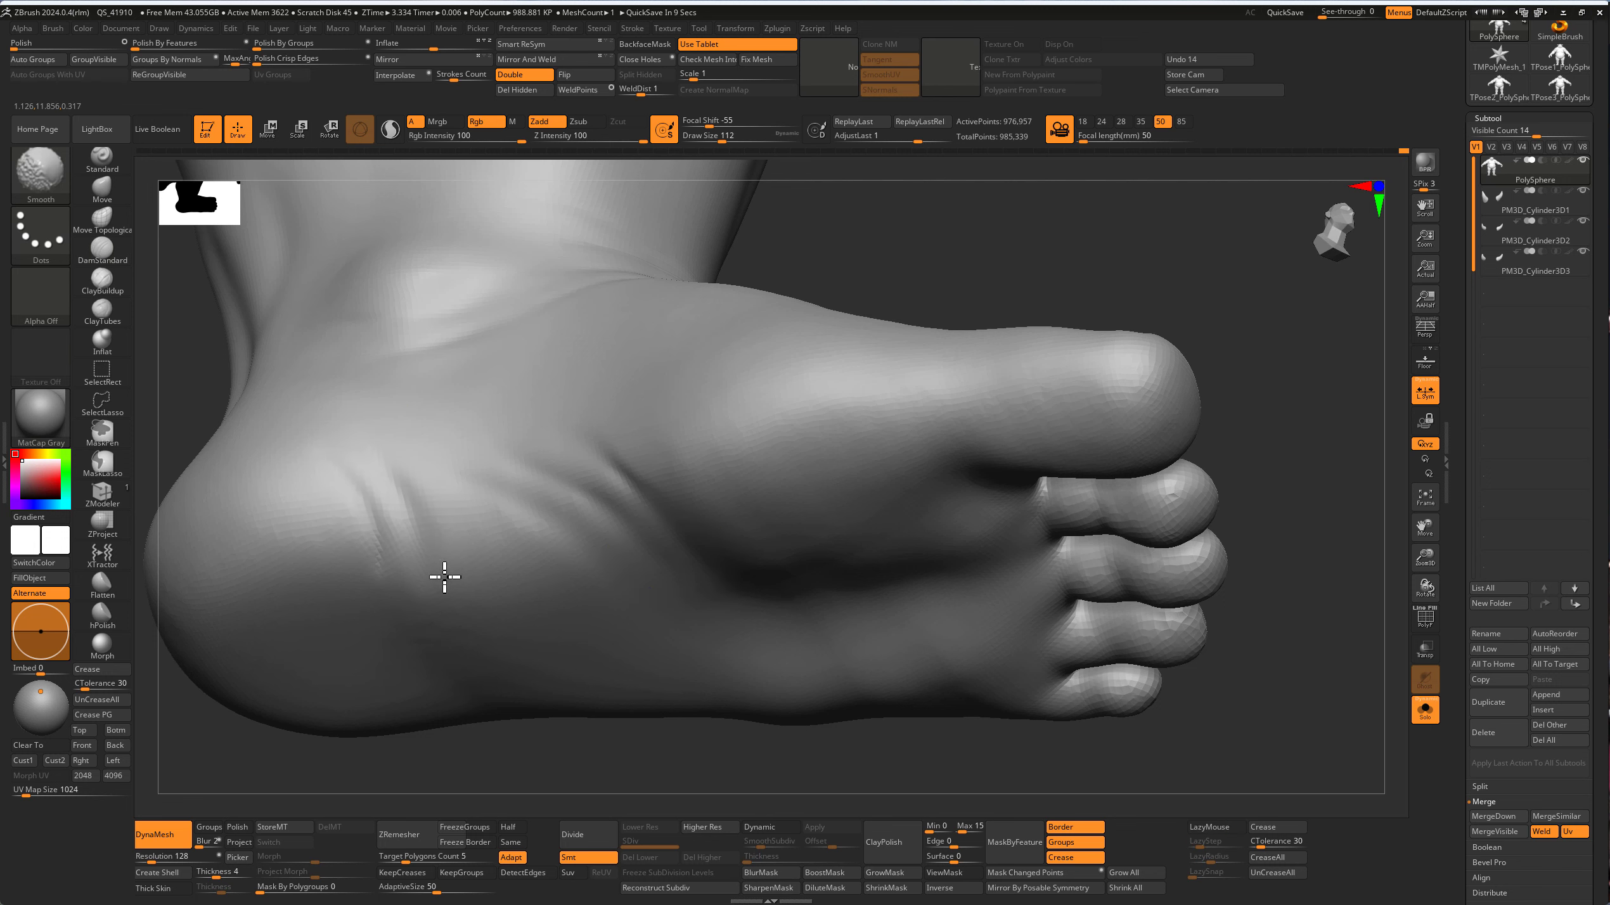
# Step: Carve crease lines along the foot's arch and soften them with Shift-smoothing
pyautogui.moveTo(705, 733)
pyautogui.mouseDown()
pyautogui.moveTo(855, 700)
pyautogui.moveTo(817, 676)
pyautogui.moveTo(855, 682)
pyautogui.moveTo(676, 492)
pyautogui.mouseUp()
pyautogui.moveTo(544, 372); pyautogui.dragTo(672, 420)
pyautogui.press('shift')
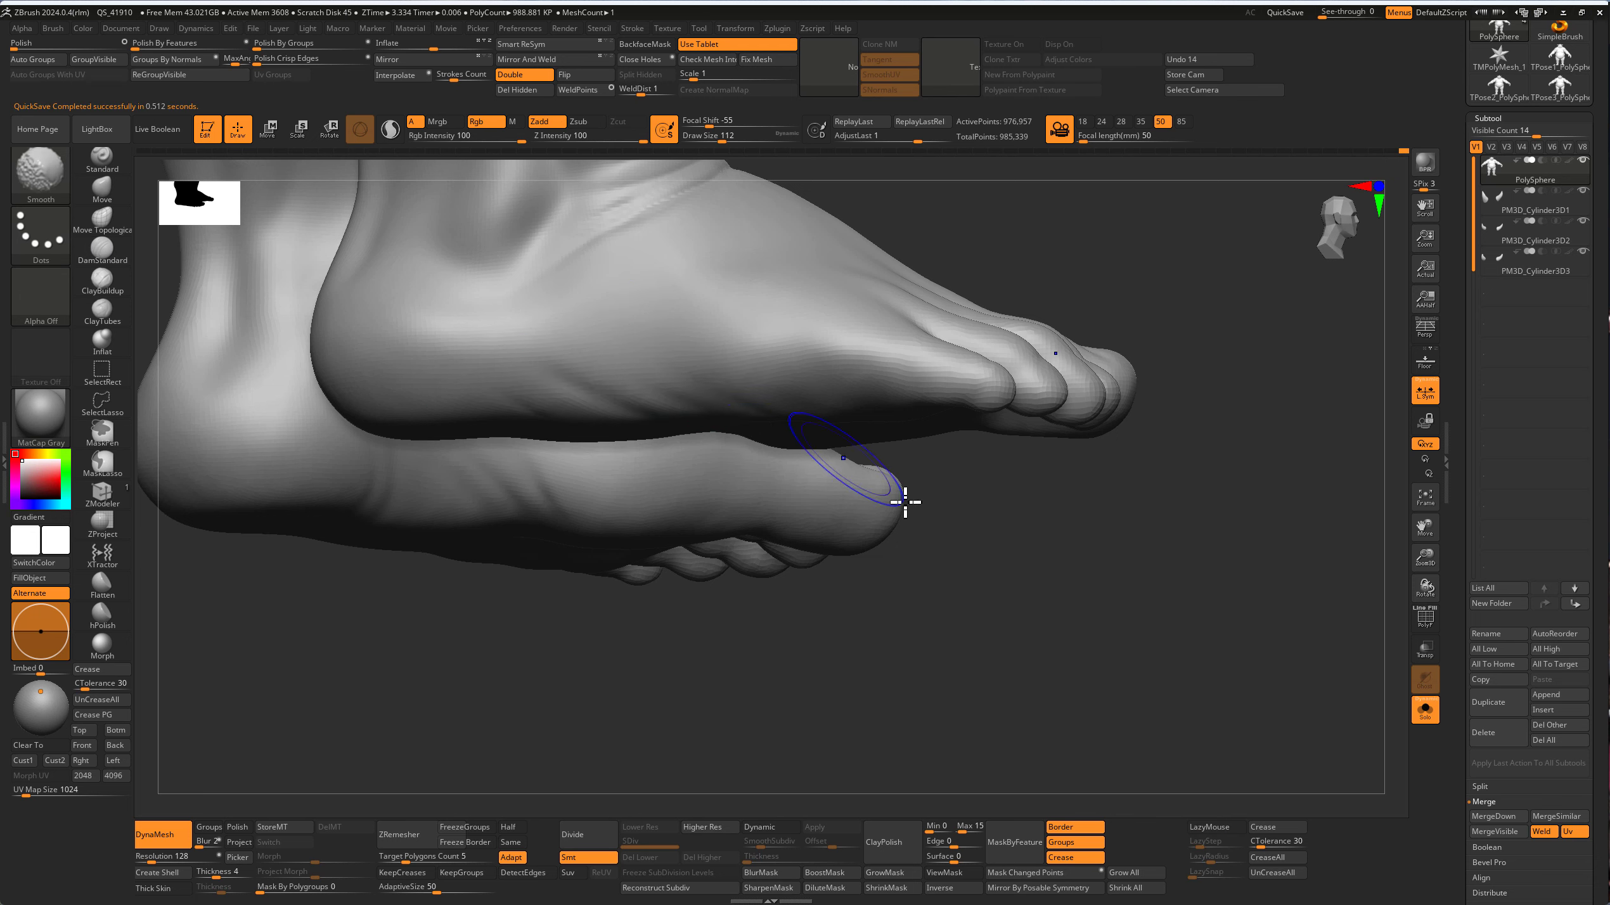
pyautogui.moveTo(905, 503); pyautogui.dragTo(763, 356)
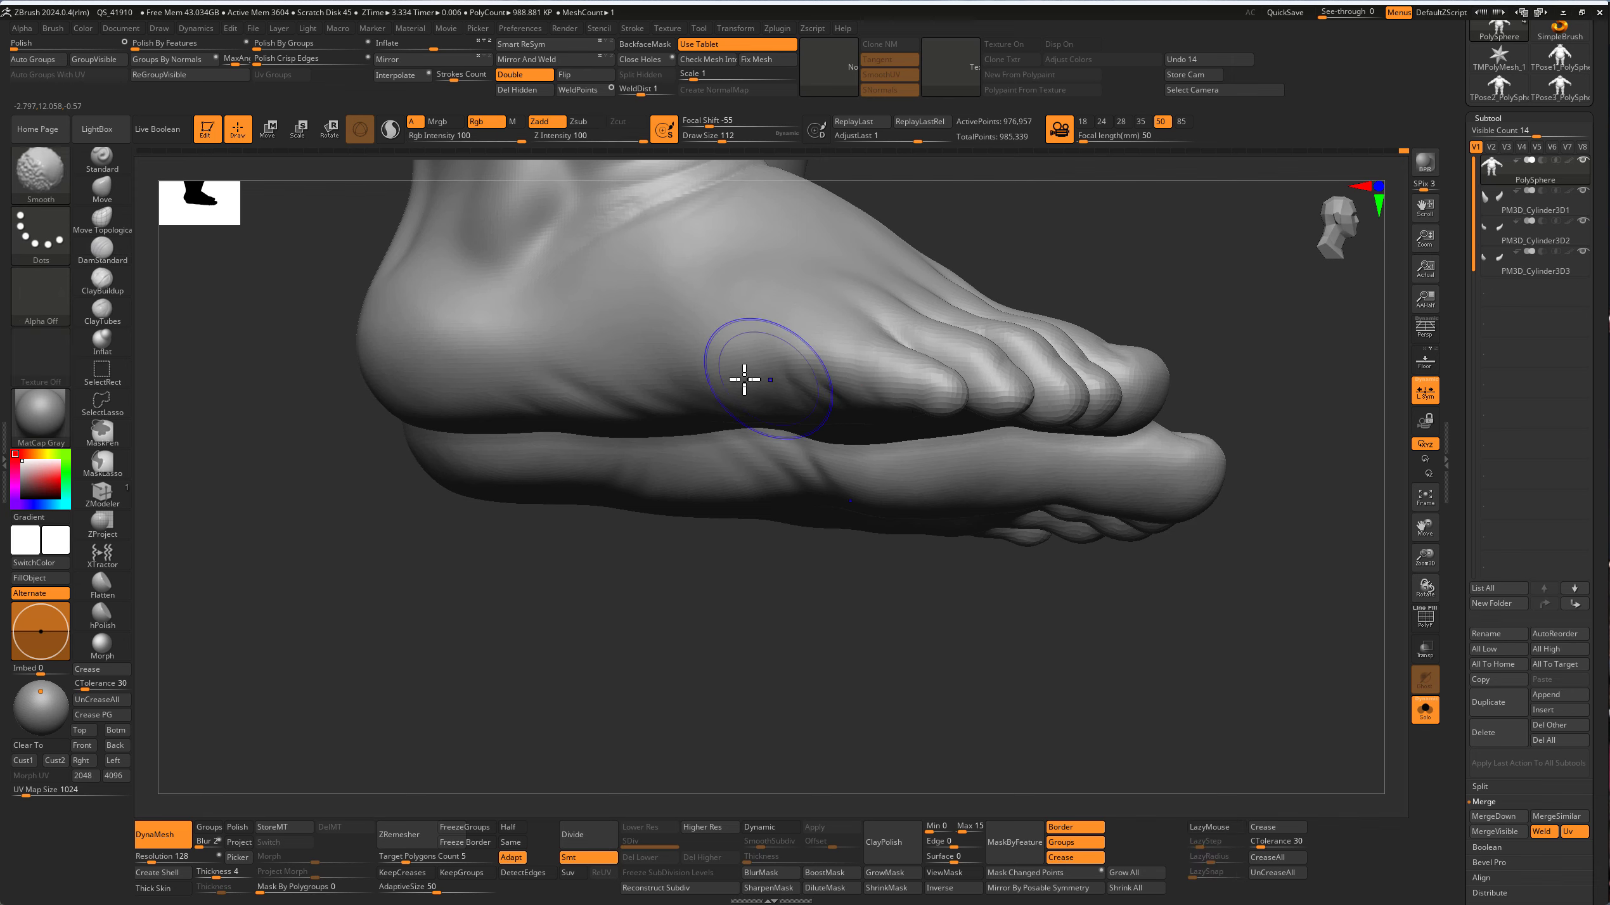
pyautogui.moveTo(729, 609)
pyautogui.mouseDown()
pyautogui.moveTo(683, 592)
pyautogui.moveTo(460, 374)
pyautogui.moveTo(528, 442)
pyautogui.mouseUp()
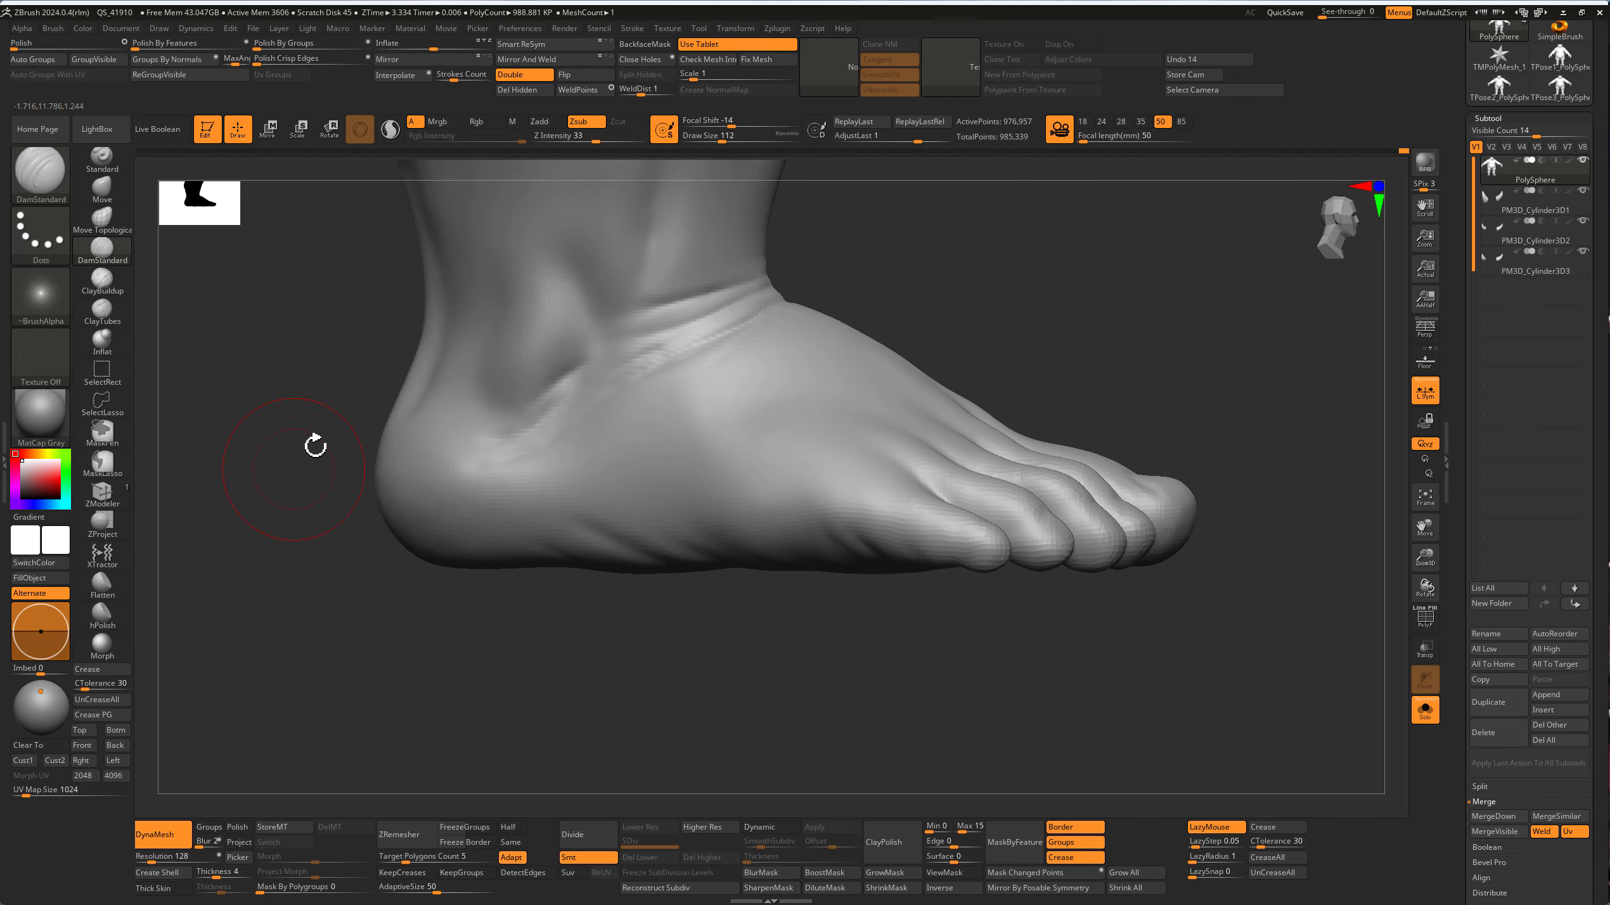
pyautogui.moveTo(315, 446)
pyautogui.mouseDown()
pyautogui.moveTo(335, 395)
pyautogui.moveTo(398, 354)
pyautogui.mouseUp()
pyautogui.moveTo(352, 292); pyautogui.dragTo(338, 306)
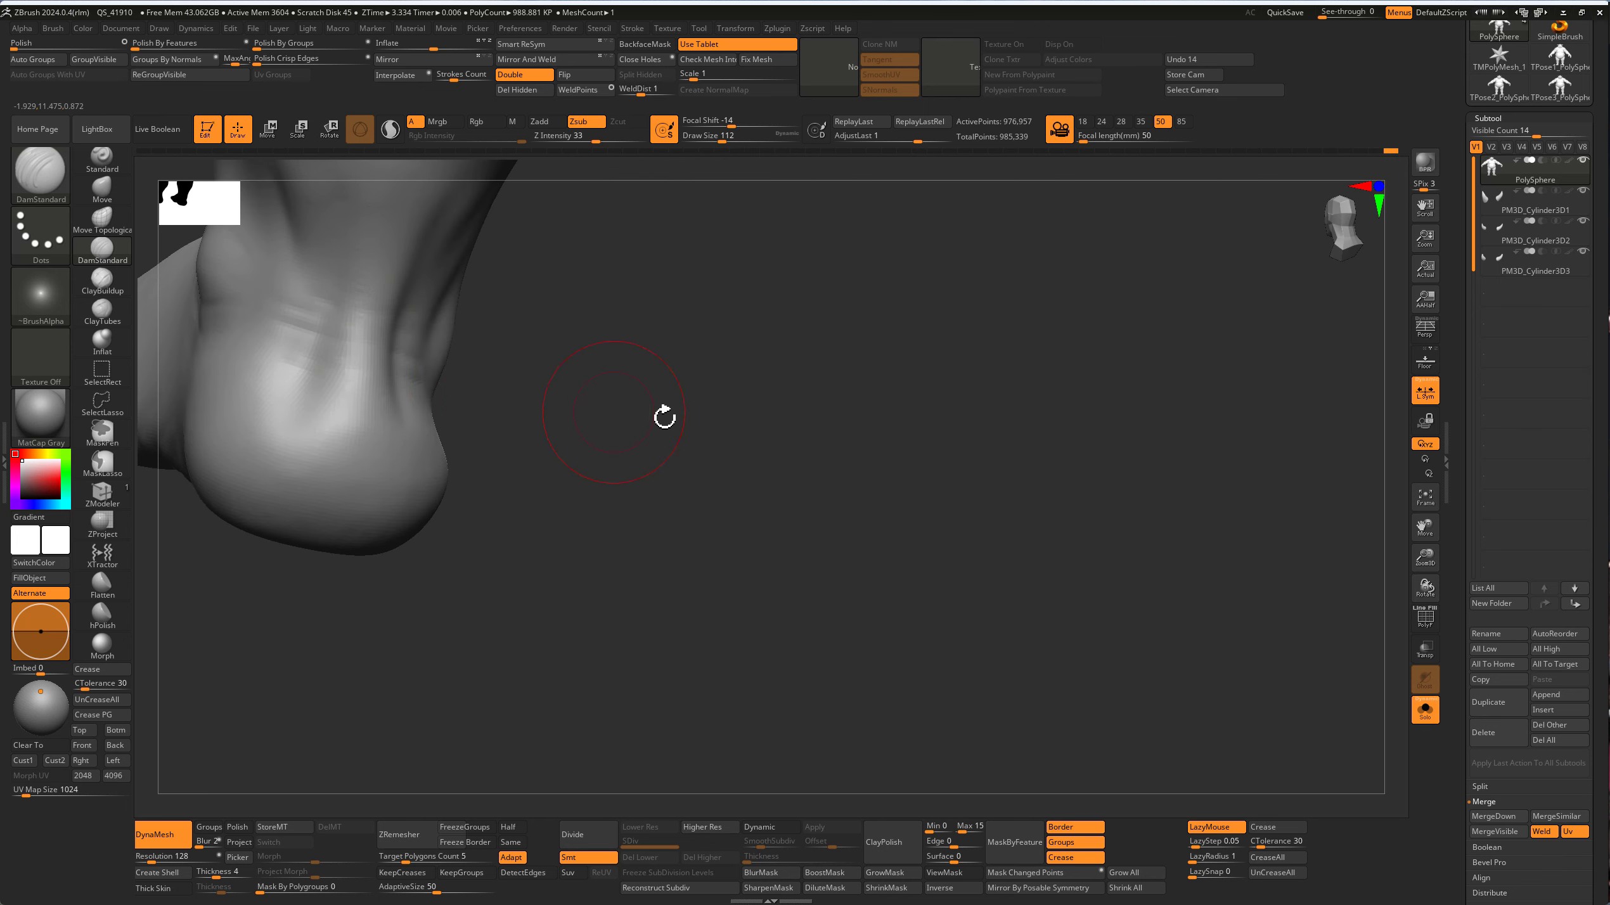
pyautogui.moveTo(664, 416)
pyautogui.mouseDown()
pyautogui.moveTo(780, 309)
pyautogui.moveTo(964, 442)
pyautogui.moveTo(1028, 435)
pyautogui.moveTo(1093, 492)
pyautogui.moveTo(1169, 514)
pyautogui.moveTo(1068, 518)
pyautogui.moveTo(1247, 524)
pyautogui.moveTo(1136, 467)
pyautogui.moveTo(1276, 528)
pyautogui.mouseUp()
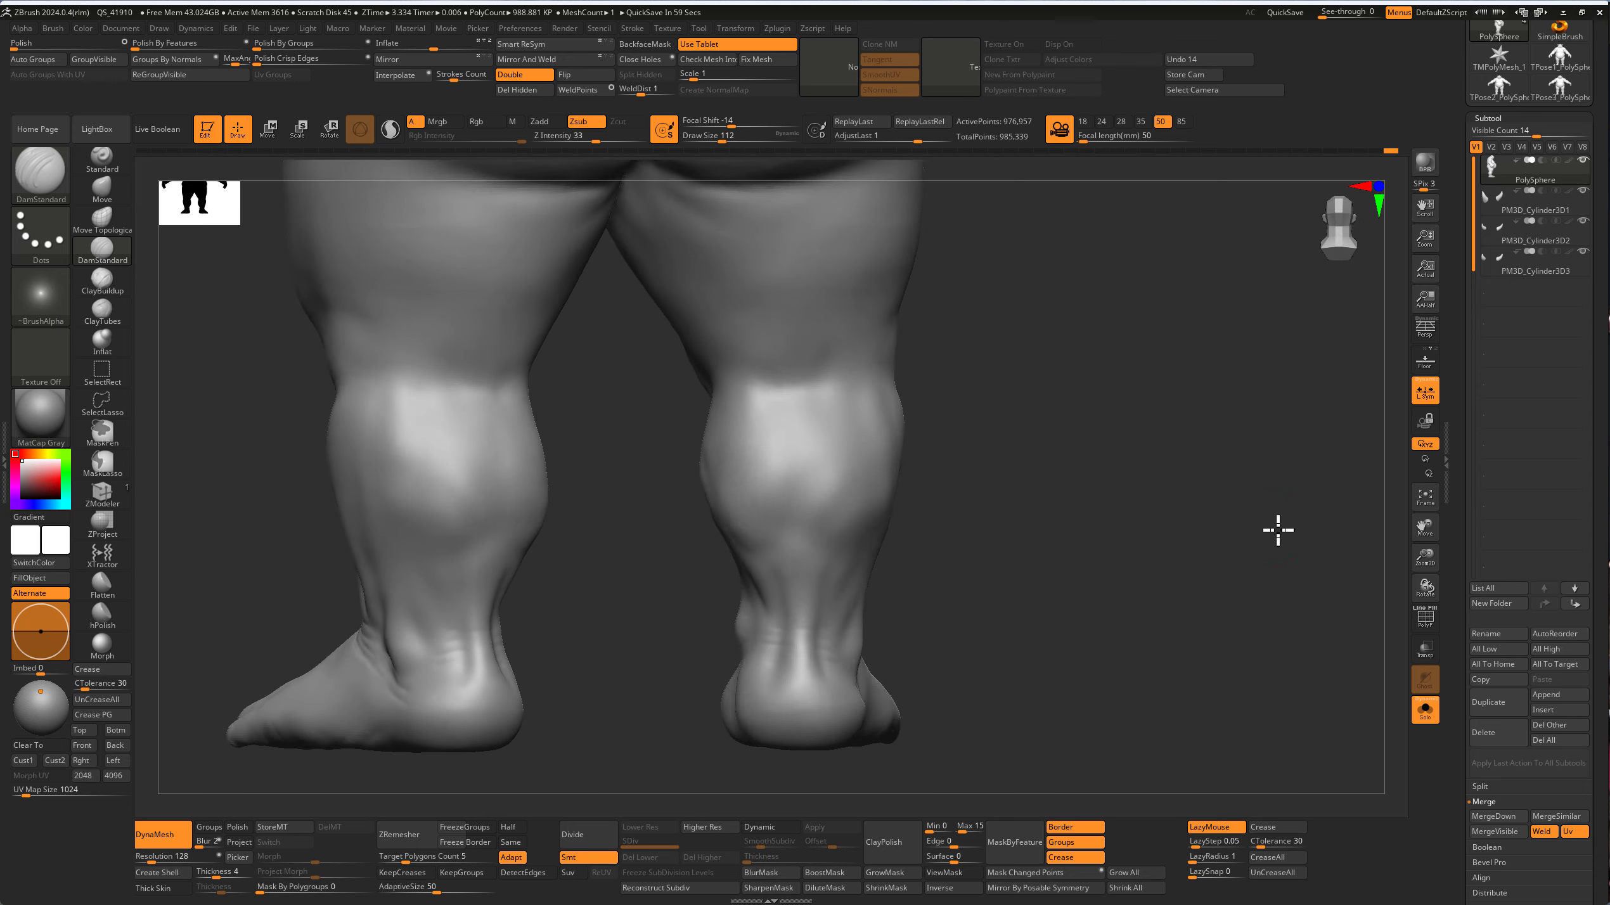
# Step: At Draw Size 172, carve and smooth fine vein and tendon lines down both calves' backs
pyautogui.press('s')
pyautogui.moveTo(790, 425); pyautogui.dragTo(798, 395)
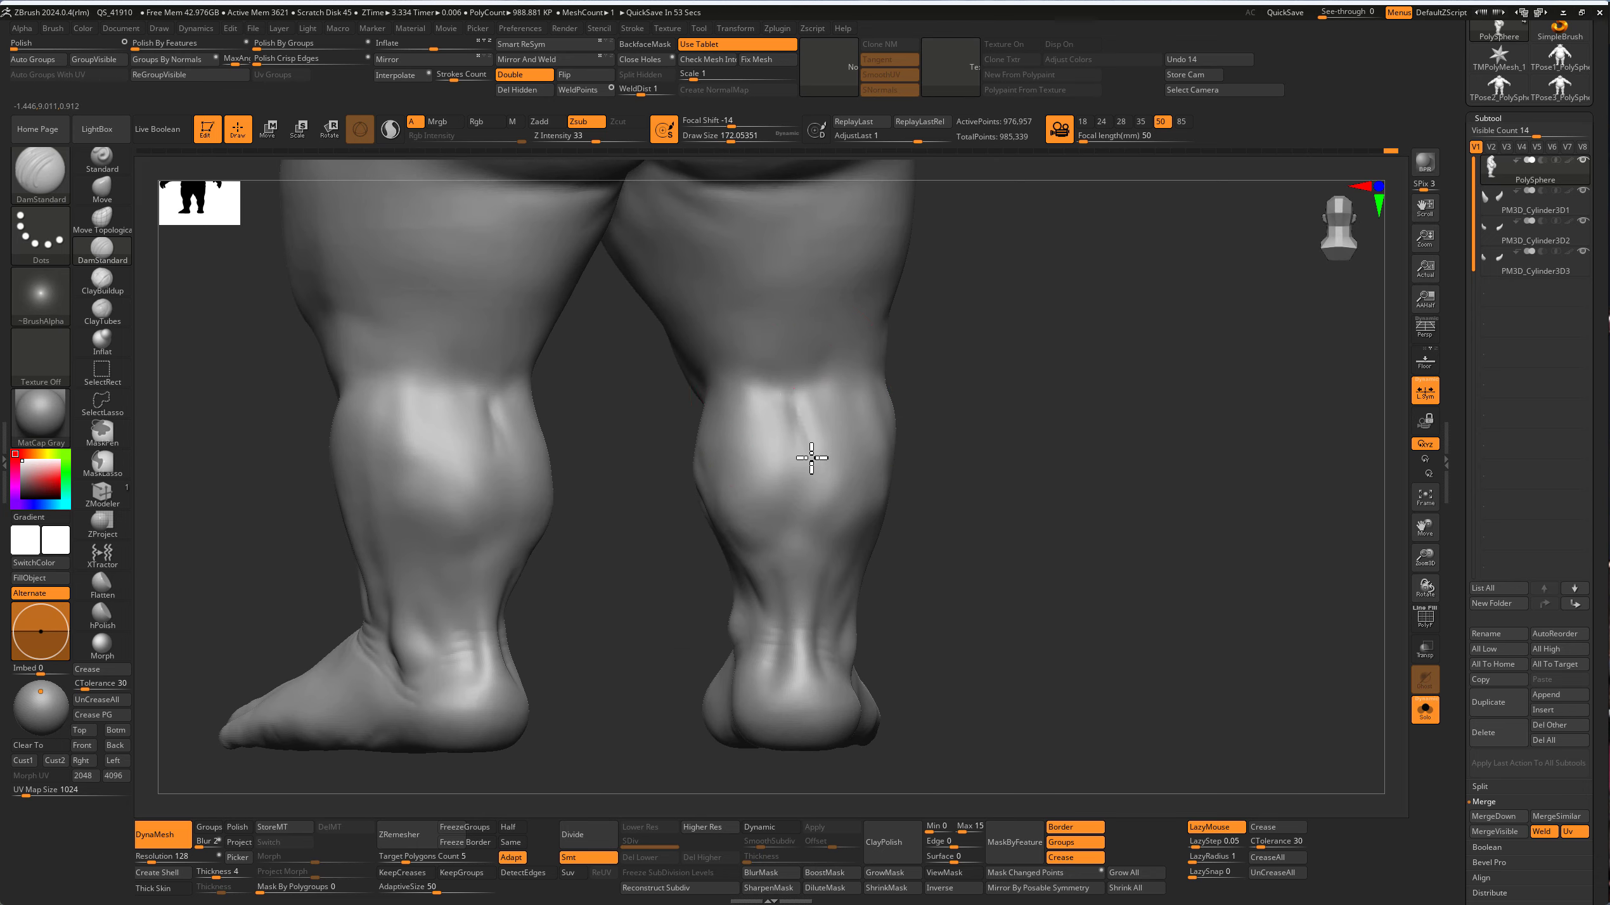
pyautogui.moveTo(932, 412)
pyautogui.mouseDown()
pyautogui.moveTo(981, 460)
pyautogui.moveTo(874, 383)
pyautogui.mouseUp()
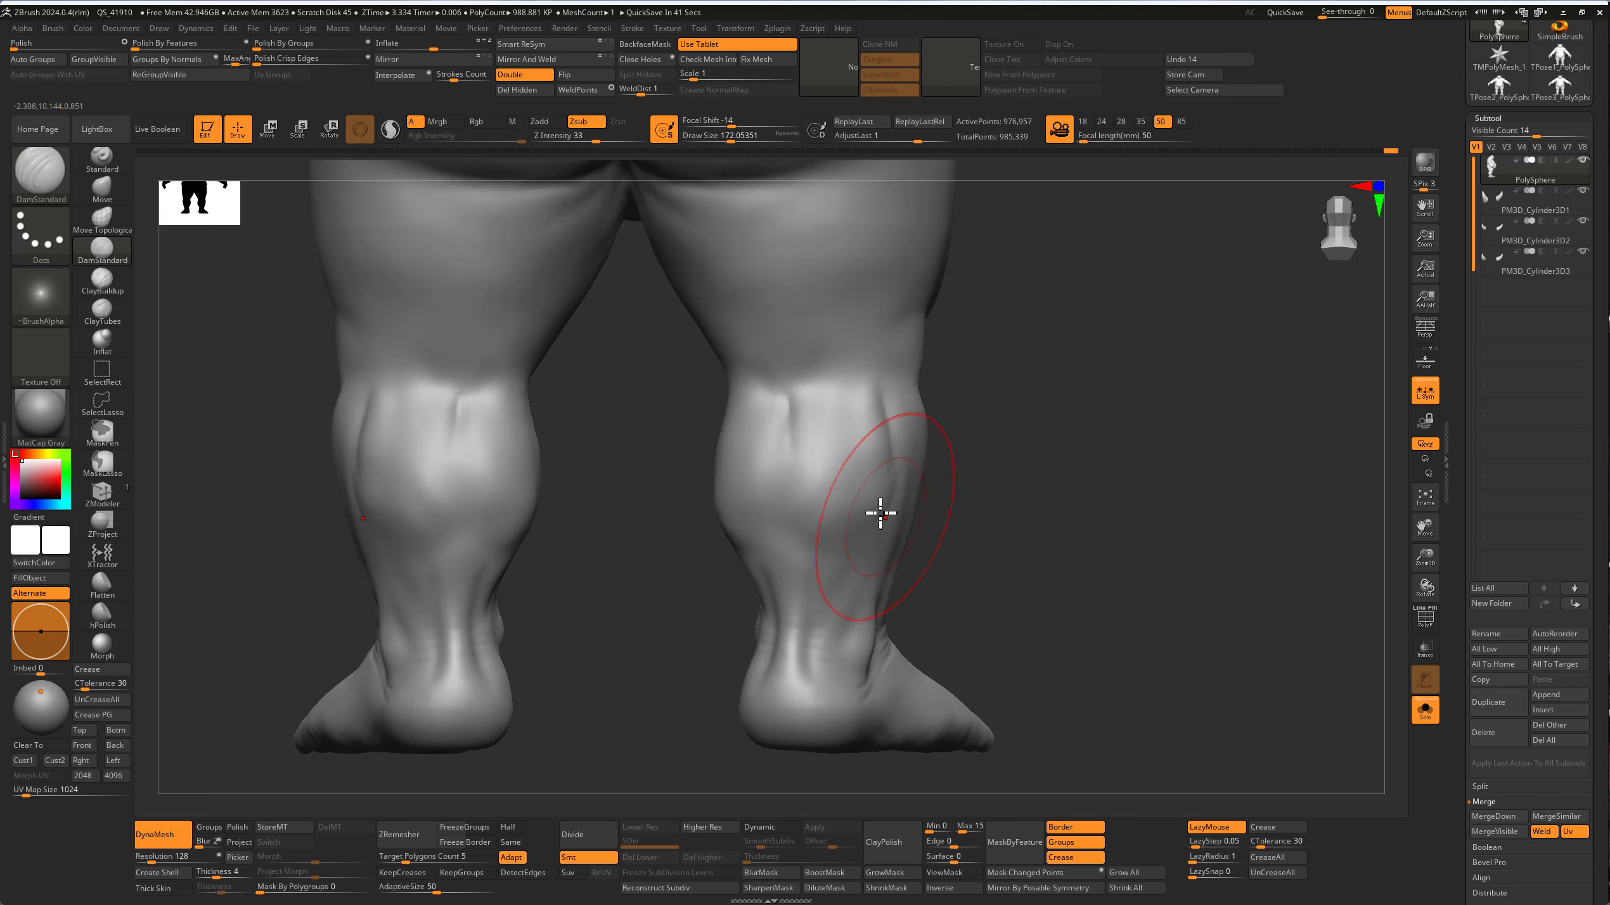
pyautogui.moveTo(938, 515)
pyautogui.mouseDown()
pyautogui.moveTo(1010, 547)
pyautogui.moveTo(719, 449)
pyautogui.mouseUp()
pyautogui.moveTo(669, 562); pyautogui.dragTo(723, 462)
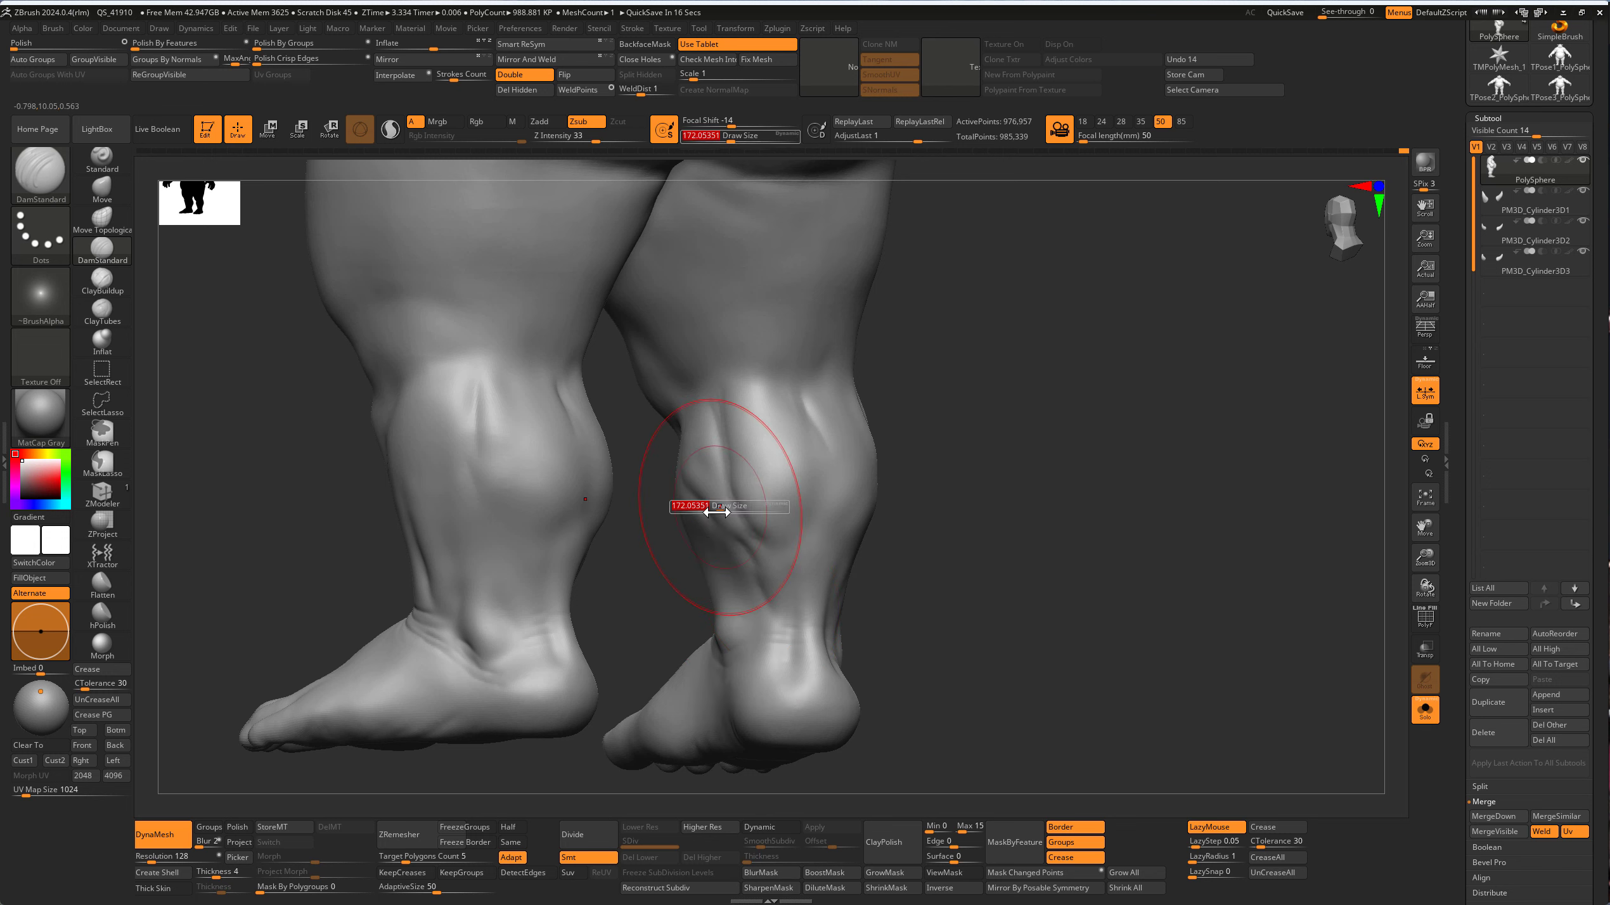
pyautogui.press('shift')
pyautogui.moveTo(1083, 582); pyautogui.dragTo(850, 517)
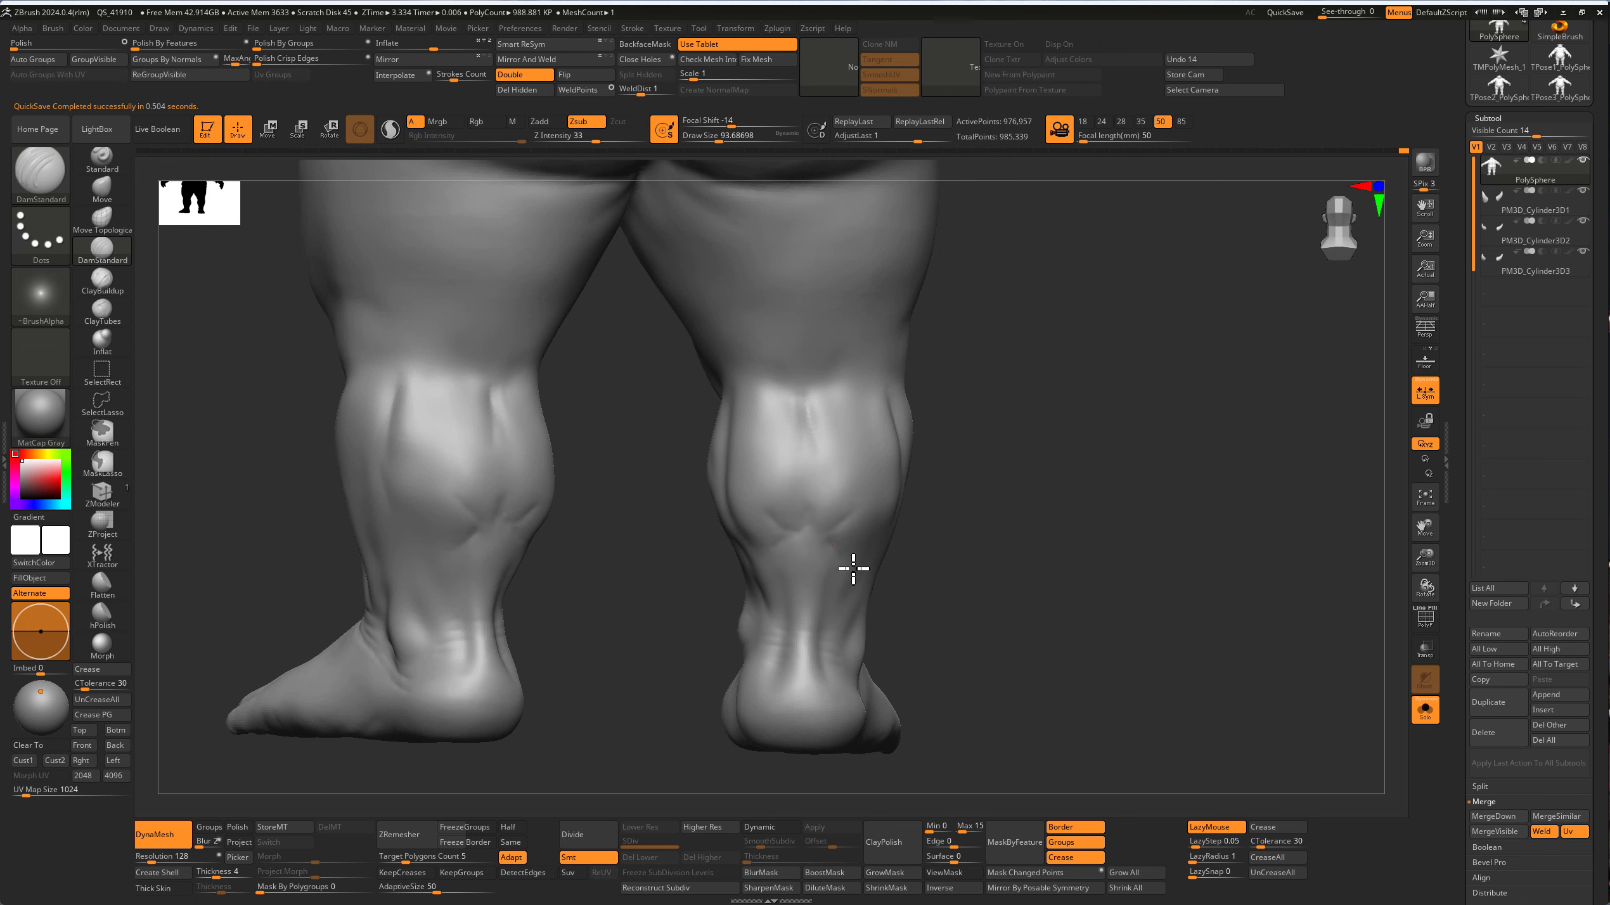
pyautogui.press('shift')
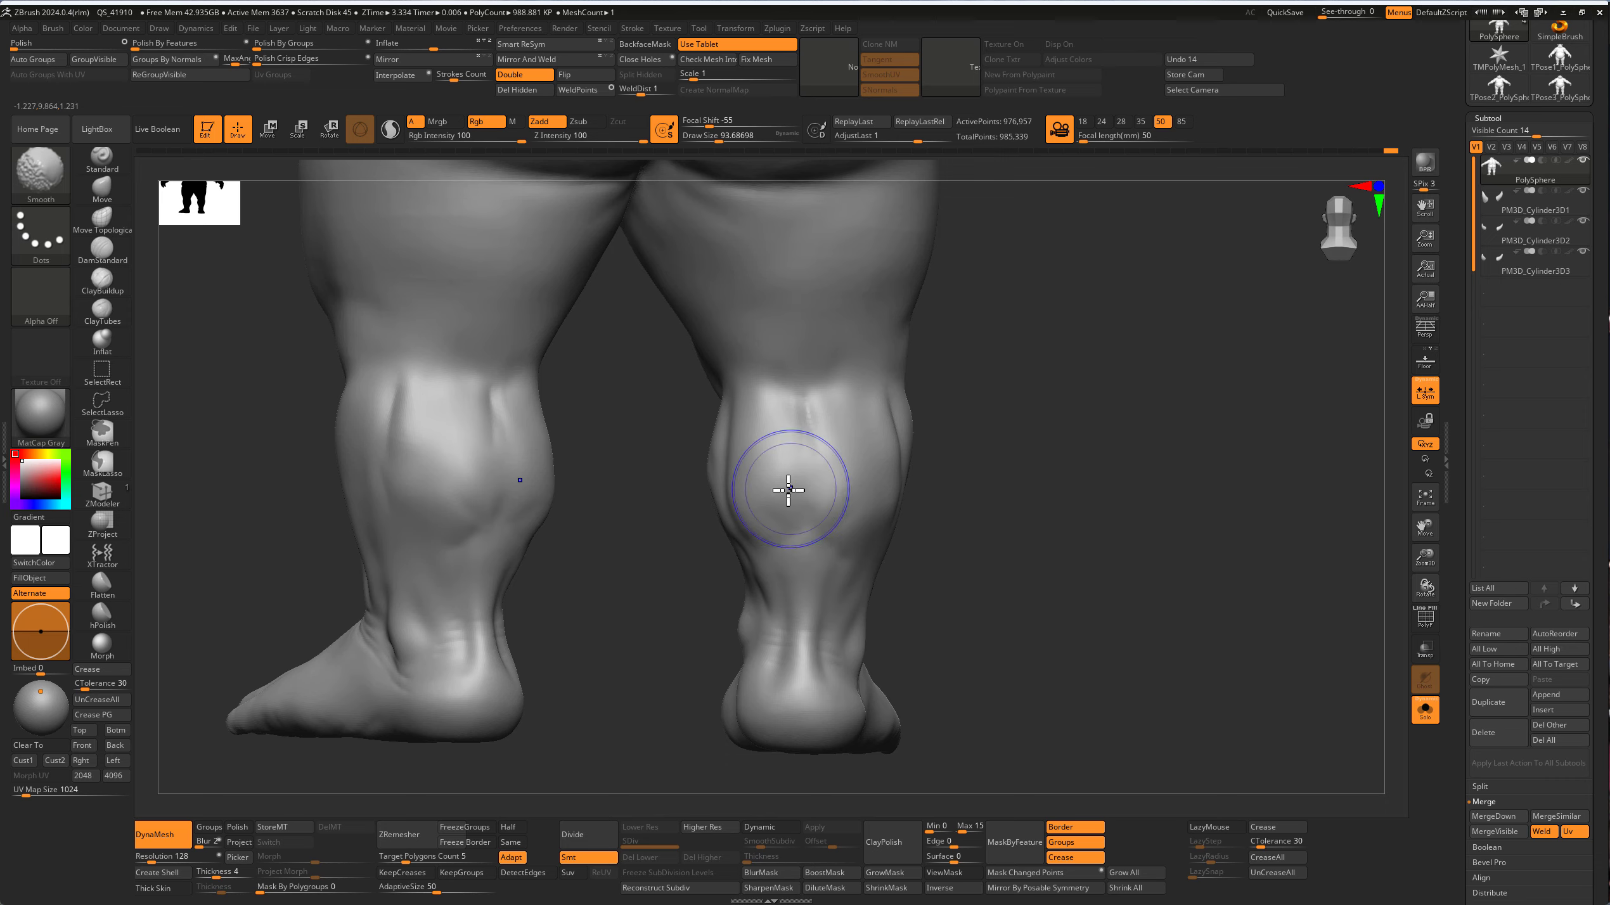
pyautogui.moveTo(925, 532)
pyautogui.keyDown('alt'); pyautogui.mouseDown()
pyautogui.moveTo(999, 550)
pyautogui.moveTo(1053, 618)
pyautogui.moveTo(866, 662)
pyautogui.moveTo(1132, 610)
pyautogui.moveTo(963, 633)
pyautogui.moveTo(1141, 590)
pyautogui.moveTo(1024, 683)
pyautogui.mouseUp(); pyautogui.keyUp('alt')
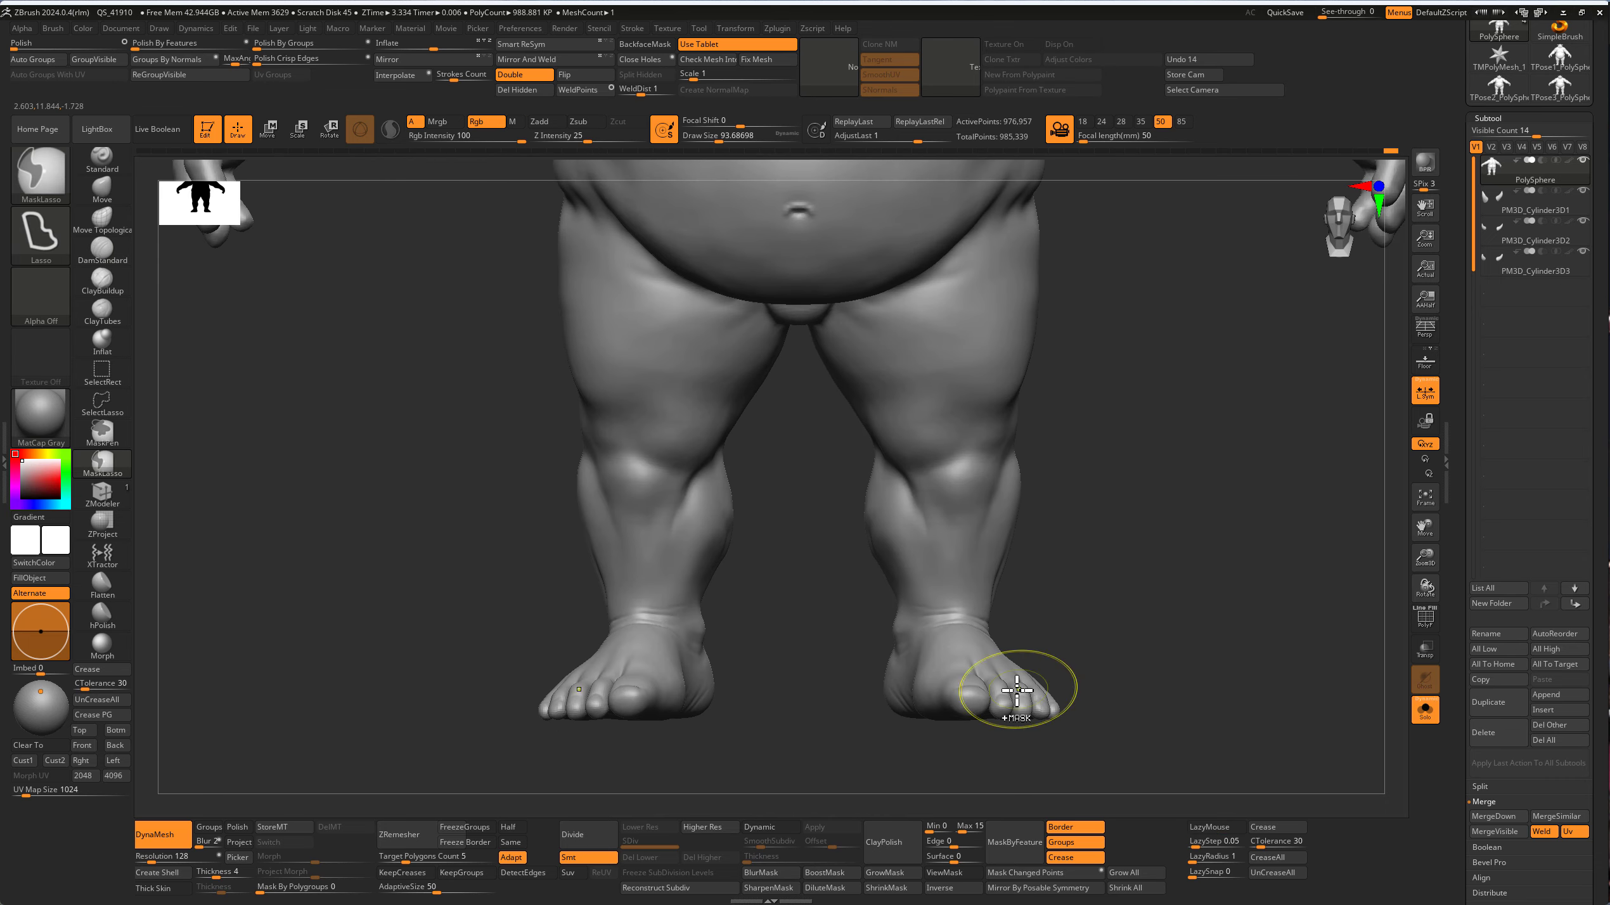
# Step: Mask the legs with MaskLasso and rotate the right foot slightly with the Move transpose gizmo
pyautogui.keyDown('ctrl'); pyautogui.click(1090, 711); pyautogui.keyUp('ctrl')
pyautogui.press('w')
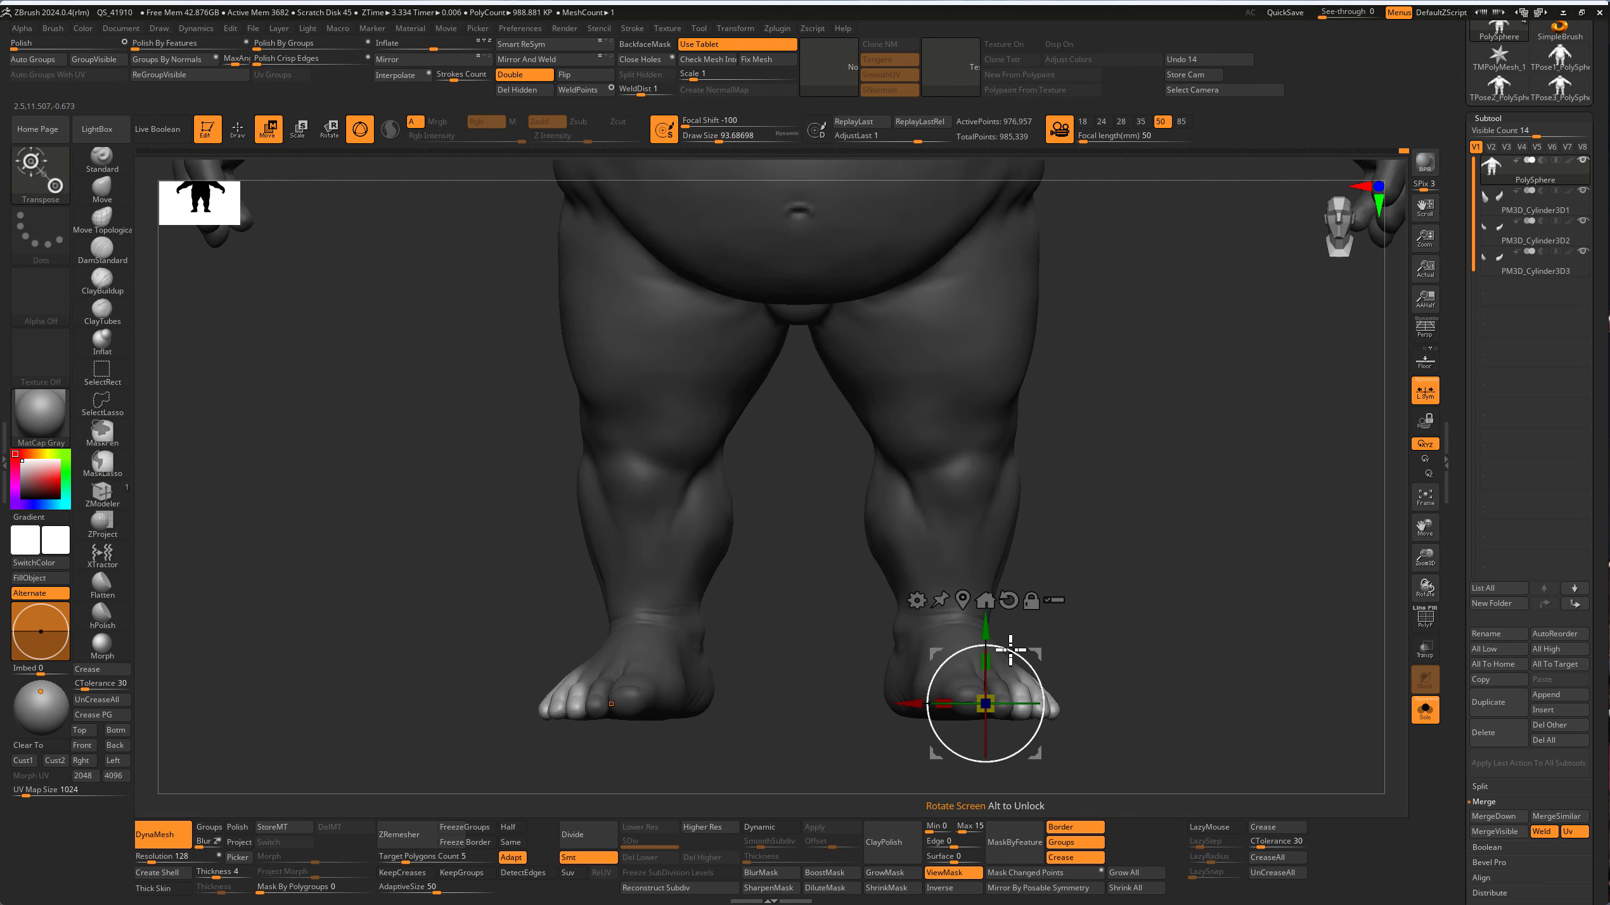
pyautogui.moveTo(1006, 649); pyautogui.dragTo(1006, 651)
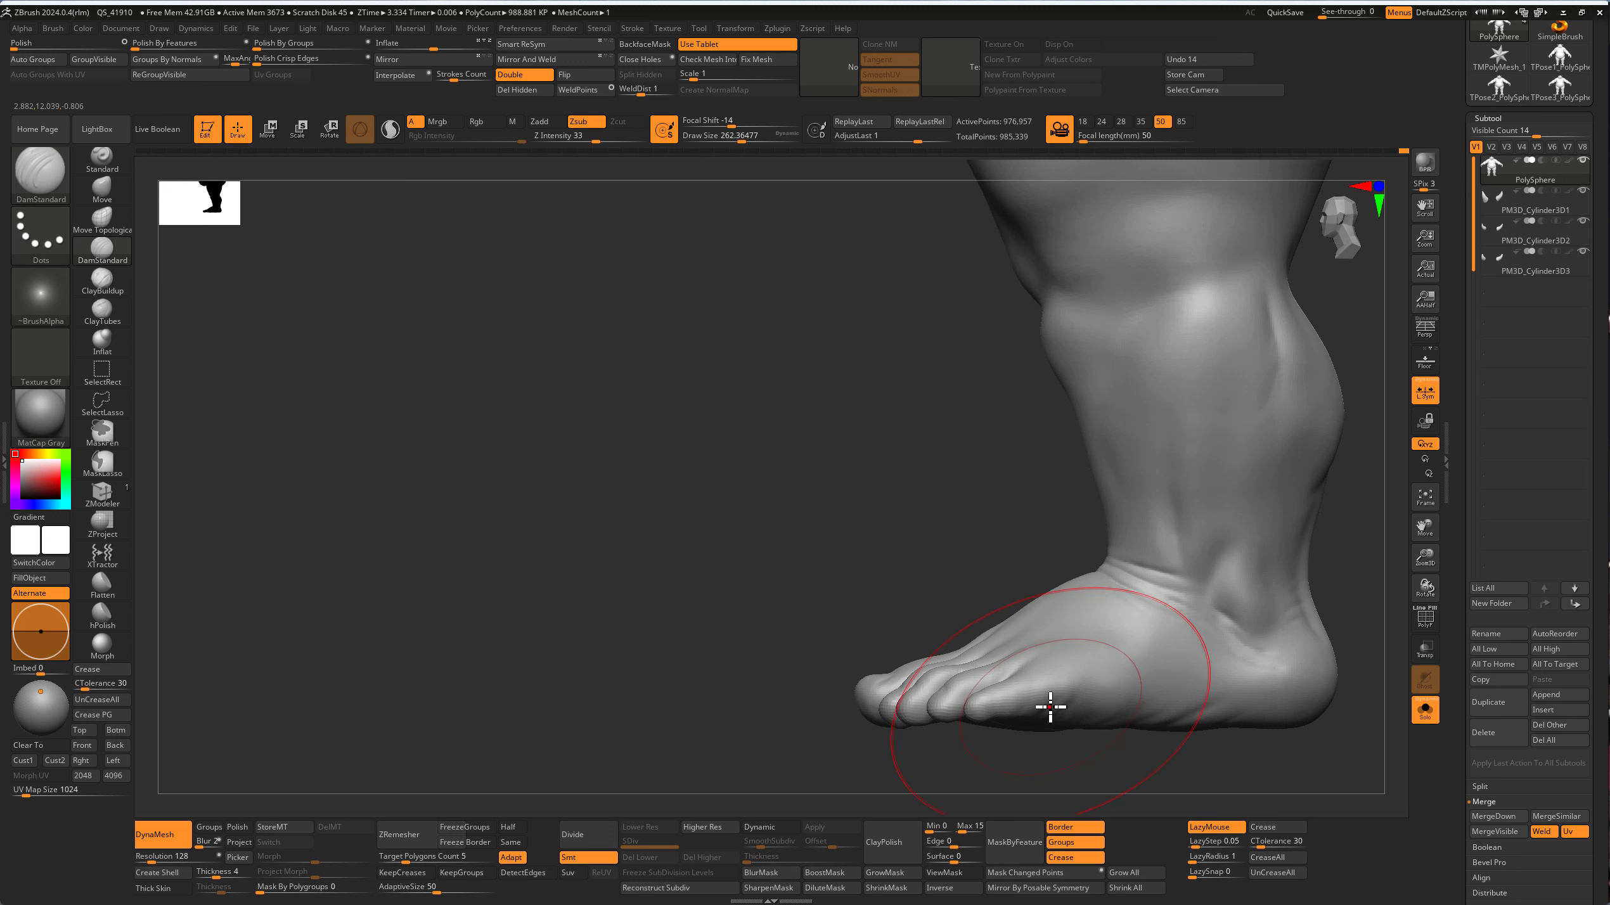
pyautogui.press('[')
# Step: Push the foot's top and toes fuller and rounder using Move Topological at Draw Size about 132
pyautogui.press('b')
pyautogui.press('m')
pyautogui.press('t')
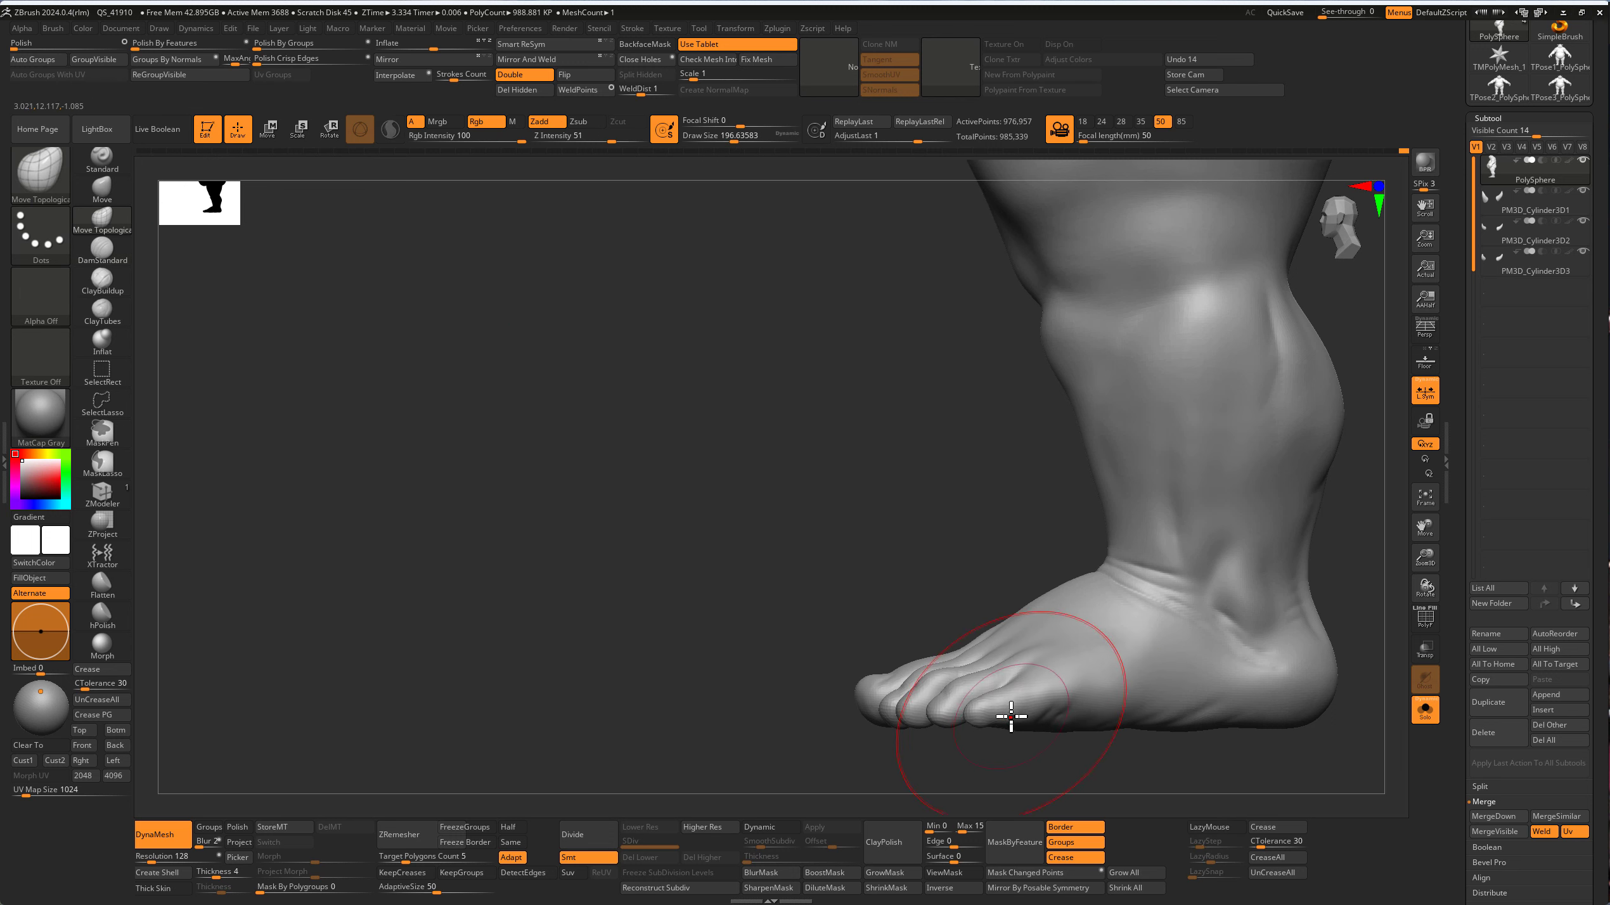
pyautogui.moveTo(1011, 716)
pyautogui.mouseDown(button='right')
pyautogui.moveTo(708, 657)
pyautogui.moveTo(1117, 546)
pyautogui.mouseUp(button='right')
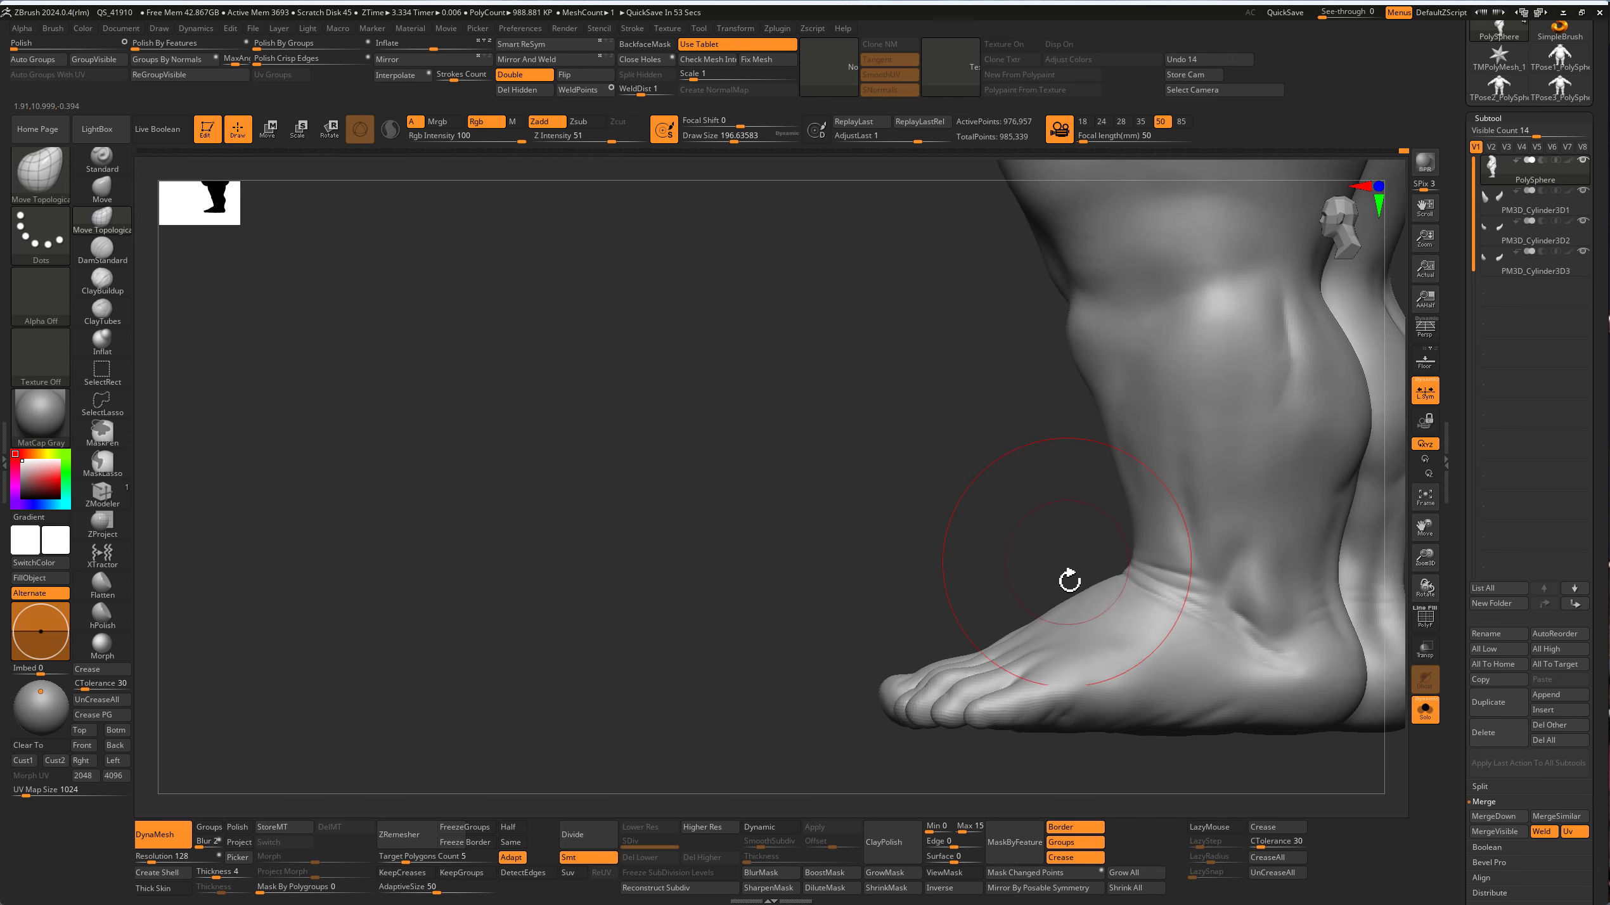
pyautogui.moveTo(1106, 619); pyautogui.dragTo(1028, 564)
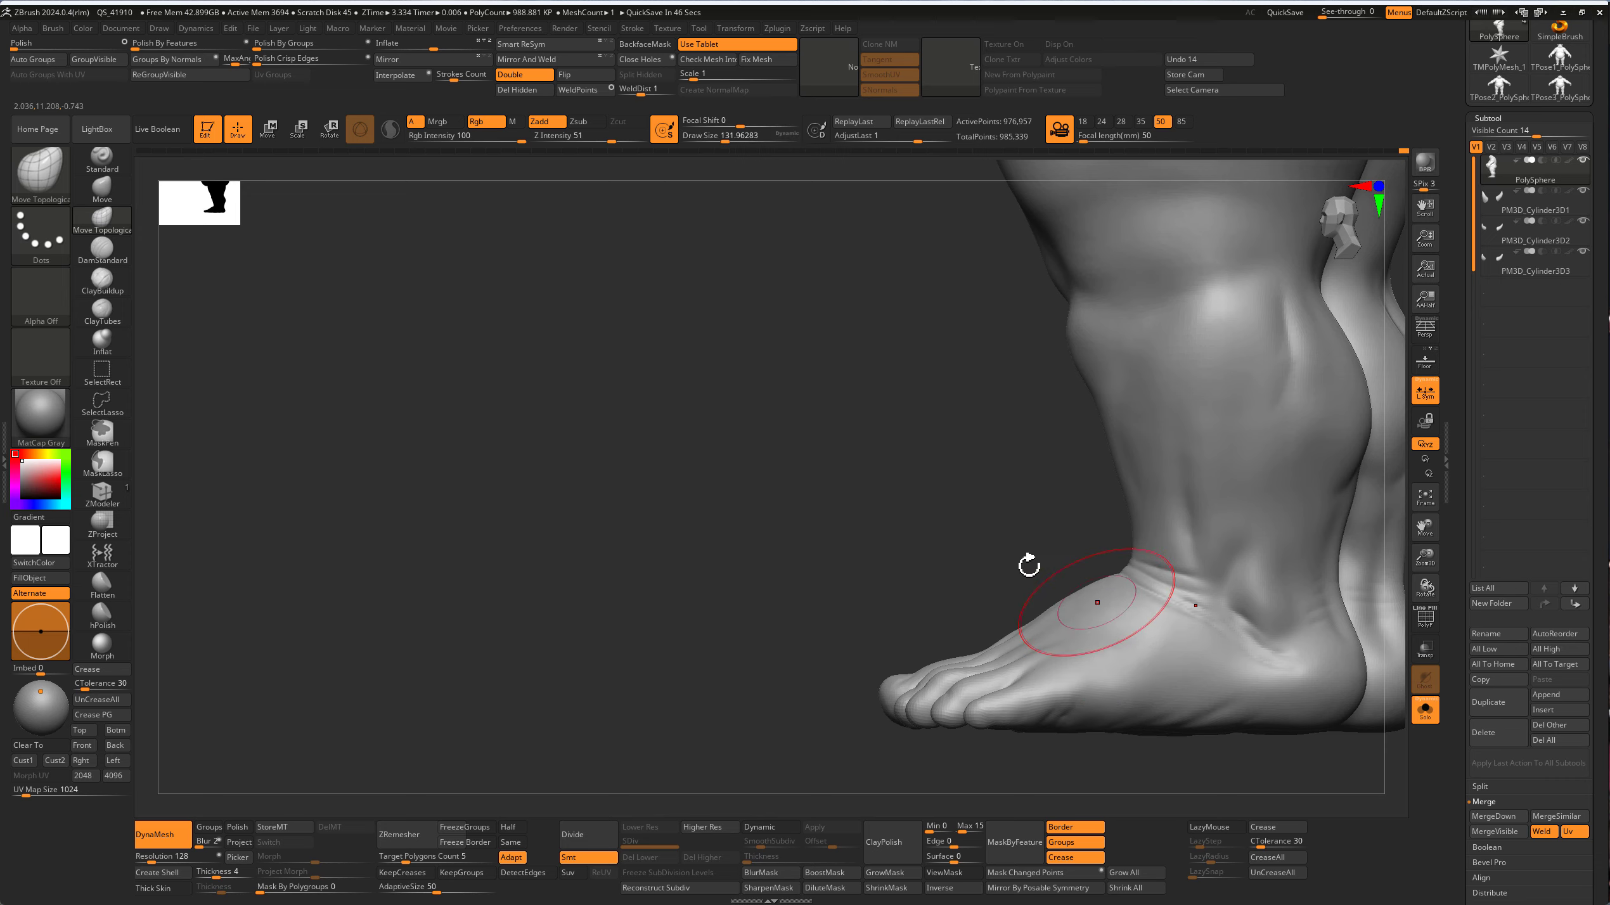
pyautogui.moveTo(1027, 564); pyautogui.dragTo(1089, 625, button='right')
pyautogui.moveTo(1221, 632)
pyautogui.mouseDown(button='right')
pyautogui.moveTo(1022, 621)
pyautogui.moveTo(1161, 593)
pyautogui.moveTo(1195, 641)
pyautogui.moveTo(1265, 679)
pyautogui.moveTo(1189, 673)
pyautogui.moveTo(1272, 668)
pyautogui.moveTo(1150, 614)
pyautogui.moveTo(1254, 625)
pyautogui.moveTo(1247, 650)
pyautogui.moveTo(1222, 647)
pyautogui.moveTo(1291, 646)
pyautogui.moveTo(1161, 672)
pyautogui.moveTo(1148, 734)
pyautogui.moveTo(802, 679)
pyautogui.moveTo(633, 507)
pyautogui.moveTo(756, 550)
pyautogui.moveTo(1018, 500)
pyautogui.mouseUp(button='right')
# Step: Carve deeper creases beneath the toes with DamStandard at Draw Size 97
pyautogui.press('b')
pyautogui.press('d')
pyautogui.press('s')
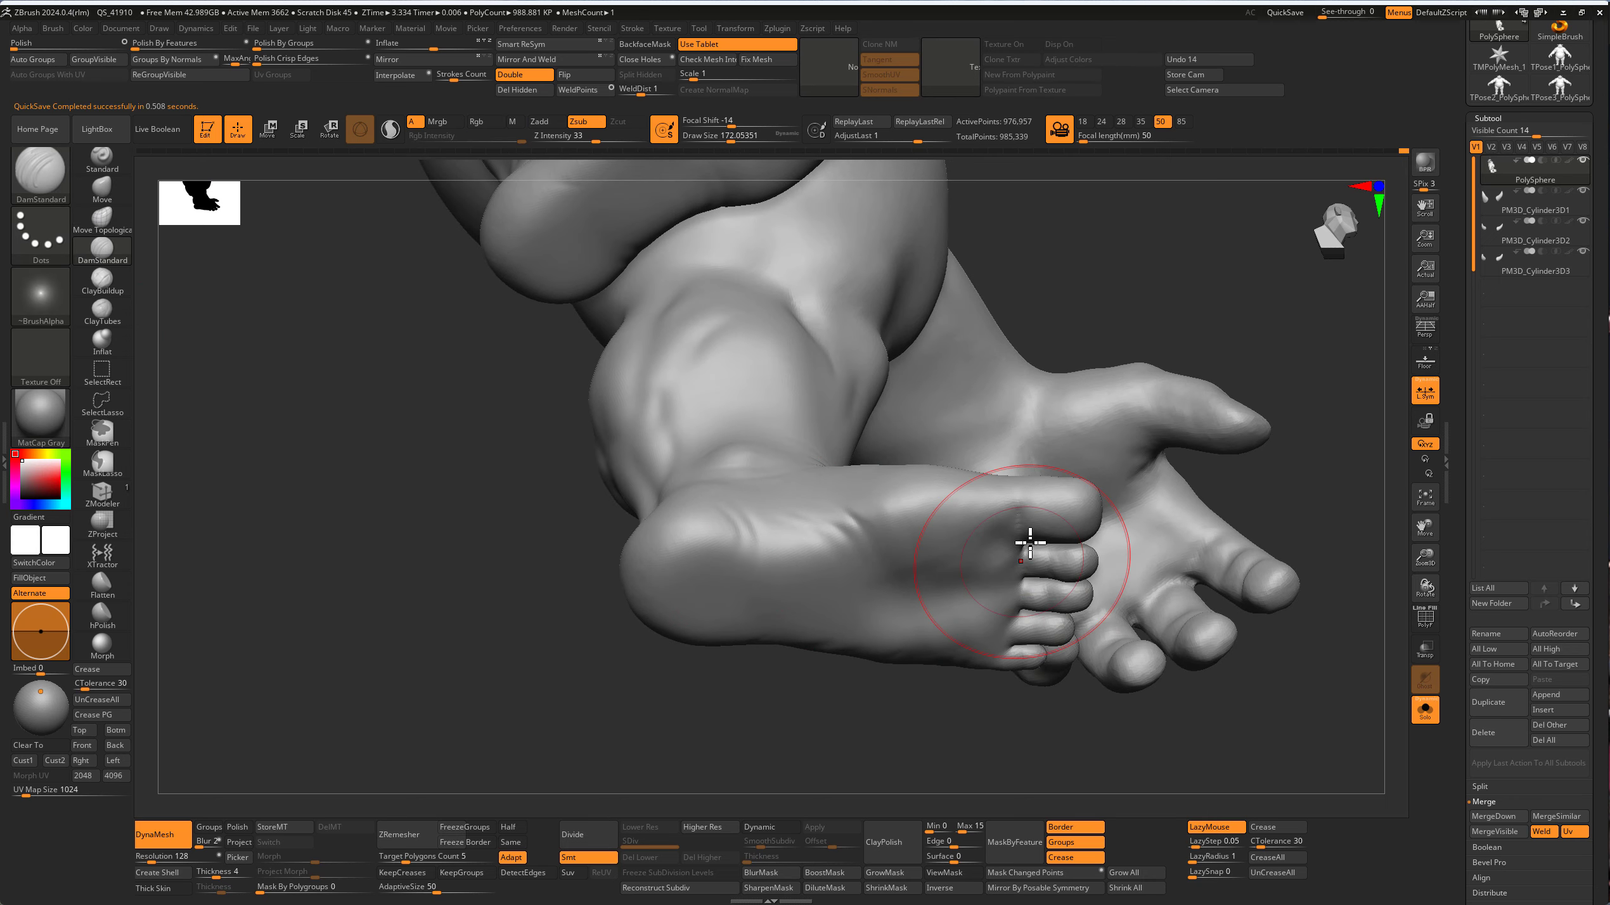
pyautogui.moveTo(1116, 495); pyautogui.dragTo(1078, 532, button='right')
pyautogui.press('s')
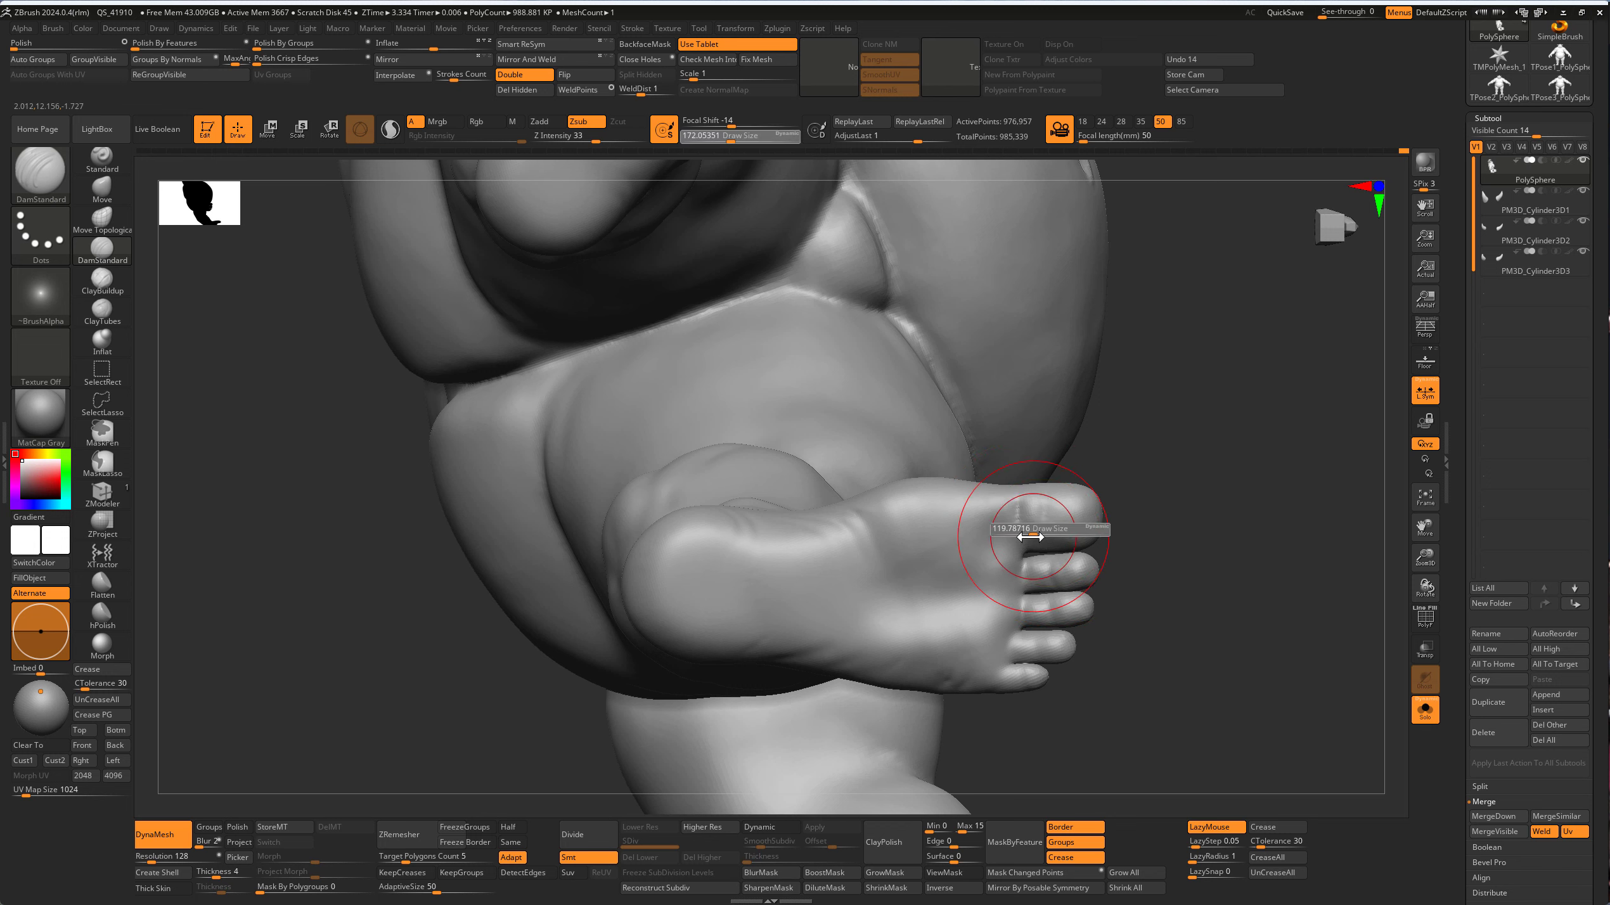
pyautogui.moveTo(1030, 537); pyautogui.dragTo(1021, 536)
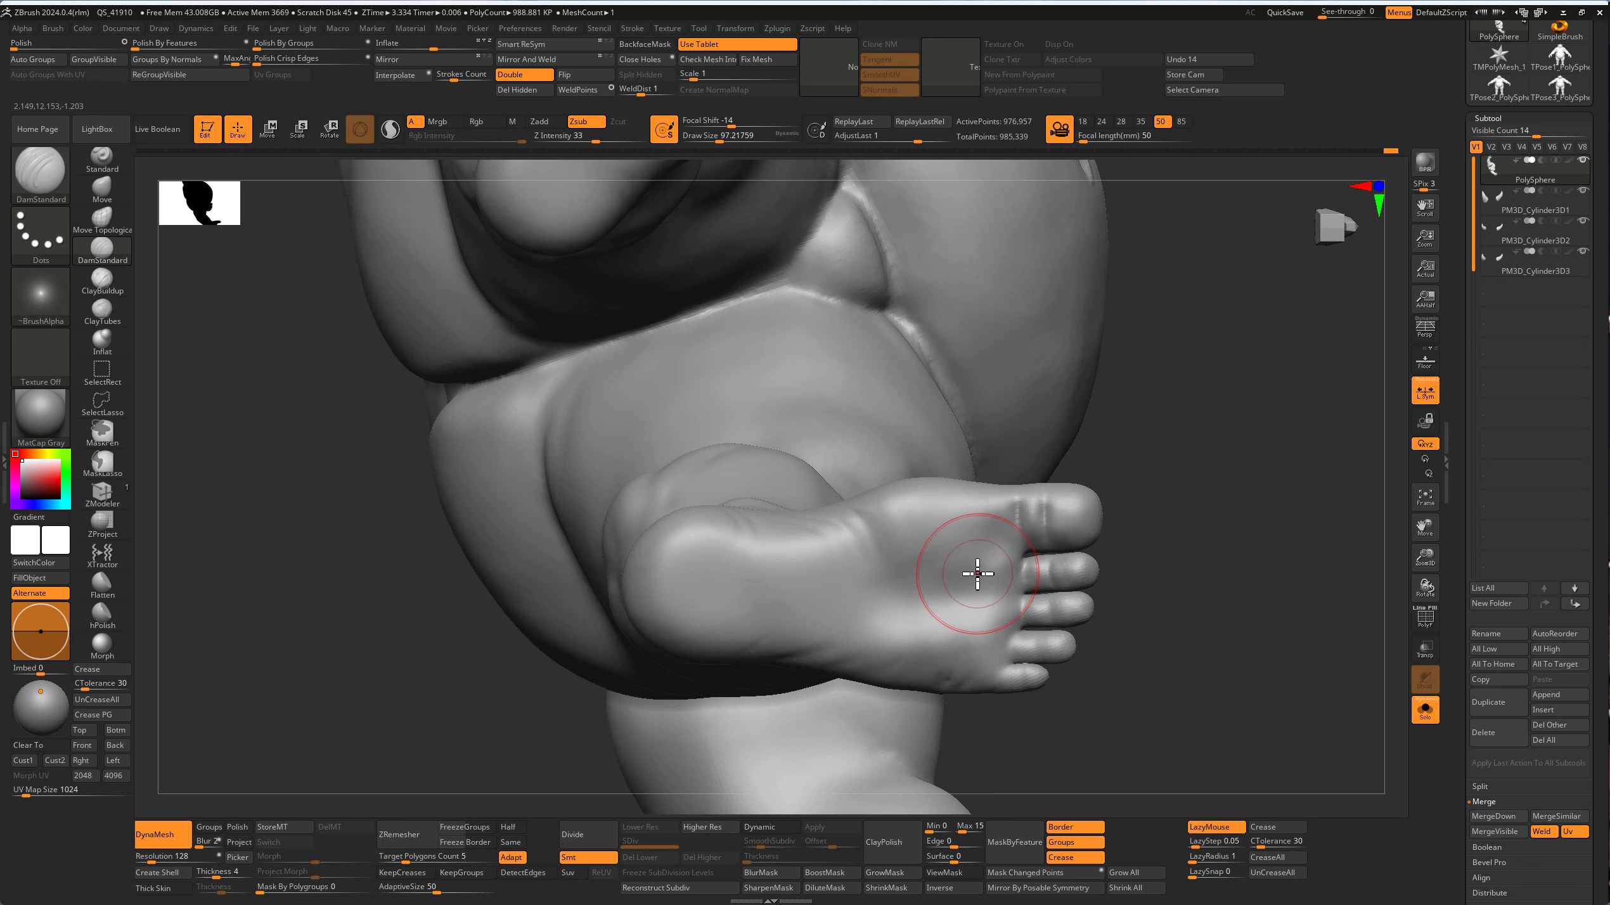
pyautogui.moveTo(1171, 601); pyautogui.dragTo(1172, 672, button='right')
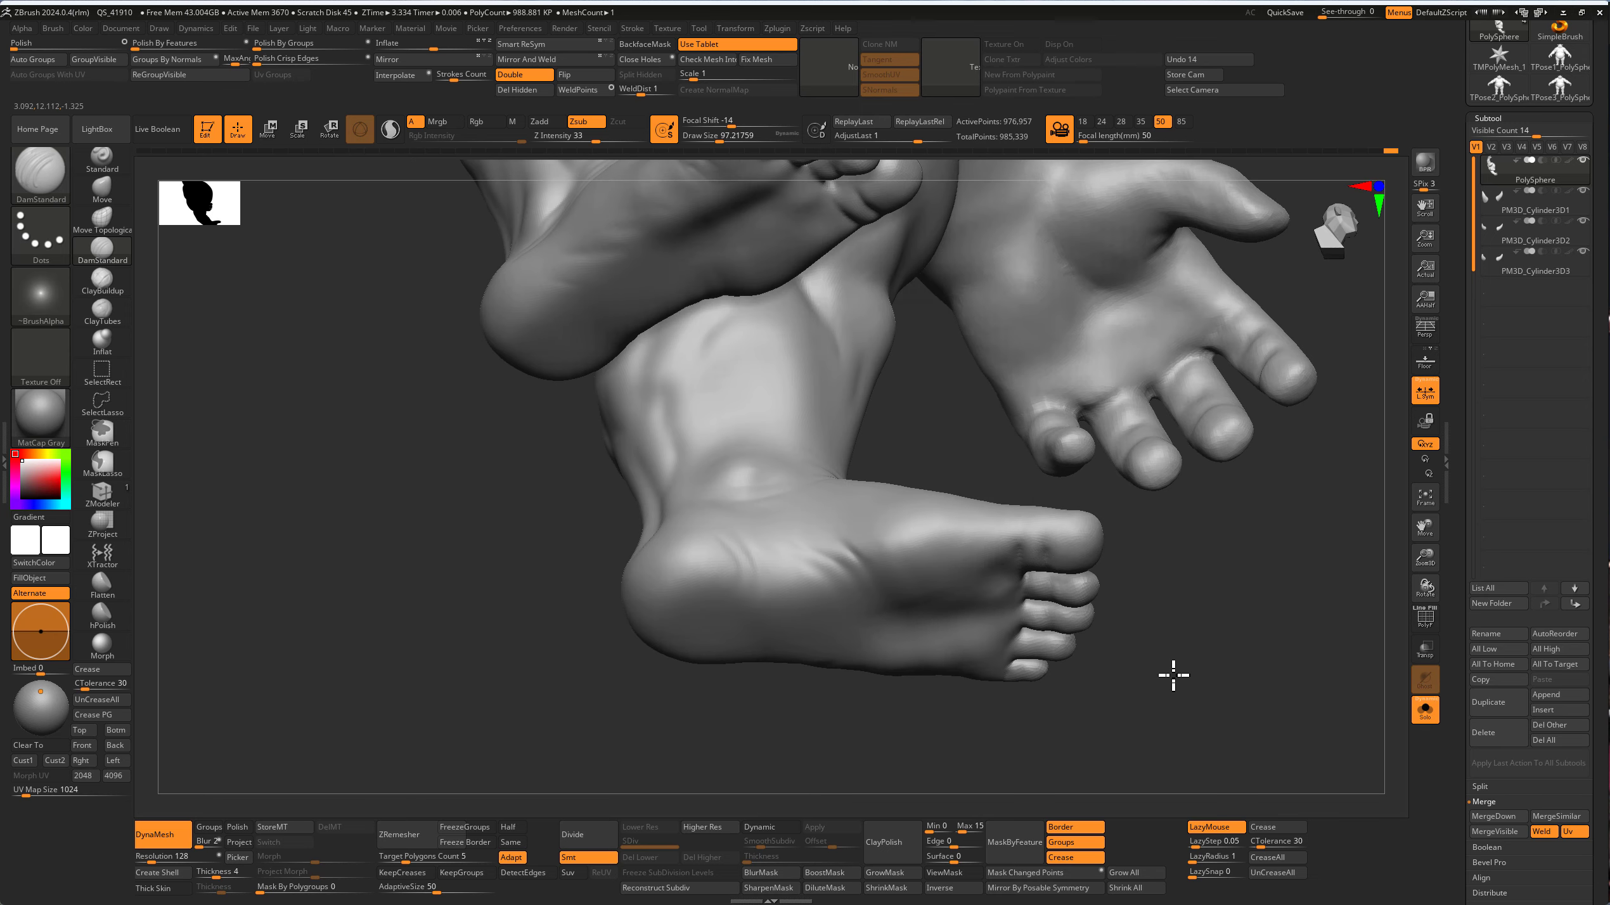
# Step: Reshape the sole with Move Topological at Draw Size about 132
pyautogui.press('b')
pyautogui.press('m')
pyautogui.press('t')
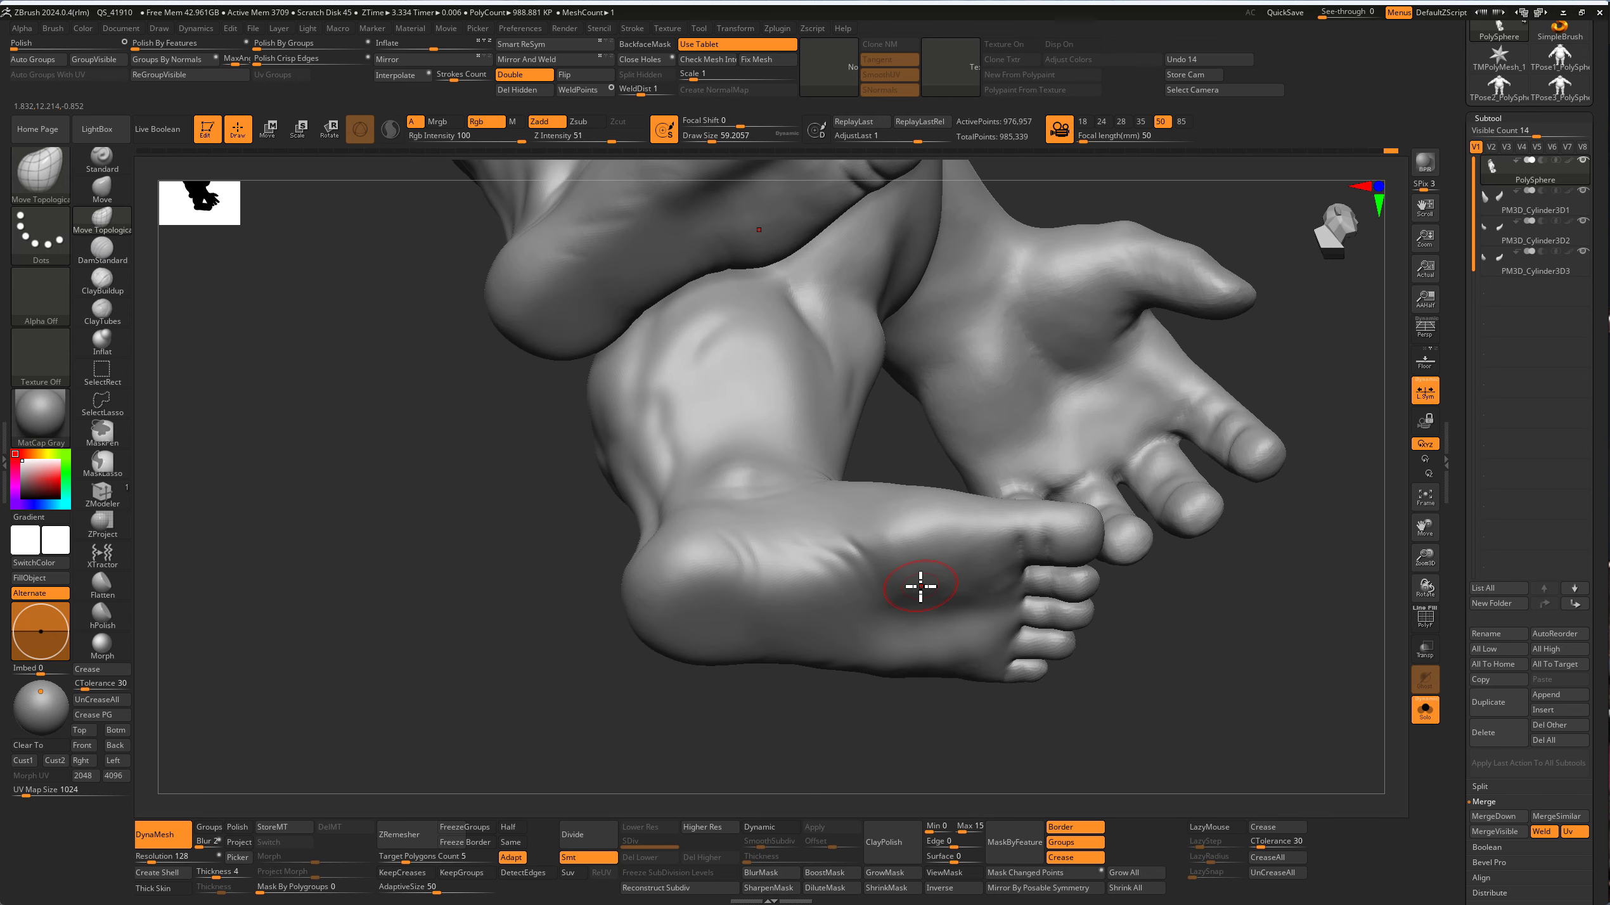
pyautogui.press('s')
pyautogui.moveTo(921, 586); pyautogui.dragTo(985, 563)
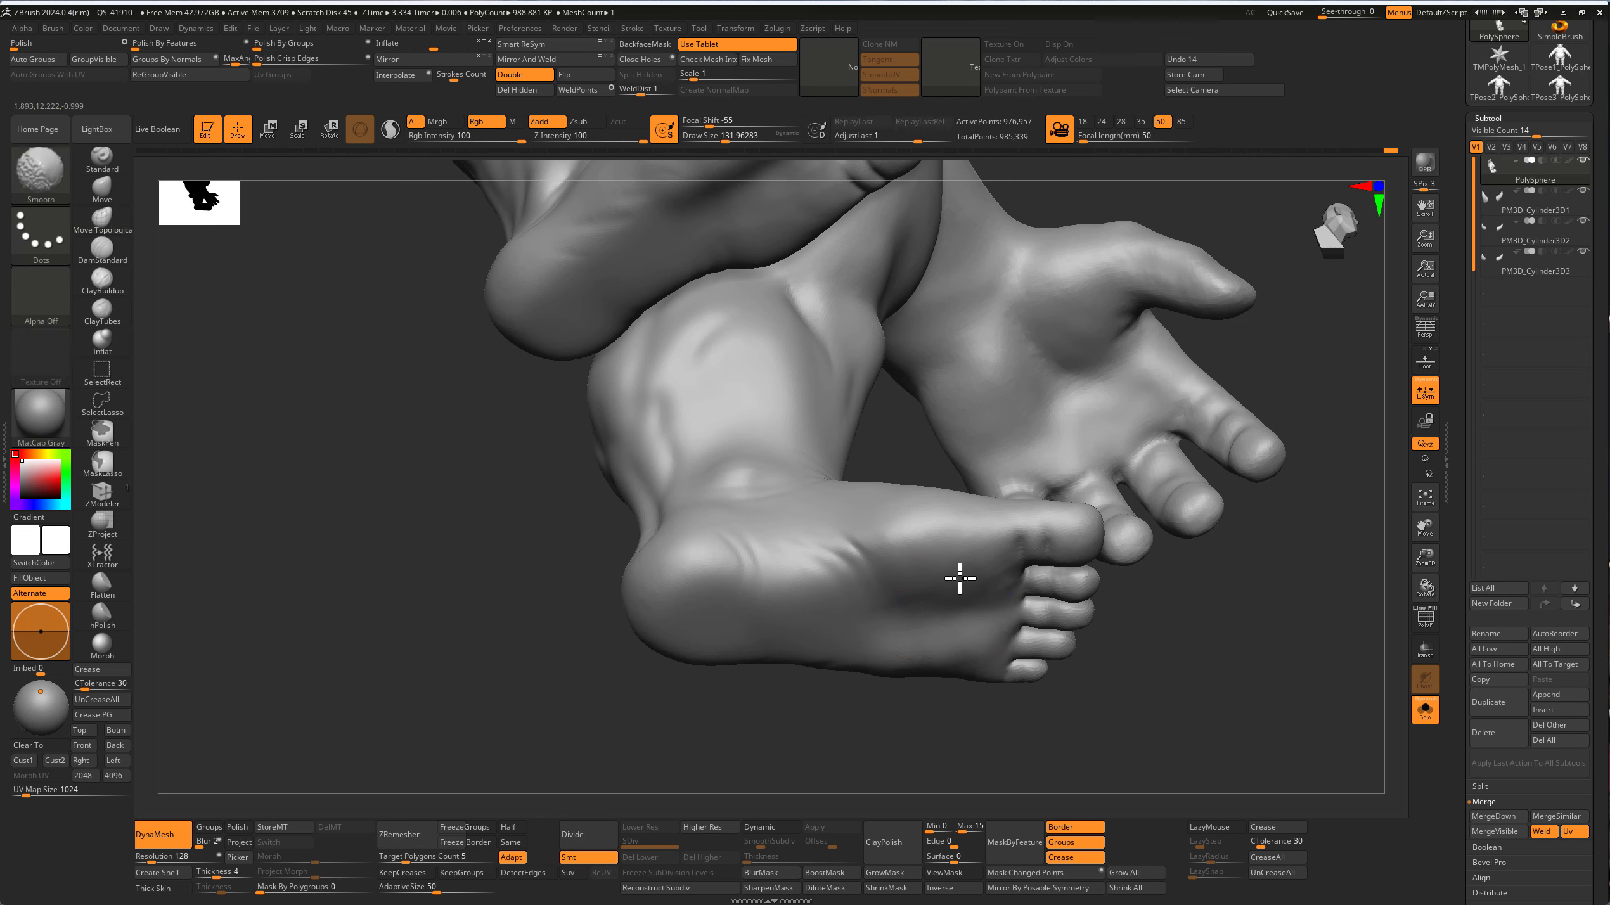
pyautogui.moveTo(959, 579); pyautogui.dragTo(394, 661, button='right')
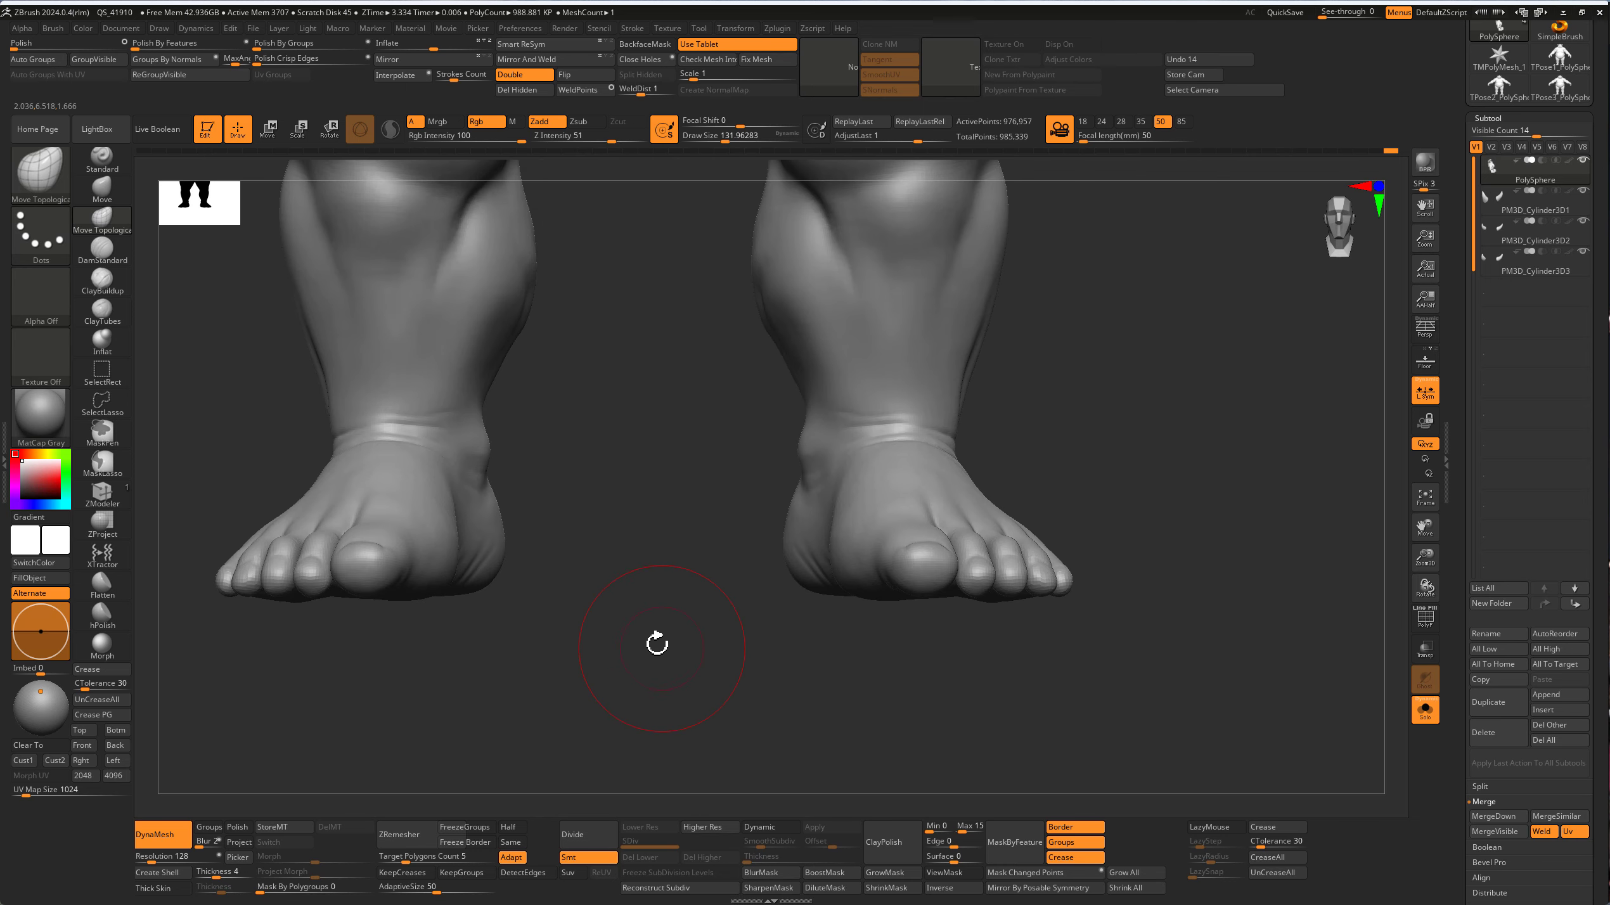
# Step: Reshape both big toes, then set Draw Size to about 100.8 and view the toes from low and close
pyautogui.moveTo(940, 587); pyautogui.dragTo(902, 584)
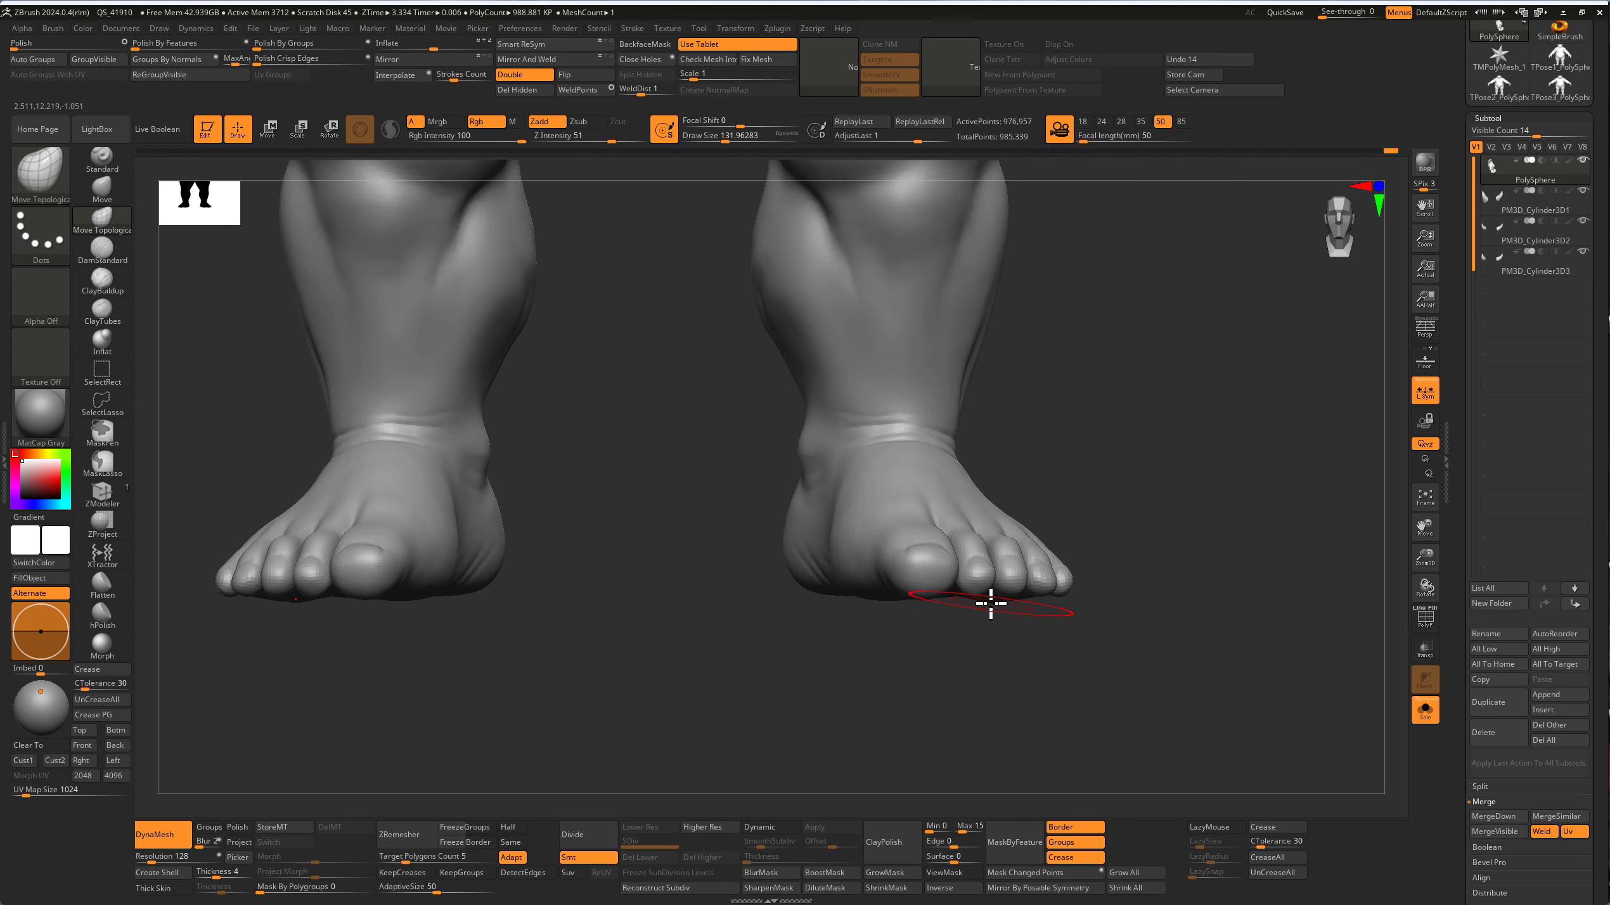
pyautogui.press('s')
pyautogui.moveTo(781, 618); pyautogui.dragTo(800, 617)
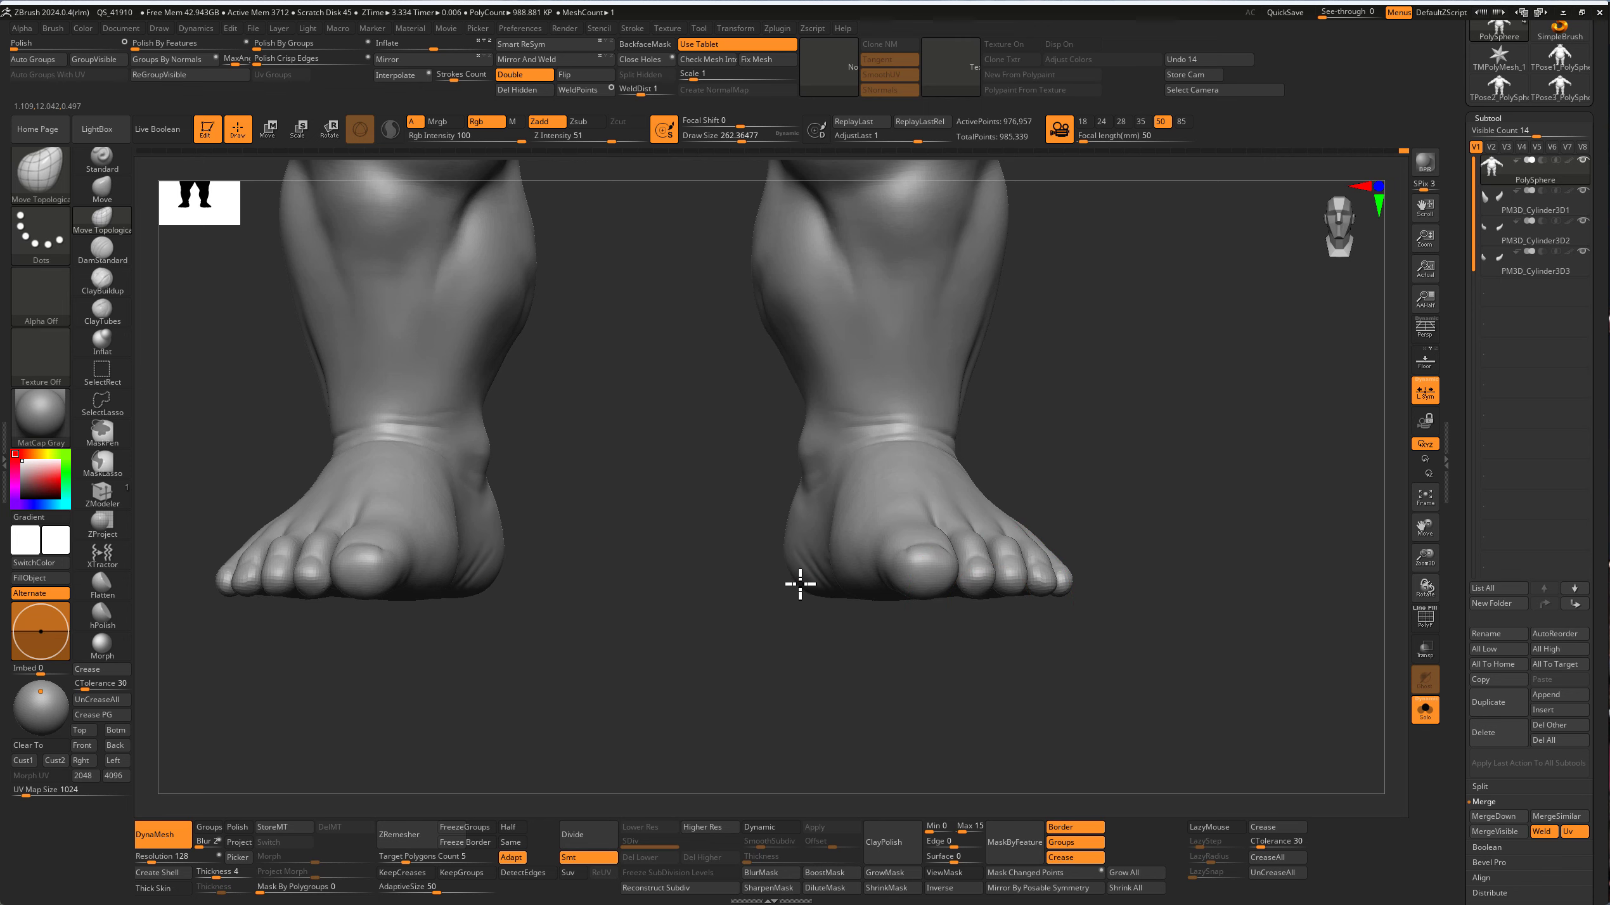
pyautogui.press('f')
pyautogui.moveTo(833, 618)
pyautogui.mouseDown(button='right')
pyautogui.moveTo(827, 683)
pyautogui.moveTo(1038, 730)
pyautogui.moveTo(1081, 637)
pyautogui.moveTo(1117, 740)
pyautogui.mouseUp(button='right')
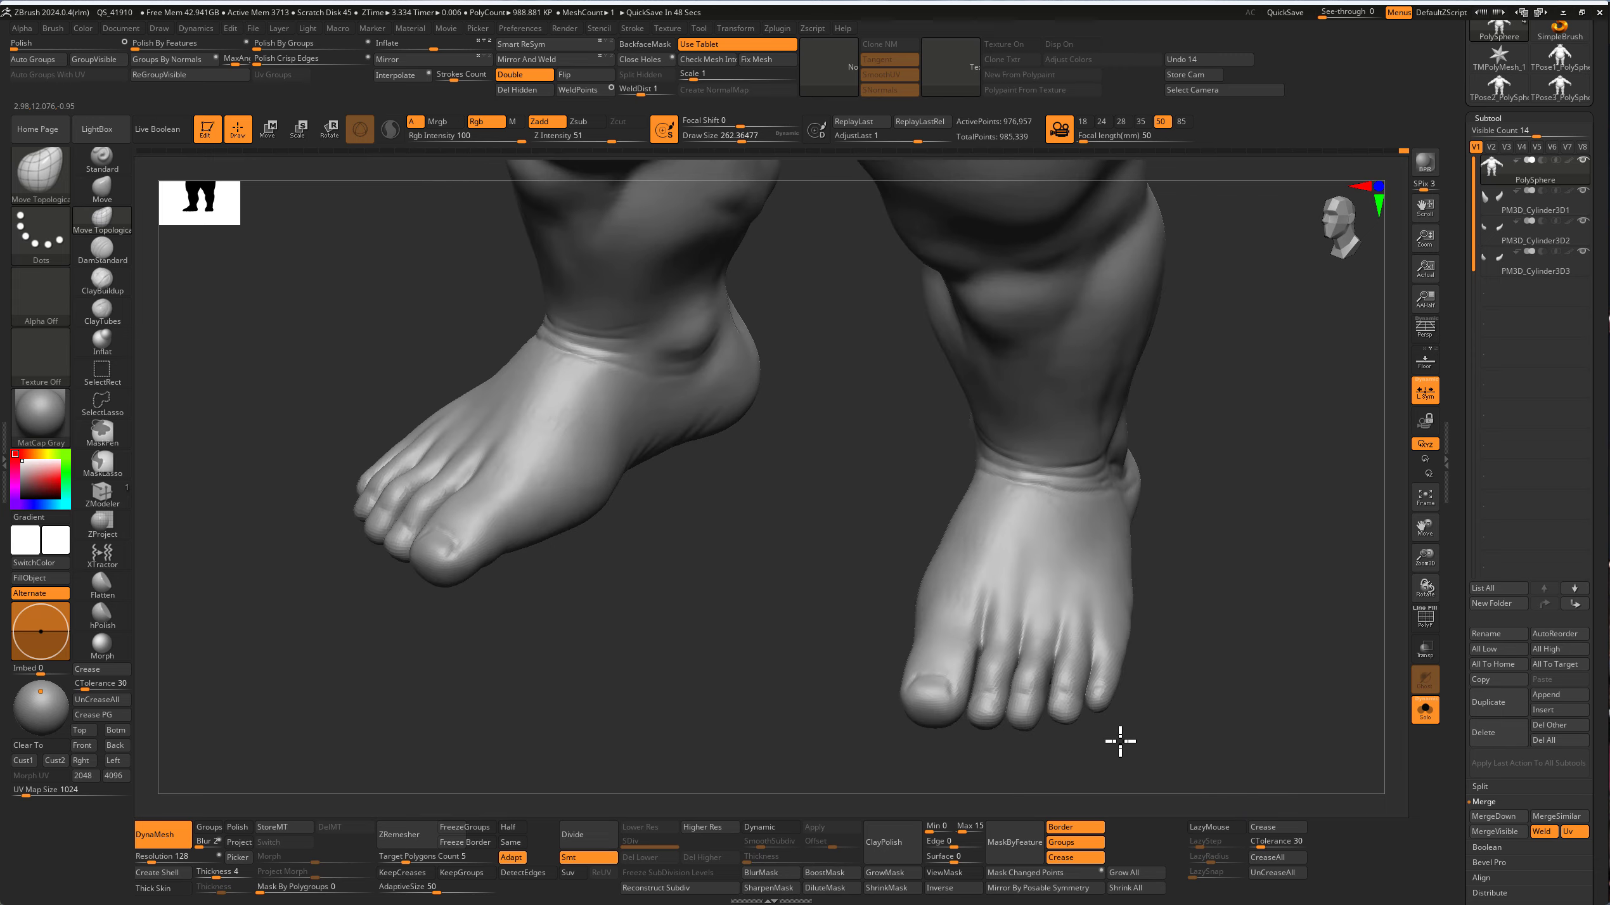
pyautogui.press('s')
pyautogui.moveTo(1114, 639); pyautogui.dragTo(1122, 633)
pyautogui.moveTo(1117, 636)
pyautogui.mouseDown(button='right')
pyautogui.moveTo(1182, 640)
pyautogui.moveTo(1114, 618)
pyautogui.moveTo(1142, 598)
pyautogui.moveTo(1125, 639)
pyautogui.moveTo(1172, 666)
pyautogui.mouseUp(button='right')
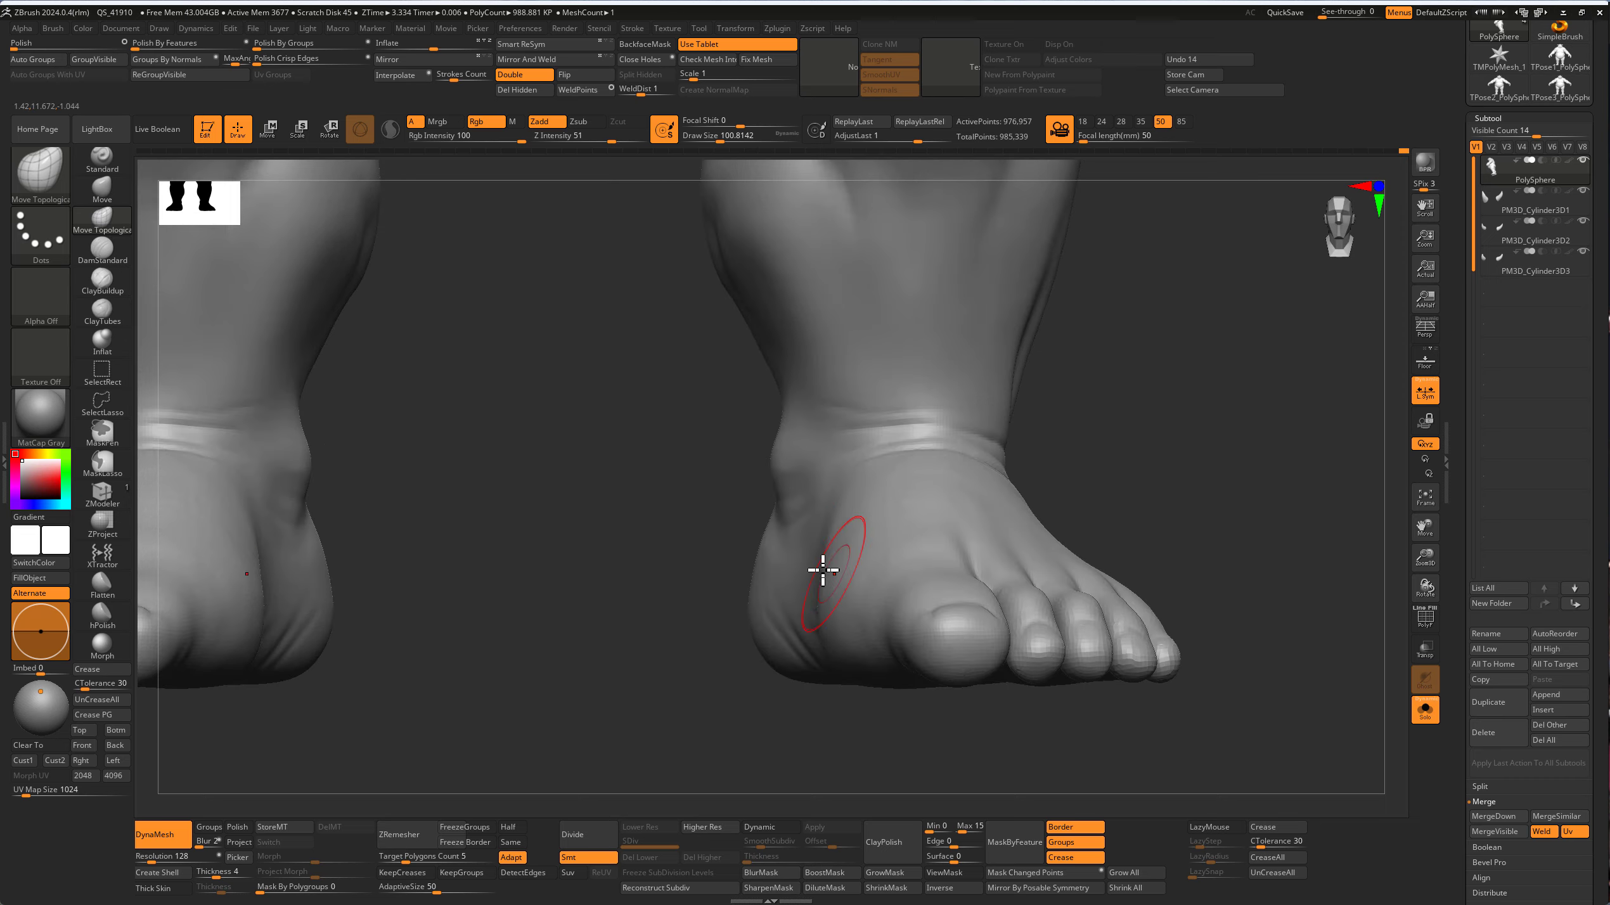
# Step: With the symmetric Standard brush, build up both calves and deepen the creases around both ankles
pyautogui.keyDown('alt'); pyautogui.moveTo(785, 517); pyautogui.dragTo(1124, 699, button='right'); pyautogui.keyUp('alt')
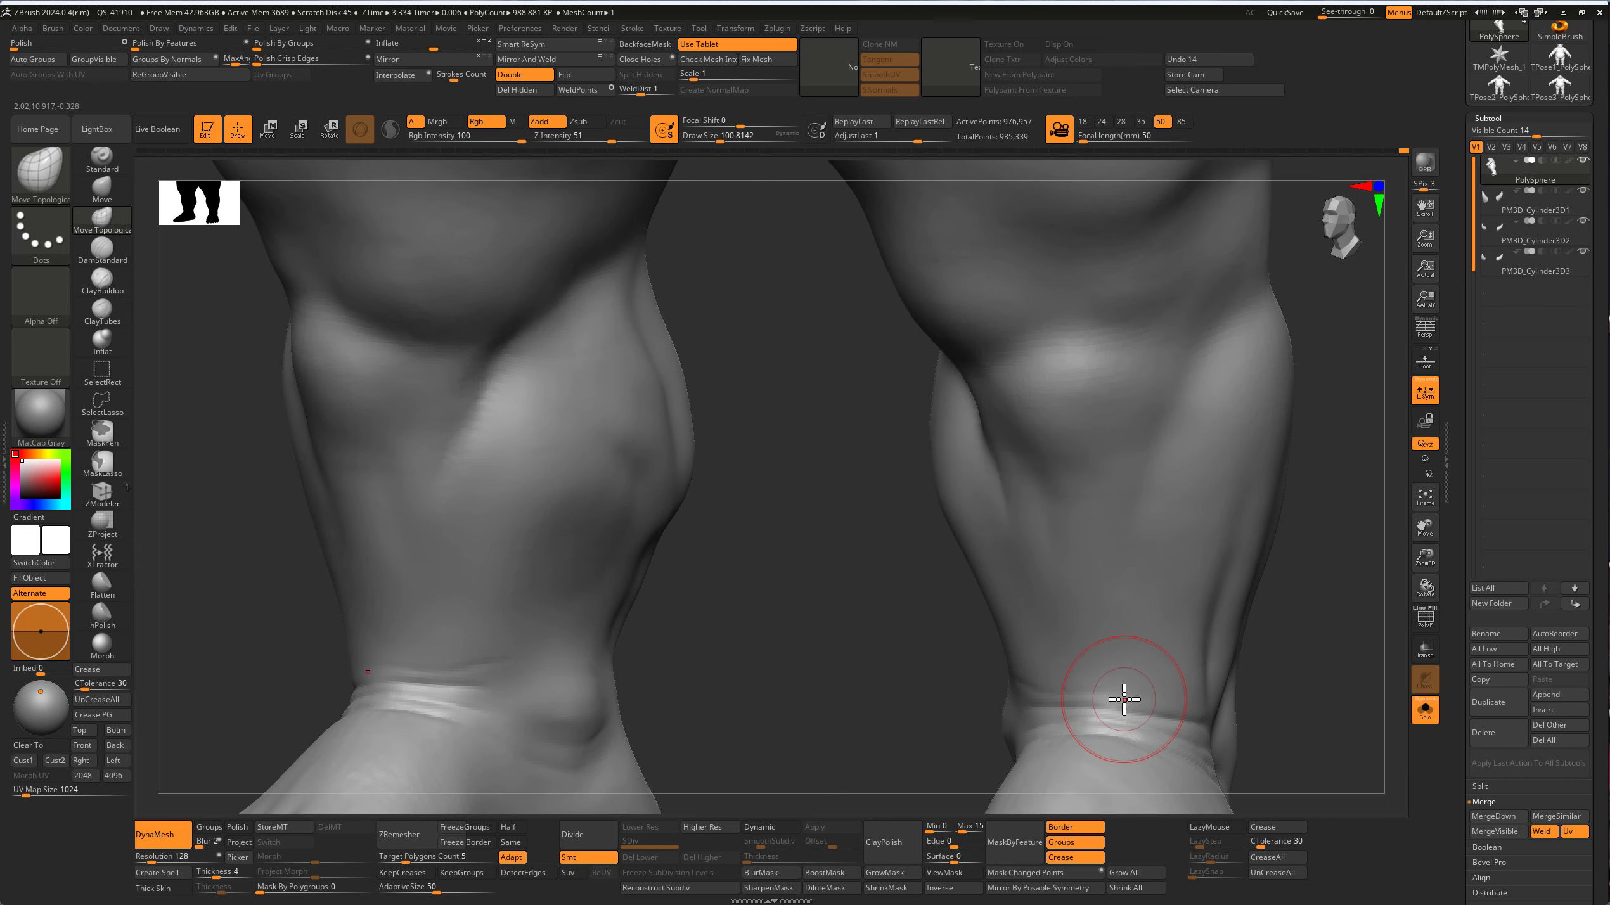
pyautogui.press('b')
pyautogui.press('s')
pyautogui.press('t')
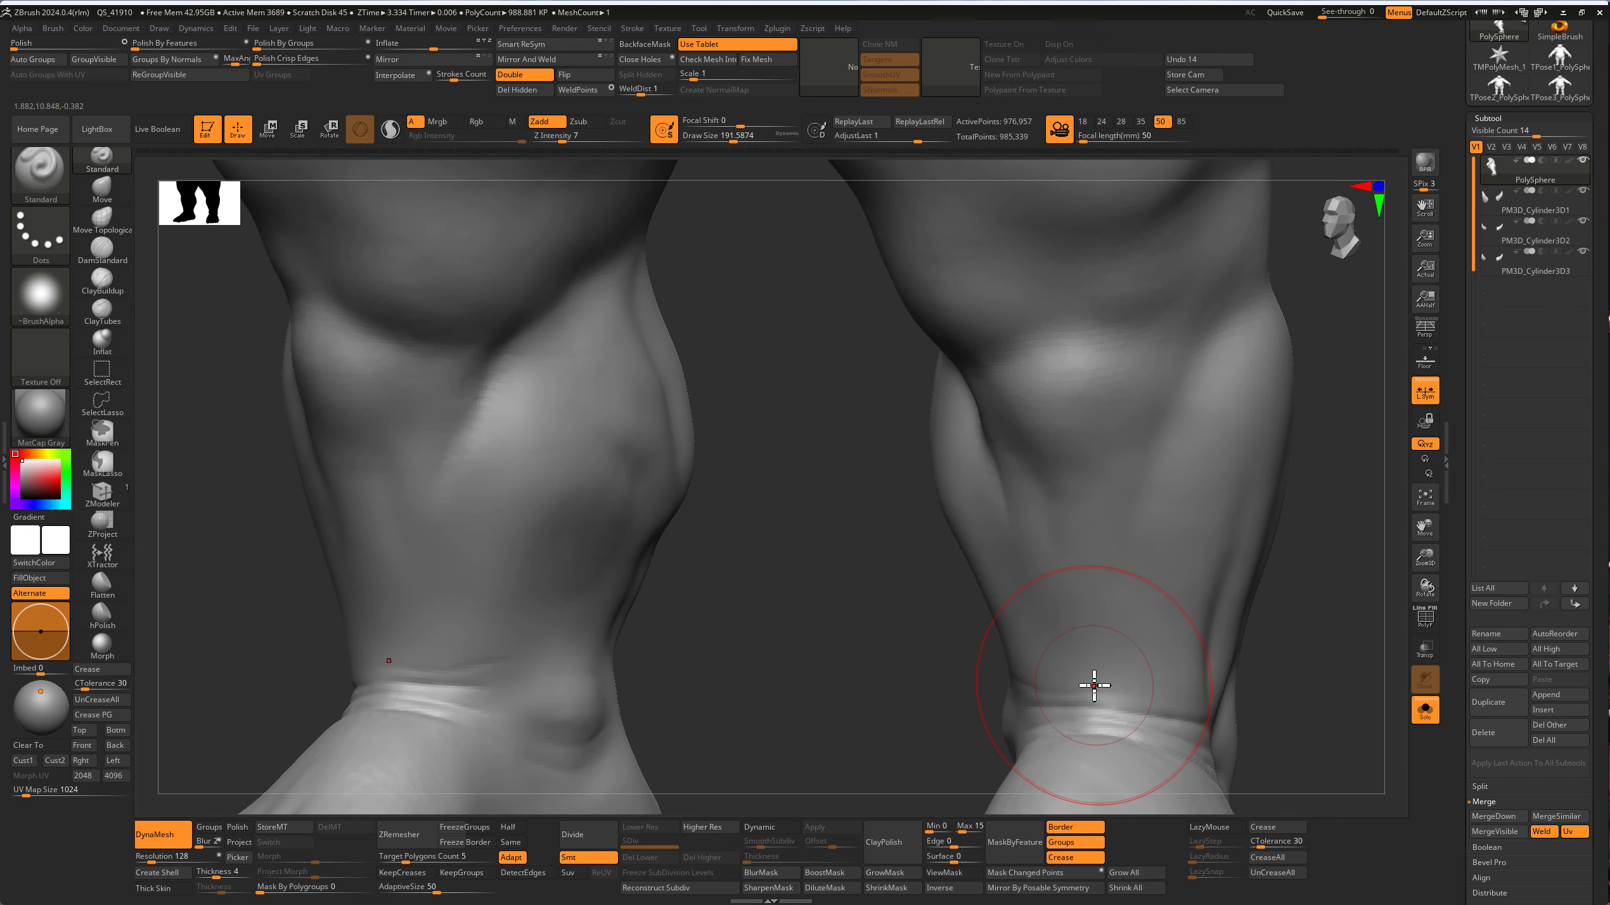
pyautogui.moveTo(1097, 678); pyautogui.dragTo(1090, 491)
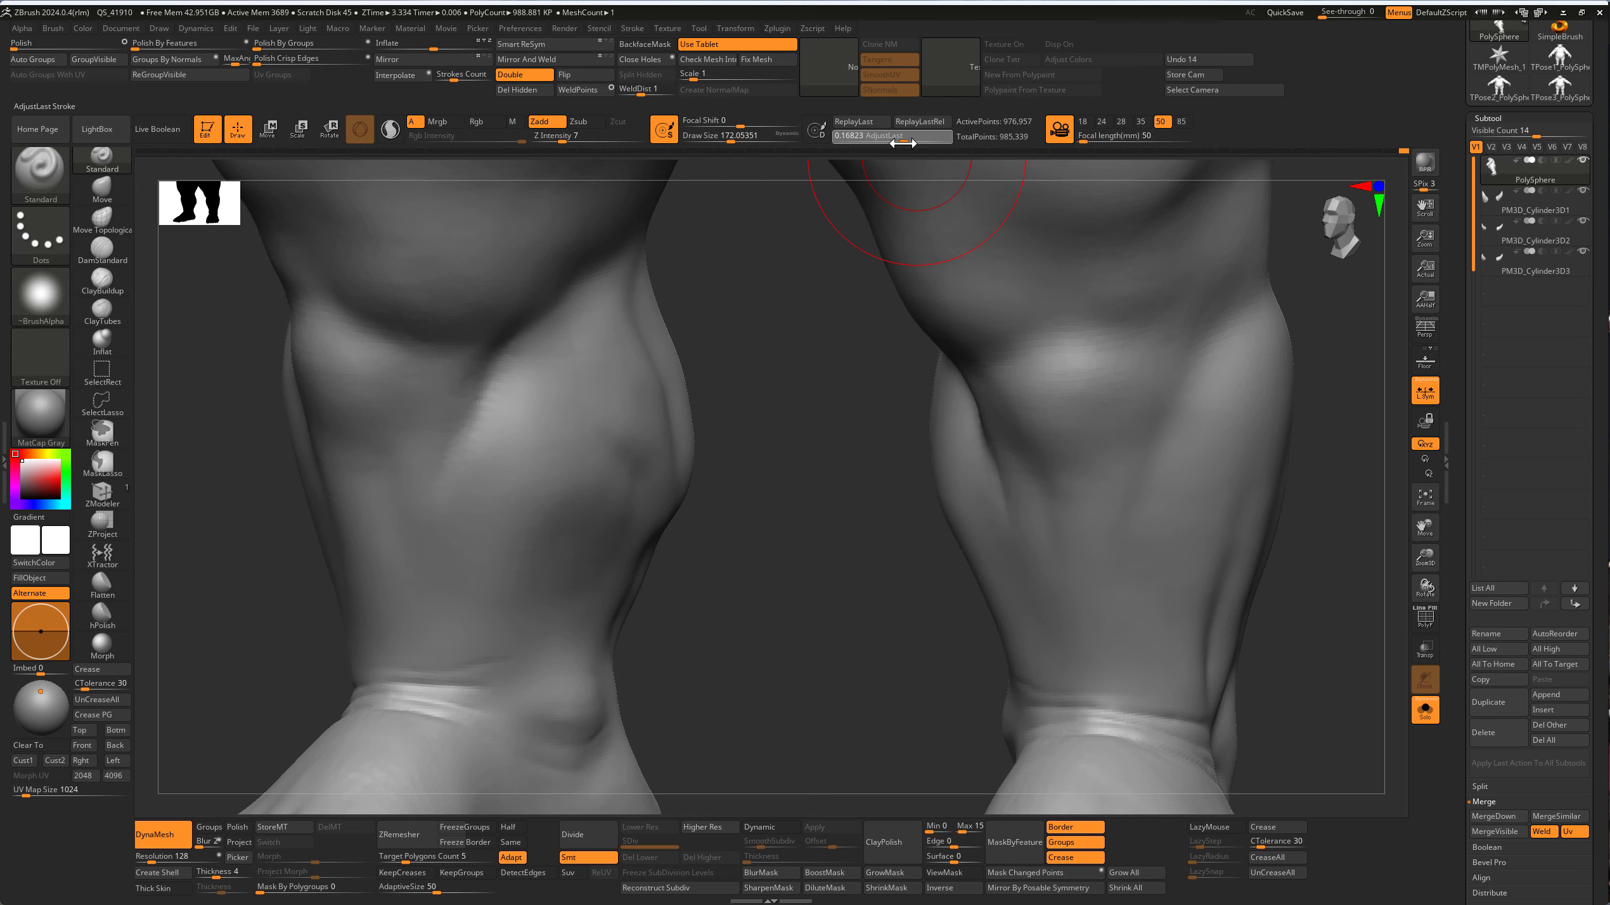
pyautogui.keyDown('alt'); pyautogui.moveTo(1078, 666); pyautogui.dragTo(1079, 532, button='right'); pyautogui.keyUp('alt')
pyautogui.moveTo(1067, 615); pyautogui.dragTo(1064, 636)
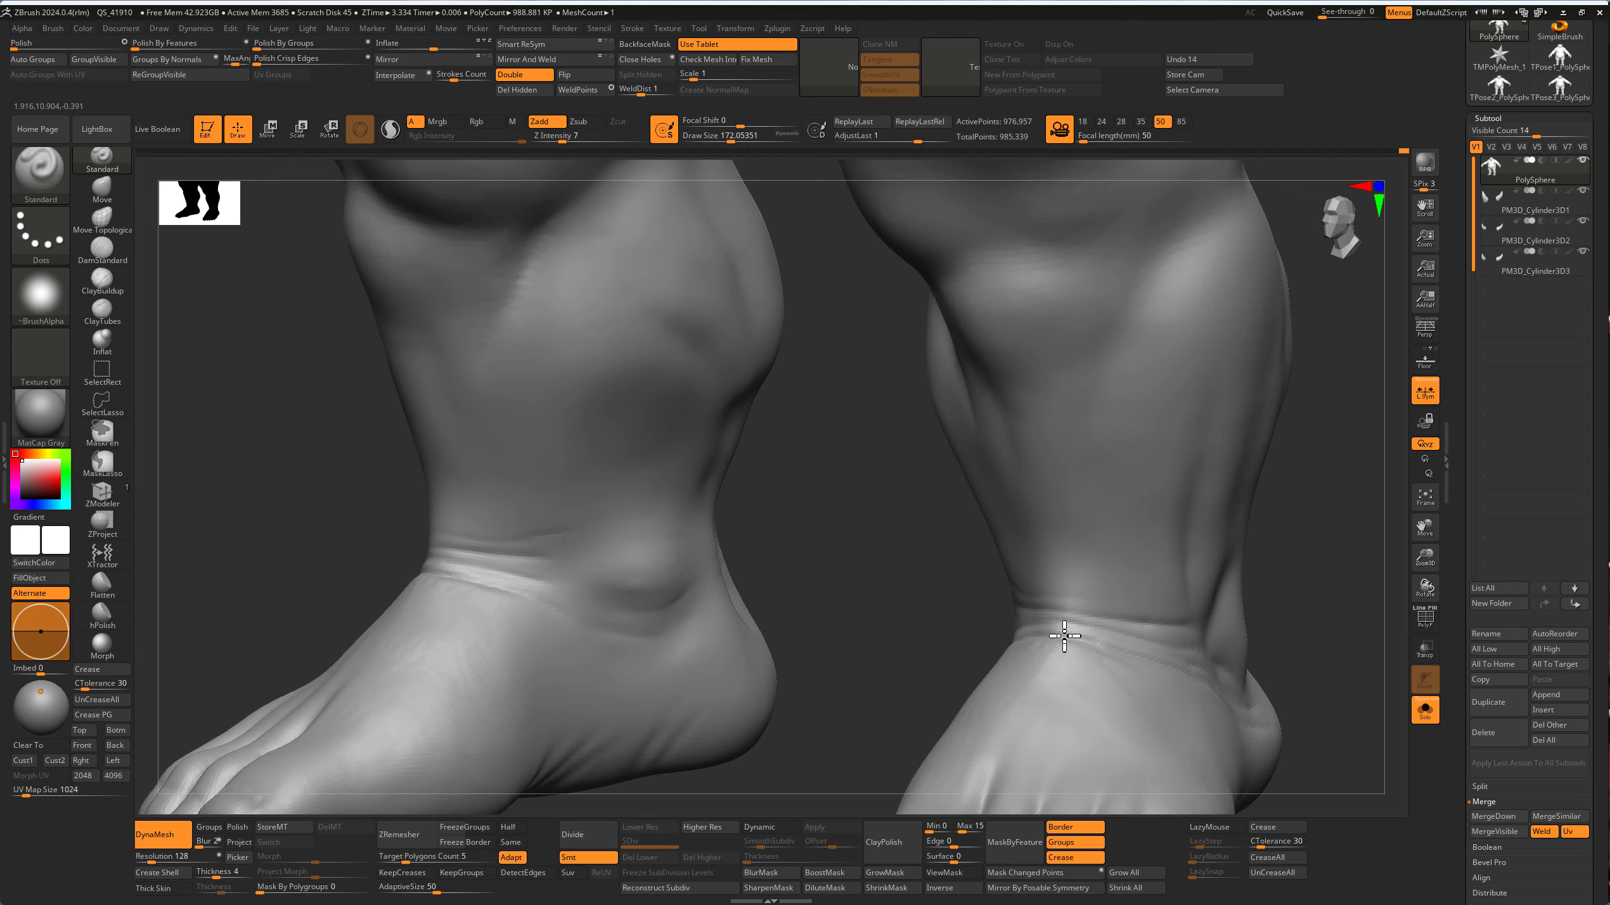
pyautogui.moveTo(997, 412)
pyautogui.keyDown('ctrl'); pyautogui.mouseDown(button='right')
pyautogui.moveTo(1042, 529)
pyautogui.moveTo(1028, 612)
pyautogui.mouseUp(button='right'); pyautogui.keyUp('ctrl')
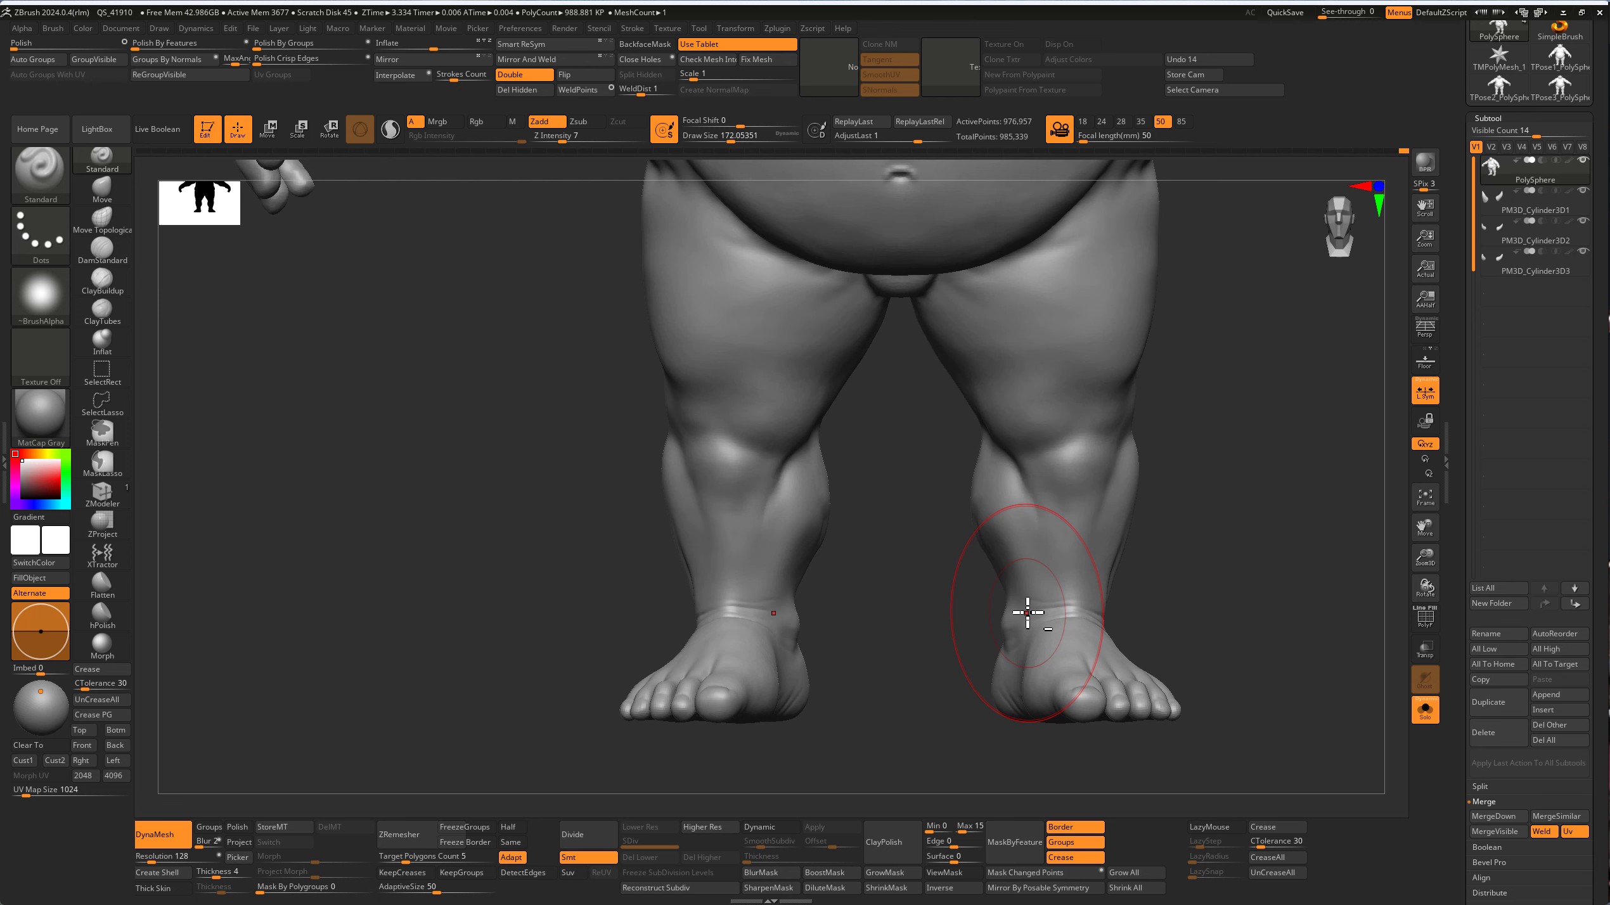
# Step: Inspect the ogre from back, front and three-quarter angles, then frame the whole body
pyautogui.moveTo(1027, 612)
pyautogui.mouseDown(button='right')
pyautogui.moveTo(1054, 579)
pyautogui.moveTo(1096, 582)
pyautogui.moveTo(1240, 528)
pyautogui.moveTo(1175, 608)
pyautogui.moveTo(1150, 532)
pyautogui.moveTo(801, 632)
pyautogui.mouseUp(button='right')
pyautogui.moveTo(786, 403)
pyautogui.keyDown('ctrl'); pyautogui.mouseDown(button='right')
pyautogui.moveTo(827, 435)
pyautogui.moveTo(818, 453)
pyautogui.moveTo(880, 492)
pyautogui.moveTo(957, 439)
pyautogui.mouseUp(button='right'); pyautogui.keyUp('ctrl')
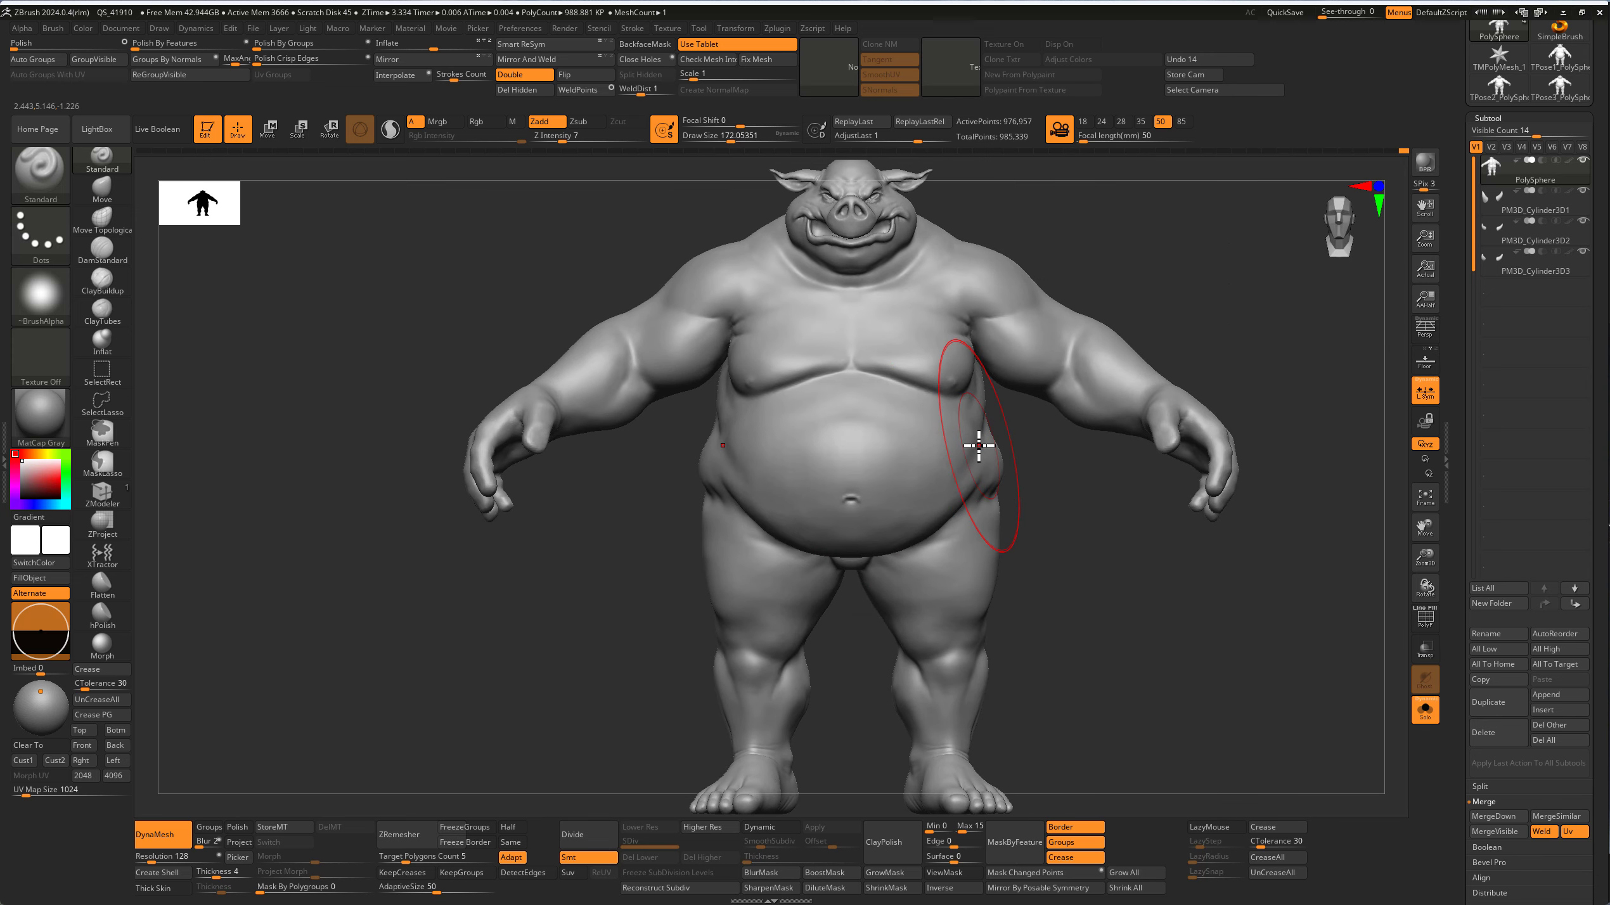
pyautogui.moveTo(1196, 589)
pyautogui.mouseDown(button='right')
pyautogui.moveTo(1082, 647)
pyautogui.moveTo(820, 457)
pyautogui.moveTo(837, 406)
pyautogui.moveTo(851, 491)
pyautogui.moveTo(791, 424)
pyautogui.moveTo(787, 363)
pyautogui.mouseUp(button='right')
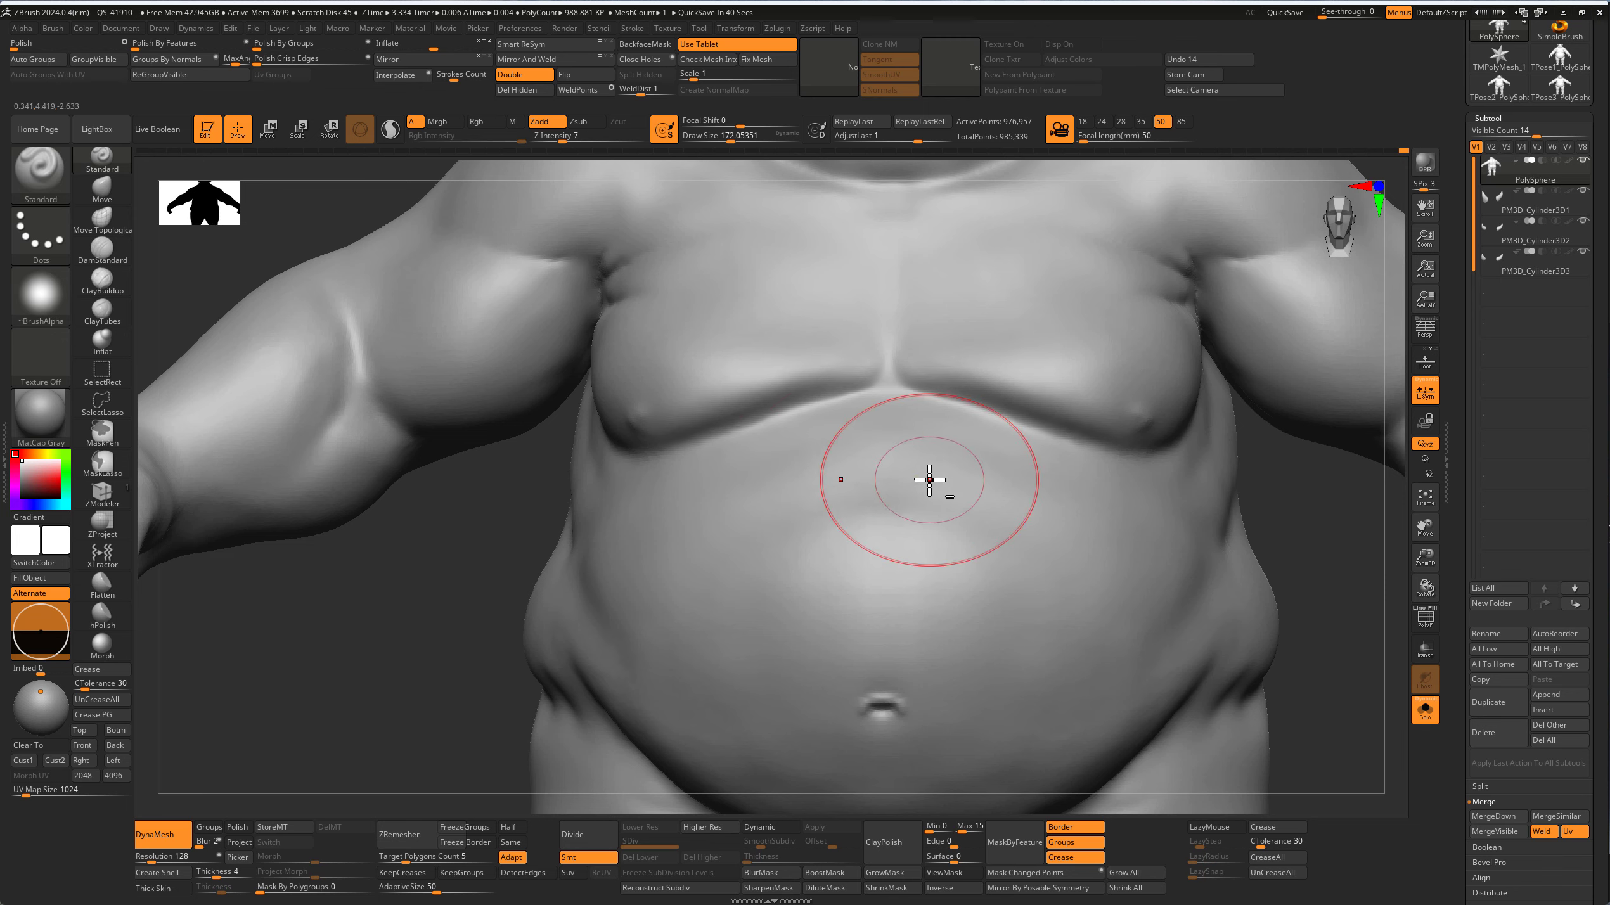
pyautogui.press('f')
# Step: Deepen the crease beneath the chest at Draw Size about 115.9 and zoom onto the right hand
pyautogui.keyDown('ctrl'); pyautogui.moveTo(888, 467); pyautogui.dragTo(989, 521, button='right'); pyautogui.keyUp('ctrl')
pyautogui.press('[')
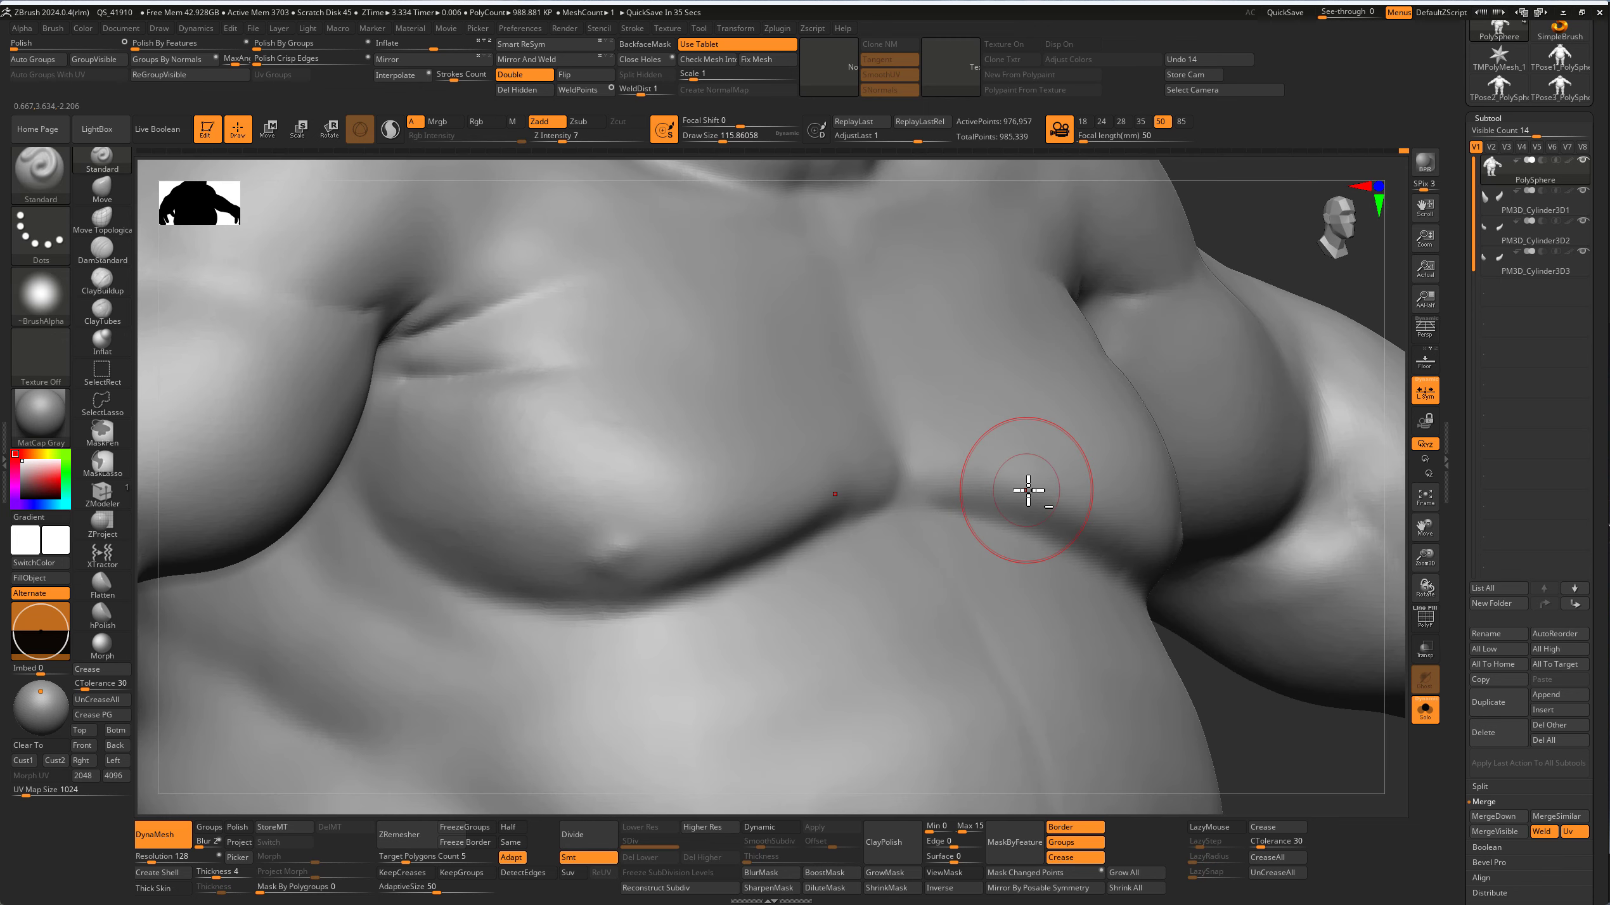
pyautogui.keyDown('shift'); pyautogui.moveTo(1076, 501); pyautogui.dragTo(1009, 448, button='right'); pyautogui.keyUp('shift')
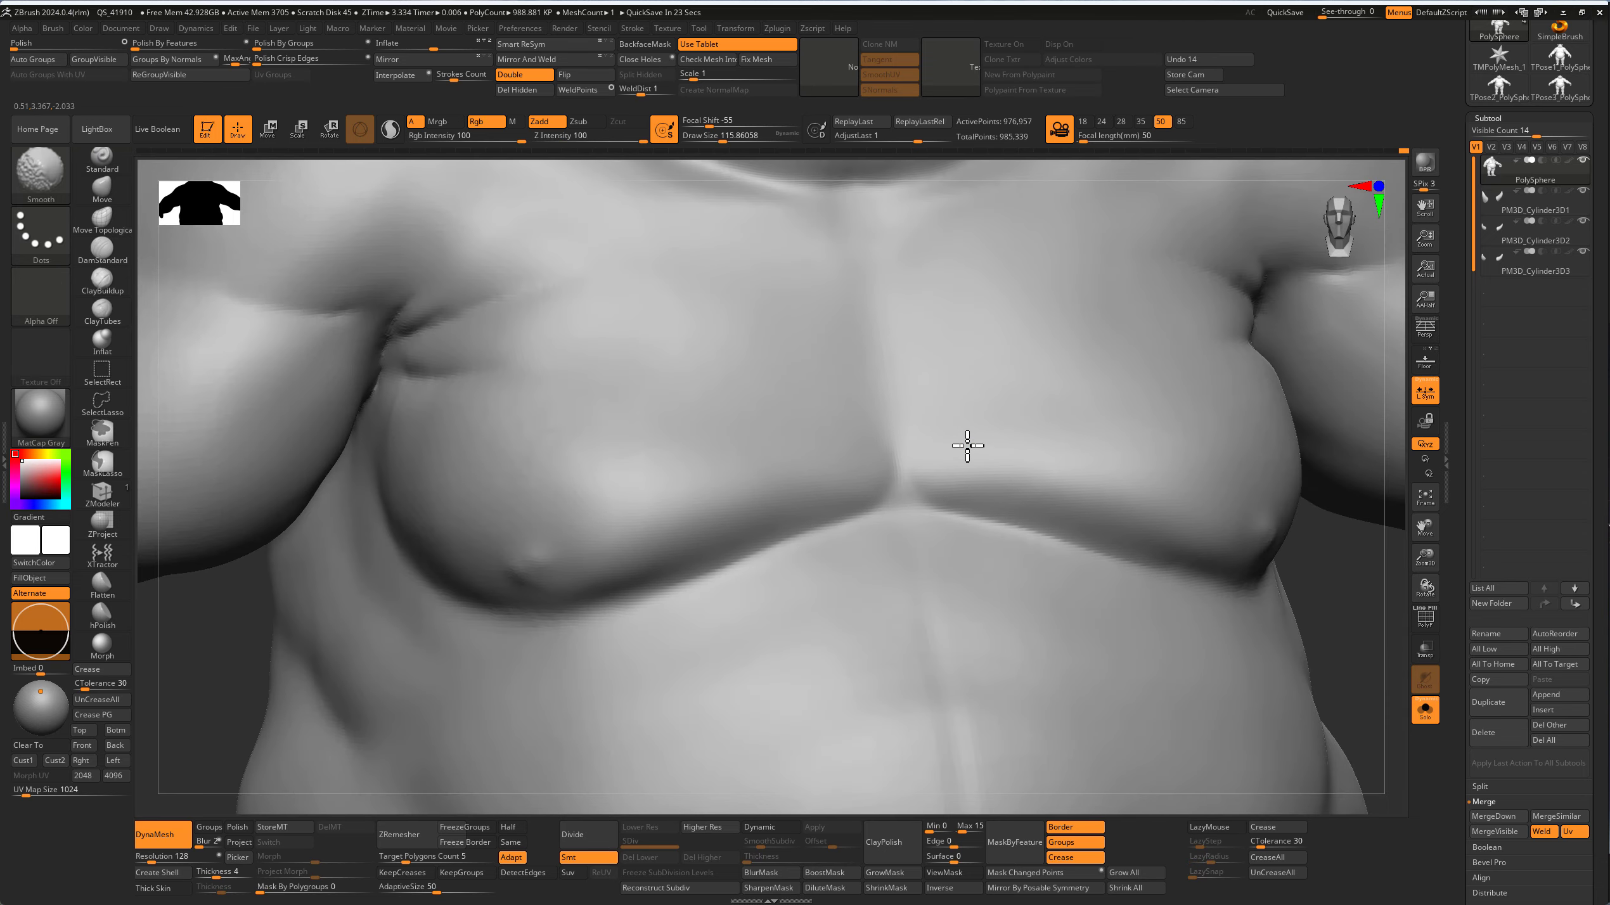
pyautogui.press('f')
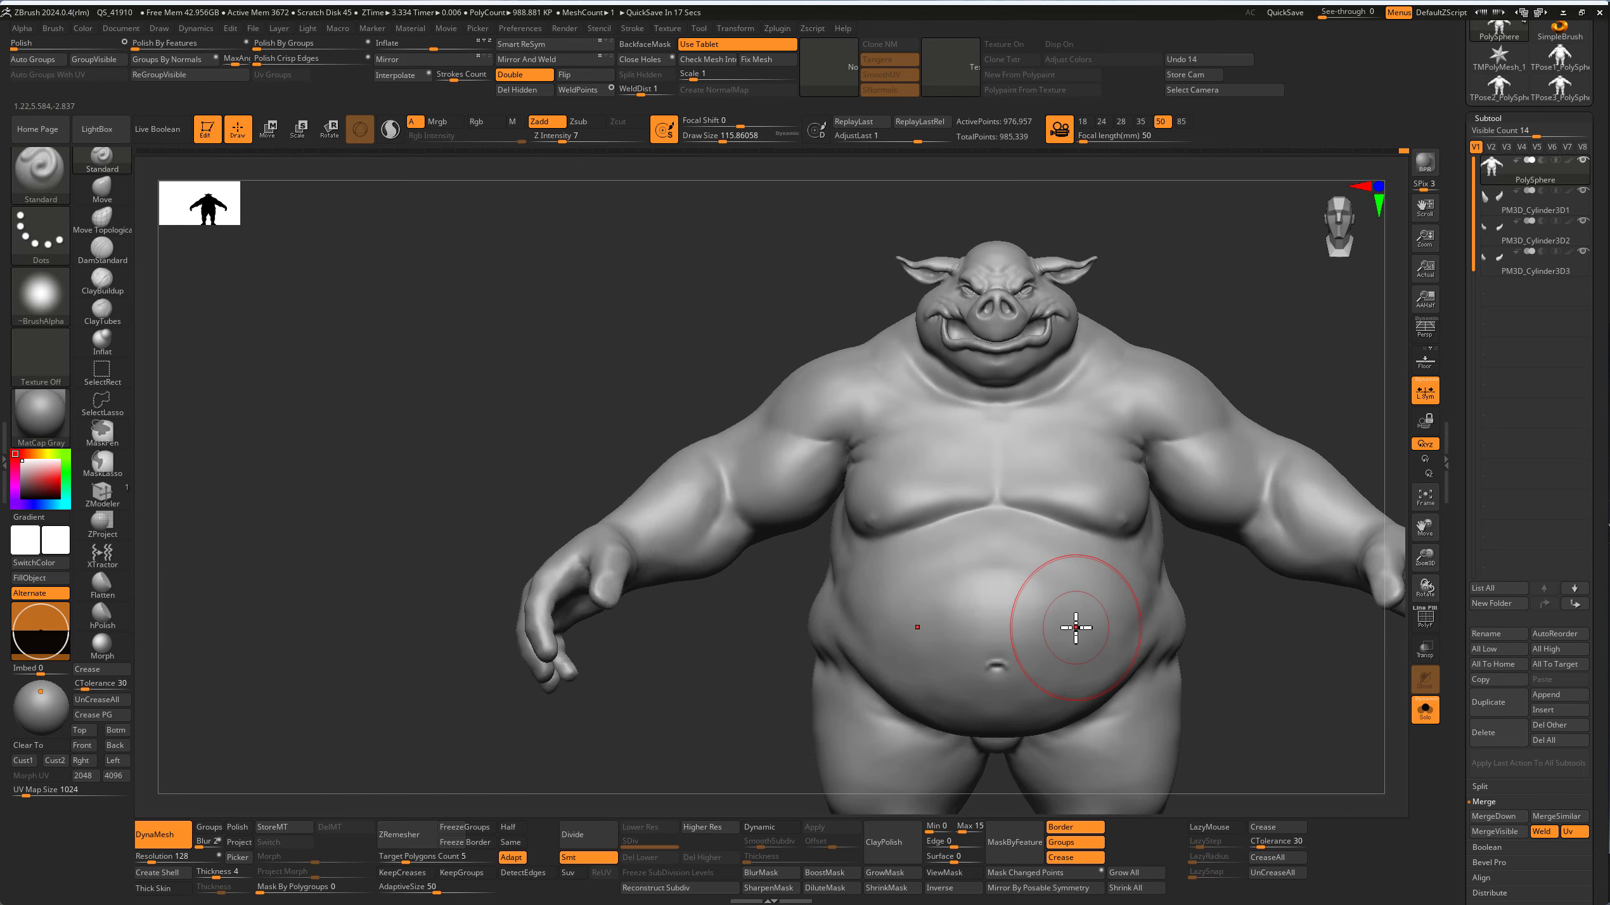
pyautogui.moveTo(950, 528); pyautogui.dragTo(1112, 587, button='right')
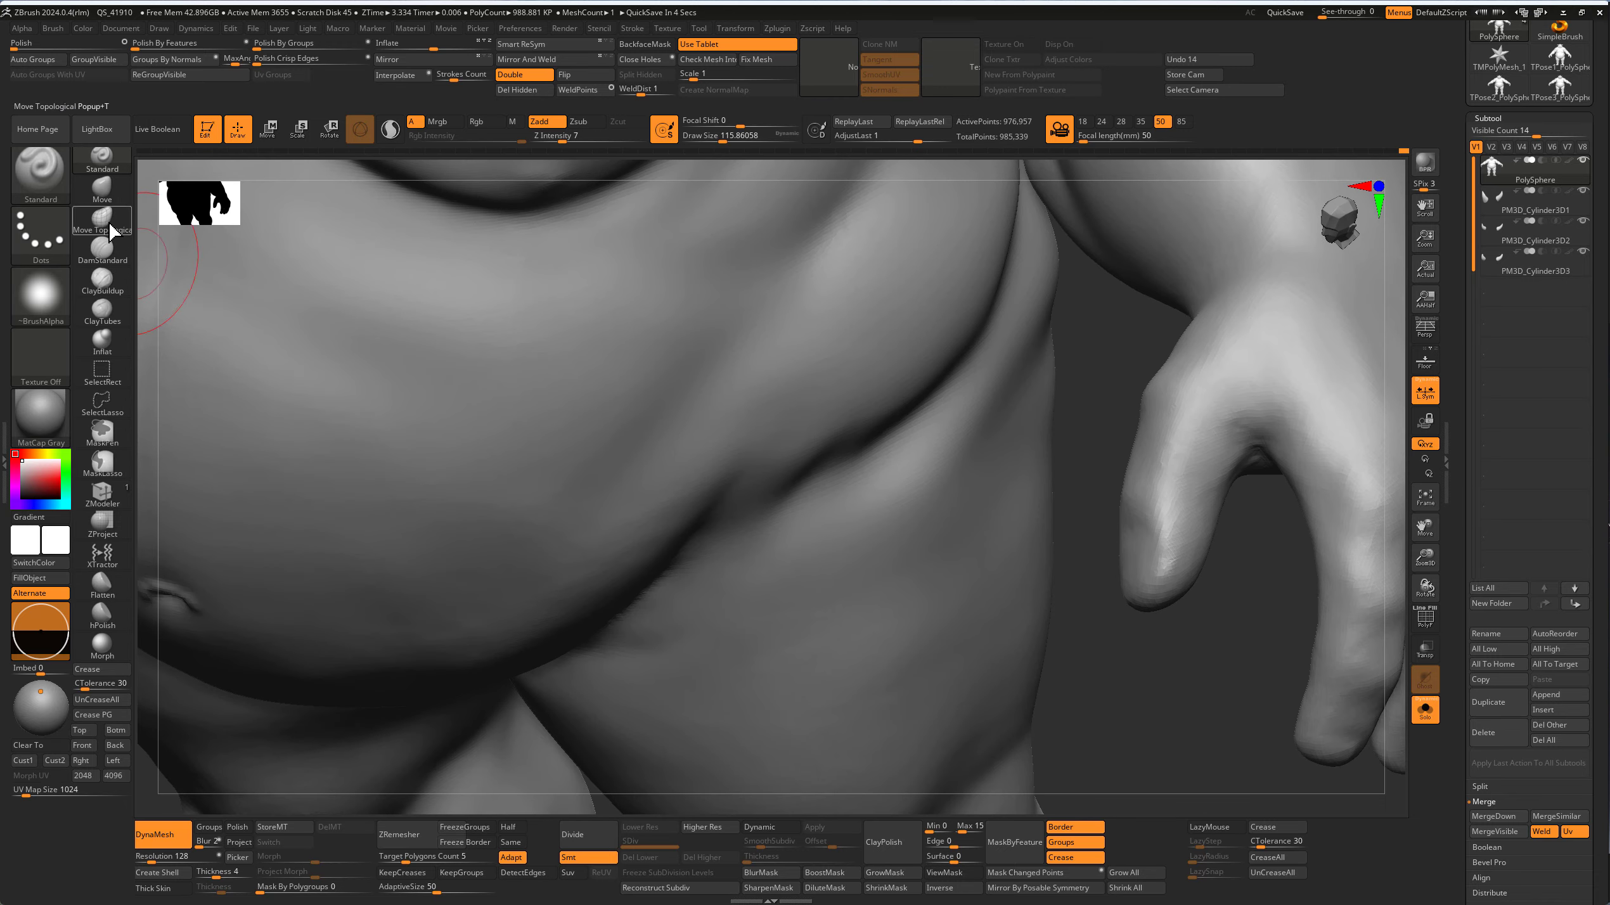
# Step: Switch to Move Topological and undo the last change to the upper arm
pyautogui.click(102, 219)
pyautogui.moveTo(1117, 550)
pyautogui.mouseDown(button='right')
pyautogui.moveTo(1114, 586)
pyautogui.moveTo(1109, 562)
pyautogui.mouseUp(button='right')
pyautogui.hotkey('ctrl', 'z')
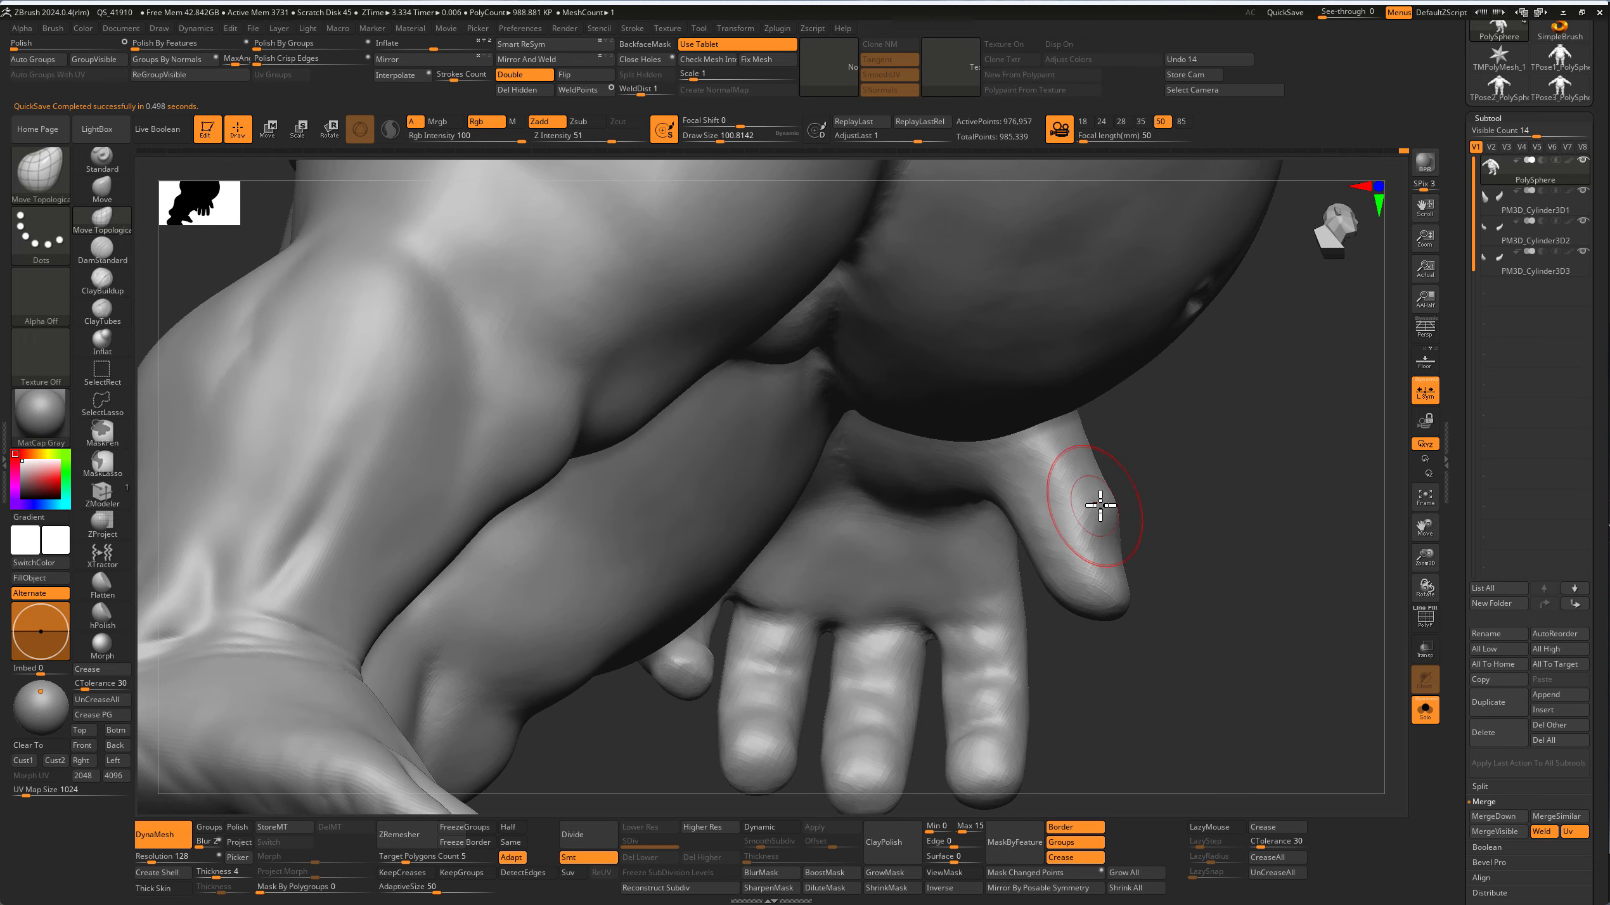
pyautogui.moveTo(1101, 505)
pyautogui.mouseDown(button='right')
pyautogui.moveTo(1006, 510)
pyautogui.moveTo(1046, 506)
pyautogui.moveTo(1017, 496)
pyautogui.moveTo(1085, 578)
pyautogui.moveTo(1104, 446)
pyautogui.mouseUp(button='right')
# Step: Isolate the thumb tip, round it out from several angles, then bring back the whole hand
pyautogui.keyDown('alt'); pyautogui.click(1125, 547); pyautogui.keyUp('alt')
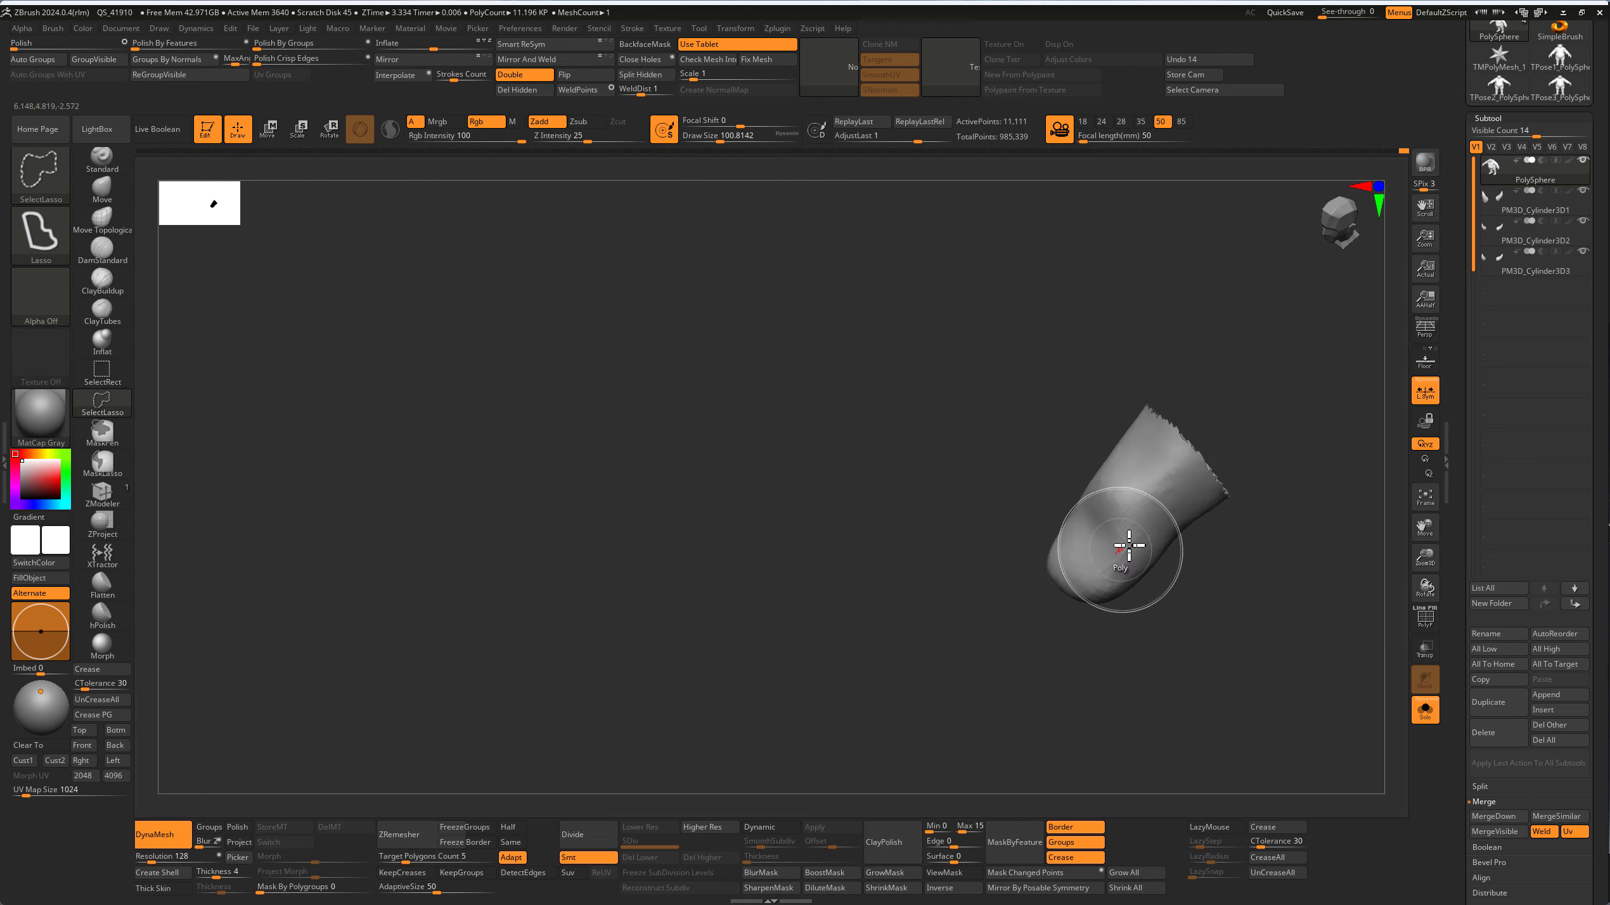
pyautogui.moveTo(1126, 546)
pyautogui.mouseDown(button='right')
pyautogui.moveTo(1082, 575)
pyautogui.moveTo(1164, 608)
pyautogui.mouseUp(button='right')
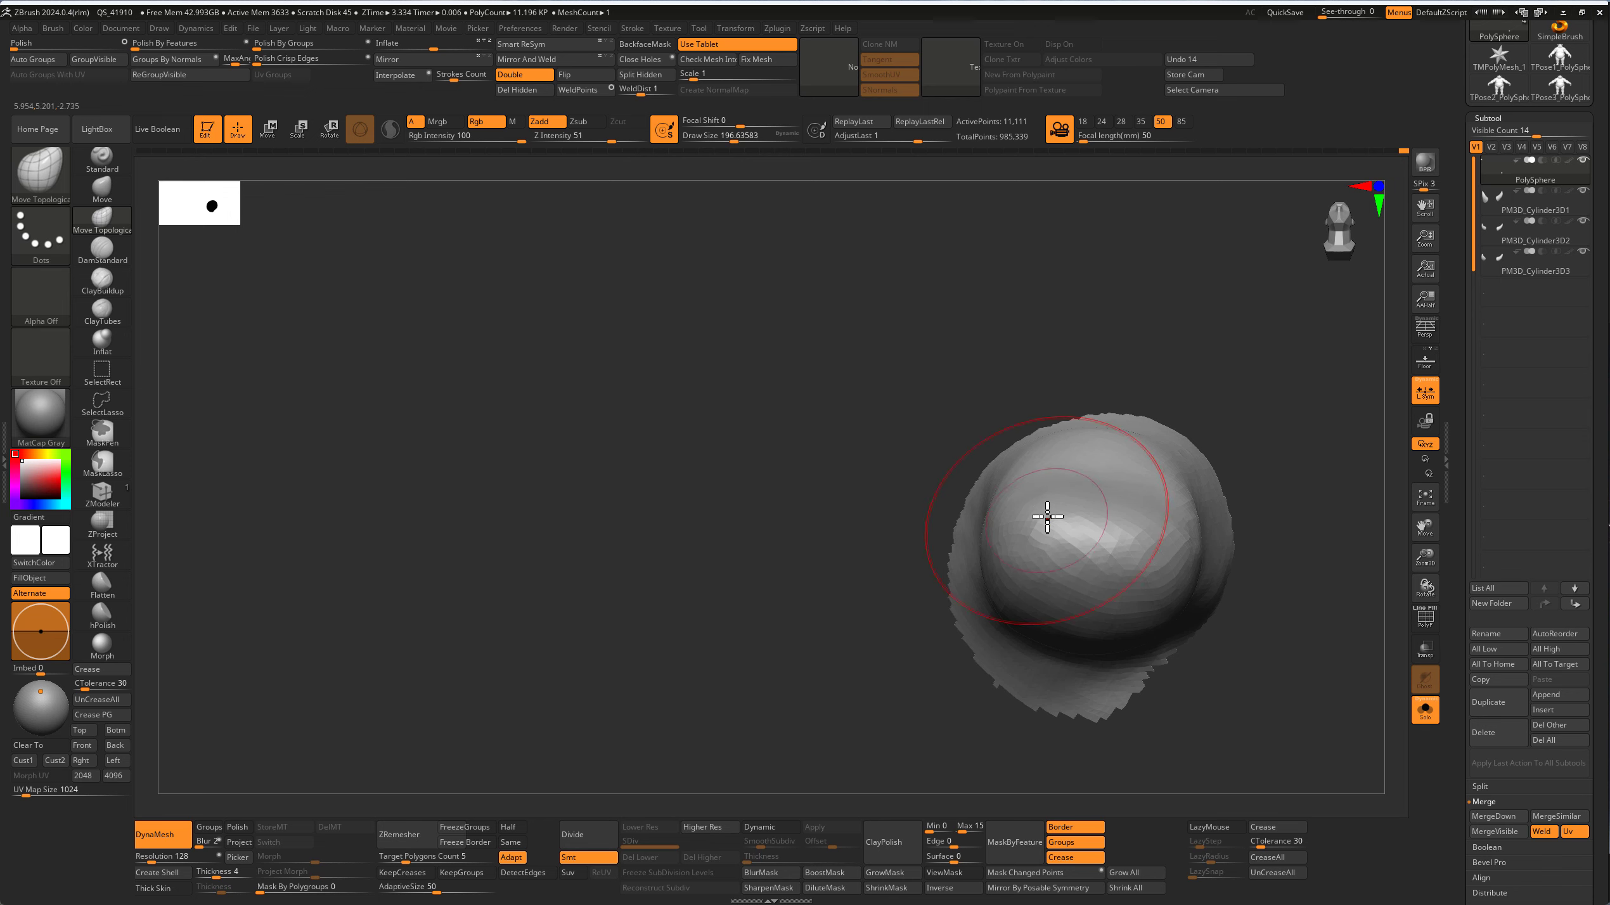
pyautogui.moveTo(1140, 526)
pyautogui.mouseDown(button='right')
pyautogui.moveTo(1118, 550)
pyautogui.moveTo(1057, 370)
pyautogui.mouseUp(button='right')
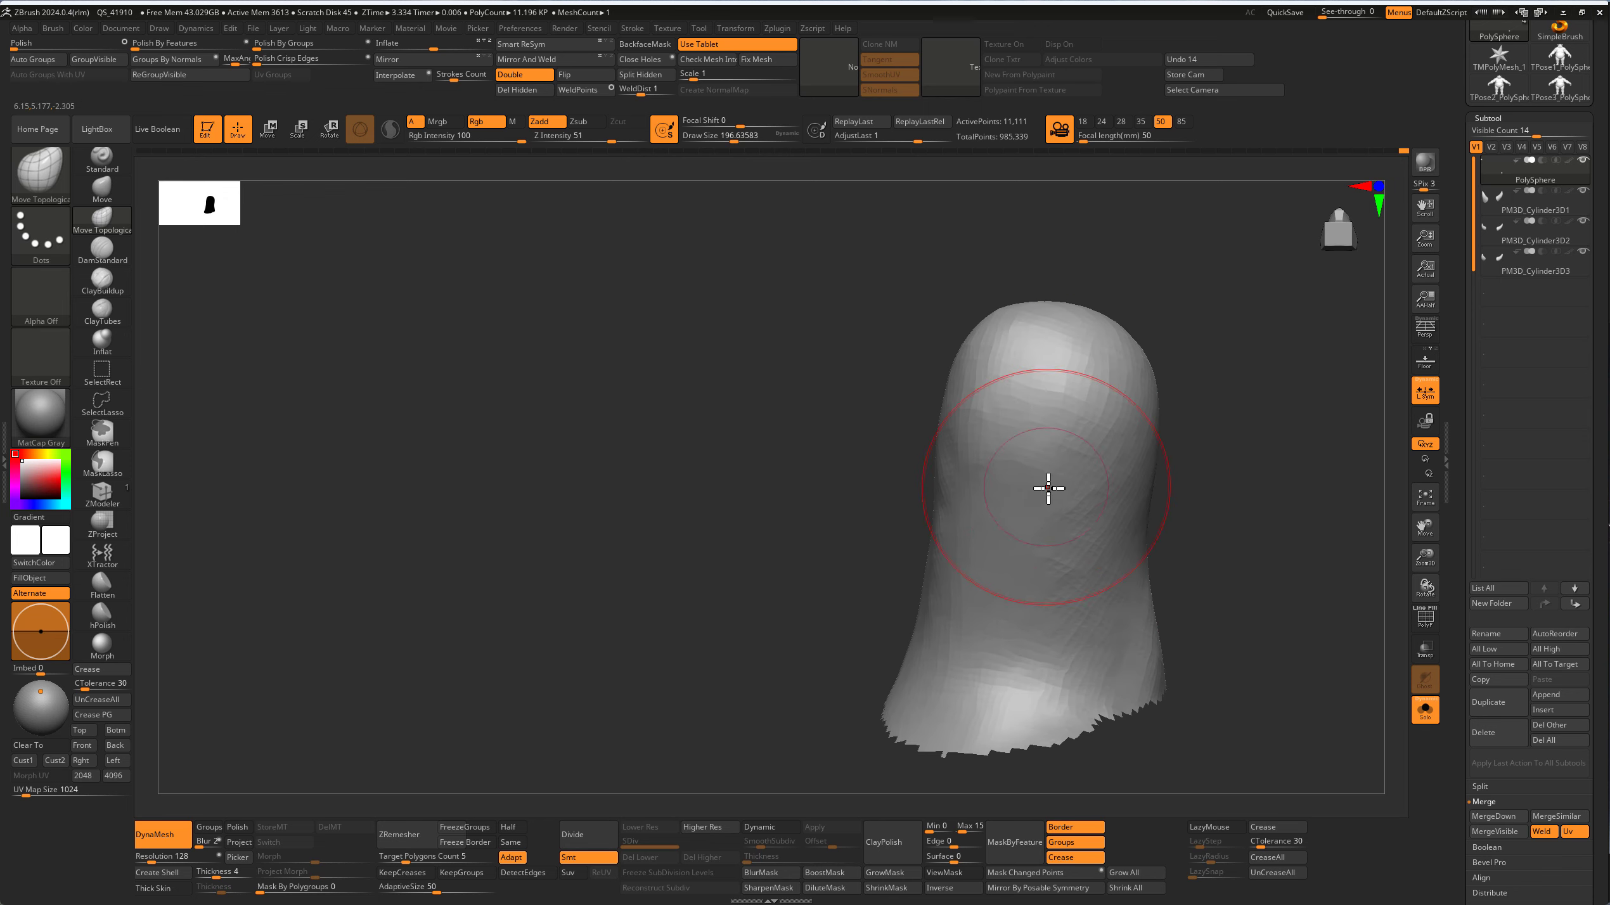
pyautogui.moveTo(1050, 485)
pyautogui.mouseDown(button='right')
pyautogui.moveTo(1093, 330)
pyautogui.moveTo(1104, 361)
pyautogui.moveTo(1064, 414)
pyautogui.moveTo(1089, 471)
pyautogui.moveTo(989, 277)
pyautogui.moveTo(1006, 340)
pyautogui.mouseUp(button='right')
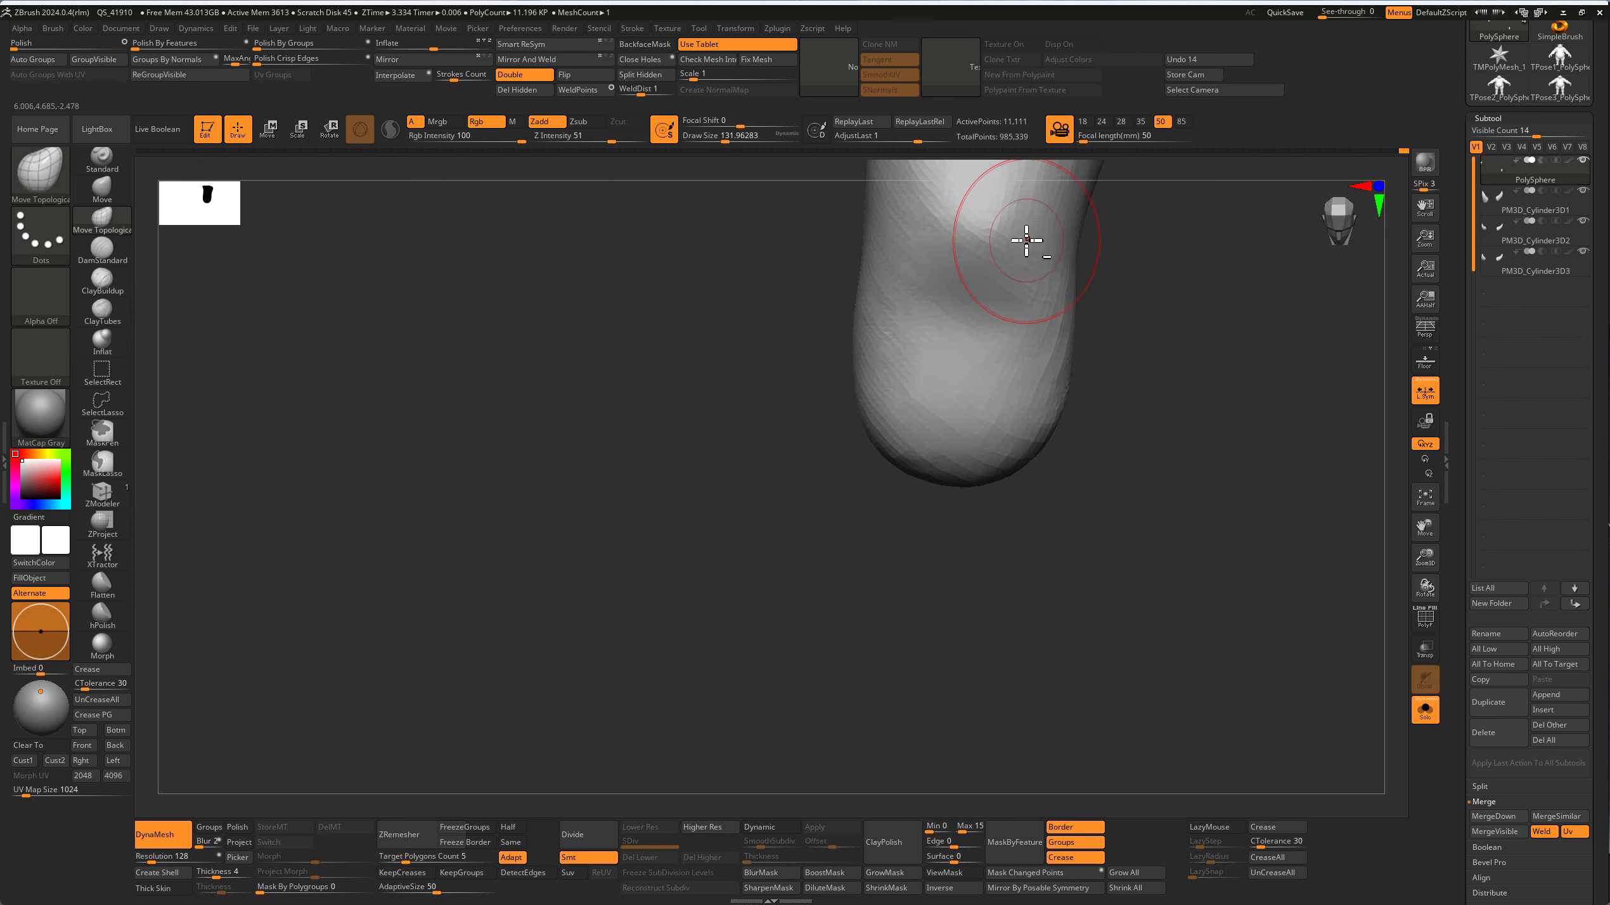
pyautogui.moveTo(1024, 241); pyautogui.dragTo(974, 342, button='right')
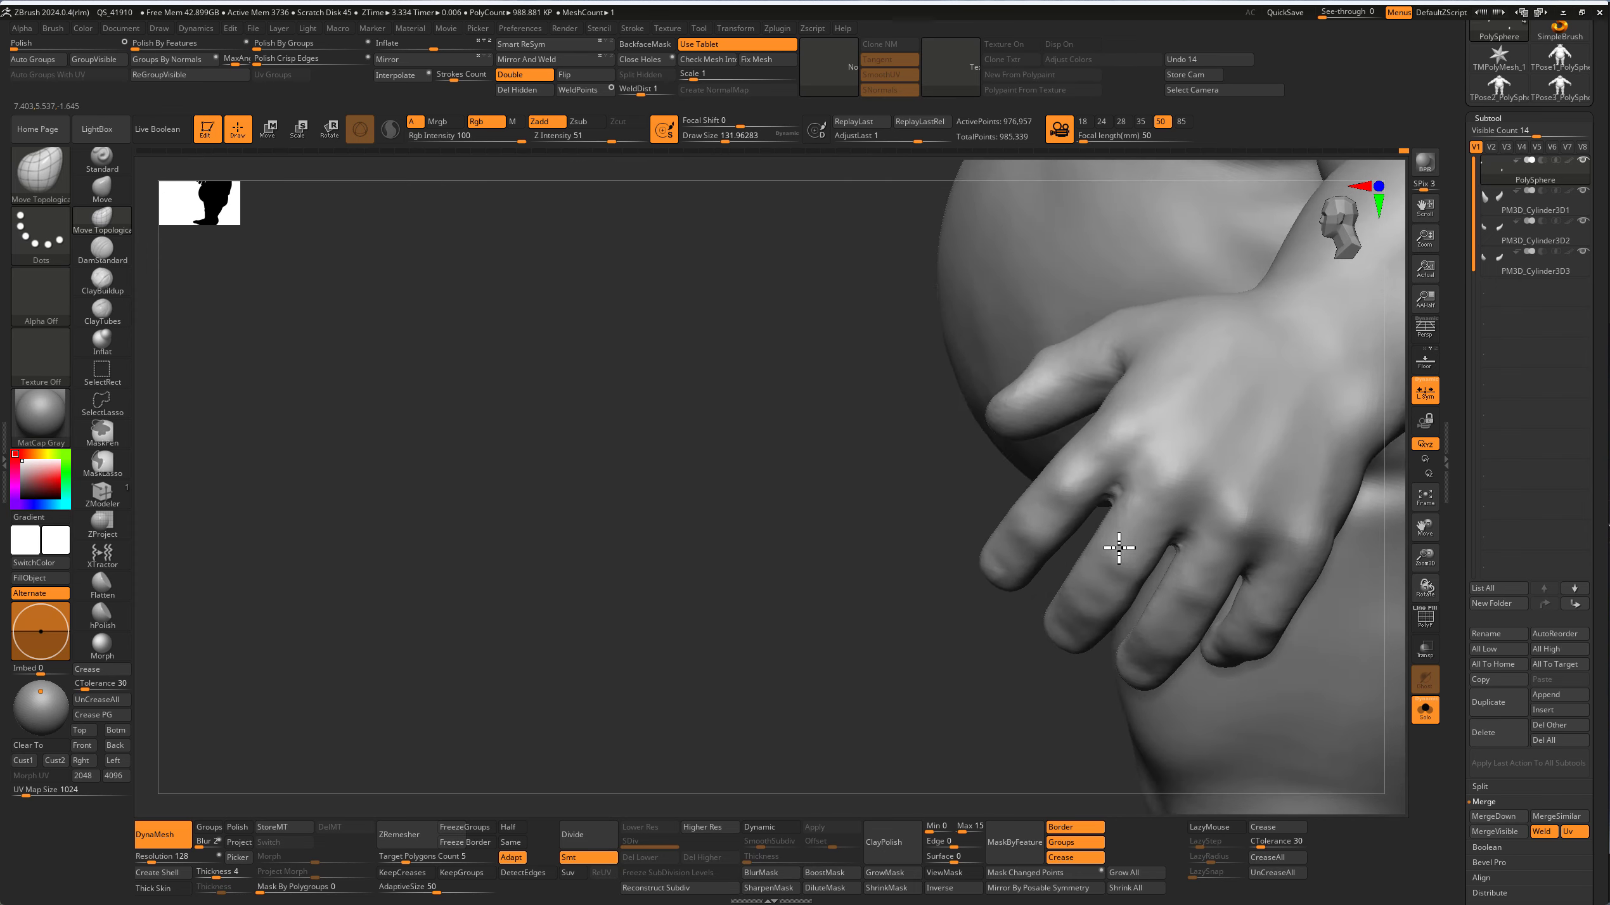
pyautogui.moveTo(1119, 548); pyautogui.dragTo(1051, 445, button='right')
pyautogui.hotkey('ctrl', 'shift')
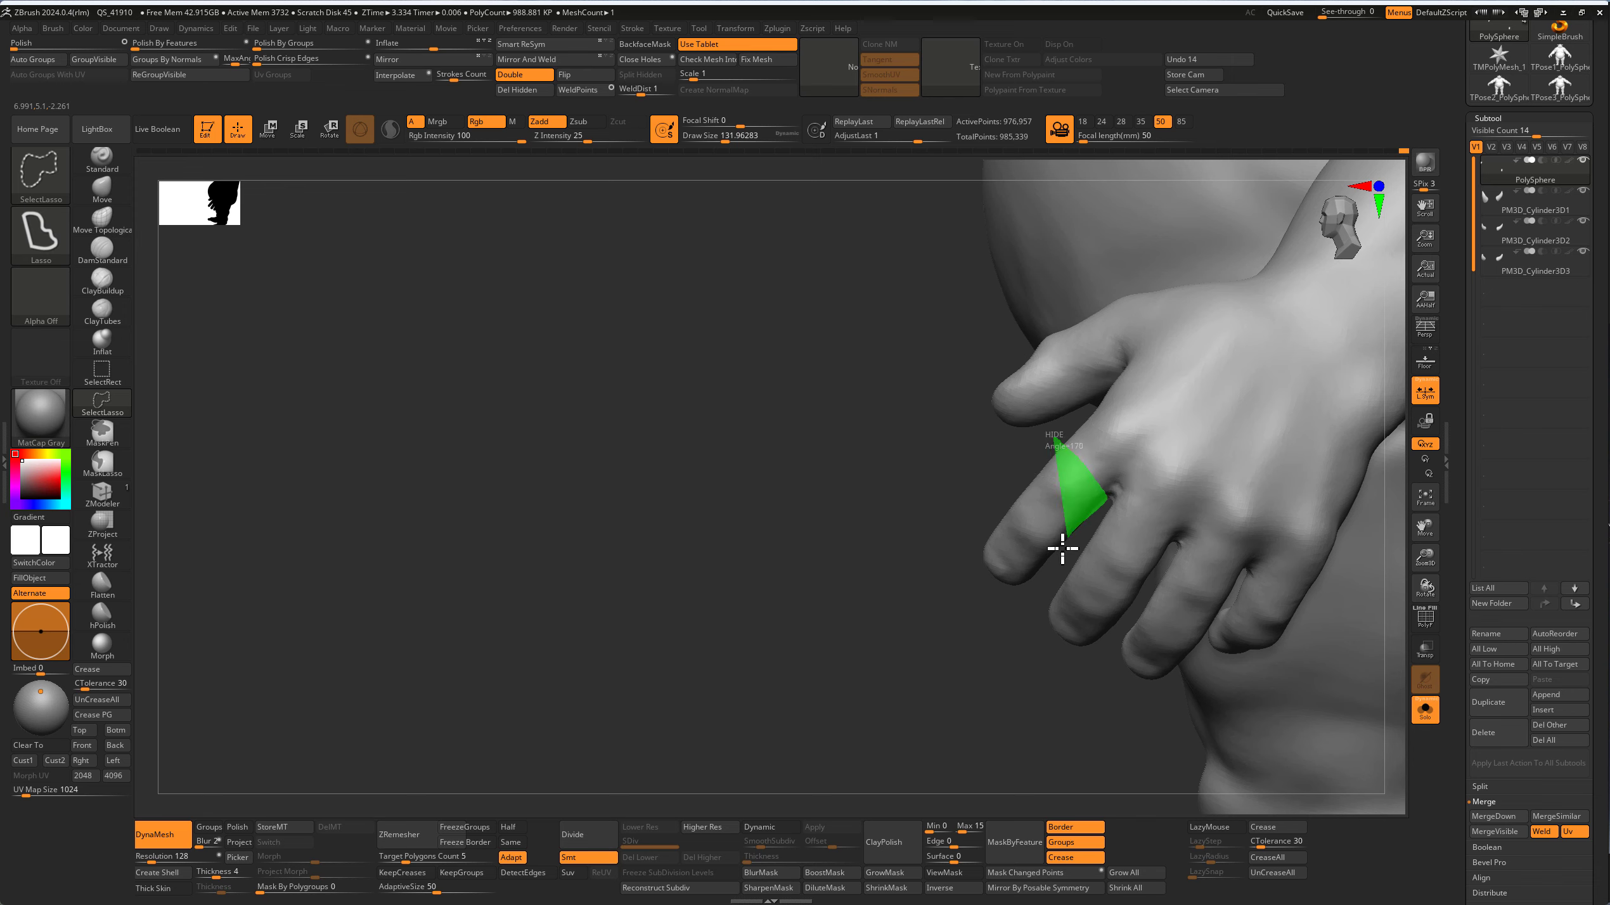
pyautogui.keyDown('ctrl'); pyautogui.keyDown('shift'); pyautogui.moveTo(1063, 549); pyautogui.dragTo(1064, 547); pyautogui.keyUp('shift'); pyautogui.keyUp('ctrl')
pyautogui.moveTo(1064, 547); pyautogui.dragTo(1077, 446, button='right')
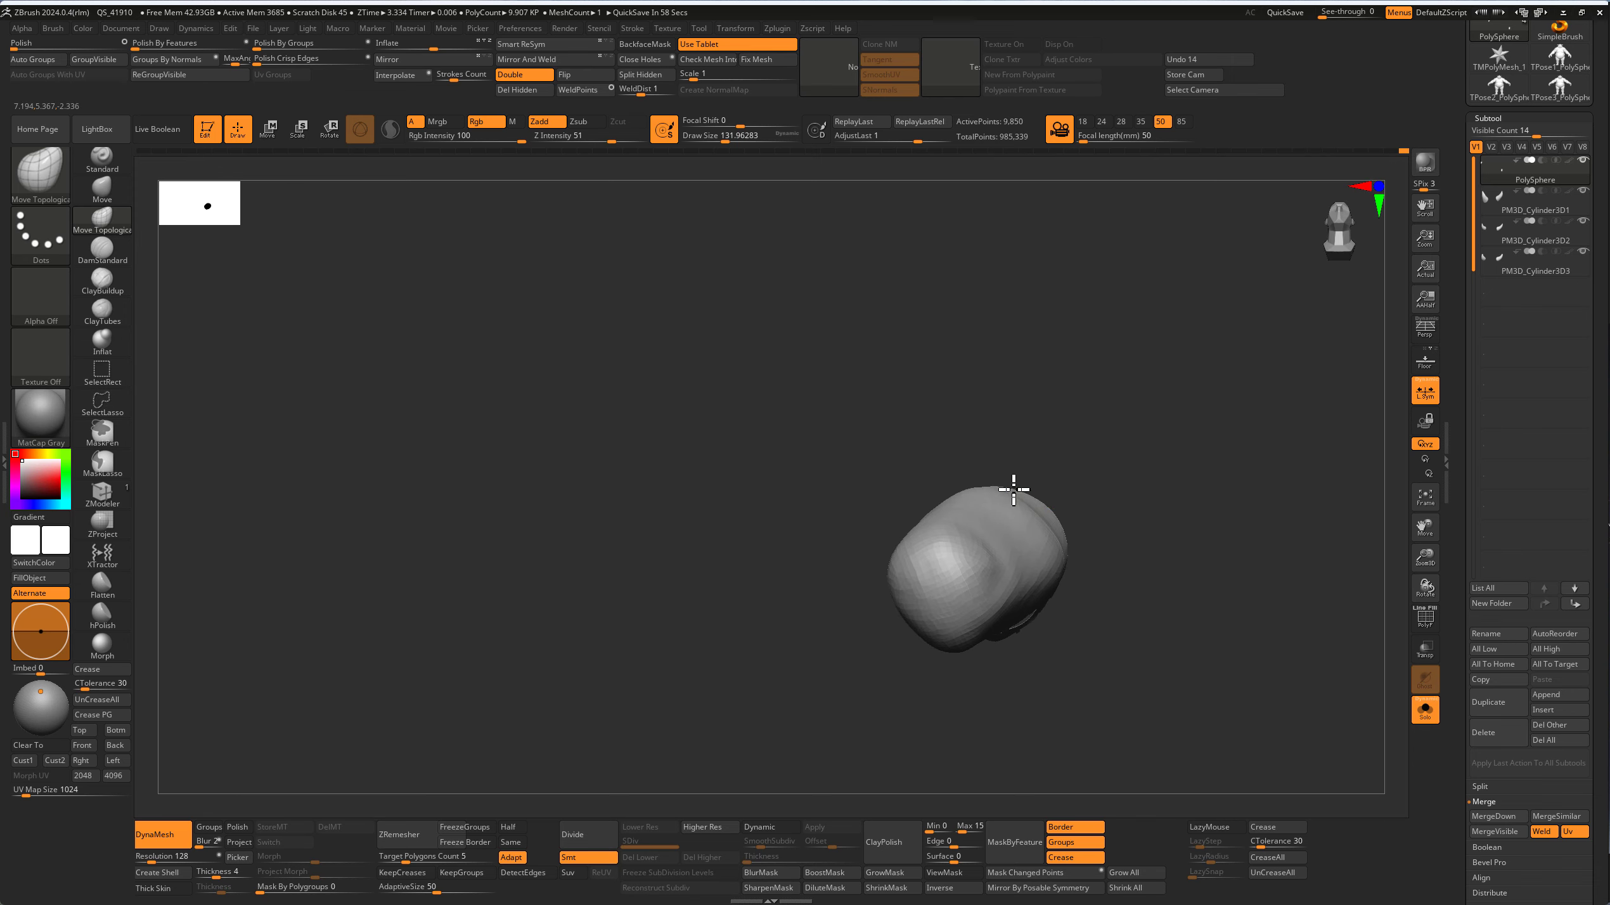
pyautogui.moveTo(1010, 490)
pyautogui.mouseDown(button='right')
pyautogui.moveTo(1018, 528)
pyautogui.moveTo(1026, 471)
pyautogui.moveTo(1086, 532)
pyautogui.moveTo(1125, 456)
pyautogui.moveTo(1171, 446)
pyautogui.moveTo(1093, 545)
pyautogui.moveTo(1024, 532)
pyautogui.moveTo(1050, 549)
pyautogui.mouseUp(button='right')
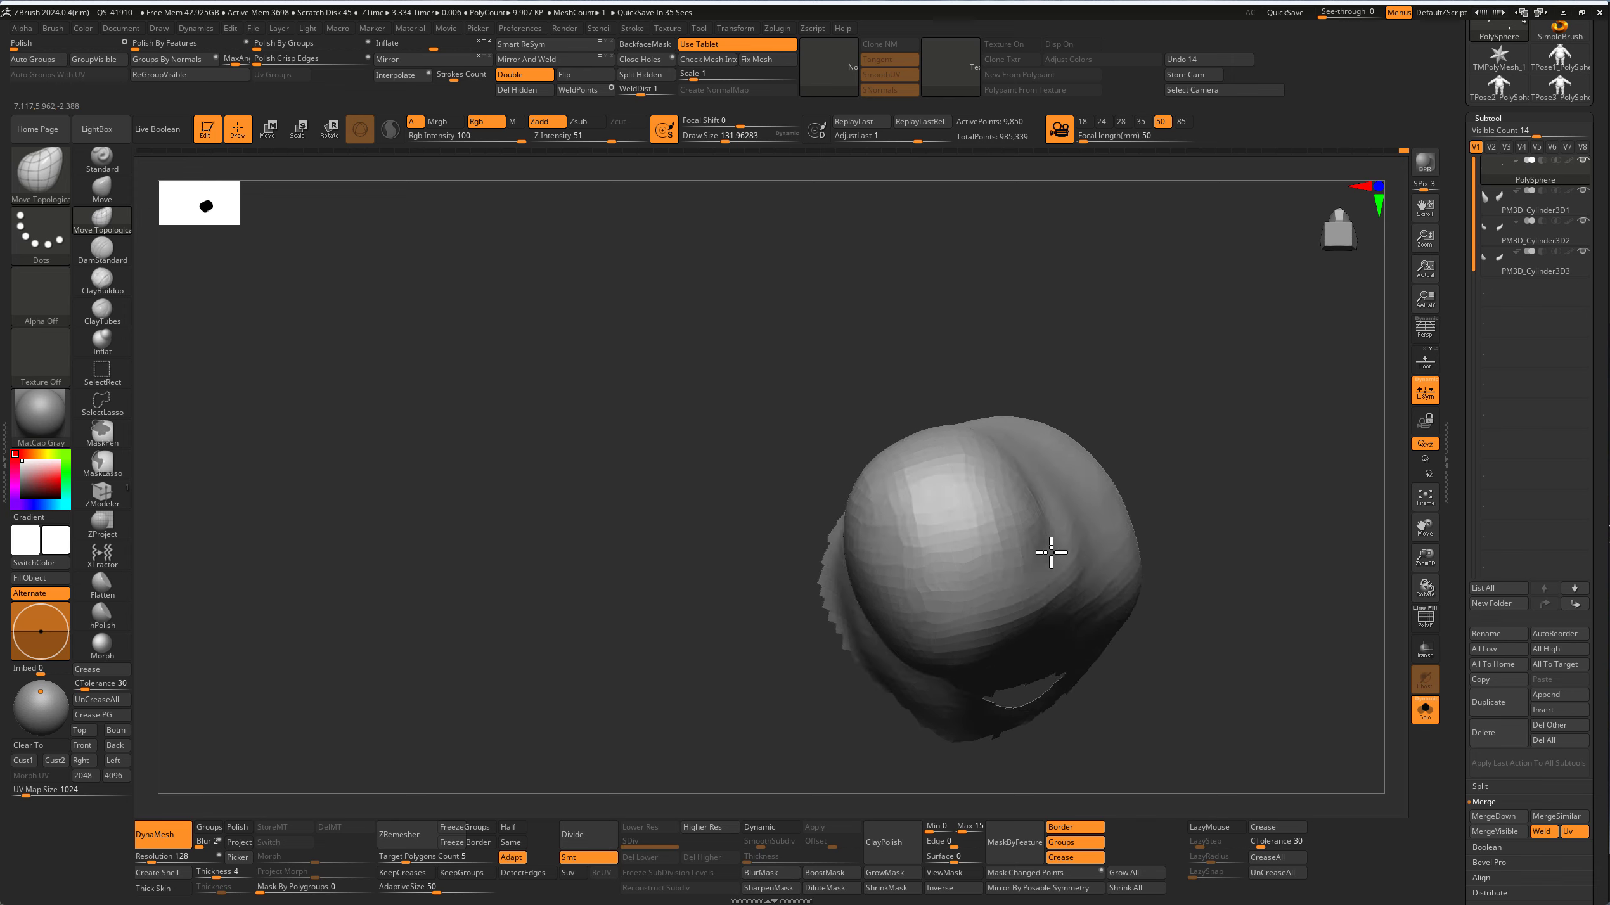
pyautogui.scroll(5, 1046, 539)
pyautogui.scroll(-4, 1035, 557)
pyautogui.moveTo(1081, 477); pyautogui.dragTo(1059, 518, button='right')
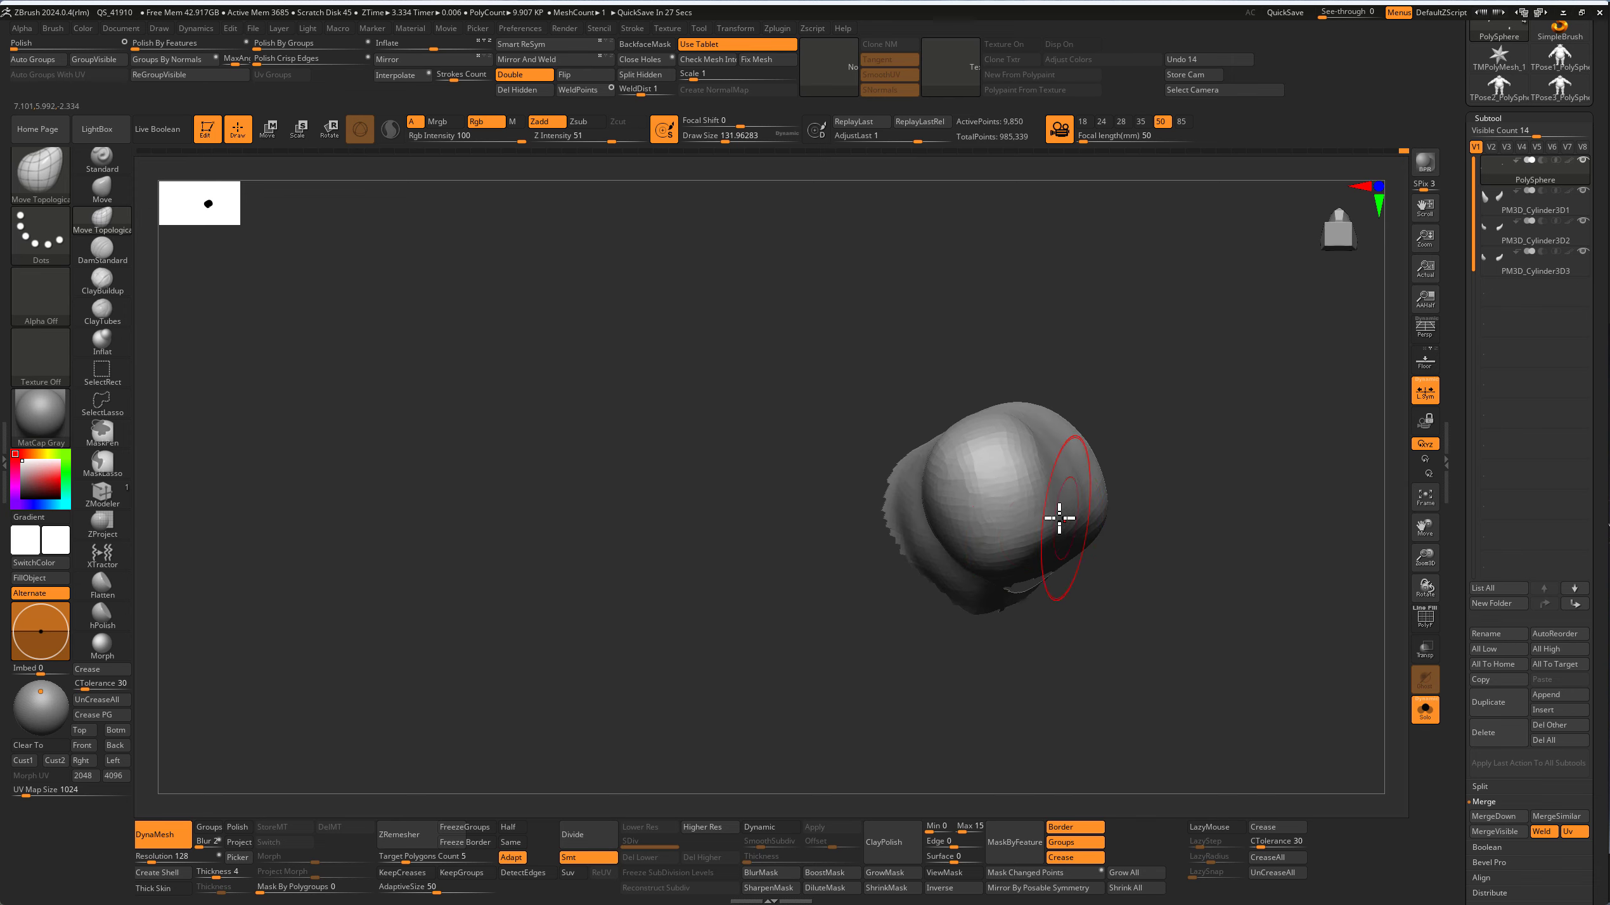
pyautogui.moveTo(949, 531)
pyautogui.mouseDown(button='right')
pyautogui.moveTo(971, 507)
pyautogui.moveTo(1025, 521)
pyautogui.moveTo(1093, 471)
pyautogui.moveTo(996, 469)
pyautogui.moveTo(971, 539)
pyautogui.moveTo(1158, 342)
pyautogui.moveTo(1107, 421)
pyautogui.moveTo(1109, 384)
pyautogui.mouseUp(button='right')
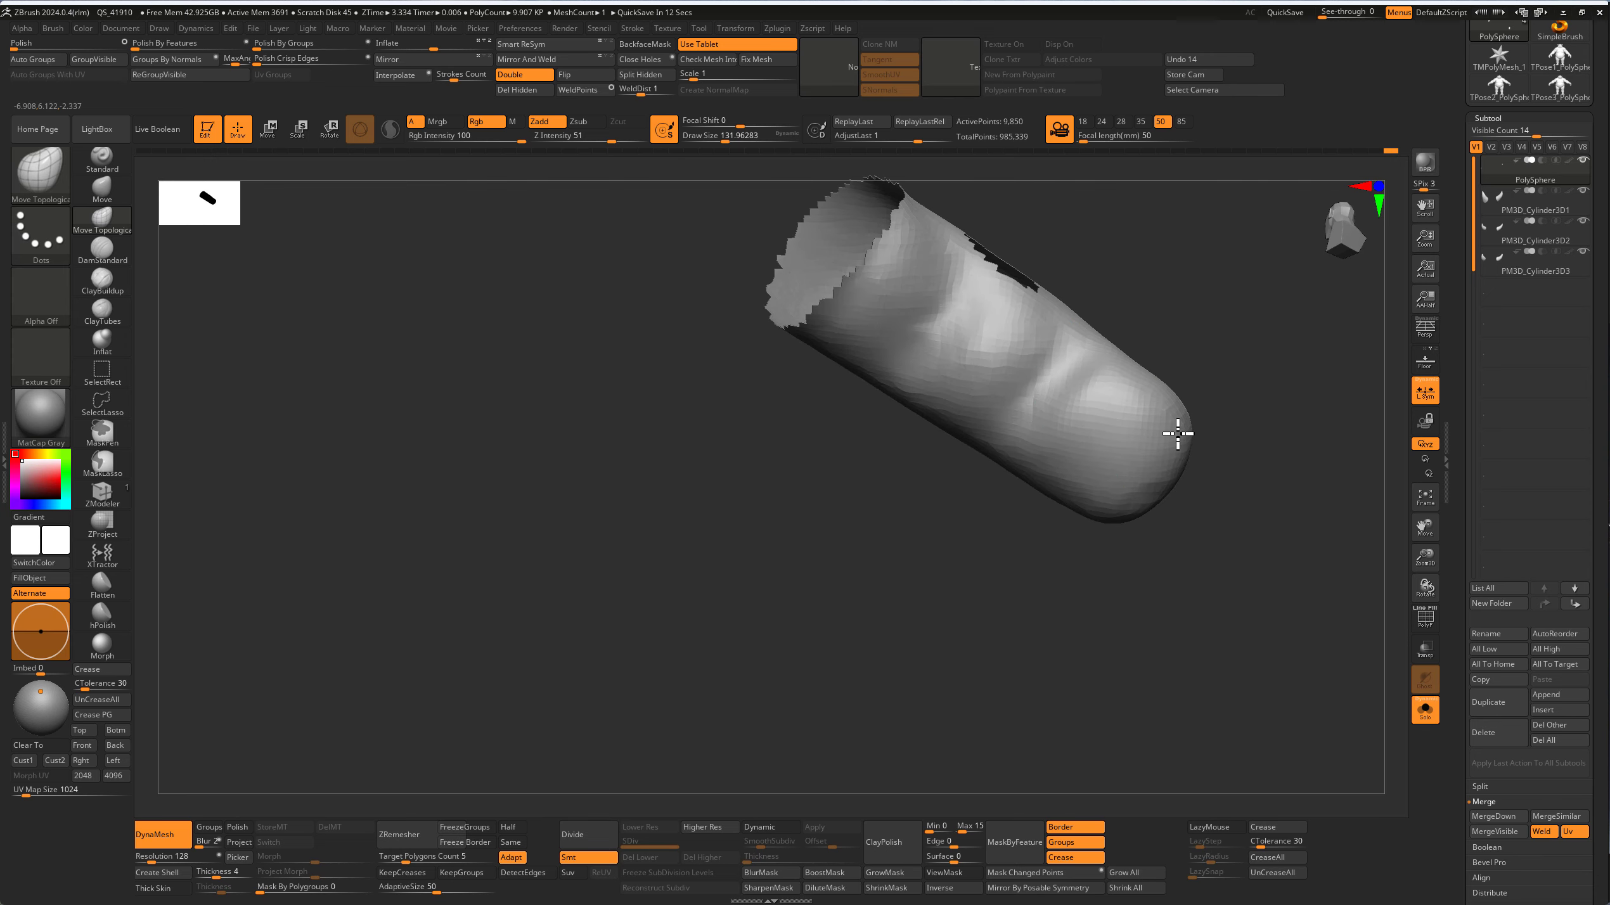
pyautogui.moveTo(1178, 434)
pyautogui.mouseDown(button='right')
pyautogui.moveTo(1010, 446)
pyautogui.moveTo(1027, 432)
pyautogui.mouseUp(button='right')
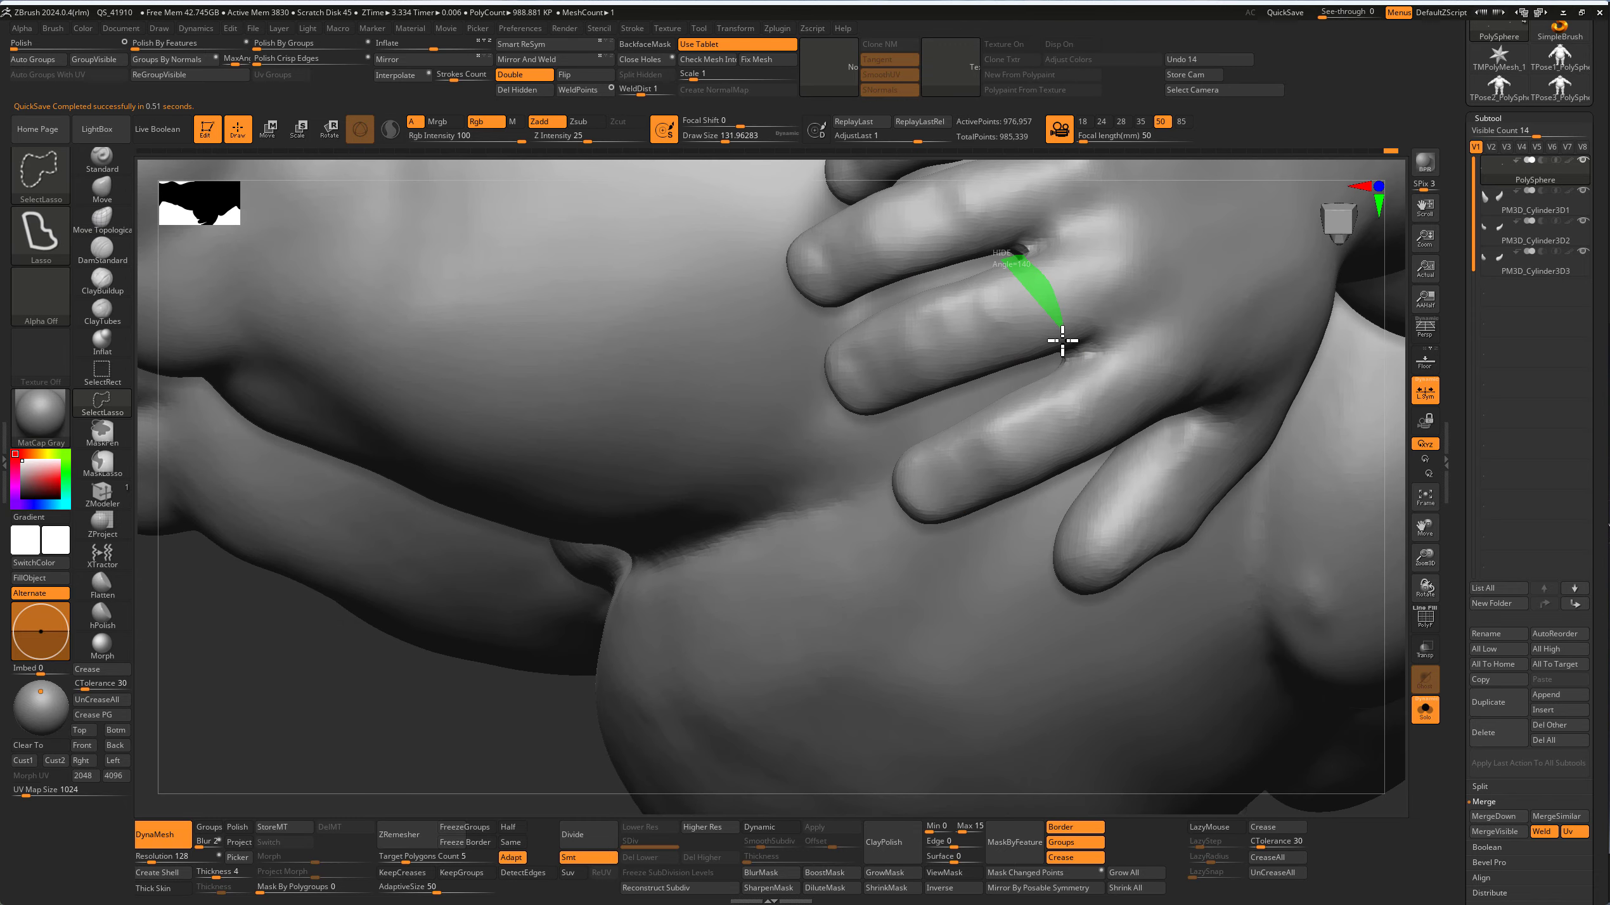
# Step: Isolate the first finger and refine its shape from several angles, then reveal the hand
pyautogui.keyDown('ctrl'); pyautogui.keyDown('shift'); pyautogui.moveTo(1063, 341); pyautogui.dragTo(748, 363); pyautogui.keyUp('shift'); pyautogui.keyUp('ctrl')
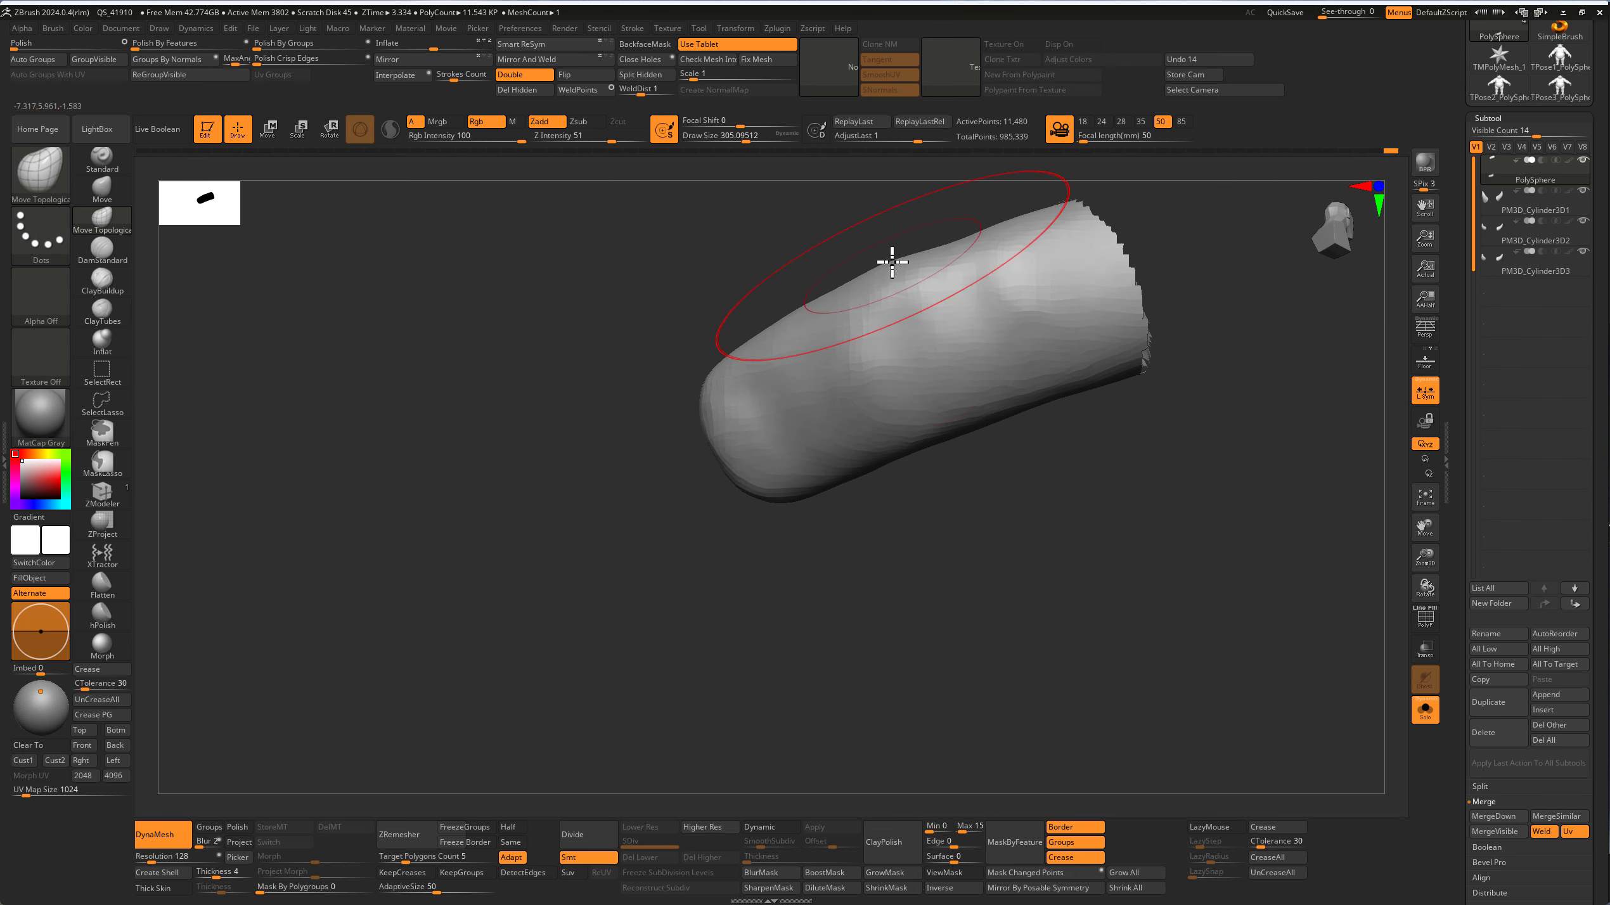
pyautogui.moveTo(820, 432)
pyautogui.mouseDown(button='right')
pyautogui.moveTo(791, 395)
pyautogui.moveTo(703, 369)
pyautogui.mouseUp(button='right')
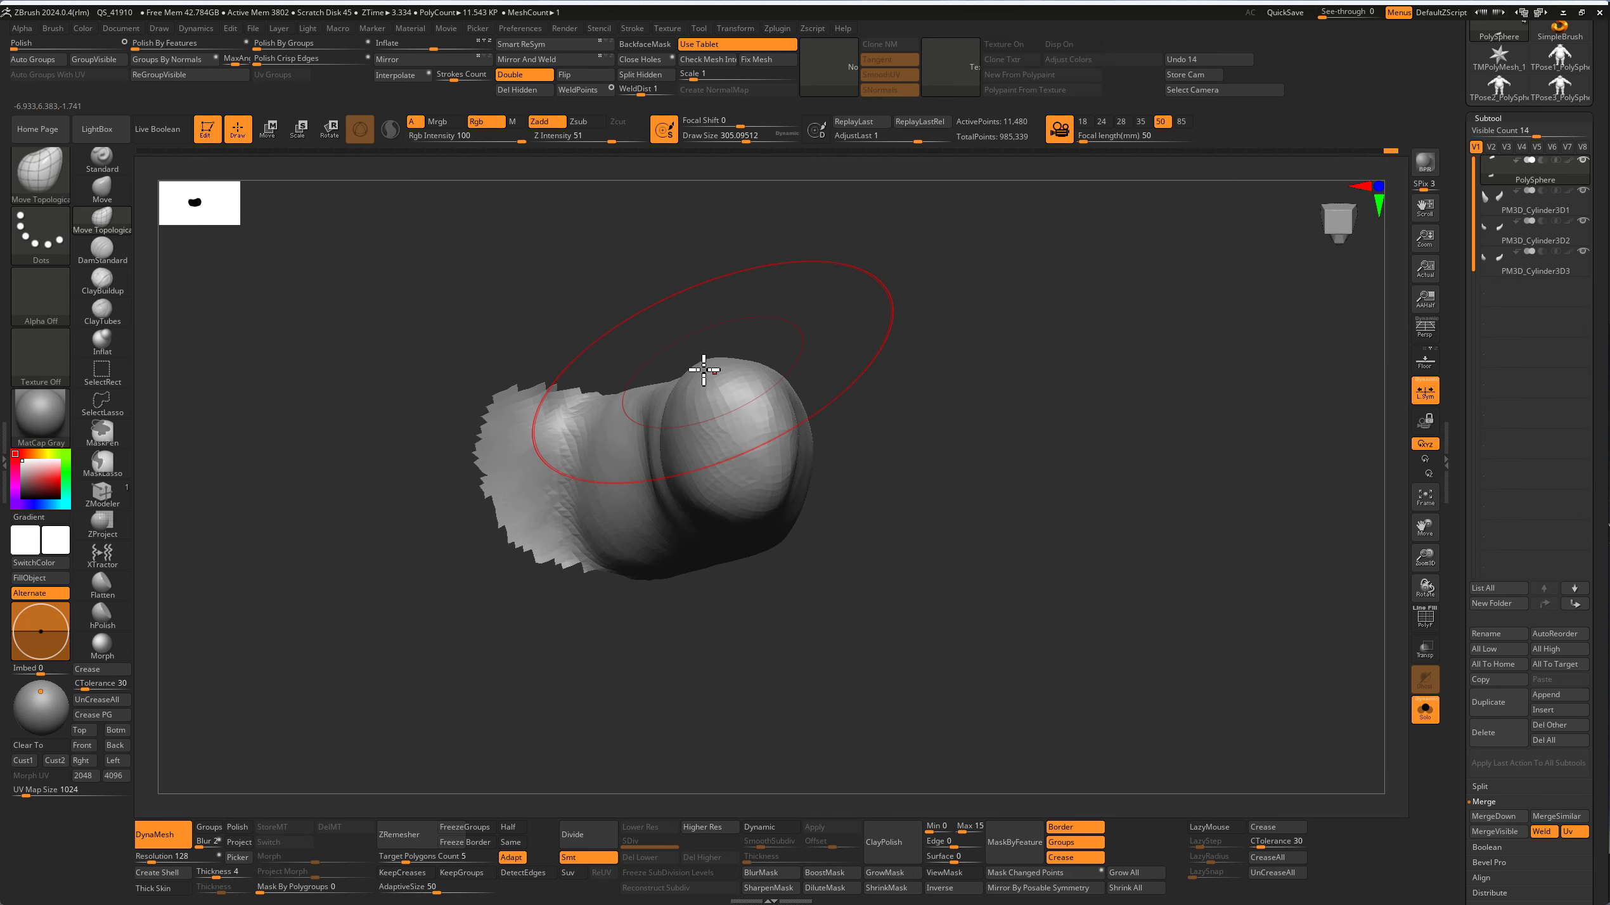
pyautogui.moveTo(724, 471)
pyautogui.mouseDown(button='right')
pyautogui.moveTo(748, 478)
pyautogui.moveTo(662, 538)
pyautogui.mouseUp(button='right')
pyautogui.moveTo(704, 461); pyautogui.dragTo(711, 442, button='right')
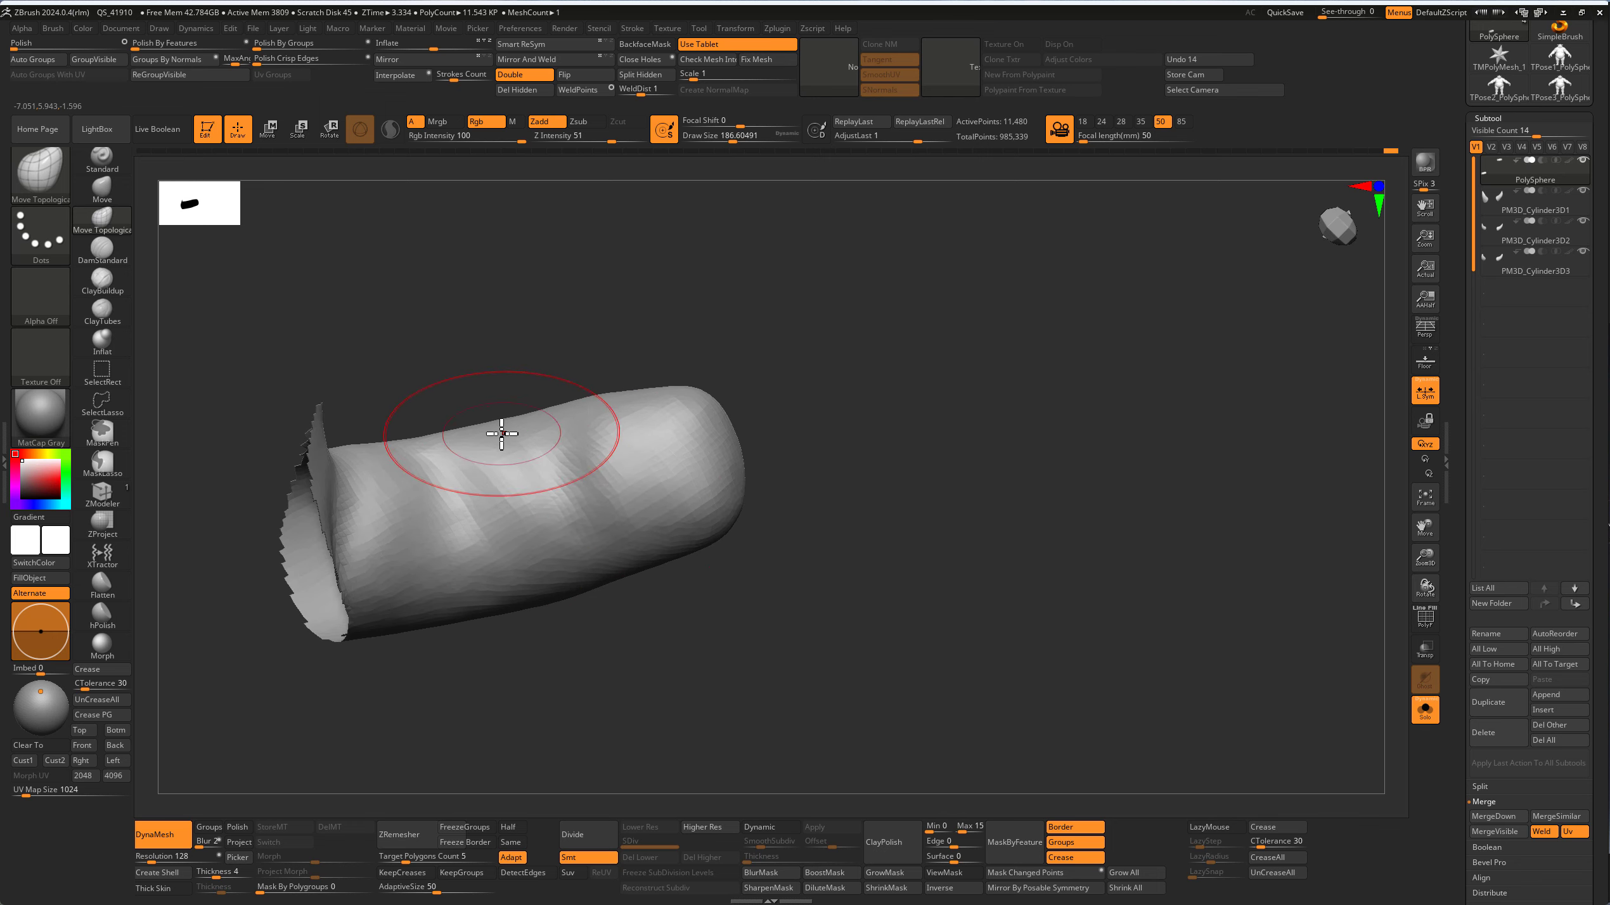
pyautogui.moveTo(729, 470)
pyautogui.mouseDown(button='right')
pyautogui.moveTo(661, 461)
pyautogui.moveTo(695, 485)
pyautogui.moveTo(799, 489)
pyautogui.moveTo(785, 531)
pyautogui.mouseUp(button='right')
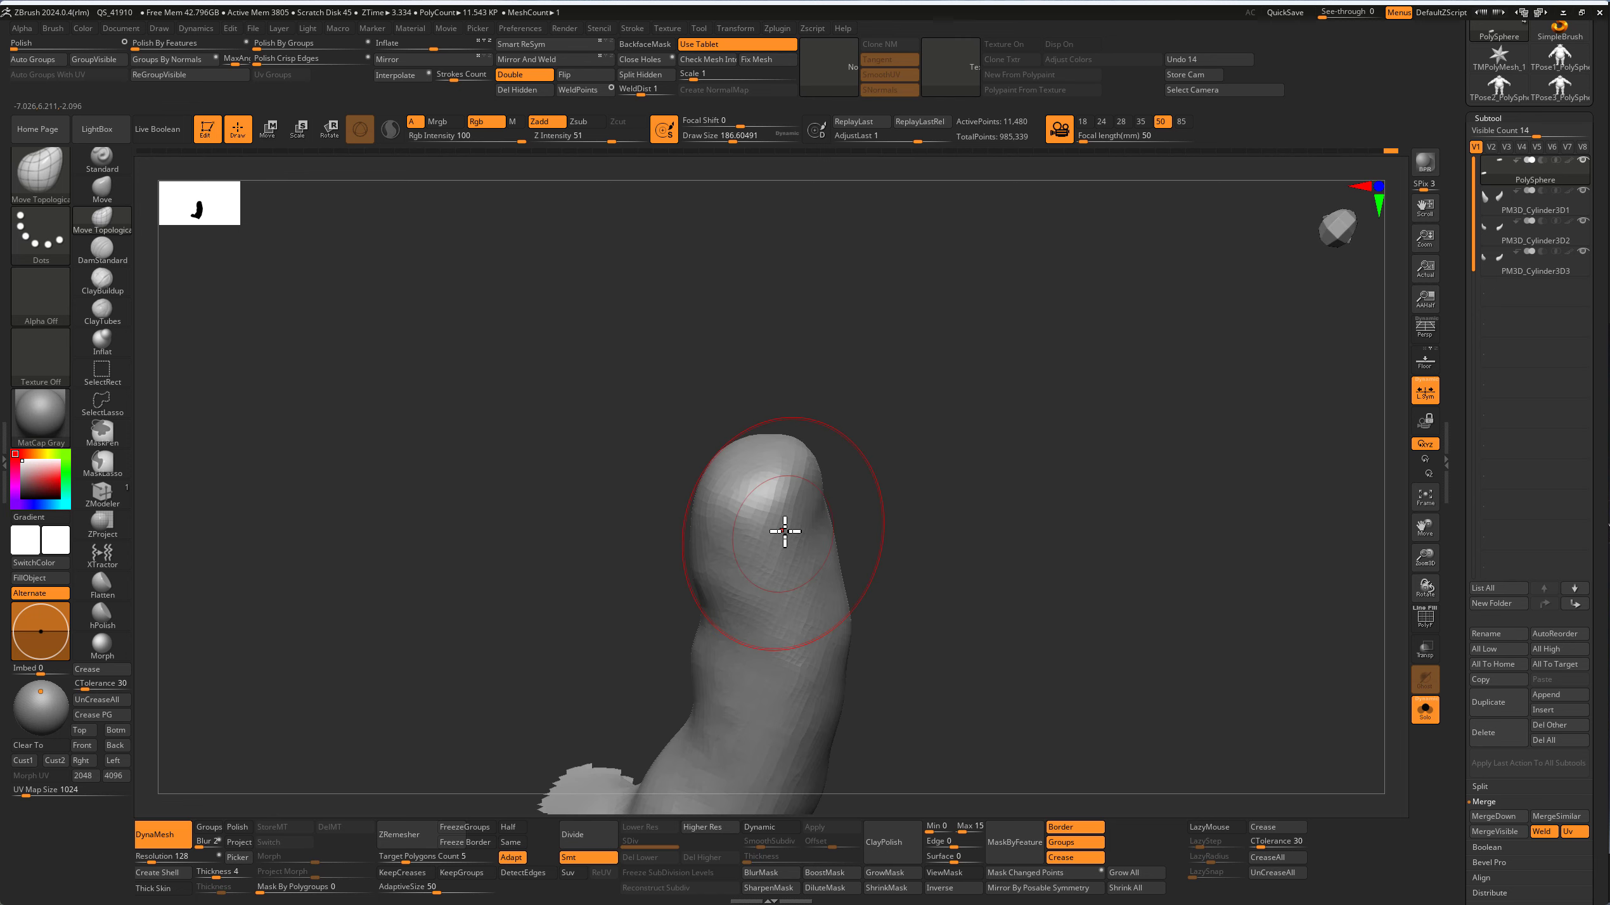
pyautogui.moveTo(806, 608)
pyautogui.mouseDown(button='right')
pyautogui.moveTo(762, 547)
pyautogui.moveTo(881, 547)
pyautogui.moveTo(841, 489)
pyautogui.moveTo(784, 482)
pyautogui.moveTo(964, 507)
pyautogui.moveTo(939, 558)
pyautogui.moveTo(931, 424)
pyautogui.moveTo(939, 557)
pyautogui.moveTo(921, 488)
pyautogui.mouseUp(button='right')
pyautogui.moveTo(866, 684)
pyautogui.mouseDown(button='right')
pyautogui.moveTo(913, 495)
pyautogui.moveTo(1024, 504)
pyautogui.moveTo(992, 579)
pyautogui.moveTo(931, 564)
pyautogui.moveTo(985, 557)
pyautogui.moveTo(996, 509)
pyautogui.moveTo(1020, 550)
pyautogui.moveTo(978, 574)
pyautogui.moveTo(967, 651)
pyautogui.mouseUp(button='right')
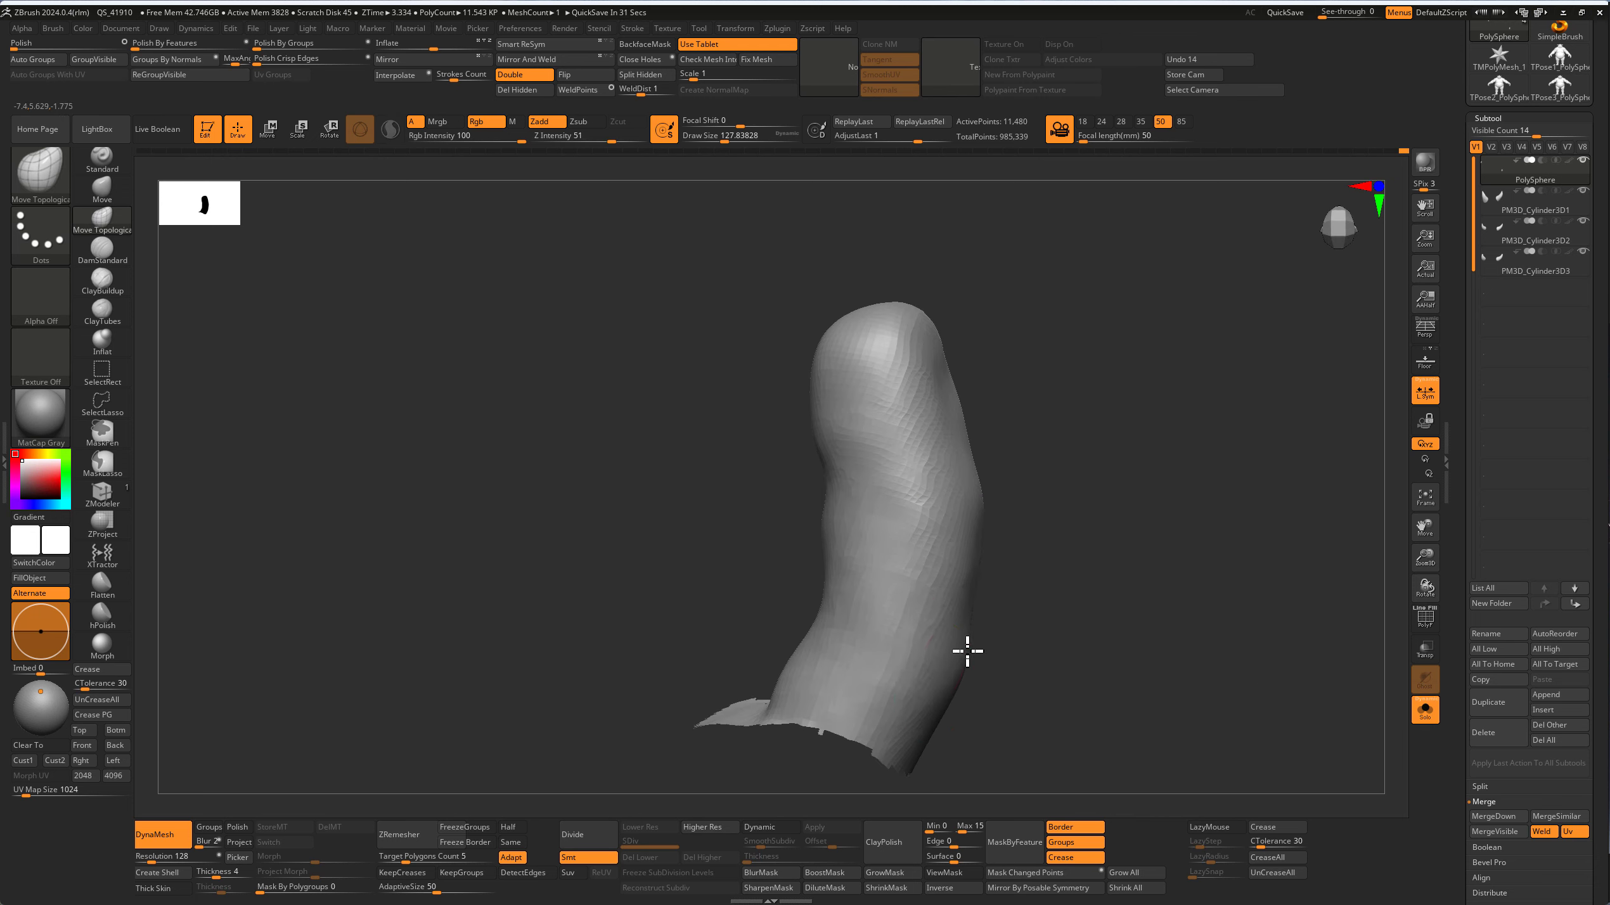
pyautogui.moveTo(961, 576)
pyautogui.mouseDown(button='right')
pyautogui.moveTo(960, 487)
pyautogui.moveTo(905, 511)
pyautogui.moveTo(1005, 402)
pyautogui.moveTo(949, 366)
pyautogui.moveTo(970, 360)
pyautogui.mouseUp(button='right')
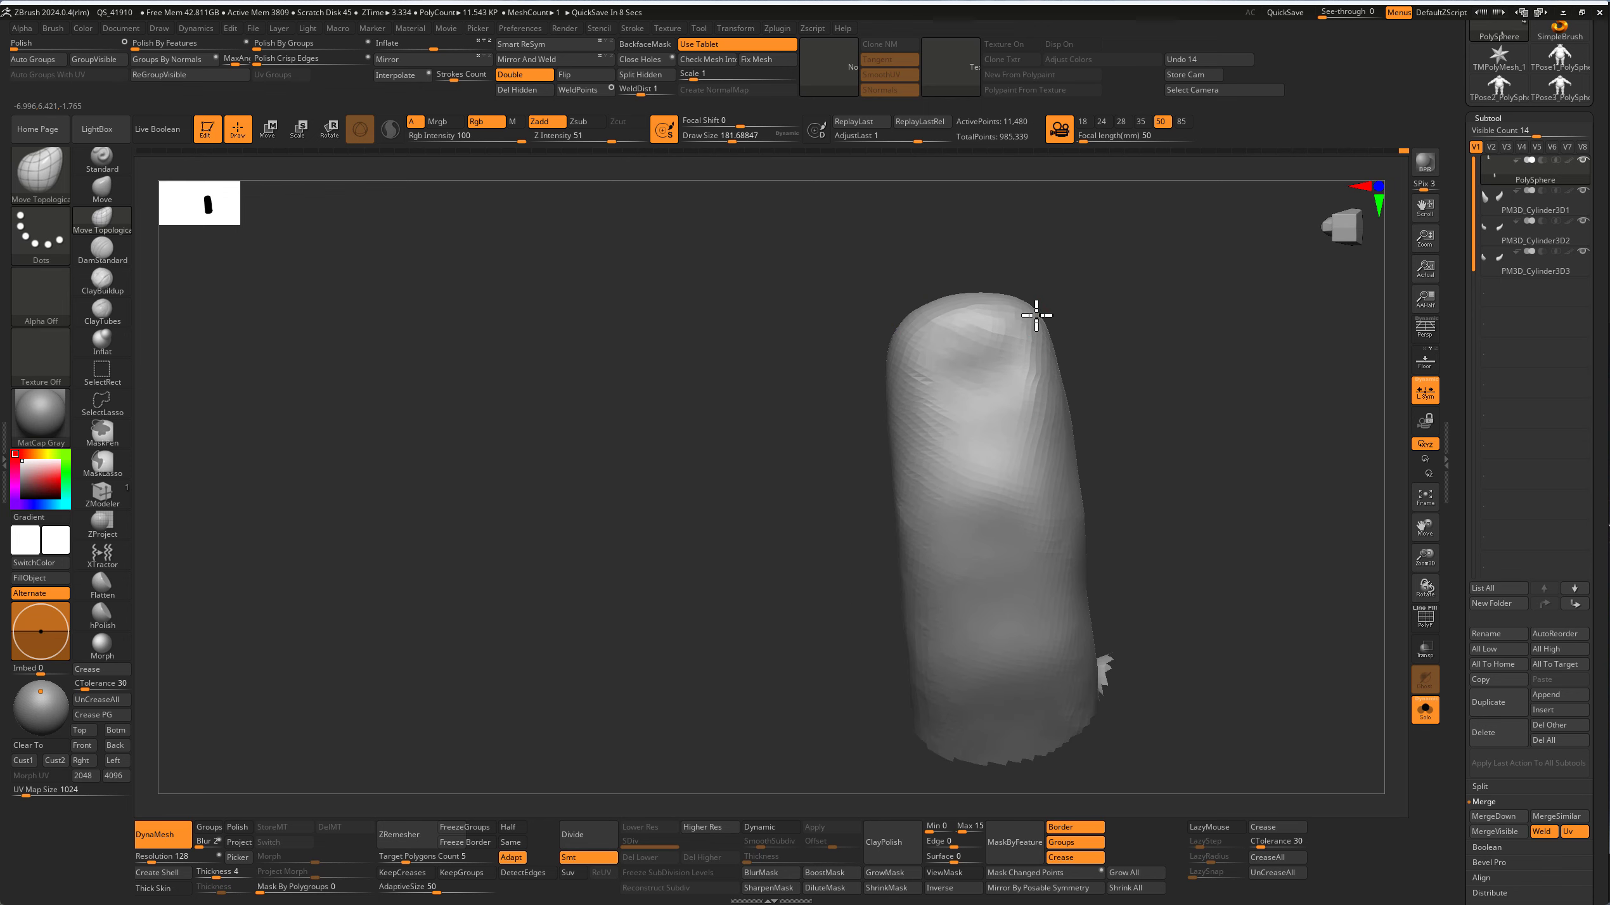
pyautogui.hotkey('alt', 'Up')
# Step: Lasso-isolate a second finger, reshape its tip and smooth its surface
pyautogui.moveTo(971, 467)
pyautogui.mouseDown(button='right')
pyautogui.moveTo(1100, 539)
pyautogui.moveTo(1094, 521)
pyautogui.mouseUp(button='right')
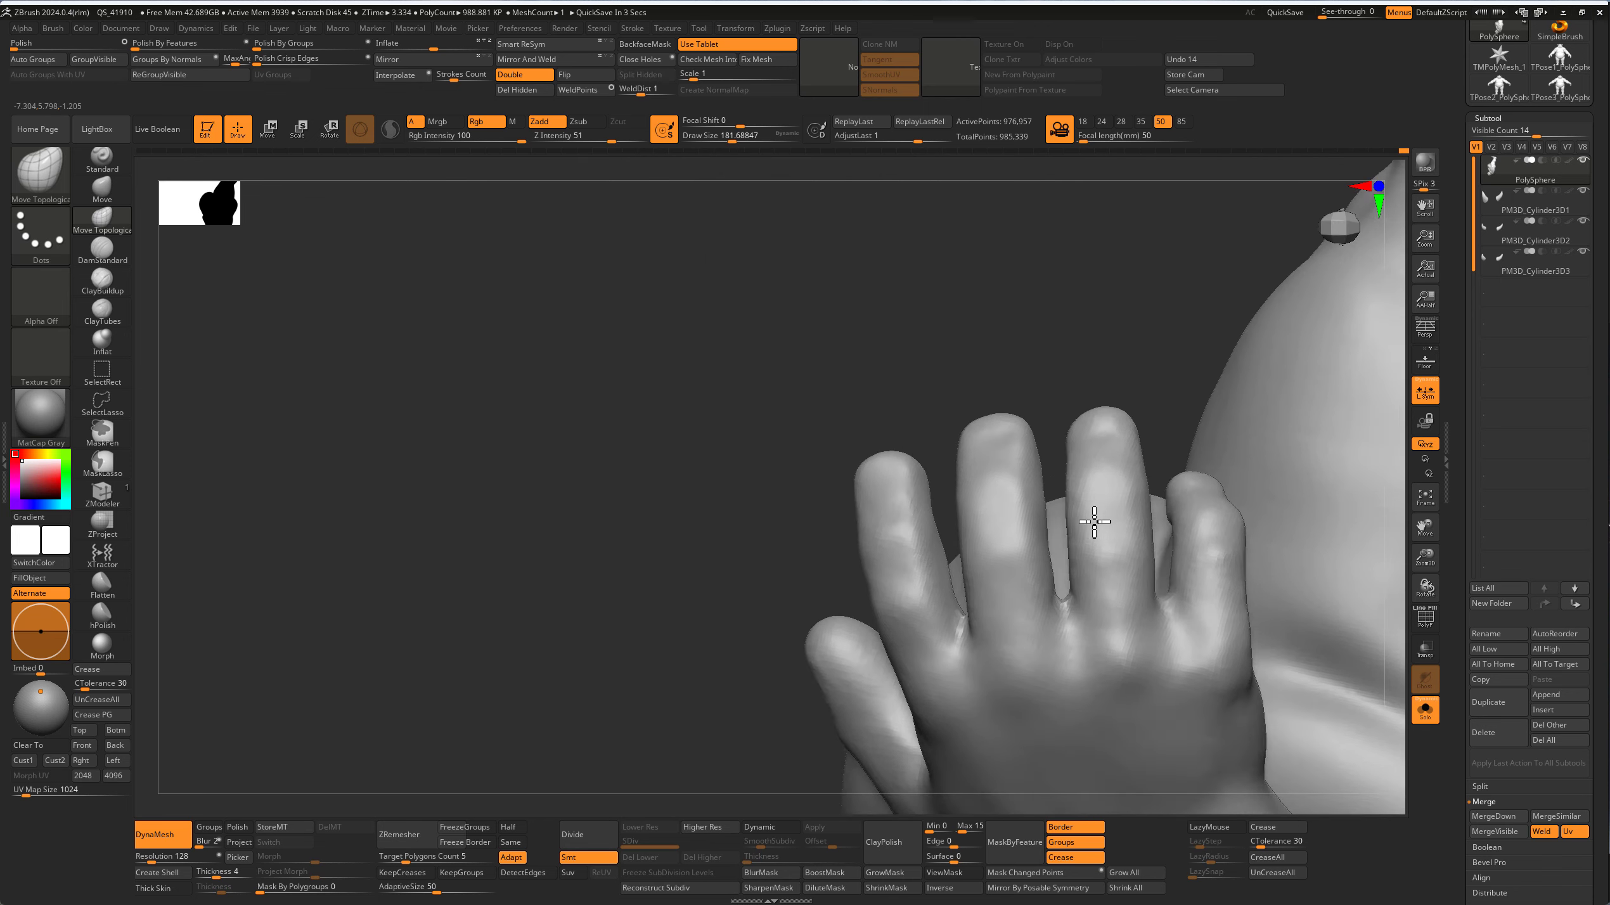
pyautogui.keyDown('ctrl'); pyautogui.keyDown('shift'); pyautogui.moveTo(1056, 399); pyautogui.dragTo(1161, 630); pyautogui.keyUp('shift'); pyautogui.keyUp('ctrl')
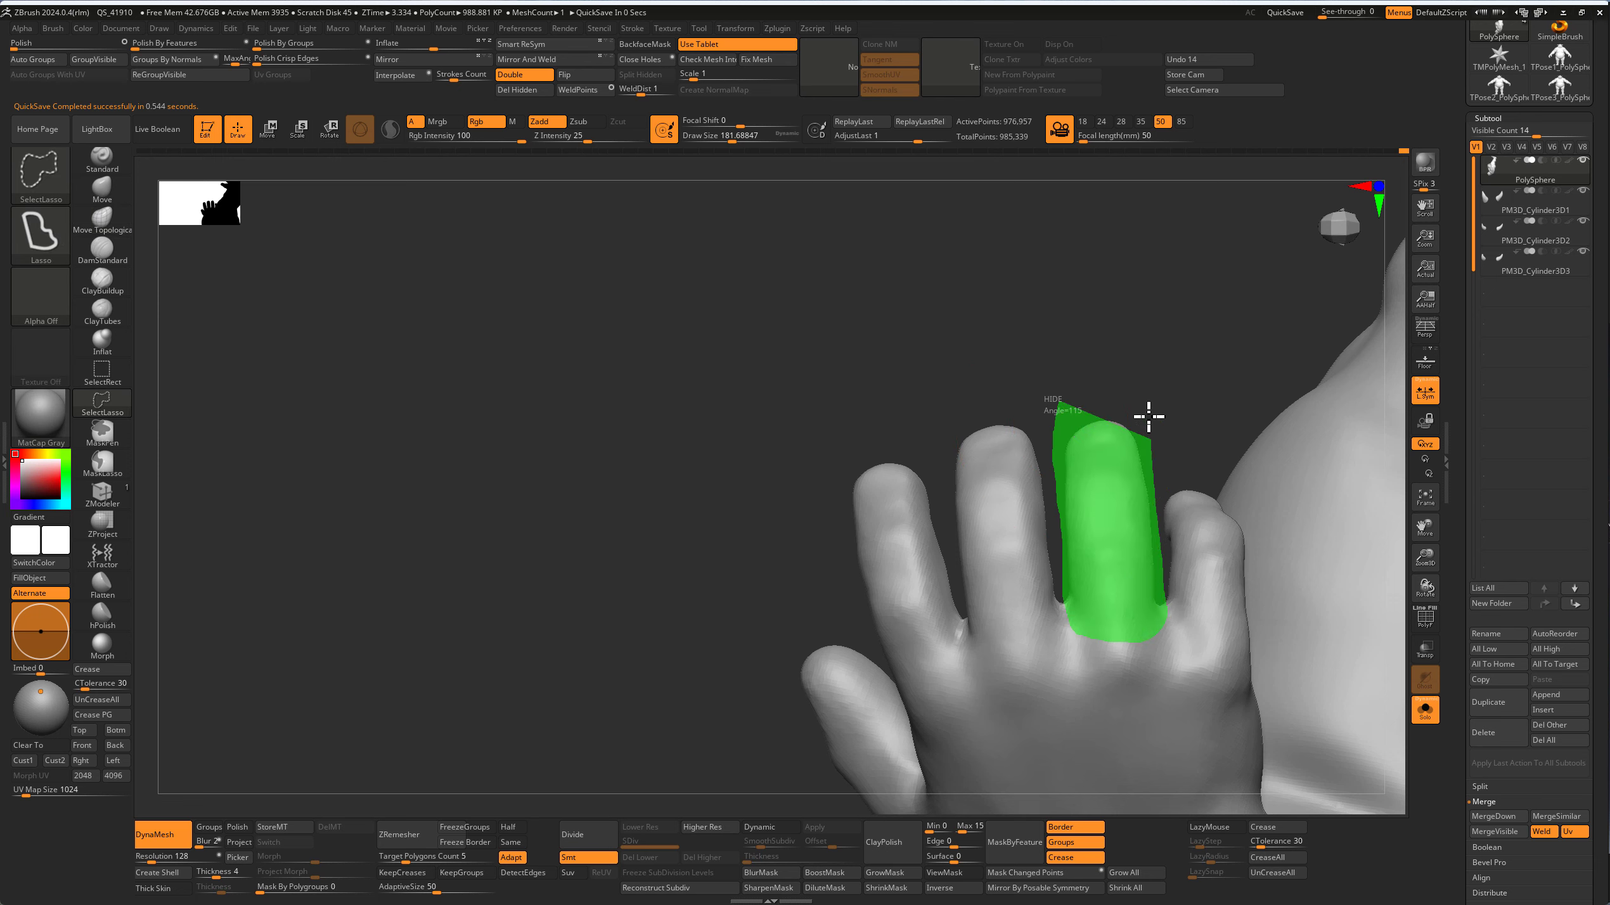
pyautogui.keyDown('ctrl'); pyautogui.keyDown('shift'); pyautogui.moveTo(1148, 417); pyautogui.dragTo(1148, 419); pyautogui.keyUp('shift'); pyautogui.keyUp('ctrl')
pyautogui.moveTo(1096, 420)
pyautogui.mouseDown(button='right')
pyautogui.moveTo(1053, 406)
pyautogui.moveTo(1022, 364)
pyautogui.mouseUp(button='right')
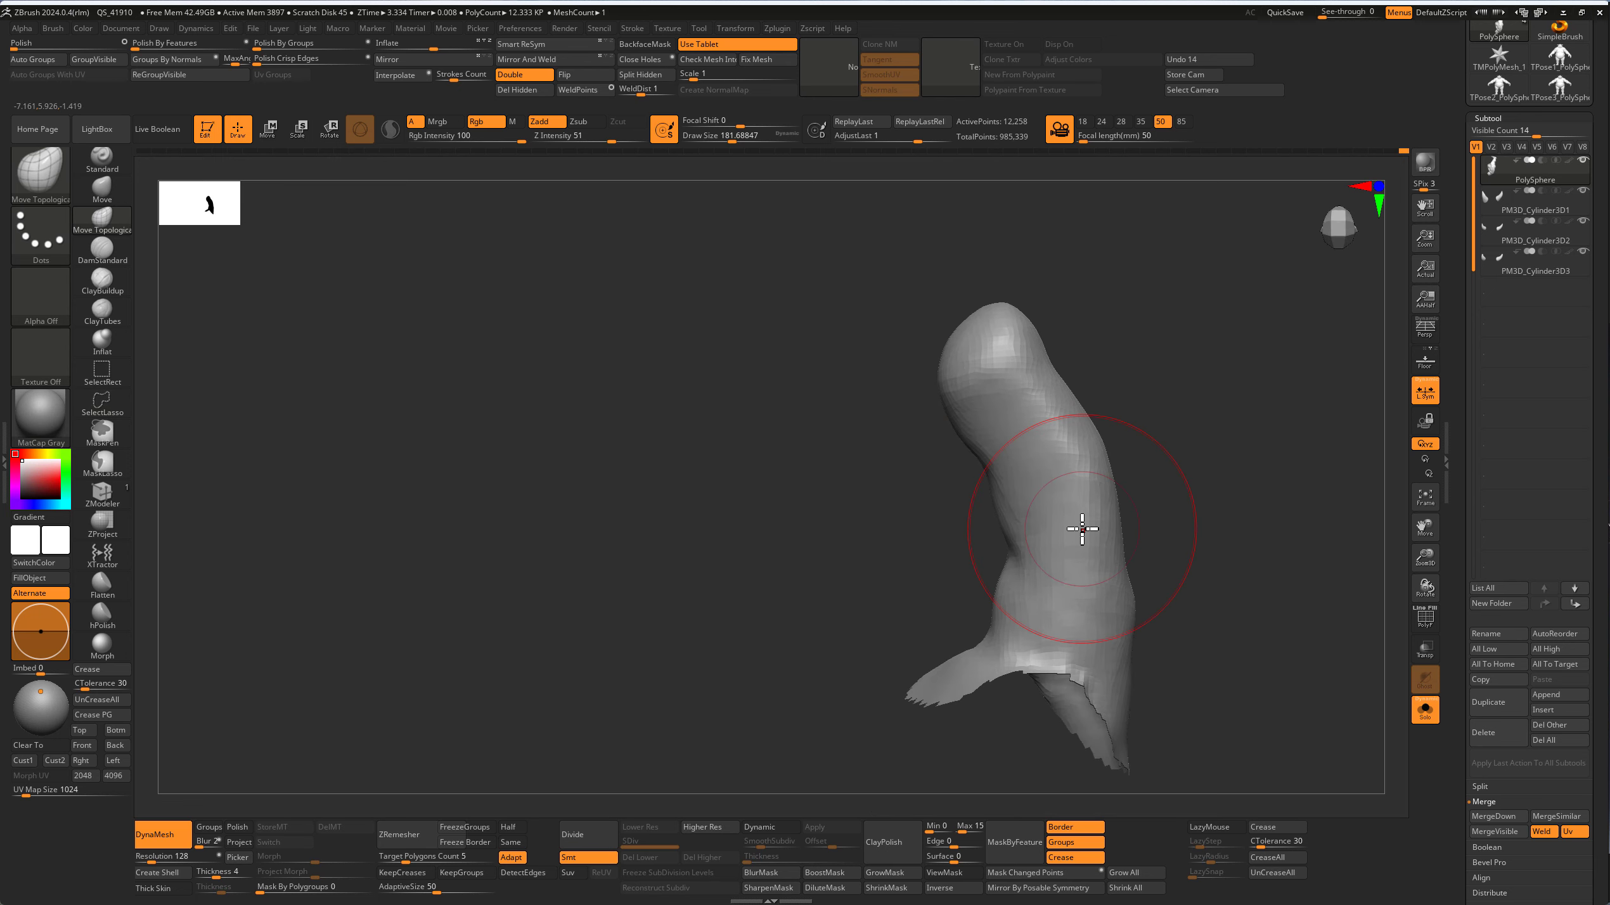
pyautogui.moveTo(1060, 538)
pyautogui.mouseDown(button='right')
pyautogui.moveTo(1194, 535)
pyautogui.moveTo(1087, 467)
pyautogui.mouseUp(button='right')
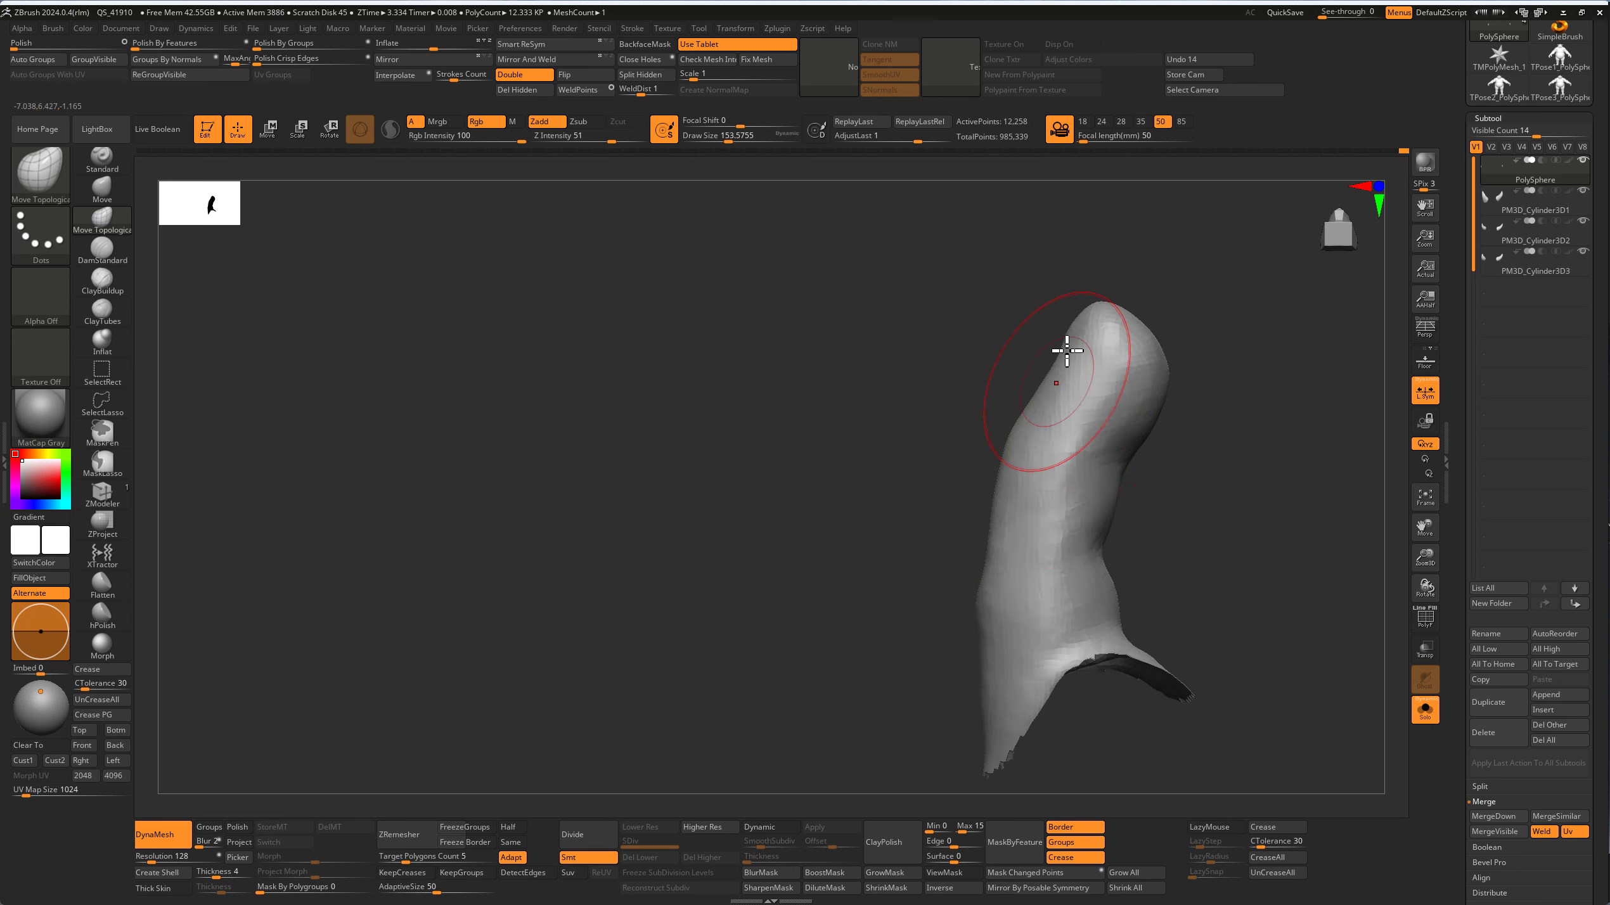
pyautogui.moveTo(1067, 351)
pyautogui.mouseDown(button='right')
pyautogui.moveTo(1046, 346)
pyautogui.moveTo(1078, 359)
pyautogui.moveTo(975, 389)
pyautogui.moveTo(934, 373)
pyautogui.mouseUp(button='right')
pyautogui.moveTo(935, 464)
pyautogui.mouseDown(button='right')
pyautogui.moveTo(882, 494)
pyautogui.moveTo(856, 374)
pyautogui.moveTo(890, 332)
pyautogui.mouseUp(button='right')
pyautogui.press('shift')
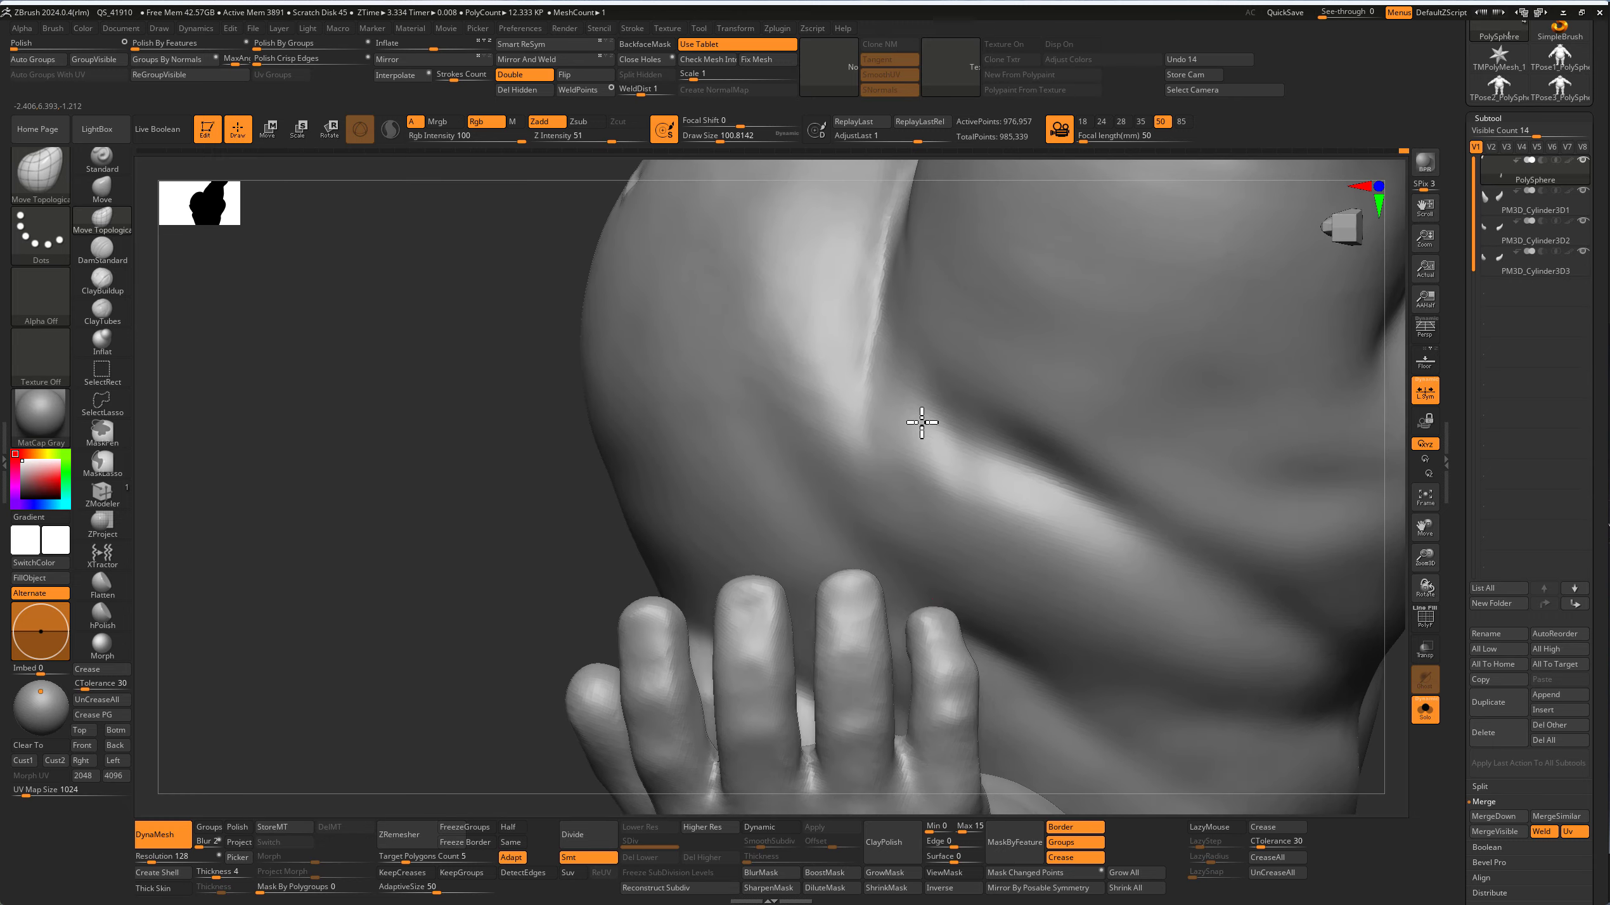
pyautogui.moveTo(922, 422)
pyautogui.mouseDown(button='right')
pyautogui.moveTo(820, 489)
pyautogui.moveTo(819, 467)
pyautogui.mouseUp(button='right')
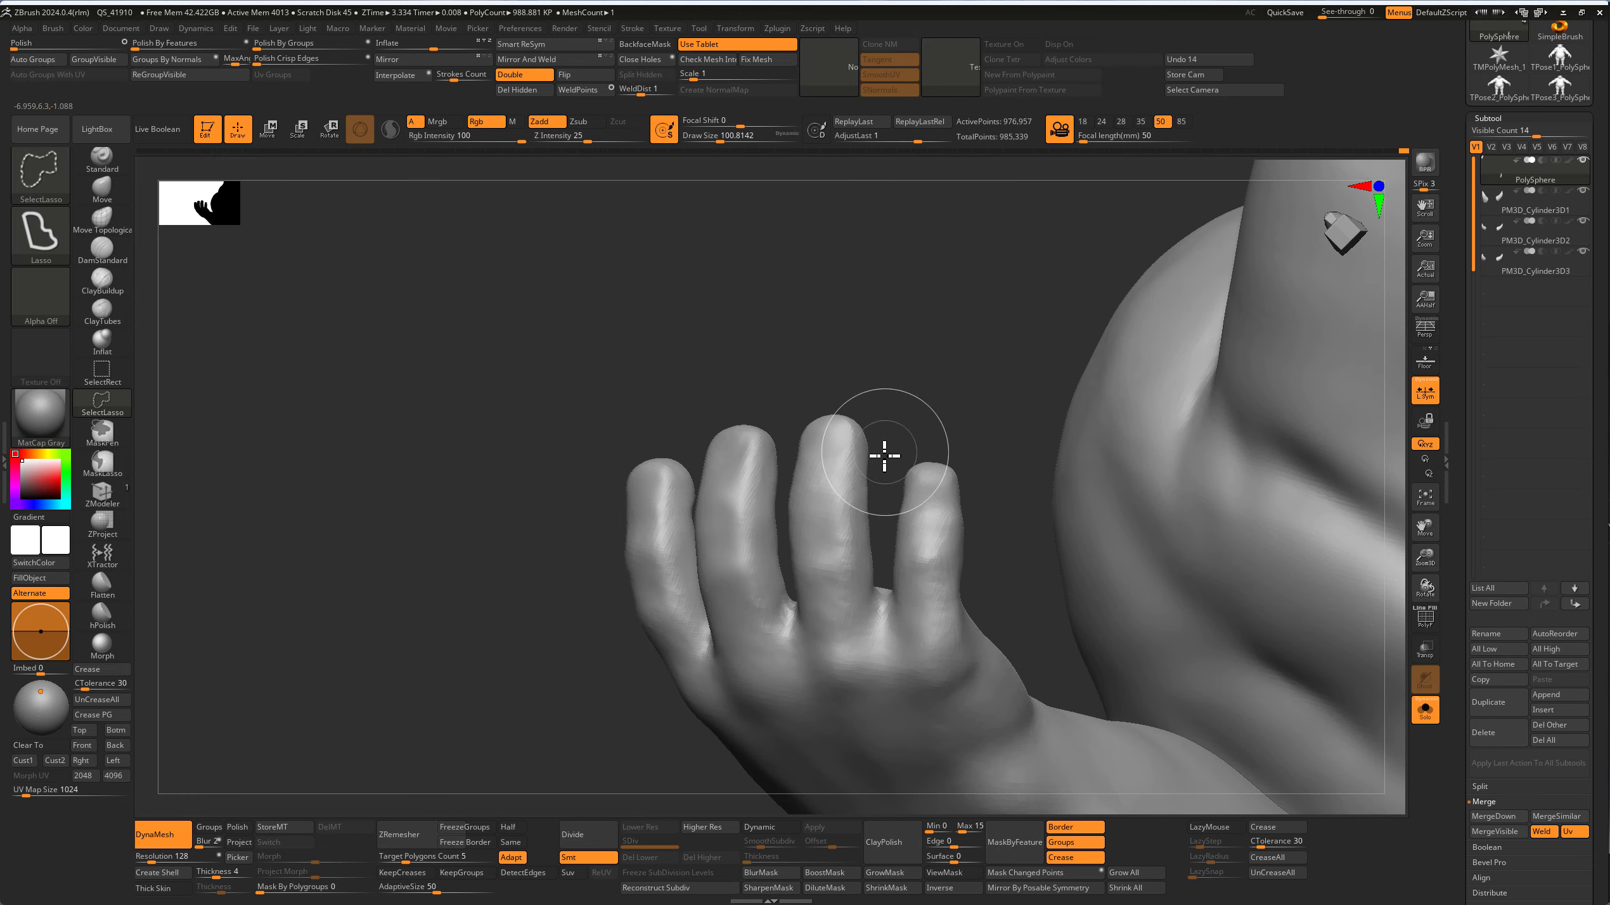
# Step: Isolate a third finger, reshape its tip, then unhide the full body and hand
pyautogui.keyDown('ctrl'); pyautogui.keyDown('shift'); pyautogui.moveTo(884, 458); pyautogui.dragTo(989, 594); pyautogui.keyUp('shift'); pyautogui.keyUp('ctrl')
pyautogui.moveTo(989, 594)
pyautogui.mouseDown(button='right')
pyautogui.moveTo(941, 557)
pyautogui.moveTo(1004, 568)
pyautogui.mouseUp(button='right')
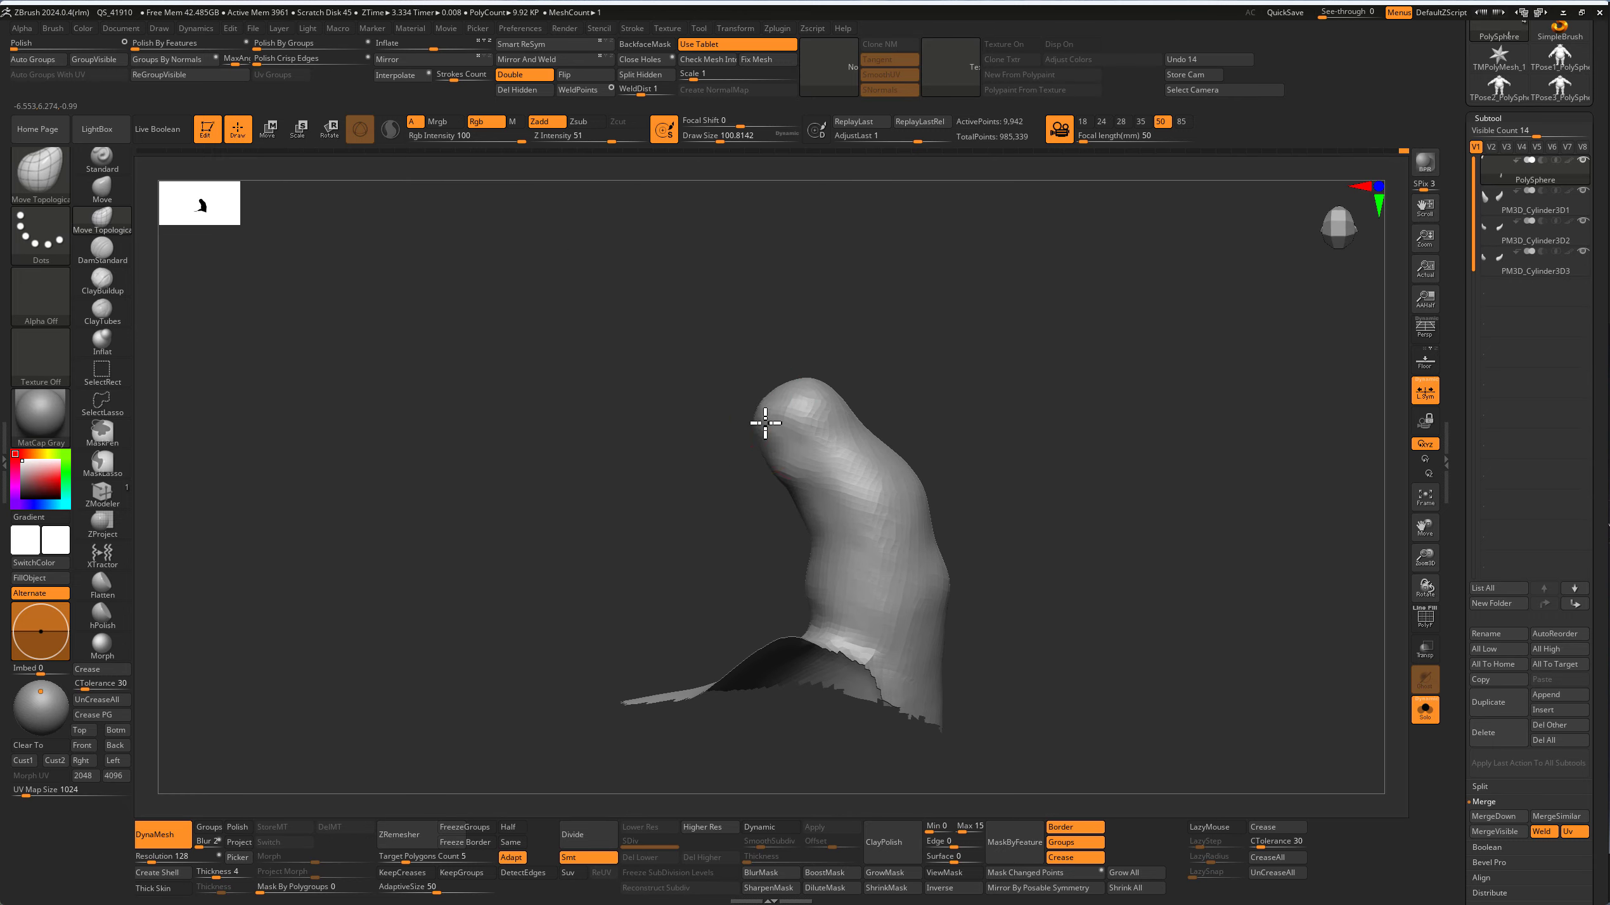
pyautogui.moveTo(766, 423)
pyautogui.mouseDown(button='right')
pyautogui.moveTo(723, 482)
pyautogui.moveTo(708, 439)
pyautogui.mouseUp(button='right')
pyautogui.moveTo(749, 551)
pyautogui.mouseDown(button='right')
pyautogui.moveTo(647, 561)
pyautogui.moveTo(856, 539)
pyautogui.moveTo(791, 543)
pyautogui.mouseUp(button='right')
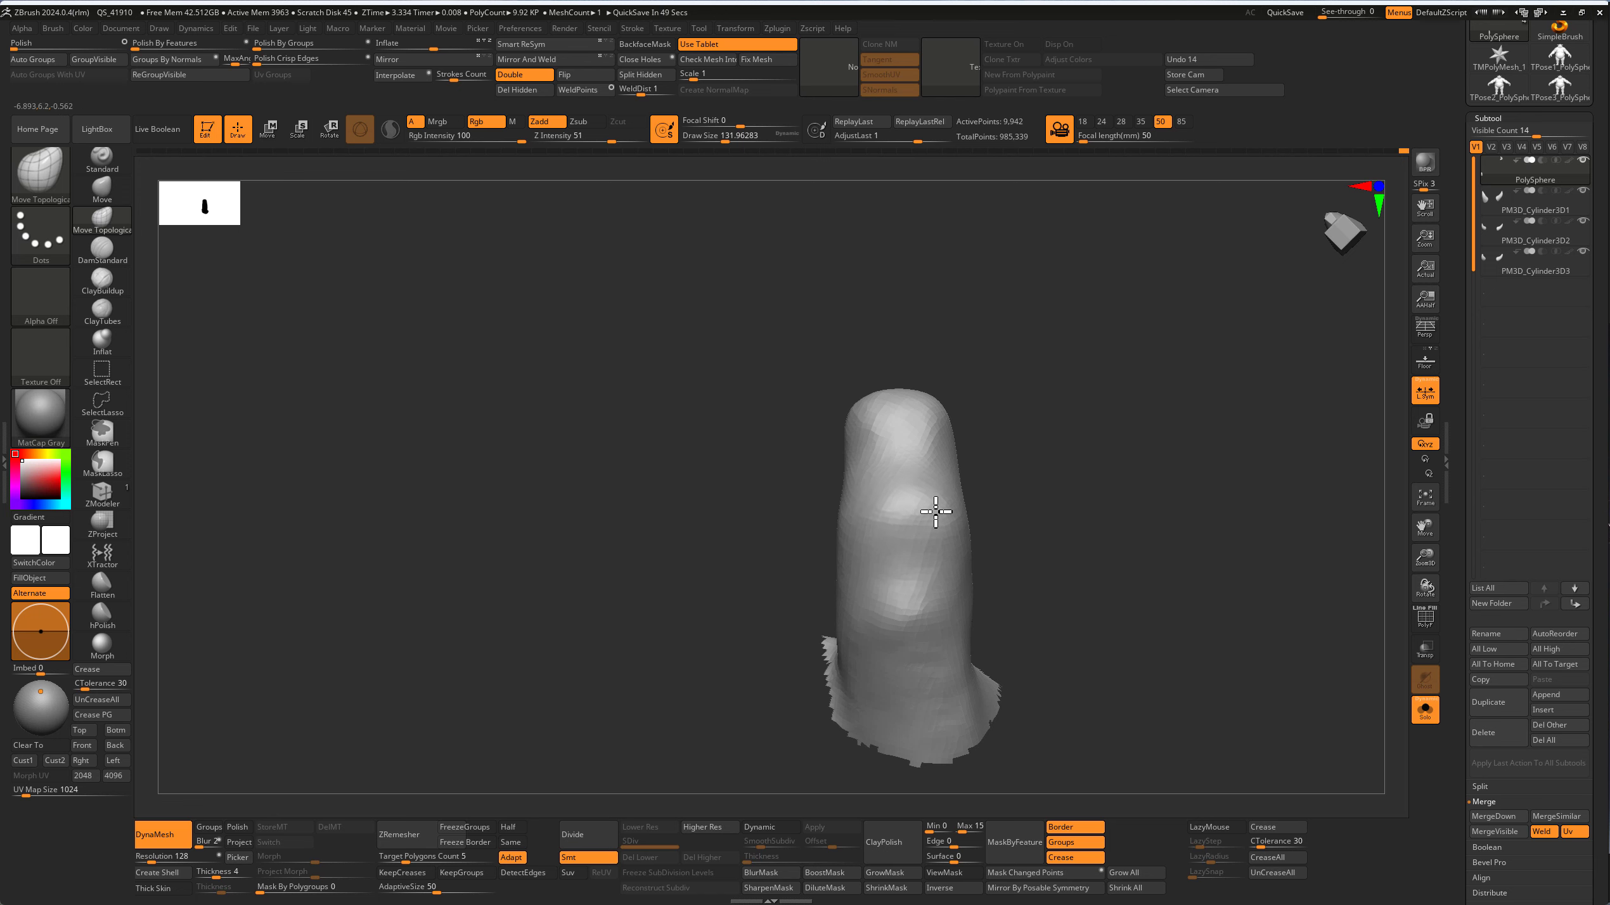
pyautogui.moveTo(873, 633)
pyautogui.mouseDown(button='right')
pyautogui.moveTo(945, 569)
pyautogui.moveTo(1068, 503)
pyautogui.mouseUp(button='right')
pyautogui.keyDown('ctrl'); pyautogui.keyDown('shift'); pyautogui.click(1068, 504); pyautogui.keyUp('shift'); pyautogui.keyUp('ctrl')
pyautogui.moveTo(866, 467)
pyautogui.mouseDown(button='right')
pyautogui.moveTo(779, 202)
pyautogui.moveTo(874, 496)
pyautogui.moveTo(913, 514)
pyautogui.moveTo(913, 493)
pyautogui.moveTo(846, 494)
pyautogui.moveTo(690, 622)
pyautogui.moveTo(683, 557)
pyautogui.mouseUp(button='right')
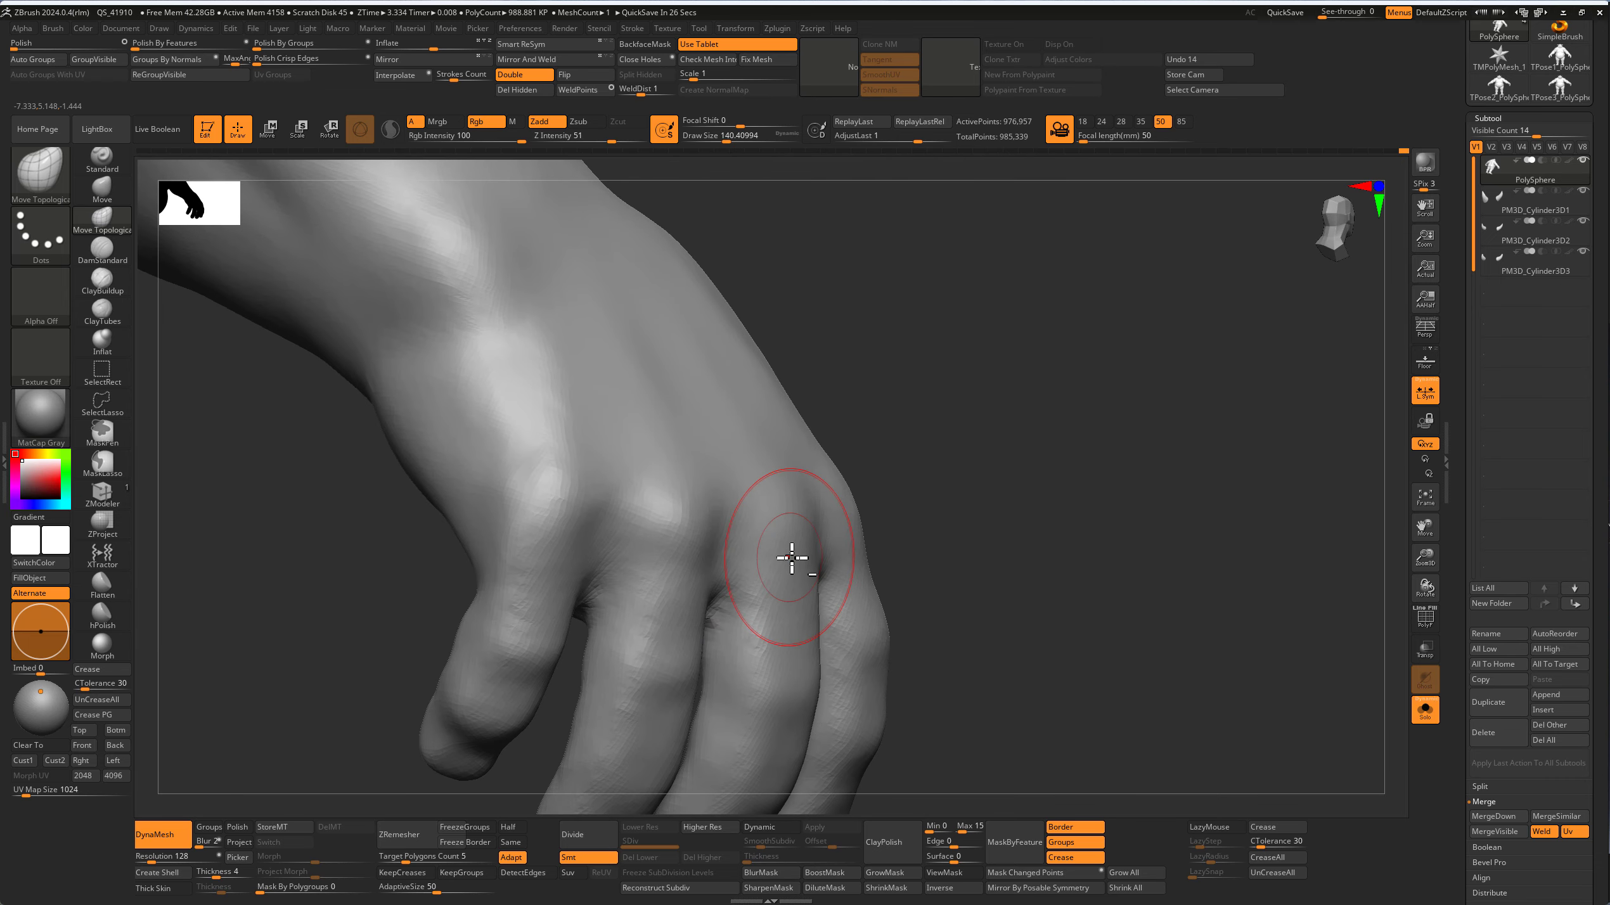
# Step: Isolate the thumb region with a Ctrl+Shift lasso, reshape it, then unhide the hand
pyautogui.moveTo(792, 557)
pyautogui.mouseDown(button='right')
pyautogui.moveTo(863, 547)
pyautogui.moveTo(605, 565)
pyautogui.mouseUp(button='right')
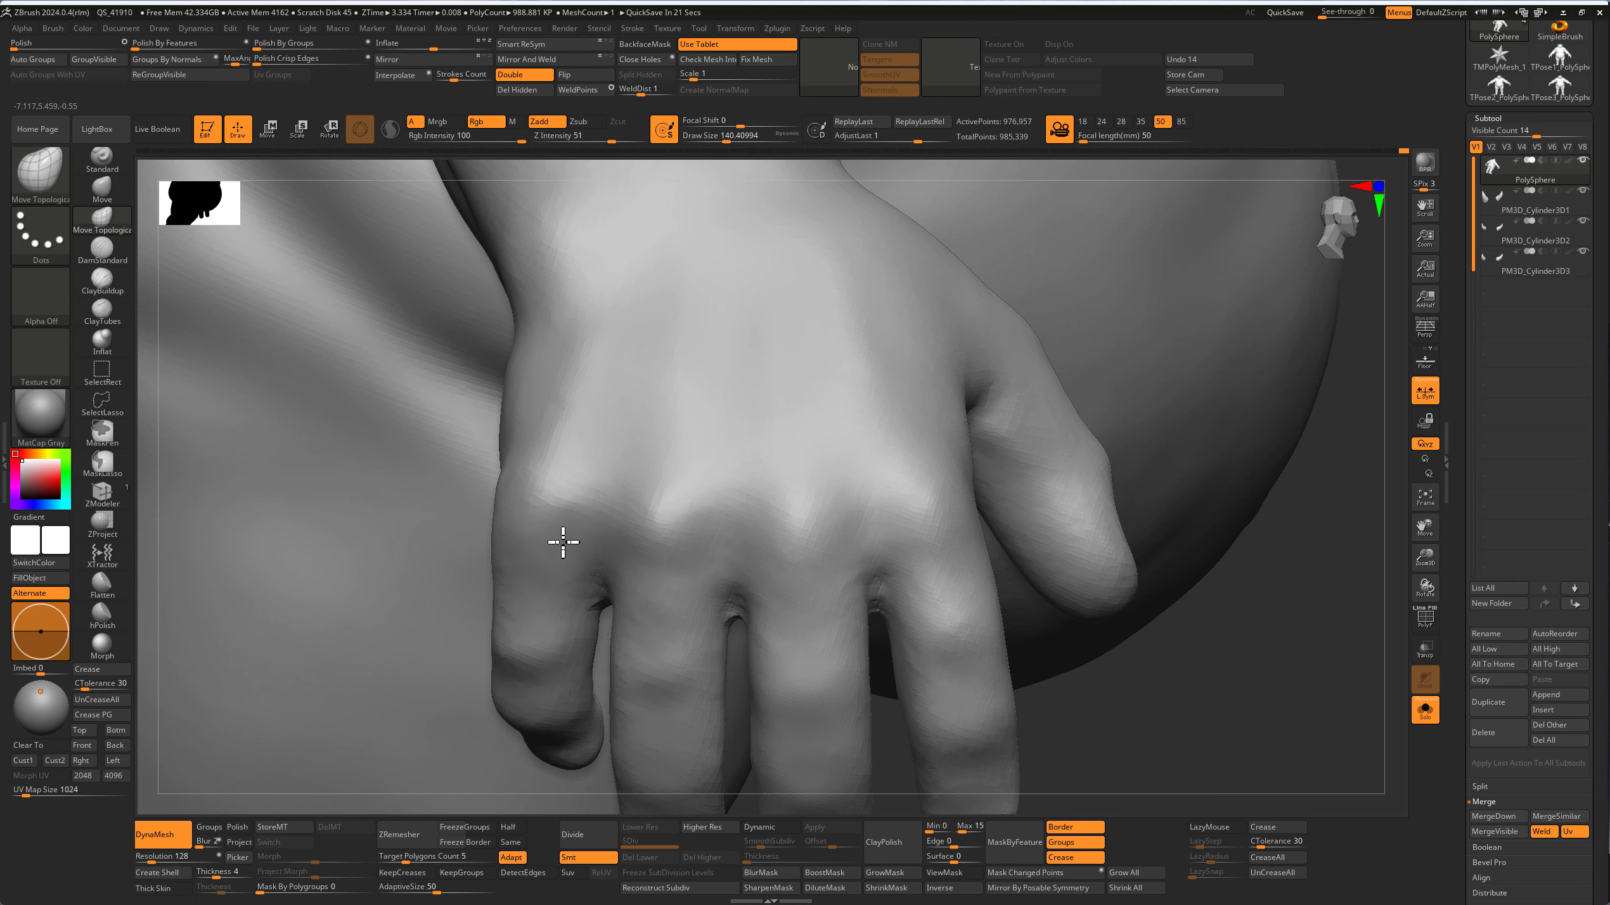
pyautogui.moveTo(505, 529); pyautogui.dragTo(517, 471, button='right')
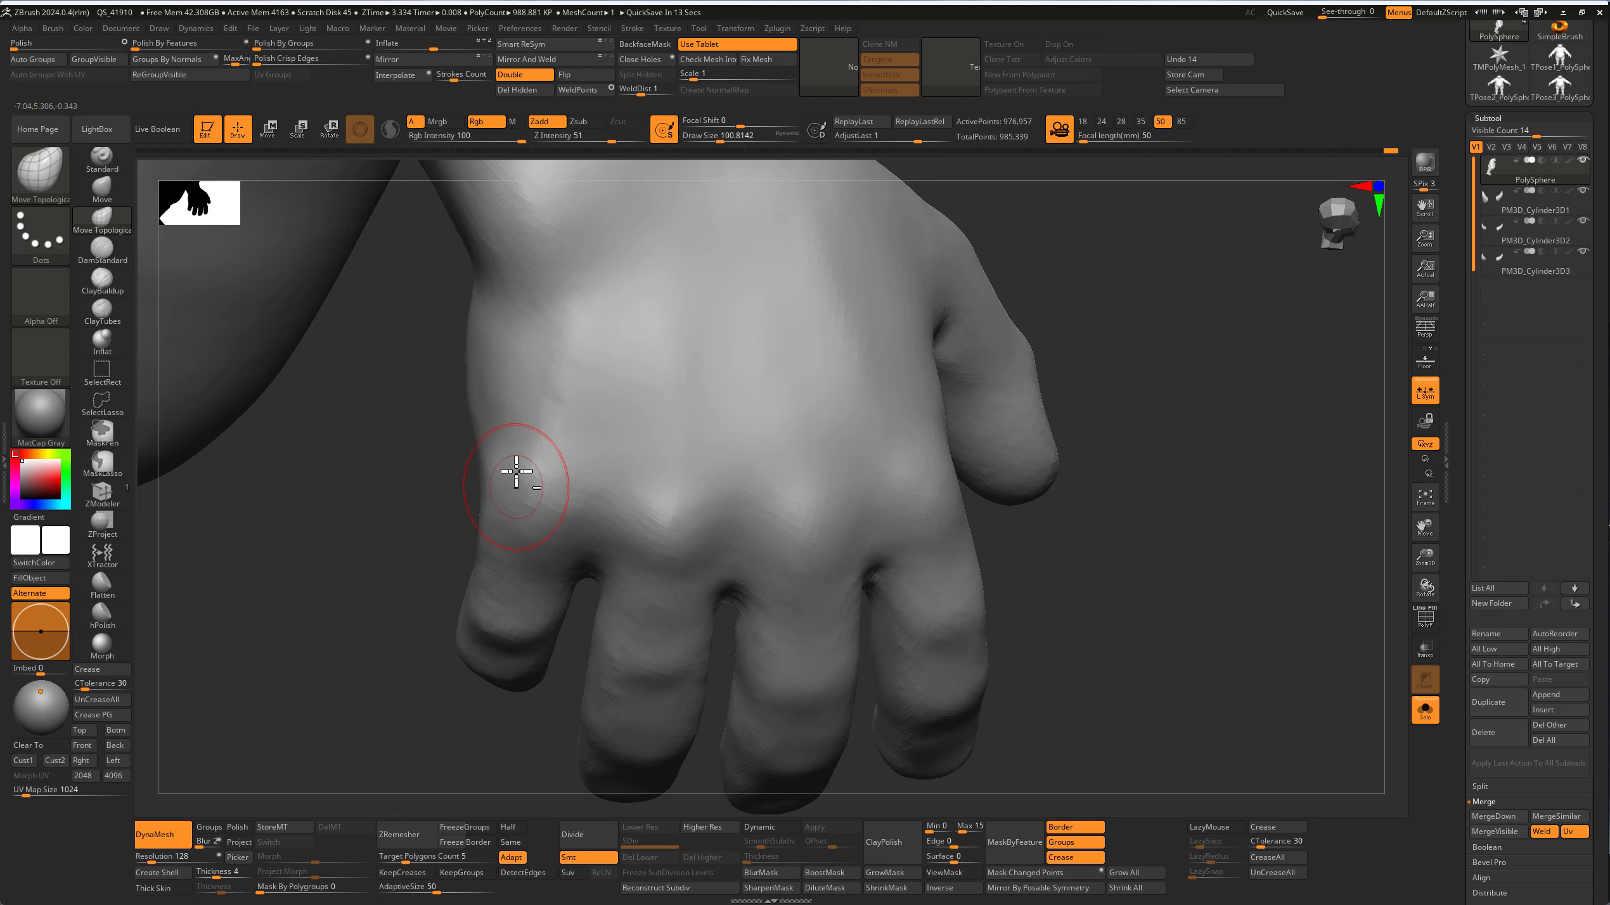
pyautogui.moveTo(851, 466)
pyautogui.mouseDown(button='right')
pyautogui.moveTo(795, 427)
pyautogui.moveTo(834, 521)
pyautogui.moveTo(1010, 466)
pyautogui.moveTo(1085, 506)
pyautogui.moveTo(1032, 503)
pyautogui.moveTo(1039, 514)
pyautogui.moveTo(1070, 324)
pyautogui.mouseUp(button='right')
pyautogui.keyDown('ctrl'); pyautogui.keyDown('shift'); pyautogui.moveTo(1090, 210); pyautogui.dragTo(1216, 536); pyautogui.keyUp('shift'); pyautogui.keyUp('ctrl')
pyautogui.keyDown('ctrl'); pyautogui.keyDown('shift'); pyautogui.moveTo(1192, 235); pyautogui.dragTo(1045, 501); pyautogui.keyUp('shift'); pyautogui.keyUp('ctrl')
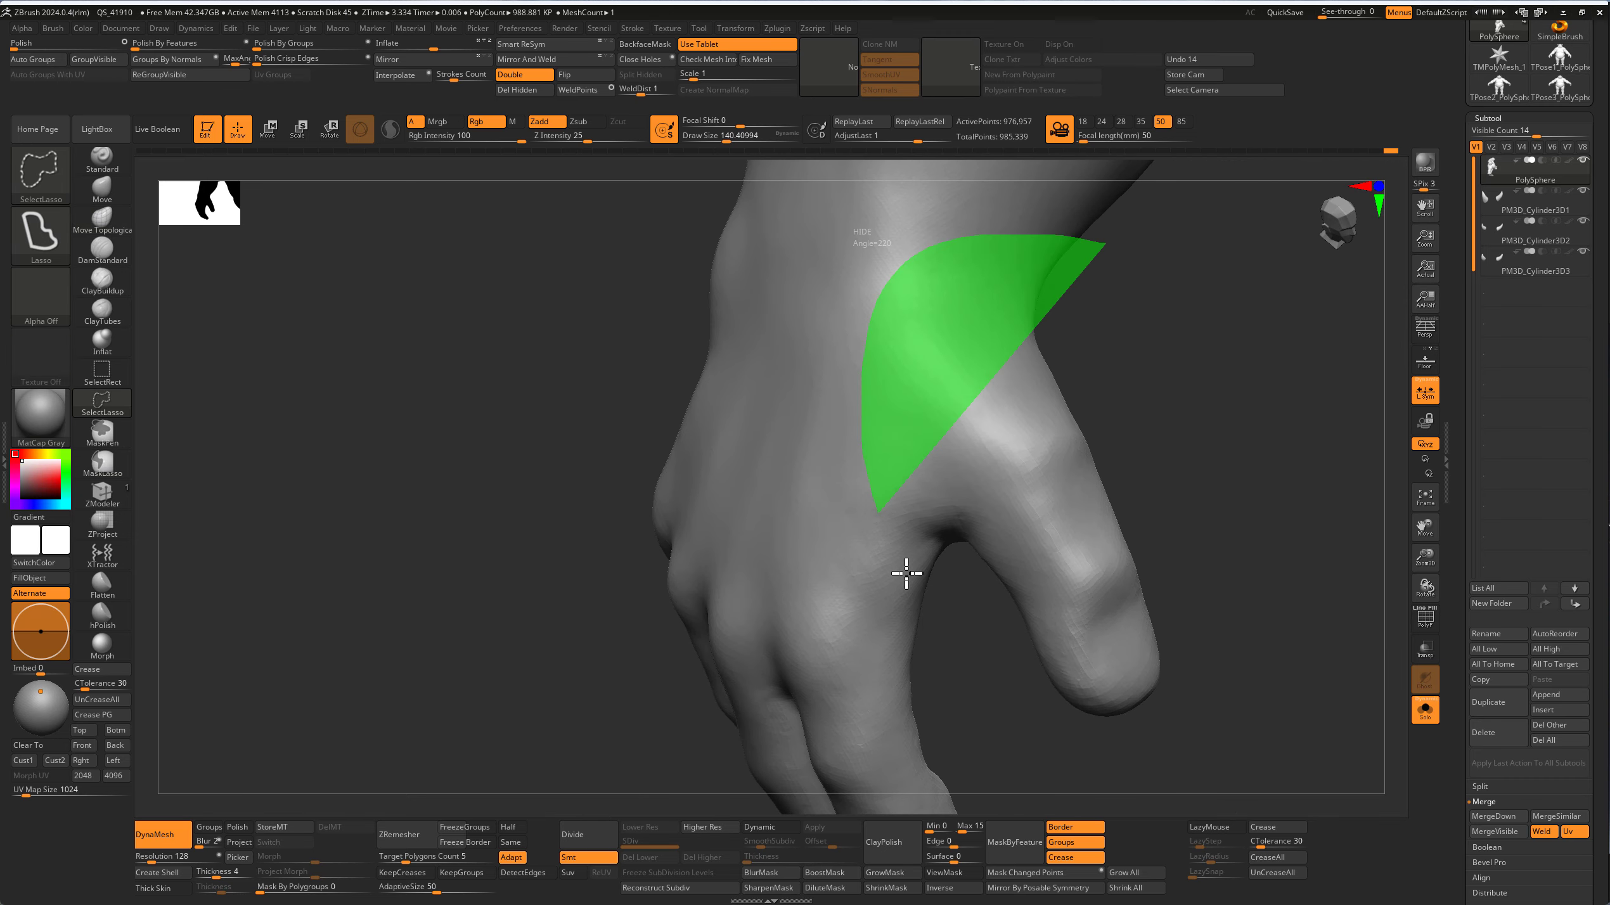
pyautogui.moveTo(1045, 501); pyautogui.dragTo(1039, 509, button='right')
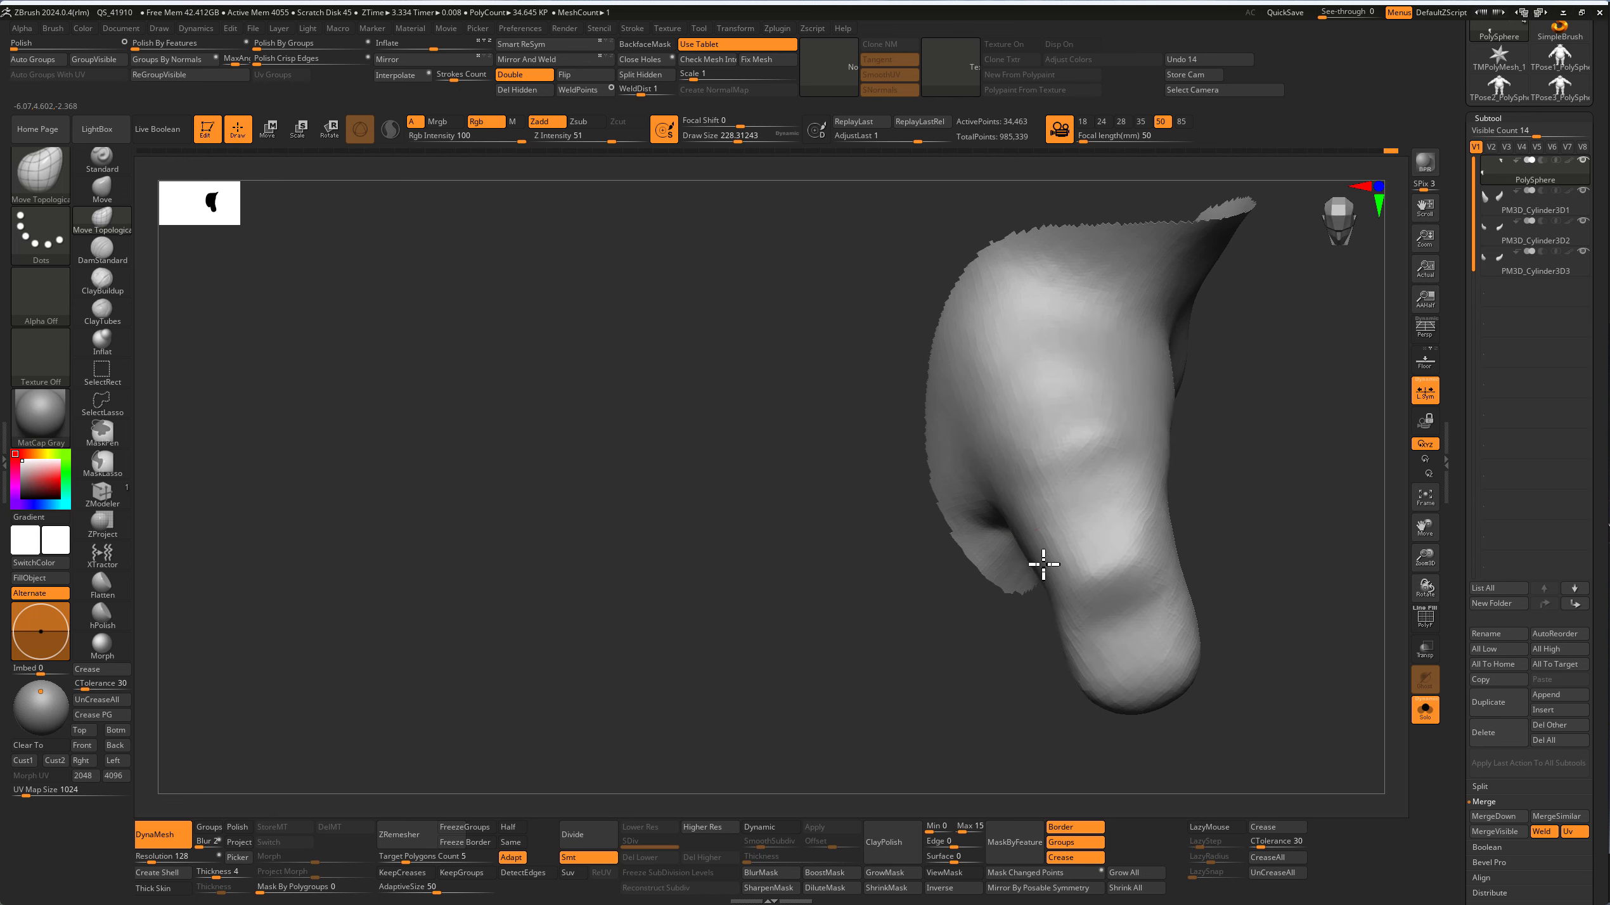
pyautogui.keyDown('ctrl'); pyautogui.keyDown('shift'); pyautogui.click(1248, 573); pyautogui.keyUp('shift'); pyautogui.keyUp('ctrl')
# Step: Bulge out the front fingertip with the Move brush, then reframe and orbit to the upper back
pyautogui.keyDown('alt'); pyautogui.moveTo(1079, 558); pyautogui.dragTo(1185, 578, button='right'); pyautogui.keyUp('alt')
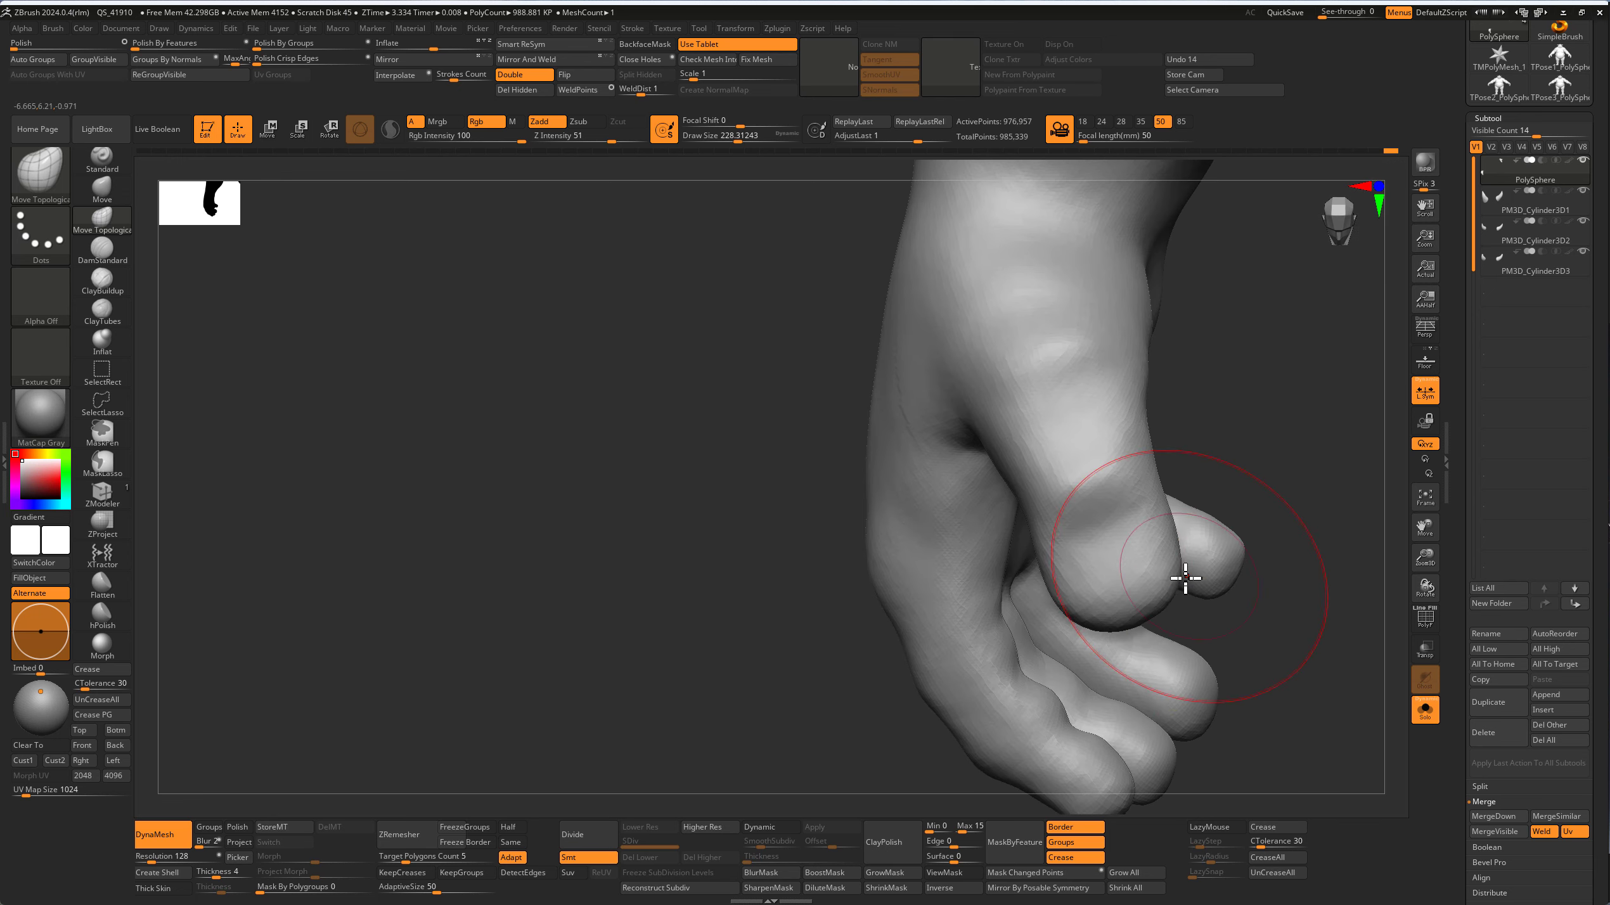
pyautogui.moveTo(1170, 581); pyautogui.dragTo(1099, 598)
pyautogui.moveTo(1155, 598)
pyautogui.keyDown('alt'); pyautogui.mouseDown(button='right')
pyautogui.moveTo(755, 359)
pyautogui.moveTo(851, 521)
pyautogui.mouseUp(button='right'); pyautogui.keyUp('alt')
pyautogui.press('f')
pyautogui.moveTo(1279, 513)
pyautogui.keyDown('alt'); pyautogui.mouseDown(button='right')
pyautogui.moveTo(1105, 433)
pyautogui.moveTo(1080, 576)
pyautogui.mouseUp(button='right'); pyautogui.keyUp('alt')
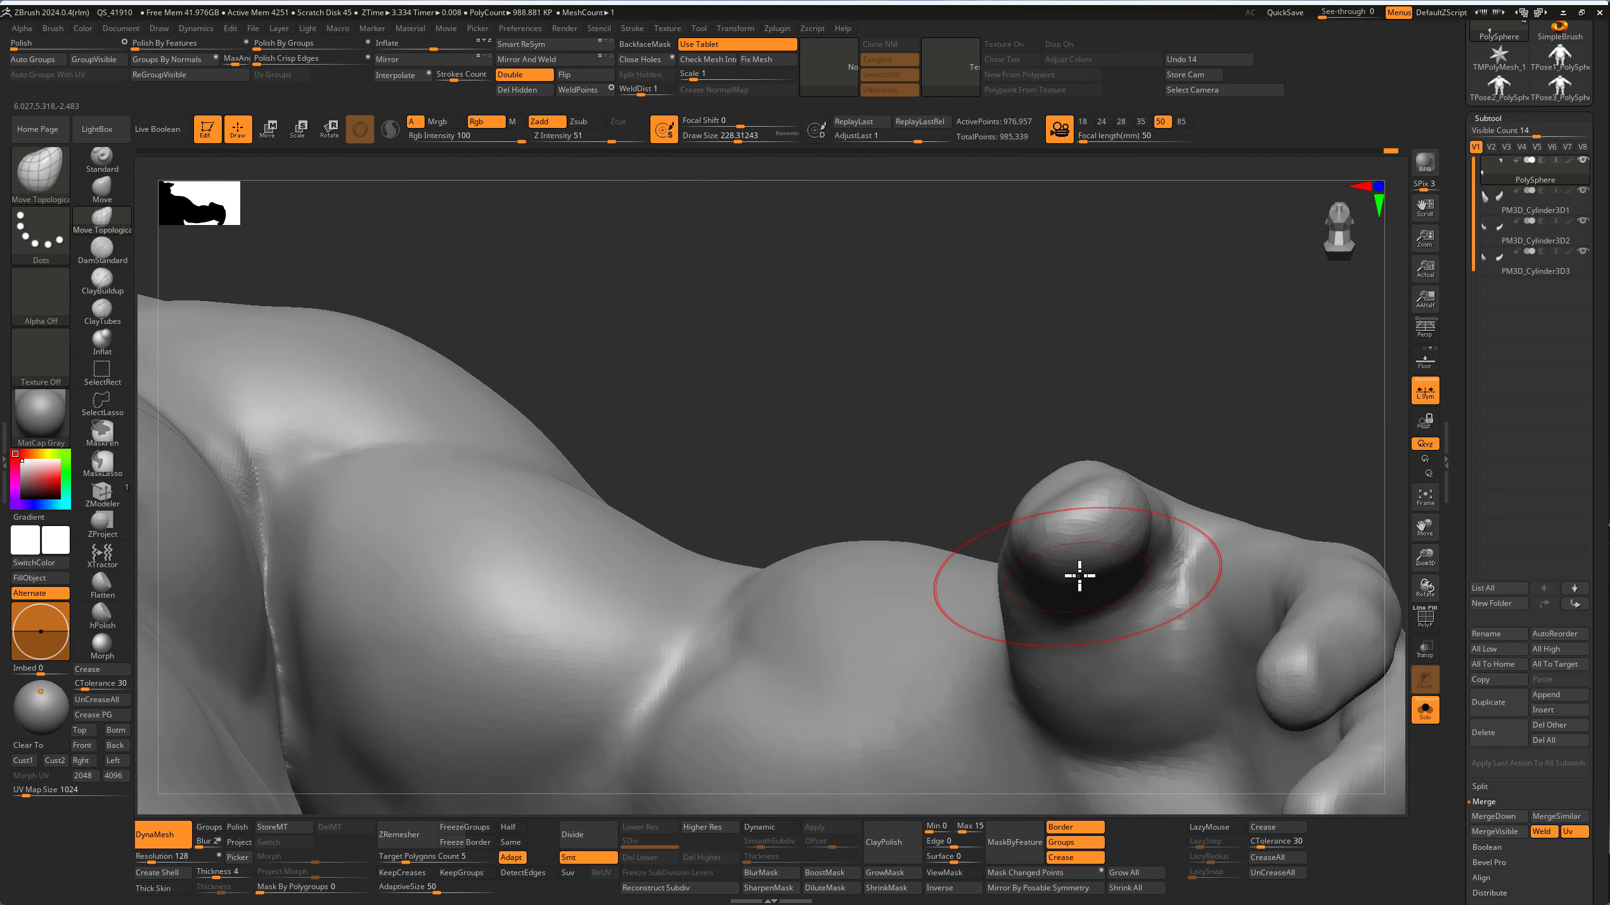
pyautogui.press('f')
pyautogui.moveTo(1121, 481)
pyautogui.mouseDown(button='right')
pyautogui.moveTo(1071, 542)
pyautogui.moveTo(1066, 530)
pyautogui.mouseUp(button='right')
pyautogui.moveTo(1163, 517)
pyautogui.mouseDown(button='right')
pyautogui.moveTo(1128, 575)
pyautogui.moveTo(1049, 568)
pyautogui.moveTo(1128, 424)
pyautogui.mouseUp(button='right')
pyautogui.press('s')
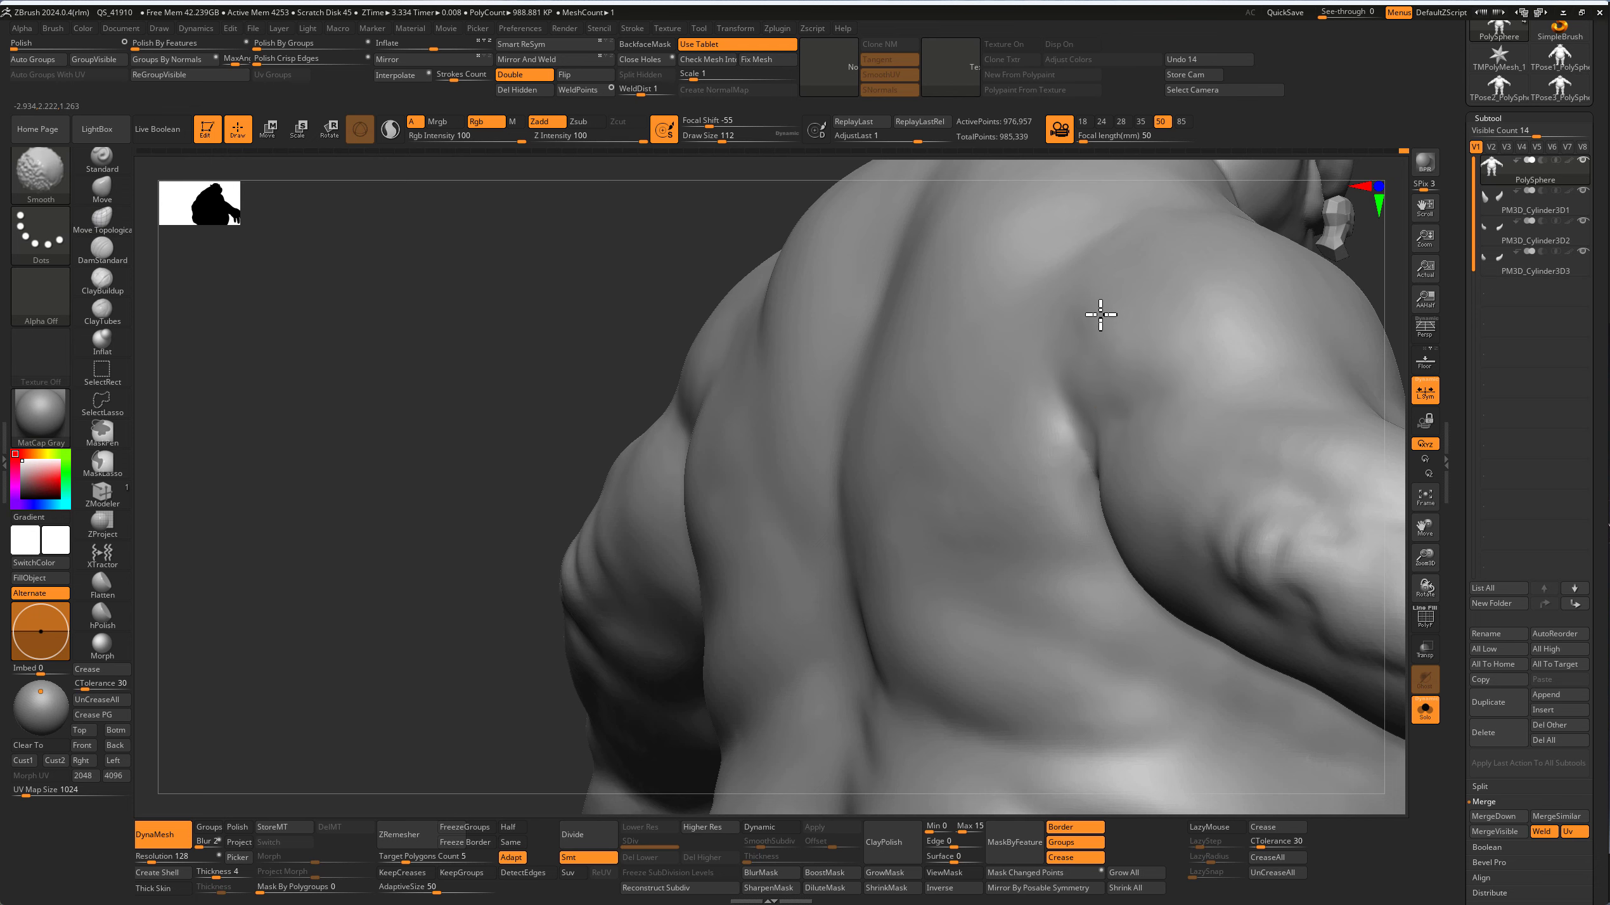
# Step: Enlarge the brush to about 167 and turn the figure front-on at the chest
pyautogui.keyDown('shift'); pyautogui.moveTo(1042, 385); pyautogui.dragTo(1163, 554, button='right'); pyautogui.keyUp('shift')
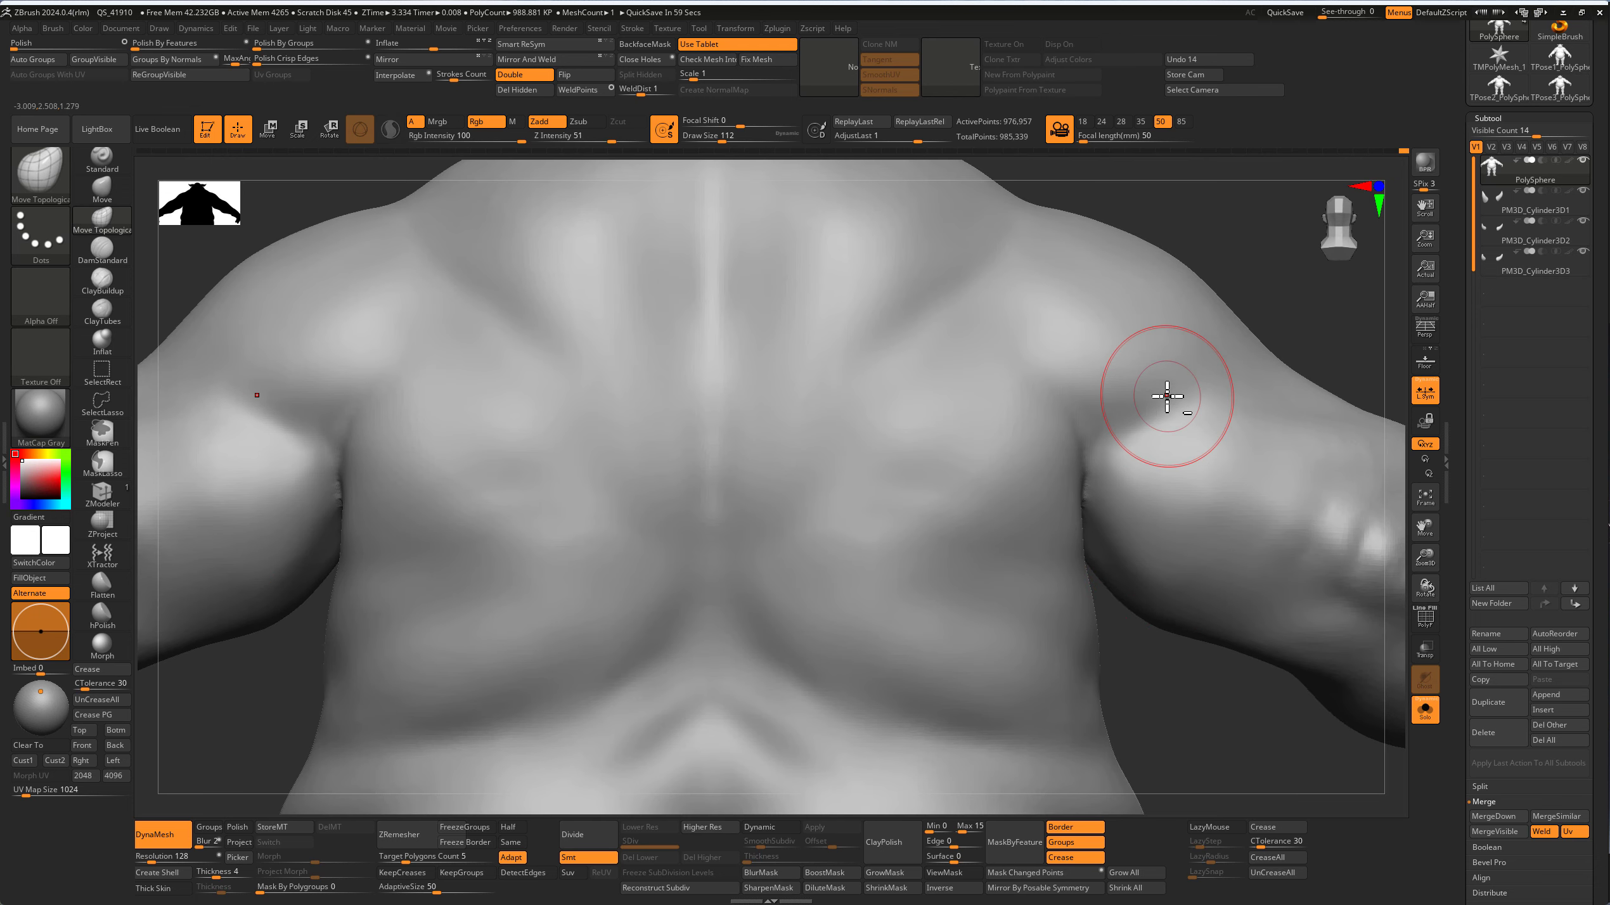
pyautogui.press('s')
pyautogui.moveTo(1116, 339); pyautogui.dragTo(1071, 277)
pyautogui.press('f')
pyautogui.moveTo(1038, 326)
pyautogui.mouseDown(button='right')
pyautogui.moveTo(981, 406)
pyautogui.moveTo(1136, 427)
pyautogui.moveTo(1060, 403)
pyautogui.moveTo(902, 425)
pyautogui.moveTo(758, 359)
pyautogui.moveTo(952, 423)
pyautogui.mouseUp(button='right')
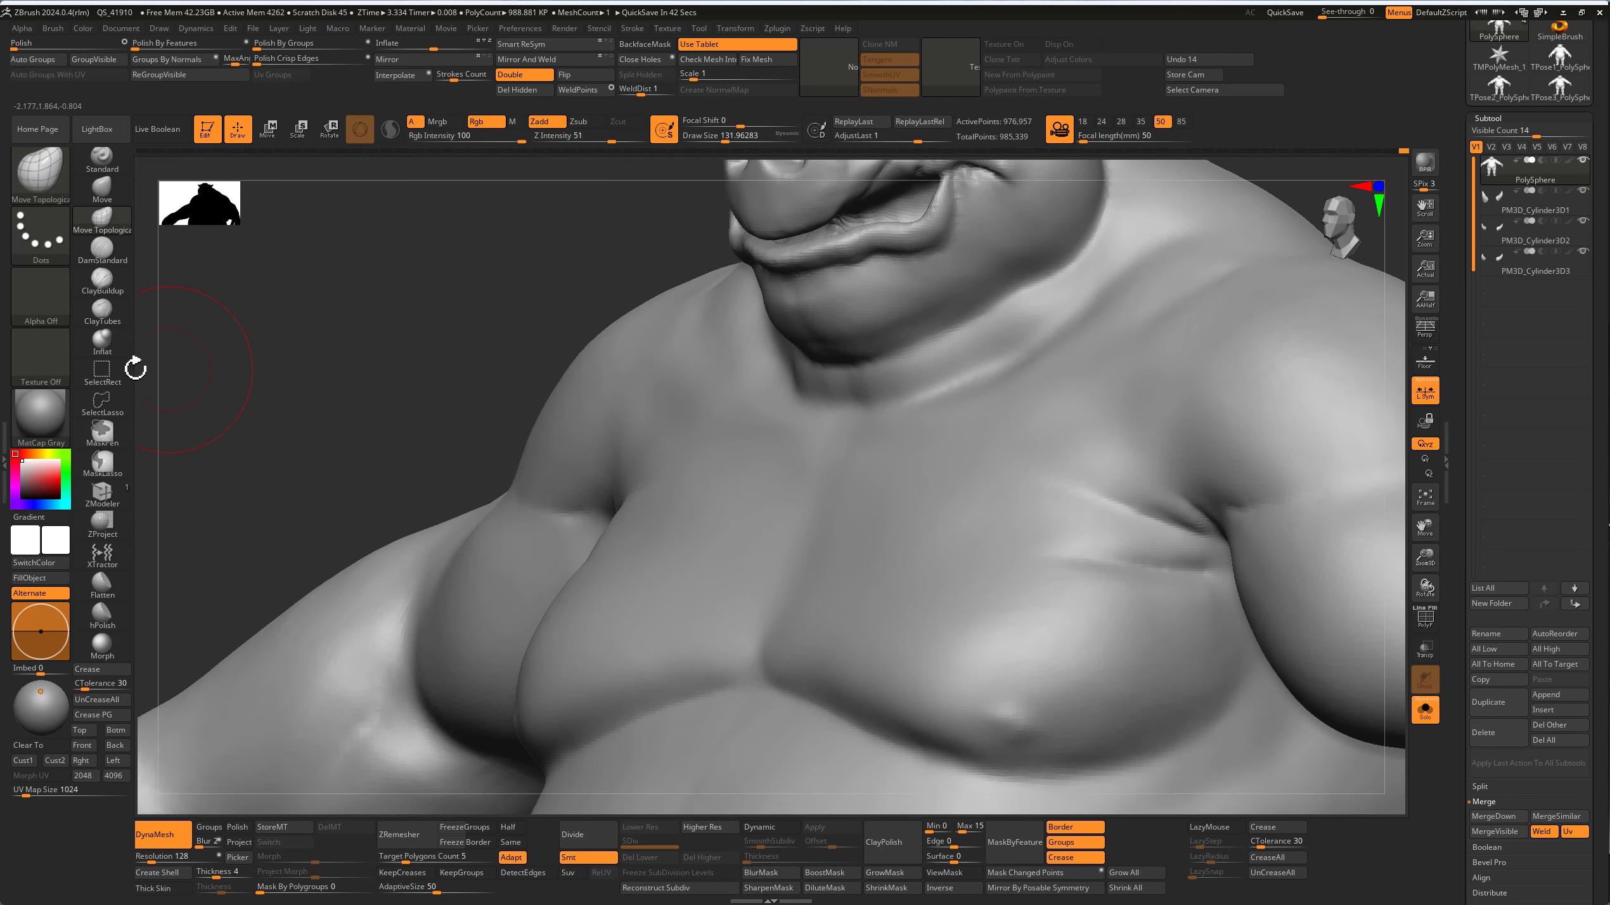
# Step: Inflate the chin and neck with the Inflat brush, smoothing with Shift to blend them into the chest
pyautogui.click(115, 349)
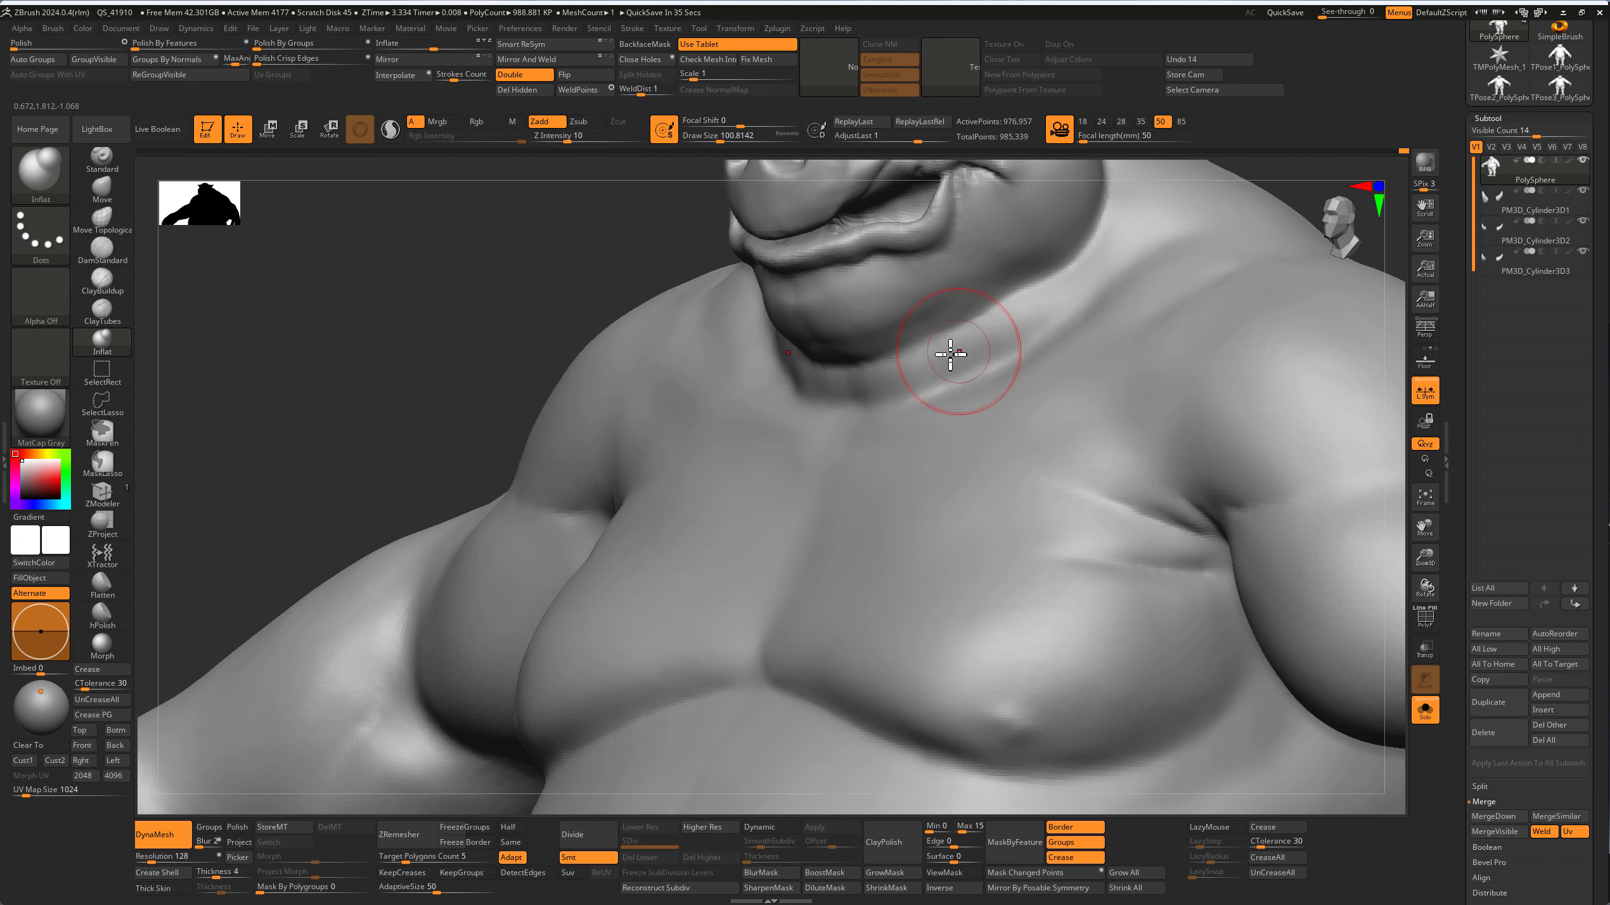
pyautogui.press('shift')
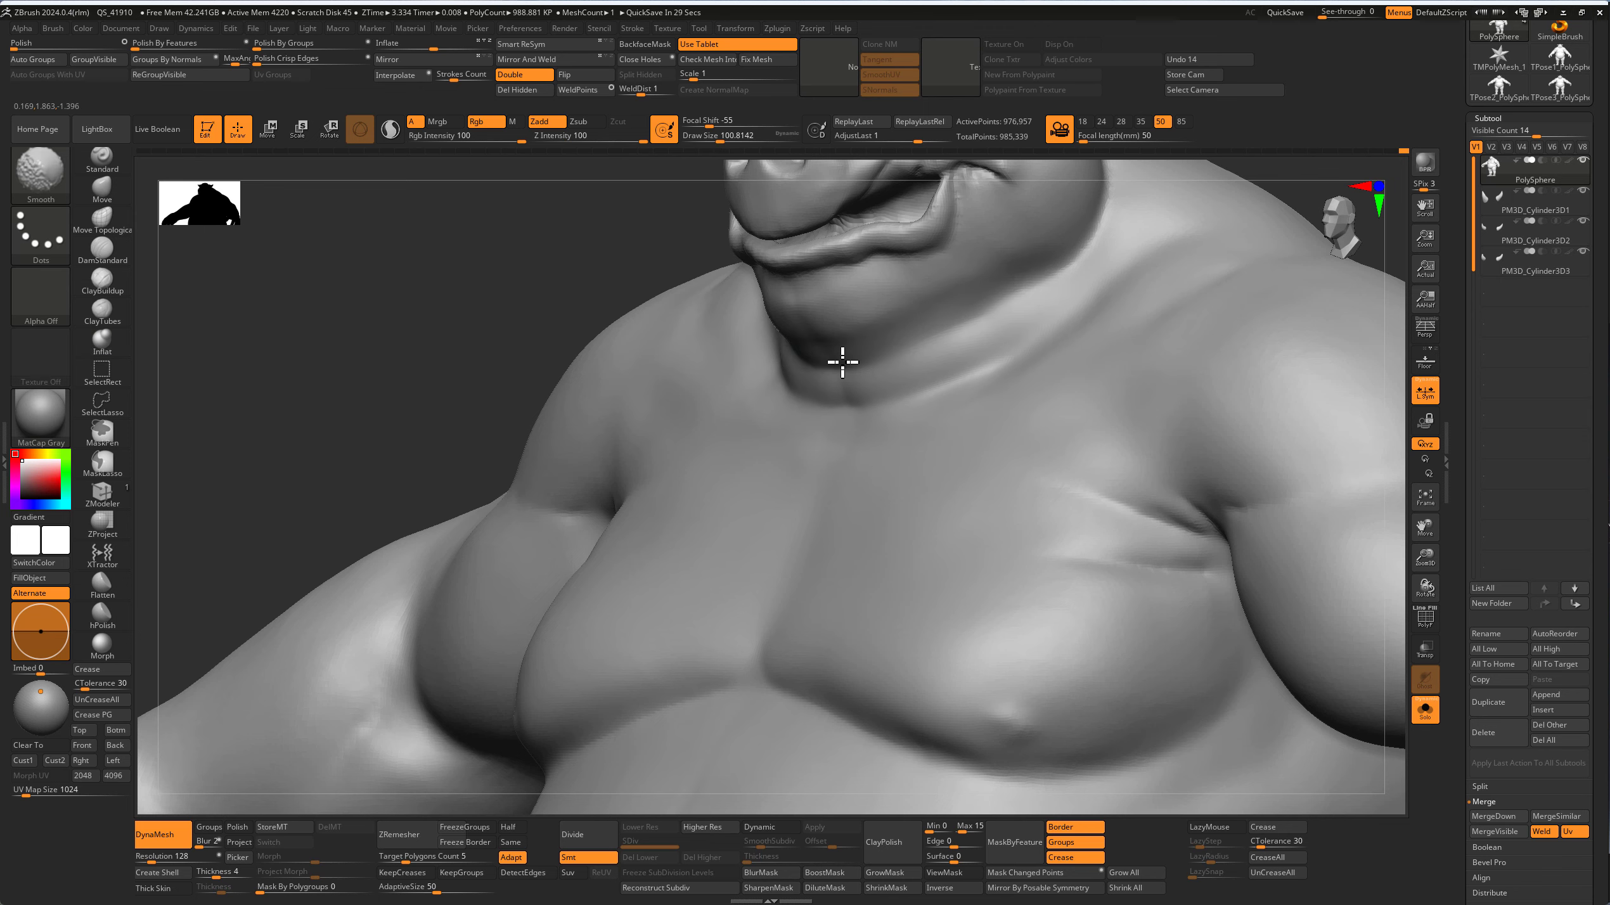
pyautogui.press('f')
pyautogui.moveTo(909, 460); pyautogui.dragTo(766, 407, button='right')
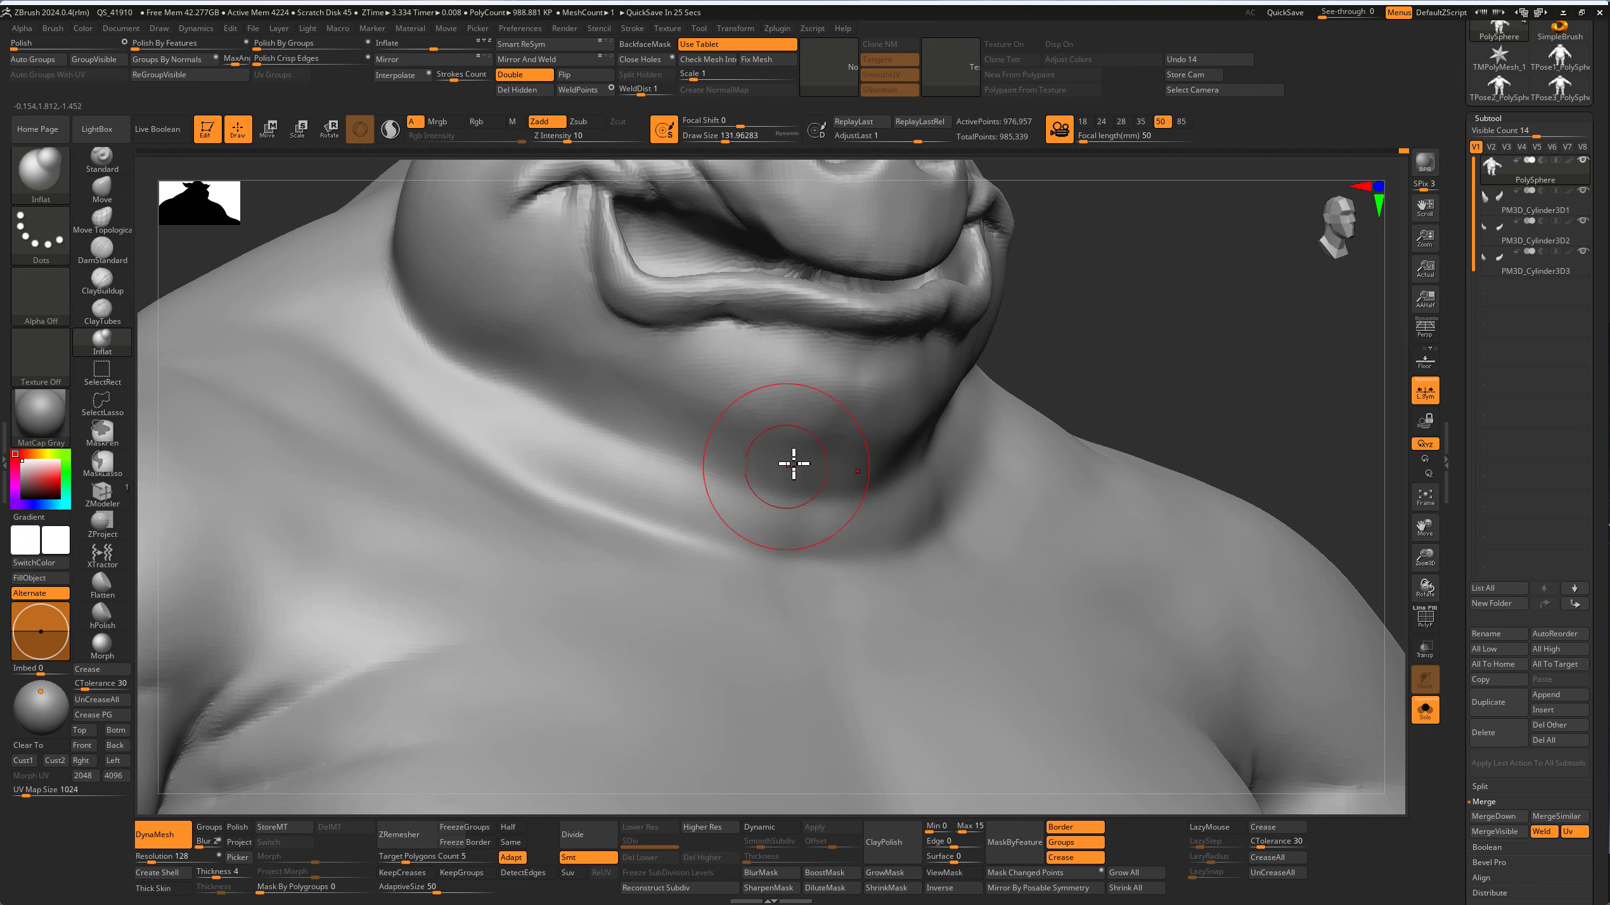
pyautogui.press('f')
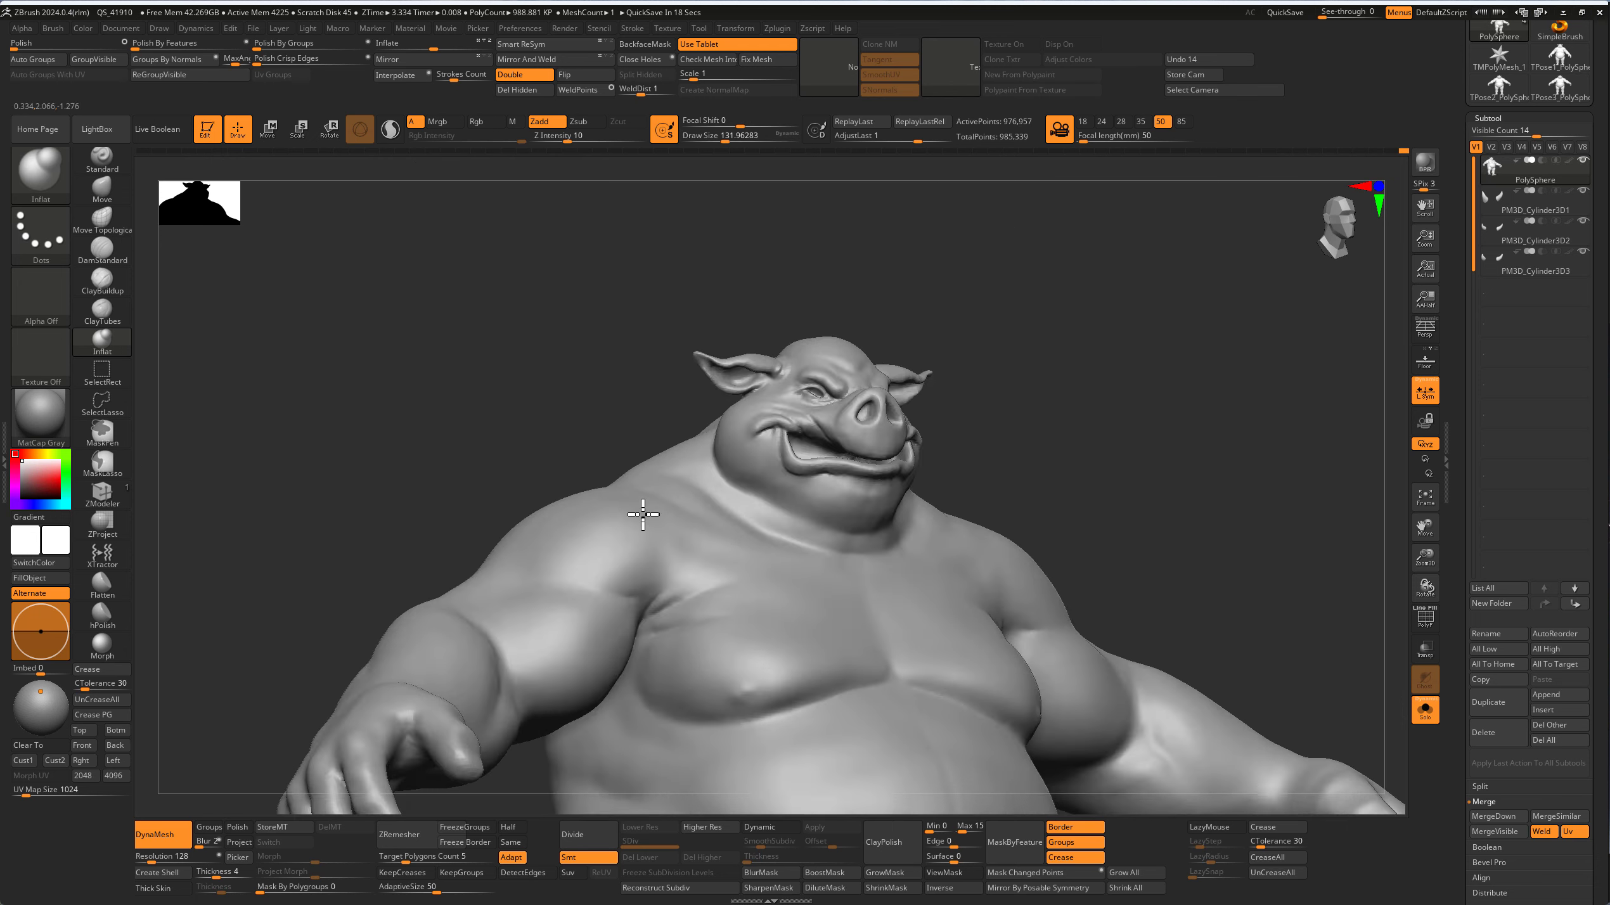
pyautogui.moveTo(642, 514); pyautogui.dragTo(856, 547, button='right')
pyautogui.press('f')
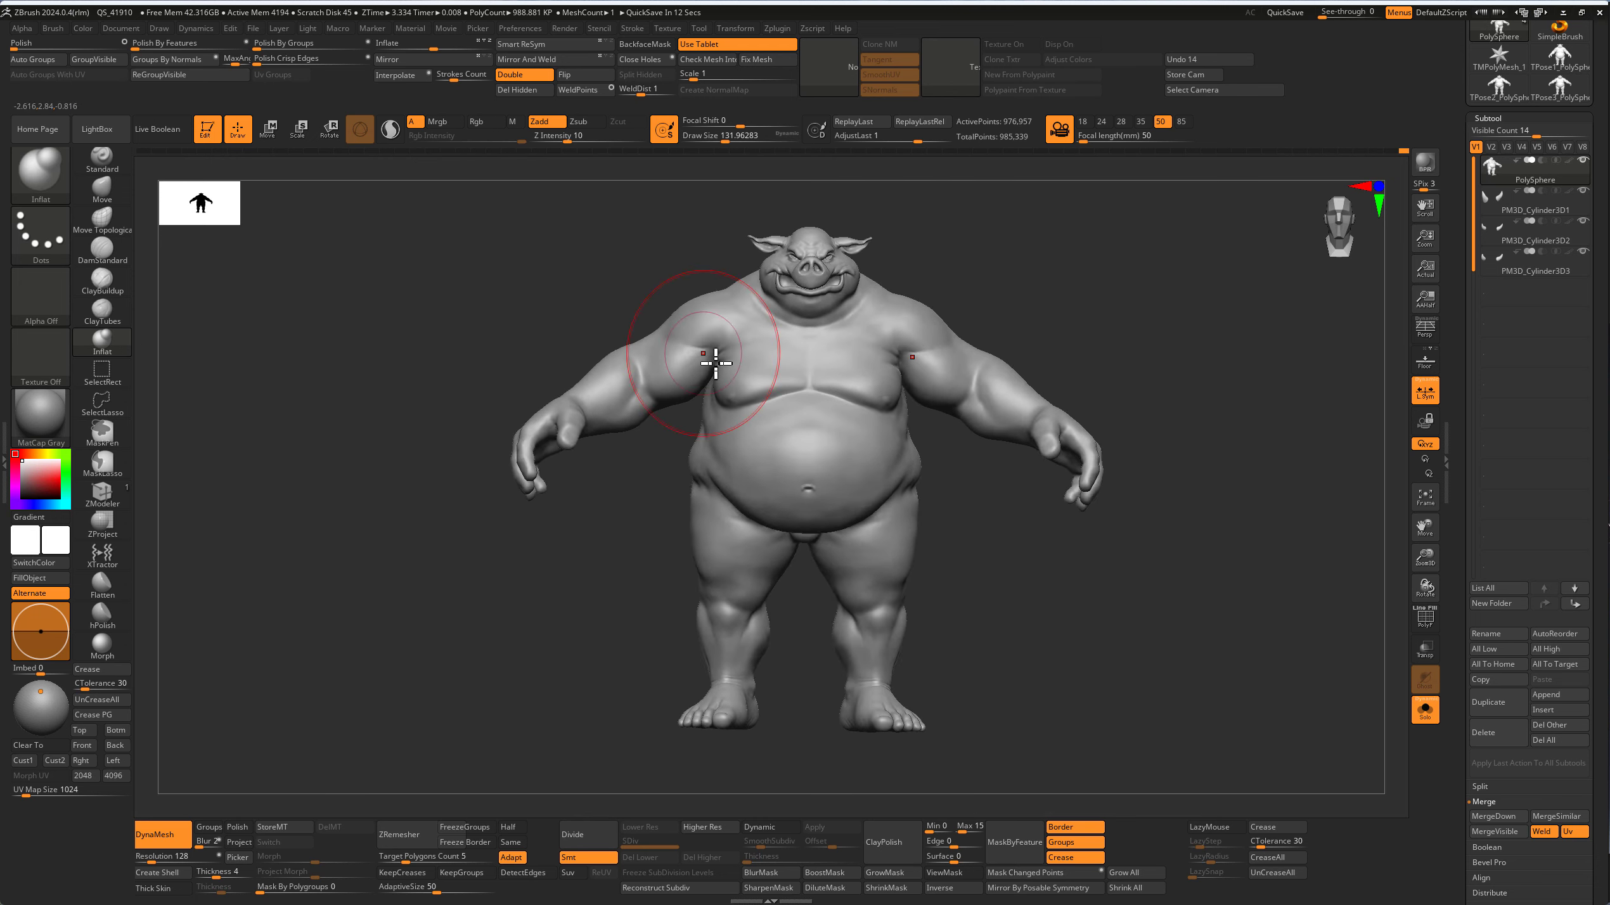
pyautogui.moveTo(716, 363)
pyautogui.mouseDown(button='right')
pyautogui.moveTo(824, 380)
pyautogui.moveTo(918, 570)
pyautogui.mouseUp(button='right')
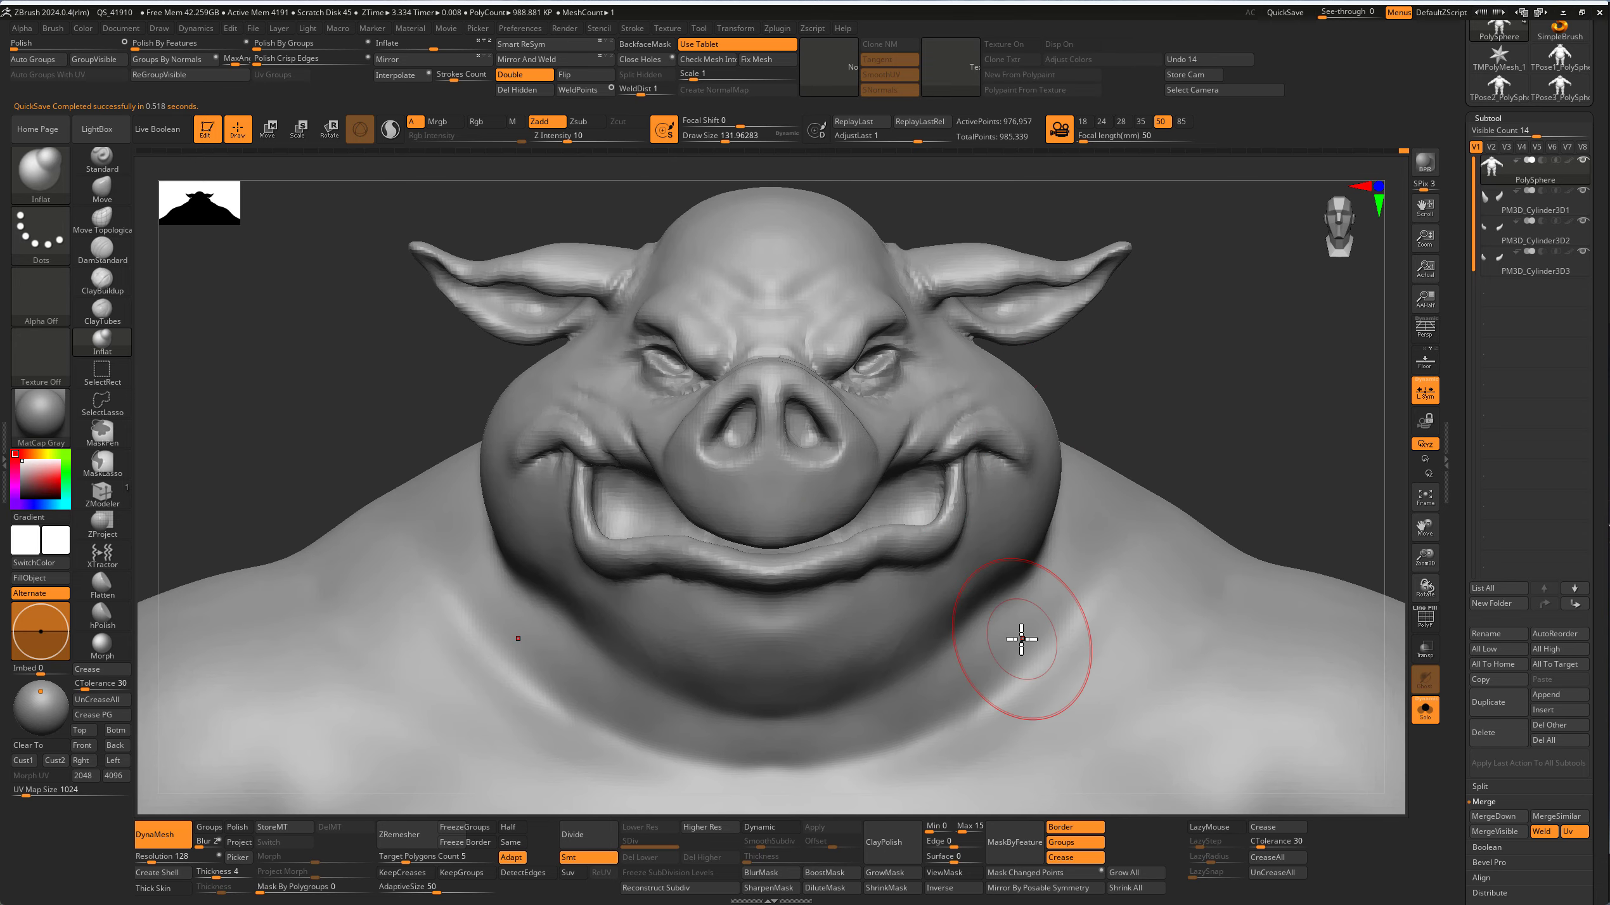
pyautogui.moveTo(1010, 641)
pyautogui.keyDown('ctrl'); pyautogui.mouseDown(button='right')
pyautogui.moveTo(557, 424)
pyautogui.moveTo(819, 507)
pyautogui.moveTo(799, 430)
pyautogui.mouseUp(button='right'); pyautogui.keyUp('ctrl')
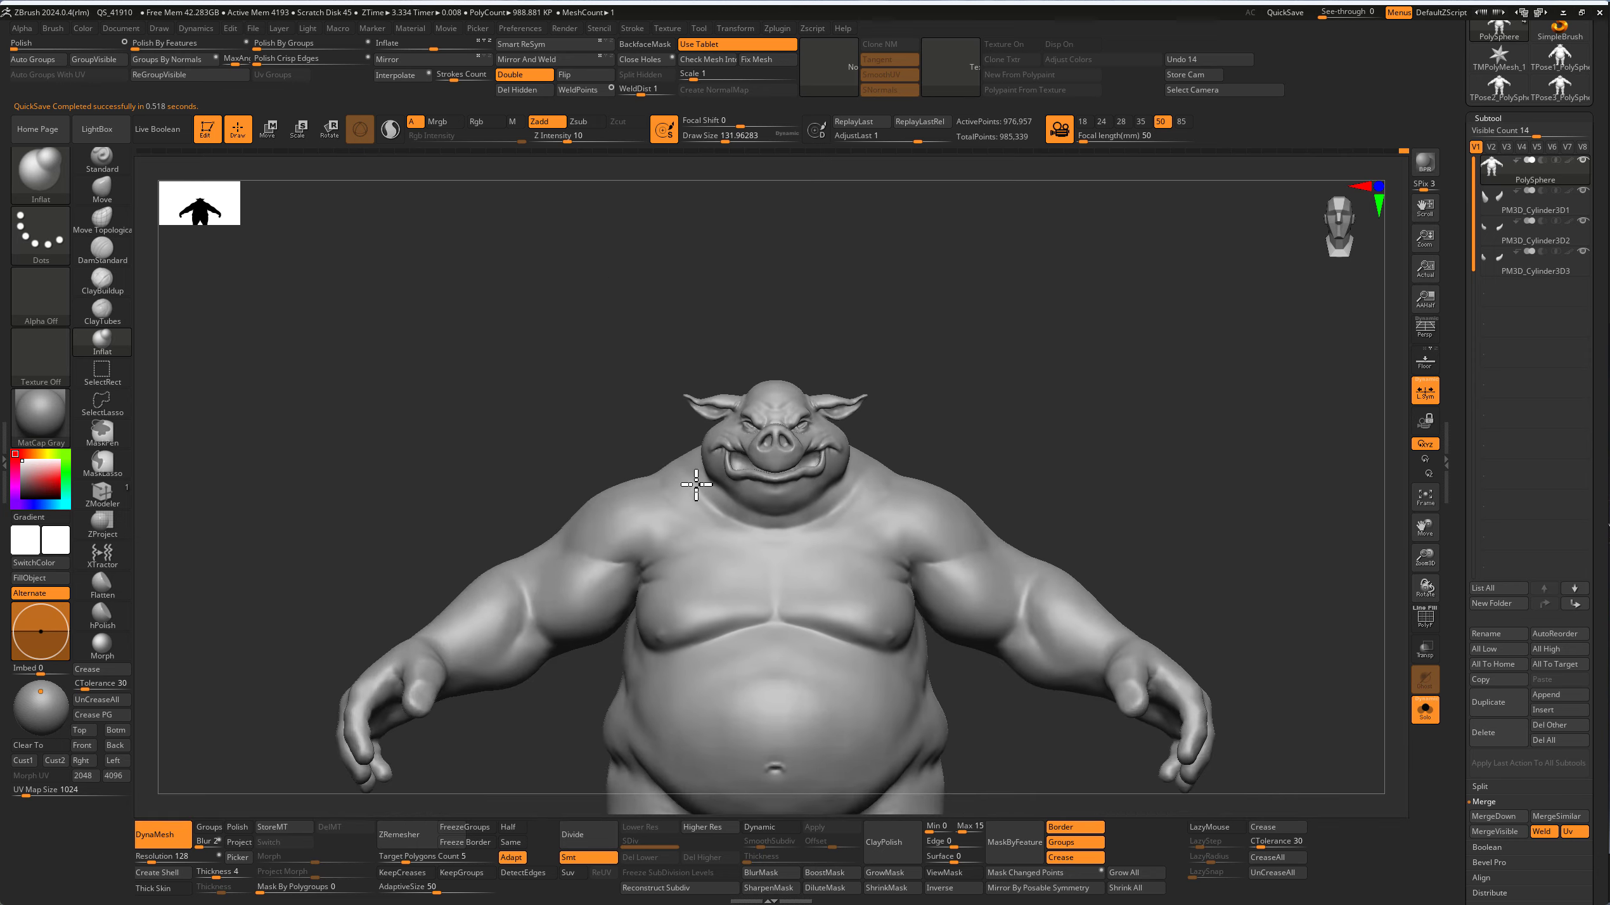
pyautogui.press('f')
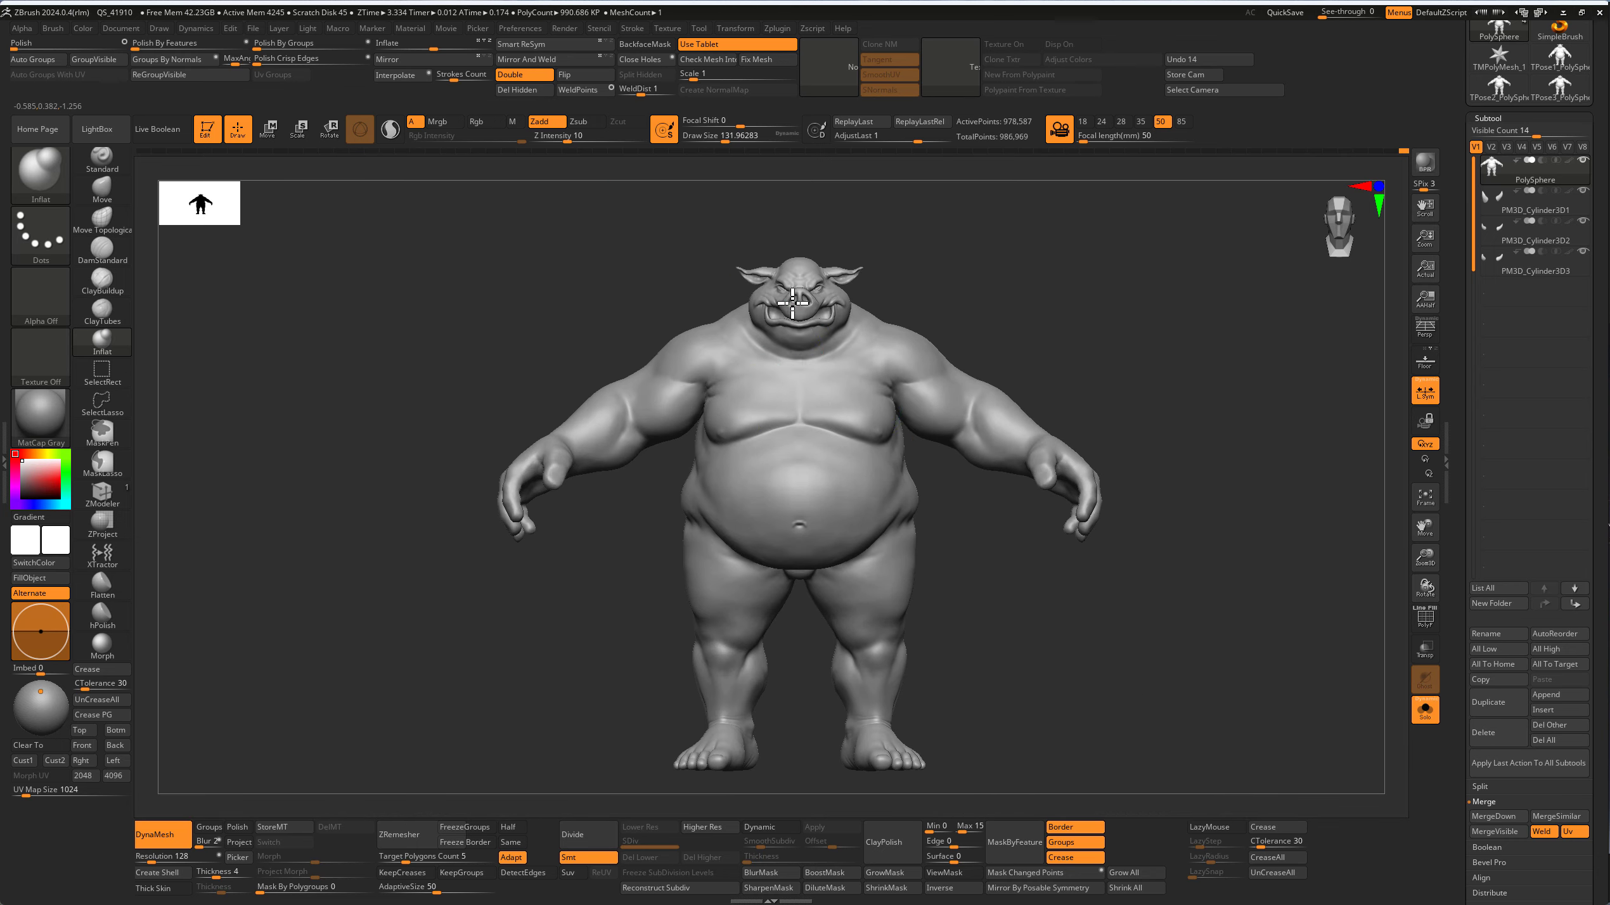
# Step: Push the right buttock outward with Move Topological and Shift-smooth the area
pyautogui.keyDown('ctrl'); pyautogui.moveTo(834, 421); pyautogui.dragTo(1398, 469, button='right'); pyautogui.keyUp('ctrl')
pyautogui.click(1425, 618)
pyautogui.press('f')
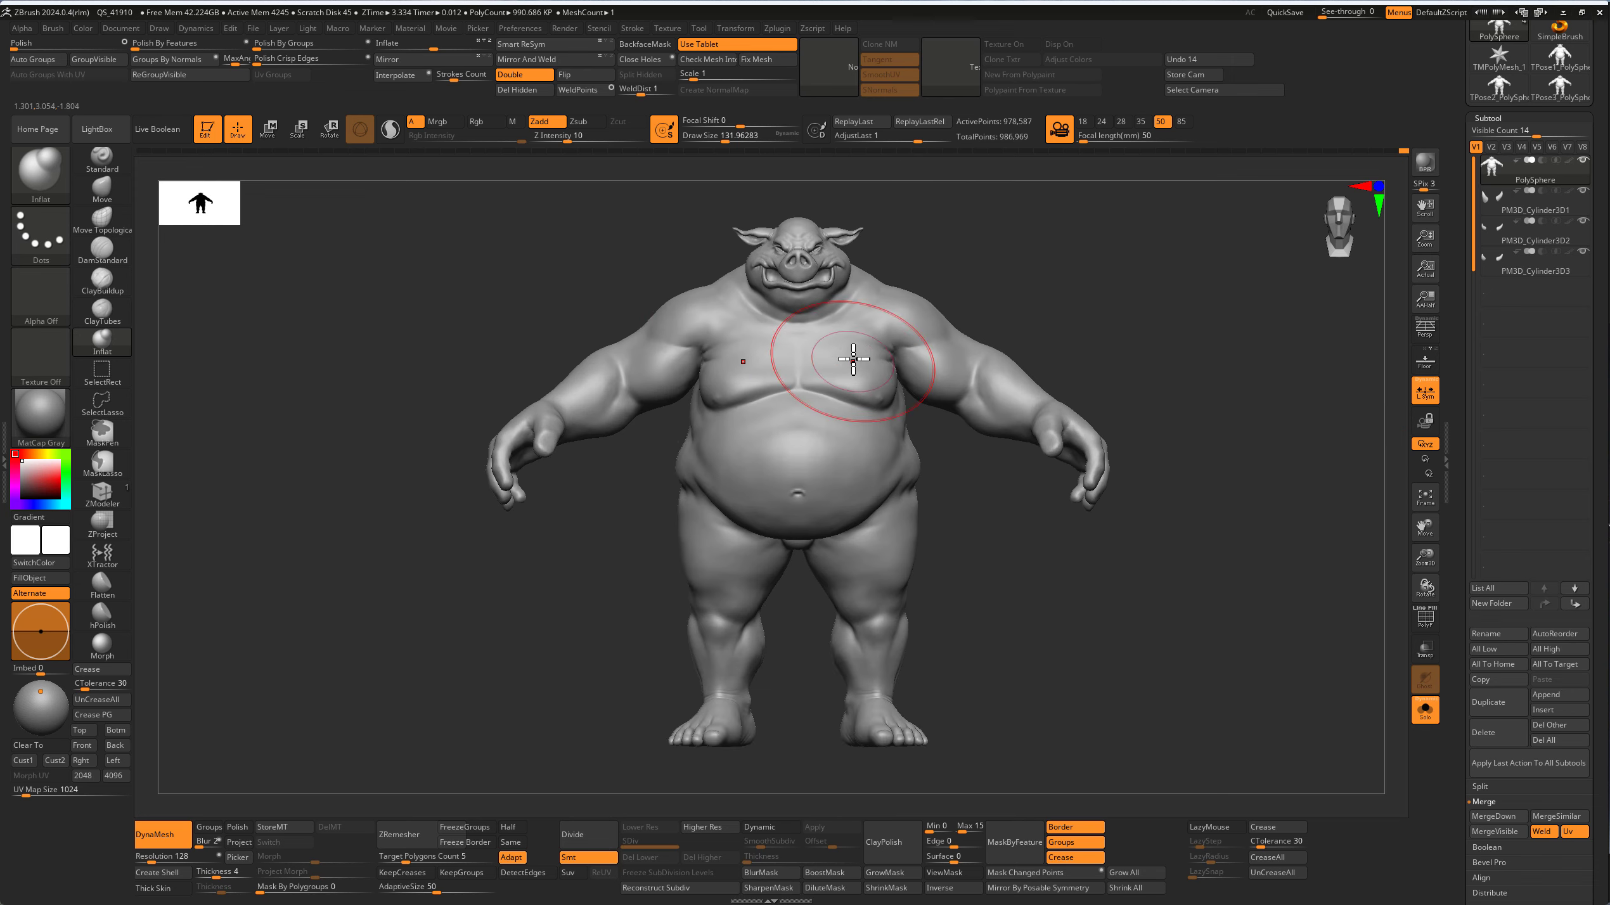
pyautogui.moveTo(838, 360); pyautogui.dragTo(850, 368)
pyautogui.keyDown('ctrl'); pyautogui.moveTo(849, 367); pyautogui.dragTo(927, 450, button='right'); pyautogui.keyUp('ctrl')
pyautogui.moveTo(927, 450); pyautogui.dragTo(1071, 539)
pyautogui.keyDown('ctrl'); pyautogui.moveTo(1071, 539); pyautogui.dragTo(1121, 468, button='right'); pyautogui.keyUp('ctrl')
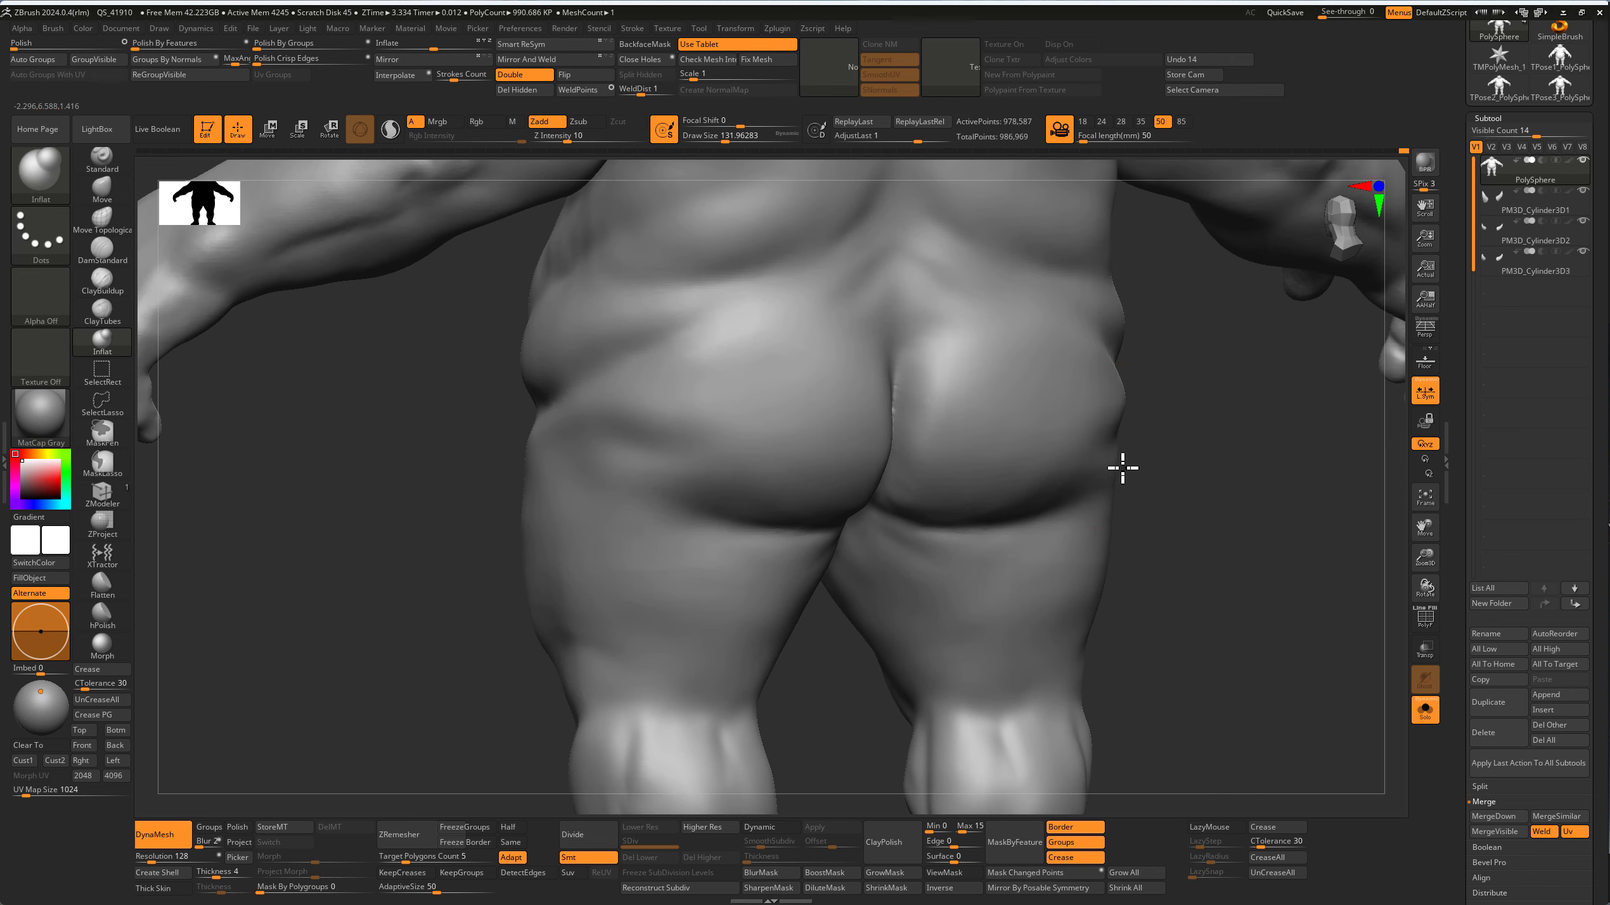
pyautogui.click(102, 219)
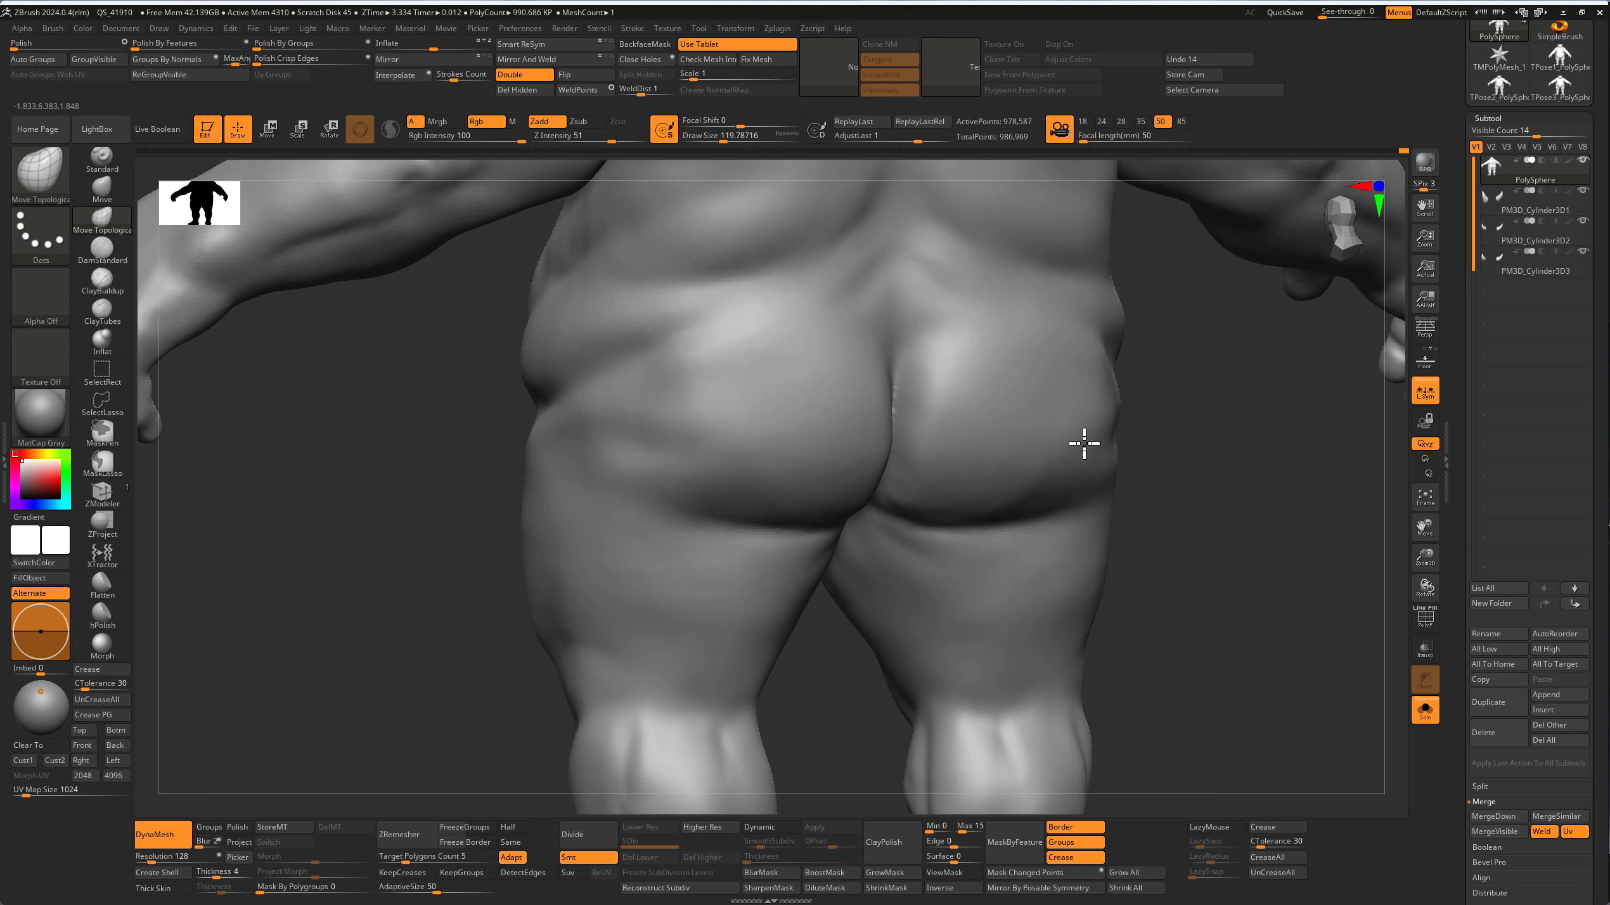
pyautogui.moveTo(1057, 430); pyautogui.dragTo(1081, 415)
pyautogui.press('shift')
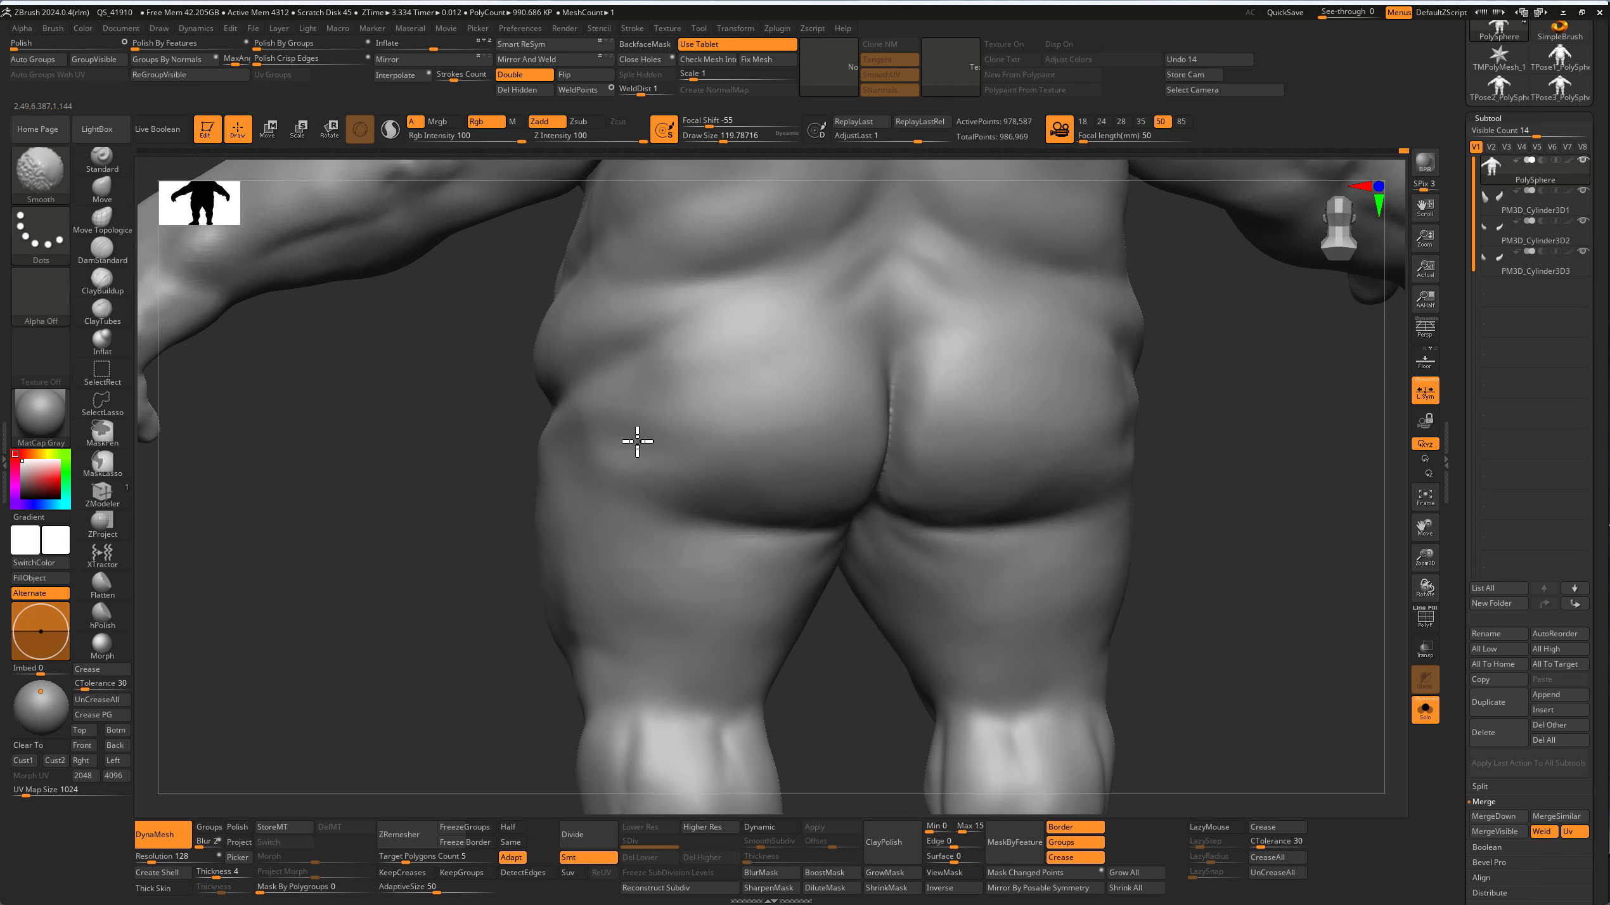
# Step: Orbit the ogre from a three-quarter back view around to the foot soles and belly
pyautogui.moveTo(953, 507)
pyautogui.mouseDown(button='right')
pyautogui.moveTo(1068, 407)
pyautogui.moveTo(791, 435)
pyautogui.moveTo(796, 403)
pyautogui.moveTo(870, 421)
pyautogui.moveTo(628, 440)
pyautogui.mouseUp(button='right')
pyautogui.scroll(-5, 629, 424)
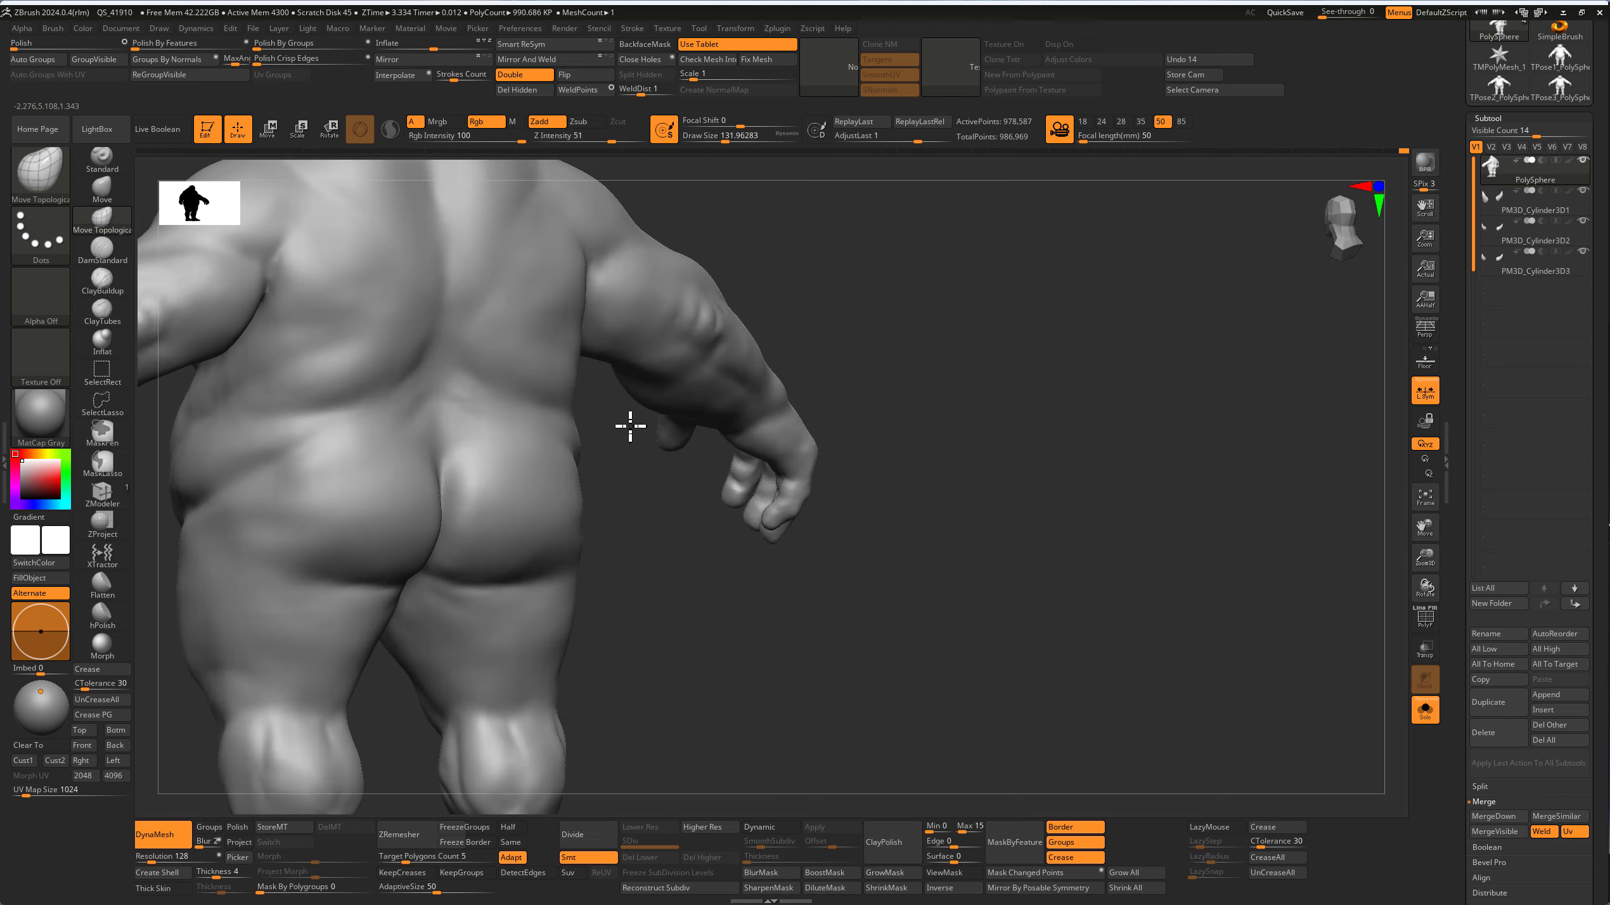
pyautogui.scroll(3, 634, 444)
pyautogui.moveTo(862, 520)
pyautogui.mouseDown(button='right')
pyautogui.moveTo(1014, 515)
pyautogui.moveTo(960, 680)
pyautogui.mouseUp(button='right')
pyautogui.scroll(5, 788, 601)
pyautogui.scroll(3, 757, 614)
pyautogui.moveTo(787, 600)
pyautogui.mouseDown(button='right')
pyautogui.moveTo(757, 615)
pyautogui.moveTo(1162, 604)
pyautogui.mouseUp(button='right')
pyautogui.moveTo(832, 571)
pyautogui.mouseDown(button='right')
pyautogui.moveTo(701, 500)
pyautogui.moveTo(873, 503)
pyautogui.moveTo(863, 485)
pyautogui.mouseUp(button='right')
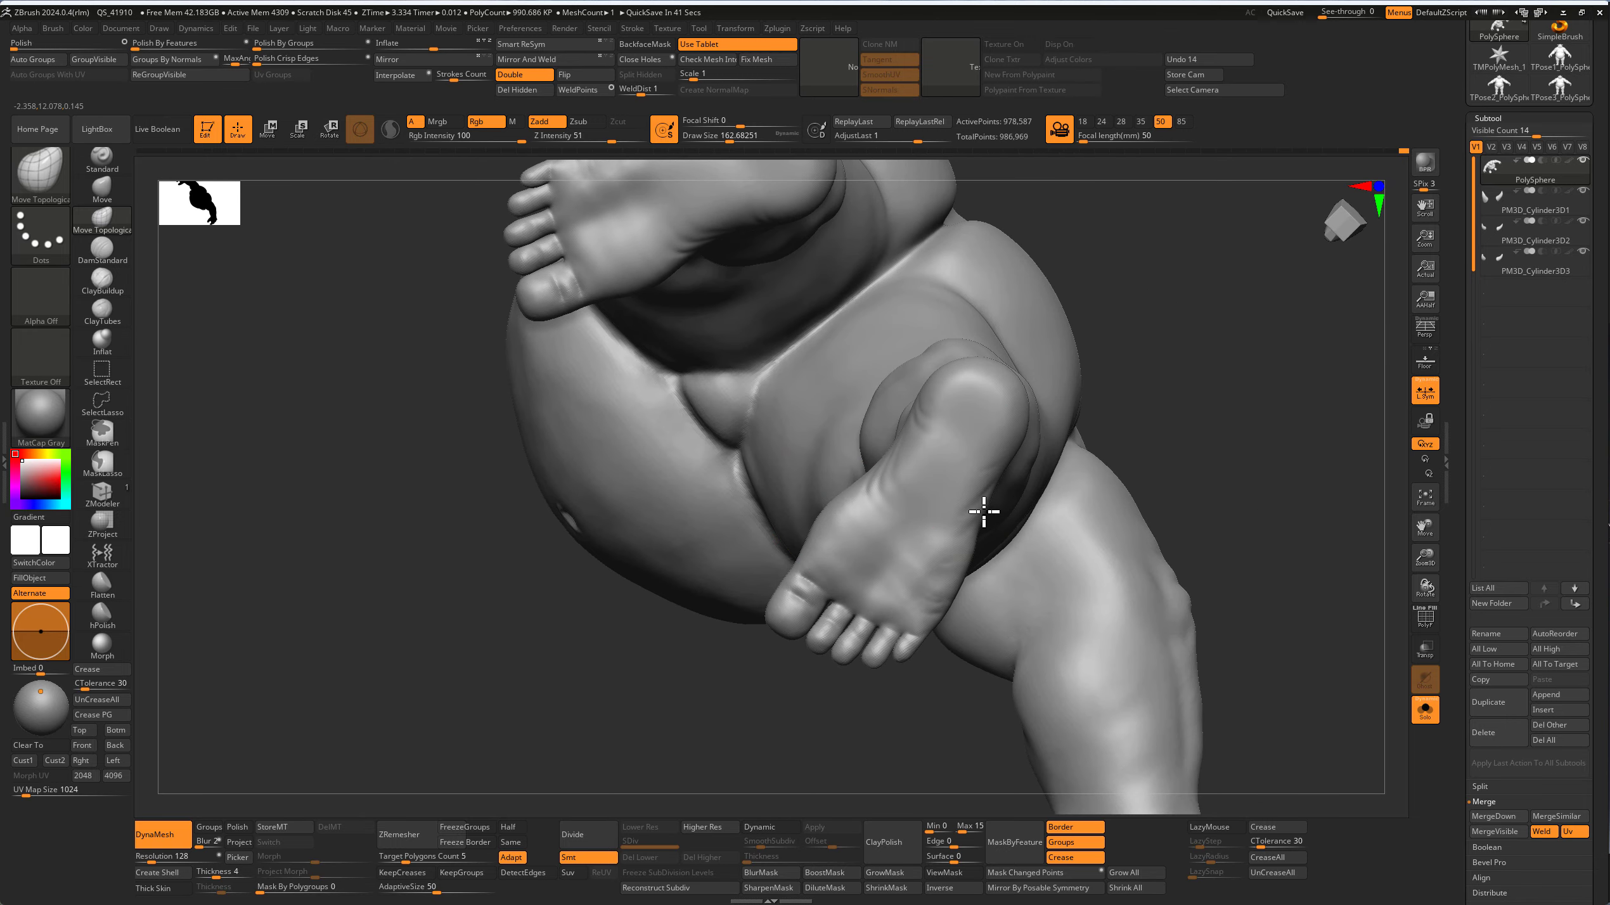
pyautogui.moveTo(1014, 515); pyautogui.dragTo(886, 480, button='right')
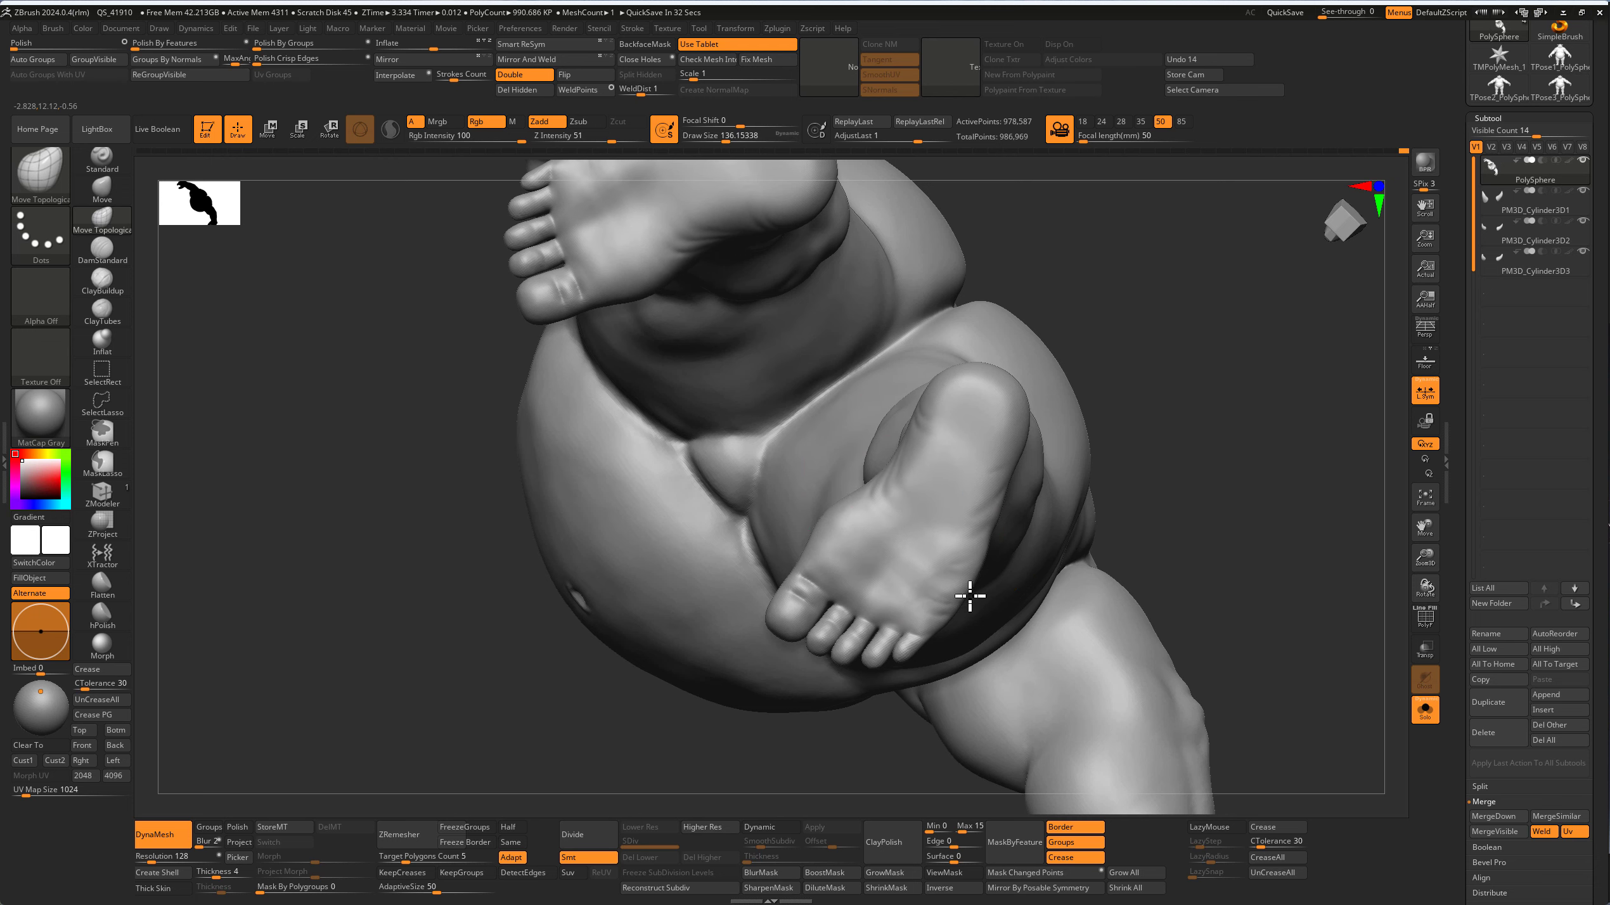
pyautogui.moveTo(1001, 521)
pyautogui.mouseDown(button='right')
pyautogui.moveTo(927, 539)
pyautogui.moveTo(938, 450)
pyautogui.moveTo(848, 493)
pyautogui.moveTo(1000, 483)
pyautogui.moveTo(994, 447)
pyautogui.mouseUp(button='right')
pyautogui.press('[')
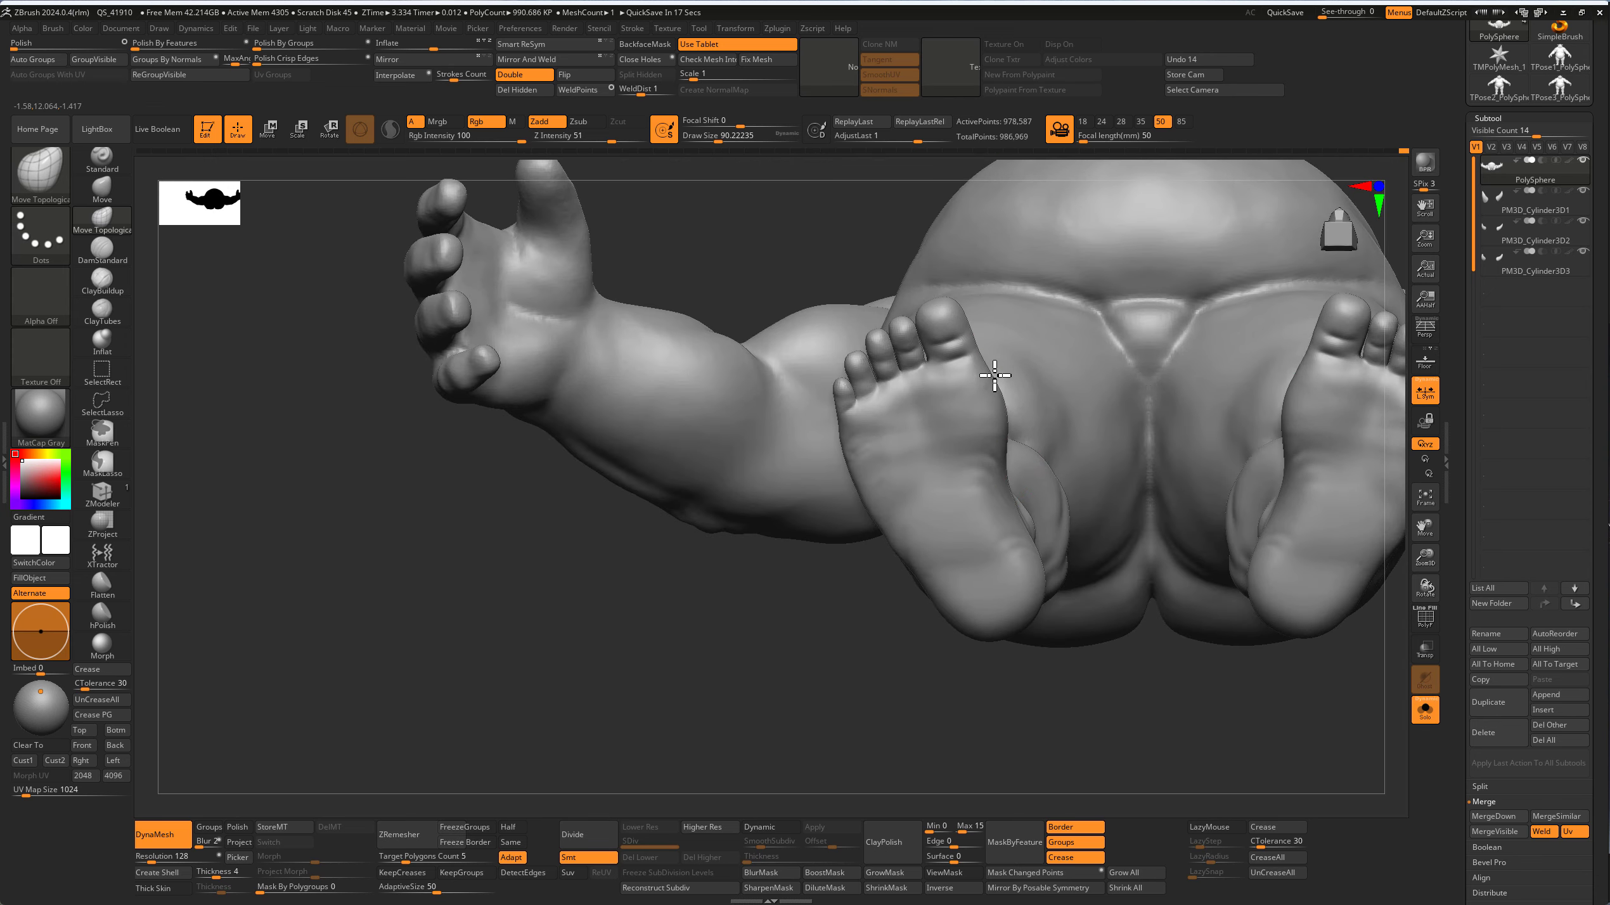
pyautogui.moveTo(994, 374)
pyautogui.mouseDown(button='right')
pyautogui.moveTo(993, 396)
pyautogui.moveTo(877, 417)
pyautogui.mouseUp(button='right')
pyautogui.press(']')
pyautogui.press(']')
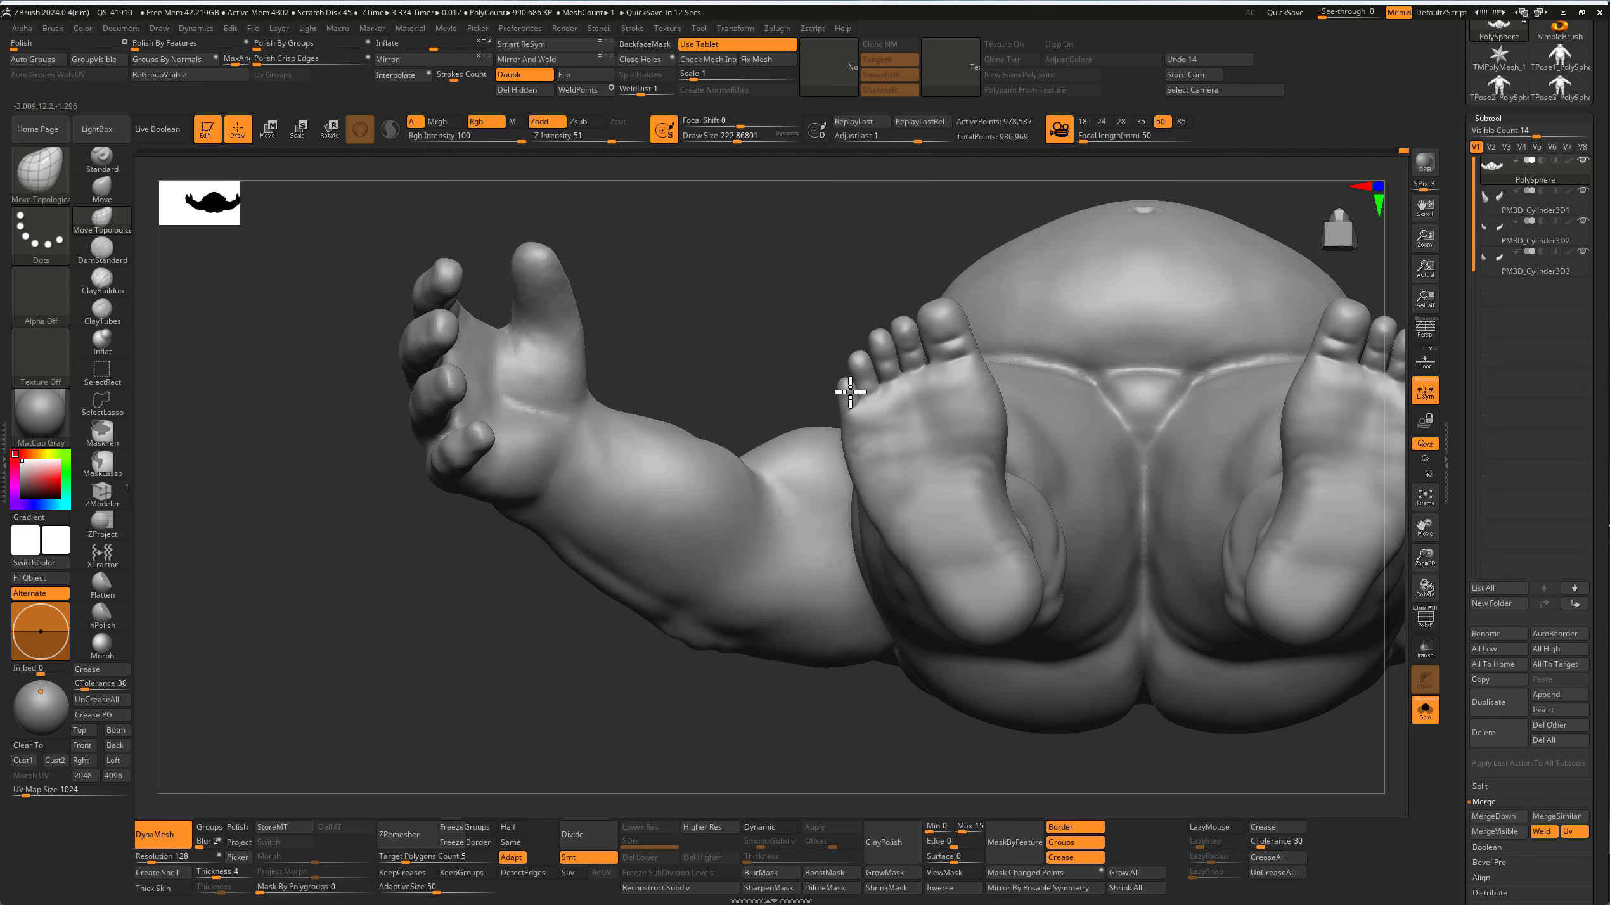
pyautogui.press('[')
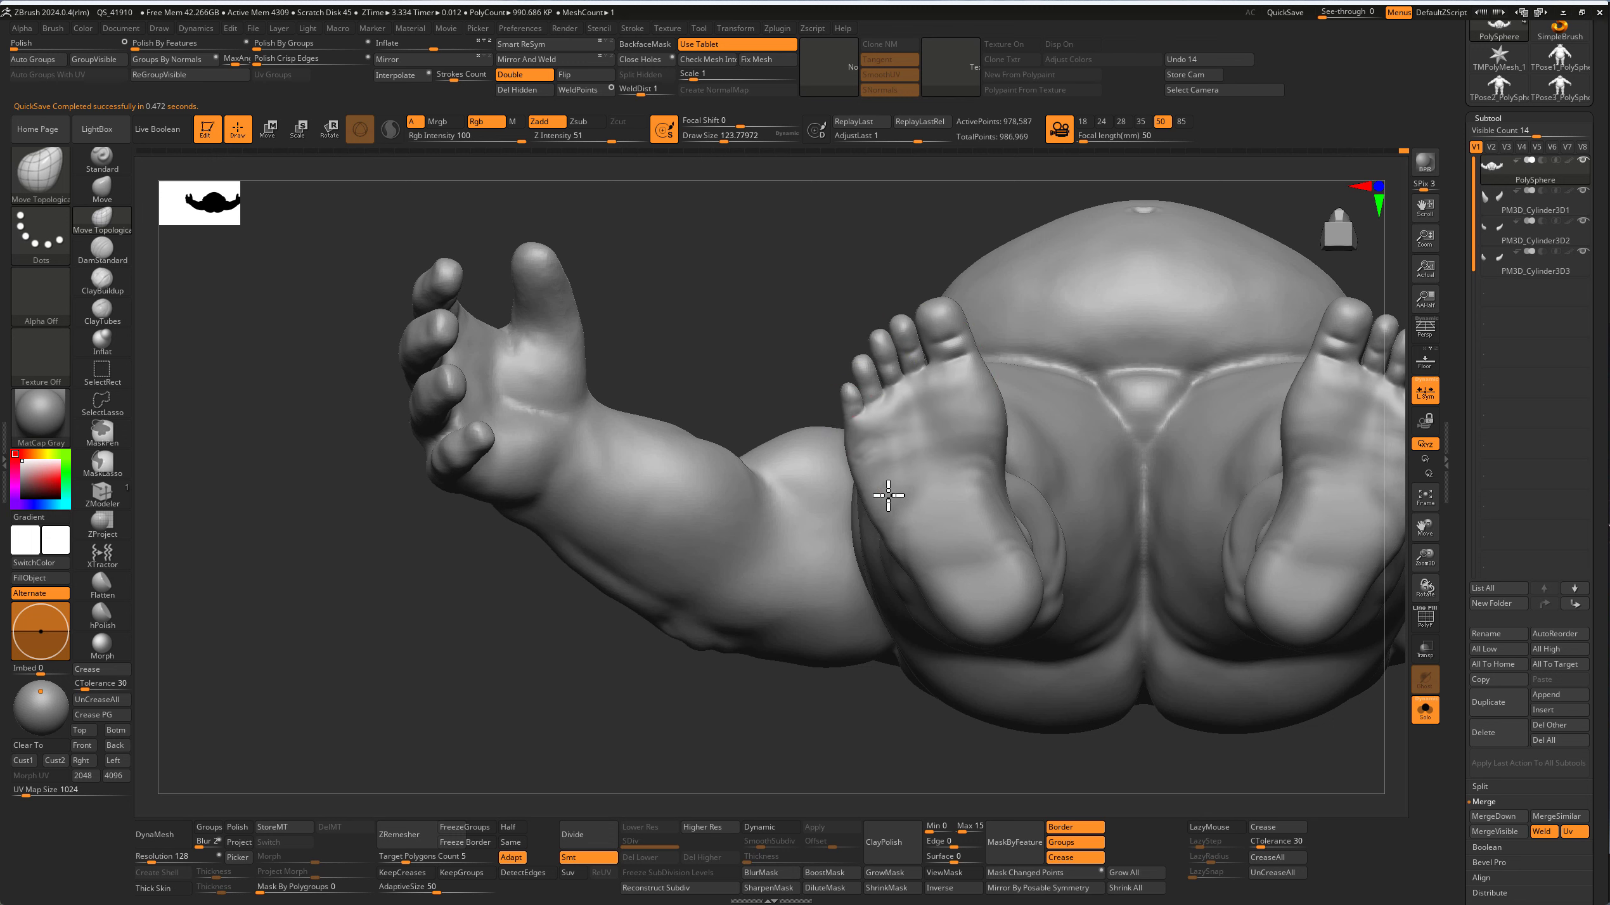
pyautogui.moveTo(916, 407); pyautogui.dragTo(896, 422, button='right')
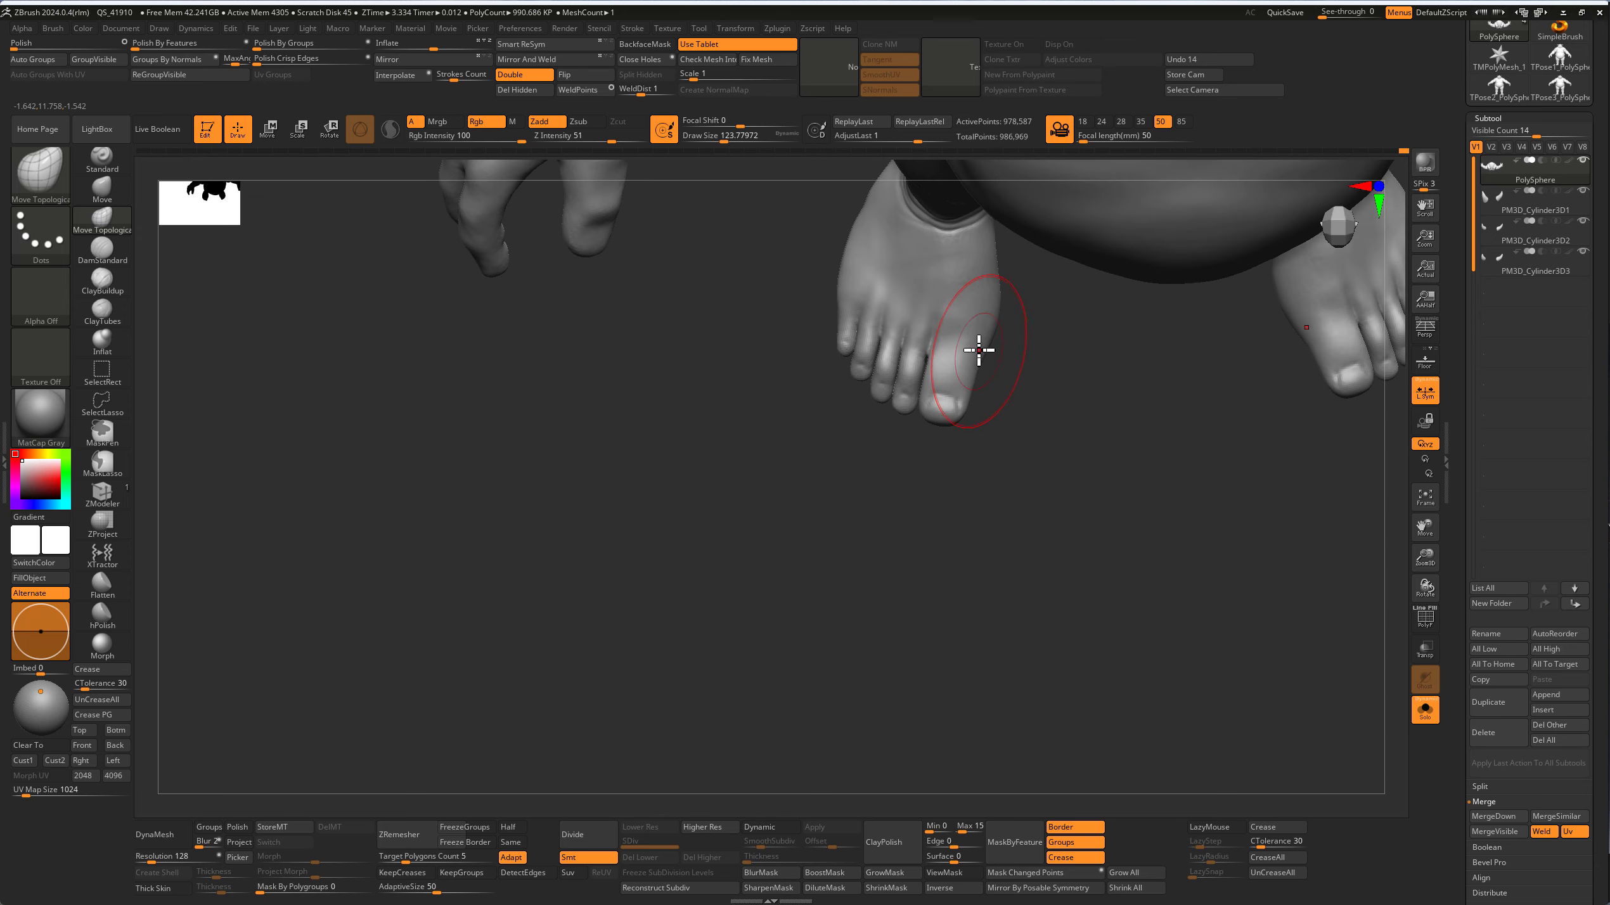
pyautogui.press('s')
pyautogui.moveTo(980, 350); pyautogui.dragTo(993, 362)
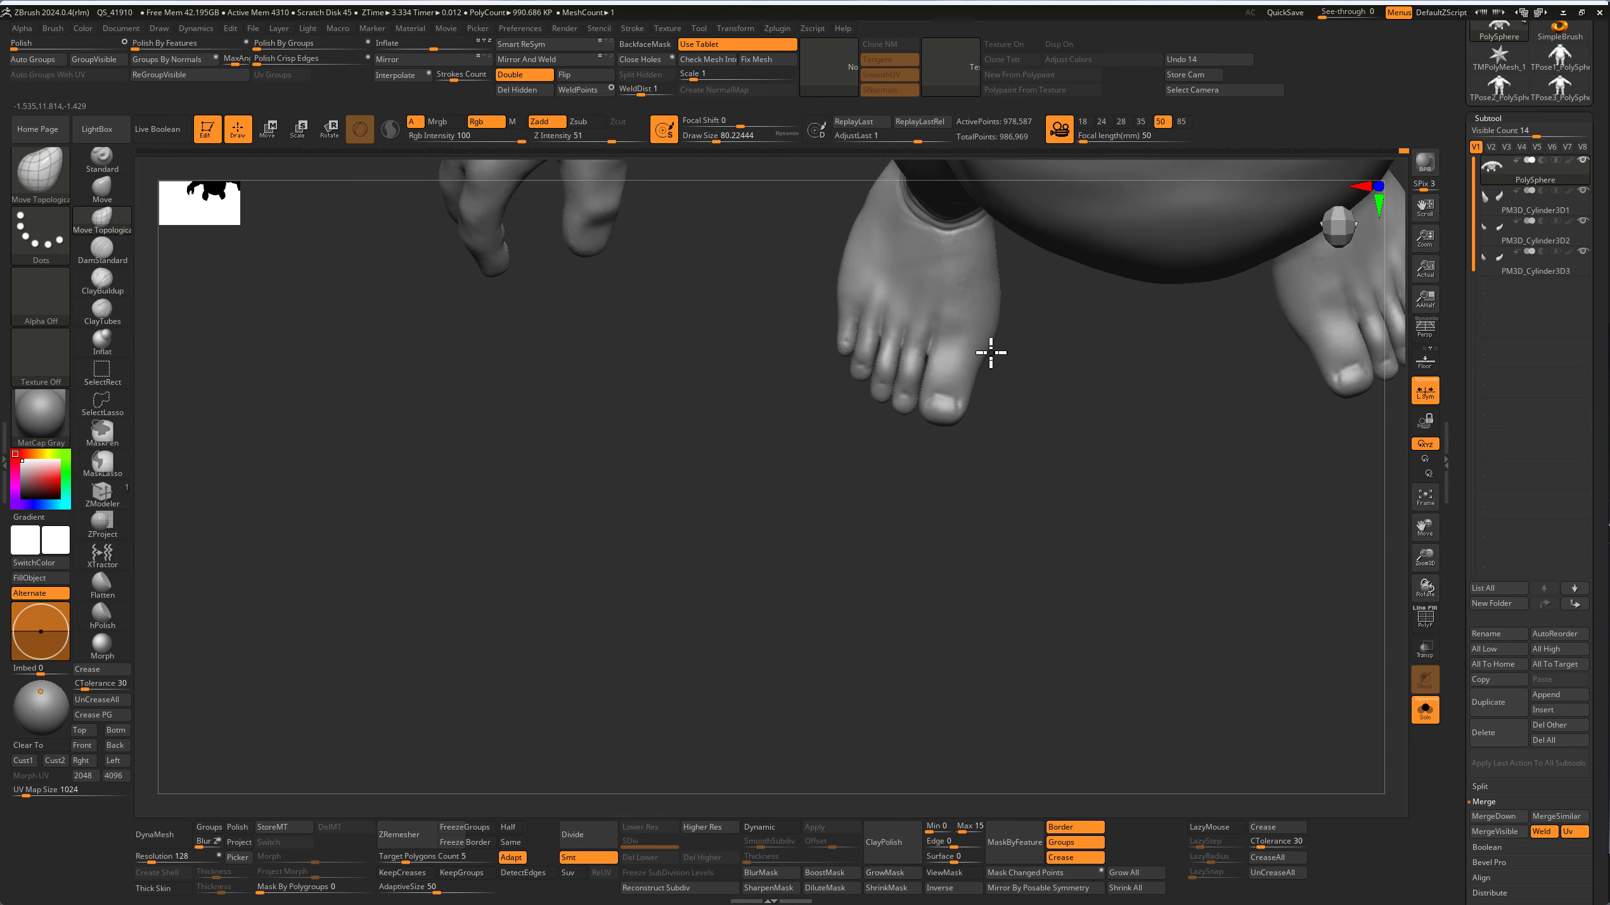
pyautogui.moveTo(987, 358)
pyautogui.mouseDown(button='right')
pyautogui.moveTo(881, 269)
pyautogui.moveTo(988, 331)
pyautogui.moveTo(927, 420)
pyautogui.moveTo(922, 312)
pyautogui.moveTo(995, 406)
pyautogui.moveTo(891, 406)
pyautogui.moveTo(916, 452)
pyautogui.moveTo(914, 348)
pyautogui.moveTo(748, 439)
pyautogui.moveTo(784, 453)
pyautogui.moveTo(755, 460)
pyautogui.moveTo(769, 453)
pyautogui.mouseUp(button='right')
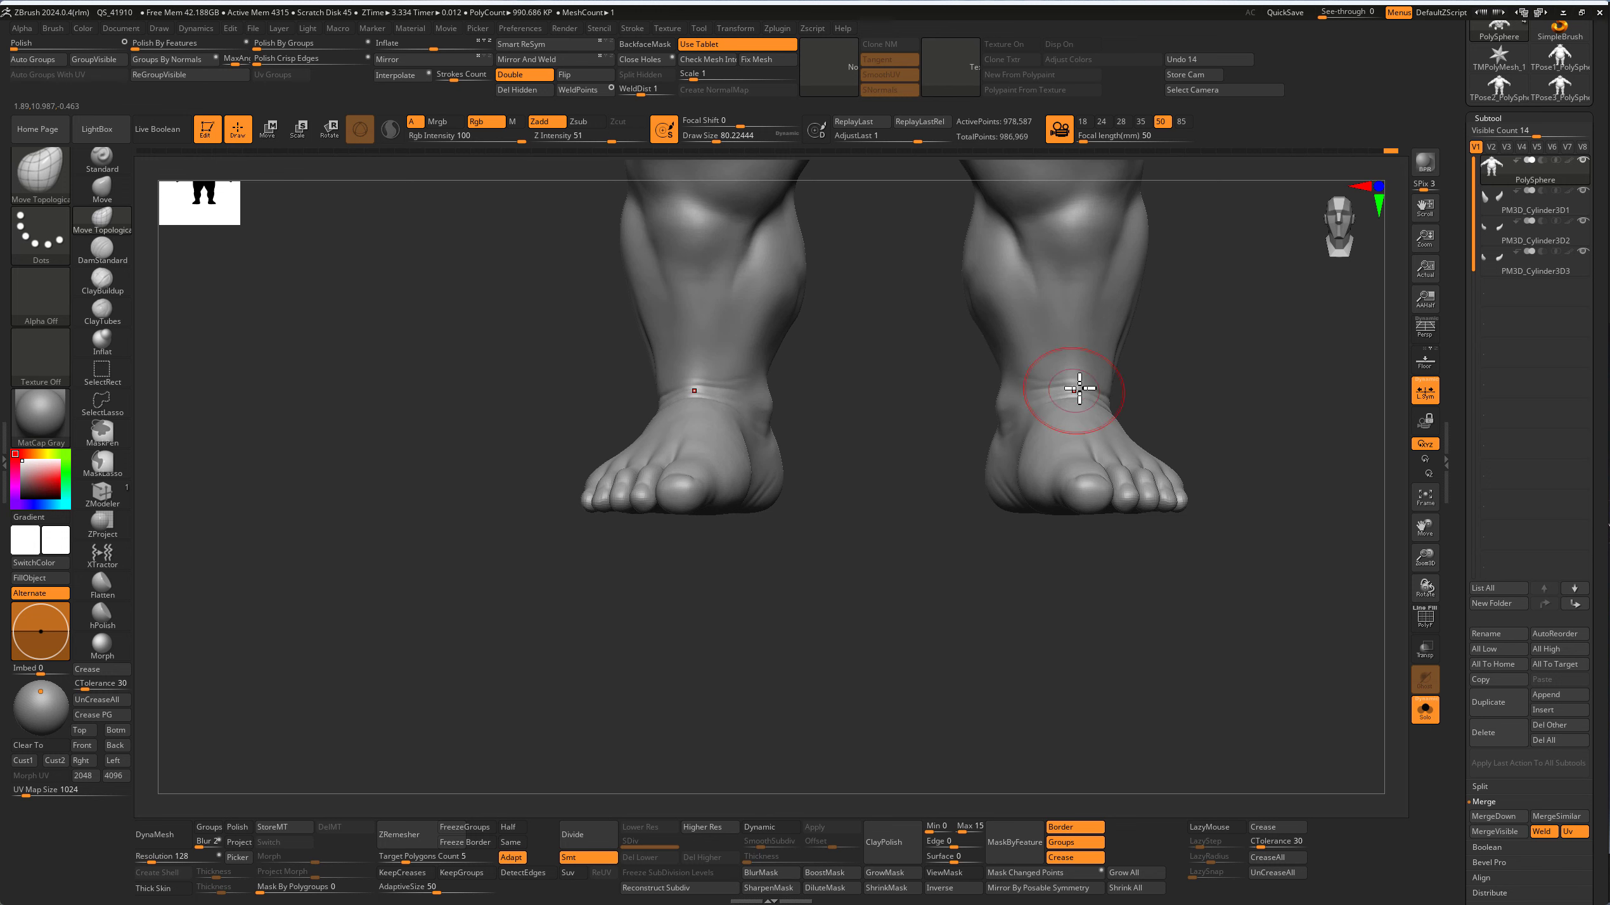
pyautogui.moveTo(1049, 387)
pyautogui.mouseDown(button='right')
pyautogui.moveTo(1089, 395)
pyautogui.moveTo(1040, 352)
pyautogui.moveTo(639, 467)
pyautogui.moveTo(669, 478)
pyautogui.mouseUp(button='right')
pyautogui.press('f')
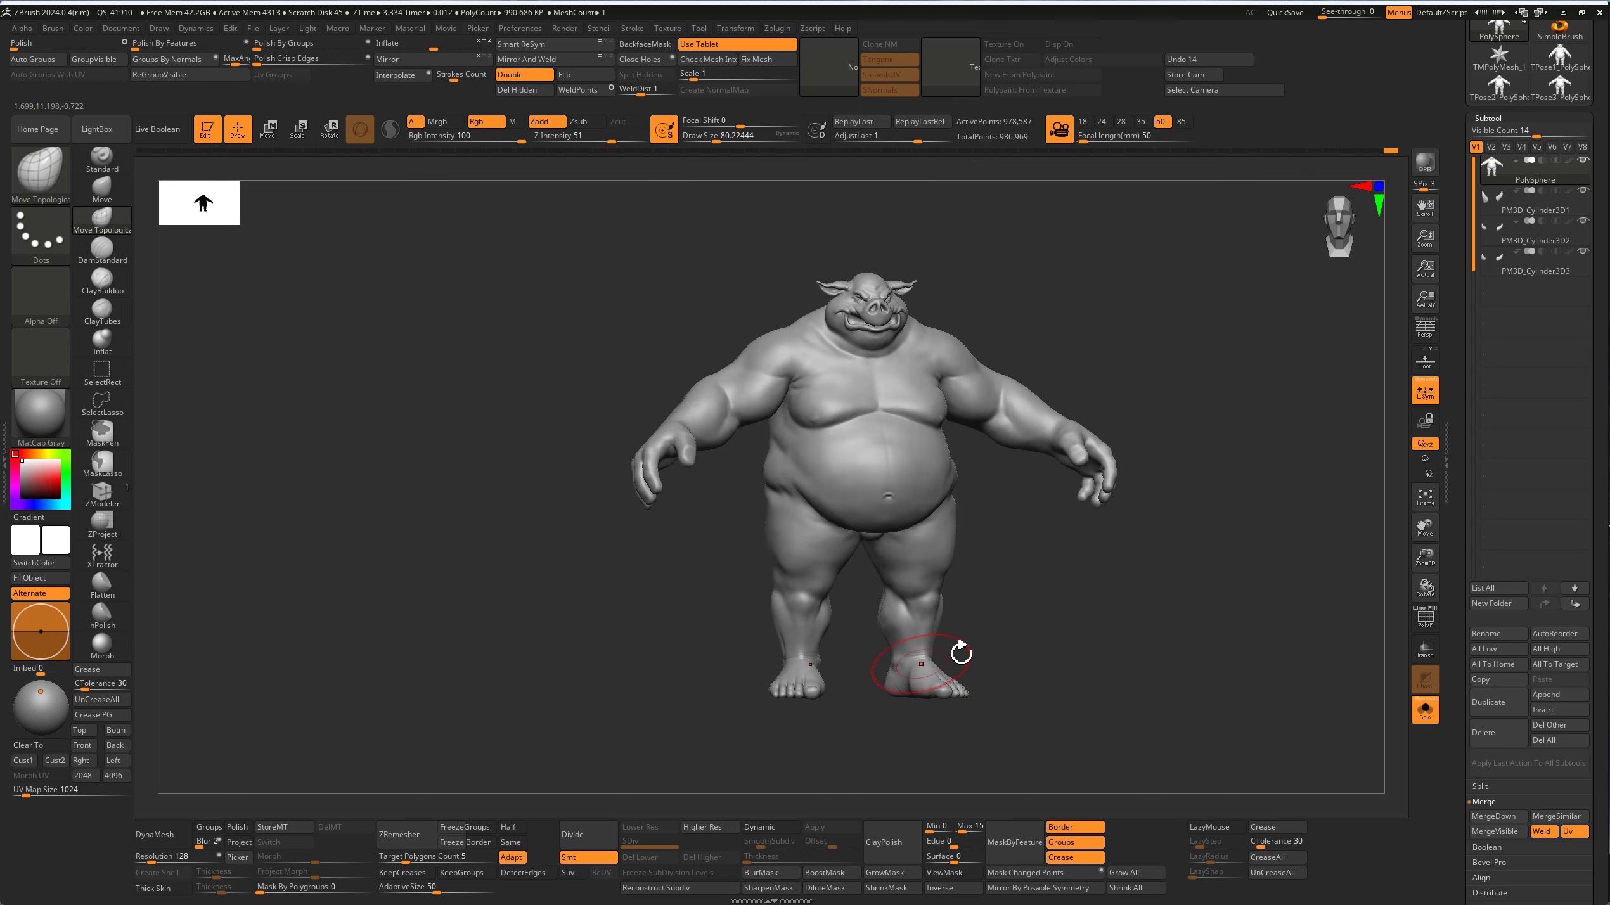
pyautogui.scroll(3, 957, 704)
pyautogui.scroll(3, 1027, 767)
pyautogui.scroll(2, 1046, 723)
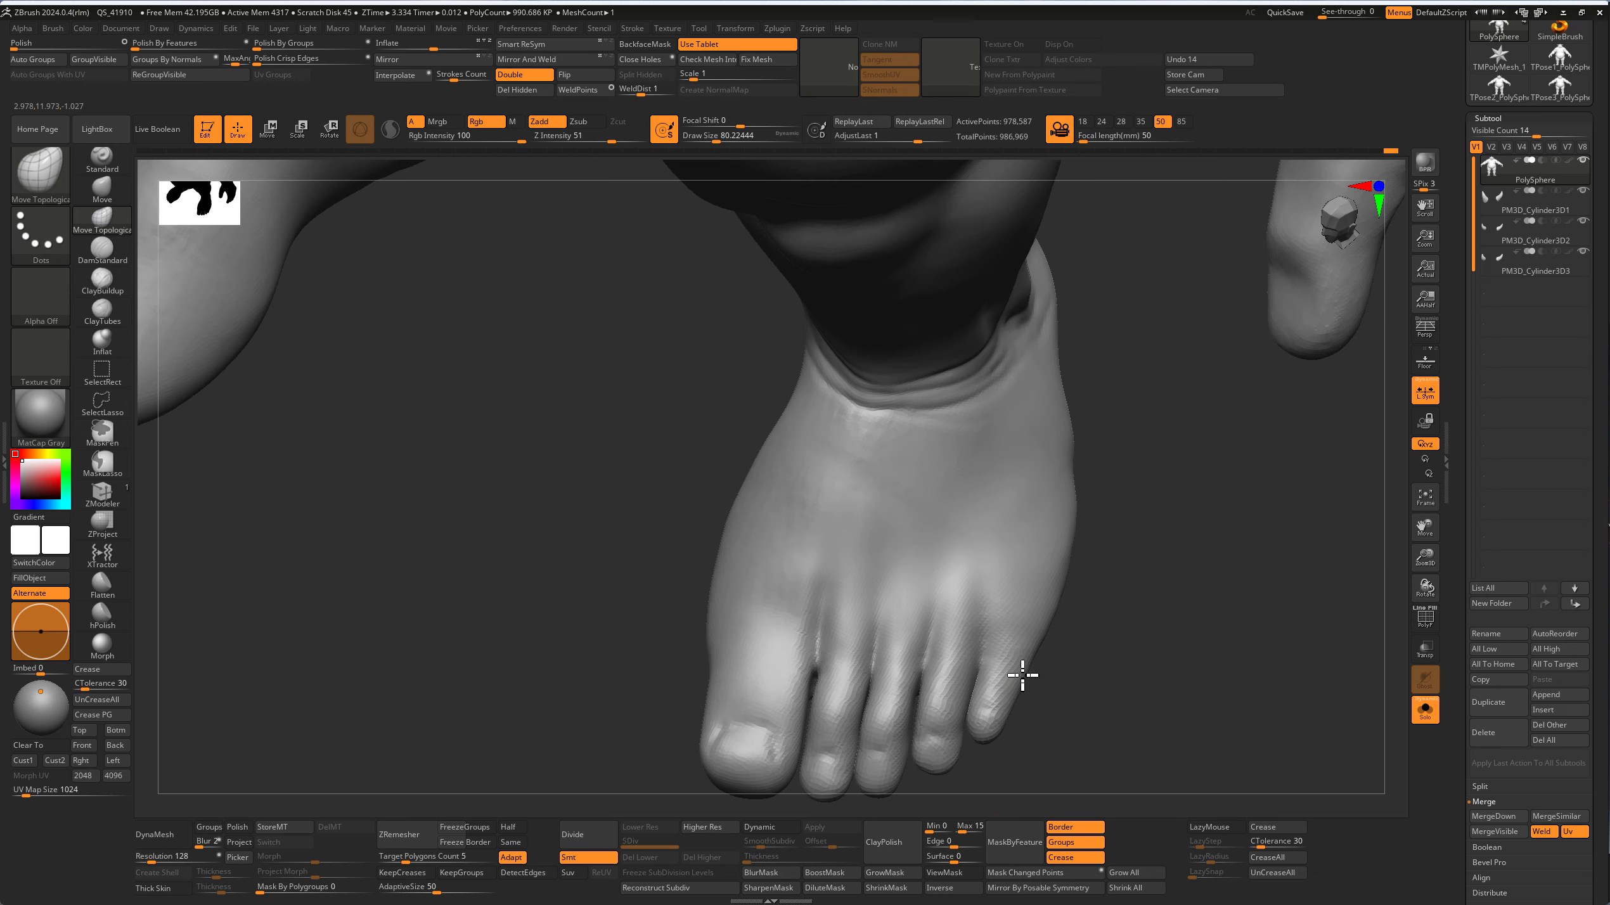
pyautogui.scroll(3, 960, 664)
pyautogui.moveTo(960, 663); pyautogui.dragTo(996, 668, button='right')
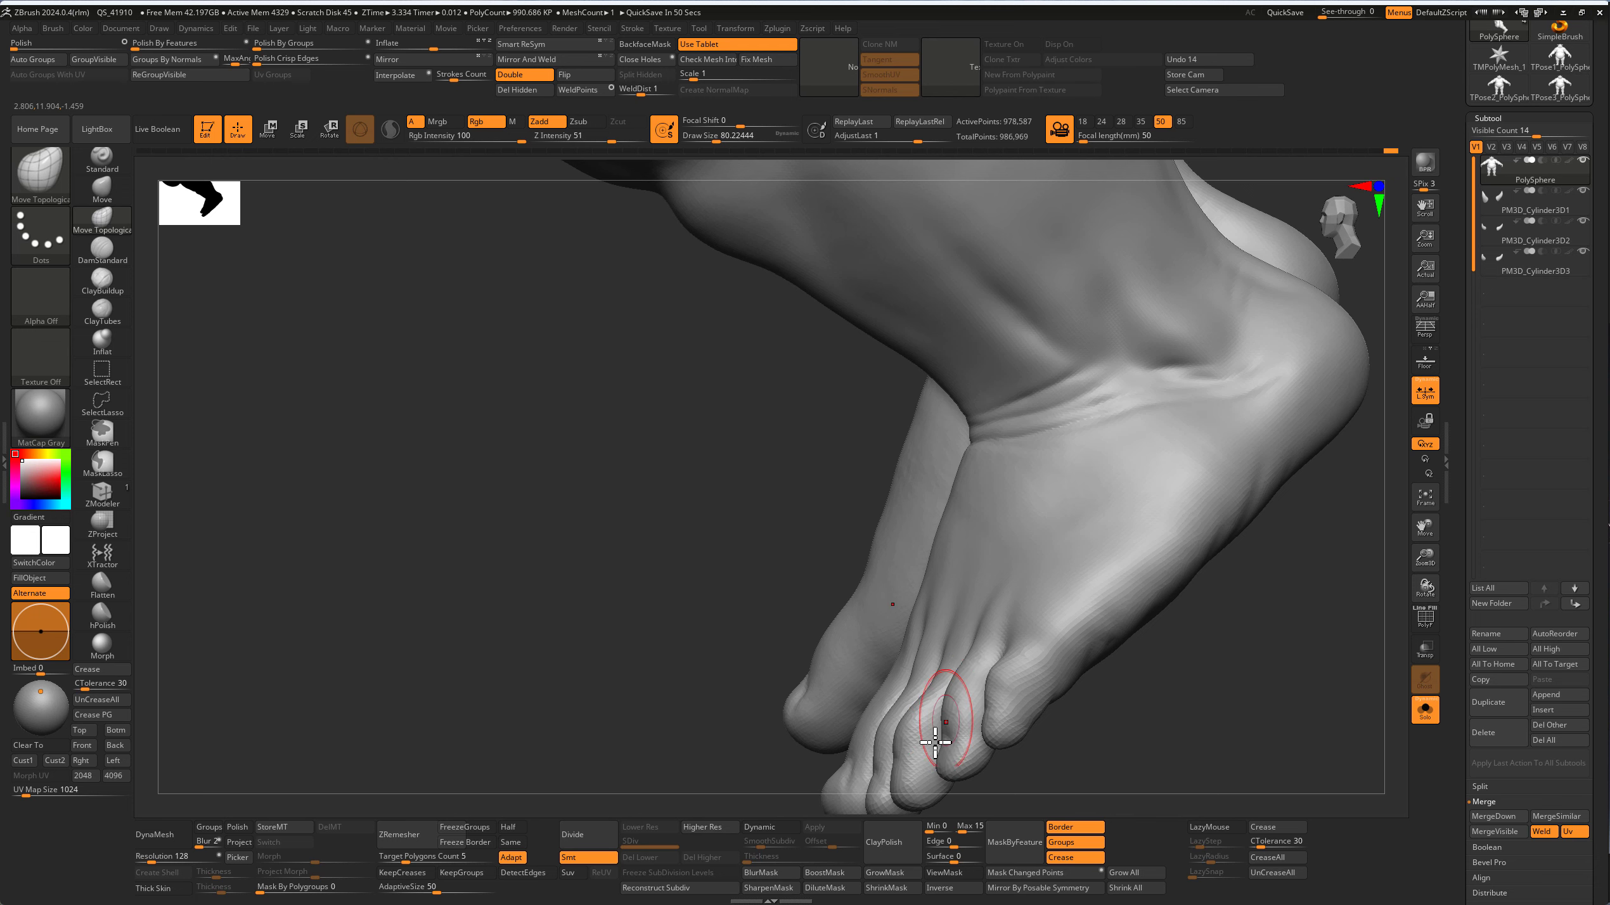
pyautogui.scroll(-2, 936, 742)
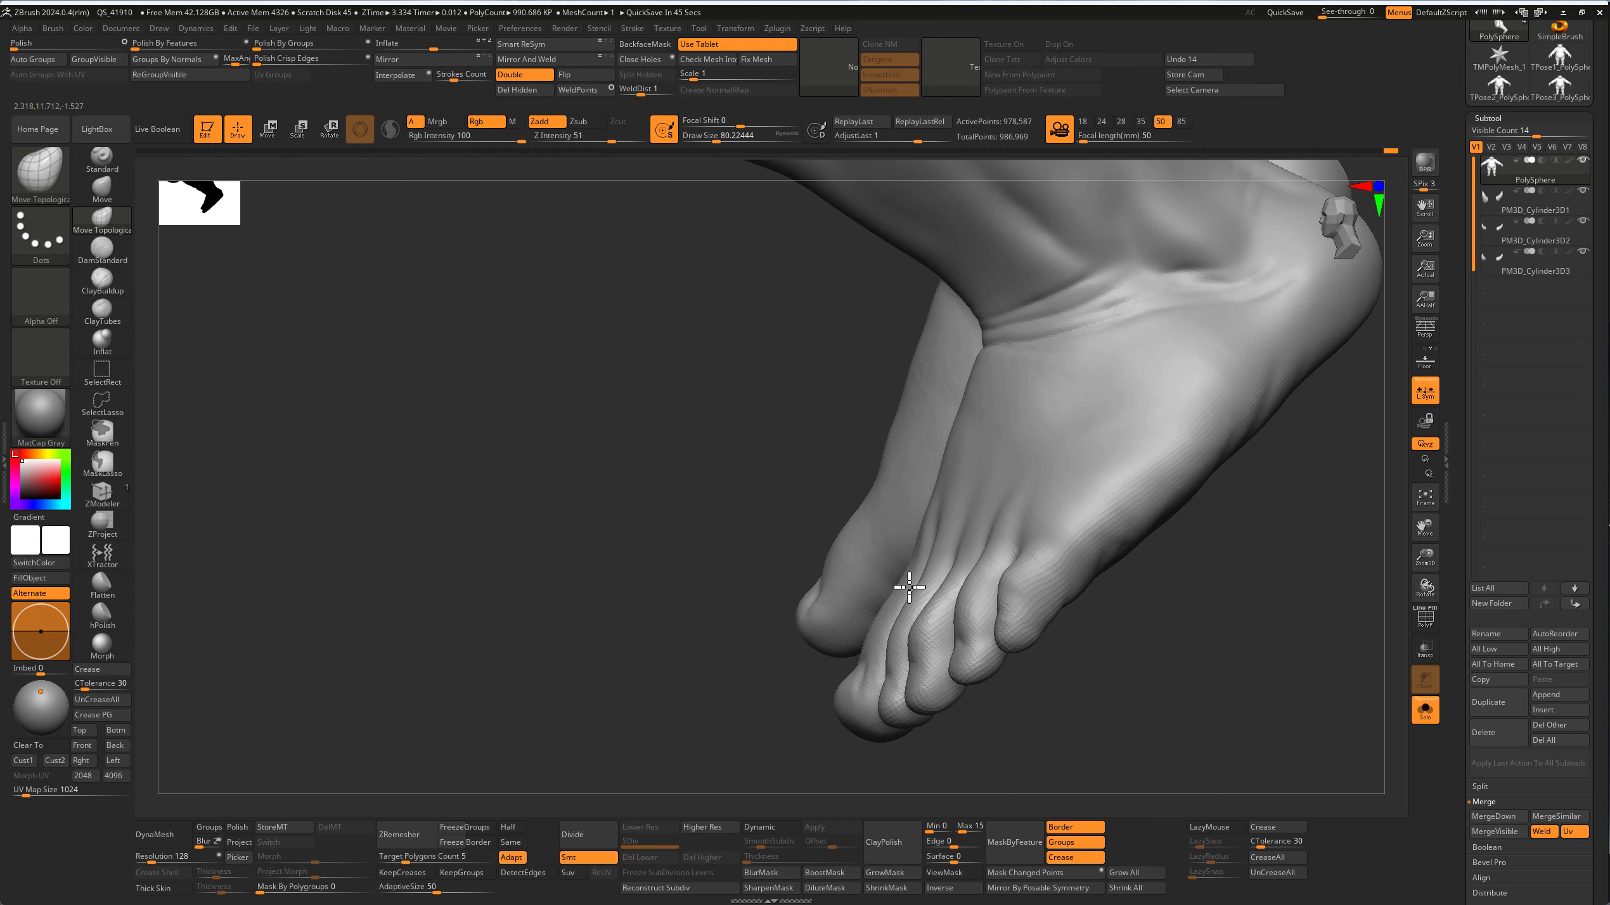
pyautogui.moveTo(909, 587)
pyautogui.mouseDown(button='right')
pyautogui.moveTo(874, 611)
pyautogui.moveTo(863, 582)
pyautogui.moveTo(1126, 755)
pyautogui.moveTo(863, 478)
pyautogui.moveTo(521, 478)
pyautogui.moveTo(793, 497)
pyautogui.moveTo(827, 546)
pyautogui.moveTo(855, 459)
pyautogui.mouseUp(button='right')
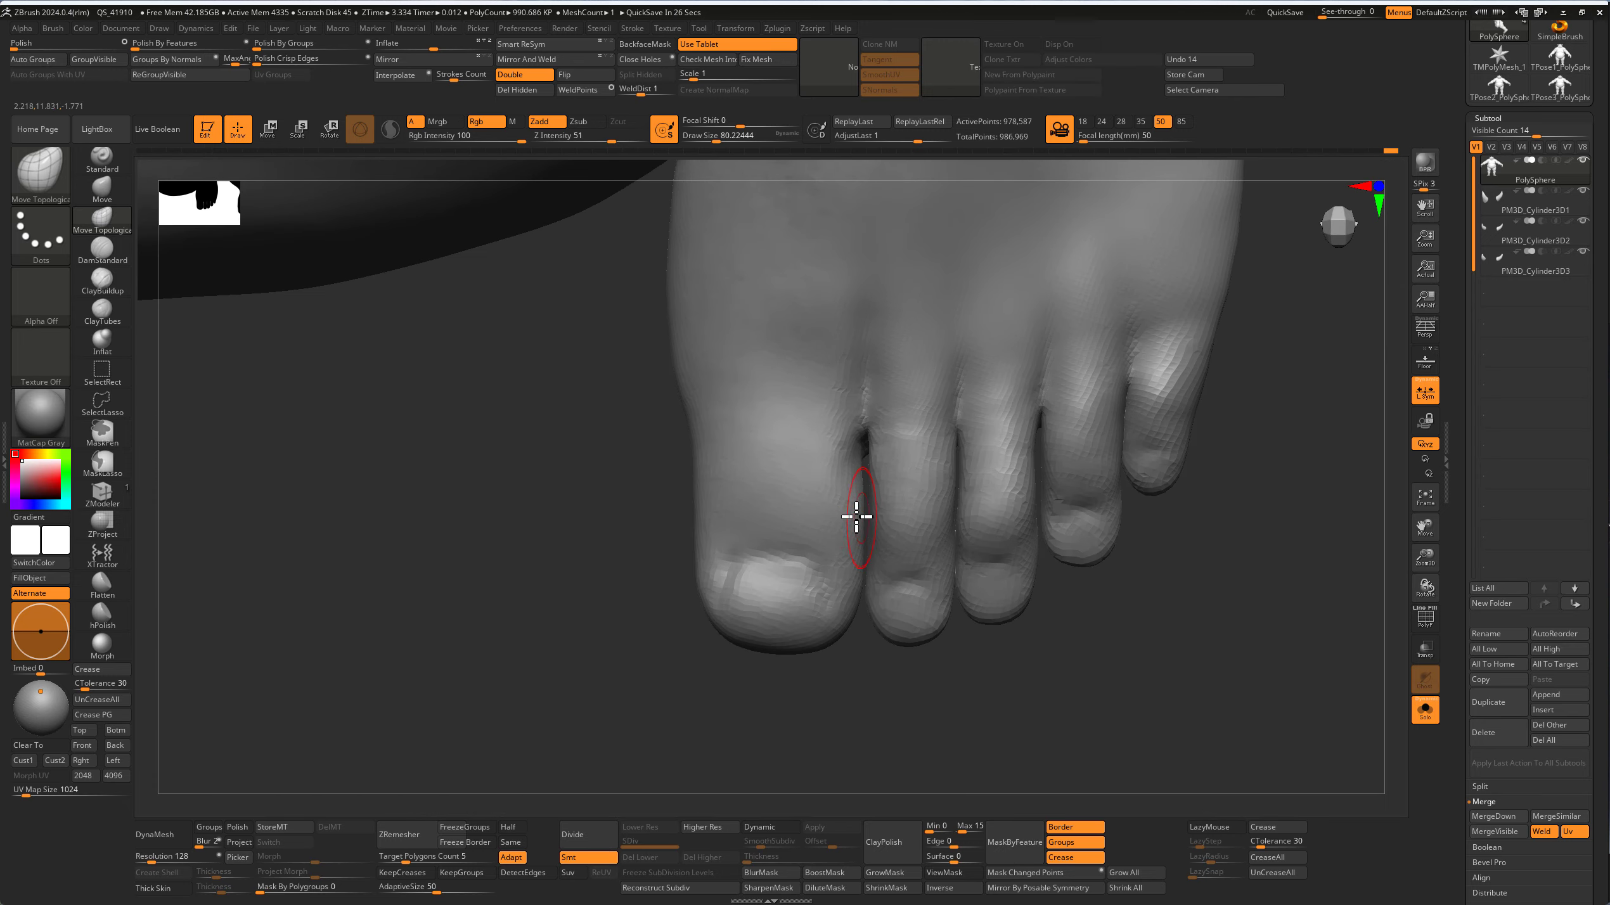
pyautogui.keyDown('ctrl'); pyautogui.moveTo(857, 516); pyautogui.dragTo(827, 421, button='right'); pyautogui.keyUp('ctrl')
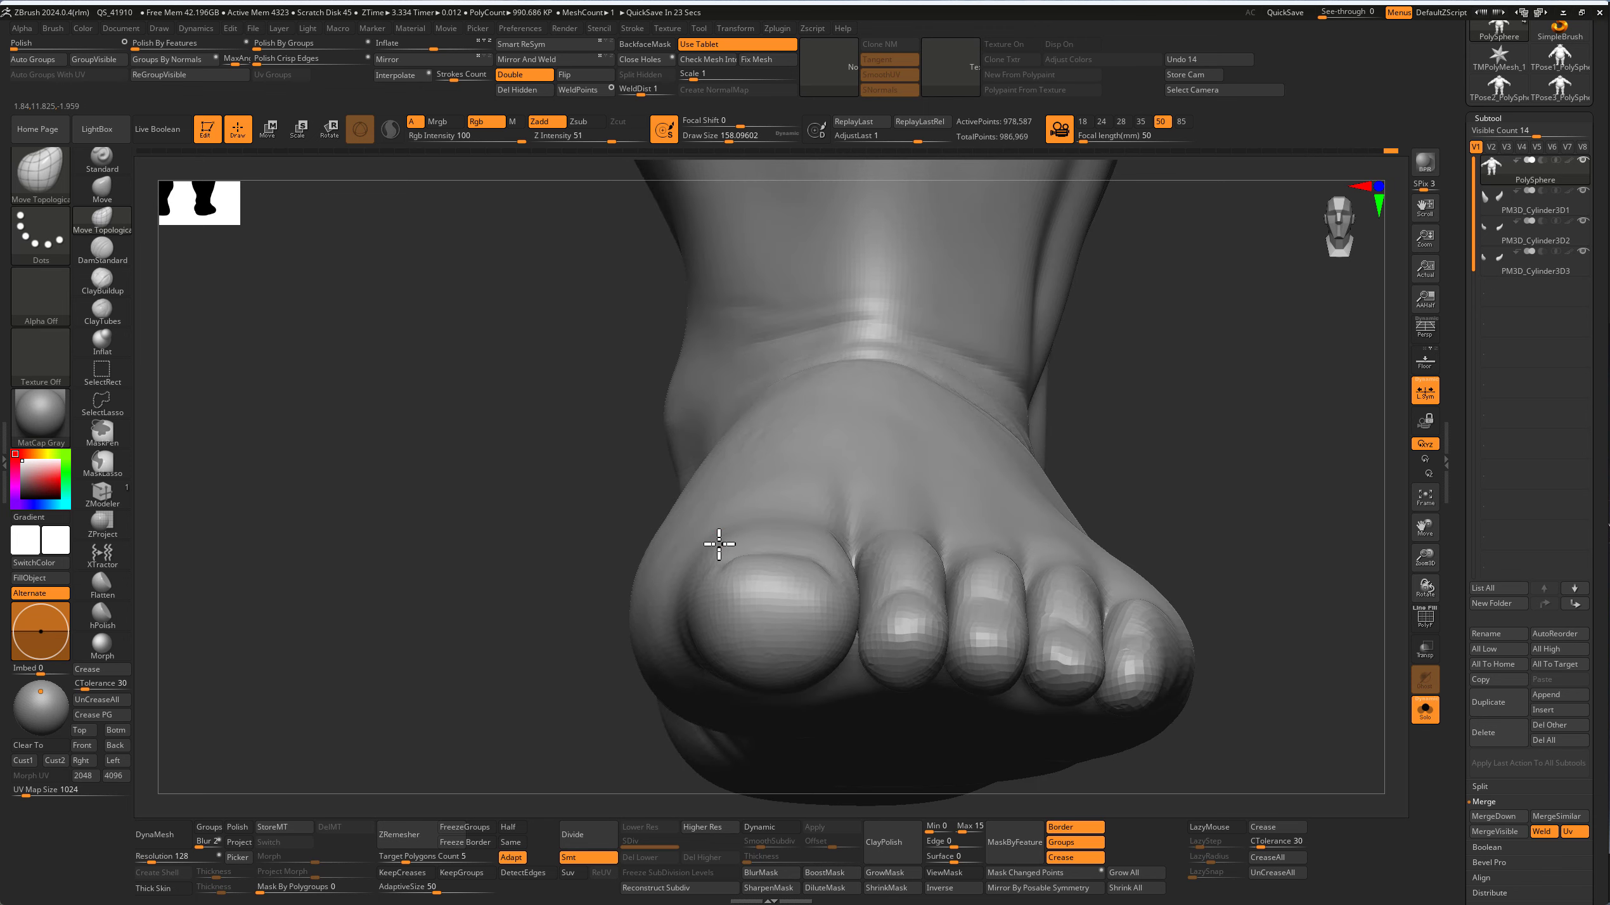
pyautogui.moveTo(703, 524)
pyautogui.keyDown('ctrl'); pyautogui.mouseDown(button='right')
pyautogui.moveTo(691, 539)
pyautogui.moveTo(848, 532)
pyautogui.moveTo(882, 474)
pyautogui.moveTo(1038, 468)
pyautogui.moveTo(1018, 514)
pyautogui.moveTo(880, 431)
pyautogui.moveTo(967, 472)
pyautogui.moveTo(856, 528)
pyautogui.moveTo(856, 597)
pyautogui.mouseUp(button='right'); pyautogui.keyUp('ctrl')
# Step: Set the Move gizmo pivot on the smallest toe and align its axes with the toe
pyautogui.press('w')
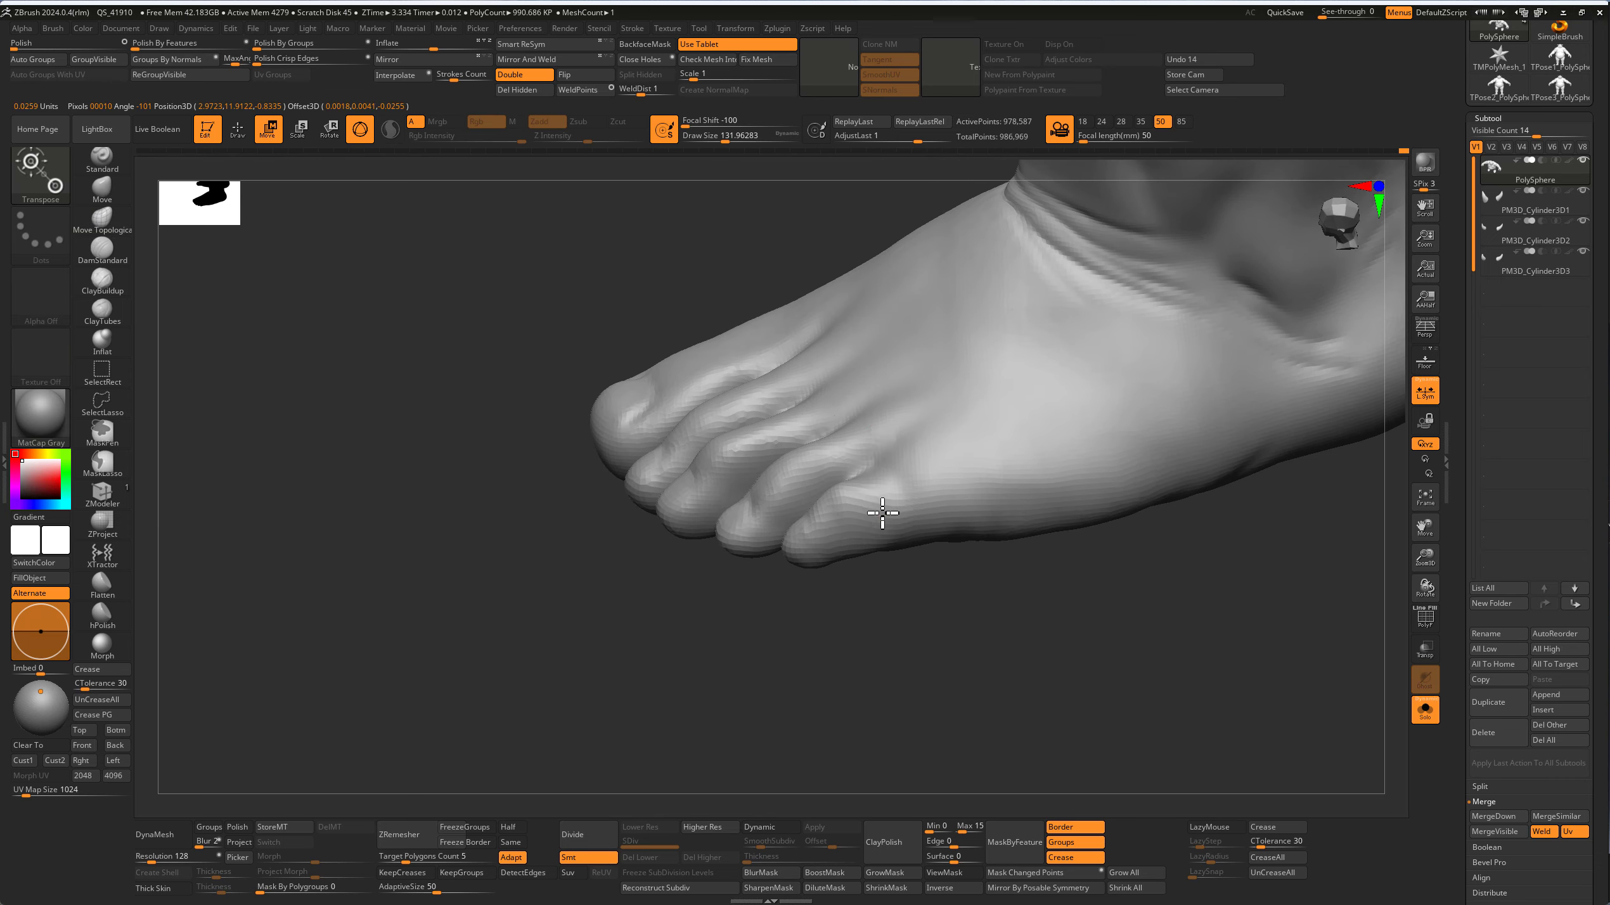
pyautogui.click(873, 525)
pyautogui.moveTo(809, 532)
pyautogui.mouseDown(button='right')
pyautogui.moveTo(827, 568)
pyautogui.moveTo(868, 369)
pyautogui.mouseUp(button='right')
pyautogui.click(881, 496)
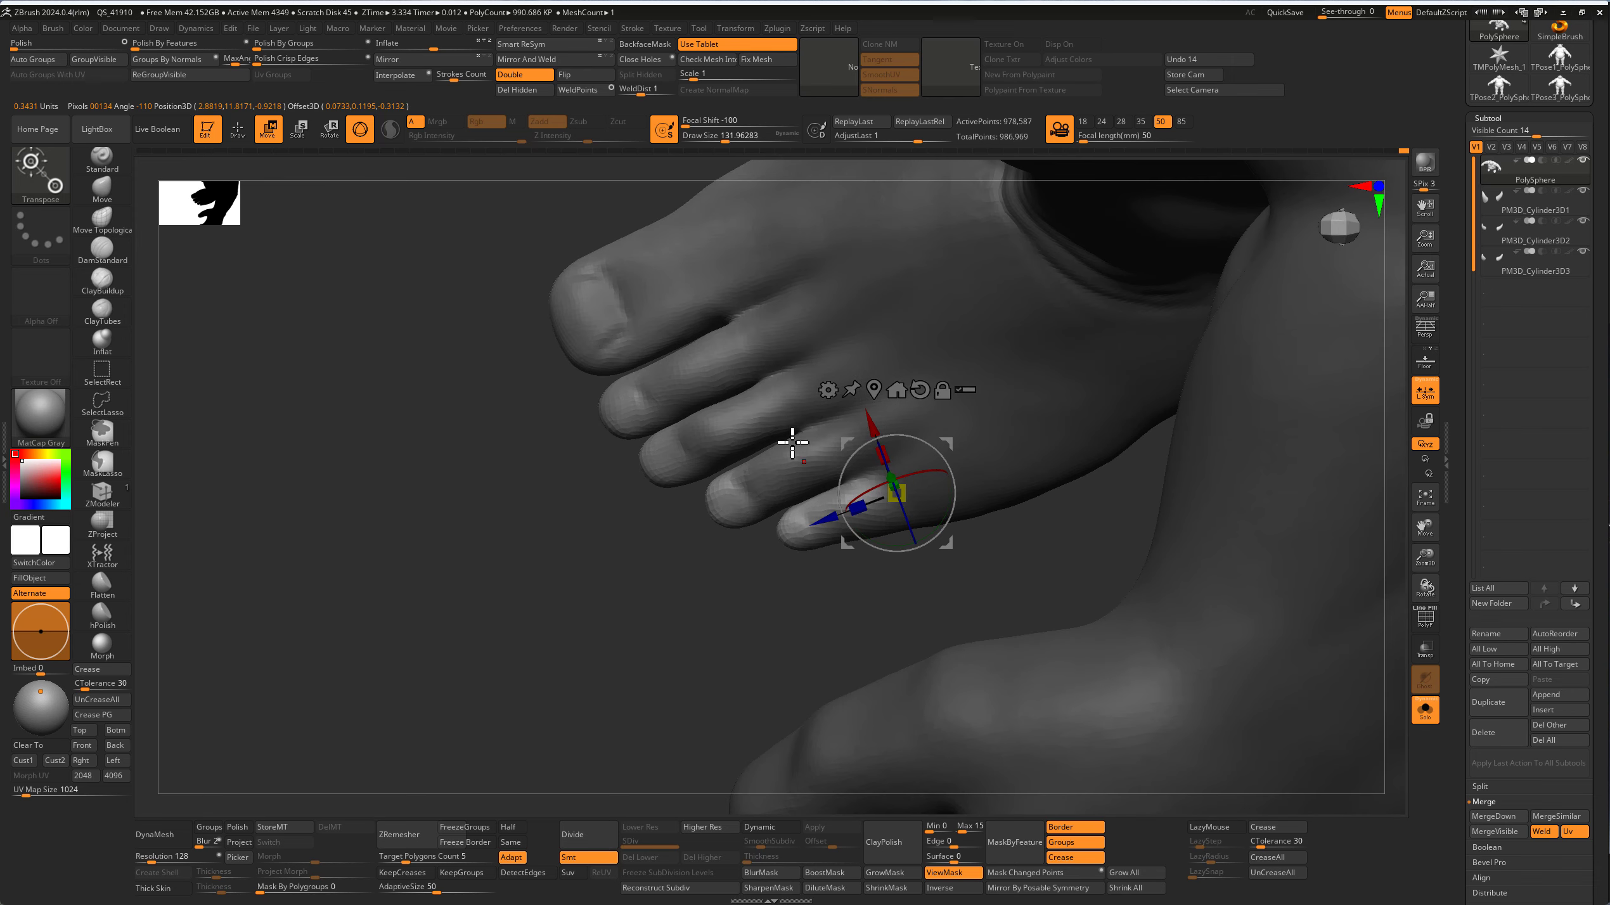
pyautogui.click(770, 398)
pyautogui.click(866, 502)
pyautogui.click(756, 323)
pyautogui.click(866, 504)
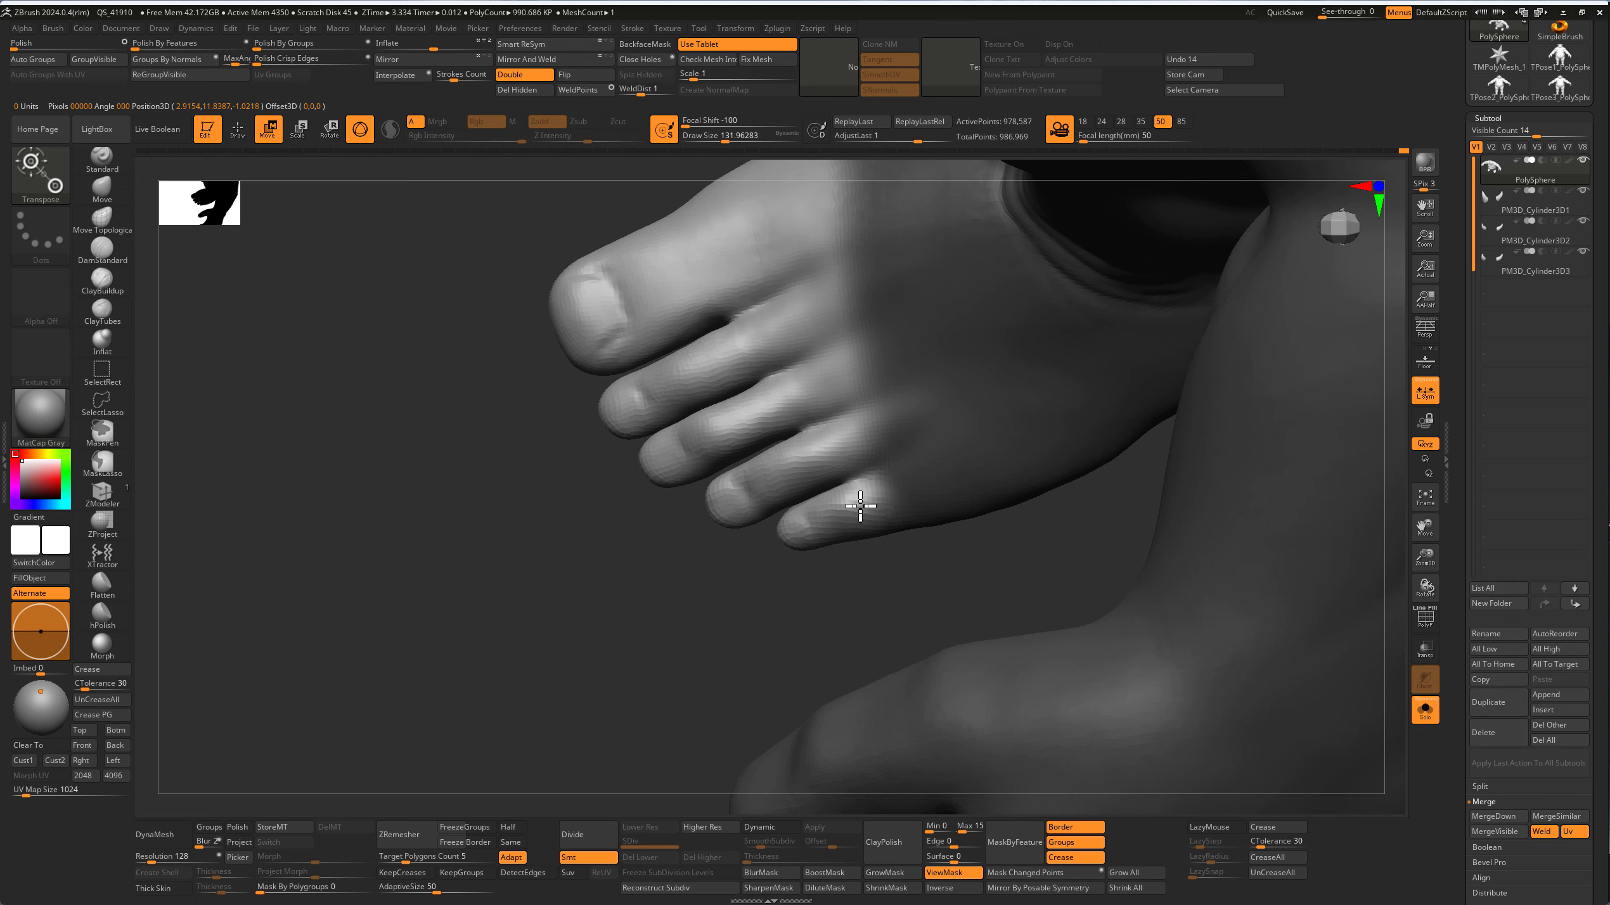
pyautogui.moveTo(849, 509); pyautogui.dragTo(838, 524)
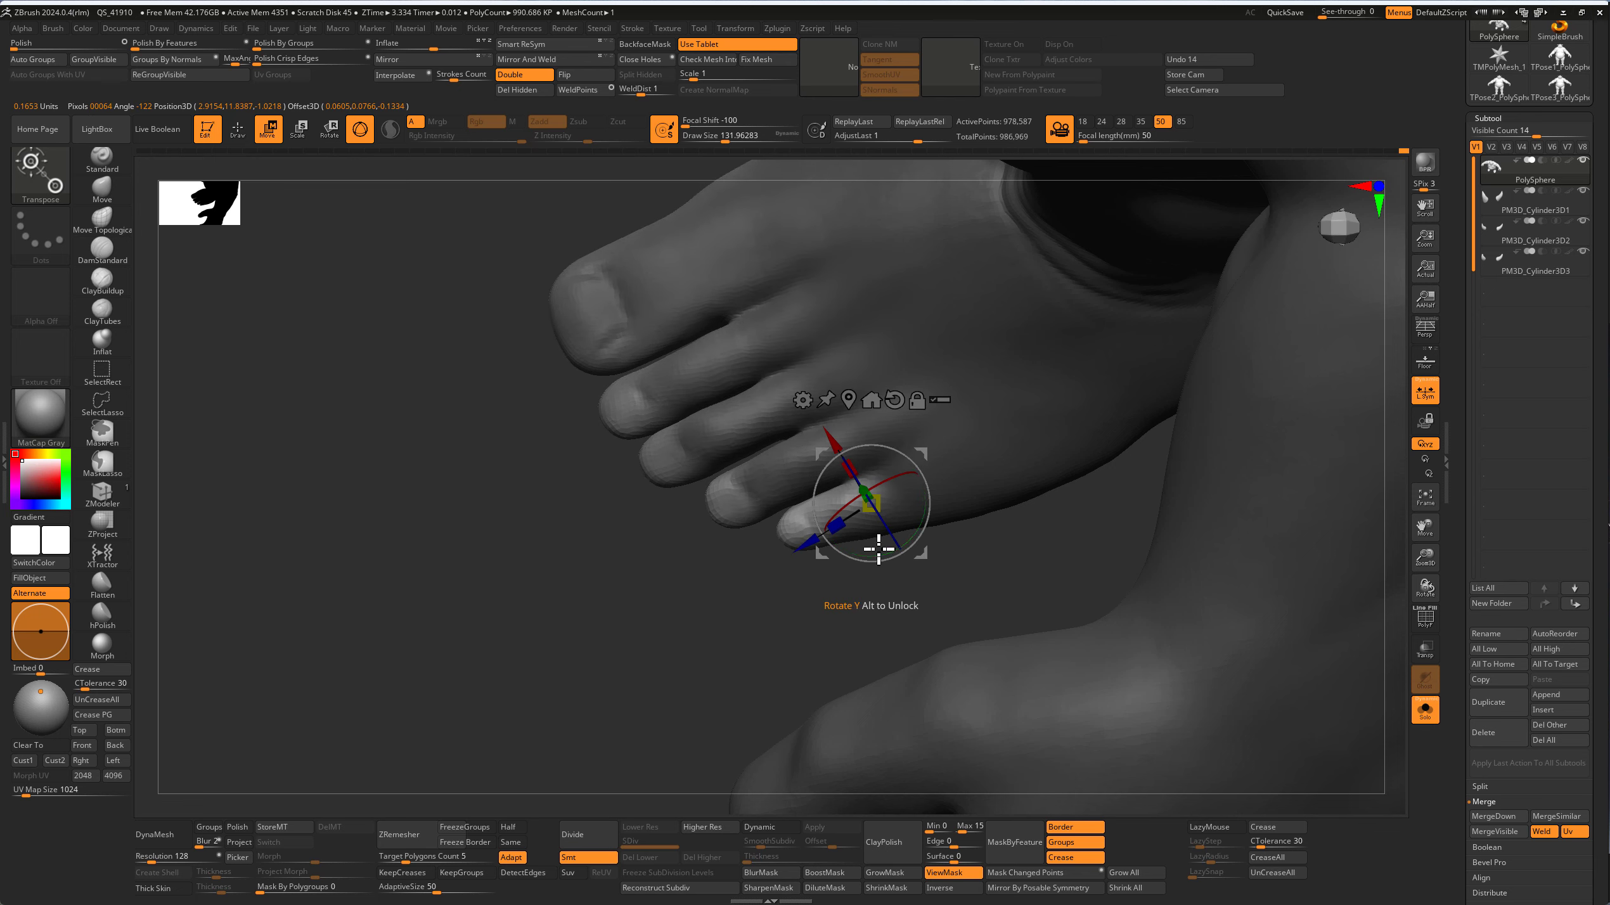
pyautogui.moveTo(879, 549)
pyautogui.mouseDown(button='middle')
pyautogui.moveTo(892, 439)
pyautogui.moveTo(855, 582)
pyautogui.mouseUp(button='middle')
# Step: Toggle the mask display and isolate a small toe piece, then show the whole mesh
pyautogui.press('q')
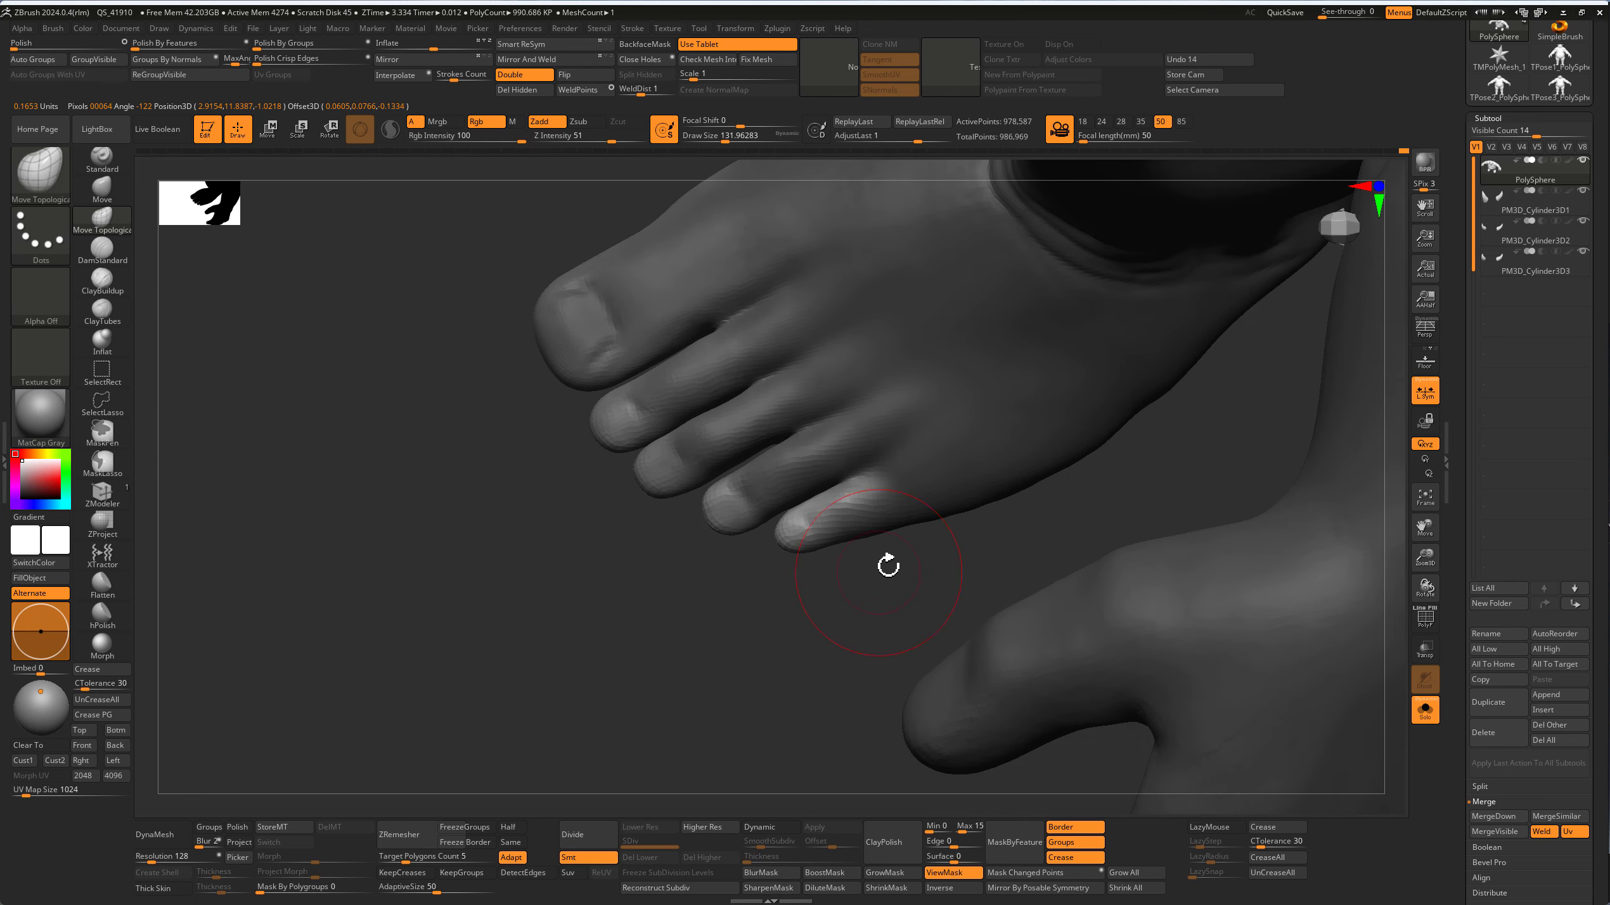
pyautogui.hotkey('ctrl', 'h')
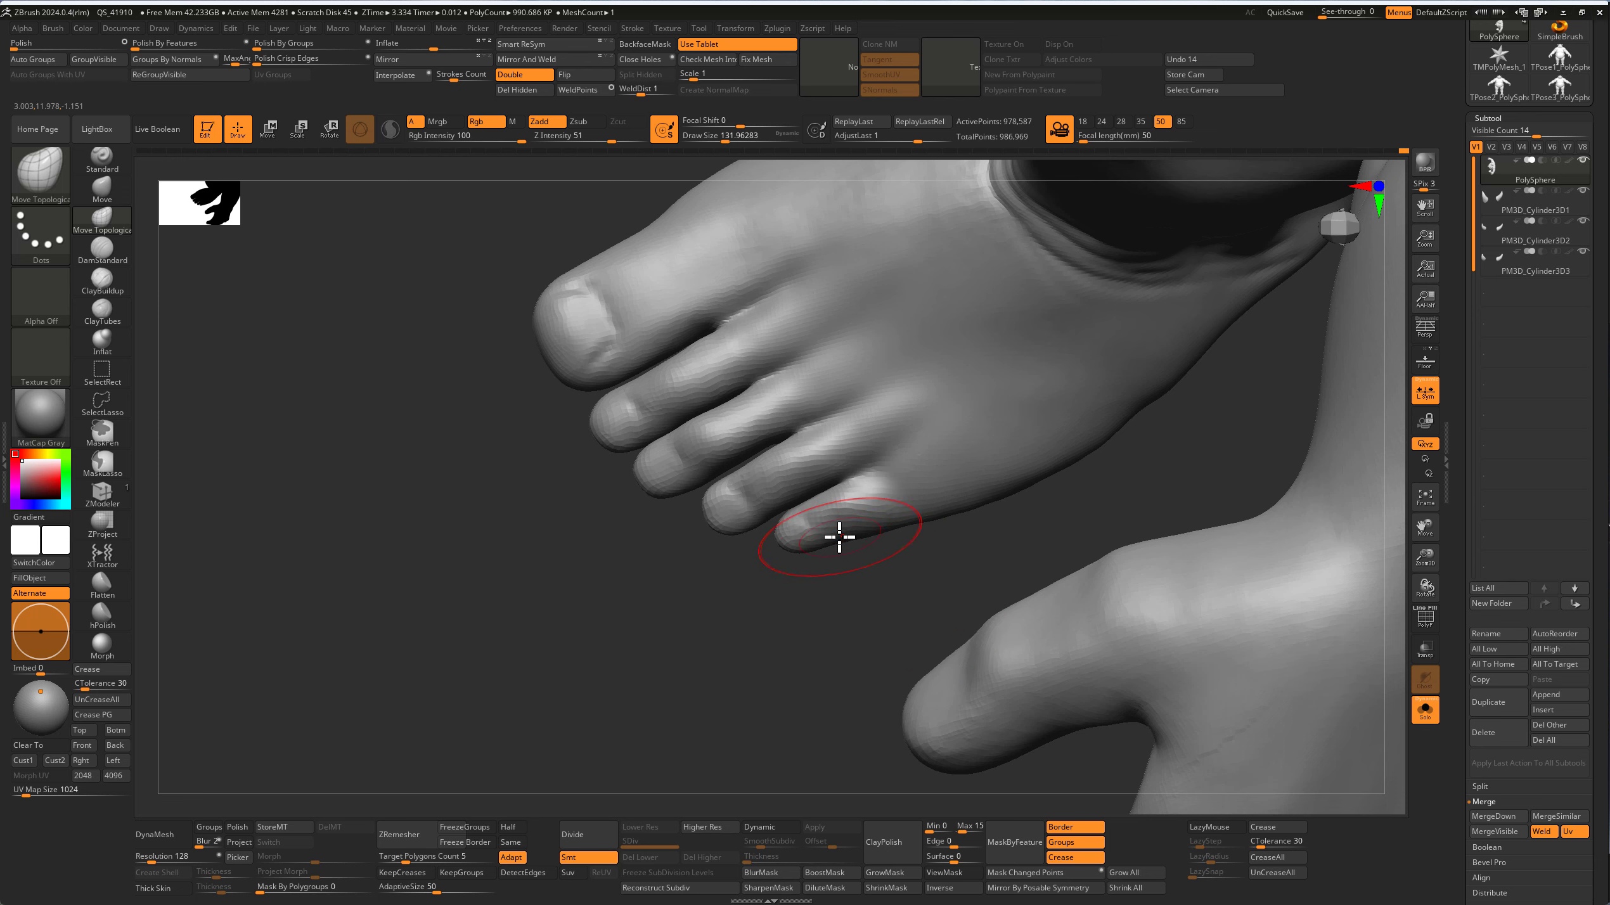
pyautogui.moveTo(829, 543)
pyautogui.mouseDown(button='middle')
pyautogui.moveTo(845, 442)
pyautogui.moveTo(852, 479)
pyautogui.mouseUp(button='middle')
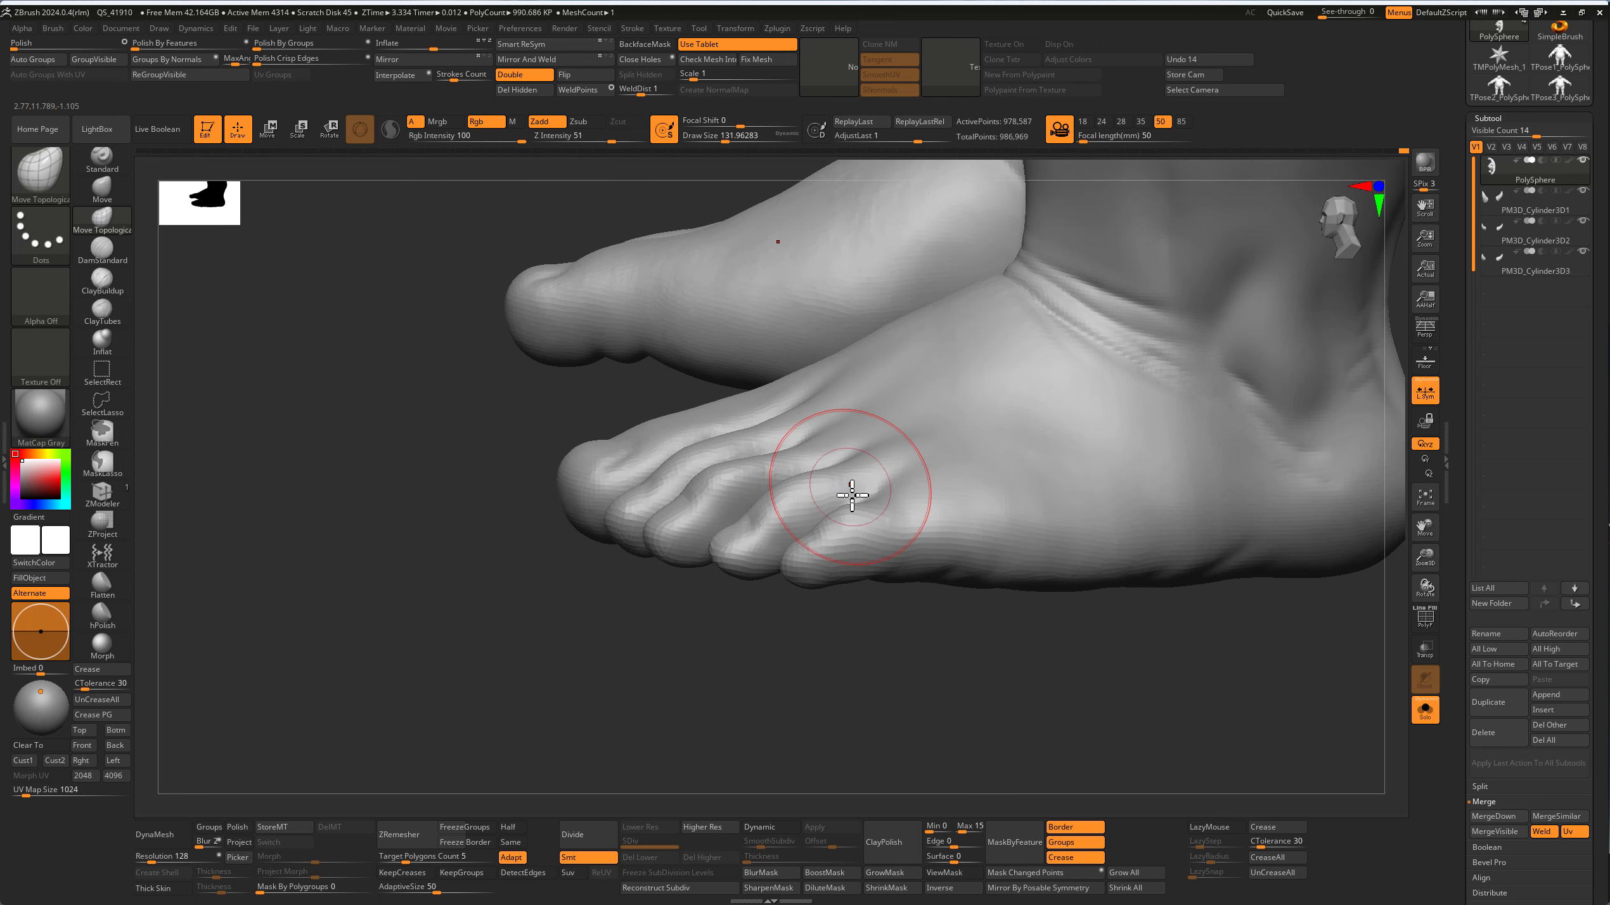
pyautogui.press('w')
pyautogui.hotkey('ctrl', 'h')
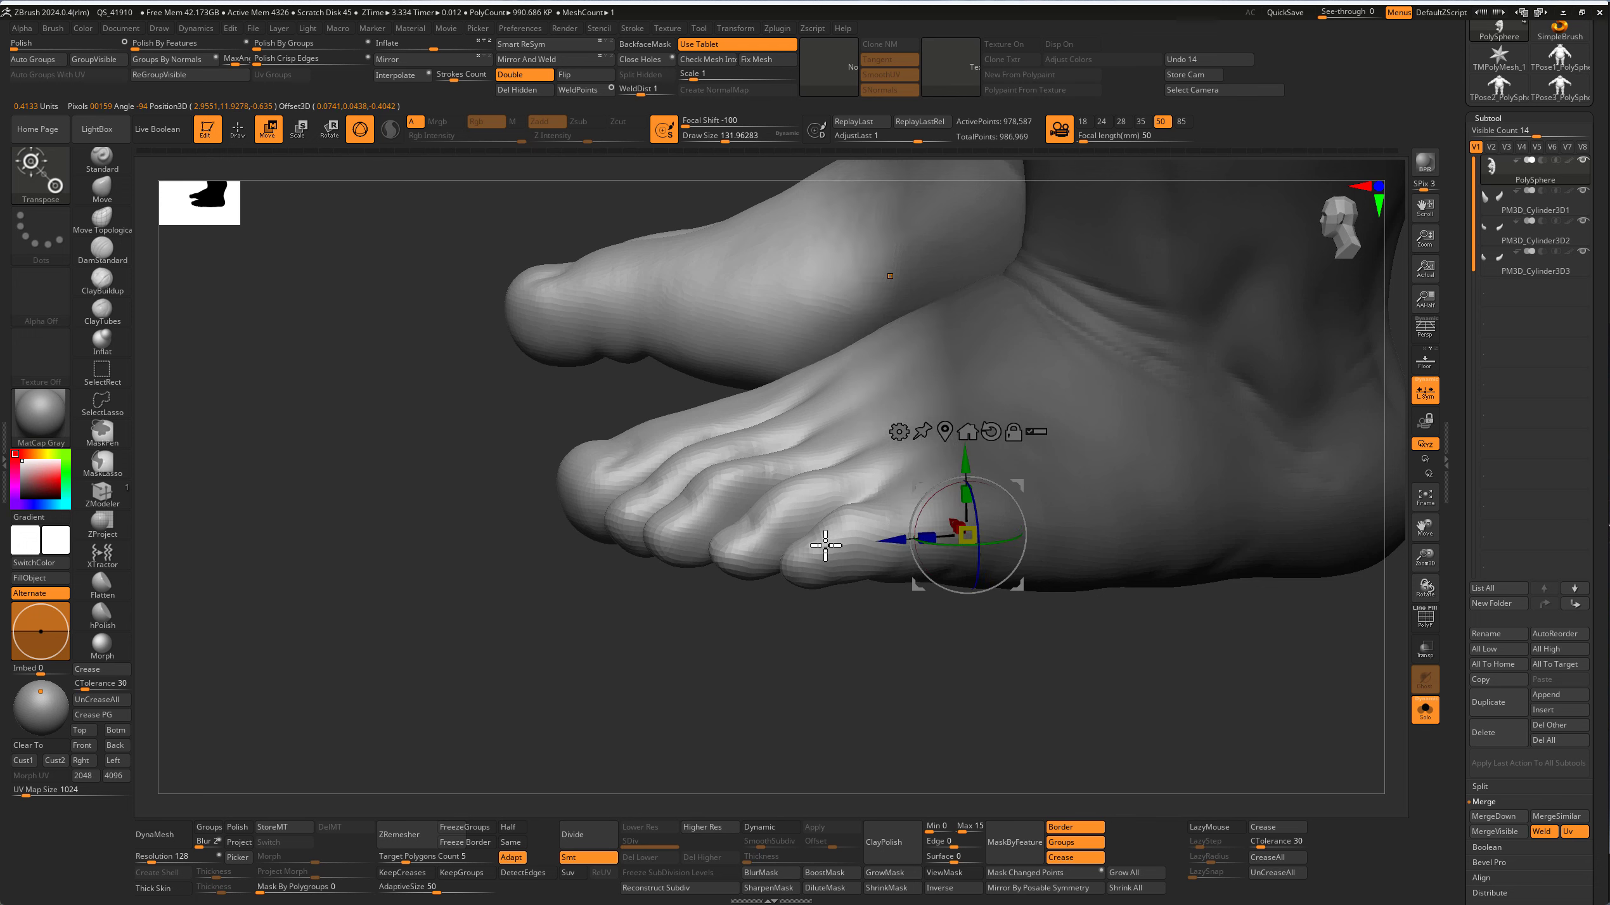
pyautogui.press('q')
pyautogui.hotkey('ctrl', 'h')
pyautogui.moveTo(856, 632); pyautogui.dragTo(791, 611, button='middle')
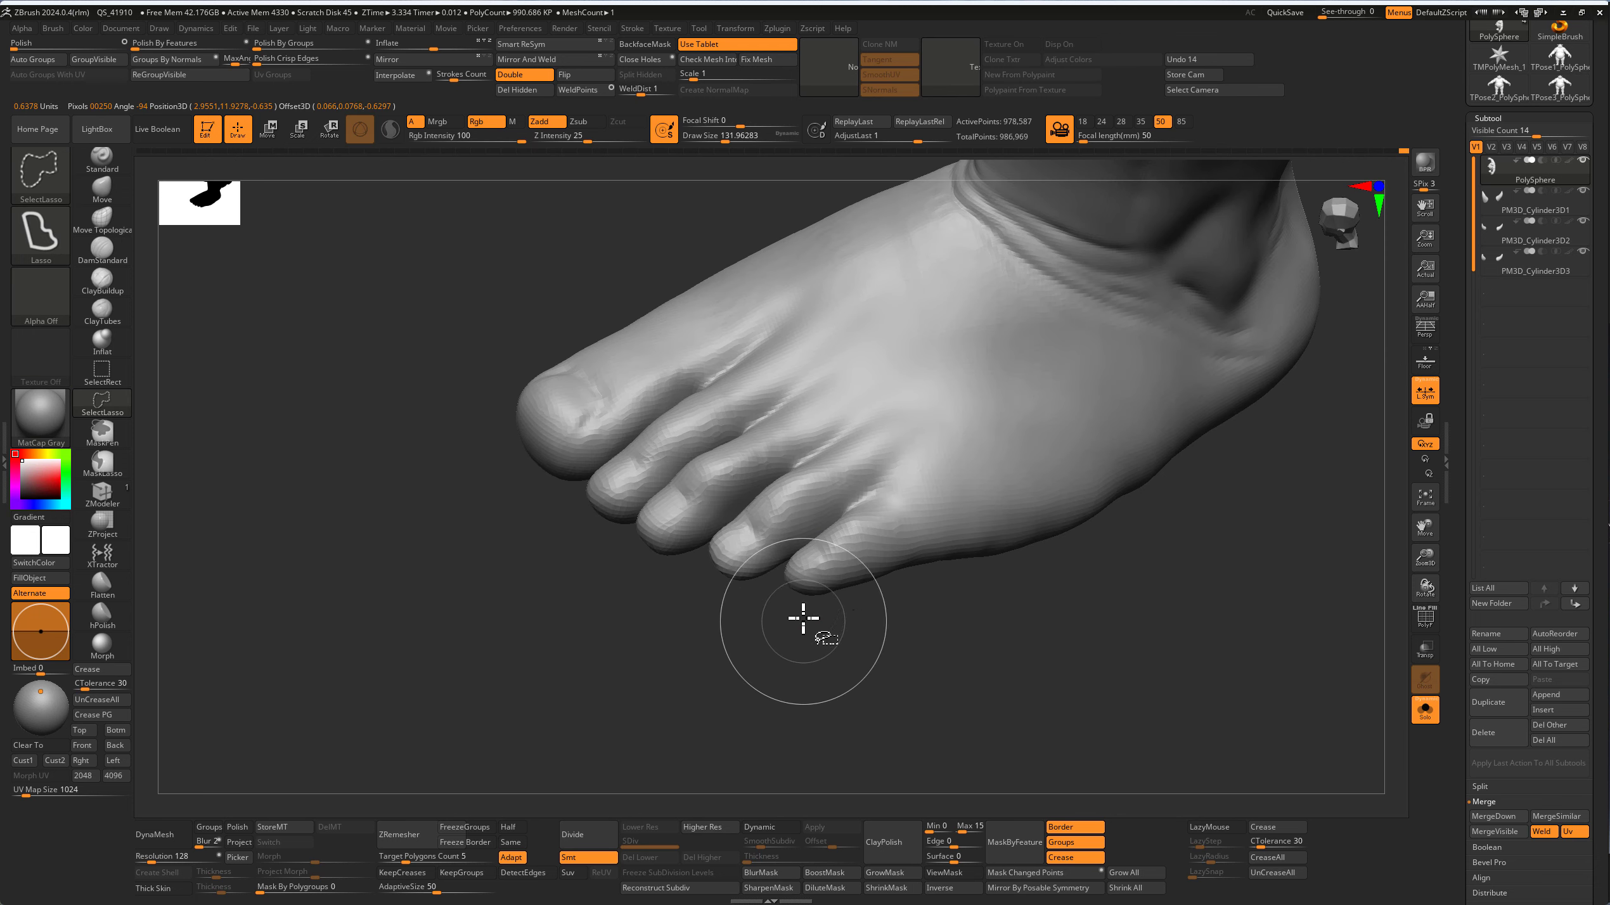
pyautogui.moveTo(776, 572)
pyautogui.keyDown('ctrl'); pyautogui.keyDown('shift'); pyautogui.mouseDown()
pyautogui.moveTo(842, 636)
pyautogui.moveTo(822, 598)
pyautogui.mouseUp(); pyautogui.keyUp('shift'); pyautogui.keyUp('ctrl')
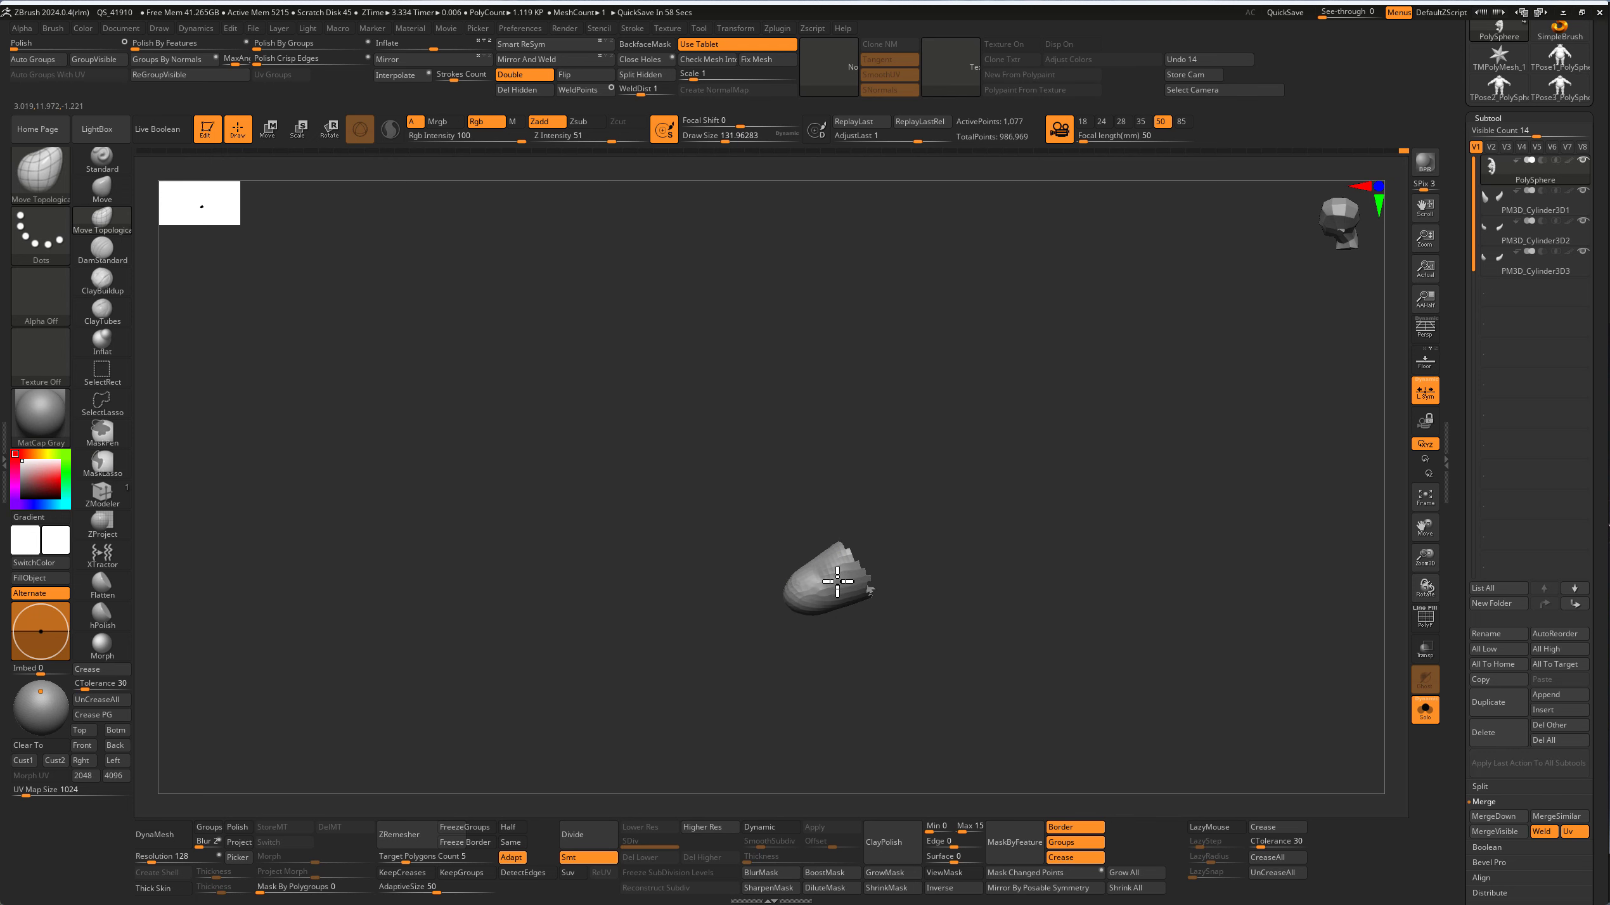
pyautogui.keyDown('ctrl'); pyautogui.keyDown('shift'); pyautogui.click(875, 631); pyautogui.keyUp('shift'); pyautogui.keyUp('ctrl')
# Step: Check the foot from below and above, isolating a single toe, then reveal the foot
pyautogui.press('w')
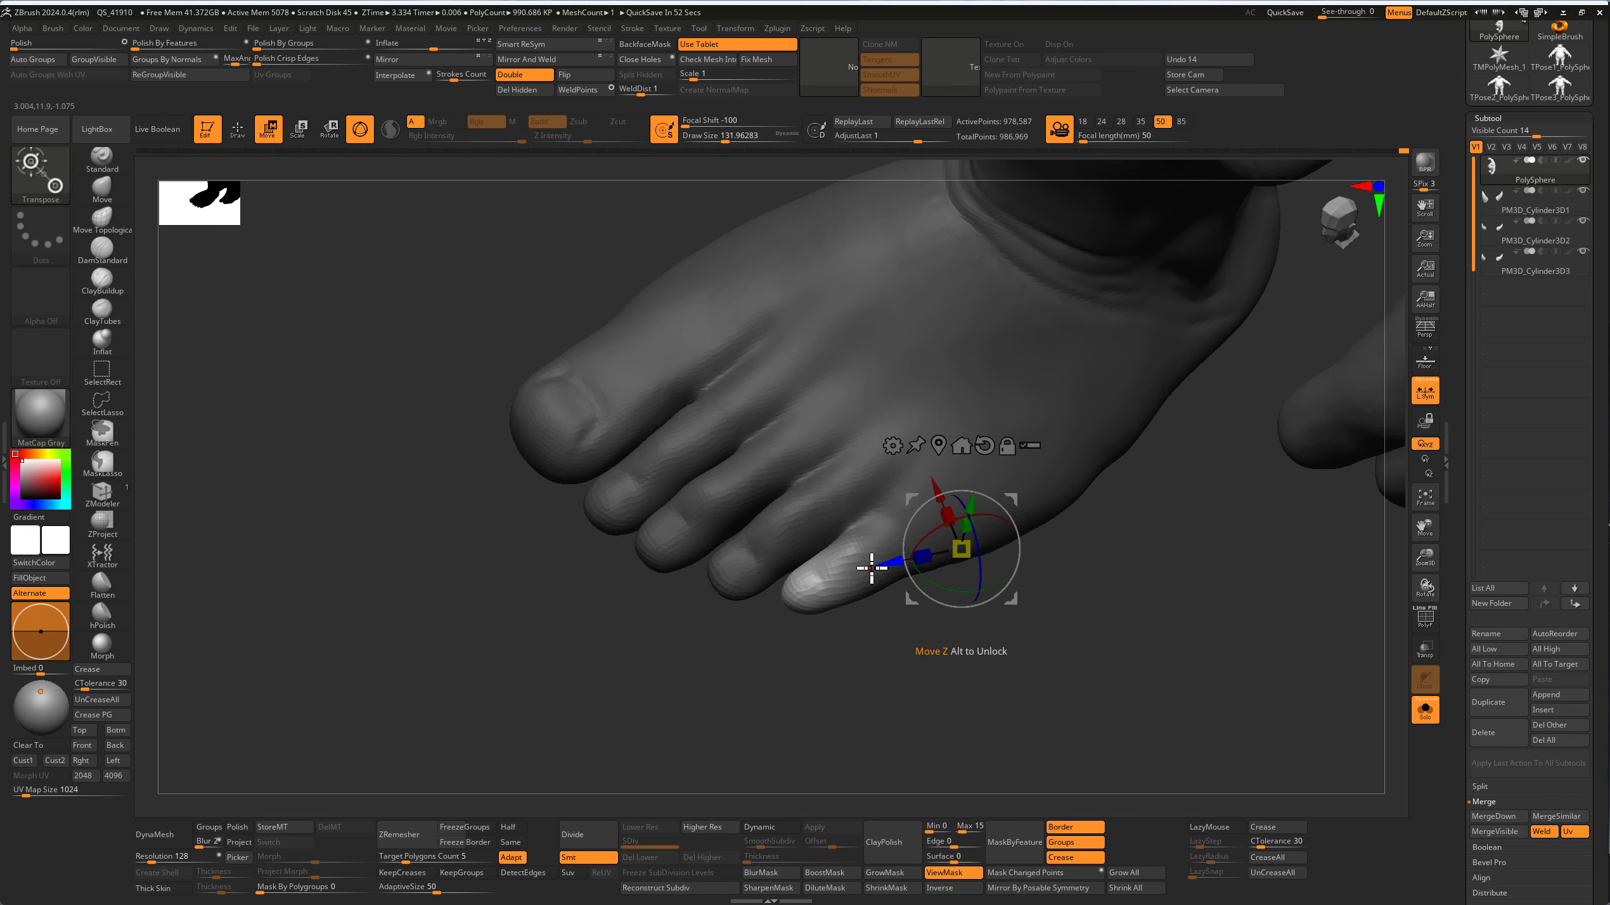
pyautogui.moveTo(877, 564)
pyautogui.mouseDown()
pyautogui.moveTo(887, 469)
pyautogui.moveTo(927, 495)
pyautogui.mouseUp()
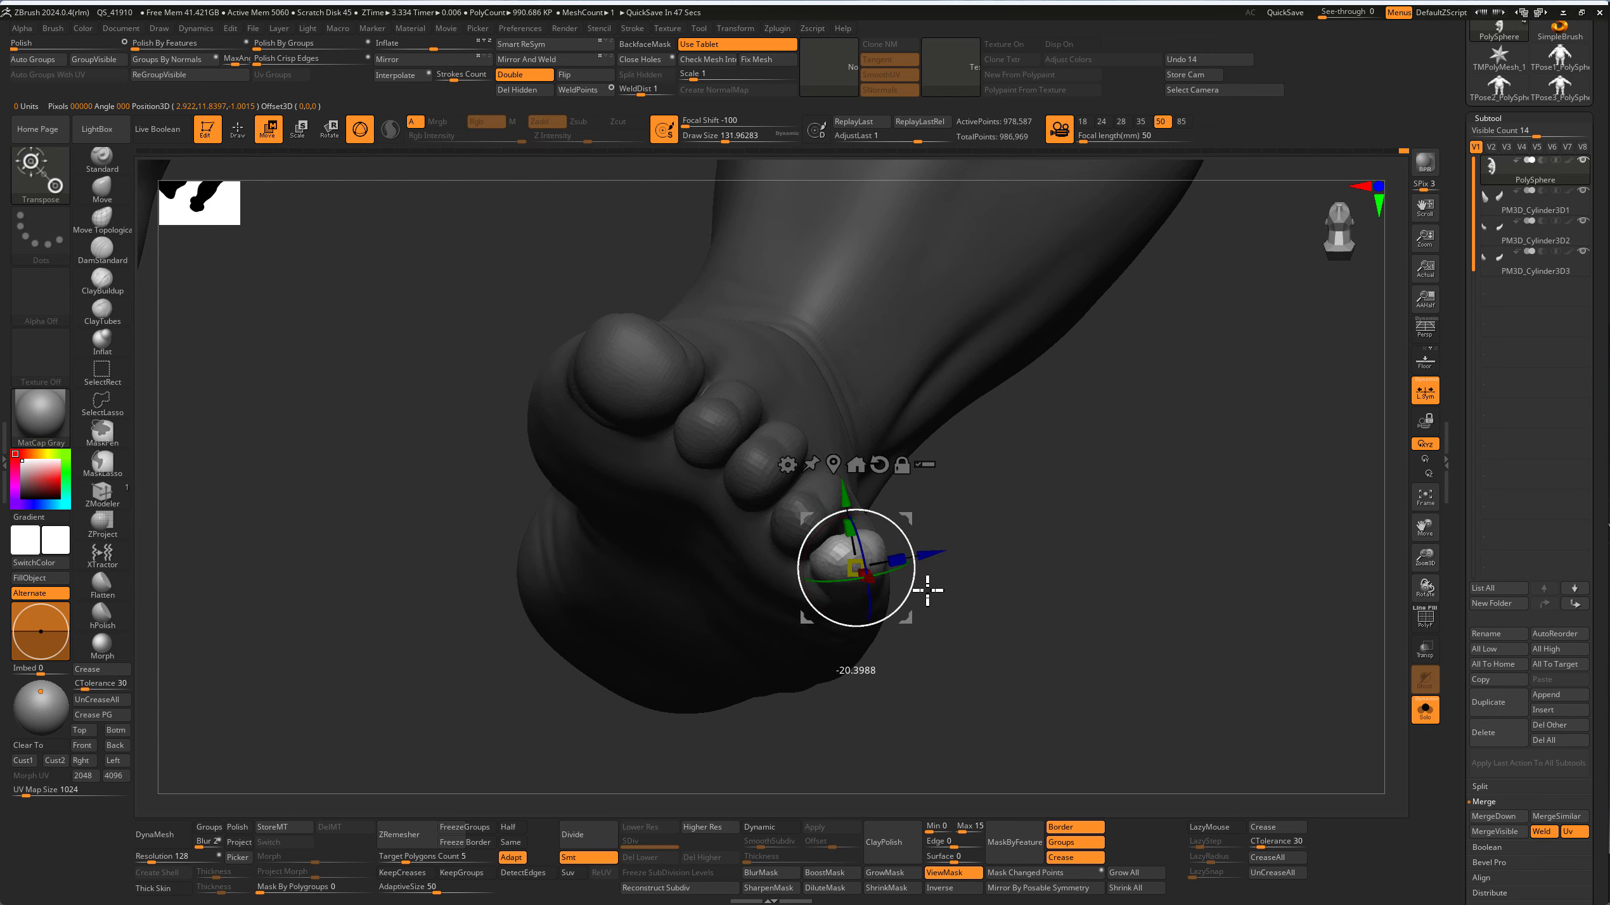
pyautogui.moveTo(842, 557)
pyautogui.mouseDown()
pyautogui.moveTo(794, 629)
pyautogui.moveTo(884, 521)
pyautogui.moveTo(898, 565)
pyautogui.mouseUp()
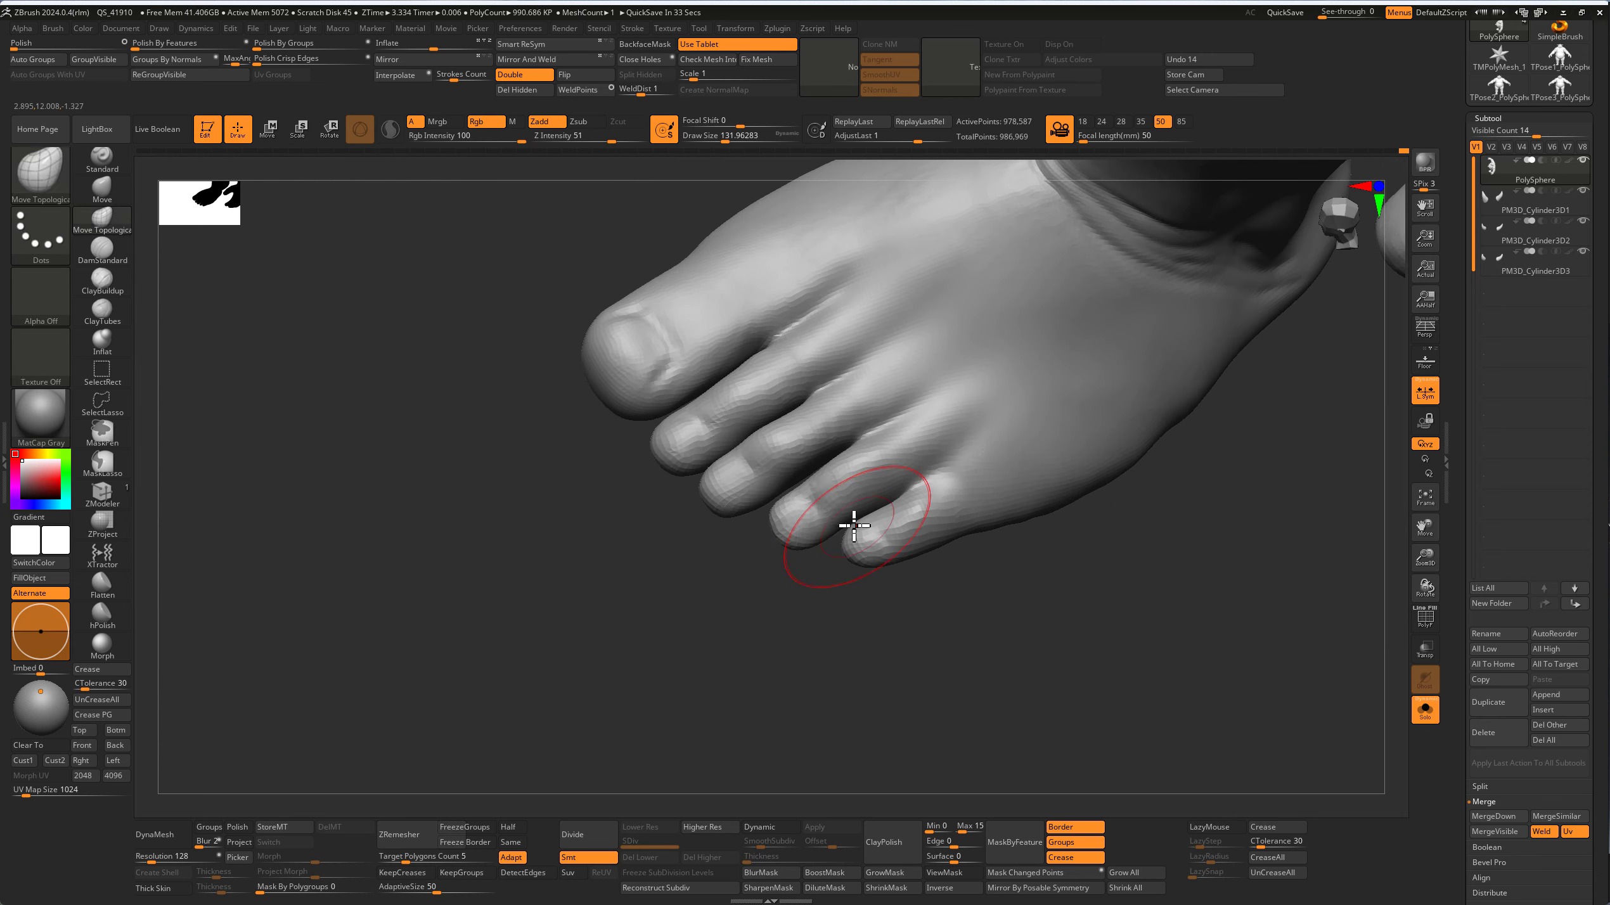
pyautogui.keyDown('ctrl'); pyautogui.keyDown('shift'); pyautogui.click(777, 509); pyautogui.keyUp('shift'); pyautogui.keyUp('ctrl')
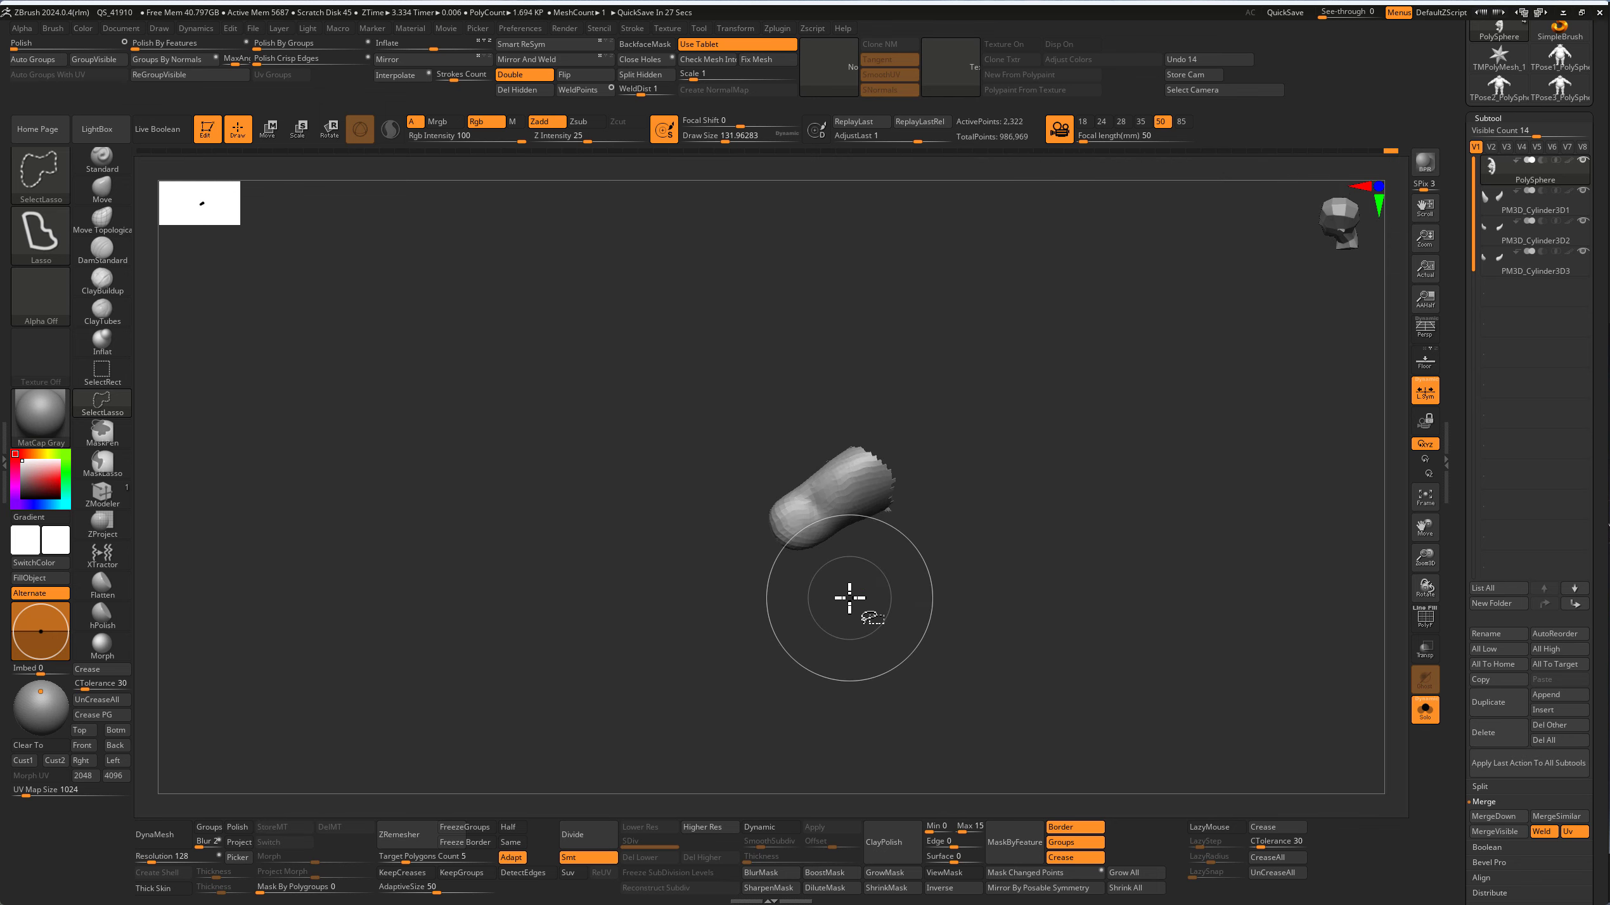
pyautogui.keyDown('ctrl'); pyautogui.keyDown('shift'); pyautogui.click(808, 577); pyautogui.keyUp('shift'); pyautogui.keyUp('ctrl')
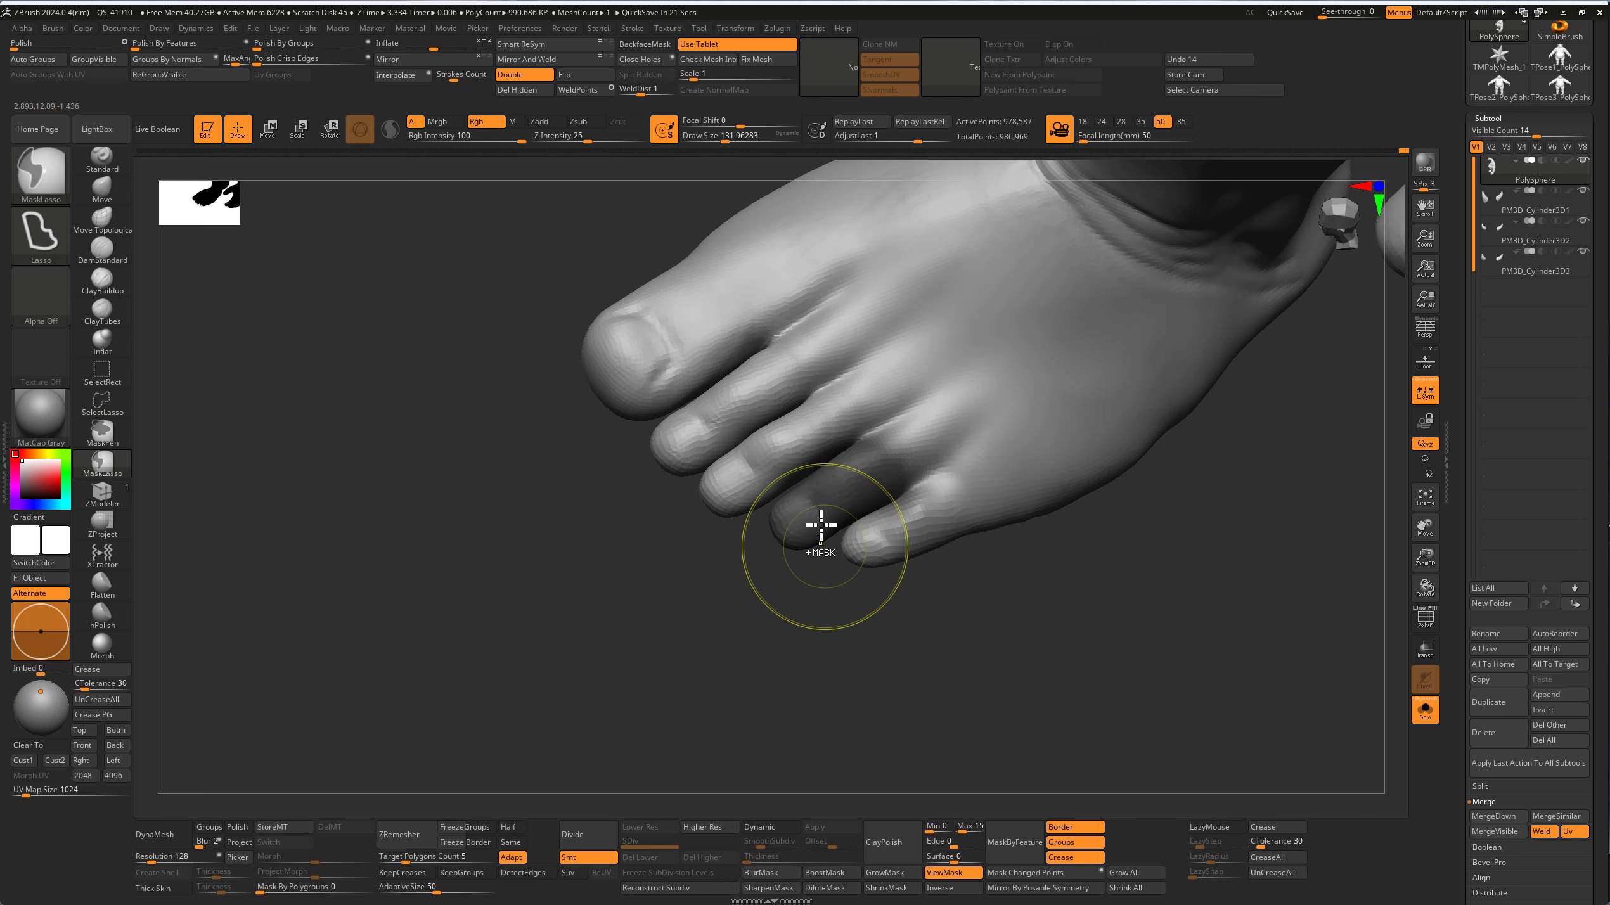
pyautogui.hotkey('ctrl', 'h')
pyautogui.hotkey('ctrl', 'h')
# Step: Move the masked little toe into place, recheck it in isolation, and inspect the toes
pyautogui.press('w')
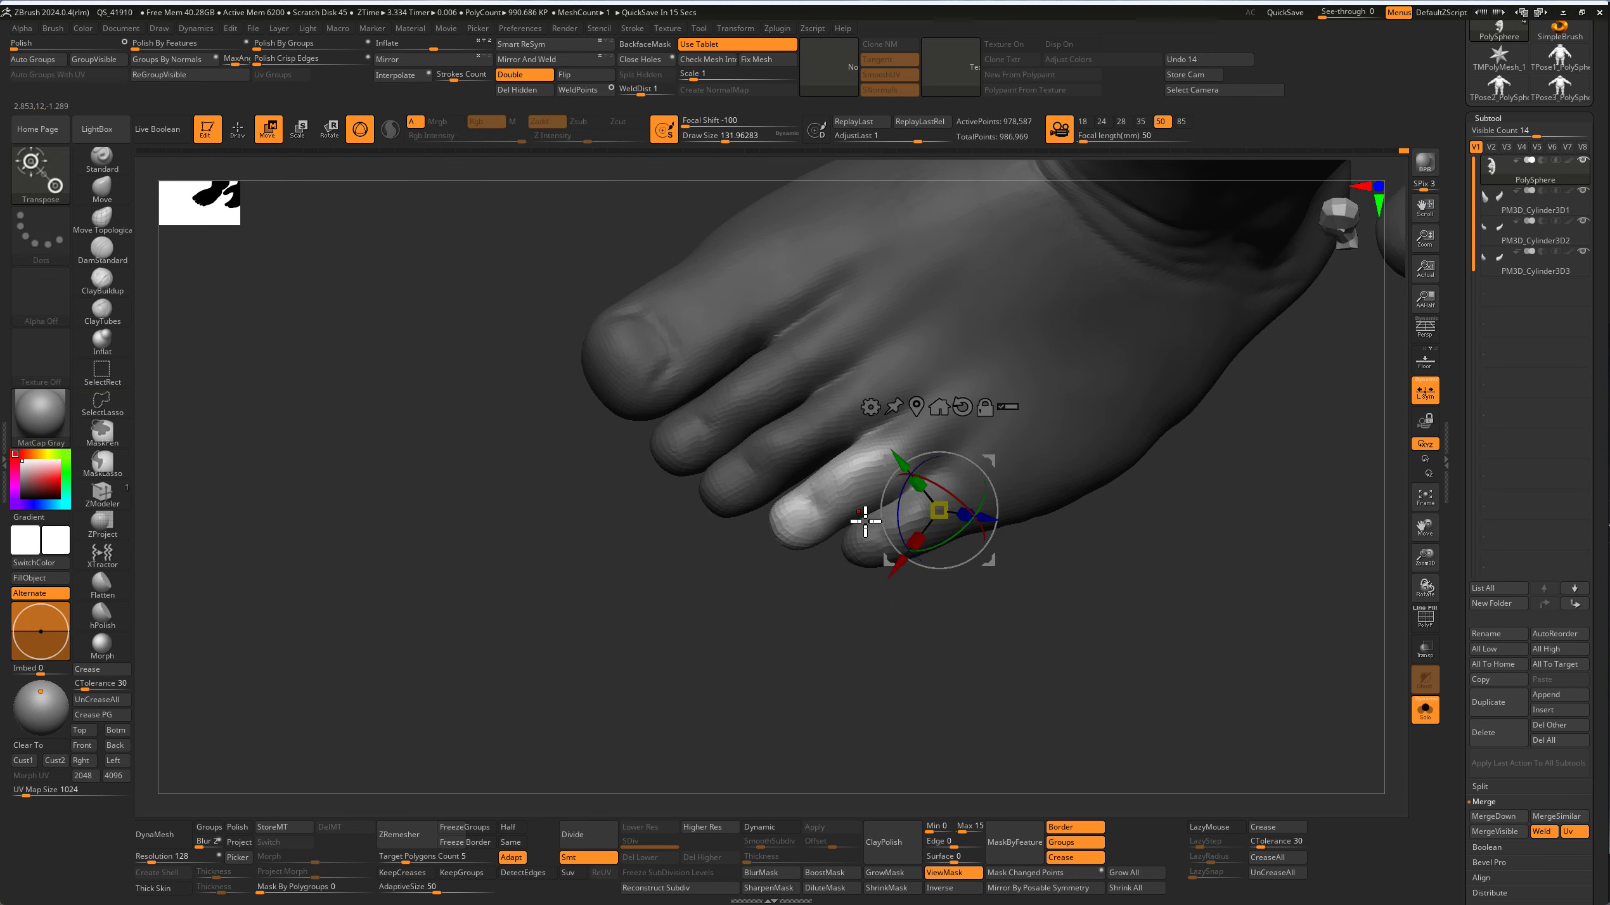
pyautogui.moveTo(850, 602); pyautogui.dragTo(897, 425)
pyautogui.press('q')
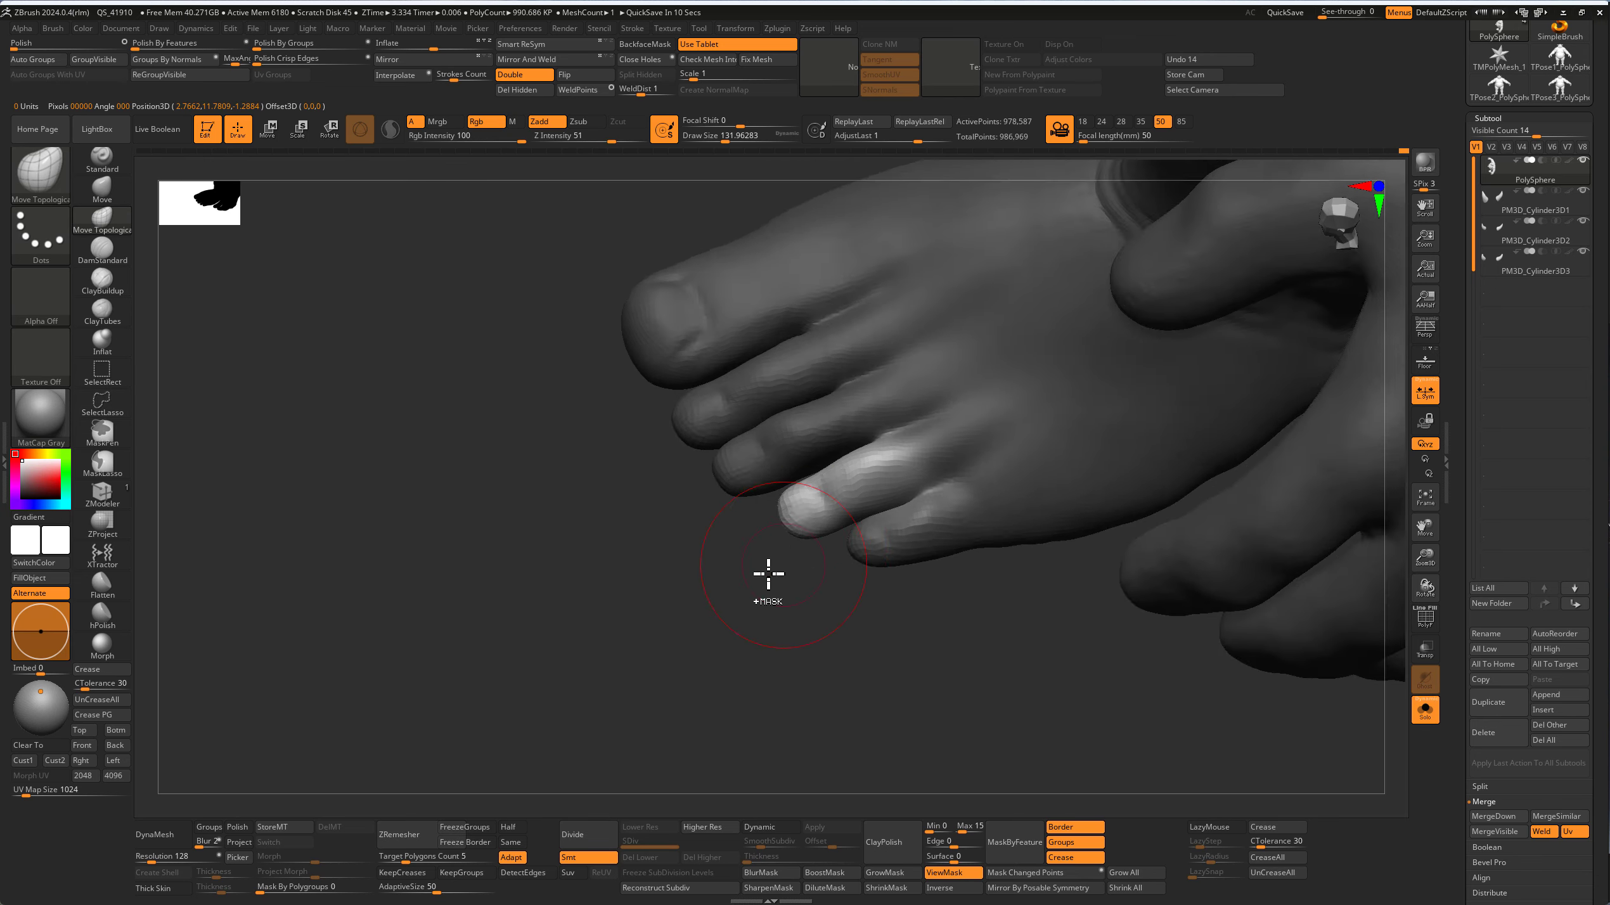
pyautogui.keyDown('ctrl'); pyautogui.keyDown('shift'); pyautogui.moveTo(798, 517); pyautogui.dragTo(772, 559); pyautogui.keyUp('shift'); pyautogui.keyUp('ctrl')
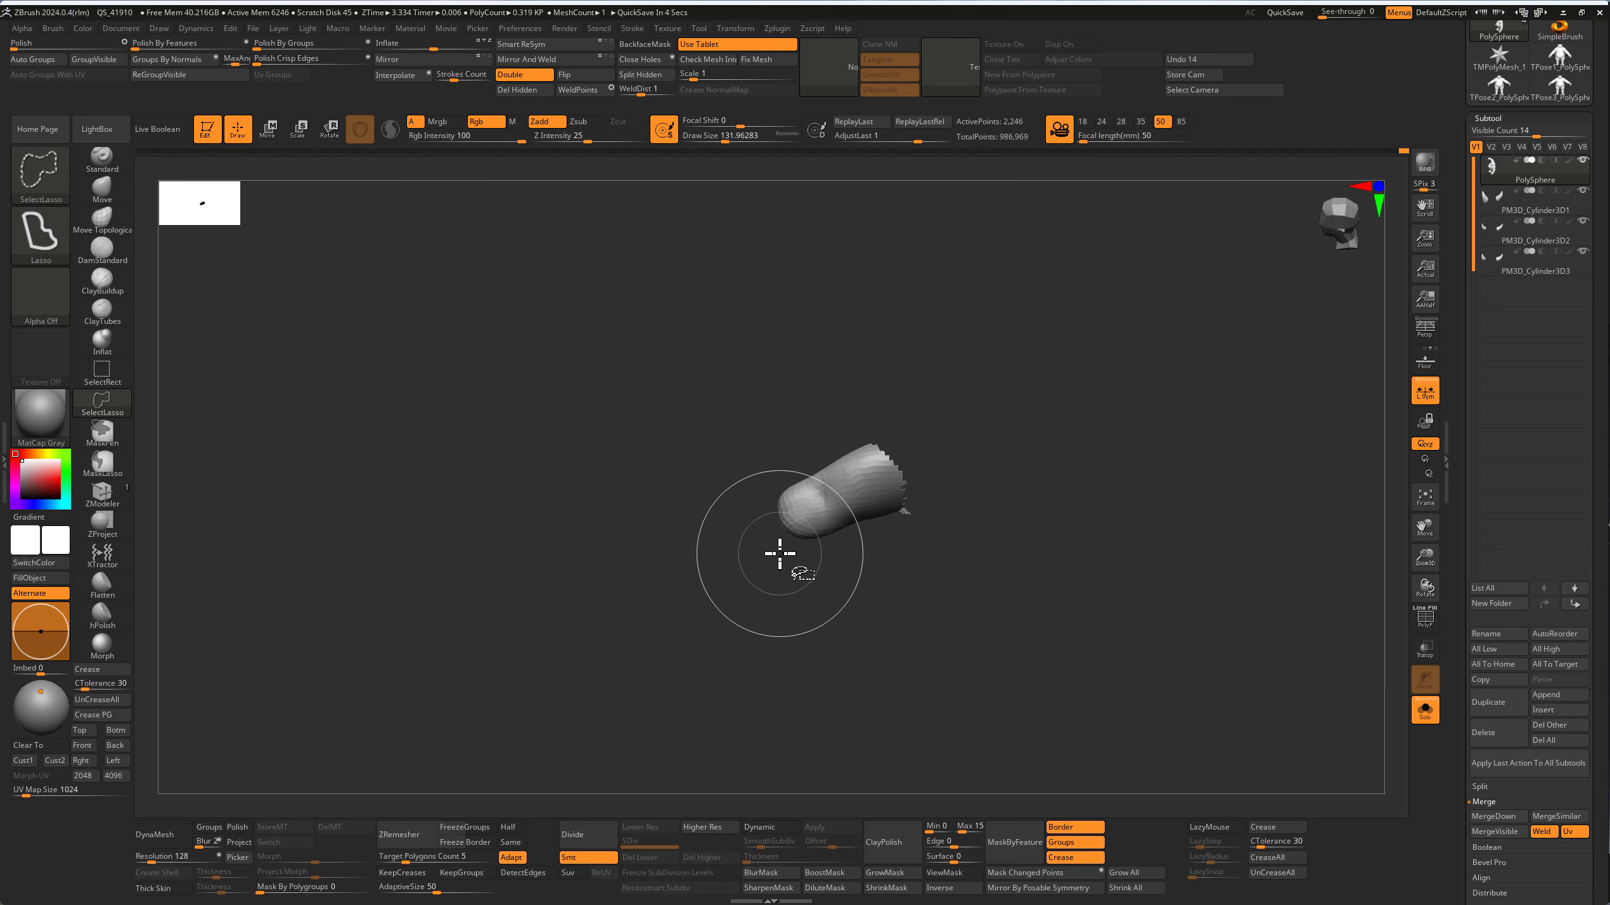
pyautogui.keyDown('ctrl'); pyautogui.keyDown('shift'); pyautogui.click(852, 586); pyautogui.keyUp('shift'); pyautogui.keyUp('ctrl')
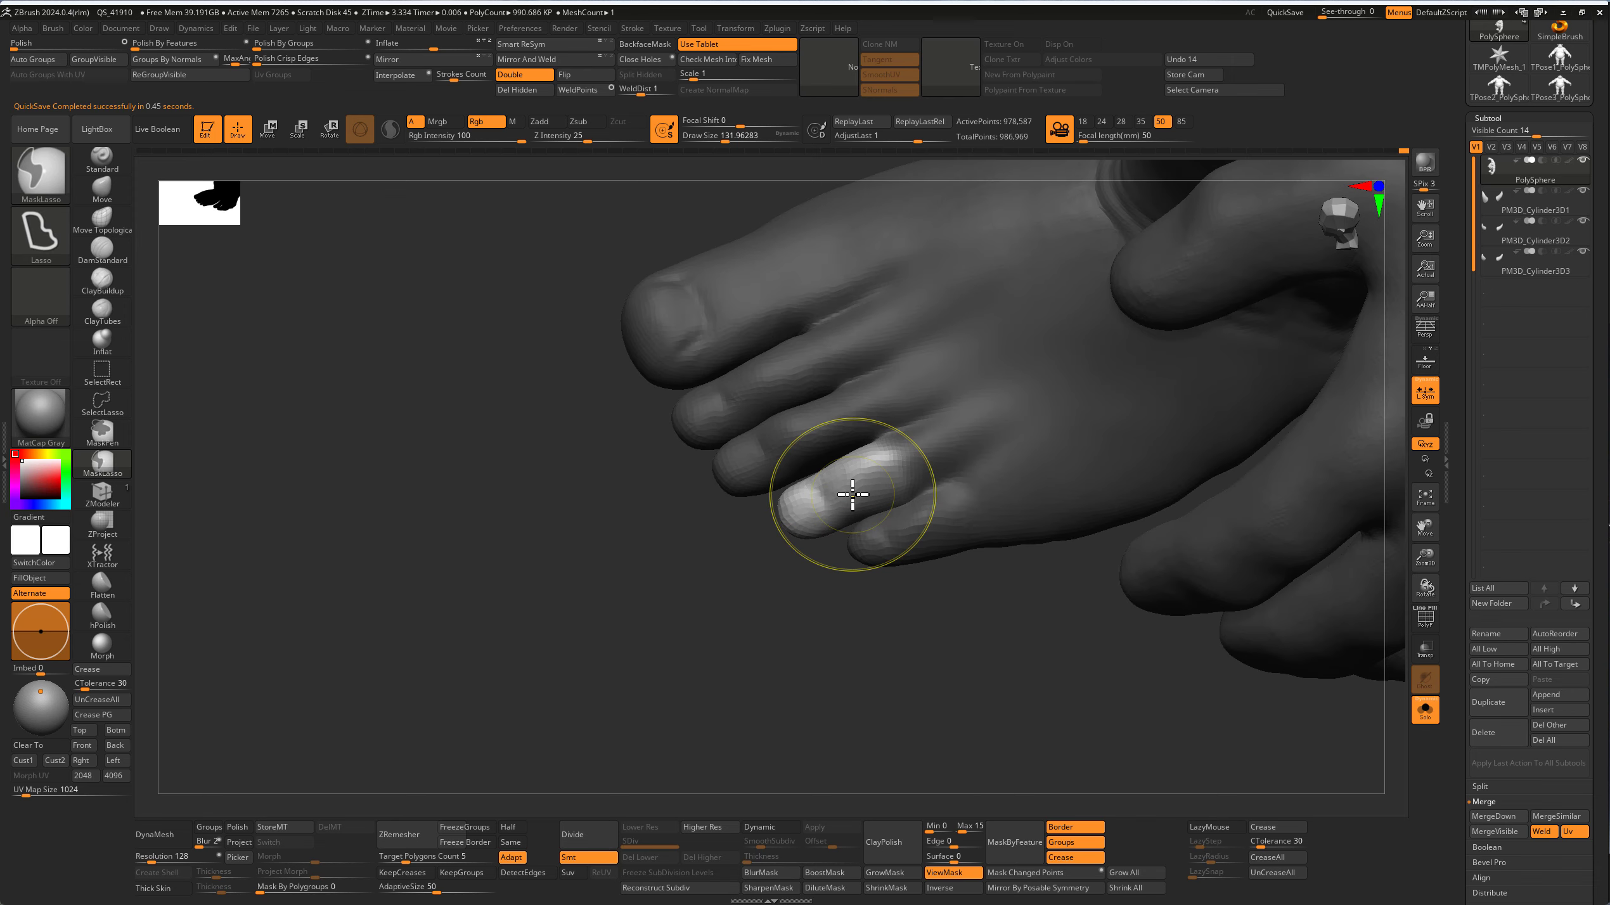
pyautogui.press('w')
pyautogui.moveTo(853, 495); pyautogui.dragTo(900, 462)
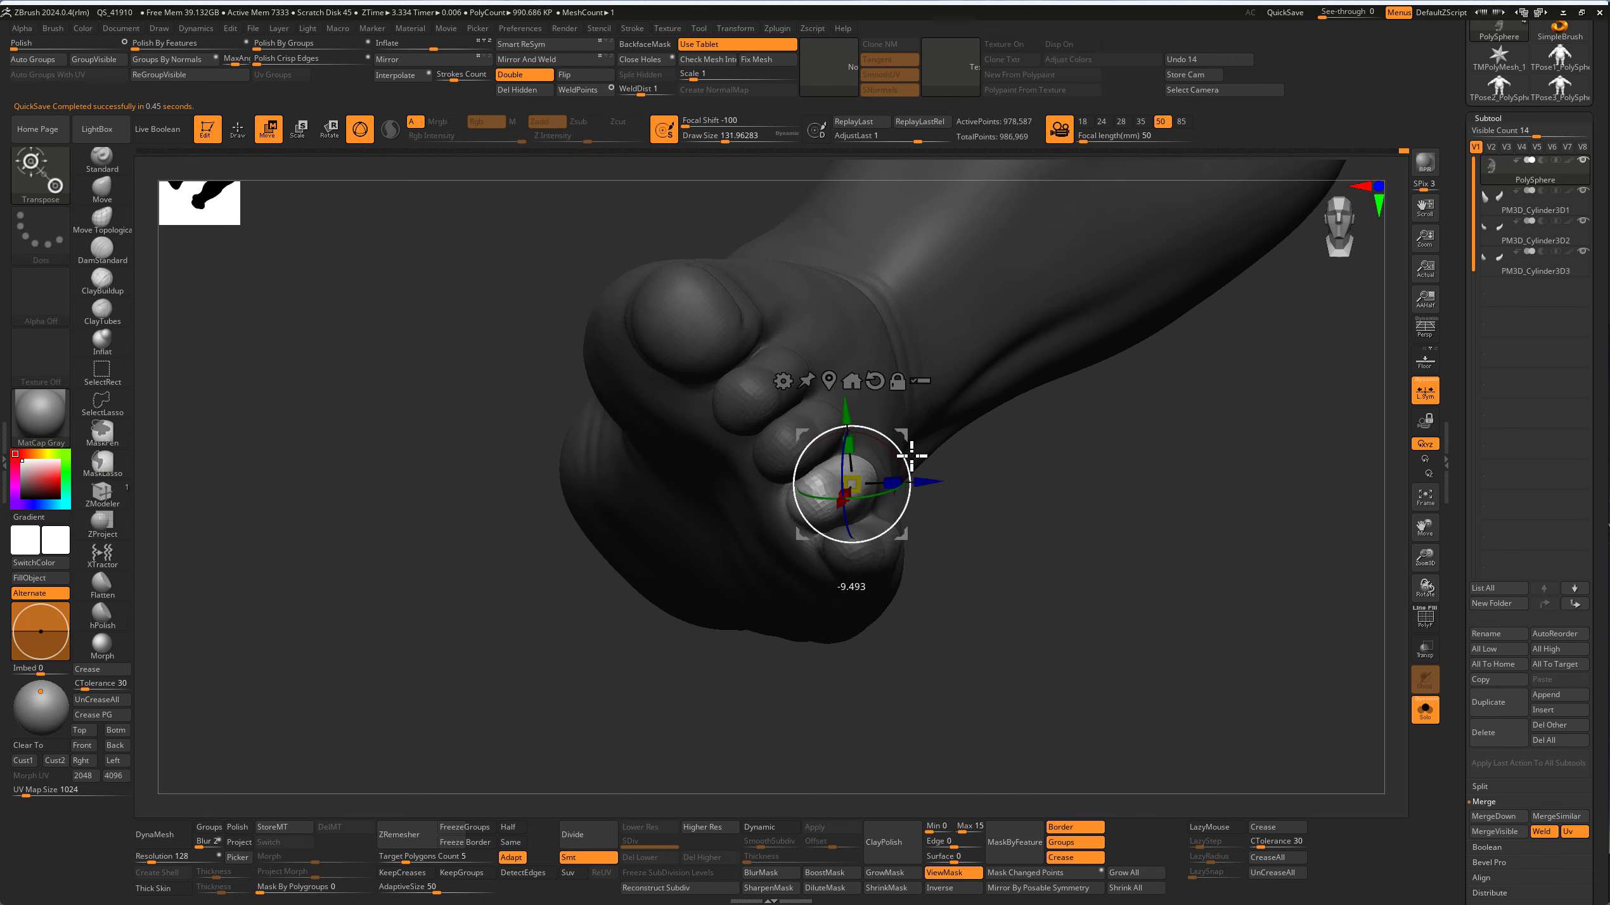
pyautogui.press('q')
pyautogui.moveTo(1053, 547); pyautogui.dragTo(805, 532)
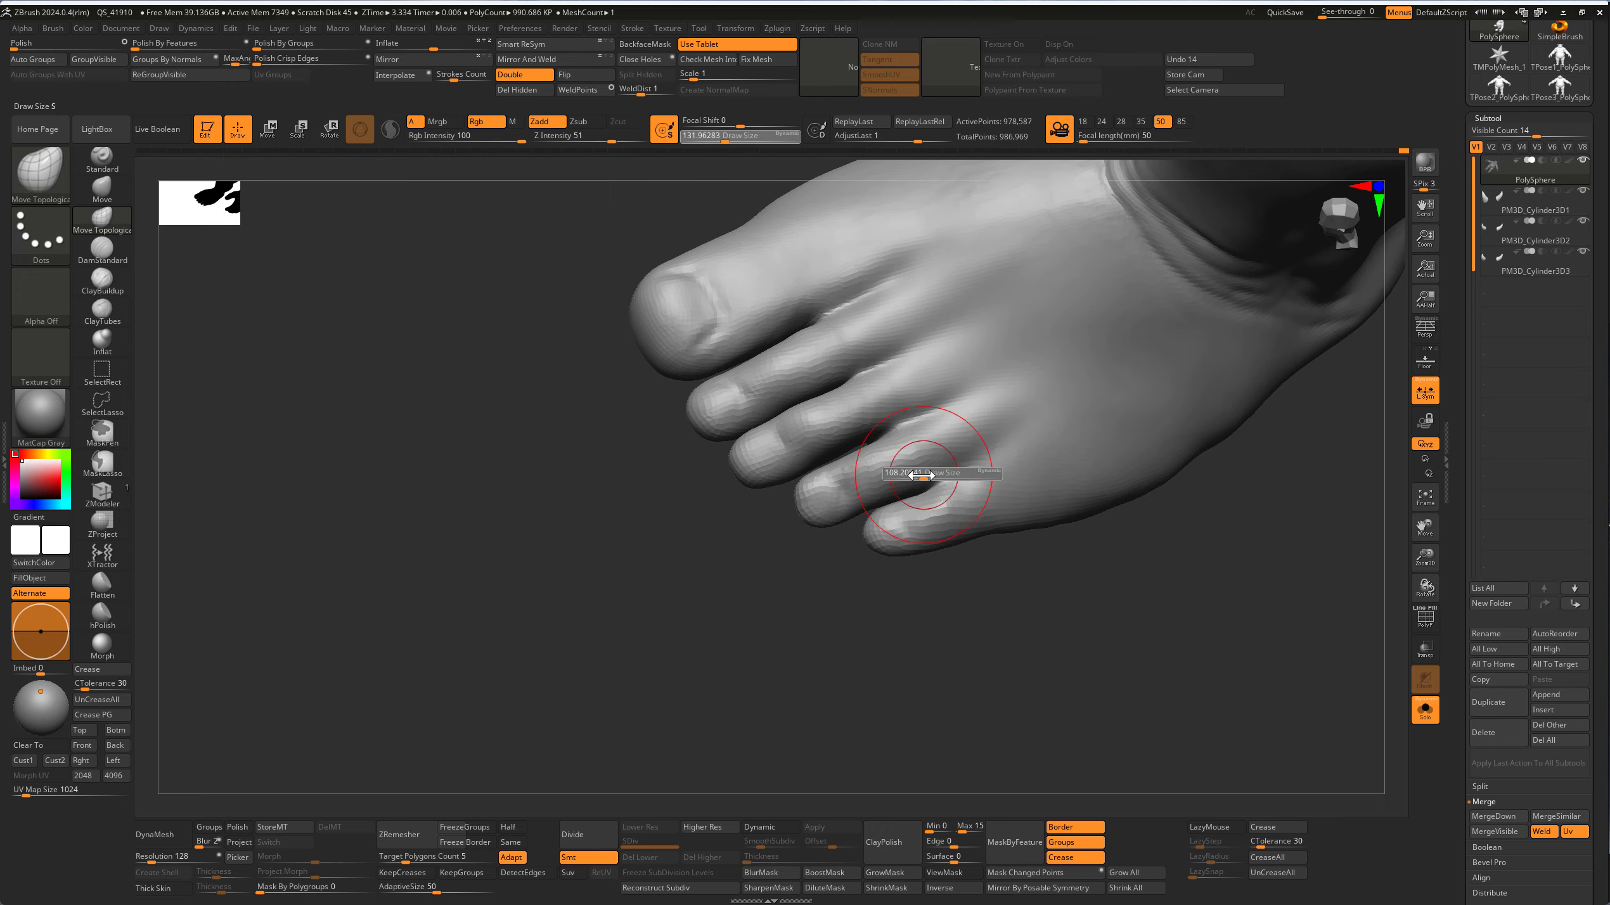
pyautogui.moveTo(899, 499)
pyautogui.mouseDown()
pyautogui.moveTo(992, 395)
pyautogui.moveTo(967, 366)
pyautogui.mouseUp()
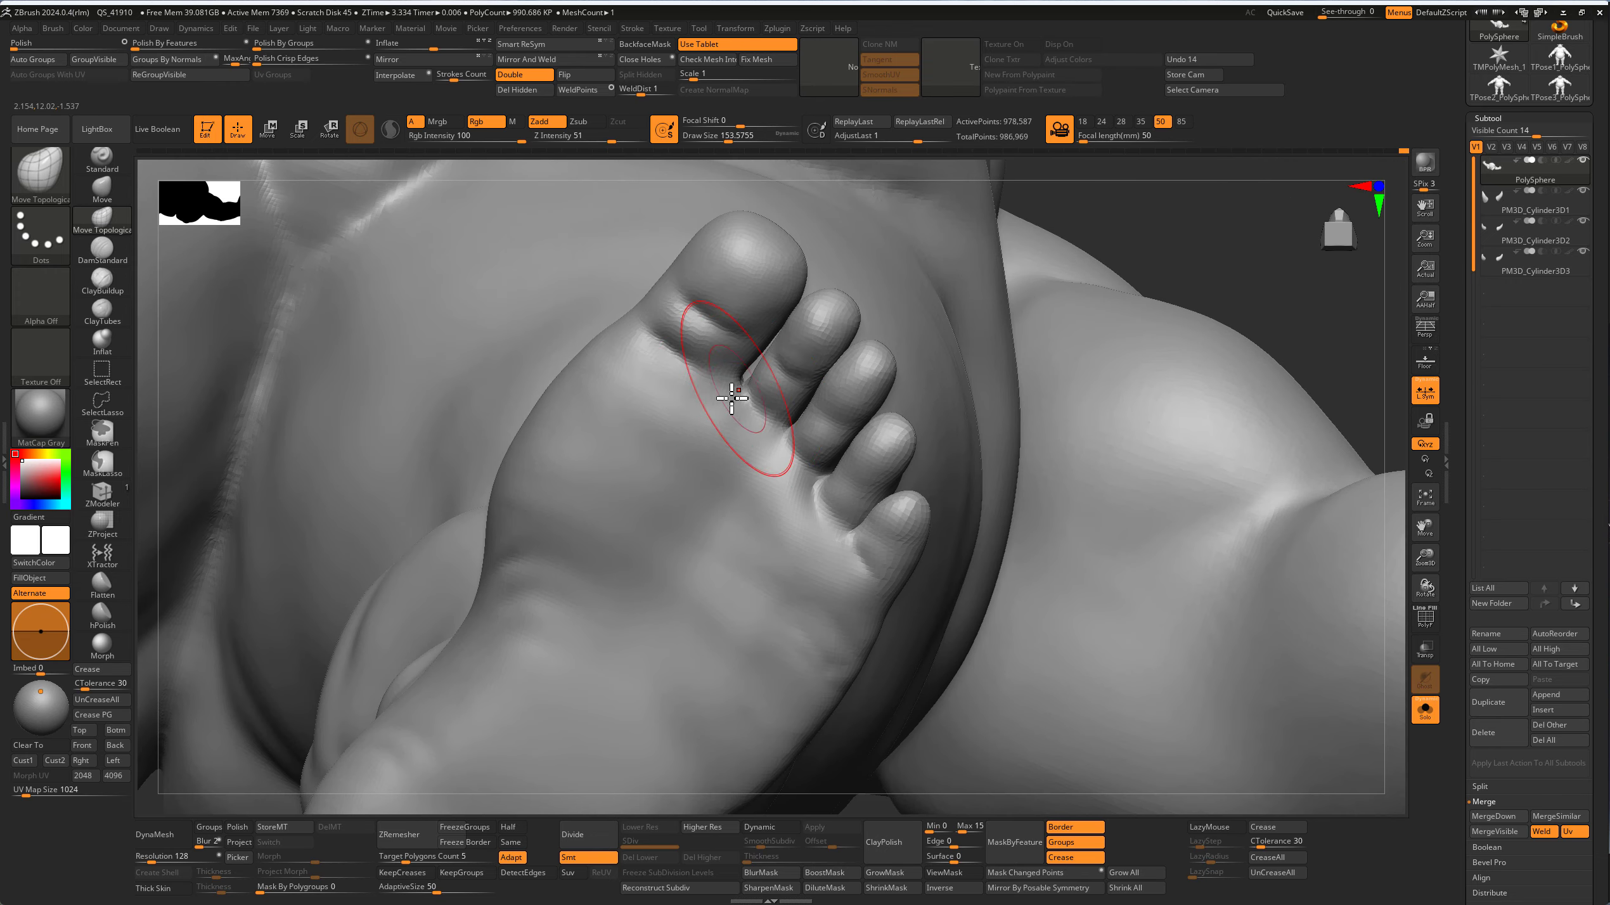
# Step: Orbit from the toes past the ankle fold, frame the model, and zoom onto the hand
pyautogui.moveTo(773, 444)
pyautogui.mouseDown(button='right')
pyautogui.moveTo(640, 363)
pyautogui.moveTo(611, 456)
pyautogui.moveTo(751, 454)
pyautogui.mouseUp(button='right')
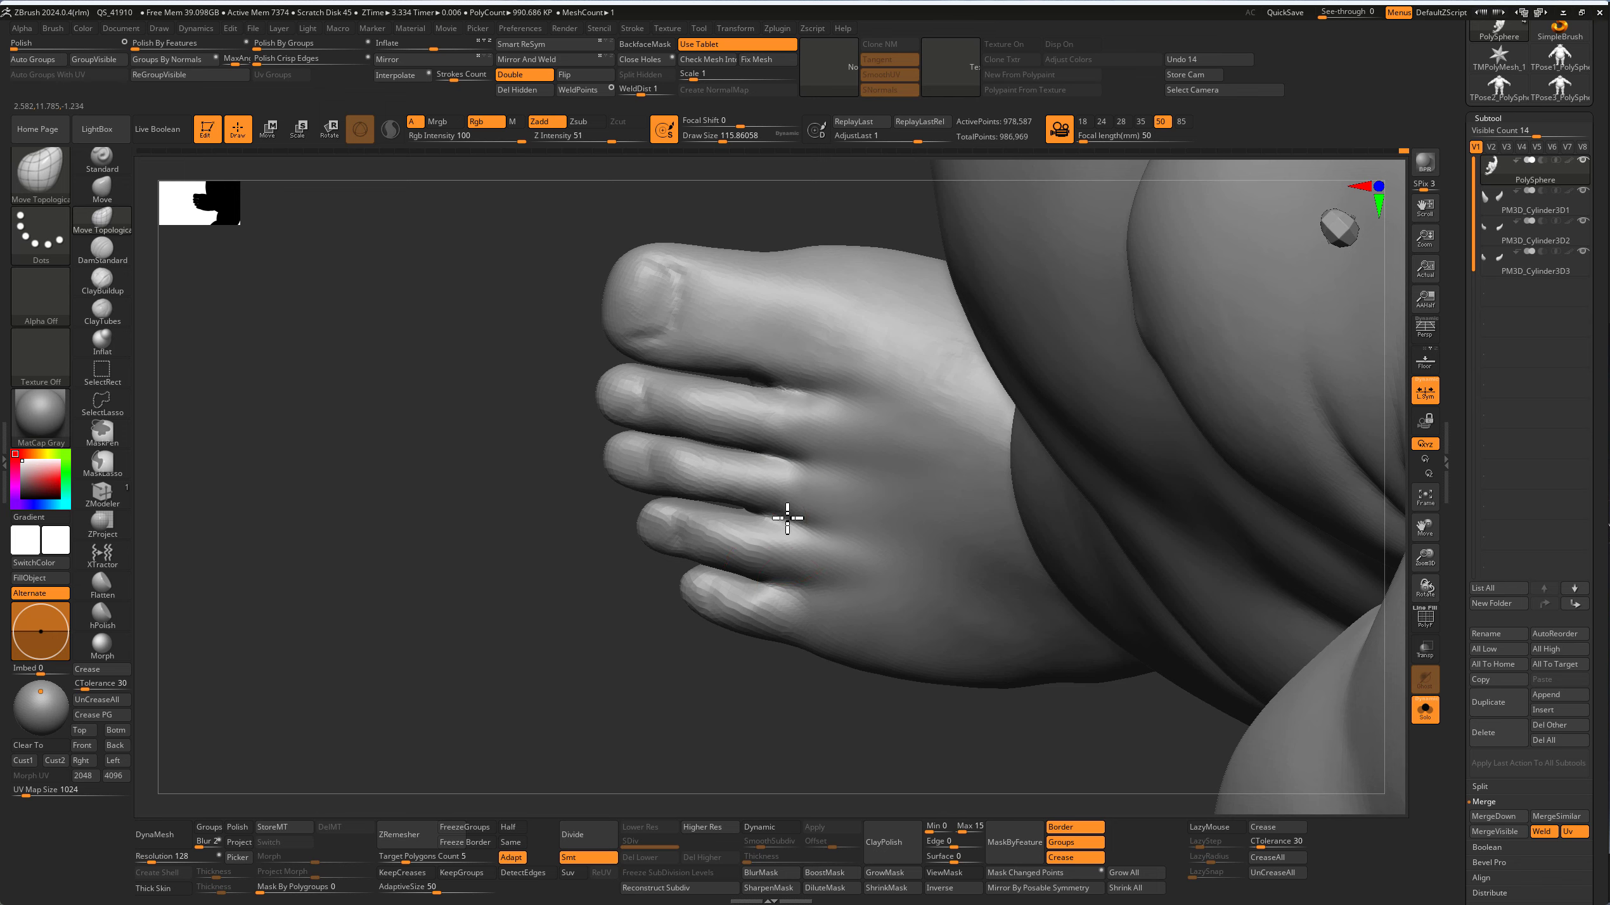
pyautogui.moveTo(832, 600); pyautogui.dragTo(820, 539, button='right')
pyautogui.moveTo(774, 468)
pyautogui.mouseDown(button='right')
pyautogui.moveTo(812, 302)
pyautogui.moveTo(773, 522)
pyautogui.moveTo(860, 533)
pyautogui.moveTo(719, 557)
pyautogui.moveTo(773, 600)
pyautogui.moveTo(862, 593)
pyautogui.moveTo(964, 439)
pyautogui.mouseUp(button='right')
pyautogui.press('f')
pyautogui.press('f')
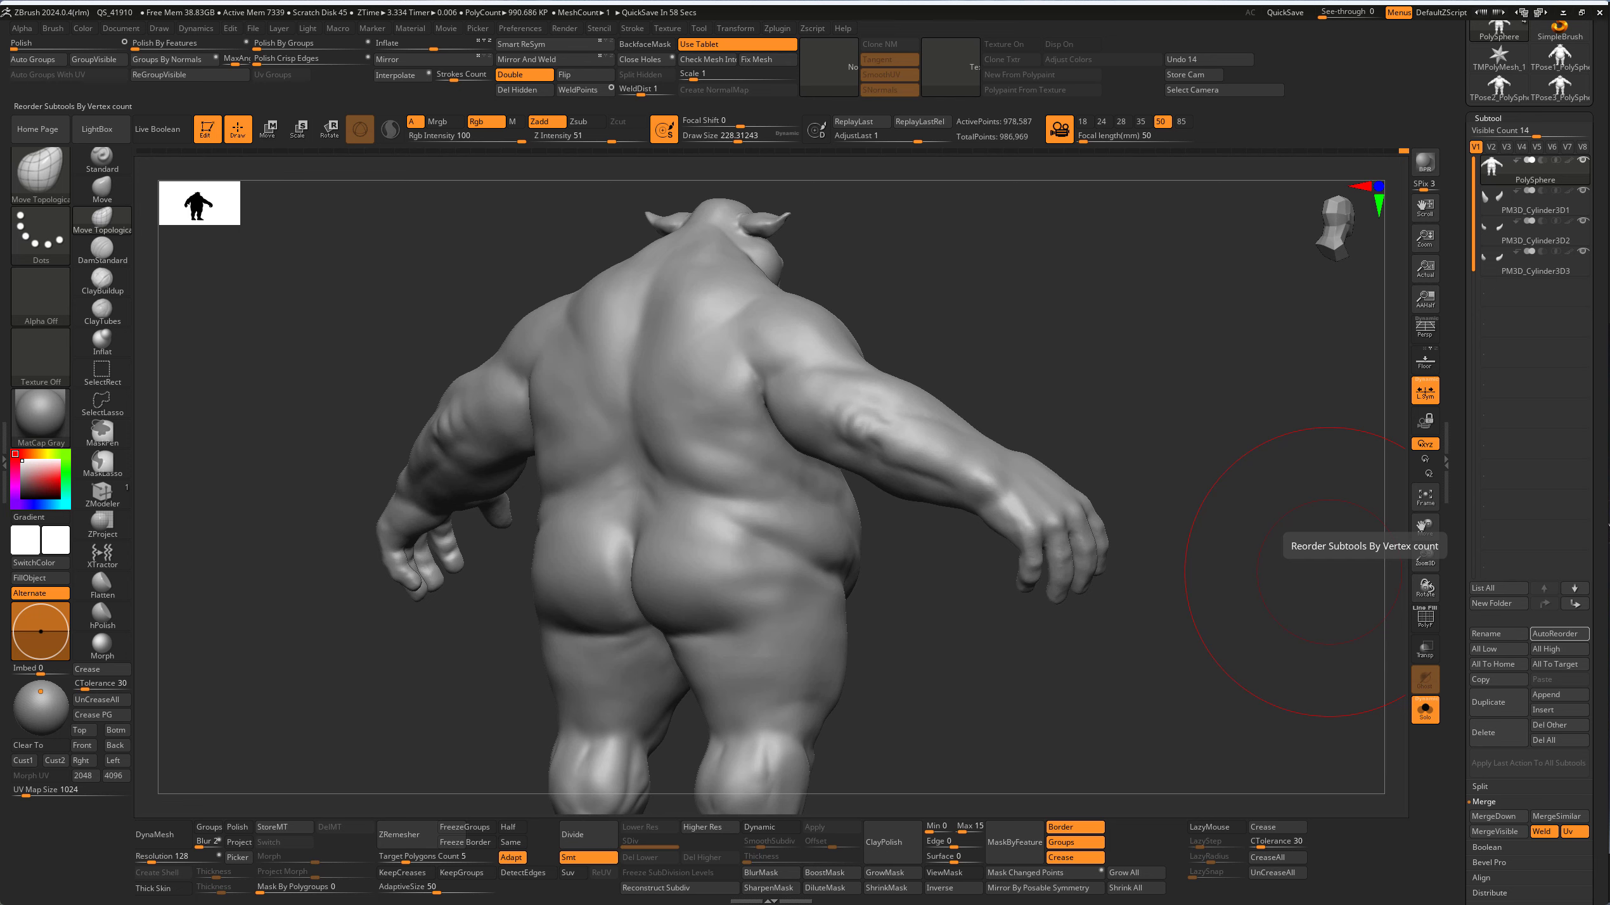
pyautogui.moveTo(1024, 429)
pyautogui.mouseDown(button='right')
pyautogui.moveTo(1006, 521)
pyautogui.moveTo(988, 485)
pyautogui.moveTo(1006, 435)
pyautogui.moveTo(1072, 549)
pyautogui.moveTo(1121, 514)
pyautogui.mouseUp(button='right')
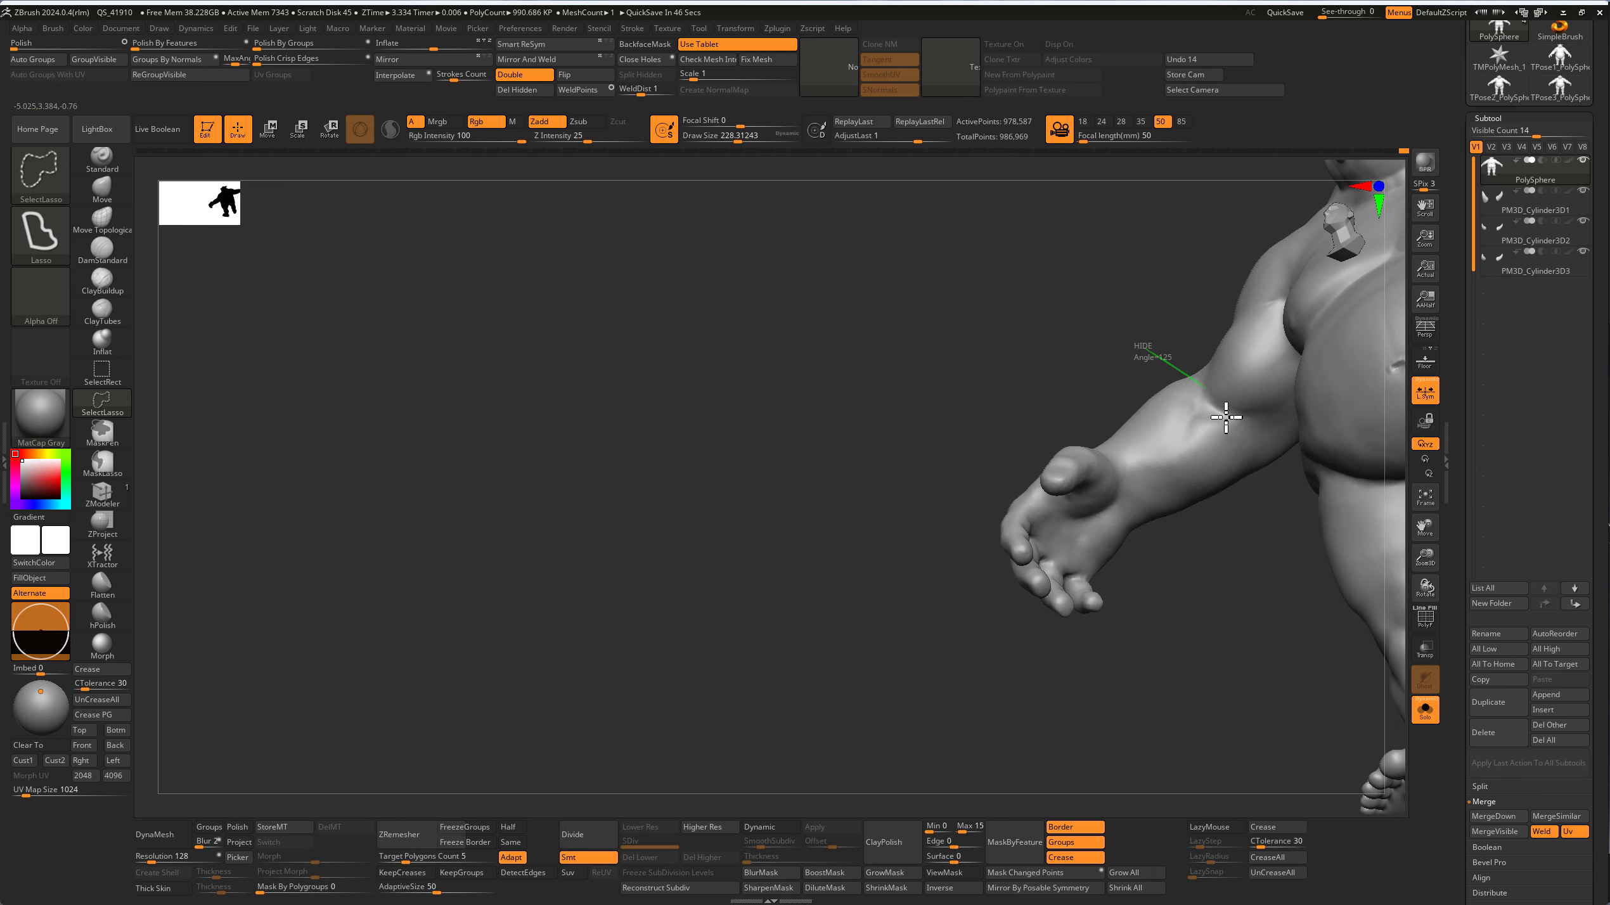
# Step: Hide everything except the hand, then orbit to study the palm and wrist
pyautogui.keyDown('ctrl'); pyautogui.keyDown('shift'); pyautogui.moveTo(1223, 417); pyautogui.dragTo(1222, 438); pyautogui.keyUp('shift'); pyautogui.keyUp('ctrl')
pyautogui.moveTo(1223, 438)
pyautogui.keyDown('ctrl'); pyautogui.mouseDown(button='right')
pyautogui.moveTo(788, 413)
pyautogui.moveTo(766, 349)
pyautogui.mouseUp(button='right'); pyautogui.keyUp('ctrl')
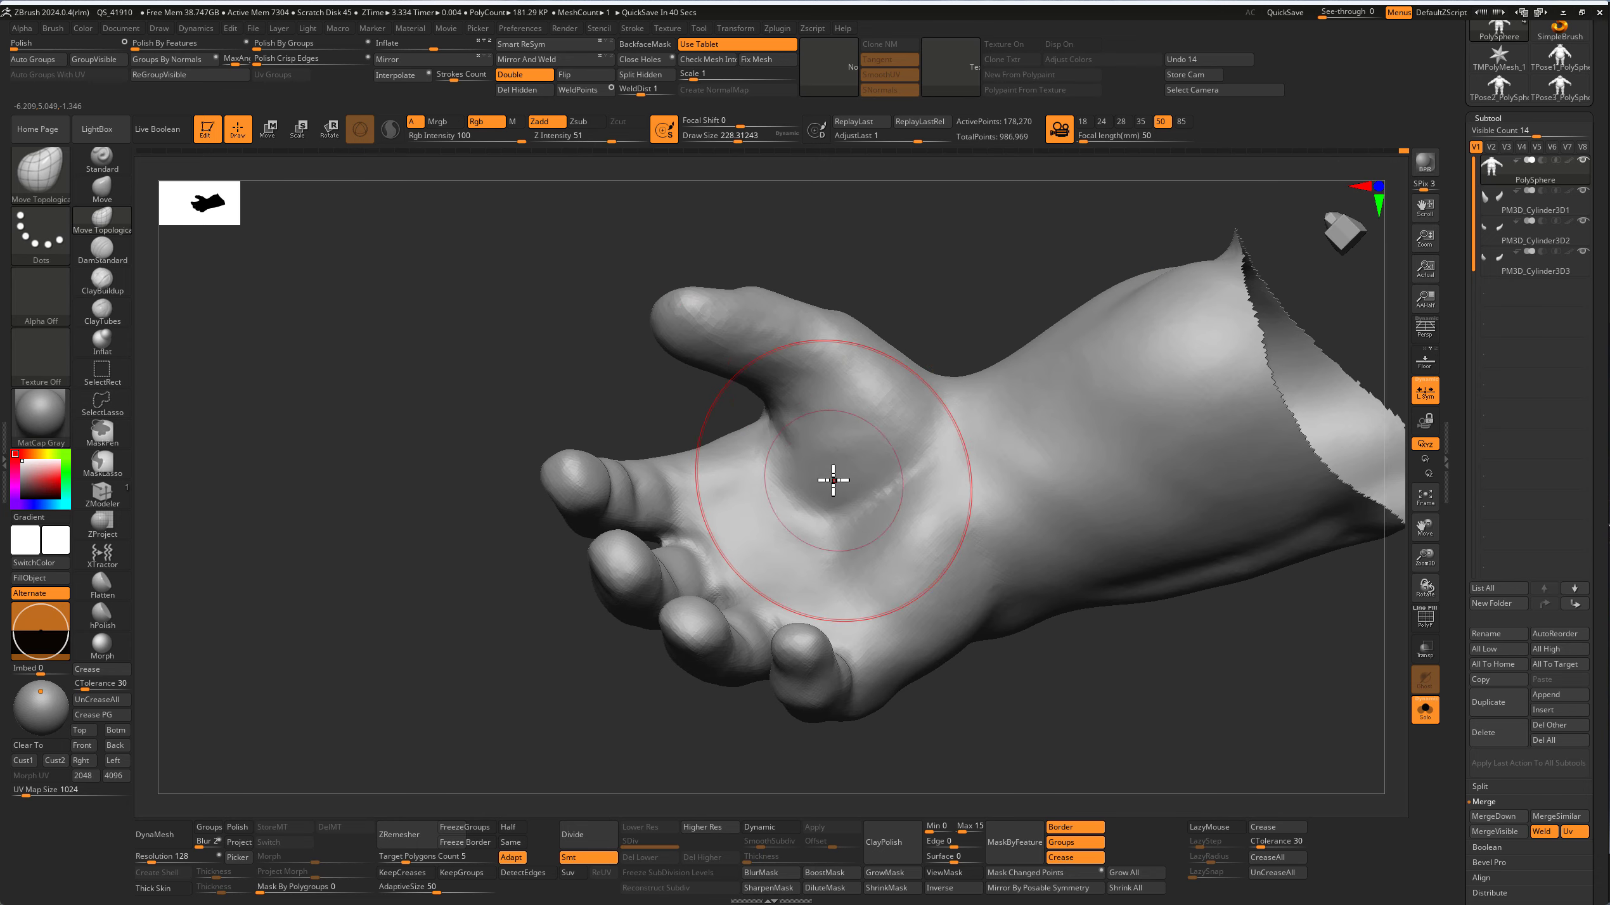
pyautogui.moveTo(837, 468)
pyautogui.mouseDown(button='right')
pyautogui.moveTo(822, 433)
pyautogui.moveTo(741, 417)
pyautogui.moveTo(791, 435)
pyautogui.moveTo(783, 485)
pyautogui.moveTo(694, 371)
pyautogui.moveTo(733, 443)
pyautogui.moveTo(729, 477)
pyautogui.mouseUp(button='right')
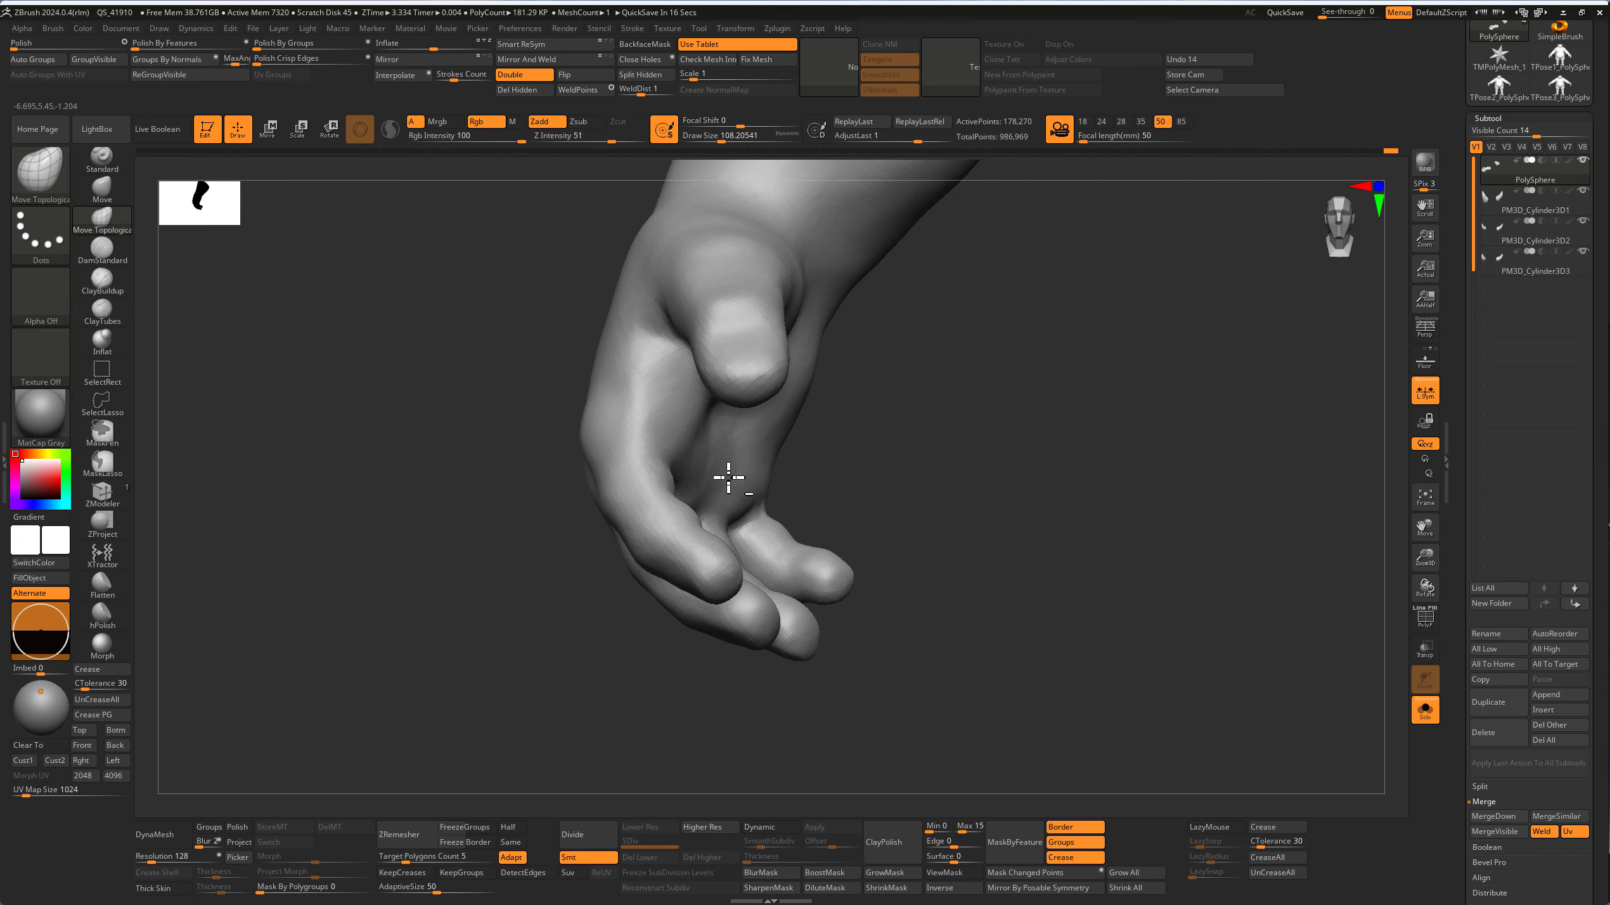
pyautogui.moveTo(669, 410)
pyautogui.mouseDown(button='right')
pyautogui.moveTo(636, 395)
pyautogui.moveTo(646, 413)
pyautogui.moveTo(618, 377)
pyautogui.moveTo(618, 406)
pyautogui.moveTo(462, 418)
pyautogui.moveTo(931, 482)
pyautogui.moveTo(611, 478)
pyautogui.mouseUp(button='right')
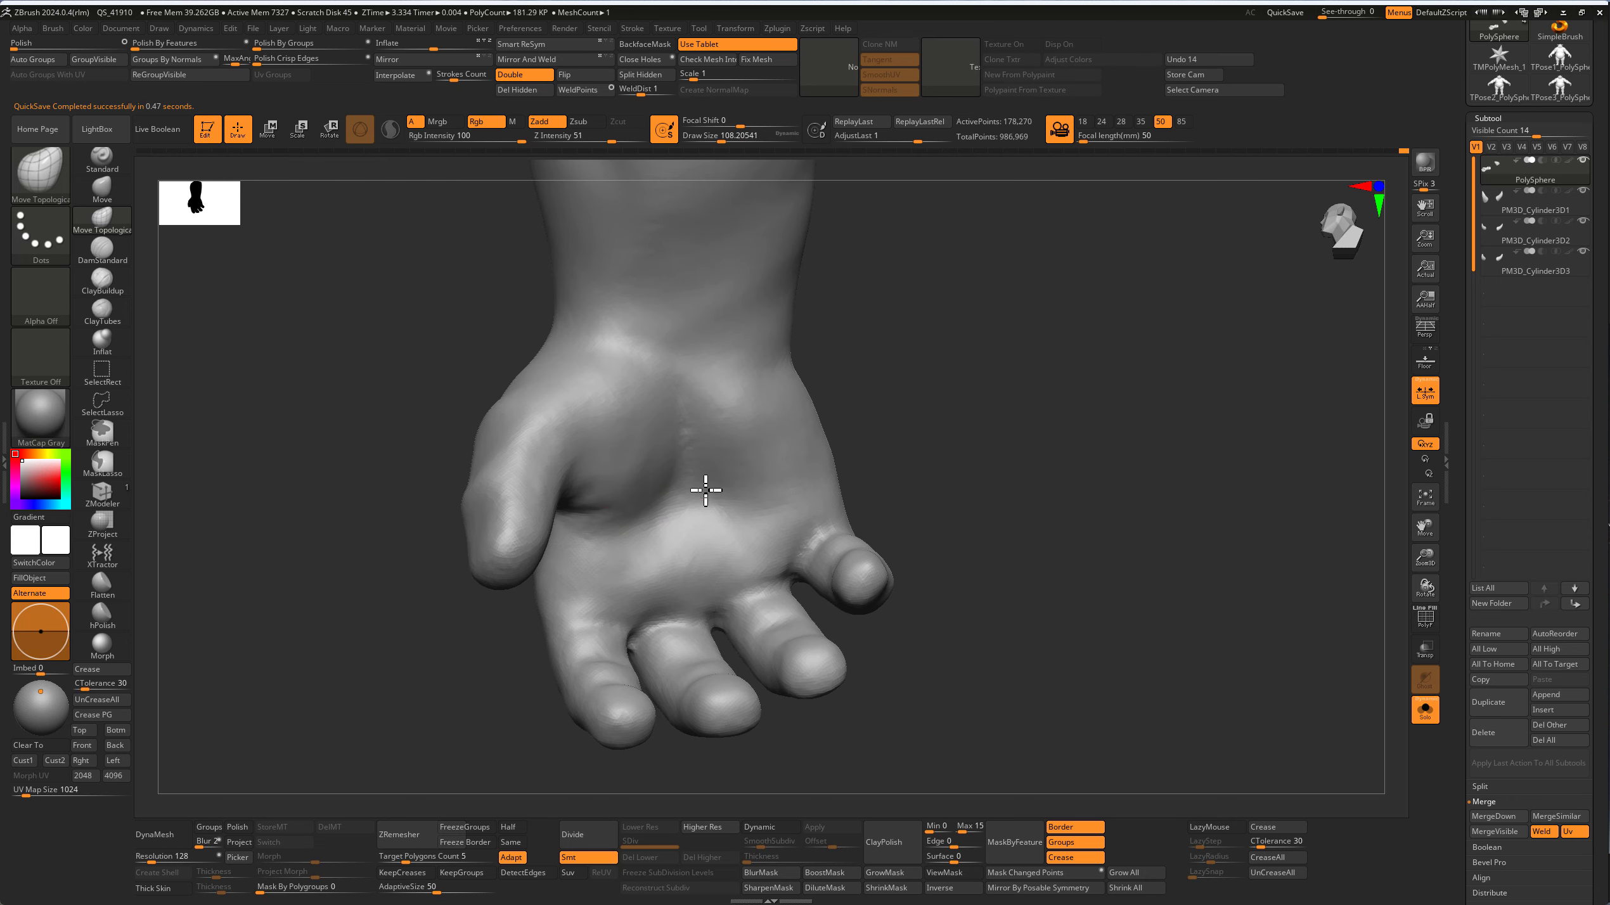
pyautogui.moveTo(708, 485); pyautogui.dragTo(736, 495, button='right')
pyautogui.moveTo(659, 367); pyautogui.dragTo(683, 377, button='right')
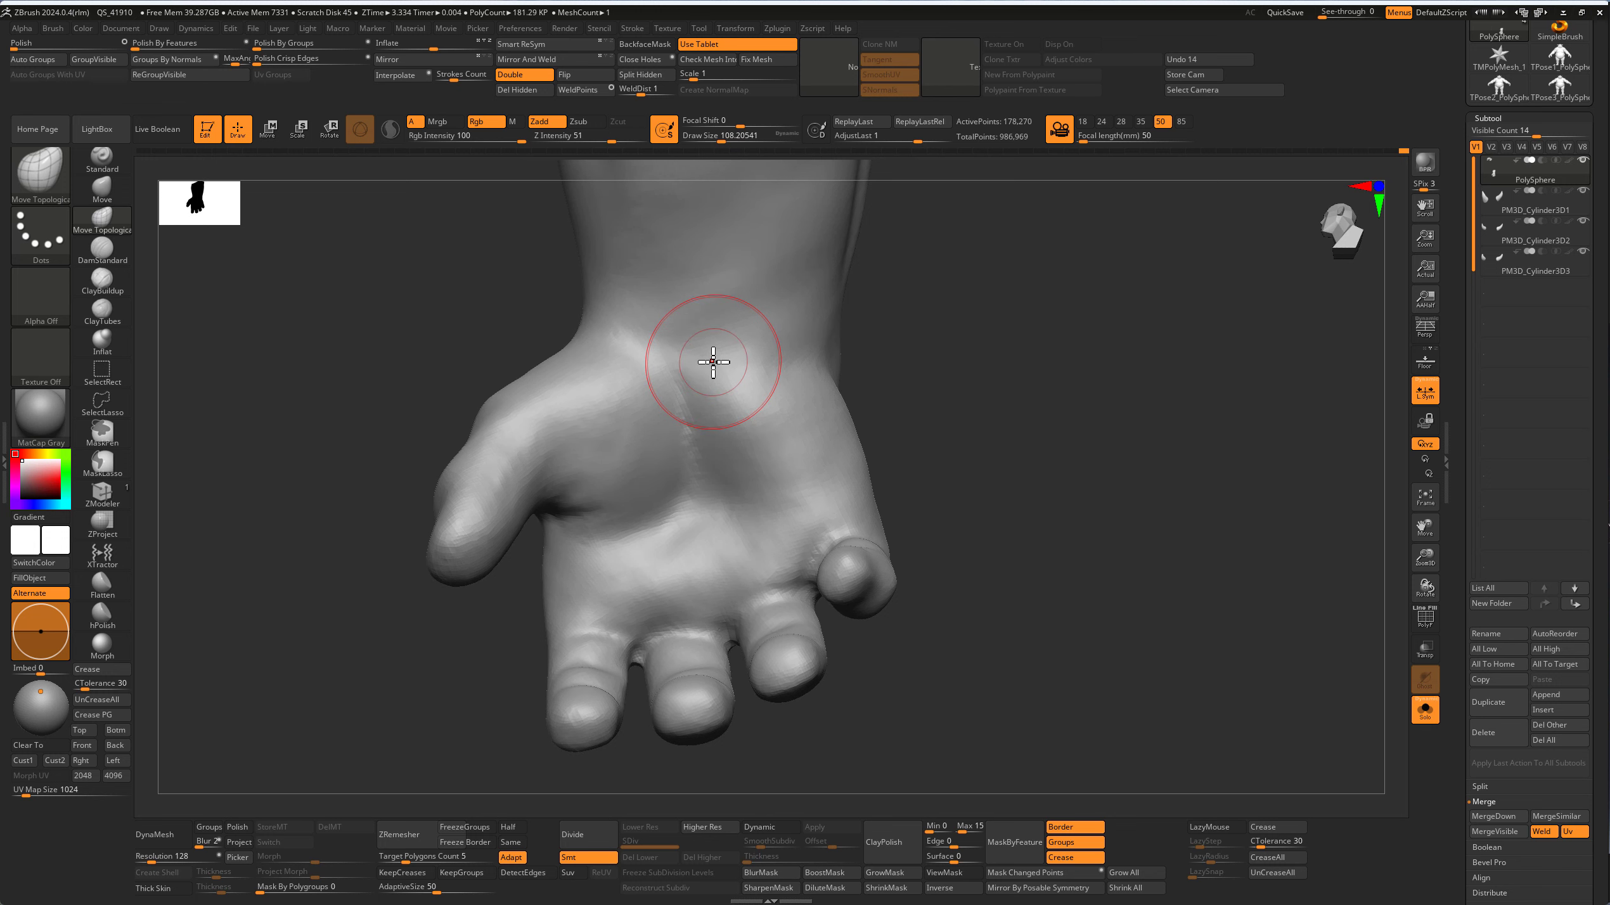
pyautogui.moveTo(712, 360)
pyautogui.mouseDown(button='right')
pyautogui.moveTo(1240, 316)
pyautogui.moveTo(763, 282)
pyautogui.mouseUp(button='right')
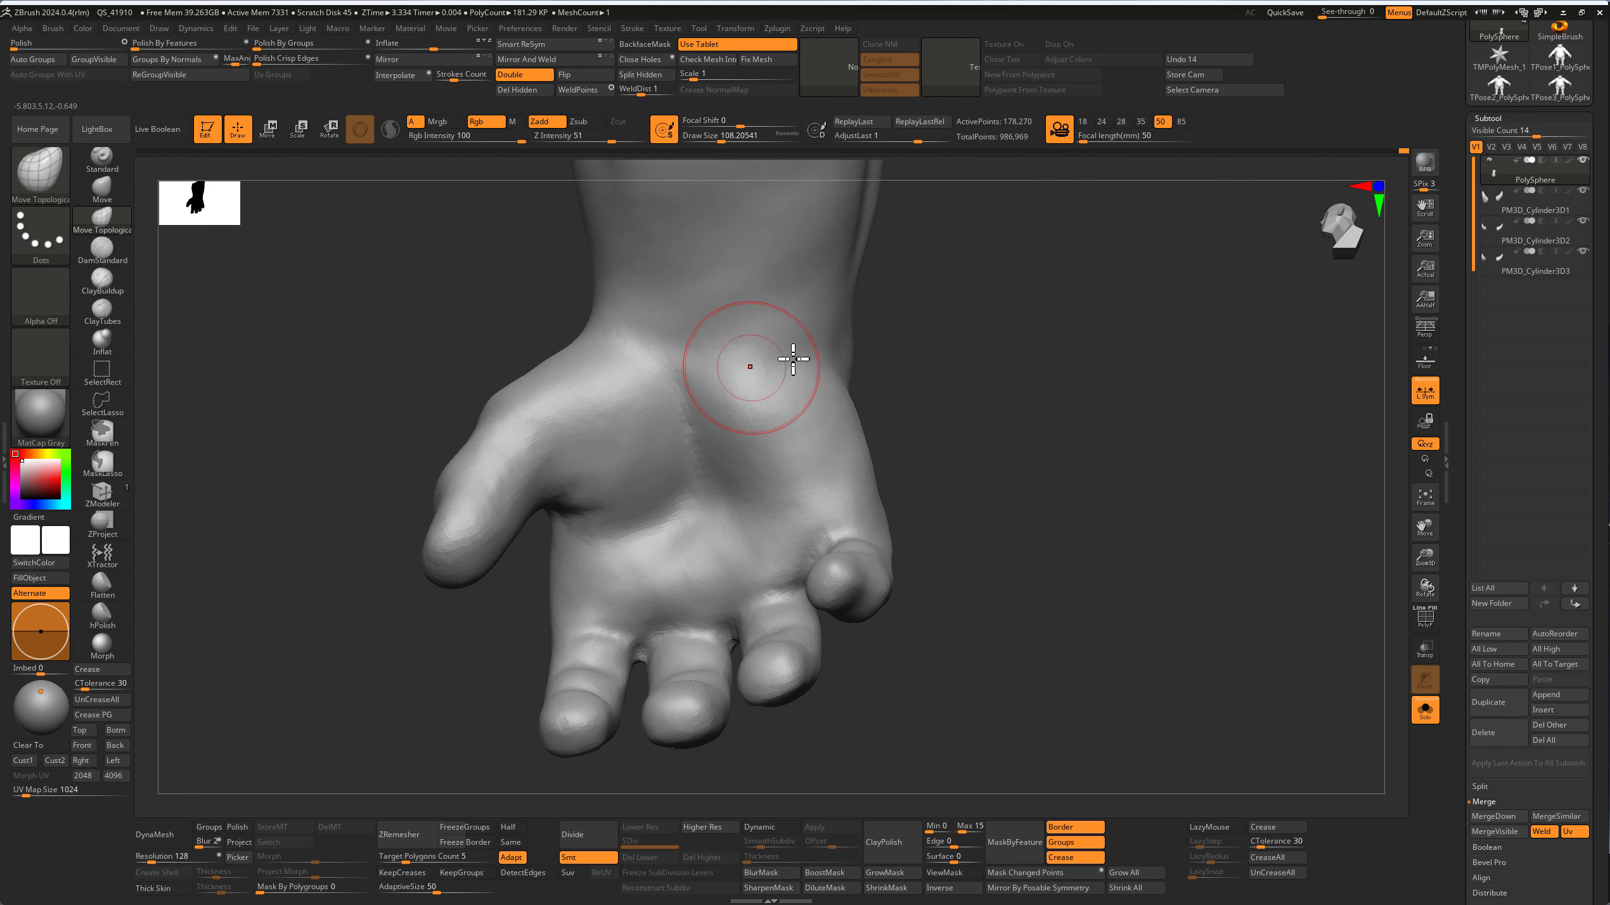
# Step: Select the DamStandard brush with the B, D, S shortcut
pyautogui.press('b')
pyautogui.press('d')
pyautogui.press('s')
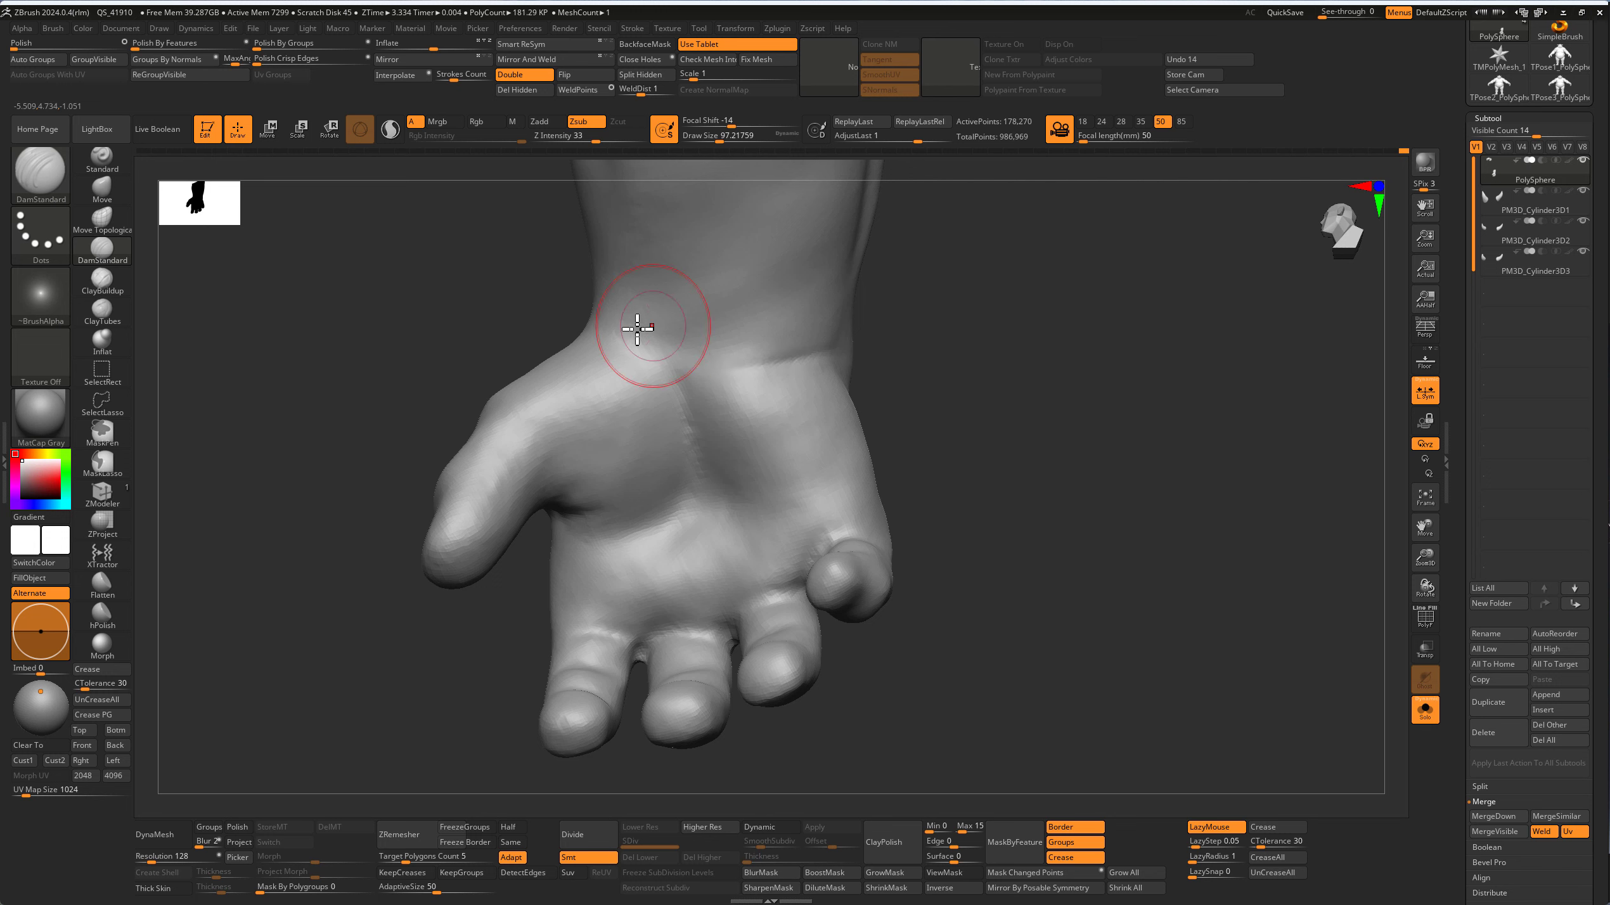
# Step: Orbit around the wrist and back of the hand to the palm, switching to Move Topological
pyautogui.moveTo(629, 317)
pyautogui.mouseDown(button='right')
pyautogui.moveTo(805, 334)
pyautogui.moveTo(503, 295)
pyautogui.moveTo(708, 266)
pyautogui.moveTo(608, 216)
pyautogui.moveTo(667, 215)
pyautogui.mouseUp(button='right')
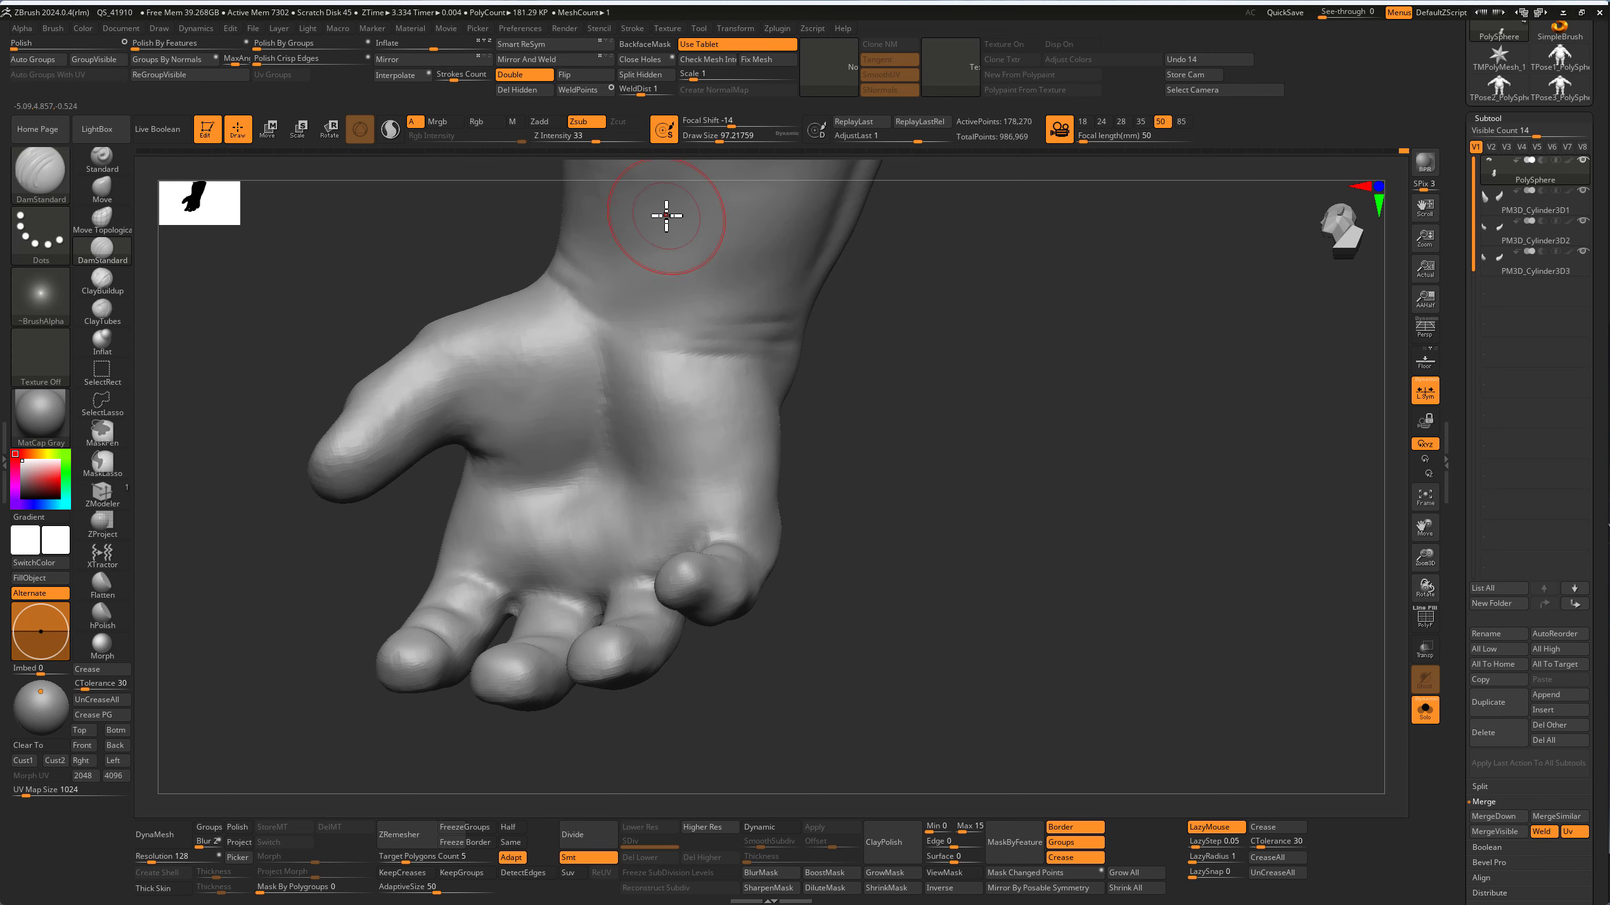
pyautogui.moveTo(587, 334)
pyautogui.mouseDown(button='right')
pyautogui.moveTo(859, 435)
pyautogui.moveTo(787, 350)
pyautogui.moveTo(728, 338)
pyautogui.mouseUp(button='right')
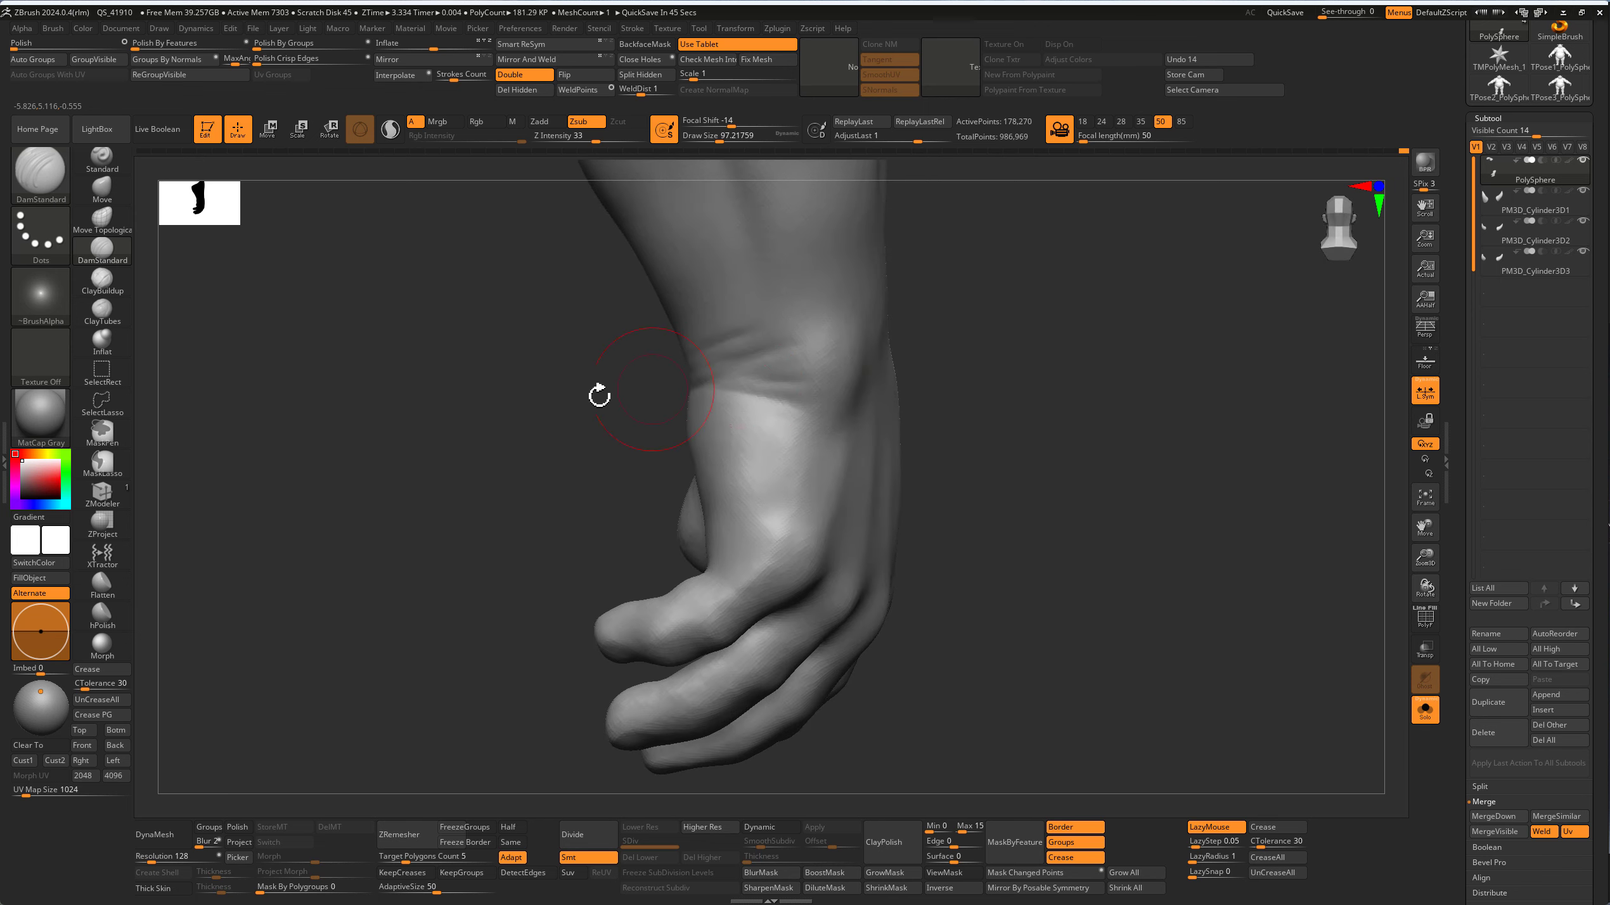
pyautogui.moveTo(599, 396); pyautogui.dragTo(710, 393, button='right')
pyautogui.moveTo(570, 400)
pyautogui.mouseDown(button='right')
pyautogui.moveTo(388, 317)
pyautogui.moveTo(320, 331)
pyautogui.moveTo(499, 311)
pyautogui.moveTo(550, 324)
pyautogui.moveTo(471, 338)
pyautogui.moveTo(773, 334)
pyautogui.moveTo(520, 340)
pyautogui.moveTo(741, 327)
pyautogui.moveTo(730, 348)
pyautogui.moveTo(1071, 359)
pyautogui.mouseUp(button='right')
pyautogui.click(105, 229)
pyautogui.moveTo(355, 342); pyautogui.dragTo(385, 344, button='right')
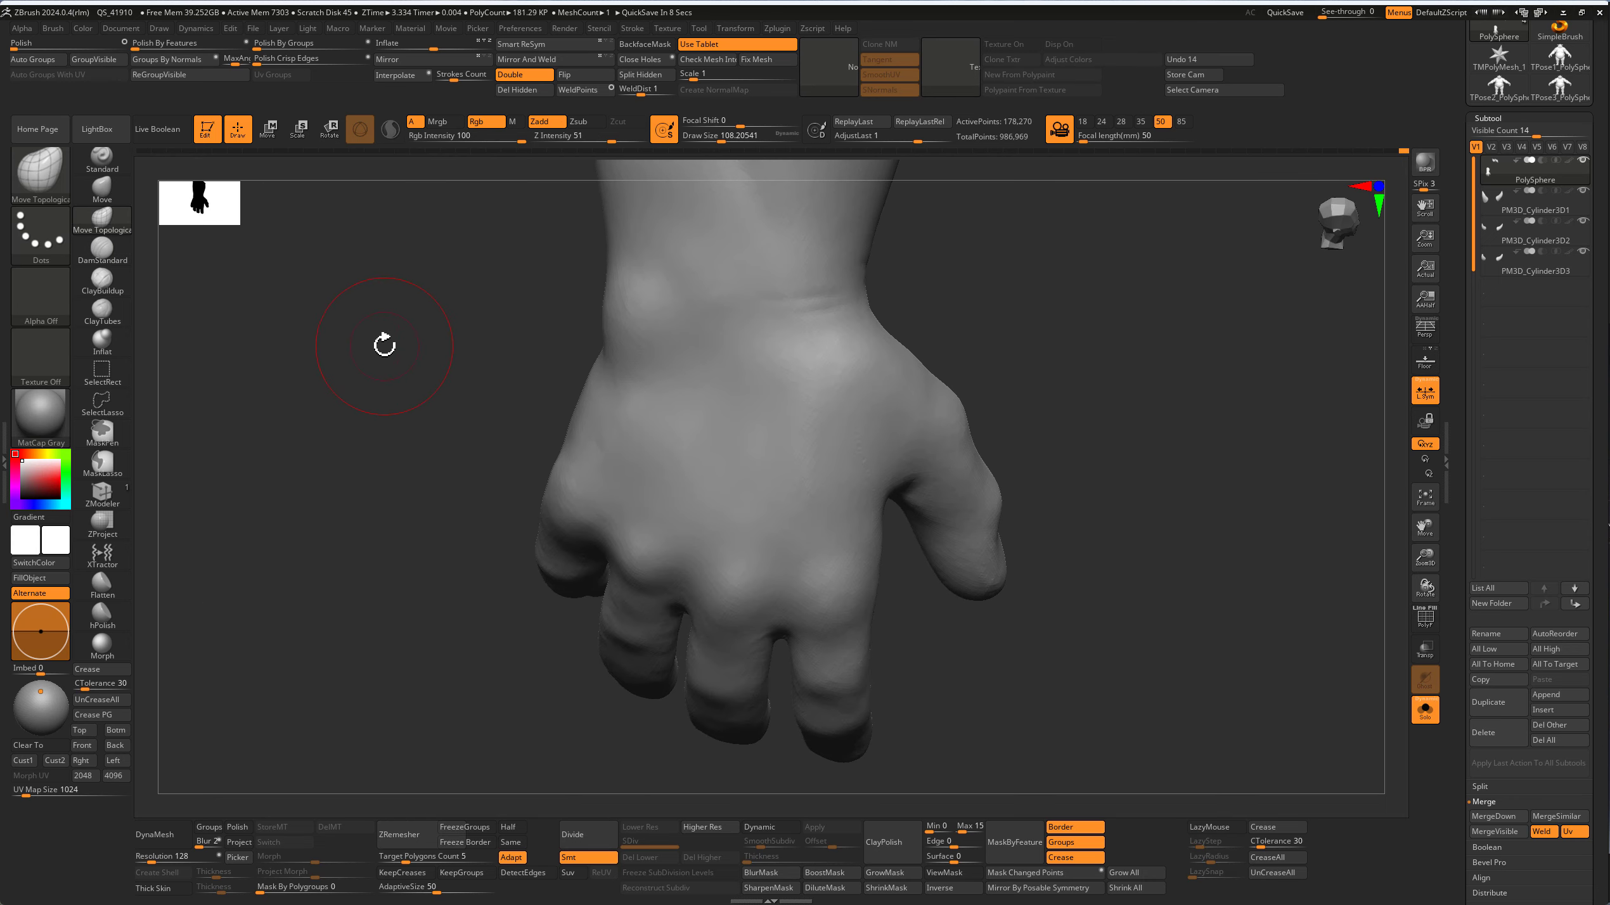
pyautogui.moveTo(852, 599)
pyautogui.mouseDown(button='right')
pyautogui.moveTo(970, 561)
pyautogui.moveTo(913, 543)
pyautogui.moveTo(821, 234)
pyautogui.mouseUp(button='right')
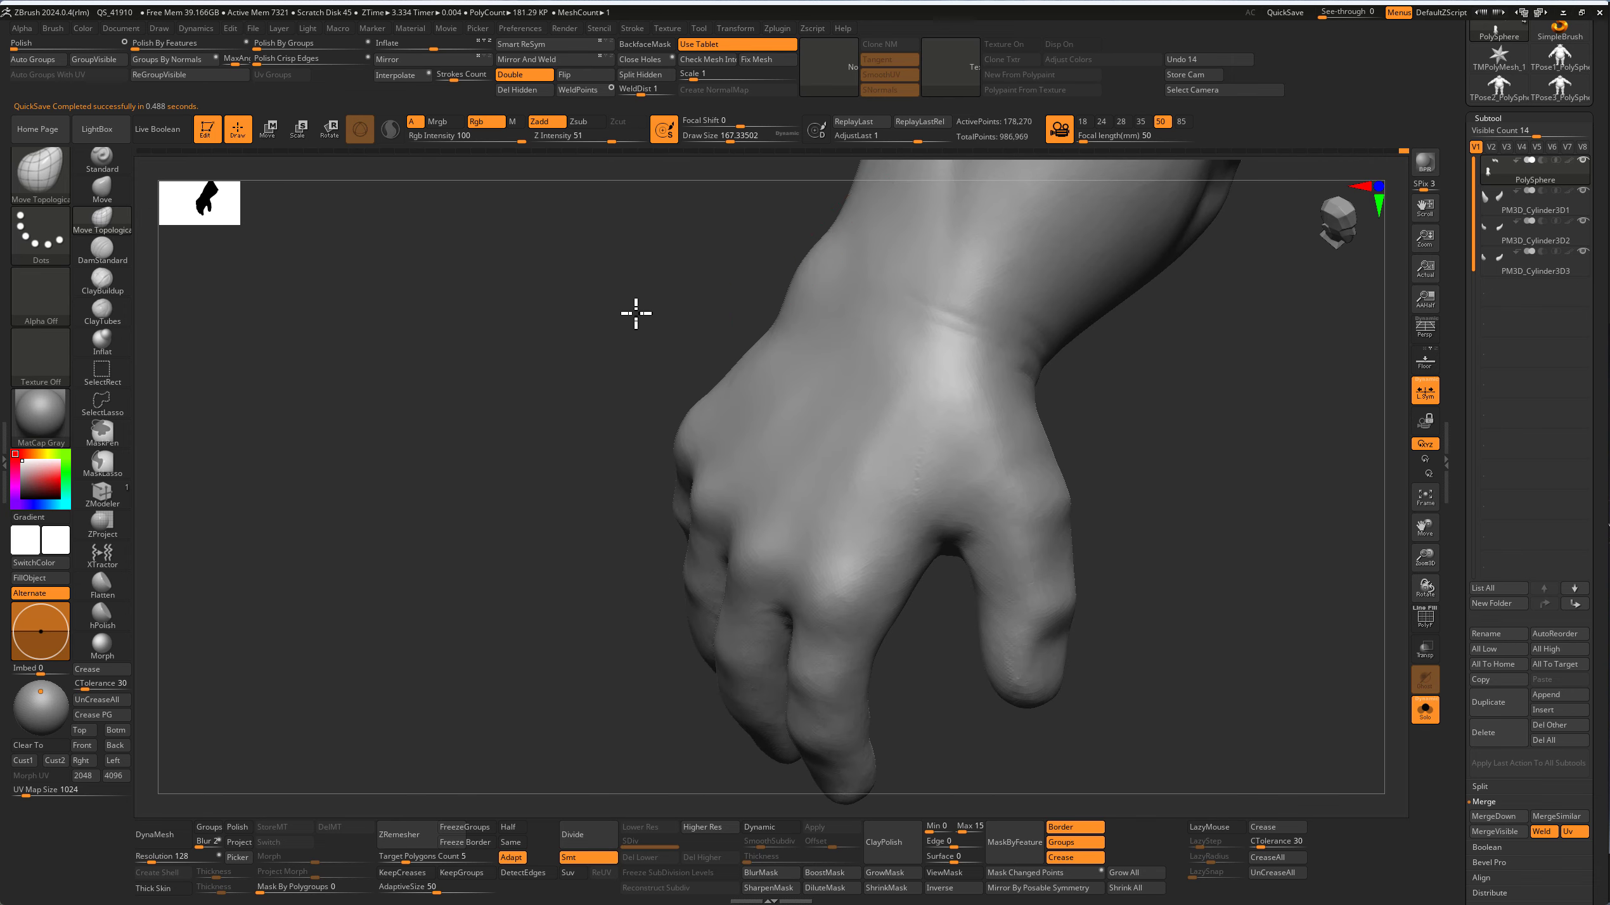
pyautogui.moveTo(636, 313)
pyautogui.mouseDown(button='right')
pyautogui.moveTo(578, 262)
pyautogui.moveTo(723, 284)
pyautogui.mouseUp(button='right')
pyautogui.moveTo(525, 313)
pyautogui.mouseDown(button='right')
pyautogui.moveTo(460, 417)
pyautogui.moveTo(437, 406)
pyautogui.moveTo(424, 371)
pyautogui.moveTo(728, 424)
pyautogui.mouseUp(button='right')
# Step: Reselect DamStandard and carve a crease on the palm at the thumb's base
pyautogui.press('b')
pyautogui.press('d')
pyautogui.press('s')
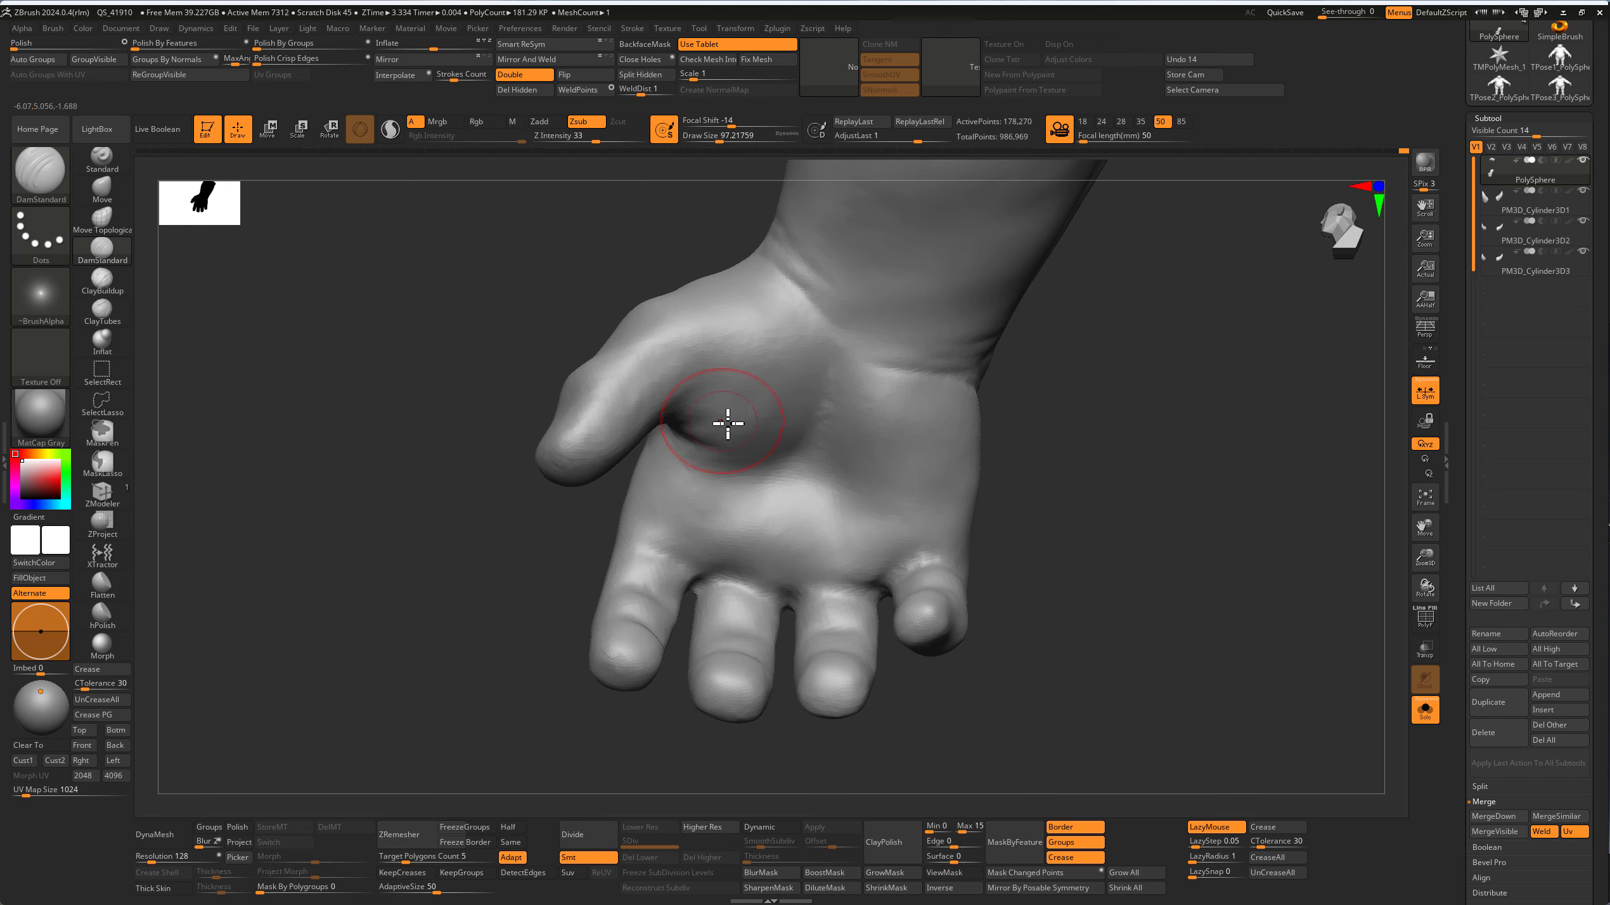
pyautogui.moveTo(1073, 441); pyautogui.dragTo(627, 396, button='right')
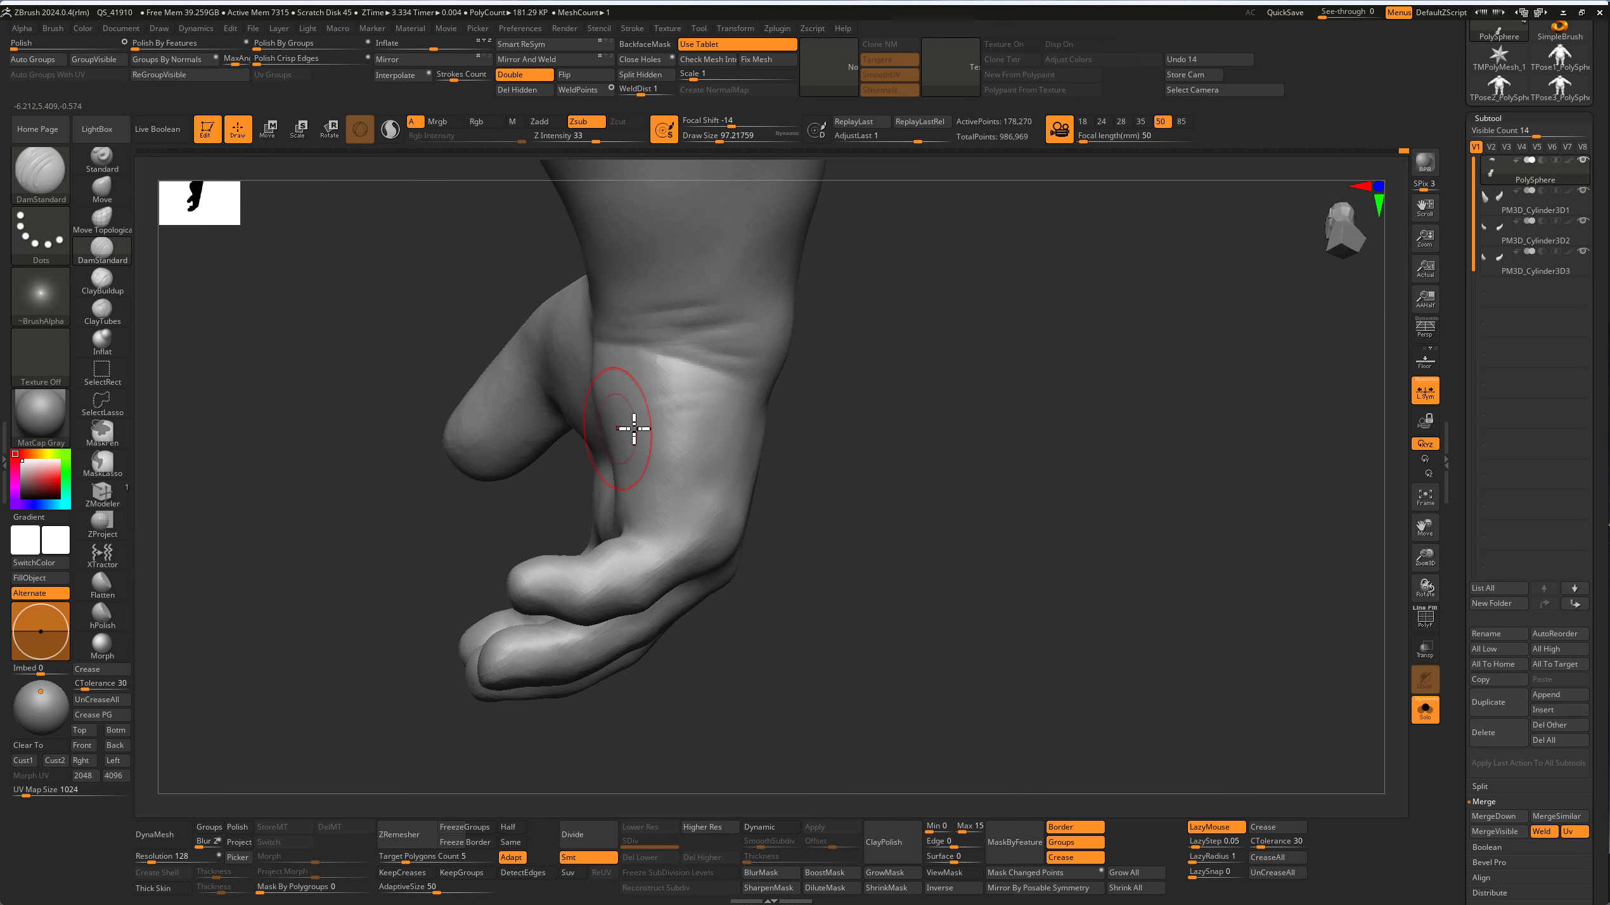
pyautogui.moveTo(808, 467); pyautogui.dragTo(451, 394, button='right')
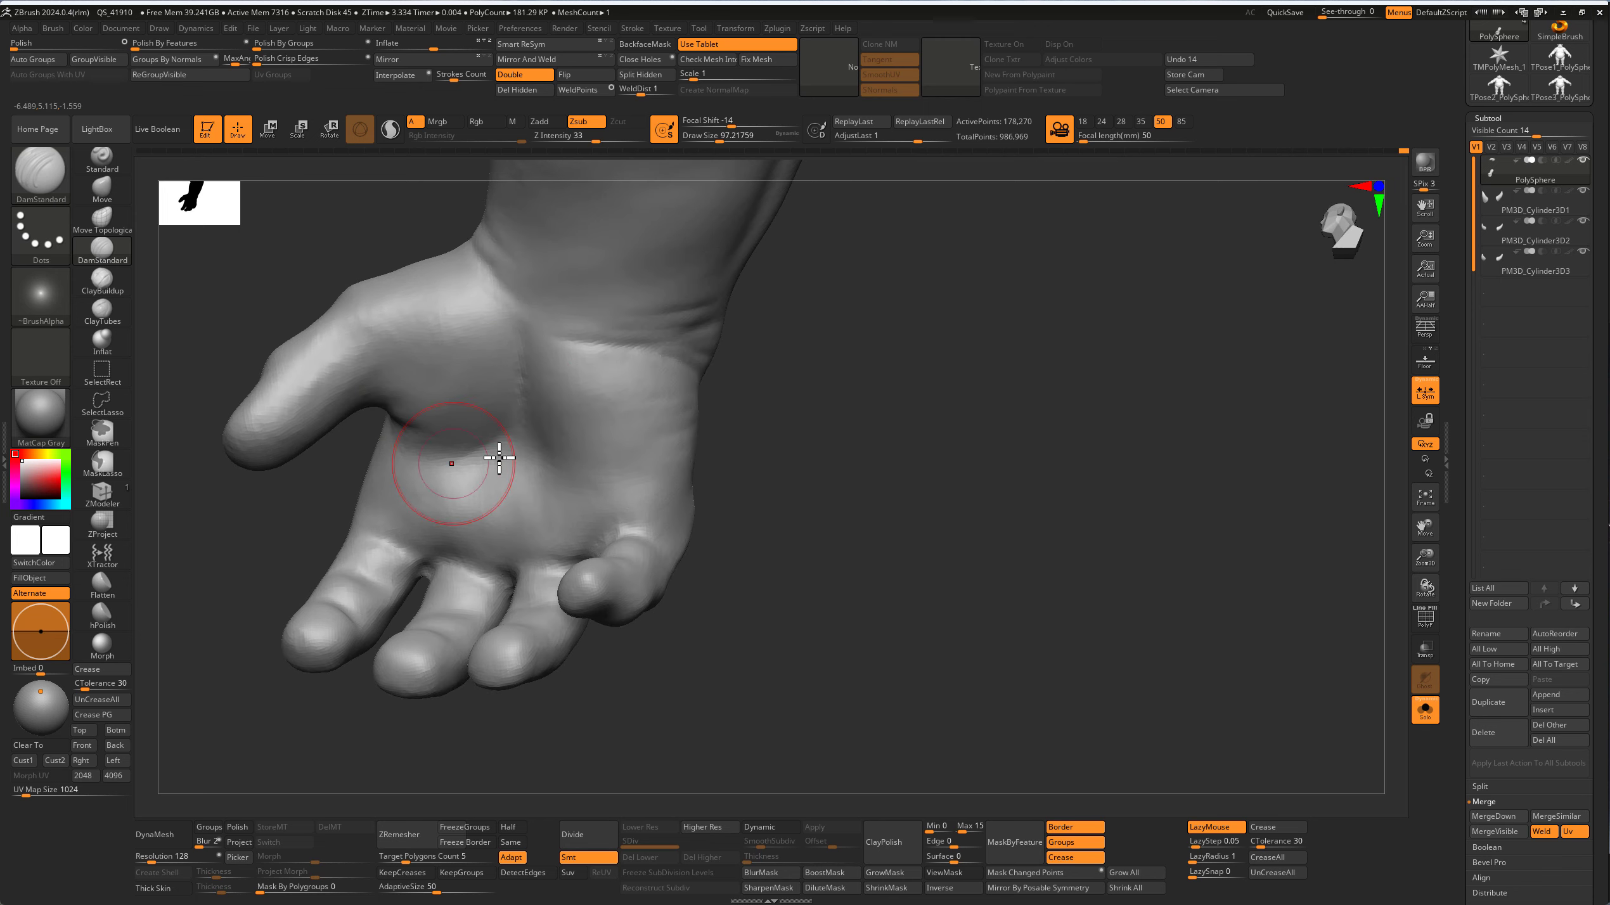
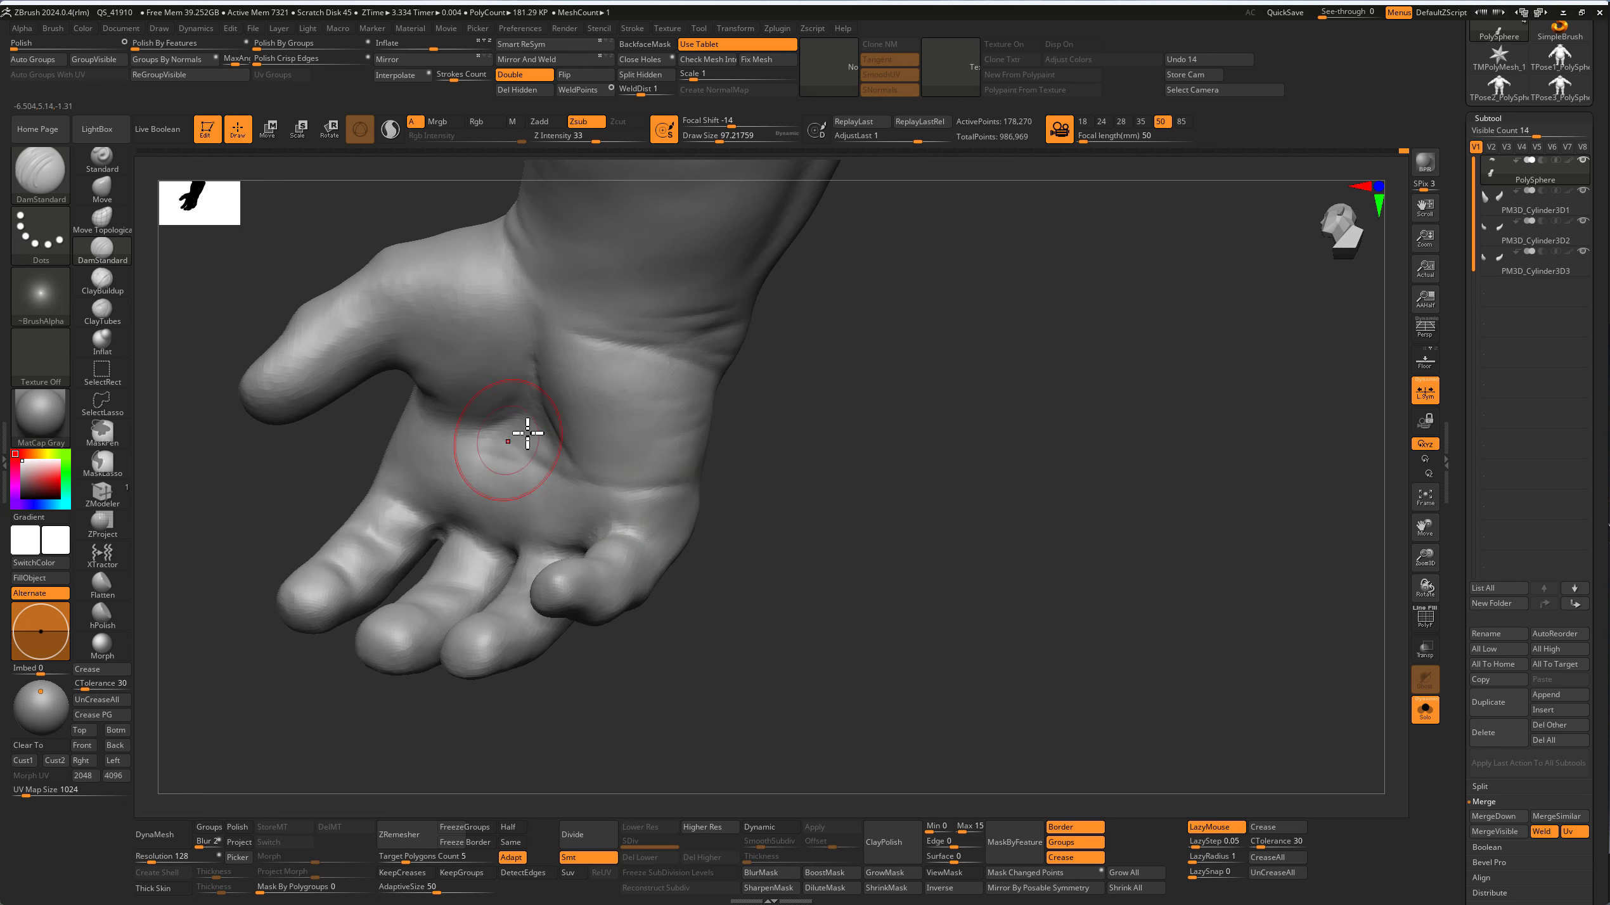
# Step: Orbit around the hand and set the Move Topological brush to size 112
pyautogui.moveTo(528, 370)
pyautogui.mouseDown()
pyautogui.moveTo(909, 460)
pyautogui.moveTo(978, 438)
pyautogui.moveTo(981, 496)
pyautogui.moveTo(966, 482)
pyautogui.mouseUp()
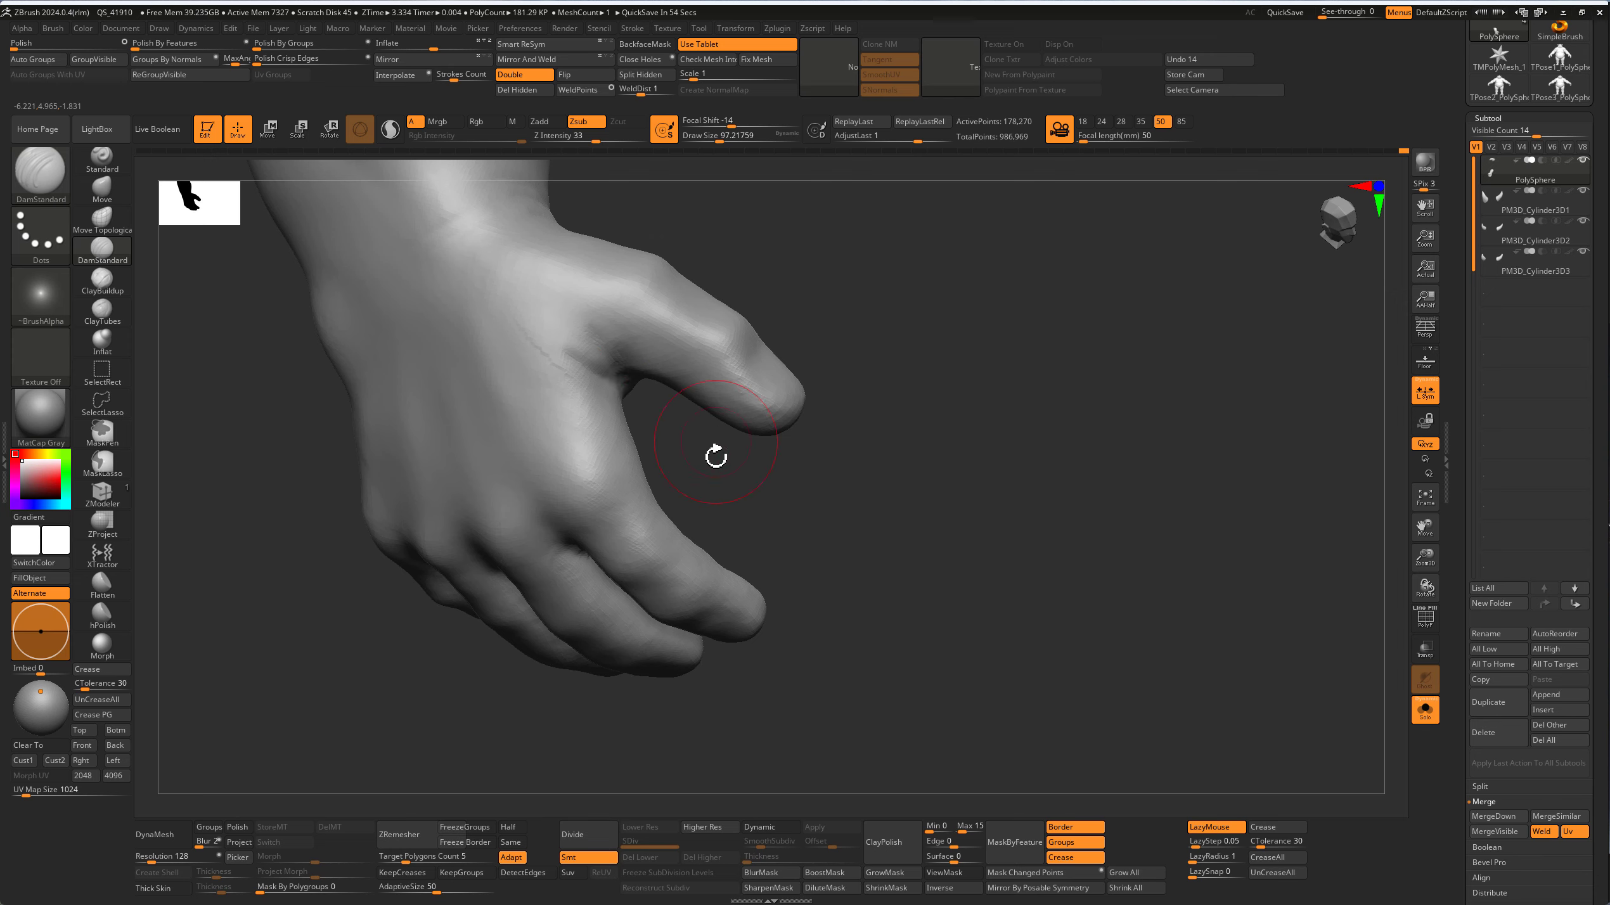
pyautogui.moveTo(719, 457)
pyautogui.mouseDown()
pyautogui.moveTo(638, 397)
pyautogui.moveTo(485, 388)
pyautogui.moveTo(640, 370)
pyautogui.moveTo(625, 323)
pyautogui.mouseUp()
pyautogui.moveTo(586, 467)
pyautogui.mouseDown()
pyautogui.moveTo(964, 489)
pyautogui.moveTo(914, 515)
pyautogui.moveTo(910, 492)
pyautogui.moveTo(444, 380)
pyautogui.mouseUp()
pyautogui.click(102, 219)
pyautogui.moveTo(634, 444); pyautogui.dragTo(763, 467)
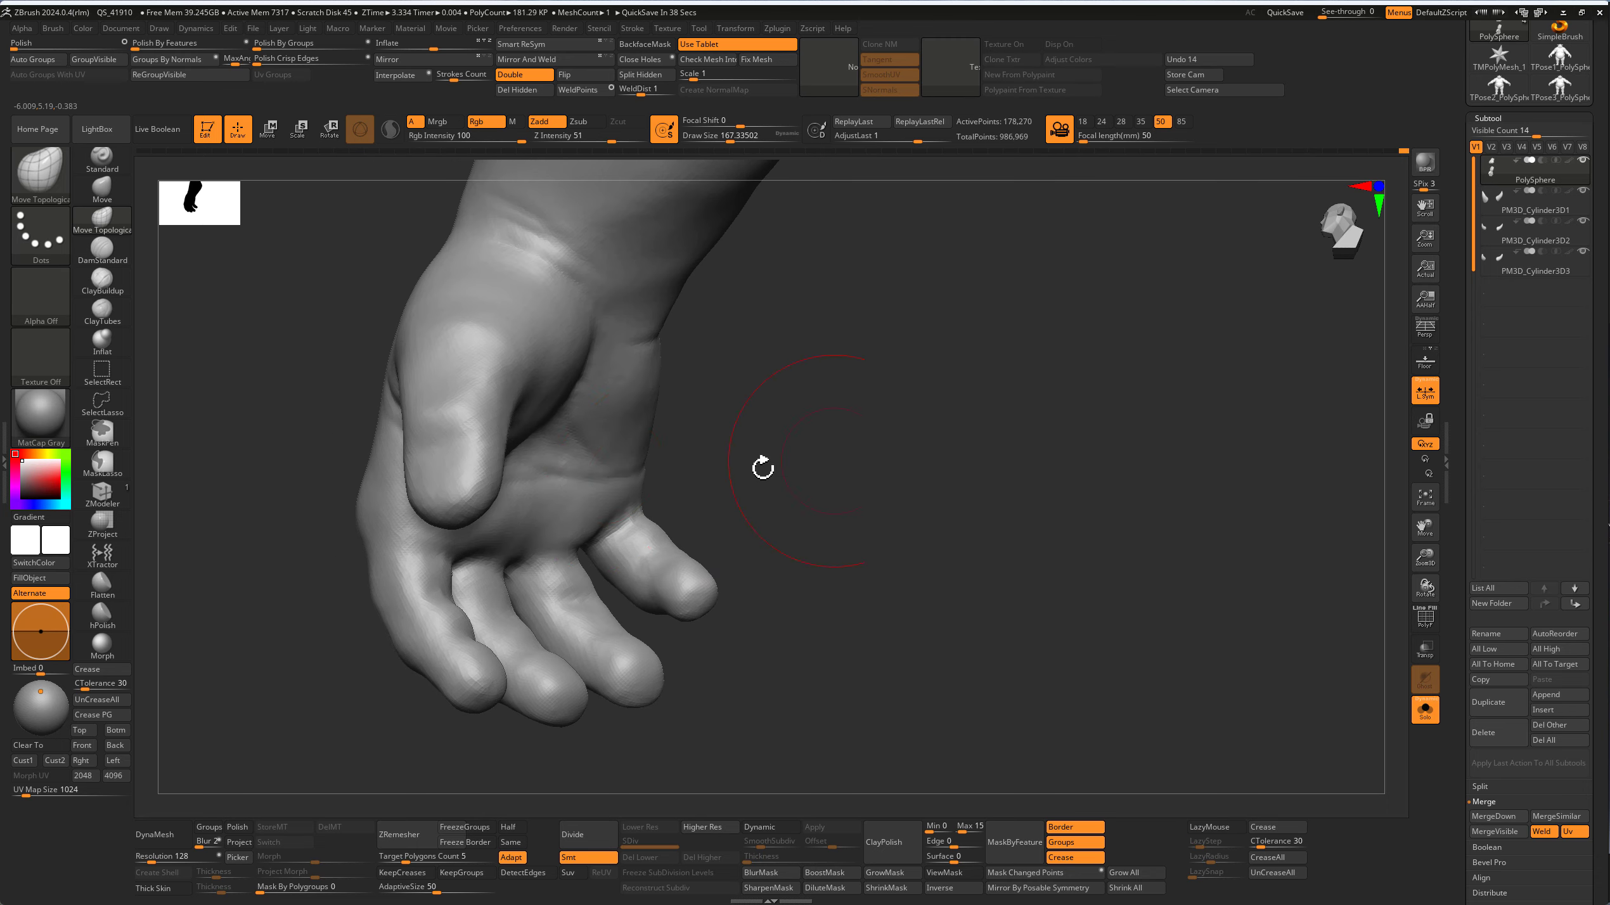
pyautogui.press('s')
pyautogui.moveTo(612, 477); pyautogui.dragTo(610, 471)
# Step: Review the palm and back, then set up Inflat at Z Intensity 10, size 41
pyautogui.moveTo(599, 472); pyautogui.dragTo(610, 485, button='right')
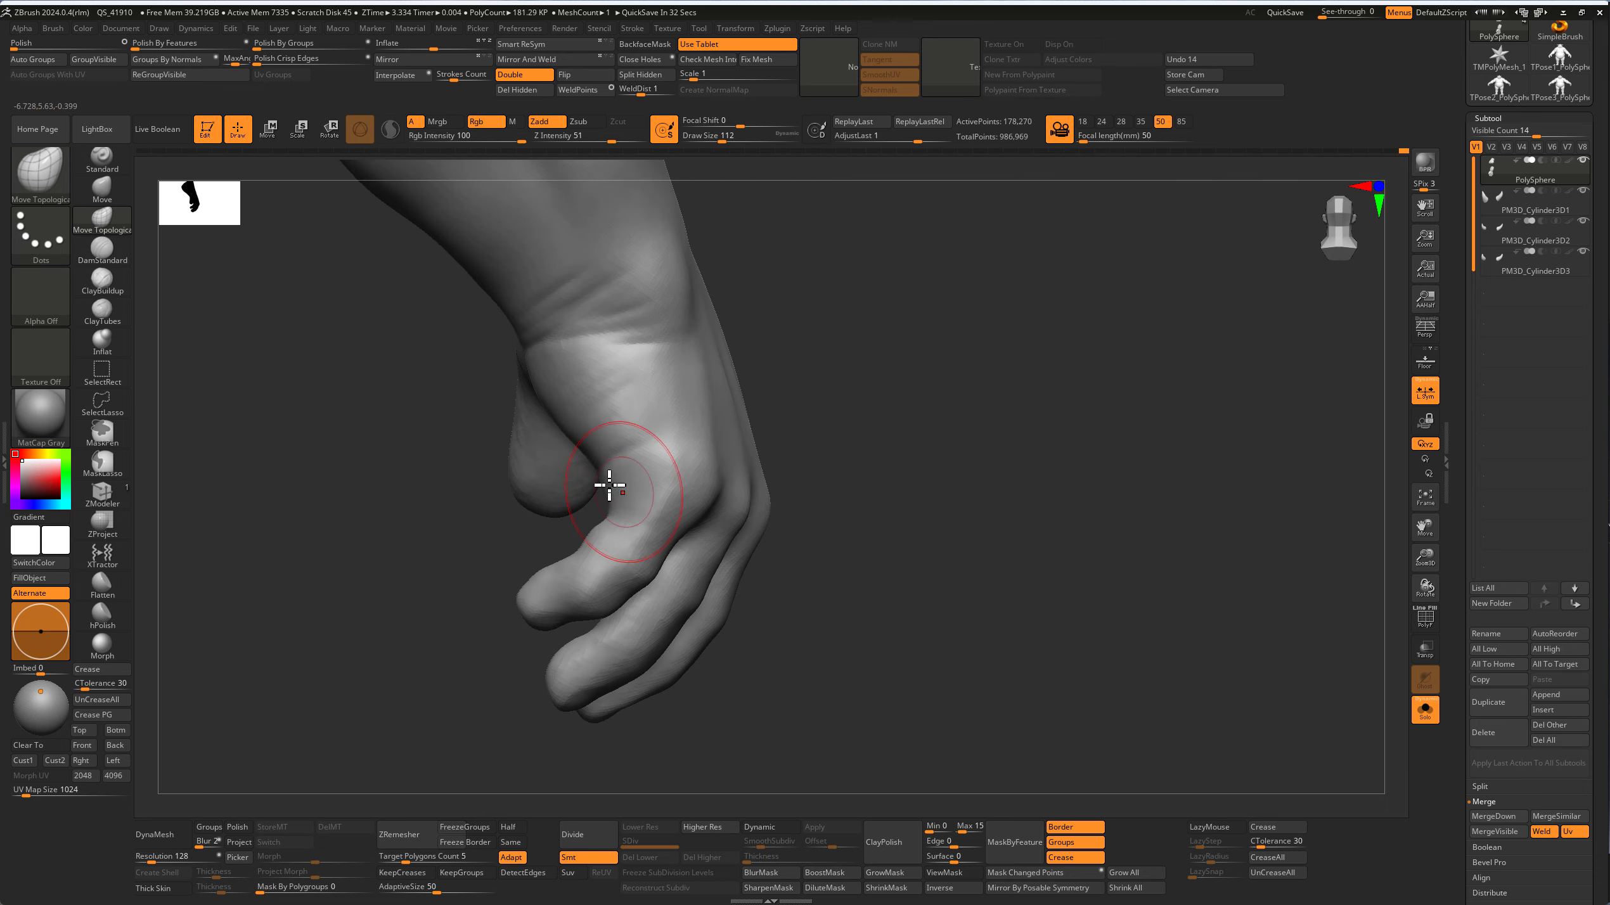
pyautogui.moveTo(744, 467); pyautogui.dragTo(543, 471, button='right')
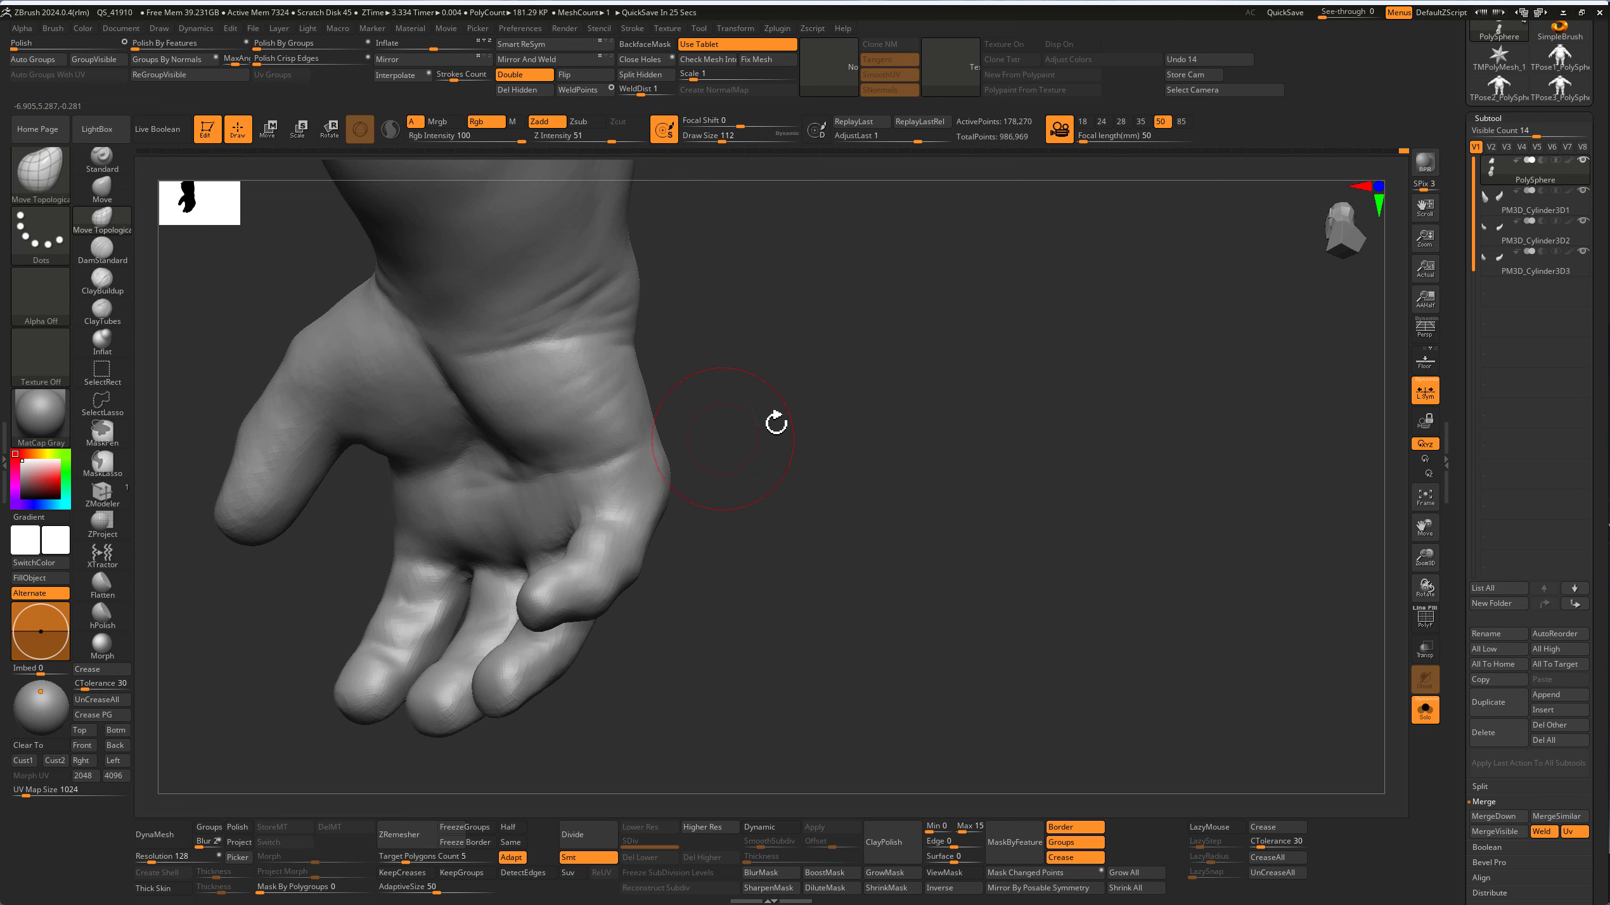
pyautogui.moveTo(894, 477)
pyautogui.mouseDown(button='right')
pyautogui.moveTo(740, 439)
pyautogui.moveTo(741, 492)
pyautogui.moveTo(751, 471)
pyautogui.mouseUp(button='right')
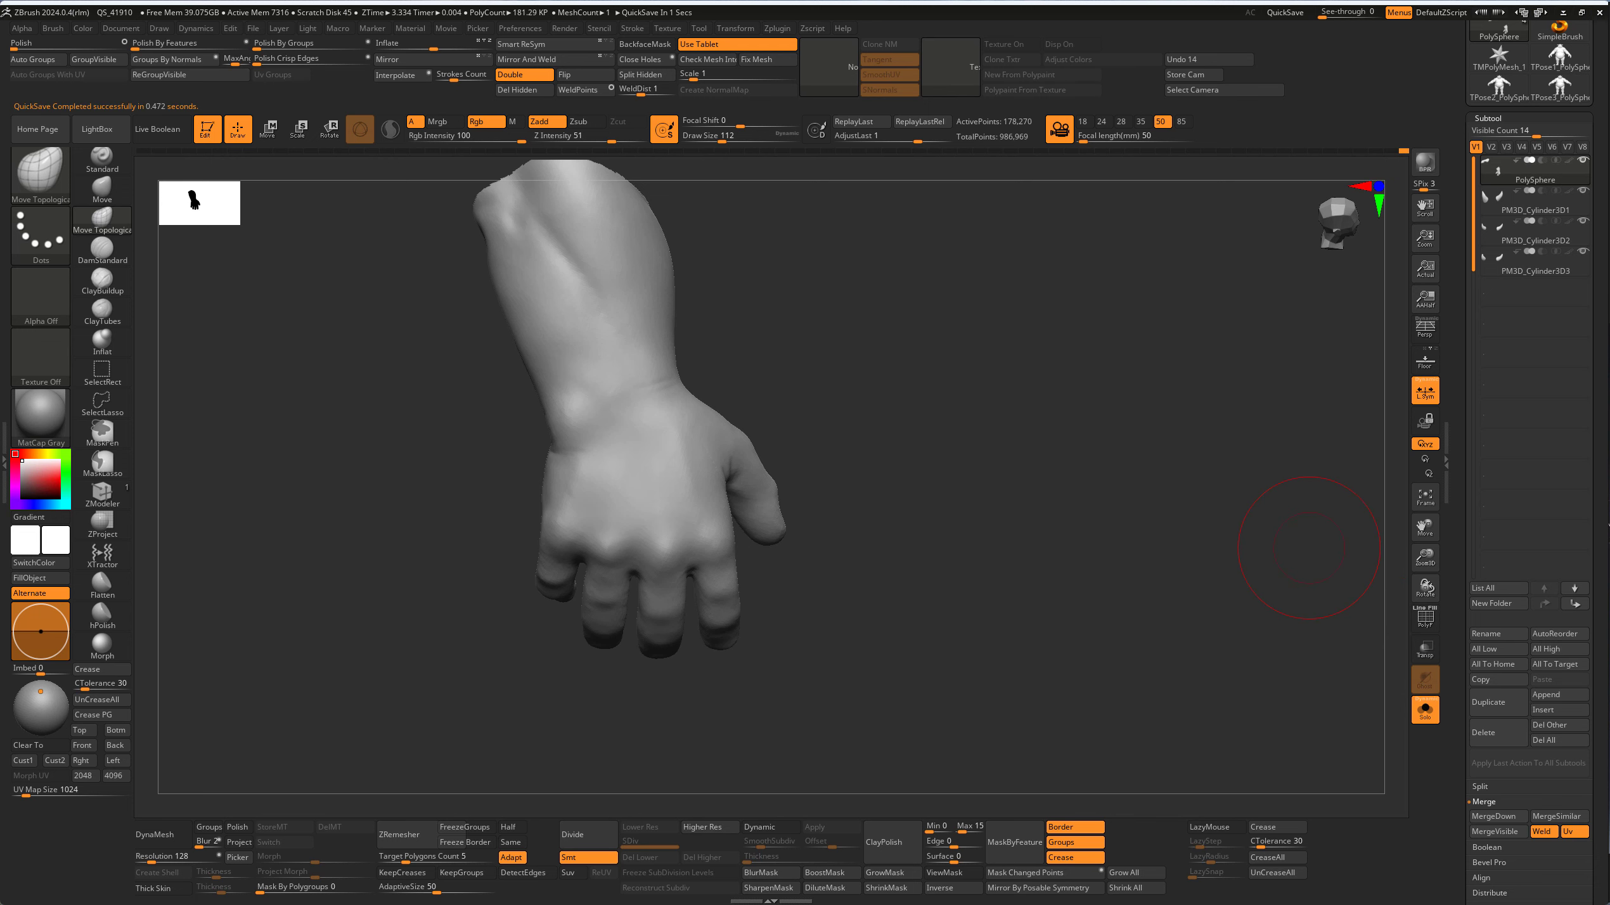
pyautogui.moveTo(861, 552)
pyautogui.mouseDown(button='right')
pyautogui.moveTo(834, 508)
pyautogui.moveTo(848, 514)
pyautogui.moveTo(884, 410)
pyautogui.moveTo(449, 519)
pyautogui.moveTo(522, 550)
pyautogui.moveTo(756, 564)
pyautogui.moveTo(728, 541)
pyautogui.moveTo(887, 412)
pyautogui.mouseUp(button='right')
pyautogui.press('b')
pyautogui.press('i')
pyautogui.press('n')
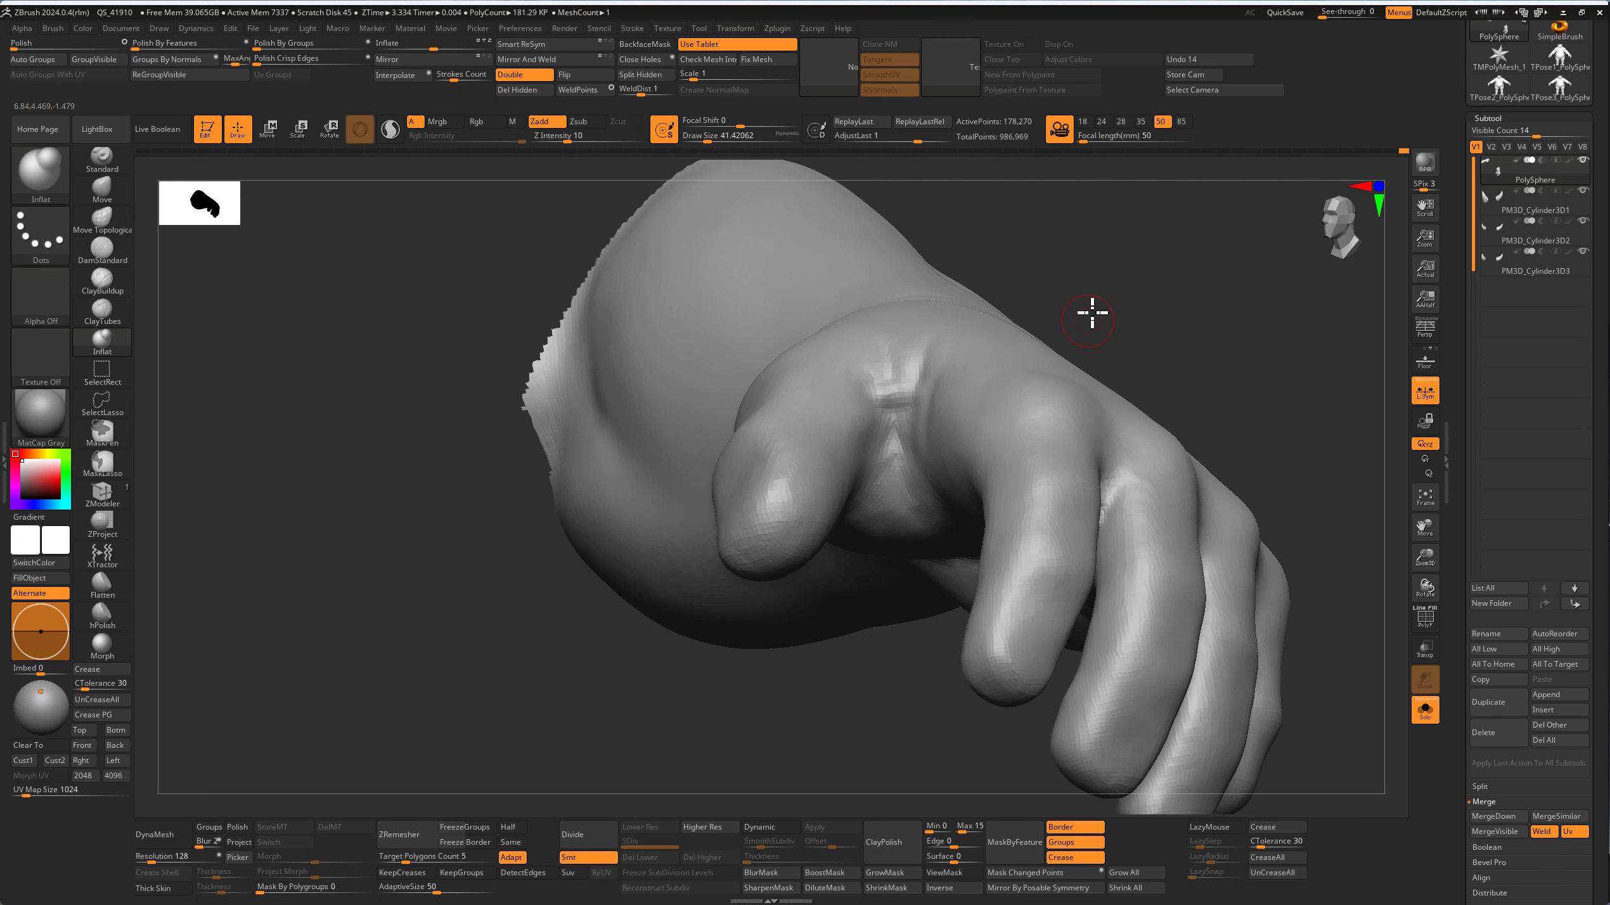
# Step: Smooth the crease between the fingers
pyautogui.moveTo(1088, 319); pyautogui.dragTo(931, 412, button='right')
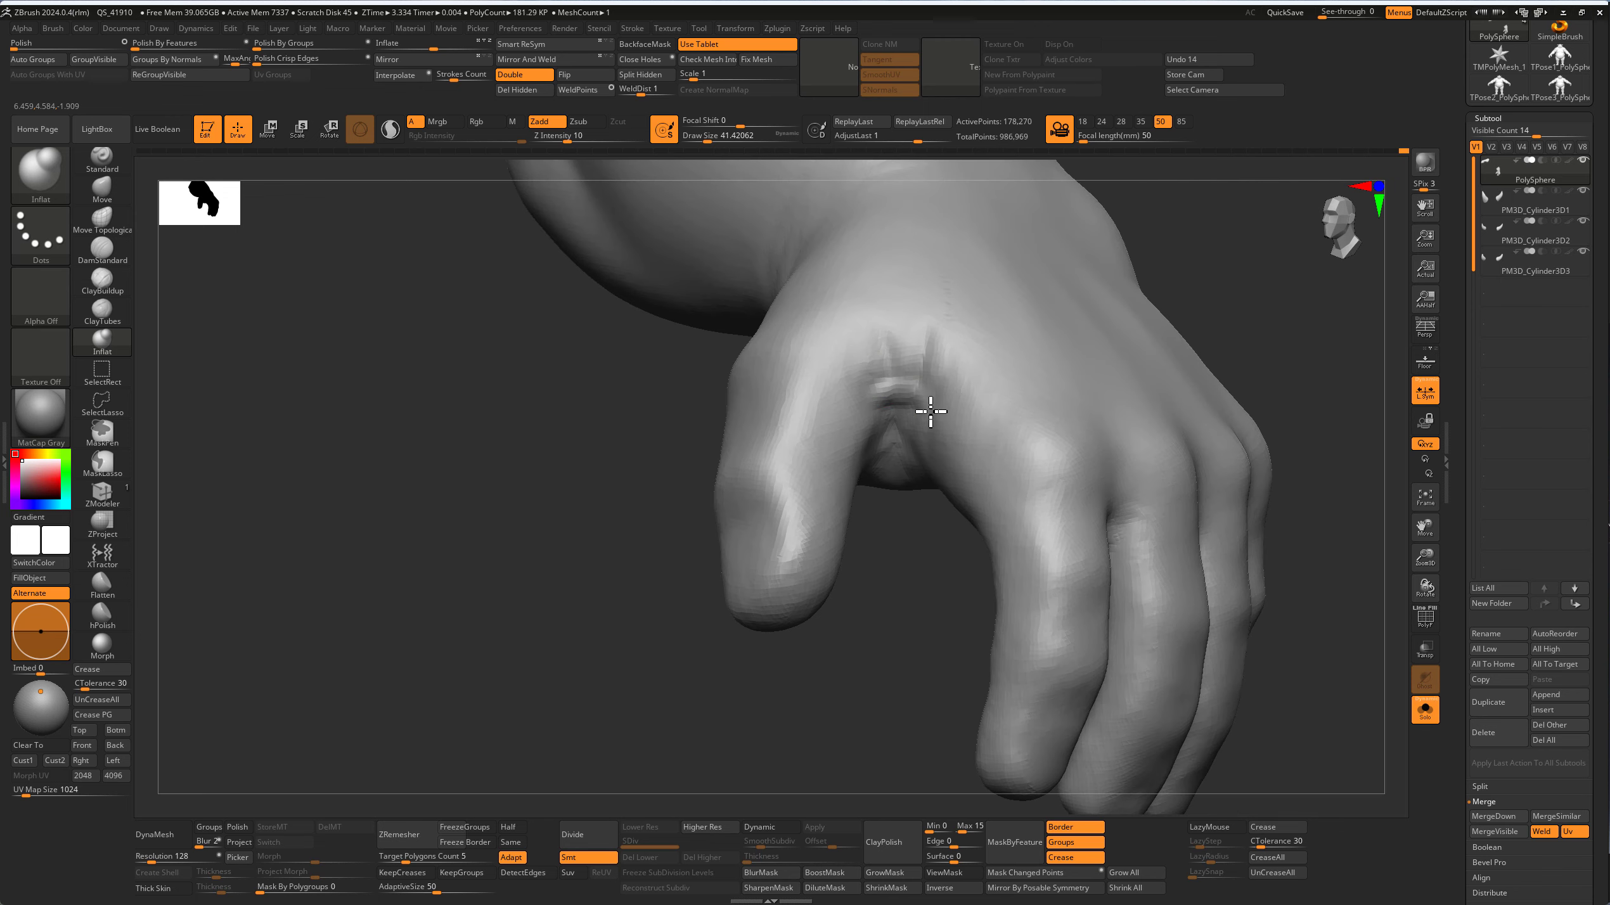
pyautogui.click(102, 284)
pyautogui.moveTo(880, 377)
pyautogui.keyDown('shift'); pyautogui.mouseDown()
pyautogui.moveTo(888, 403)
pyautogui.moveTo(920, 380)
pyautogui.mouseUp(); pyautogui.keyUp('shift')
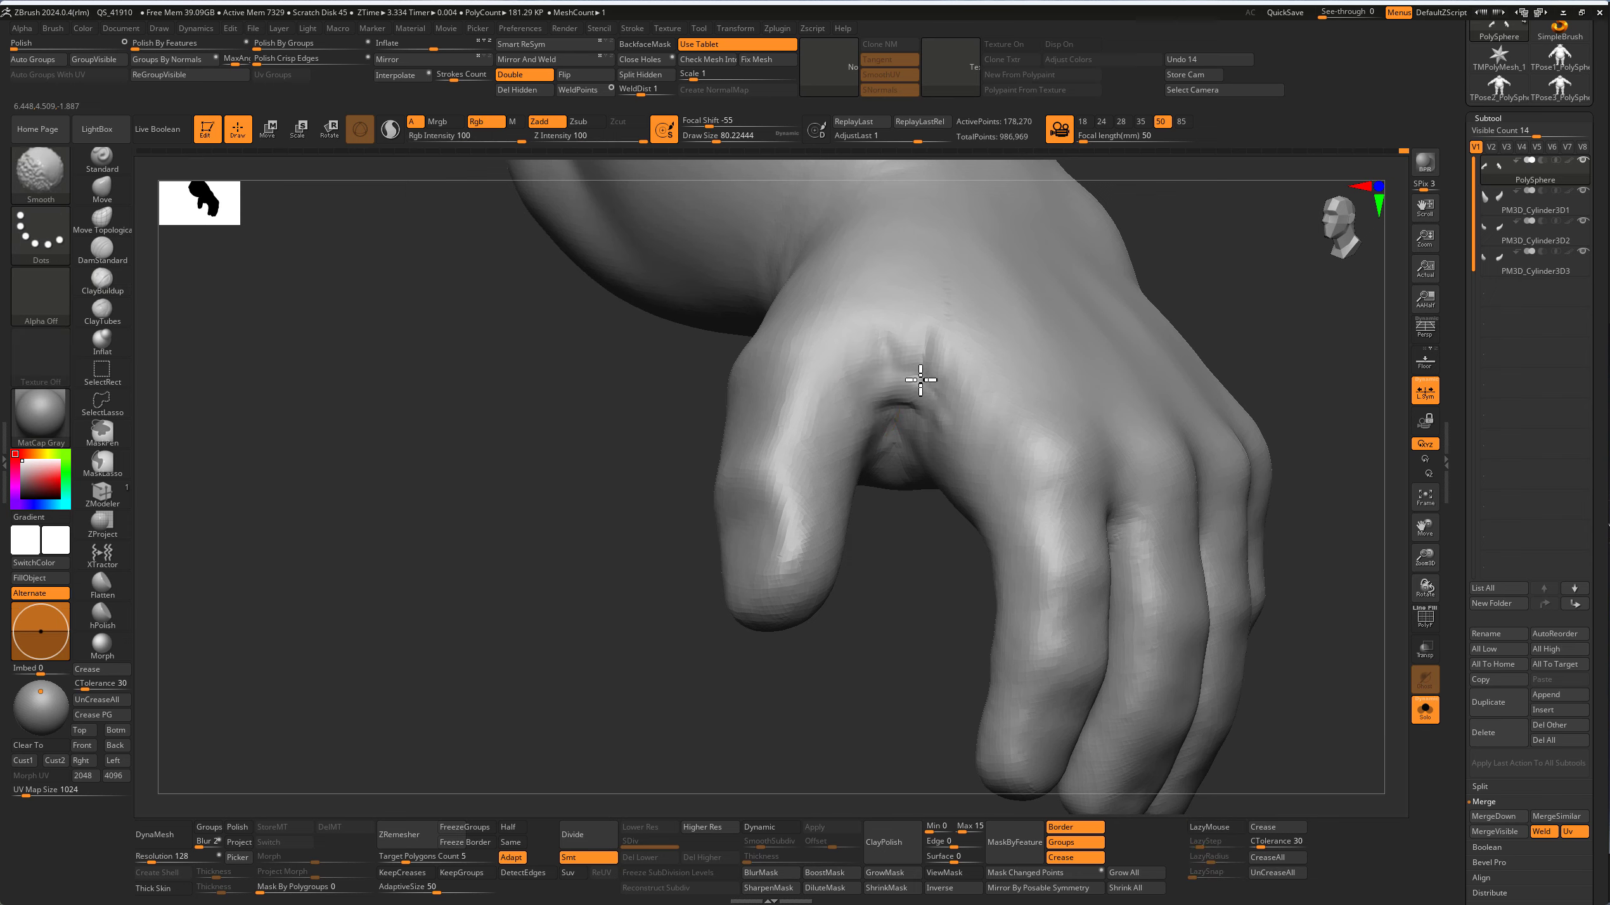
pyautogui.moveTo(532, 399)
pyautogui.mouseDown(button='right')
pyautogui.moveTo(895, 683)
pyautogui.moveTo(909, 536)
pyautogui.mouseUp(button='right')
# Step: Carve and deepen a DamStandard crease along the index finger base
pyautogui.click(102, 250)
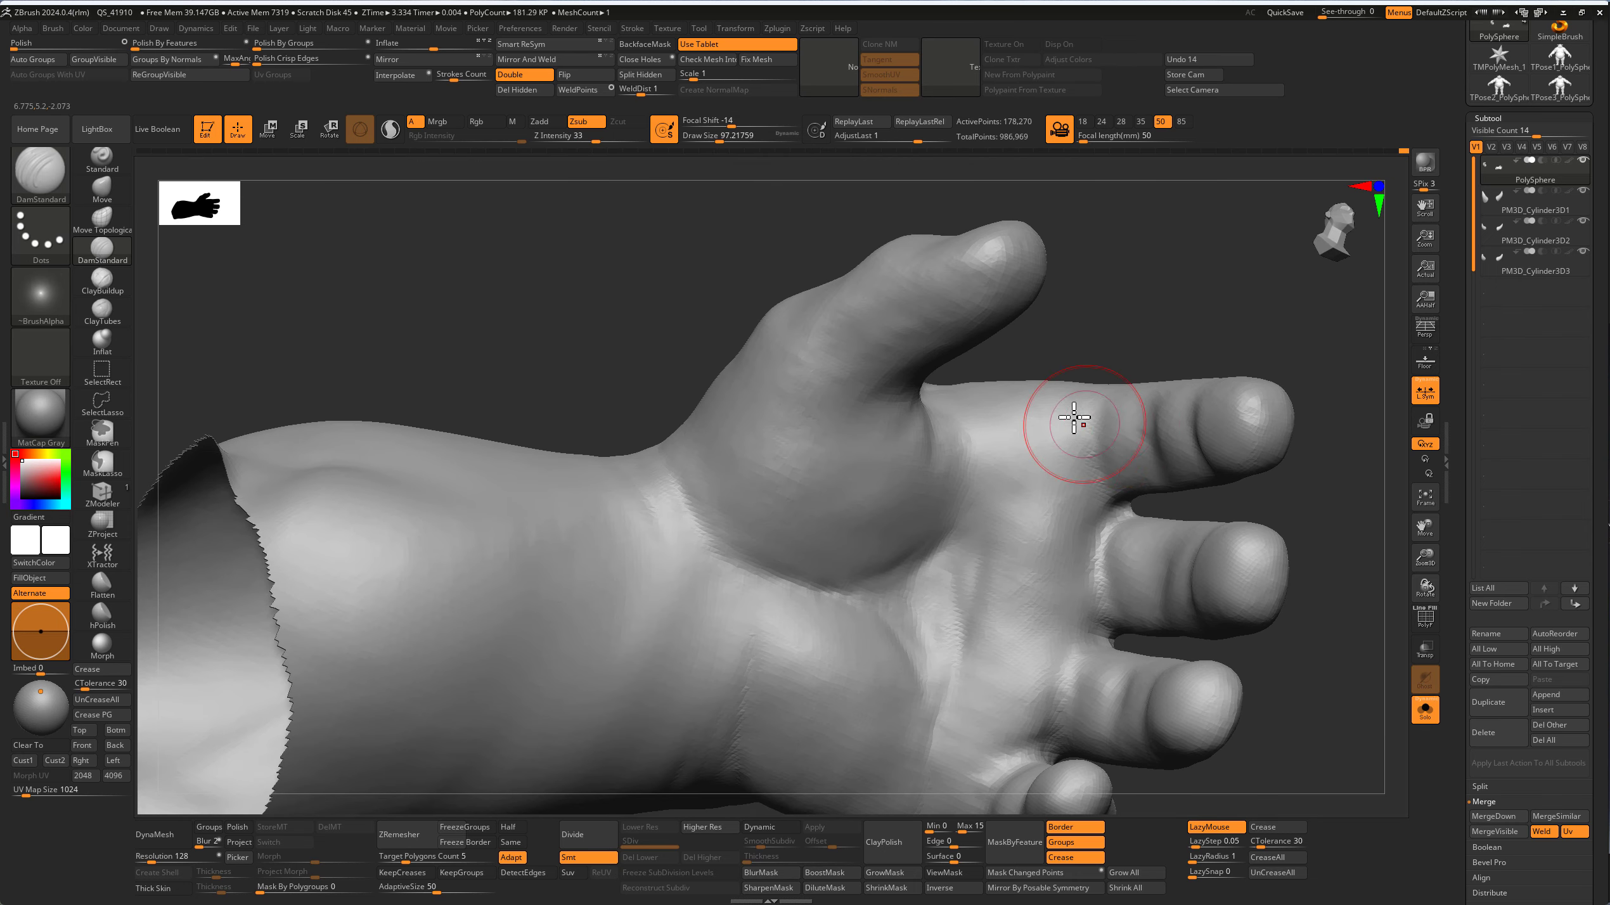
pyautogui.moveTo(1085, 388); pyautogui.dragTo(1095, 612)
pyautogui.moveTo(1062, 733)
pyautogui.mouseDown(button='right')
pyautogui.moveTo(1169, 715)
pyautogui.moveTo(1176, 748)
pyautogui.mouseUp(button='right')
pyautogui.moveTo(1069, 562)
pyautogui.mouseDown(button='right')
pyautogui.moveTo(1190, 557)
pyautogui.moveTo(1326, 370)
pyautogui.moveTo(1141, 431)
pyautogui.mouseUp(button='right')
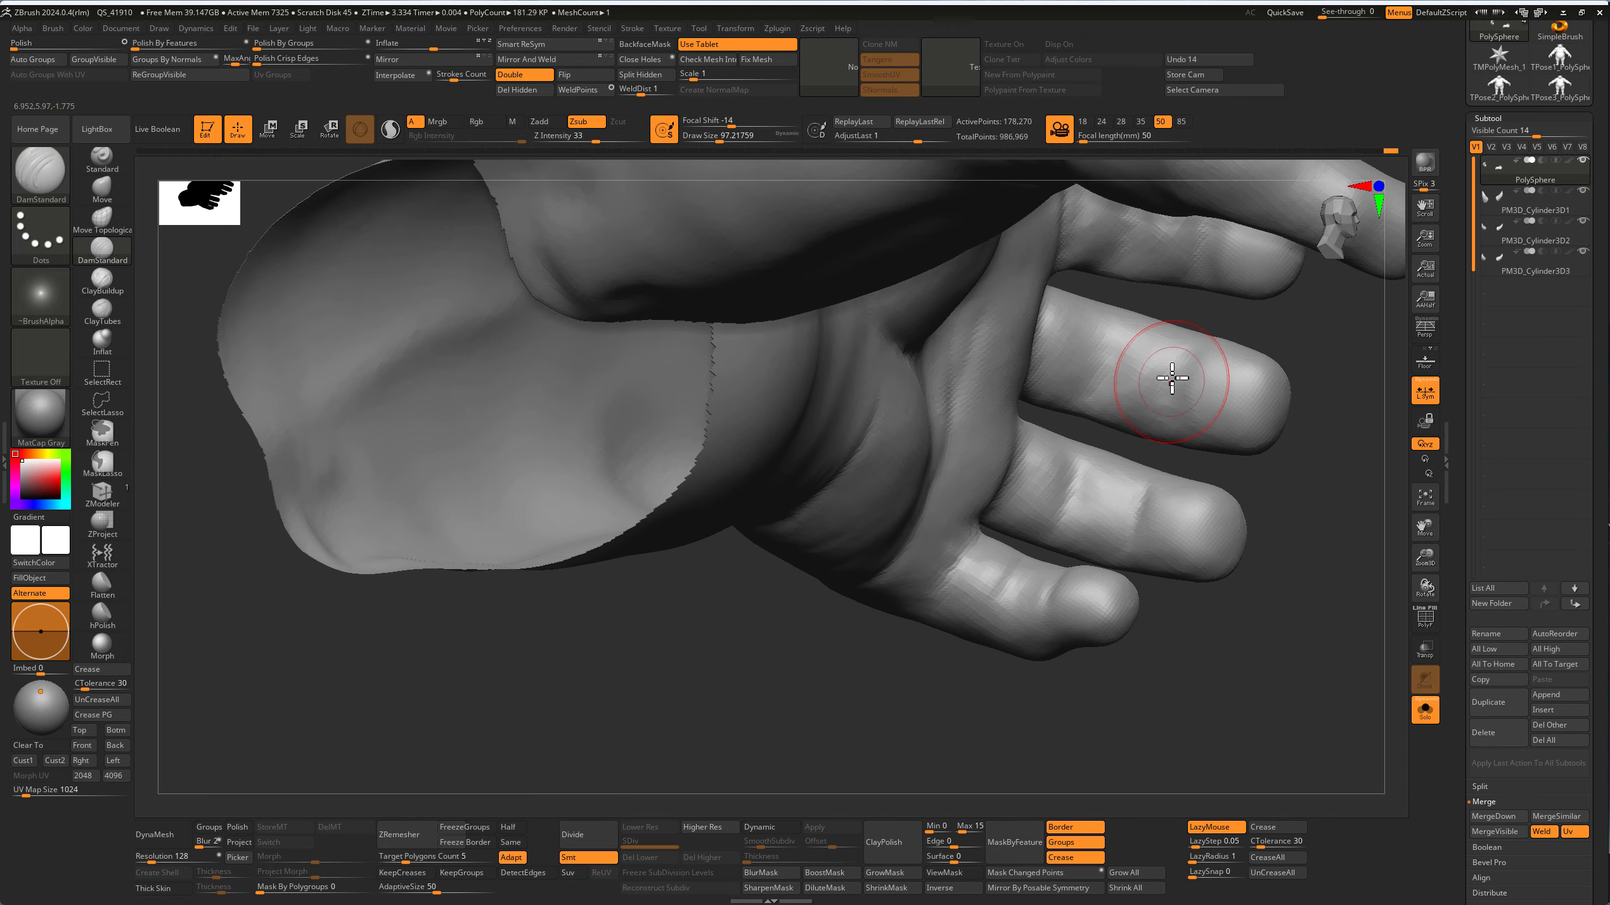
pyautogui.moveTo(1280, 442)
pyautogui.mouseDown(button='right')
pyautogui.moveTo(1204, 263)
pyautogui.moveTo(1251, 597)
pyautogui.moveTo(1199, 578)
pyautogui.moveTo(1197, 475)
pyautogui.moveTo(1219, 525)
pyautogui.moveTo(1233, 515)
pyautogui.moveTo(822, 427)
pyautogui.mouseUp(button='right')
pyautogui.moveTo(777, 356); pyautogui.dragTo(808, 368)
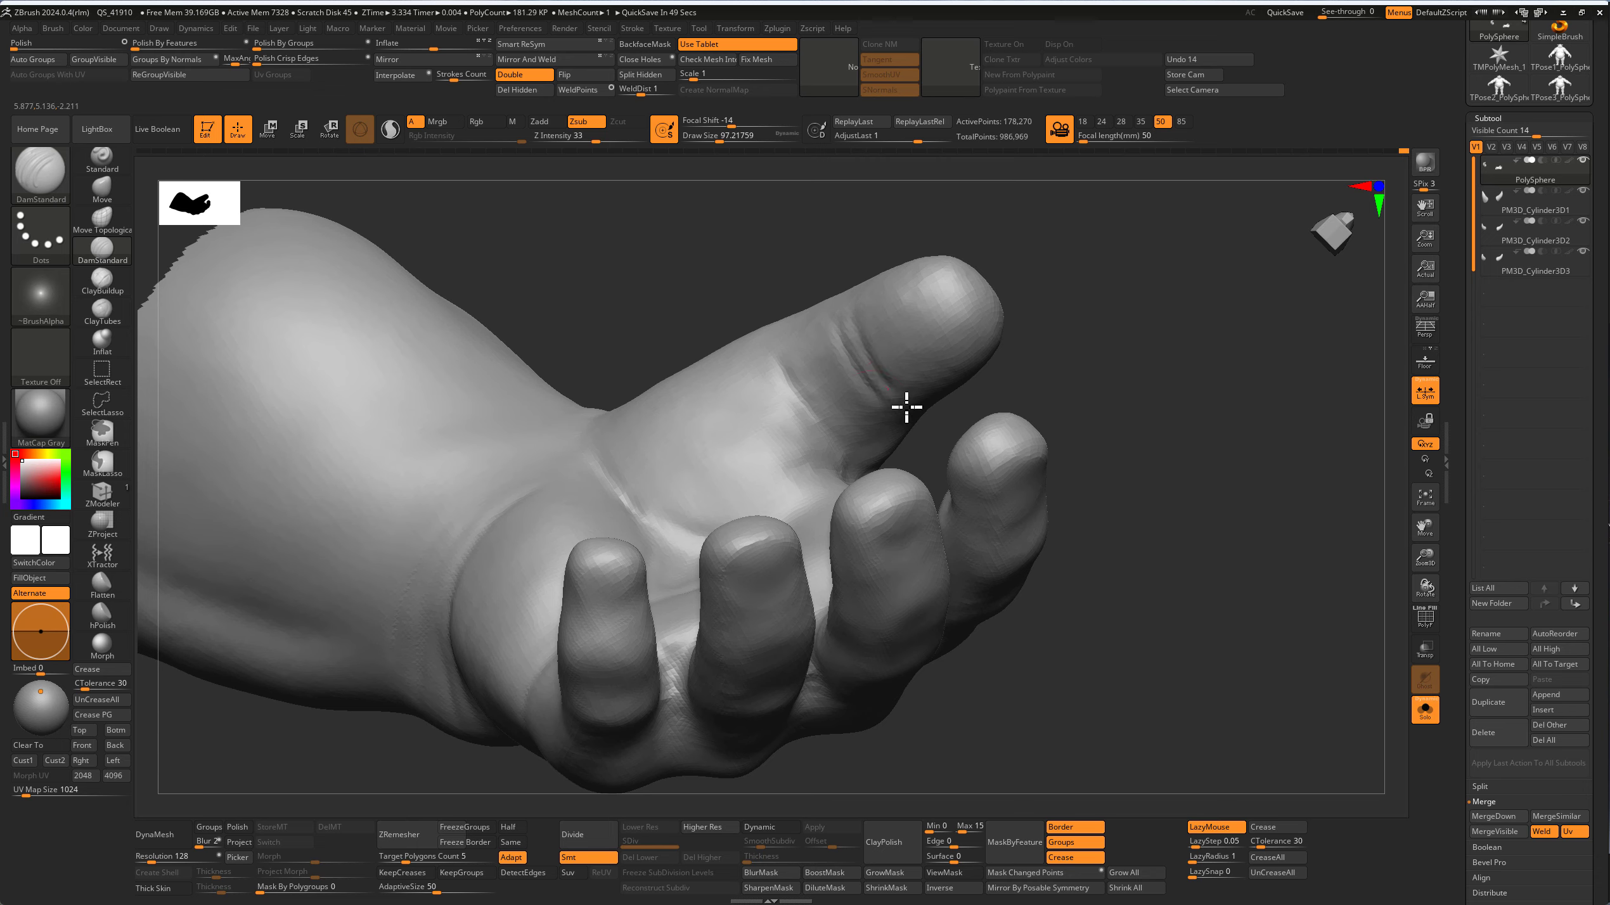
# Step: Enlarge the brush to about 158 while reviewing the palm, thumb and back
pyautogui.moveTo(1036, 494)
pyautogui.mouseDown(button='right')
pyautogui.moveTo(1089, 342)
pyautogui.moveTo(809, 435)
pyautogui.moveTo(742, 348)
pyautogui.mouseUp(button='right')
pyautogui.press('s')
pyautogui.moveTo(708, 449); pyautogui.dragTo(837, 360)
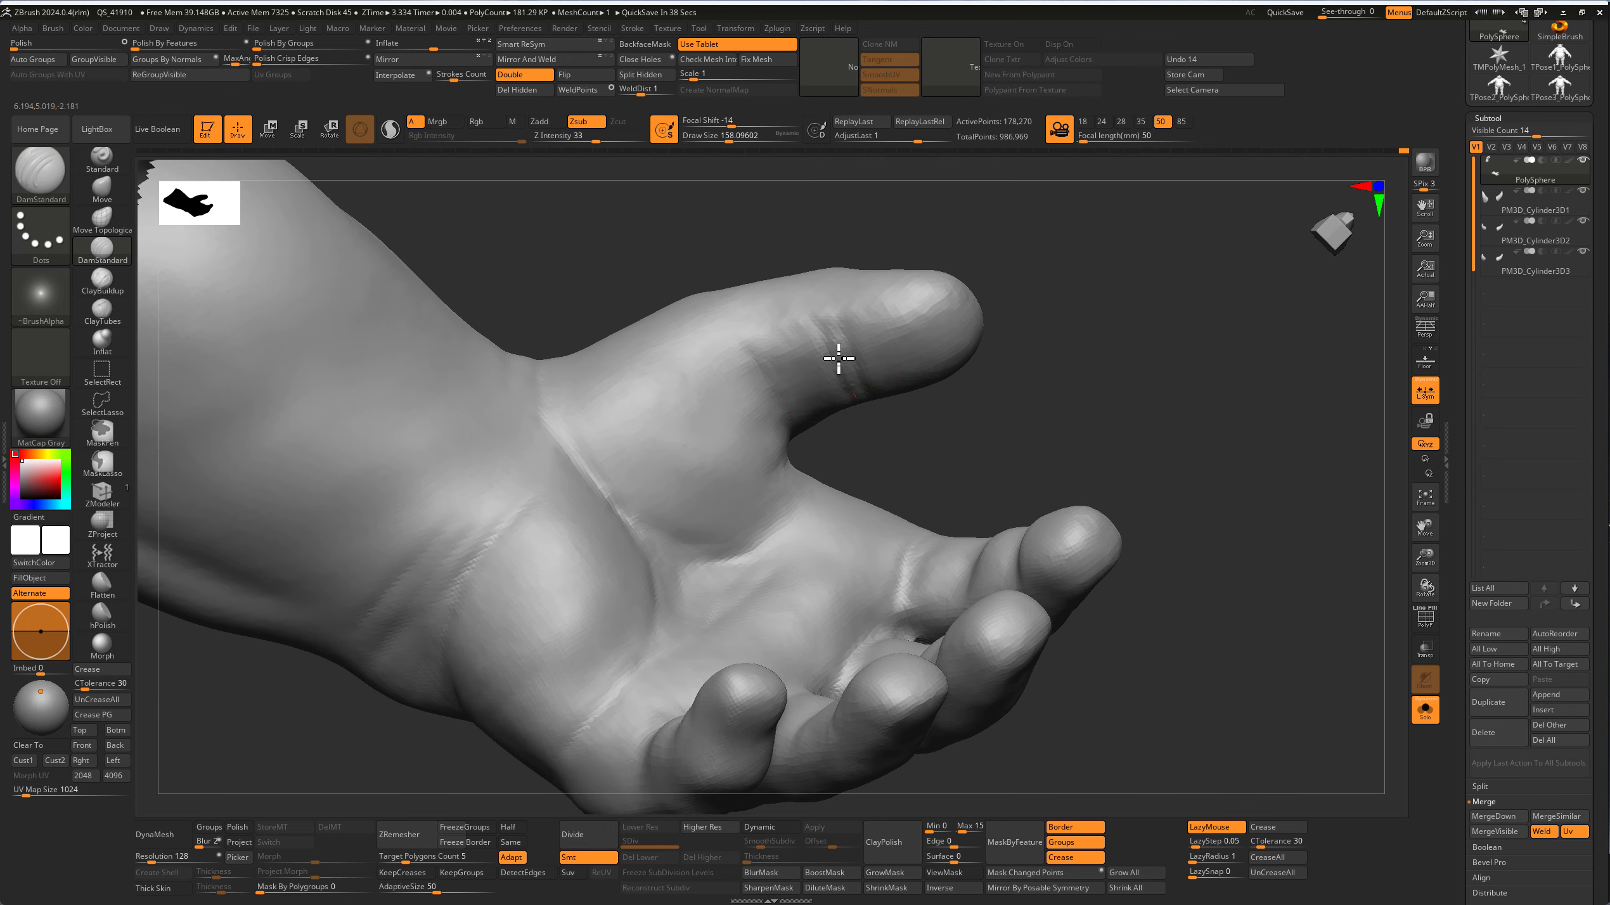
pyautogui.moveTo(482, 381)
pyautogui.mouseDown(button='right')
pyautogui.moveTo(654, 316)
pyautogui.moveTo(790, 360)
pyautogui.mouseUp(button='right')
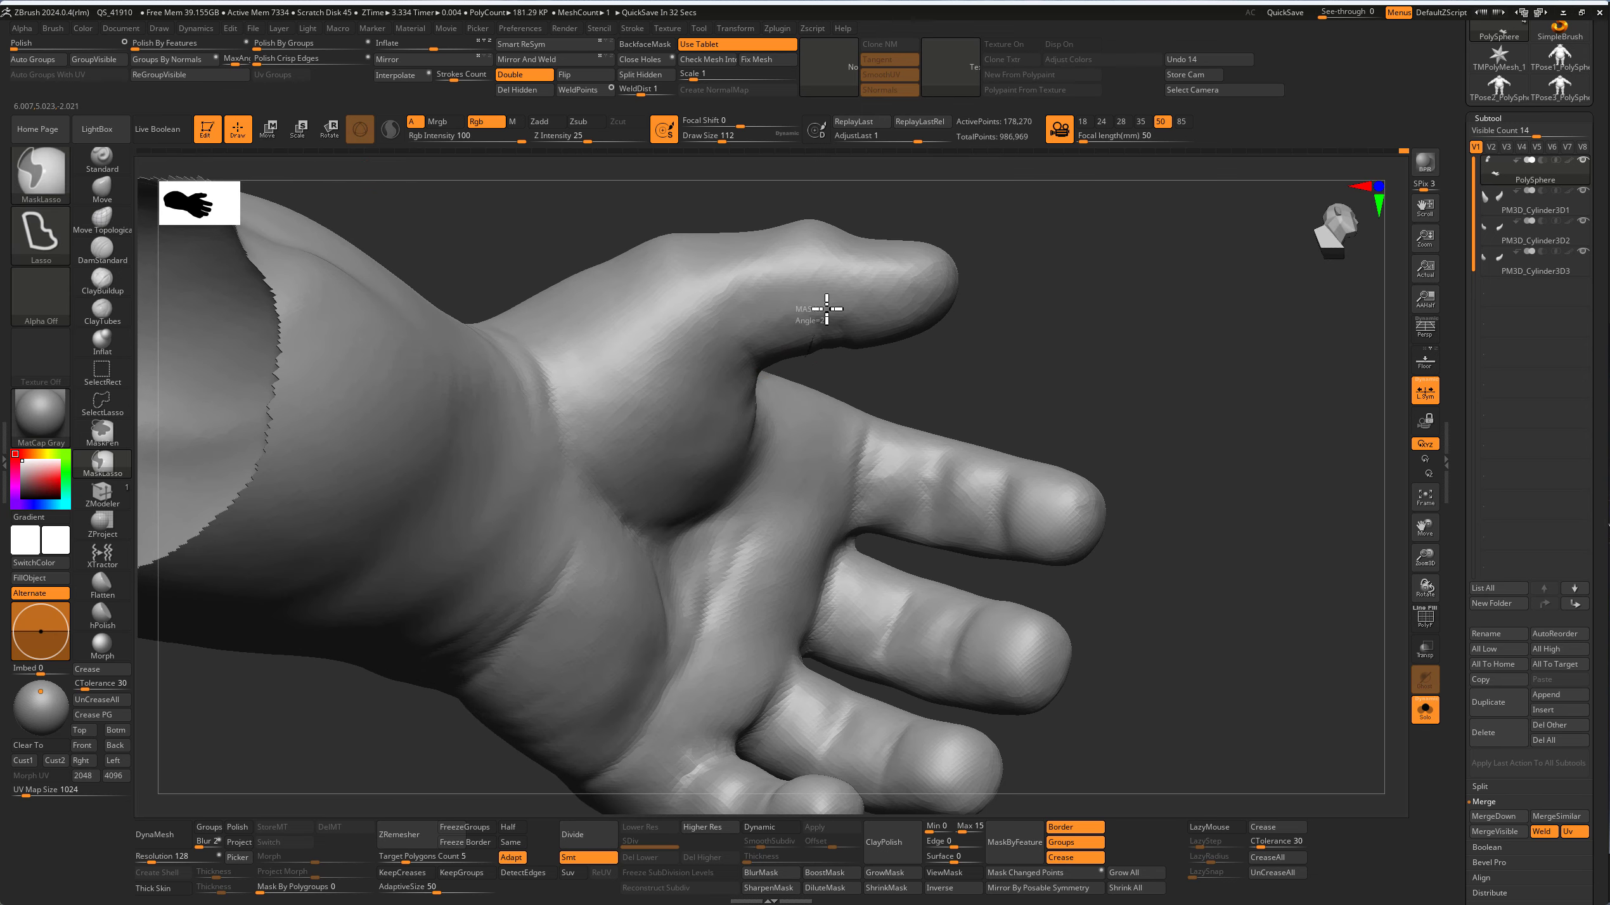
# Step: Mask the hand and scale the thumb tip with the transpose gizmo
pyautogui.keyDown('ctrl'); pyautogui.click(937, 355); pyautogui.keyUp('ctrl')
pyautogui.press('w')
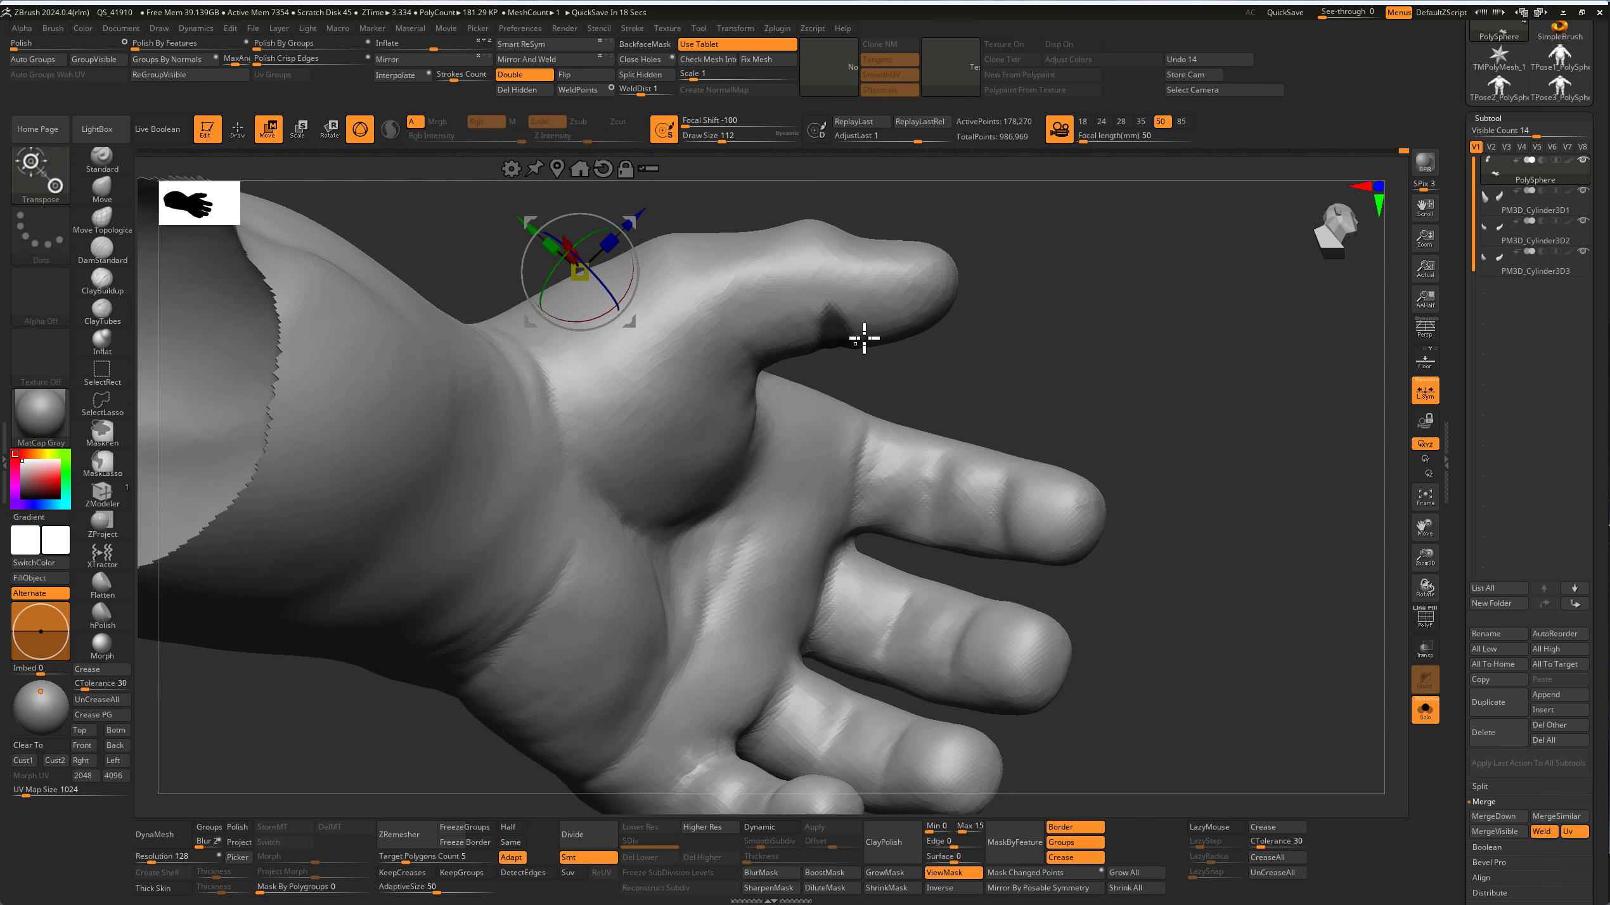
pyautogui.click(833, 325)
pyautogui.click(730, 334)
pyautogui.click(881, 323)
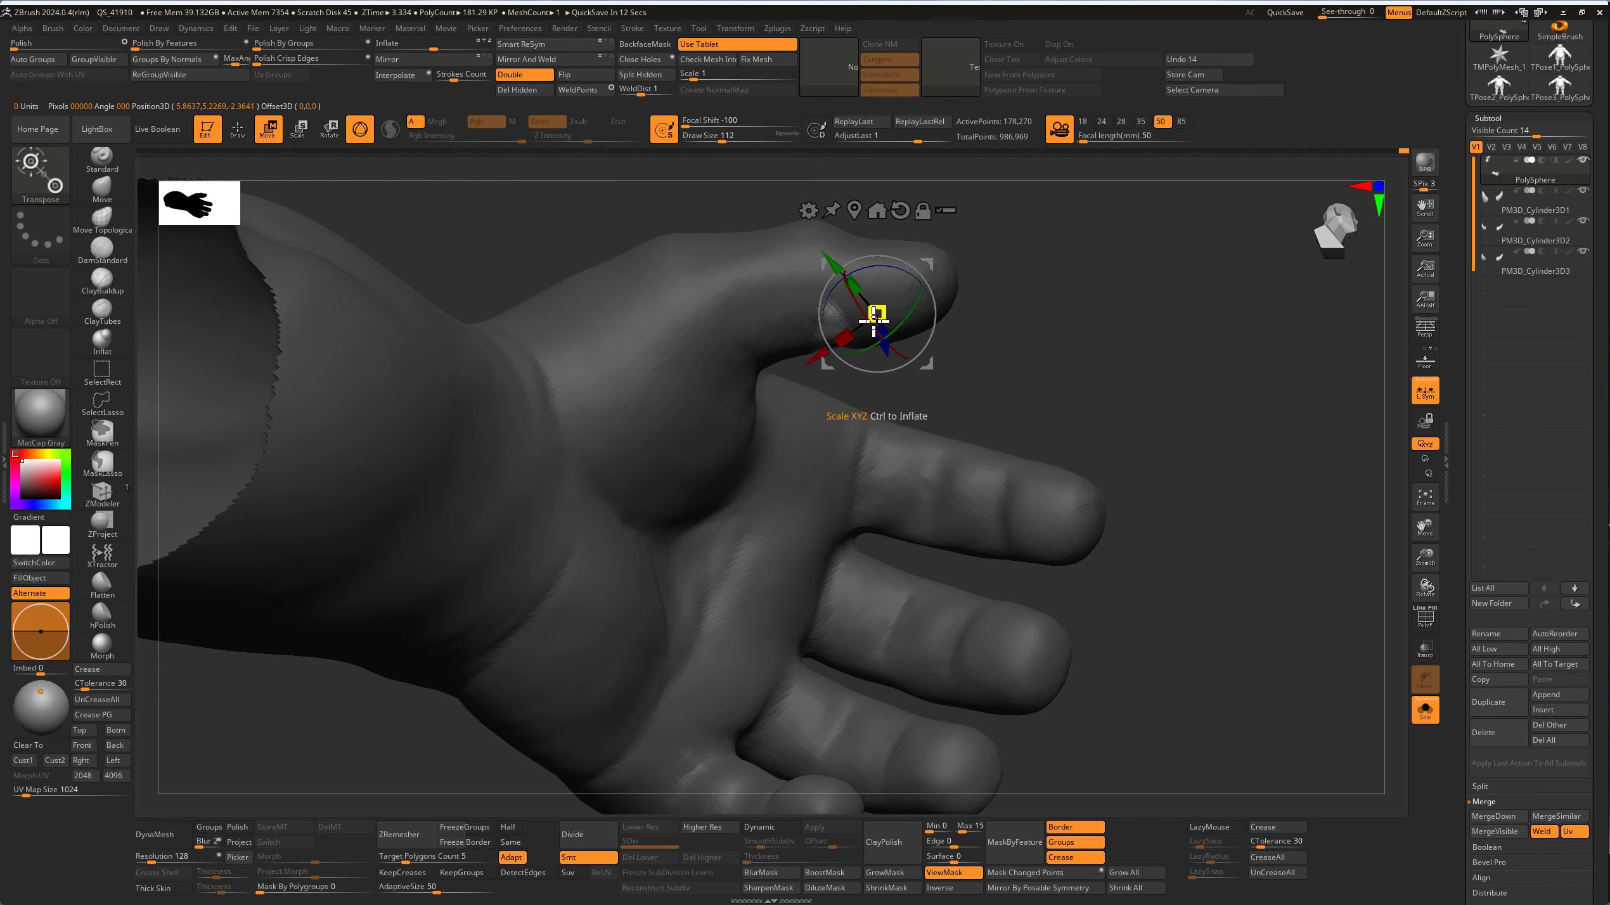
pyautogui.press('q')
pyautogui.keyDown('ctrl'); pyautogui.click(975, 368); pyautogui.keyUp('ctrl')
pyautogui.press('w')
pyautogui.click(852, 317)
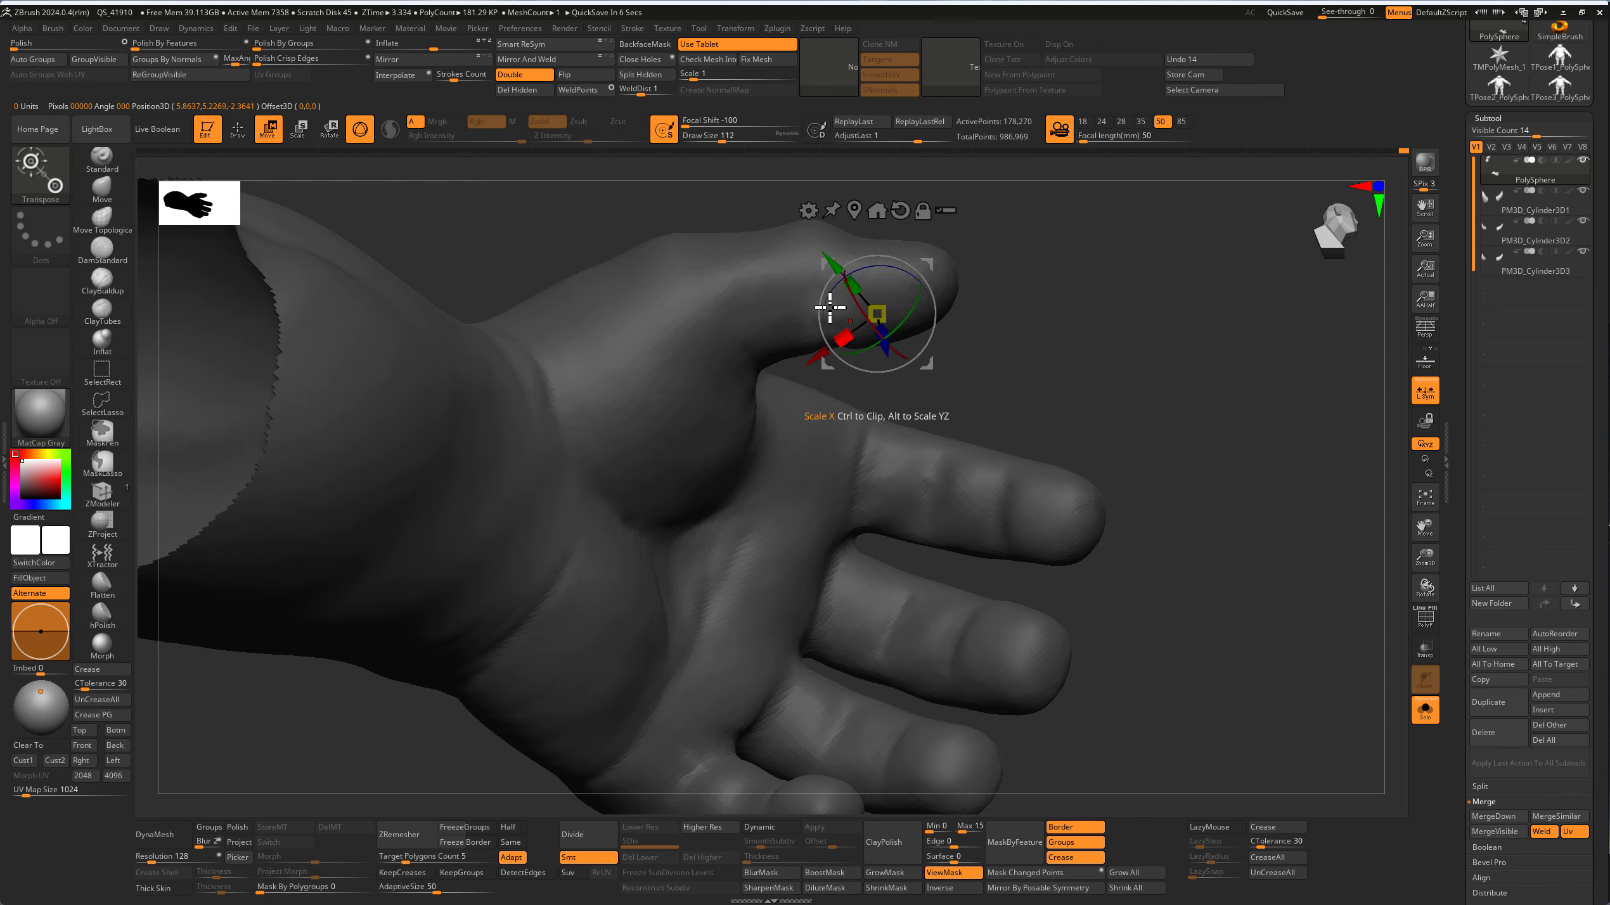
pyautogui.press('q')
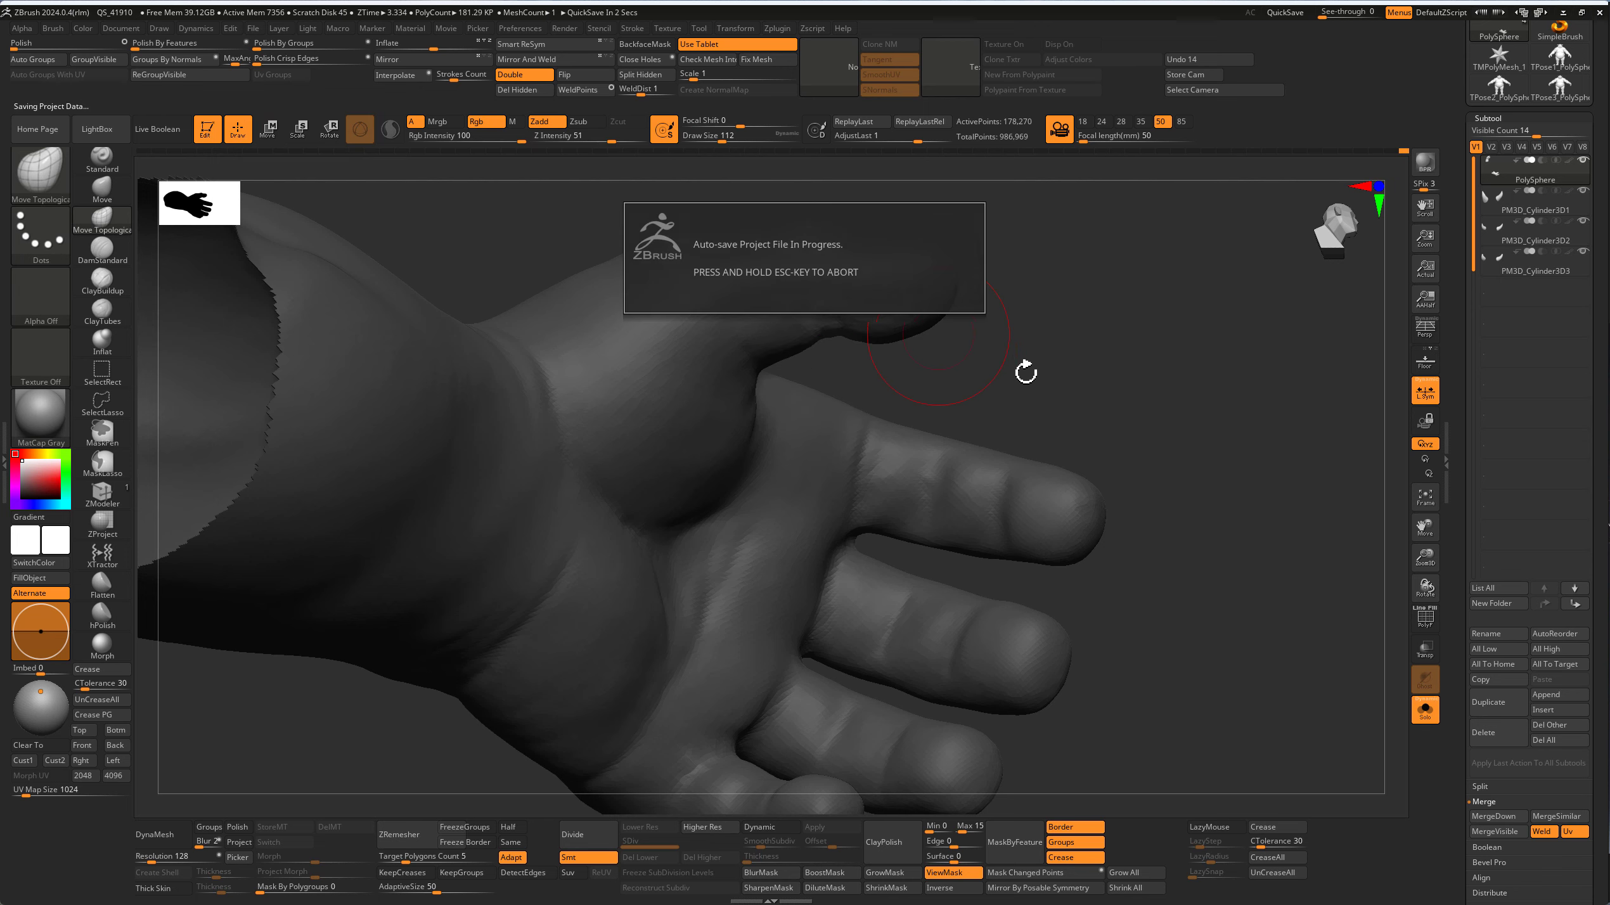
# Step: Orbit to check the scaled thumb against the wrist, palm and curled fingers
pyautogui.moveTo(1028, 370)
pyautogui.mouseDown()
pyautogui.moveTo(953, 324)
pyautogui.moveTo(850, 341)
pyautogui.mouseUp()
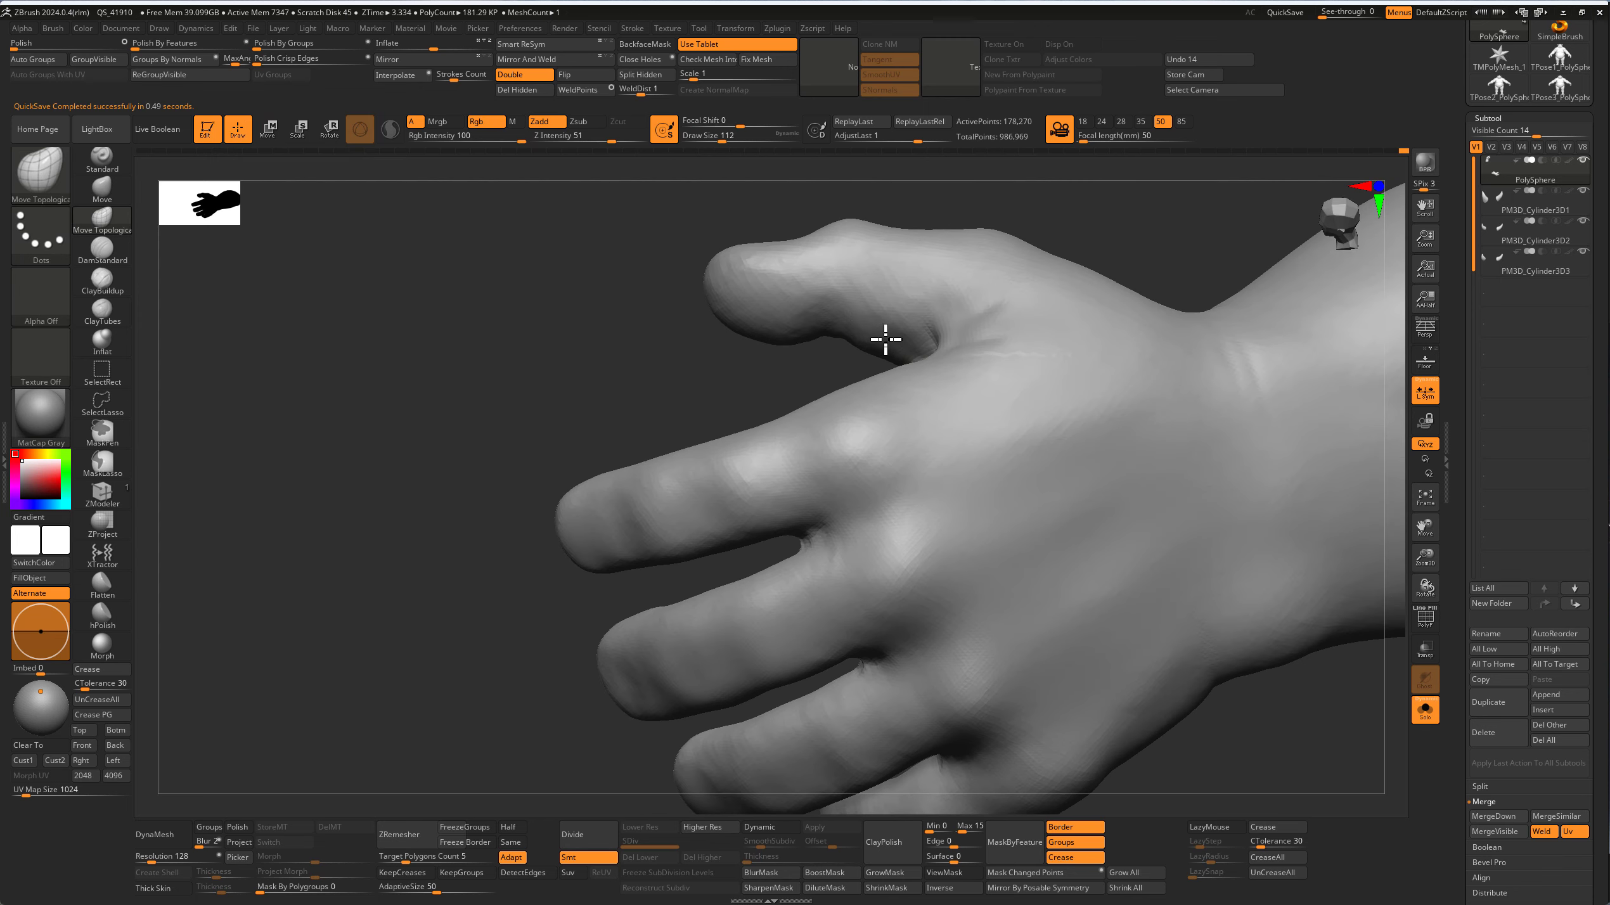
pyautogui.moveTo(881, 338)
pyautogui.mouseDown(button='right')
pyautogui.moveTo(995, 262)
pyautogui.moveTo(888, 349)
pyautogui.mouseUp(button='right')
pyautogui.moveTo(1005, 303)
pyautogui.mouseDown(button='right')
pyautogui.moveTo(1017, 252)
pyautogui.moveTo(942, 237)
pyautogui.mouseUp(button='right')
pyautogui.moveTo(994, 363)
pyautogui.mouseDown(button='right')
pyautogui.moveTo(1046, 302)
pyautogui.moveTo(1046, 331)
pyautogui.moveTo(1053, 273)
pyautogui.mouseUp(button='right')
pyautogui.moveTo(773, 265)
pyautogui.mouseDown(button='right')
pyautogui.moveTo(816, 353)
pyautogui.moveTo(1003, 313)
pyautogui.moveTo(1003, 288)
pyautogui.moveTo(1037, 326)
pyautogui.moveTo(999, 403)
pyautogui.moveTo(920, 396)
pyautogui.moveTo(1115, 338)
pyautogui.moveTo(161, 275)
pyautogui.mouseUp(button='right')
# Step: Carve and smooth the thumb-nail groove with DamStandard at size about 74
pyautogui.click(102, 251)
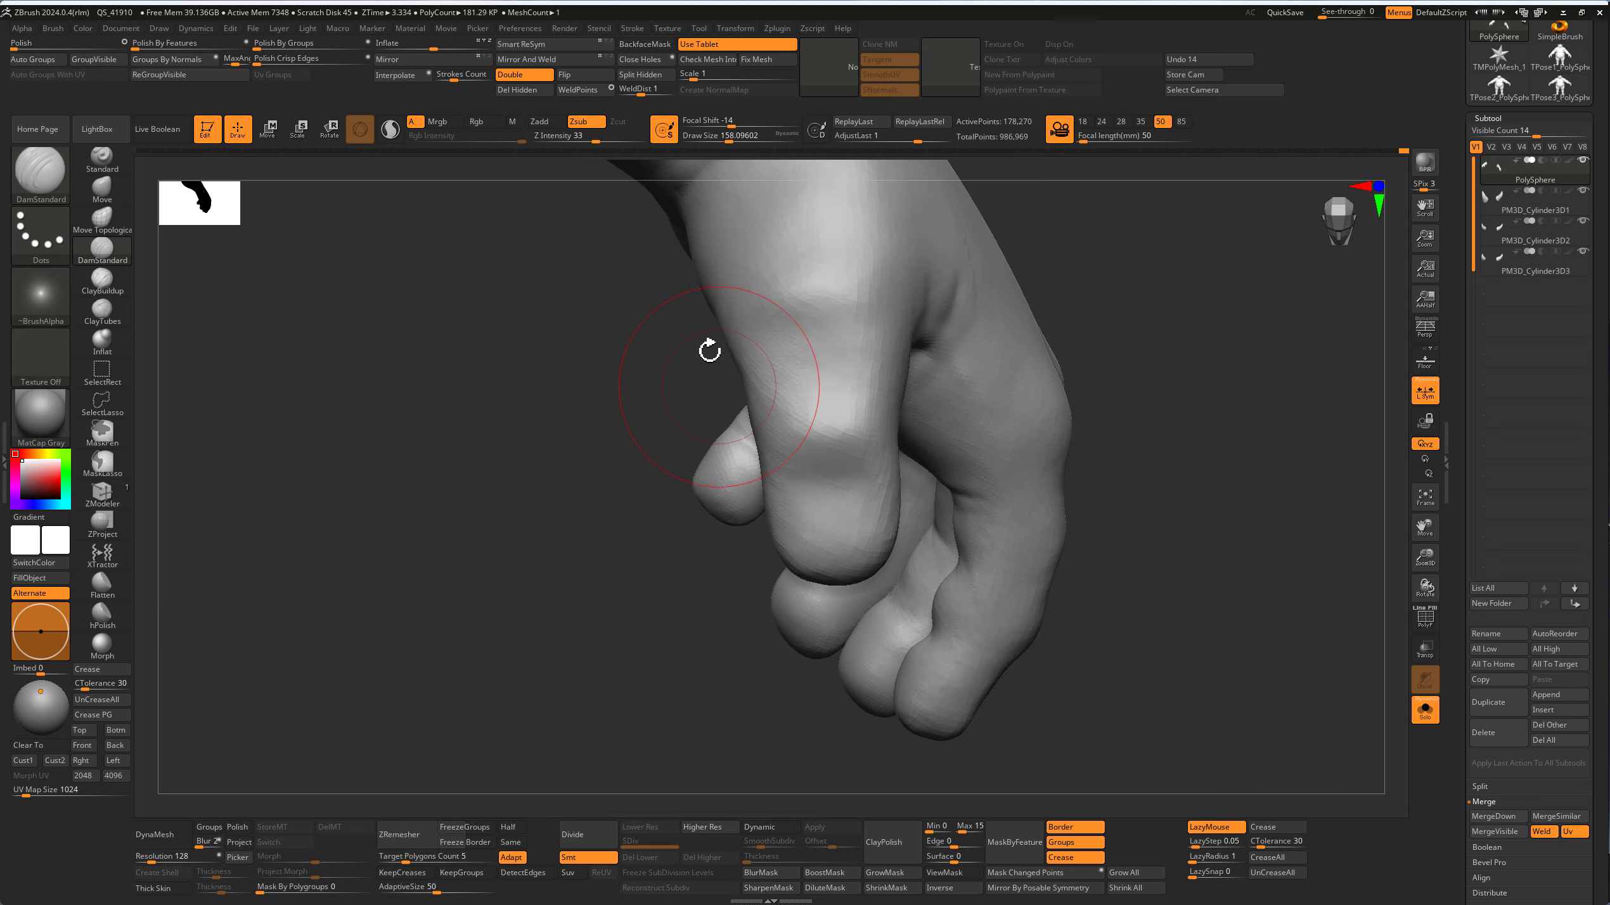
pyautogui.press('[')
pyautogui.press('[')
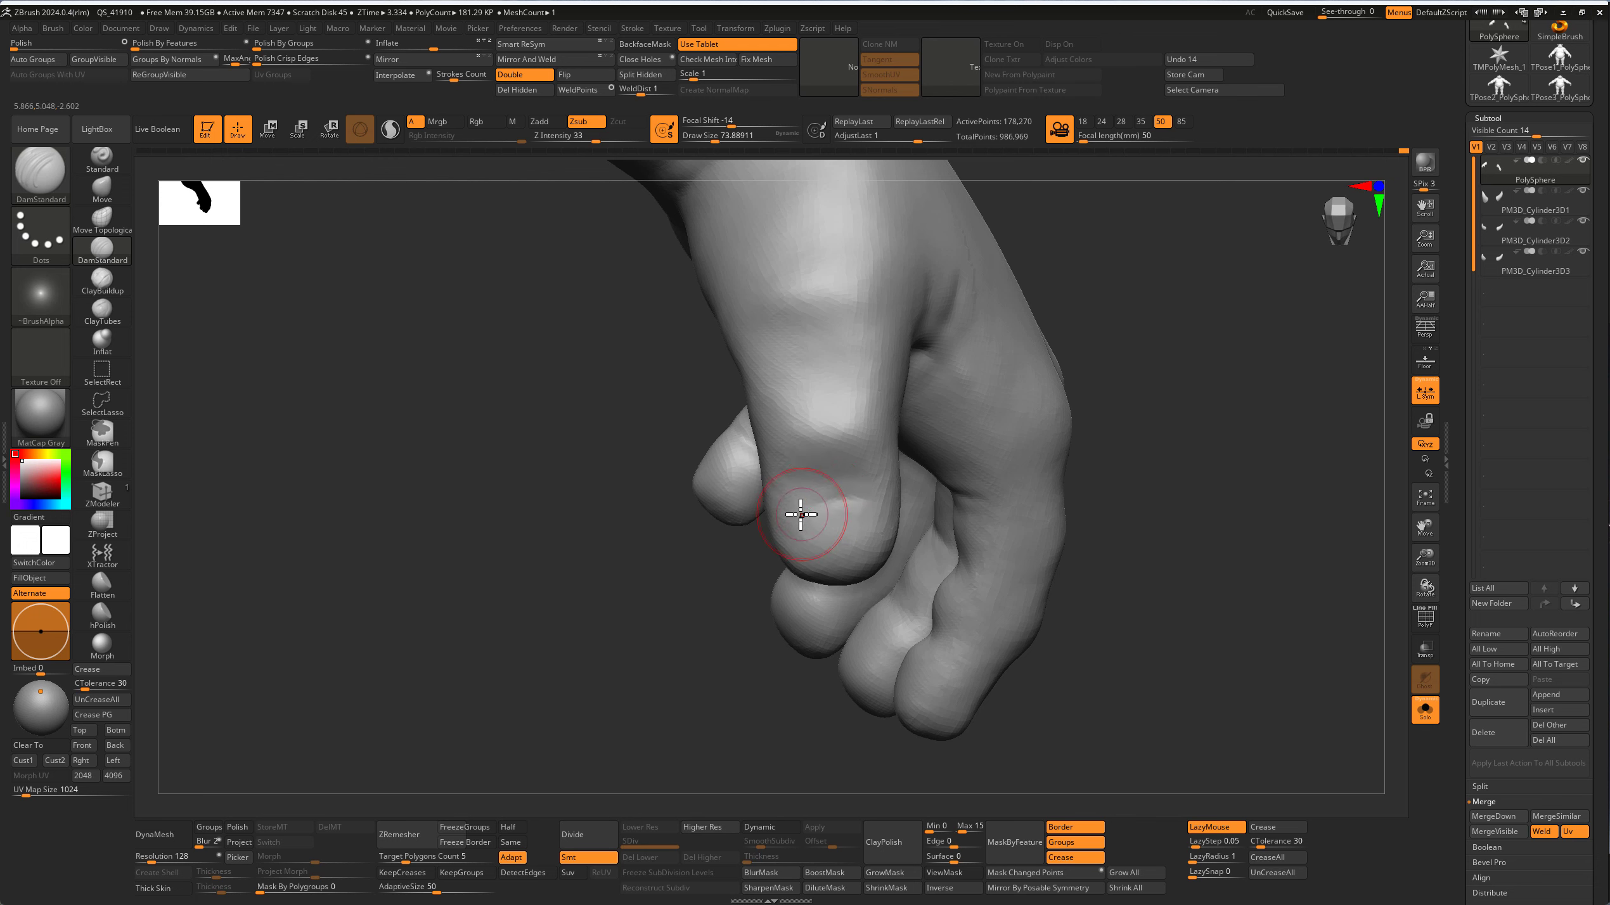
pyautogui.moveTo(911, 610); pyautogui.dragTo(865, 556, button='right')
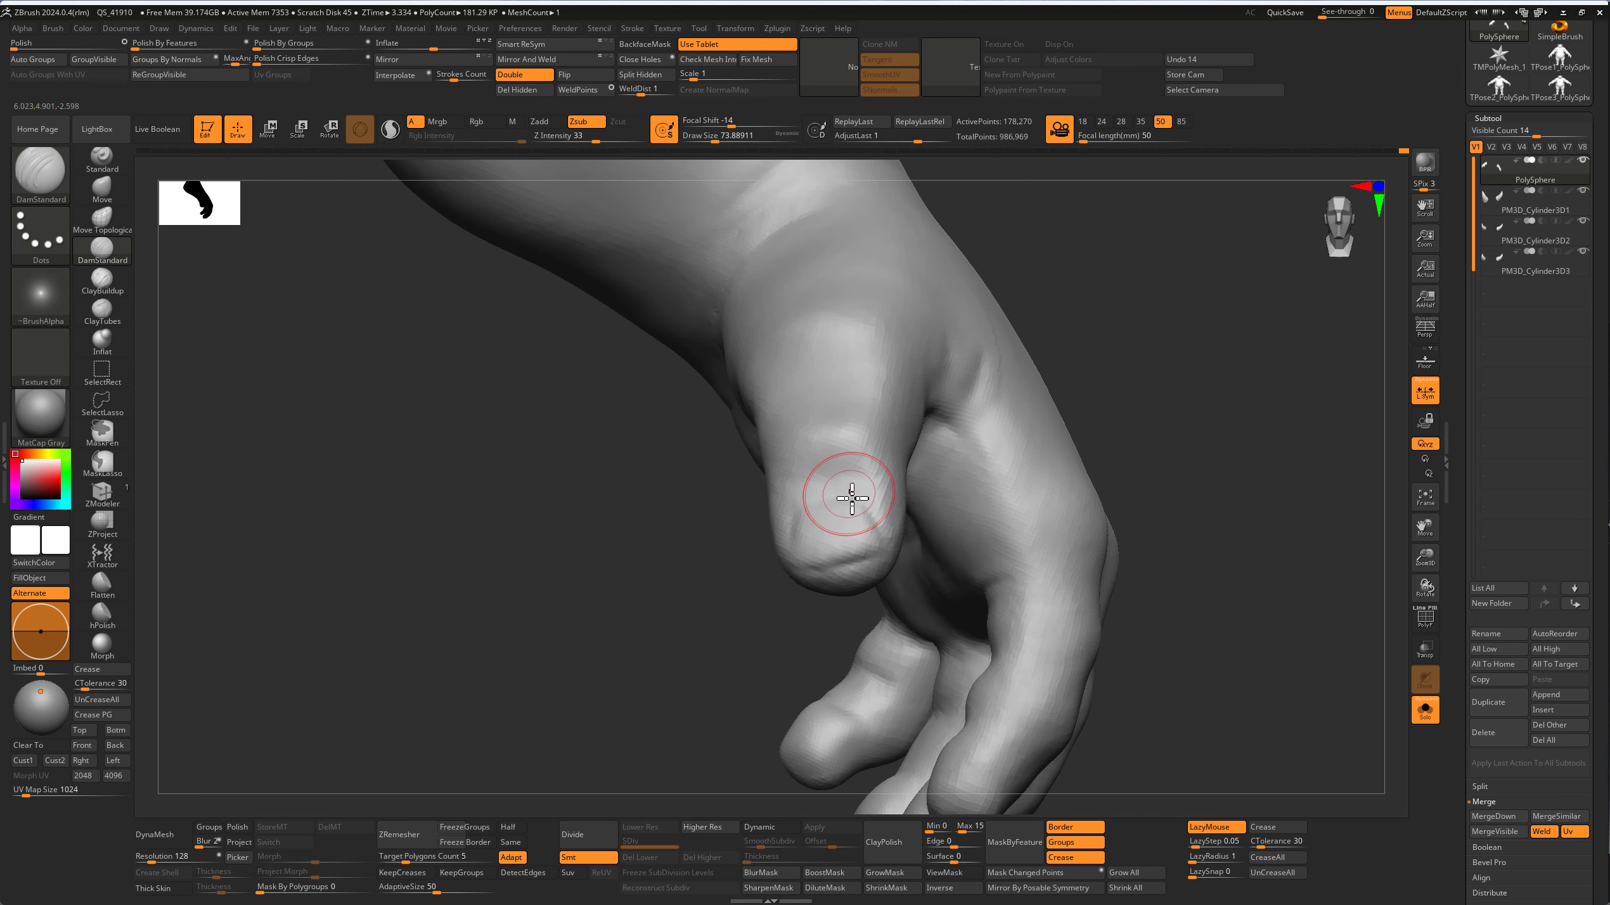
pyautogui.moveTo(799, 513)
pyautogui.mouseDown(button='right')
pyautogui.moveTo(737, 568)
pyautogui.moveTo(568, 597)
pyautogui.moveTo(535, 577)
pyautogui.moveTo(865, 539)
pyautogui.moveTo(788, 488)
pyautogui.mouseUp(button='right')
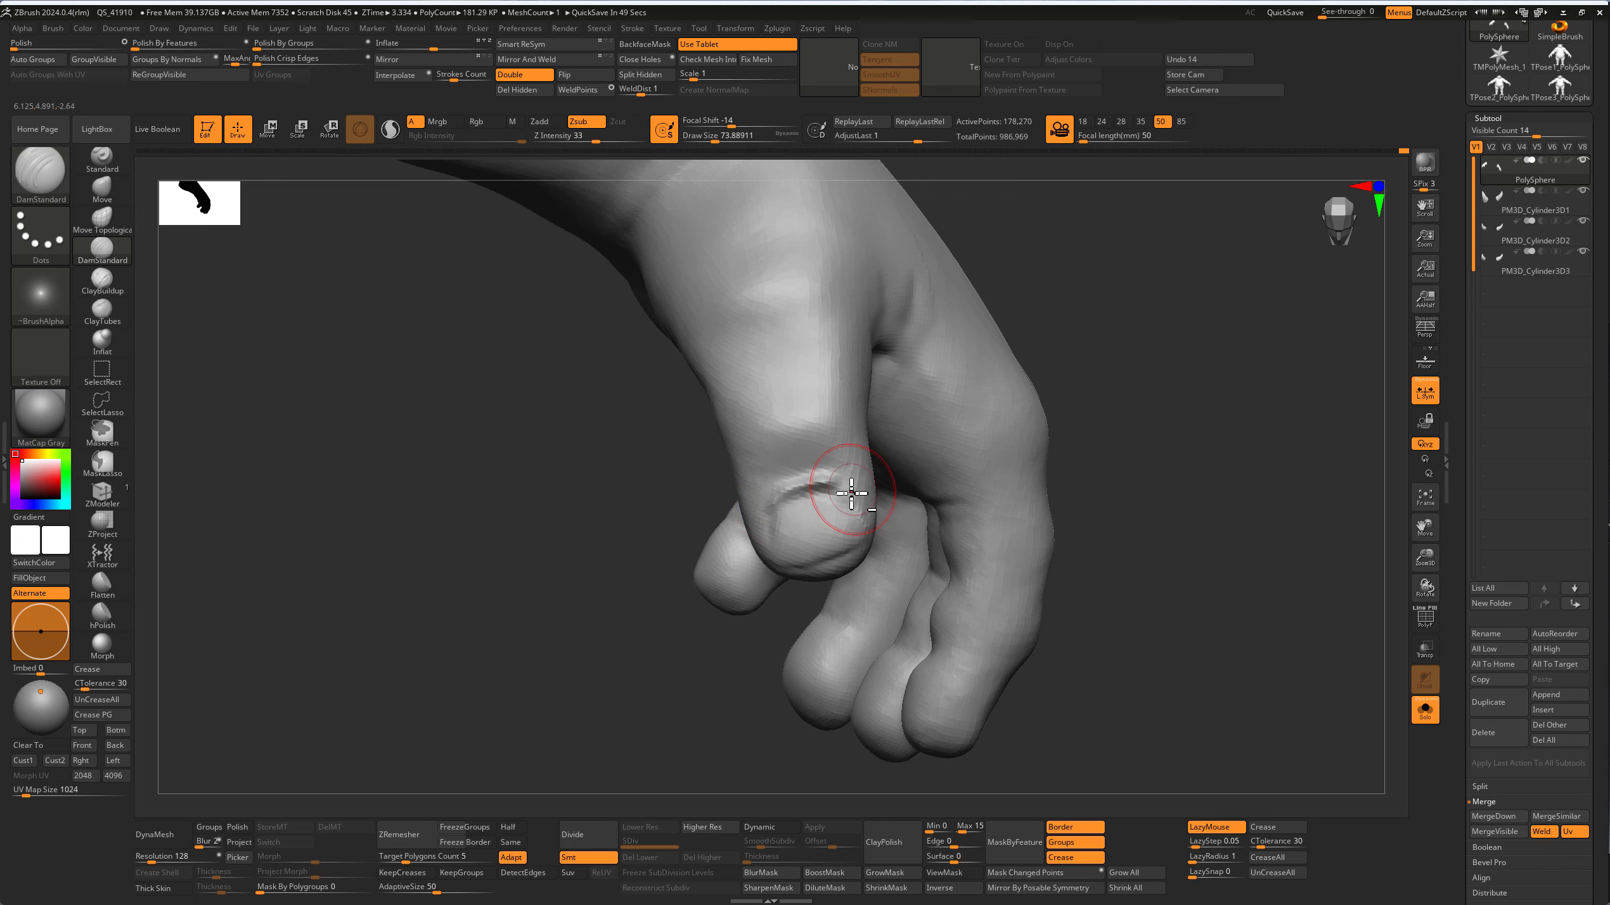
pyautogui.moveTo(871, 525)
pyautogui.mouseDown(button='right')
pyautogui.moveTo(855, 515)
pyautogui.moveTo(831, 554)
pyautogui.mouseUp(button='right')
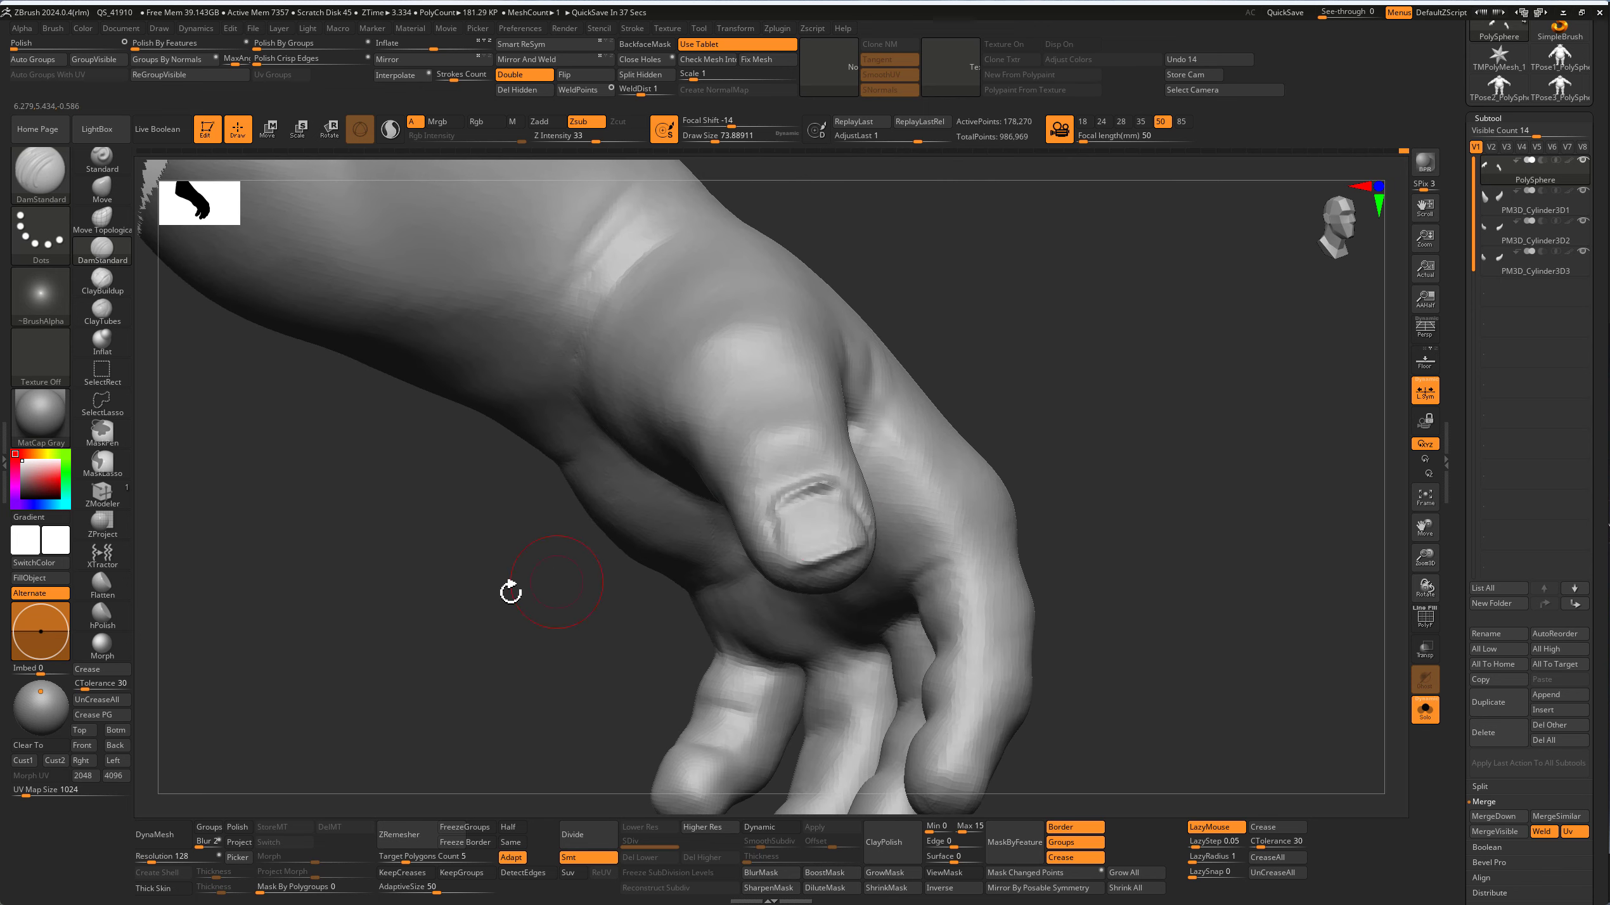
pyautogui.moveTo(510, 591); pyautogui.dragTo(805, 545, button='right')
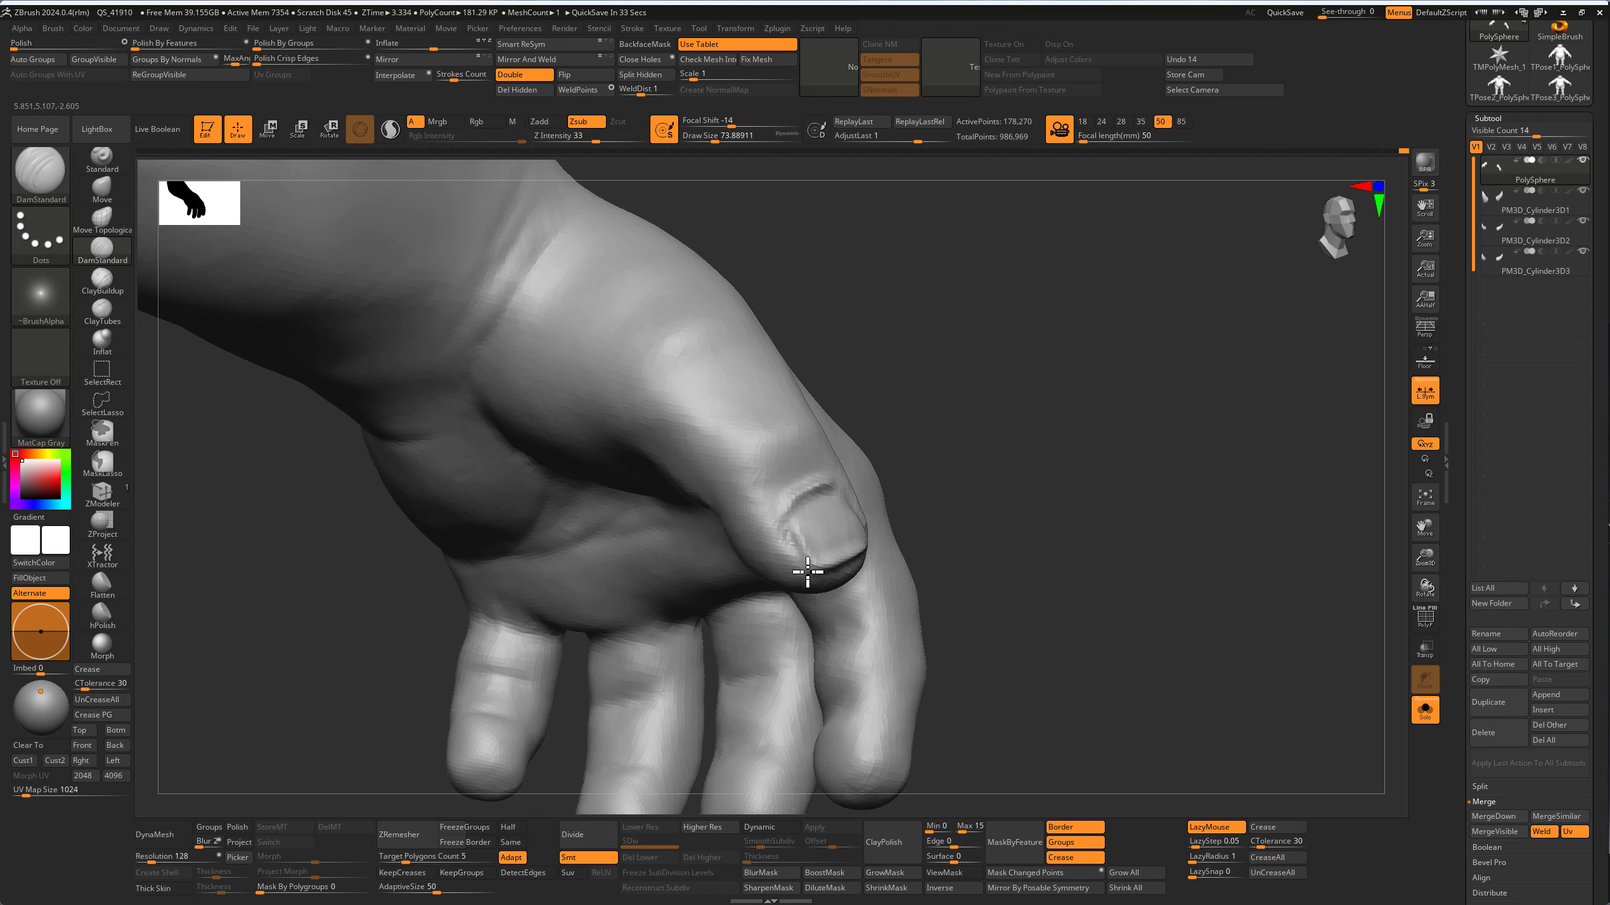
pyautogui.moveTo(783, 524); pyautogui.dragTo(791, 535)
pyautogui.moveTo(1017, 518); pyautogui.dragTo(974, 539, button='right')
pyautogui.press('ctrl')
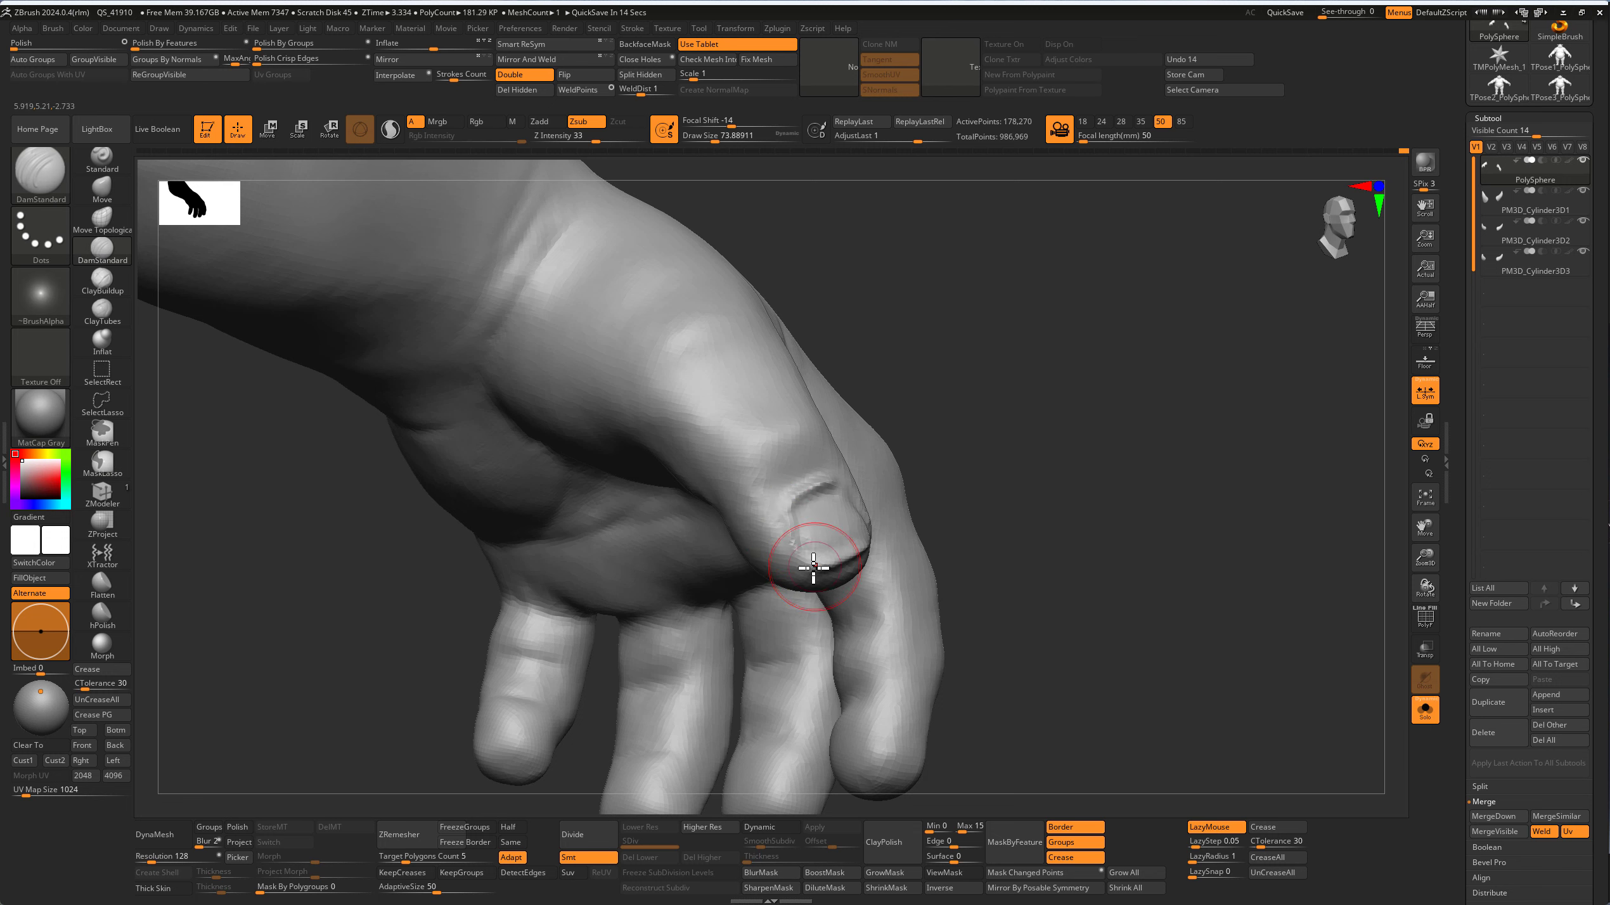
pyautogui.moveTo(817, 573); pyautogui.dragTo(825, 573, button='right')
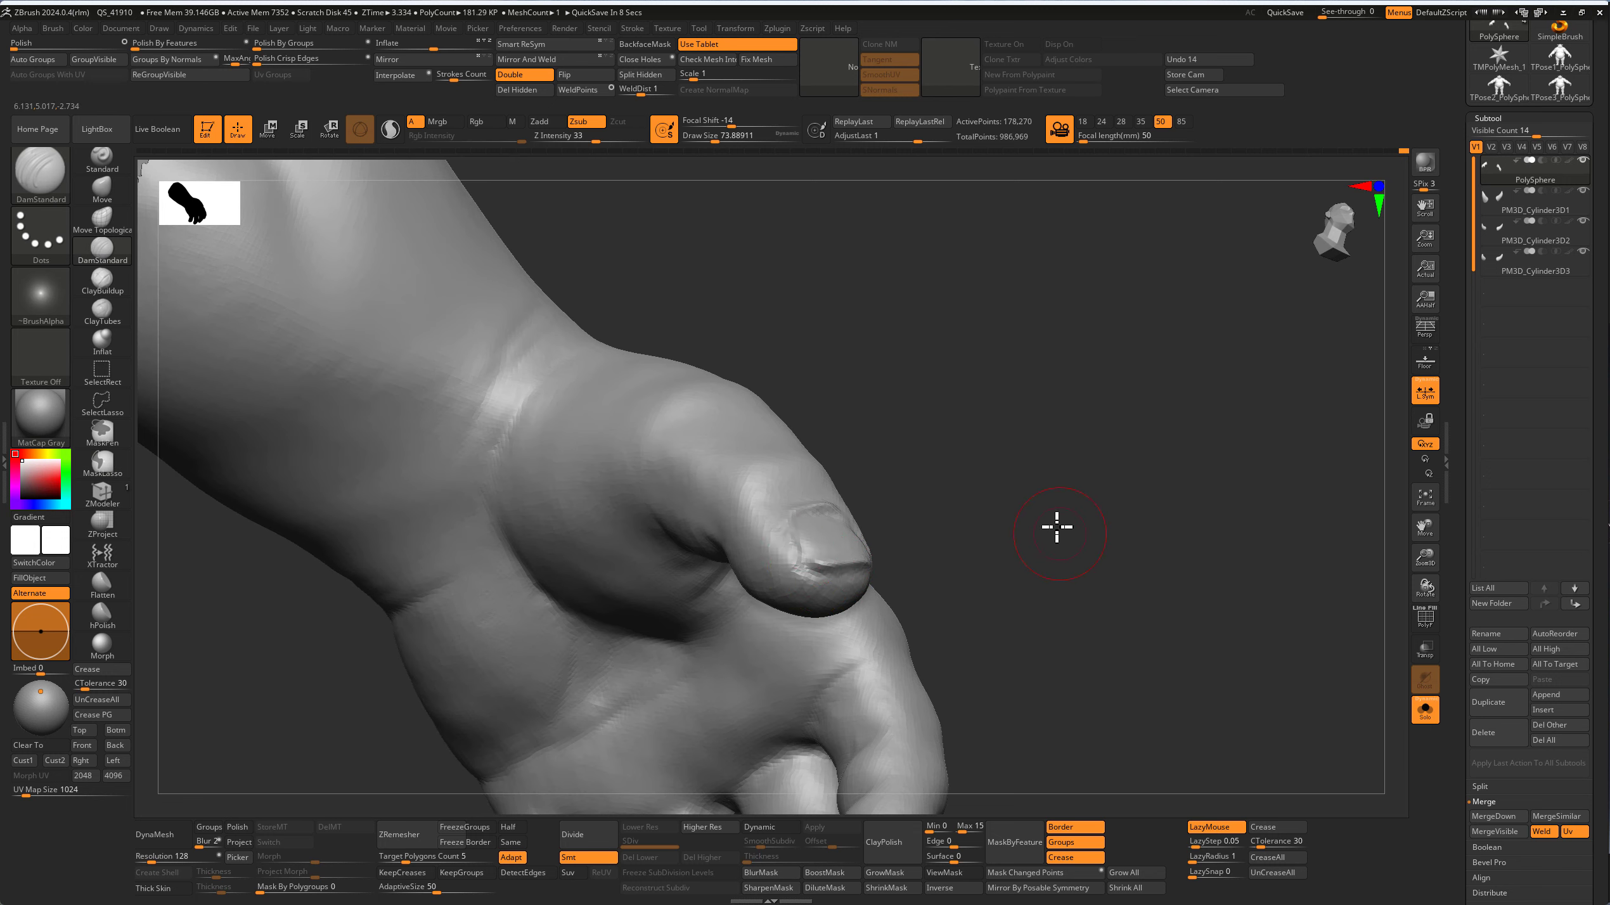
pyautogui.moveTo(1057, 526)
pyautogui.mouseDown(button='right')
pyautogui.moveTo(846, 575)
pyautogui.moveTo(906, 555)
pyautogui.moveTo(773, 503)
pyautogui.mouseUp(button='right')
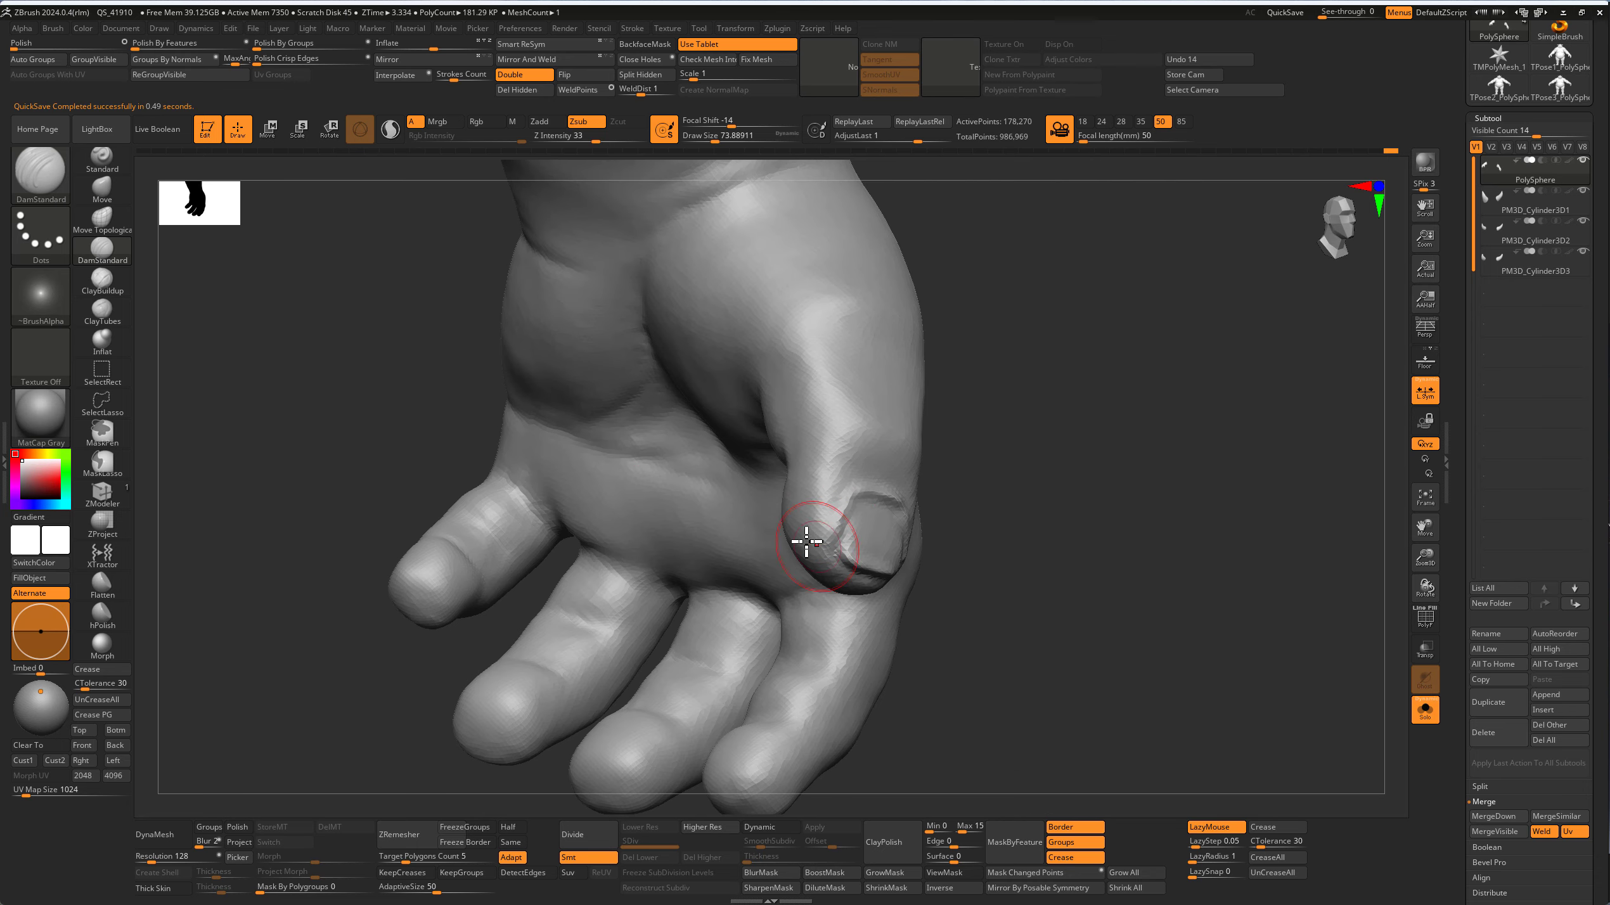
# Step: Reshape the thumb tip with Move Topological at sizes 62 then 104
pyautogui.press('b')
pyautogui.press('m')
pyautogui.press('t')
pyautogui.moveTo(1010, 568); pyautogui.dragTo(859, 573, button='right')
pyautogui.press('s')
pyautogui.moveTo(861, 572); pyautogui.dragTo(855, 572)
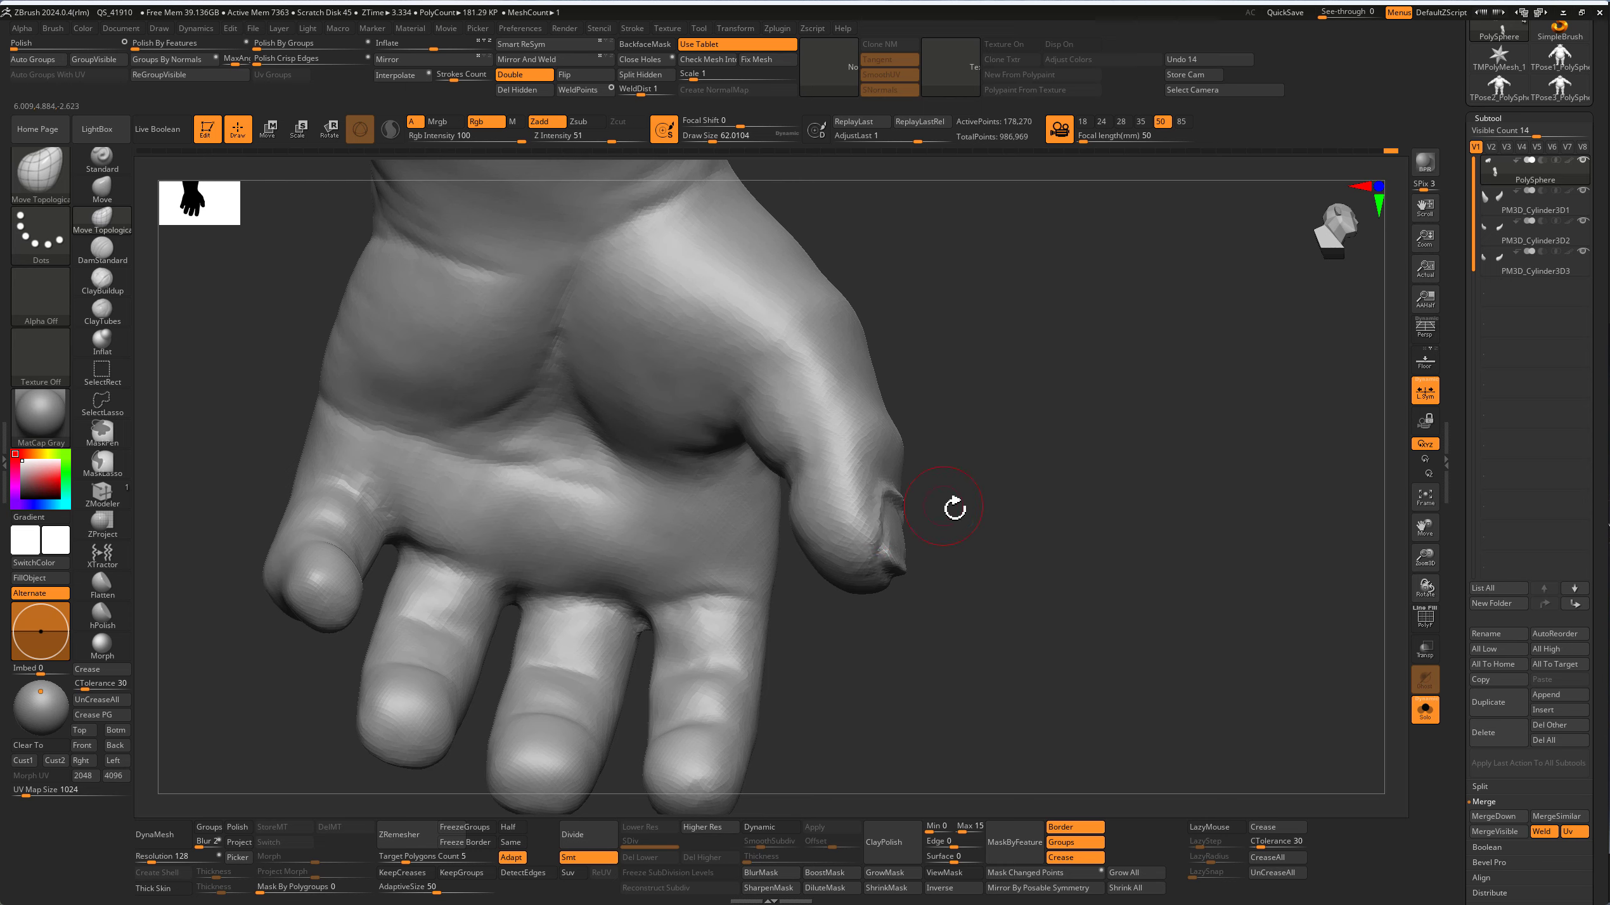
pyautogui.moveTo(955, 508)
pyautogui.mouseDown(button='right')
pyautogui.moveTo(912, 474)
pyautogui.moveTo(1050, 557)
pyautogui.moveTo(855, 557)
pyautogui.moveTo(898, 511)
pyautogui.moveTo(730, 457)
pyautogui.moveTo(1072, 603)
pyautogui.moveTo(885, 563)
pyautogui.mouseUp(button='right')
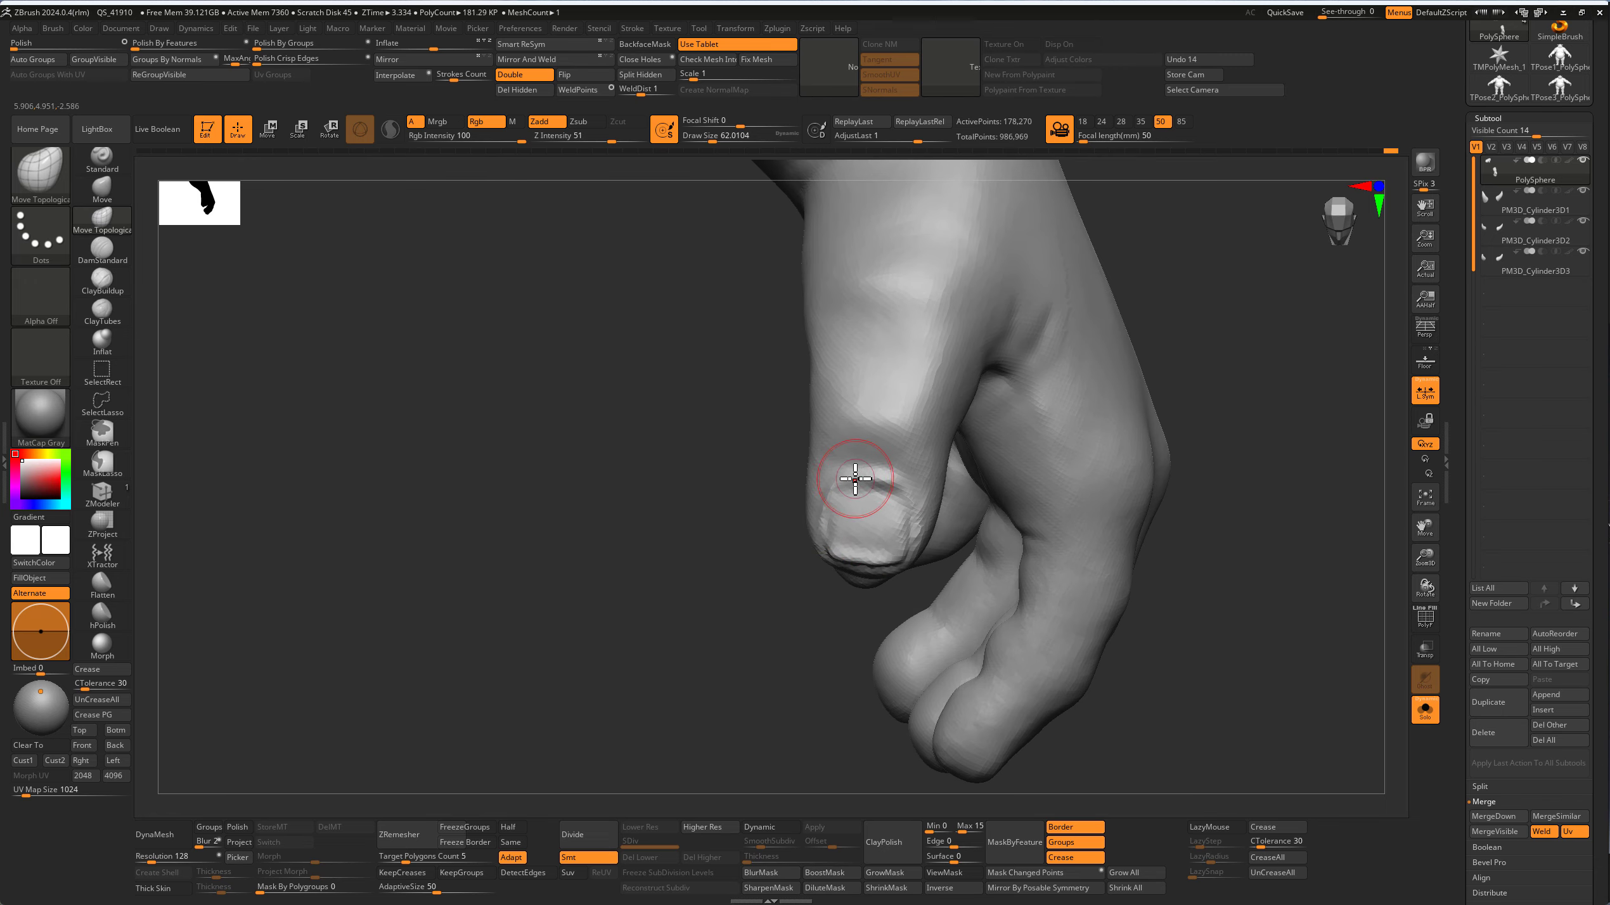
pyautogui.moveTo(855, 529)
pyautogui.mouseDown(button='right')
pyautogui.moveTo(690, 575)
pyautogui.moveTo(676, 475)
pyautogui.moveTo(828, 498)
pyautogui.mouseUp(button='right')
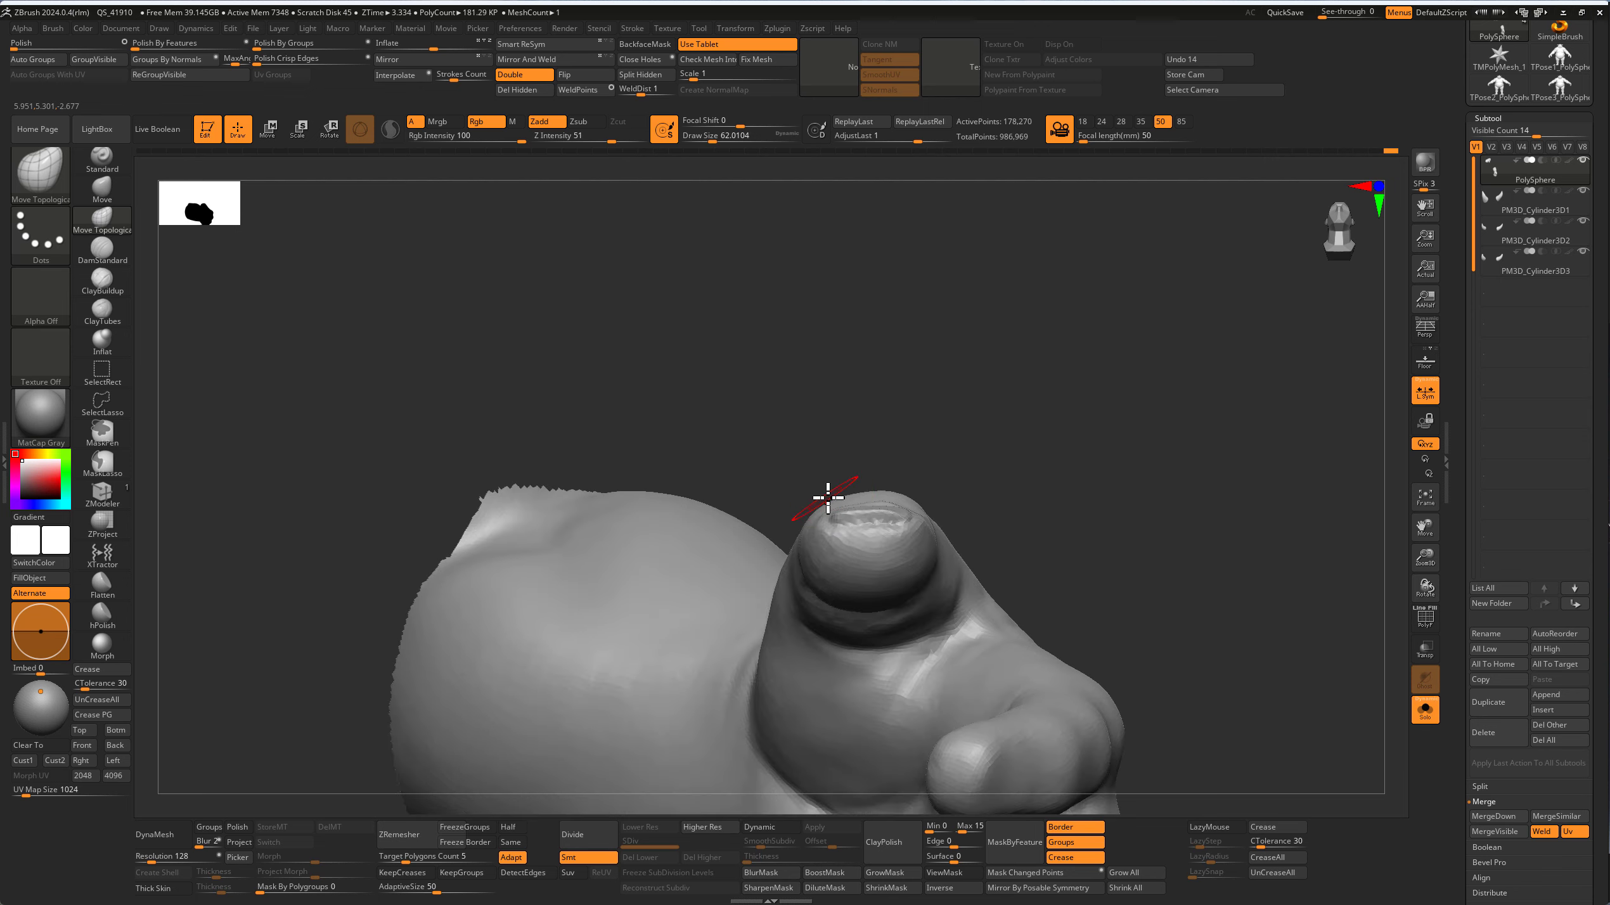
pyautogui.moveTo(843, 518); pyautogui.dragTo(864, 497)
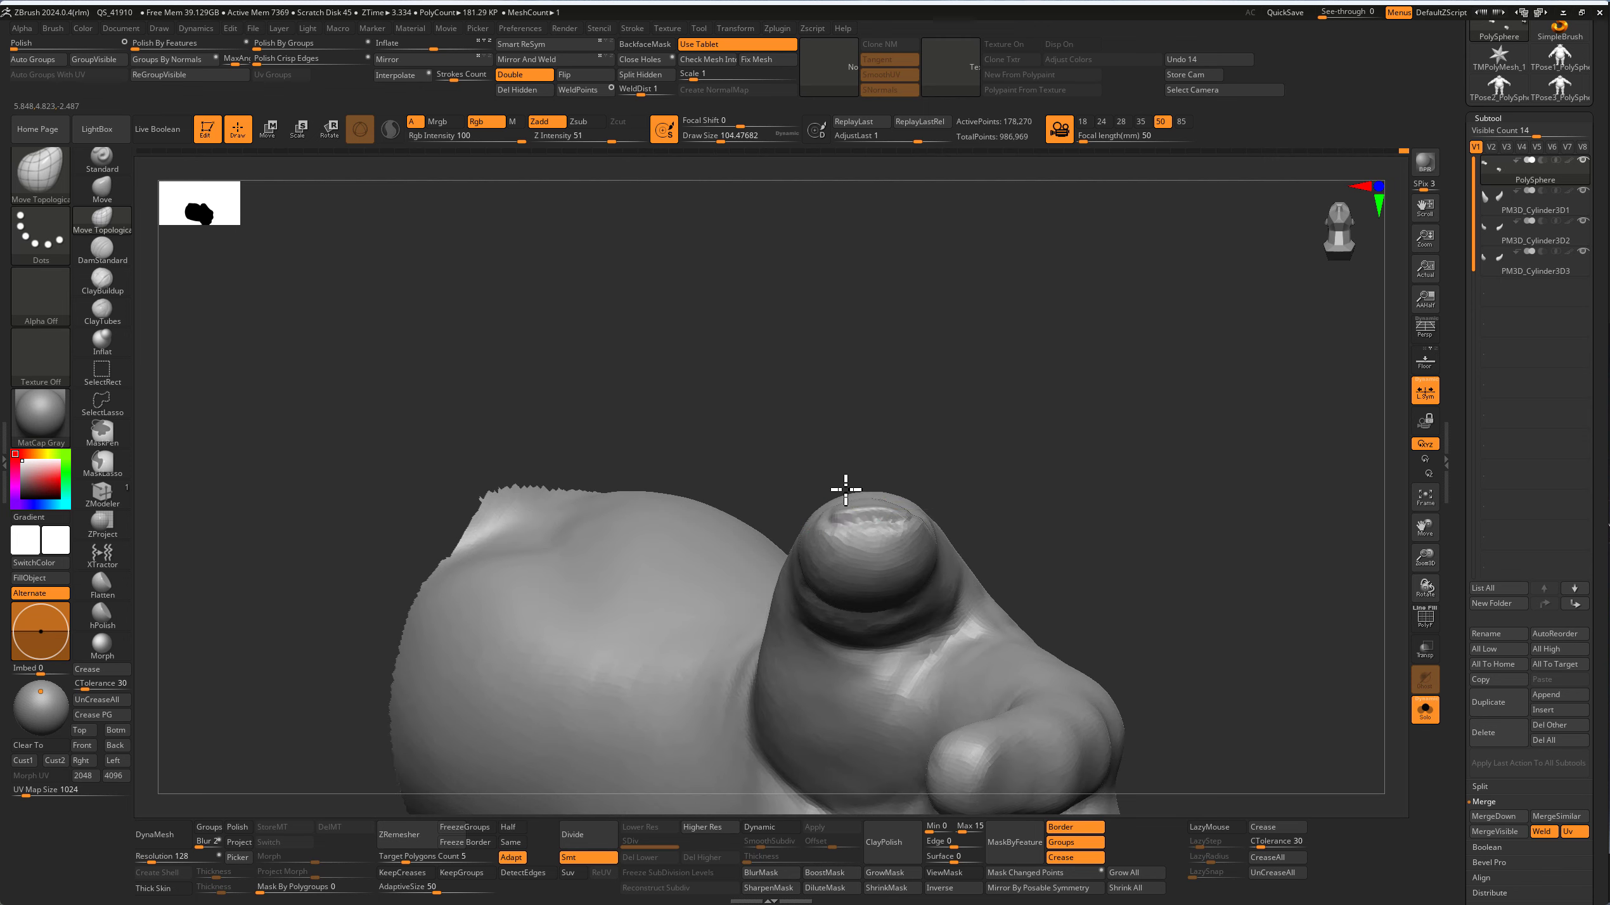
pyautogui.moveTo(847, 505); pyautogui.dragTo(850, 525, button='right')
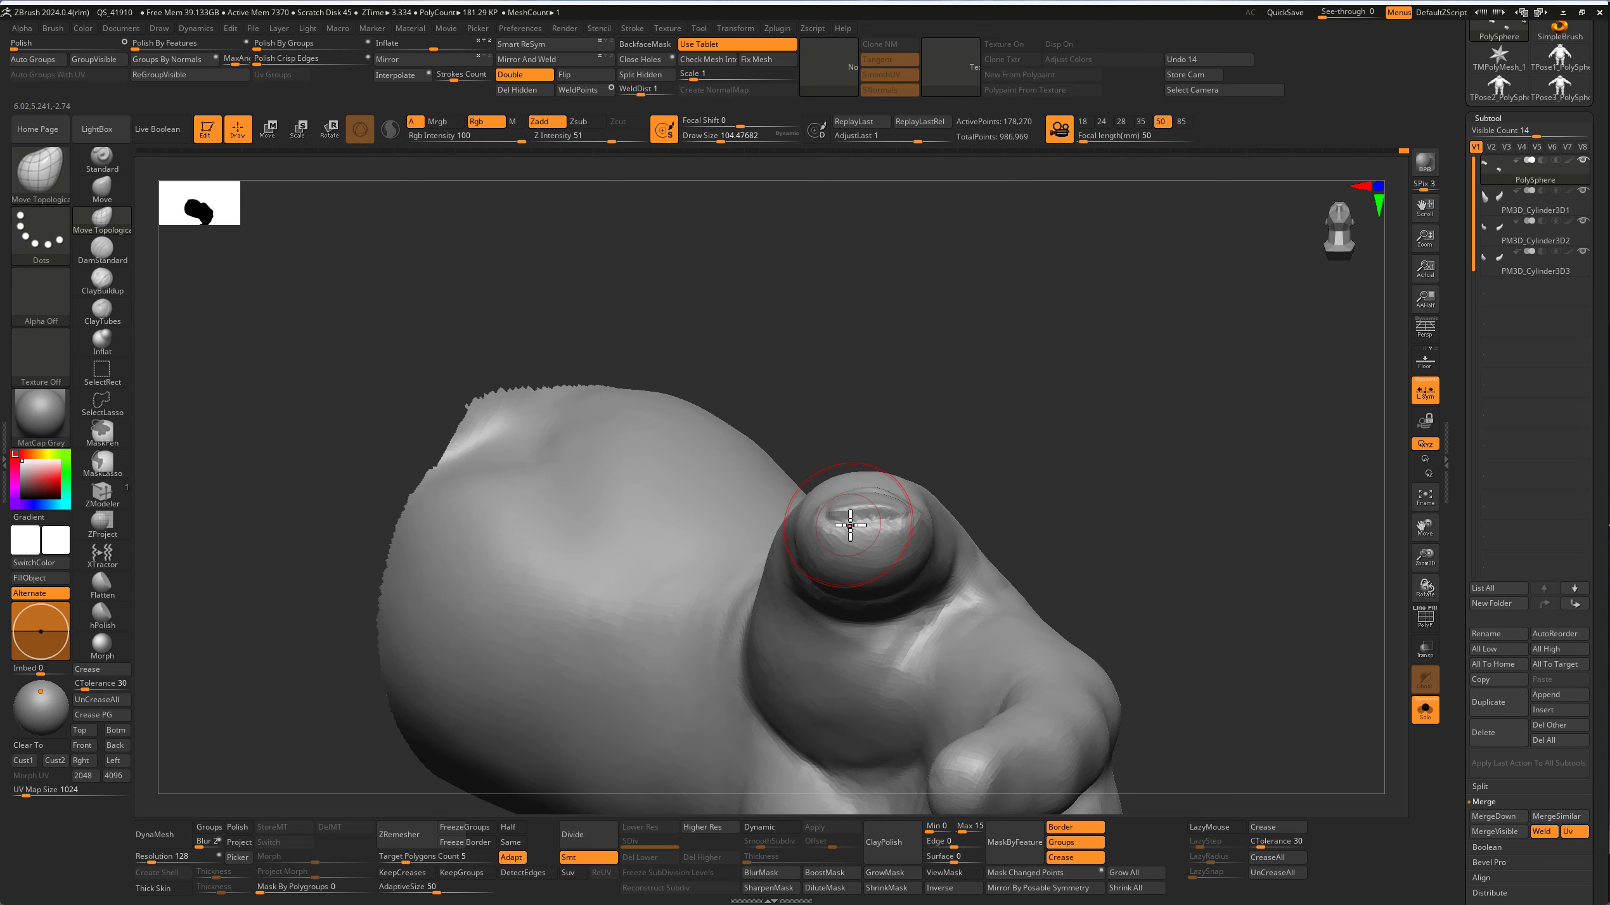
pyautogui.moveTo(878, 396)
pyautogui.mouseDown(button='right')
pyautogui.moveTo(873, 528)
pyautogui.moveTo(754, 593)
pyautogui.moveTo(650, 564)
pyautogui.moveTo(774, 563)
pyautogui.moveTo(1064, 686)
pyautogui.moveTo(1159, 671)
pyautogui.mouseUp(button='right')
# Step: Shrink DamStandard for fine nail detail and frame the fingers close up
pyautogui.press('b')
pyautogui.press('d')
pyautogui.press('s')
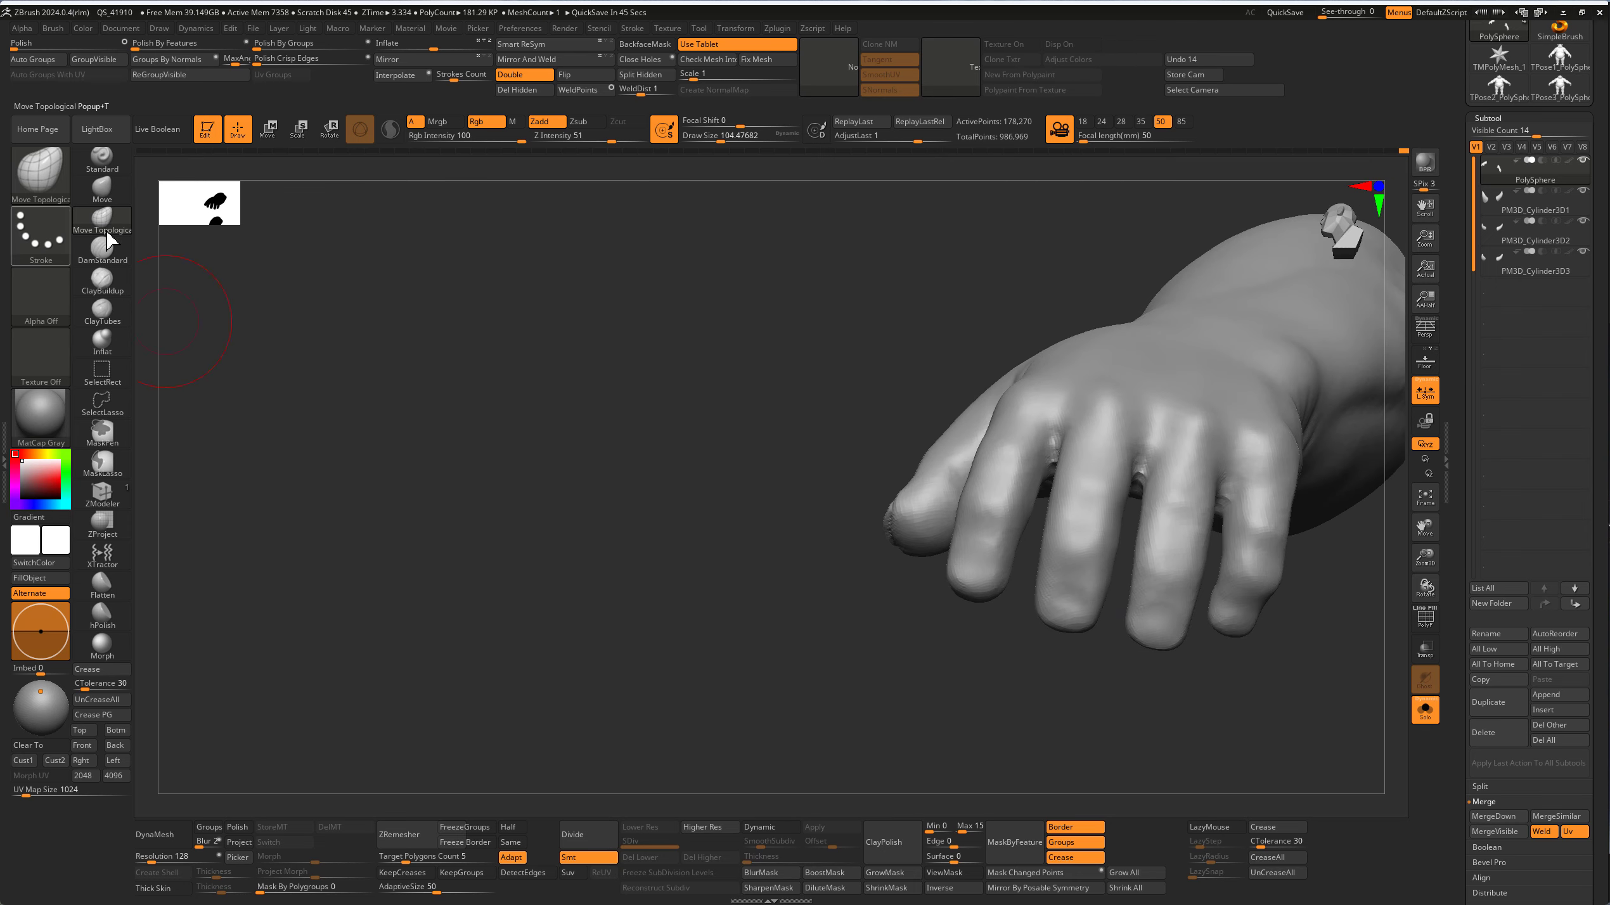
pyautogui.keyDown('ctrl'); pyautogui.moveTo(788, 603); pyautogui.dragTo(776, 653, button='right'); pyautogui.keyUp('ctrl')
pyautogui.click(102, 219)
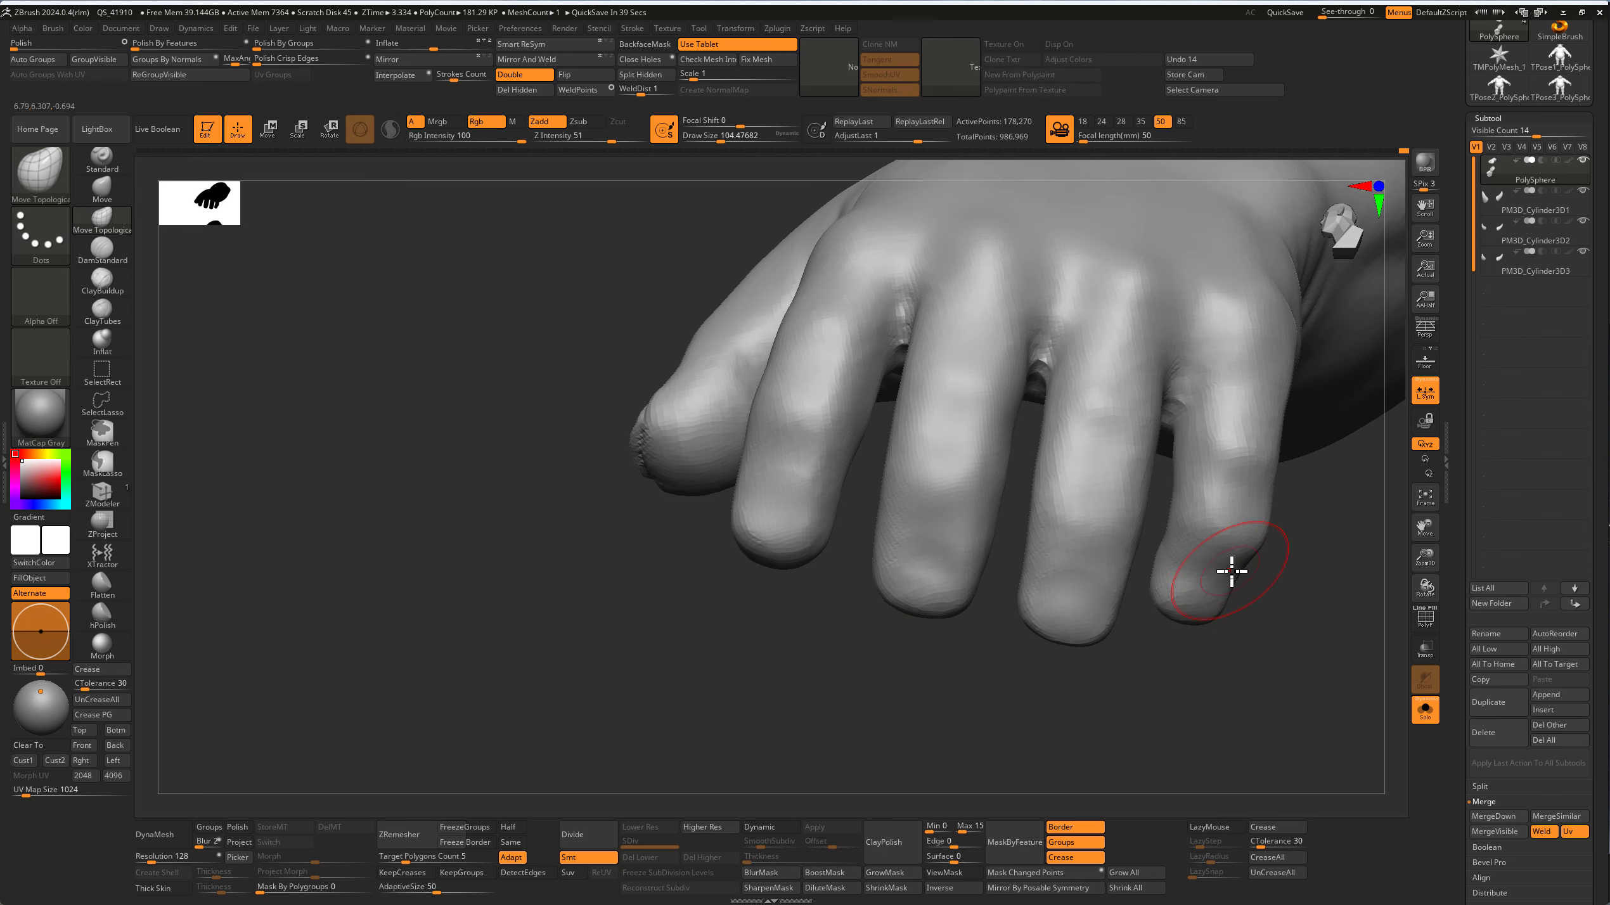
pyautogui.moveTo(1184, 560)
pyautogui.keyDown('ctrl'); pyautogui.mouseDown(button='right')
pyautogui.moveTo(1262, 586)
pyautogui.moveTo(1287, 711)
pyautogui.mouseUp(button='right'); pyautogui.keyUp('ctrl')
pyautogui.click(102, 248)
pyautogui.moveTo(420, 456); pyautogui.dragTo(719, 575)
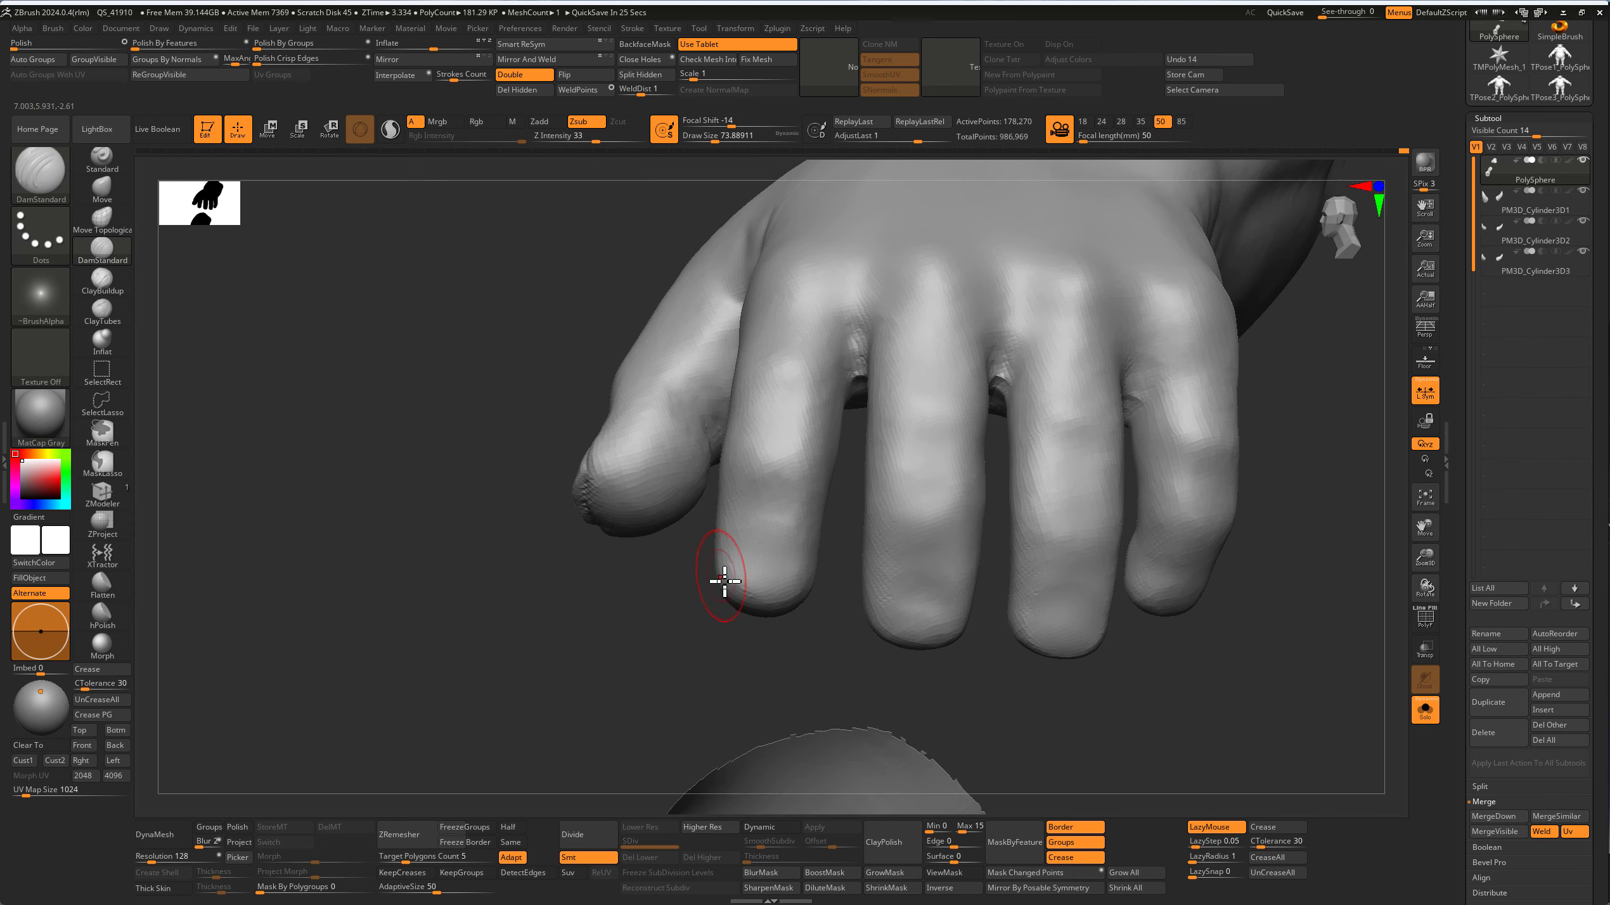
pyautogui.press('s')
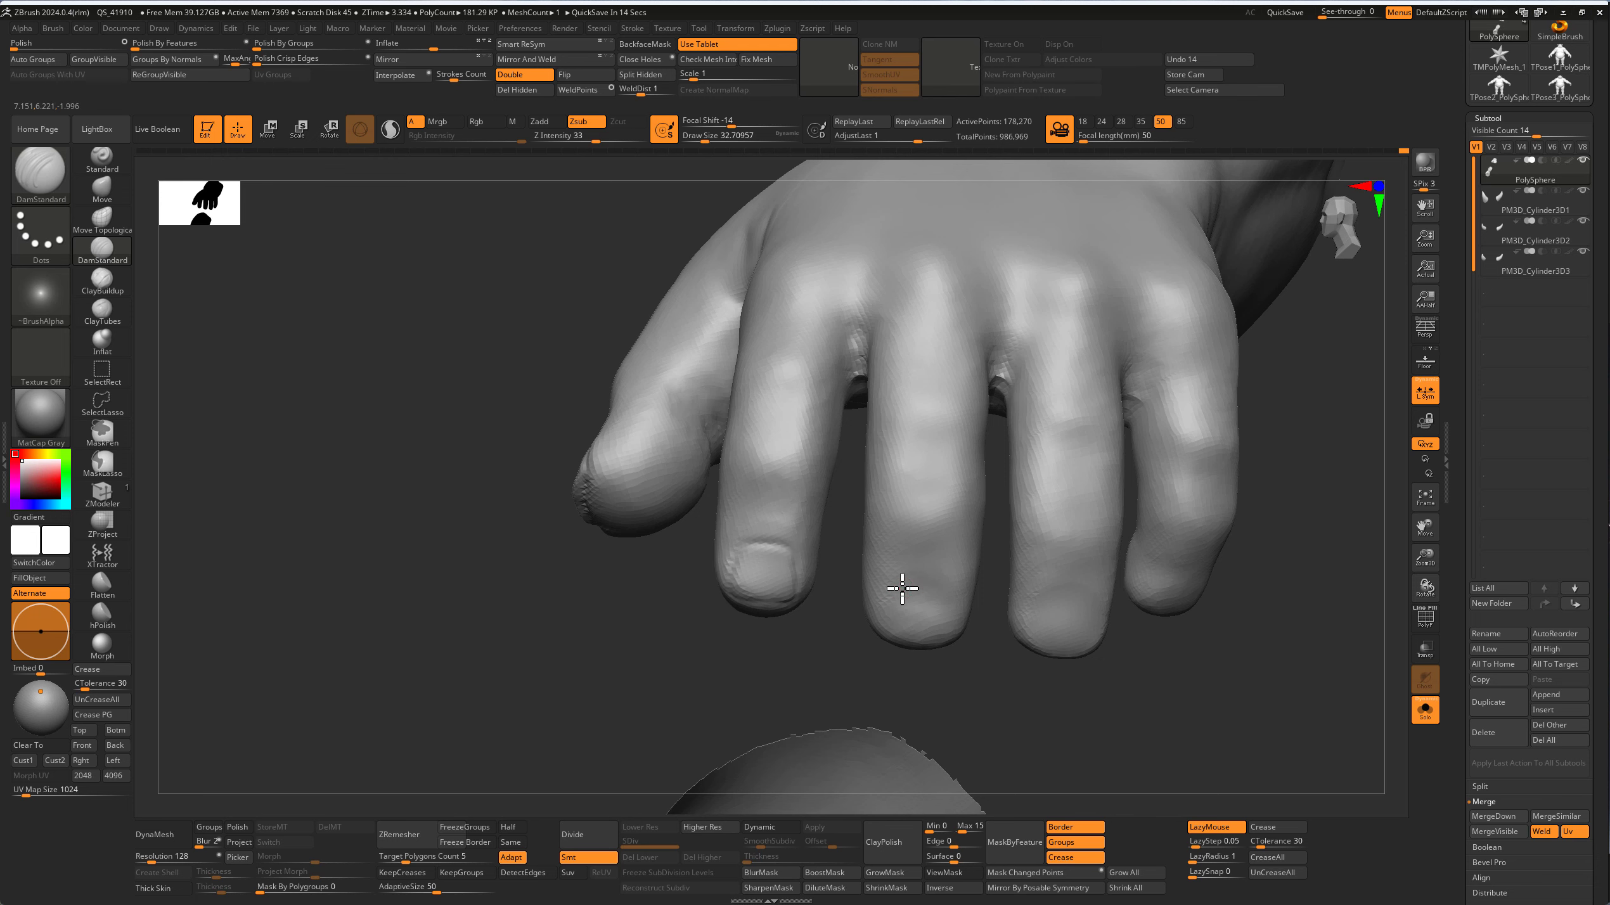
pyautogui.moveTo(1007, 708)
pyautogui.mouseDown()
pyautogui.moveTo(1046, 601)
pyautogui.moveTo(1197, 601)
pyautogui.moveTo(1182, 729)
pyautogui.moveTo(949, 704)
pyautogui.moveTo(949, 722)
pyautogui.moveTo(247, 373)
pyautogui.mouseUp()
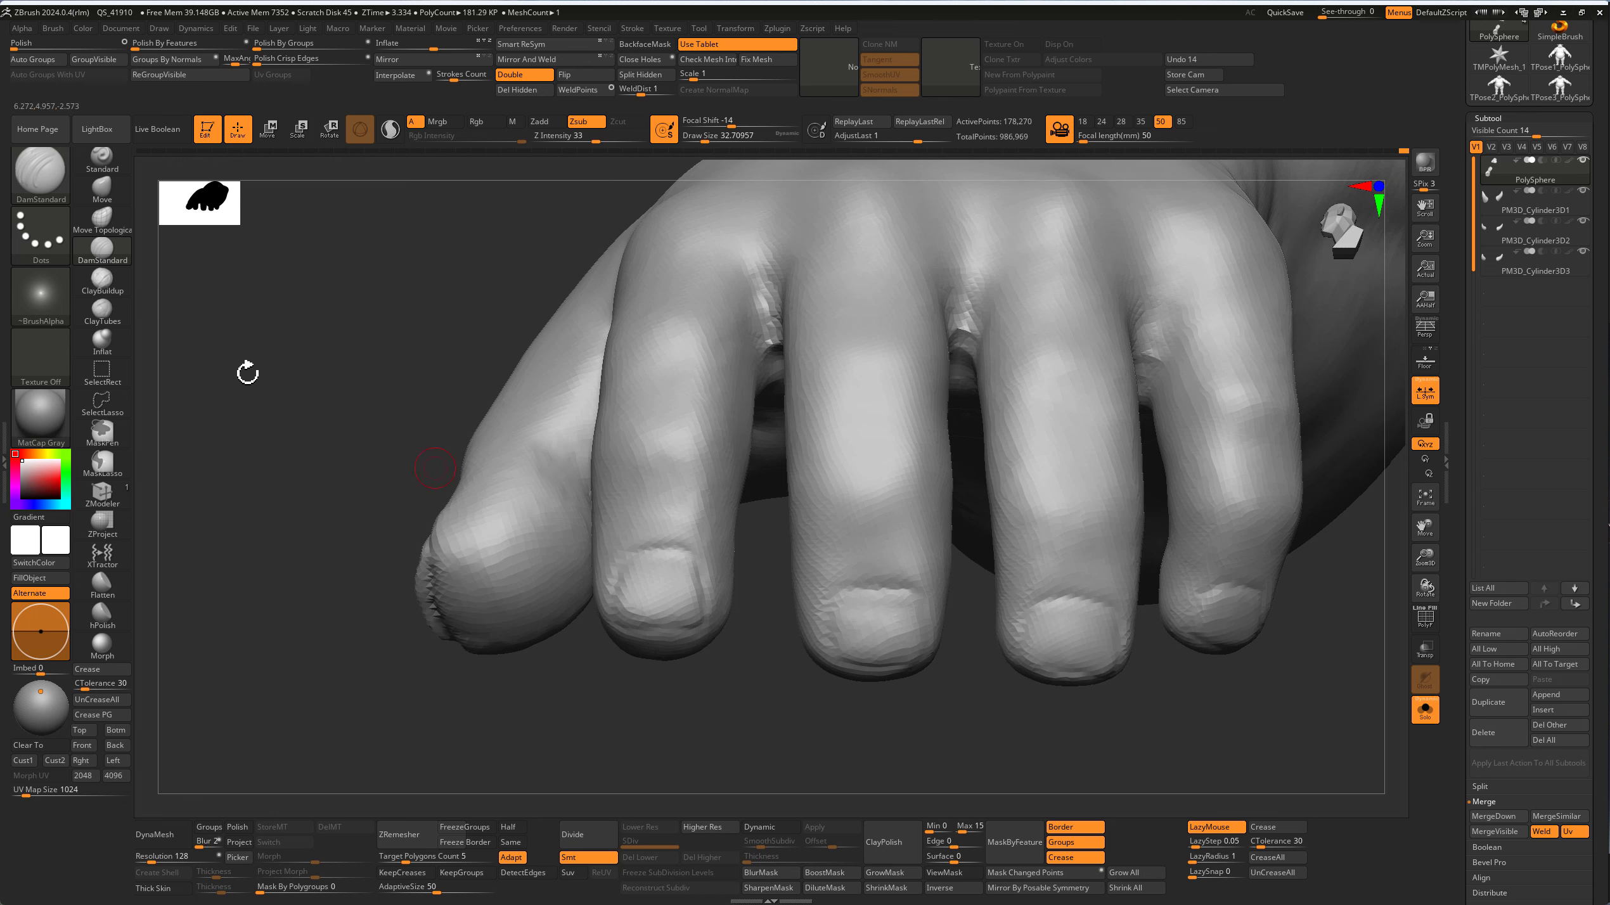
# Step: Adjust the fingertip shapes with Move Topological from several close angles
pyautogui.press('b')
pyautogui.press('m')
pyautogui.press('t')
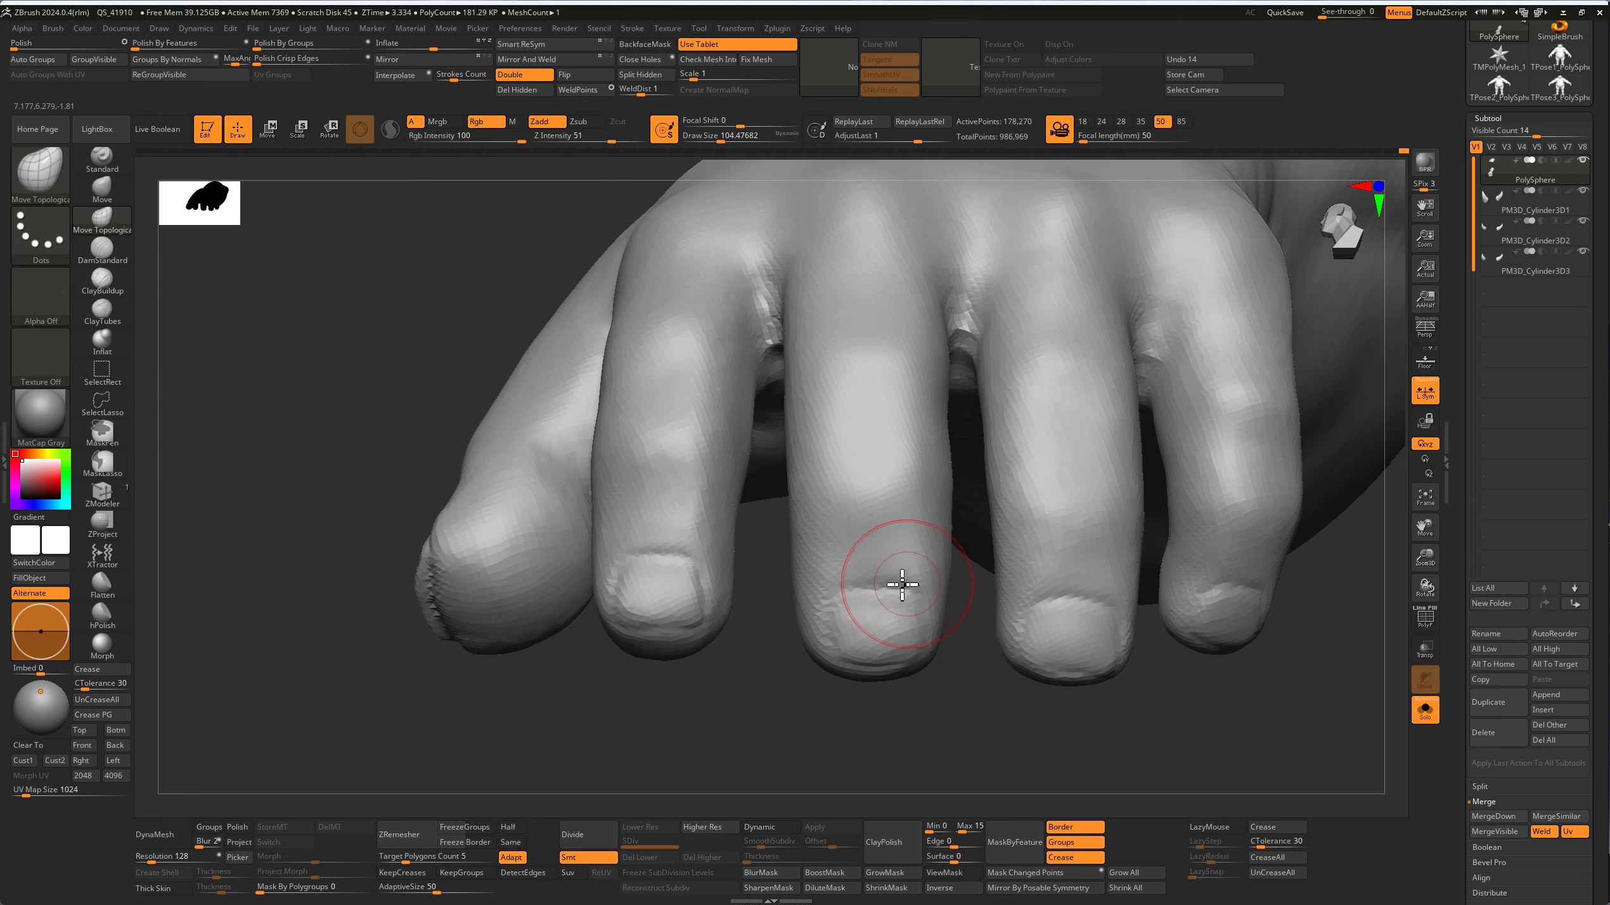
pyautogui.moveTo(1090, 698)
pyautogui.mouseDown()
pyautogui.moveTo(320, 450)
pyautogui.moveTo(666, 649)
pyautogui.moveTo(640, 581)
pyautogui.mouseUp()
pyautogui.moveTo(923, 489)
pyautogui.mouseDown()
pyautogui.moveTo(873, 542)
pyautogui.moveTo(942, 525)
pyautogui.moveTo(1074, 651)
pyautogui.moveTo(1117, 492)
pyautogui.moveTo(1132, 629)
pyautogui.moveTo(1145, 582)
pyautogui.moveTo(1150, 633)
pyautogui.moveTo(1089, 504)
pyautogui.mouseUp()
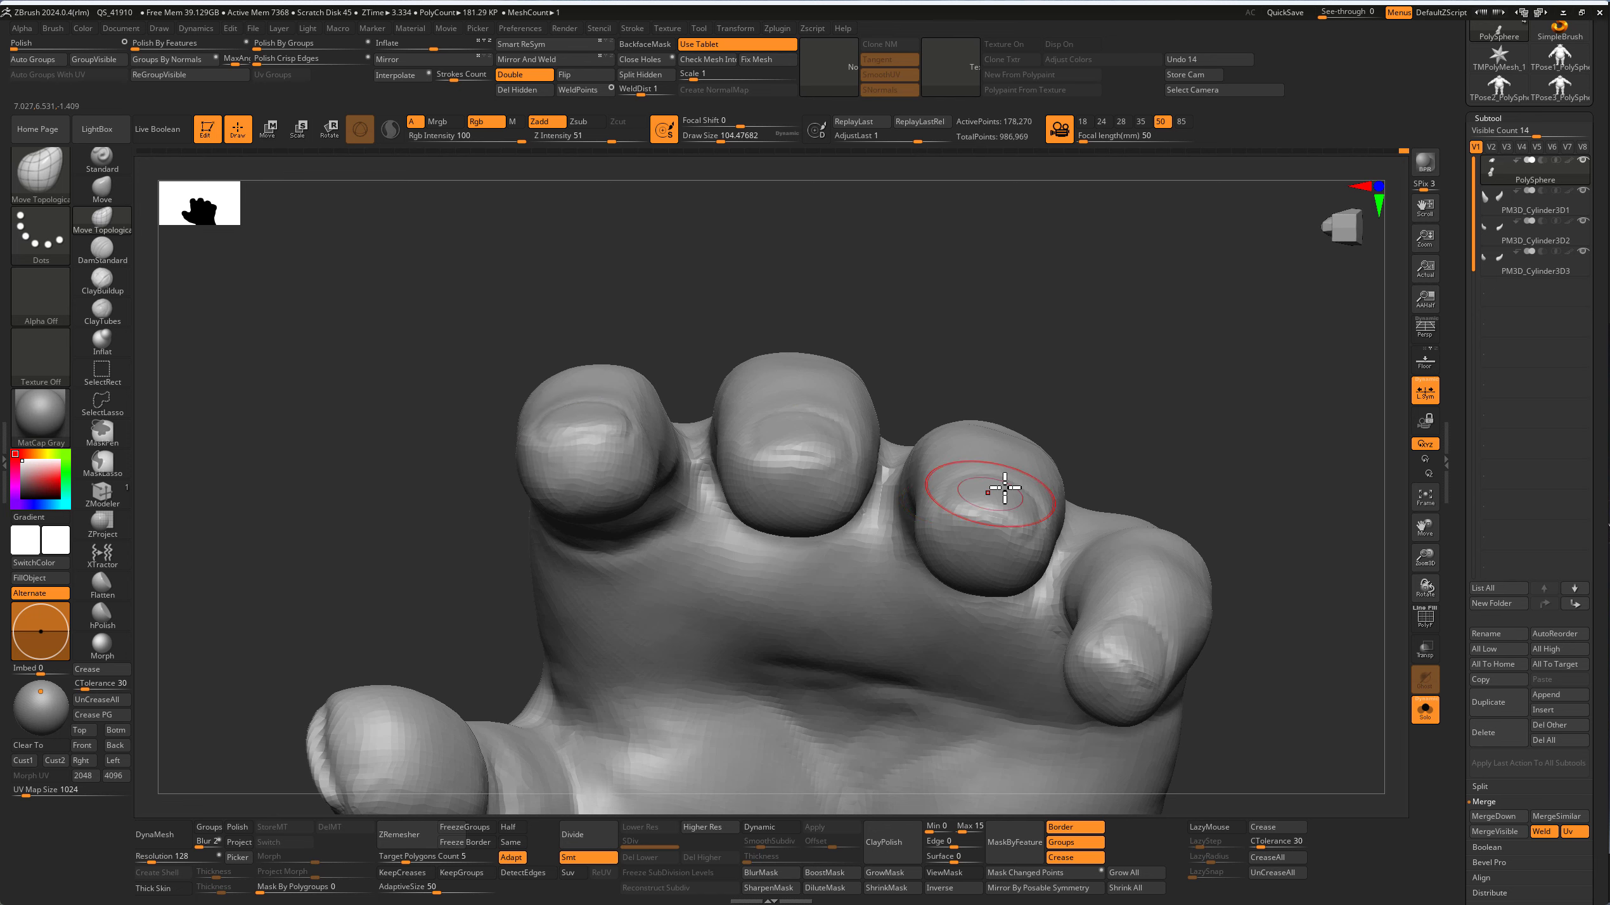
pyautogui.moveTo(988, 485); pyautogui.dragTo(996, 514, button='right')
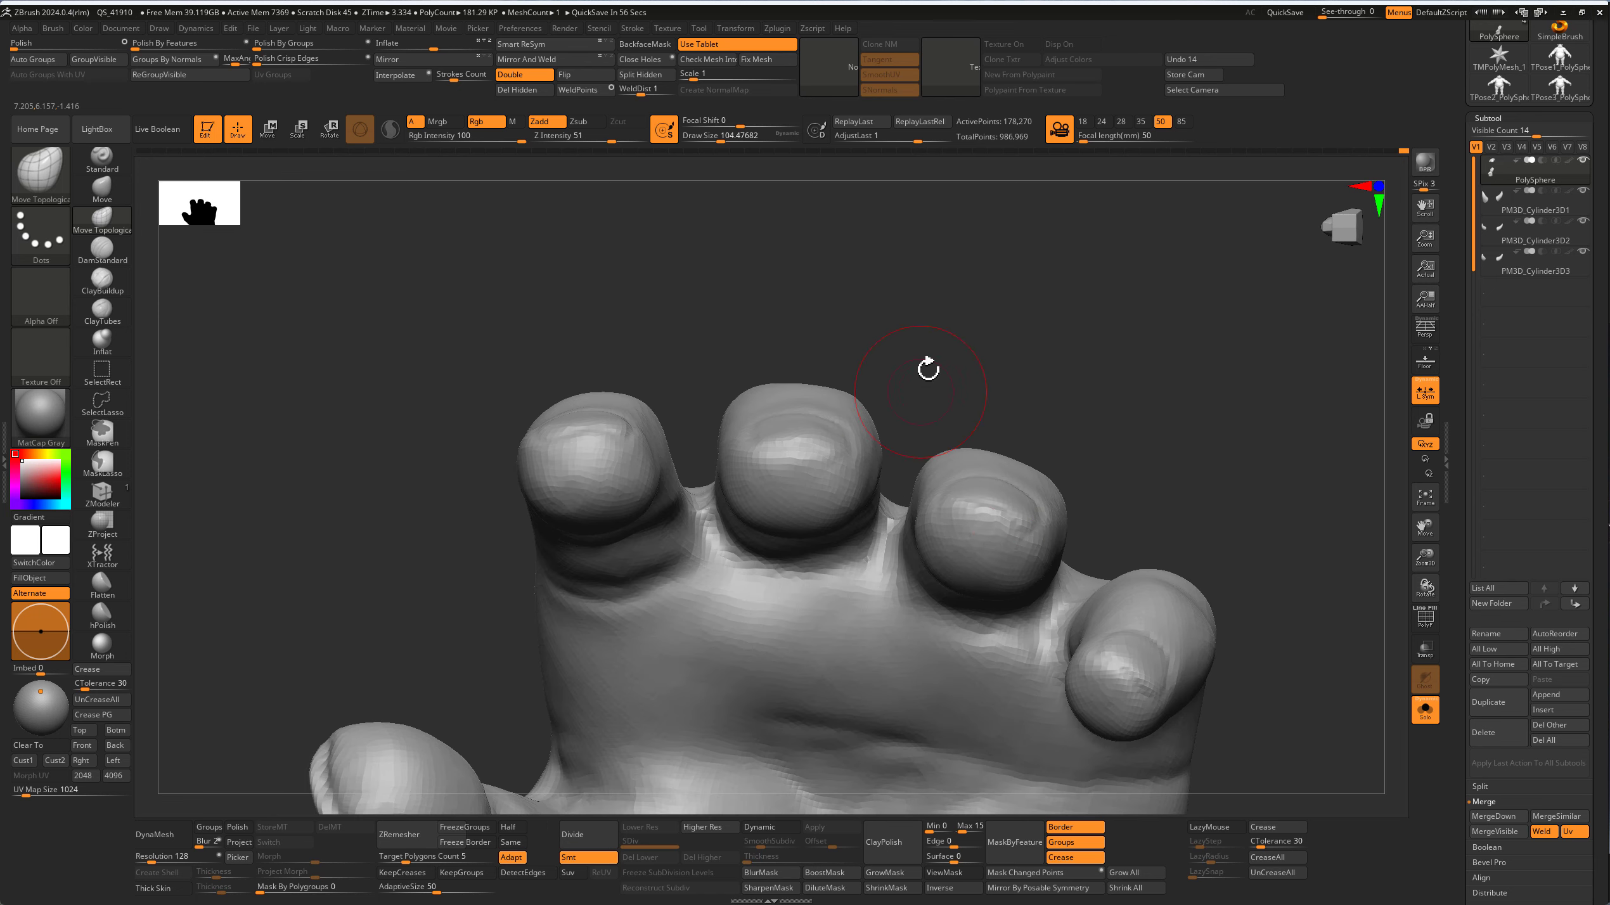
pyautogui.moveTo(928, 368); pyautogui.dragTo(849, 460, button='right')
pyautogui.moveTo(934, 428)
pyautogui.mouseDown(button='right')
pyautogui.moveTo(963, 533)
pyautogui.moveTo(926, 482)
pyautogui.mouseUp(button='right')
# Step: Carve fingernail outlines on each fingertip with DamStandard
pyautogui.click(102, 249)
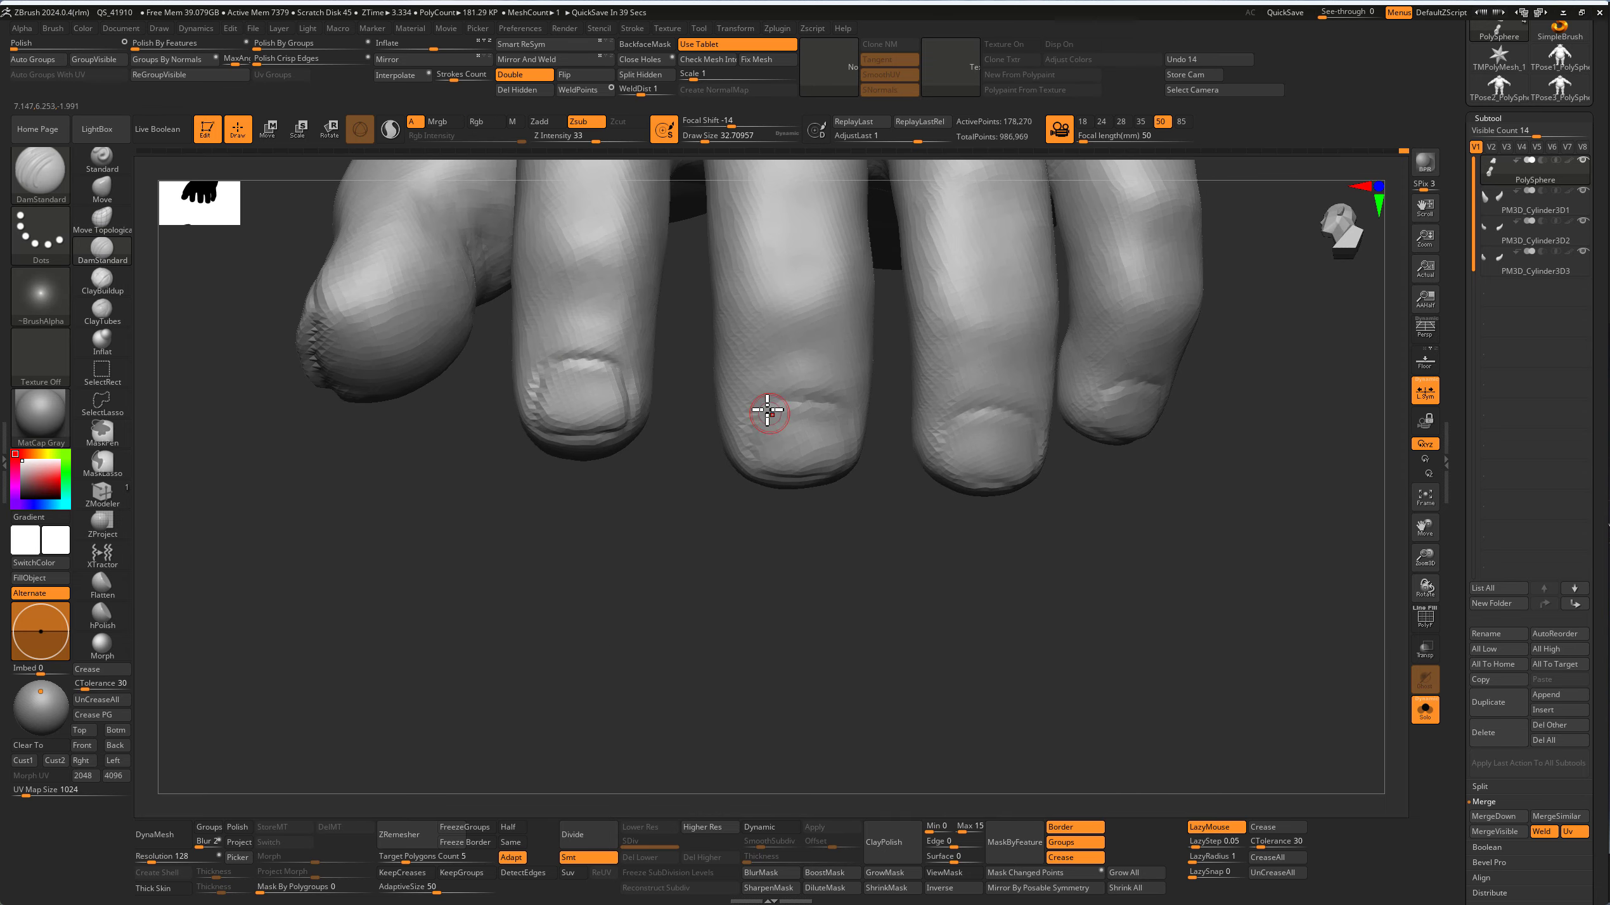
pyautogui.moveTo(757, 441)
pyautogui.mouseDown(button='right')
pyautogui.moveTo(1013, 532)
pyautogui.moveTo(978, 409)
pyautogui.mouseUp(button='right')
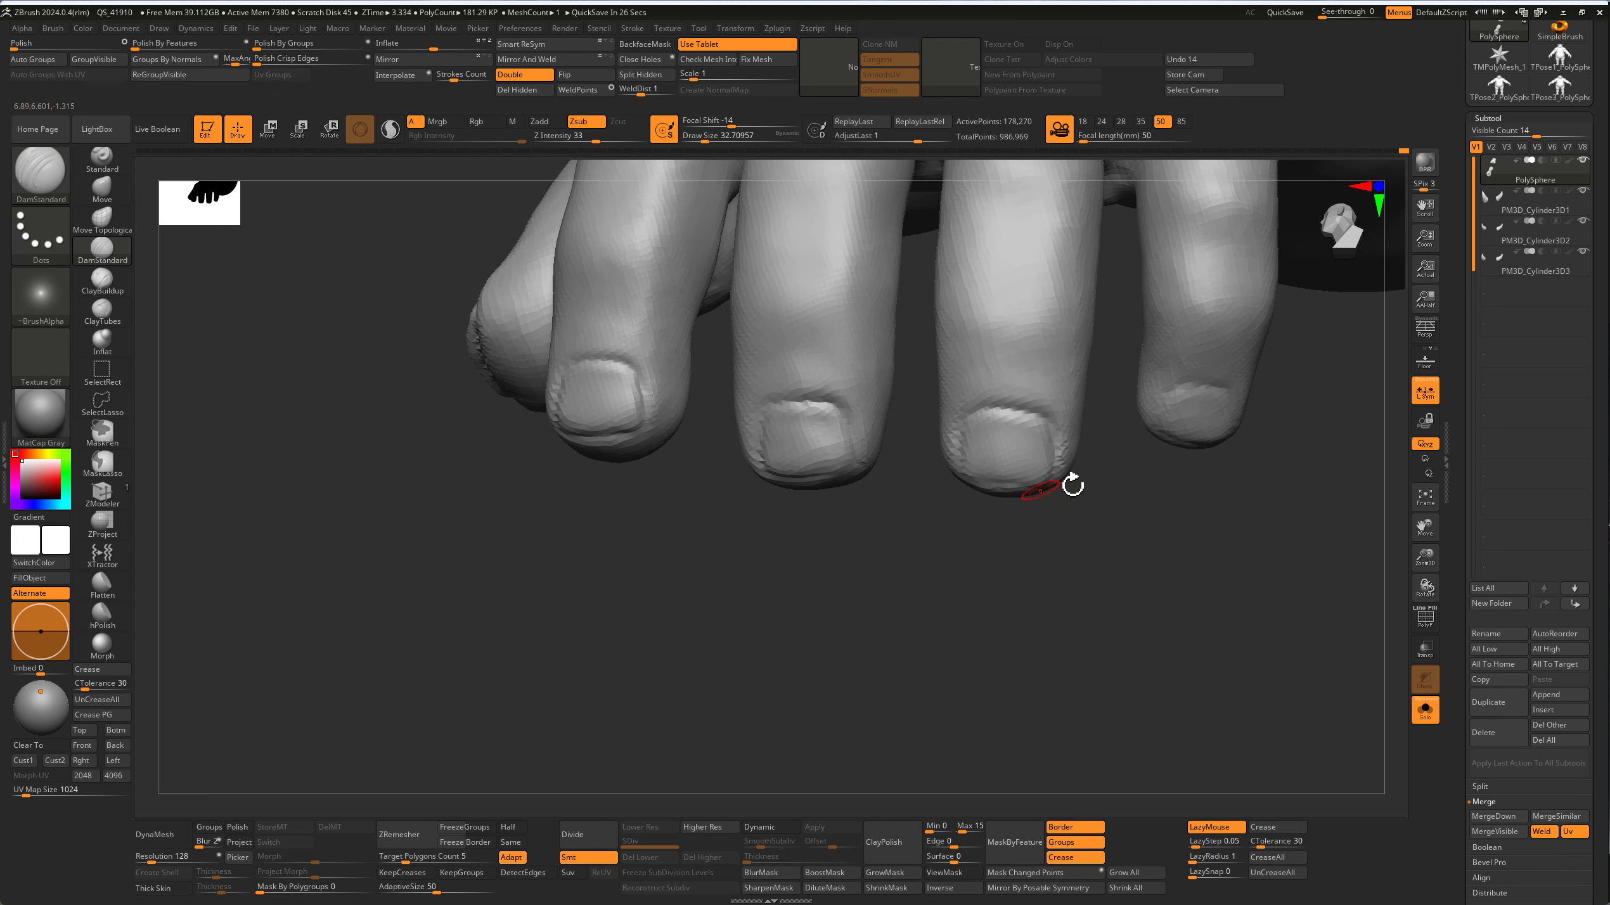
pyautogui.moveTo(1073, 486)
pyautogui.mouseDown(button='right')
pyautogui.moveTo(1185, 415)
pyautogui.moveTo(1085, 622)
pyautogui.moveTo(783, 611)
pyautogui.moveTo(765, 544)
pyautogui.moveTo(716, 539)
pyautogui.mouseUp(button='right')
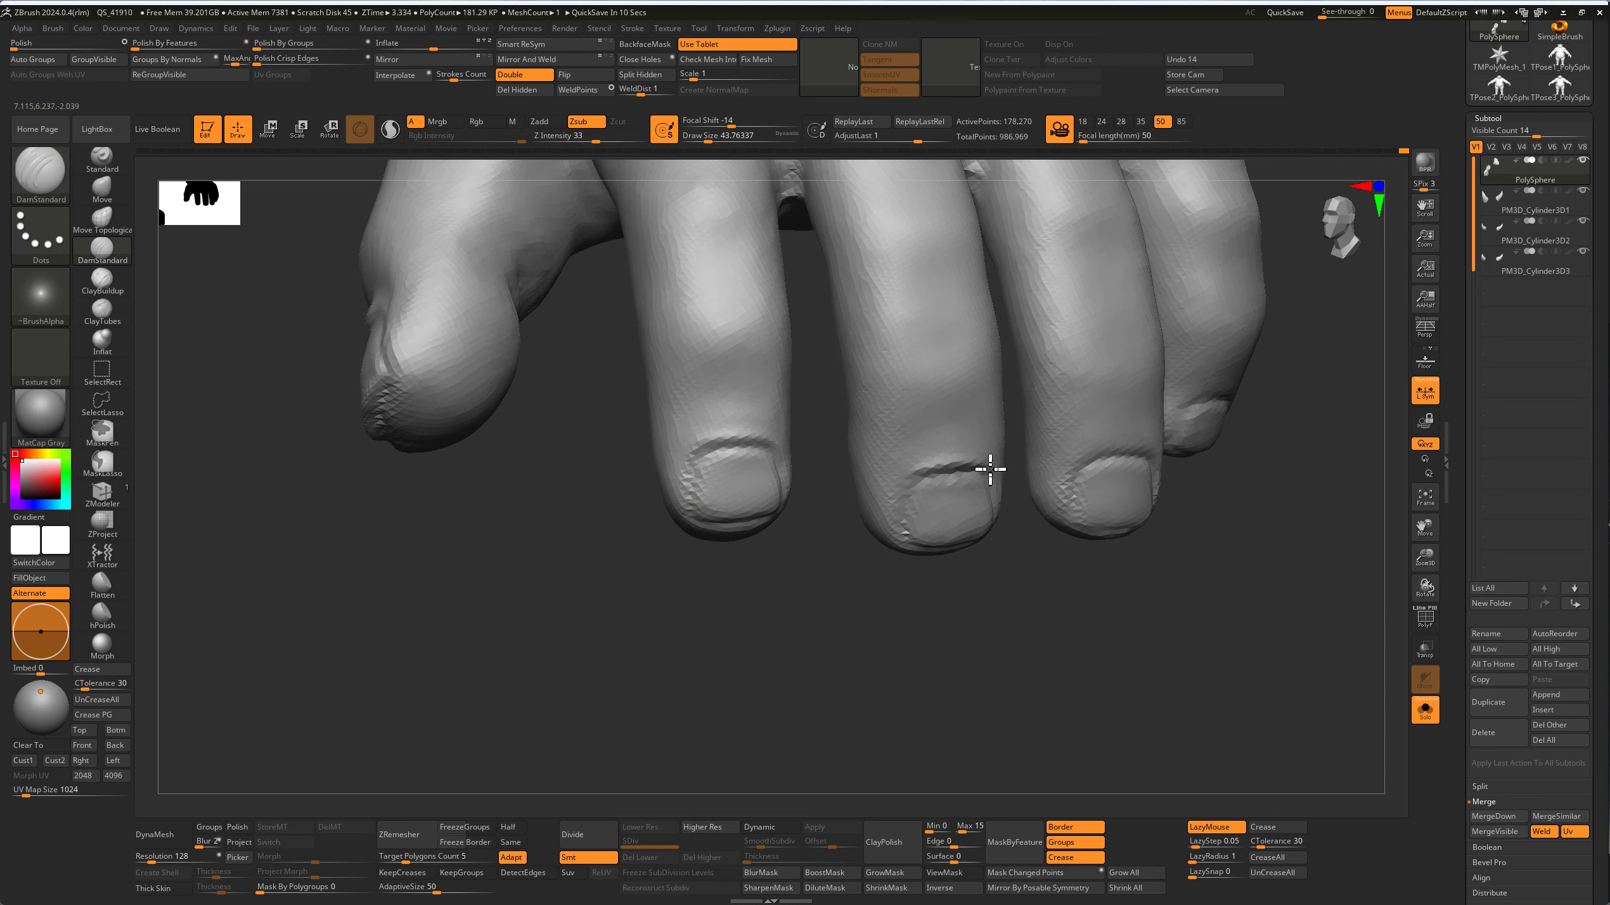
pyautogui.moveTo(989, 468); pyautogui.dragTo(1103, 469, button='right')
pyautogui.moveTo(1286, 498); pyautogui.dragTo(1205, 460, button='right')
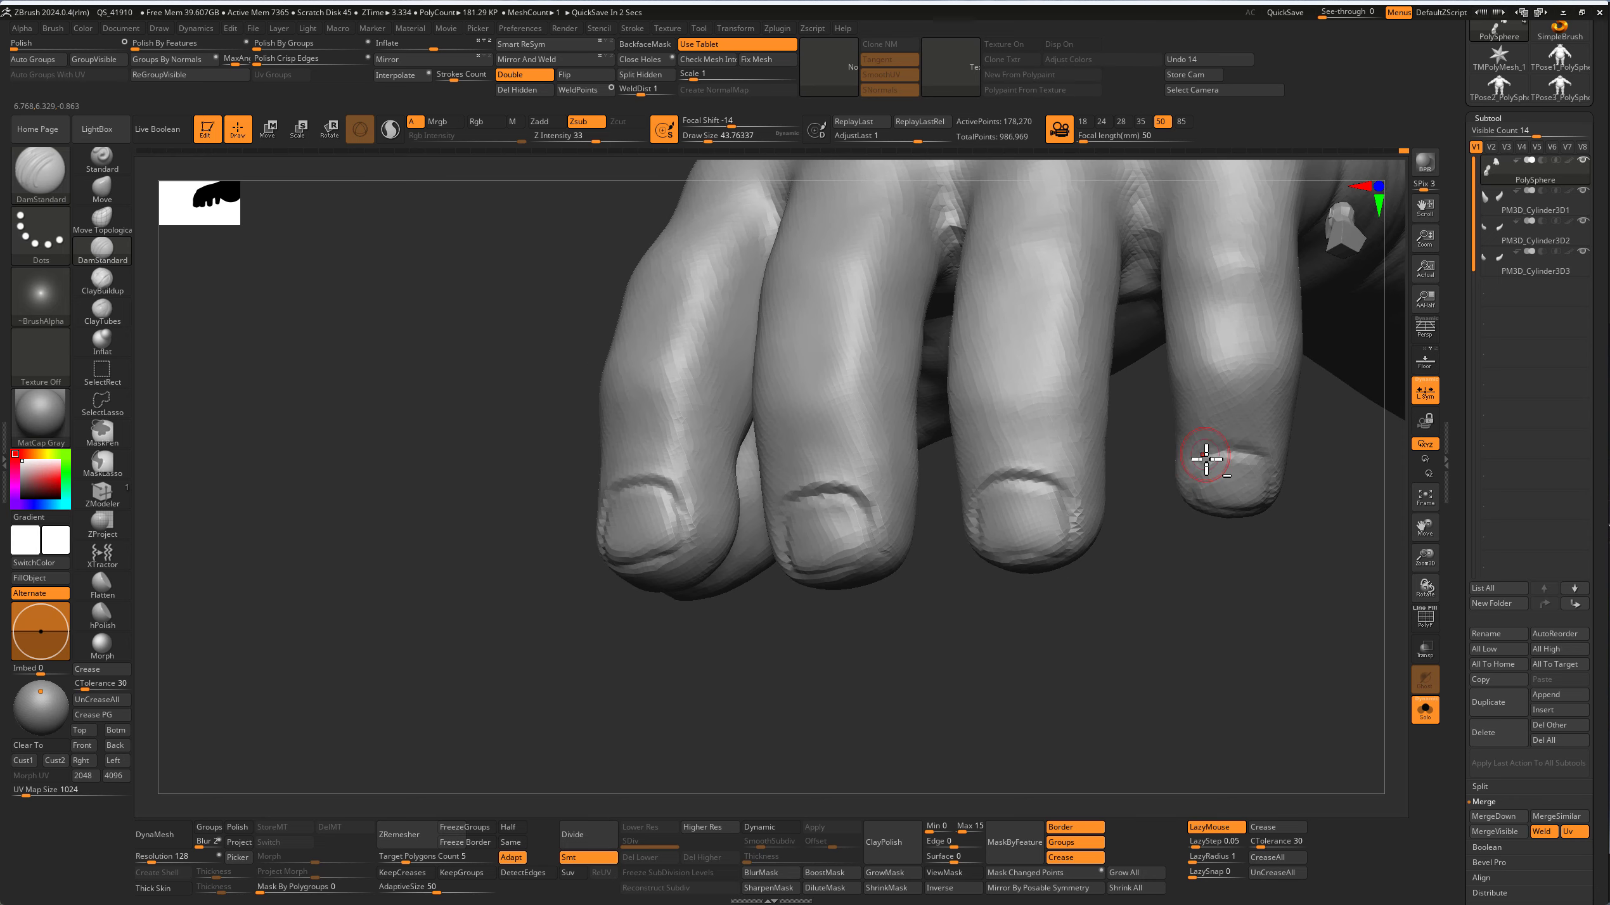
pyautogui.moveTo(1186, 557)
pyautogui.mouseDown(button='right')
pyautogui.moveTo(1193, 635)
pyautogui.moveTo(1190, 617)
pyautogui.mouseUp(button='right')
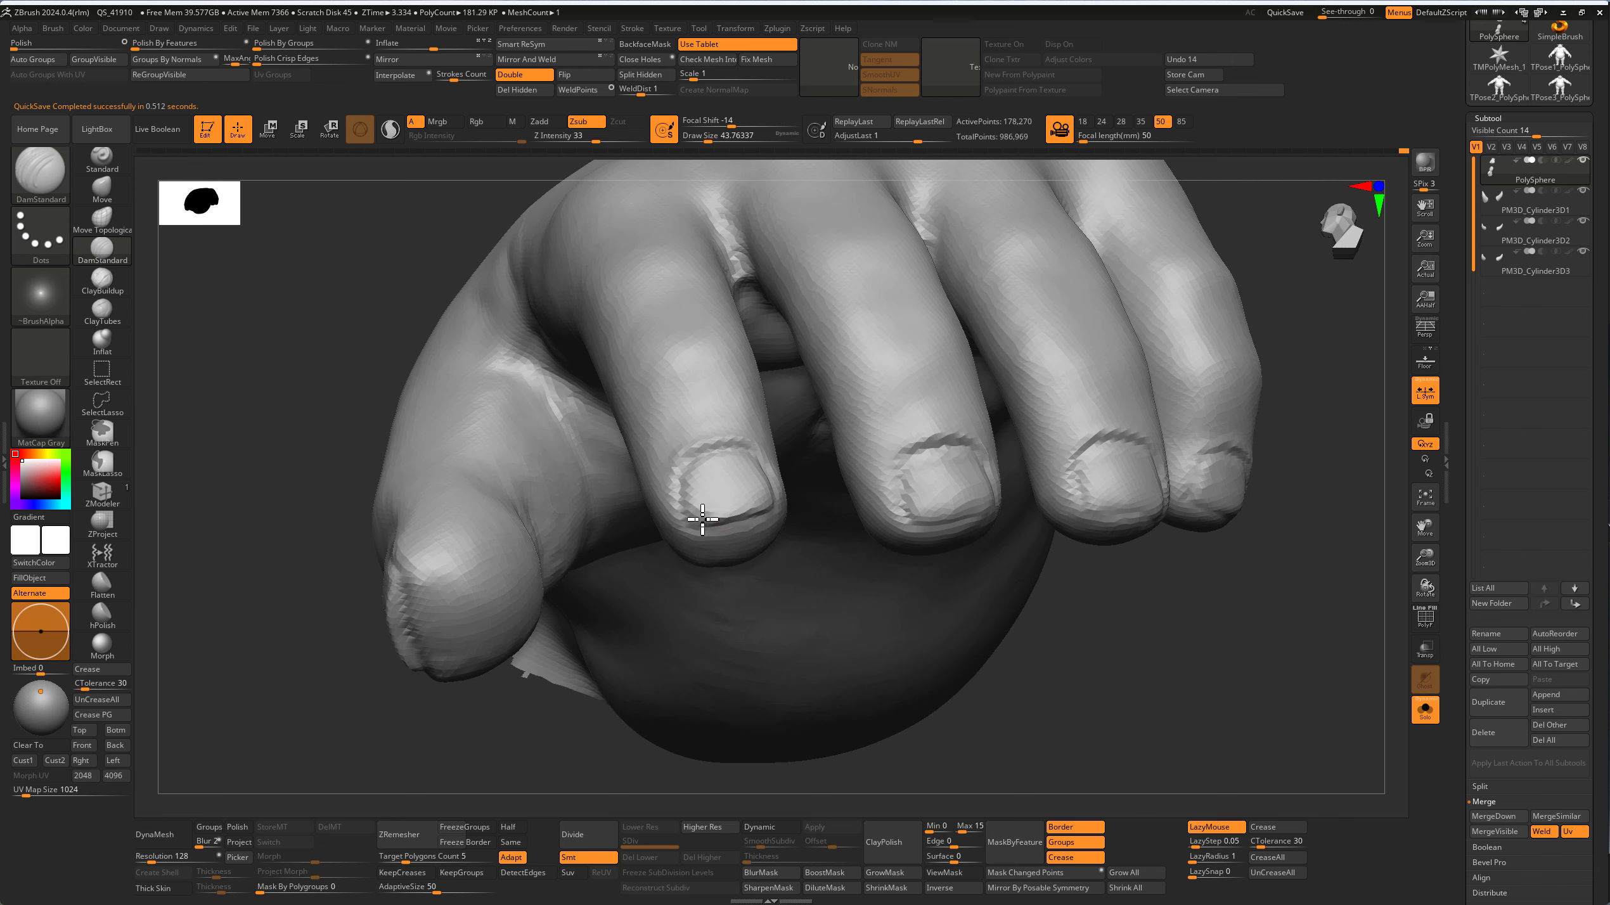
pyautogui.moveTo(968, 506)
pyautogui.mouseDown(button='right')
pyautogui.moveTo(1103, 640)
pyautogui.moveTo(1138, 508)
pyautogui.mouseUp(button='right')
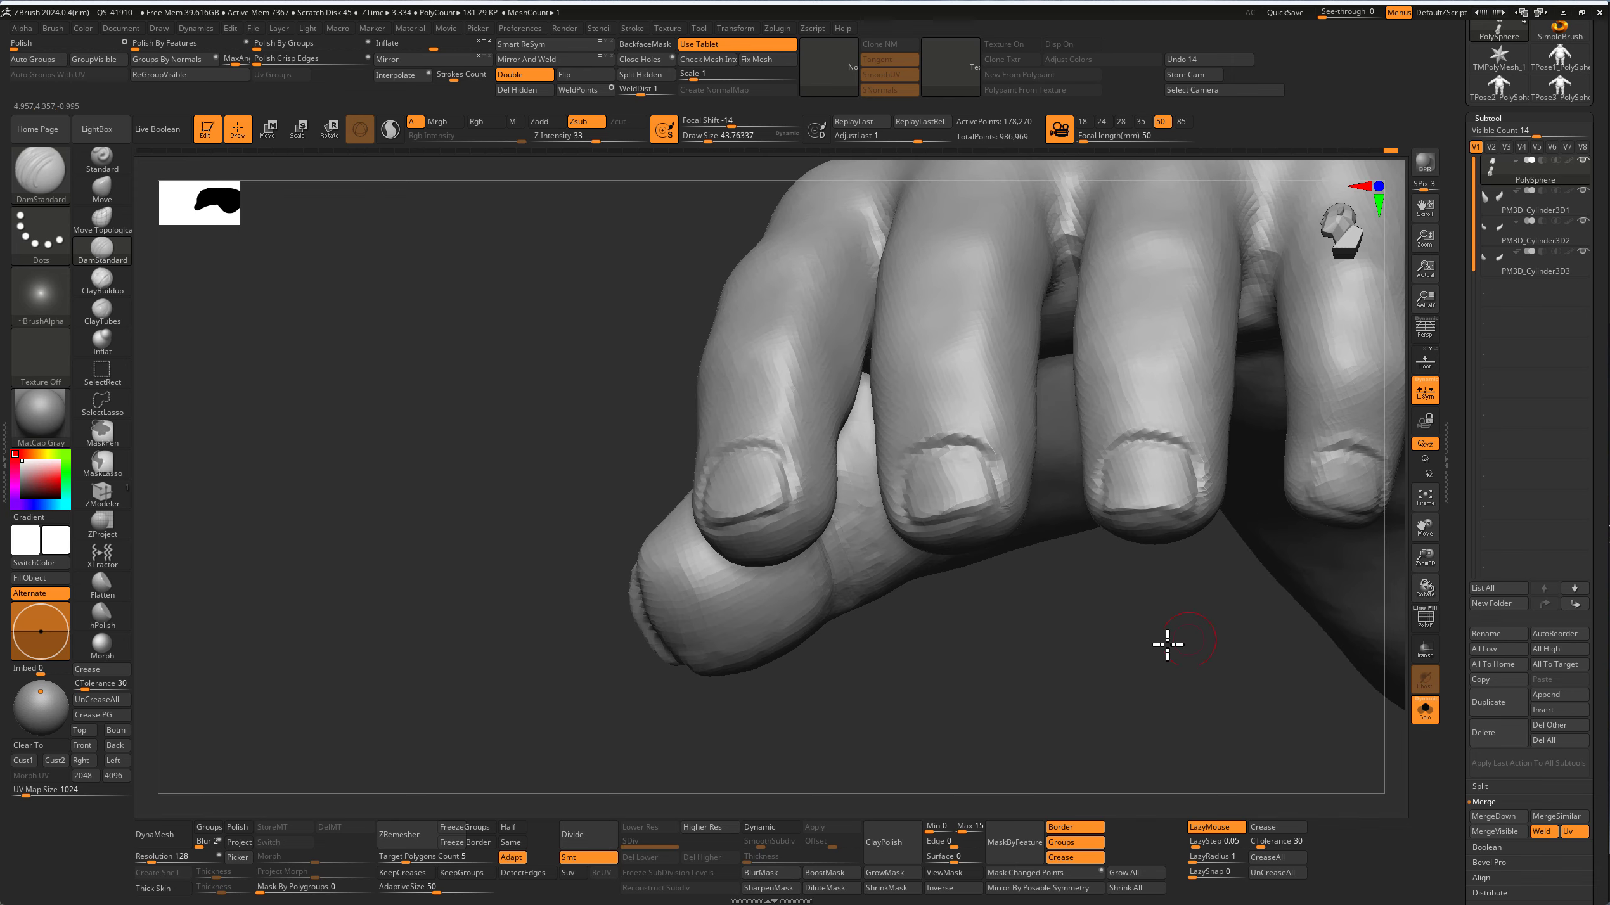
pyautogui.moveTo(1168, 645); pyautogui.dragTo(1145, 562, button='right')
pyautogui.moveTo(276, 472)
pyautogui.mouseDown(button='right')
pyautogui.moveTo(558, 762)
pyautogui.moveTo(665, 618)
pyautogui.moveTo(611, 640)
pyautogui.moveTo(737, 618)
pyautogui.mouseUp(button='right')
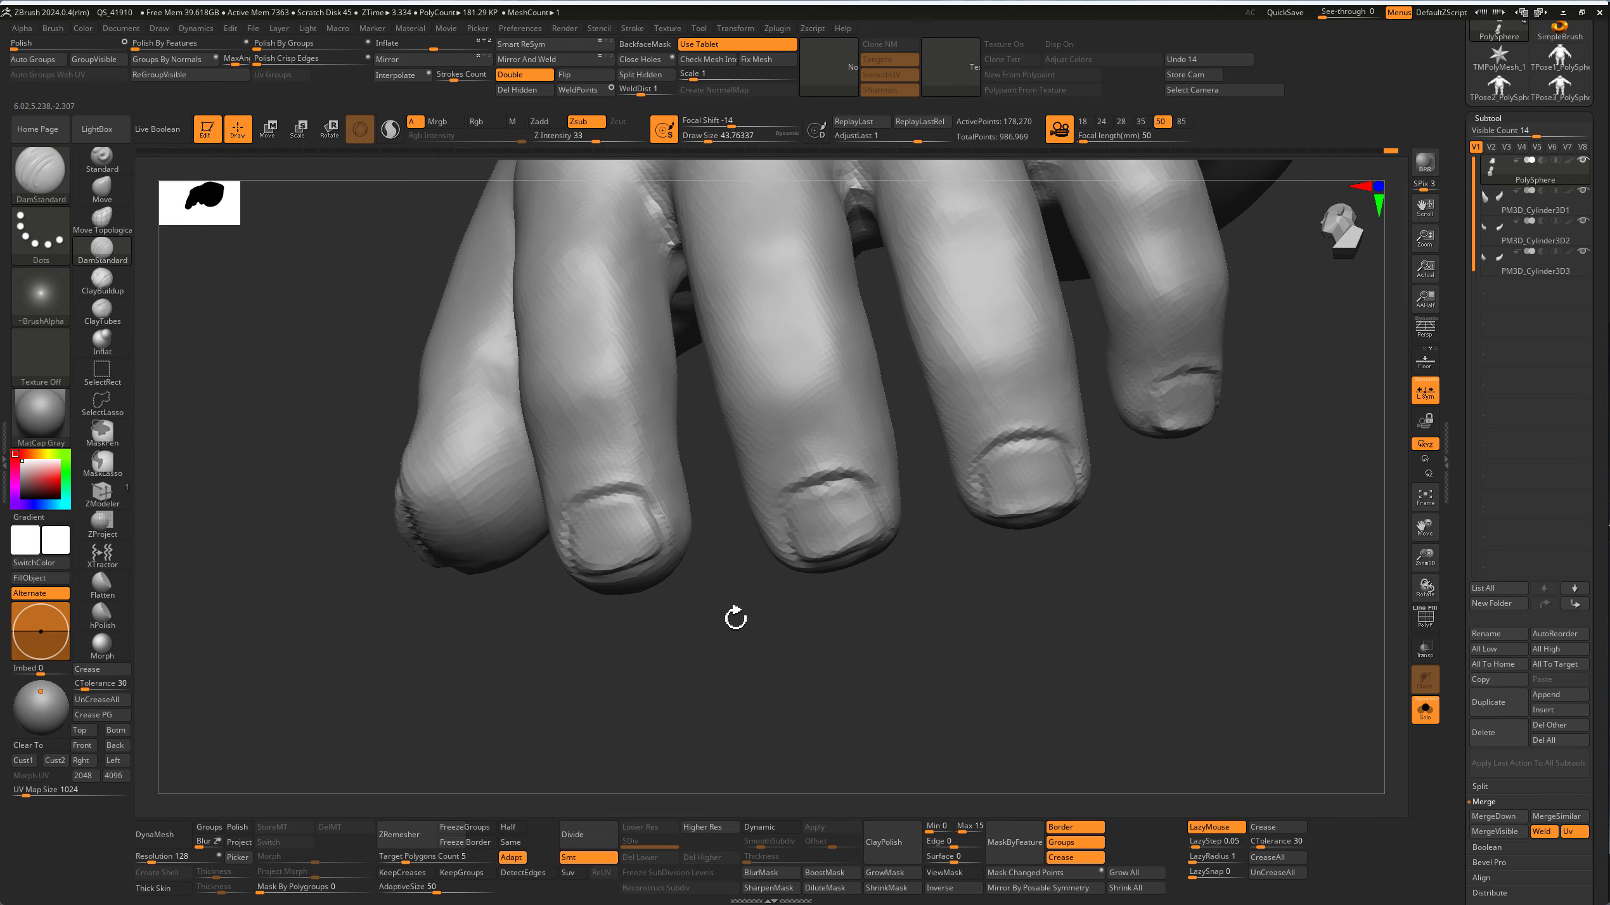
# Step: Refine the fingertips with Move Topological in a close-up view
pyautogui.press('b')
pyautogui.press('m')
pyautogui.press('t')
pyautogui.moveTo(1032, 561); pyautogui.dragTo(1049, 496, button='right')
pyautogui.moveTo(917, 475)
pyautogui.mouseDown(button='right')
pyautogui.moveTo(747, 525)
pyautogui.moveTo(881, 603)
pyautogui.mouseUp(button='right')
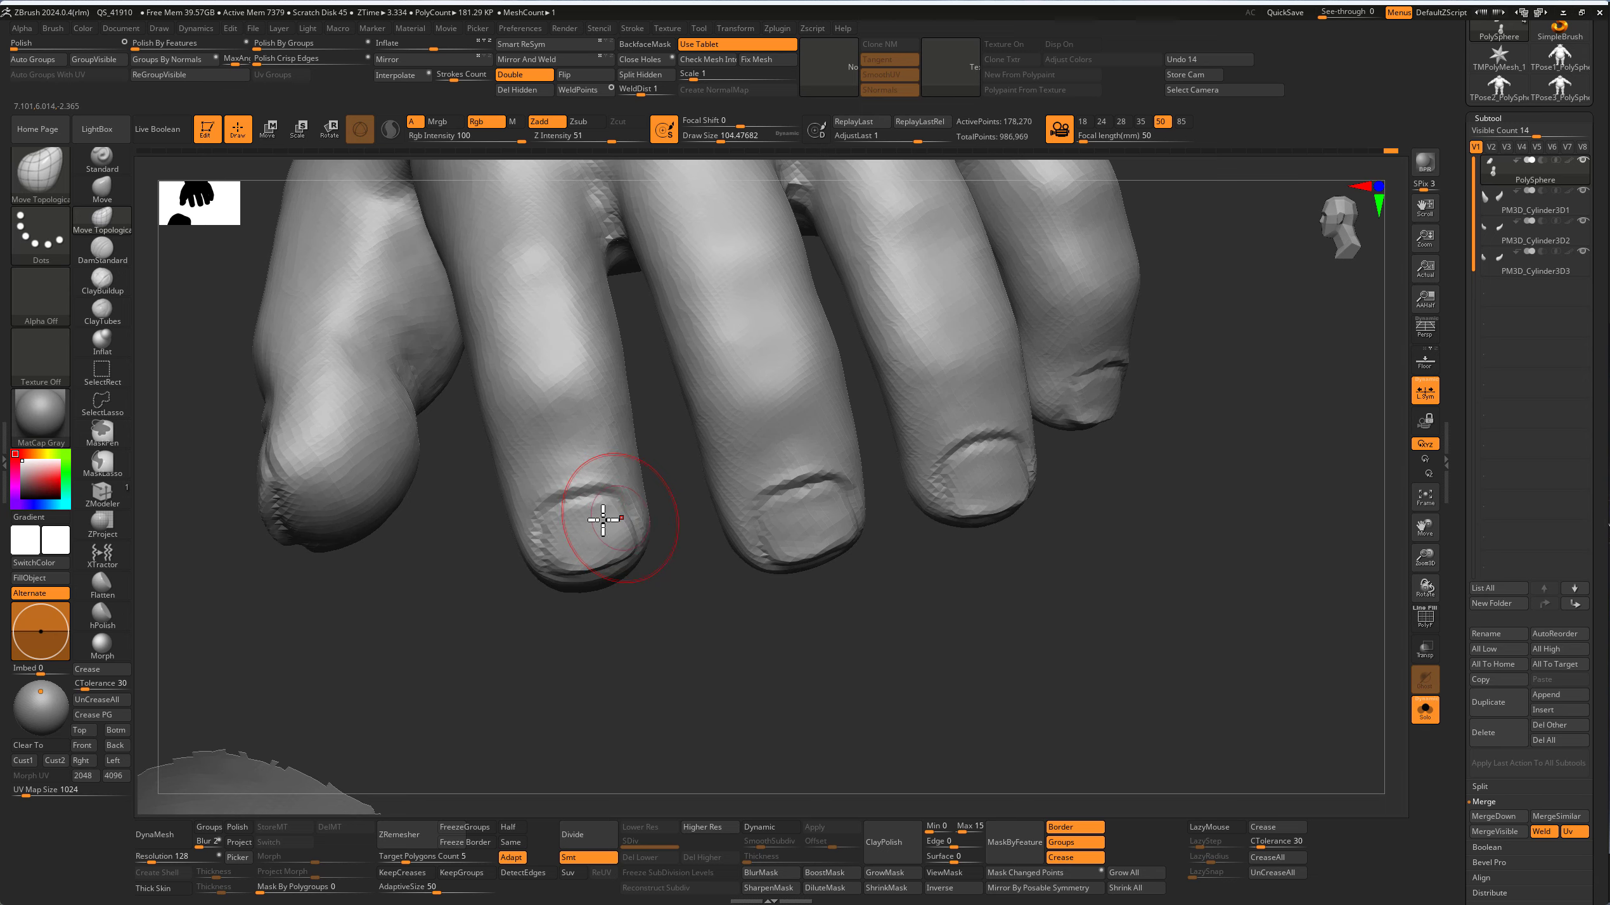
pyautogui.moveTo(580, 538)
pyautogui.mouseDown(button='right')
pyautogui.moveTo(718, 647)
pyautogui.moveTo(847, 625)
pyautogui.moveTo(442, 395)
pyautogui.mouseUp(button='right')
# Step: Raise a knuckle bump on the middle finger with the Standard brush
pyautogui.press('b')
pyautogui.press('s')
pyautogui.press('t')
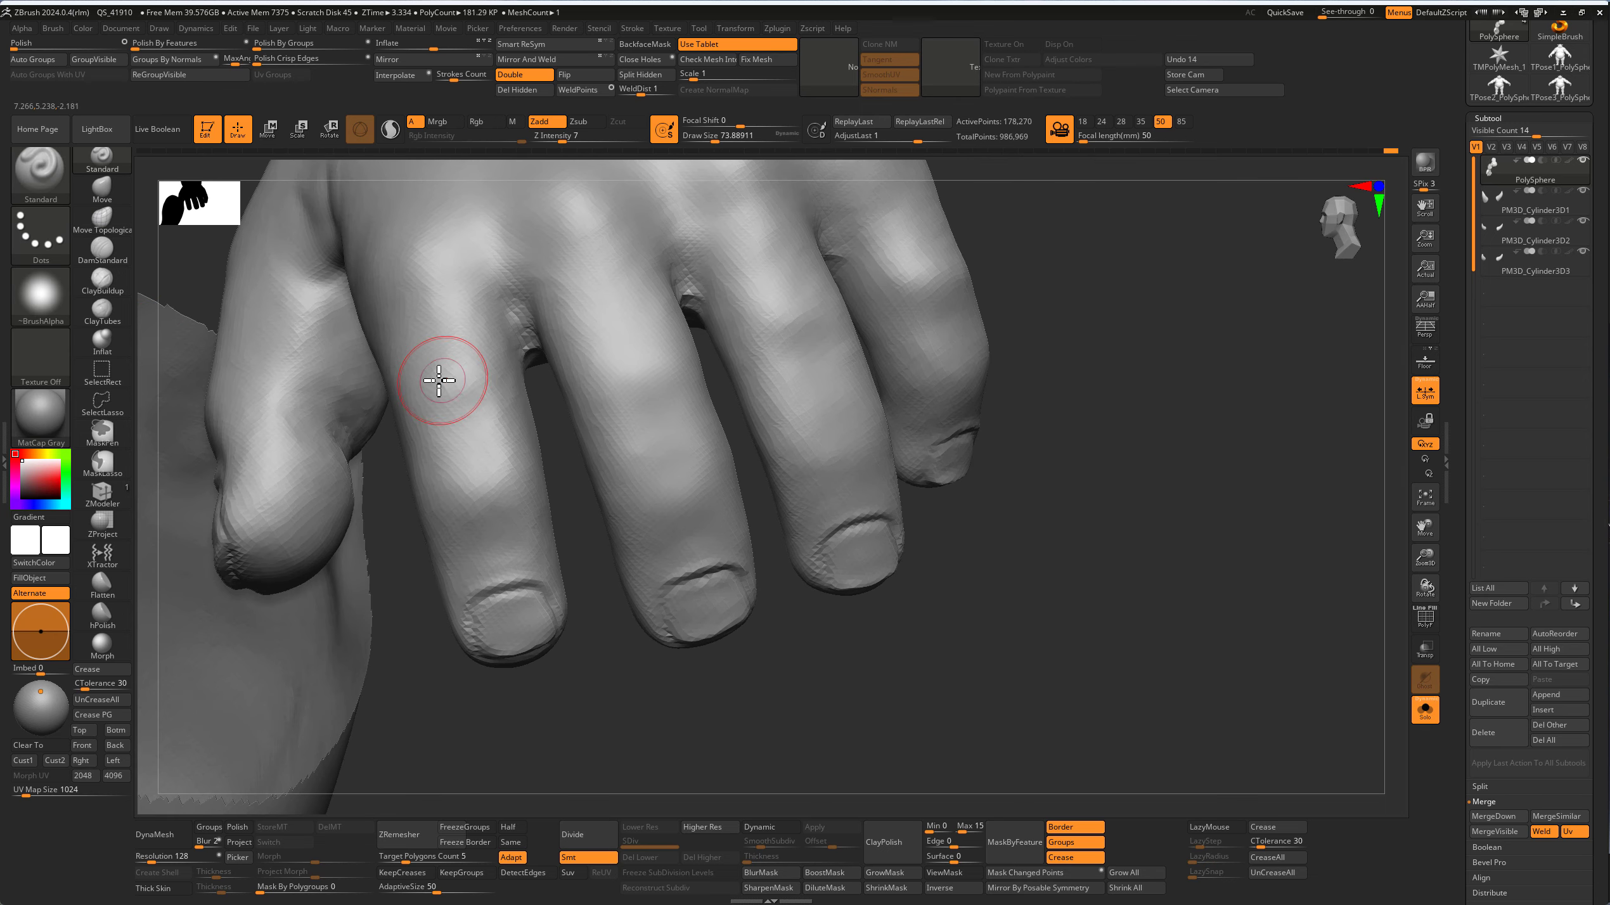
pyautogui.moveTo(454, 407); pyautogui.dragTo(455, 380)
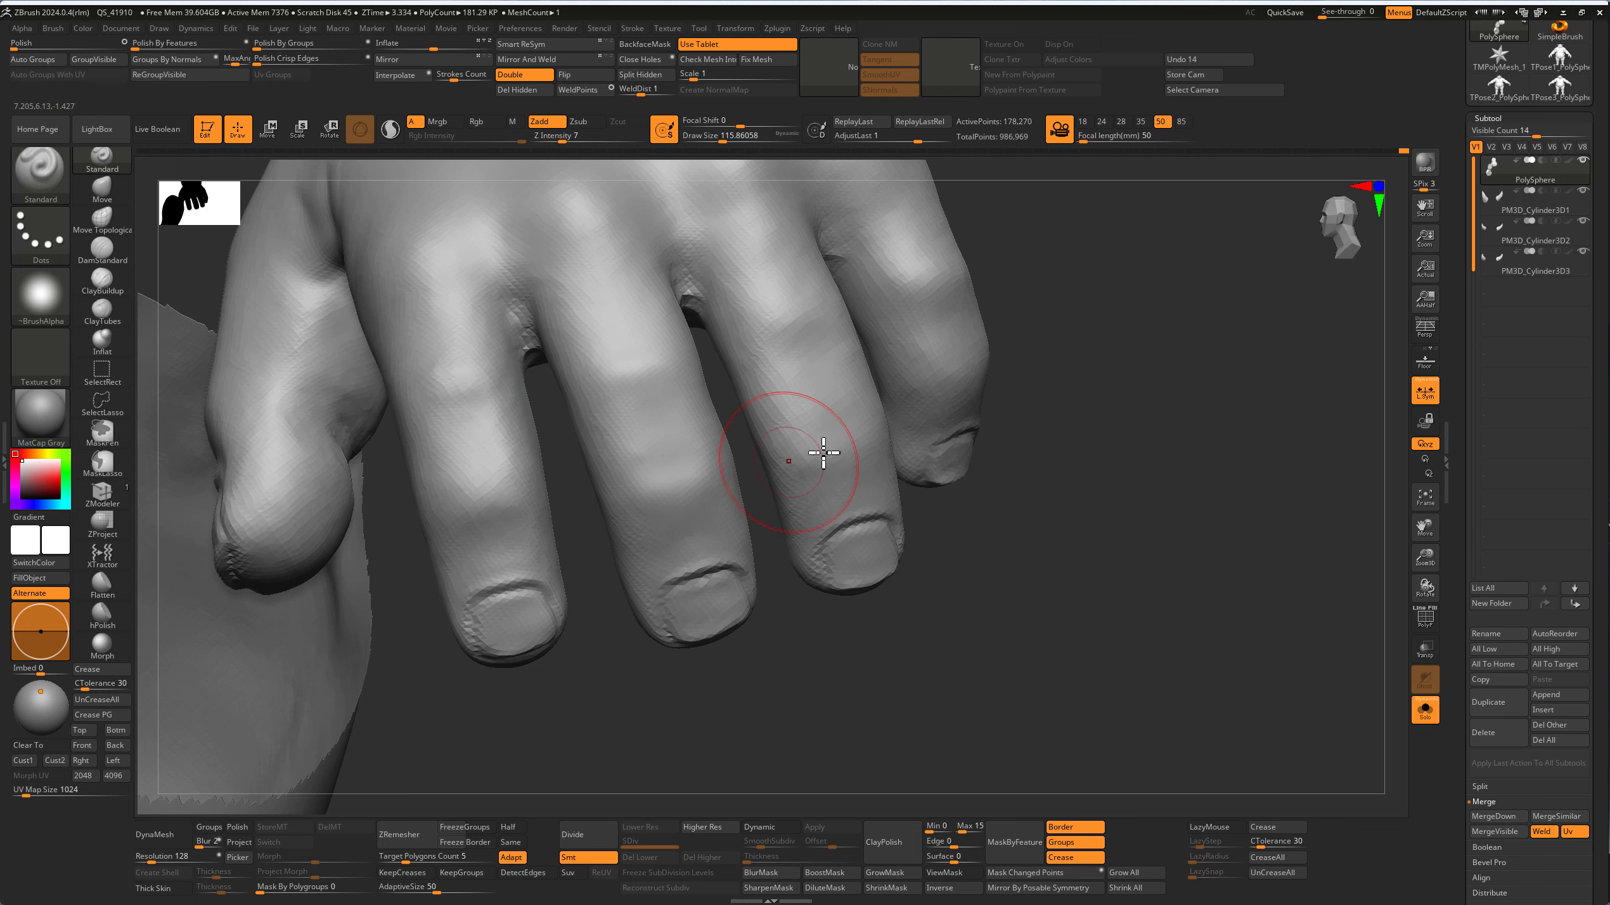
pyautogui.moveTo(930, 378)
pyautogui.mouseDown(button='right')
pyautogui.moveTo(1118, 522)
pyautogui.moveTo(837, 417)
pyautogui.moveTo(1135, 565)
pyautogui.moveTo(1212, 549)
pyautogui.moveTo(909, 594)
pyautogui.moveTo(919, 454)
pyautogui.mouseUp(button='right')
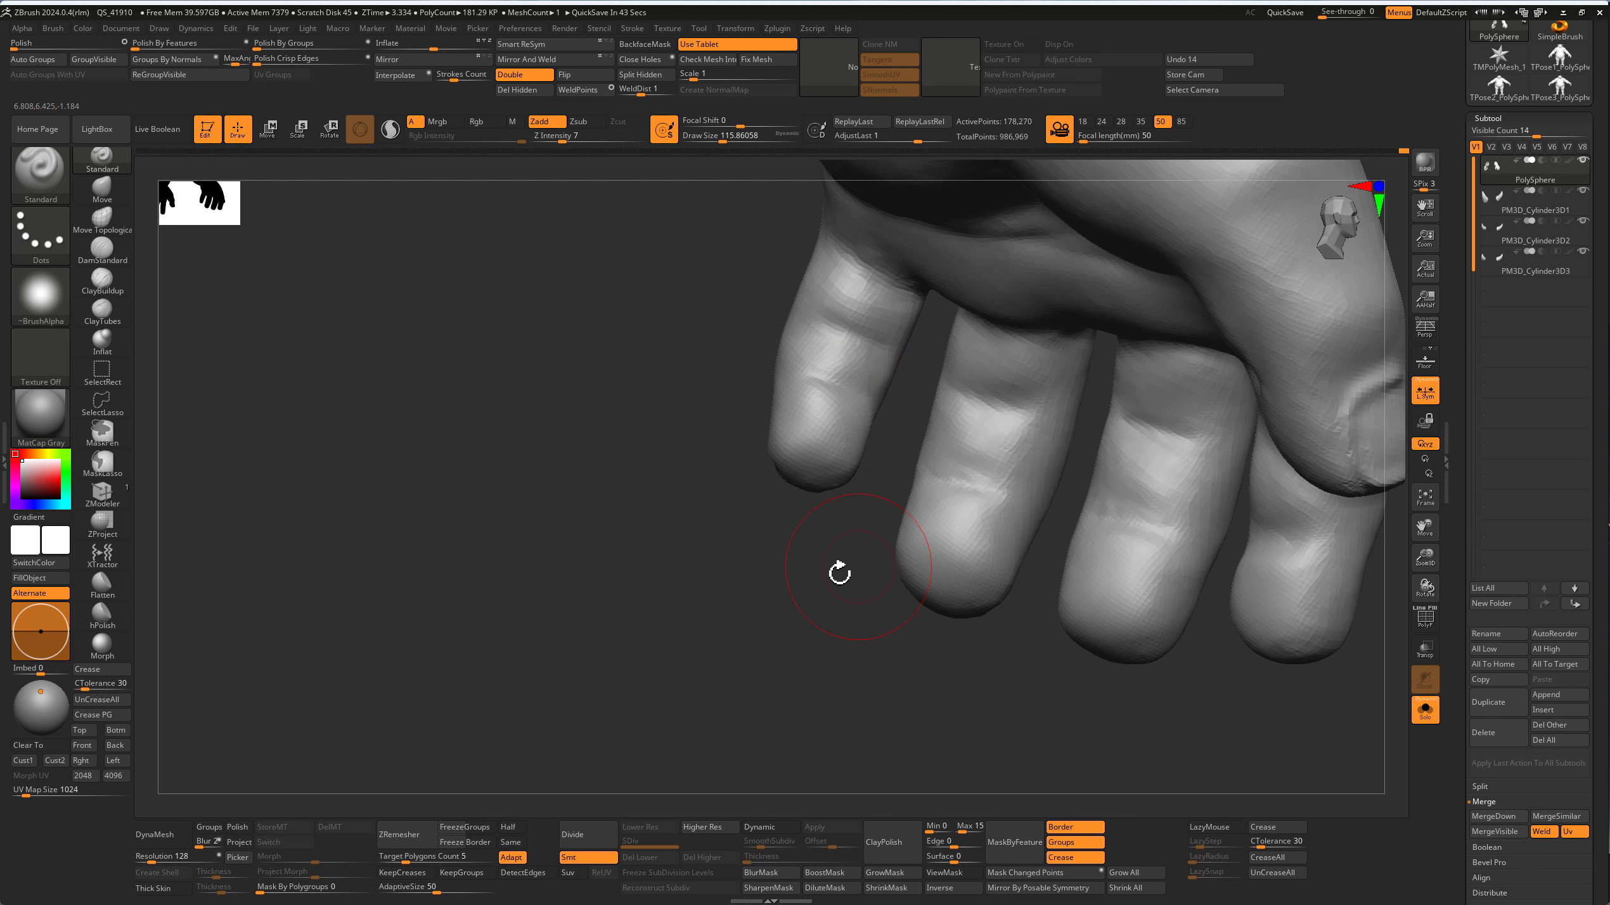
pyautogui.moveTo(839, 573); pyautogui.dragTo(1018, 372, button='right')
pyautogui.moveTo(1121, 360)
pyautogui.keyDown('alt'); pyautogui.mouseDown(button='right')
pyautogui.moveTo(1287, 687)
pyautogui.moveTo(1056, 691)
pyautogui.mouseUp(button='right'); pyautogui.keyUp('alt')
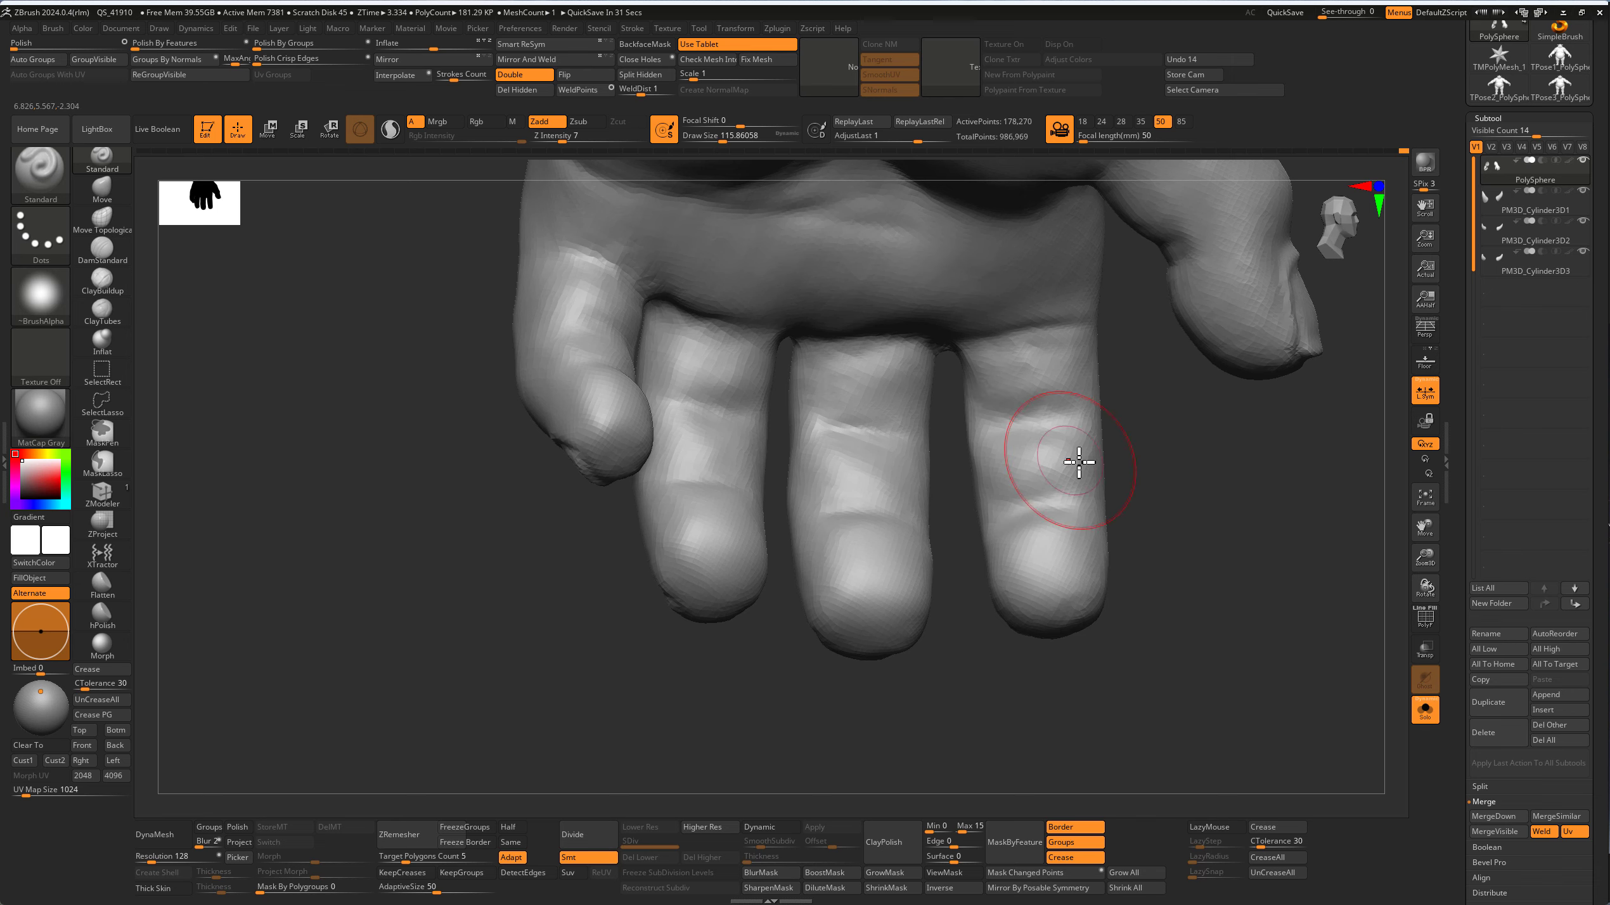
pyautogui.moveTo(1078, 460); pyautogui.dragTo(862, 460, button='right')
pyautogui.moveTo(691, 427); pyautogui.dragTo(591, 372, button='right')
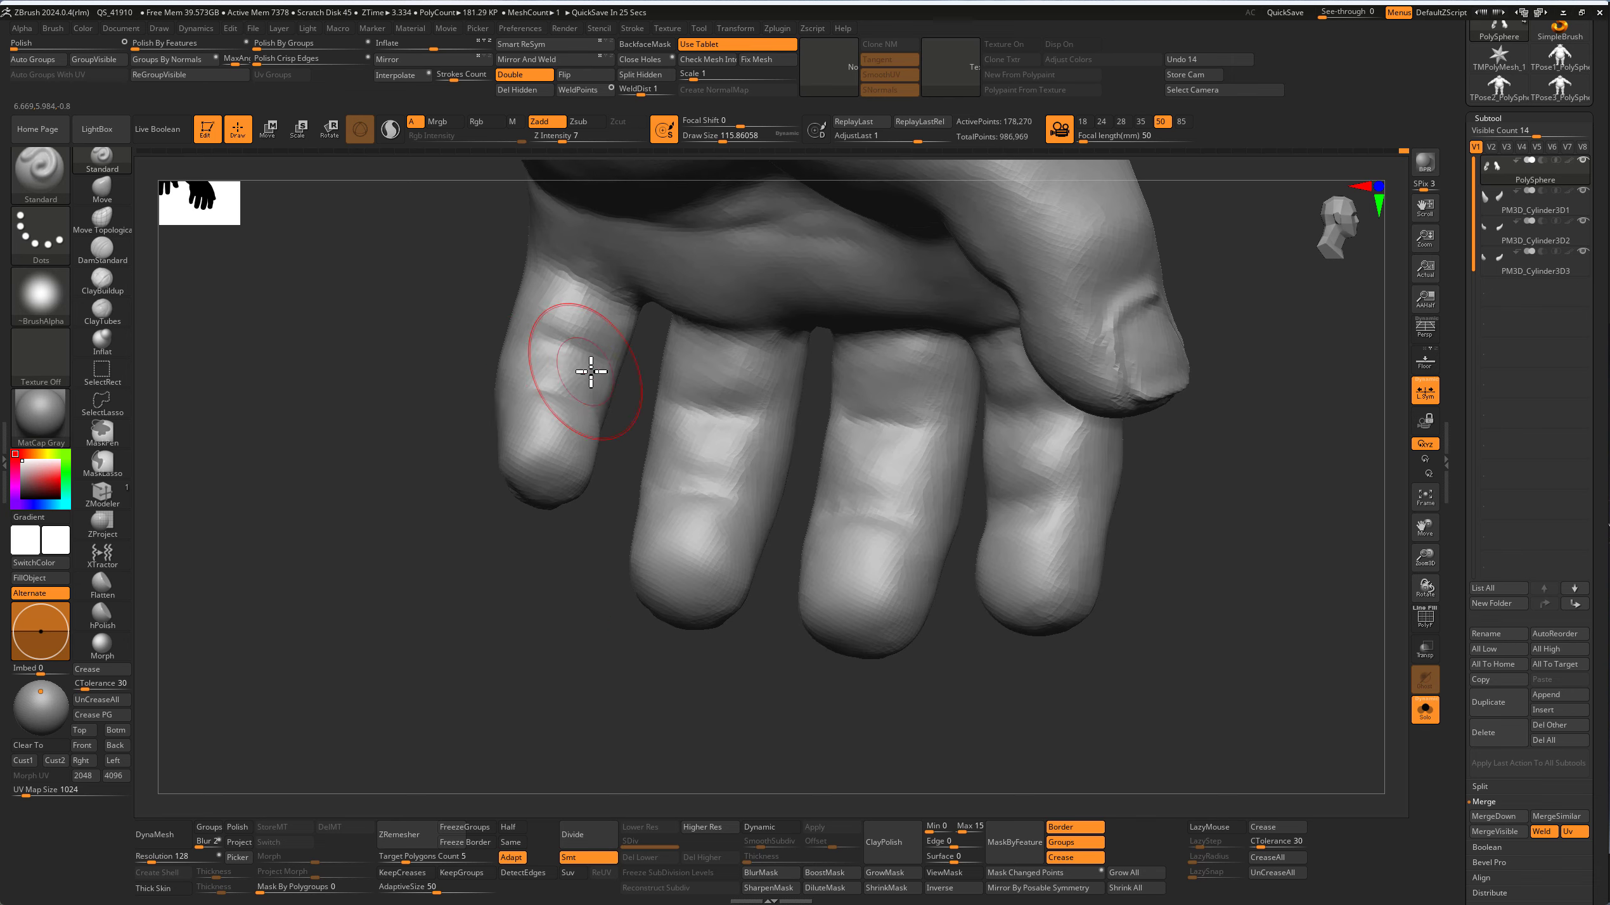
pyautogui.moveTo(554, 650); pyautogui.dragTo(596, 636, button='right')
# Step: Tweak the thumb and palm side with Move Topological
pyautogui.press('b')
pyautogui.press('d')
pyautogui.press('s')
pyautogui.press('s')
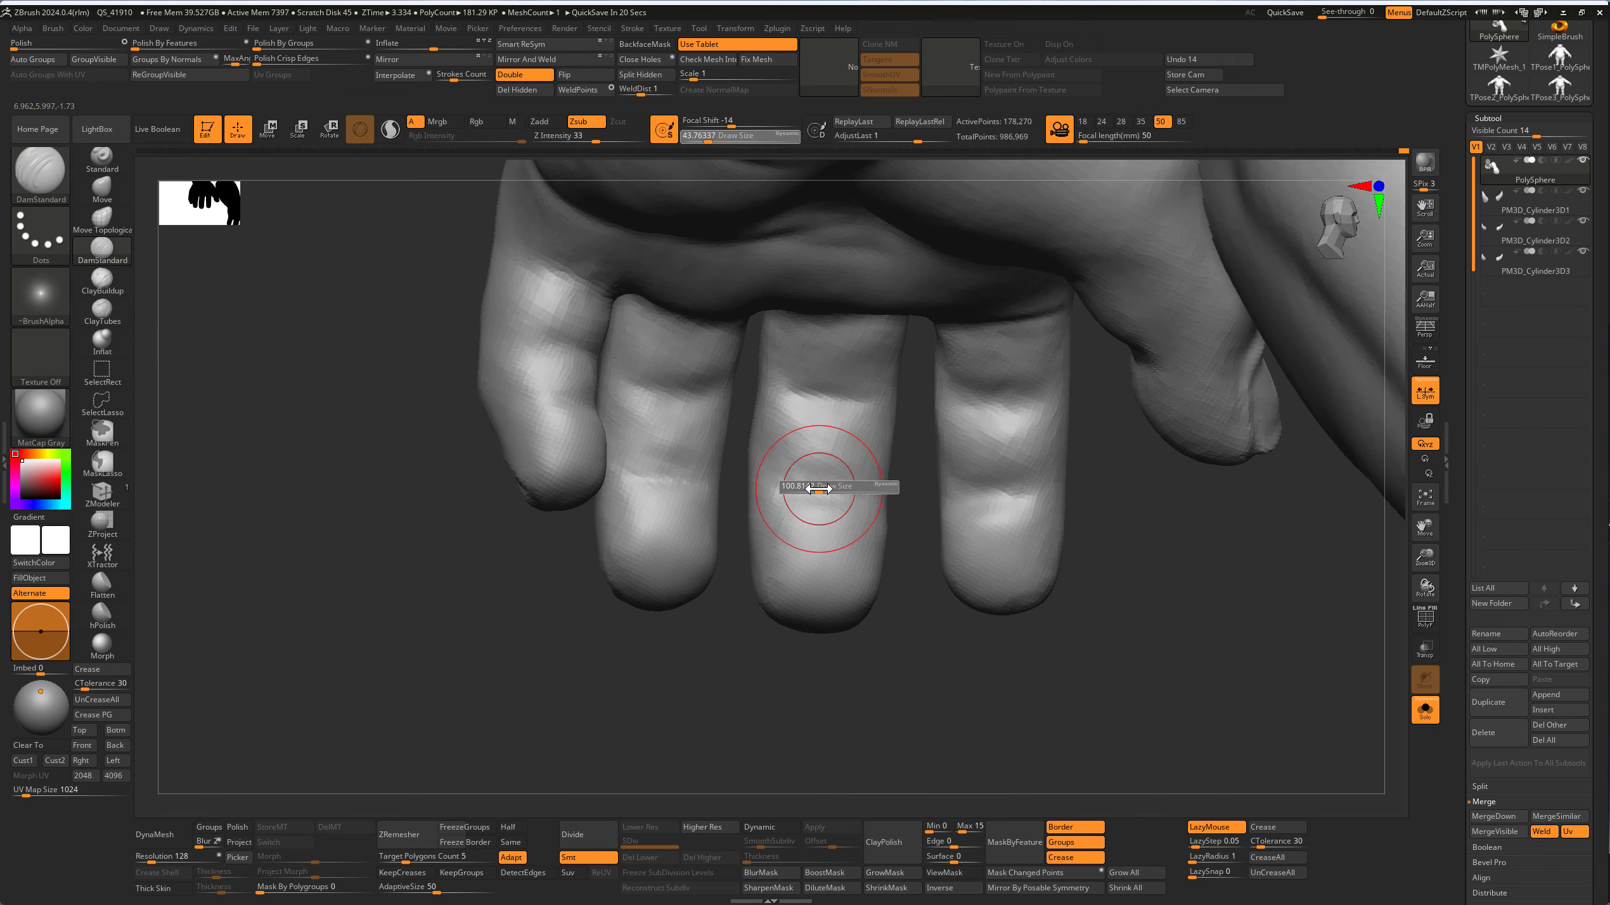
pyautogui.press('b')
pyautogui.press('m')
pyautogui.press('t')
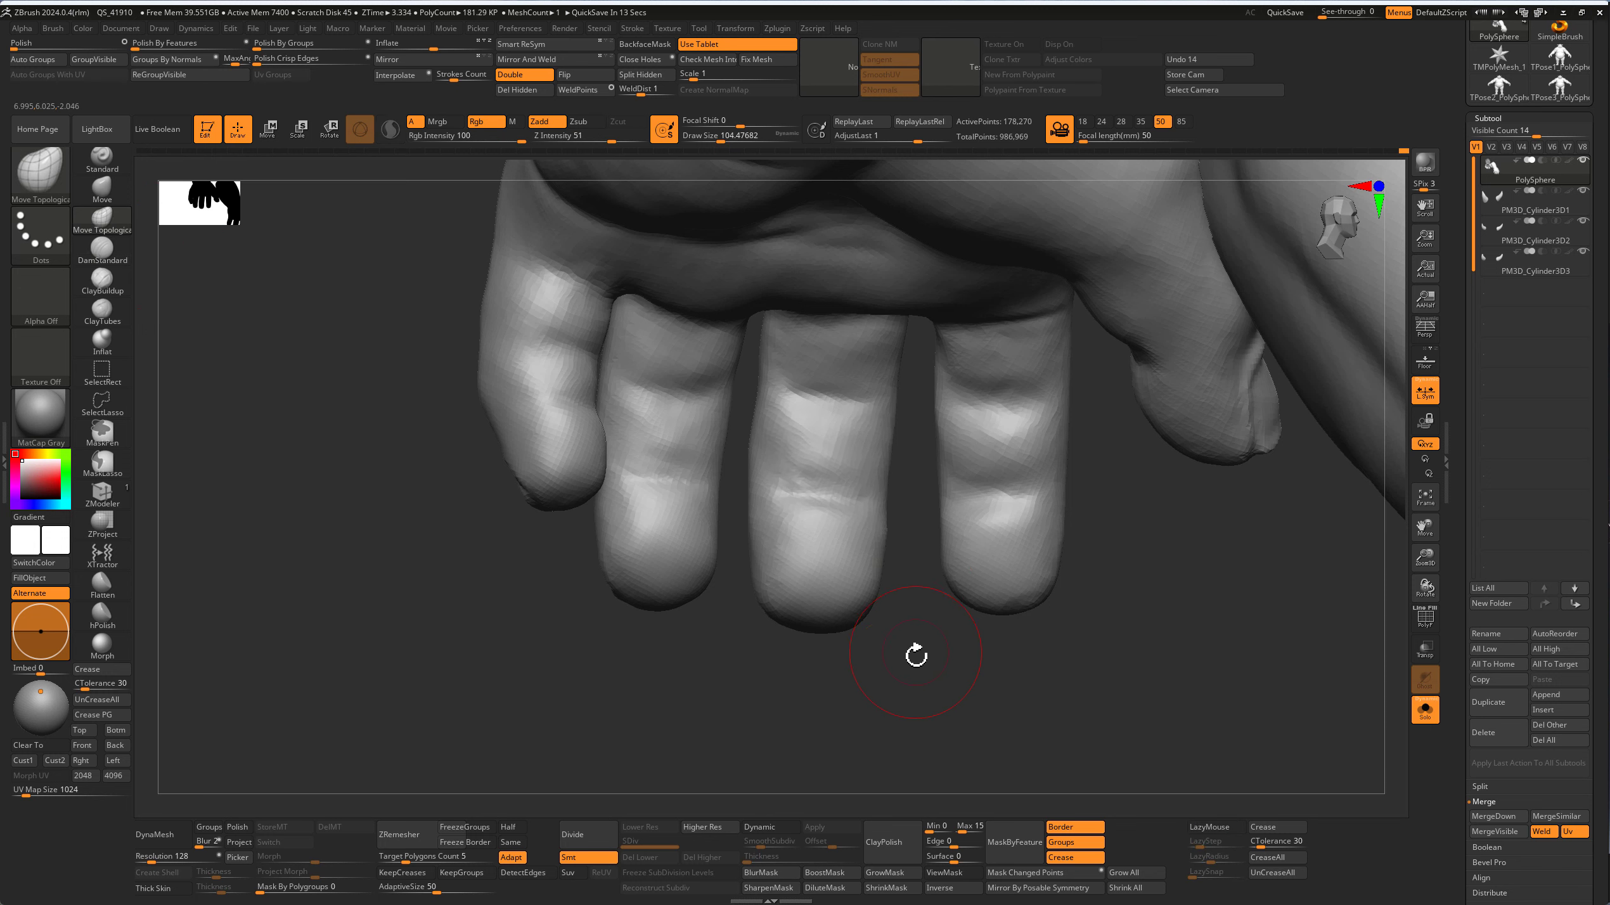
pyautogui.moveTo(917, 654)
pyautogui.mouseDown(button='right')
pyautogui.moveTo(902, 687)
pyautogui.moveTo(863, 364)
pyautogui.mouseUp(button='right')
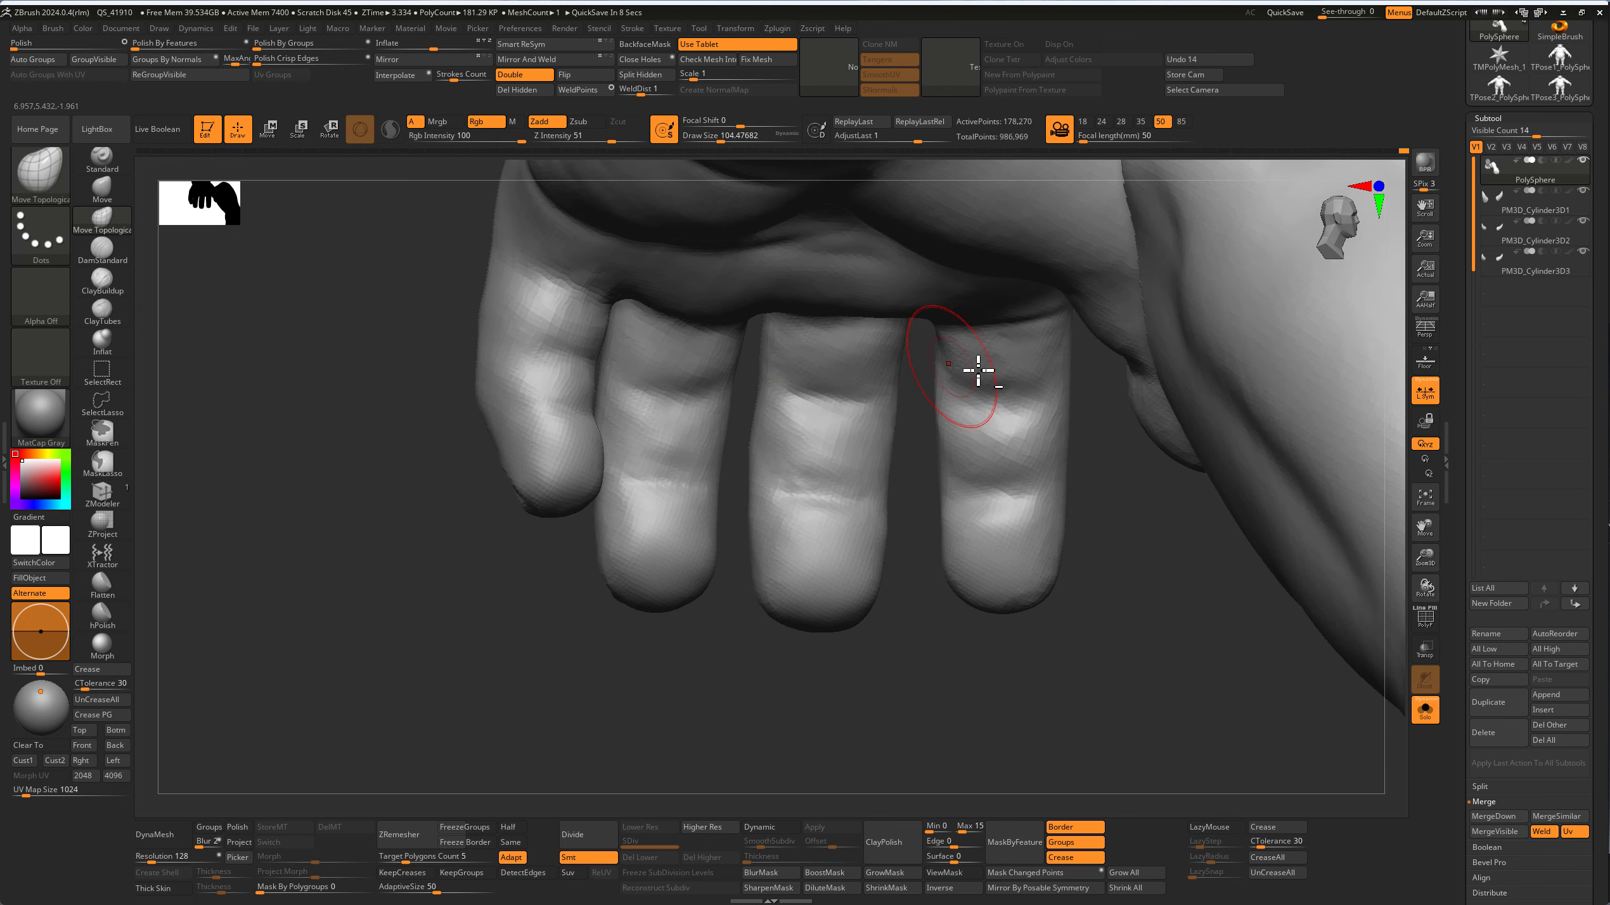
pyautogui.moveTo(684, 345); pyautogui.dragTo(859, 639, button='right')
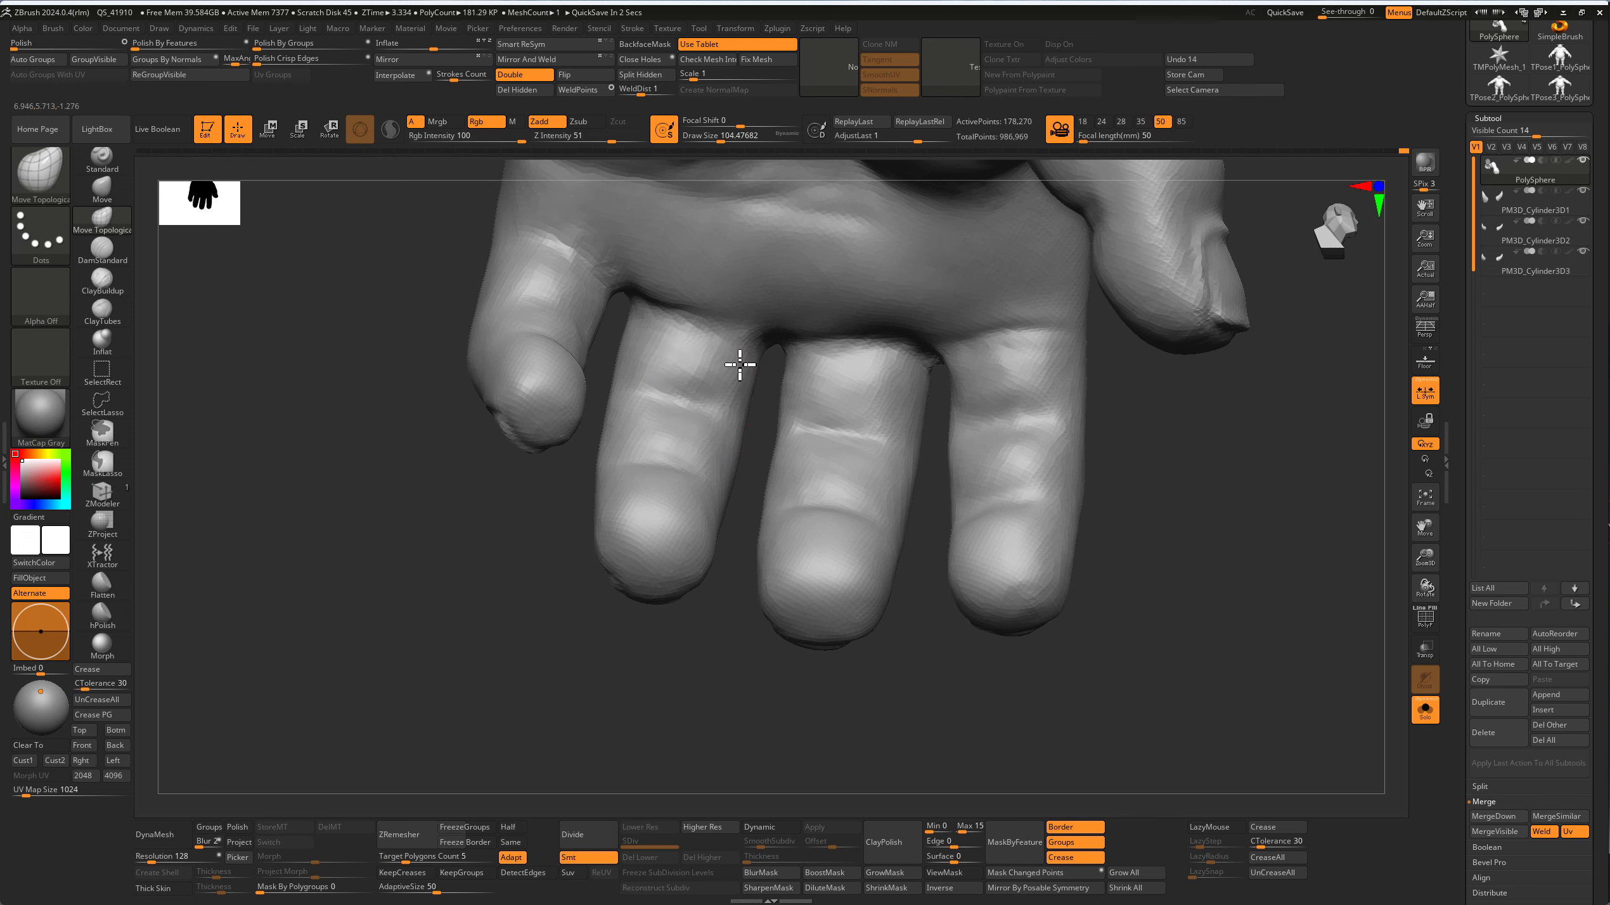
pyautogui.moveTo(973, 364)
pyautogui.mouseDown(button='right')
pyautogui.moveTo(640, 312)
pyautogui.moveTo(417, 388)
pyautogui.moveTo(737, 410)
pyautogui.mouseUp(button='right')
# Step: Carve a crease into the thumb with DamStandard
pyautogui.click(102, 247)
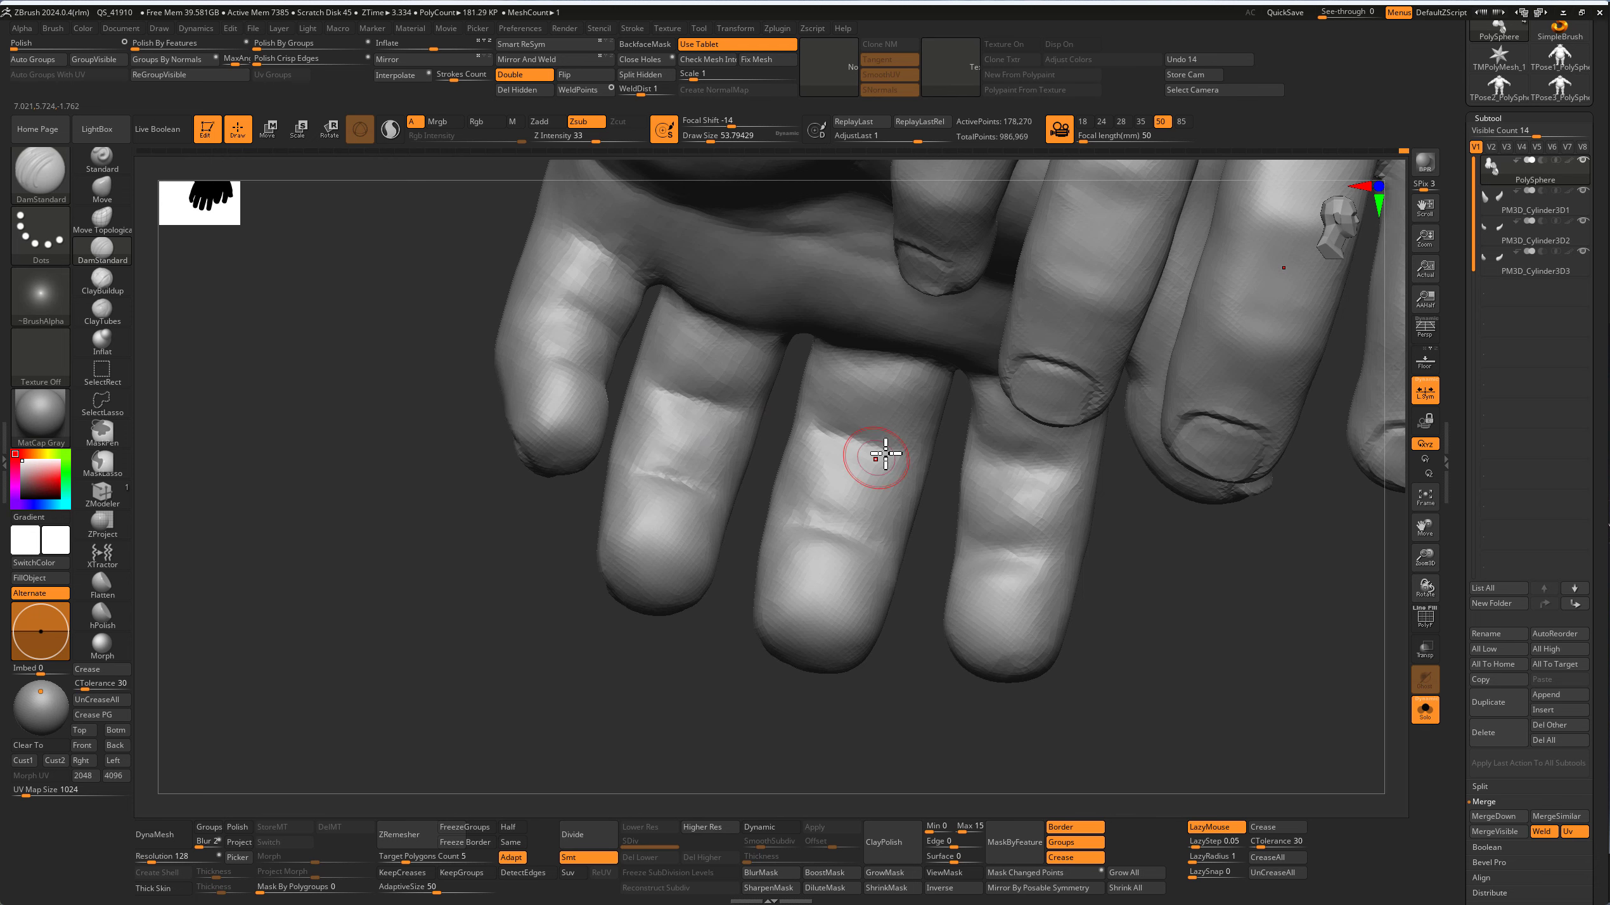
pyautogui.moveTo(988, 456); pyautogui.dragTo(1005, 485, button='right')
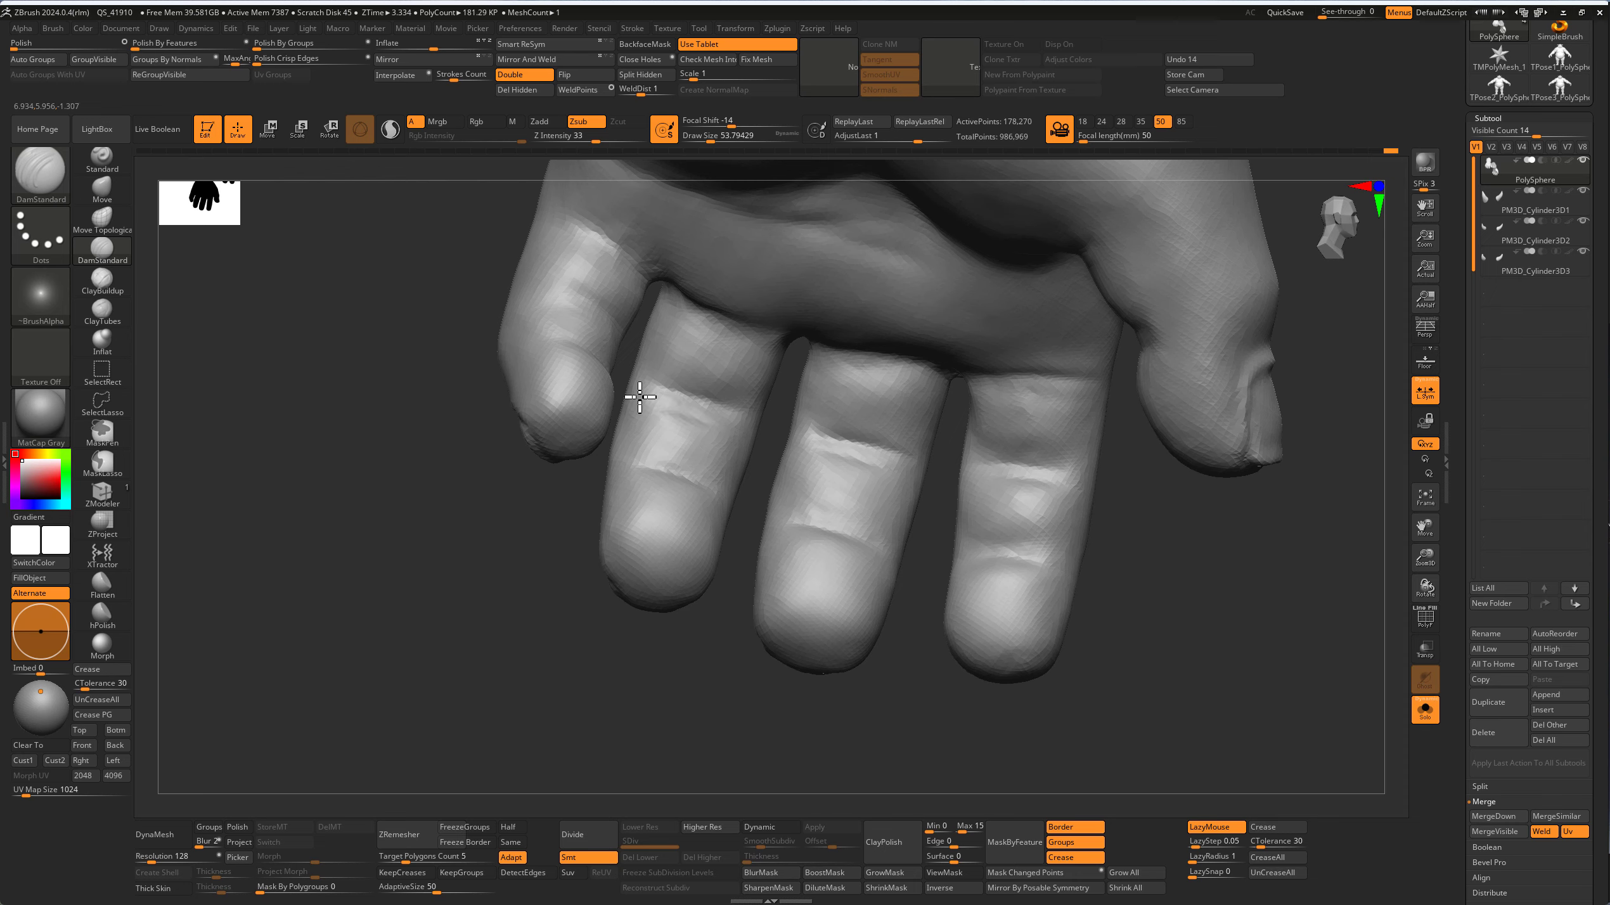
pyautogui.moveTo(640, 397)
pyautogui.mouseDown(button='right')
pyautogui.moveTo(586, 317)
pyautogui.moveTo(430, 353)
pyautogui.moveTo(557, 349)
pyautogui.moveTo(611, 564)
pyautogui.moveTo(665, 525)
pyautogui.moveTo(815, 571)
pyautogui.moveTo(945, 557)
pyautogui.moveTo(1093, 503)
pyautogui.moveTo(942, 442)
pyautogui.moveTo(1009, 397)
pyautogui.moveTo(1168, 427)
pyautogui.moveTo(730, 566)
pyautogui.mouseUp(button='right')
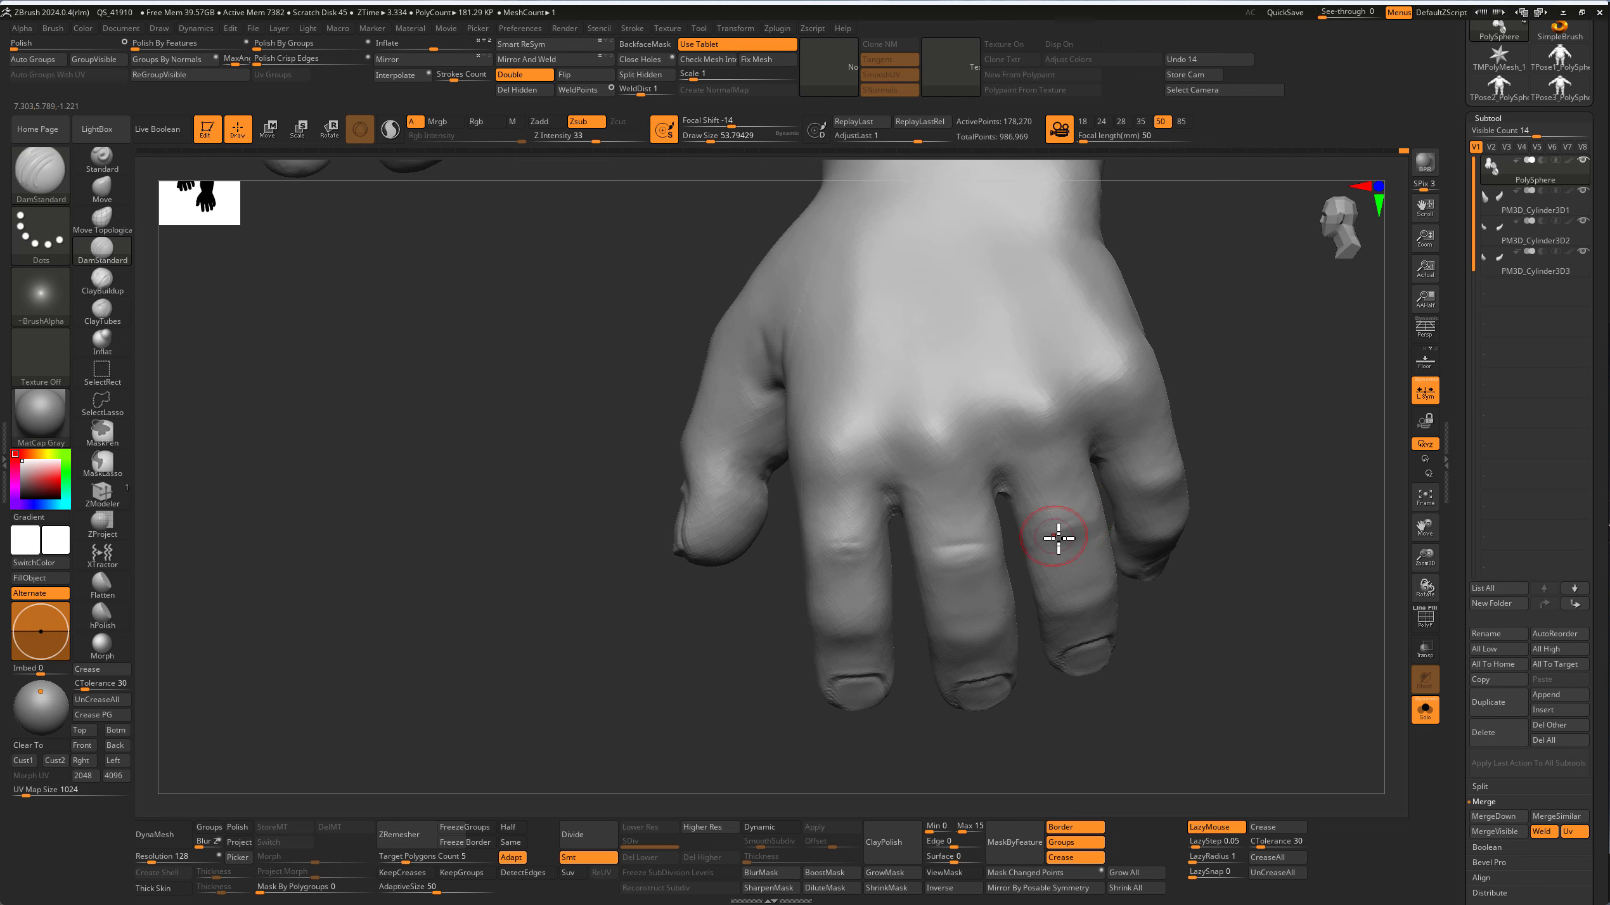
pyautogui.moveTo(1181, 484); pyautogui.dragTo(1176, 625, button='right')
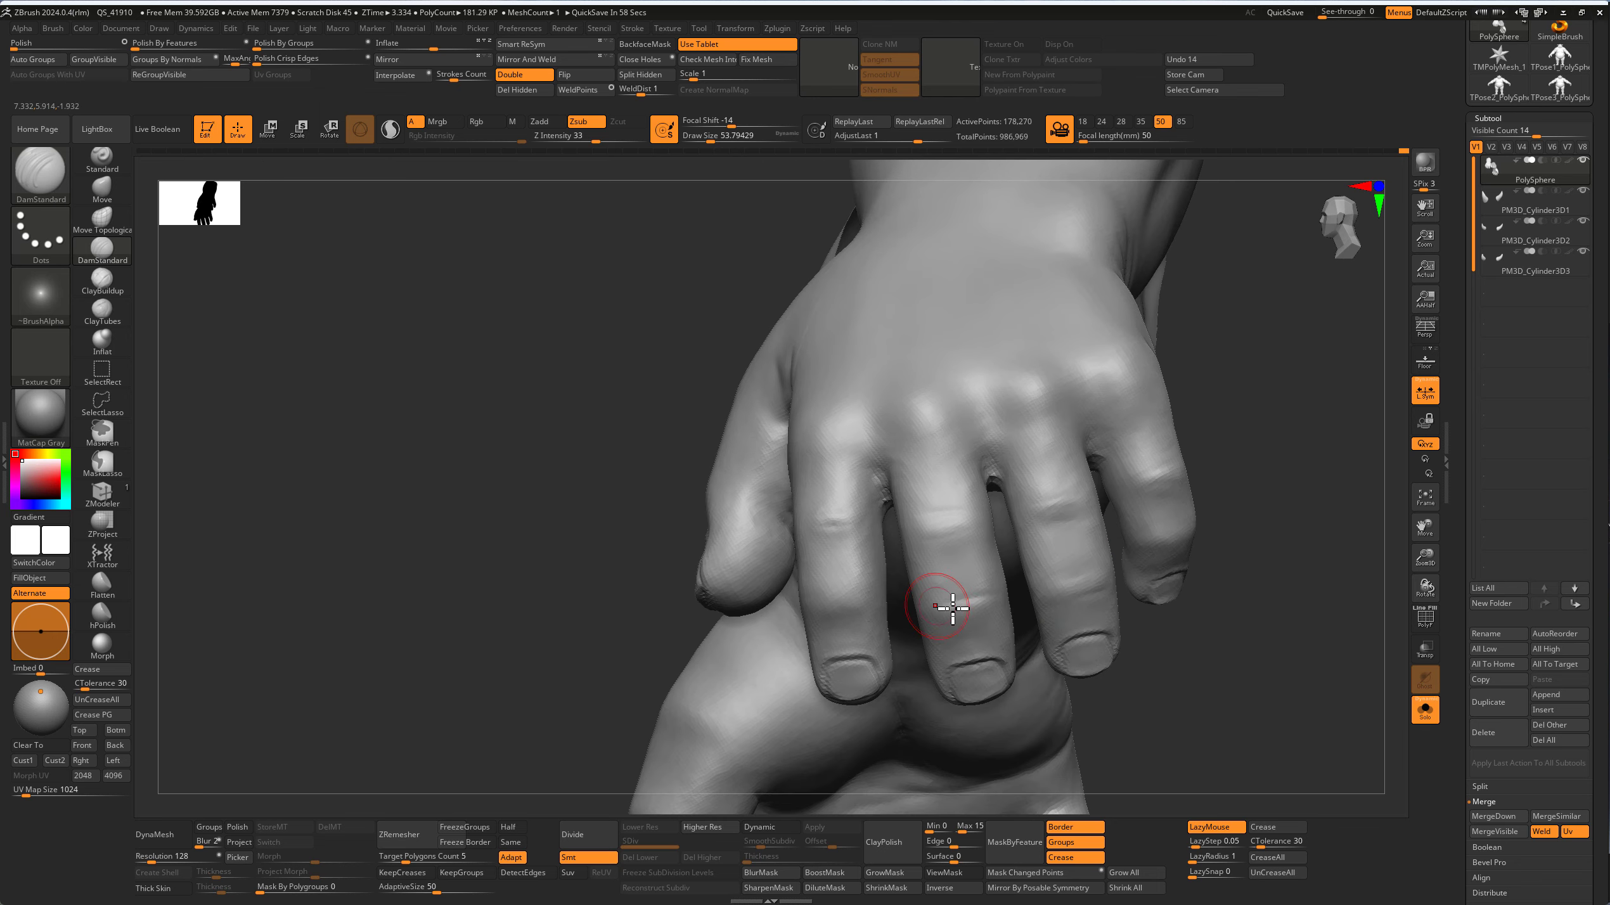
pyautogui.moveTo(455, 443); pyautogui.dragTo(1096, 575, button='right')
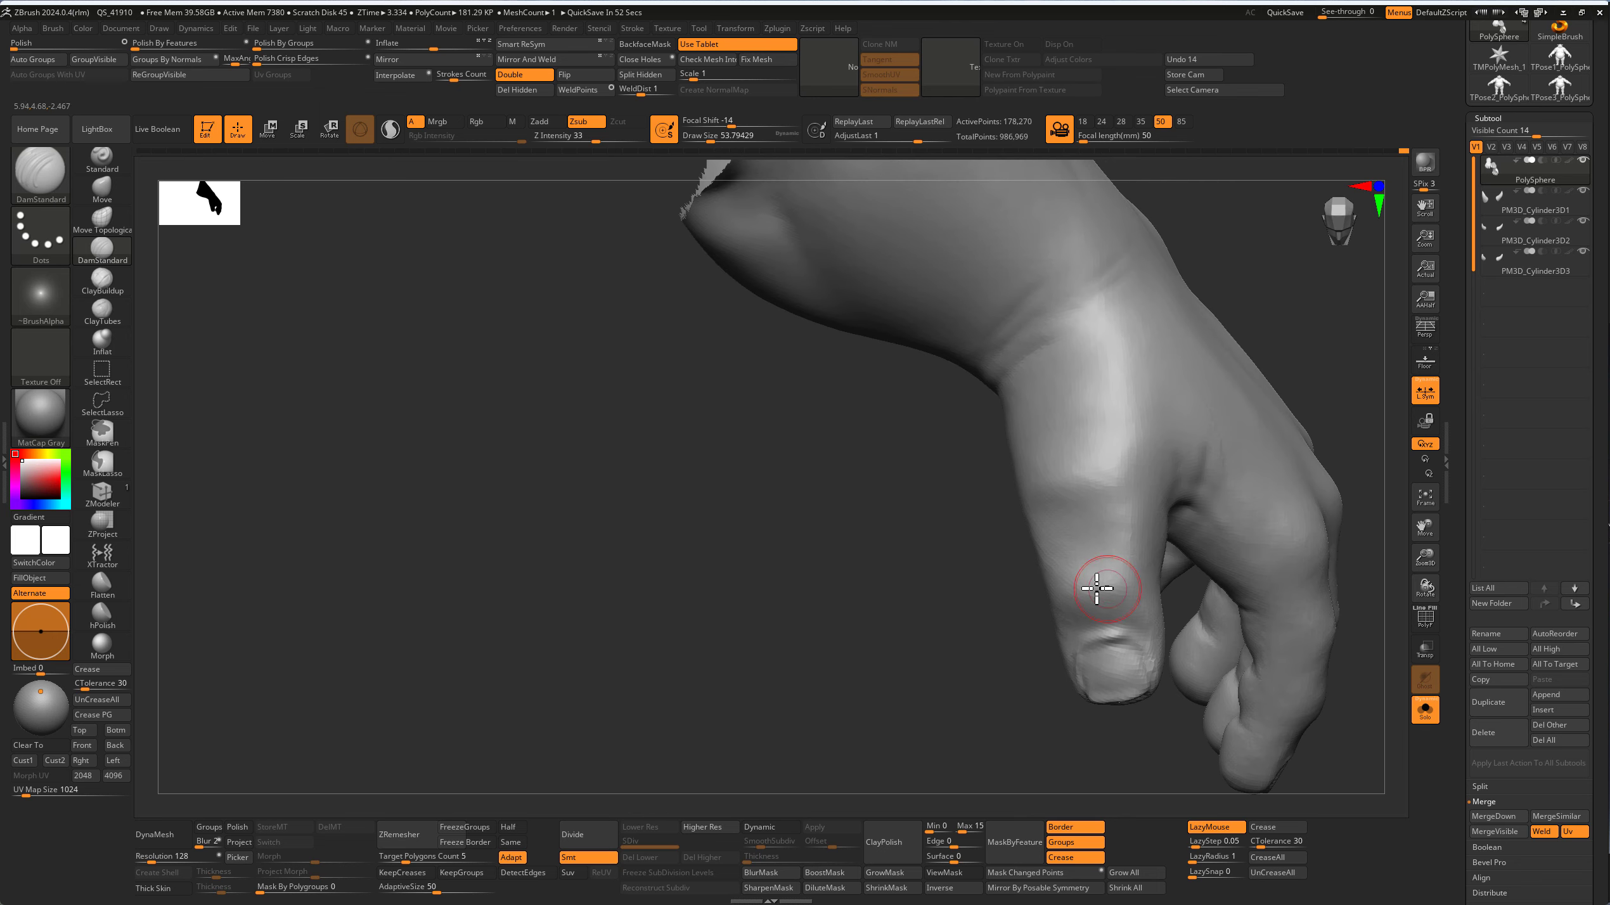
pyautogui.moveTo(794, 568); pyautogui.dragTo(1214, 575, button='right')
pyautogui.moveTo(1200, 581); pyautogui.dragTo(1141, 578)
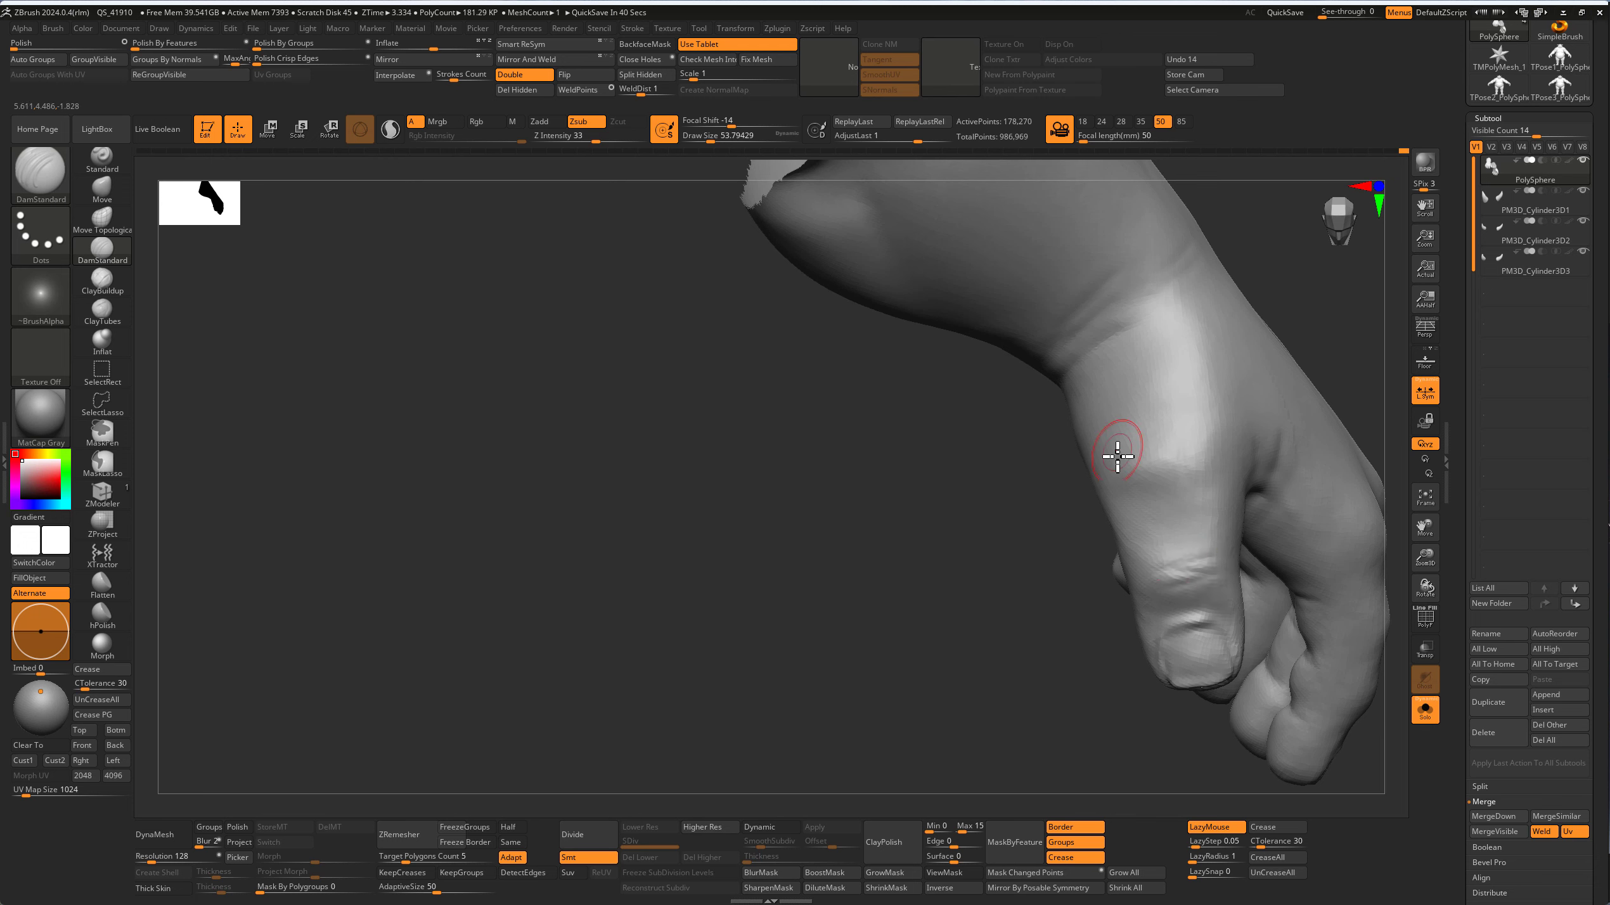
# Step: Enlarge the brush and unhide all parts to show the whole pig-headed figure
pyautogui.press(']')
pyautogui.press(']')
pyautogui.press(']')
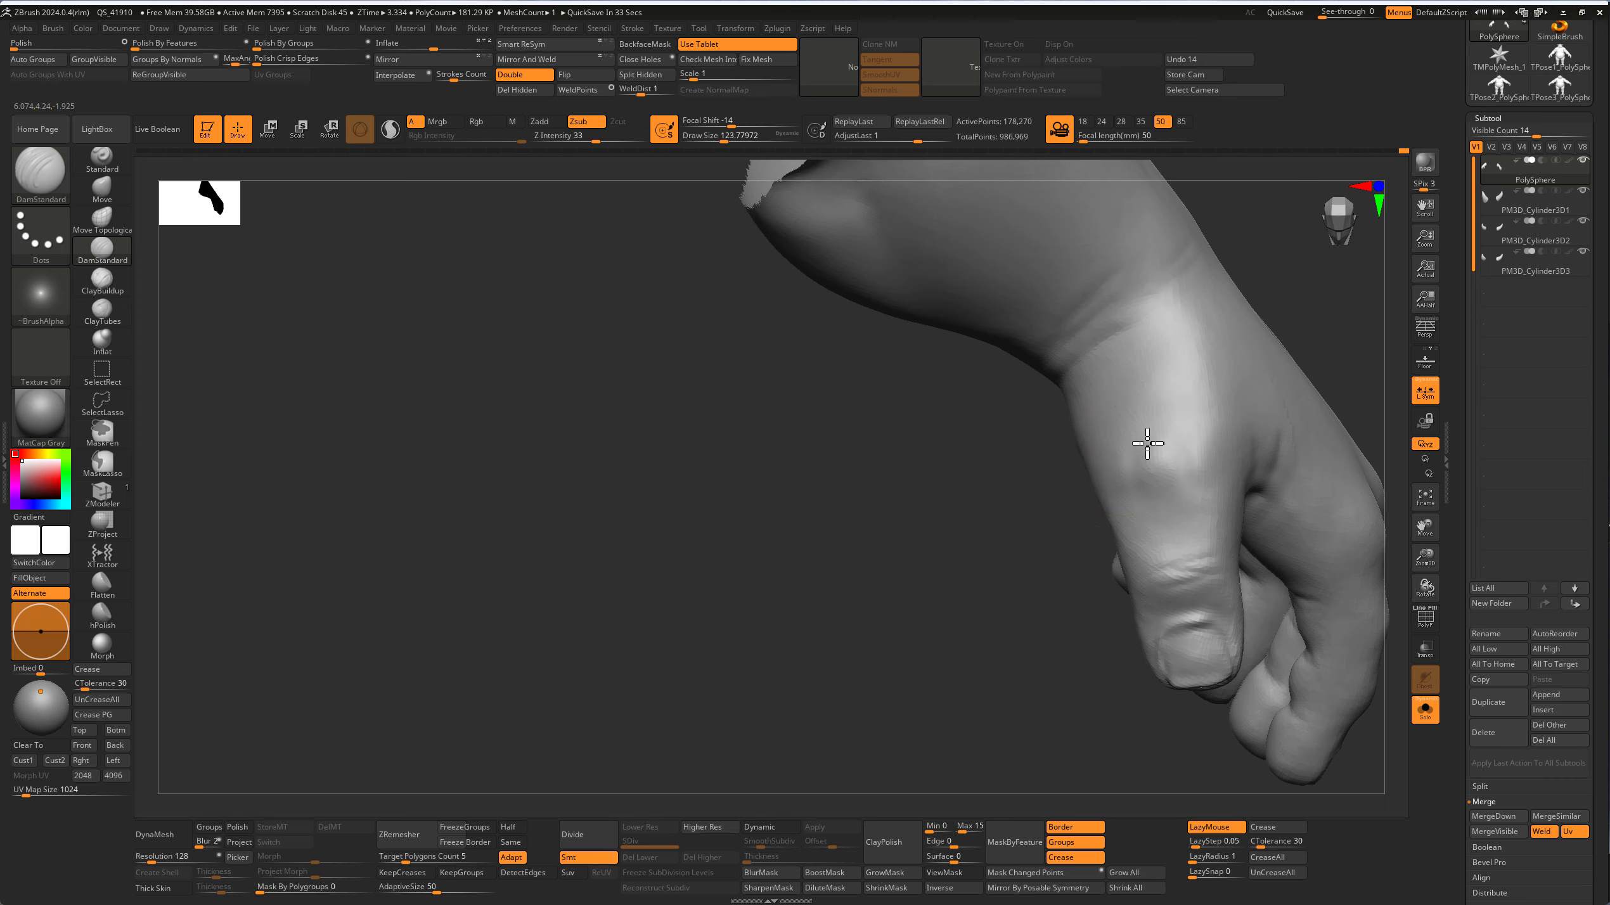
pyautogui.press('f')
pyautogui.keyDown('ctrl'); pyautogui.keyDown('shift'); pyautogui.click(1228, 532); pyautogui.keyUp('shift'); pyautogui.keyUp('ctrl')
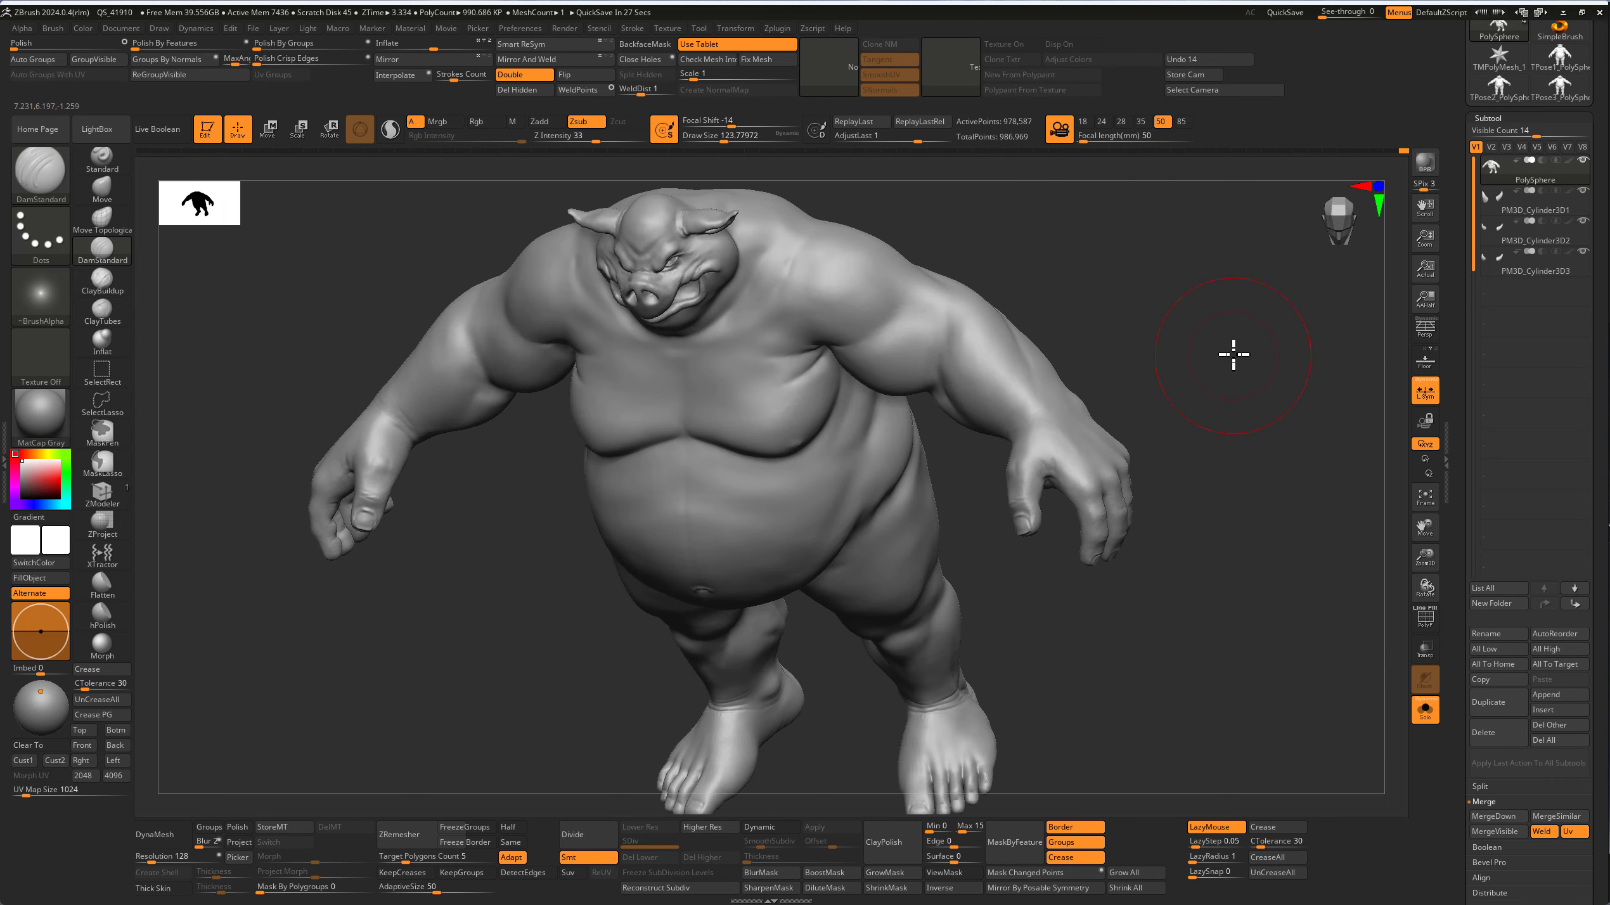
pyautogui.moveTo(1234, 354)
pyautogui.mouseDown()
pyautogui.moveTo(1132, 379)
pyautogui.moveTo(920, 374)
pyautogui.moveTo(981, 363)
pyautogui.moveTo(1040, 448)
pyautogui.mouseUp()
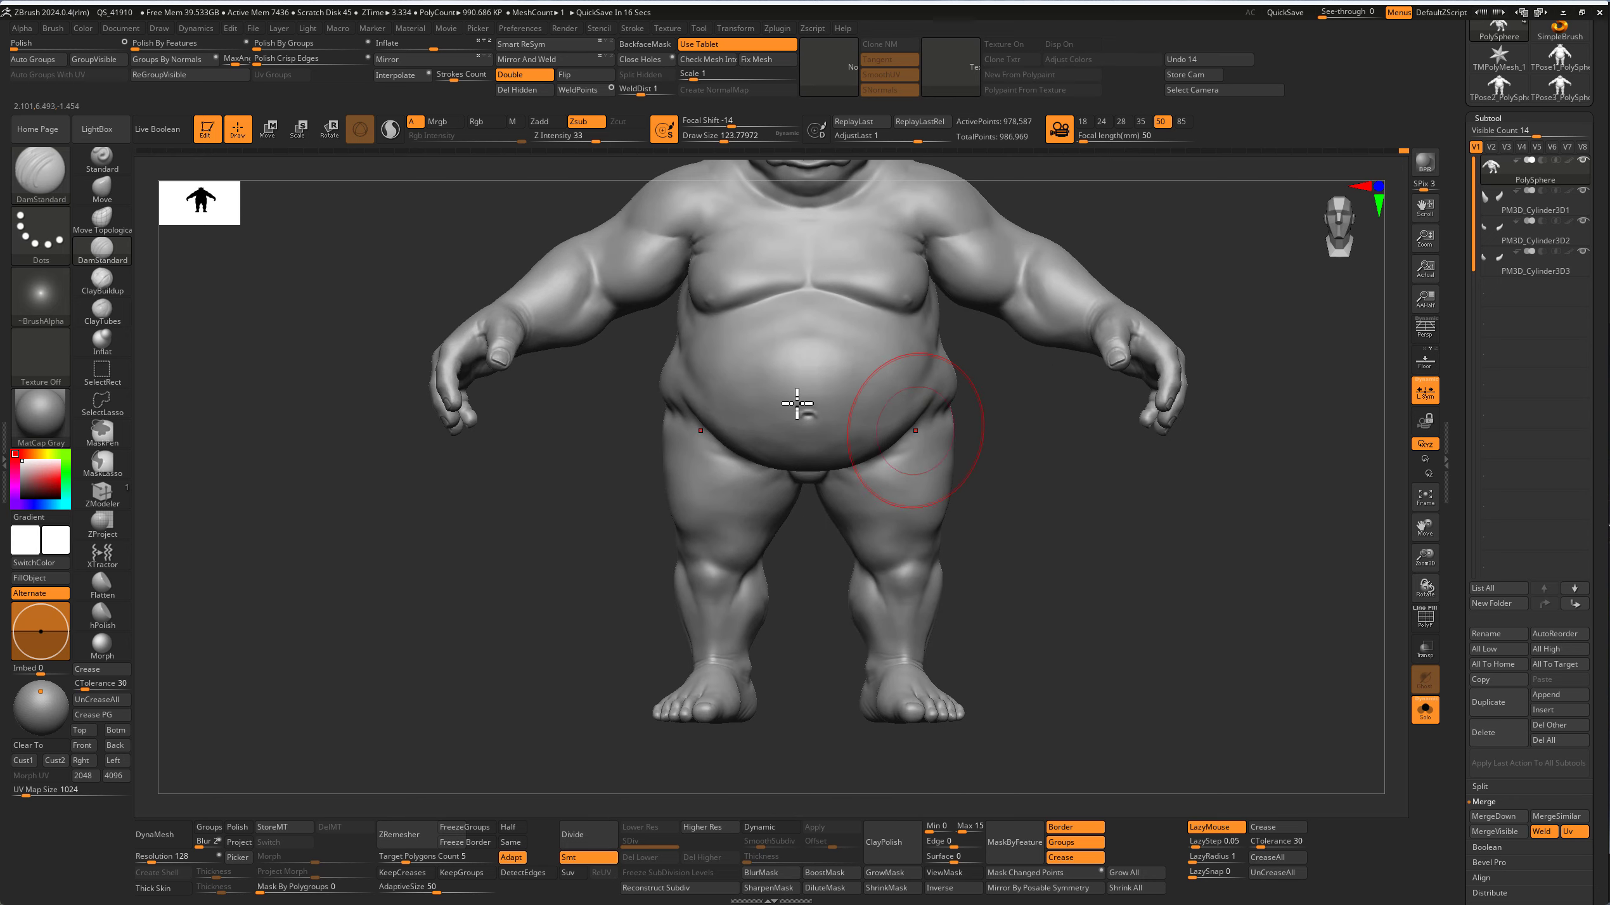
pyautogui.press('b')
pyautogui.press('m')
pyautogui.press('t')
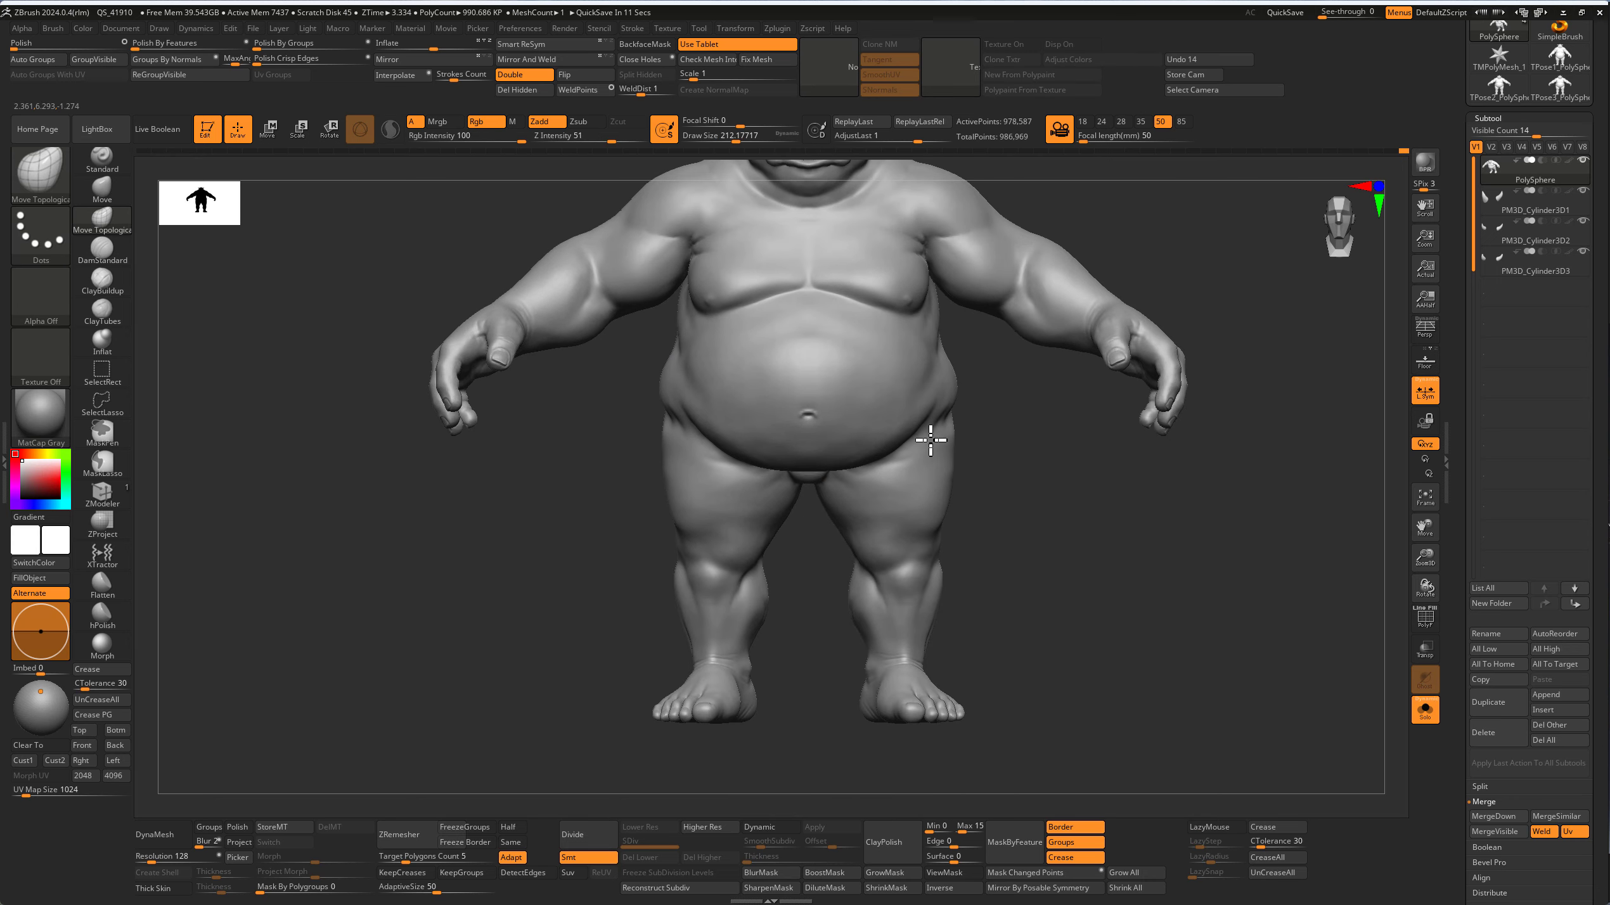
pyautogui.moveTo(930, 439)
pyautogui.mouseDown(button='right')
pyautogui.moveTo(942, 450)
pyautogui.moveTo(882, 459)
pyautogui.mouseUp(button='right')
pyautogui.press('[')
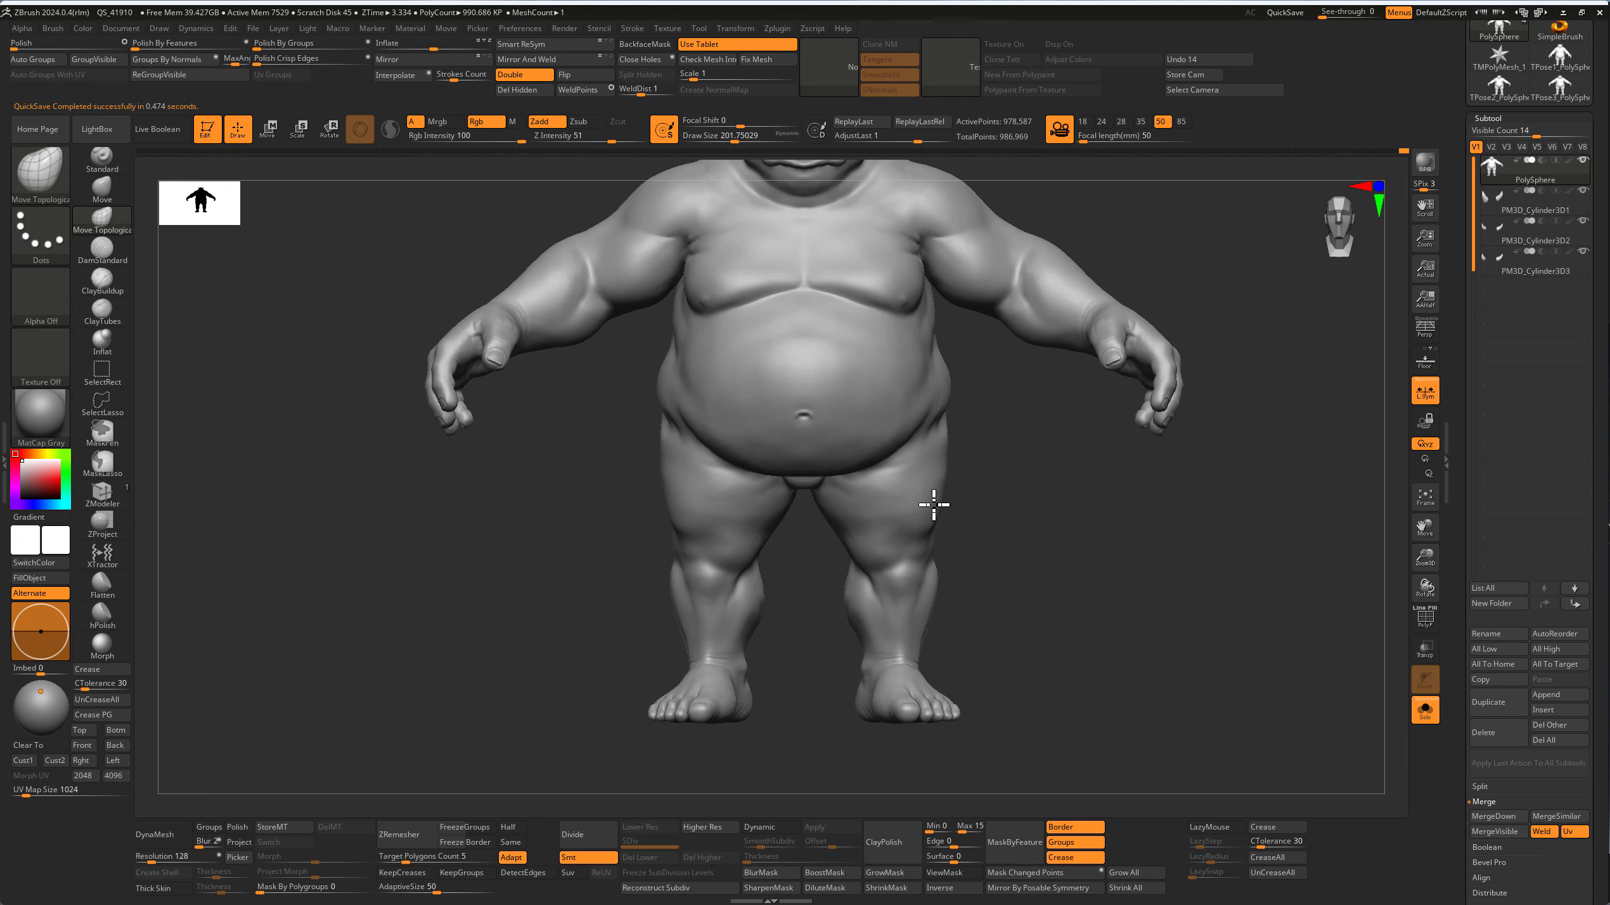
pyautogui.press('f')
pyautogui.moveTo(1031, 549)
pyautogui.mouseDown(button='right')
pyautogui.moveTo(927, 550)
pyautogui.moveTo(923, 508)
pyautogui.mouseUp(button='right')
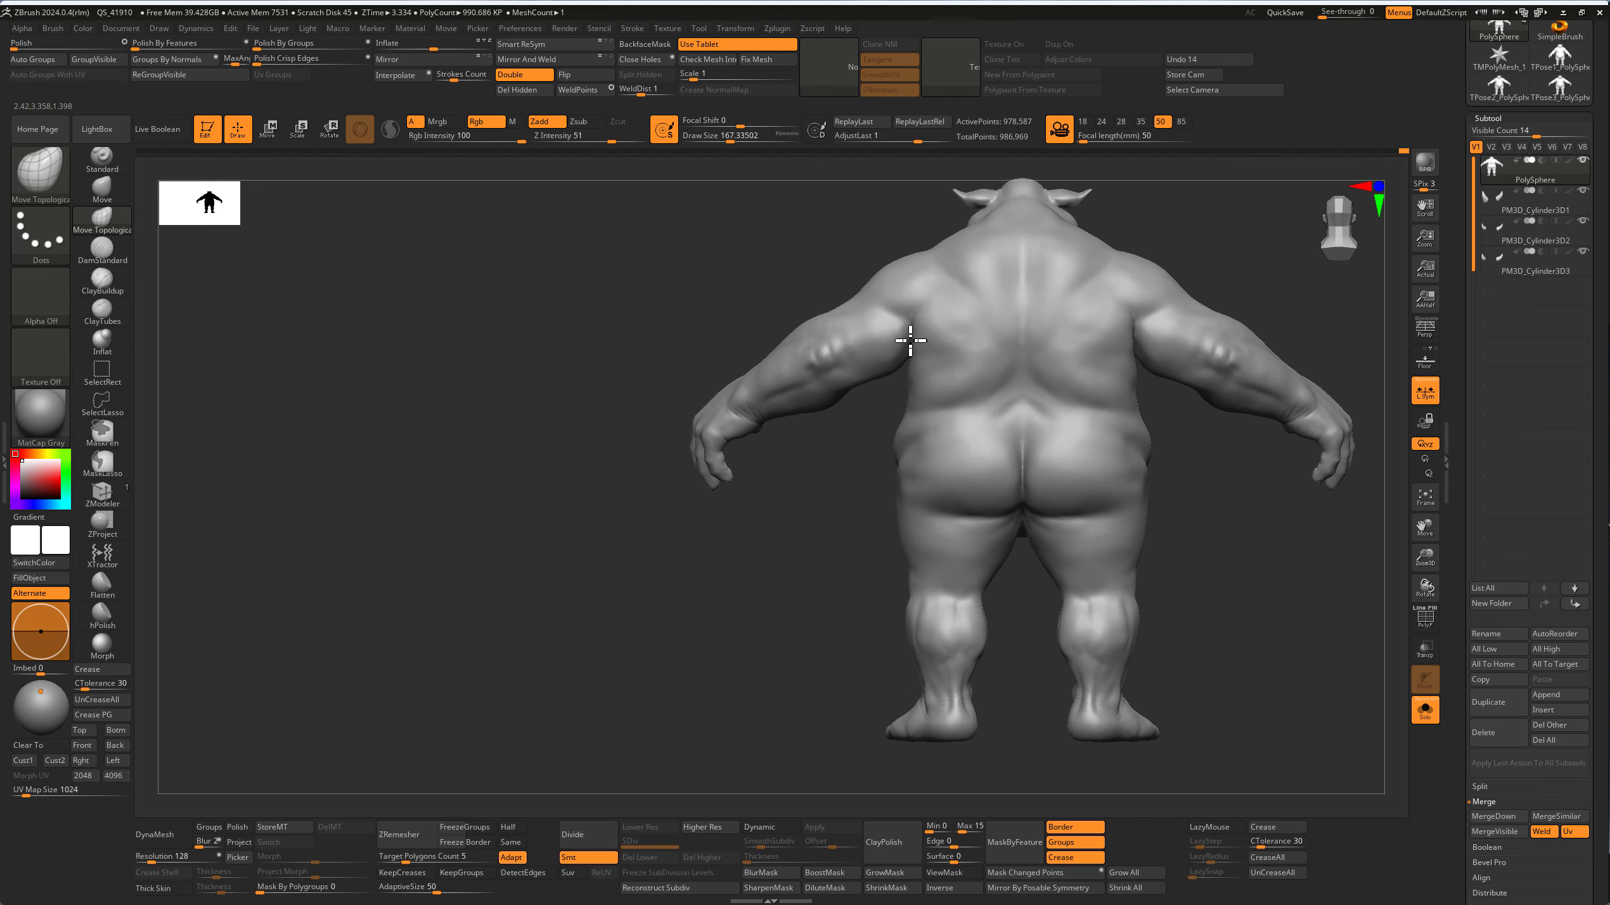
pyautogui.scroll(5, 920, 324)
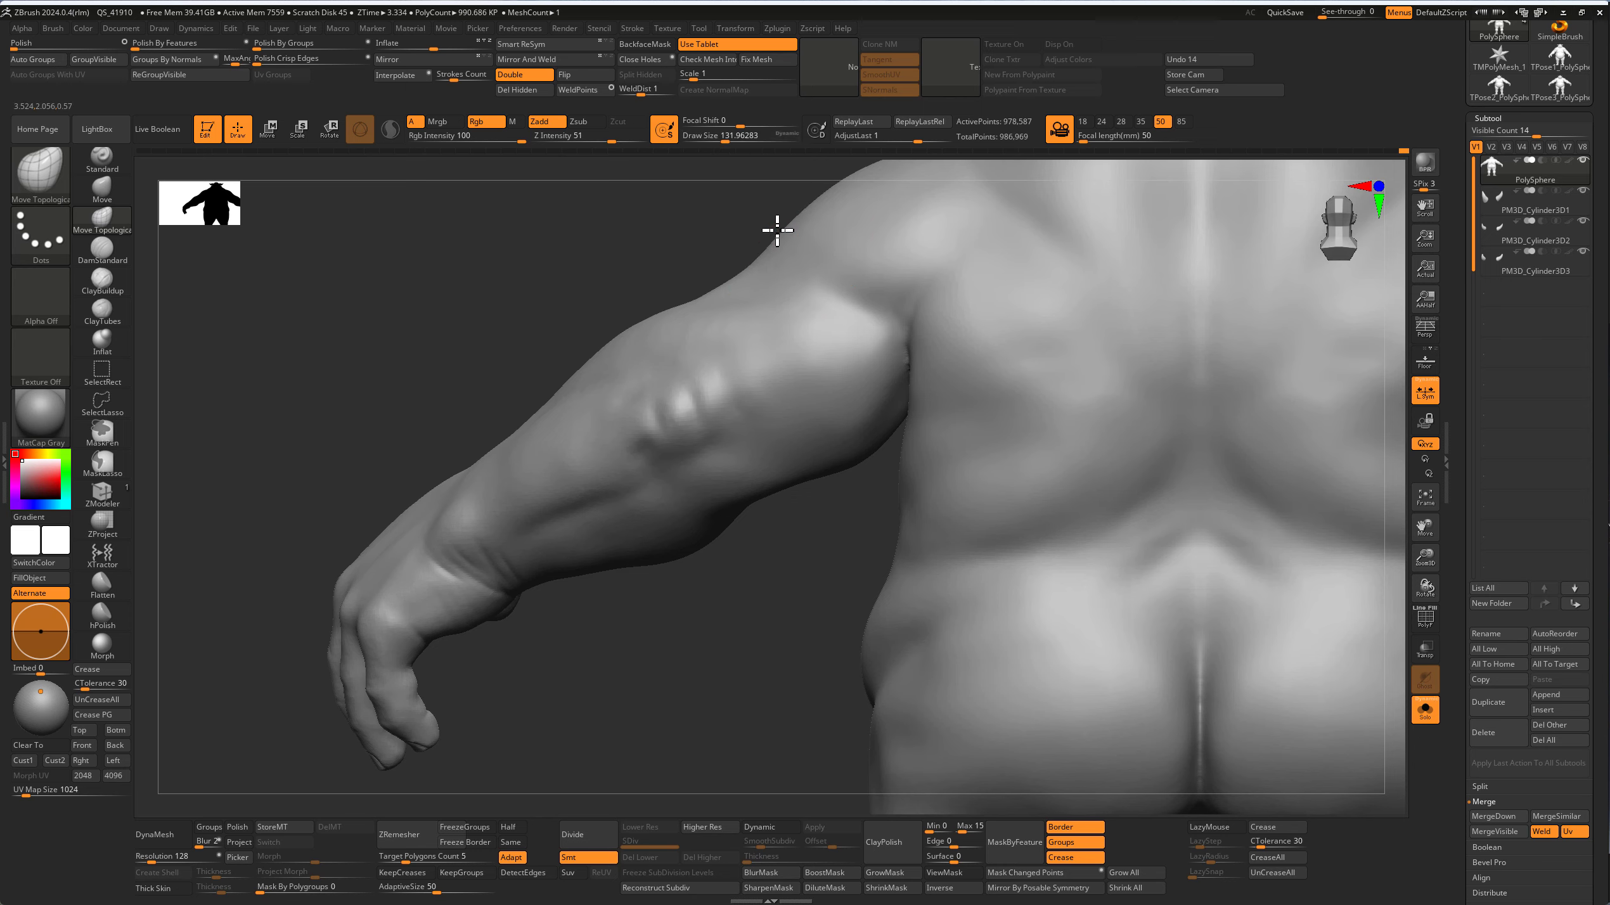
pyautogui.moveTo(773, 269)
pyautogui.mouseDown(button='right')
pyautogui.moveTo(805, 345)
pyautogui.moveTo(798, 269)
pyautogui.mouseUp(button='right')
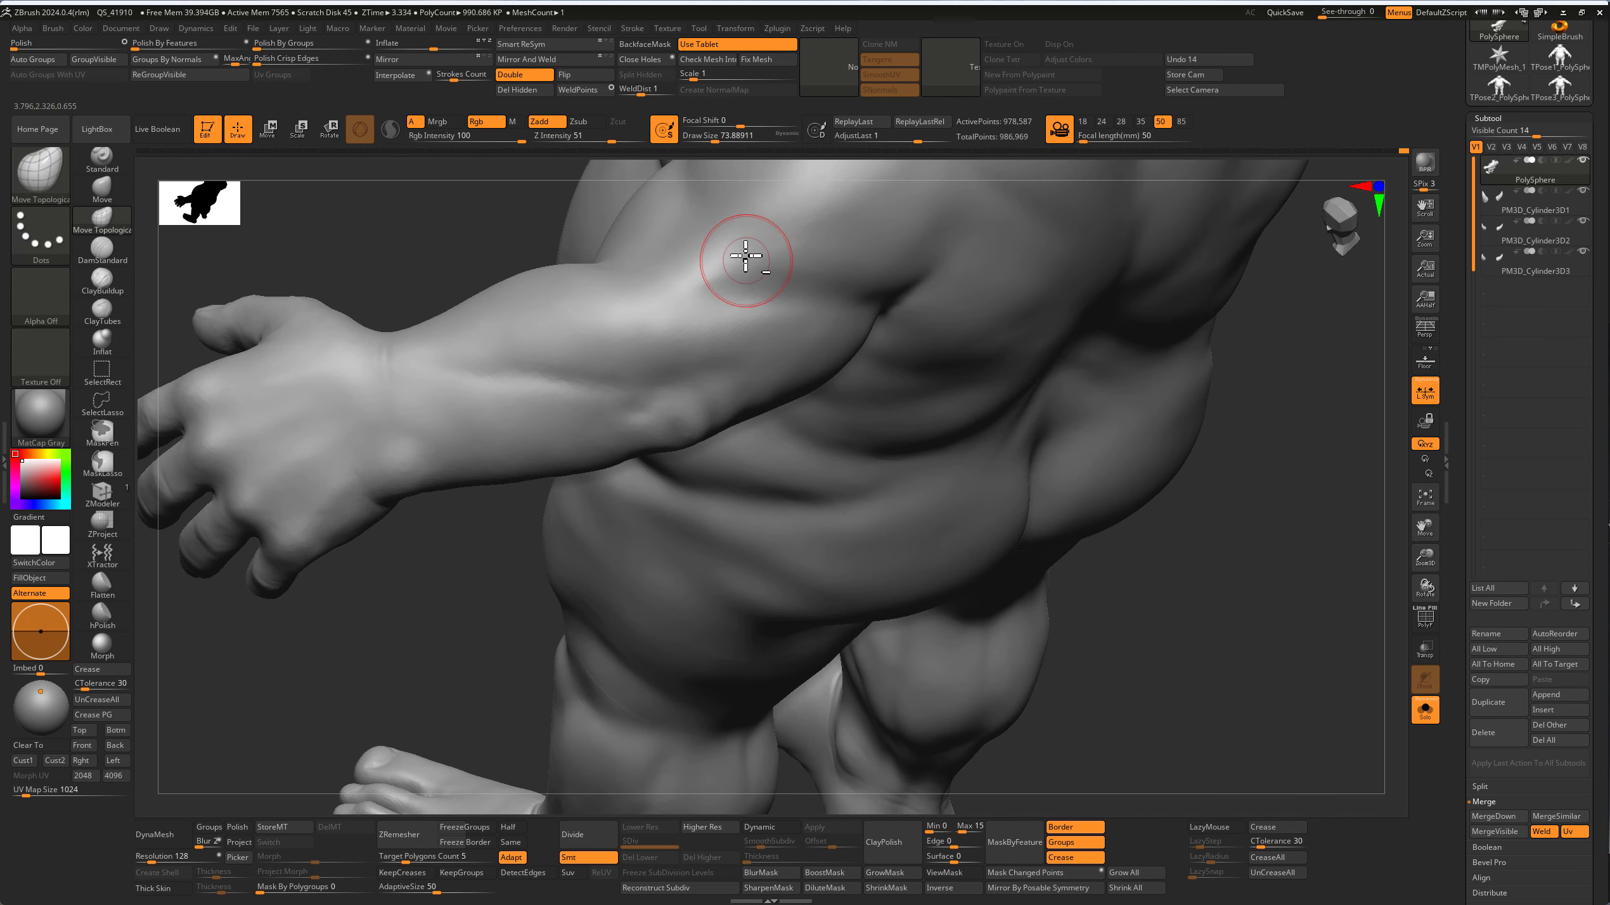
pyautogui.scroll(-5, 747, 256)
pyautogui.moveTo(784, 334); pyautogui.dragTo(881, 269, button='right')
pyautogui.scroll(5, 936, 426)
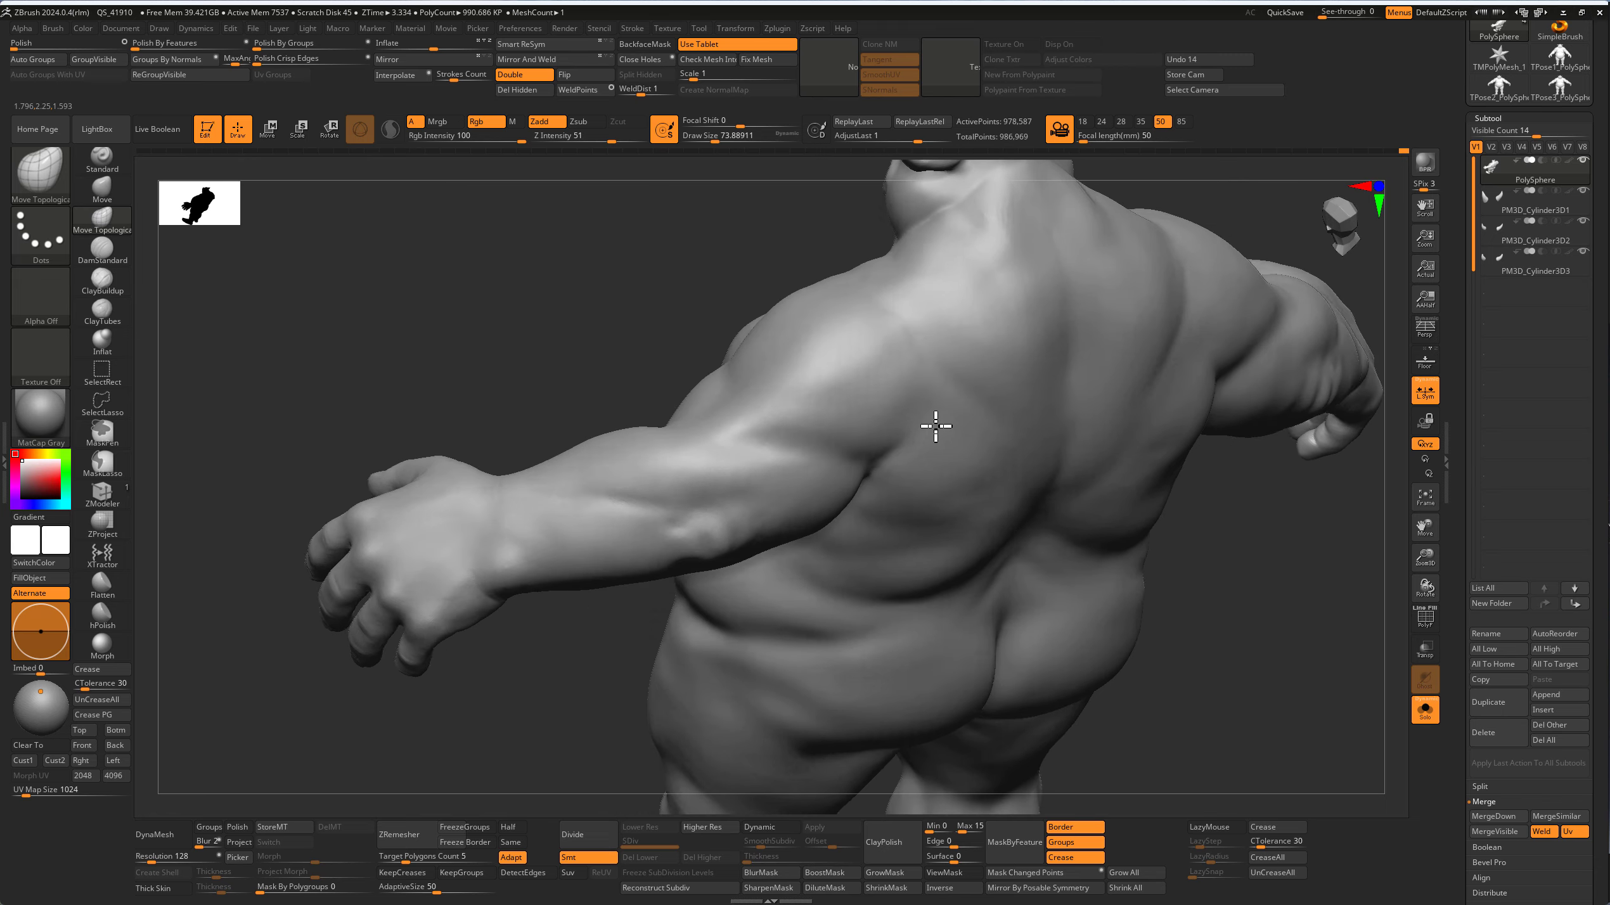
pyautogui.scroll(-2, 891, 457)
pyautogui.moveTo(936, 425)
pyautogui.mouseDown(button='right')
pyautogui.moveTo(899, 467)
pyautogui.moveTo(794, 331)
pyautogui.mouseUp(button='right')
pyautogui.moveTo(822, 320); pyautogui.dragTo(853, 305)
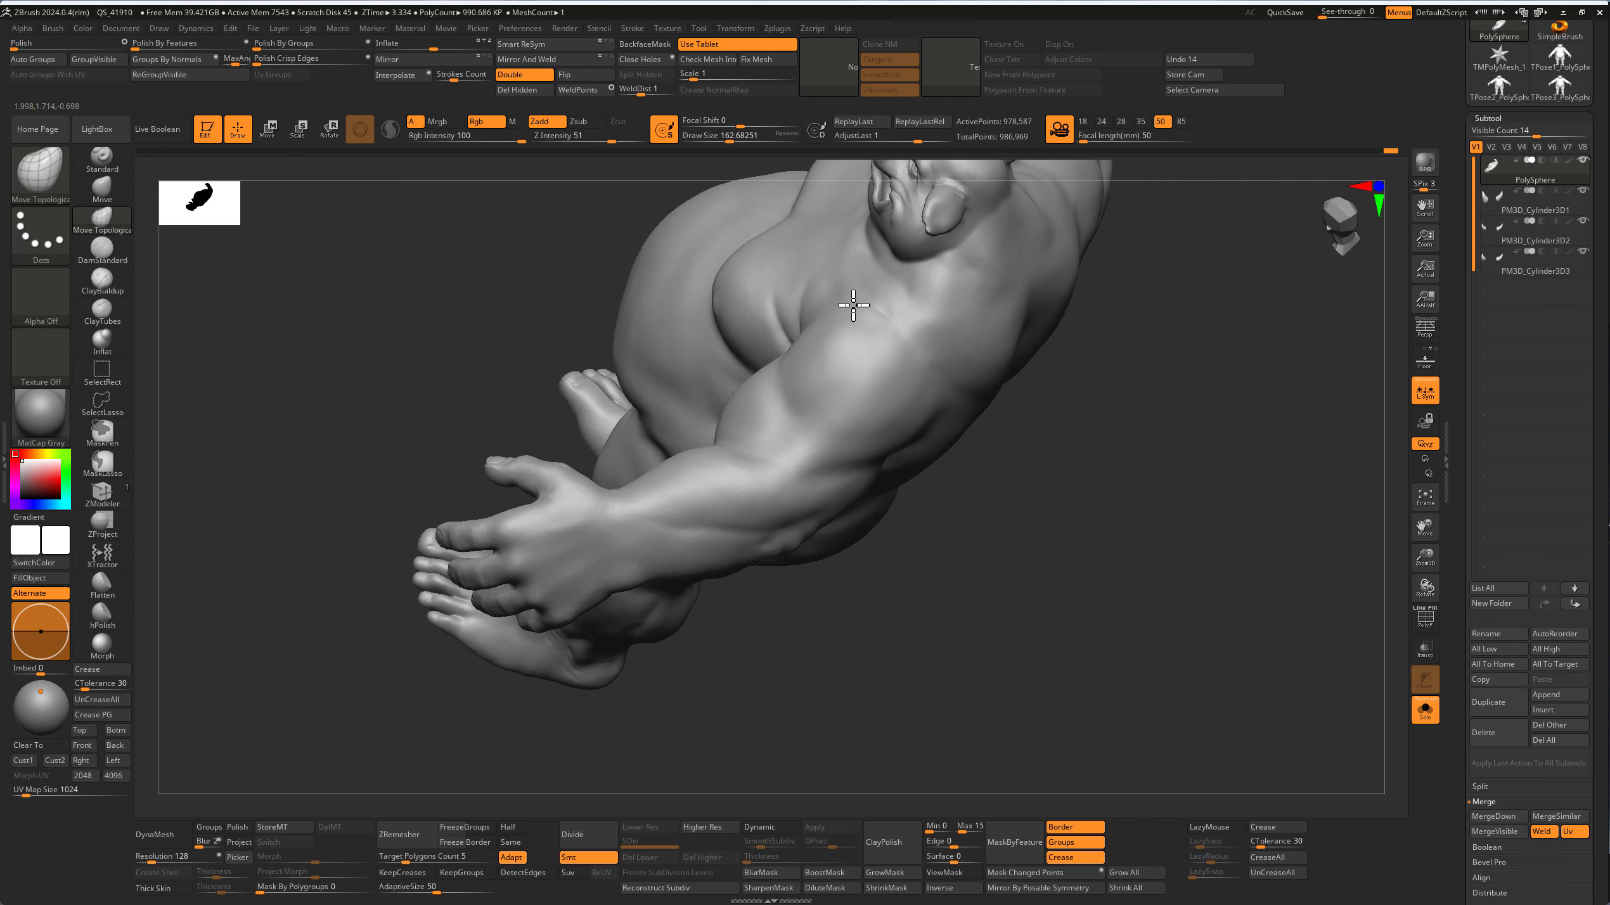
pyautogui.moveTo(950, 397)
pyautogui.mouseDown(button='right')
pyautogui.moveTo(939, 334)
pyautogui.moveTo(1050, 446)
pyautogui.mouseUp(button='right')
pyautogui.scroll(-3, 1049, 445)
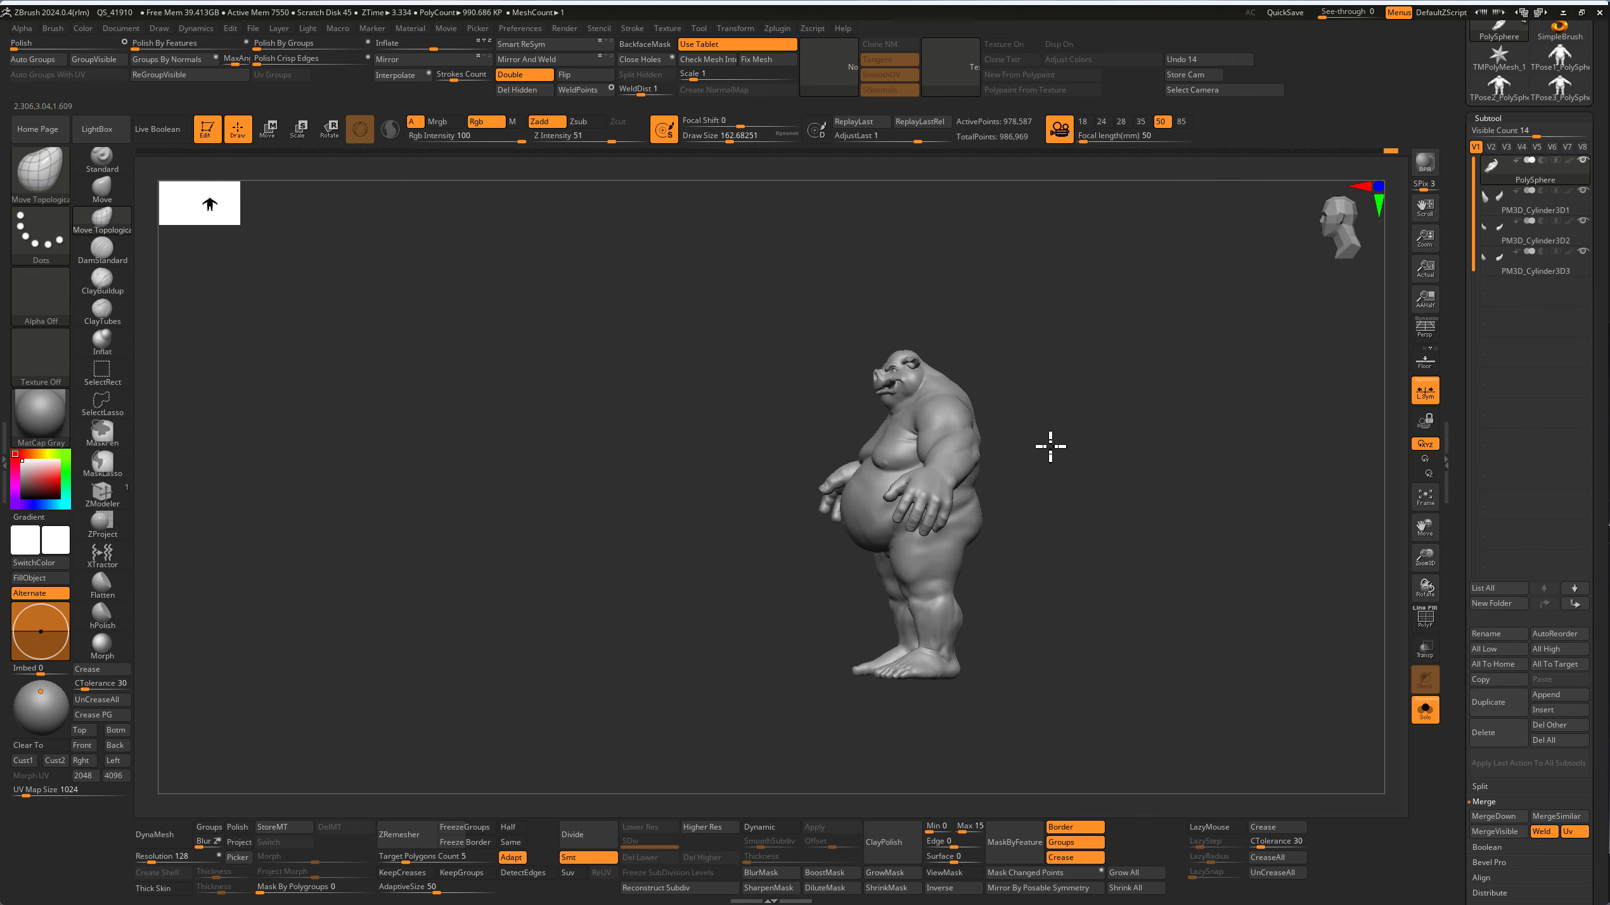
pyautogui.scroll(5, 968, 397)
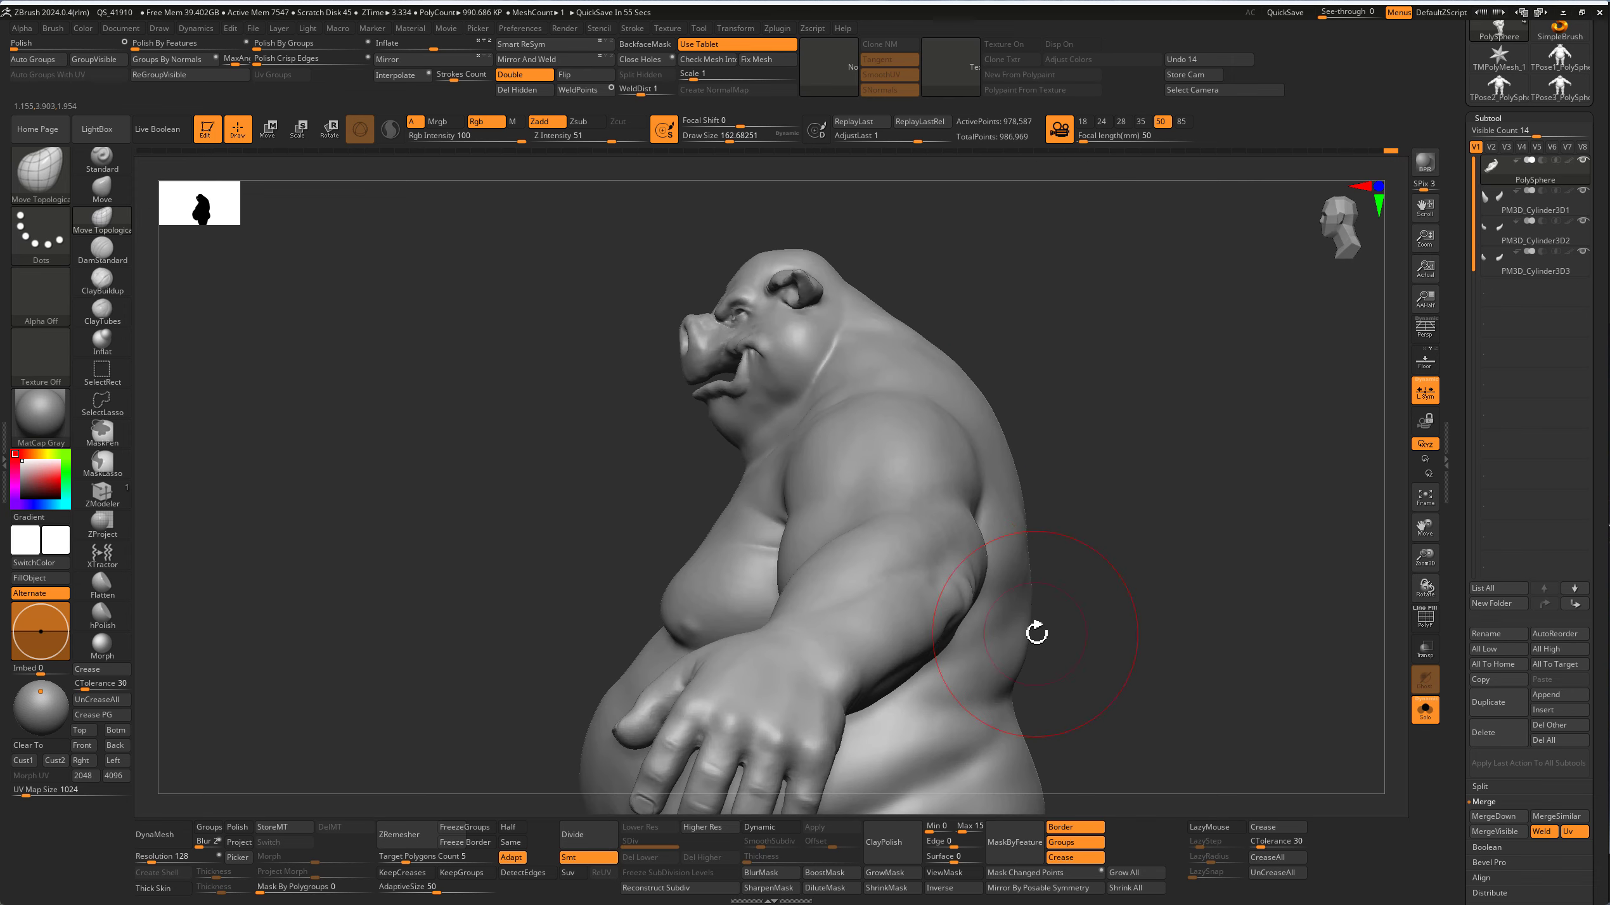
pyautogui.scroll(-3, 938, 424)
pyautogui.scroll(-1, 937, 372)
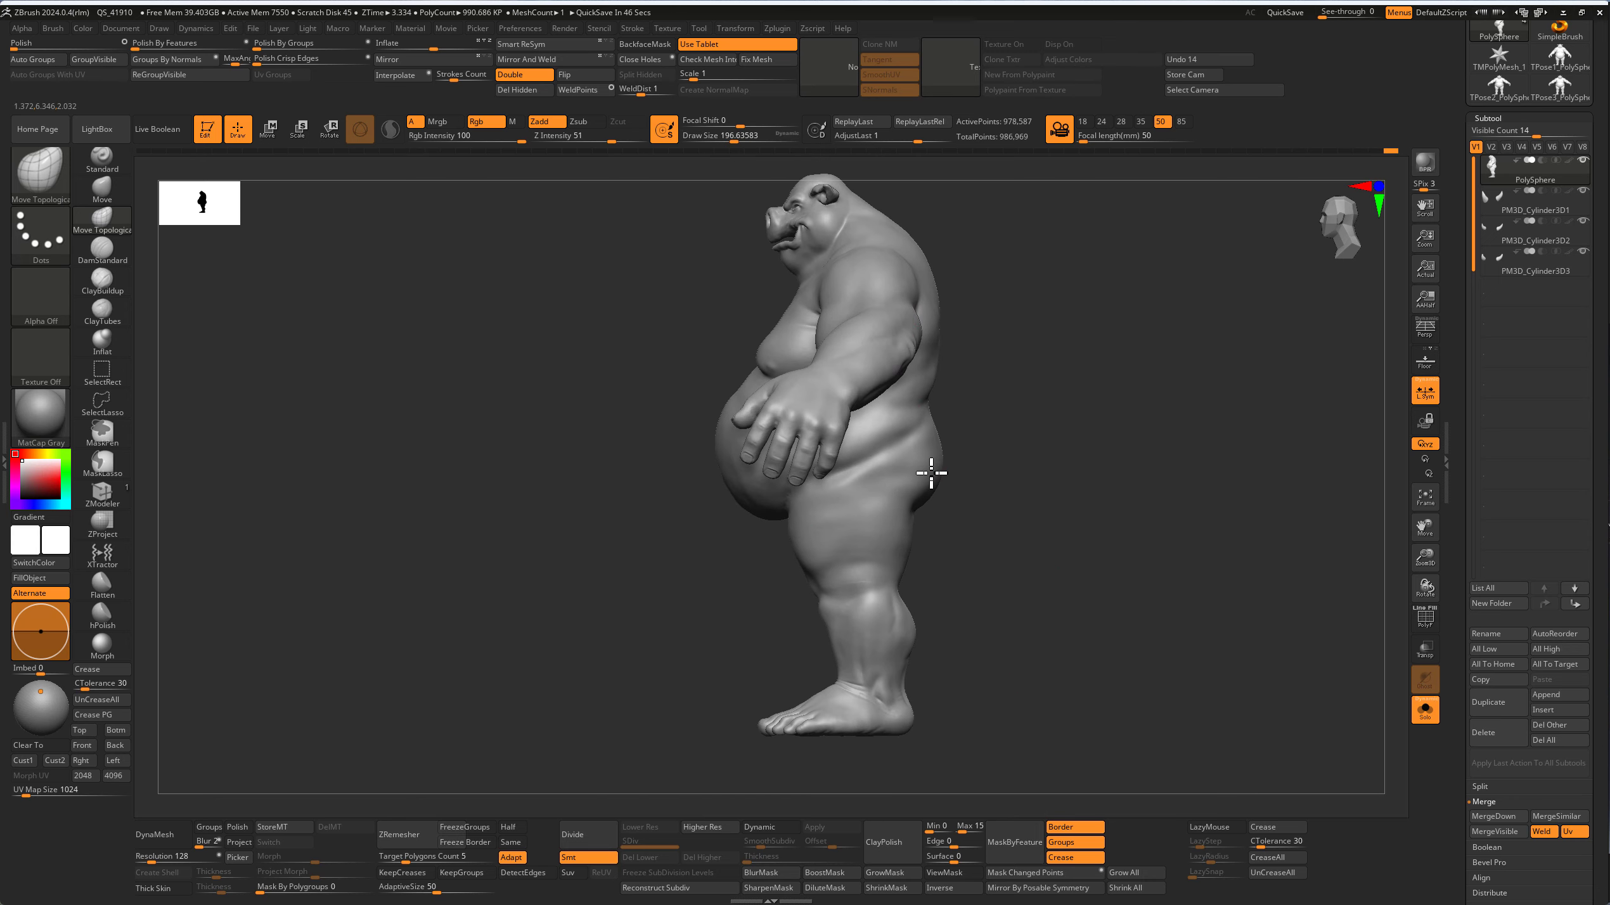
pyautogui.moveTo(931, 472)
pyautogui.keyDown('shift'); pyautogui.mouseDown(button='right')
pyautogui.moveTo(942, 532)
pyautogui.moveTo(945, 503)
pyautogui.moveTo(862, 539)
pyautogui.moveTo(854, 507)
pyautogui.moveTo(963, 535)
pyautogui.mouseUp(button='right'); pyautogui.keyUp('shift')
pyautogui.scroll(5, 943, 430)
pyautogui.scroll(-3, 979, 413)
pyautogui.scroll(5, 854, 507)
pyautogui.moveTo(888, 604)
pyautogui.mouseDown(button='right')
pyautogui.moveTo(927, 611)
pyautogui.moveTo(946, 577)
pyautogui.moveTo(939, 665)
pyautogui.moveTo(1067, 550)
pyautogui.moveTo(1150, 623)
pyautogui.mouseUp(button='right')
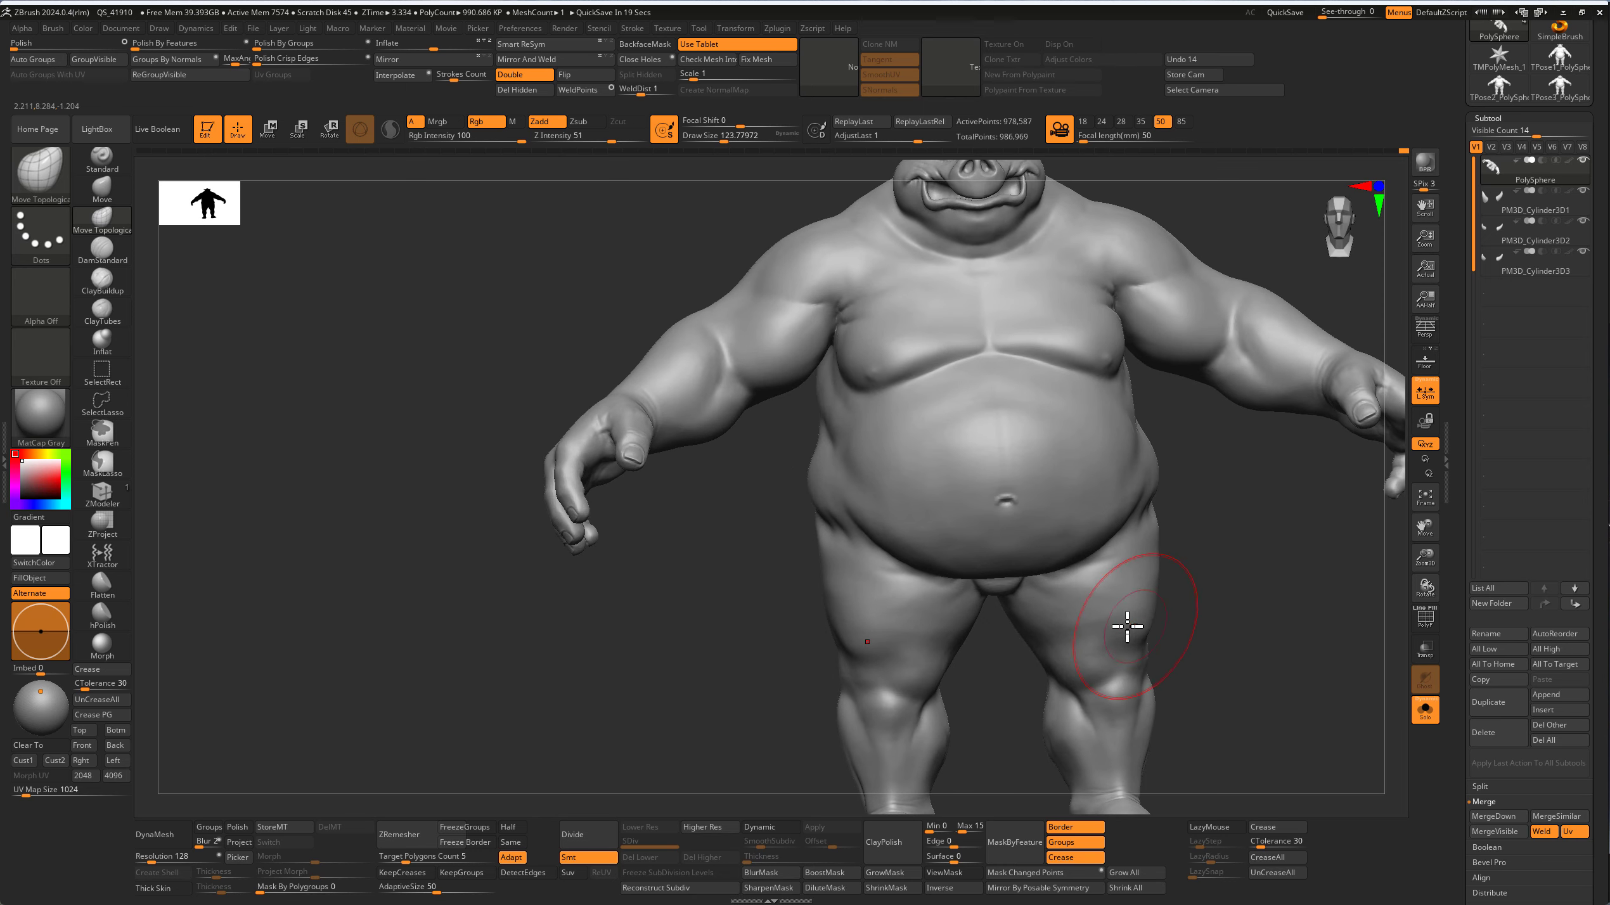
pyautogui.scroll(2, 1127, 627)
pyautogui.scroll(-5, 1060, 452)
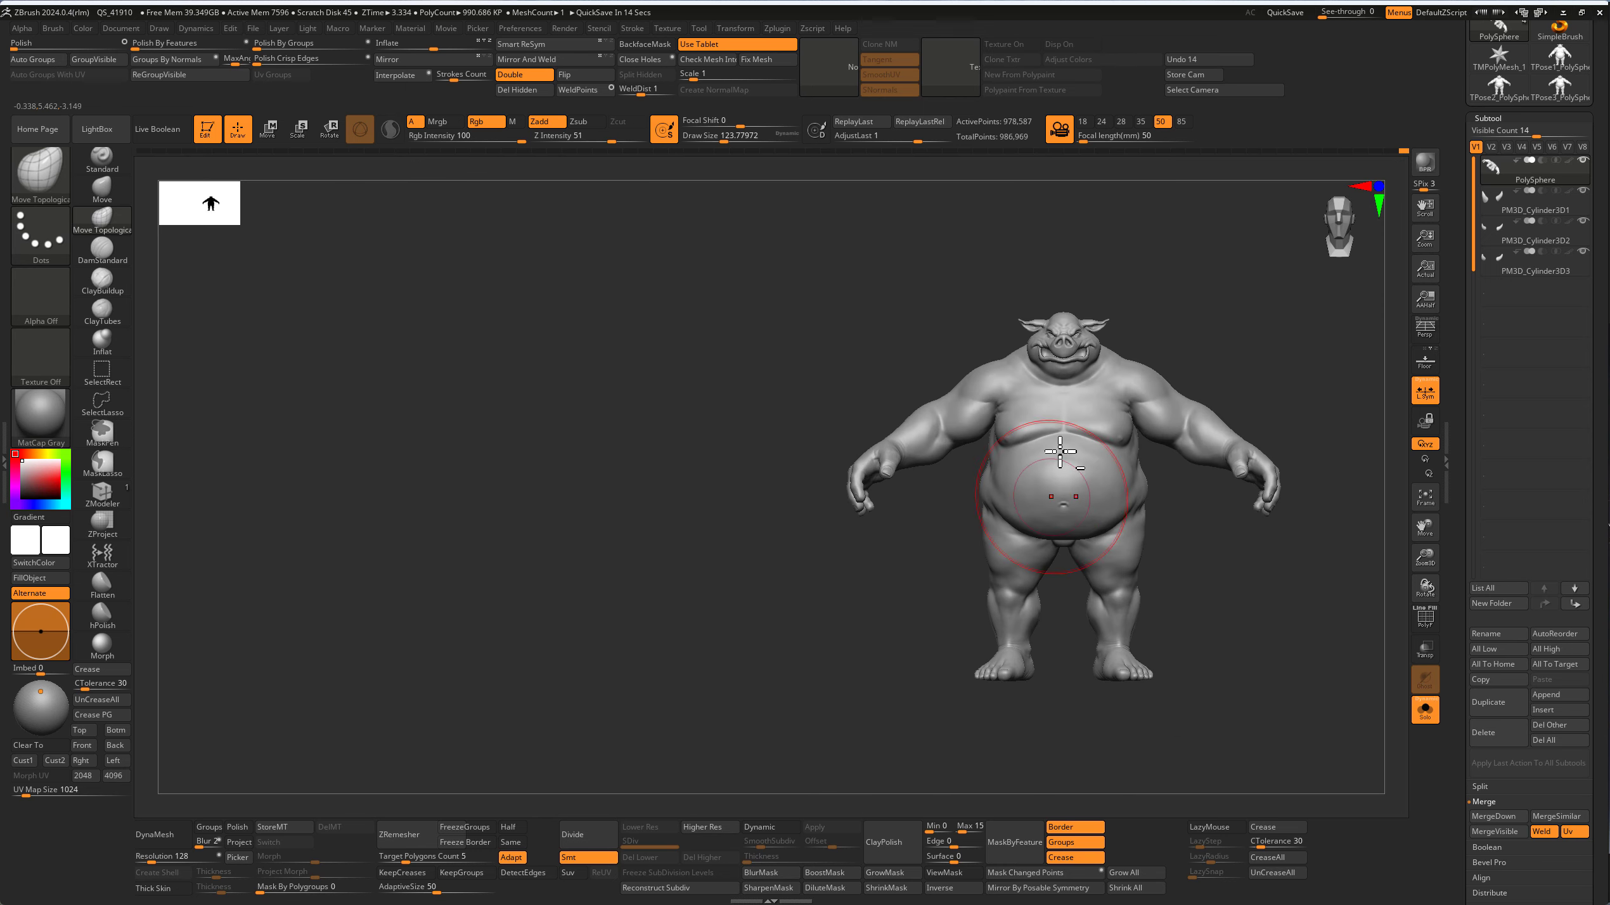
pyautogui.scroll(2, 1008, 525)
pyautogui.moveTo(1024, 478); pyautogui.dragTo(673, 473, button='right')
pyautogui.scroll(5, 963, 618)
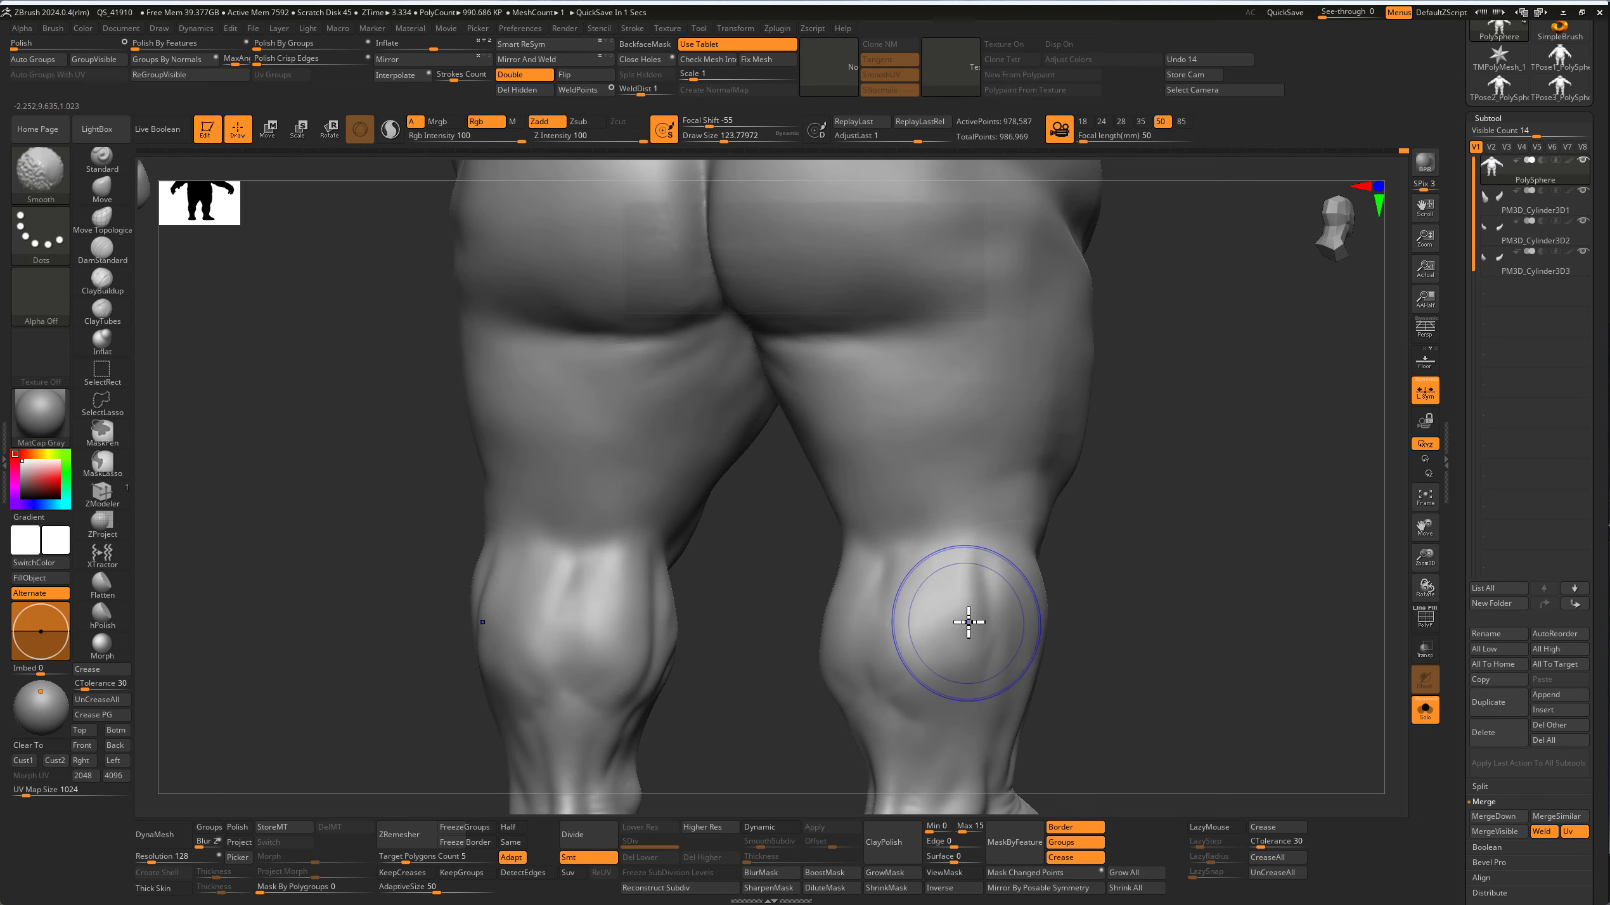
pyautogui.moveTo(969, 618)
pyautogui.mouseDown(button='right')
pyautogui.moveTo(963, 556)
pyautogui.moveTo(1157, 507)
pyautogui.mouseUp(button='right')
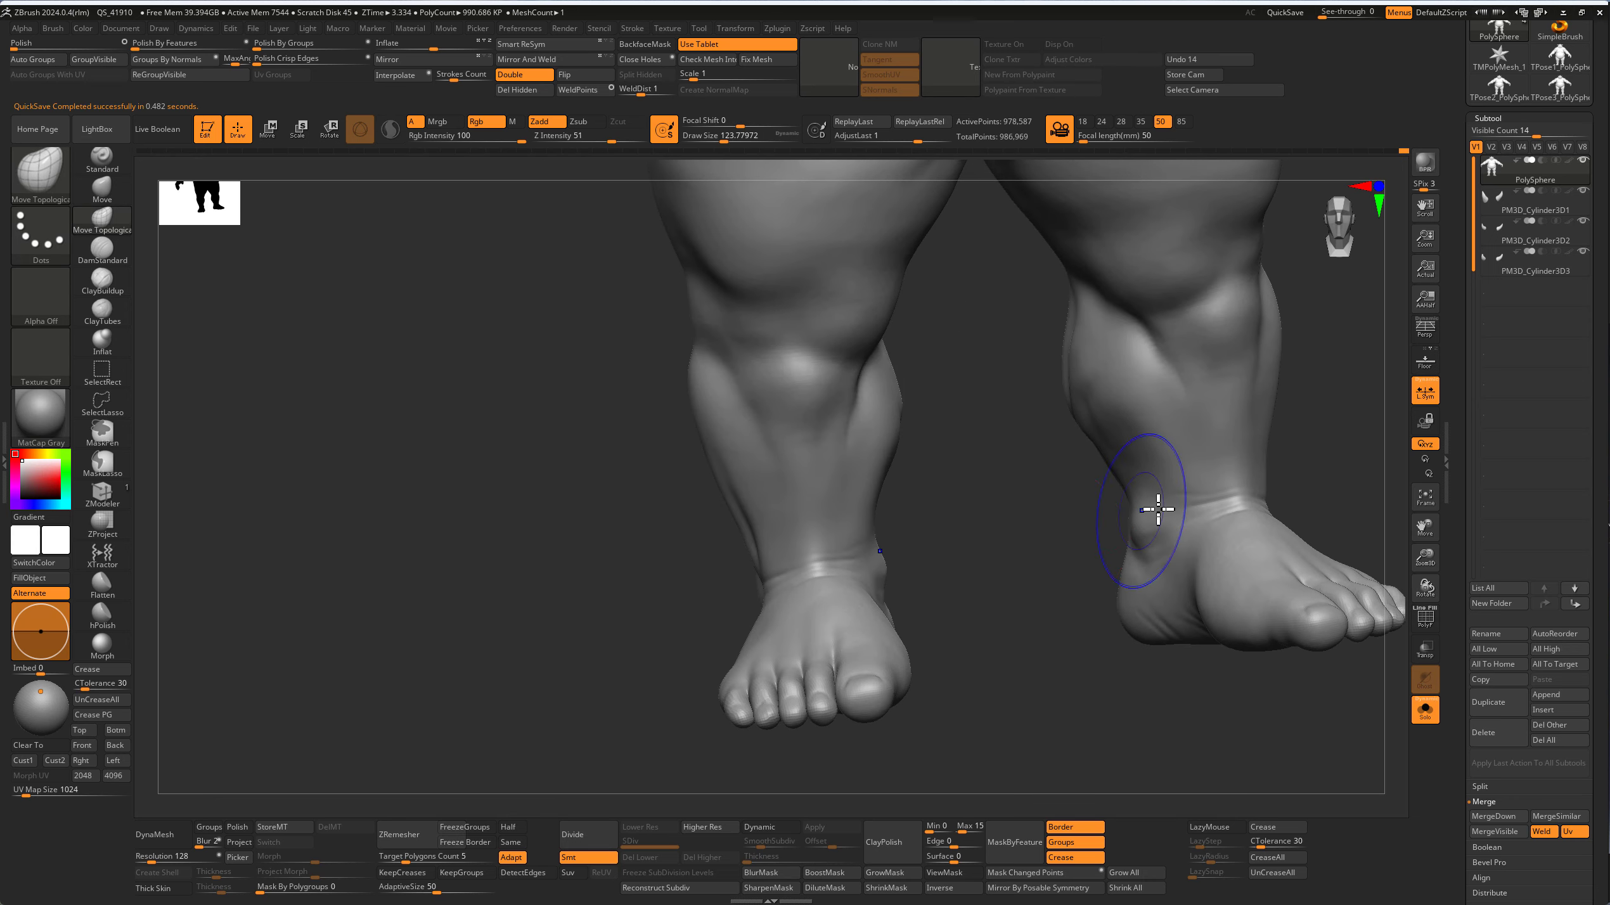
pyautogui.press('f')
pyautogui.moveTo(939, 564); pyautogui.dragTo(1063, 525, button='right')
pyautogui.scroll(5, 1053, 261)
pyautogui.scroll(3, 1053, 260)
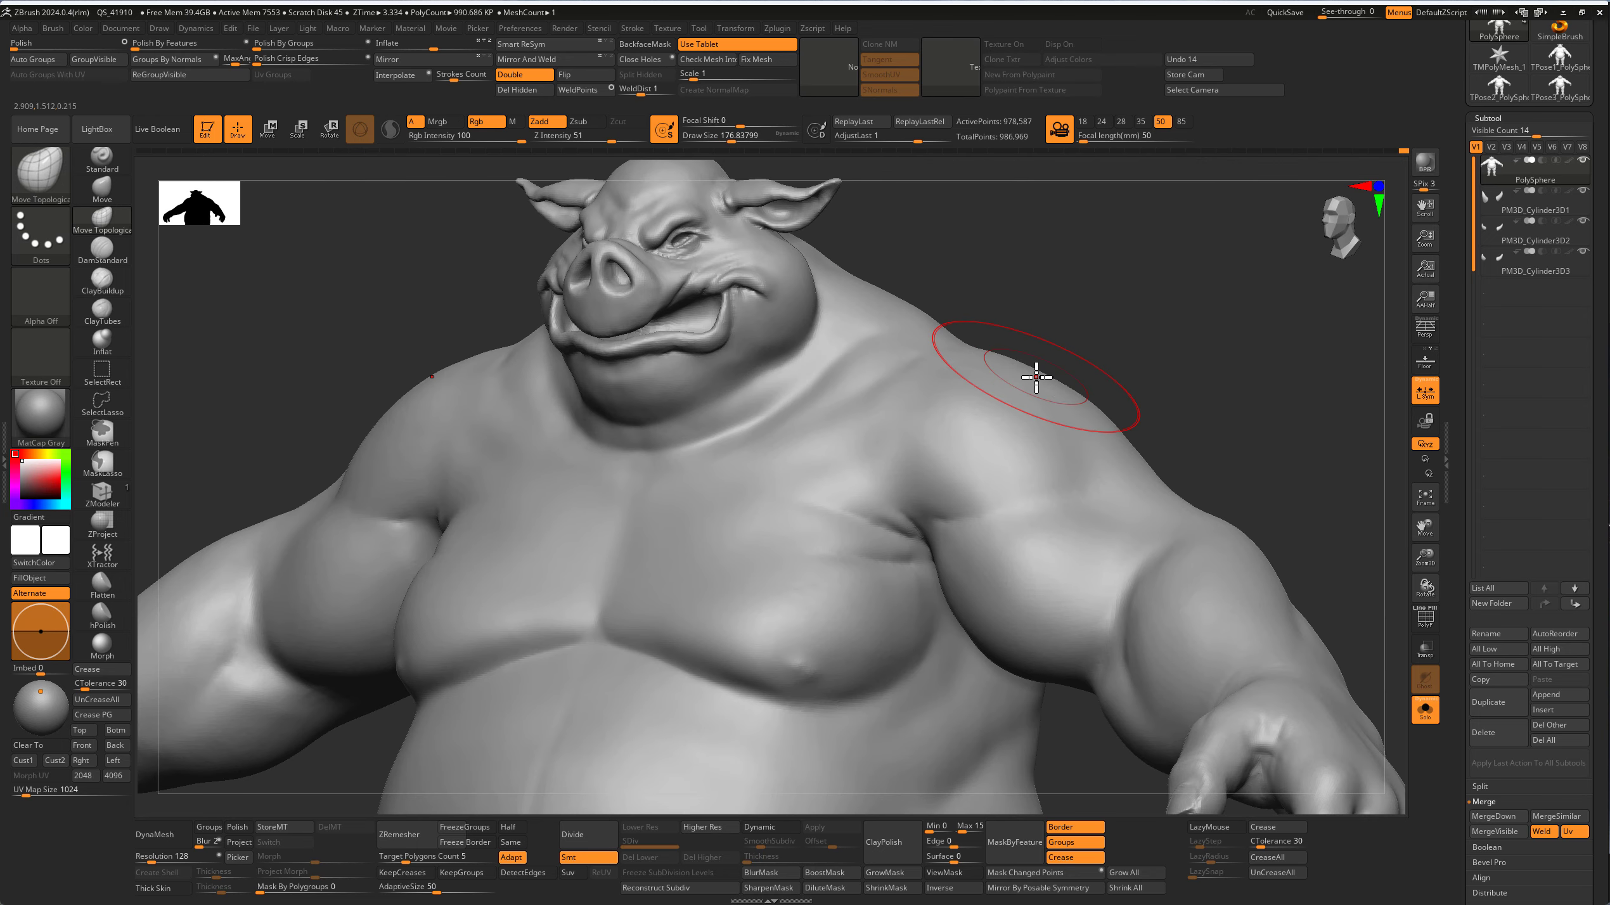
pyautogui.moveTo(1028, 395)
pyautogui.mouseDown(button='right')
pyautogui.moveTo(988, 424)
pyautogui.moveTo(1096, 439)
pyautogui.mouseUp(button='right')
pyautogui.press('b')
pyautogui.press('d')
pyautogui.press('s')
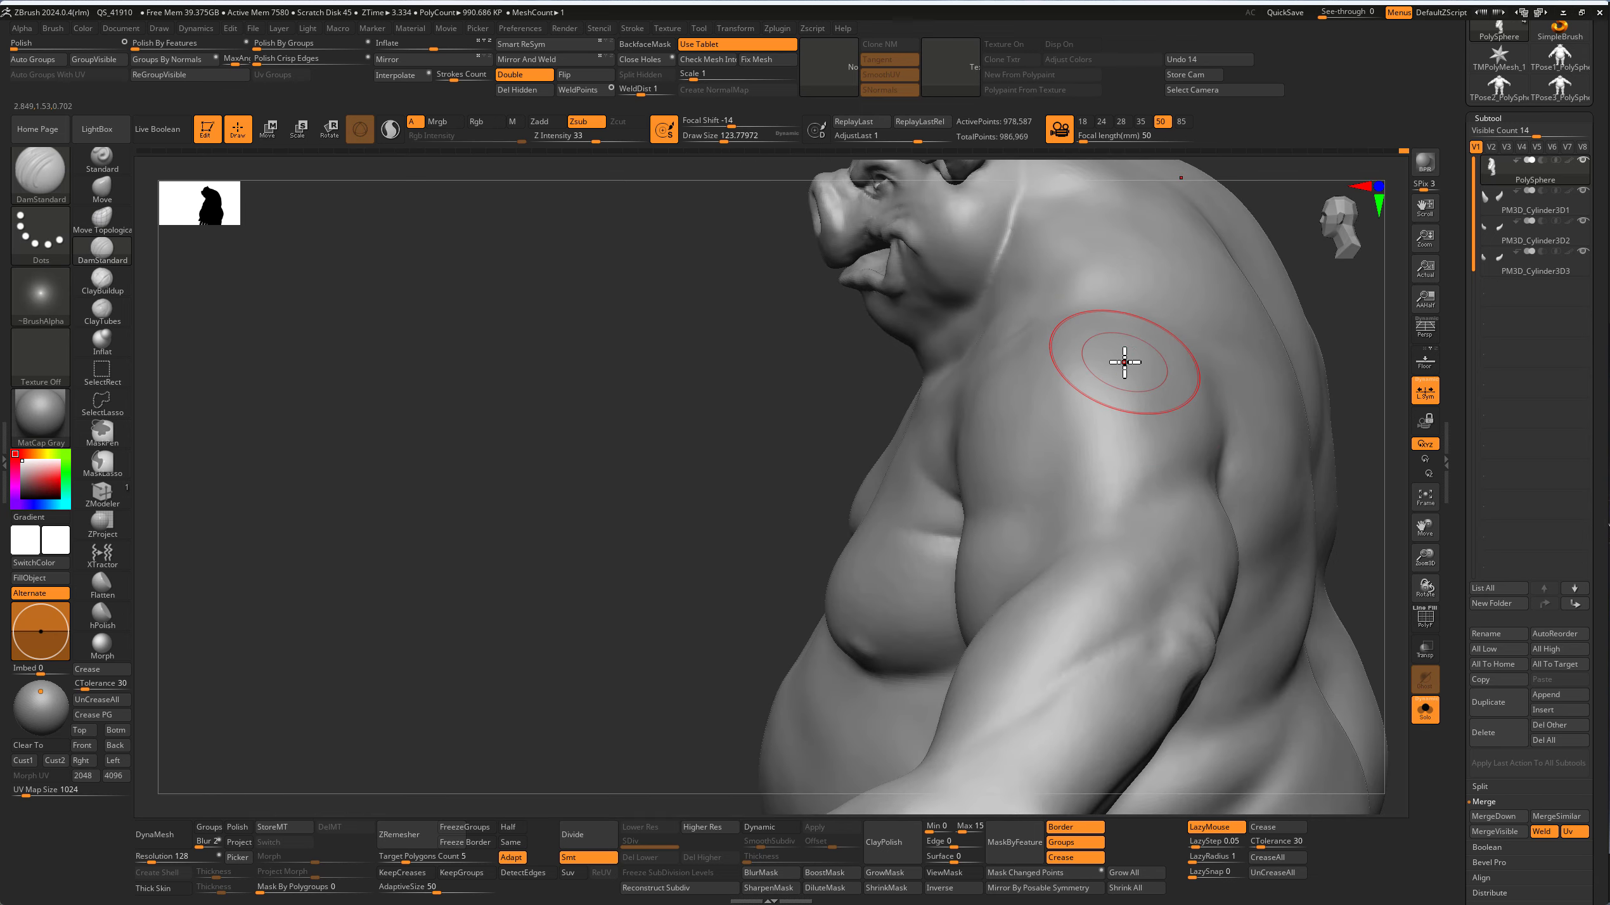
pyautogui.hotkey('ctrl', 'o')
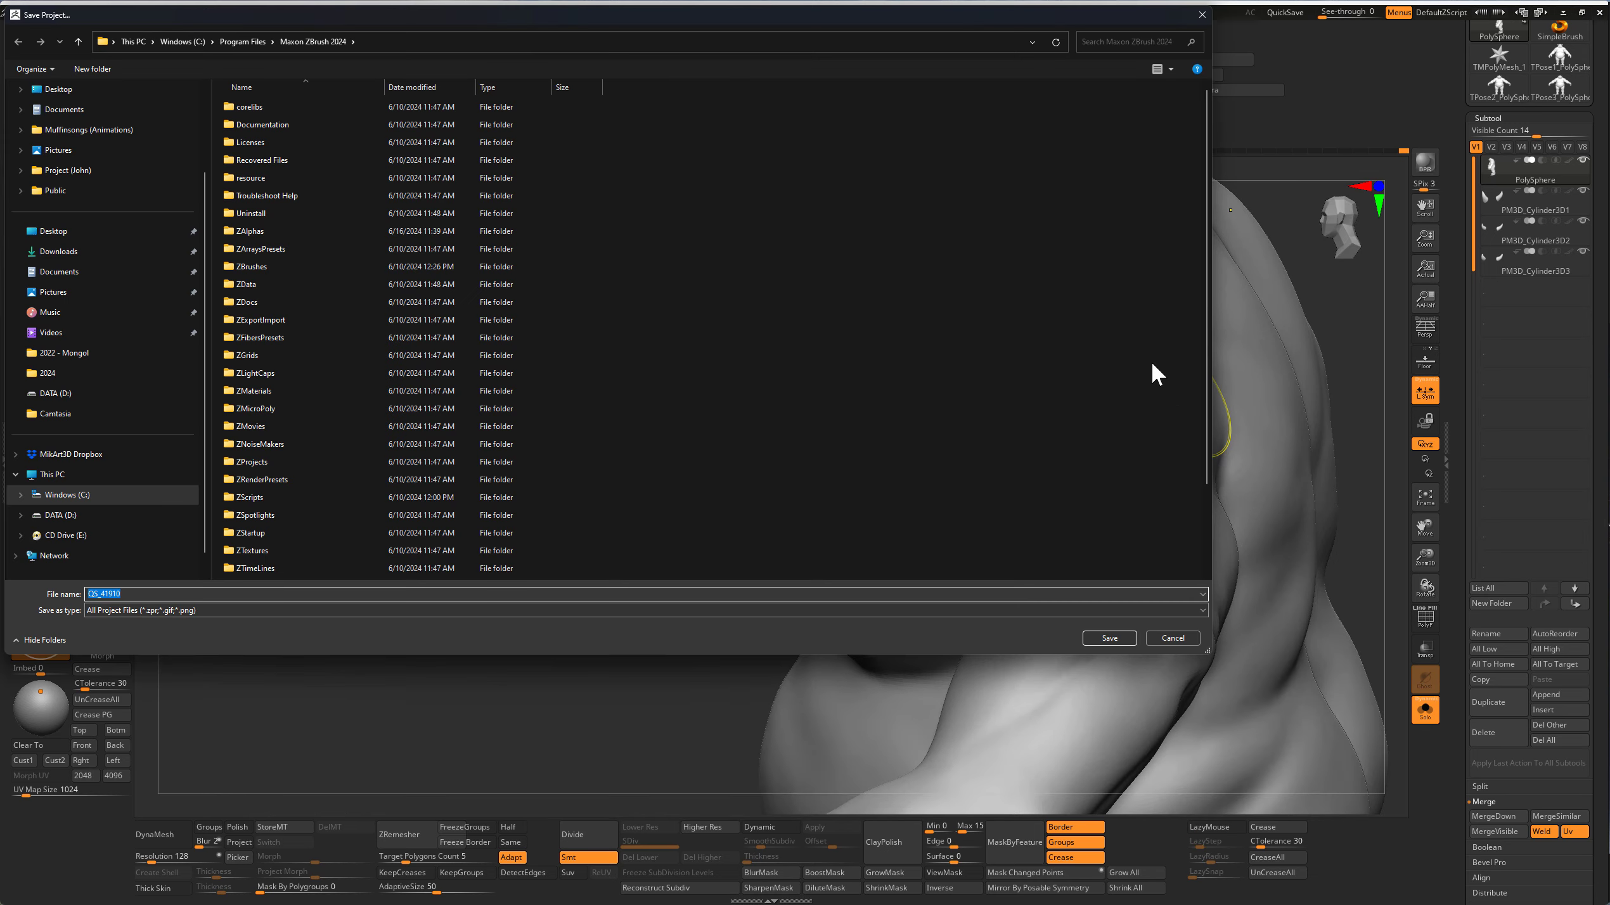
pyautogui.press('Escape')
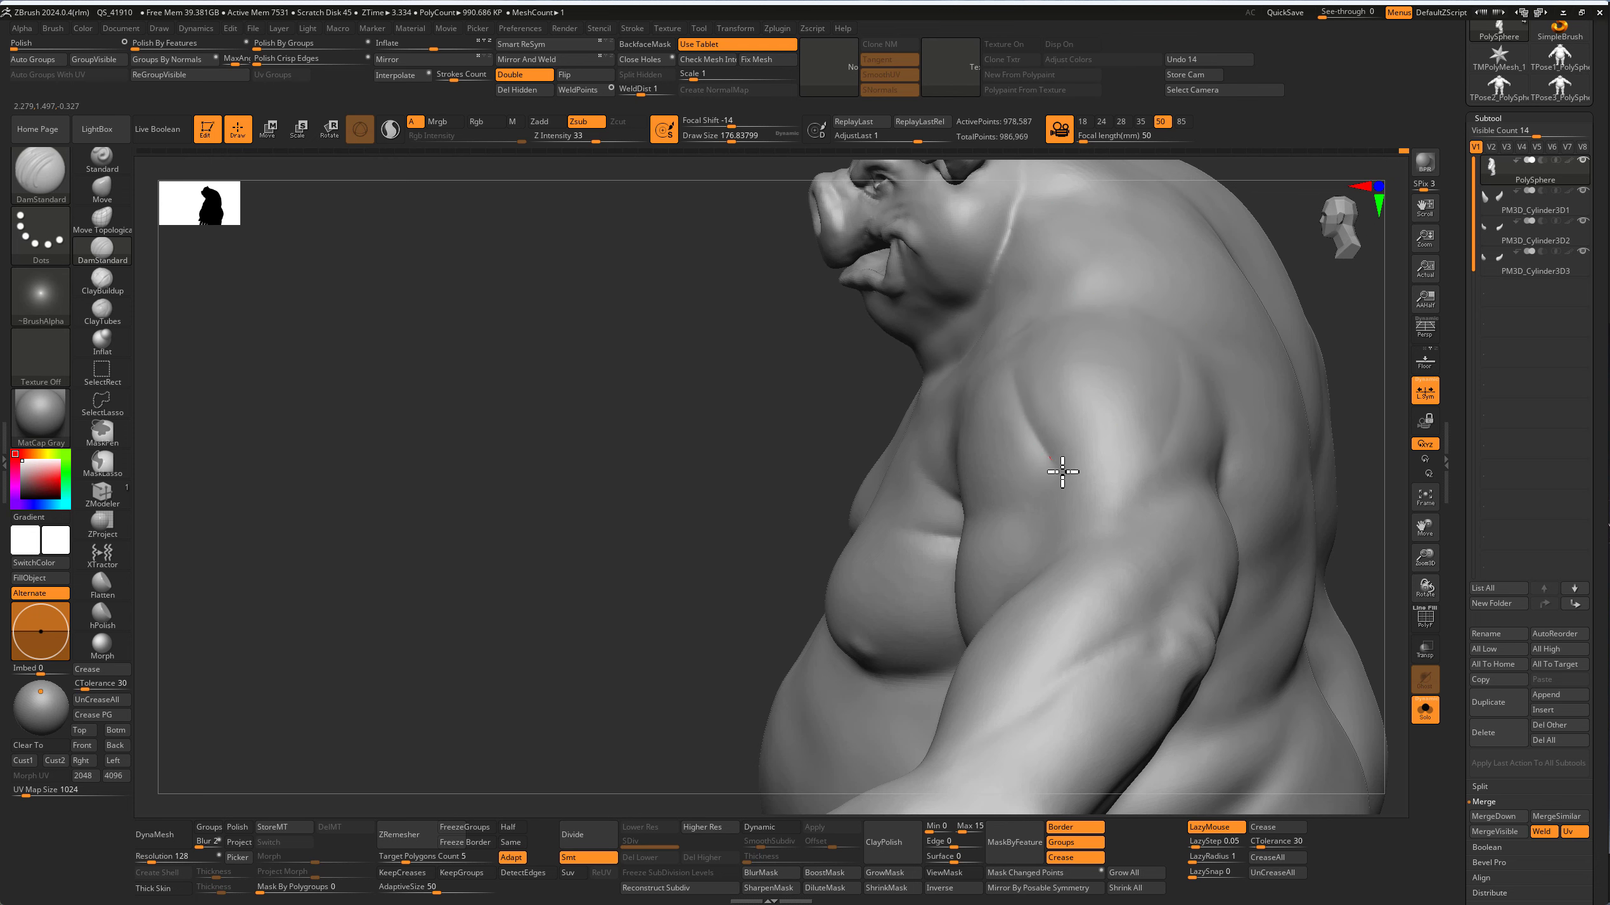
# Step: Smooth with a smaller brush, then reframe the view from the side onto the upper arm
pyautogui.press('shift')
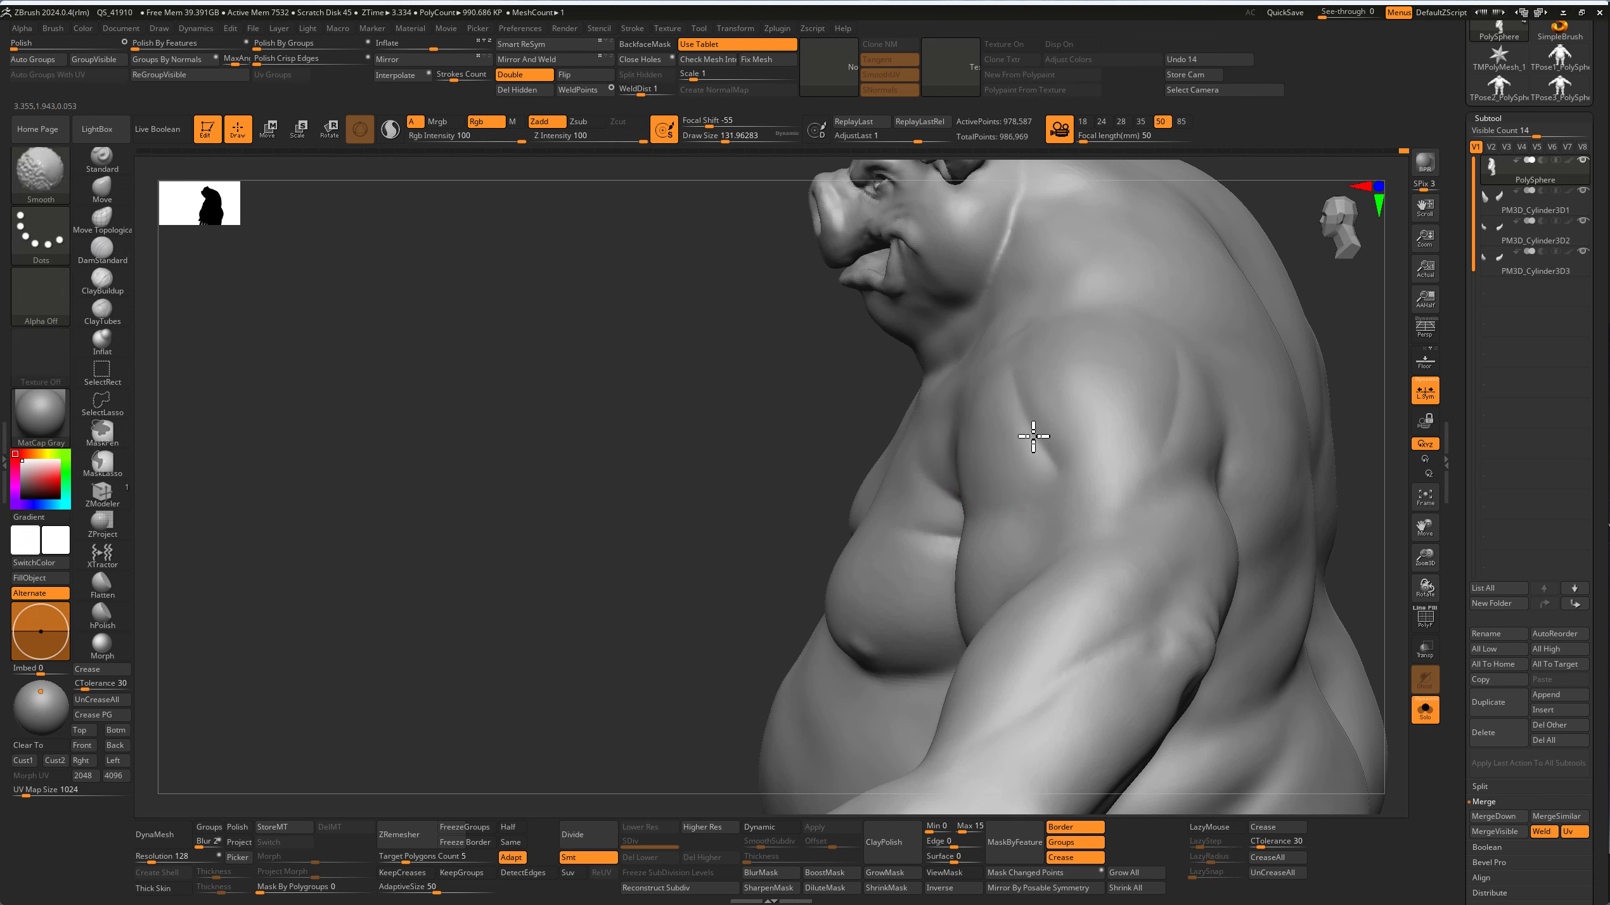
pyautogui.press('[')
pyautogui.press('[')
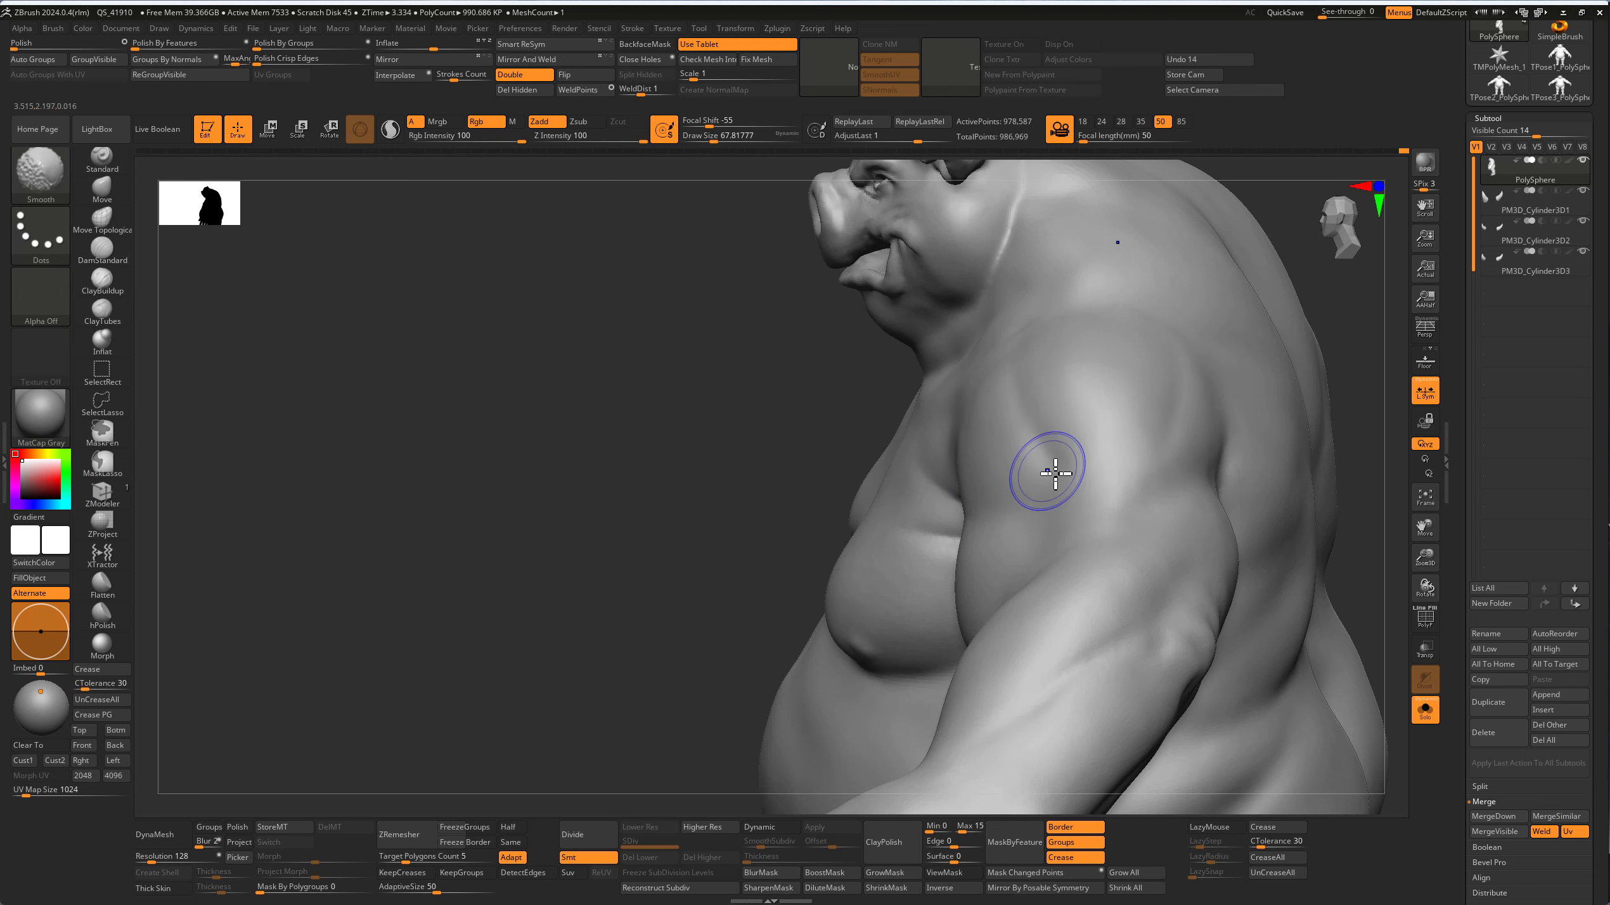
pyautogui.press('f')
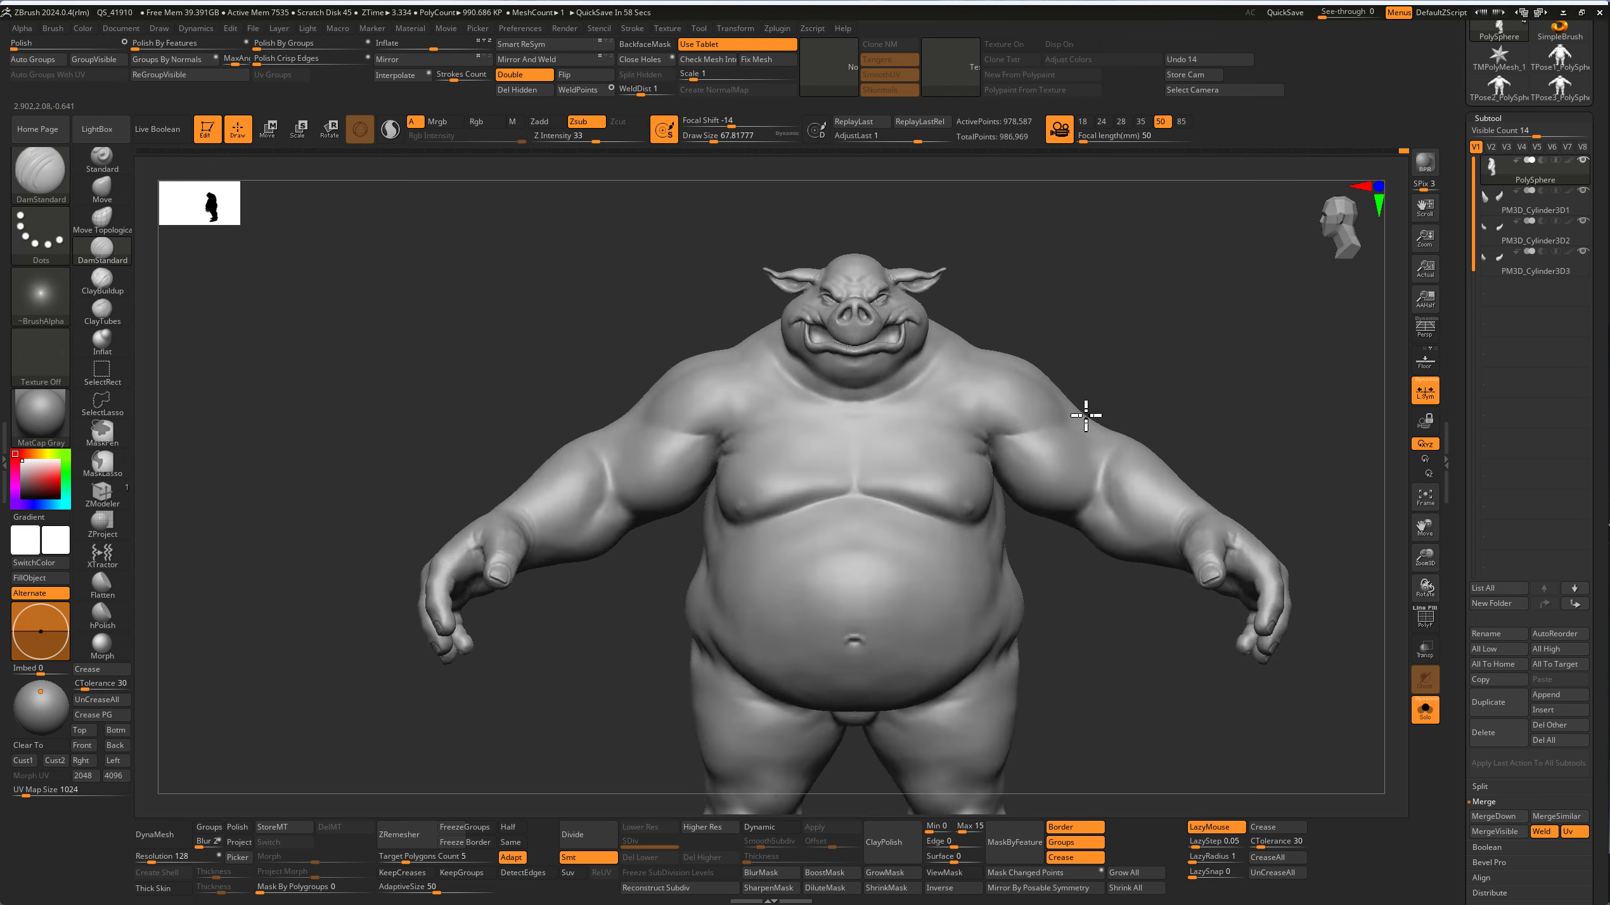
pyautogui.moveTo(1086, 413)
pyautogui.mouseDown(button='right')
pyautogui.moveTo(1072, 470)
pyautogui.moveTo(1030, 473)
pyautogui.moveTo(952, 381)
pyautogui.mouseUp(button='right')
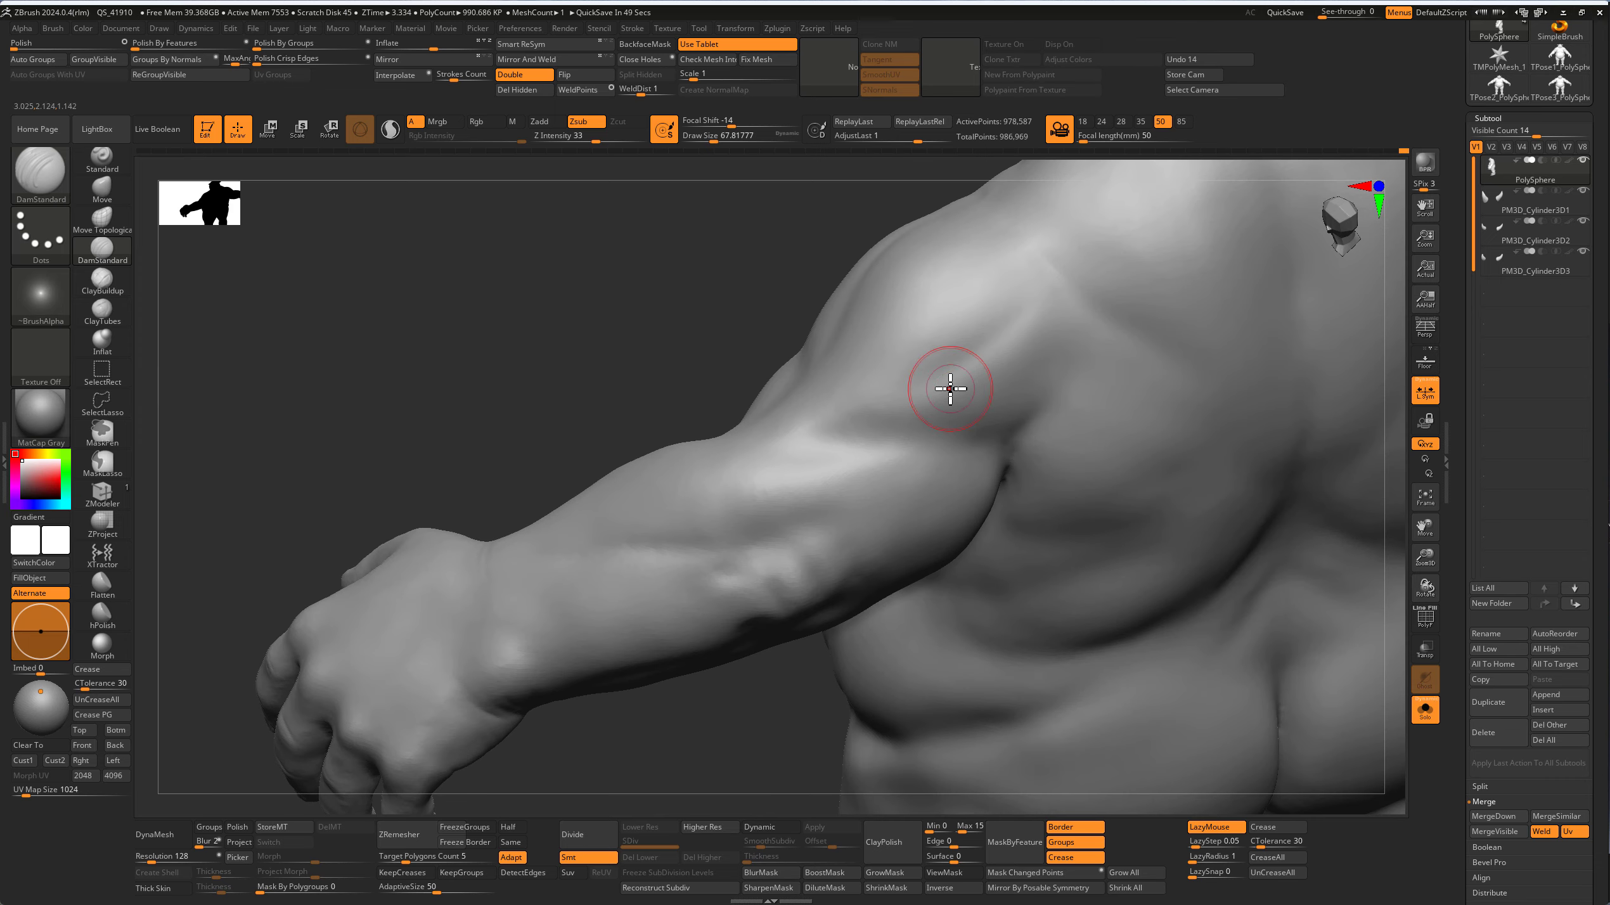
pyautogui.press('b')
pyautogui.press('m')
pyautogui.press('t')
pyautogui.press('s')
pyautogui.moveTo(932, 396)
pyautogui.mouseDown()
pyautogui.moveTo(956, 396)
pyautogui.moveTo(941, 395)
pyautogui.mouseUp()
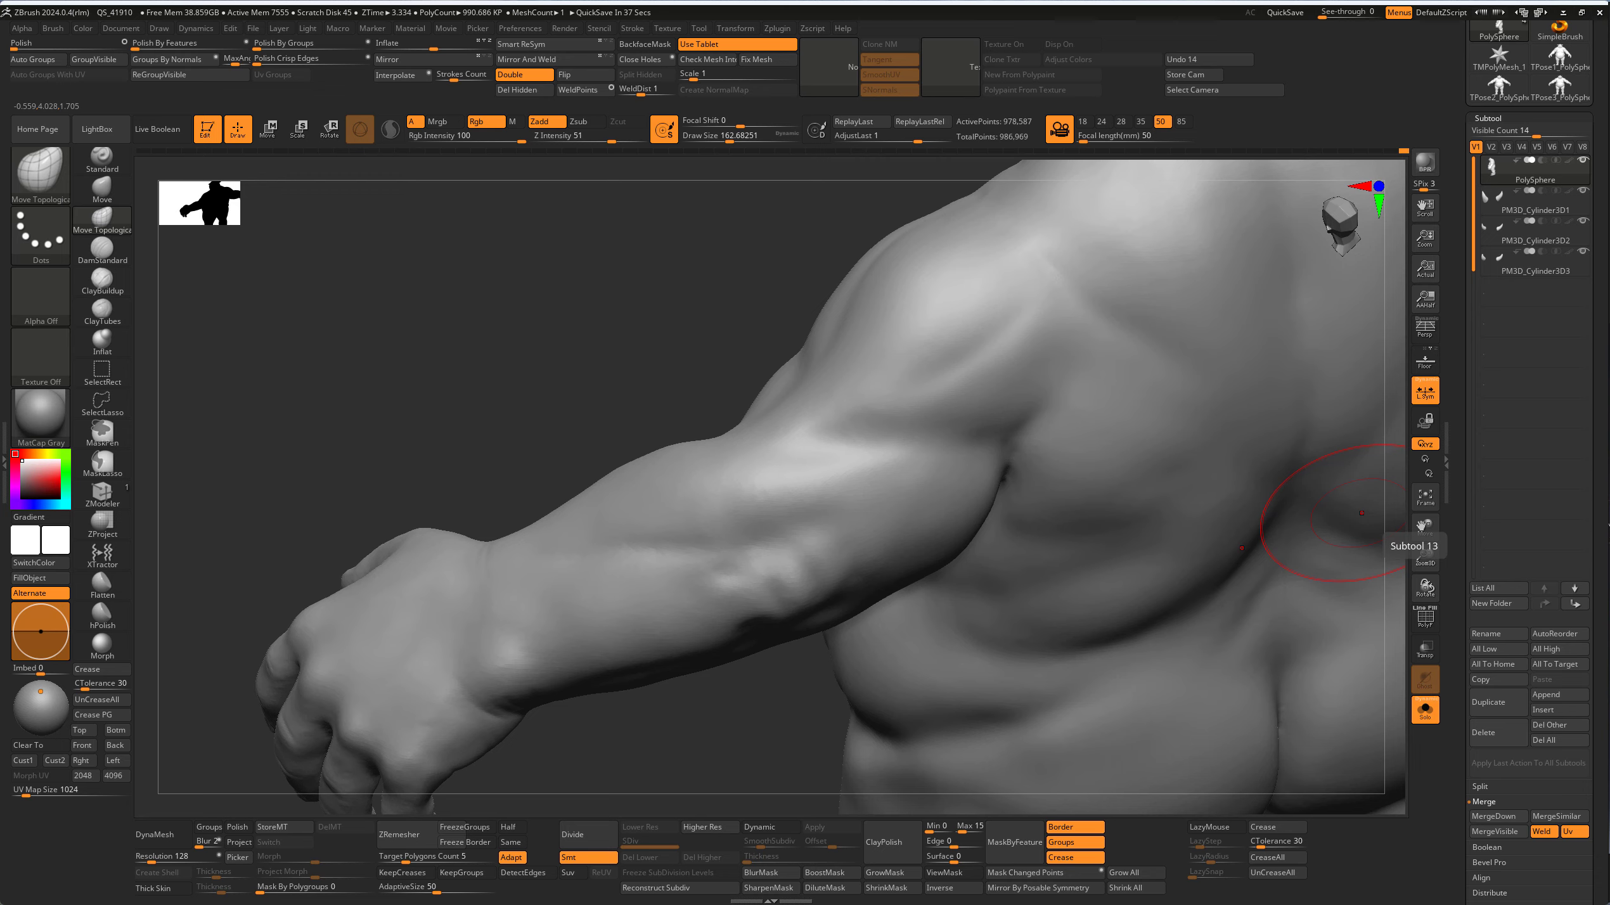
pyautogui.moveTo(1362, 513)
pyautogui.mouseDown(button='right')
pyautogui.moveTo(966, 417)
pyautogui.moveTo(982, 457)
pyautogui.moveTo(586, 327)
pyautogui.mouseUp(button='right')
# Step: Carve a DamStandard crease at size about 153 along the deltoid toward the armpit
pyautogui.press('b')
pyautogui.press('d')
pyautogui.press('s')
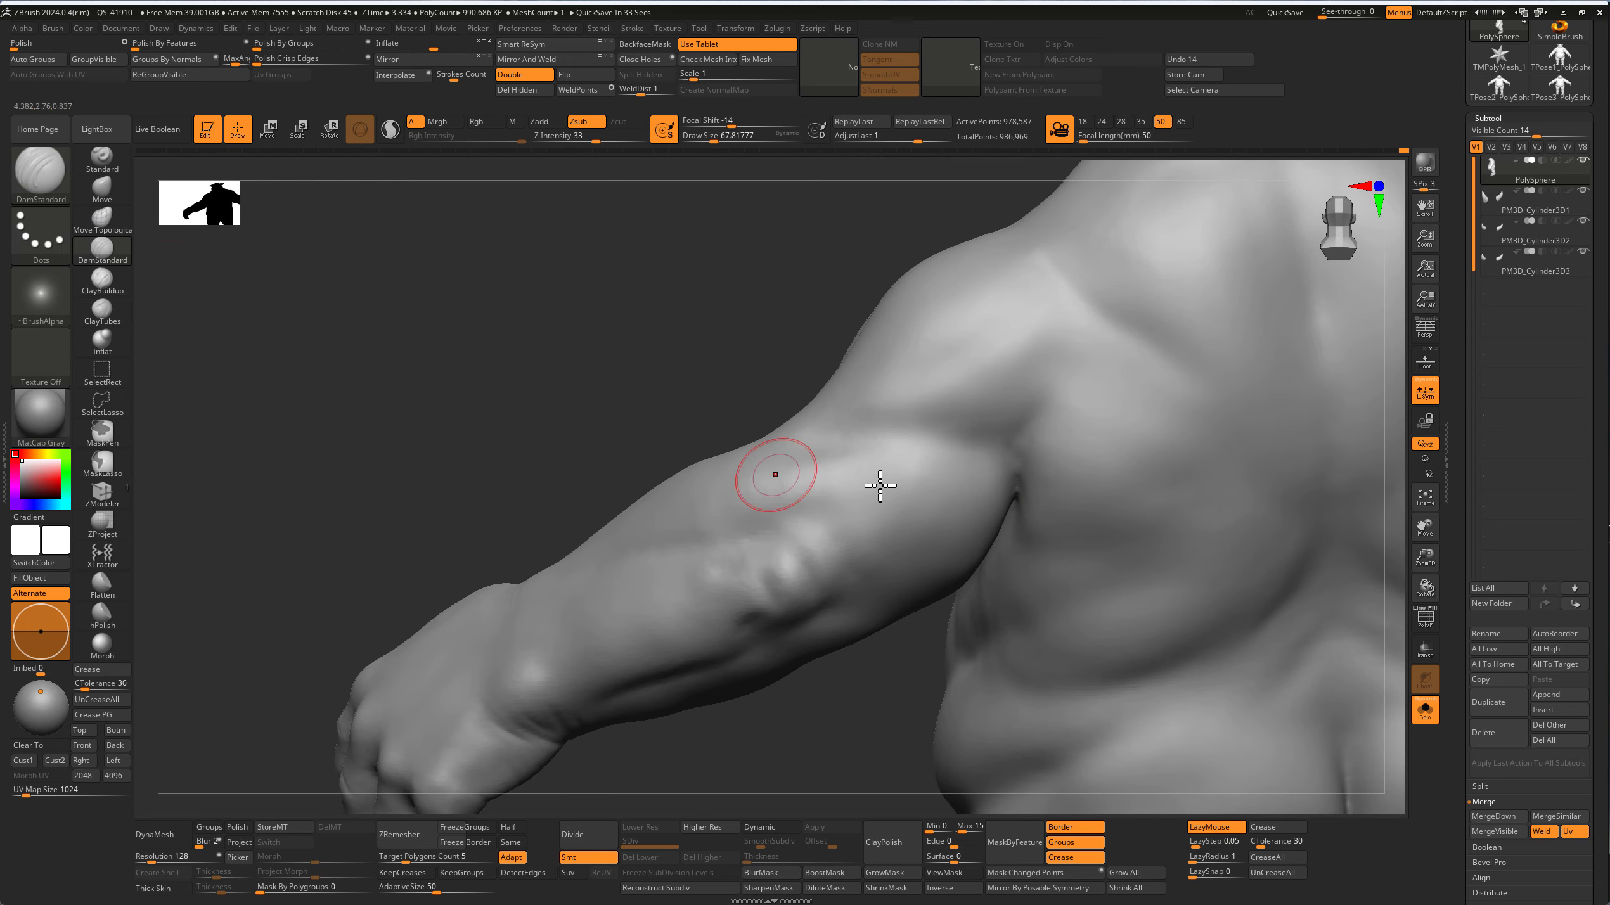
pyautogui.press('s')
pyautogui.moveTo(913, 470); pyautogui.dragTo(963, 470)
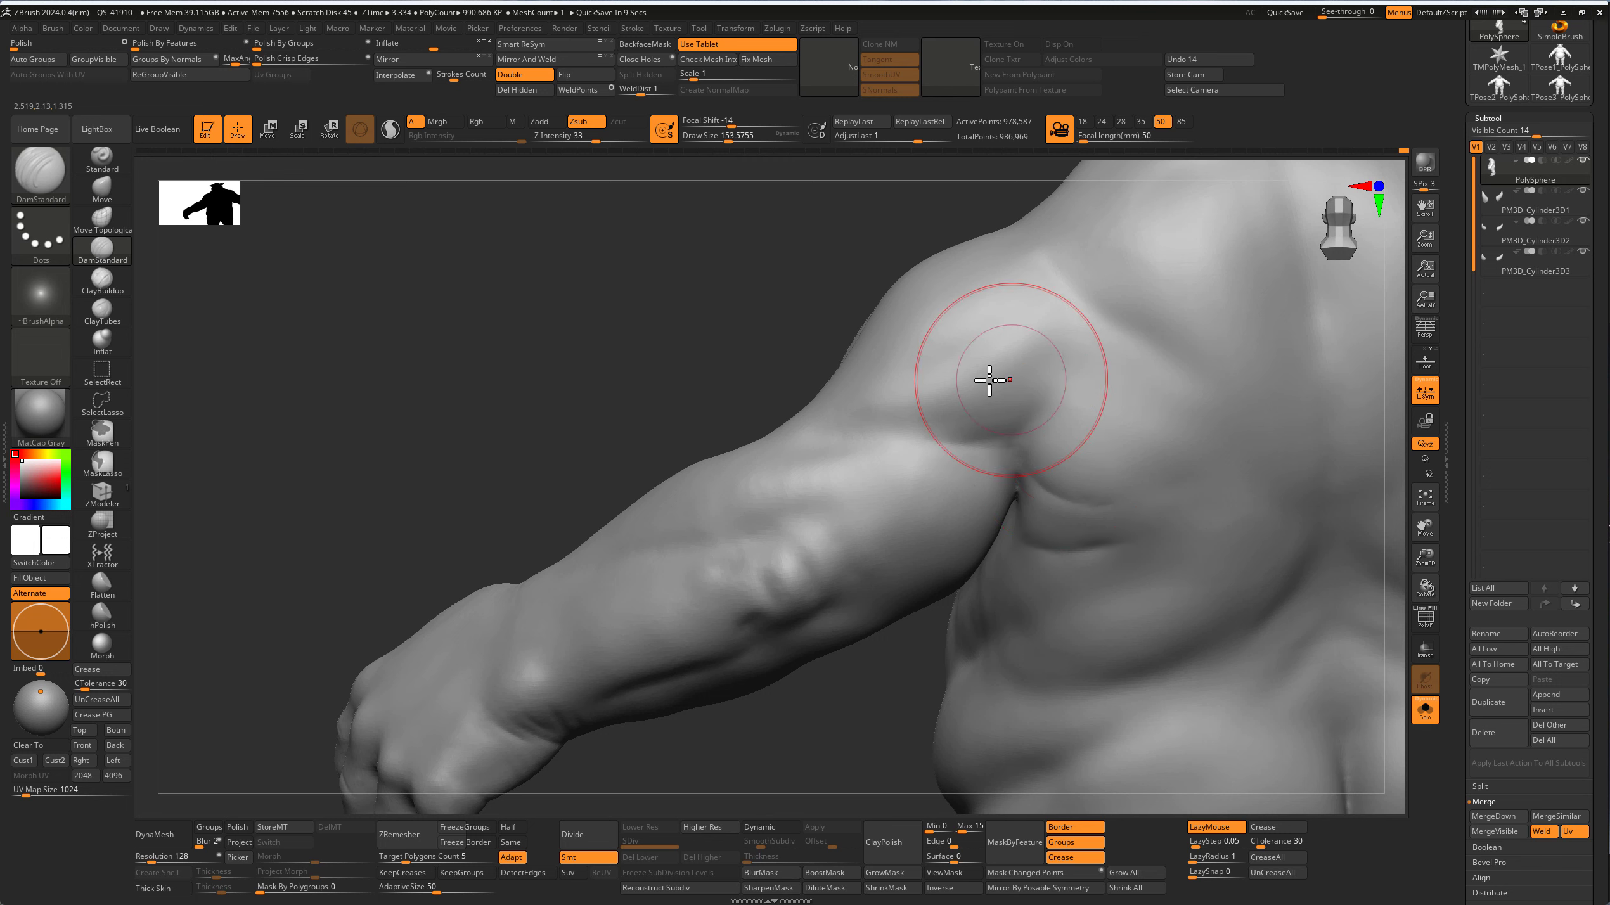
pyautogui.moveTo(1039, 241)
pyautogui.mouseDown()
pyautogui.moveTo(1110, 315)
pyautogui.moveTo(1078, 287)
pyautogui.mouseUp()
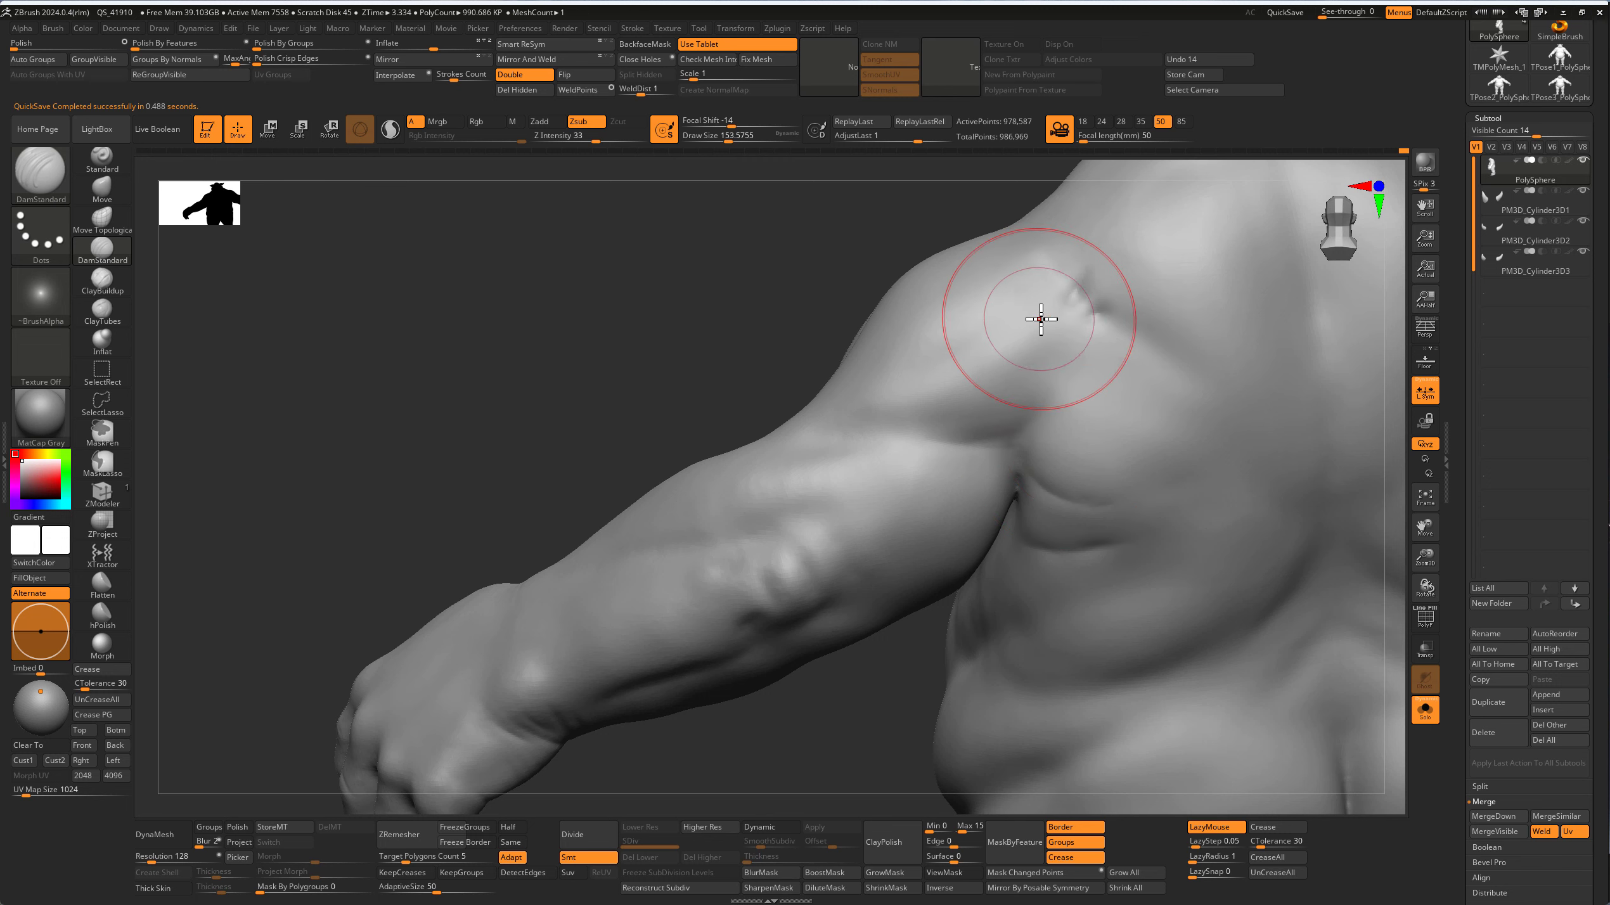
pyautogui.moveTo(1077, 316)
pyautogui.mouseDown()
pyautogui.moveTo(1016, 409)
pyautogui.moveTo(1001, 404)
pyautogui.moveTo(1010, 385)
pyautogui.mouseUp()
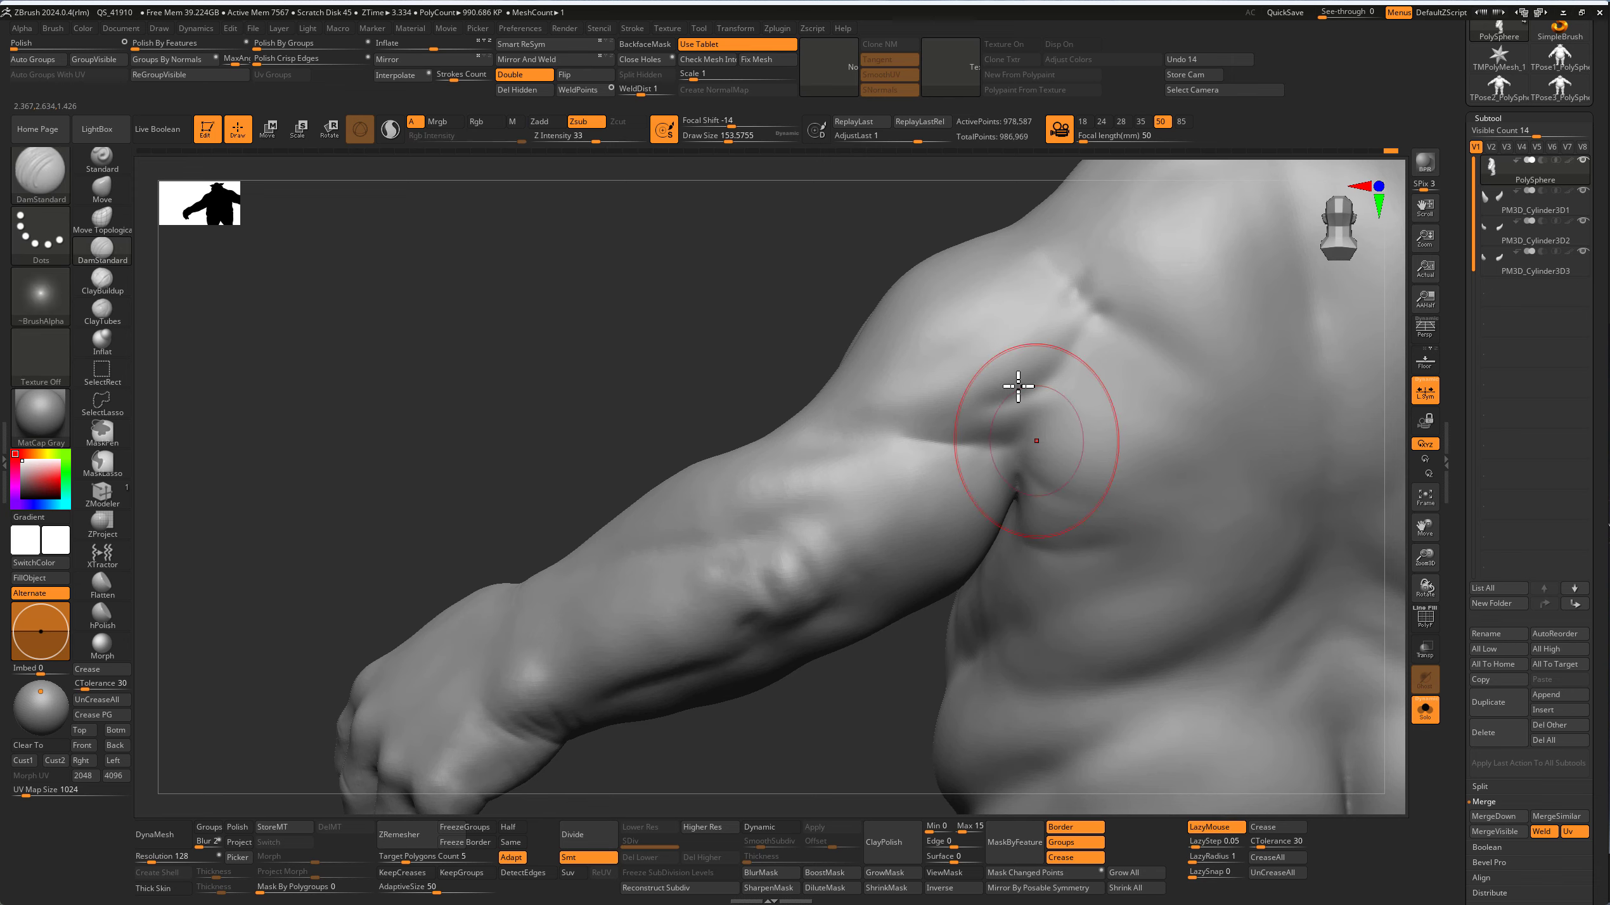
pyautogui.moveTo(665, 267); pyautogui.dragTo(700, 323)
pyautogui.keyDown('shift'); pyautogui.moveTo(917, 449); pyautogui.dragTo(948, 438); pyautogui.keyUp('shift')
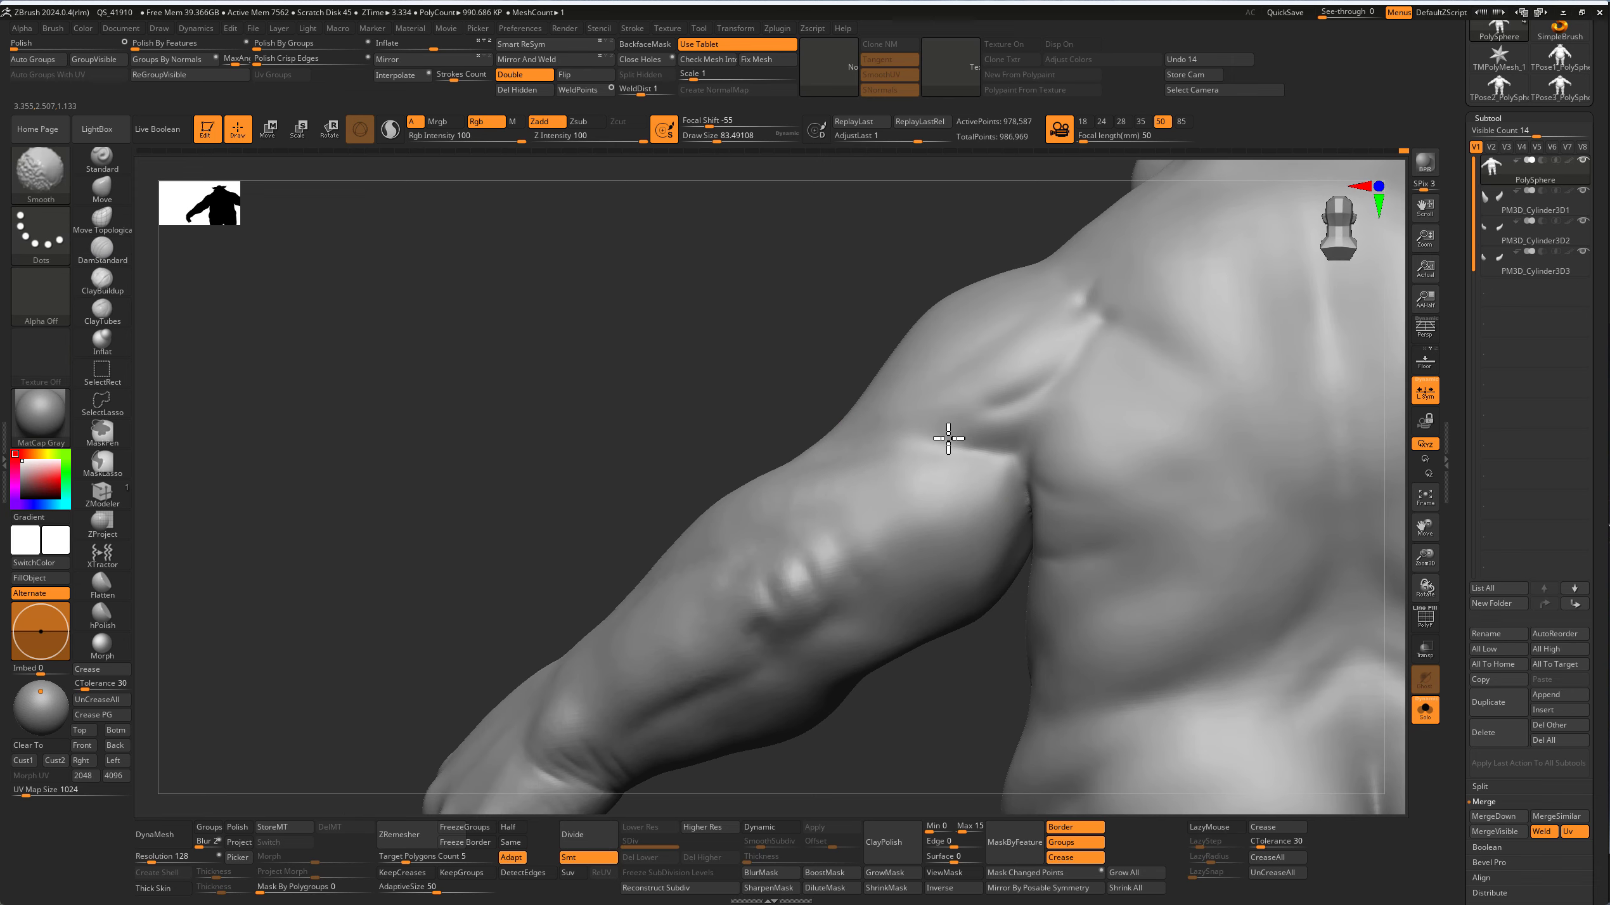
pyautogui.moveTo(740, 338)
pyautogui.mouseDown()
pyautogui.moveTo(775, 393)
pyautogui.moveTo(755, 374)
pyautogui.mouseUp()
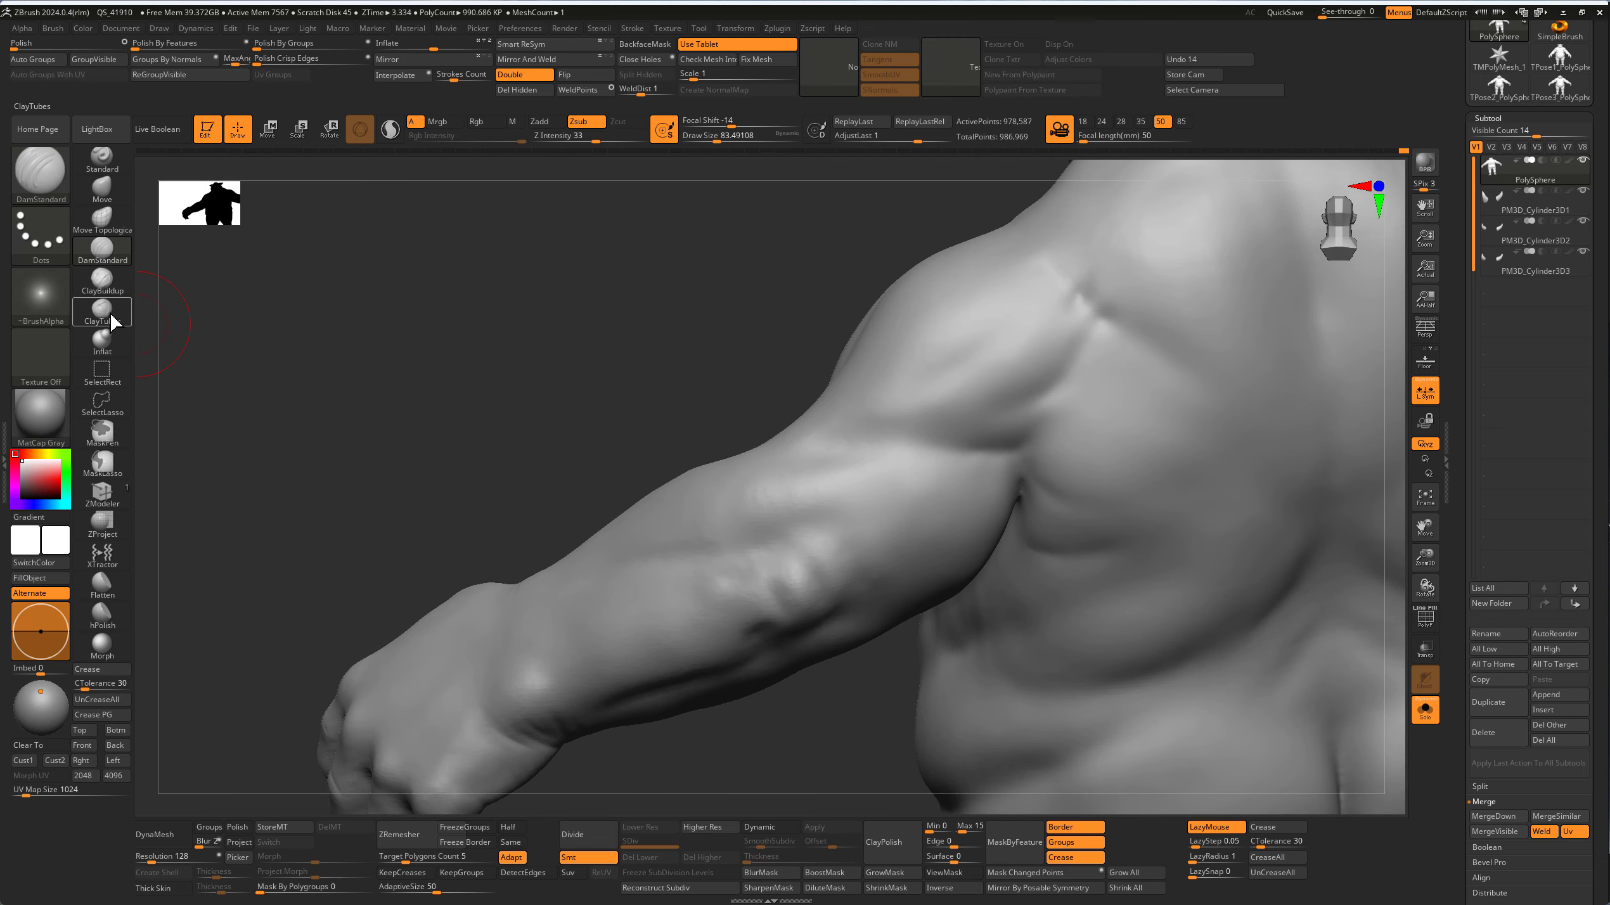
# Step: Build up forearm muscle with ClayBuildup strokes at brush size about 56
pyautogui.click(102, 158)
pyautogui.press('s')
pyautogui.moveTo(811, 547); pyautogui.dragTo(807, 548)
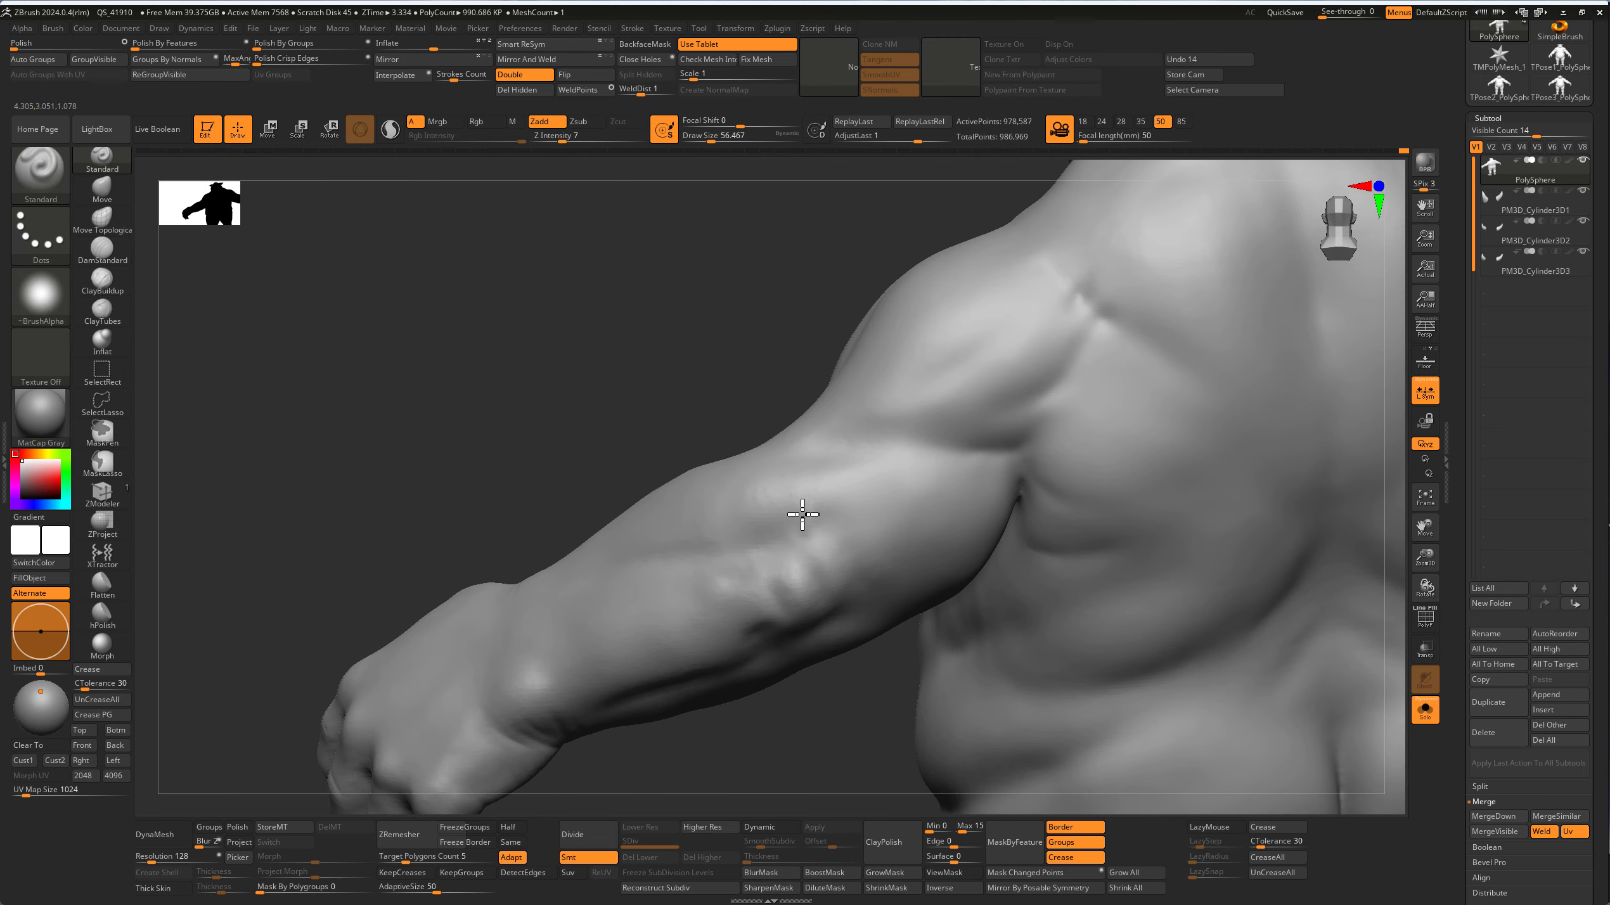
pyautogui.press('b')
pyautogui.press('c')
pyautogui.press('b')
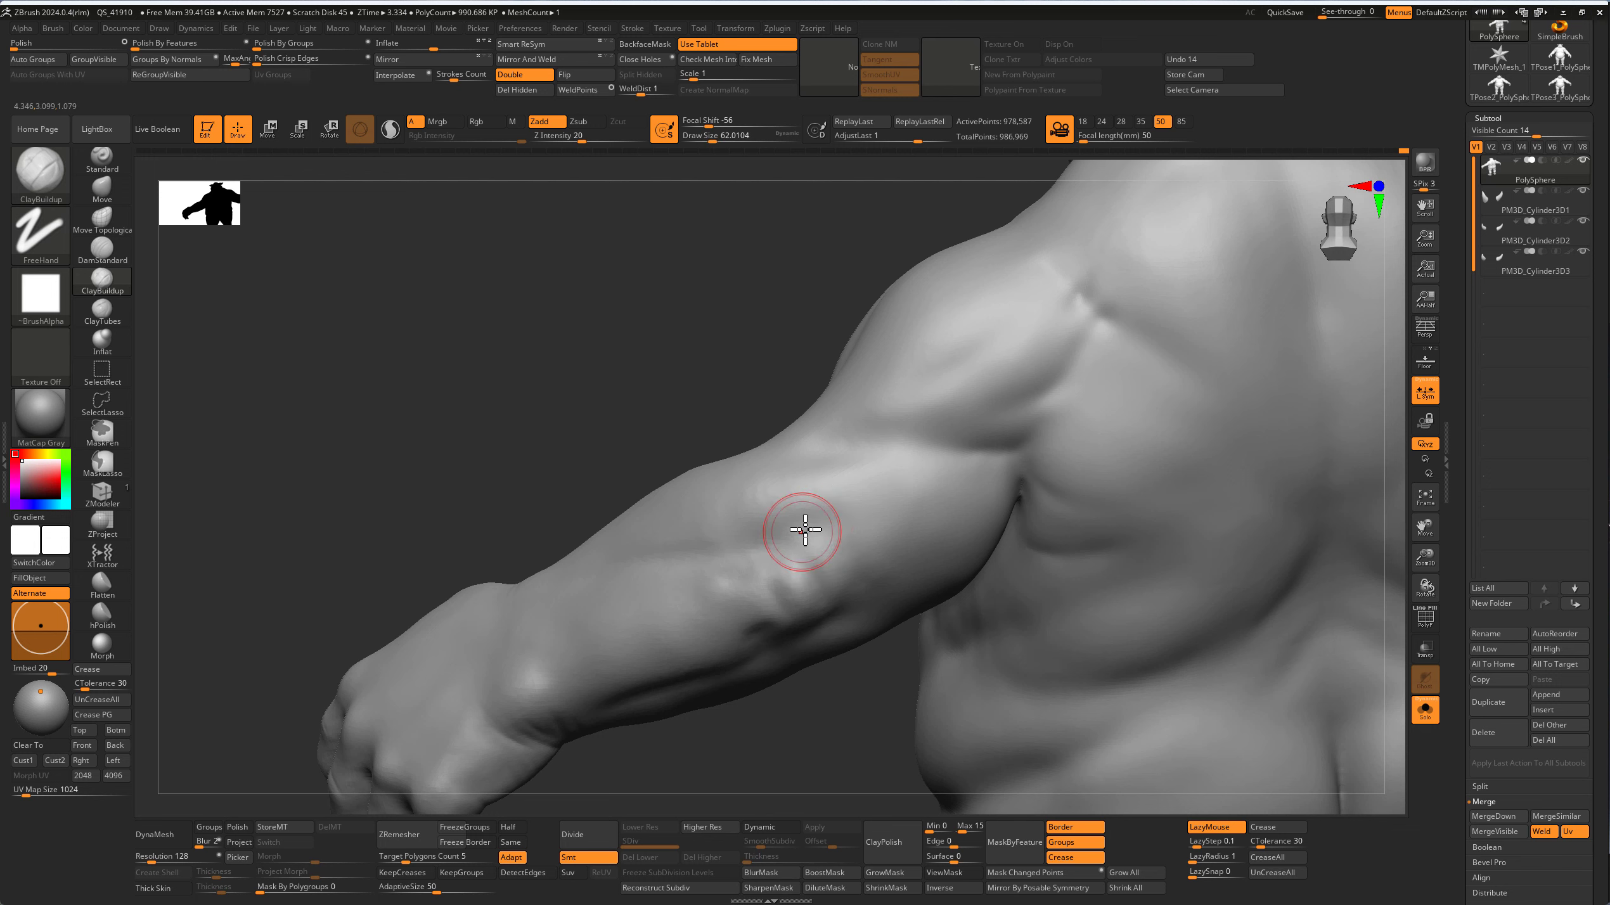
pyautogui.moveTo(808, 534); pyautogui.dragTo(839, 538)
pyautogui.moveTo(860, 560); pyautogui.dragTo(865, 598, button='right')
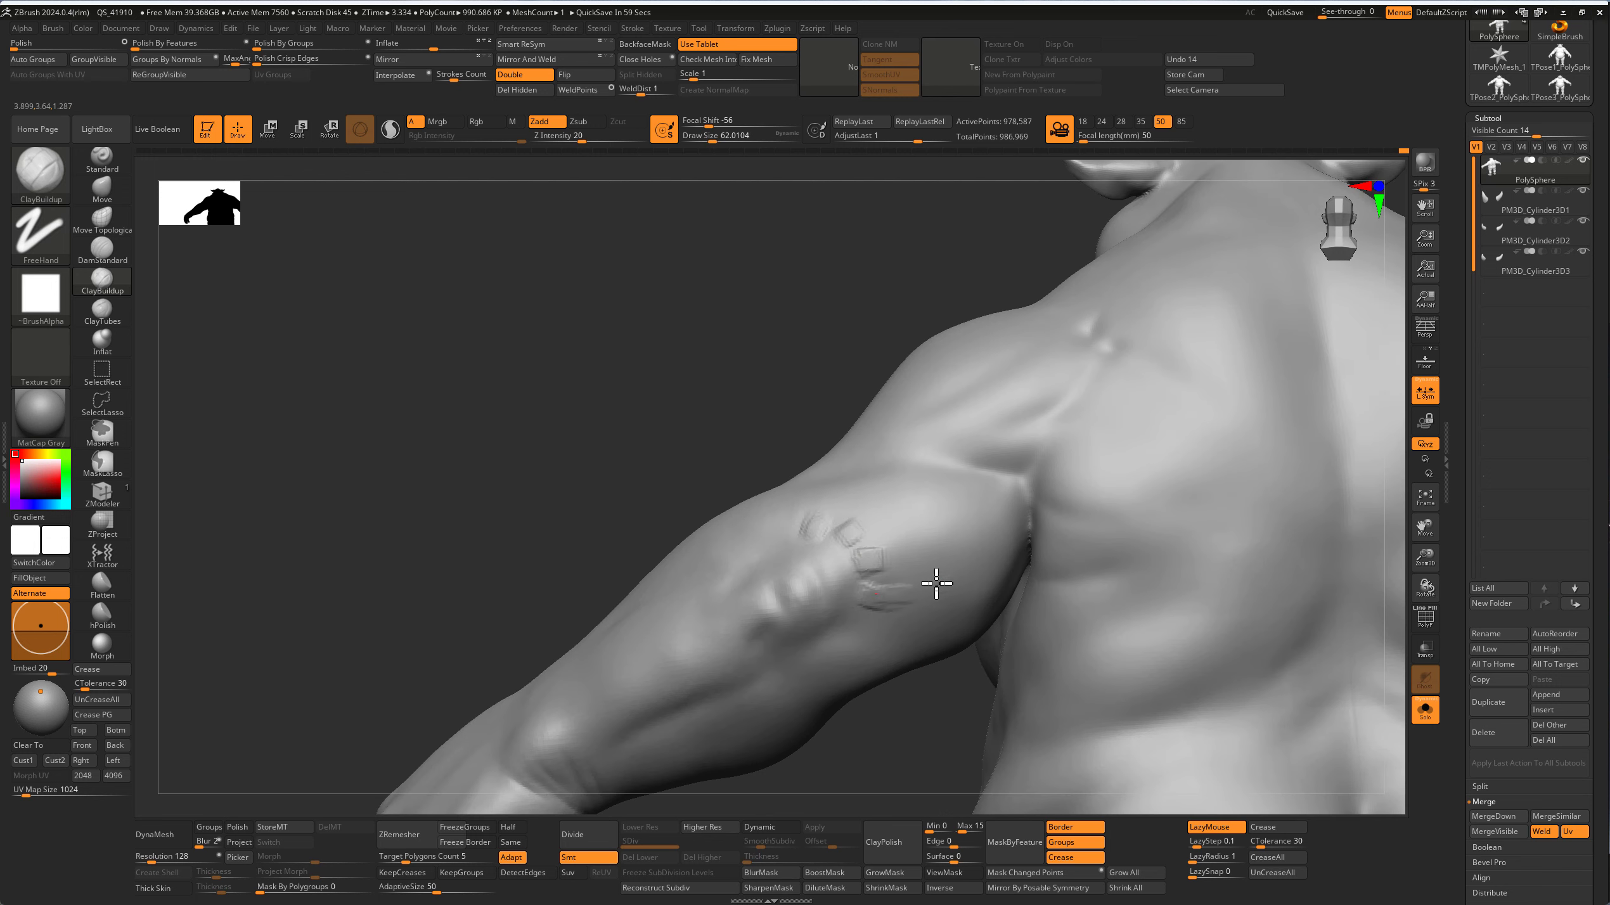
pyautogui.moveTo(939, 581); pyautogui.dragTo(861, 523)
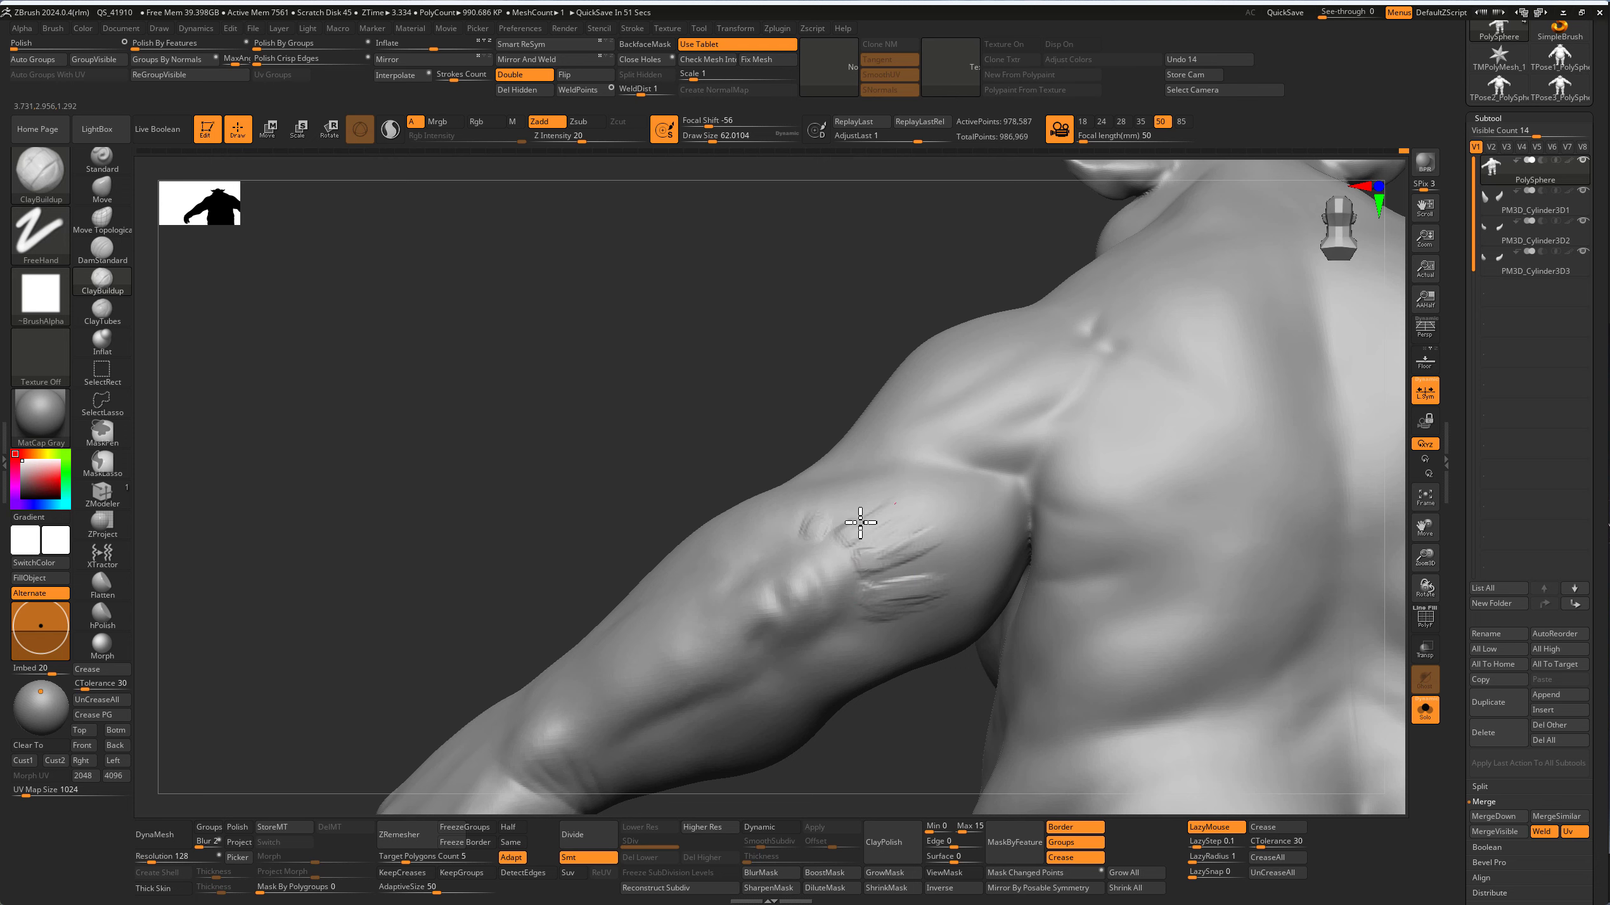
pyautogui.moveTo(667, 406); pyautogui.dragTo(810, 486, button='right')
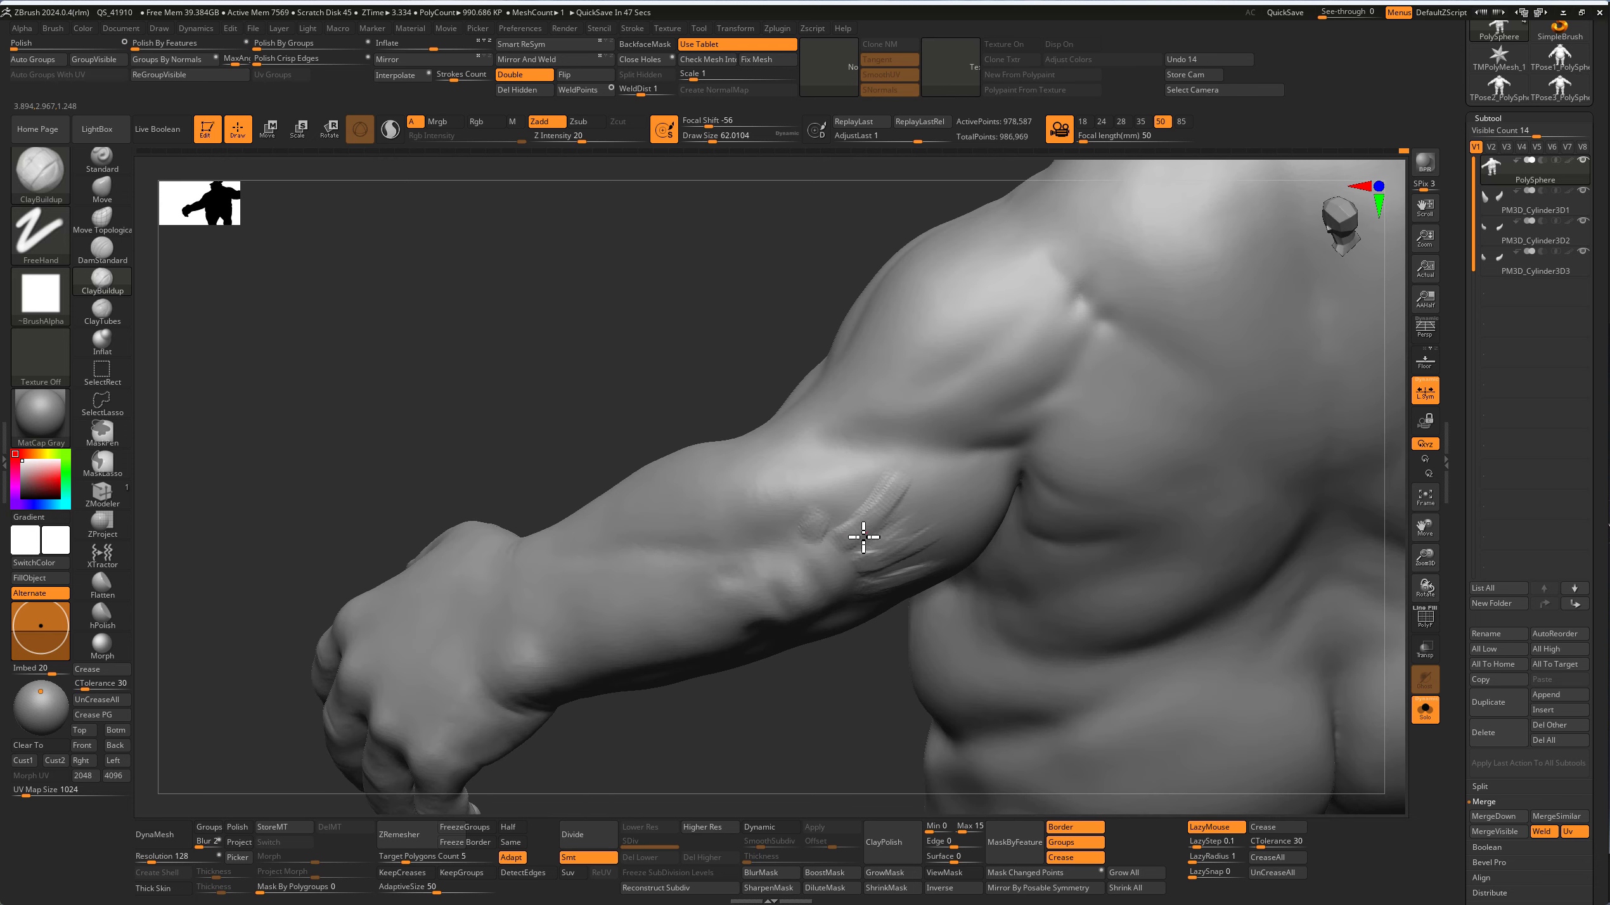
# Step: Smooth the new forearm forms and orbit back toward the shoulder with DamStandard
pyautogui.press('shift')
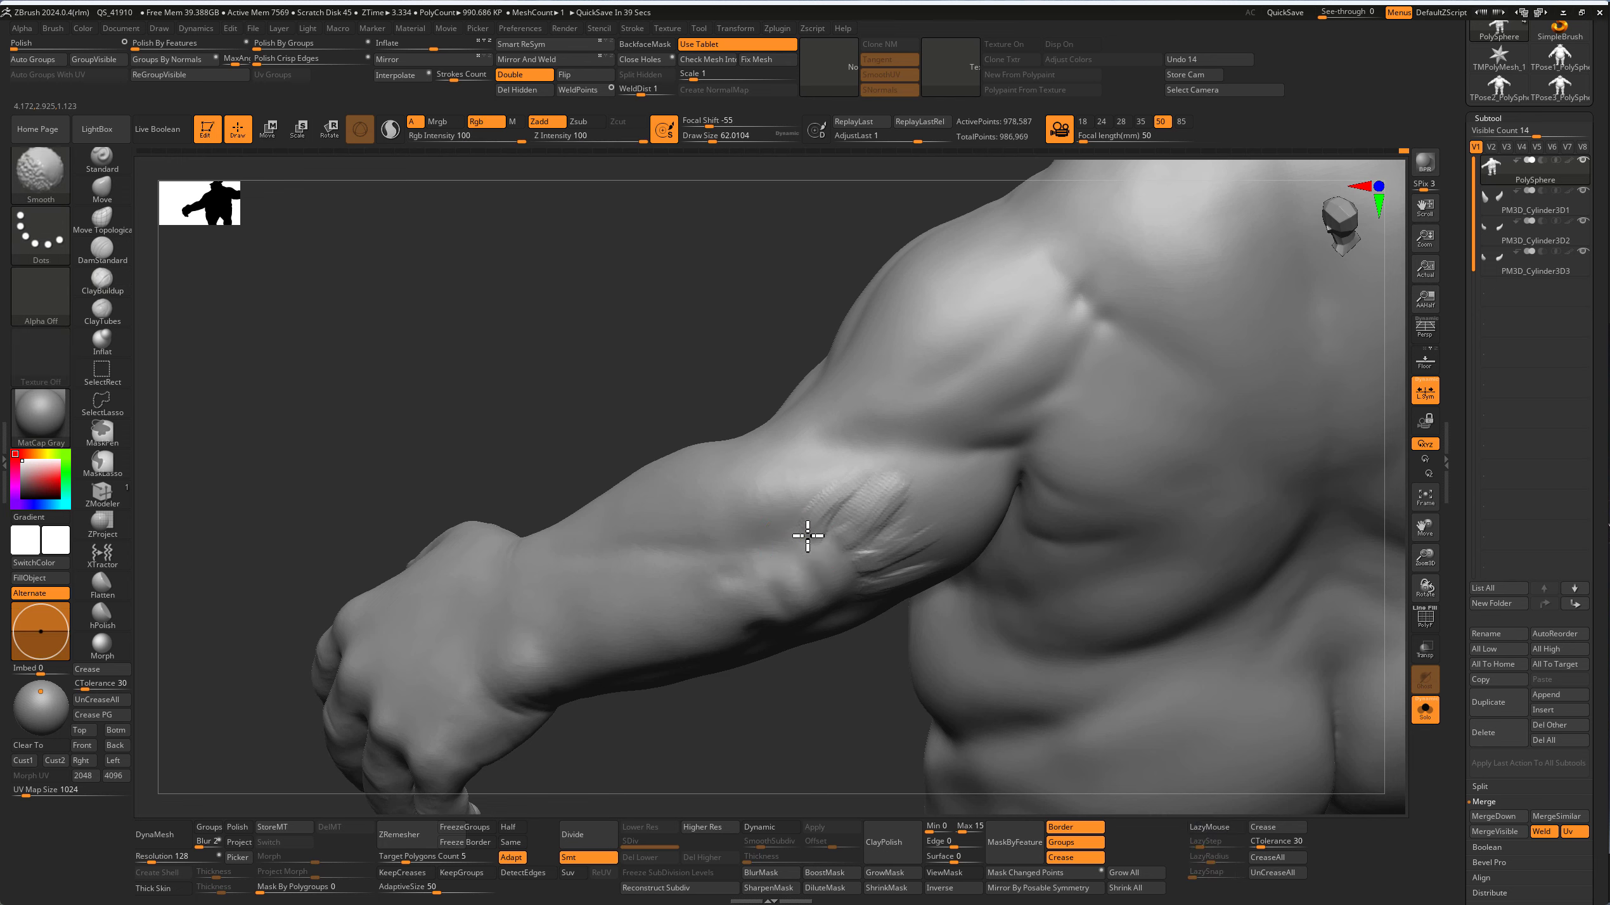
pyautogui.moveTo(873, 561)
pyautogui.mouseDown(button='right')
pyautogui.moveTo(896, 598)
pyautogui.moveTo(658, 392)
pyautogui.moveTo(656, 426)
pyautogui.moveTo(719, 539)
pyautogui.mouseUp(button='right')
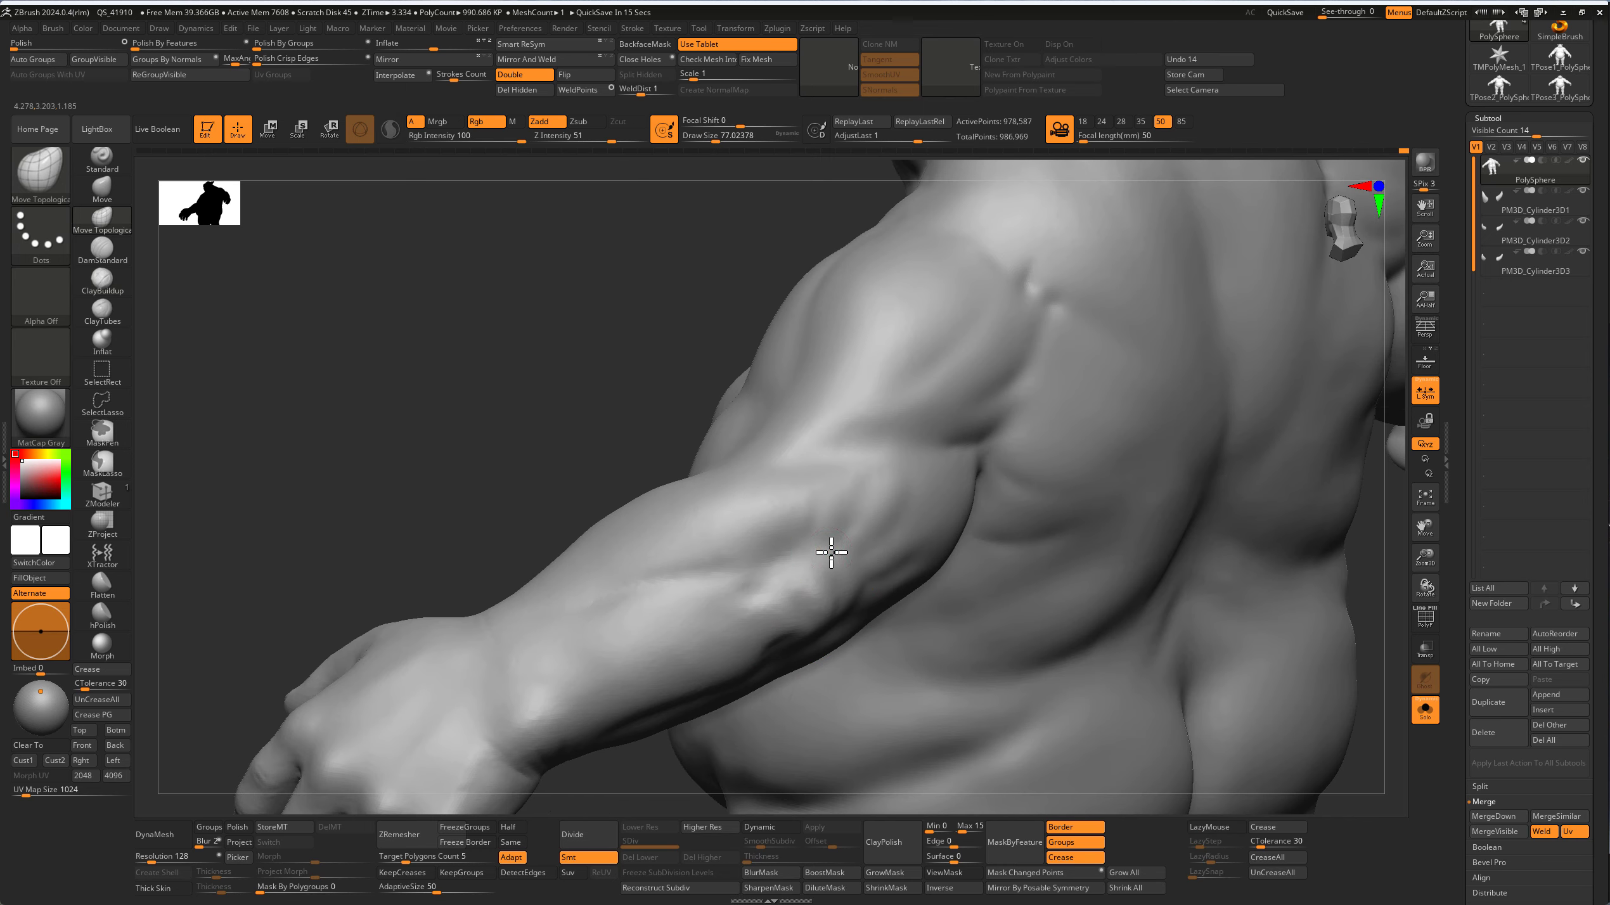
pyautogui.moveTo(866, 578); pyautogui.dragTo(592, 340, button='right')
pyautogui.moveTo(800, 642)
pyautogui.mouseDown(button='right')
pyautogui.moveTo(723, 640)
pyautogui.moveTo(575, 330)
pyautogui.moveTo(433, 256)
pyautogui.moveTo(378, 274)
pyautogui.mouseUp(button='right')
pyautogui.press('b')
pyautogui.press('d')
pyautogui.press('s')
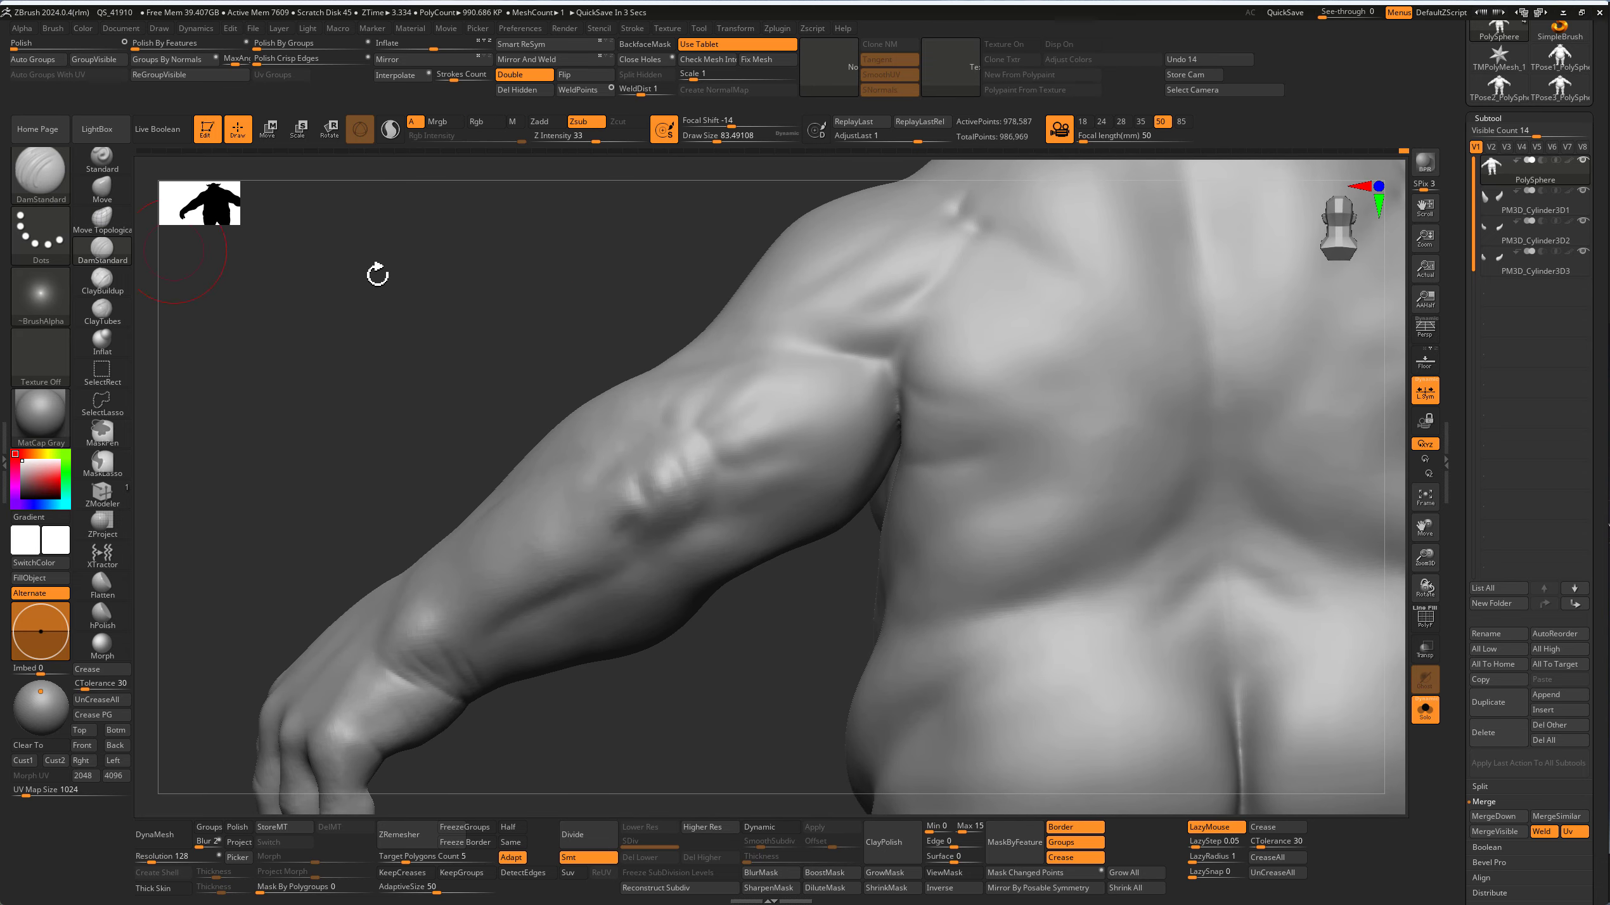
pyautogui.moveTo(518, 349)
pyautogui.mouseDown(button='right')
pyautogui.moveTo(503, 323)
pyautogui.moveTo(876, 466)
pyautogui.mouseUp(button='right')
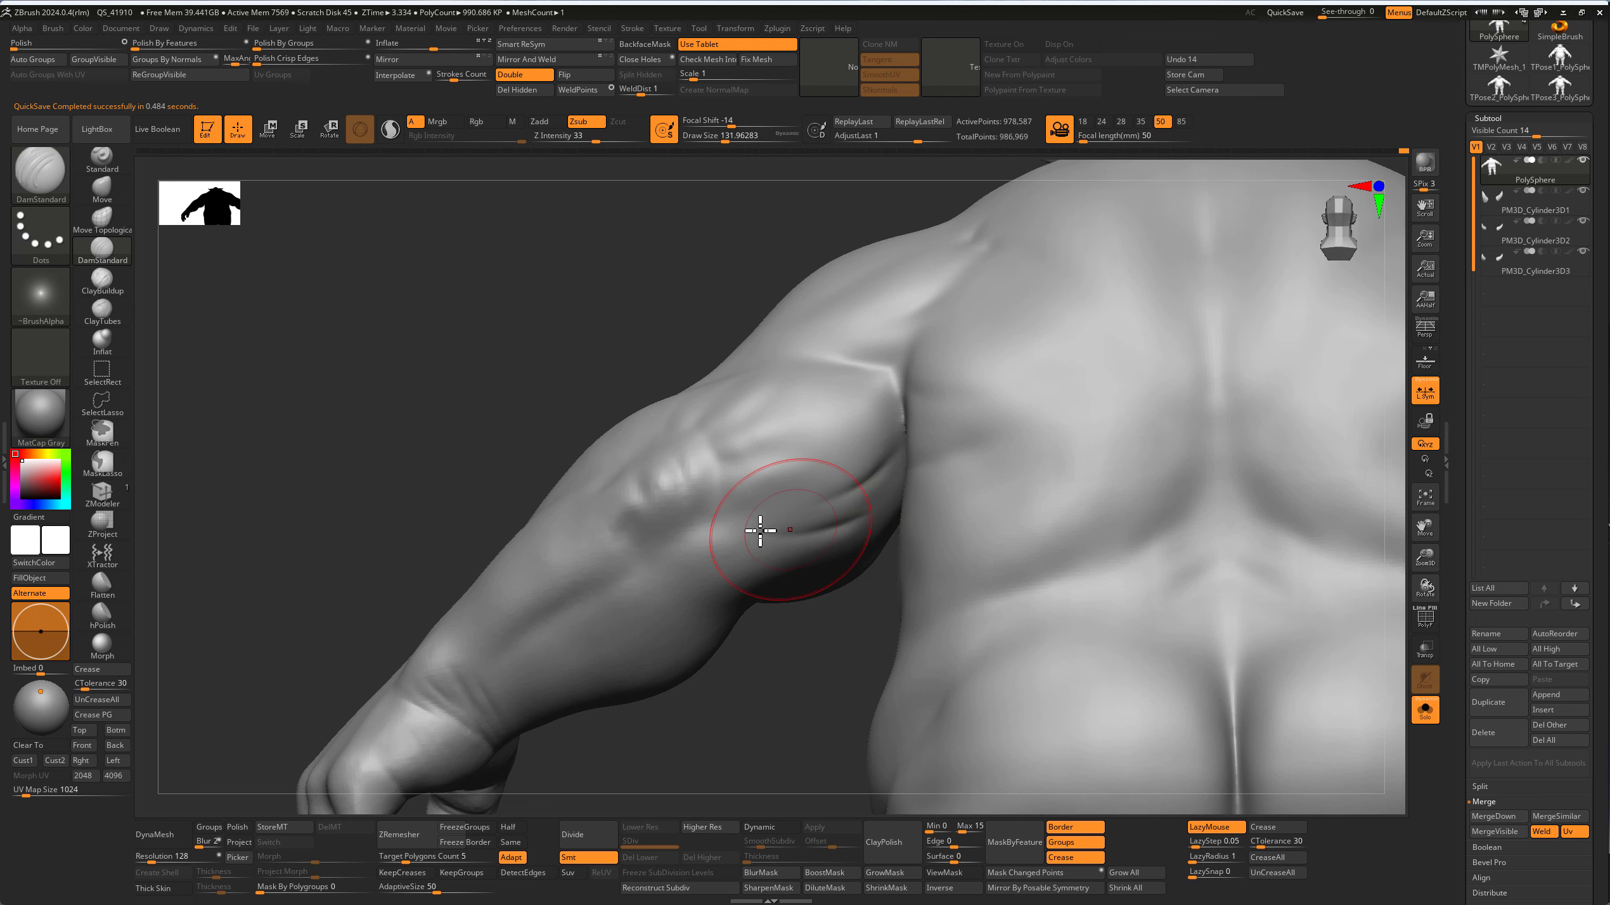
pyautogui.press('shift')
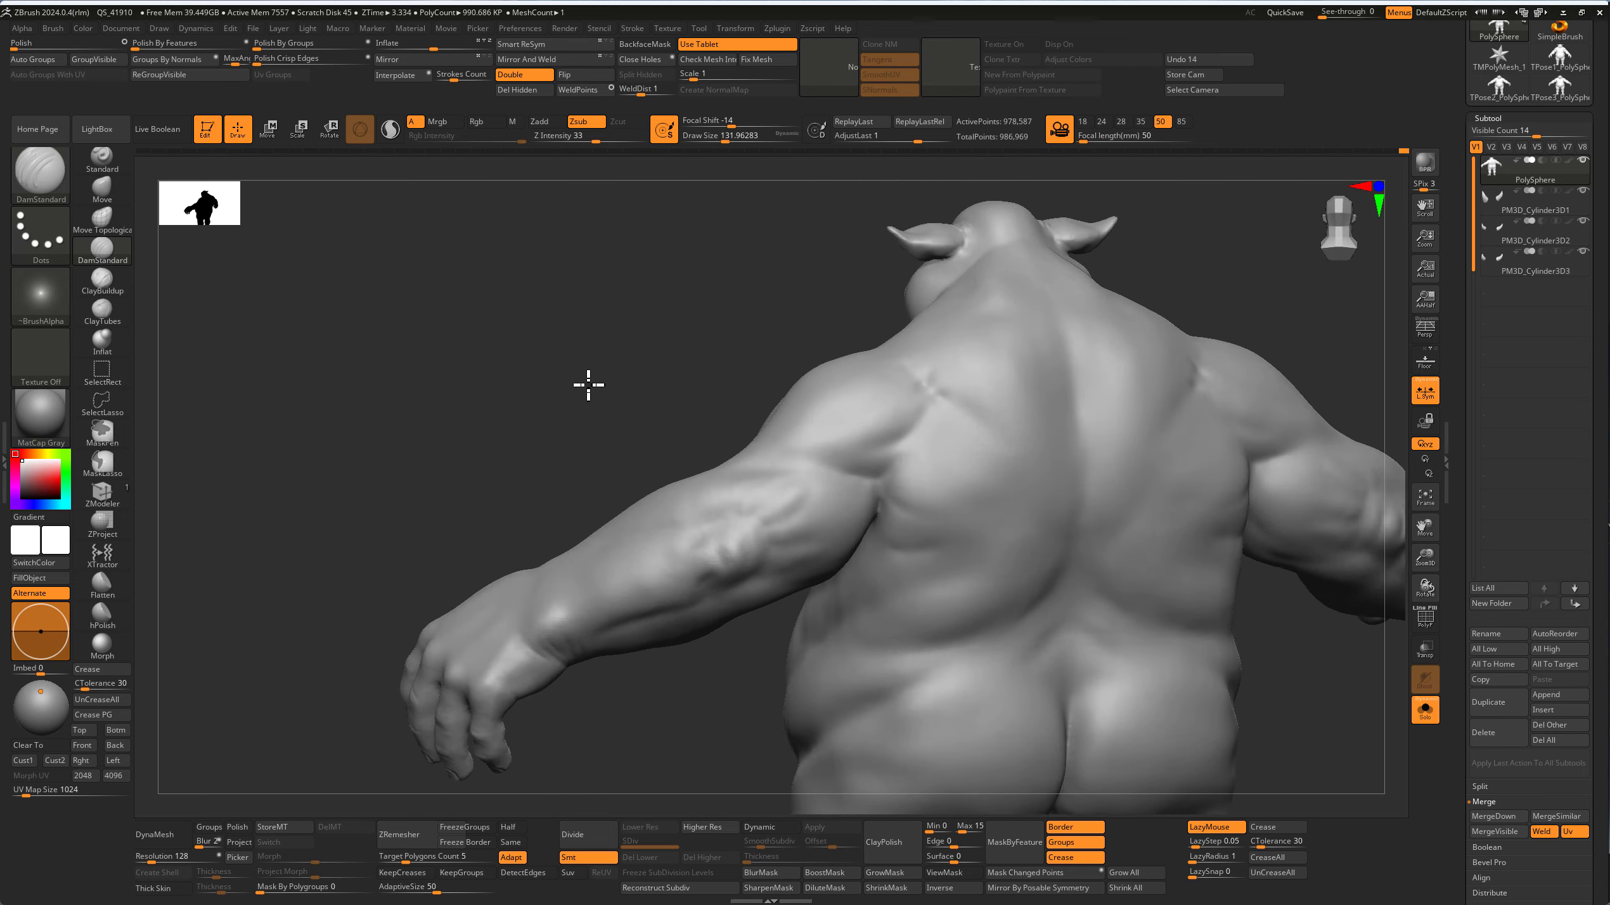
# Step: Orbit from the side of the torso and zoom in on the forearm and hand
pyautogui.moveTo(587, 384)
pyautogui.mouseDown()
pyautogui.moveTo(518, 387)
pyautogui.moveTo(450, 471)
pyautogui.moveTo(480, 489)
pyautogui.mouseUp()
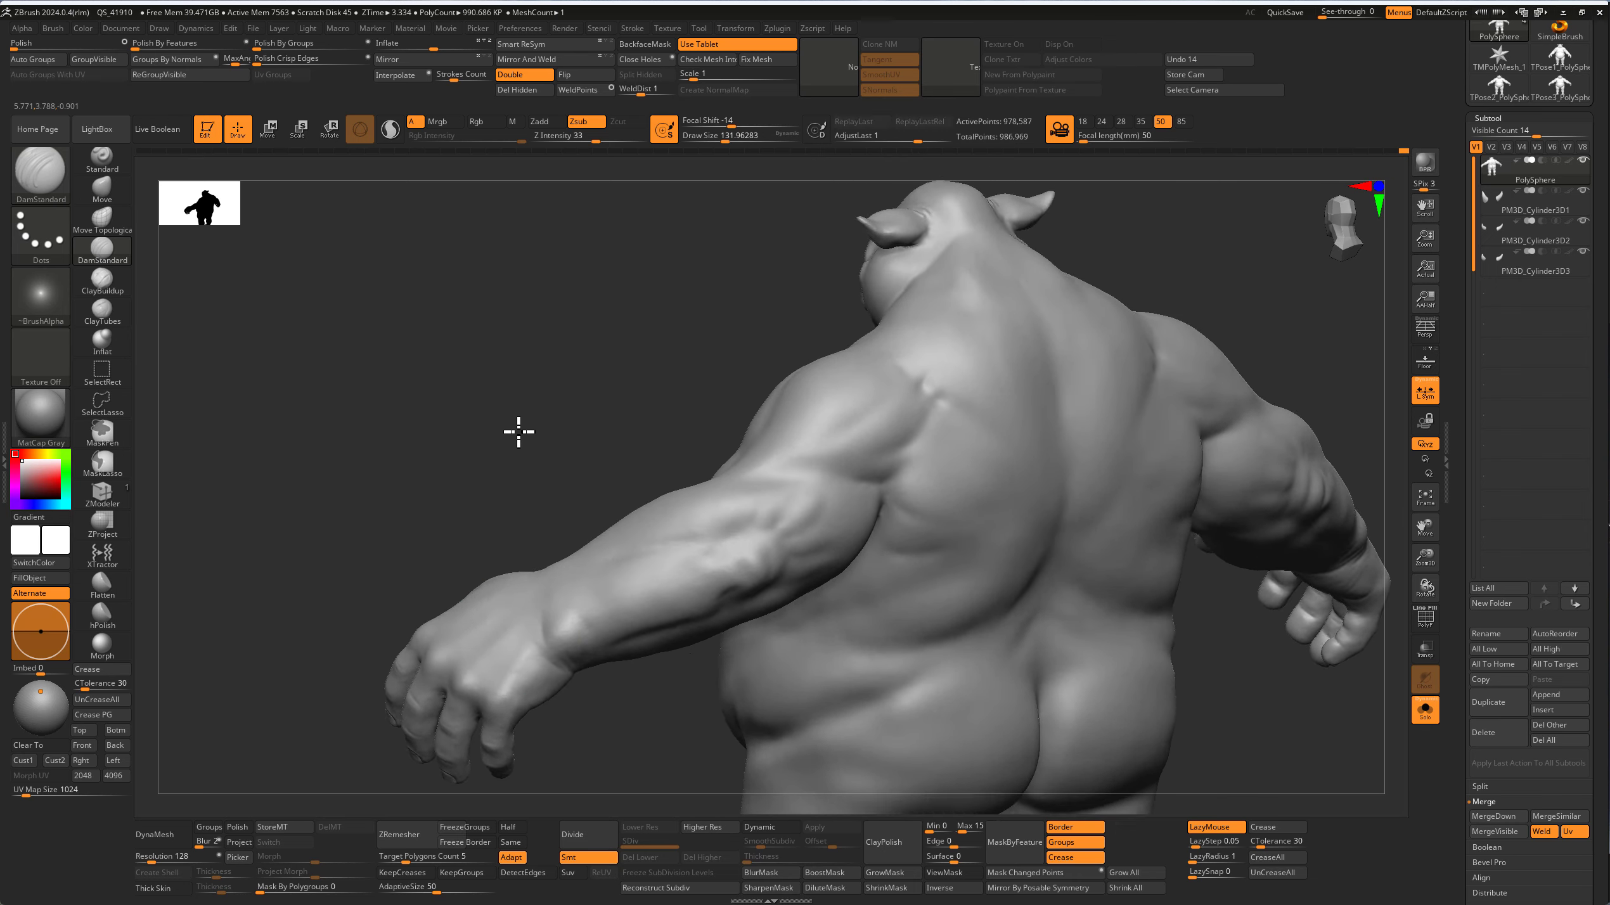
pyautogui.moveTo(517, 431); pyautogui.dragTo(663, 584)
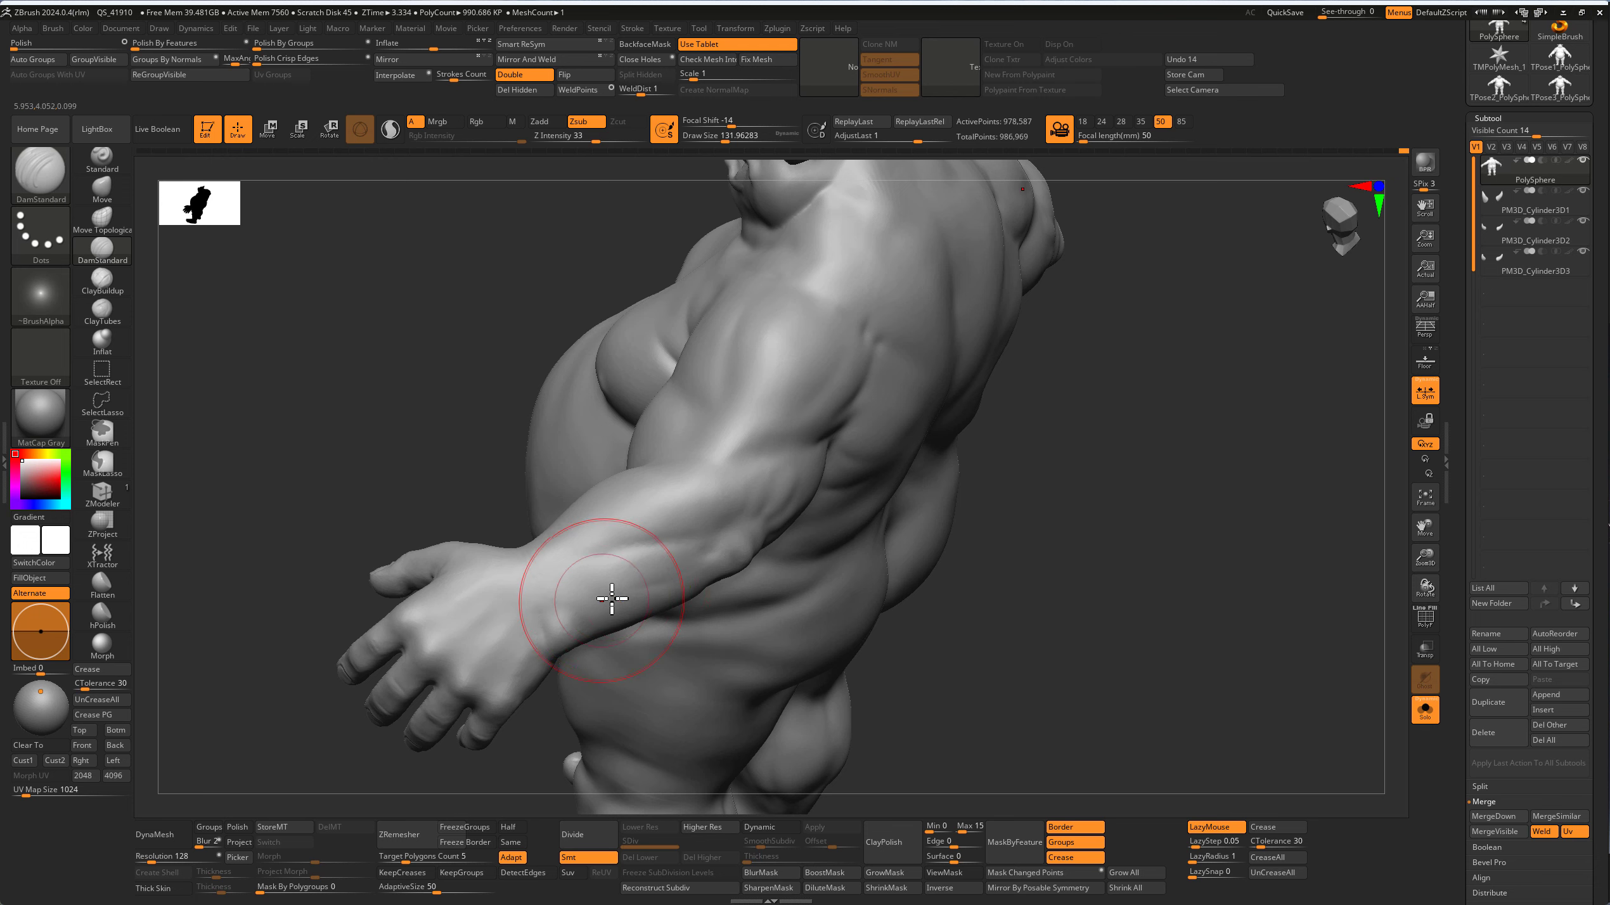
pyautogui.moveTo(596, 593); pyautogui.dragTo(971, 629)
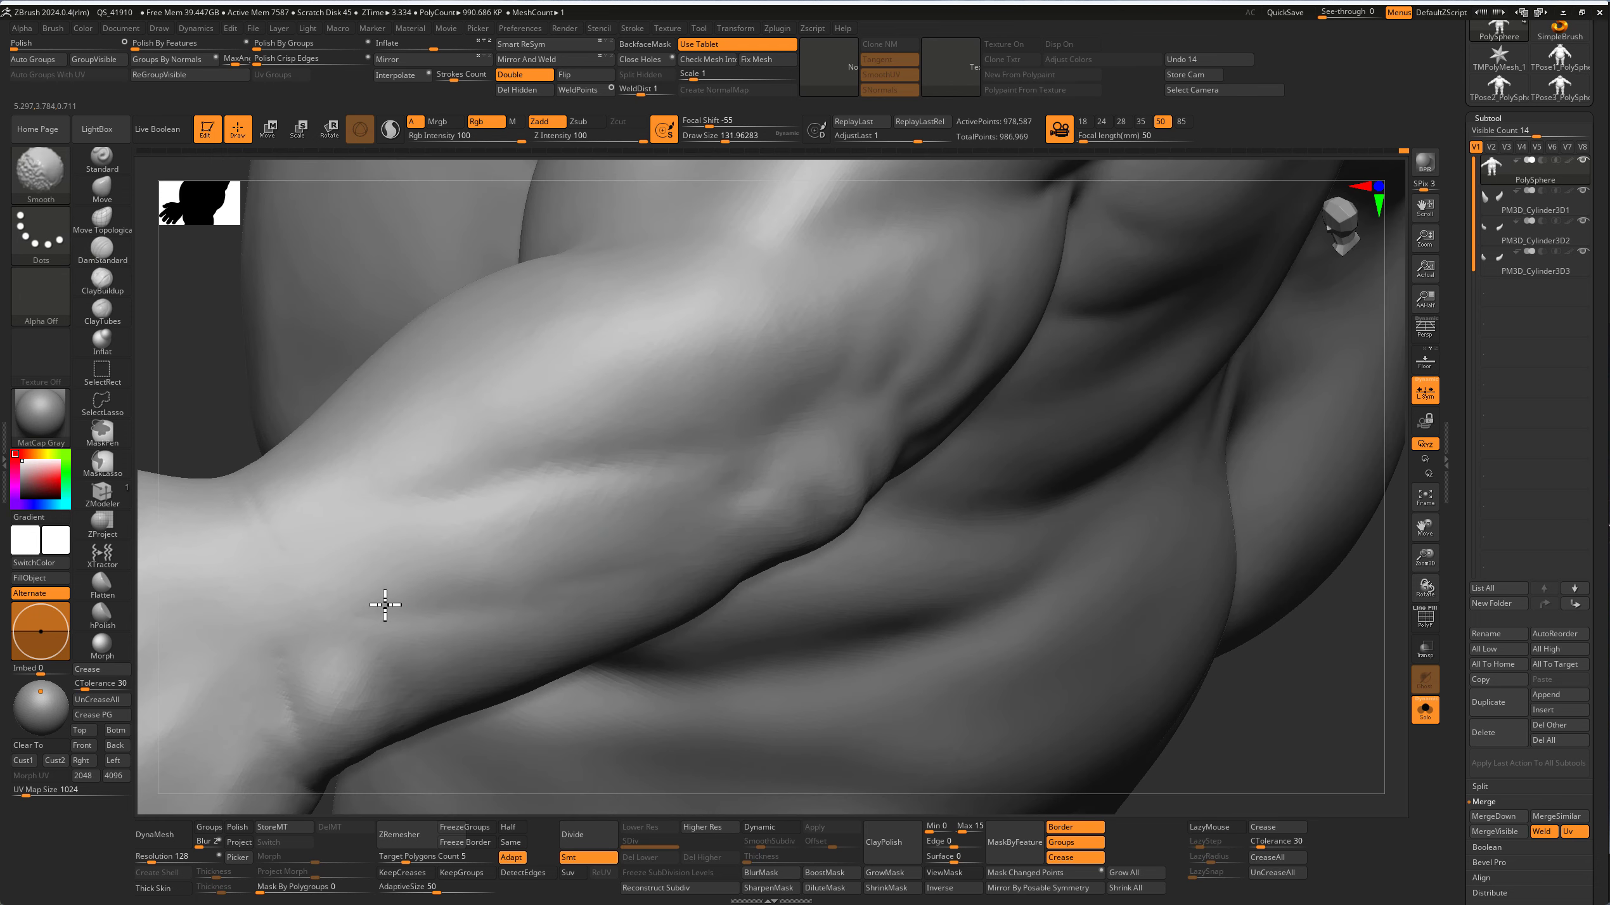
pyautogui.moveTo(1276, 668)
pyautogui.mouseDown()
pyautogui.moveTo(1103, 601)
pyautogui.moveTo(1143, 565)
pyautogui.moveTo(599, 511)
pyautogui.mouseUp()
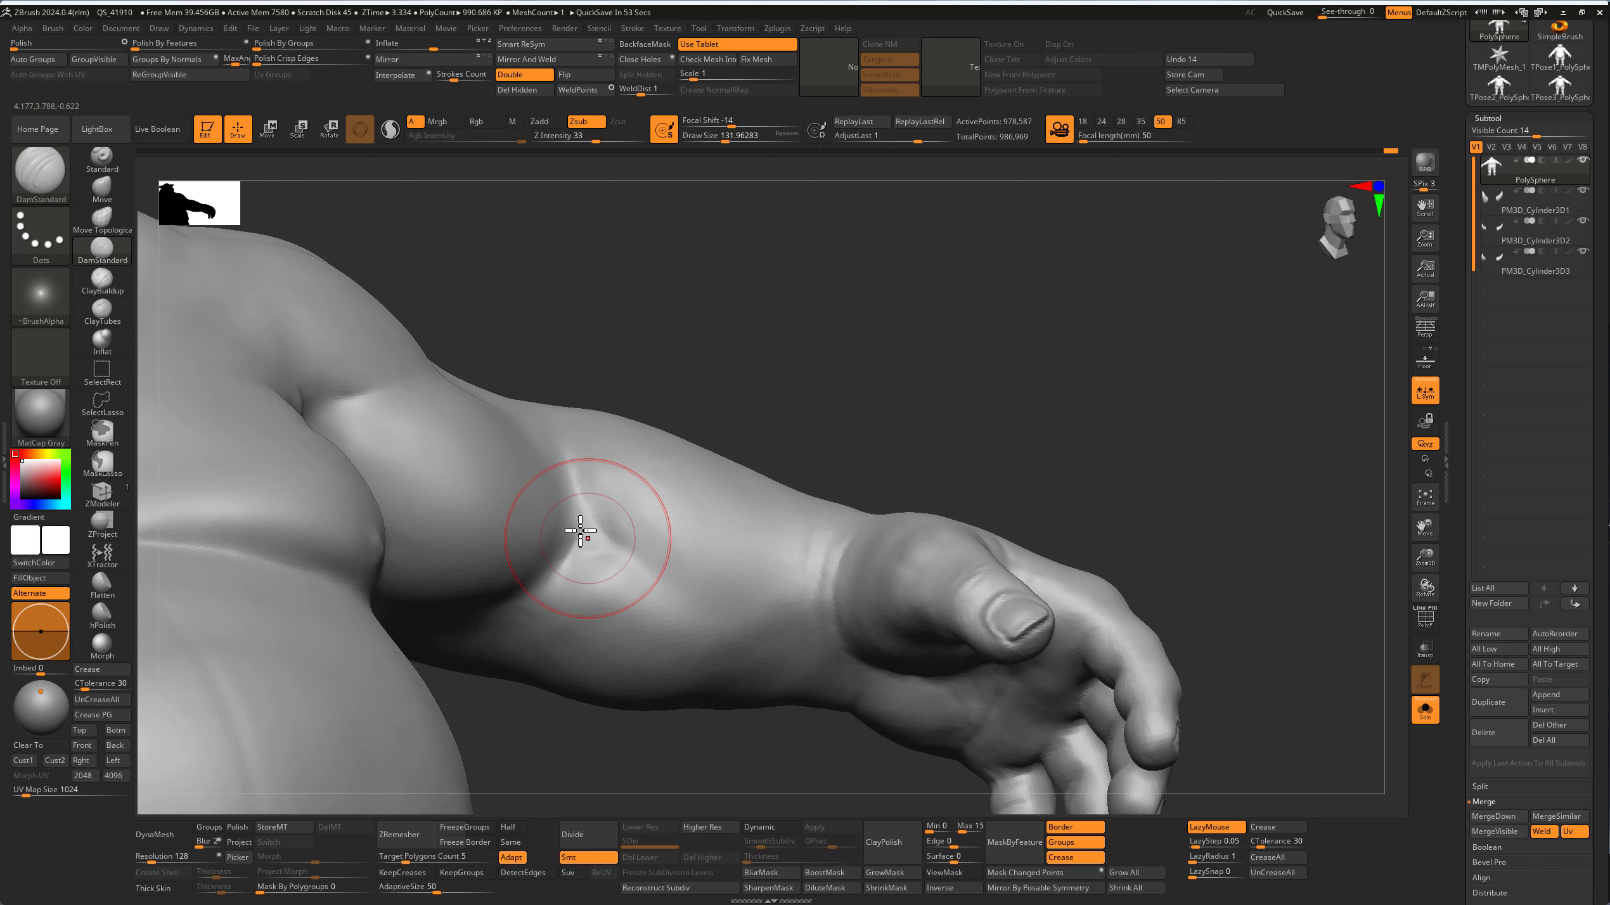
pyautogui.moveTo(762, 401); pyautogui.dragTo(570, 517)
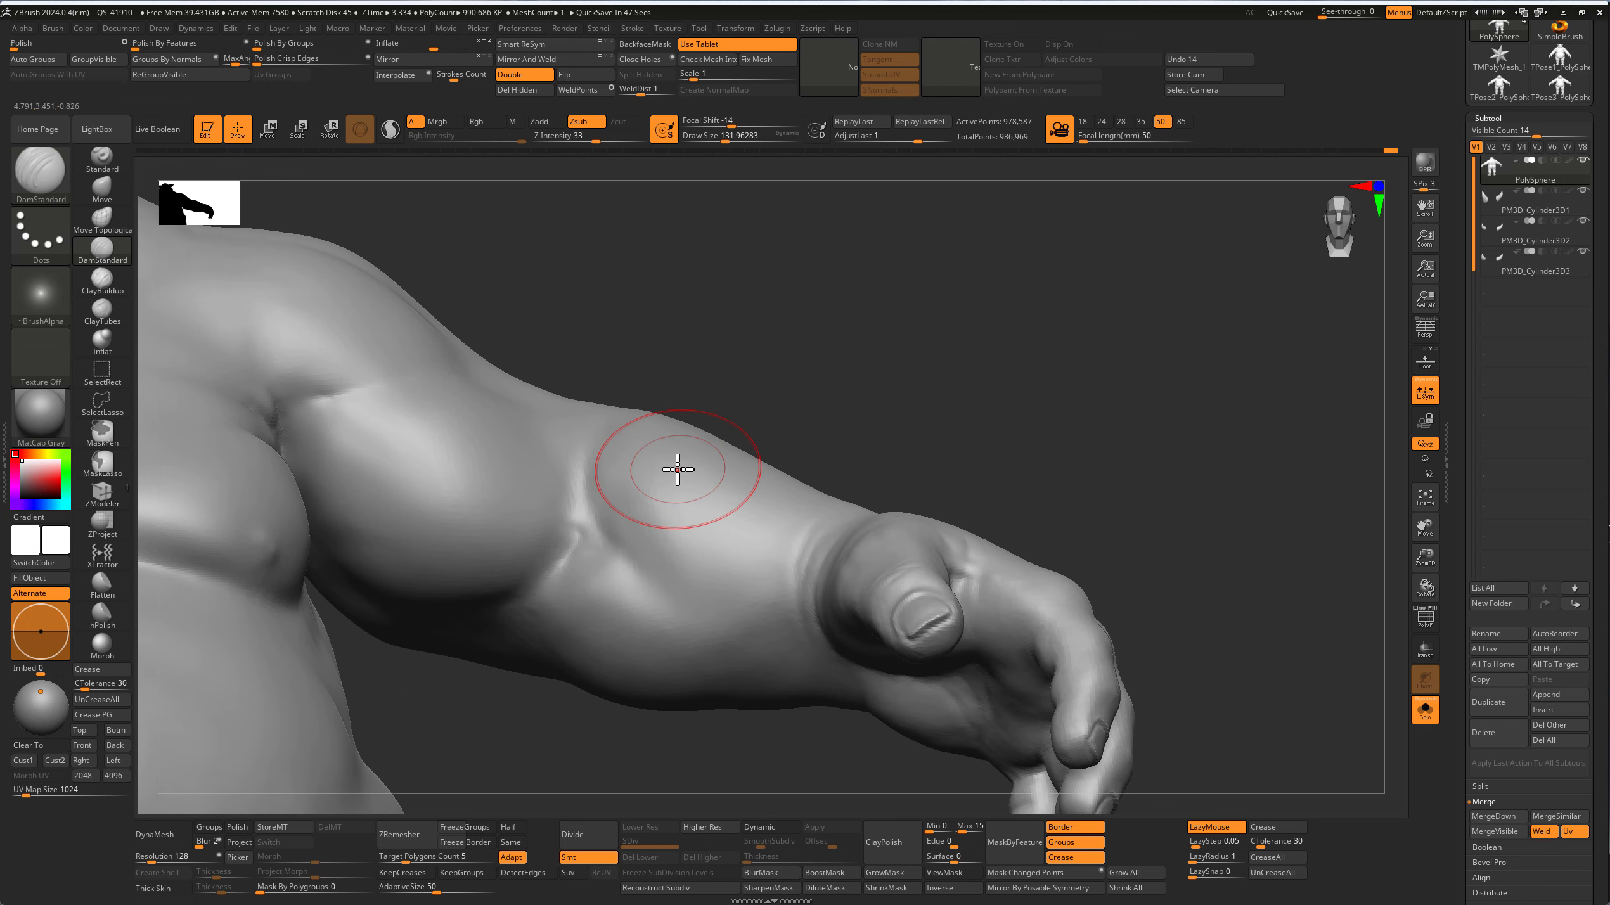
pyautogui.moveTo(1425, 526)
pyautogui.mouseDown()
pyautogui.moveTo(852, 348)
pyautogui.moveTo(736, 630)
pyautogui.mouseUp()
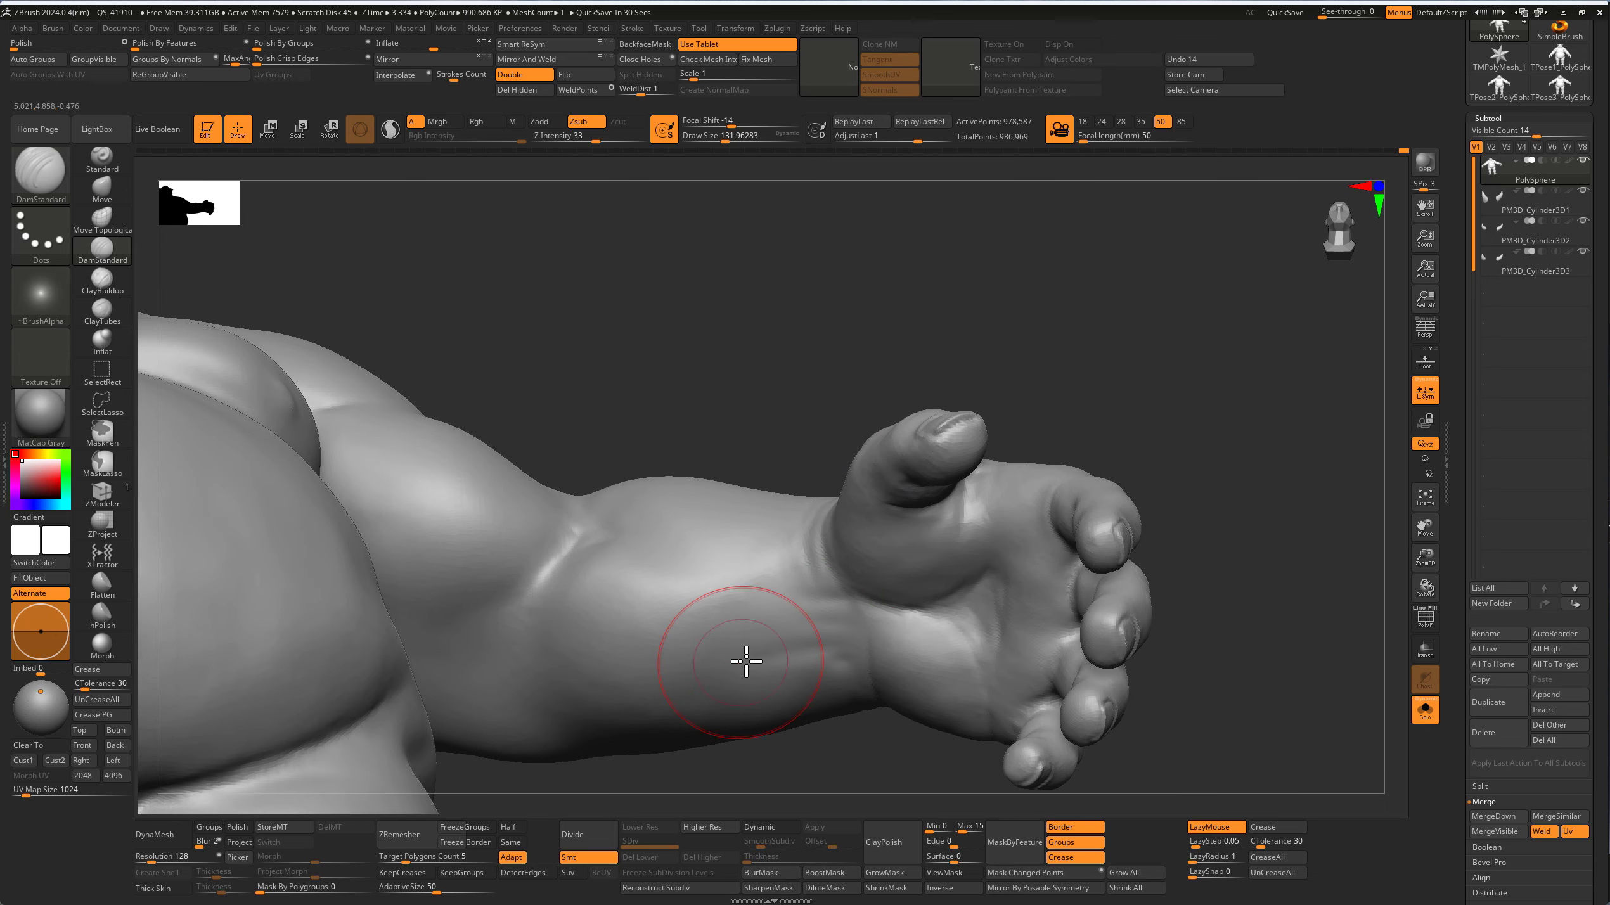
pyautogui.moveTo(688, 392)
pyautogui.mouseDown()
pyautogui.moveTo(690, 446)
pyautogui.moveTo(534, 493)
pyautogui.mouseUp()
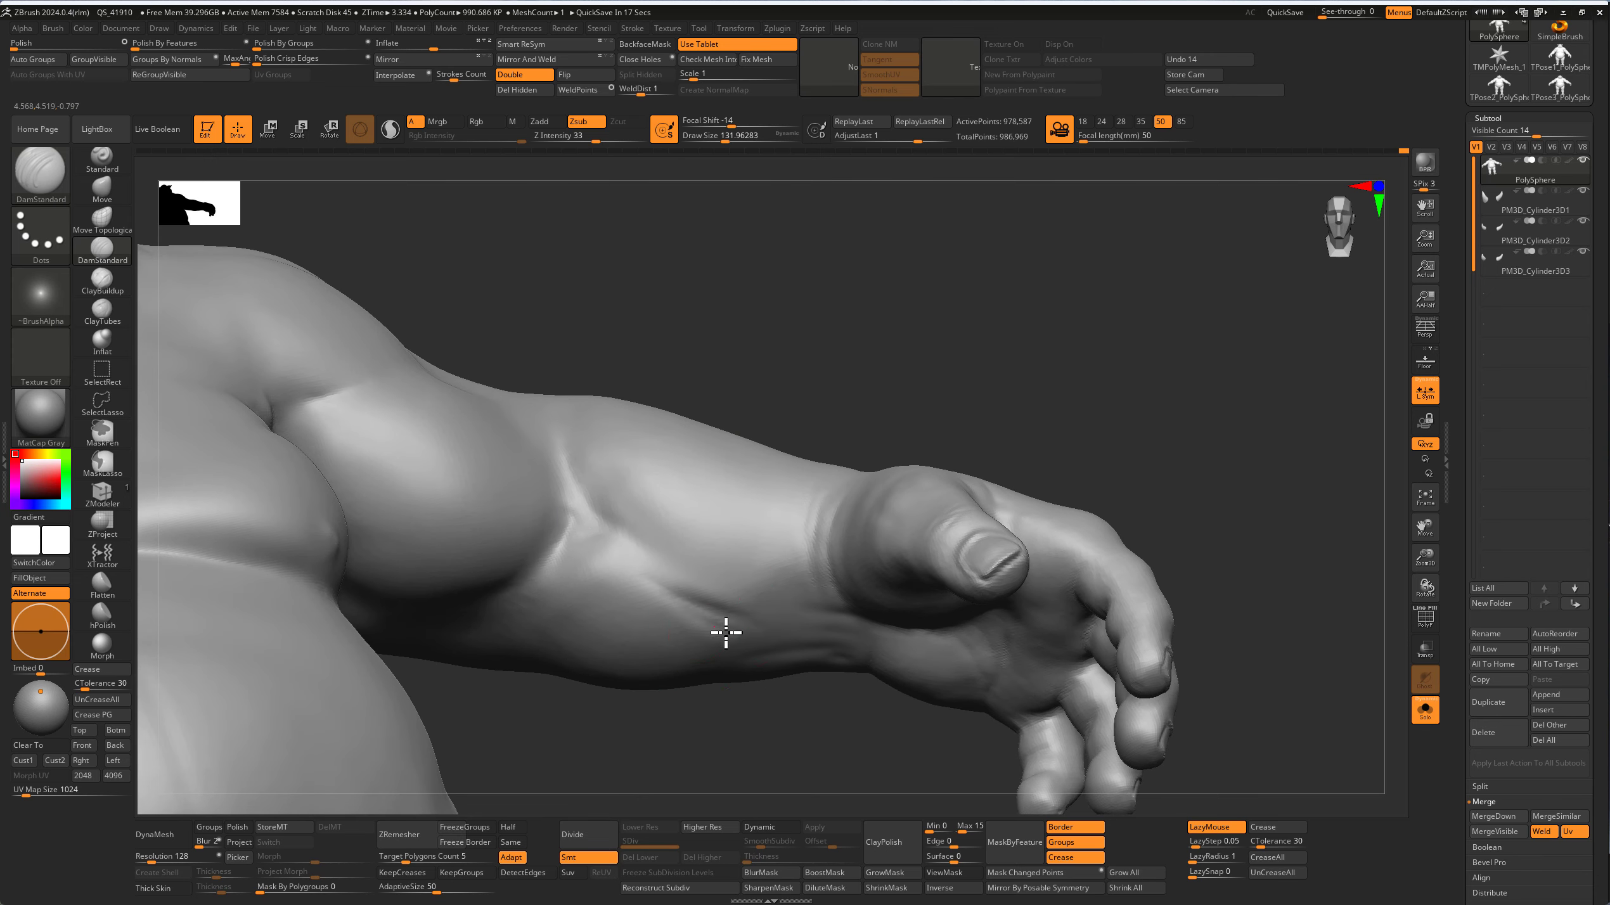
# Step: Smooth the forearm-to-wrist transition, then zoom out to a front view of the pig
pyautogui.press('shift')
pyautogui.moveTo(695, 583)
pyautogui.mouseDown(button='right')
pyautogui.moveTo(708, 395)
pyautogui.moveTo(845, 377)
pyautogui.moveTo(774, 577)
pyautogui.mouseUp(button='right')
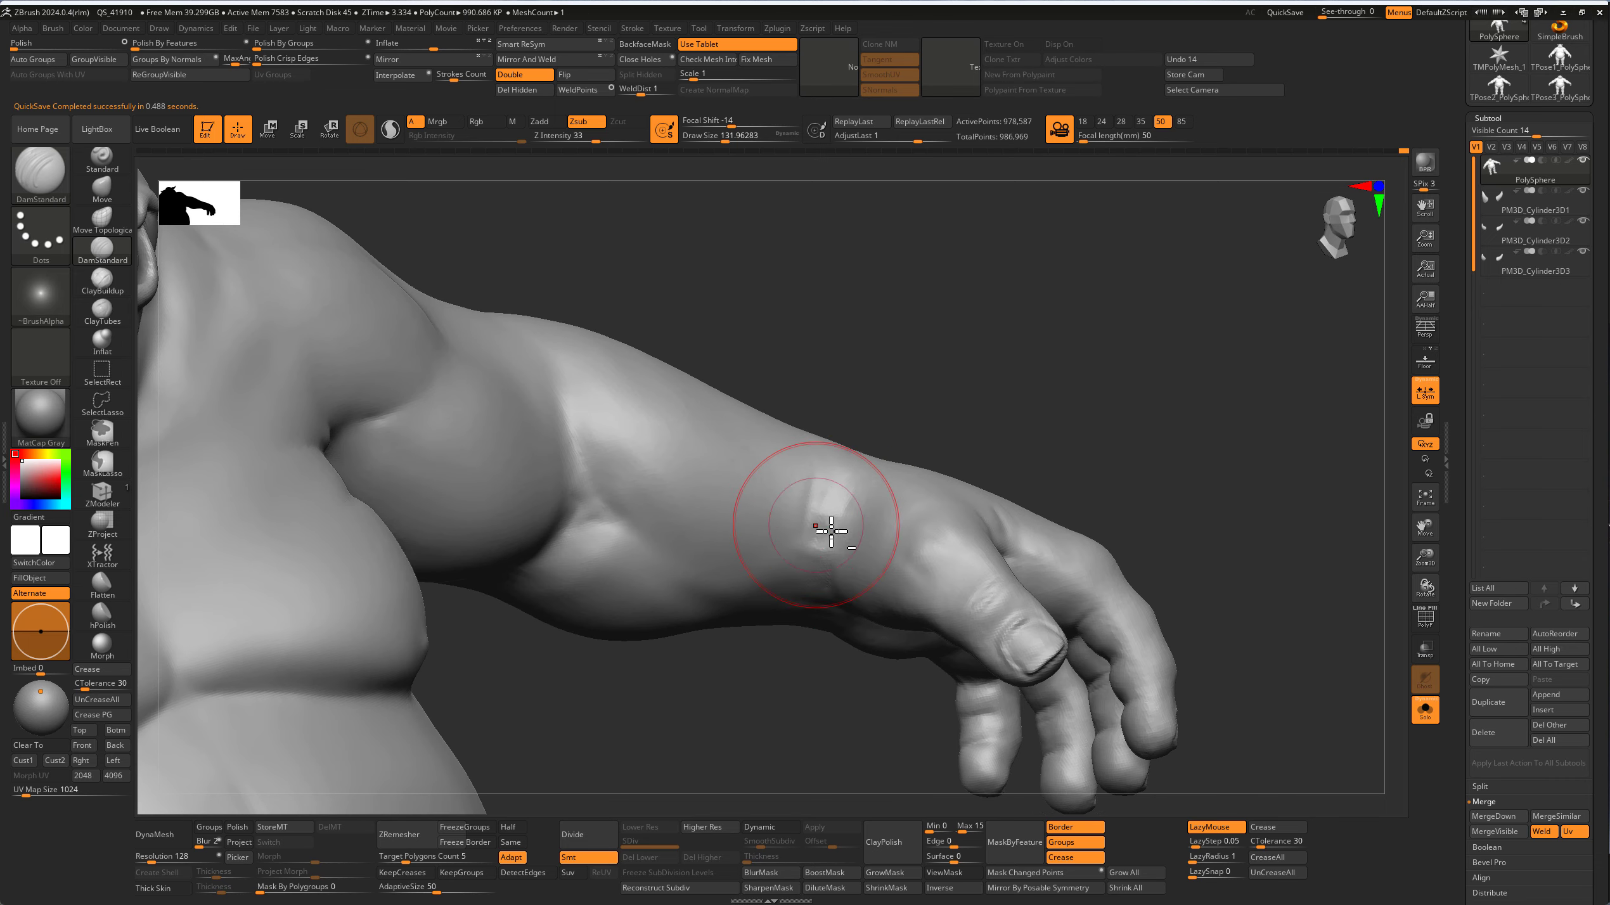
pyautogui.moveTo(820, 529)
pyautogui.mouseDown(button='right')
pyautogui.moveTo(845, 402)
pyautogui.moveTo(813, 564)
pyautogui.mouseUp(button='right')
pyautogui.press('shift')
pyautogui.moveTo(848, 403); pyautogui.dragTo(790, 512, button='right')
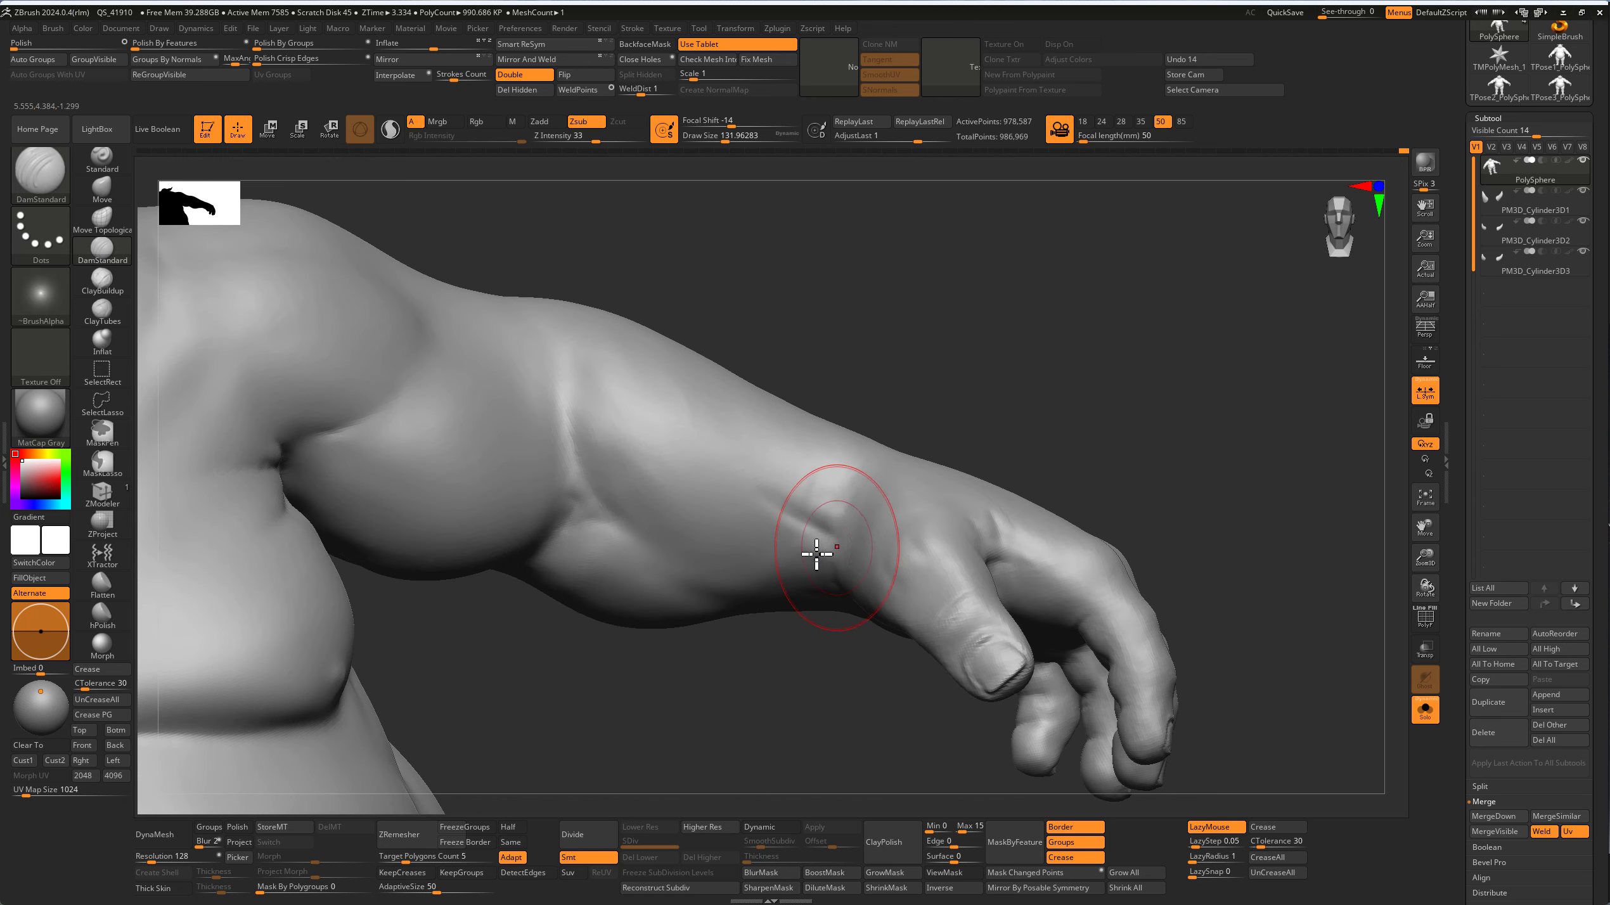
pyautogui.moveTo(770, 540)
pyautogui.mouseDown(button='right')
pyautogui.moveTo(805, 547)
pyautogui.moveTo(748, 310)
pyautogui.moveTo(896, 365)
pyautogui.moveTo(873, 439)
pyautogui.moveTo(801, 549)
pyautogui.moveTo(908, 331)
pyautogui.mouseUp(button='right')
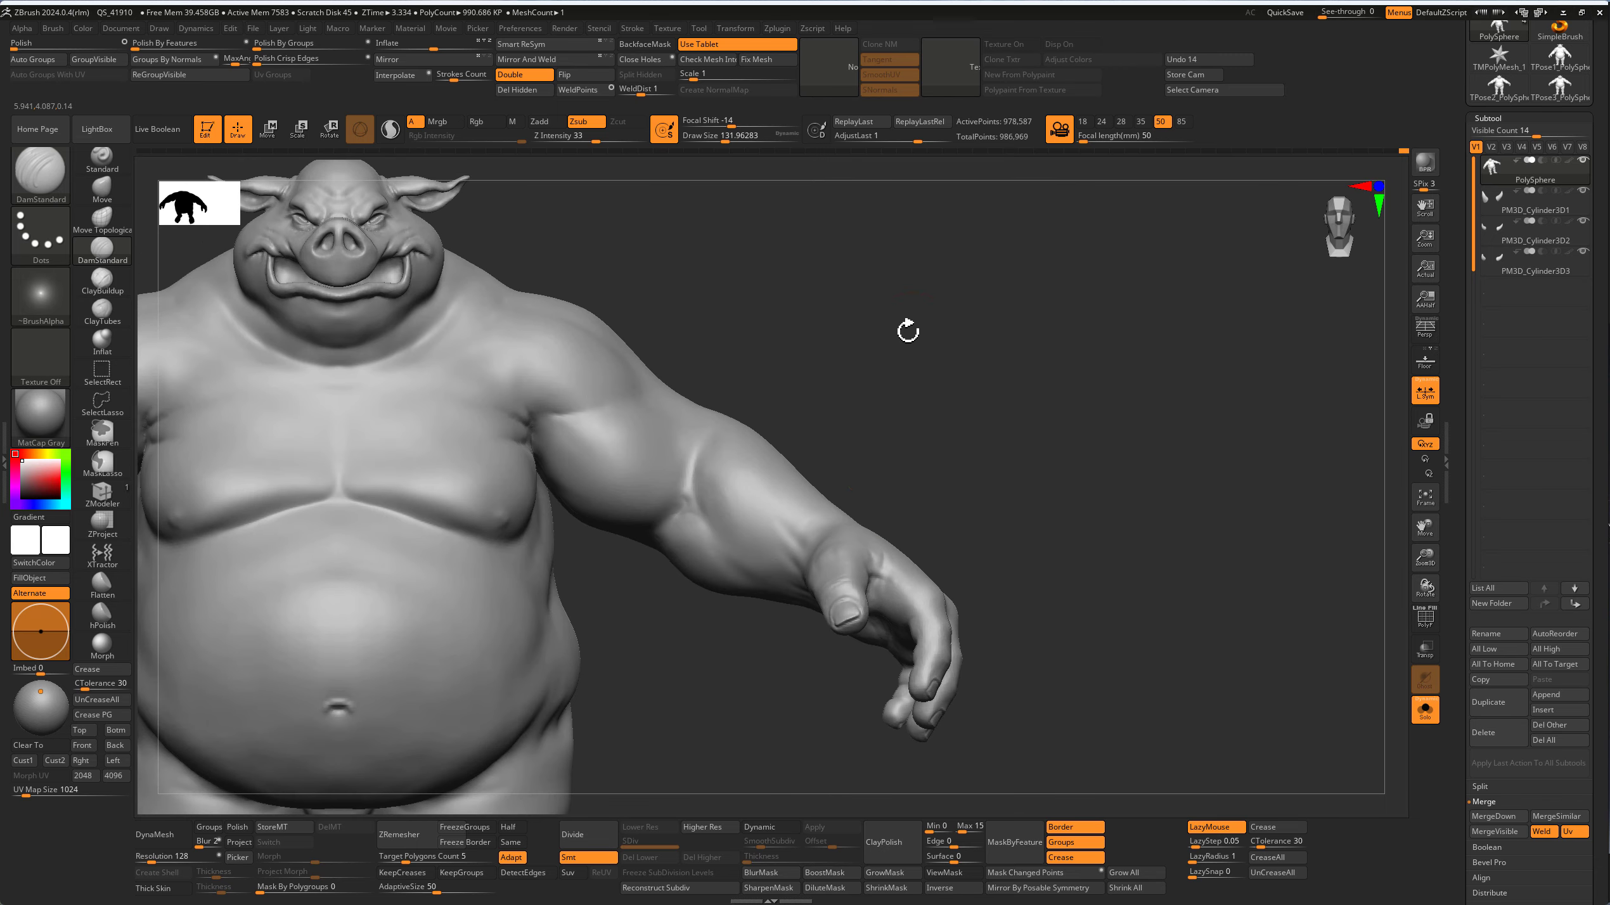
# Step: Frame the whole pig and orbit to a three-quarter view of the shoulder and chest
pyautogui.moveTo(893, 400)
pyautogui.mouseDown(button='right')
pyautogui.moveTo(881, 424)
pyautogui.moveTo(420, 269)
pyautogui.mouseUp(button='right')
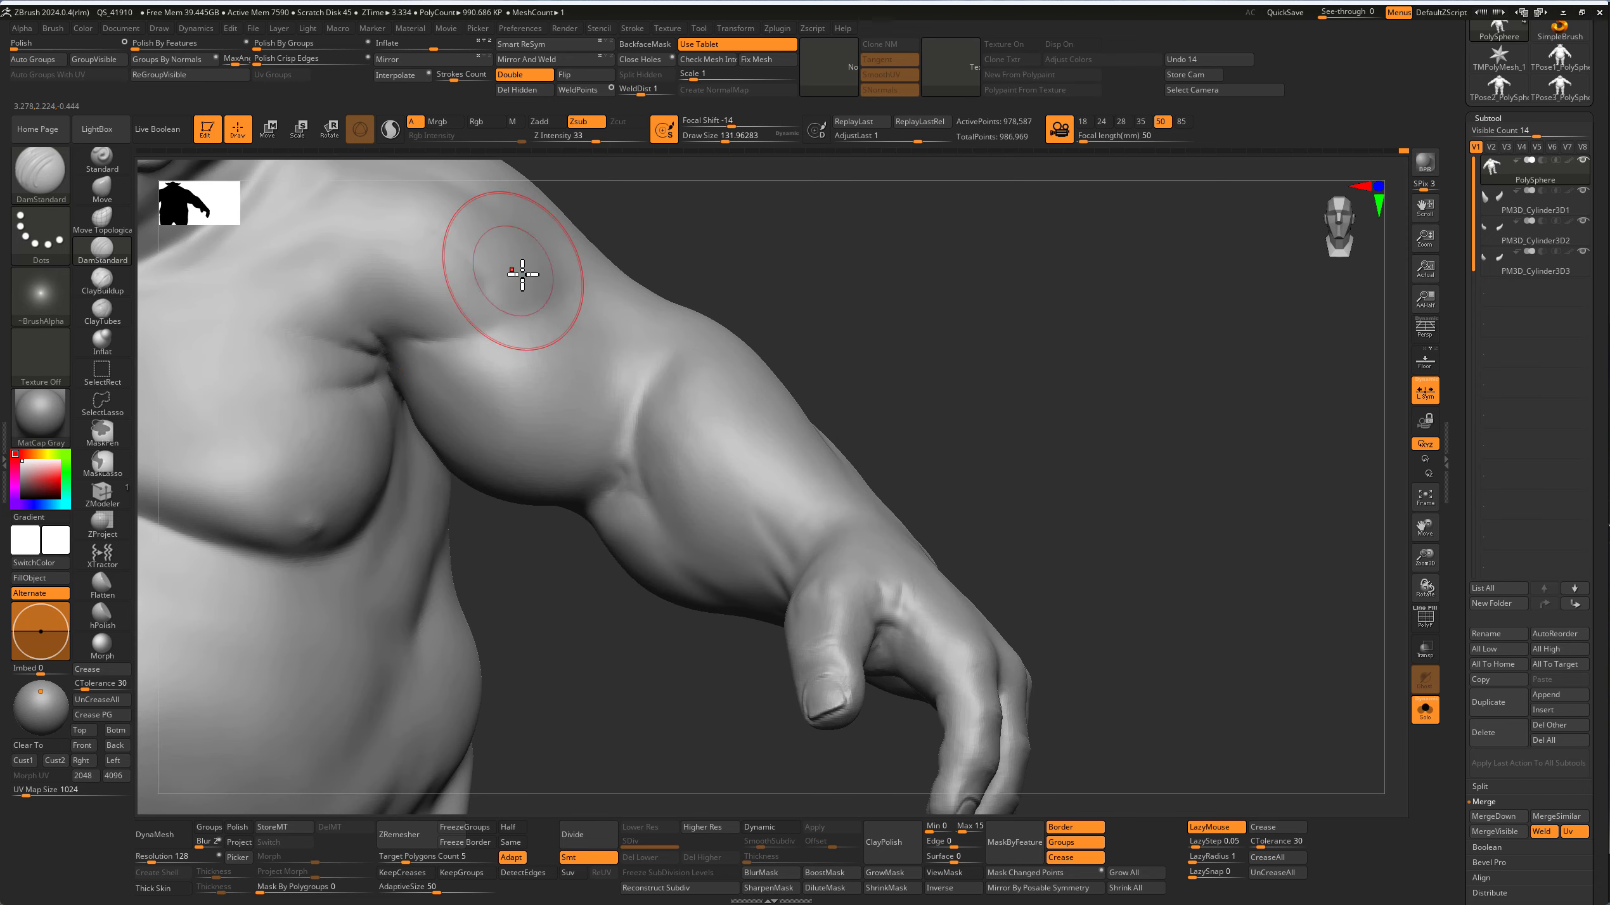
pyautogui.moveTo(521, 273)
pyautogui.mouseDown(button='right')
pyautogui.moveTo(703, 249)
pyautogui.moveTo(848, 359)
pyautogui.moveTo(522, 342)
pyautogui.moveTo(579, 461)
pyautogui.mouseUp(button='right')
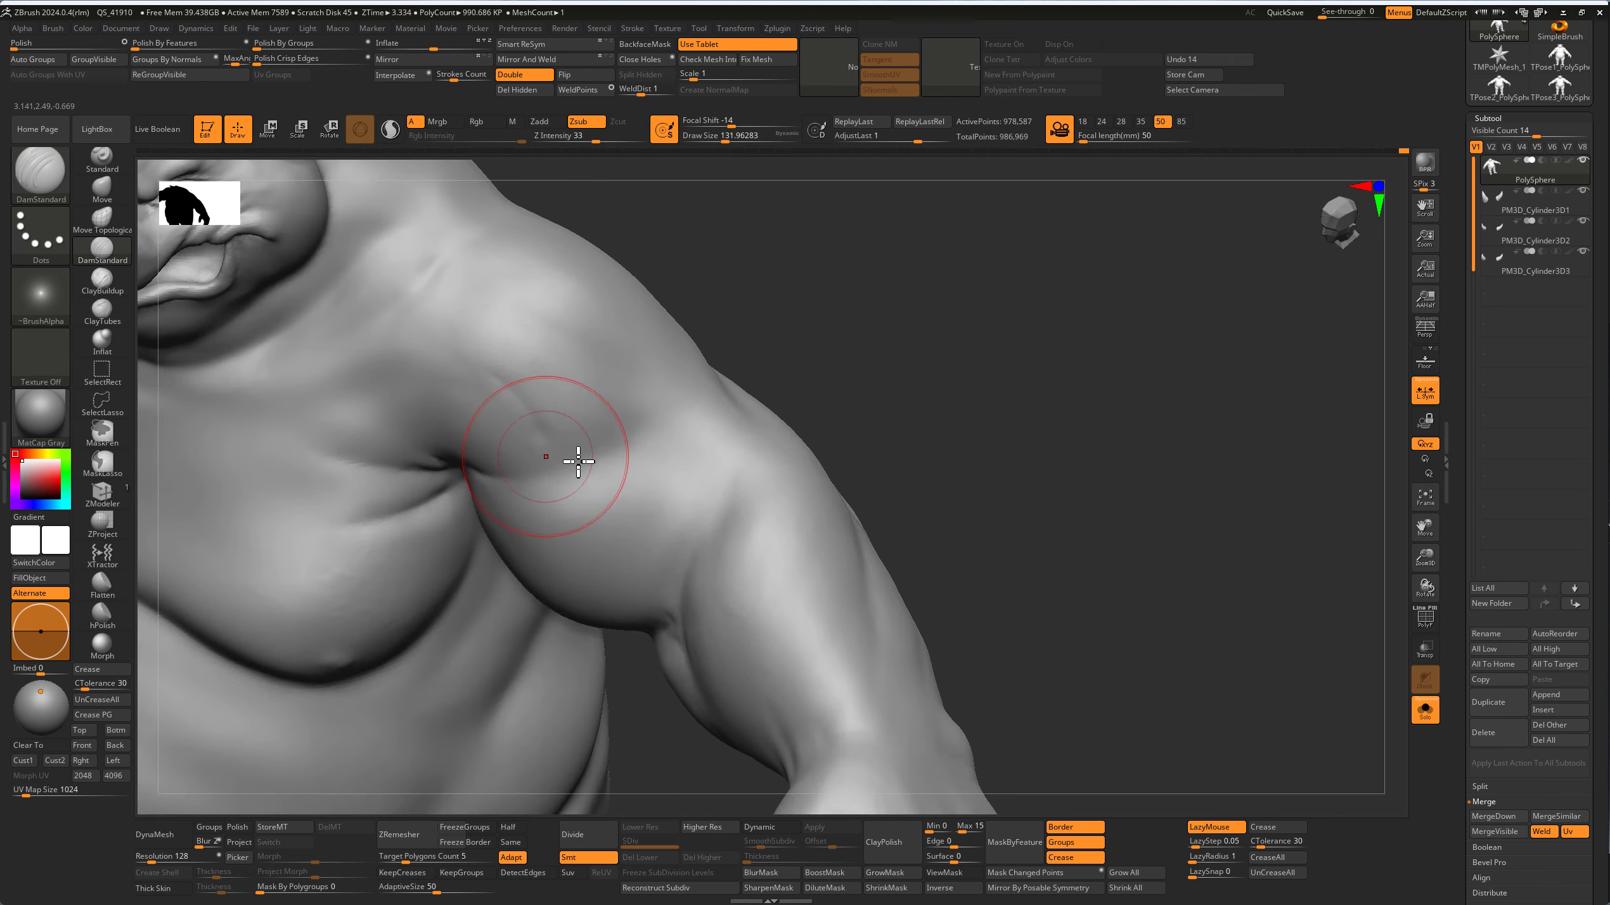
pyautogui.moveTo(942, 356)
pyautogui.keyDown('shift'); pyautogui.mouseDown(button='right')
pyautogui.moveTo(820, 316)
pyautogui.moveTo(1059, 384)
pyautogui.mouseUp(button='right'); pyautogui.keyUp('shift')
pyautogui.press('f')
pyautogui.moveTo(939, 359)
pyautogui.mouseDown(button='right')
pyautogui.moveTo(1128, 323)
pyautogui.moveTo(1090, 327)
pyautogui.moveTo(1121, 384)
pyautogui.moveTo(1032, 385)
pyautogui.moveTo(1136, 381)
pyautogui.moveTo(1139, 367)
pyautogui.moveTo(1343, 429)
pyautogui.moveTo(887, 349)
pyautogui.moveTo(823, 396)
pyautogui.mouseUp(button='right')
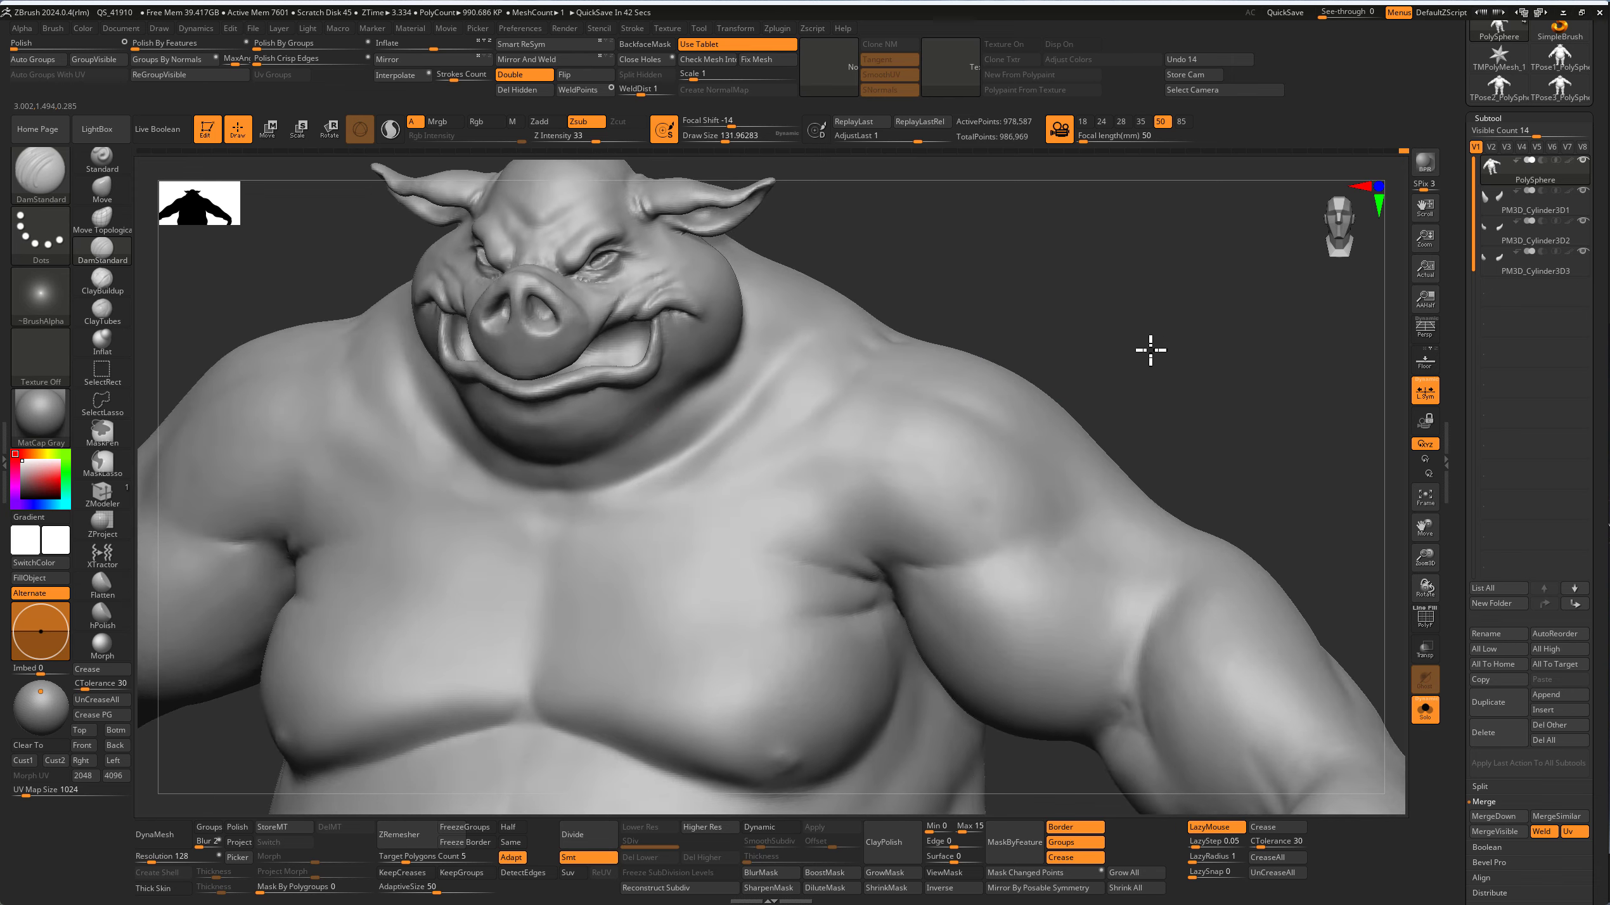
pyautogui.moveTo(1150, 349); pyautogui.dragTo(774, 499, button='right')
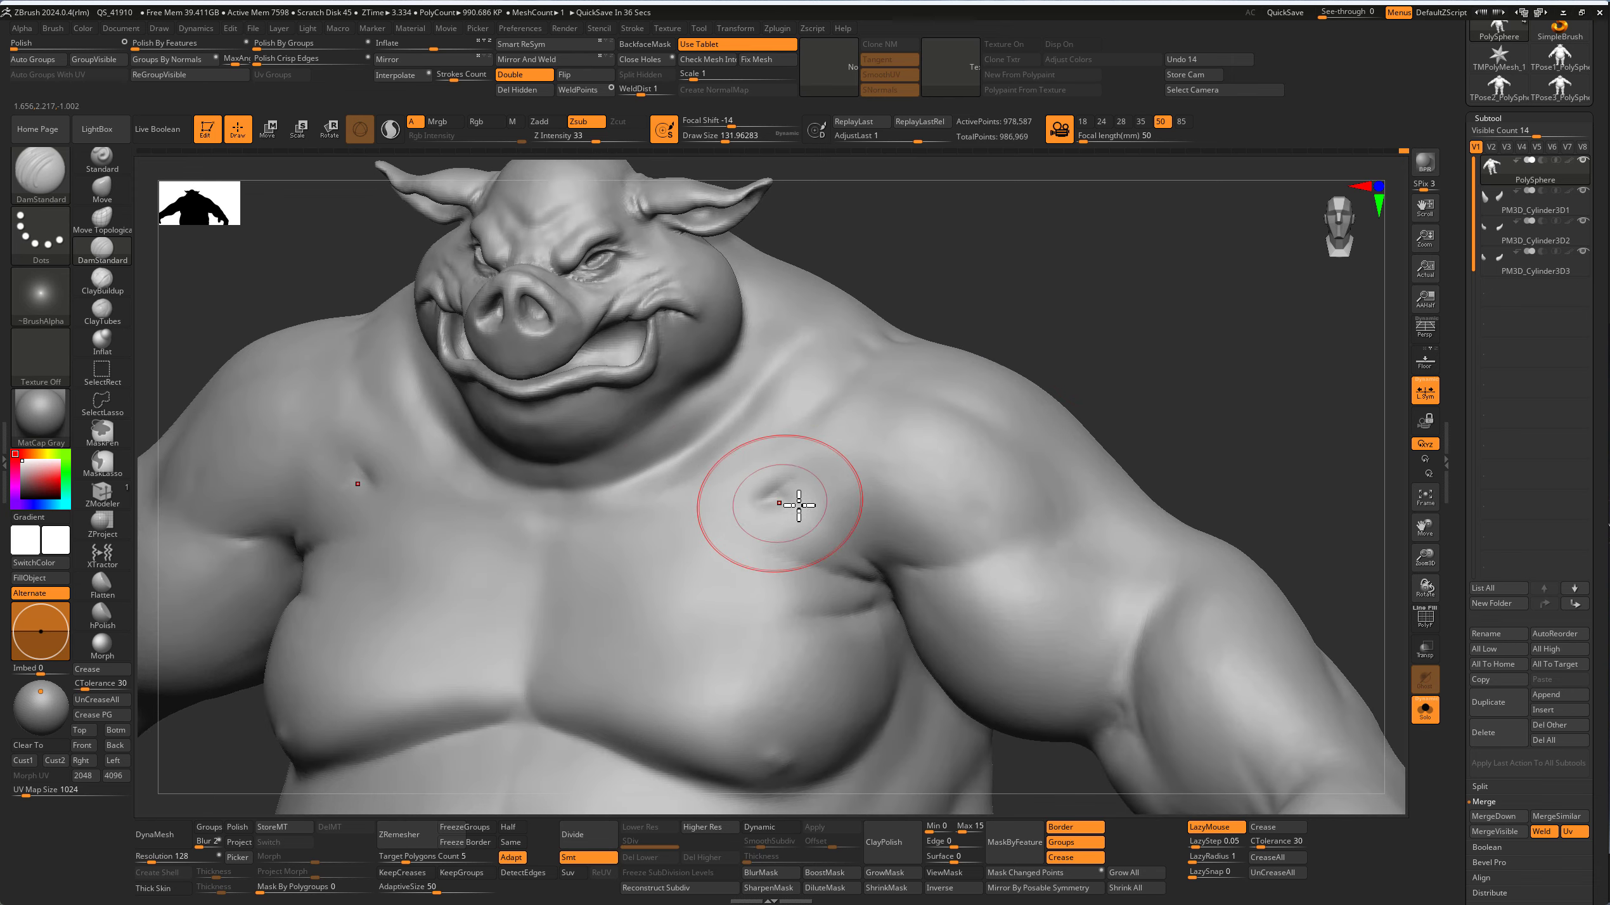
# Step: Soften the collarbone crease and smooth the neighbouring upper chest
pyautogui.keyDown('shift'); pyautogui.moveTo(799, 505); pyautogui.dragTo(765, 495); pyautogui.keyUp('shift')
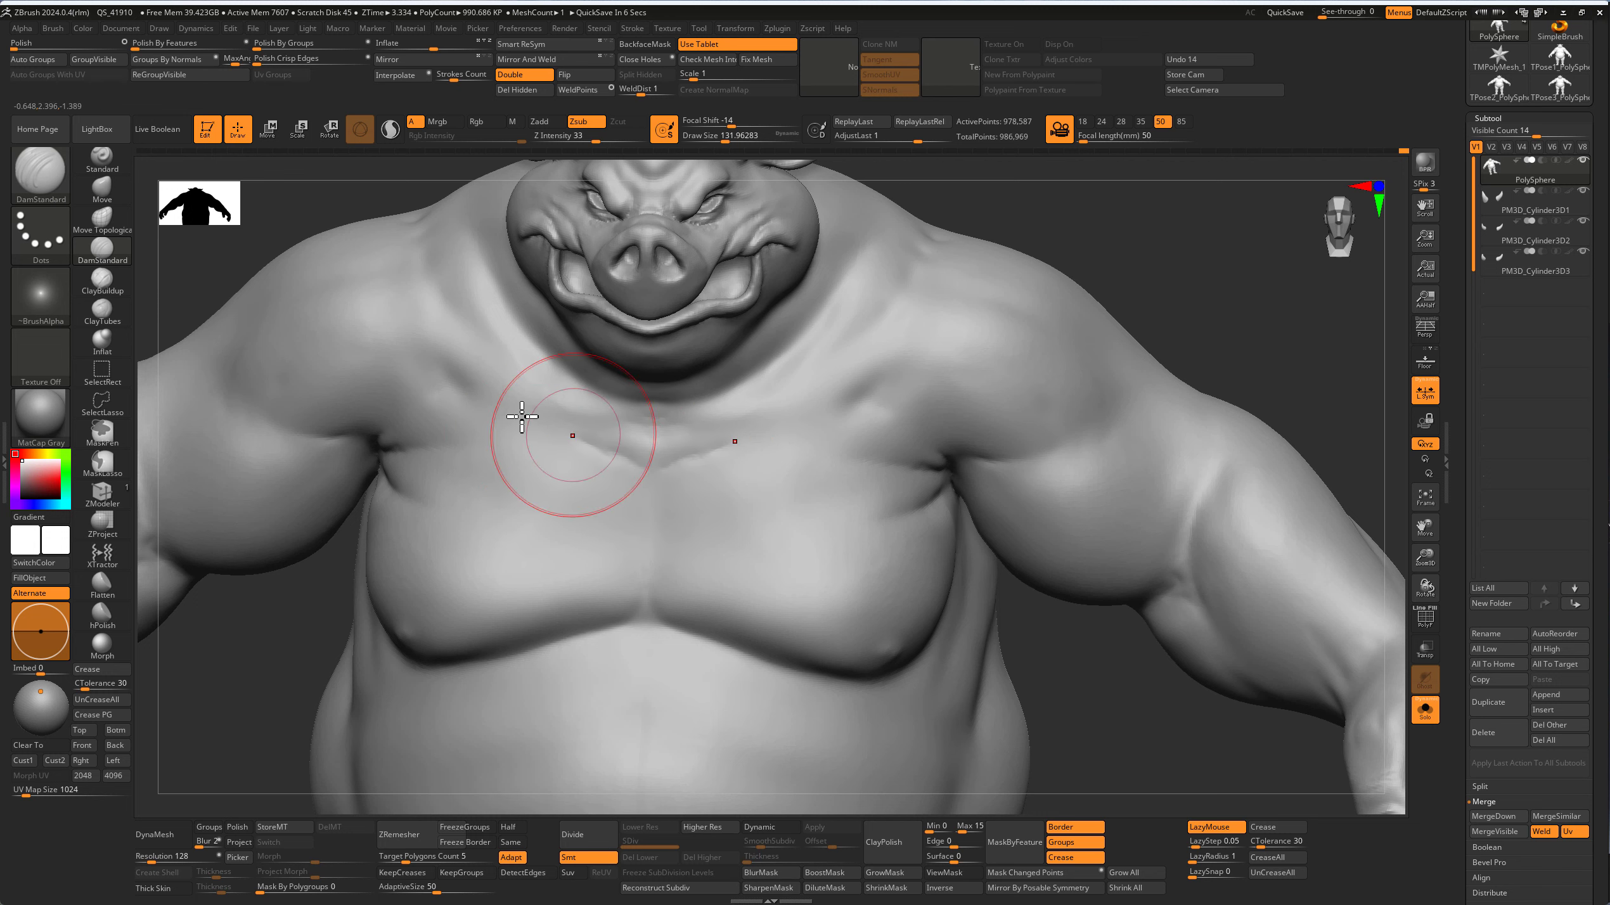
pyautogui.keyDown('shift'); pyautogui.moveTo(528, 466); pyautogui.dragTo(592, 453); pyautogui.keyUp('shift')
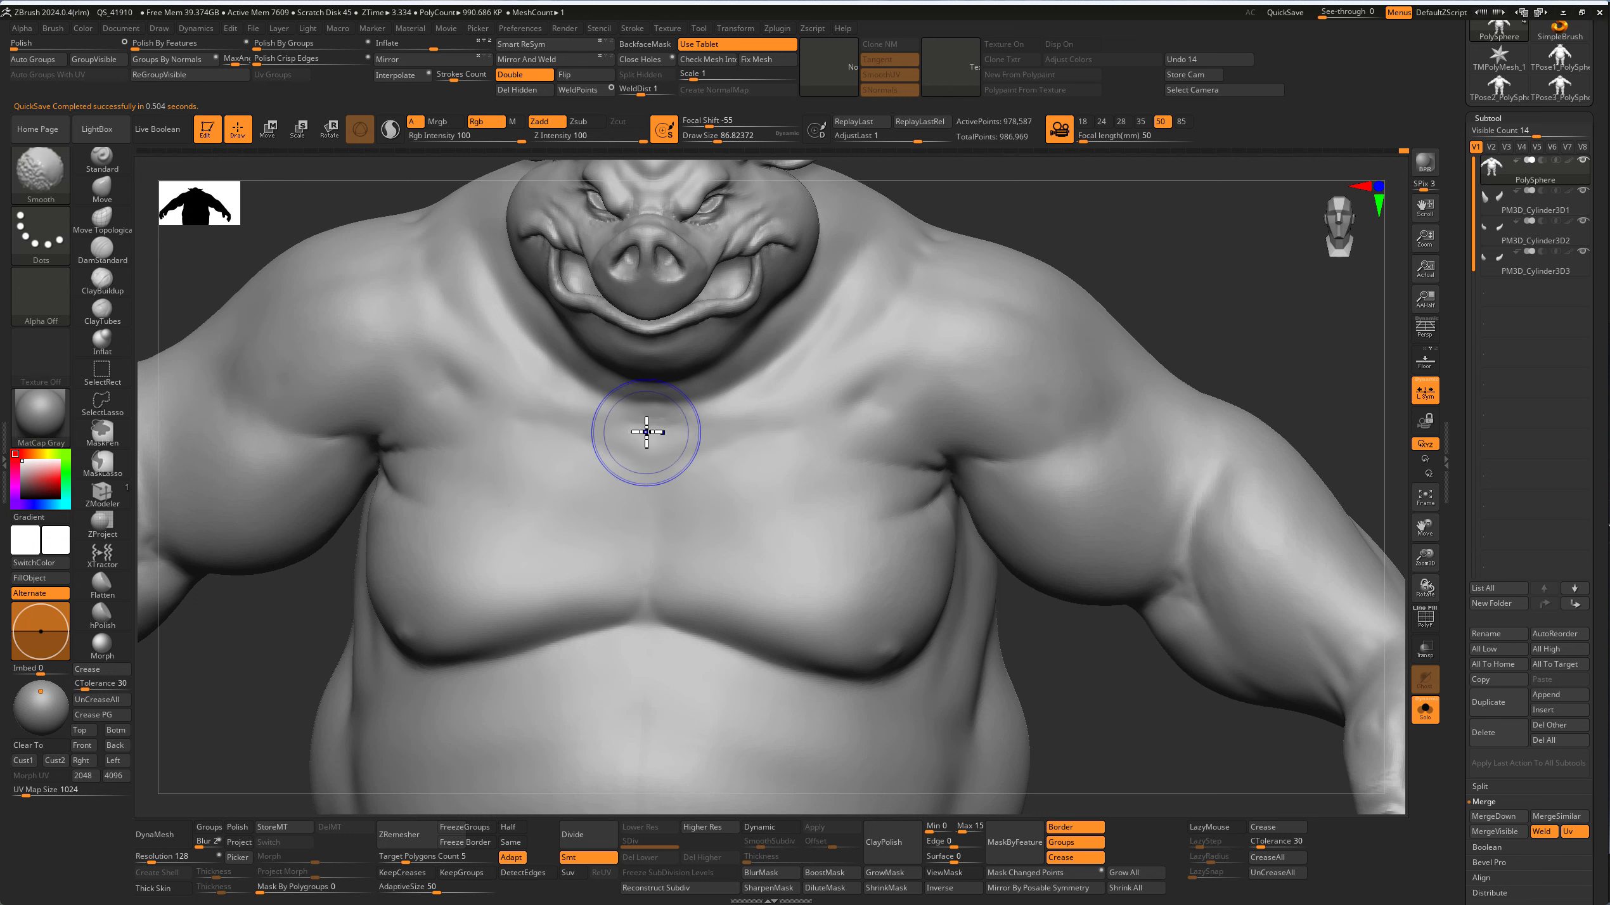
pyautogui.press('f')
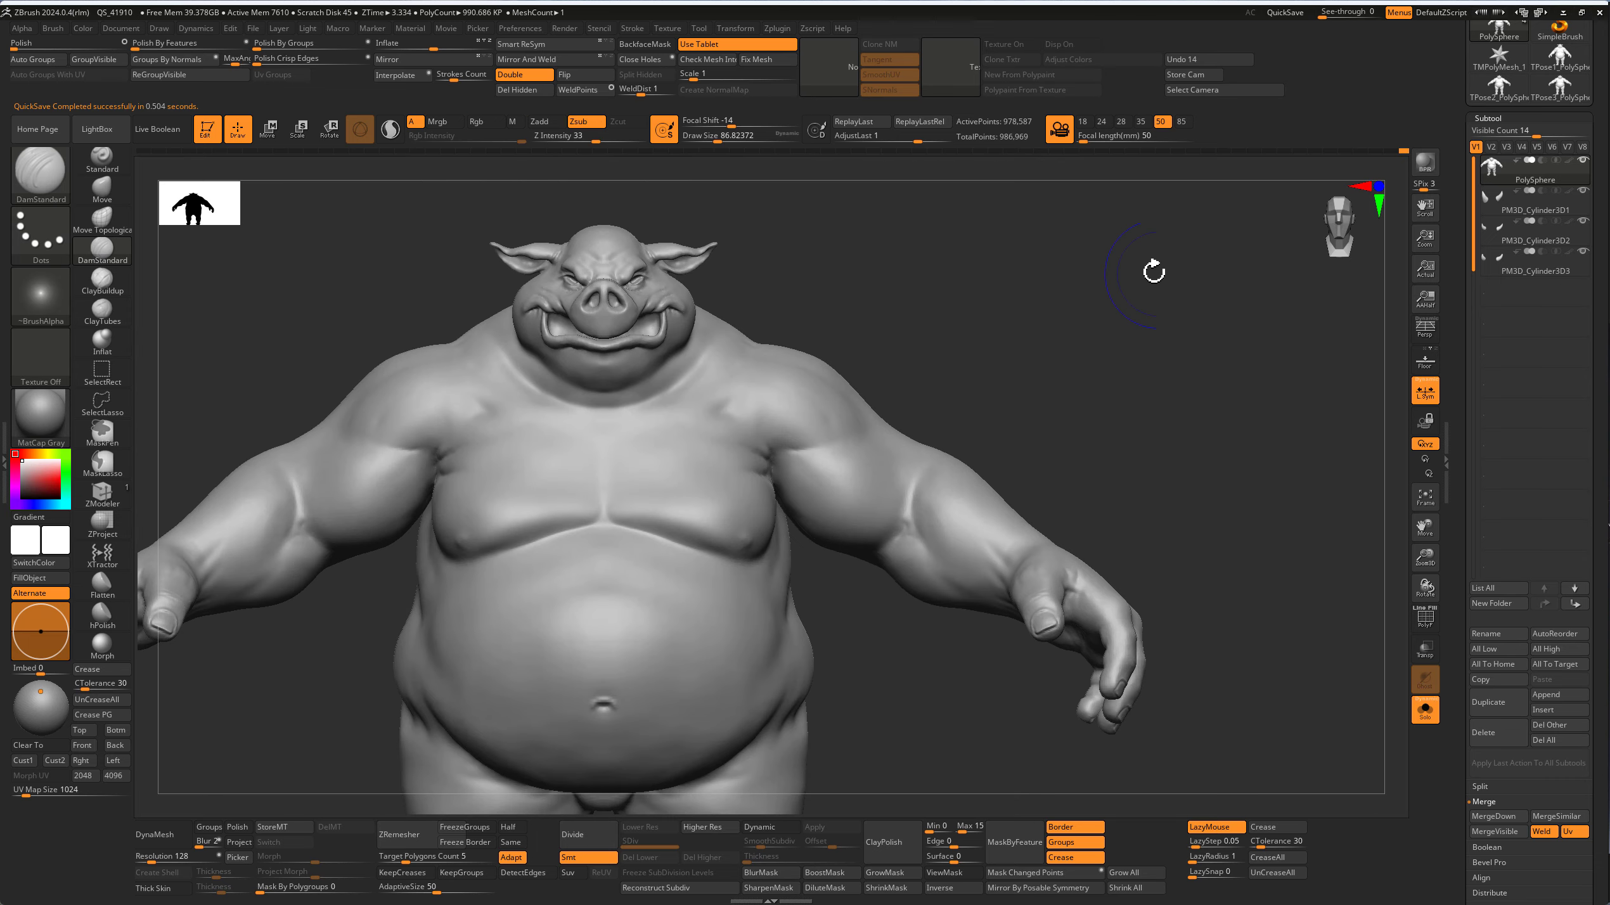
pyautogui.moveTo(1154, 269); pyautogui.dragTo(1114, 302)
pyautogui.scroll(5, 947, 291)
pyautogui.press('b')
pyautogui.press('m')
pyautogui.press('t')
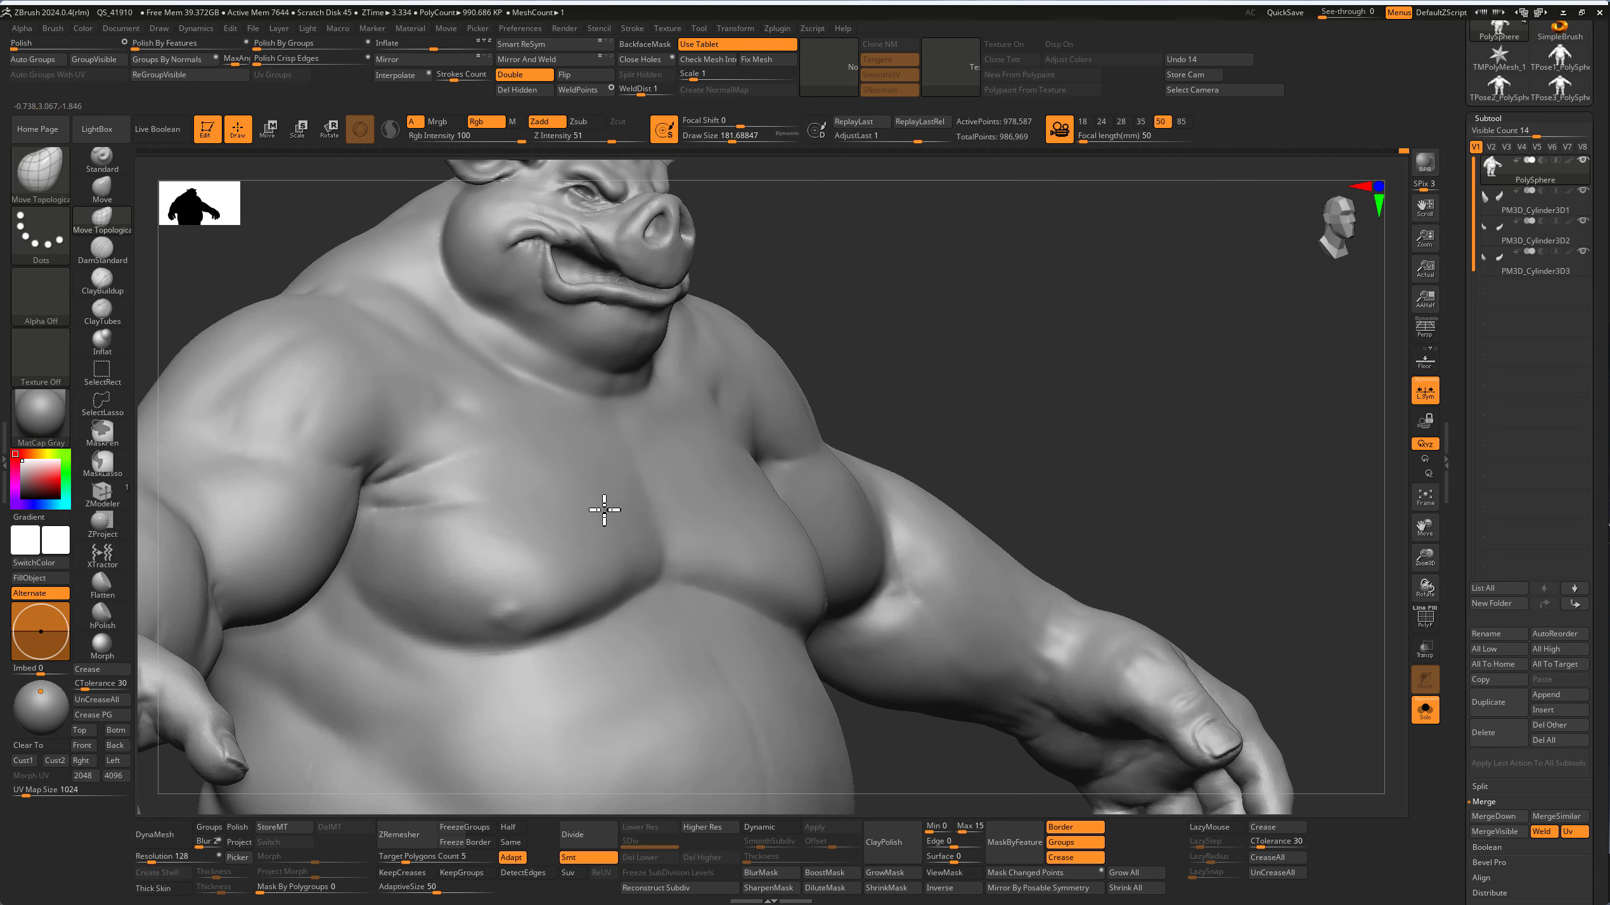
# Step: Smooth the centred upper chest, then orbit back to a full front view of the pig
pyautogui.moveTo(604, 509)
pyautogui.mouseDown(button='right')
pyautogui.moveTo(956, 345)
pyautogui.moveTo(687, 513)
pyautogui.mouseUp(button='right')
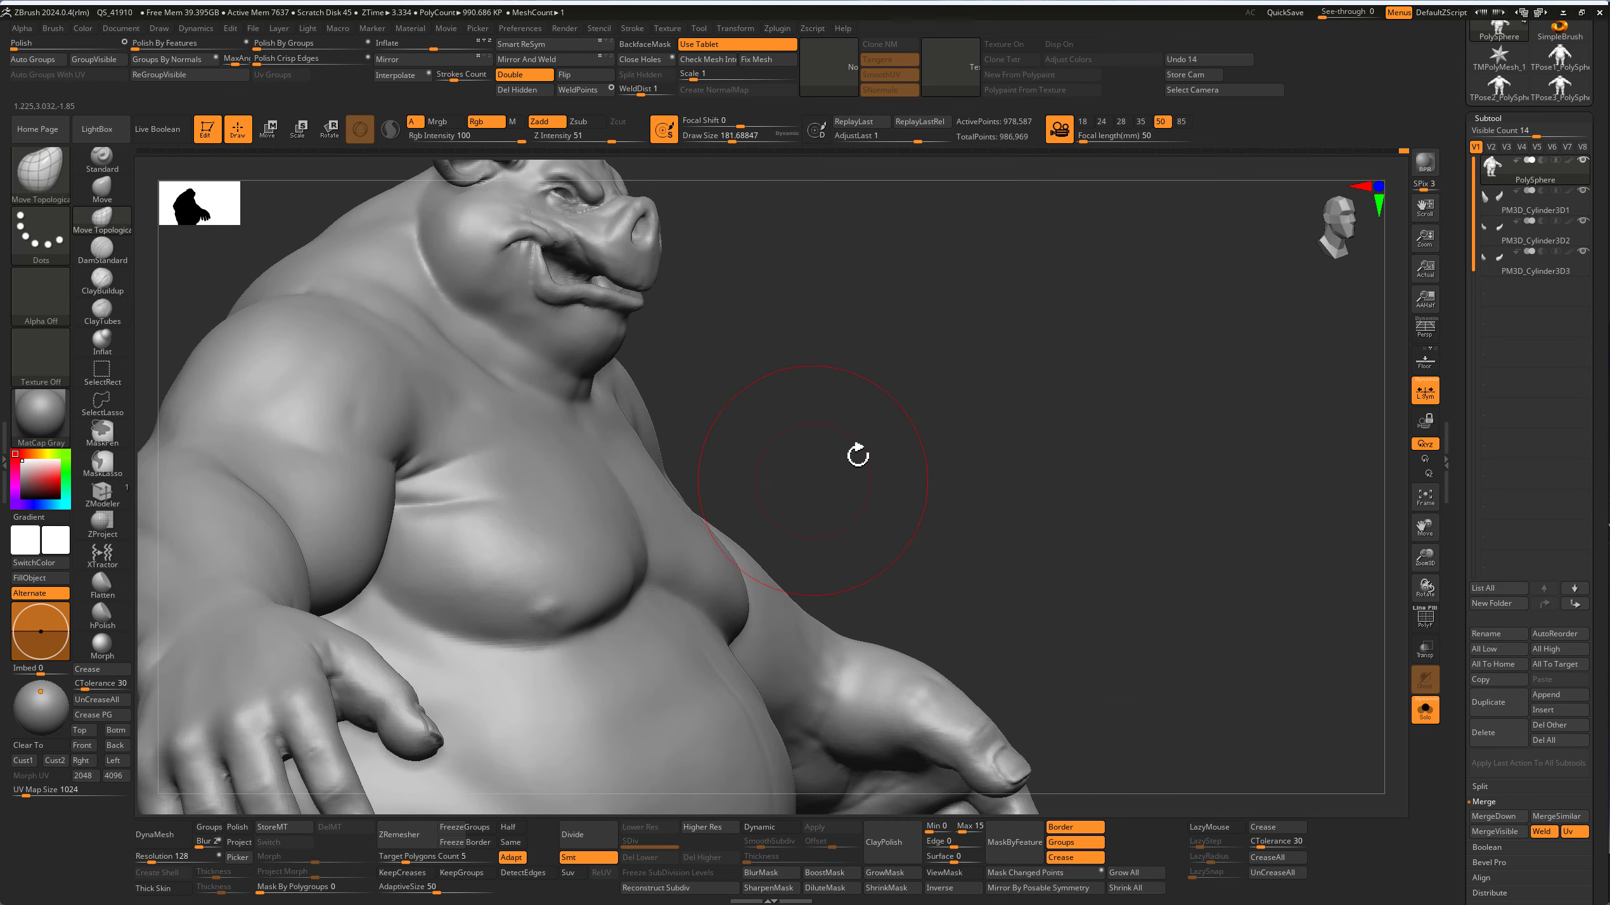
pyautogui.moveTo(857, 455)
pyautogui.mouseDown(button='right')
pyautogui.moveTo(647, 492)
pyautogui.moveTo(1042, 647)
pyautogui.moveTo(662, 474)
pyautogui.moveTo(688, 452)
pyautogui.mouseUp(button='right')
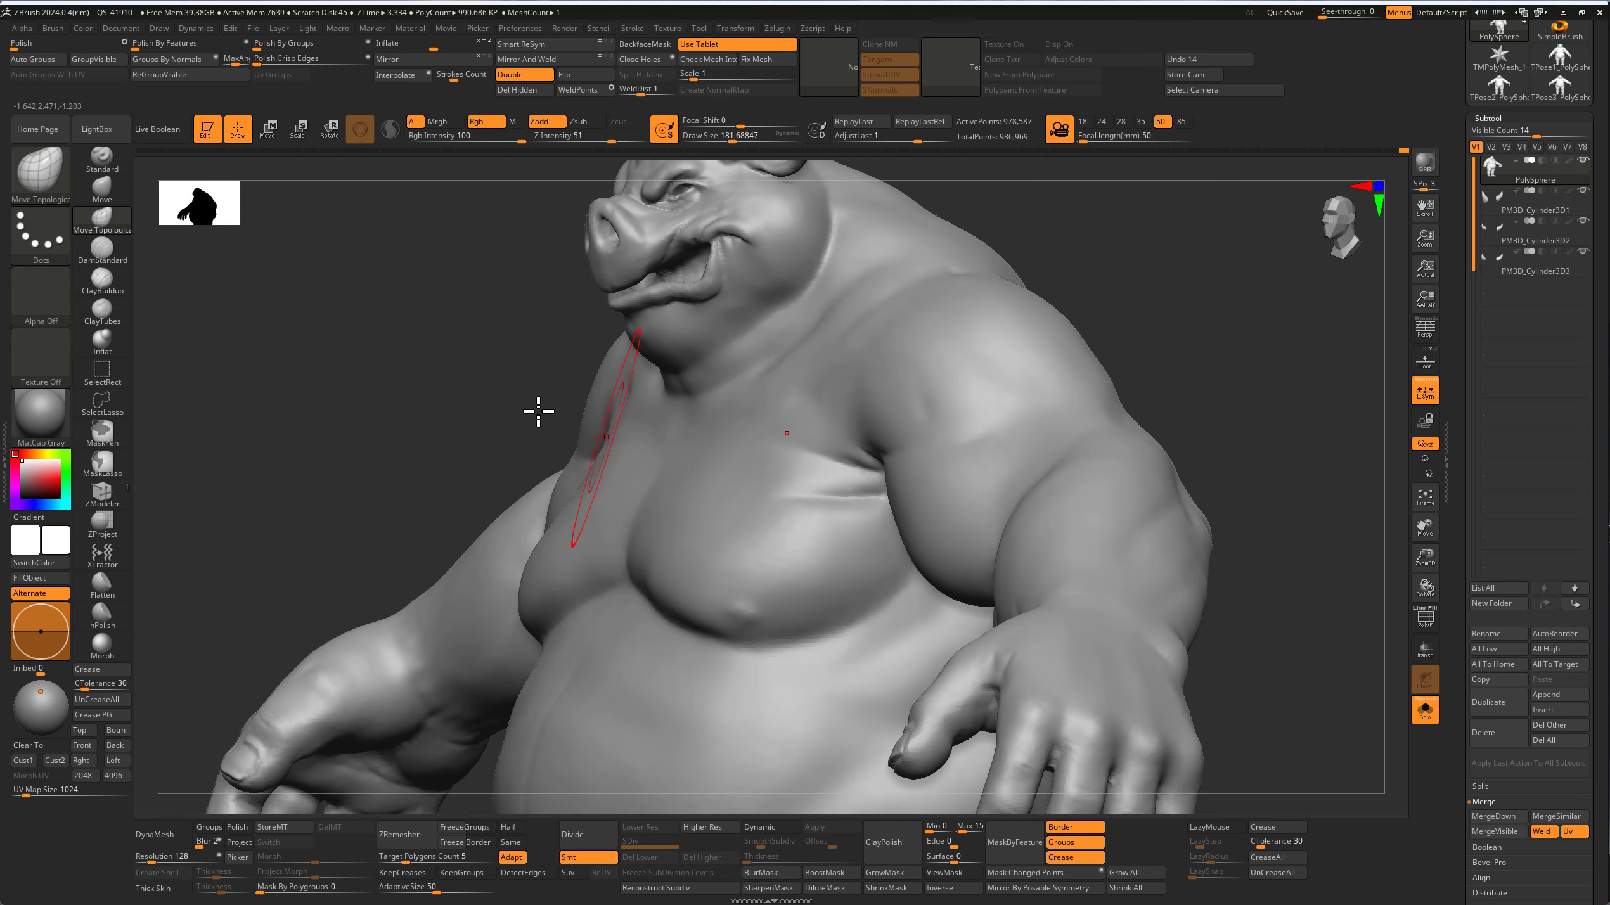
pyautogui.press('f')
pyautogui.moveTo(209, 324)
pyautogui.keyDown('shift'); pyautogui.mouseDown(button='right')
pyautogui.moveTo(396, 374)
pyautogui.moveTo(679, 516)
pyautogui.mouseUp(button='right'); pyautogui.keyUp('shift')
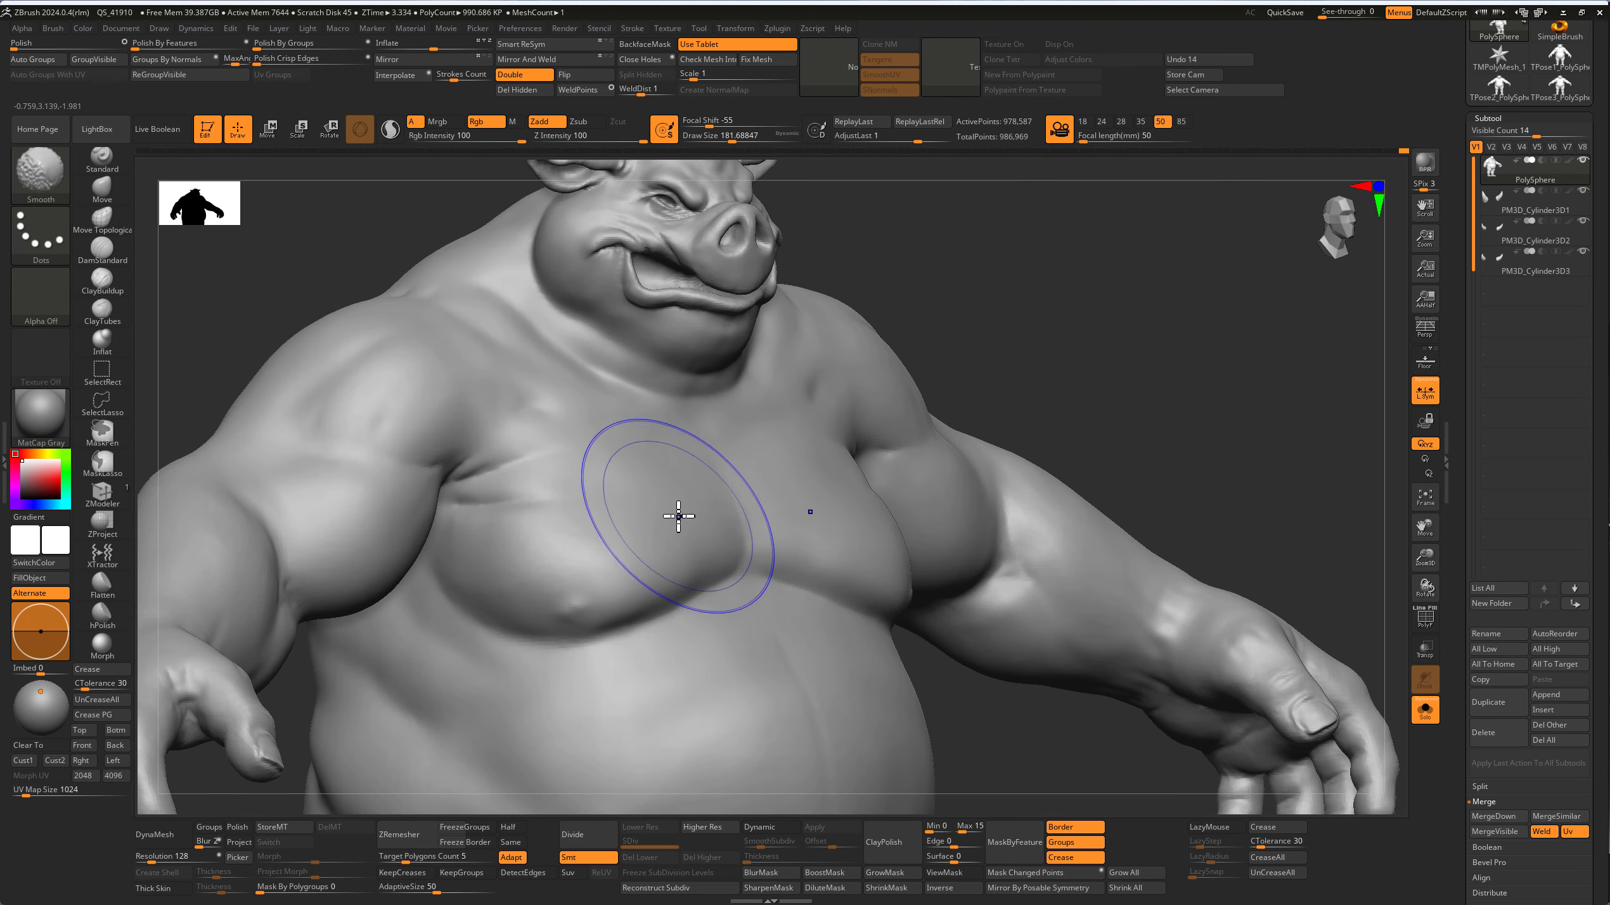
pyautogui.press('f')
pyautogui.moveTo(1107, 385)
pyautogui.keyDown('shift'); pyautogui.mouseDown(button='right')
pyautogui.moveTo(1071, 381)
pyautogui.moveTo(1115, 305)
pyautogui.moveTo(888, 611)
pyautogui.moveTo(909, 569)
pyautogui.moveTo(1014, 604)
pyautogui.moveTo(889, 492)
pyautogui.moveTo(937, 519)
pyautogui.mouseUp(button='right'); pyautogui.keyUp('shift')
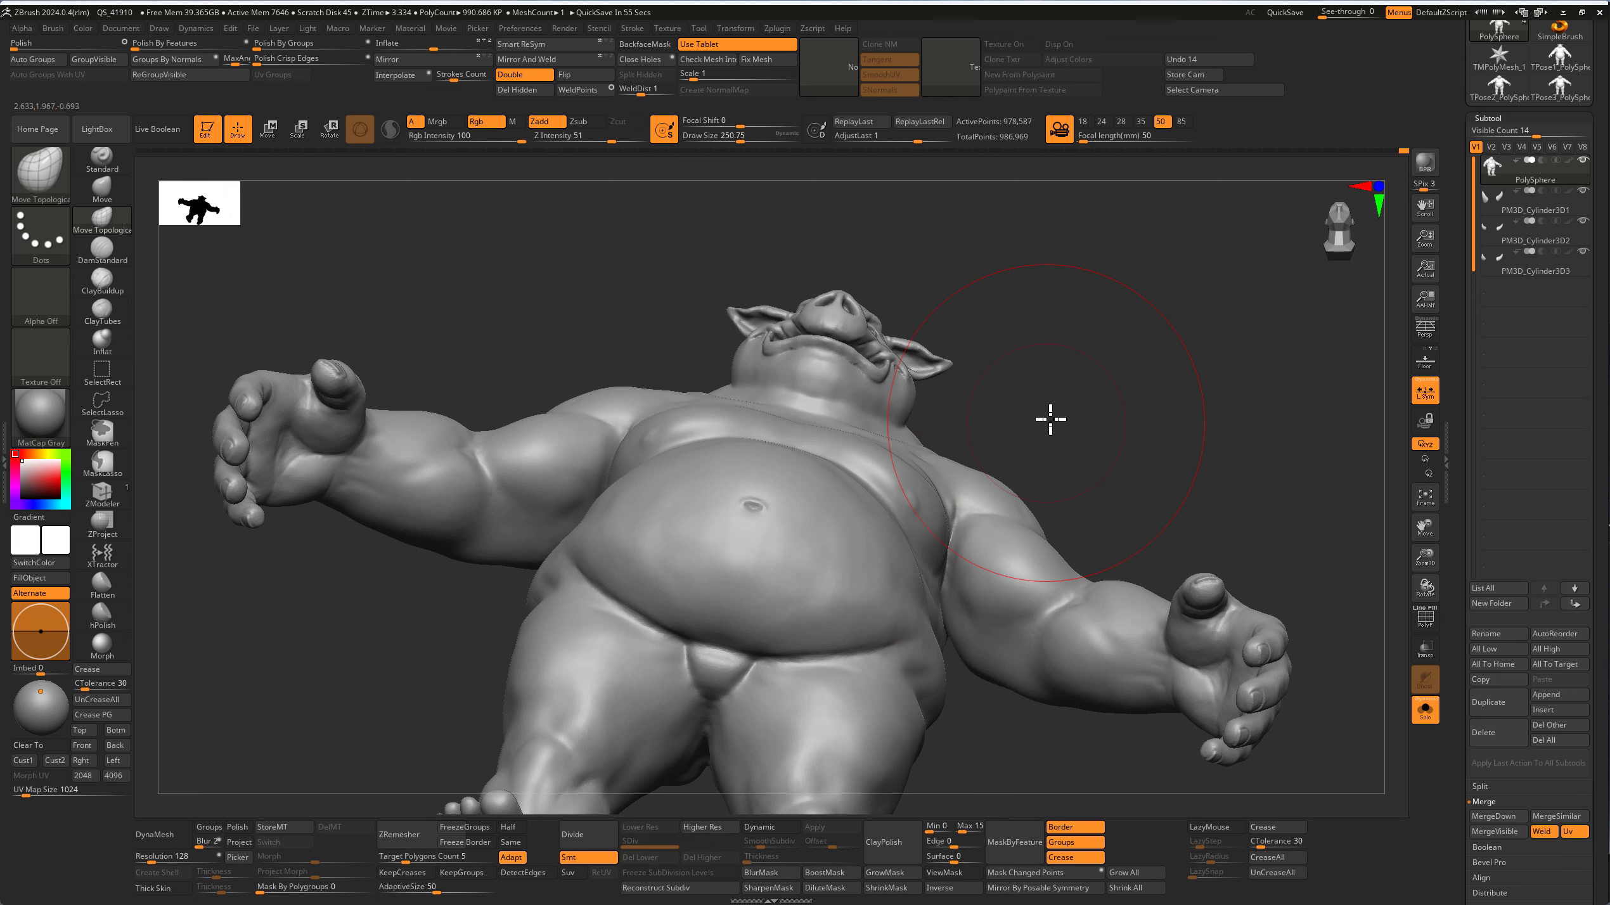
pyautogui.moveTo(1050, 419)
pyautogui.mouseDown(button='right')
pyautogui.moveTo(981, 442)
pyautogui.moveTo(1097, 360)
pyautogui.moveTo(1060, 345)
pyautogui.moveTo(1107, 287)
pyautogui.moveTo(1161, 424)
pyautogui.moveTo(1085, 622)
pyautogui.moveTo(1240, 643)
pyautogui.moveTo(1108, 633)
pyautogui.moveTo(1118, 618)
pyautogui.moveTo(1186, 640)
pyautogui.moveTo(1096, 665)
pyautogui.moveTo(550, 574)
pyautogui.mouseUp(button='right')
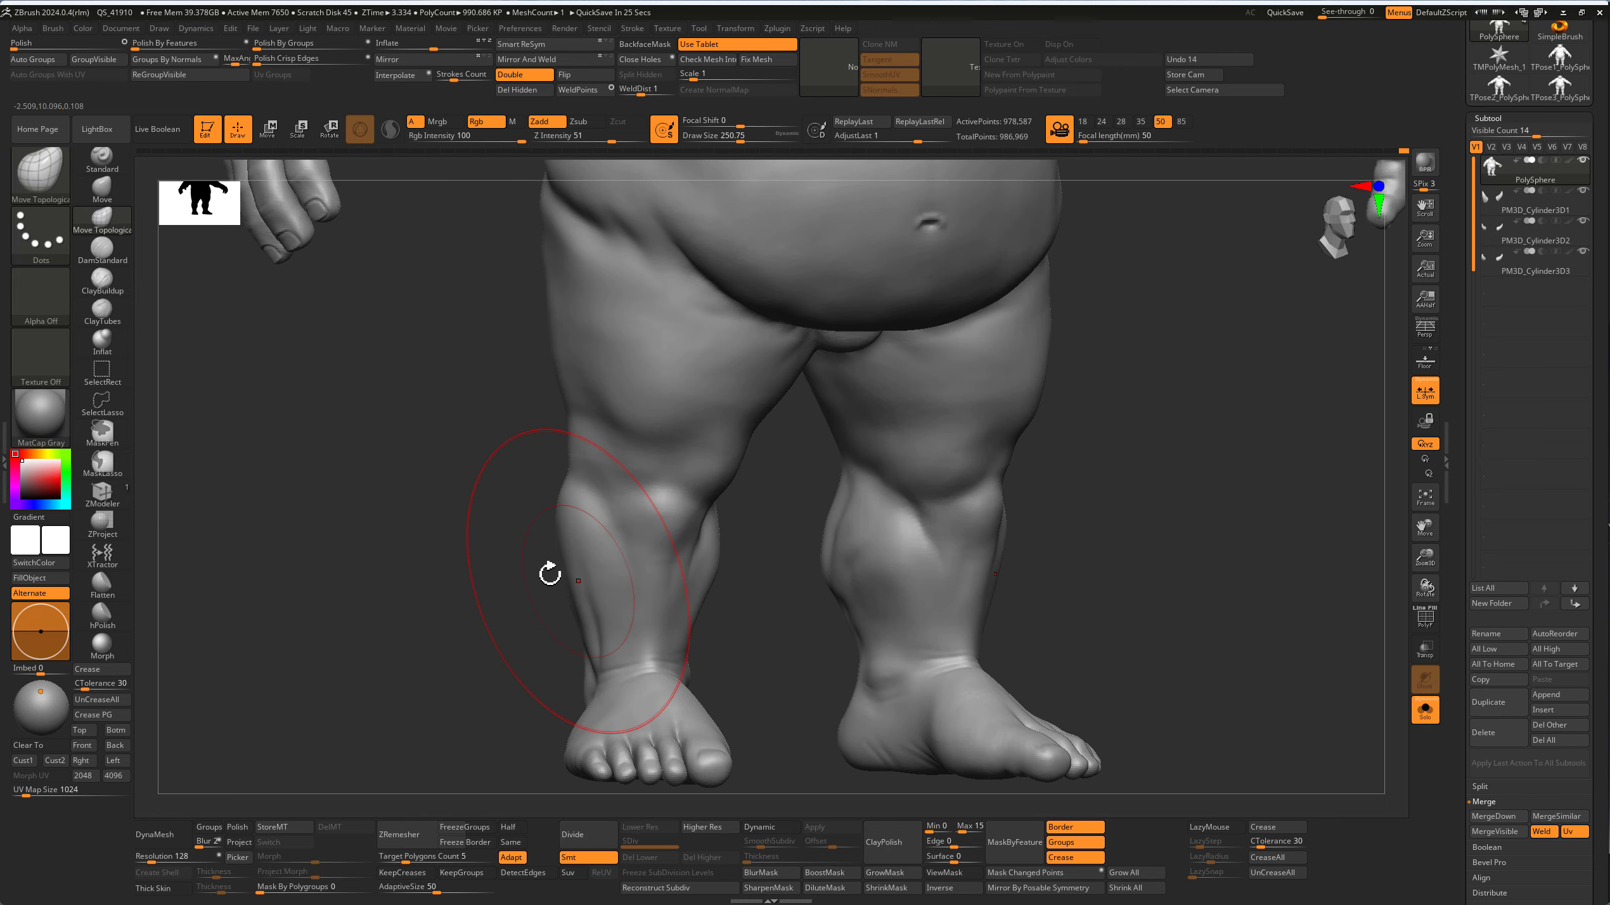
pyautogui.moveTo(569, 500)
pyautogui.mouseDown(button='right')
pyautogui.moveTo(500, 517)
pyautogui.moveTo(568, 491)
pyautogui.mouseUp(button='right')
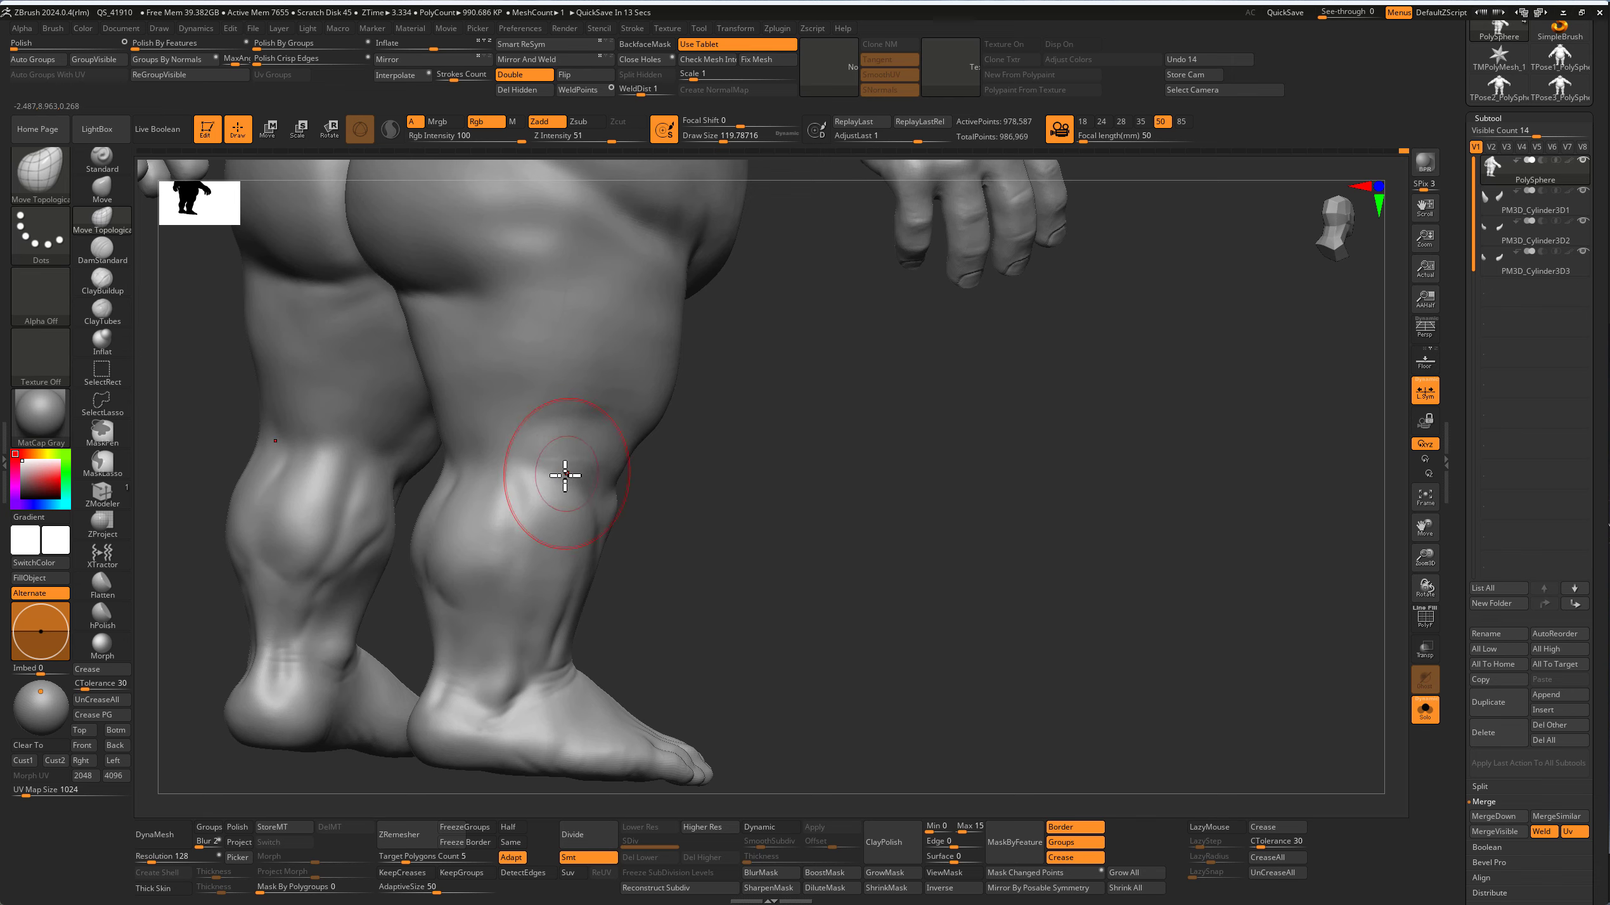
pyautogui.moveTo(781, 528); pyautogui.dragTo(547, 477, button='right')
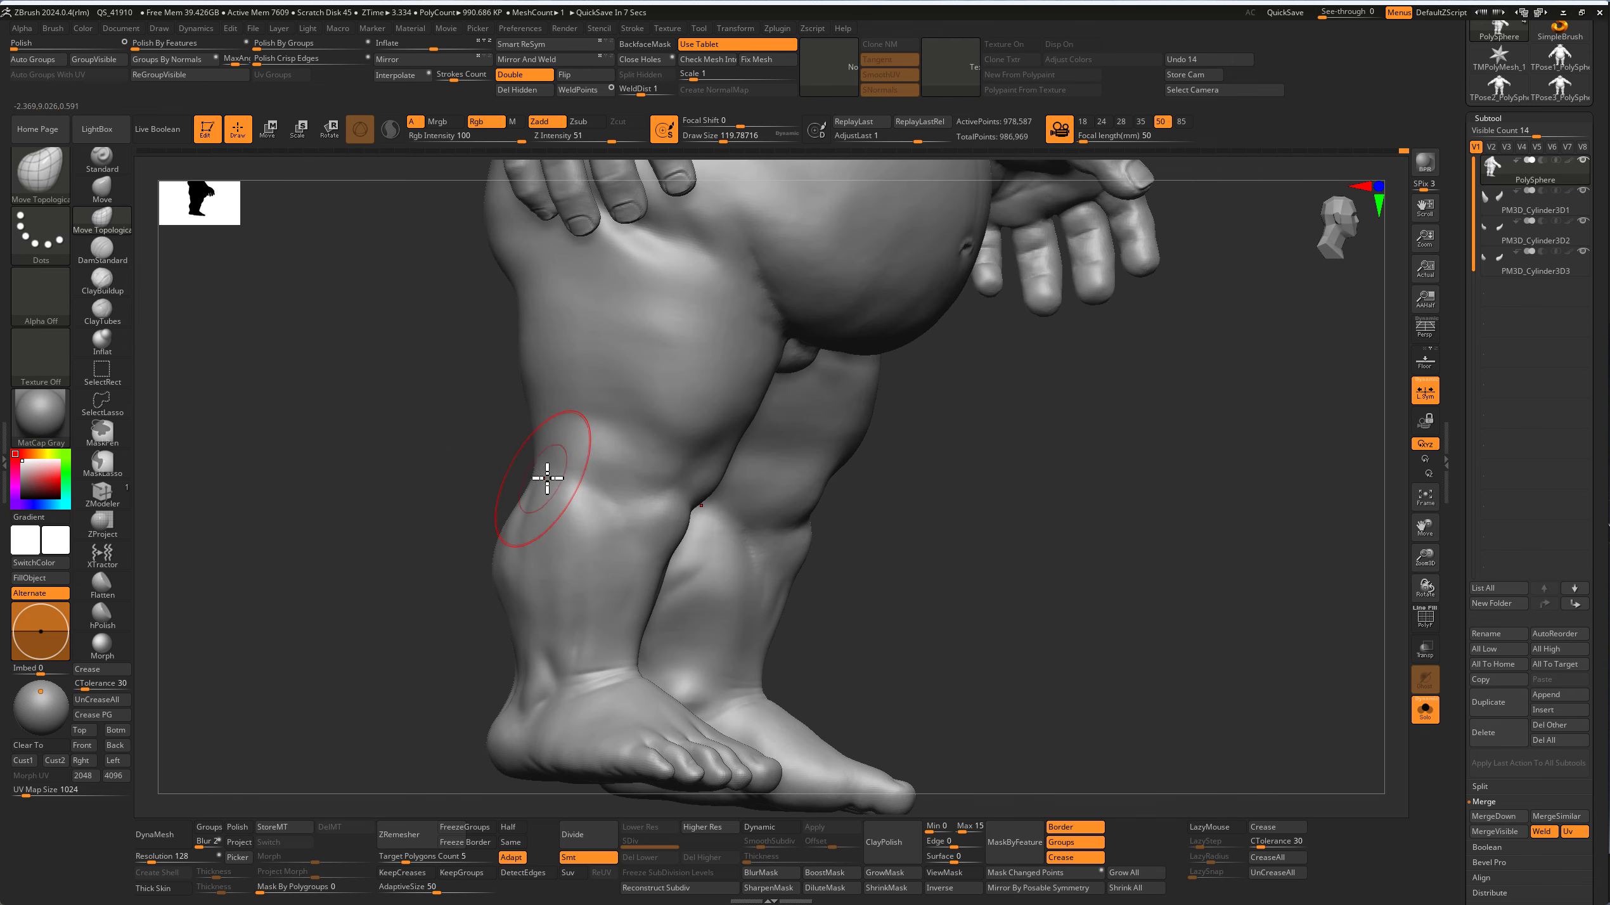
pyautogui.moveTo(908, 562)
pyautogui.mouseDown(button='right')
pyautogui.moveTo(856, 557)
pyautogui.moveTo(874, 561)
pyautogui.moveTo(812, 514)
pyautogui.moveTo(1160, 603)
pyautogui.mouseUp(button='right')
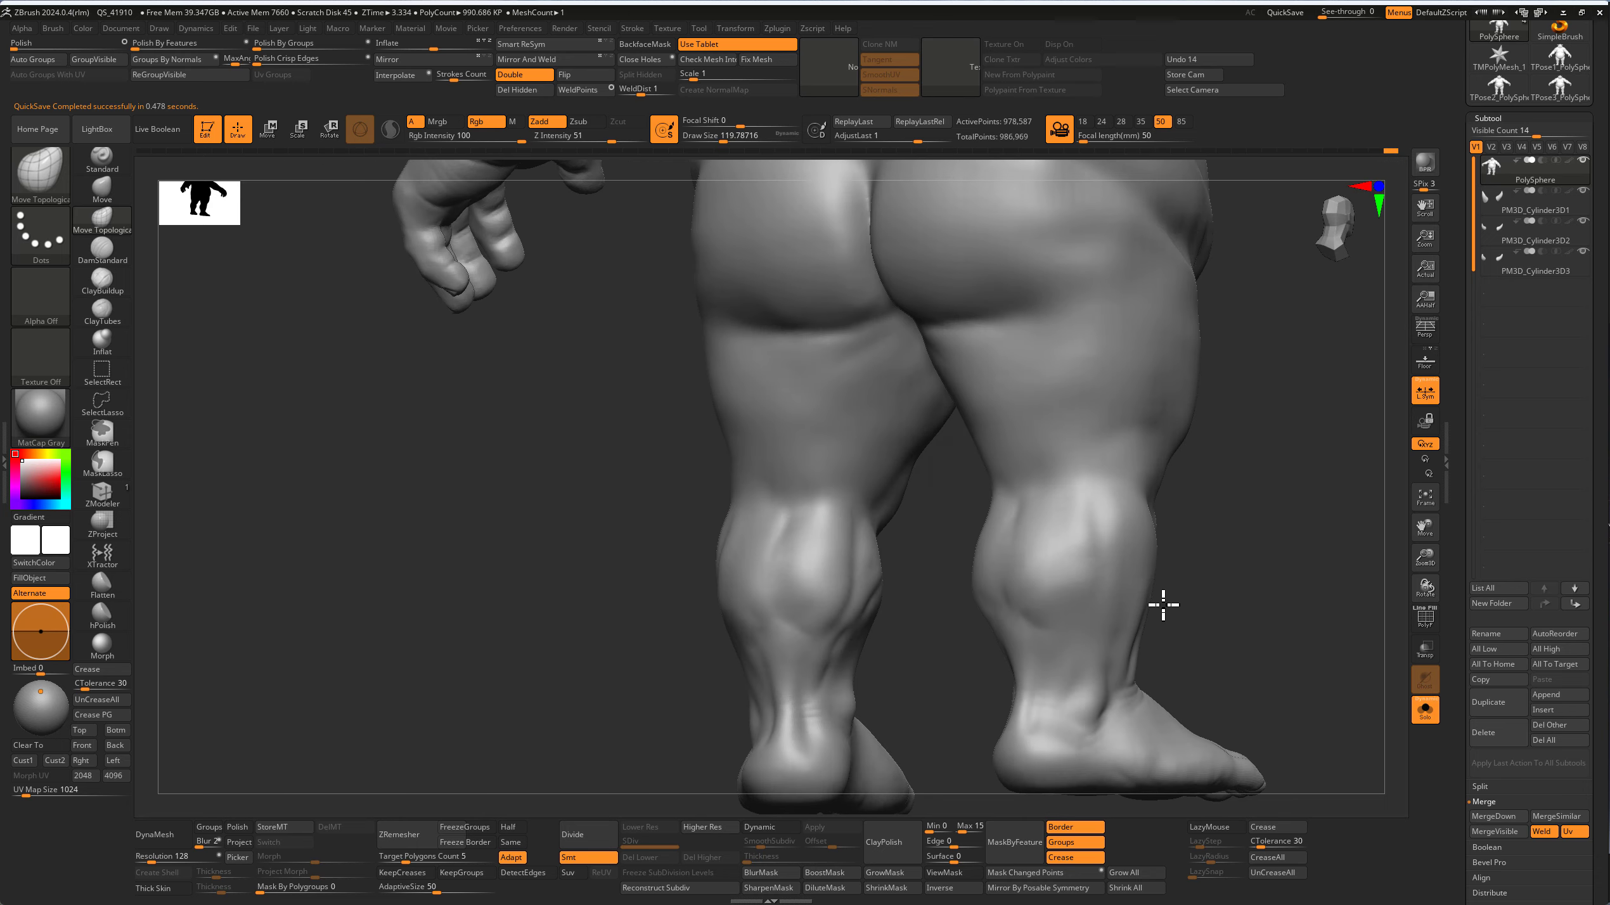
pyautogui.moveTo(724, 494)
pyautogui.mouseDown(button='right')
pyautogui.moveTo(564, 507)
pyautogui.moveTo(830, 506)
pyautogui.mouseUp(button='right')
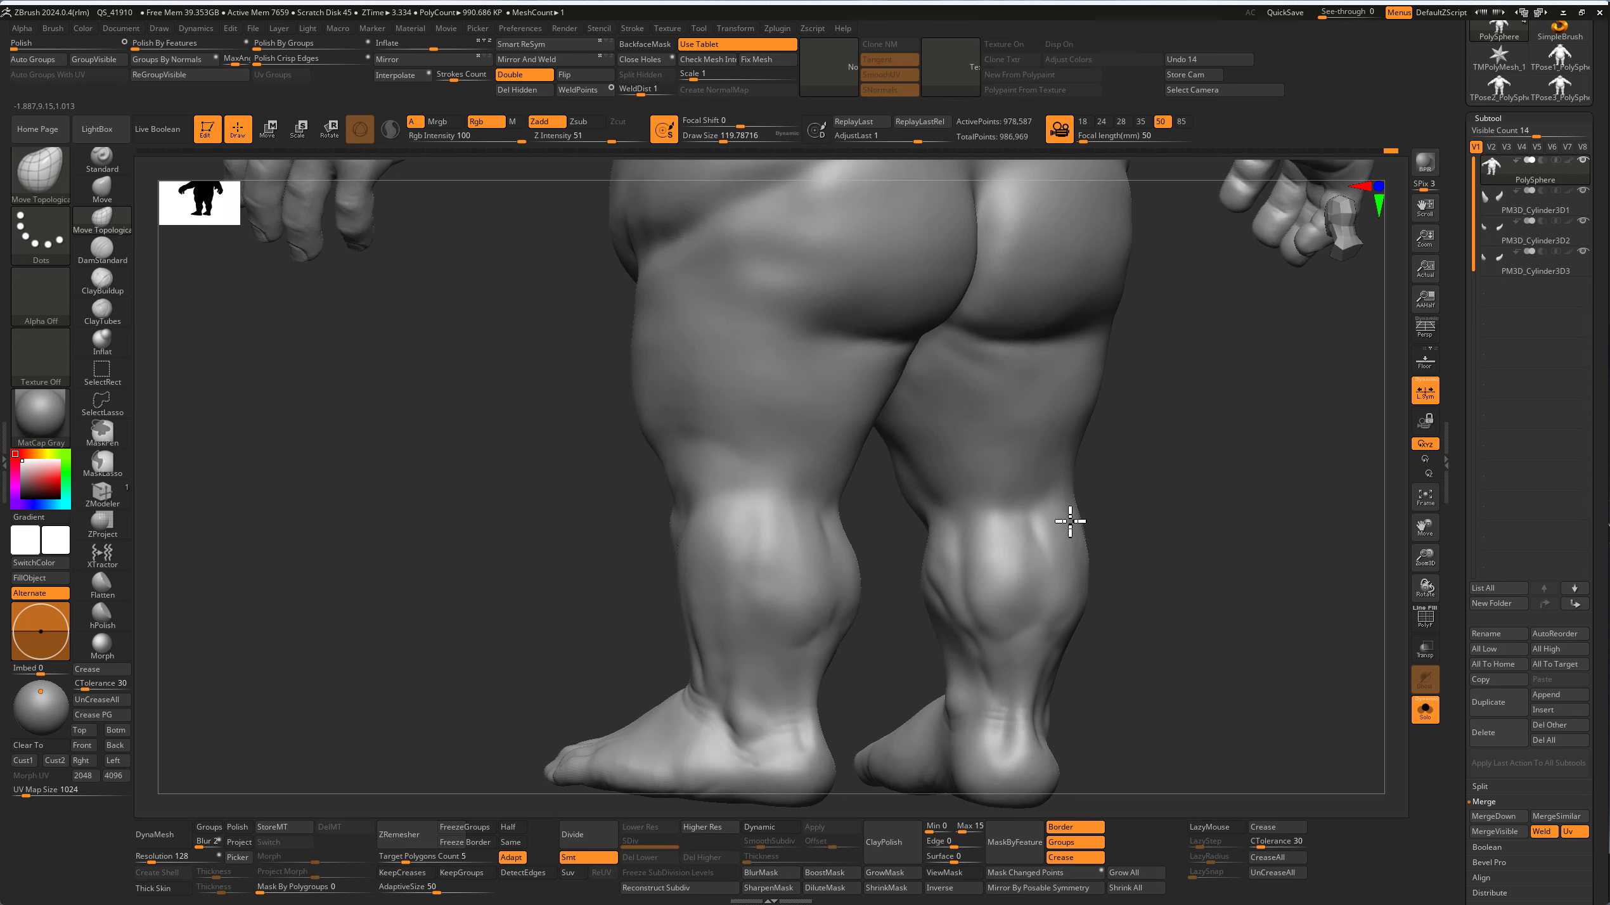
pyautogui.moveTo(1070, 521)
pyautogui.mouseDown(button='right')
pyautogui.moveTo(1169, 546)
pyautogui.moveTo(698, 538)
pyautogui.moveTo(618, 653)
pyautogui.moveTo(629, 636)
pyautogui.moveTo(575, 639)
pyautogui.moveTo(598, 641)
pyautogui.mouseUp(button='right')
pyautogui.moveTo(601, 458)
pyautogui.mouseDown(button='right')
pyautogui.moveTo(824, 494)
pyautogui.moveTo(788, 413)
pyautogui.moveTo(891, 532)
pyautogui.moveTo(855, 518)
pyautogui.mouseUp(button='right')
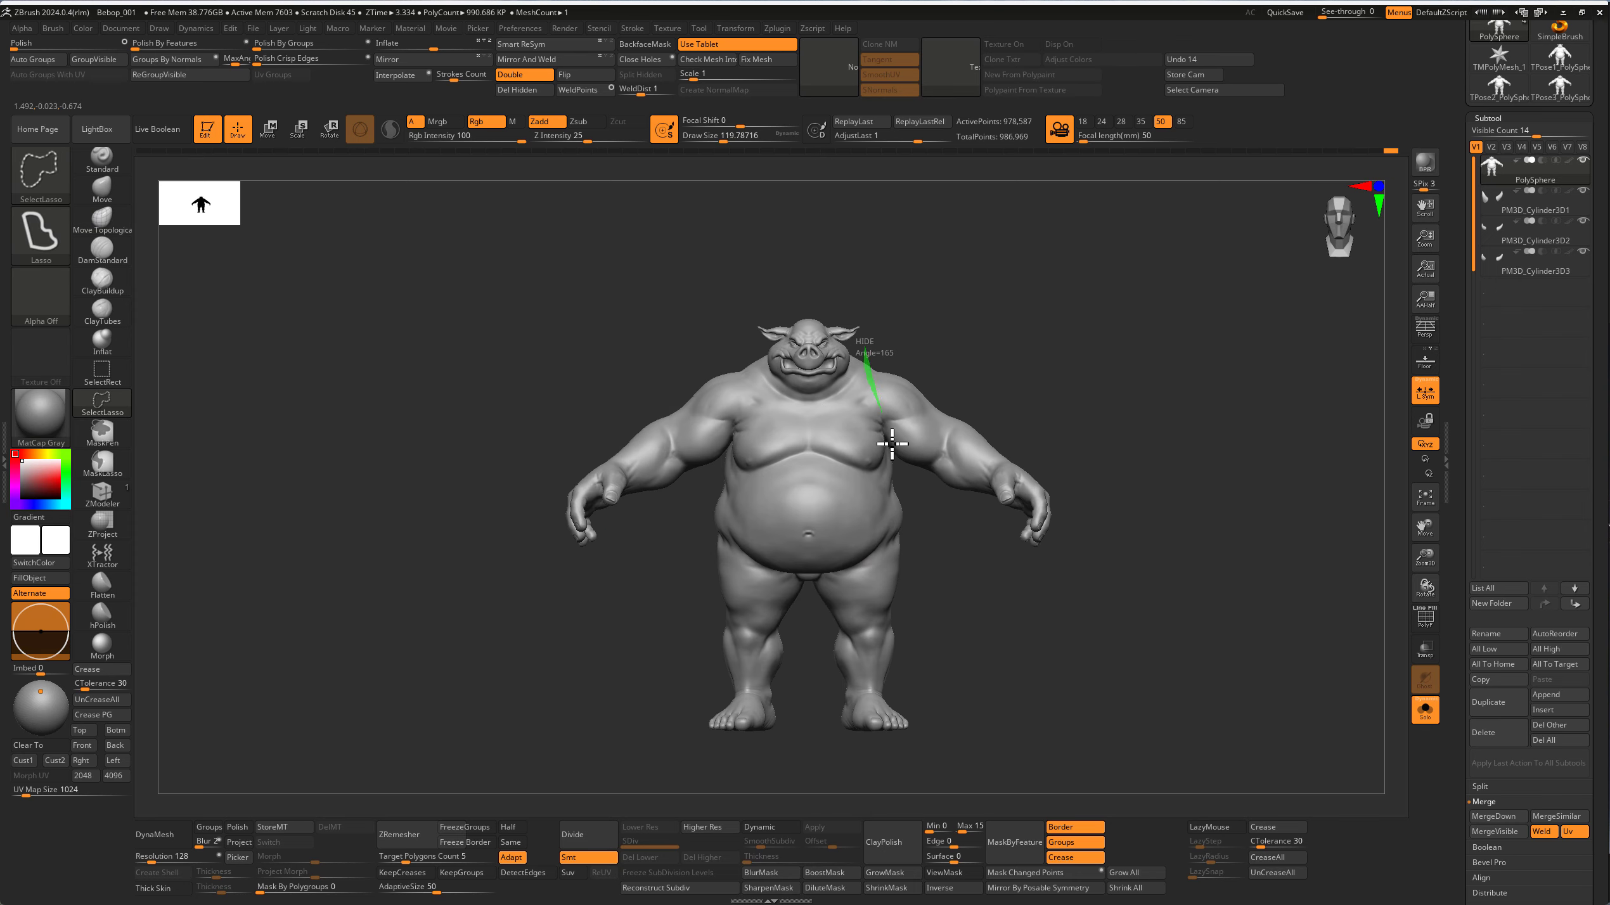
# Step: Hide part of the chest and arm, then smooth the belly sides with the brush enlarged to about 153
pyautogui.keyDown('ctrl'); pyautogui.keyDown('shift'); pyautogui.moveTo(892, 444); pyautogui.dragTo(773, 711); pyautogui.keyUp('shift'); pyautogui.keyUp('ctrl')
pyautogui.moveTo(793, 507)
pyautogui.mouseDown(button='right')
pyautogui.moveTo(927, 496)
pyautogui.moveTo(1023, 609)
pyautogui.moveTo(849, 459)
pyautogui.mouseUp(button='right')
pyautogui.press('s')
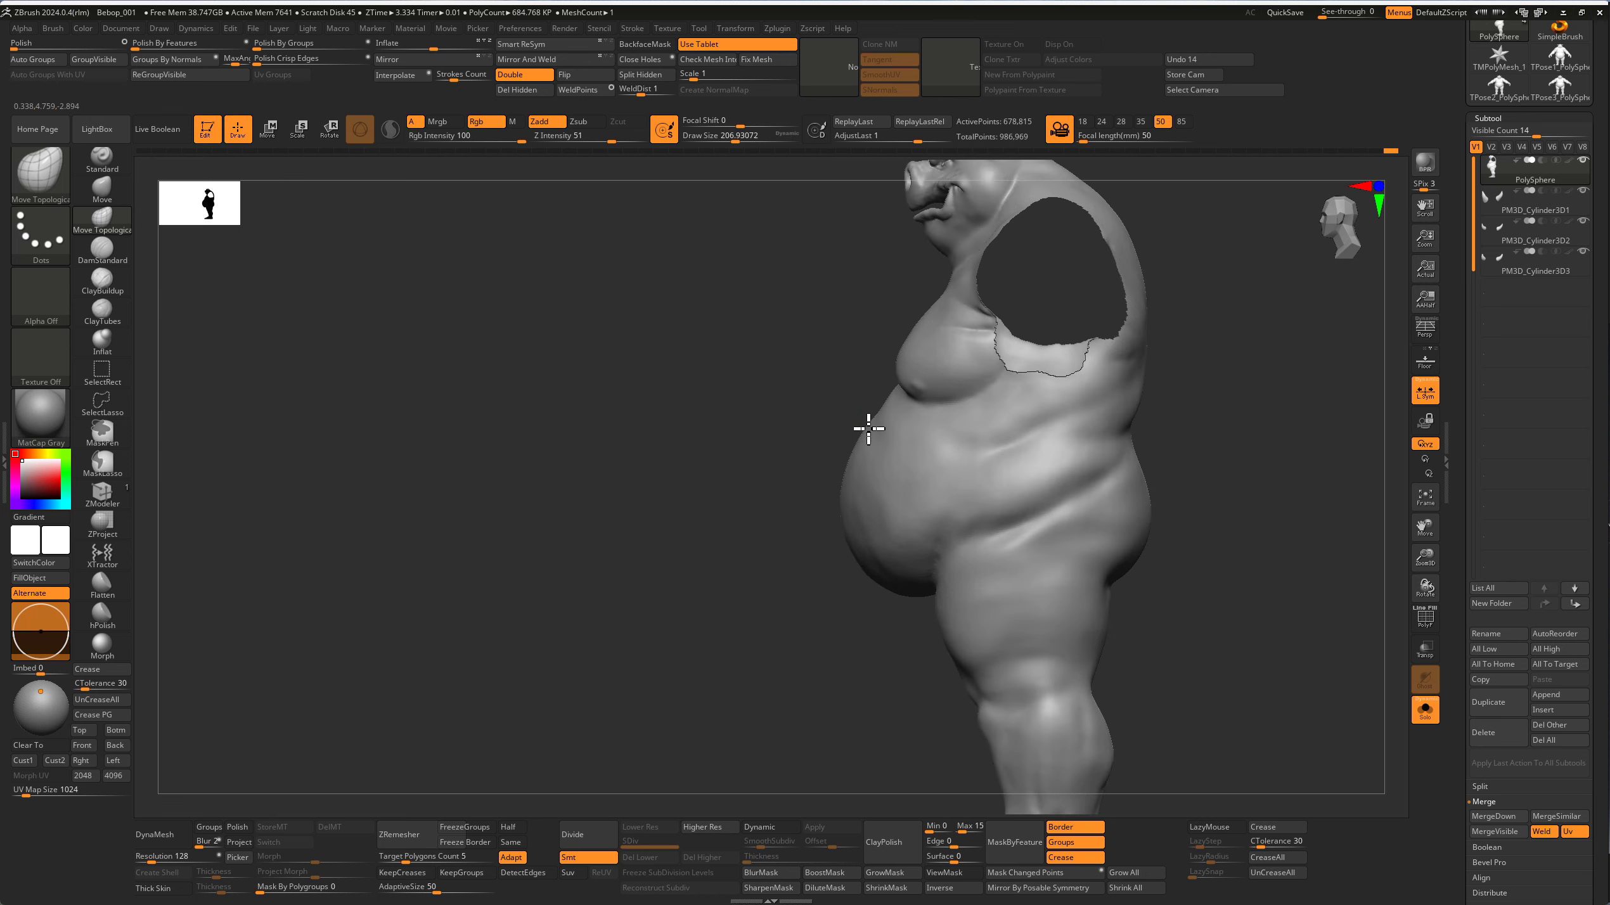
pyautogui.moveTo(934, 324)
pyautogui.mouseDown(button='right')
pyautogui.moveTo(927, 403)
pyautogui.moveTo(895, 457)
pyautogui.moveTo(931, 605)
pyautogui.moveTo(847, 490)
pyautogui.moveTo(838, 370)
pyautogui.moveTo(868, 324)
pyautogui.mouseUp(button='right')
pyautogui.press('shift')
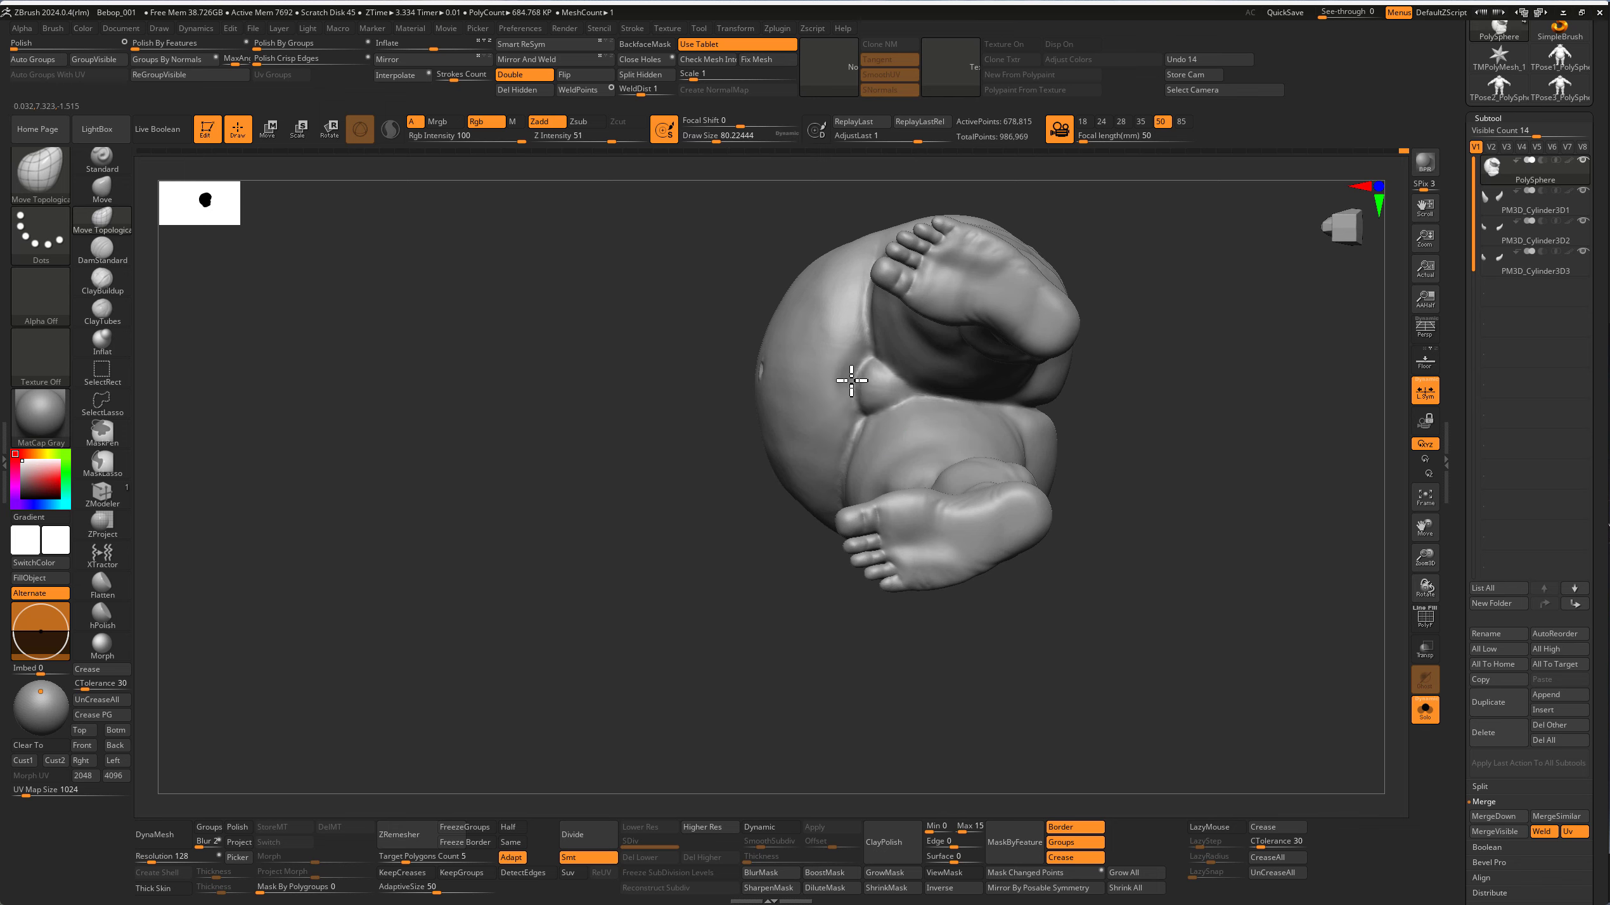
pyautogui.moveTo(851, 380)
pyautogui.mouseDown(button='right')
pyautogui.moveTo(856, 467)
pyautogui.moveTo(877, 345)
pyautogui.moveTo(848, 295)
pyautogui.moveTo(834, 369)
pyautogui.moveTo(981, 532)
pyautogui.moveTo(945, 532)
pyautogui.moveTo(1028, 517)
pyautogui.mouseUp(button='right')
pyautogui.press('s')
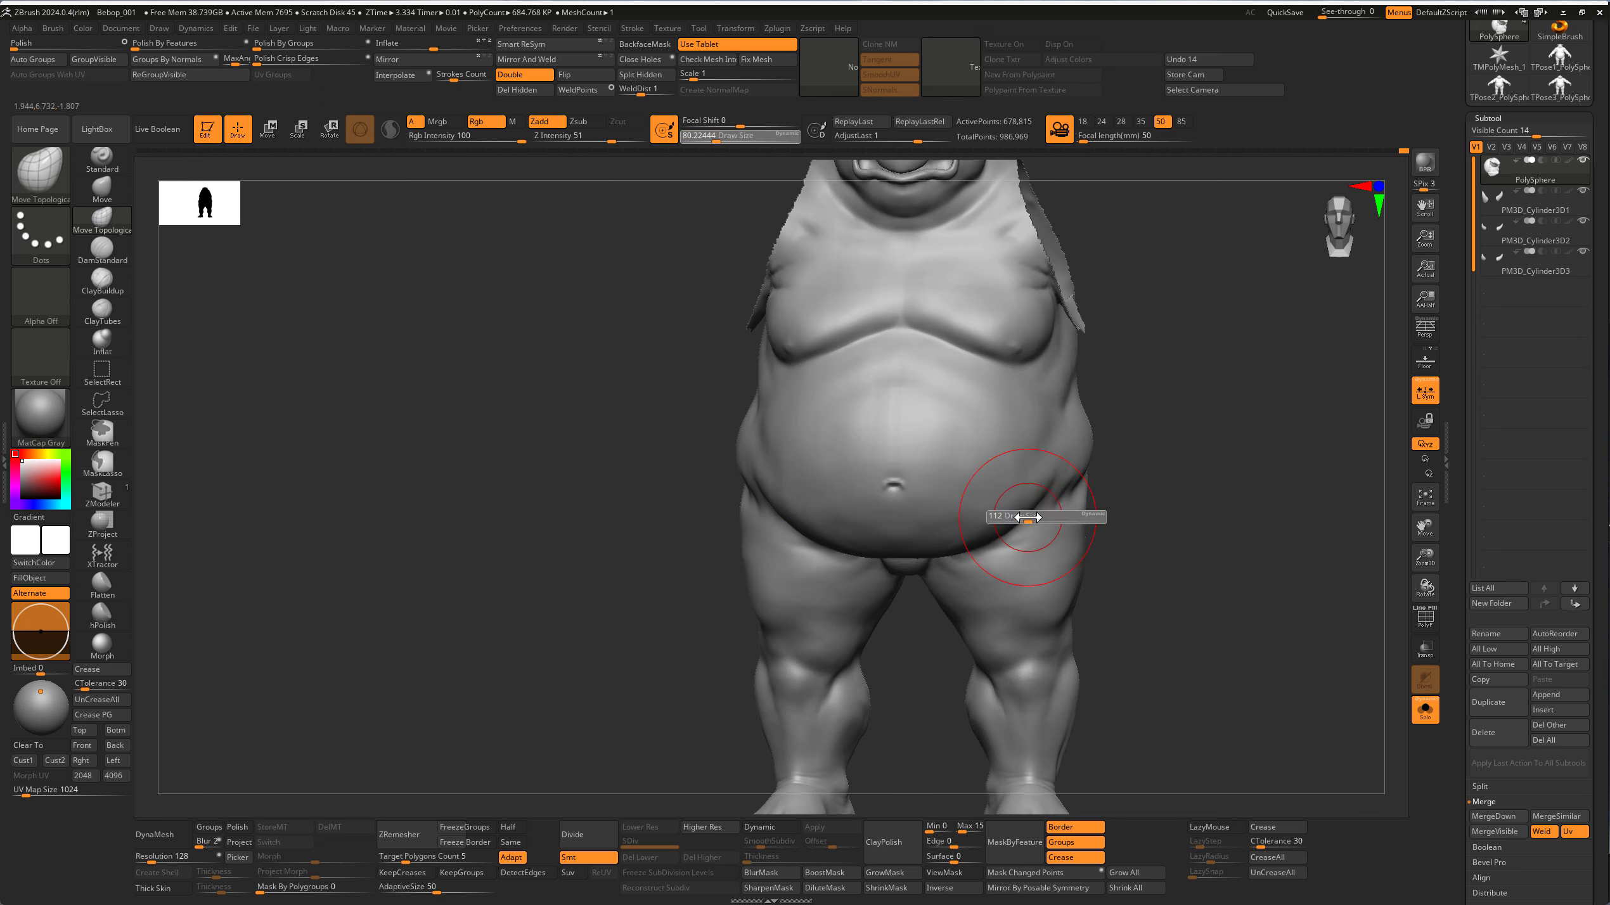
pyautogui.moveTo(1028, 517); pyautogui.dragTo(1025, 498)
pyautogui.moveTo(1027, 498)
pyautogui.mouseDown(button='right')
pyautogui.moveTo(978, 539)
pyautogui.moveTo(1053, 438)
pyautogui.moveTo(1096, 425)
pyautogui.moveTo(1119, 377)
pyautogui.moveTo(1049, 468)
pyautogui.moveTo(1000, 460)
pyautogui.moveTo(1071, 331)
pyautogui.moveTo(1115, 485)
pyautogui.moveTo(1024, 492)
pyautogui.mouseUp(button='right')
# Step: Smooth the buttocks with the brush shrunk to about 90
pyautogui.press('s')
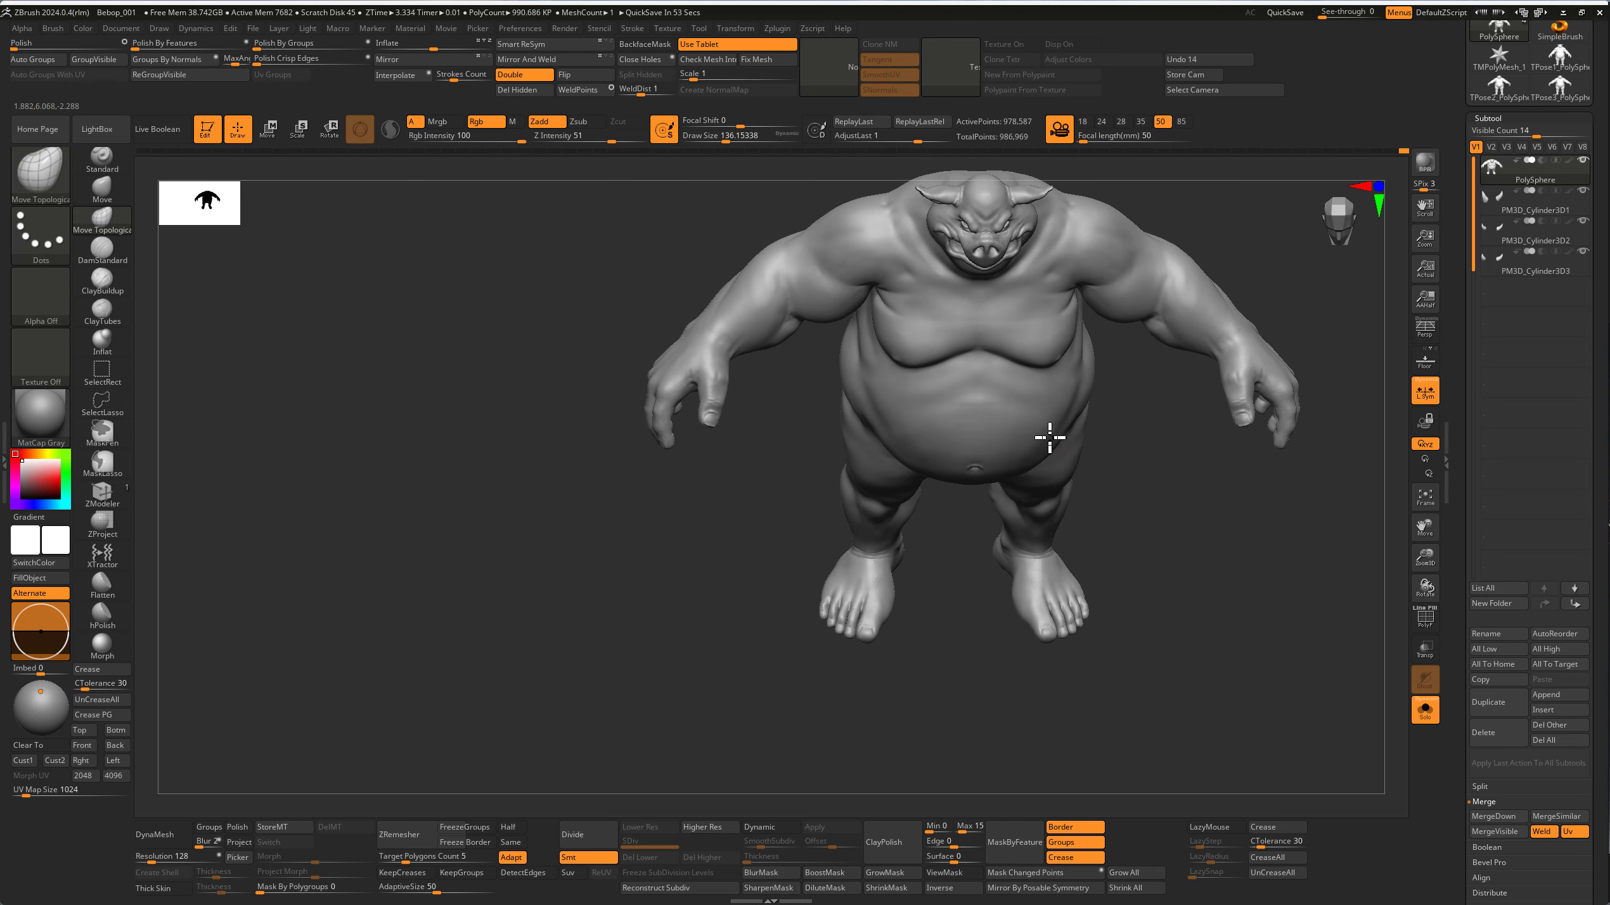
pyautogui.moveTo(1062, 415)
pyautogui.mouseDown(button='right')
pyautogui.moveTo(1042, 334)
pyautogui.moveTo(1014, 421)
pyautogui.moveTo(927, 528)
pyautogui.moveTo(758, 496)
pyautogui.moveTo(820, 460)
pyautogui.moveTo(769, 485)
pyautogui.moveTo(766, 467)
pyautogui.moveTo(820, 492)
pyautogui.moveTo(766, 575)
pyautogui.moveTo(873, 515)
pyautogui.moveTo(856, 510)
pyautogui.moveTo(926, 519)
pyautogui.moveTo(962, 607)
pyautogui.moveTo(989, 492)
pyautogui.moveTo(834, 504)
pyautogui.moveTo(777, 484)
pyautogui.moveTo(825, 468)
pyautogui.moveTo(826, 514)
pyautogui.moveTo(766, 478)
pyautogui.moveTo(521, 467)
pyautogui.moveTo(762, 478)
pyautogui.moveTo(790, 396)
pyautogui.moveTo(739, 469)
pyautogui.moveTo(629, 467)
pyautogui.moveTo(737, 532)
pyautogui.moveTo(831, 532)
pyautogui.moveTo(819, 618)
pyautogui.moveTo(766, 532)
pyautogui.moveTo(724, 521)
pyautogui.moveTo(848, 492)
pyautogui.moveTo(842, 582)
pyautogui.moveTo(992, 467)
pyautogui.moveTo(992, 509)
pyautogui.moveTo(927, 514)
pyautogui.moveTo(1175, 729)
pyautogui.mouseUp(button='right')
pyautogui.press('s')
pyautogui.press('shift')
pyautogui.press('shift')
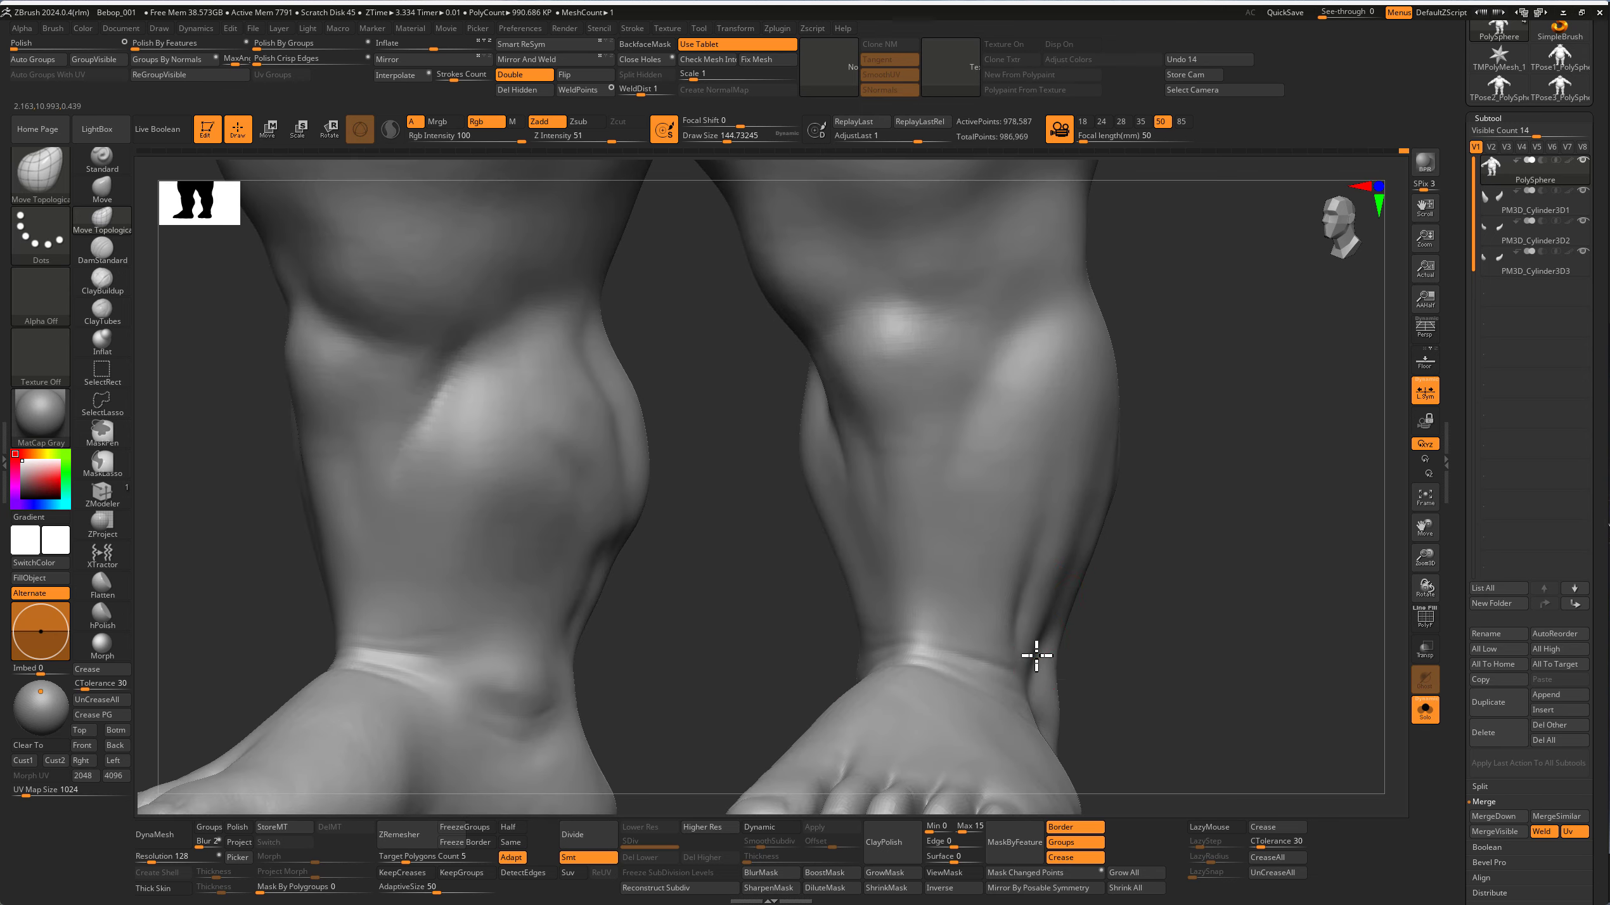
pyautogui.moveTo(1037, 655)
pyautogui.keyDown('ctrl'); pyautogui.mouseDown(button='right')
pyautogui.moveTo(870, 621)
pyautogui.moveTo(838, 559)
pyautogui.mouseUp(button='right'); pyautogui.keyUp('ctrl')
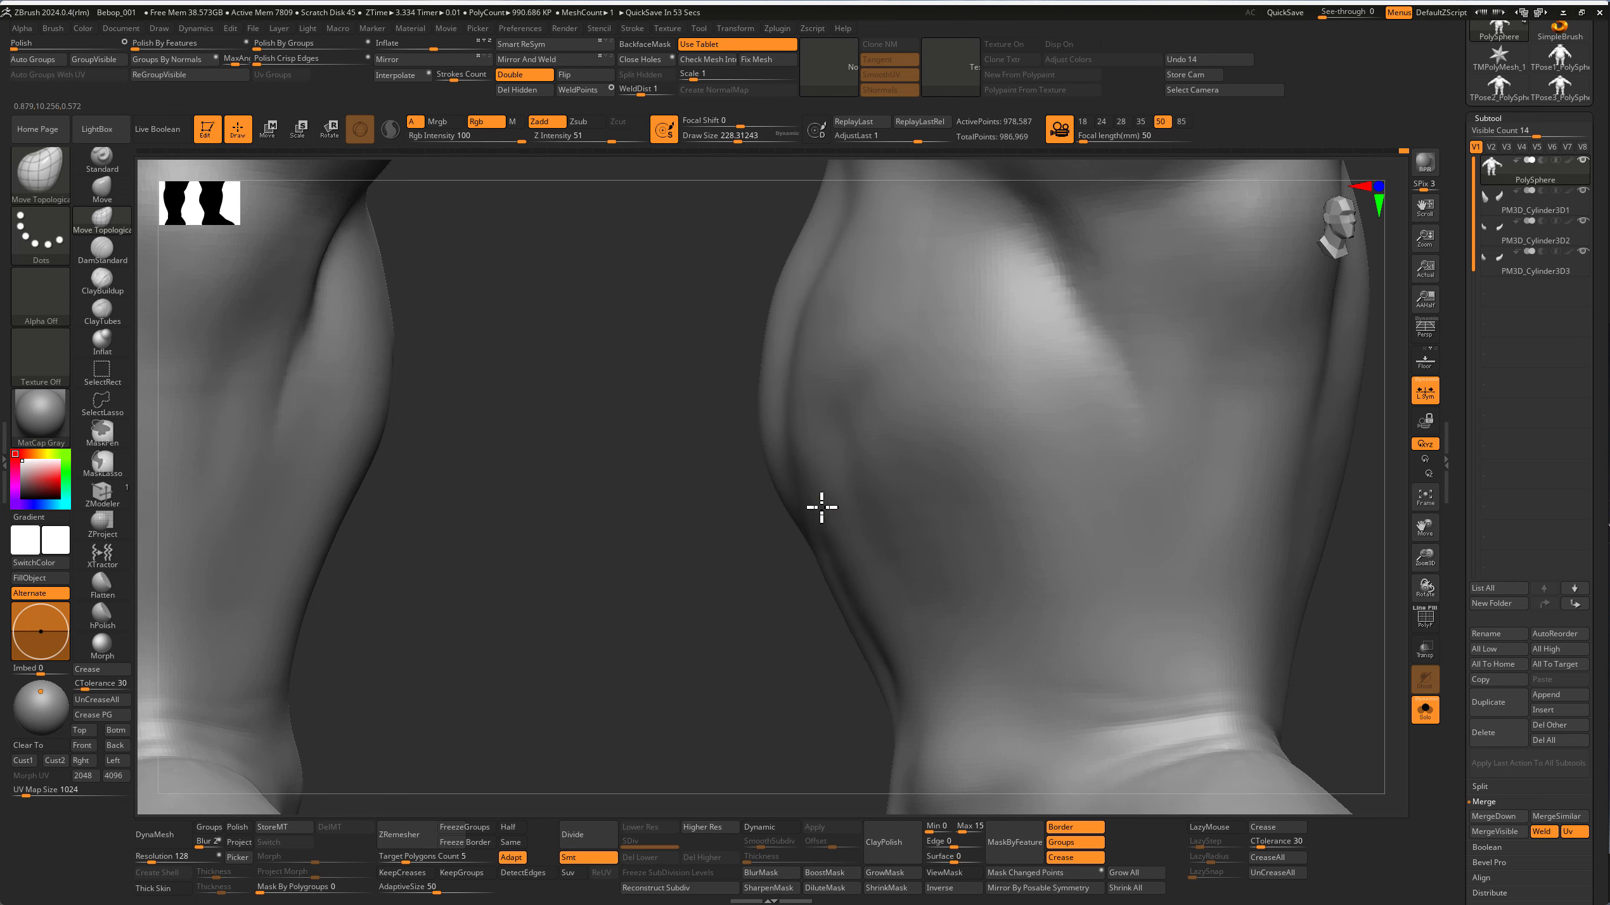
pyautogui.moveTo(822, 507)
pyautogui.keyDown('ctrl'); pyautogui.mouseDown(button='right')
pyautogui.moveTo(852, 478)
pyautogui.moveTo(1031, 417)
pyautogui.moveTo(1056, 492)
pyautogui.moveTo(1114, 507)
pyautogui.moveTo(1021, 510)
pyautogui.moveTo(1186, 561)
pyautogui.moveTo(1038, 514)
pyautogui.moveTo(1053, 479)
pyautogui.moveTo(1027, 475)
pyautogui.mouseUp(button='right'); pyautogui.keyUp('ctrl')
# Step: Carve a DamStandard crease along the upper thigh at brush size about 158
pyautogui.press('b')
pyautogui.press('d')
pyautogui.press('s')
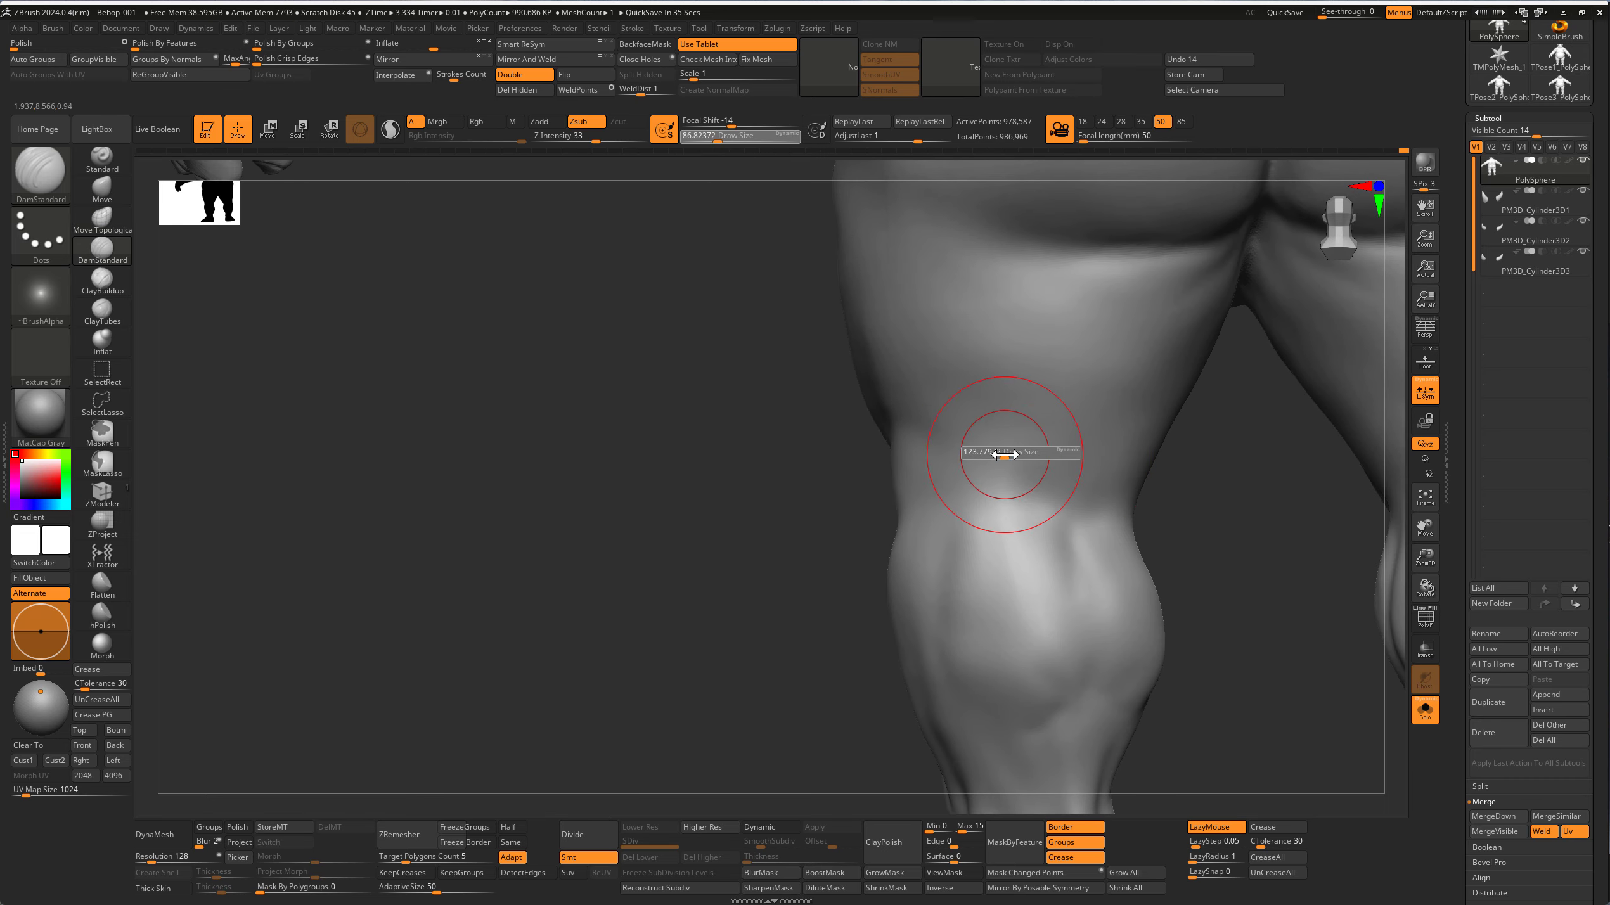
pyautogui.moveTo(1004, 454)
pyautogui.mouseDown()
pyautogui.moveTo(1110, 433)
pyautogui.moveTo(1152, 390)
pyautogui.mouseUp()
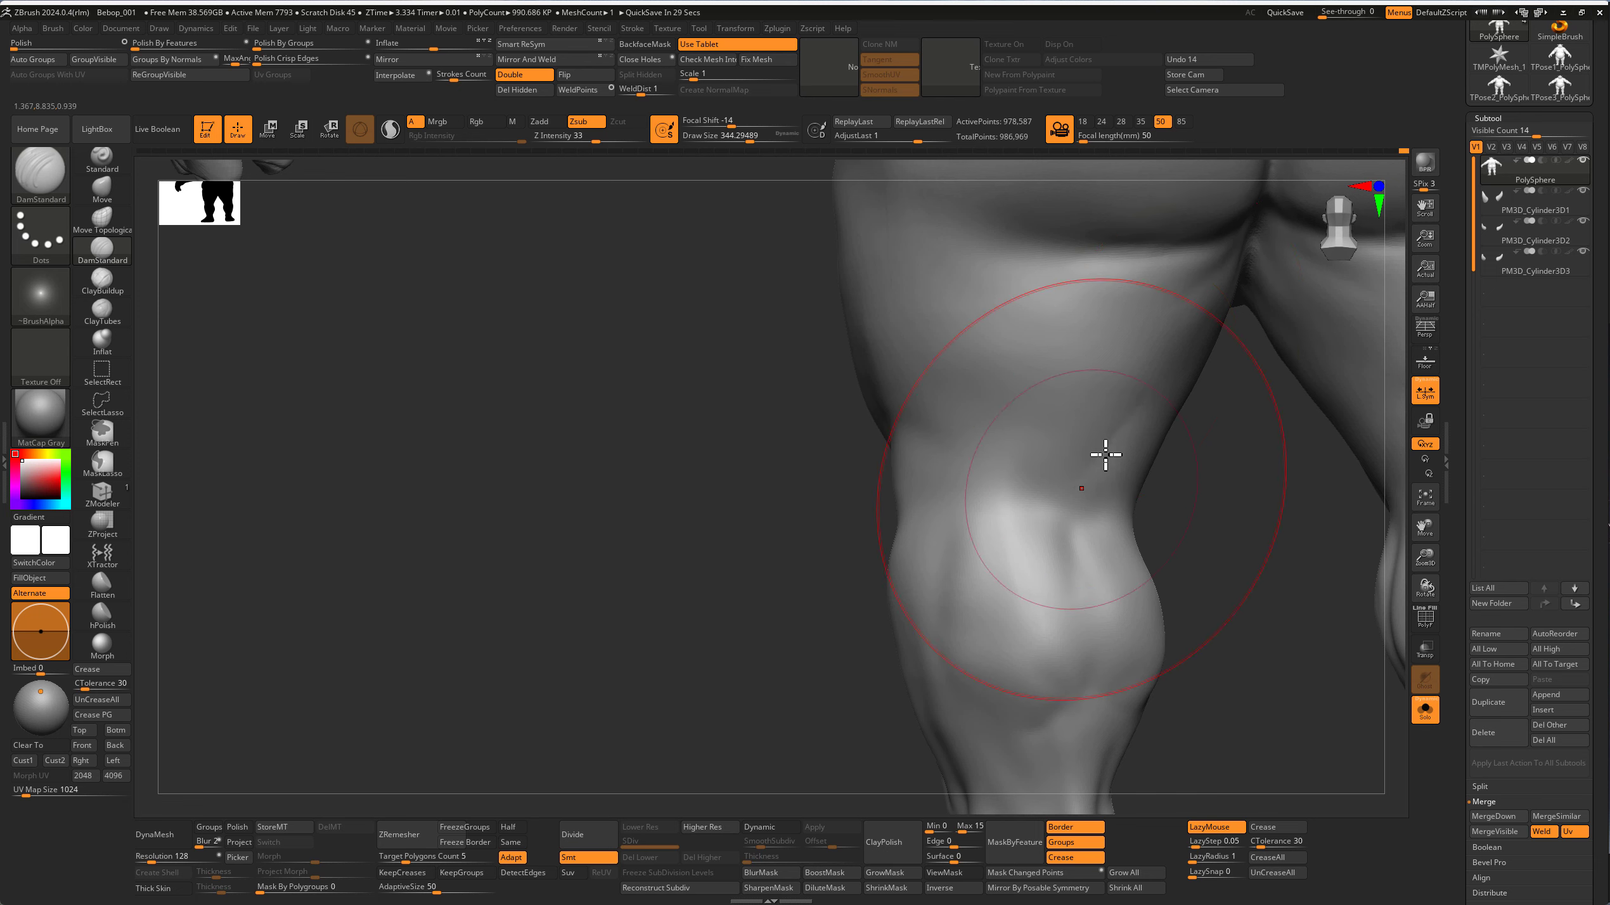
pyautogui.moveTo(955, 378); pyautogui.dragTo(984, 426)
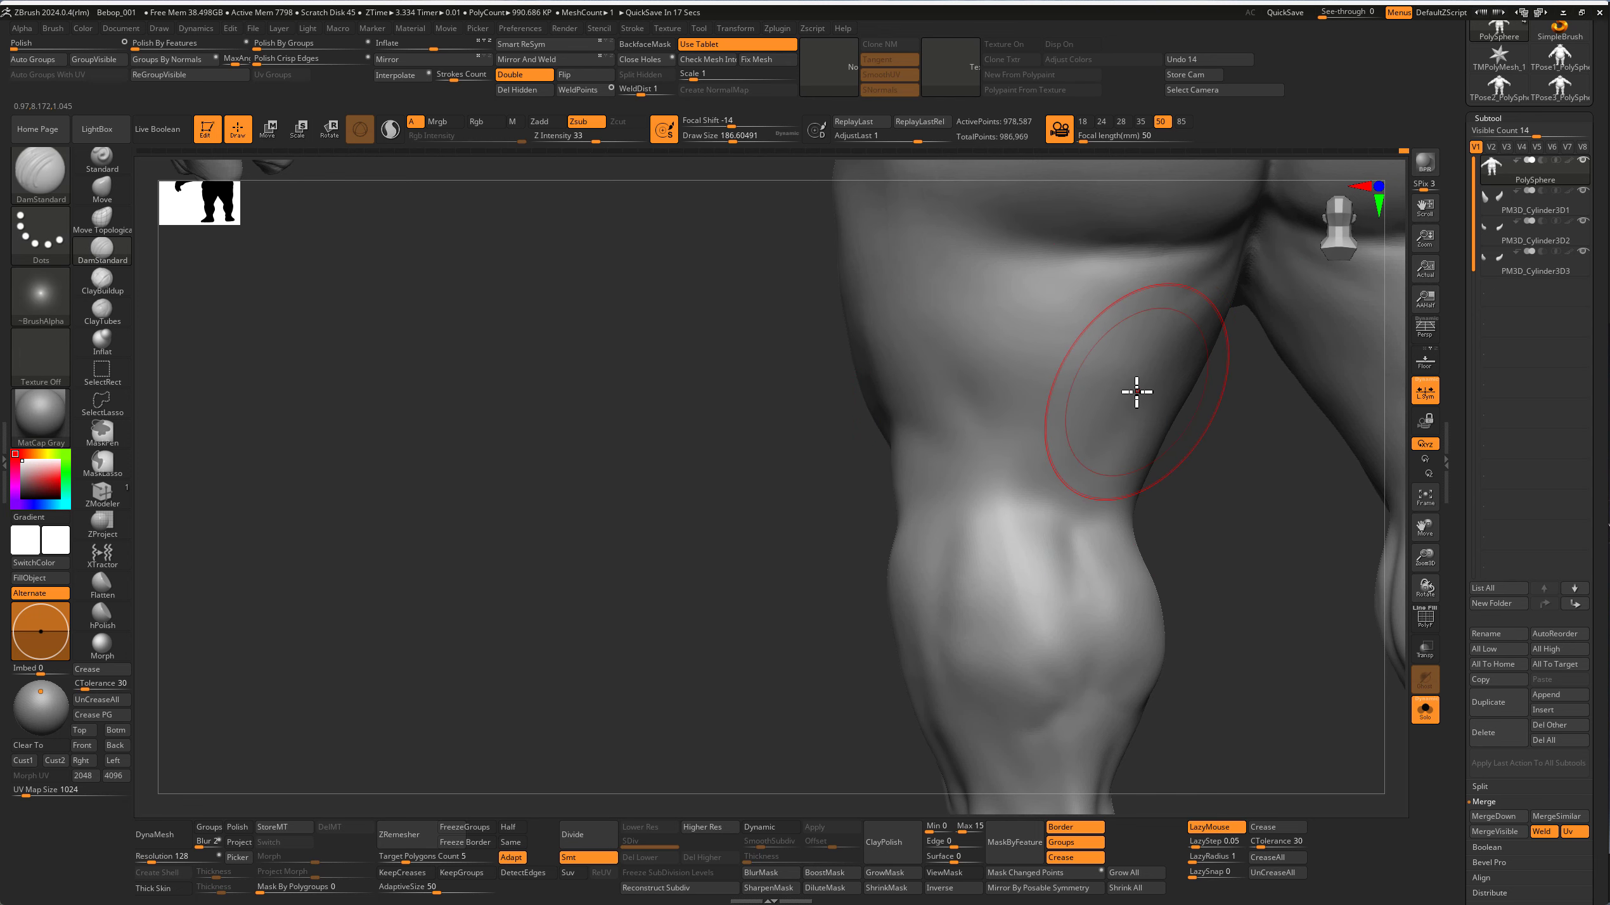
pyautogui.moveTo(934, 568)
pyautogui.mouseDown()
pyautogui.moveTo(1050, 557)
pyautogui.moveTo(966, 526)
pyautogui.moveTo(1014, 568)
pyautogui.mouseUp()
pyautogui.moveTo(791, 506)
pyautogui.mouseDown()
pyautogui.moveTo(920, 511)
pyautogui.moveTo(983, 441)
pyautogui.moveTo(999, 467)
pyautogui.mouseUp()
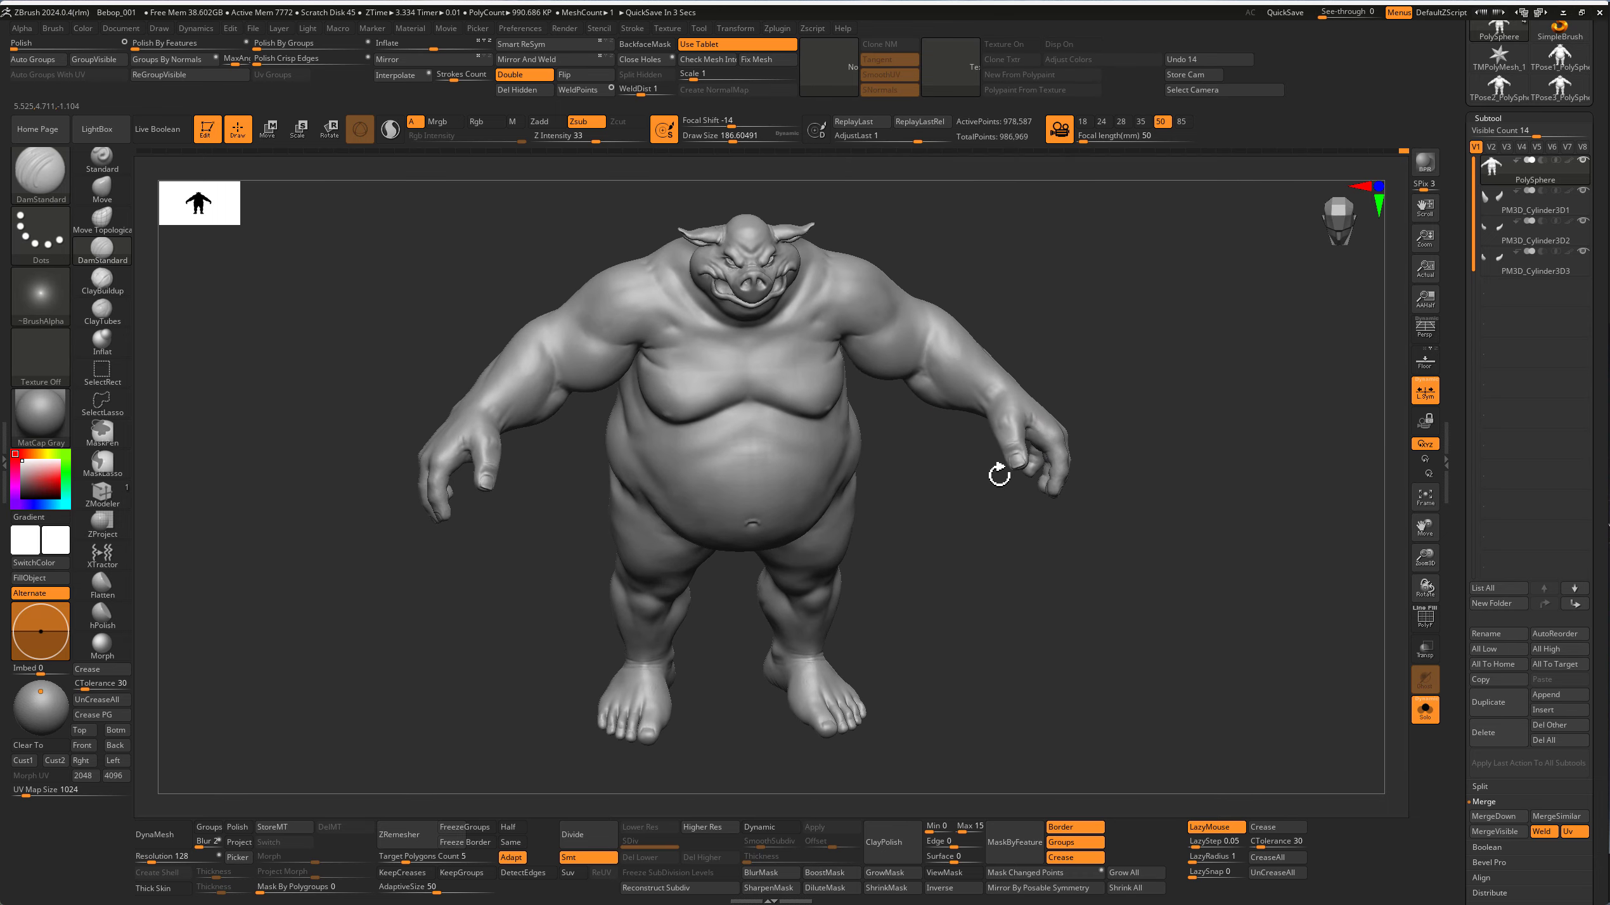
# Step: Mask the body except the forearms and hands, placing the Move Transpose pivot at the wrist
pyautogui.keyDown('ctrl'); pyautogui.click(1030, 417); pyautogui.keyUp('ctrl')
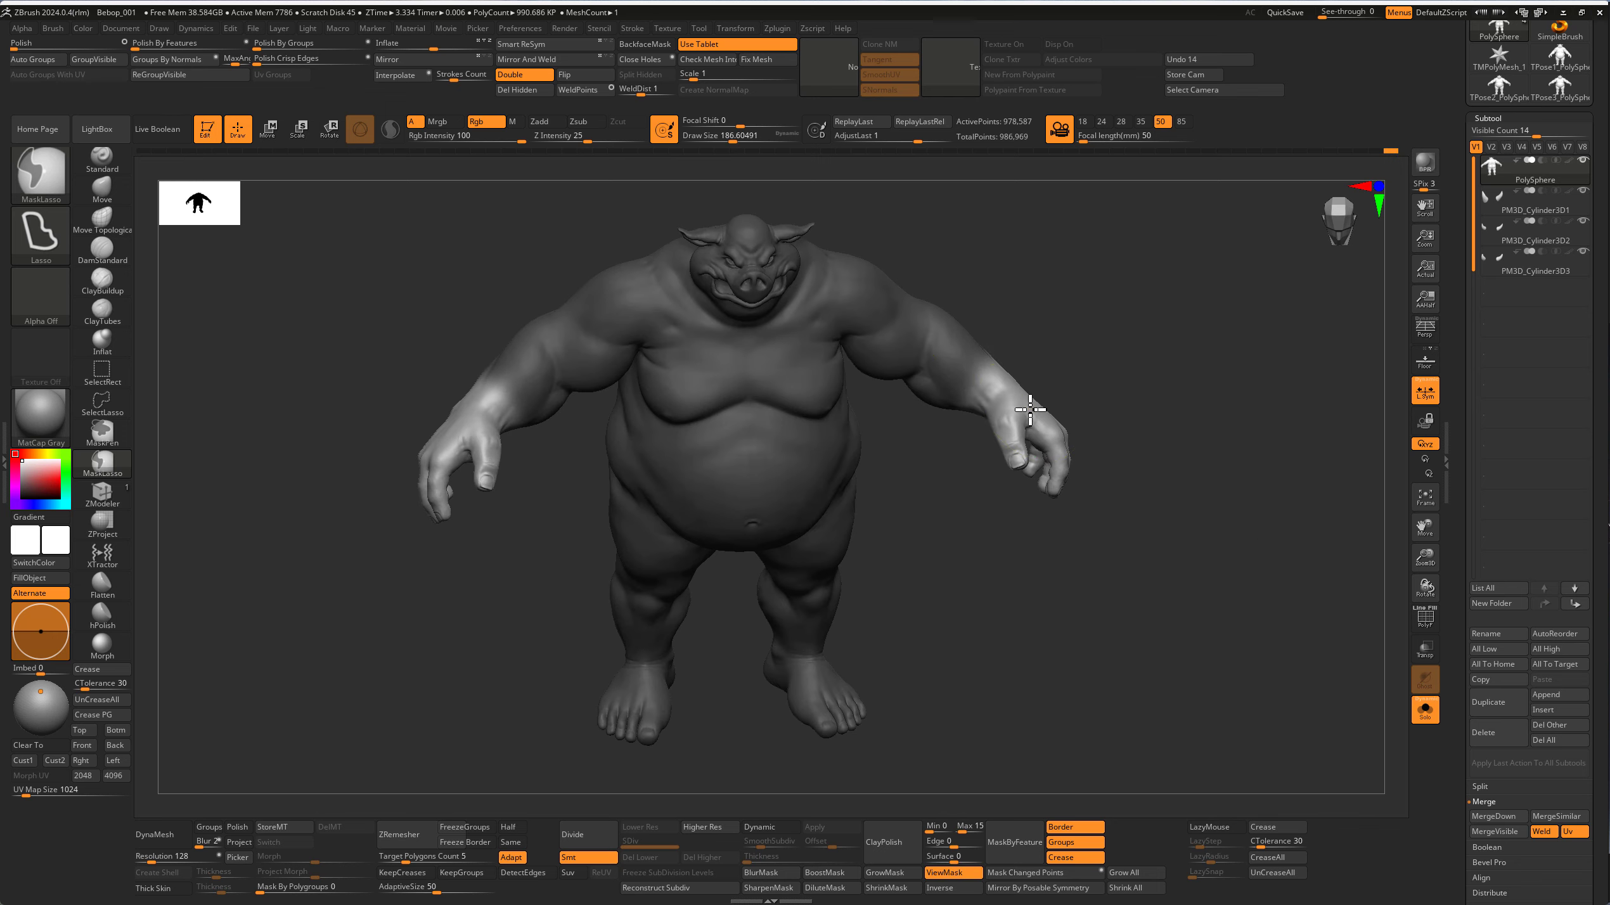
pyautogui.press('w')
pyautogui.moveTo(1065, 403)
pyautogui.mouseDown()
pyautogui.moveTo(1048, 463)
pyautogui.moveTo(1088, 338)
pyautogui.mouseUp()
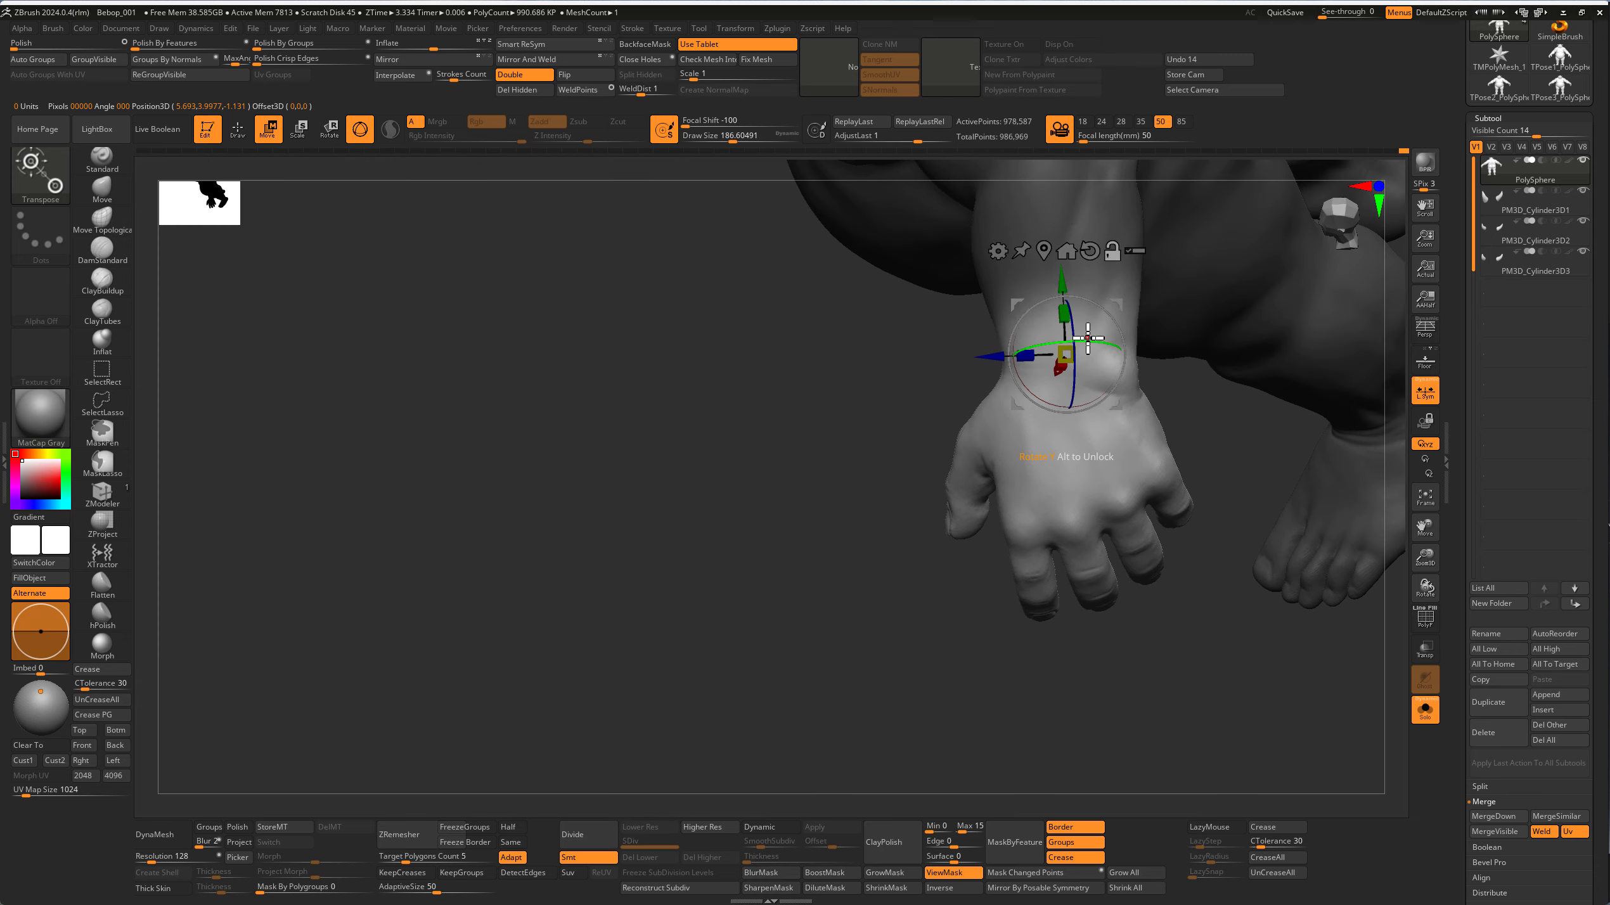
# Step: Rotate the hand at the wrist around its vertical axis so it droops downward
pyautogui.moveTo(1053, 359); pyautogui.dragTo(1017, 348)
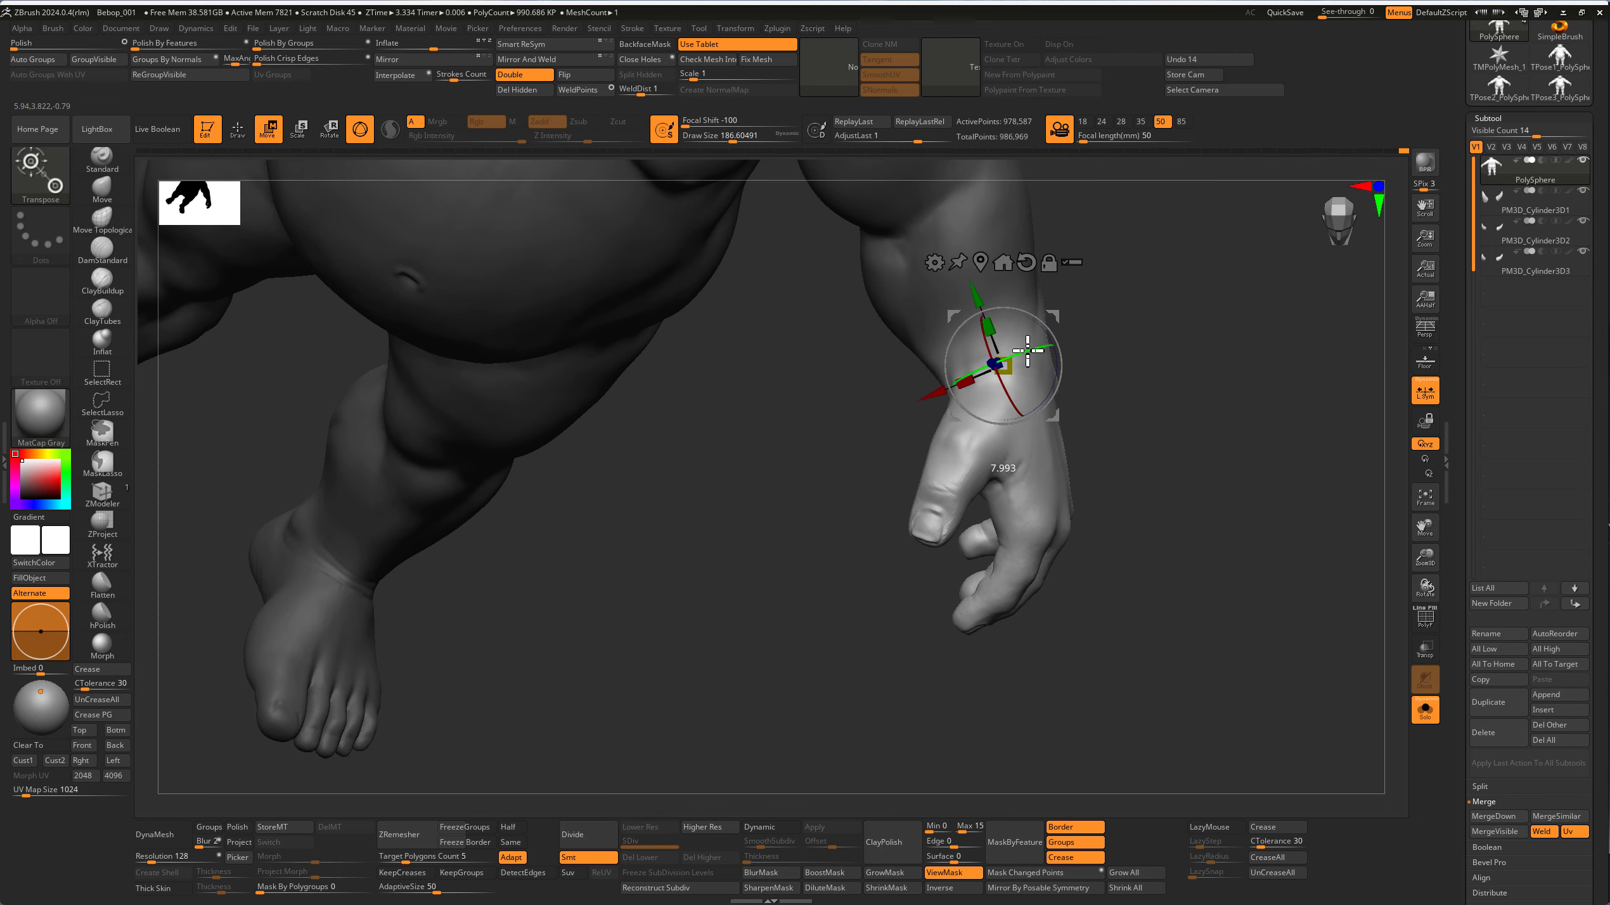
pyautogui.moveTo(1010, 463)
pyautogui.mouseDown()
pyautogui.moveTo(826, 550)
pyautogui.moveTo(998, 546)
pyautogui.mouseUp()
pyautogui.moveTo(765, 549)
pyautogui.mouseDown()
pyautogui.moveTo(744, 456)
pyautogui.moveTo(863, 464)
pyautogui.mouseUp()
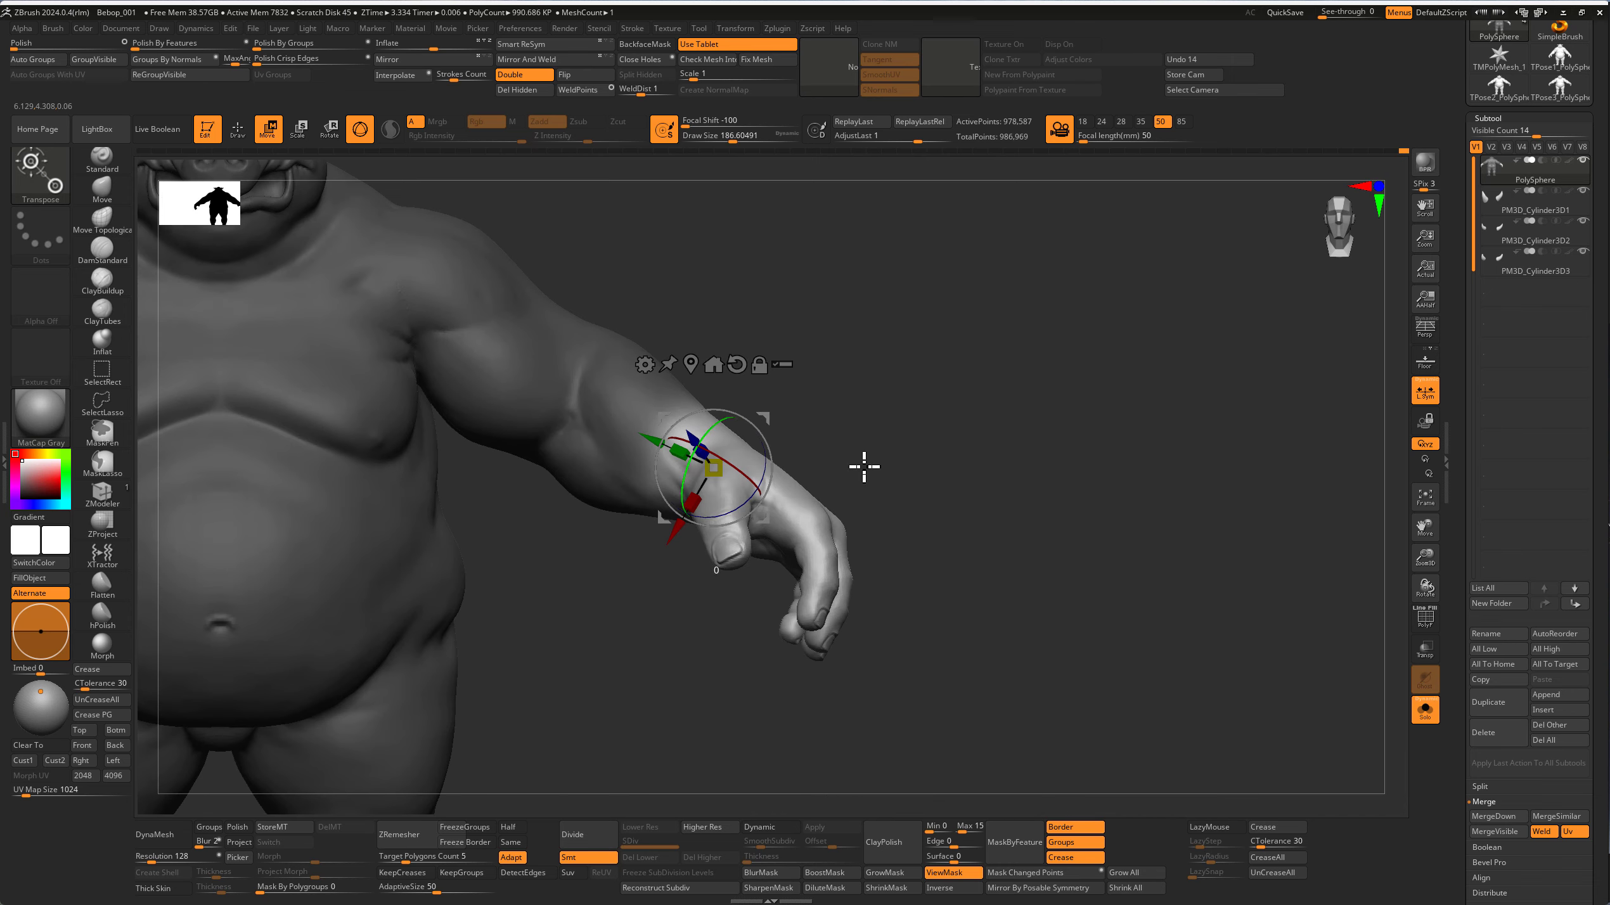
pyautogui.moveTo(707, 428); pyautogui.dragTo(700, 431)
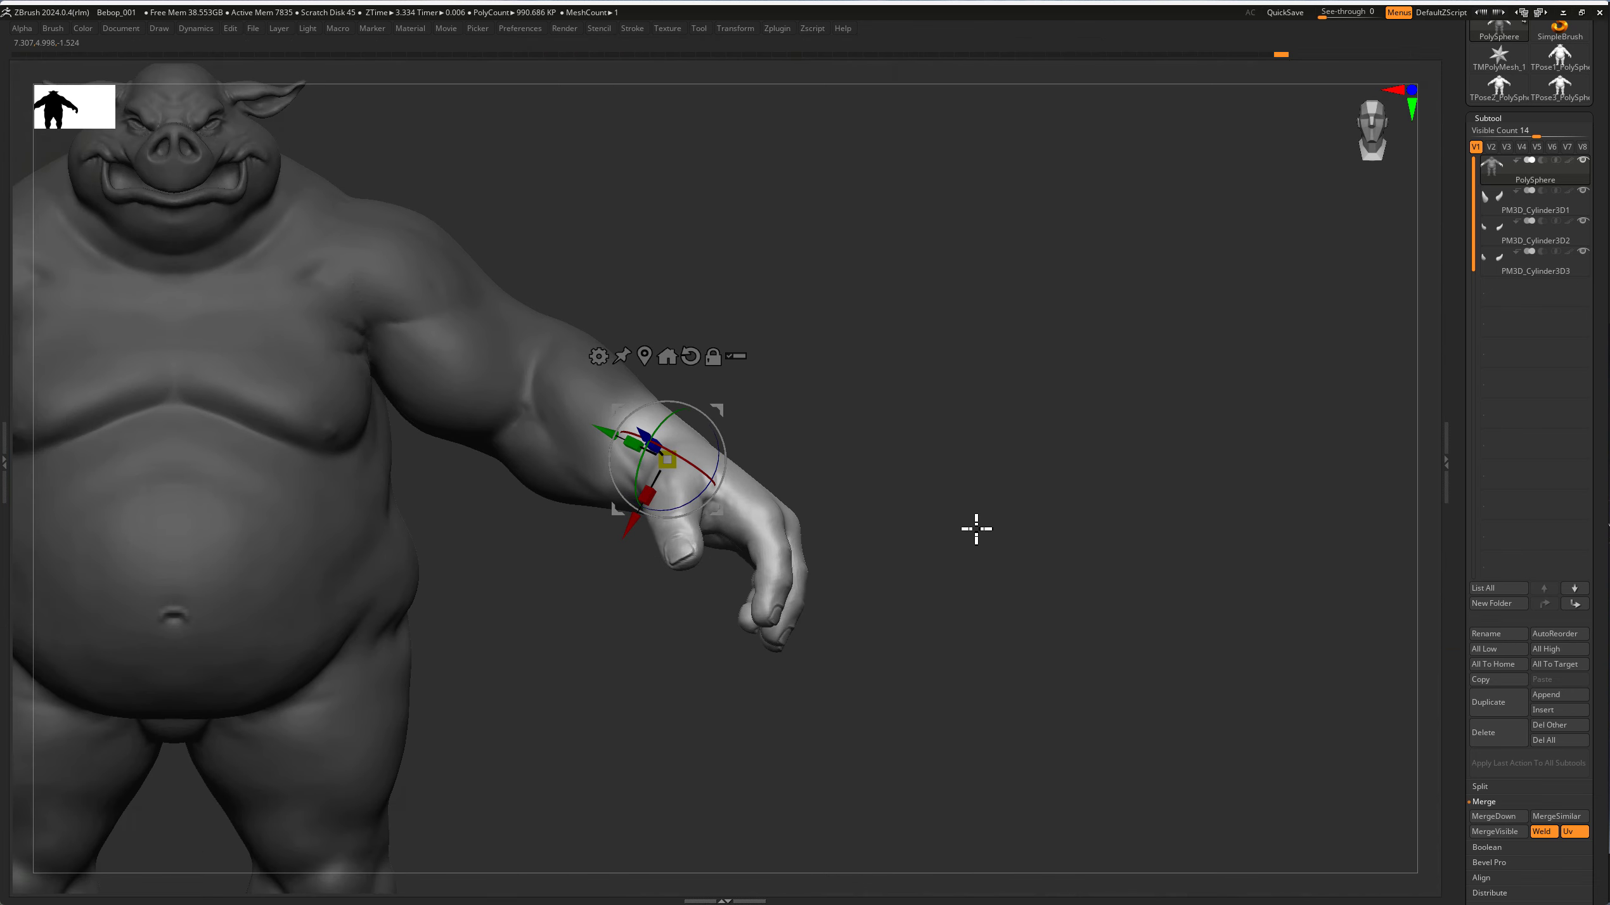
pyautogui.press('q')
pyautogui.scroll(3, 698, 398)
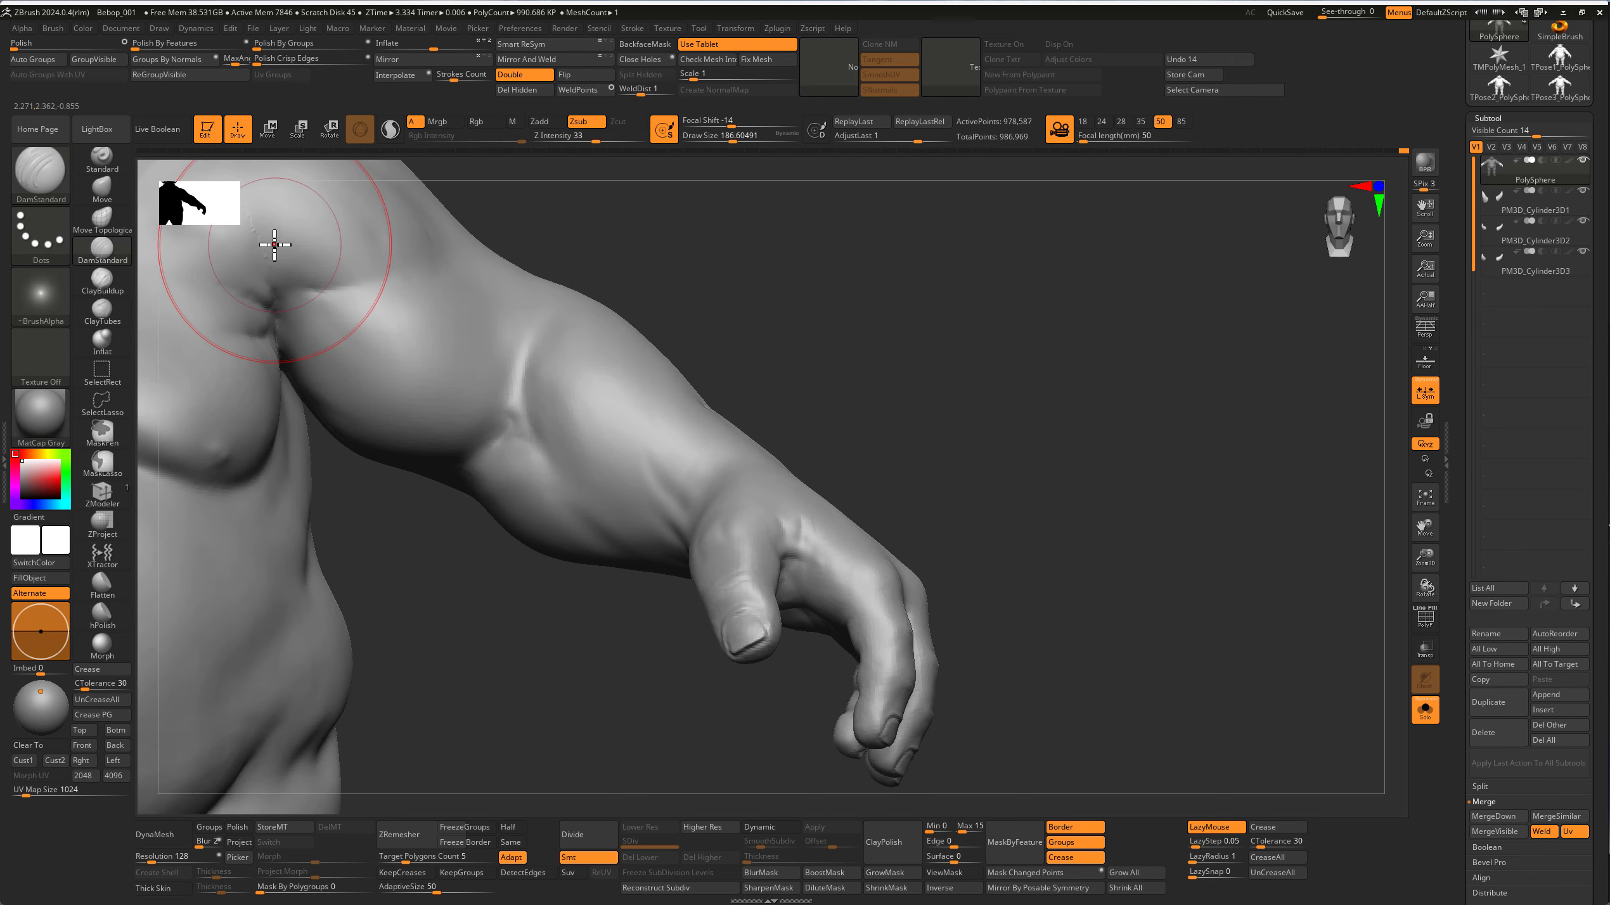
# Step: Push the biceps and forearm forms with Move Topological, enlarging the brush to about 140
pyautogui.press('b')
pyautogui.press('m')
pyautogui.press('t')
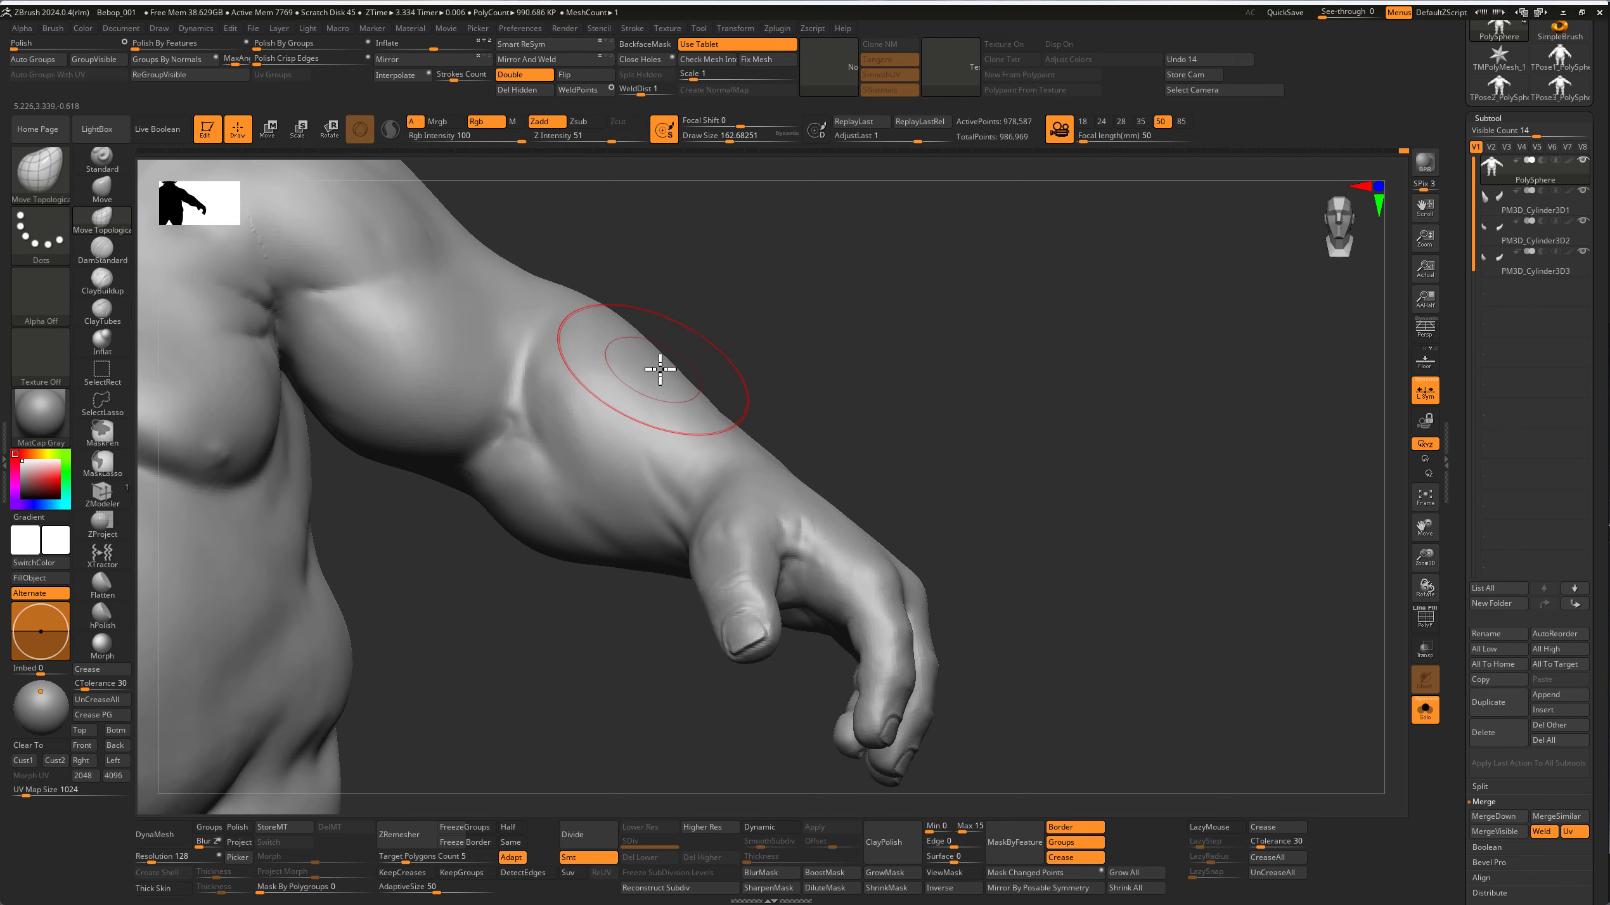
pyautogui.moveTo(681, 362); pyautogui.dragTo(683, 425, button='right')
pyautogui.scroll(3, 830, 404)
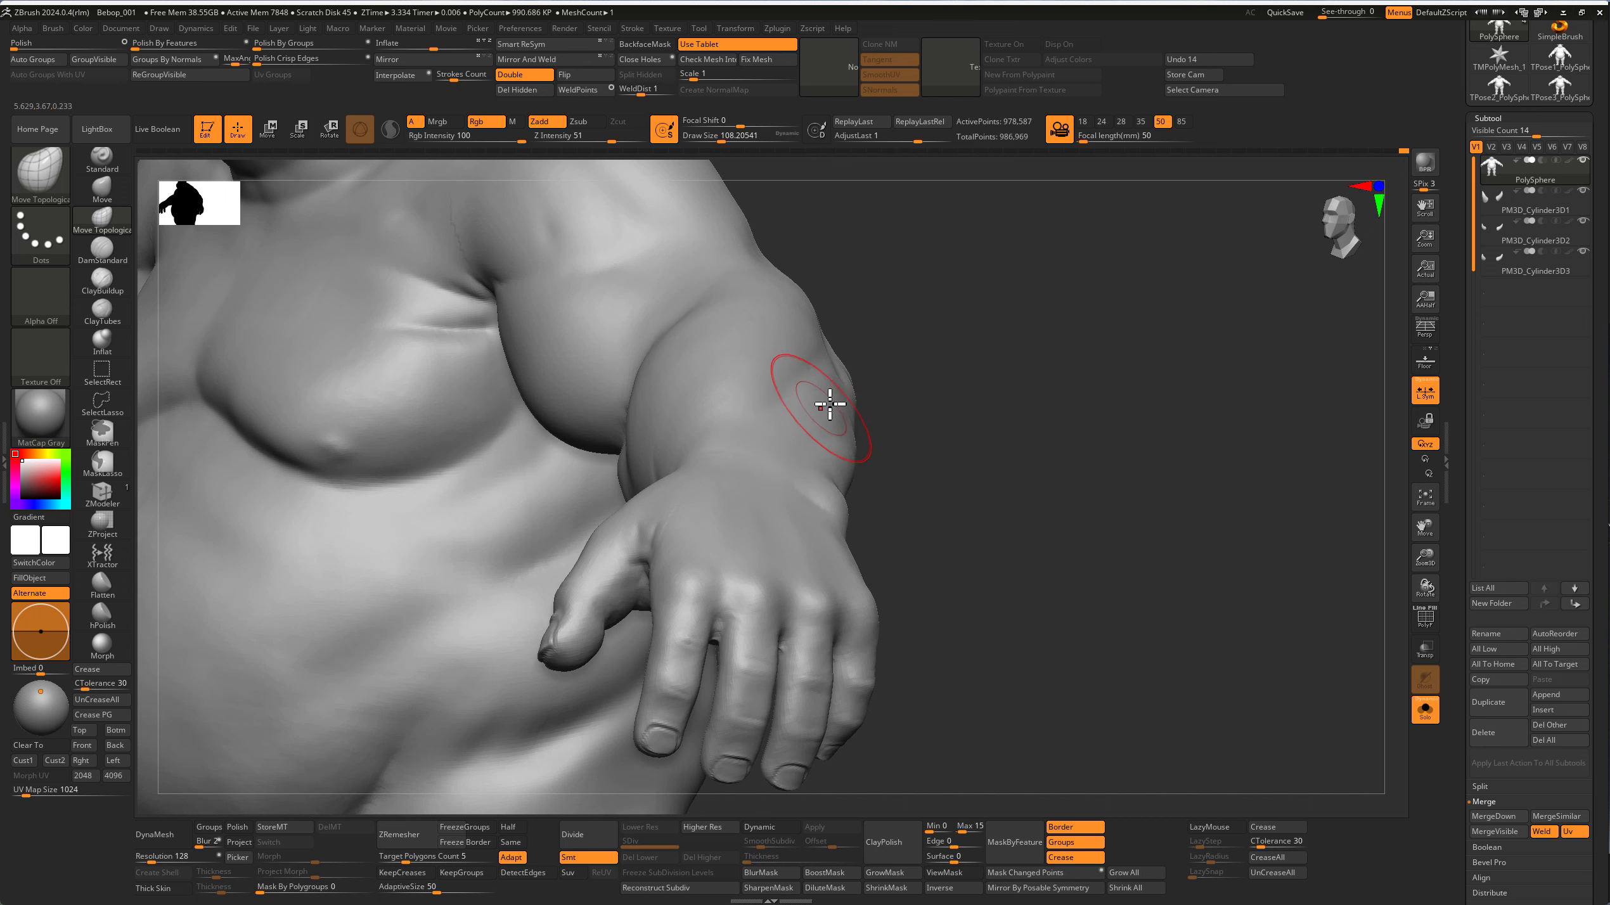
pyautogui.moveTo(817, 416)
pyautogui.mouseDown(button='right')
pyautogui.moveTo(868, 392)
pyautogui.moveTo(777, 396)
pyautogui.moveTo(820, 460)
pyautogui.moveTo(845, 457)
pyautogui.moveTo(853, 424)
pyautogui.moveTo(827, 420)
pyautogui.moveTo(874, 420)
pyautogui.moveTo(852, 374)
pyautogui.mouseUp(button='right')
pyautogui.press(']')
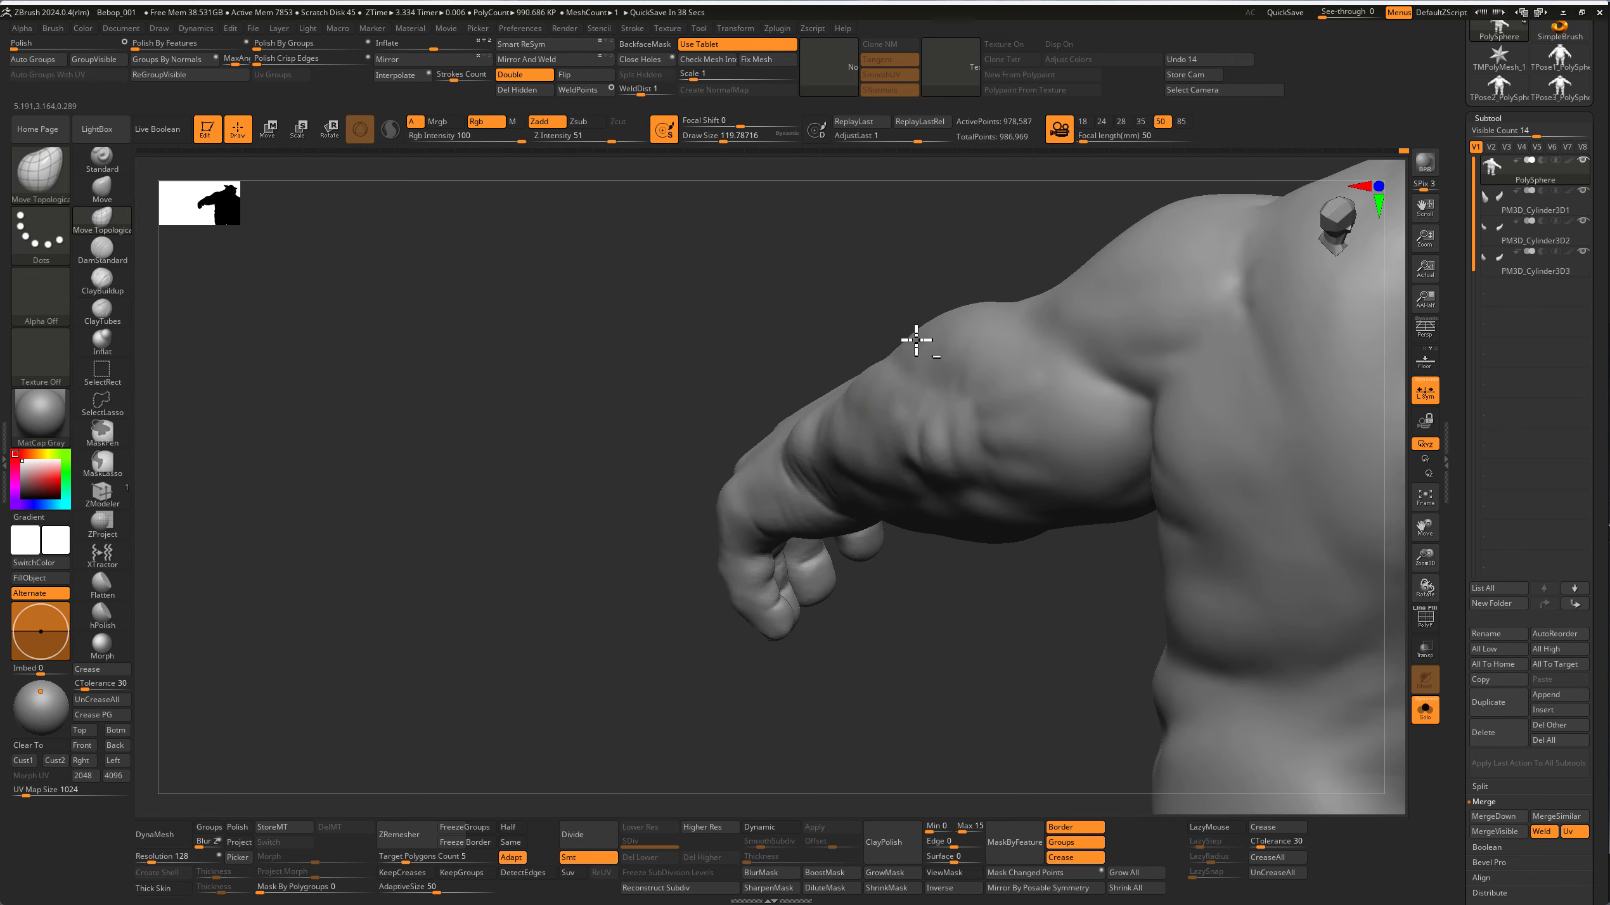
pyautogui.moveTo(917, 340)
pyautogui.mouseDown(button='right')
pyautogui.moveTo(877, 335)
pyautogui.moveTo(995, 396)
pyautogui.moveTo(881, 449)
pyautogui.mouseUp(button='right')
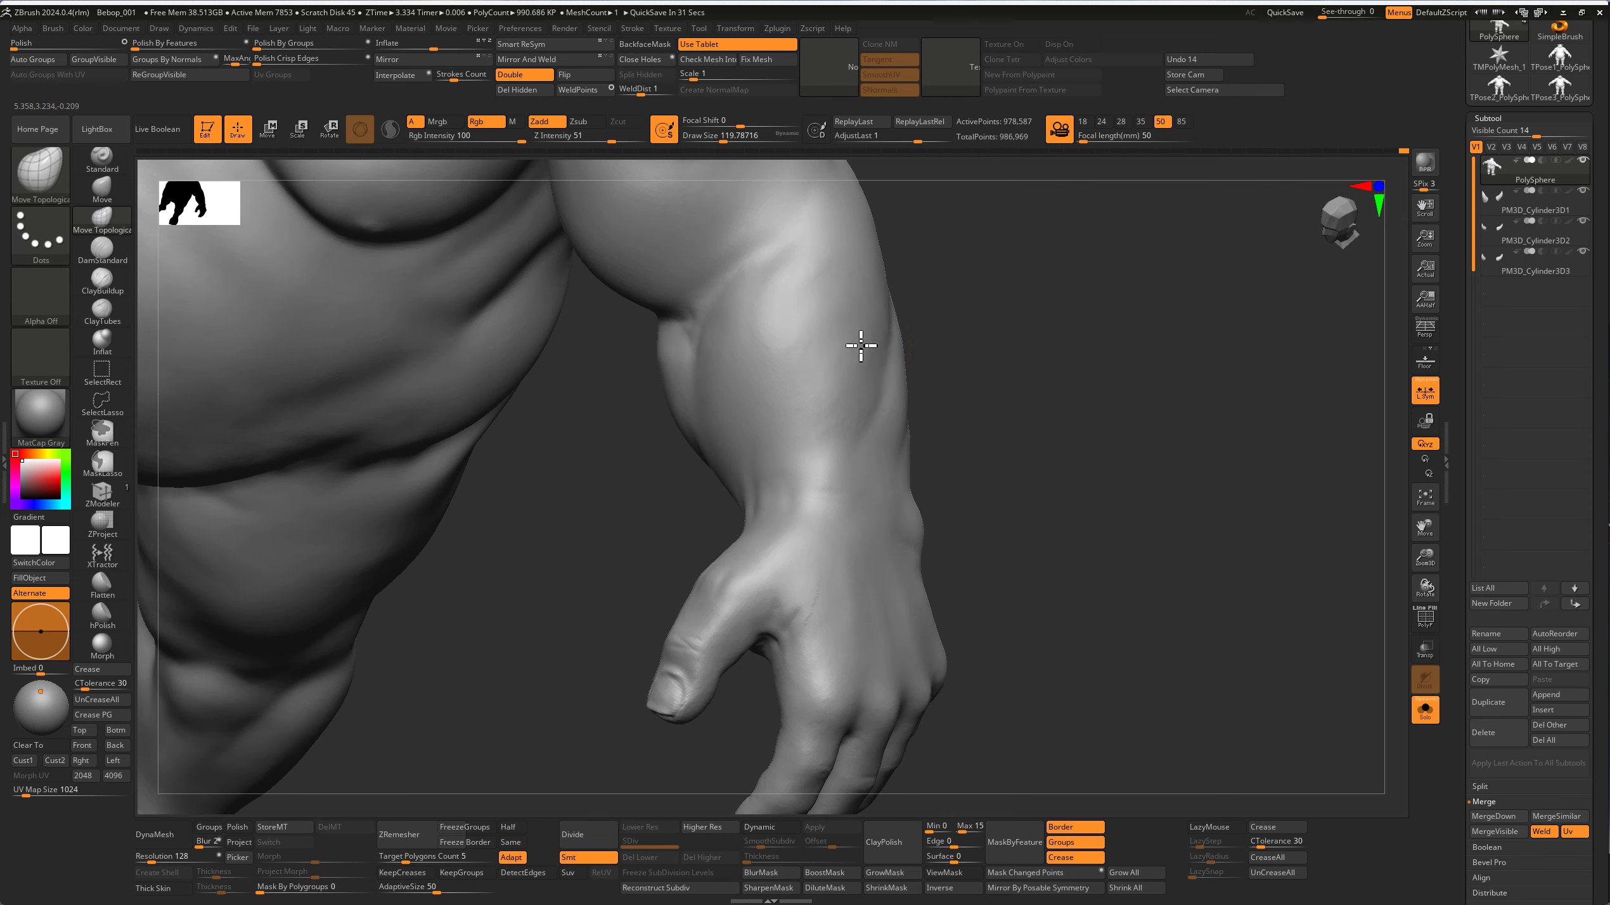
pyautogui.moveTo(830, 366)
pyautogui.mouseDown(button='right')
pyautogui.moveTo(800, 430)
pyautogui.moveTo(824, 393)
pyautogui.moveTo(1015, 341)
pyautogui.moveTo(983, 375)
pyautogui.moveTo(963, 348)
pyautogui.moveTo(970, 406)
pyautogui.moveTo(956, 403)
pyautogui.moveTo(955, 354)
pyautogui.moveTo(892, 349)
pyautogui.moveTo(906, 398)
pyautogui.mouseUp(button='right')
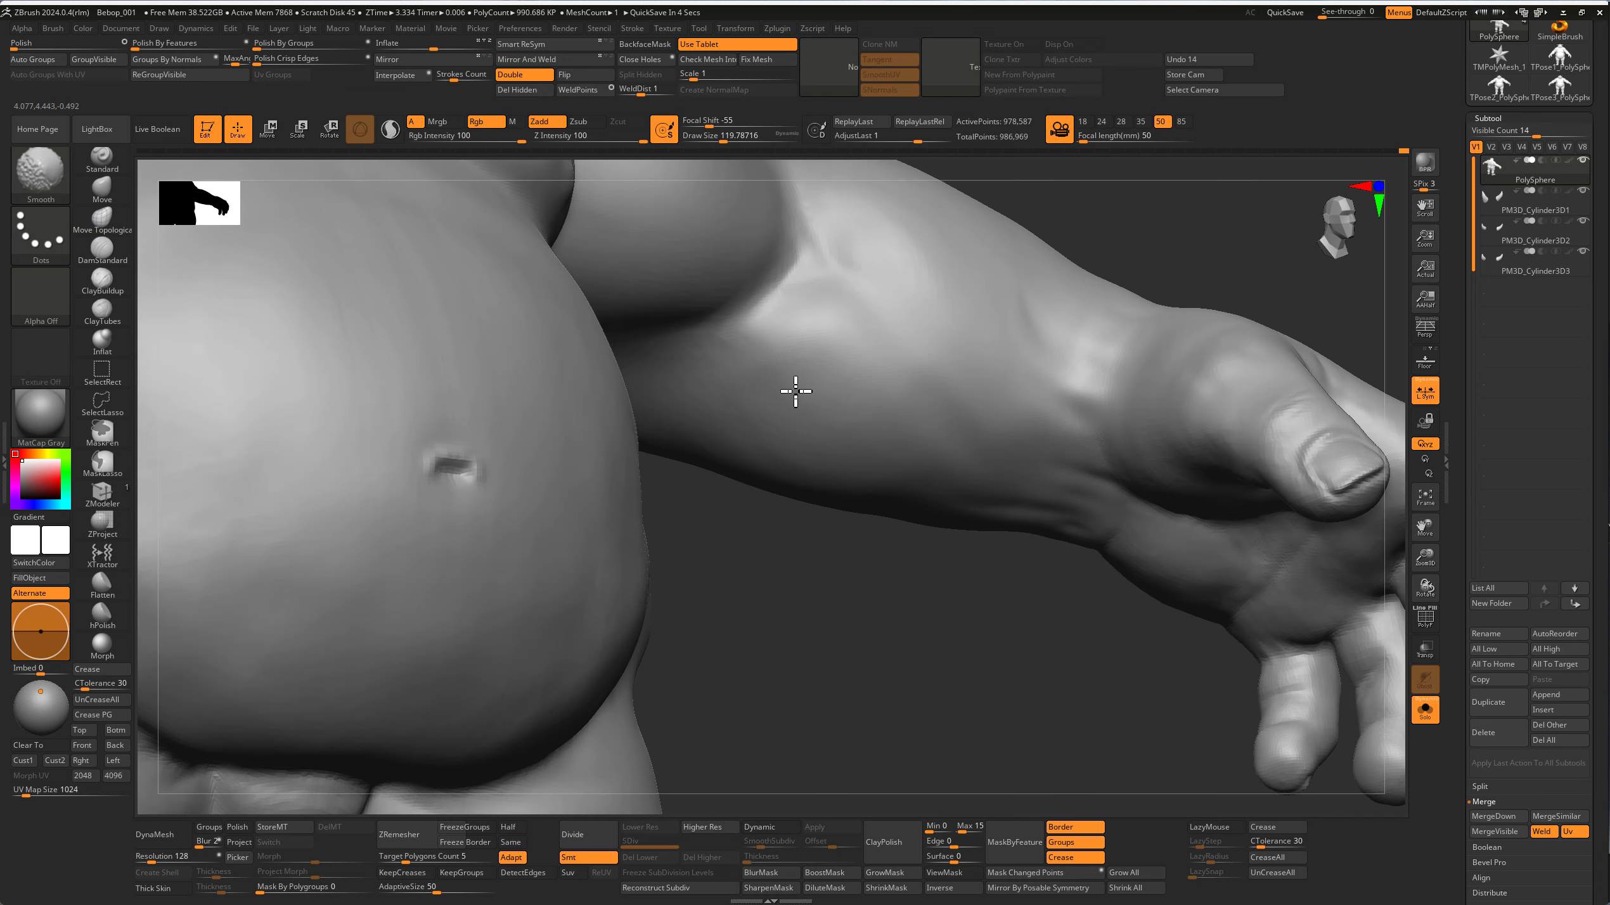
pyautogui.press('f')
pyautogui.moveTo(796, 391)
pyautogui.keyDown('shift'); pyautogui.mouseDown(button='right')
pyautogui.moveTo(927, 514)
pyautogui.moveTo(1025, 453)
pyautogui.mouseUp(button='right'); pyautogui.keyUp('shift')
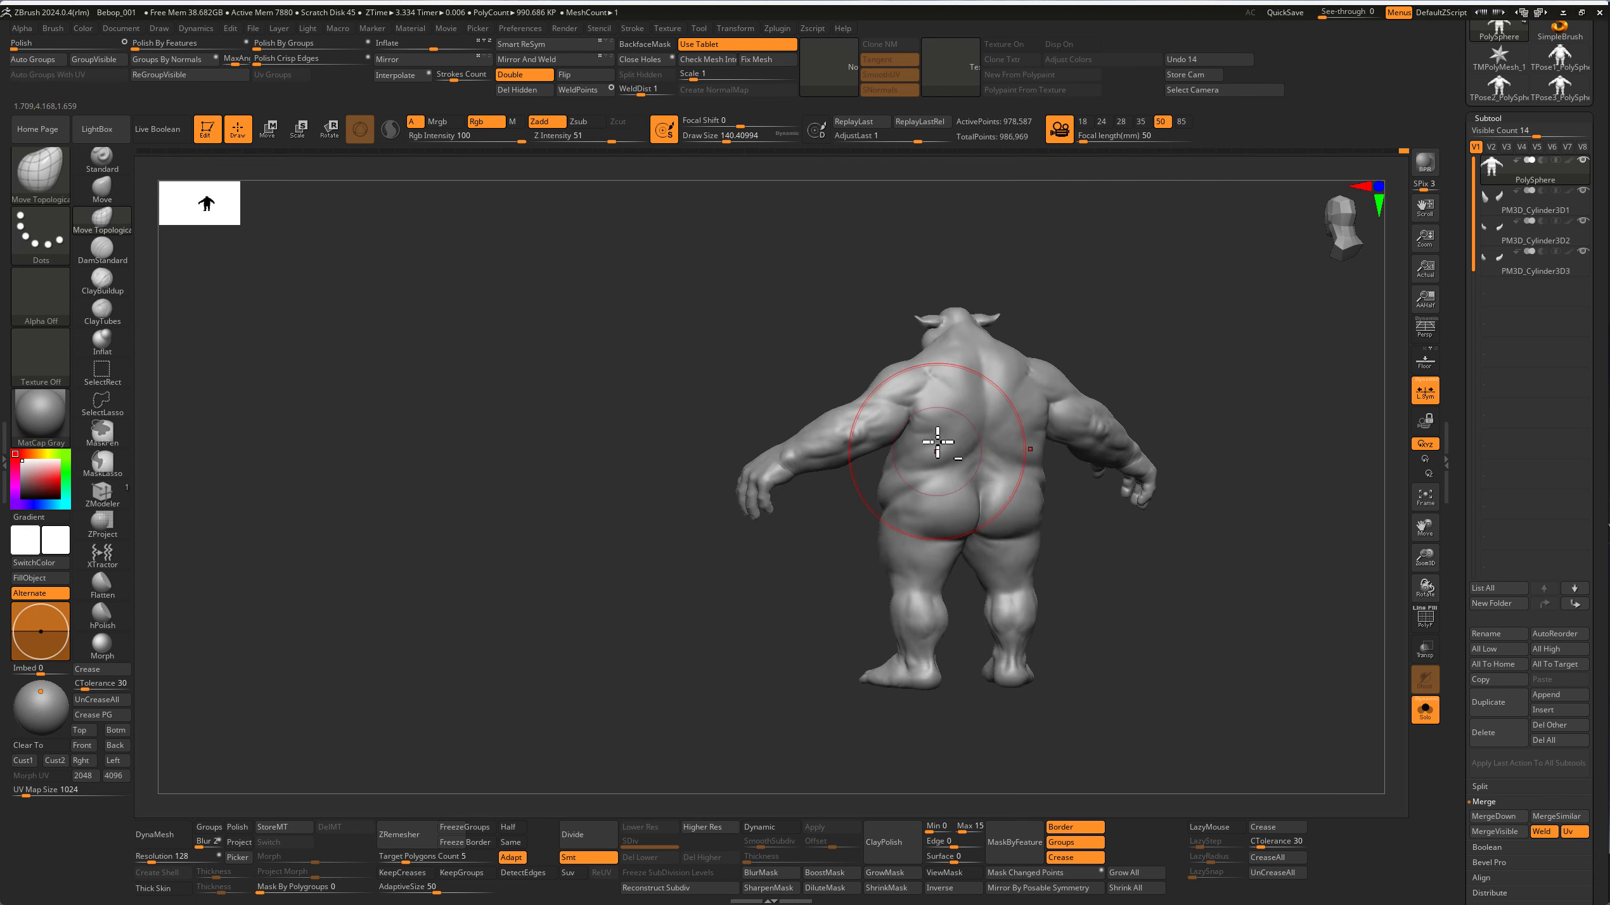
pyautogui.moveTo(825, 481)
pyautogui.keyDown('ctrl'); pyautogui.mouseDown(button='right')
pyautogui.moveTo(971, 450)
pyautogui.moveTo(993, 338)
pyautogui.mouseUp(button='right'); pyautogui.keyUp('ctrl')
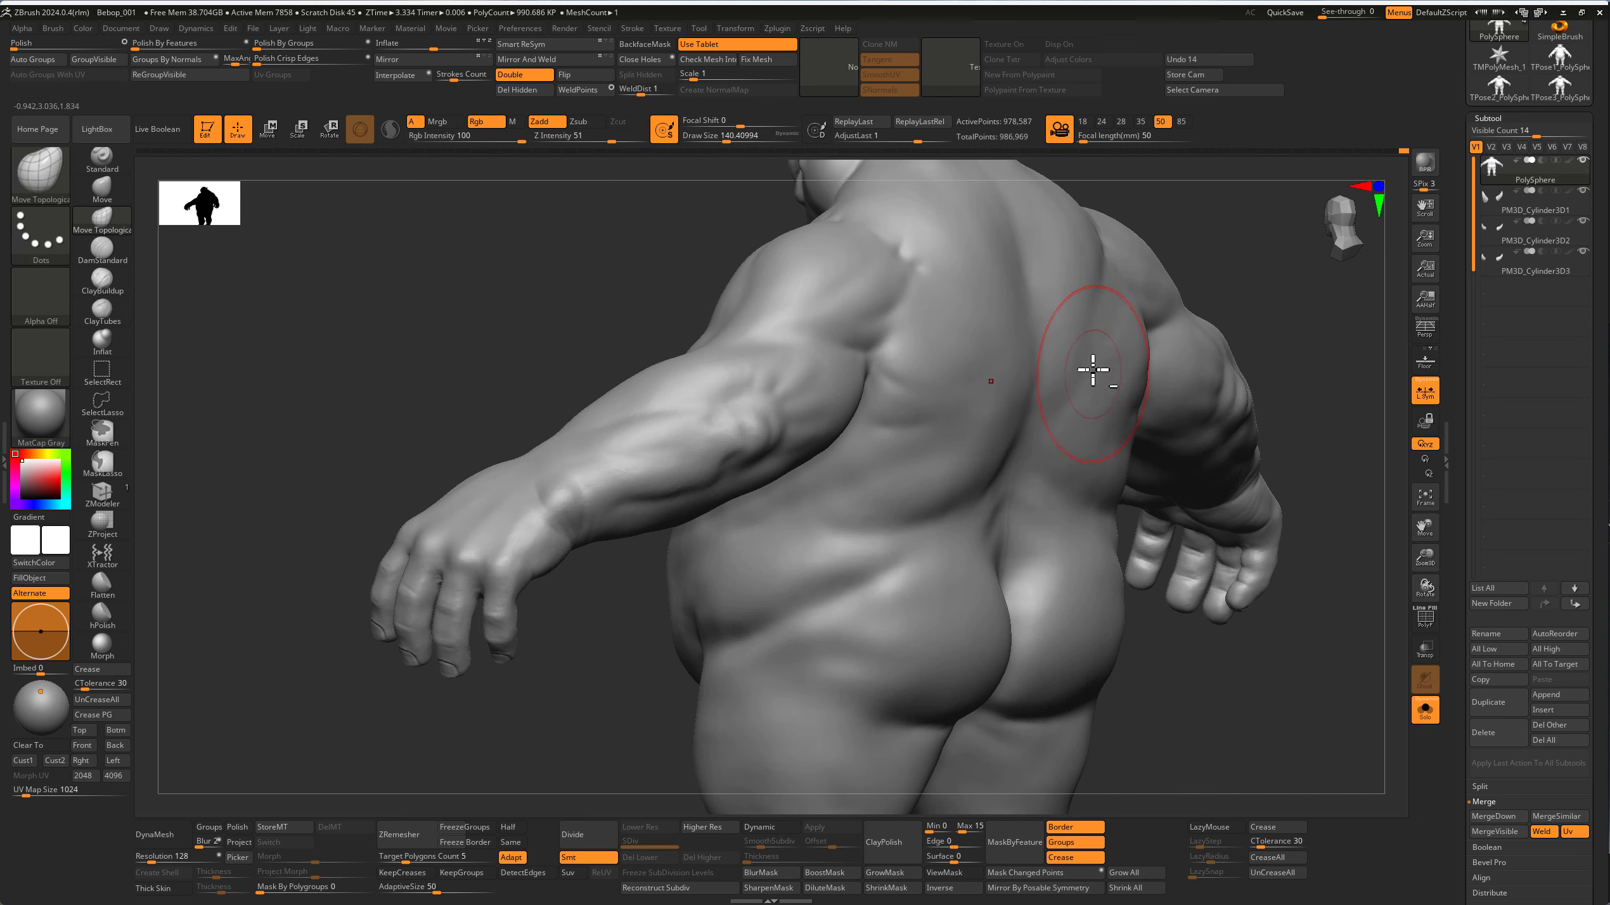
pyautogui.moveTo(1121, 376); pyautogui.dragTo(1114, 393, button='right')
pyautogui.moveTo(1079, 335)
pyautogui.mouseDown(button='right')
pyautogui.moveTo(895, 474)
pyautogui.moveTo(911, 423)
pyautogui.moveTo(820, 420)
pyautogui.mouseUp(button='right')
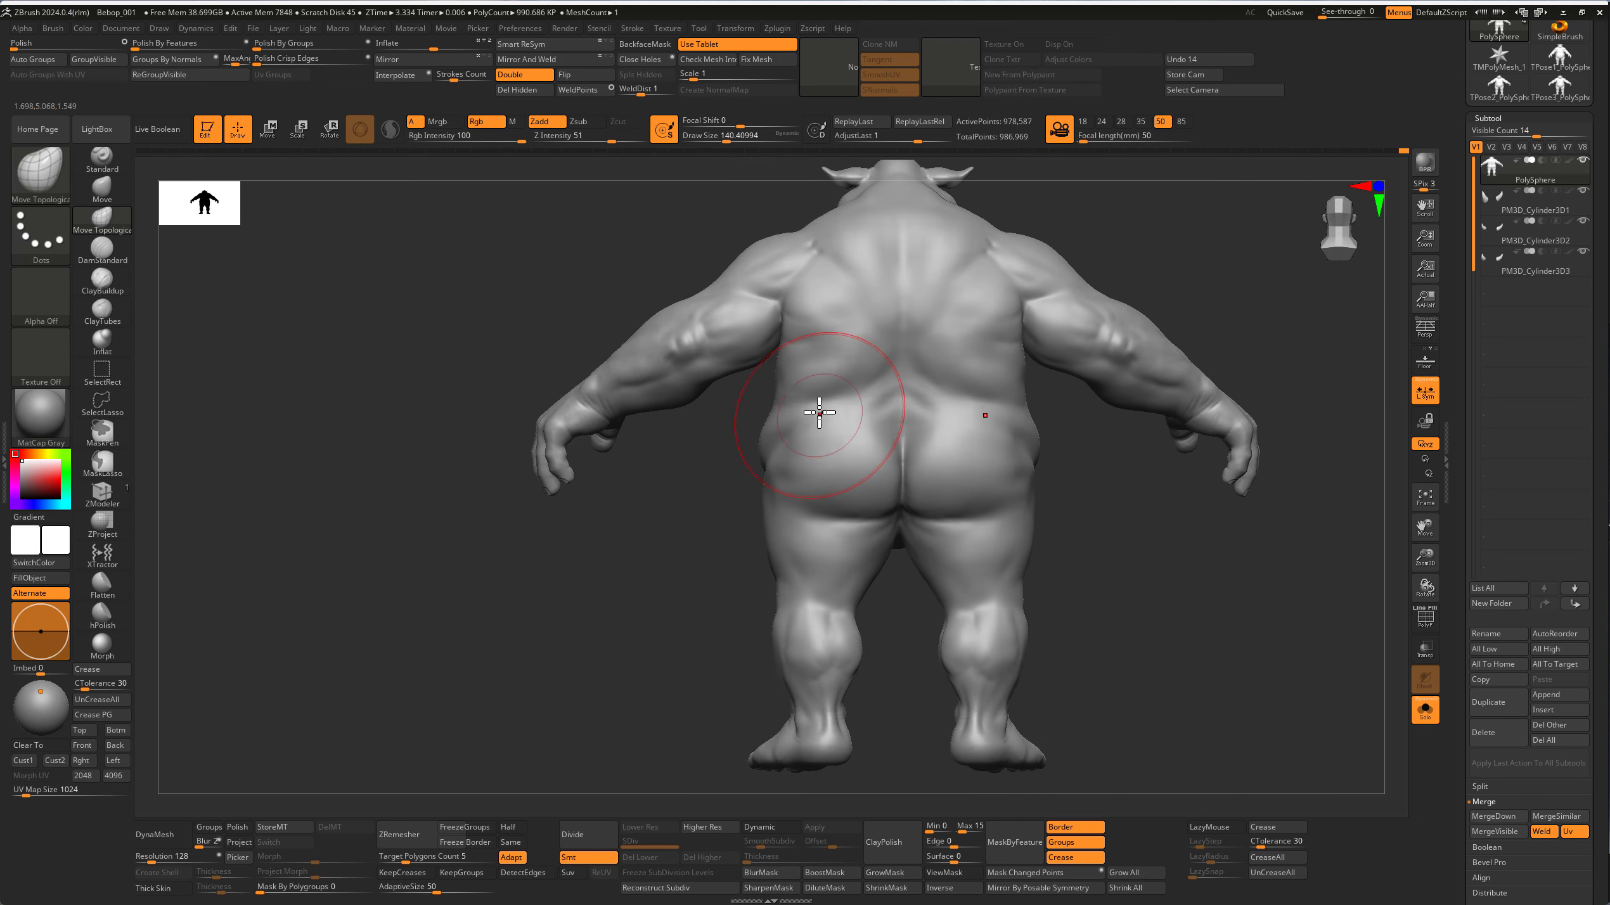
pyautogui.moveTo(1018, 403)
pyautogui.keyDown('ctrl'); pyautogui.mouseDown(button='right')
pyautogui.moveTo(1081, 385)
pyautogui.moveTo(1003, 405)
pyautogui.moveTo(1003, 383)
pyautogui.mouseUp(button='right'); pyautogui.keyUp('ctrl')
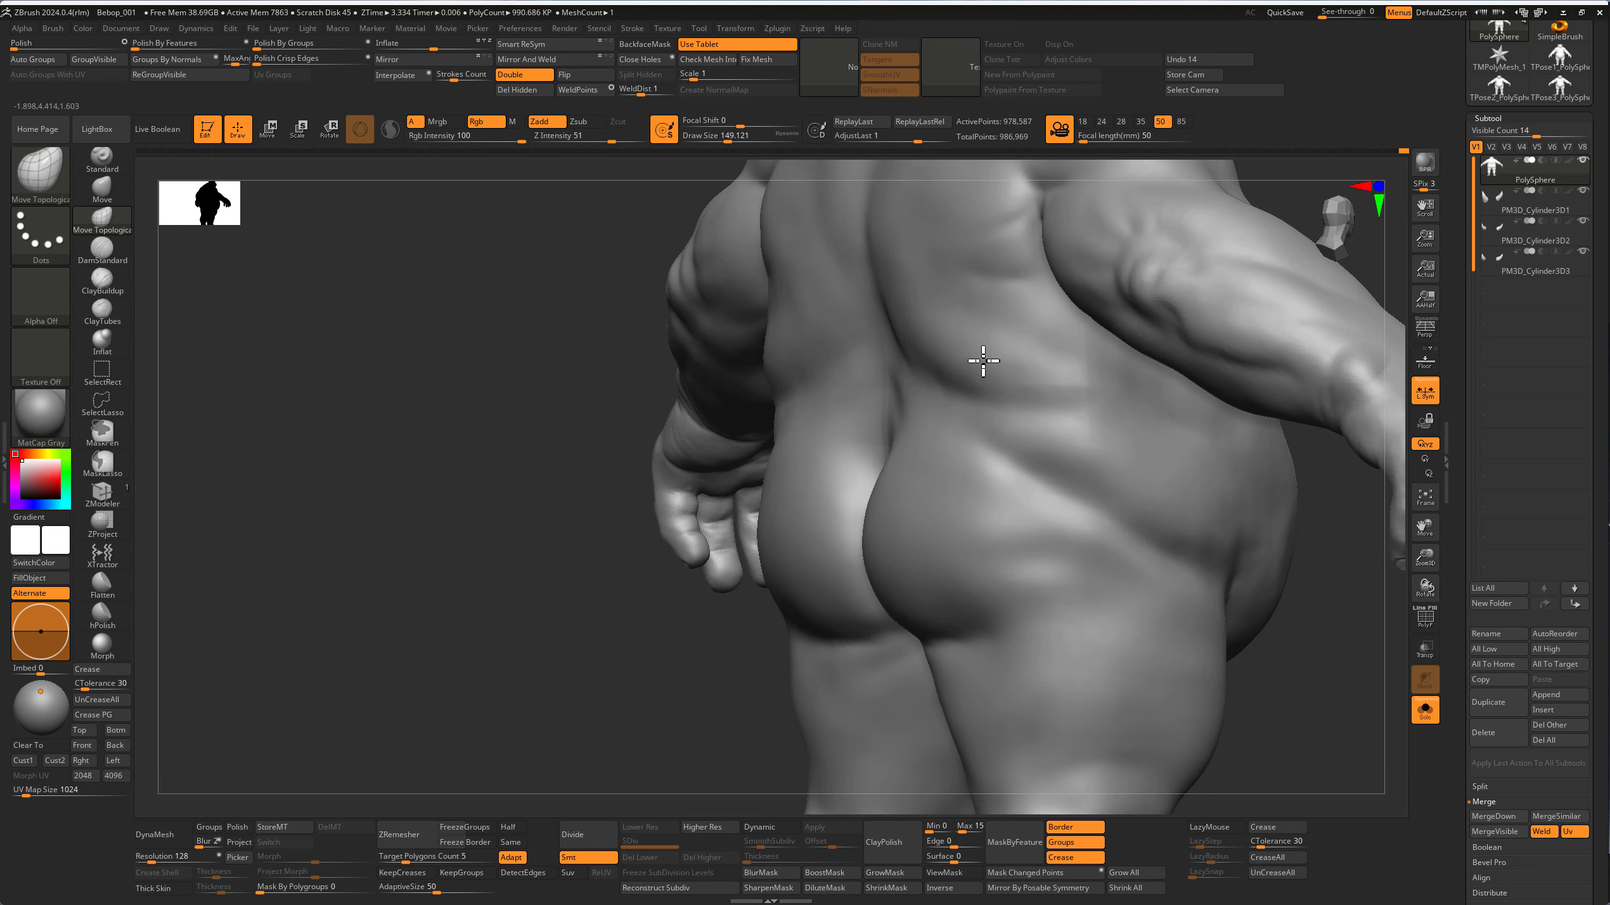
pyautogui.press('f')
pyautogui.moveTo(947, 329)
pyautogui.keyDown('shift'); pyautogui.mouseDown(button='right')
pyautogui.moveTo(976, 348)
pyautogui.moveTo(941, 345)
pyautogui.mouseUp(button='right'); pyautogui.keyUp('shift')
pyautogui.moveTo(675, 405)
pyautogui.keyDown('ctrl'); pyautogui.mouseDown(button='right')
pyautogui.moveTo(726, 474)
pyautogui.moveTo(1049, 576)
pyautogui.moveTo(1031, 575)
pyautogui.moveTo(988, 485)
pyautogui.moveTo(977, 441)
pyautogui.moveTo(1025, 421)
pyautogui.moveTo(989, 399)
pyautogui.mouseUp(button='right'); pyautogui.keyUp('ctrl')
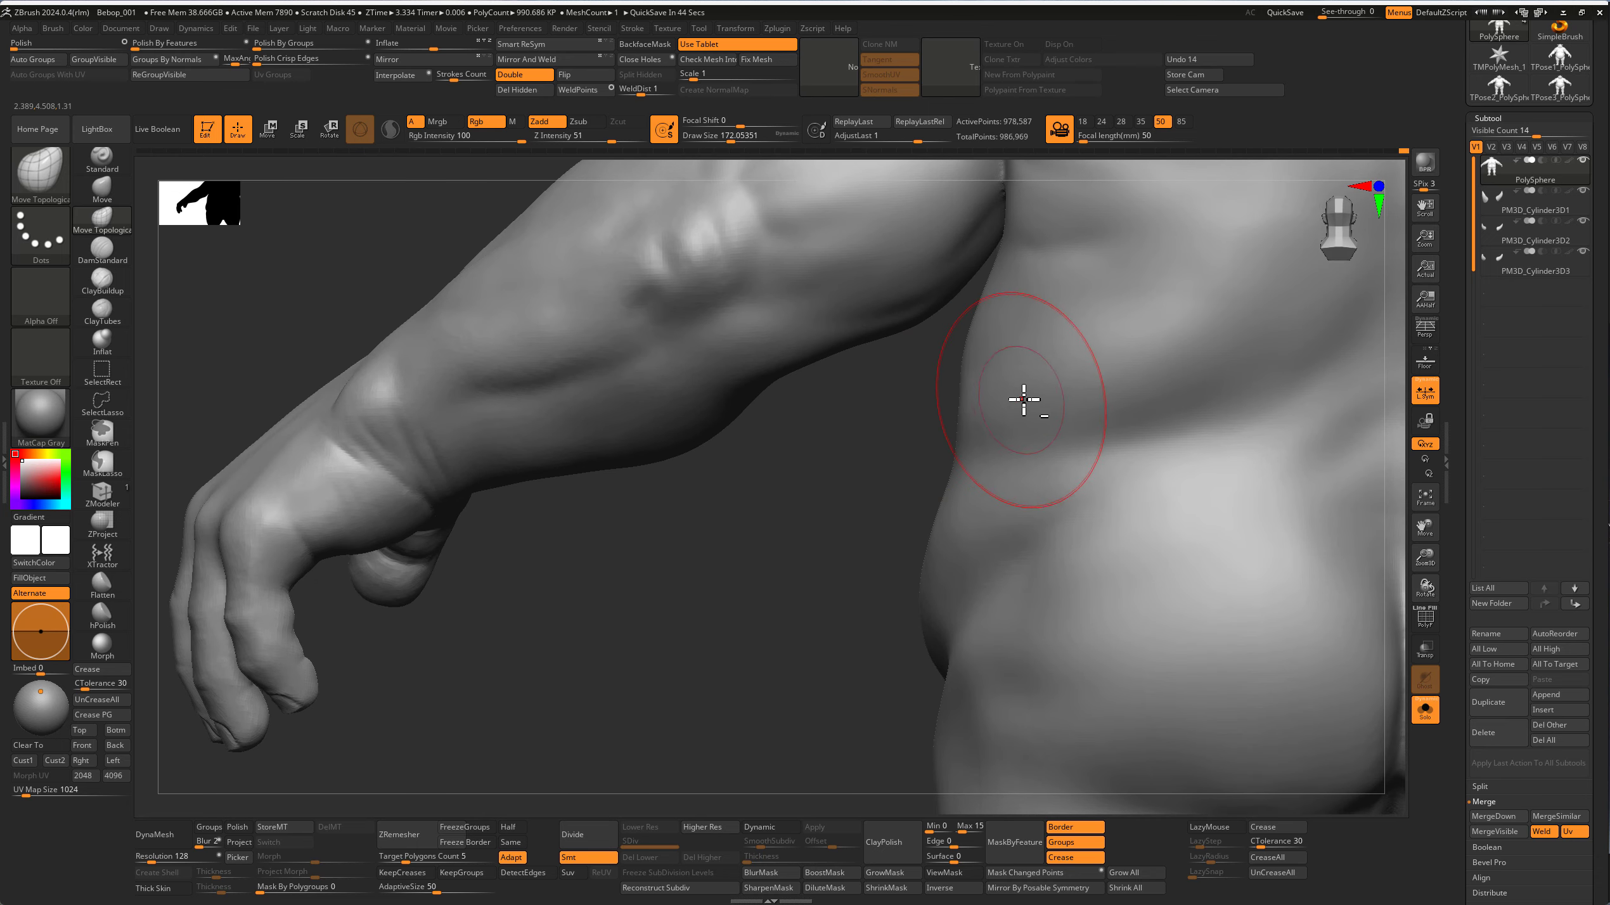
pyautogui.moveTo(975, 404)
pyautogui.mouseDown(button='right')
pyautogui.moveTo(1007, 420)
pyautogui.moveTo(936, 402)
pyautogui.moveTo(844, 478)
pyautogui.moveTo(1063, 532)
pyautogui.moveTo(917, 592)
pyautogui.moveTo(787, 521)
pyautogui.moveTo(855, 555)
pyautogui.mouseUp(button='right')
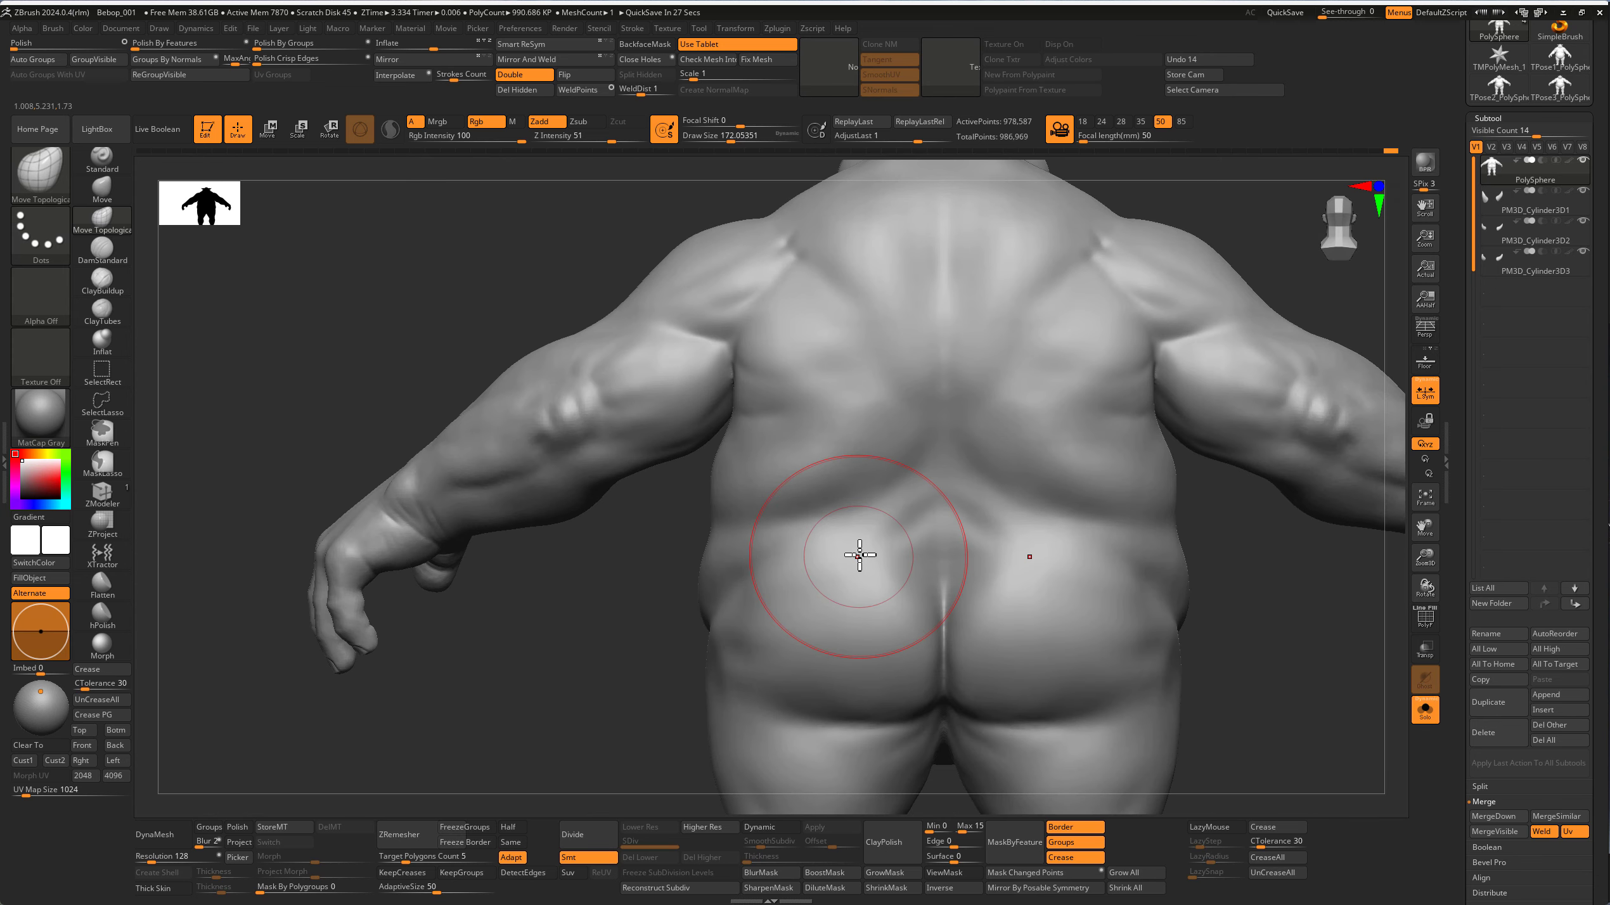
pyautogui.keyDown('ctrl'); pyautogui.moveTo(843, 469); pyautogui.dragTo(862, 510, button='right'); pyautogui.keyUp('ctrl')
pyautogui.moveTo(863, 510)
pyautogui.mouseDown(button='right')
pyautogui.moveTo(970, 505)
pyautogui.moveTo(908, 464)
pyautogui.mouseUp(button='right')
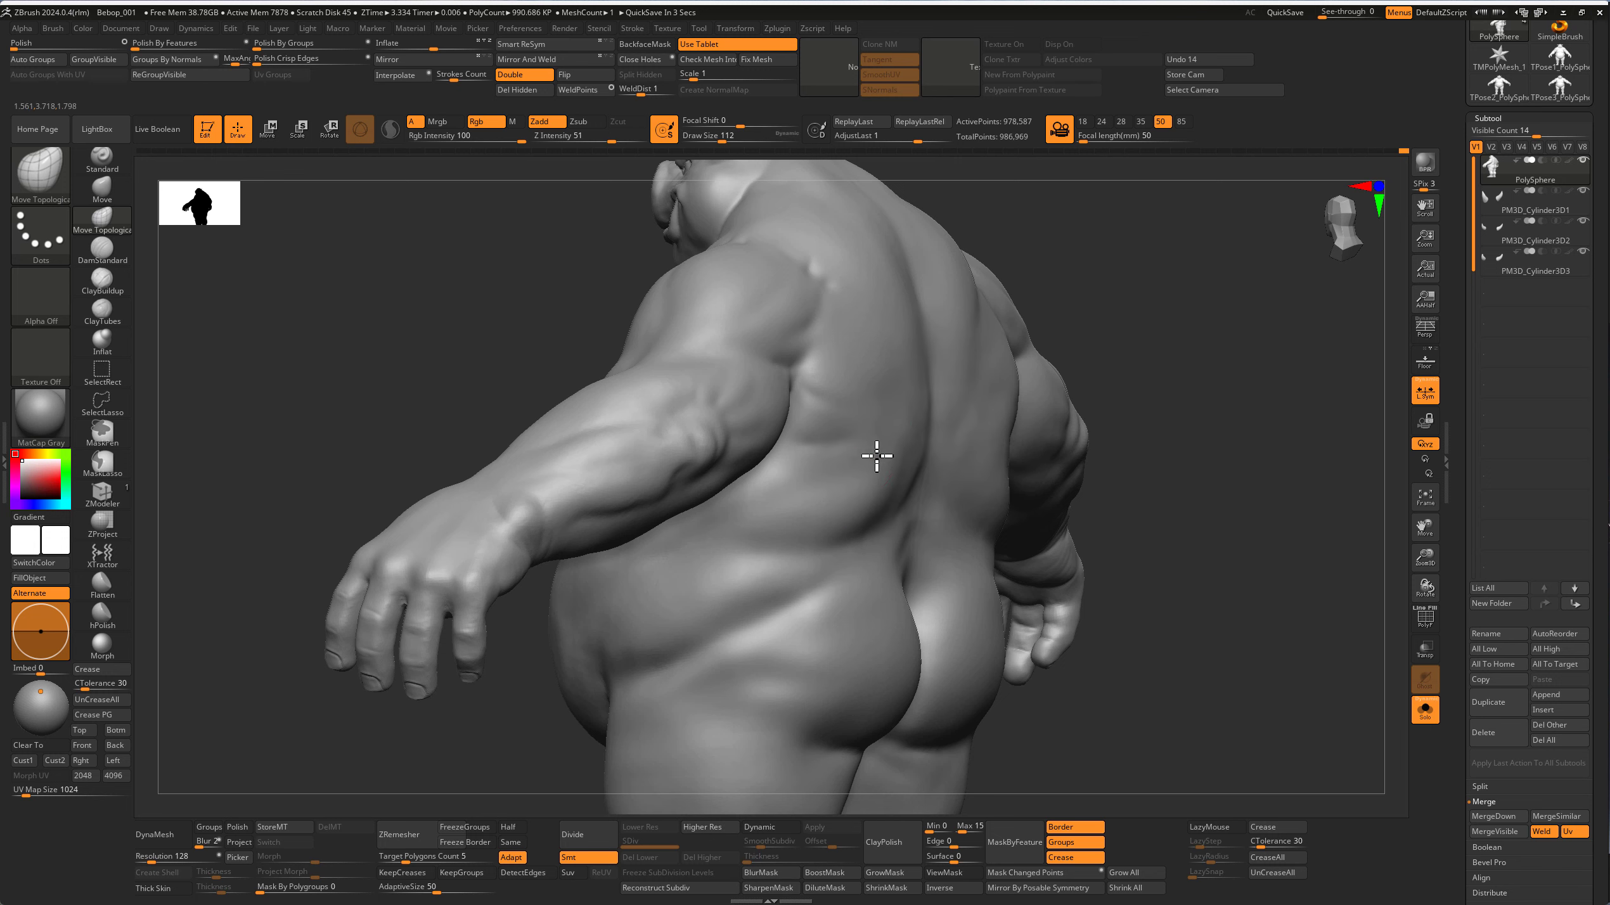
pyautogui.moveTo(896, 510)
pyautogui.mouseDown(button='right')
pyautogui.moveTo(844, 549)
pyautogui.moveTo(920, 492)
pyautogui.mouseUp(button='right')
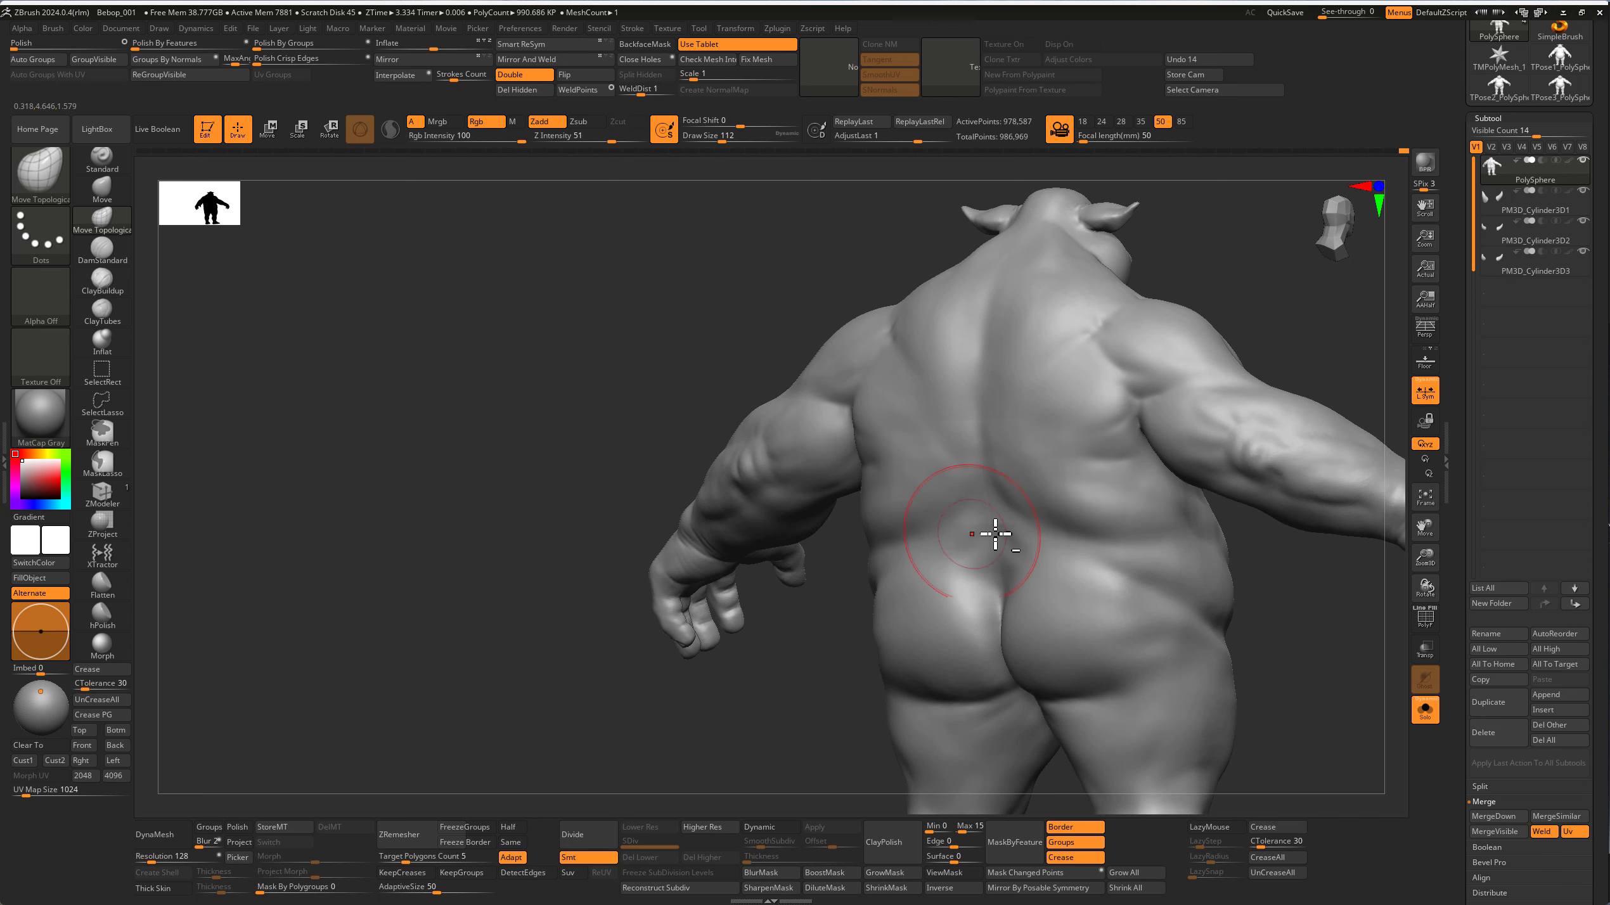
pyautogui.moveTo(995, 534)
pyautogui.keyDown('ctrl'); pyautogui.mouseDown(button='right')
pyautogui.moveTo(1017, 586)
pyautogui.moveTo(1197, 593)
pyautogui.moveTo(986, 529)
pyautogui.moveTo(995, 539)
pyautogui.moveTo(1074, 467)
pyautogui.moveTo(848, 525)
pyautogui.moveTo(814, 518)
pyautogui.moveTo(971, 554)
pyautogui.mouseUp(button='right'); pyautogui.keyUp('ctrl')
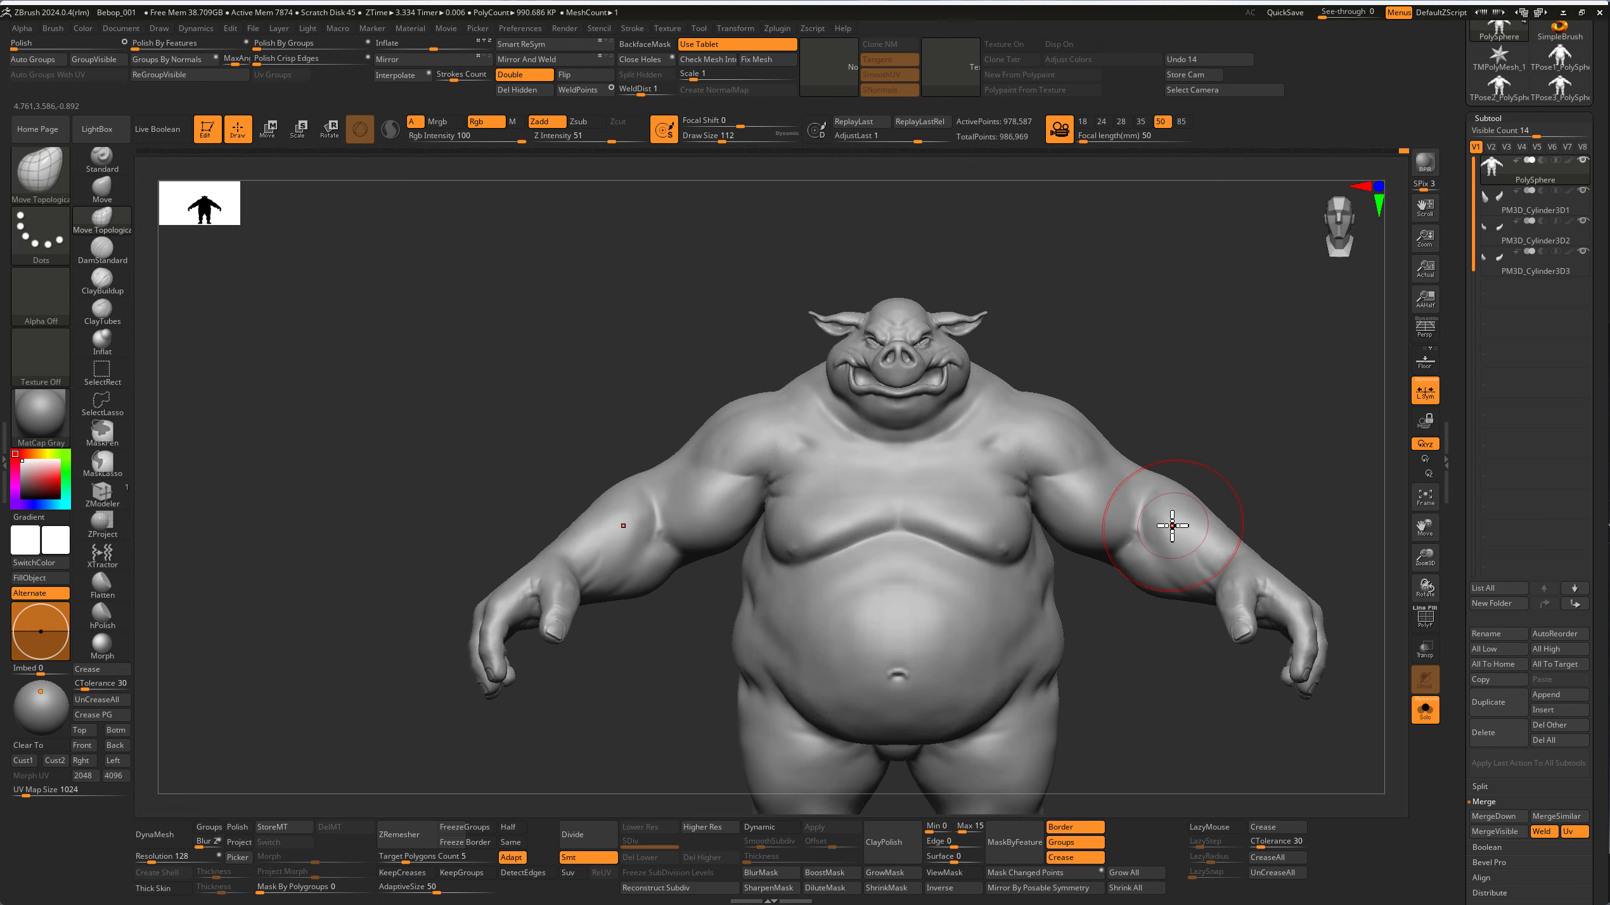
# Step: Carve a vertical DamStandard groove down the sternum and soften it with AdjustLast
pyautogui.moveTo(1172, 525)
pyautogui.mouseDown(button='right')
pyautogui.moveTo(1010, 626)
pyautogui.moveTo(899, 558)
pyautogui.moveTo(951, 495)
pyautogui.mouseUp(button='right')
pyautogui.press('shift')
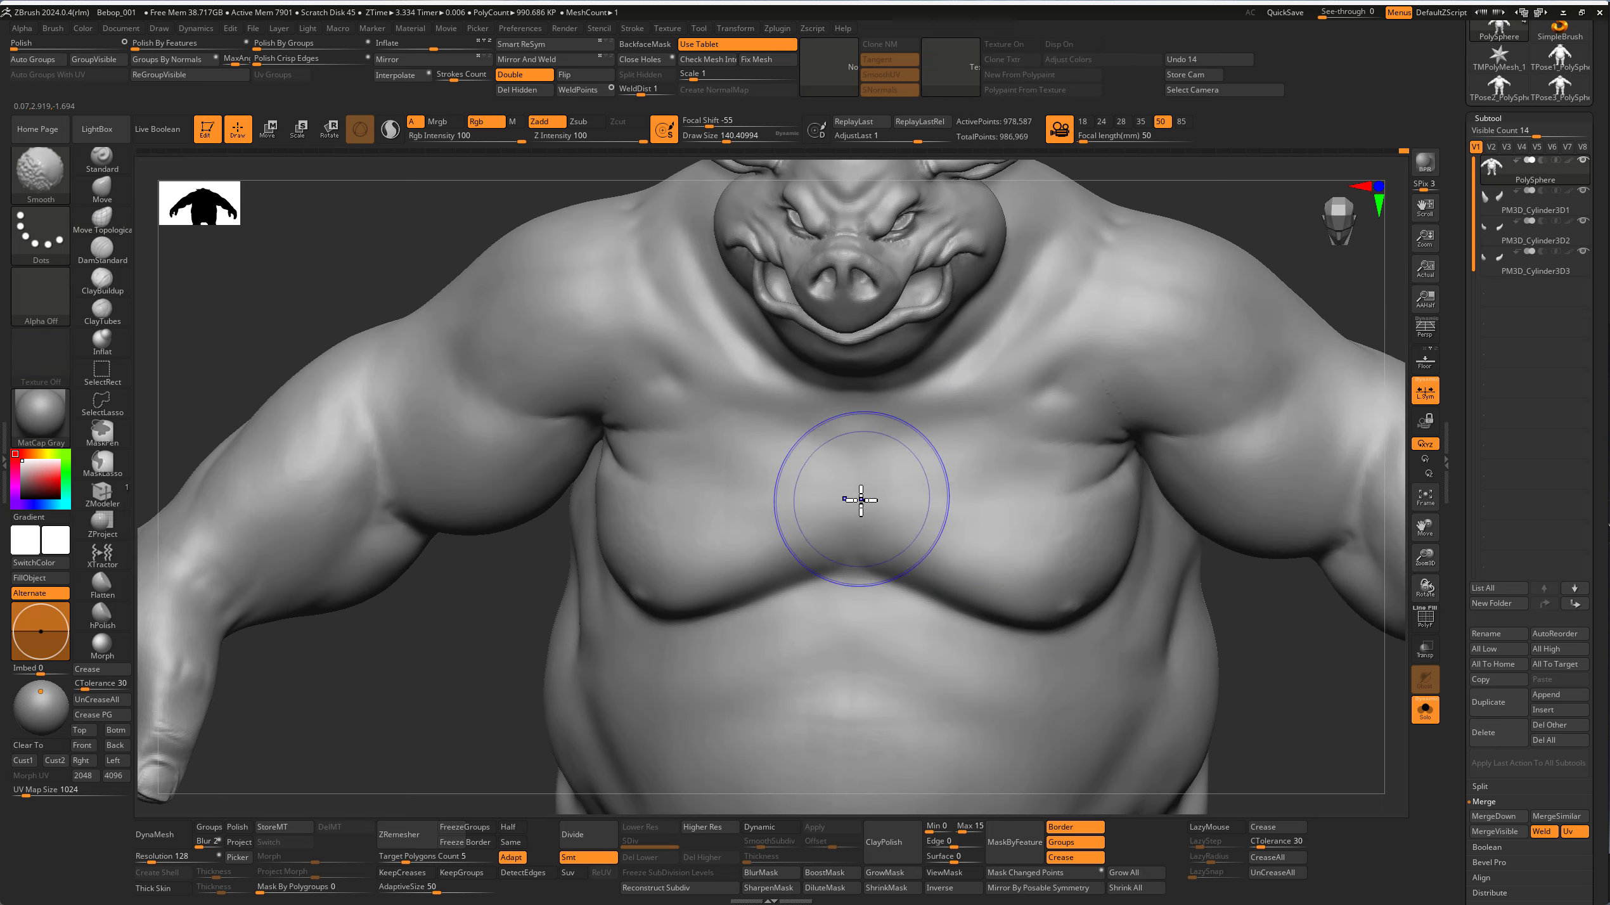
pyautogui.press('f')
pyautogui.moveTo(952, 610)
pyautogui.keyDown('ctrl'); pyautogui.mouseDown(button='right')
pyautogui.moveTo(1204, 657)
pyautogui.moveTo(935, 510)
pyautogui.mouseUp(button='right'); pyautogui.keyUp('ctrl')
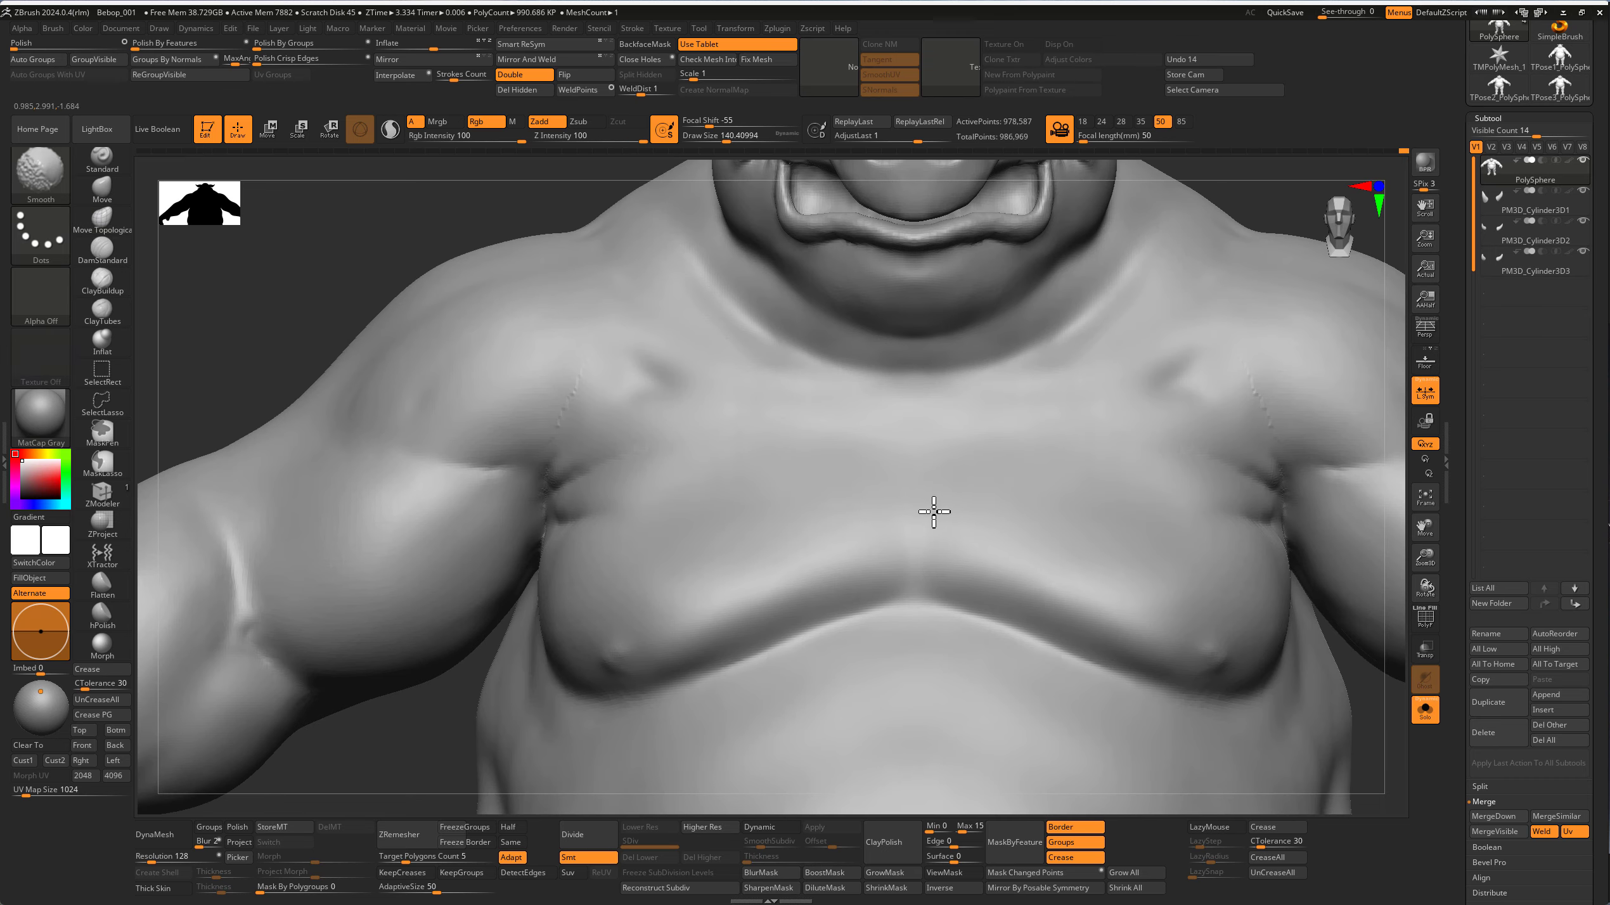
pyautogui.click(102, 311)
pyautogui.click(102, 250)
pyautogui.moveTo(915, 605); pyautogui.dragTo(917, 562)
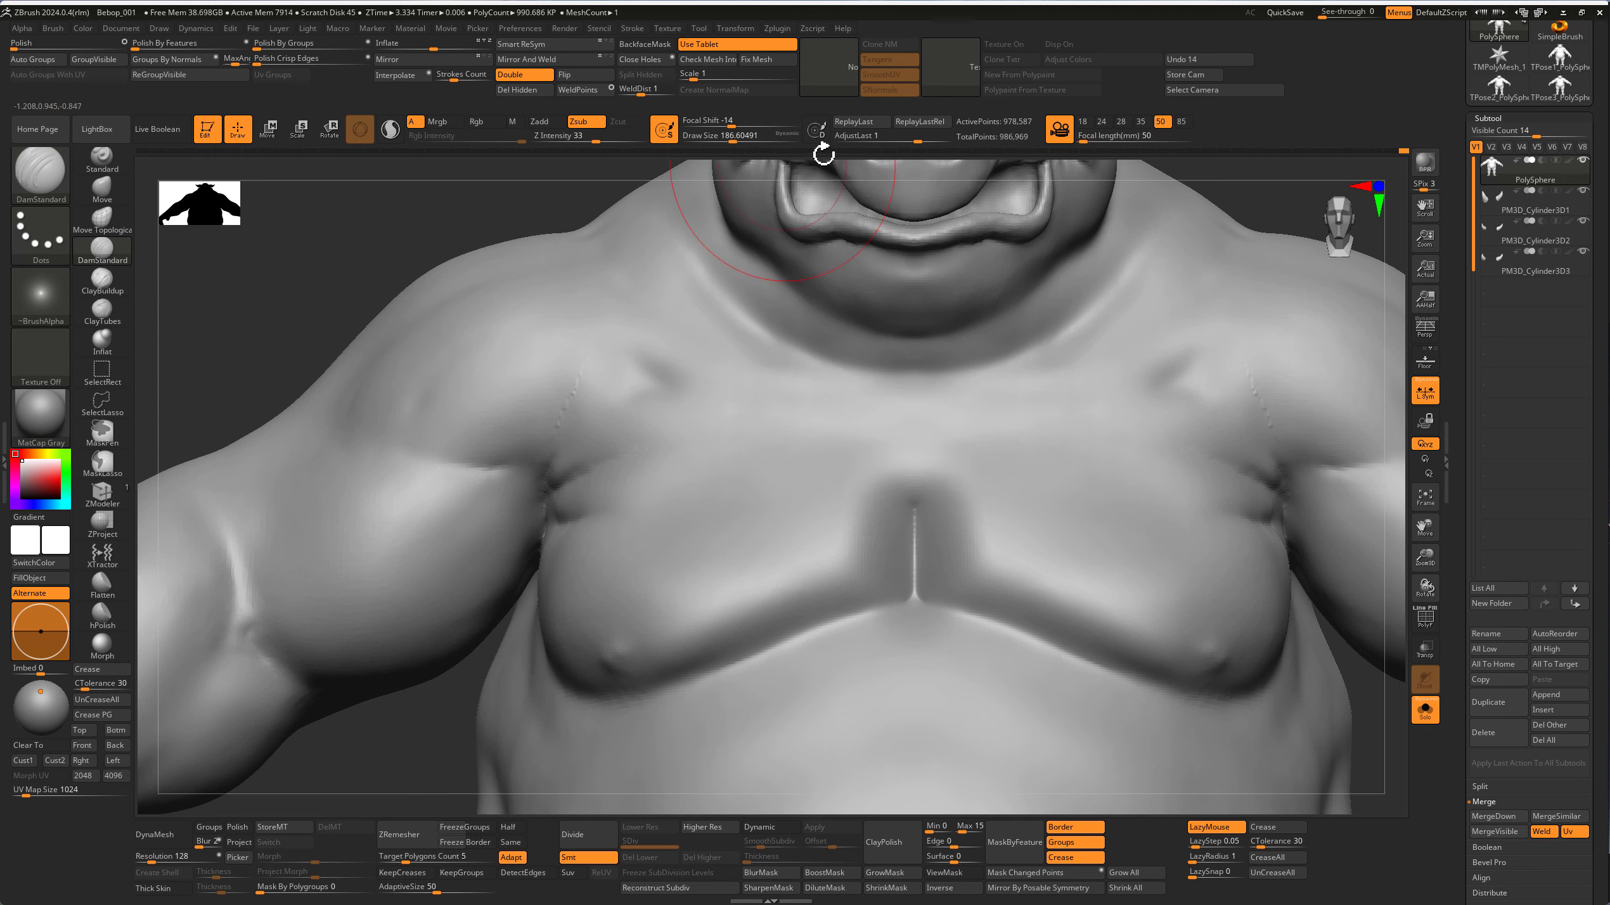
pyautogui.moveTo(917, 138); pyautogui.dragTo(906, 139)
# Step: Add a second chest stroke with a smaller brush and fine-tune its strength
pyautogui.moveTo(951, 508); pyautogui.dragTo(928, 460, button='right')
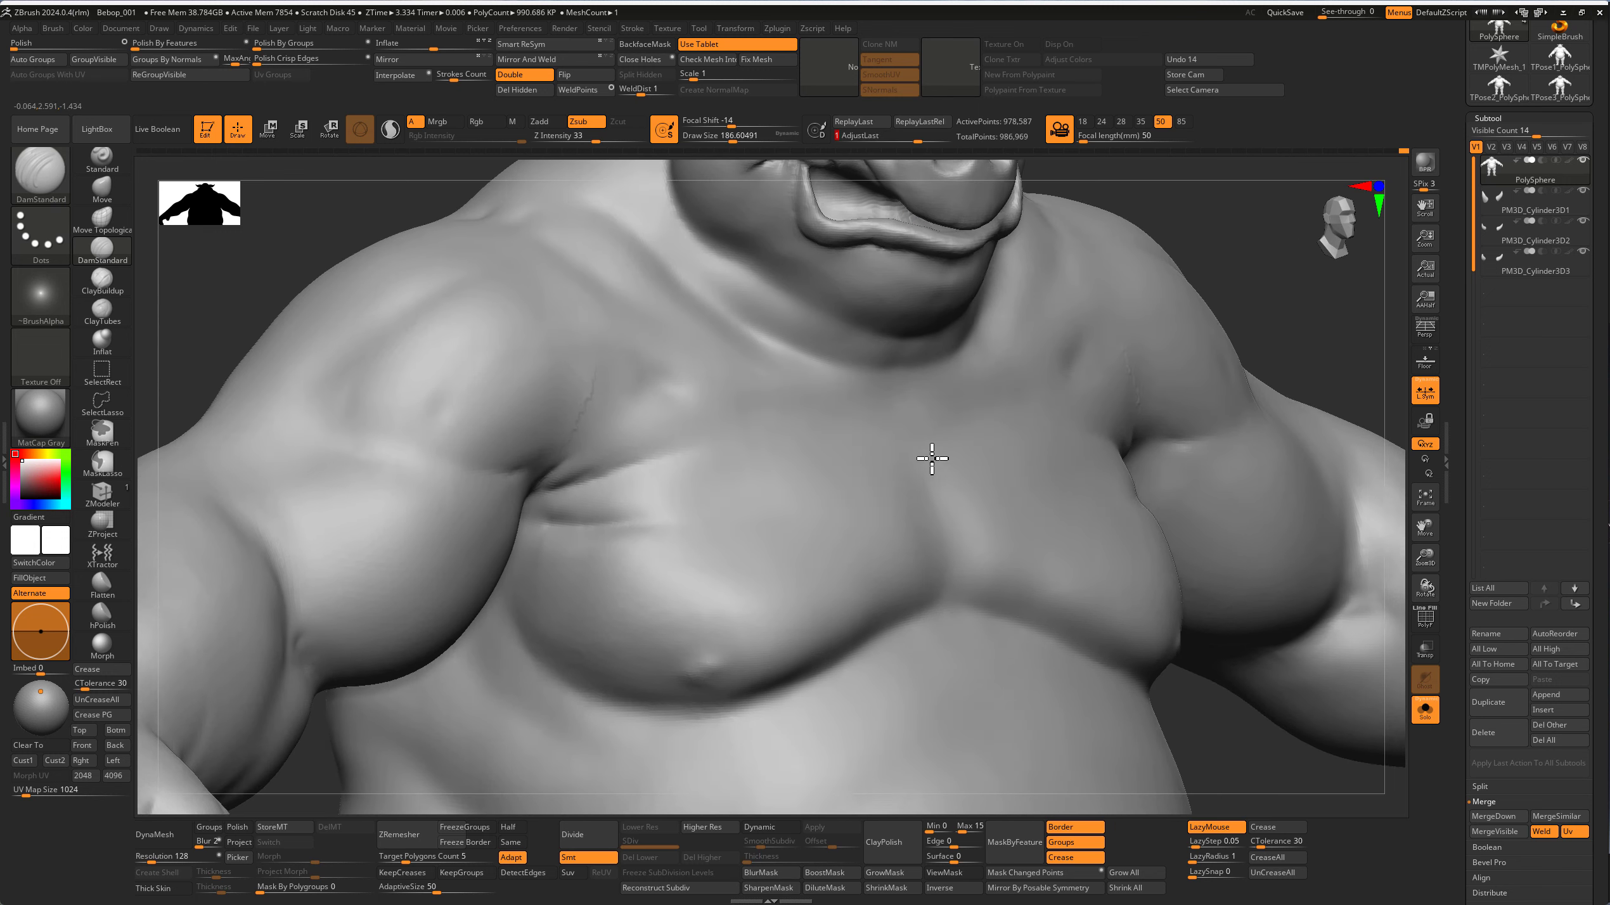
pyautogui.press('s')
pyautogui.moveTo(913, 443); pyautogui.dragTo(909, 416)
pyautogui.moveTo(894, 138); pyautogui.dragTo(901, 137)
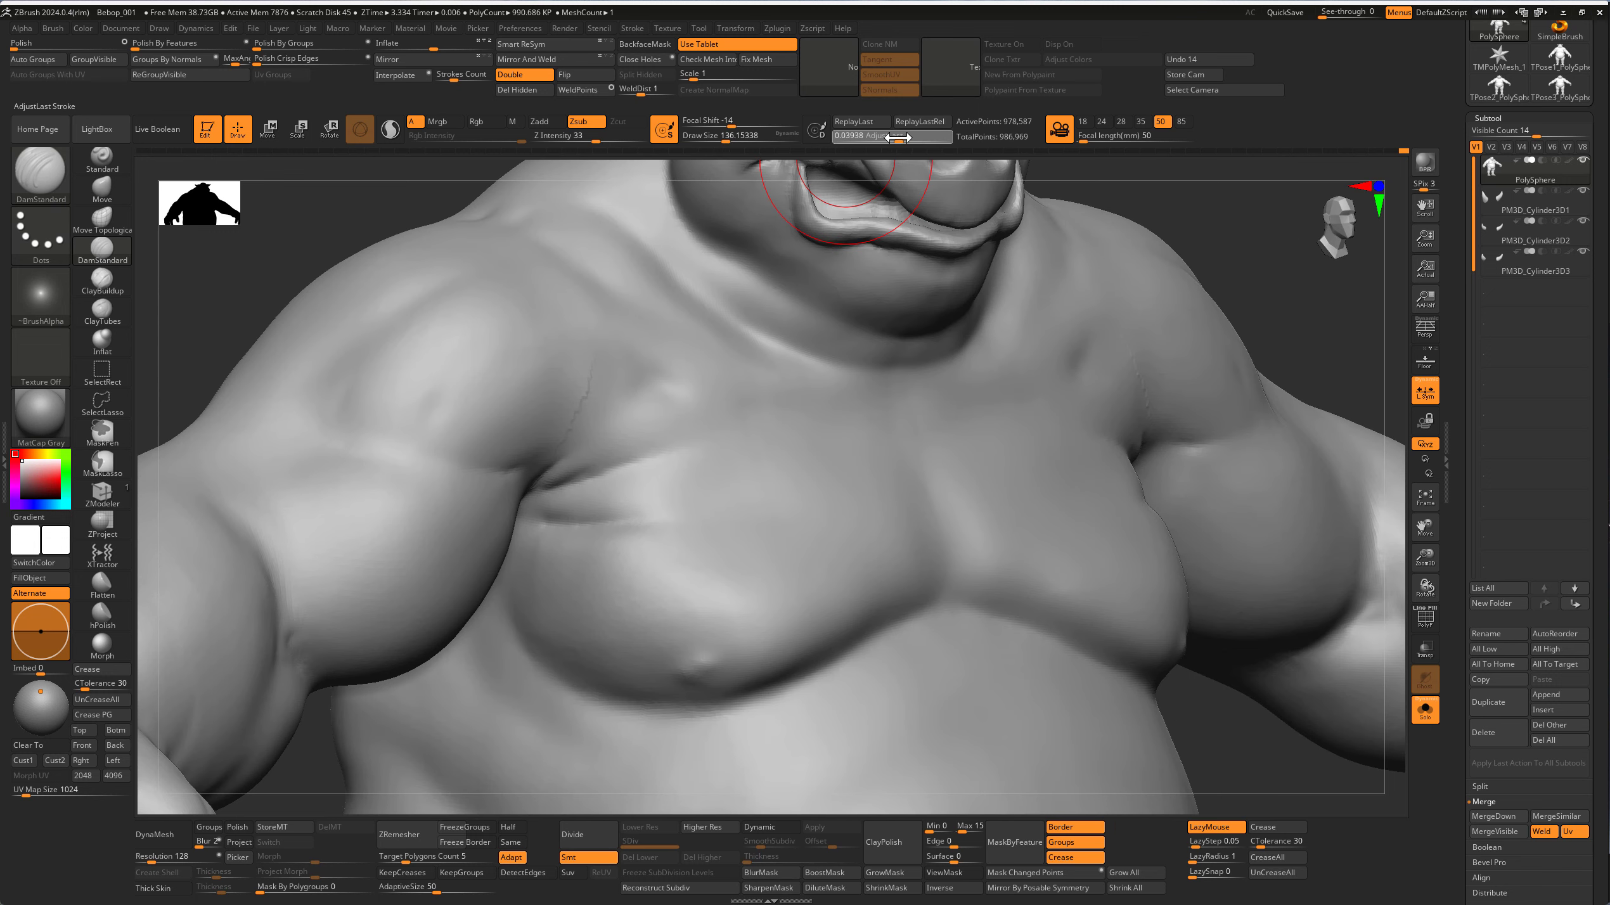
pyautogui.press('b')
pyautogui.press('m')
pyautogui.press('t')
pyautogui.moveTo(881, 510)
pyautogui.keyDown('ctrl'); pyautogui.mouseDown(button='right')
pyautogui.moveTo(963, 569)
pyautogui.moveTo(700, 424)
pyautogui.moveTo(824, 485)
pyautogui.mouseUp(button='right'); pyautogui.keyUp('ctrl')
# Step: Carve a DamStandard crease along the chest cleavage and check it from the side
pyautogui.press('b')
pyautogui.press('d')
pyautogui.press('s')
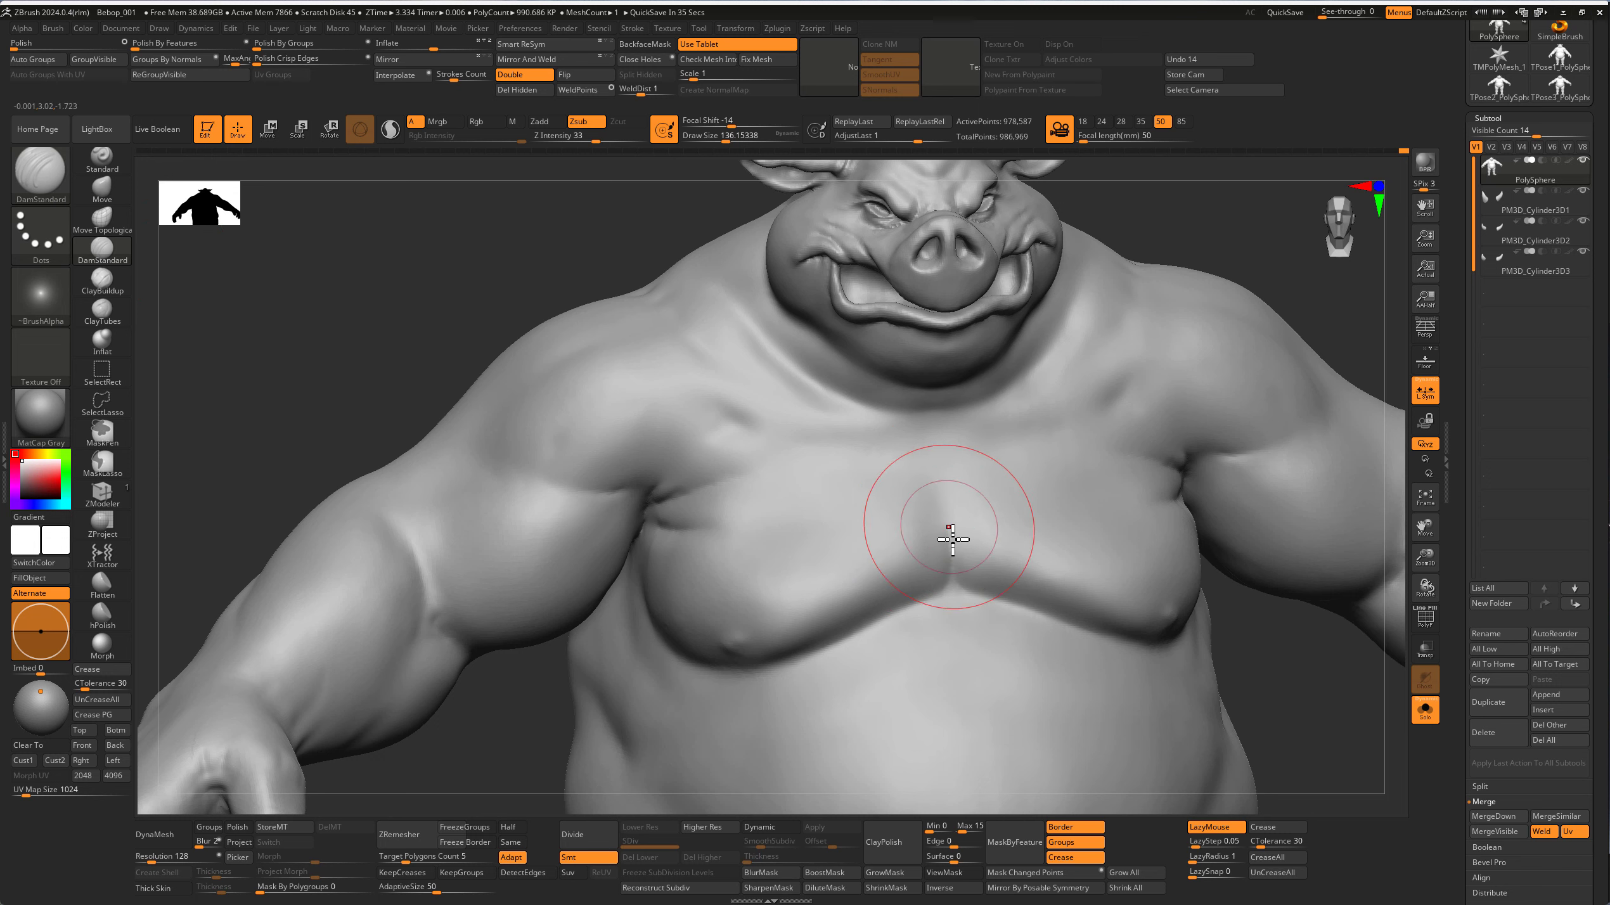
pyautogui.moveTo(953, 539); pyautogui.dragTo(943, 468)
pyautogui.moveTo(952, 546); pyautogui.dragTo(961, 391)
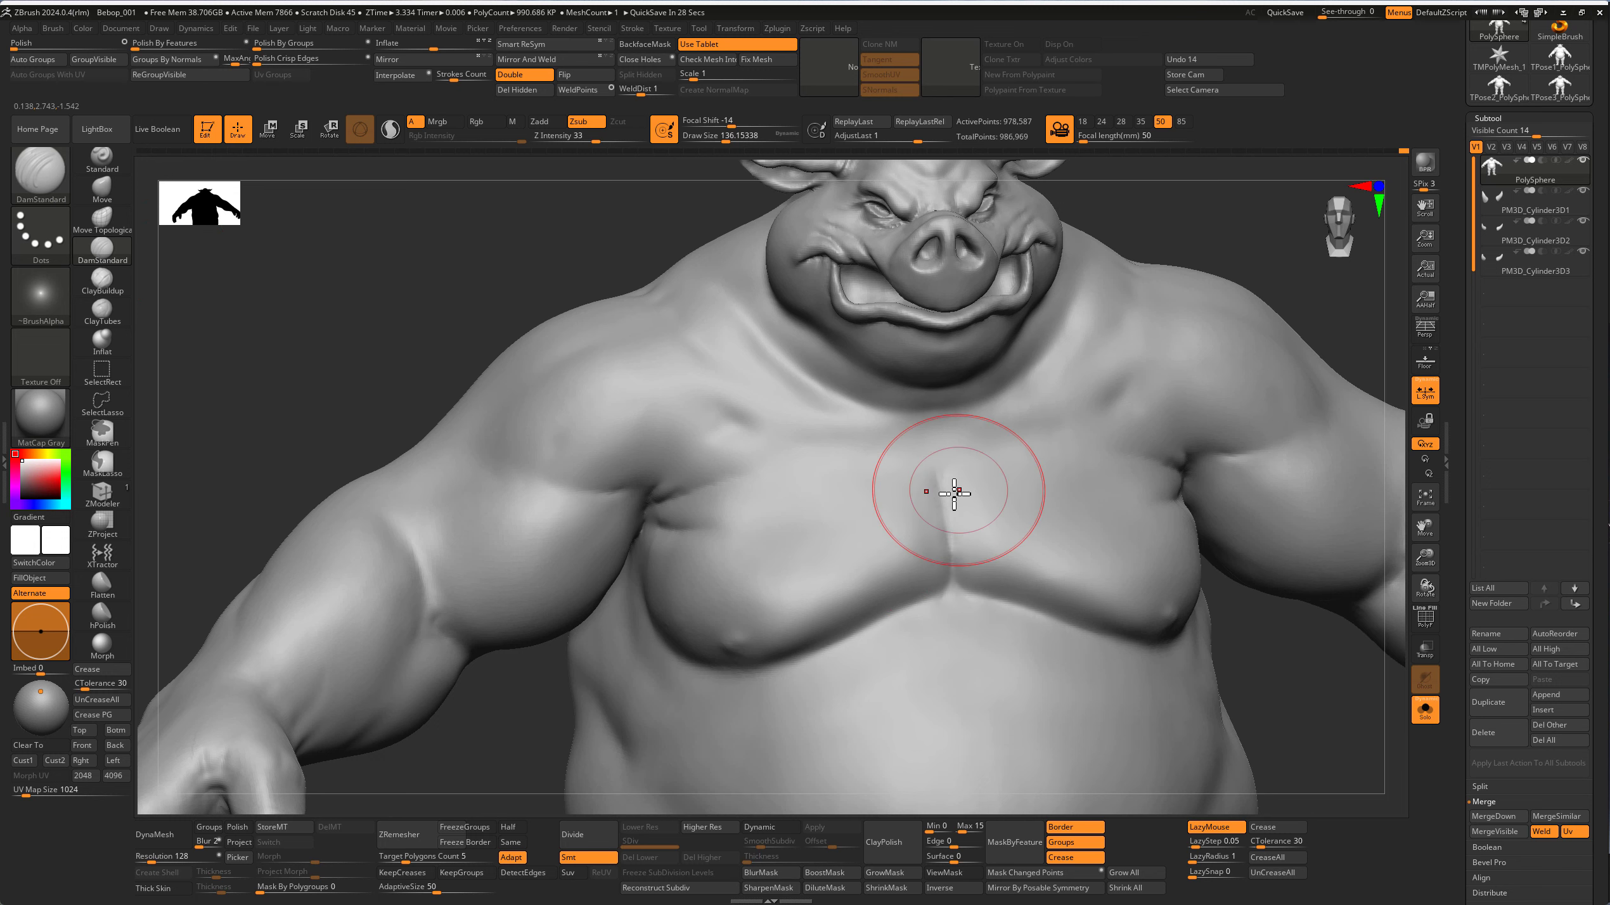
pyautogui.moveTo(942, 504)
pyautogui.mouseDown(button='right')
pyautogui.moveTo(1007, 593)
pyautogui.moveTo(1018, 546)
pyautogui.mouseUp(button='right')
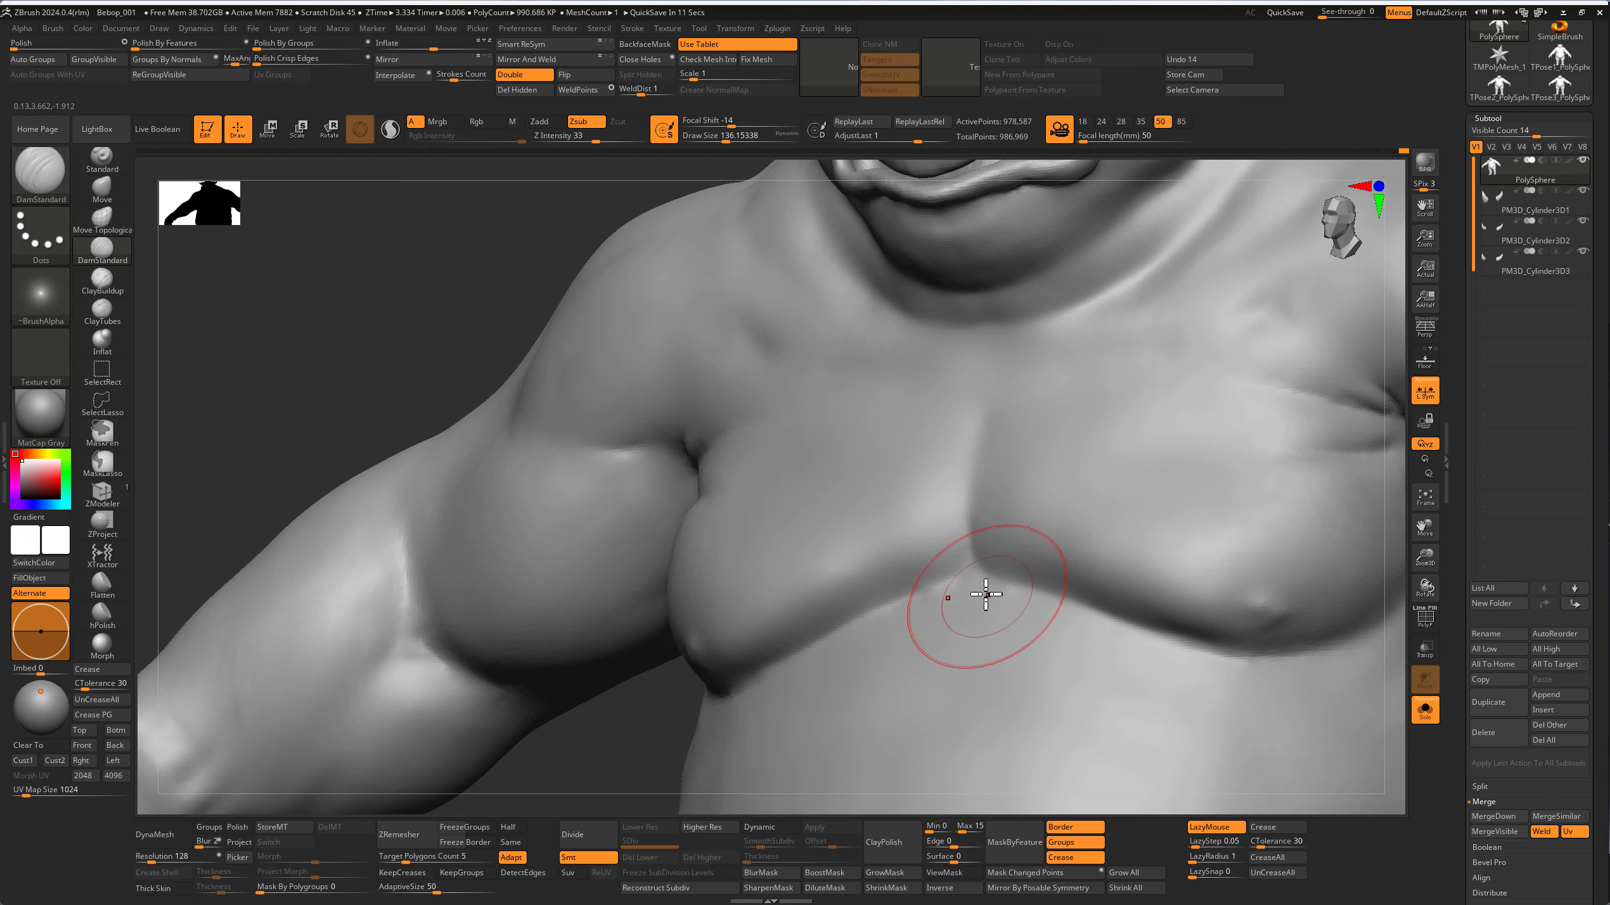
# Step: Smooth the surface around the pectoral folds, then check a three-quarter view
pyautogui.press('shift')
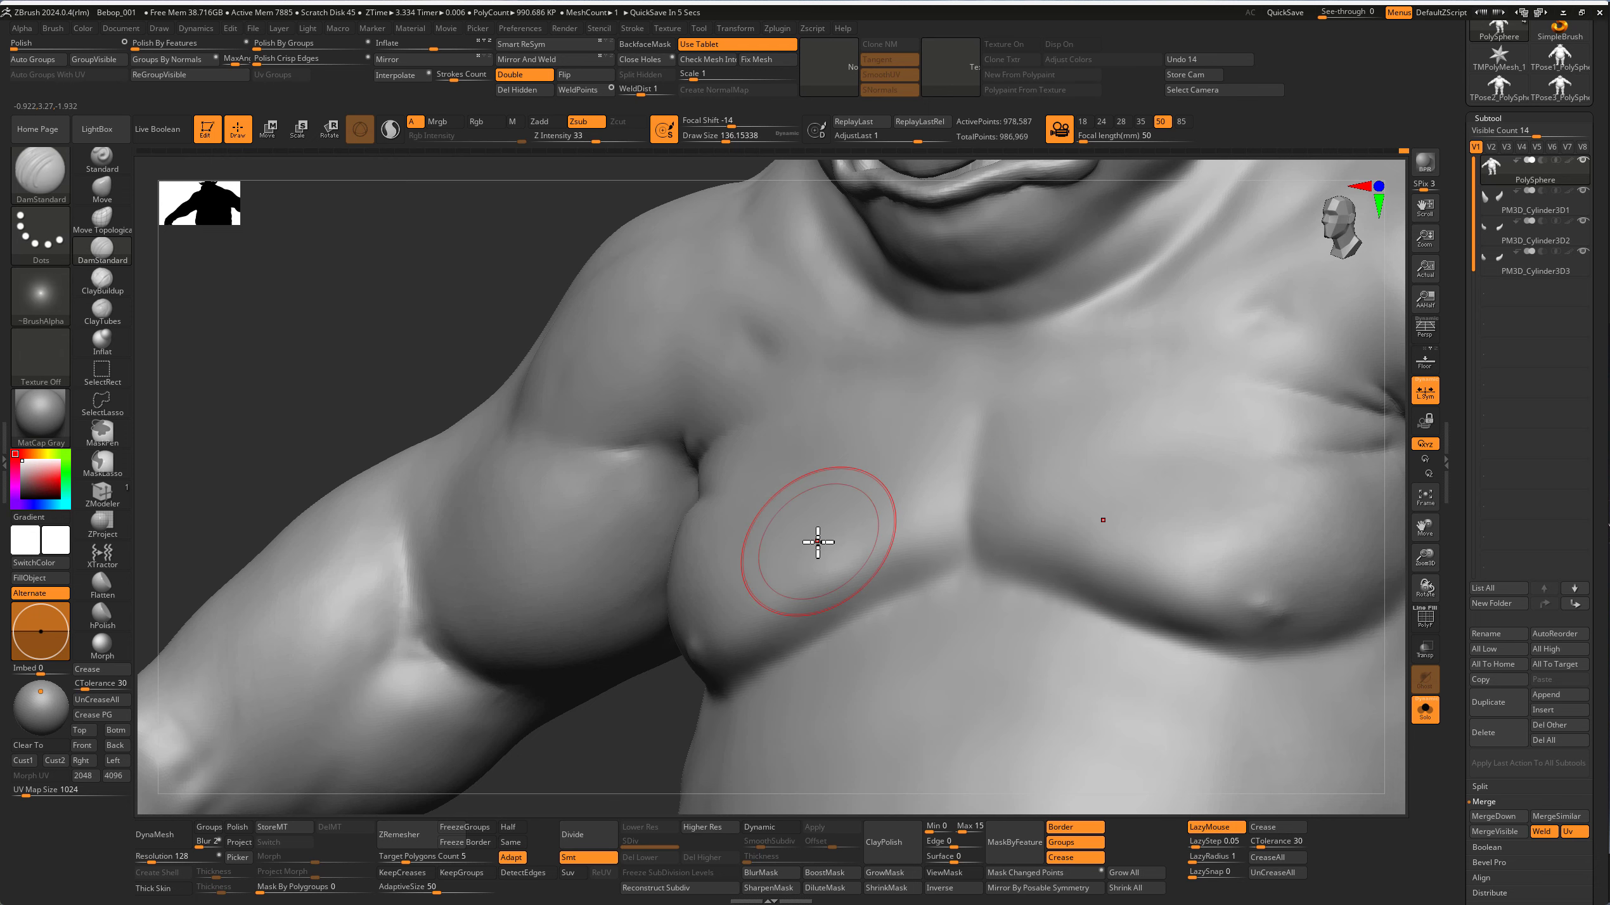
pyautogui.press('f')
pyautogui.moveTo(927, 478)
pyautogui.keyDown('alt'); pyautogui.mouseDown(button='right')
pyautogui.moveTo(876, 496)
pyautogui.moveTo(953, 460)
pyautogui.mouseUp(button='right'); pyautogui.keyUp('alt')
pyautogui.press('f')
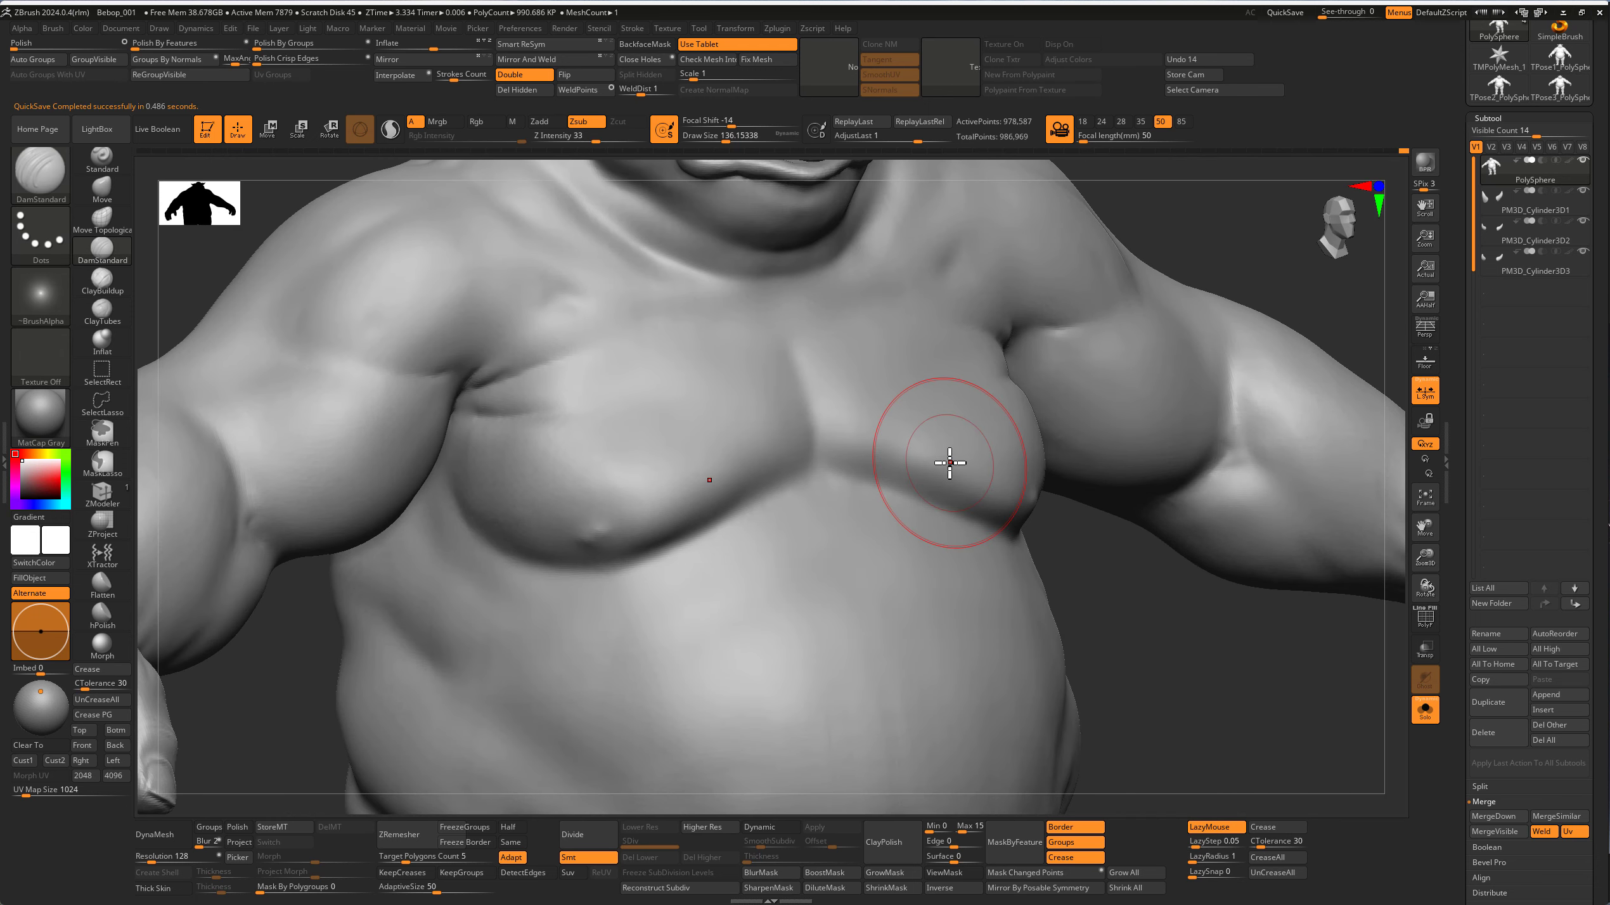
pyautogui.press('shift')
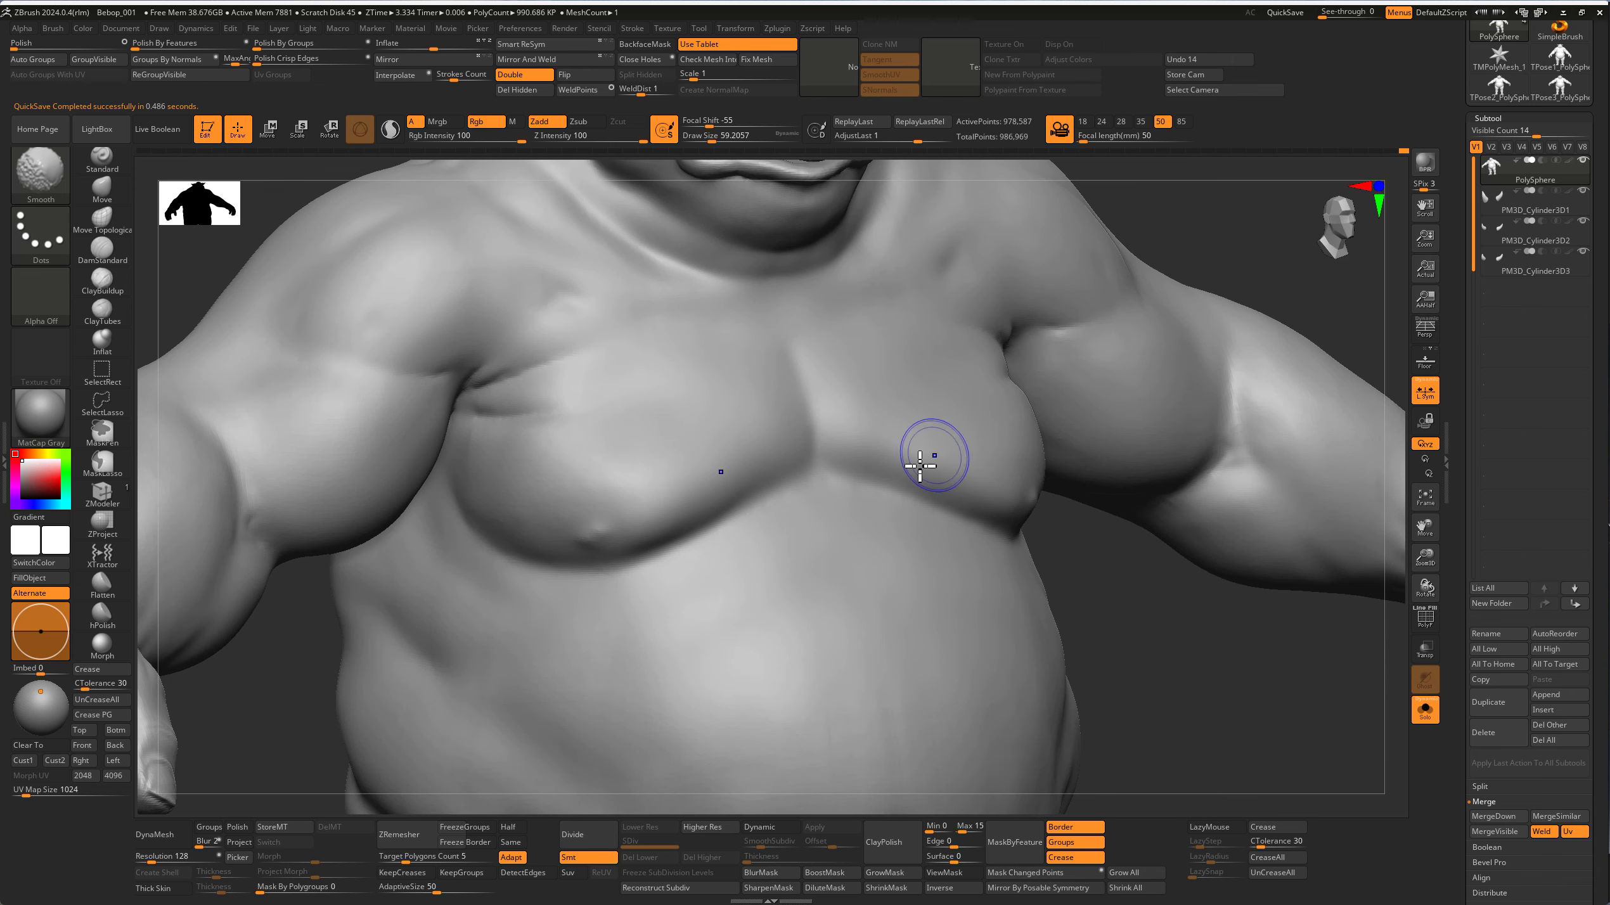
pyautogui.press('f')
pyautogui.moveTo(919, 466)
pyautogui.mouseDown(button='right')
pyautogui.moveTo(821, 482)
pyautogui.moveTo(1064, 568)
pyautogui.moveTo(963, 564)
pyautogui.moveTo(953, 439)
pyautogui.moveTo(1067, 413)
pyautogui.mouseUp(button='right')
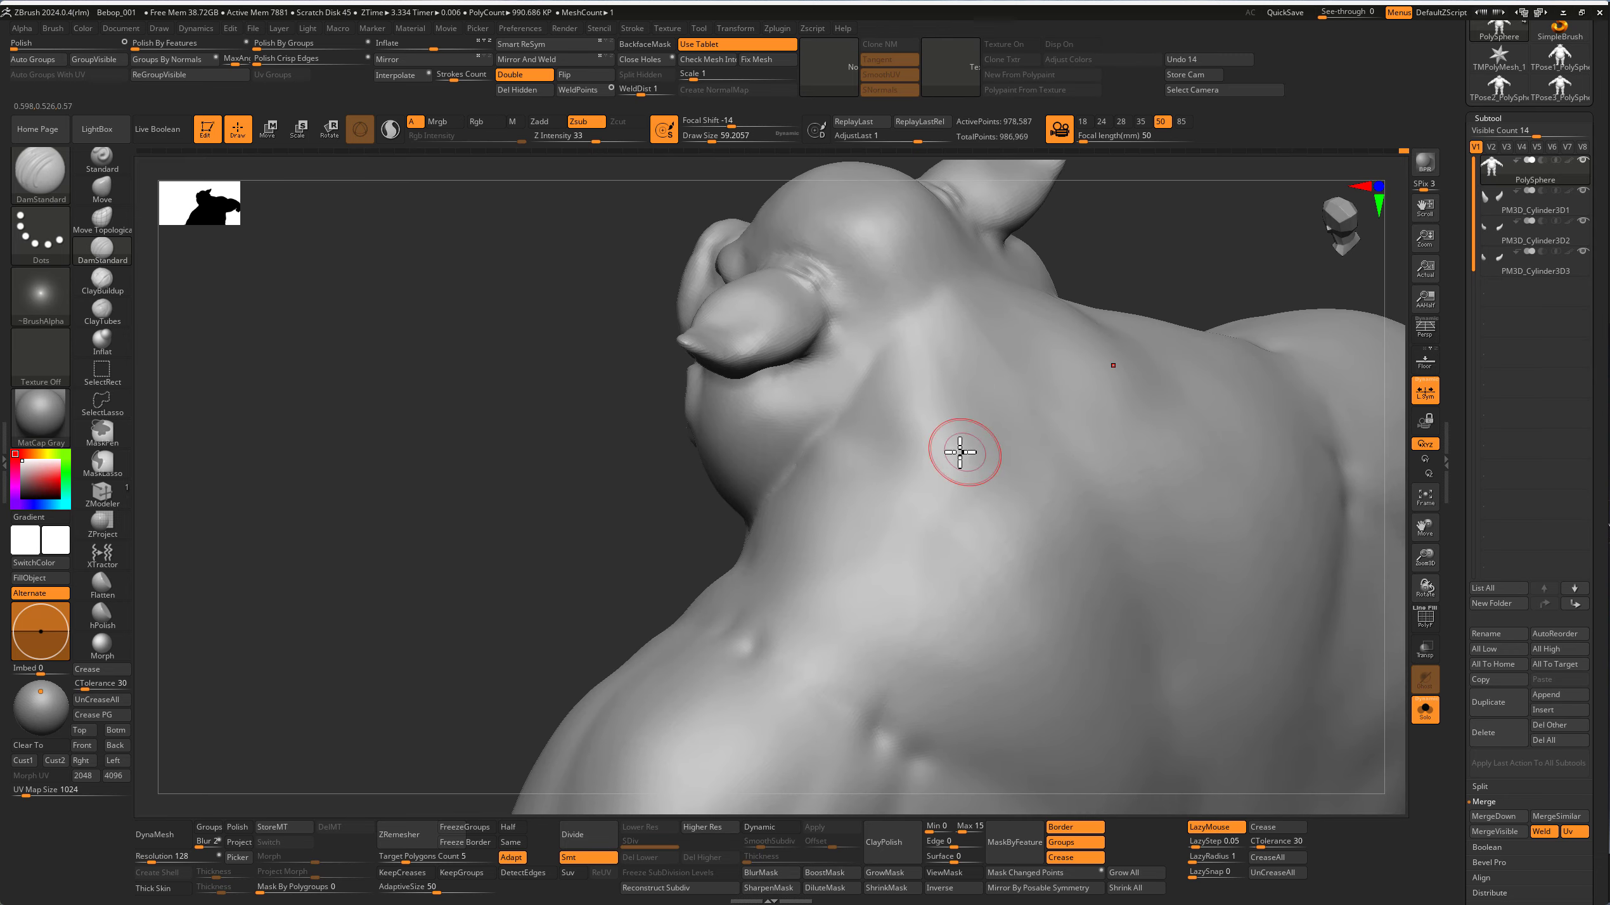
pyautogui.press('s')
pyautogui.press('b')
pyautogui.press('m')
pyautogui.press('v')
pyautogui.press('s')
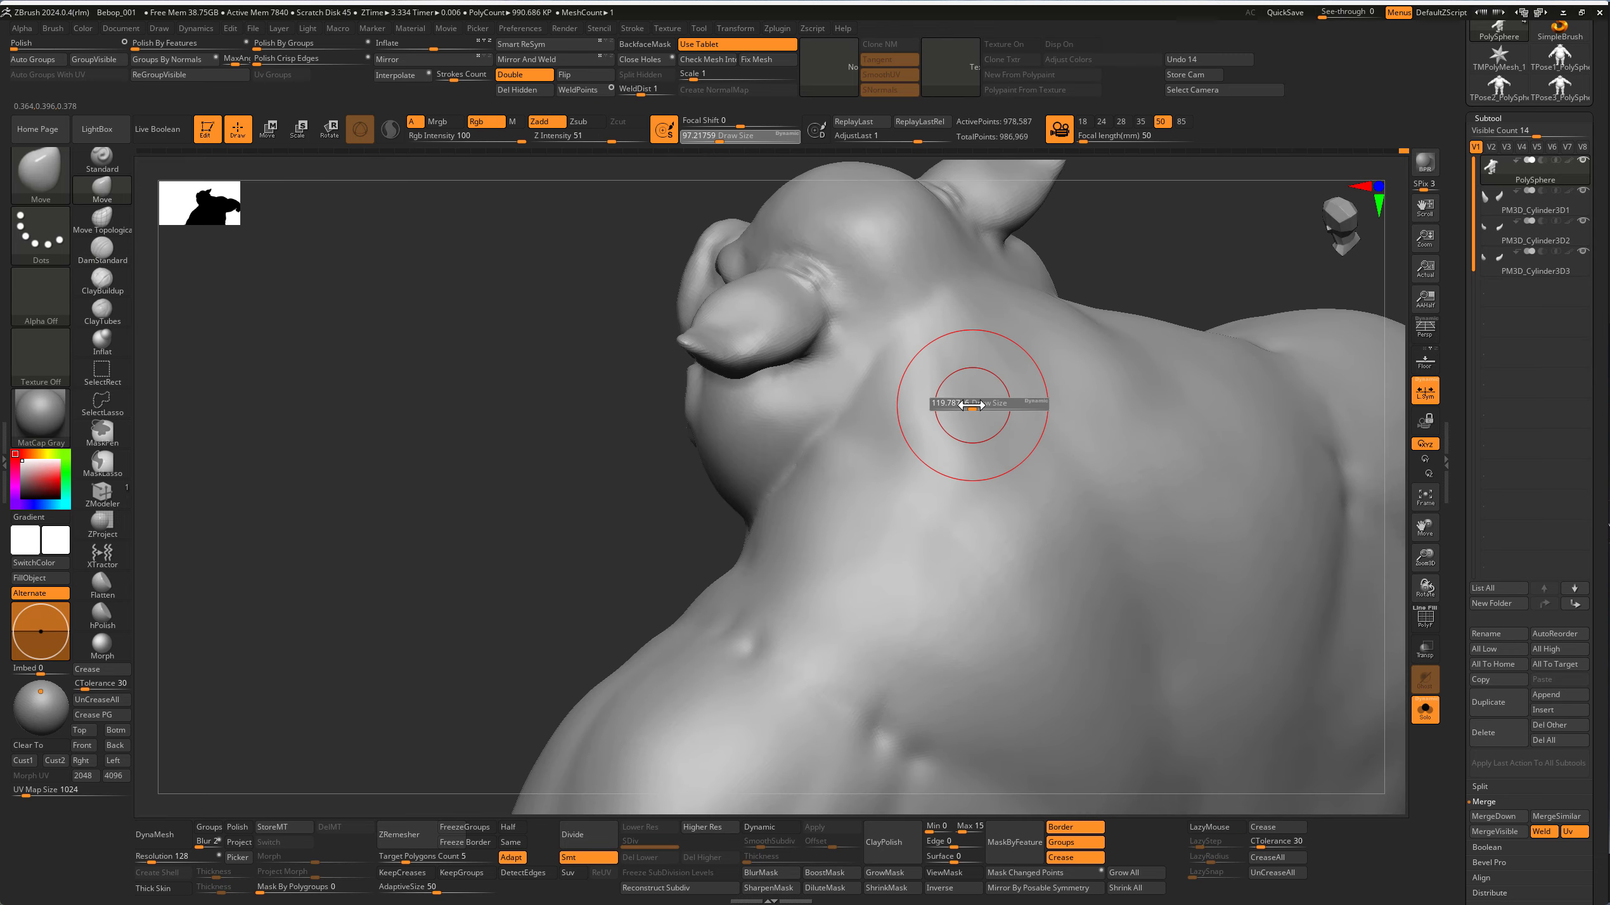
pyautogui.moveTo(998, 459)
pyautogui.mouseDown(button='right')
pyautogui.moveTo(1059, 466)
pyautogui.moveTo(909, 475)
pyautogui.moveTo(856, 424)
pyautogui.moveTo(839, 442)
pyautogui.mouseUp(button='right')
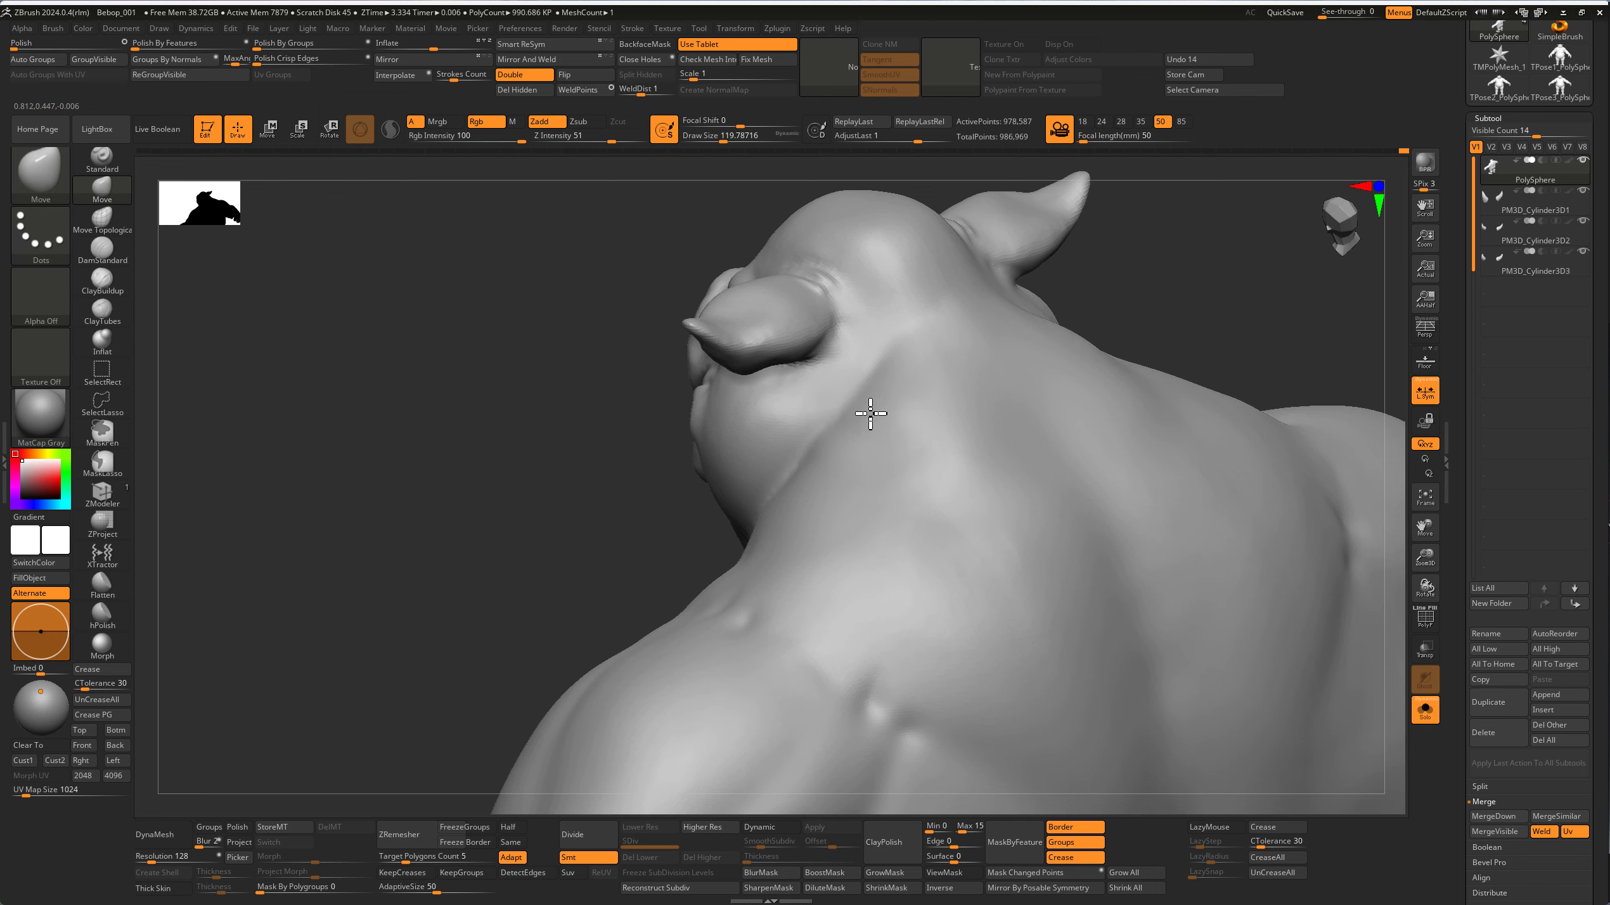
pyautogui.moveTo(858, 384); pyautogui.dragTo(814, 457, button='right')
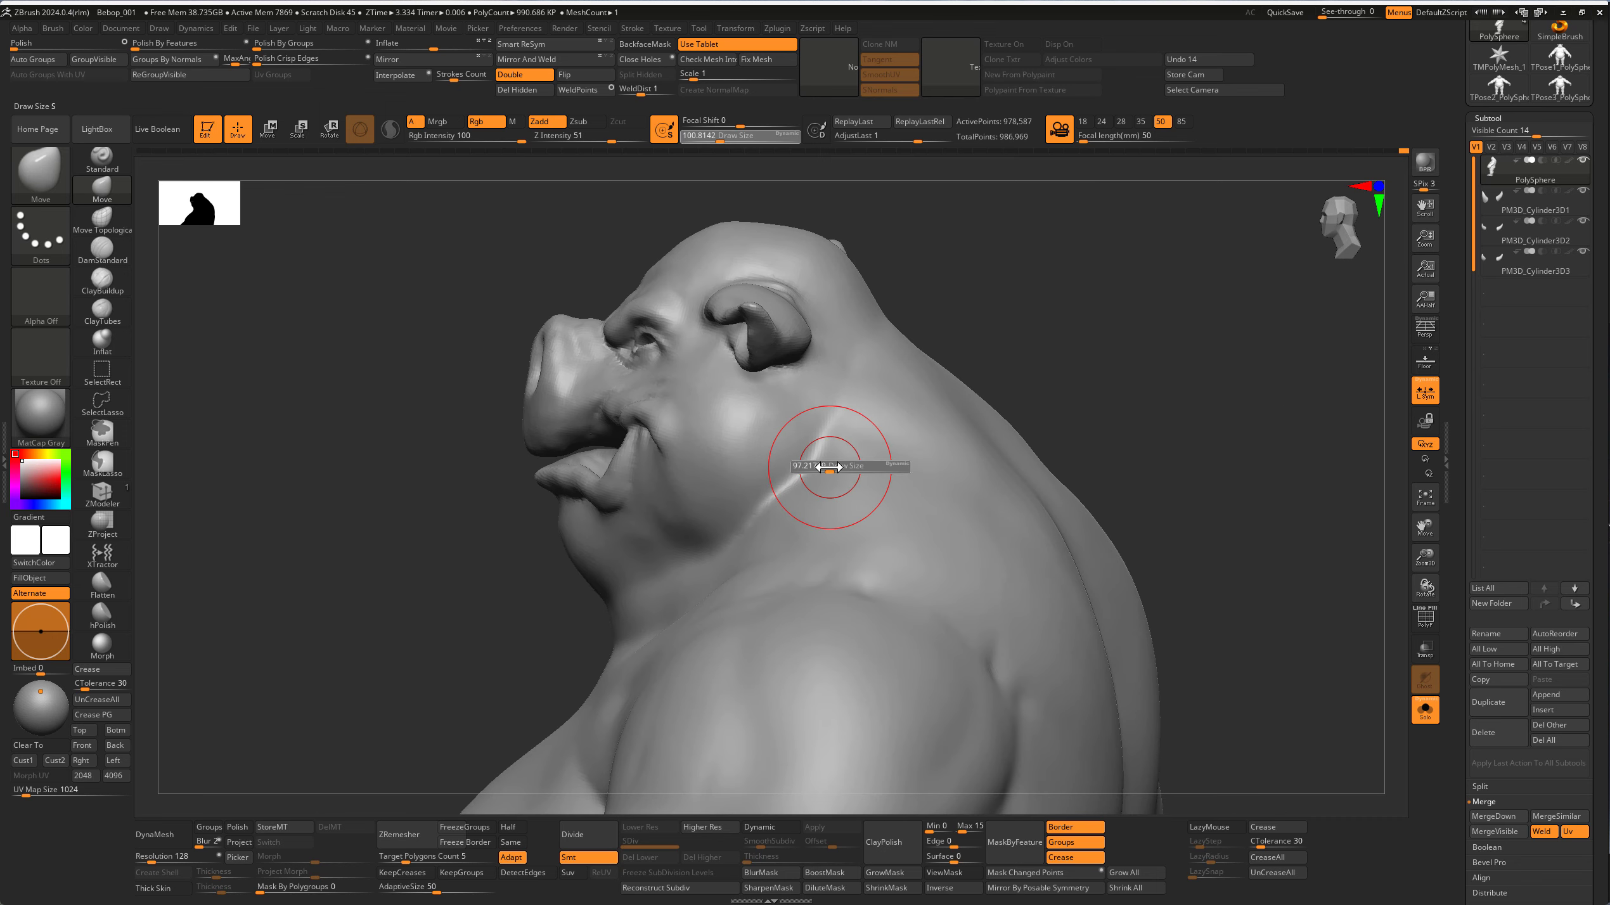
pyautogui.moveTo(793, 483)
pyautogui.mouseDown(button='right')
pyautogui.moveTo(834, 503)
pyautogui.moveTo(773, 513)
pyautogui.moveTo(927, 420)
pyautogui.moveTo(941, 428)
pyautogui.moveTo(873, 475)
pyautogui.moveTo(920, 474)
pyautogui.moveTo(871, 436)
pyautogui.moveTo(1058, 367)
pyautogui.mouseUp(button='right')
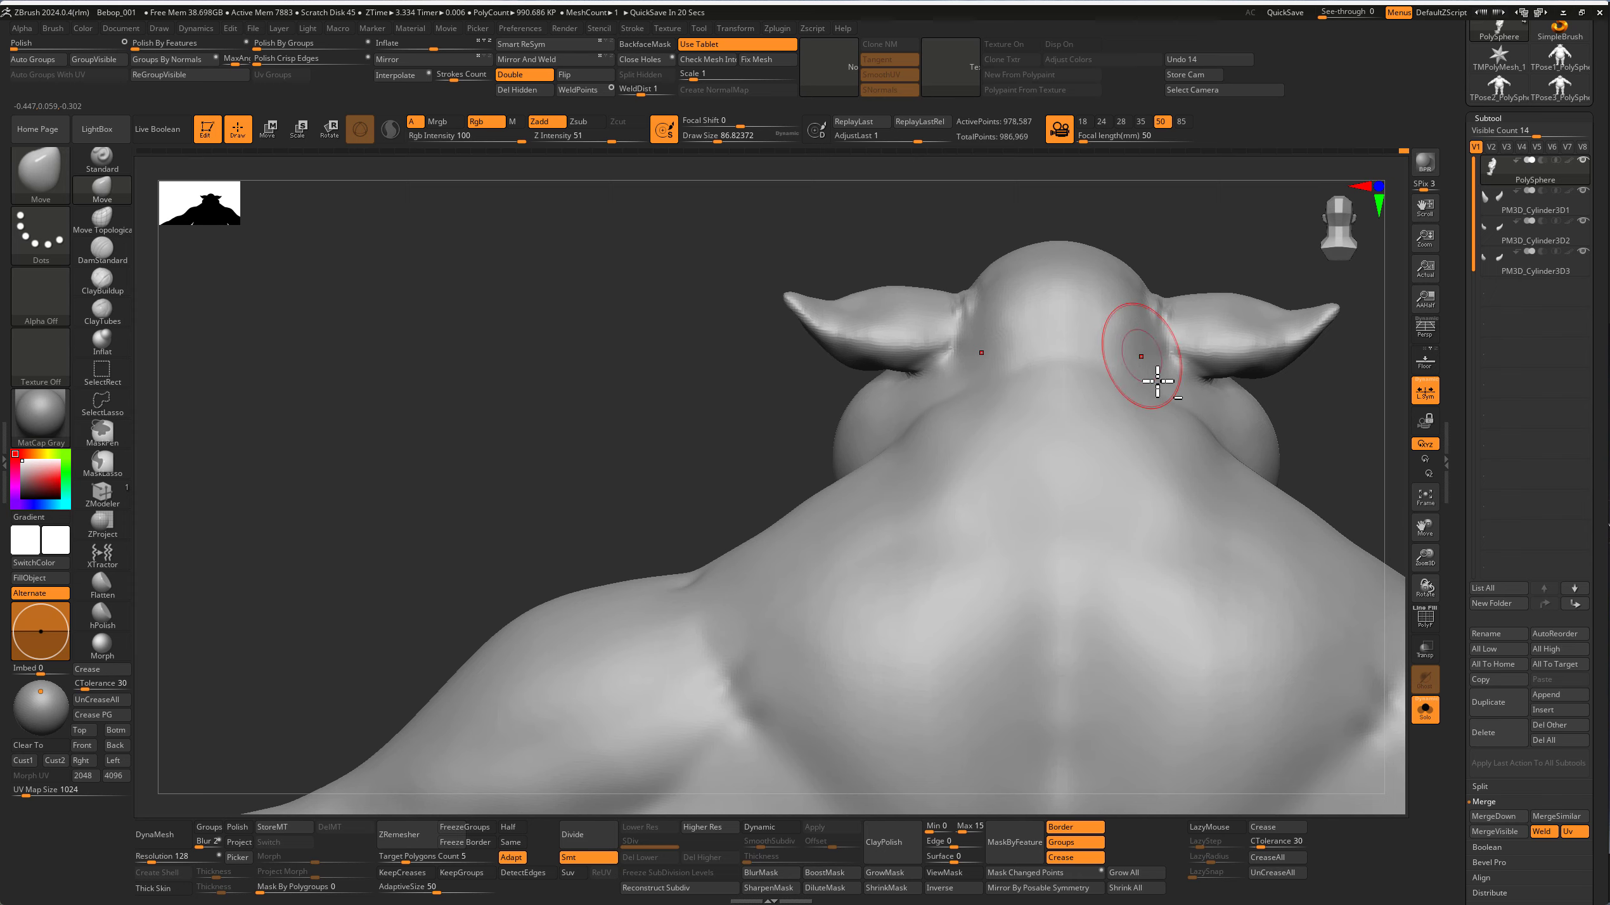
pyautogui.moveTo(1158, 381); pyautogui.dragTo(1151, 377, button='right')
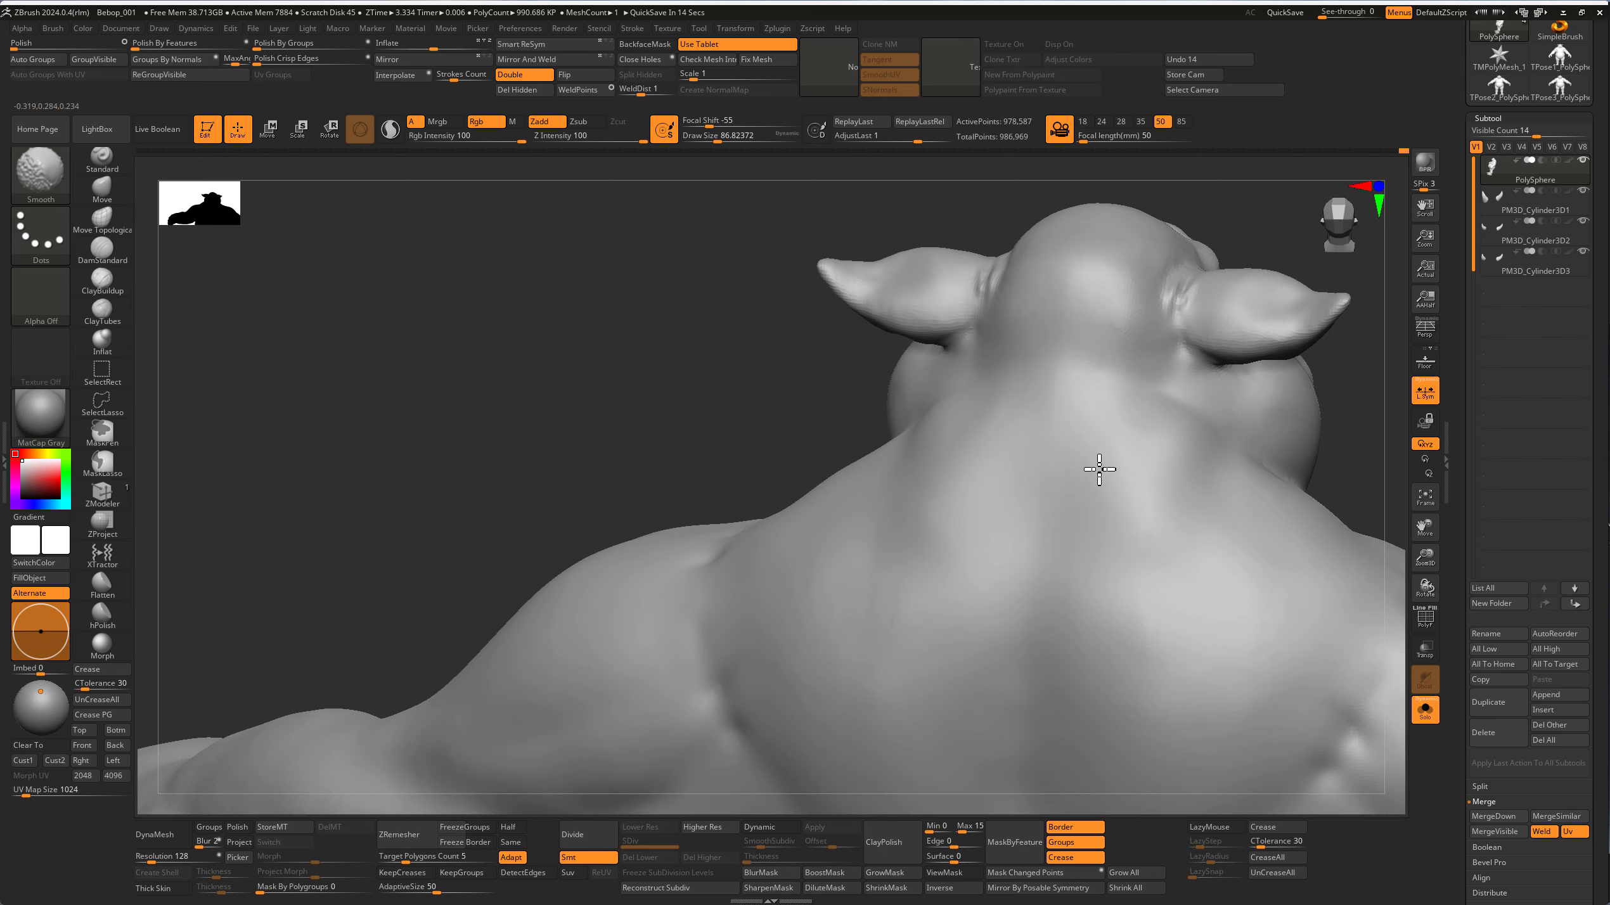
pyautogui.moveTo(1021, 323); pyautogui.dragTo(1094, 317, button='right')
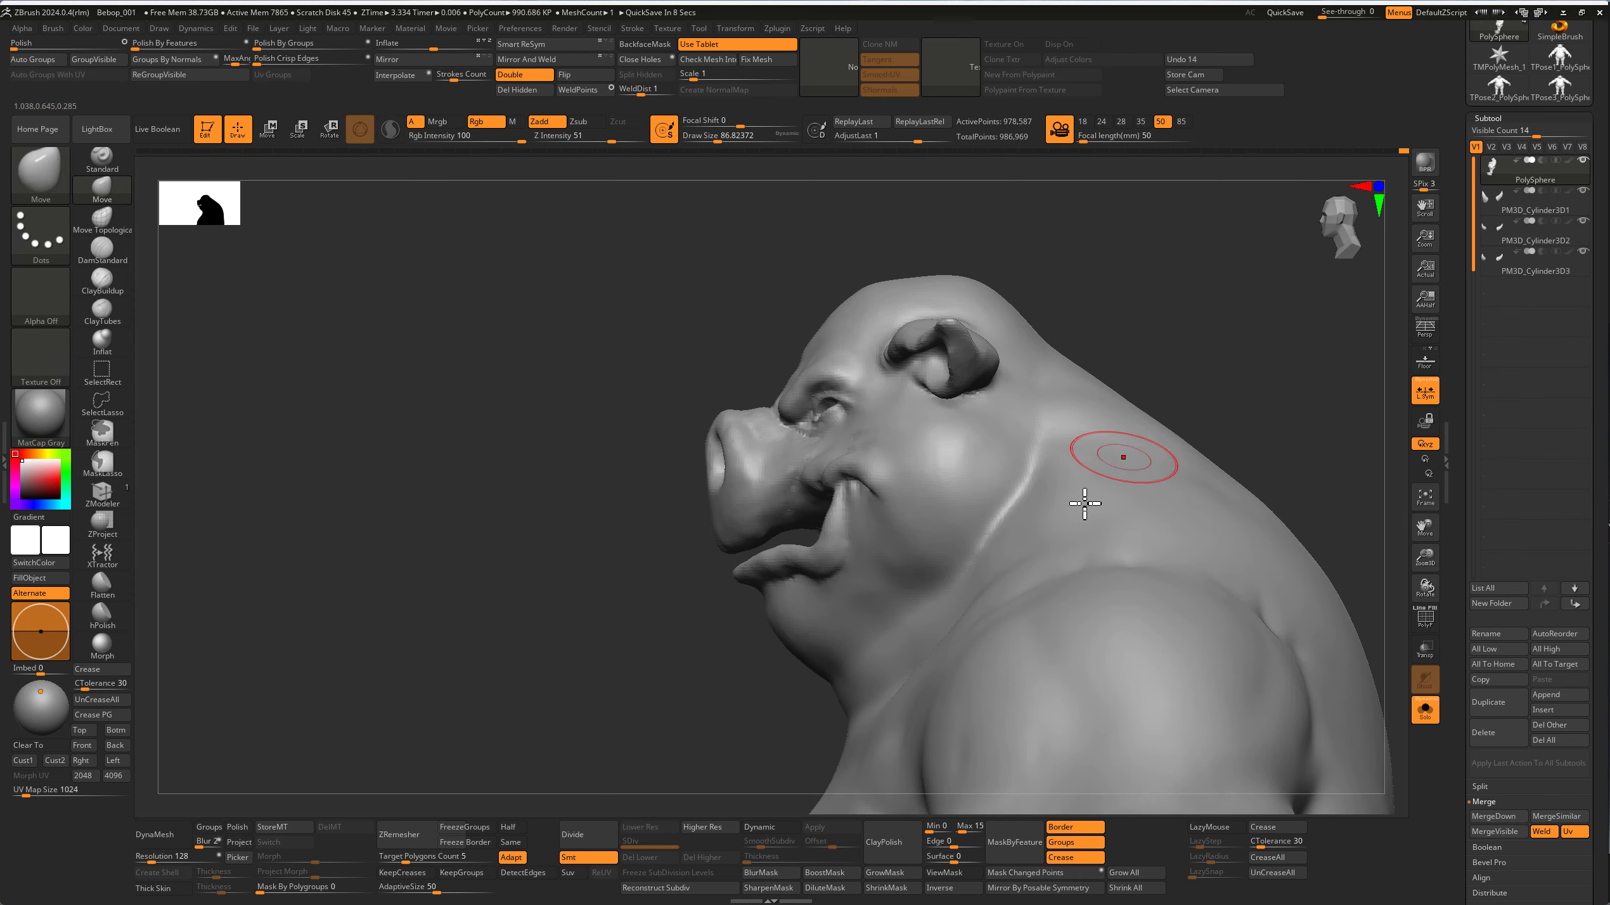
pyautogui.moveTo(1082, 503)
pyautogui.mouseDown(button='right')
pyautogui.moveTo(928, 657)
pyautogui.moveTo(873, 471)
pyautogui.moveTo(928, 413)
pyautogui.moveTo(852, 405)
pyautogui.moveTo(913, 424)
pyautogui.moveTo(806, 507)
pyautogui.moveTo(805, 482)
pyautogui.mouseUp(button='right')
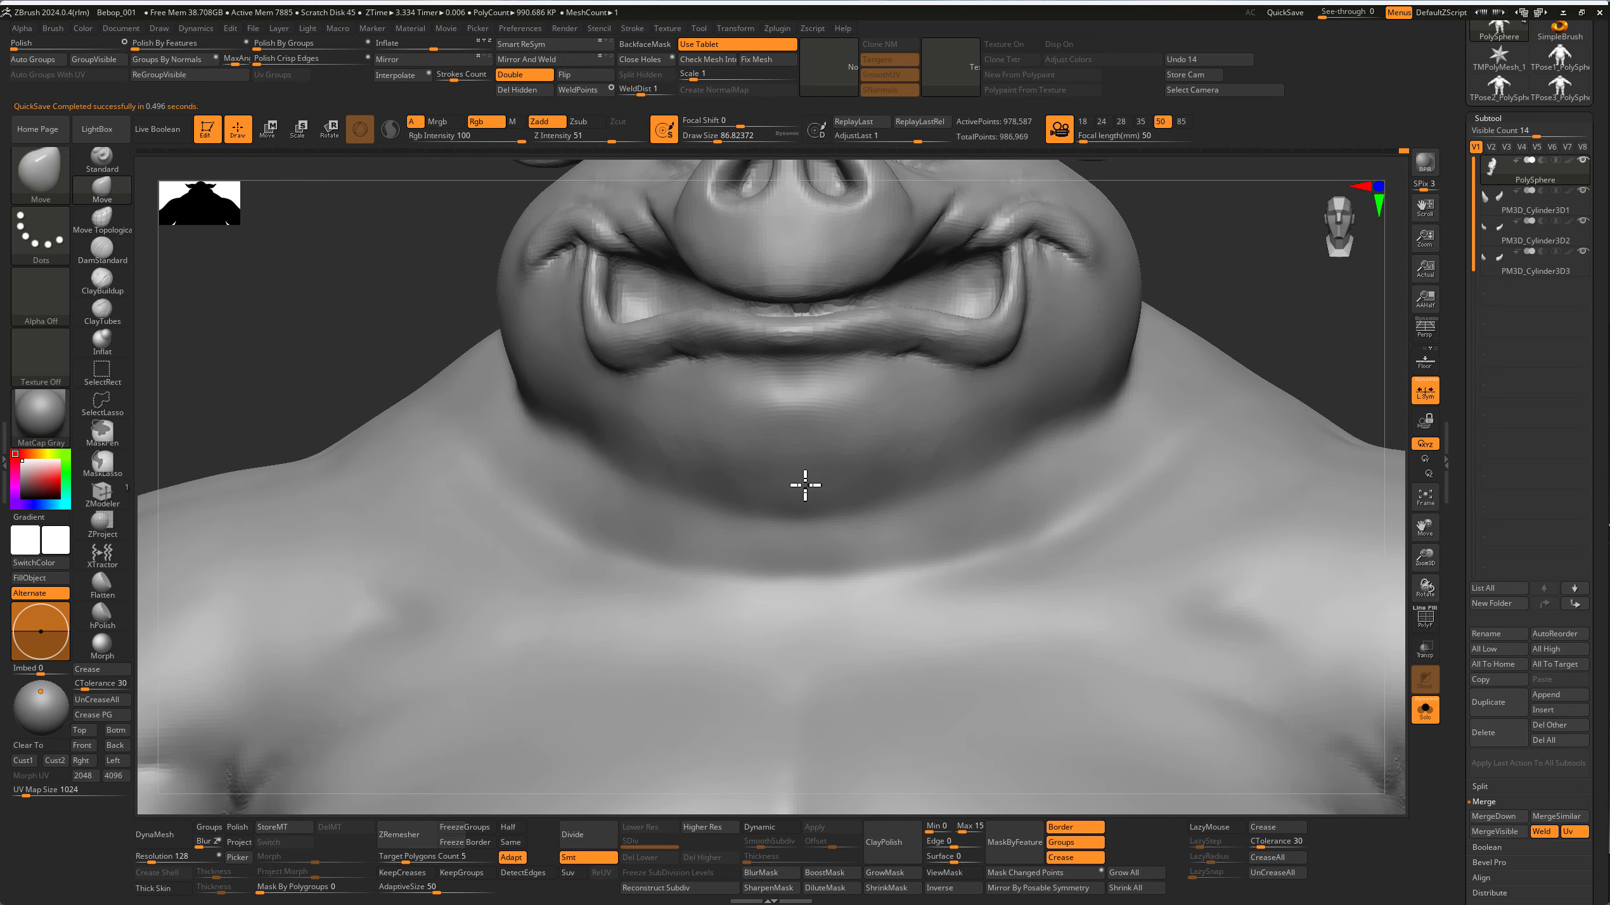
# Step: Carve a DamStandard crease along the neck fold under the chin
pyautogui.moveTo(1265, 522); pyautogui.dragTo(1103, 502, button='right')
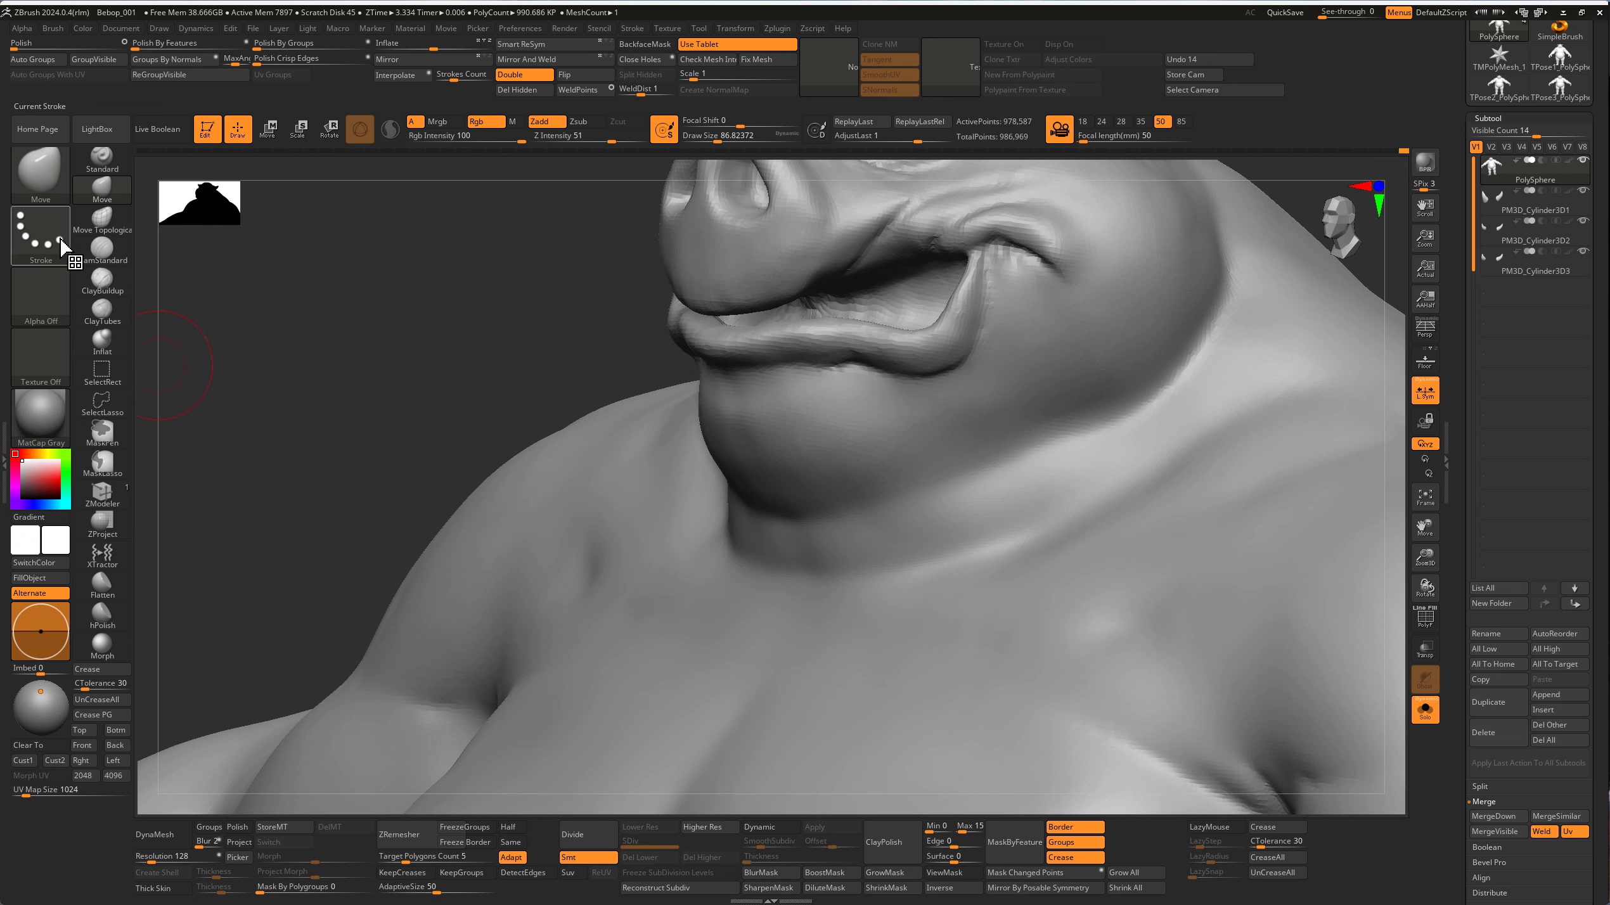
pyautogui.press('b')
pyautogui.press('d')
pyautogui.press('s')
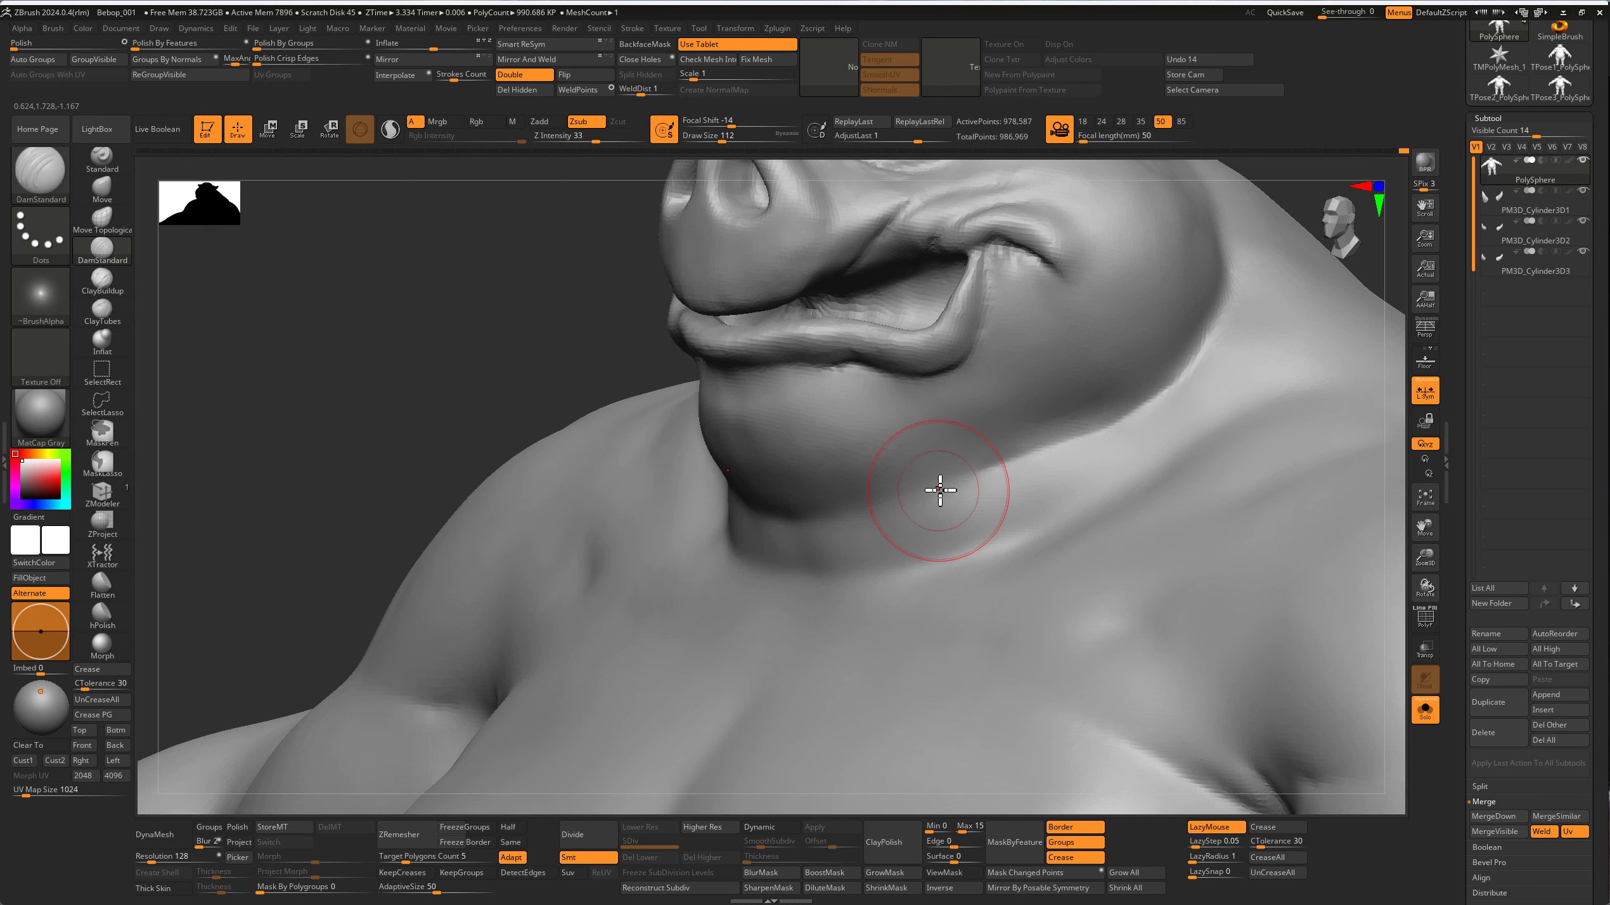
pyautogui.moveTo(1210, 367); pyautogui.dragTo(1181, 403)
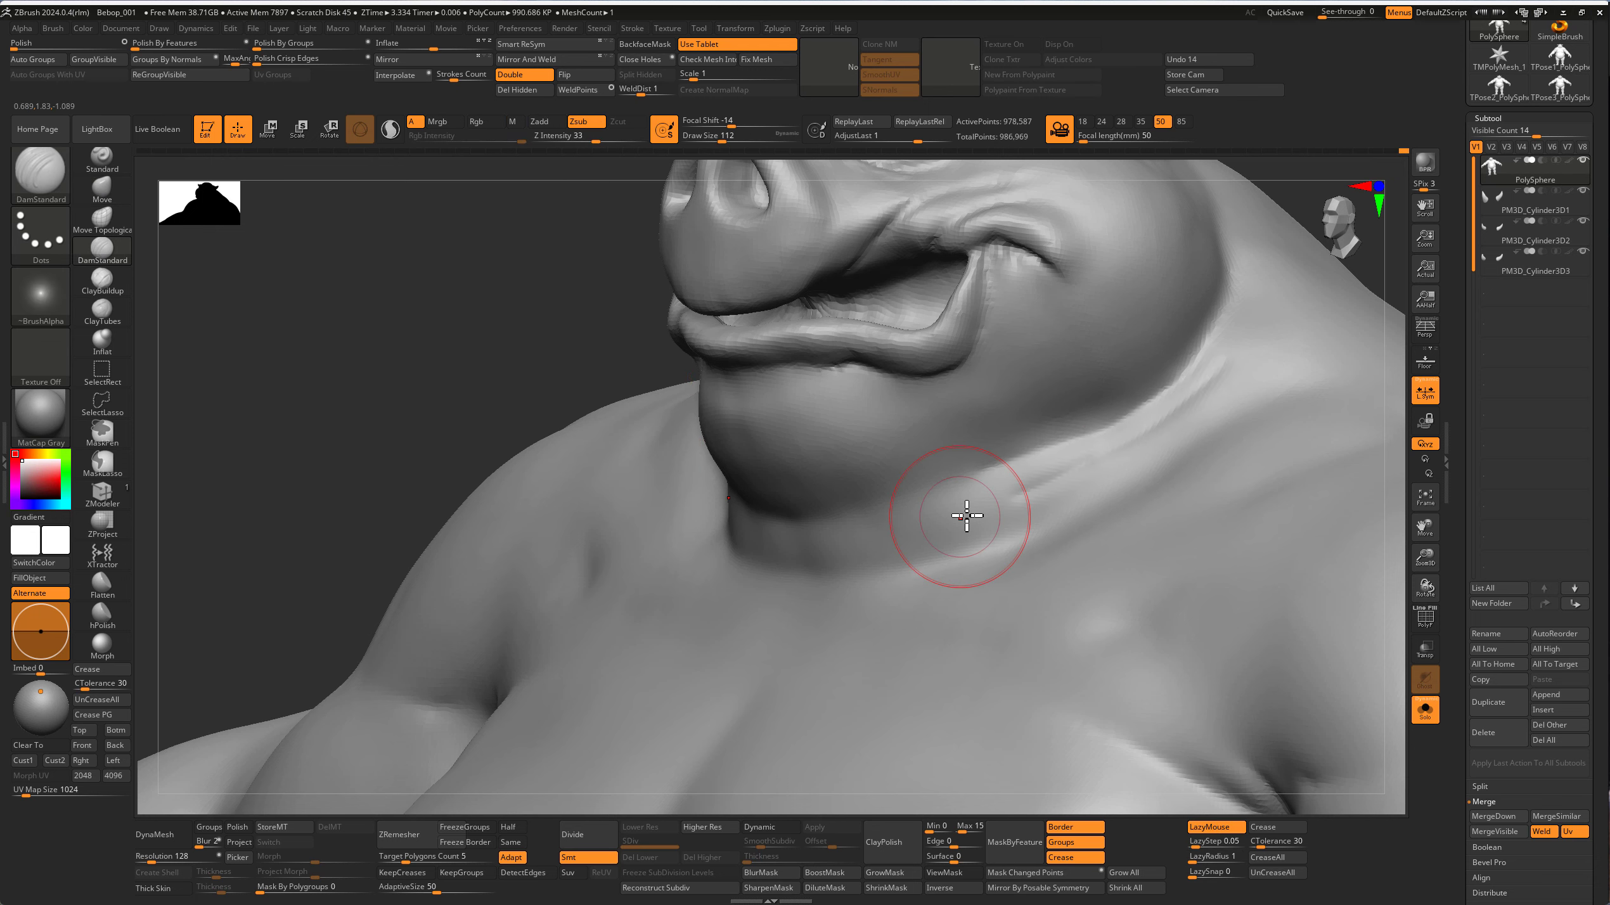
pyautogui.moveTo(1103, 450)
pyautogui.mouseDown()
pyautogui.moveTo(855, 568)
pyautogui.moveTo(784, 575)
pyautogui.mouseUp()
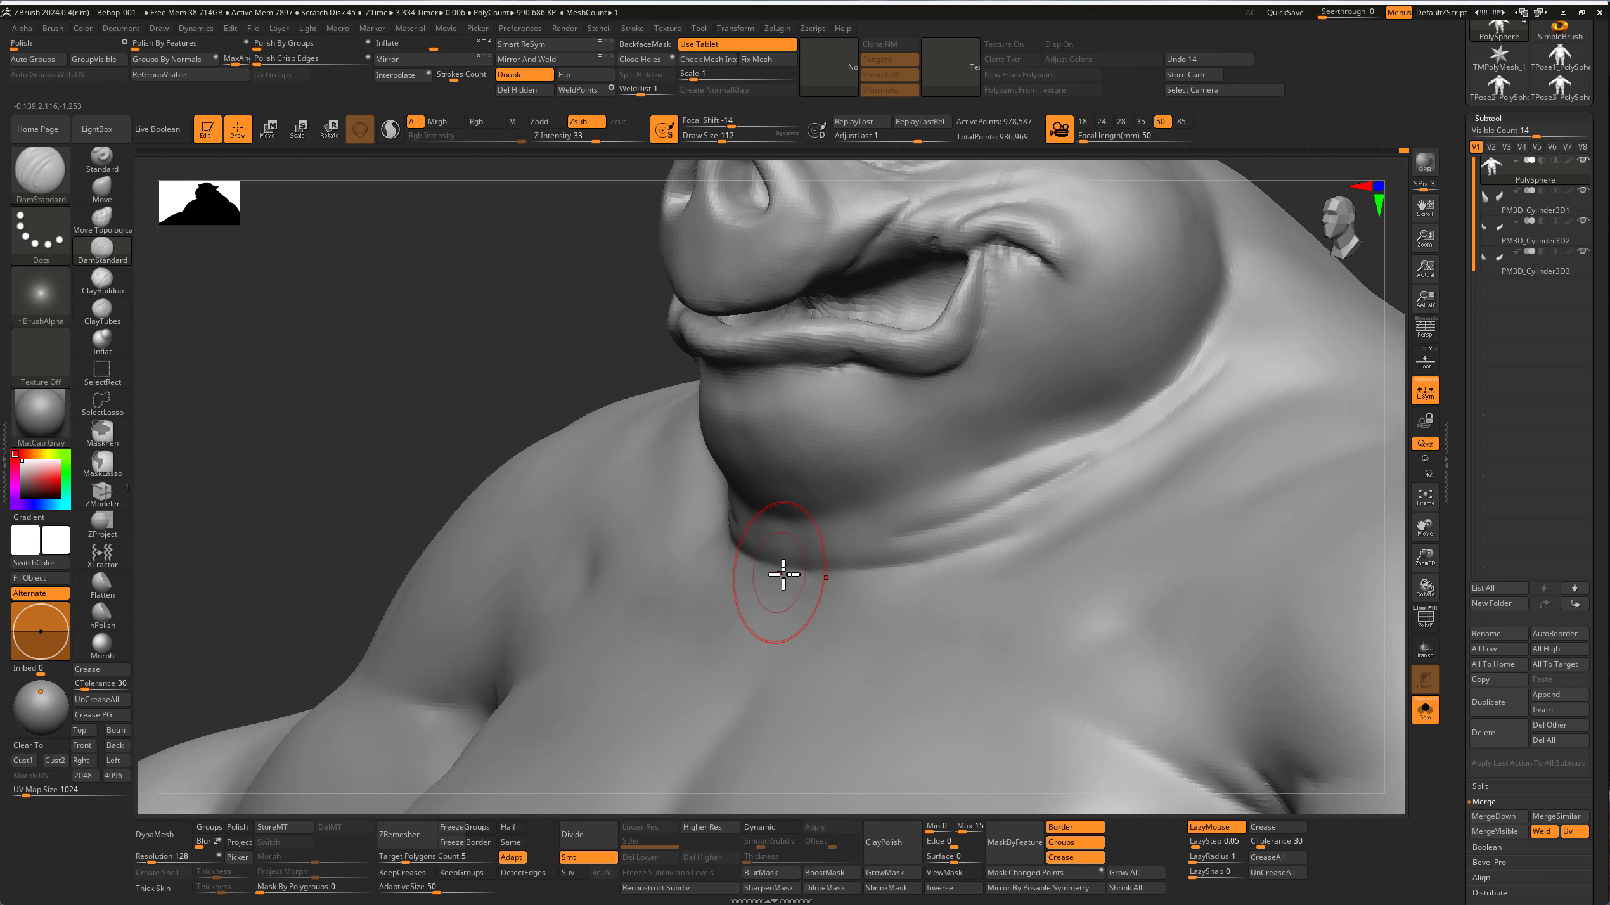
pyautogui.moveTo(541, 315); pyautogui.dragTo(848, 452)
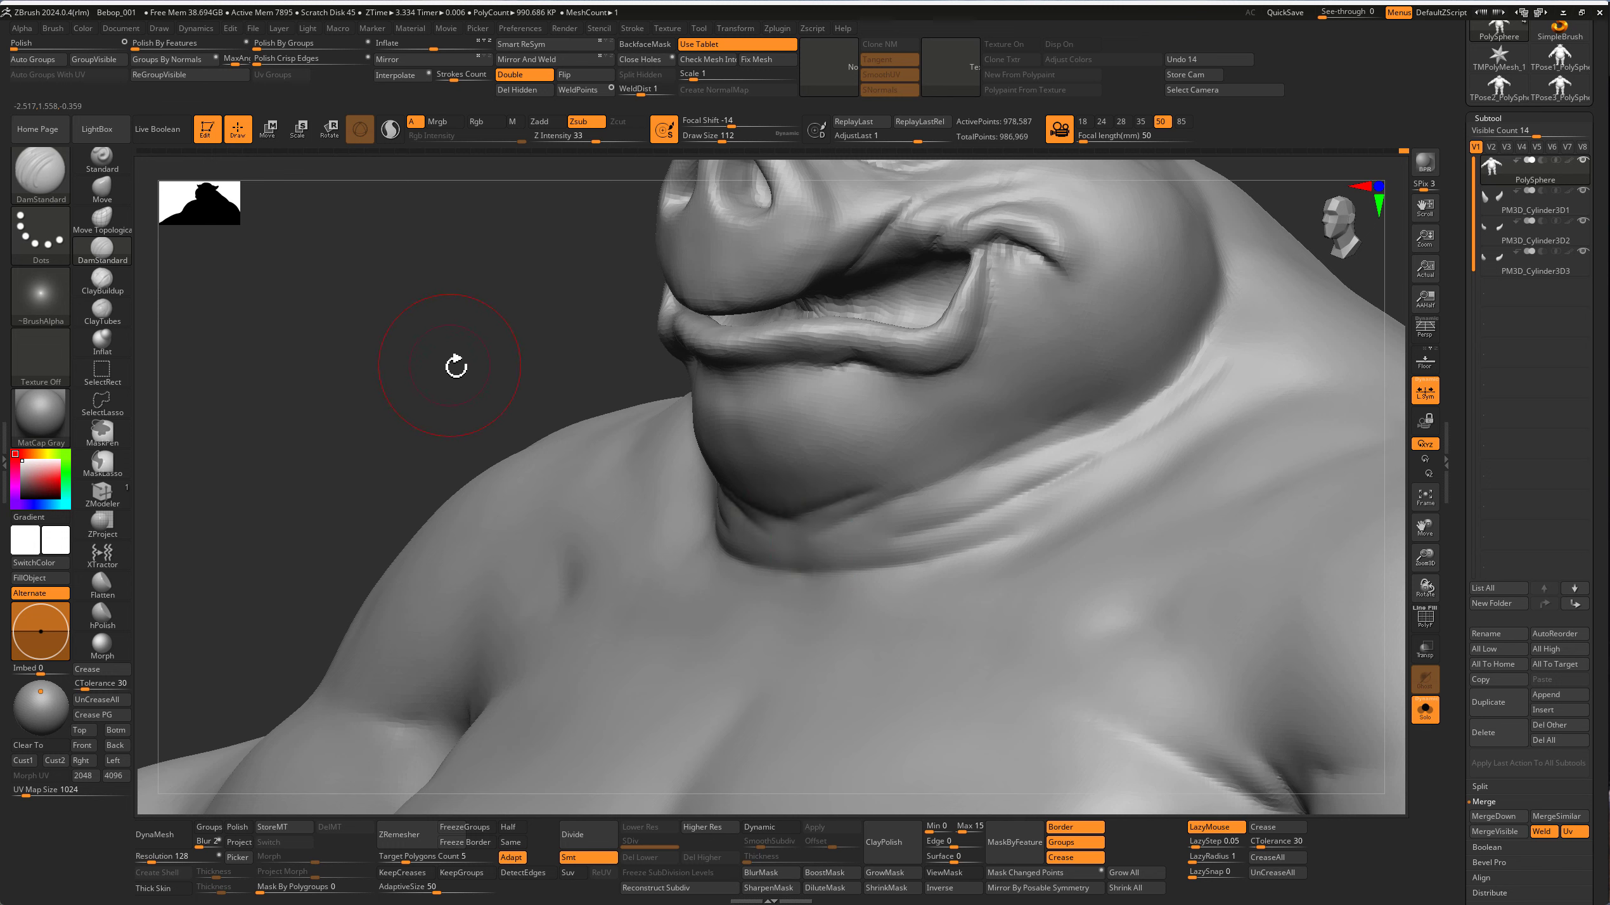
# Step: Adjust the brush size, try Move Topological, then reselect DamStandard
pyautogui.press('[')
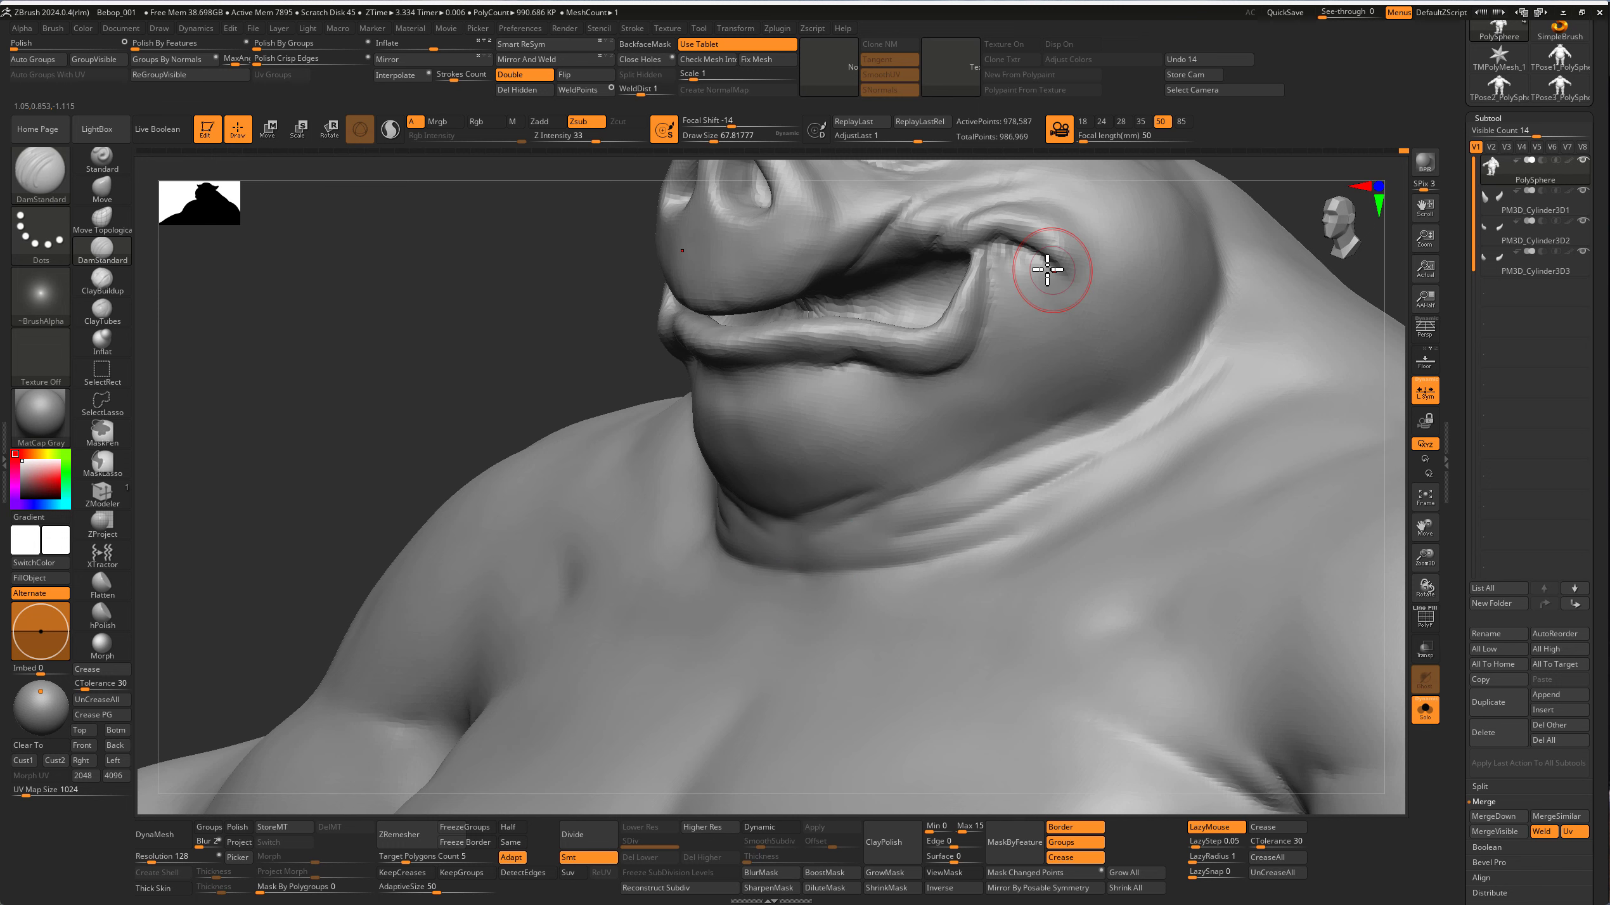
pyautogui.press('b')
pyautogui.press('m')
pyautogui.press('t')
pyautogui.press(']')
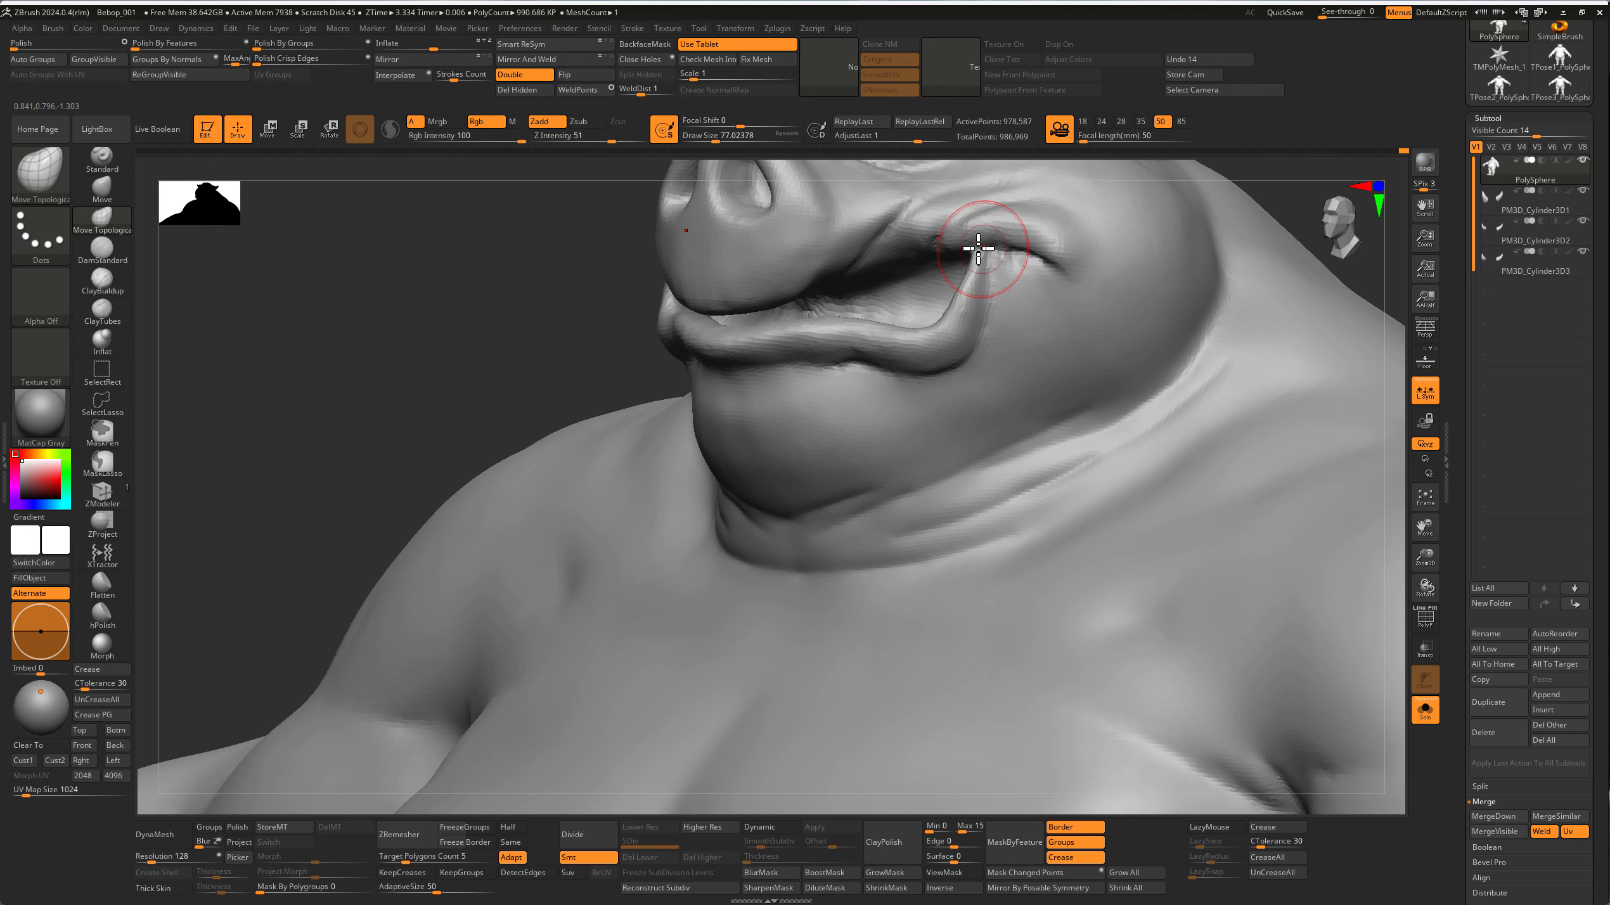
pyautogui.click(109, 257)
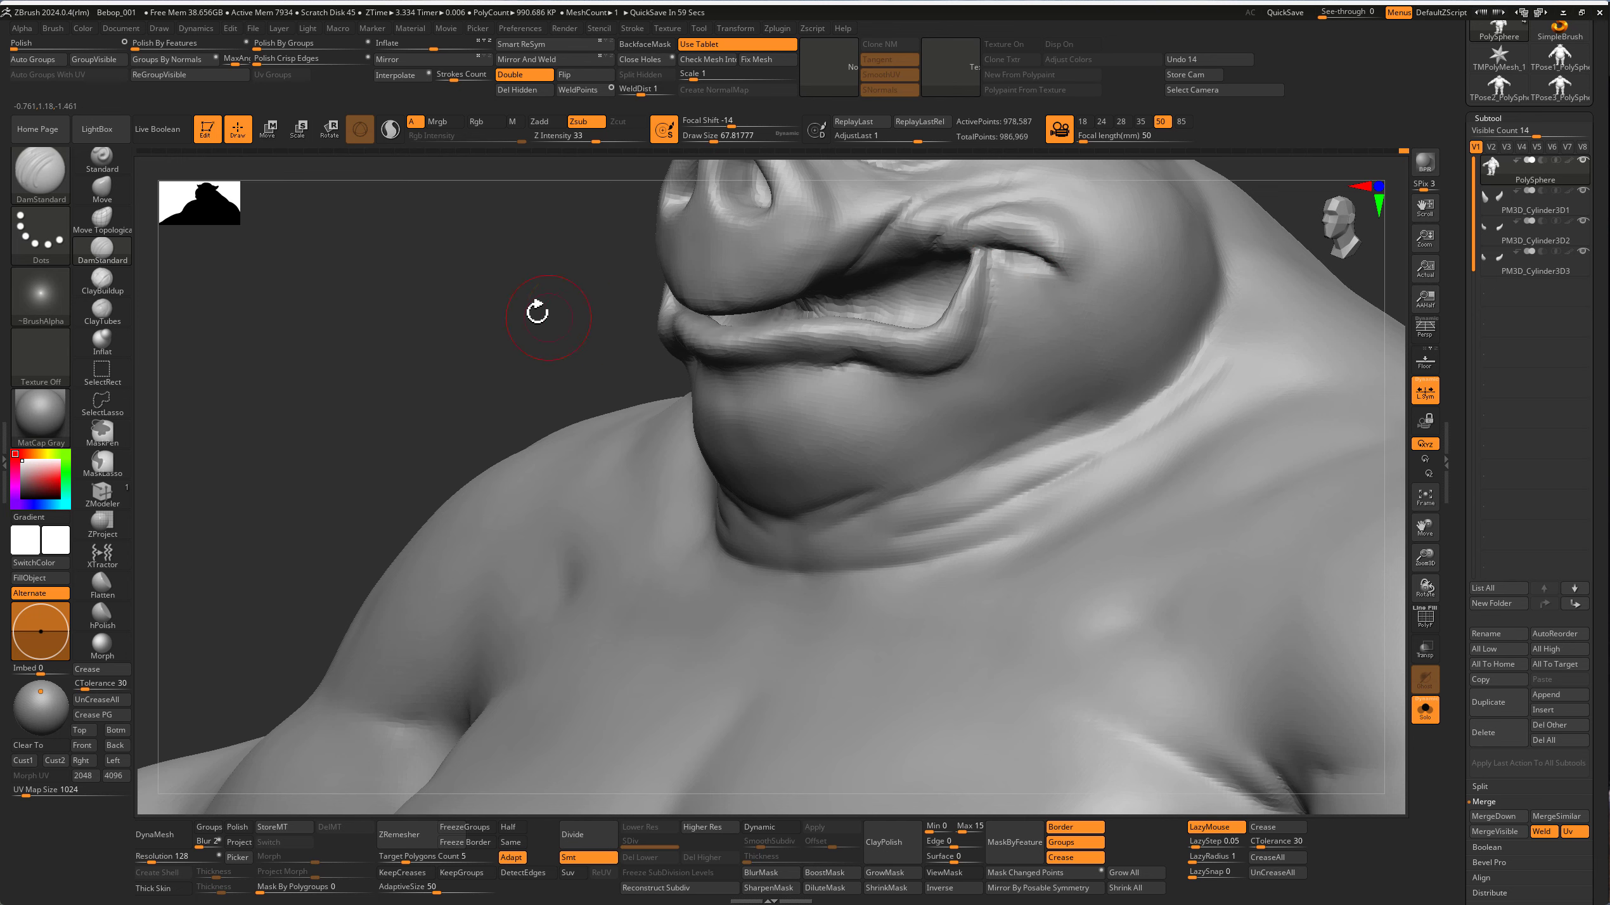
# Step: Smooth and carve creases around the lower eyelid, then view the snout in profile
pyautogui.moveTo(537, 312)
pyautogui.mouseDown()
pyautogui.moveTo(970, 223)
pyautogui.moveTo(558, 245)
pyautogui.moveTo(543, 287)
pyautogui.moveTo(586, 245)
pyautogui.mouseUp()
pyautogui.press('shift')
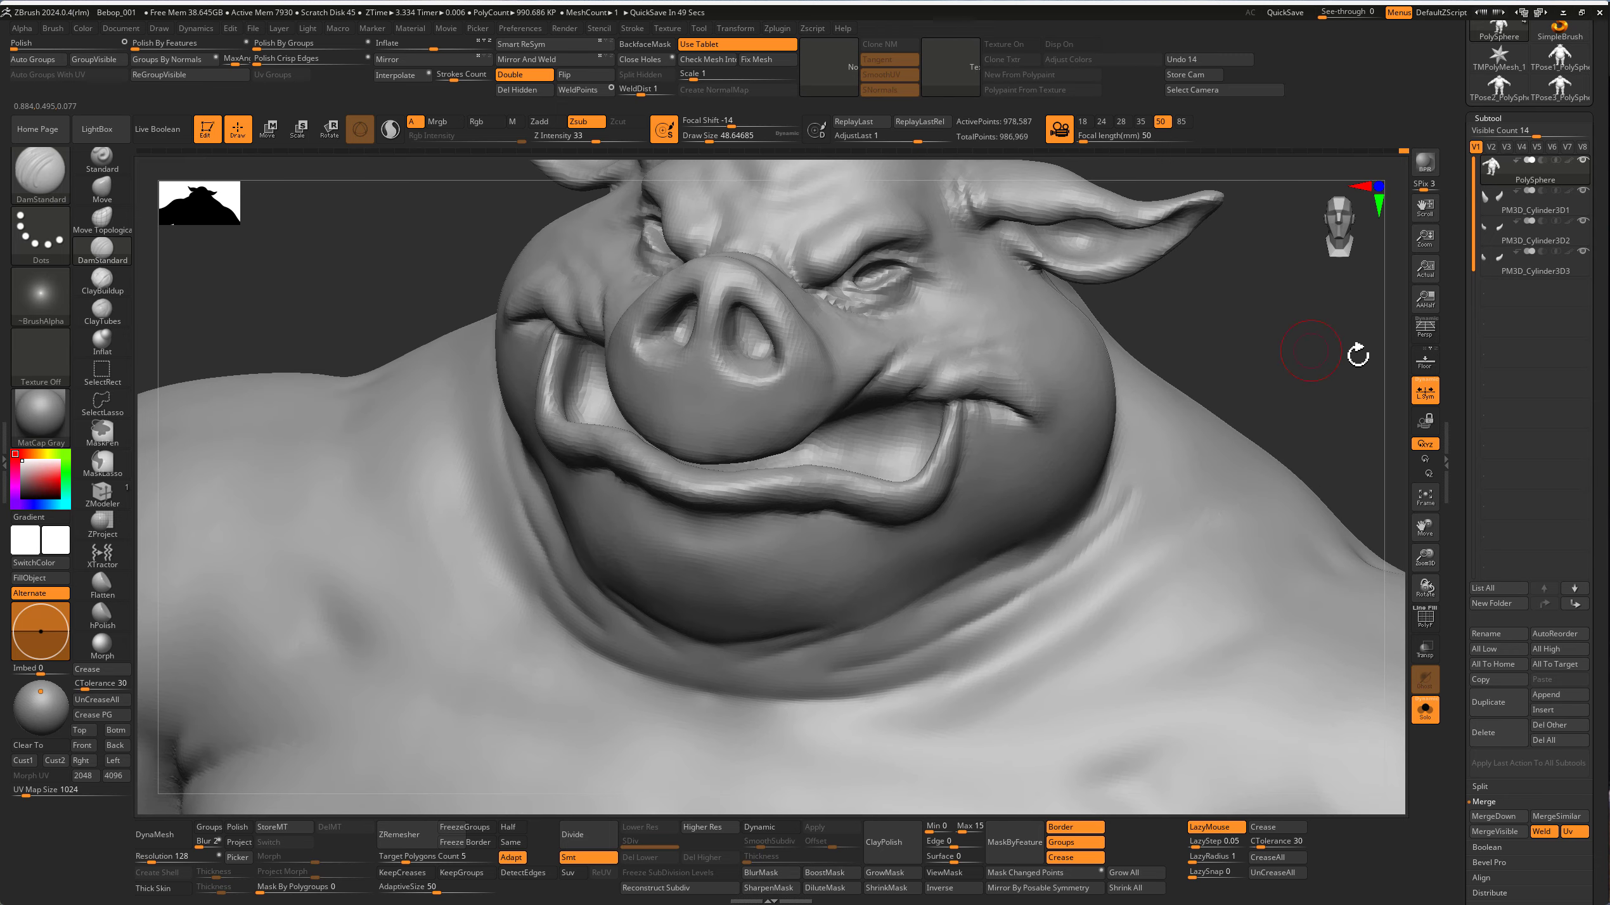
pyautogui.moveTo(1358, 355); pyautogui.dragTo(1366, 356)
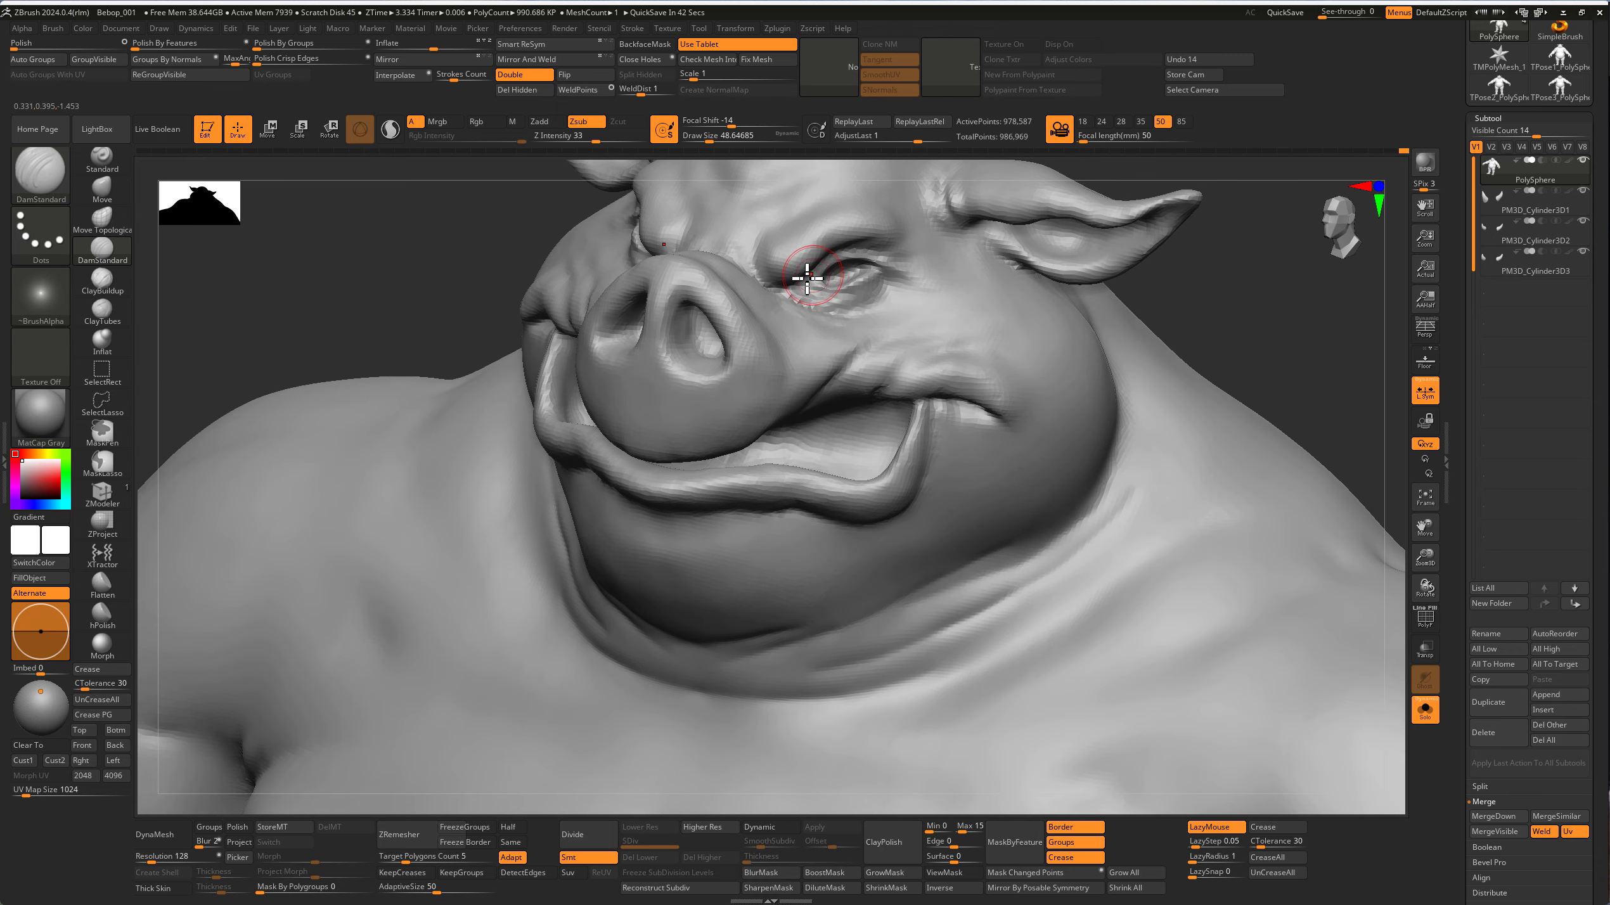
pyautogui.moveTo(807, 277)
pyautogui.mouseDown()
pyautogui.moveTo(837, 301)
pyautogui.moveTo(856, 286)
pyautogui.mouseUp()
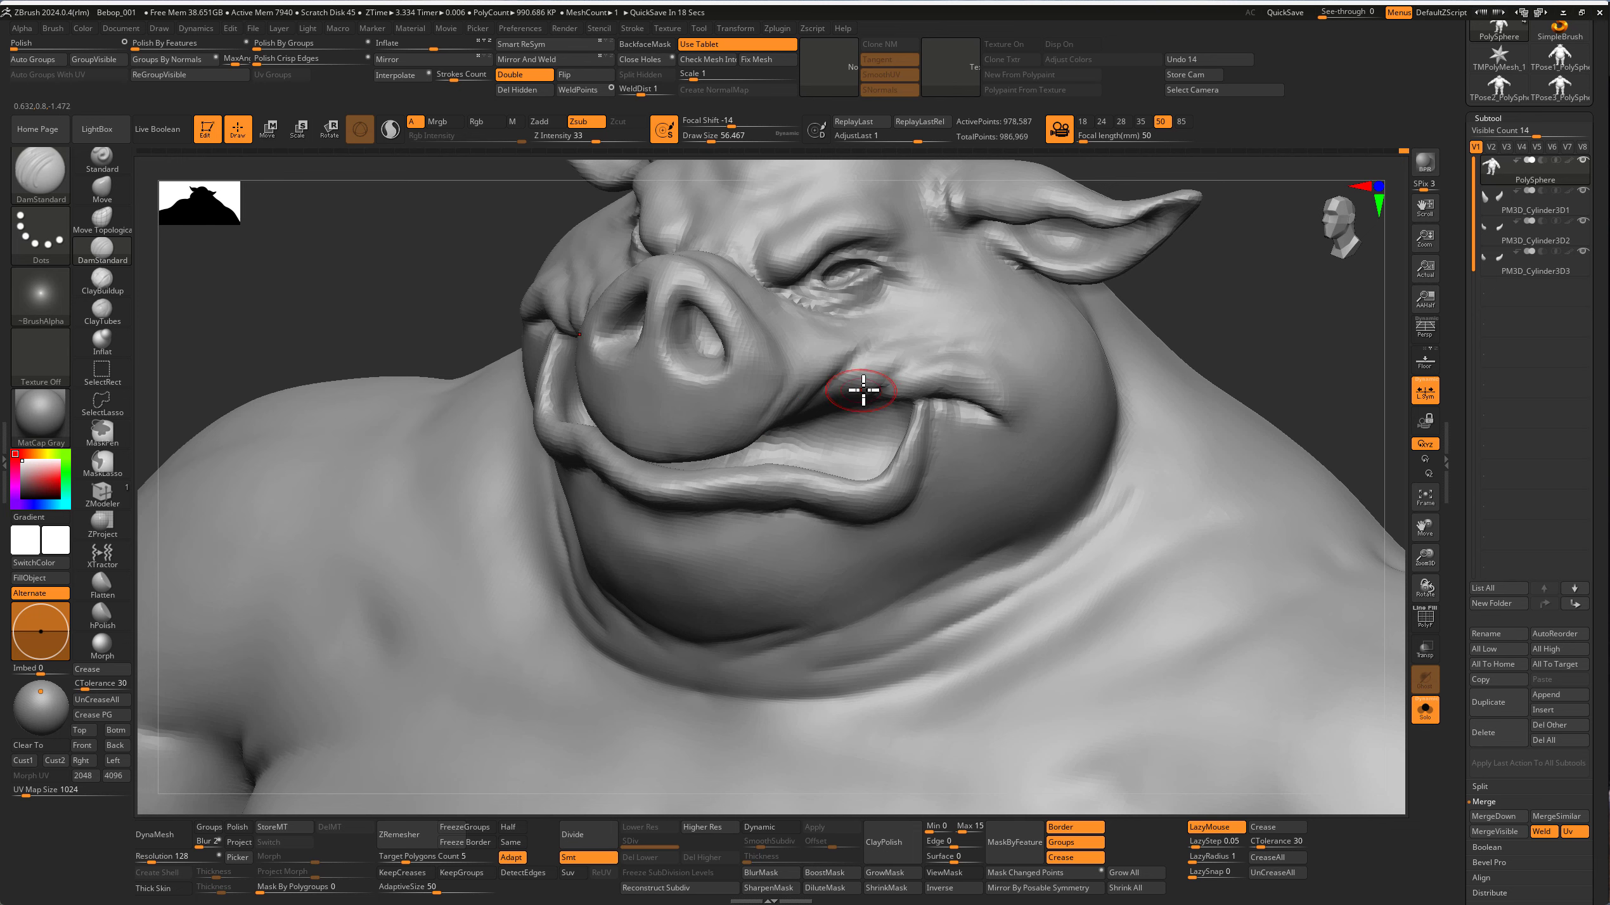
pyautogui.moveTo(1126, 356)
pyautogui.mouseDown(button='right')
pyautogui.moveTo(859, 368)
pyautogui.moveTo(1015, 424)
pyautogui.moveTo(899, 402)
pyautogui.moveTo(1251, 374)
pyautogui.moveTo(892, 394)
pyautogui.mouseUp(button='right')
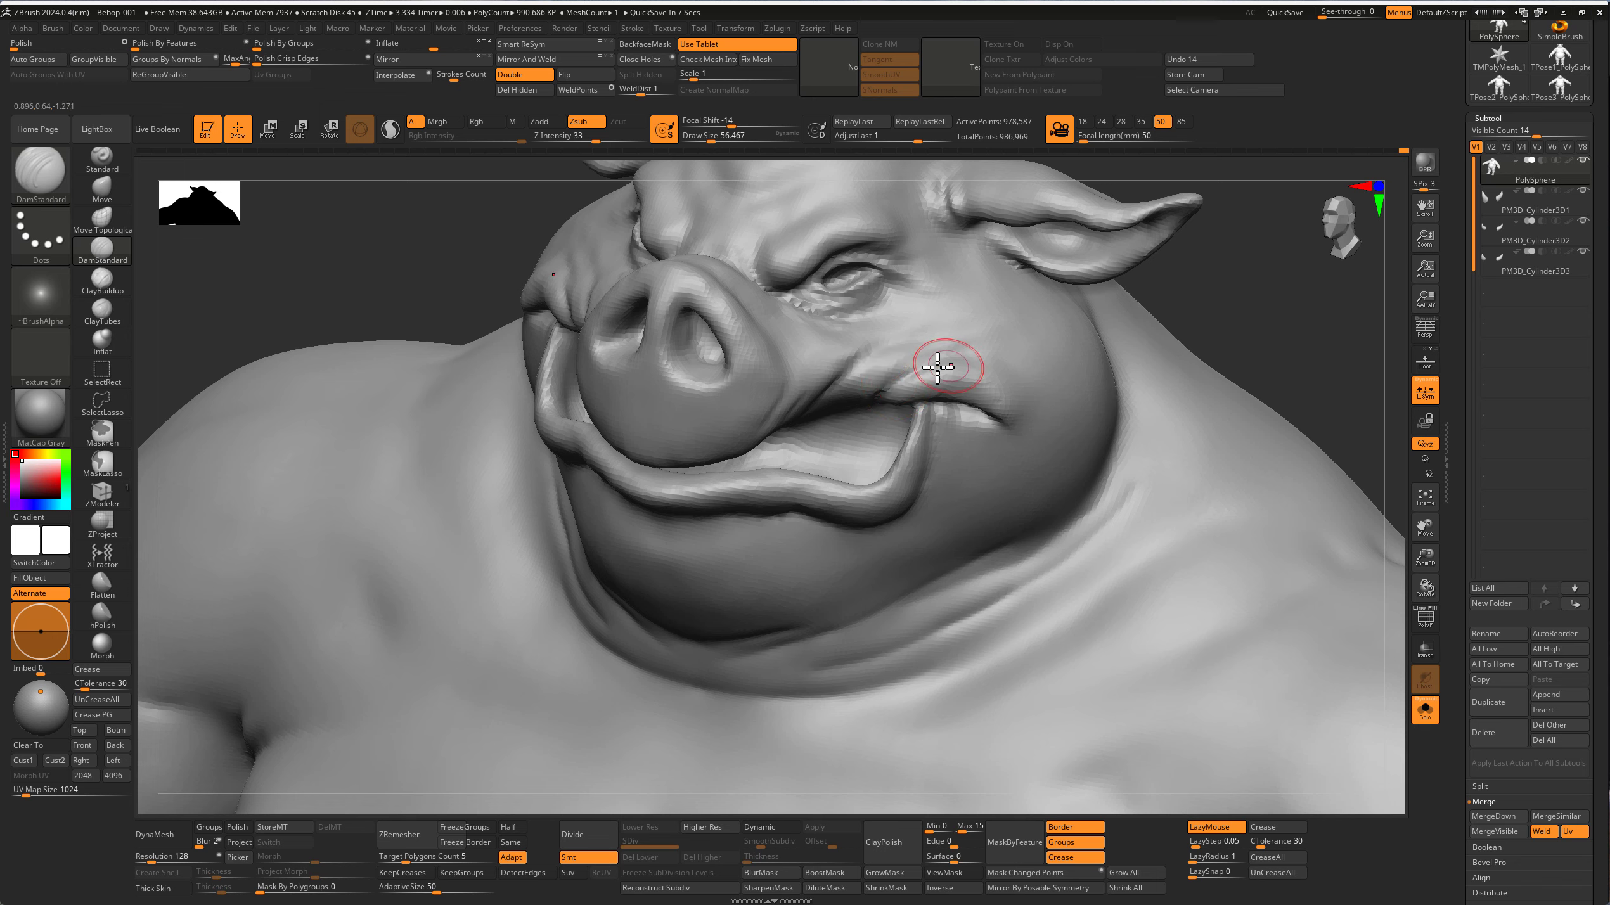
pyautogui.moveTo(963, 342)
pyautogui.mouseDown(button='right')
pyautogui.moveTo(1208, 281)
pyautogui.moveTo(1180, 251)
pyautogui.mouseUp(button='right')
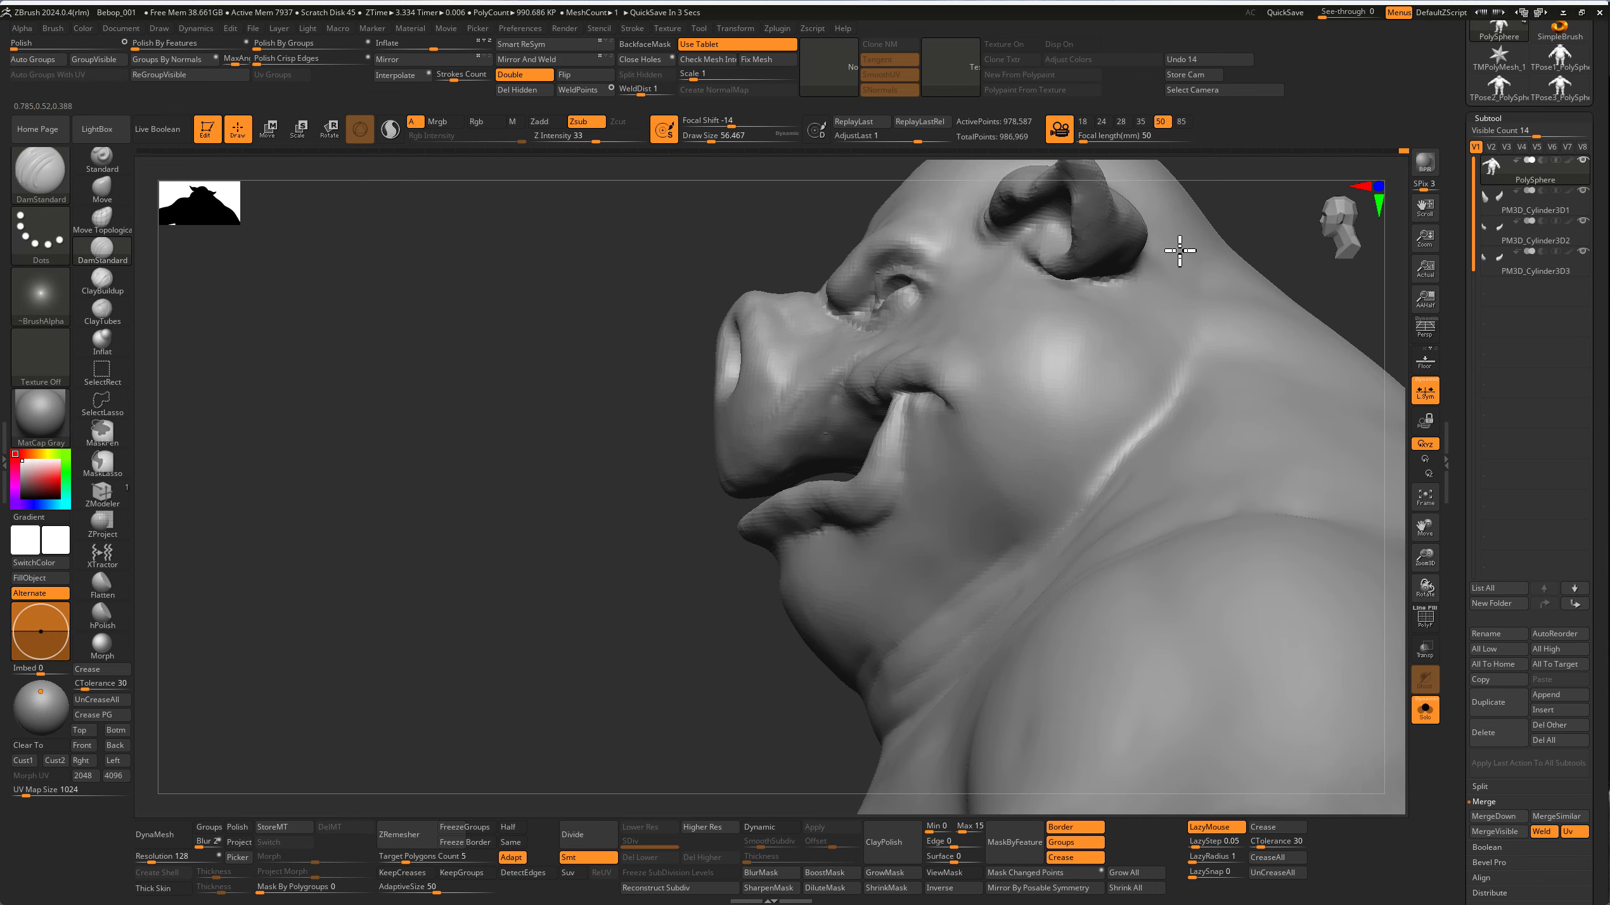
# Step: Zoom in on the snout and switch from Move Topological to DamStandard
pyautogui.press('b')
pyautogui.press('m')
pyautogui.press('t')
pyautogui.moveTo(629, 316)
pyautogui.keyDown('ctrl'); pyautogui.mouseDown(button='right')
pyautogui.moveTo(665, 341)
pyautogui.moveTo(471, 239)
pyautogui.moveTo(784, 425)
pyautogui.moveTo(607, 370)
pyautogui.moveTo(622, 385)
pyautogui.moveTo(571, 421)
pyautogui.moveTo(793, 398)
pyautogui.mouseUp(button='right'); pyautogui.keyUp('ctrl')
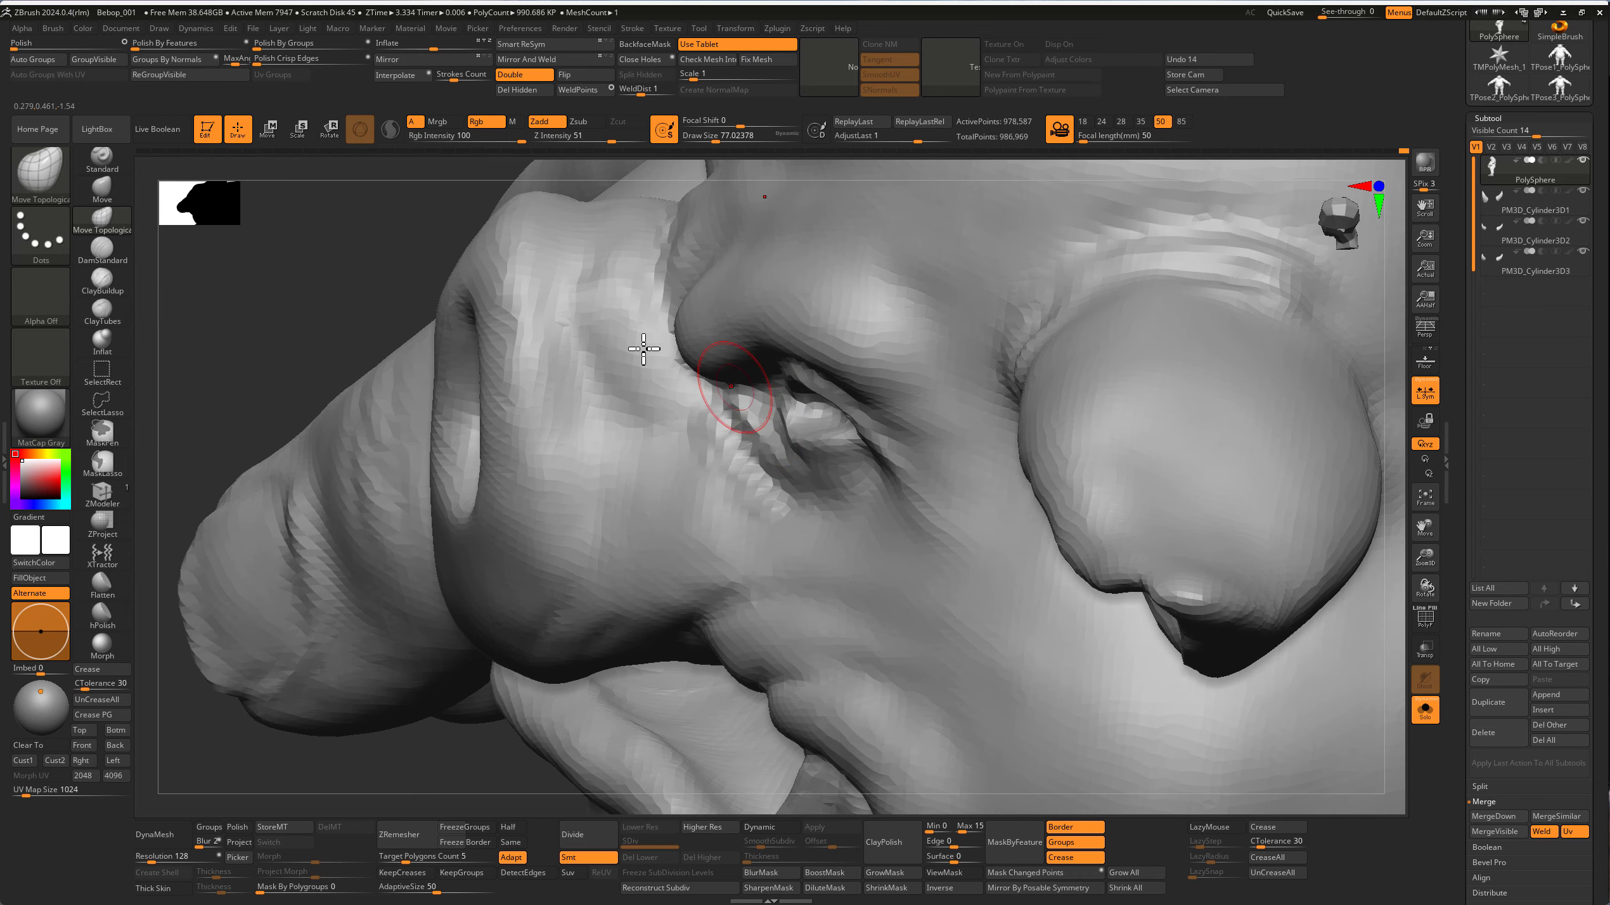
pyautogui.moveTo(643, 349)
pyautogui.mouseDown(button='right')
pyautogui.moveTo(396, 323)
pyautogui.moveTo(407, 151)
pyautogui.moveTo(501, 175)
pyautogui.moveTo(611, 377)
pyautogui.moveTo(591, 388)
pyautogui.mouseUp(button='right')
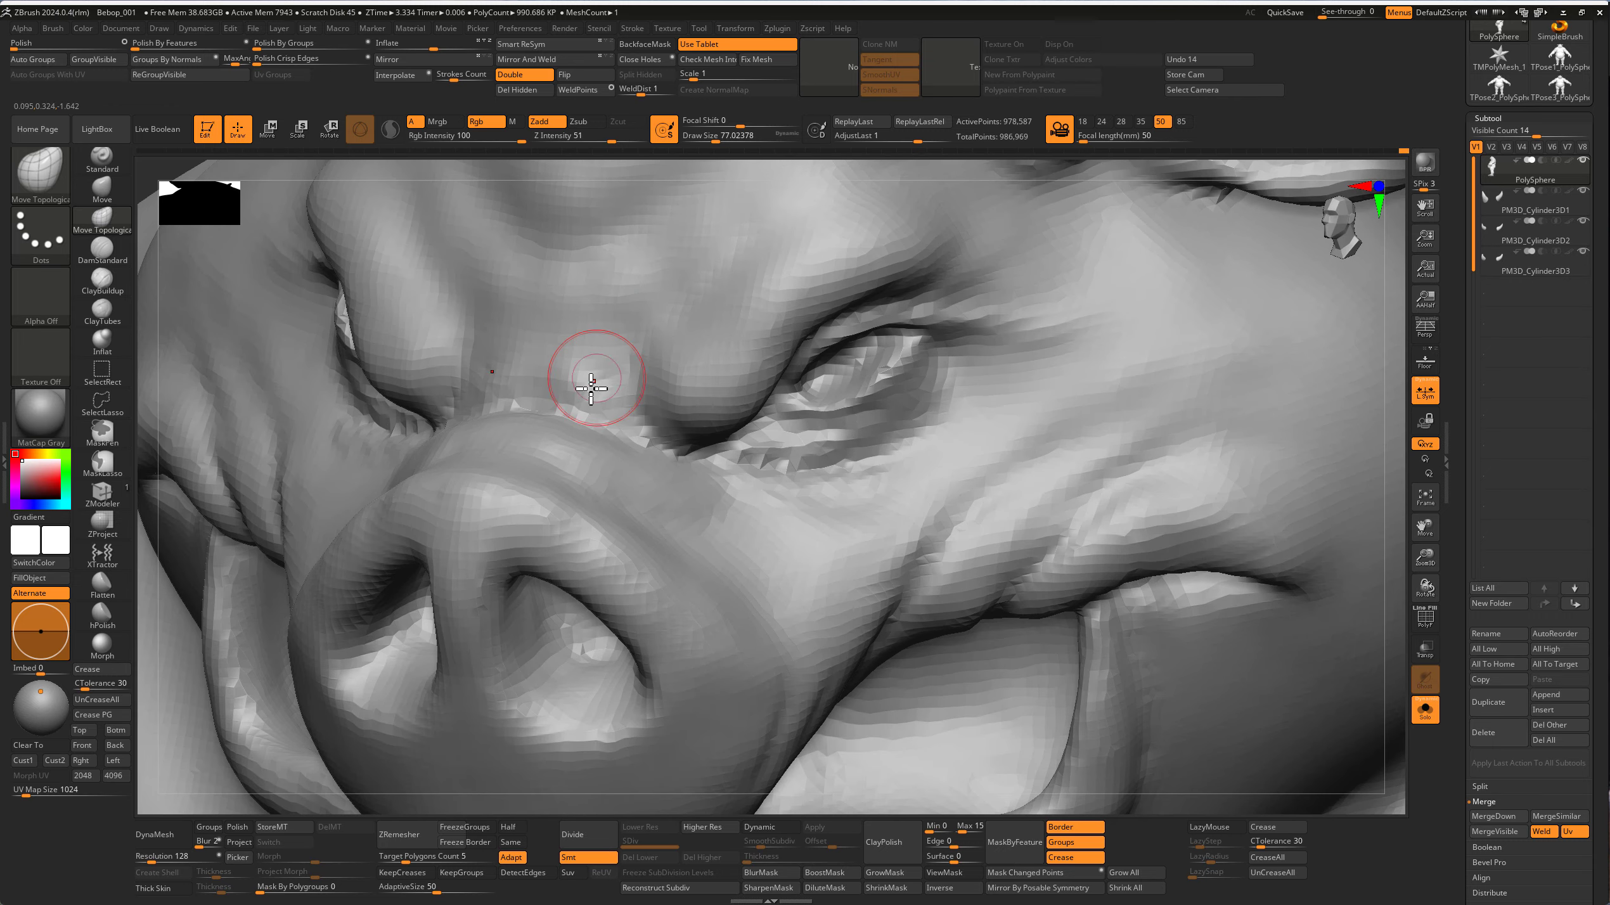
pyautogui.click(121, 257)
pyautogui.moveTo(291, 387); pyautogui.dragTo(525, 391, button='right')
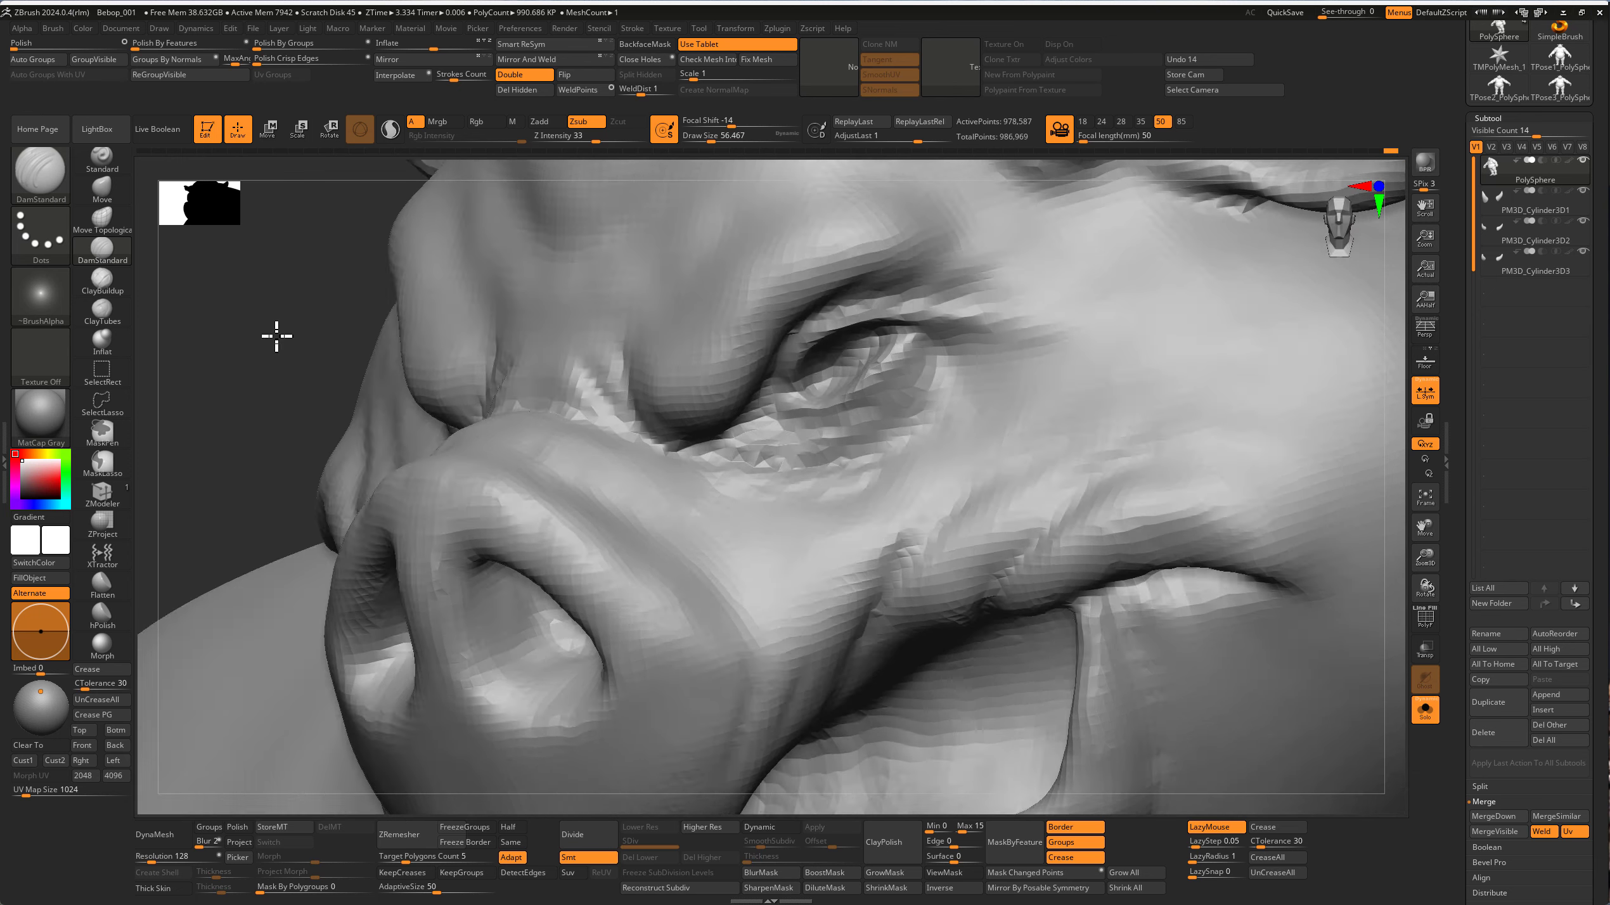
# Step: Inflate at draw size about 74, then Pinch the snout-eye wrinkles tighter
pyautogui.click(102, 343)
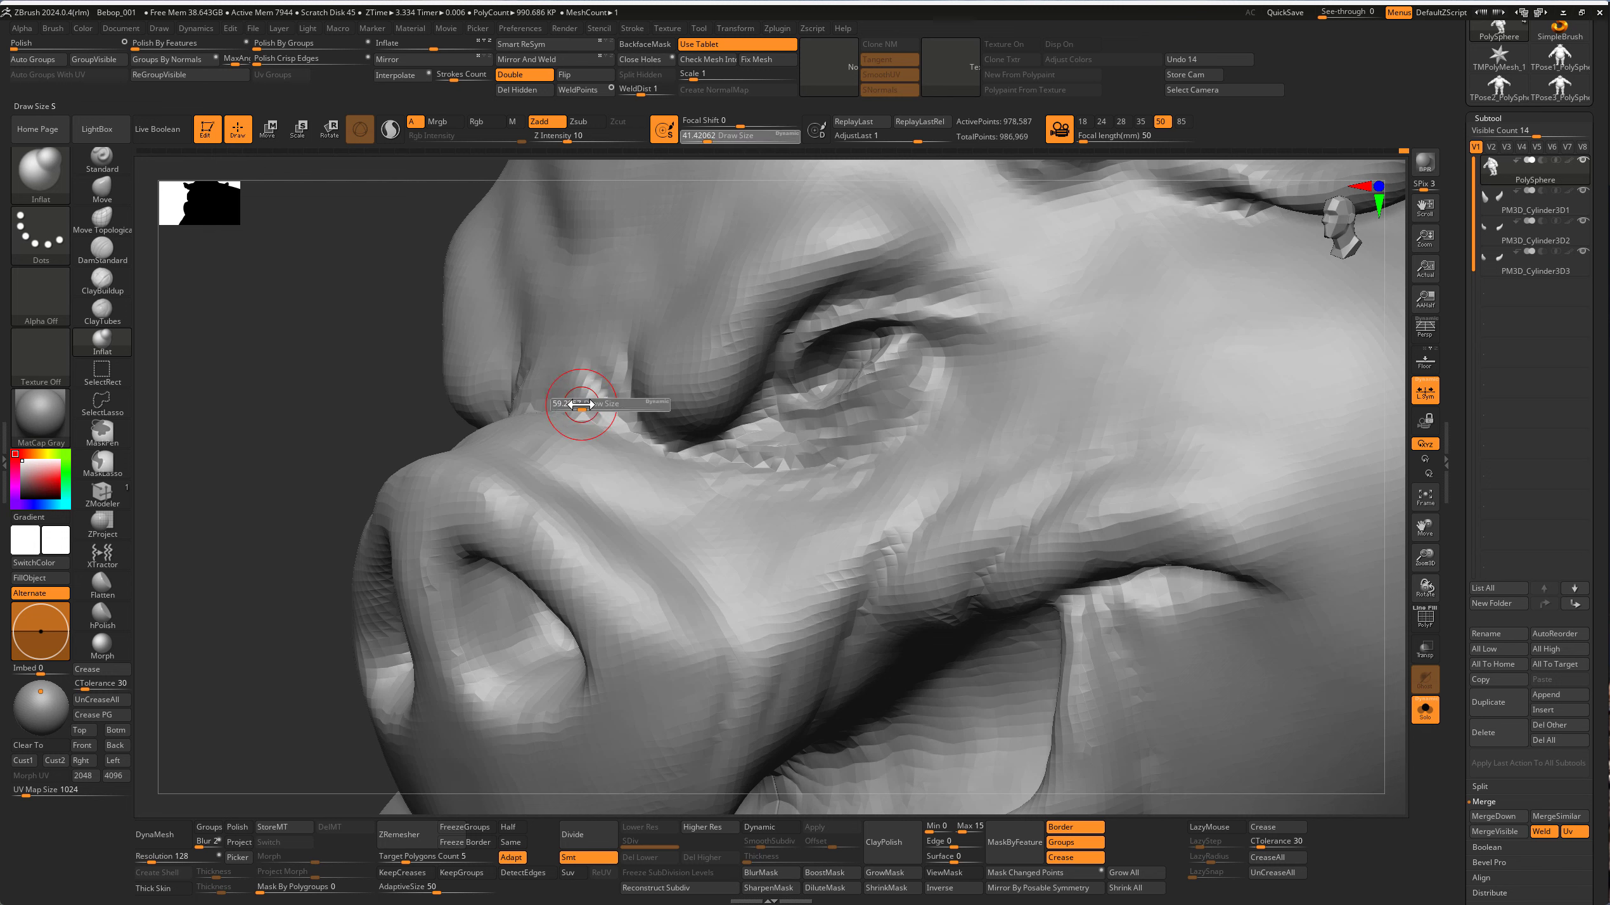
pyautogui.moveTo(580, 404); pyautogui.dragTo(550, 392)
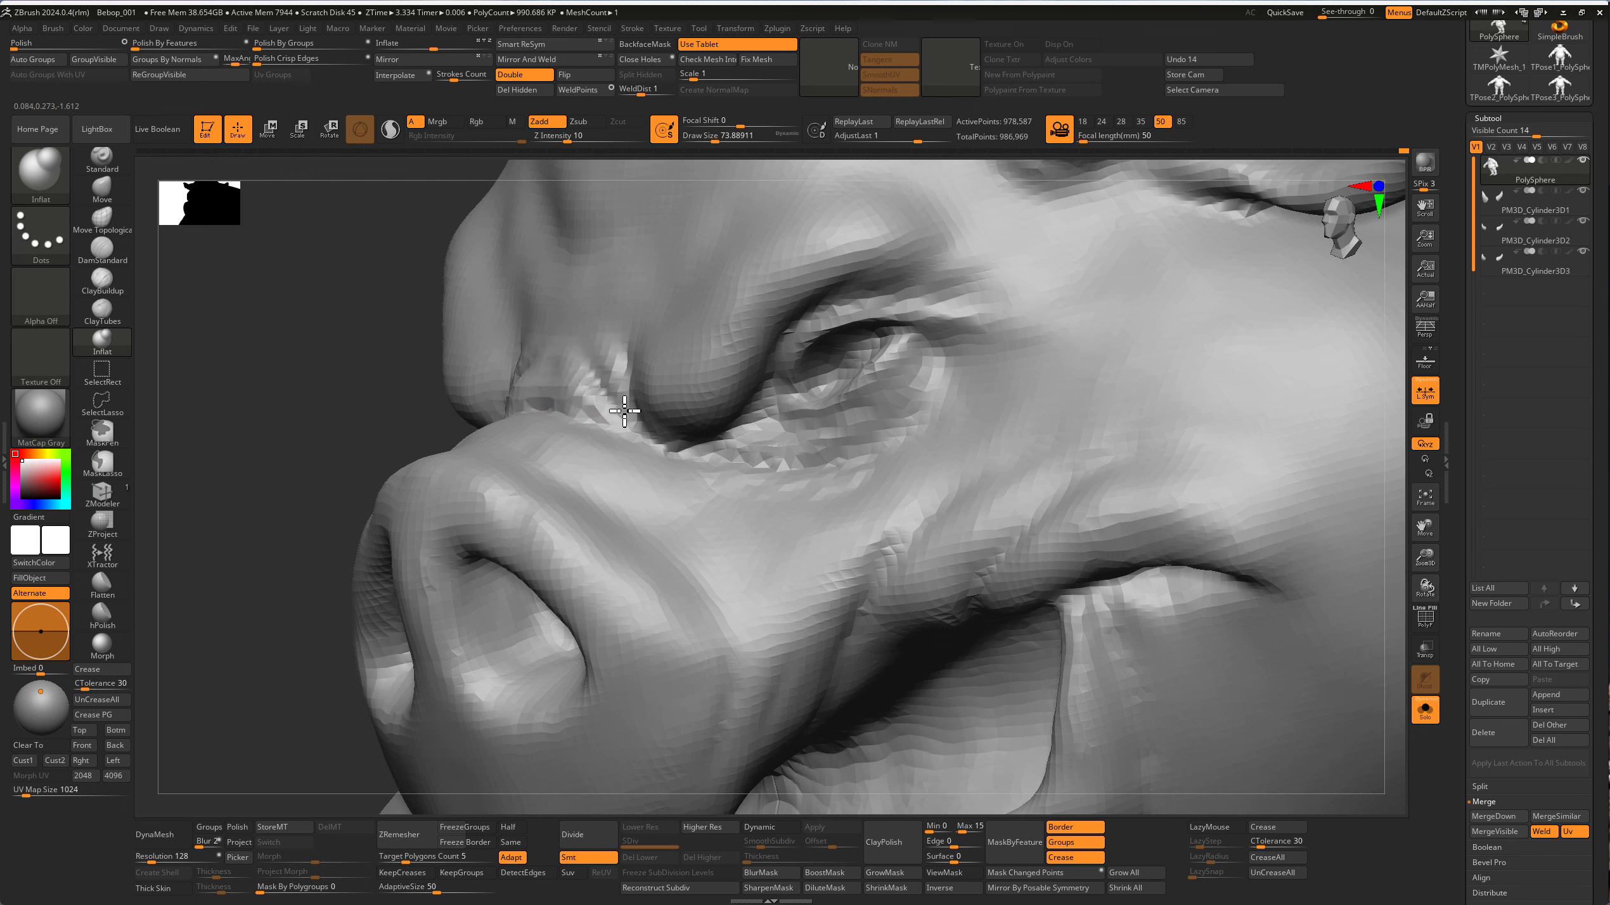
pyautogui.click(102, 249)
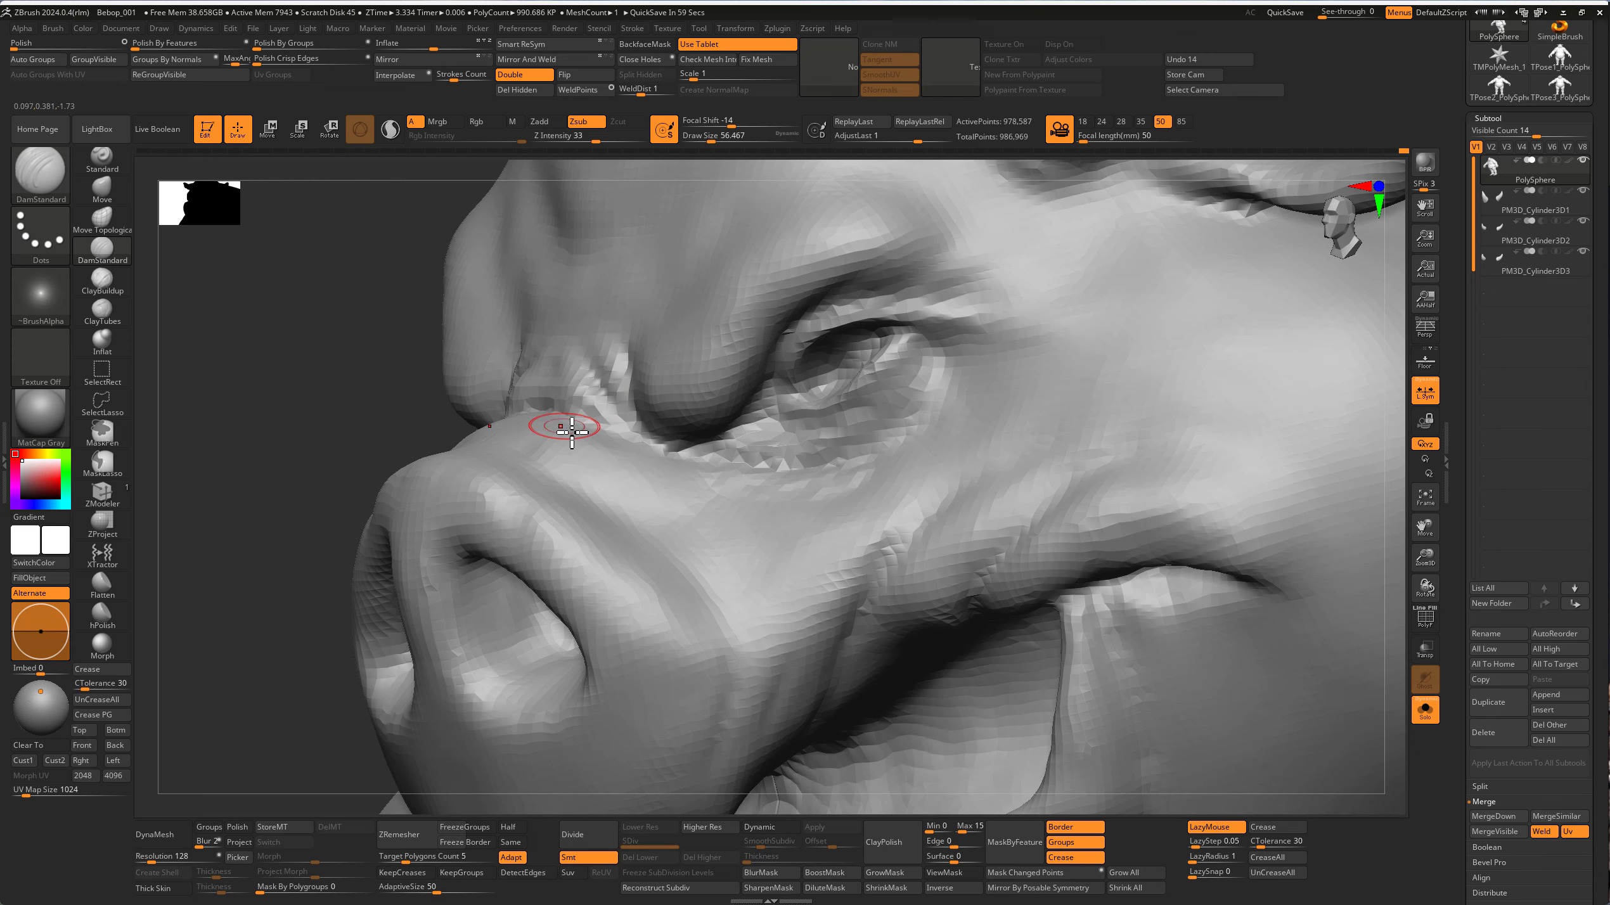
pyautogui.press('b')
pyautogui.press('p')
pyautogui.press('i')
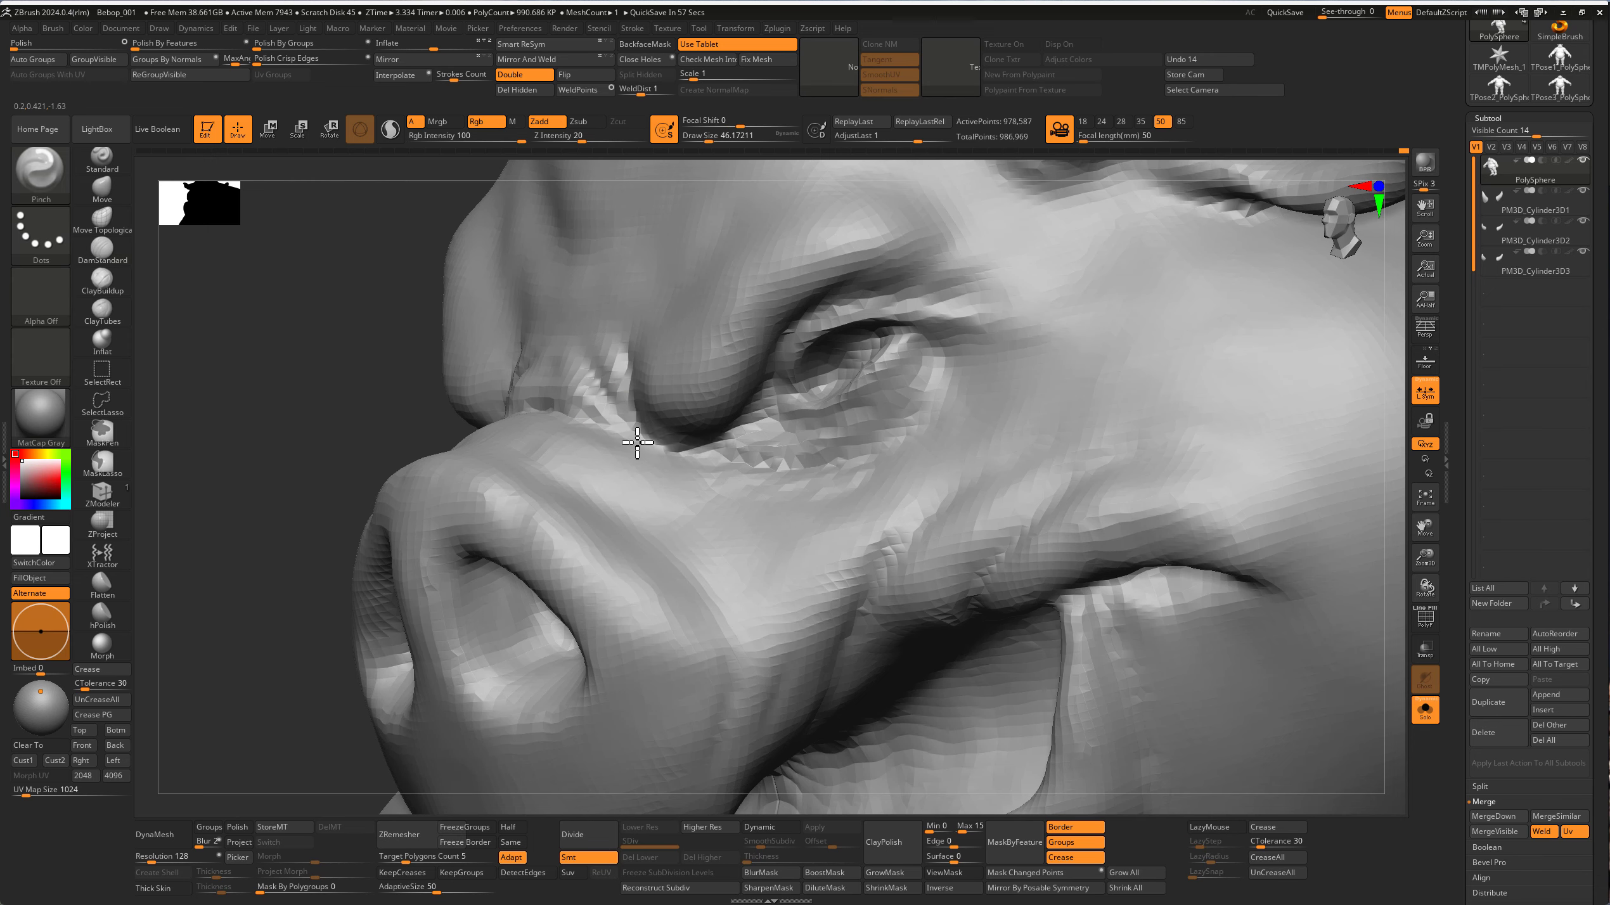
pyautogui.moveTo(315, 322)
pyautogui.keyDown('alt'); pyautogui.mouseDown()
pyautogui.moveTo(305, 342)
pyautogui.moveTo(284, 327)
pyautogui.moveTo(282, 260)
pyautogui.mouseUp(); pyautogui.keyUp('alt')
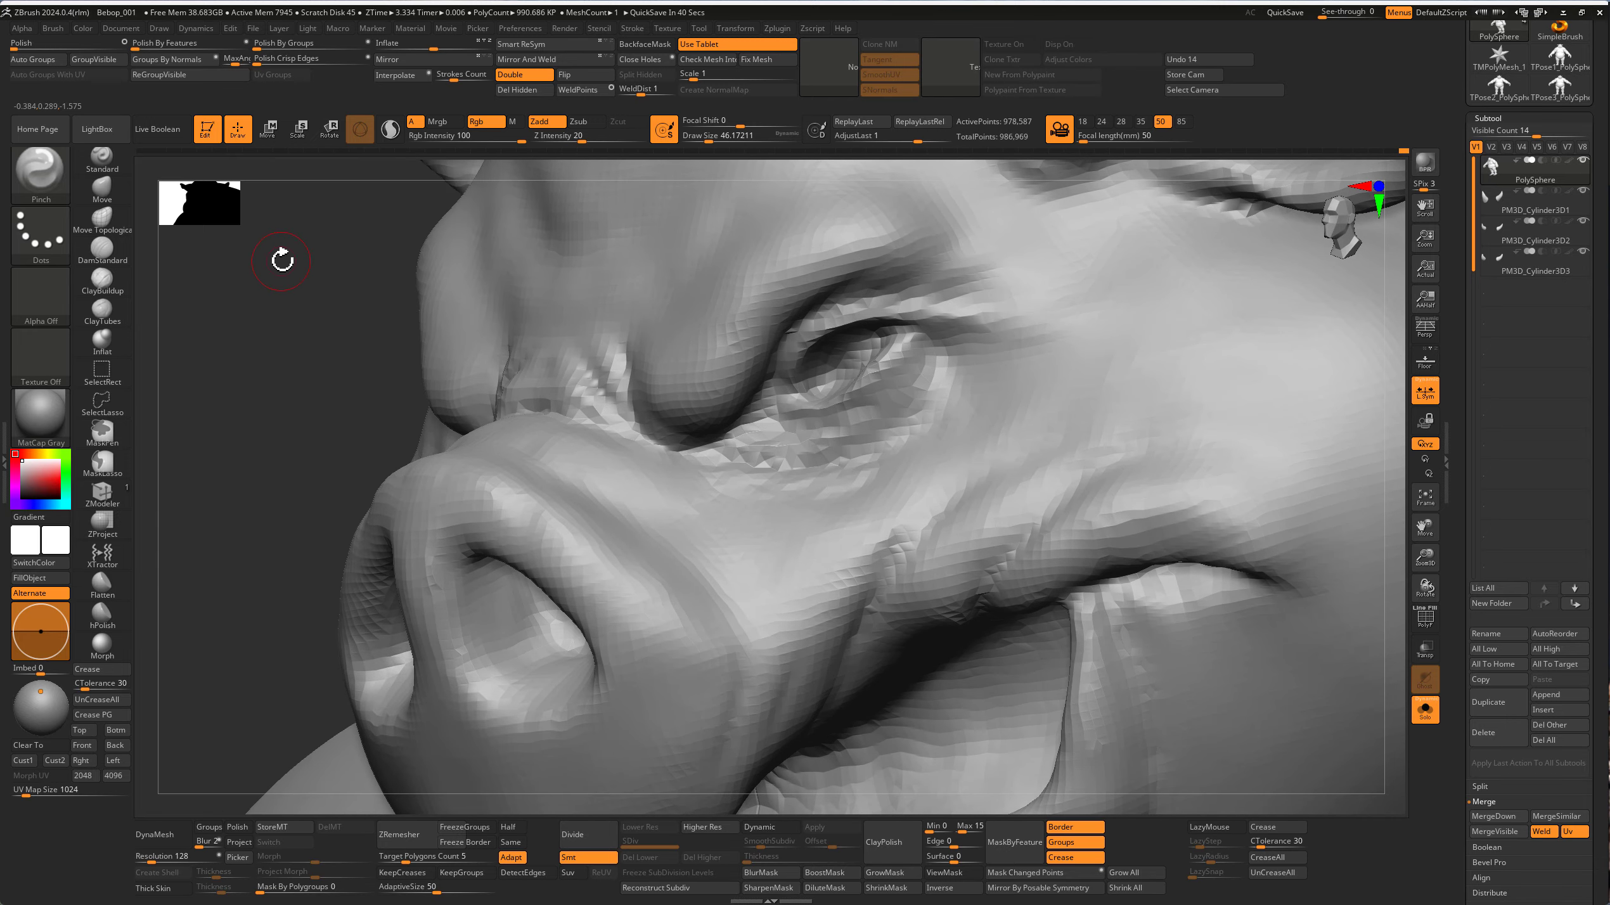
pyautogui.moveTo(928, 486)
pyautogui.keyDown('alt'); pyautogui.mouseDown()
pyautogui.moveTo(791, 474)
pyautogui.moveTo(855, 597)
pyautogui.moveTo(737, 565)
pyautogui.moveTo(812, 594)
pyautogui.mouseUp(); pyautogui.keyUp('alt')
pyautogui.press('shift')
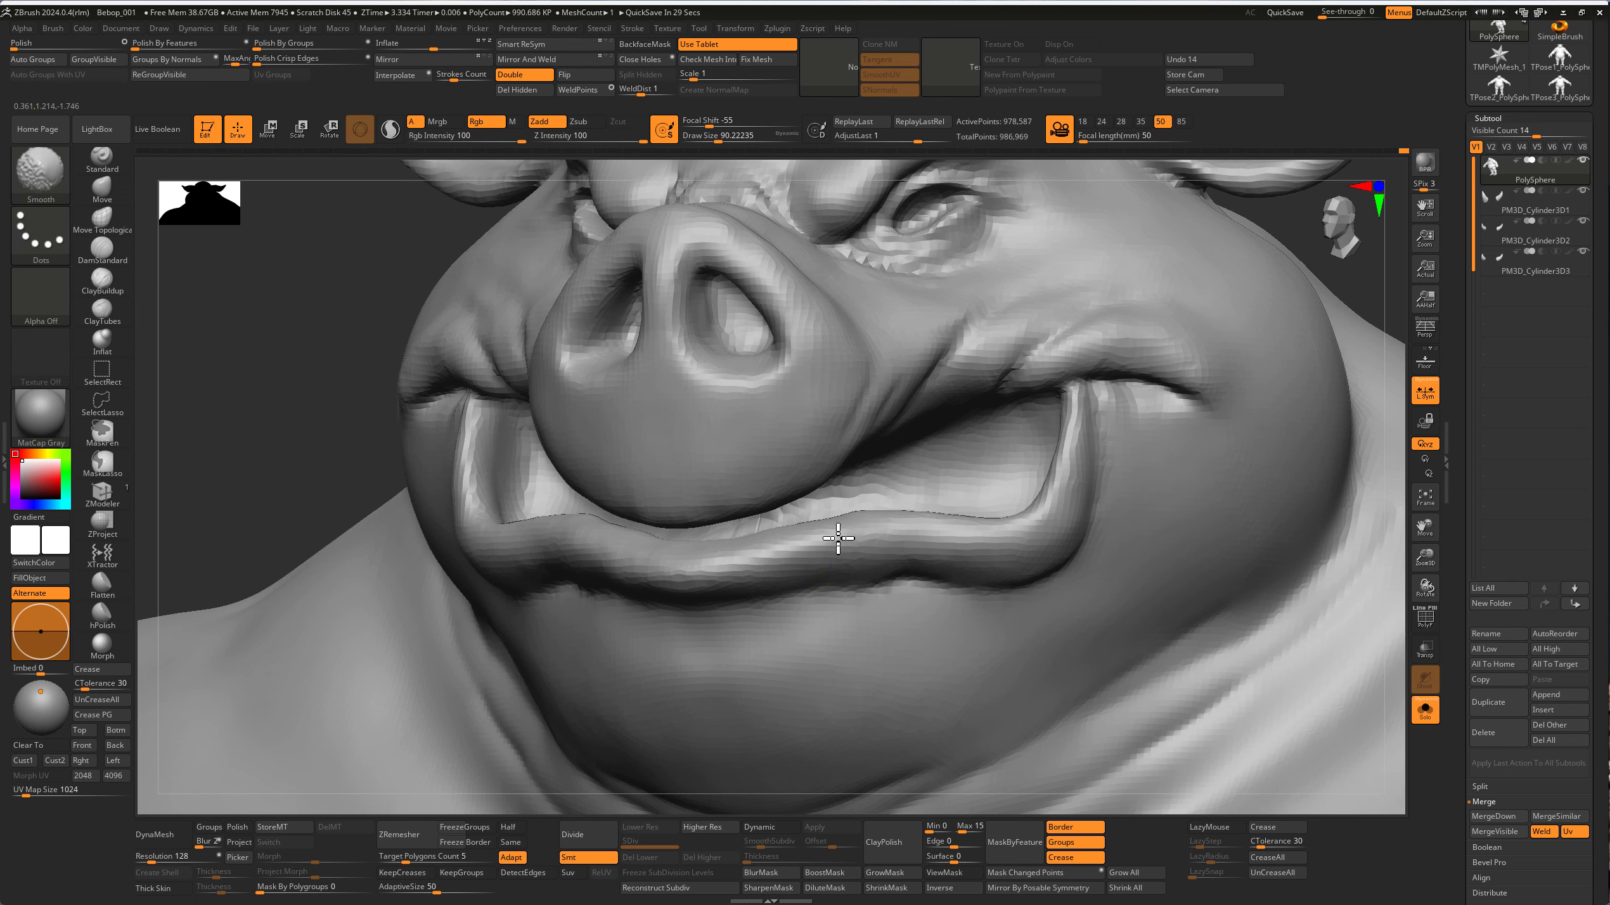
# Step: Shape the upper lip corner with a smaller Move Topological brush
pyautogui.moveTo(845, 557)
pyautogui.keyDown('alt'); pyautogui.mouseDown()
pyautogui.moveTo(855, 503)
pyautogui.moveTo(856, 546)
pyautogui.moveTo(845, 503)
pyautogui.moveTo(689, 532)
pyautogui.moveTo(1257, 520)
pyautogui.moveTo(1268, 478)
pyautogui.moveTo(1221, 408)
pyautogui.mouseUp(); pyautogui.keyUp('alt')
pyautogui.press('b')
pyautogui.press('m')
pyautogui.press('t')
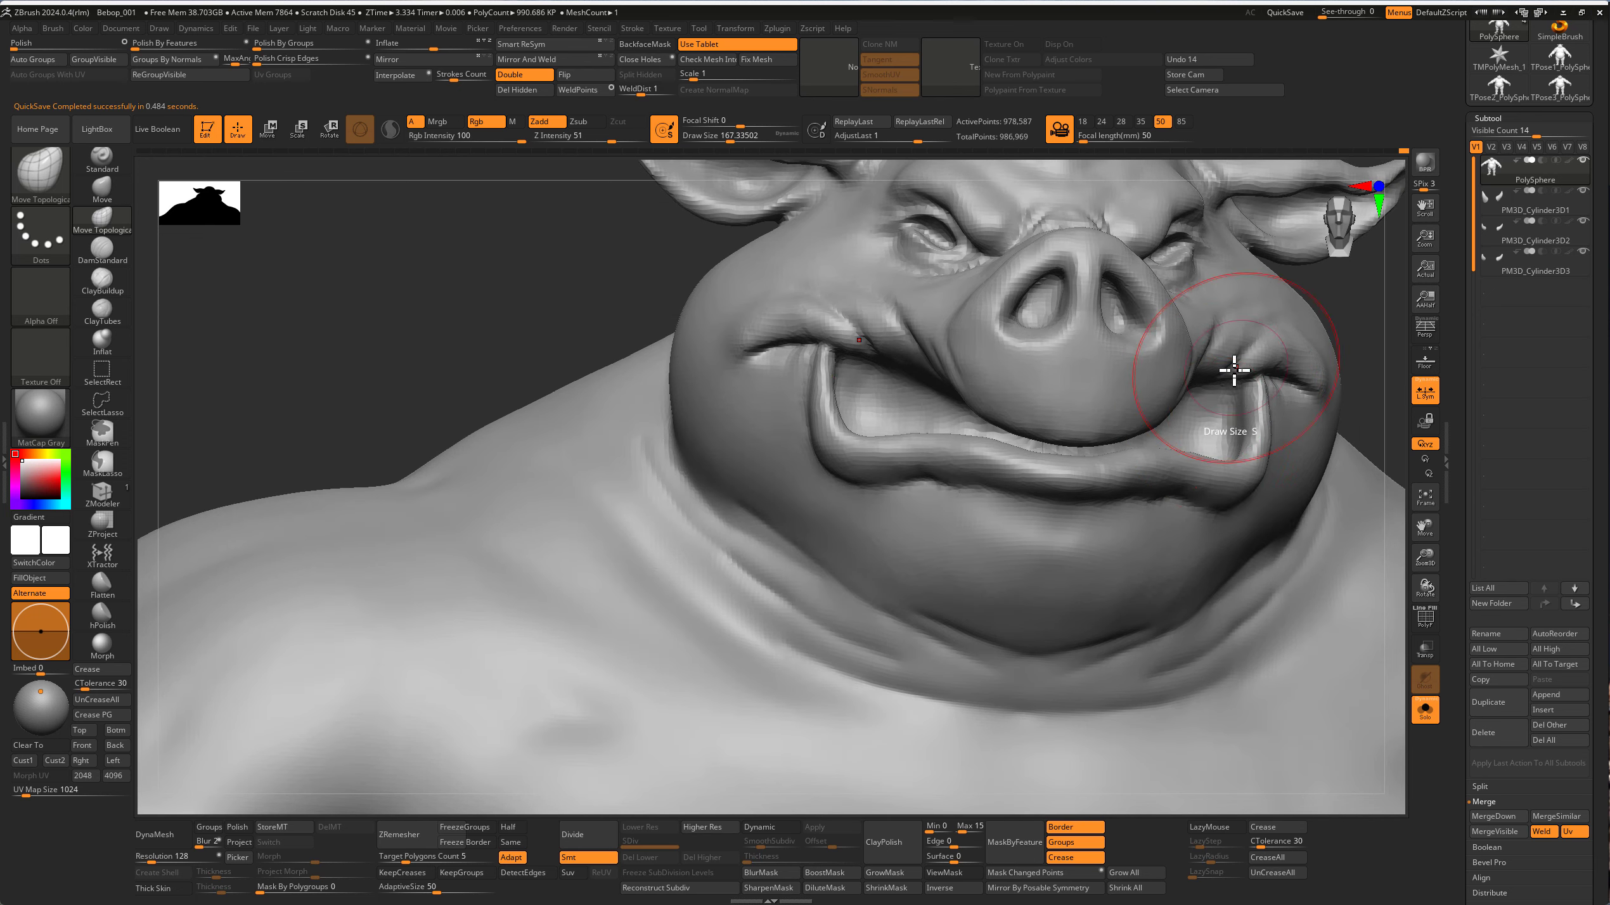
pyautogui.press('[')
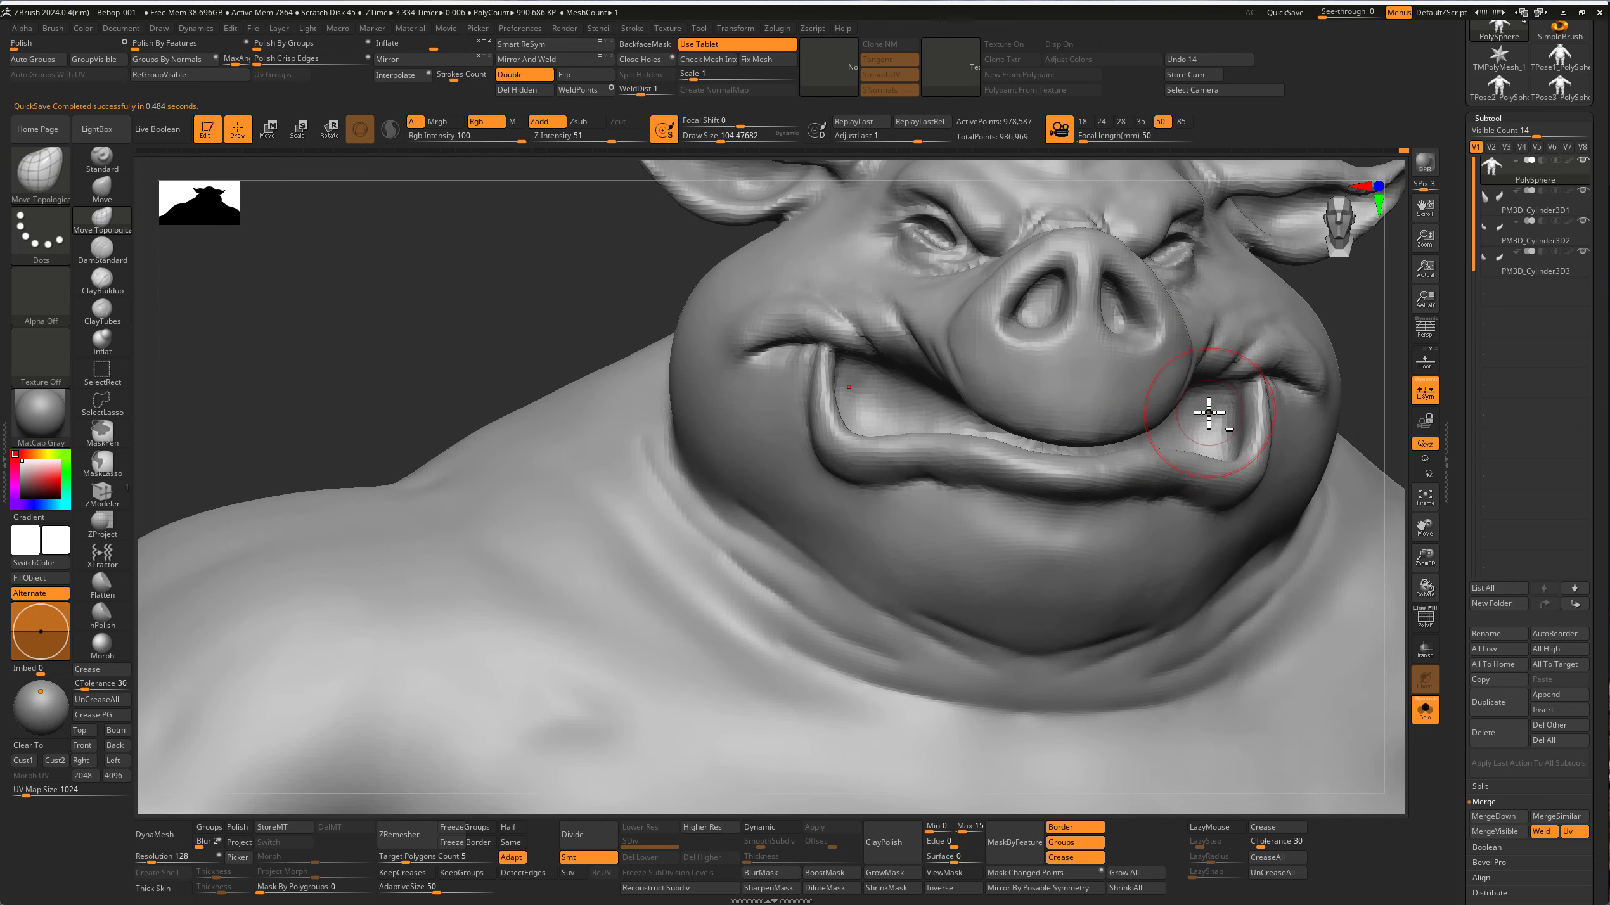
pyautogui.moveTo(1197, 417)
pyautogui.mouseDown(button='right')
pyautogui.moveTo(1143, 468)
pyautogui.moveTo(1186, 461)
pyautogui.moveTo(1225, 442)
pyautogui.moveTo(1143, 431)
pyautogui.moveTo(1070, 450)
pyautogui.moveTo(1175, 515)
pyautogui.moveTo(970, 521)
pyautogui.moveTo(952, 479)
pyautogui.moveTo(996, 453)
pyautogui.moveTo(1103, 521)
pyautogui.moveTo(1121, 575)
pyautogui.moveTo(1249, 532)
pyautogui.moveTo(971, 546)
pyautogui.moveTo(964, 514)
pyautogui.moveTo(924, 580)
pyautogui.moveTo(1071, 489)
pyautogui.moveTo(988, 564)
pyautogui.moveTo(977, 456)
pyautogui.moveTo(1034, 520)
pyautogui.mouseUp(button='right')
# Step: Resize the brush to about 124 and reshape the upper fingertip with Move Topological
pyautogui.press('s')
pyautogui.moveTo(1033, 519); pyautogui.dragTo(1036, 522)
pyautogui.press('[')
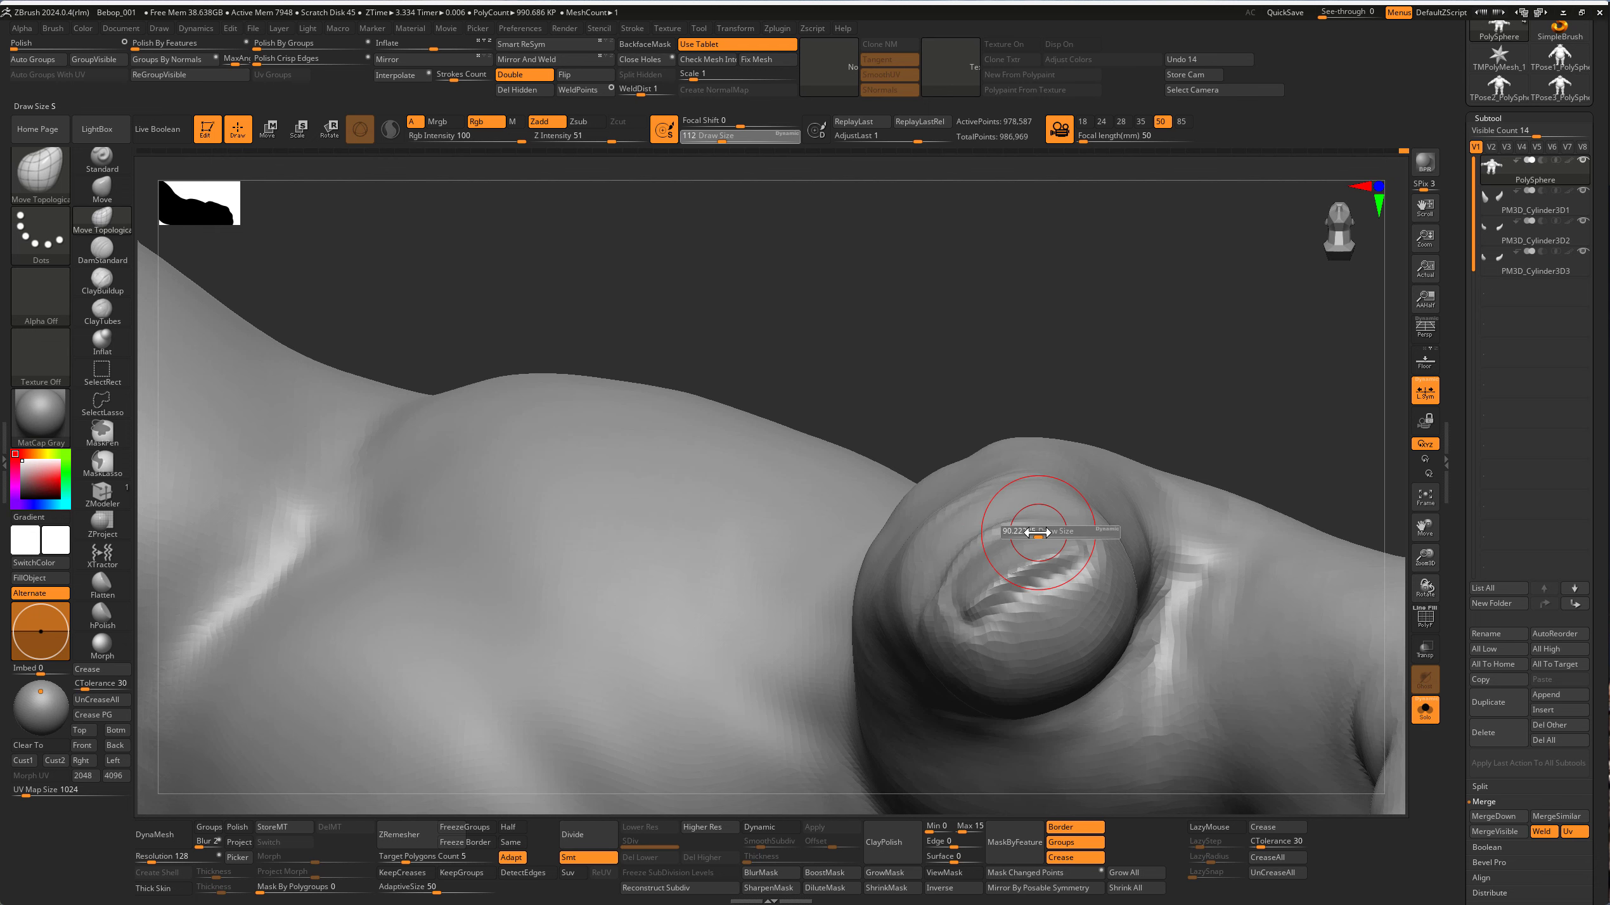
pyautogui.moveTo(1002, 527)
pyautogui.mouseDown(button='right')
pyautogui.moveTo(996, 538)
pyautogui.moveTo(928, 467)
pyautogui.moveTo(988, 471)
pyautogui.moveTo(967, 557)
pyautogui.moveTo(953, 558)
pyautogui.moveTo(1064, 367)
pyautogui.mouseUp(button='right')
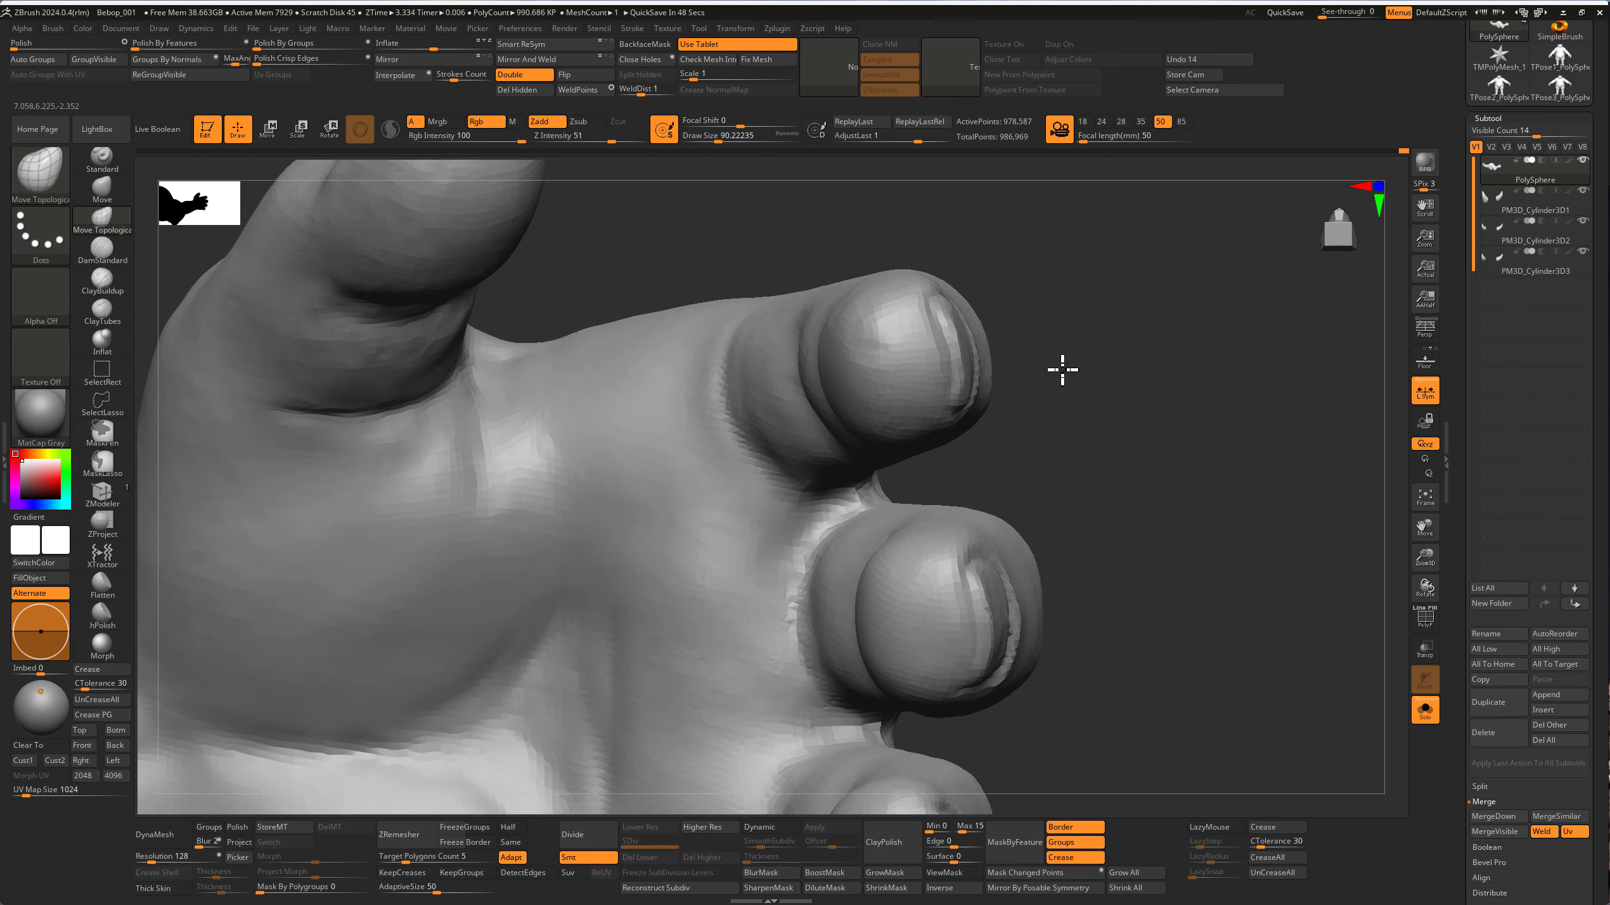
pyautogui.press('s')
pyautogui.moveTo(963, 329); pyautogui.dragTo(977, 331)
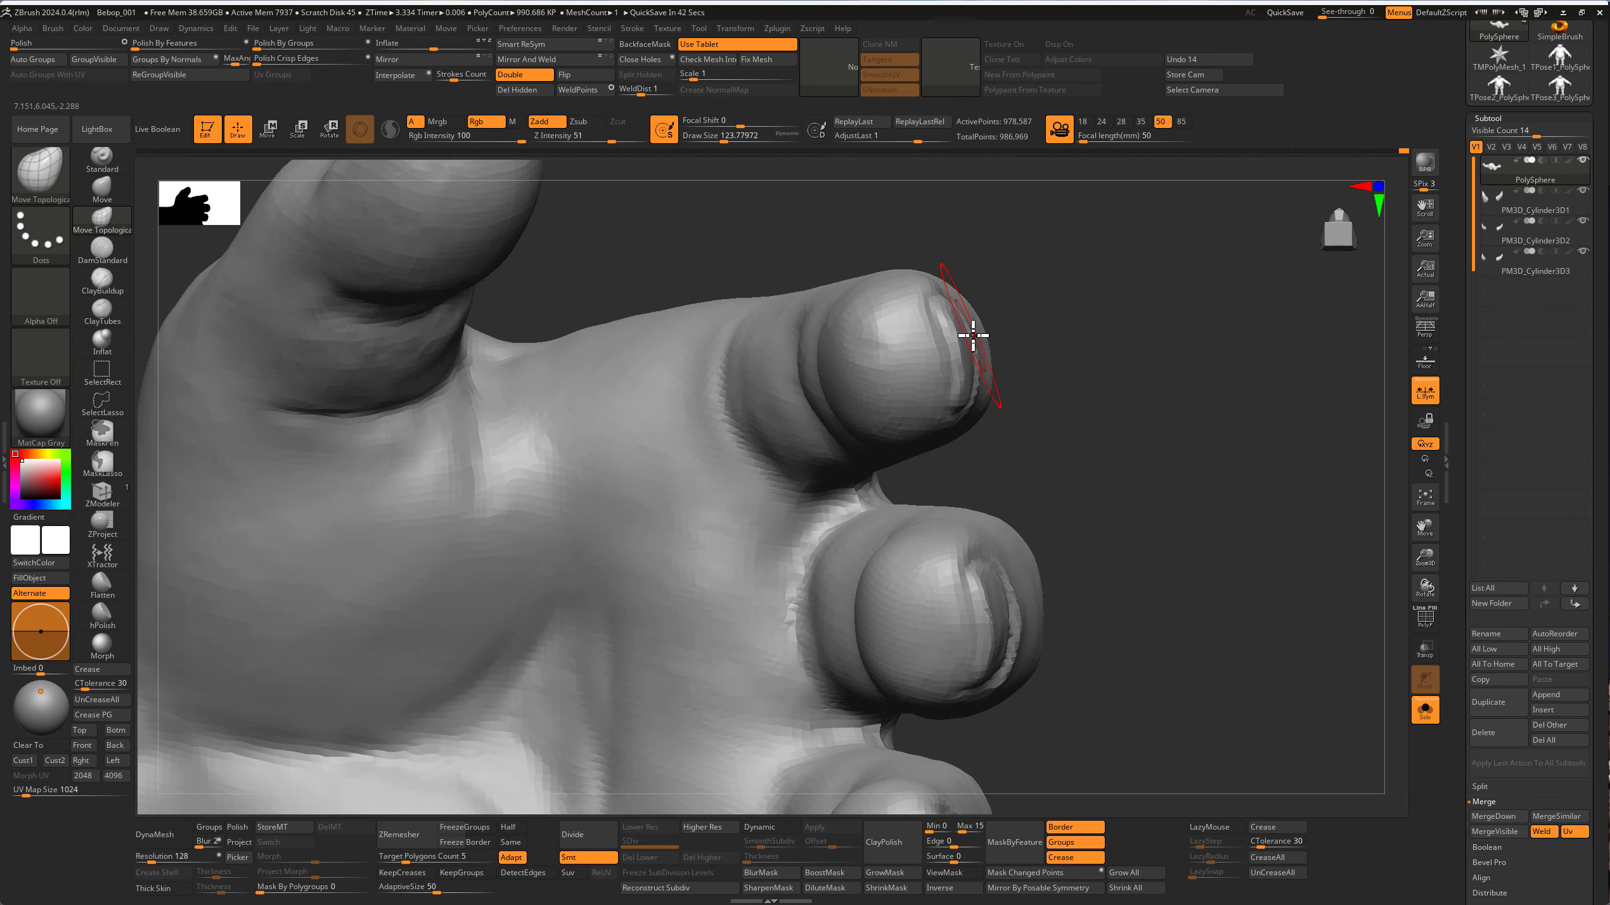
pyautogui.moveTo(1008, 632)
pyautogui.mouseDown(button='right')
pyautogui.moveTo(971, 565)
pyautogui.moveTo(853, 657)
pyautogui.moveTo(876, 582)
pyautogui.moveTo(891, 683)
pyautogui.moveTo(981, 528)
pyautogui.moveTo(949, 487)
pyautogui.moveTo(1028, 349)
pyautogui.moveTo(1071, 503)
pyautogui.moveTo(1064, 612)
pyautogui.moveTo(891, 388)
pyautogui.moveTo(881, 557)
pyautogui.moveTo(838, 496)
pyautogui.moveTo(850, 480)
pyautogui.moveTo(751, 456)
pyautogui.moveTo(719, 485)
pyautogui.moveTo(715, 618)
pyautogui.moveTo(755, 555)
pyautogui.moveTo(683, 628)
pyautogui.moveTo(737, 647)
pyautogui.moveTo(736, 623)
pyautogui.moveTo(719, 665)
pyautogui.moveTo(683, 672)
pyautogui.mouseUp(button='right')
pyautogui.press(']')
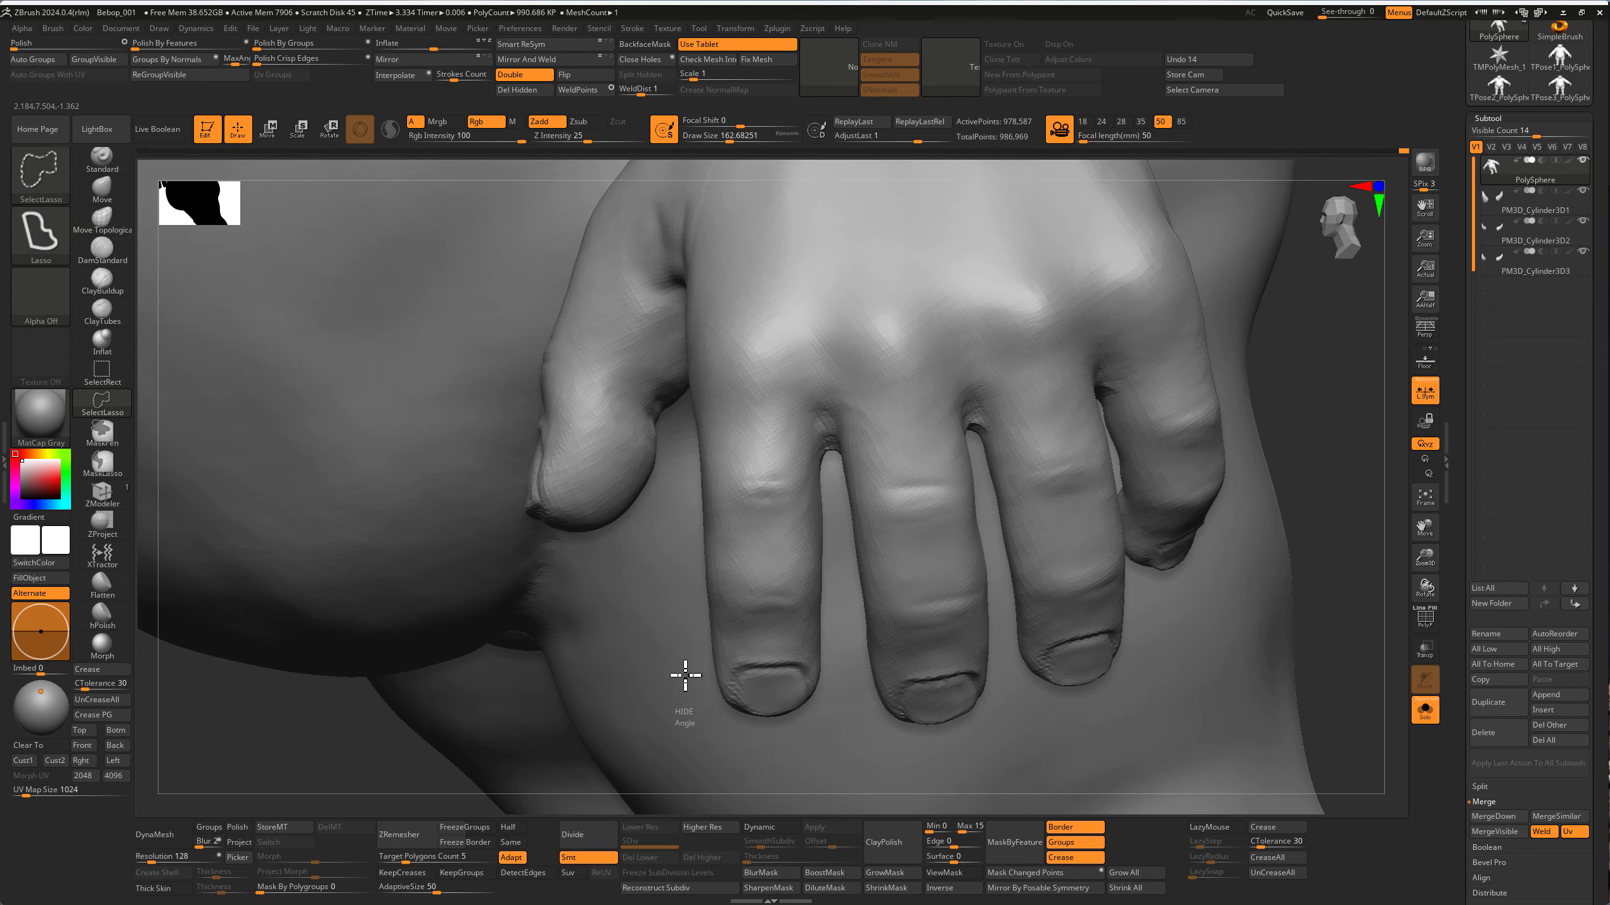
# Step: Lasso-hide everything but one finger and orbit around it
pyautogui.moveTo(683, 672)
pyautogui.keyDown('ctrl'); pyautogui.keyDown('shift'); pyautogui.mouseDown()
pyautogui.moveTo(830, 334)
pyautogui.moveTo(710, 761)
pyautogui.mouseUp(); pyautogui.keyUp('shift'); pyautogui.keyUp('ctrl')
pyautogui.moveTo(888, 466); pyautogui.dragTo(889, 463, button='right')
pyautogui.moveTo(813, 525); pyautogui.dragTo(779, 523)
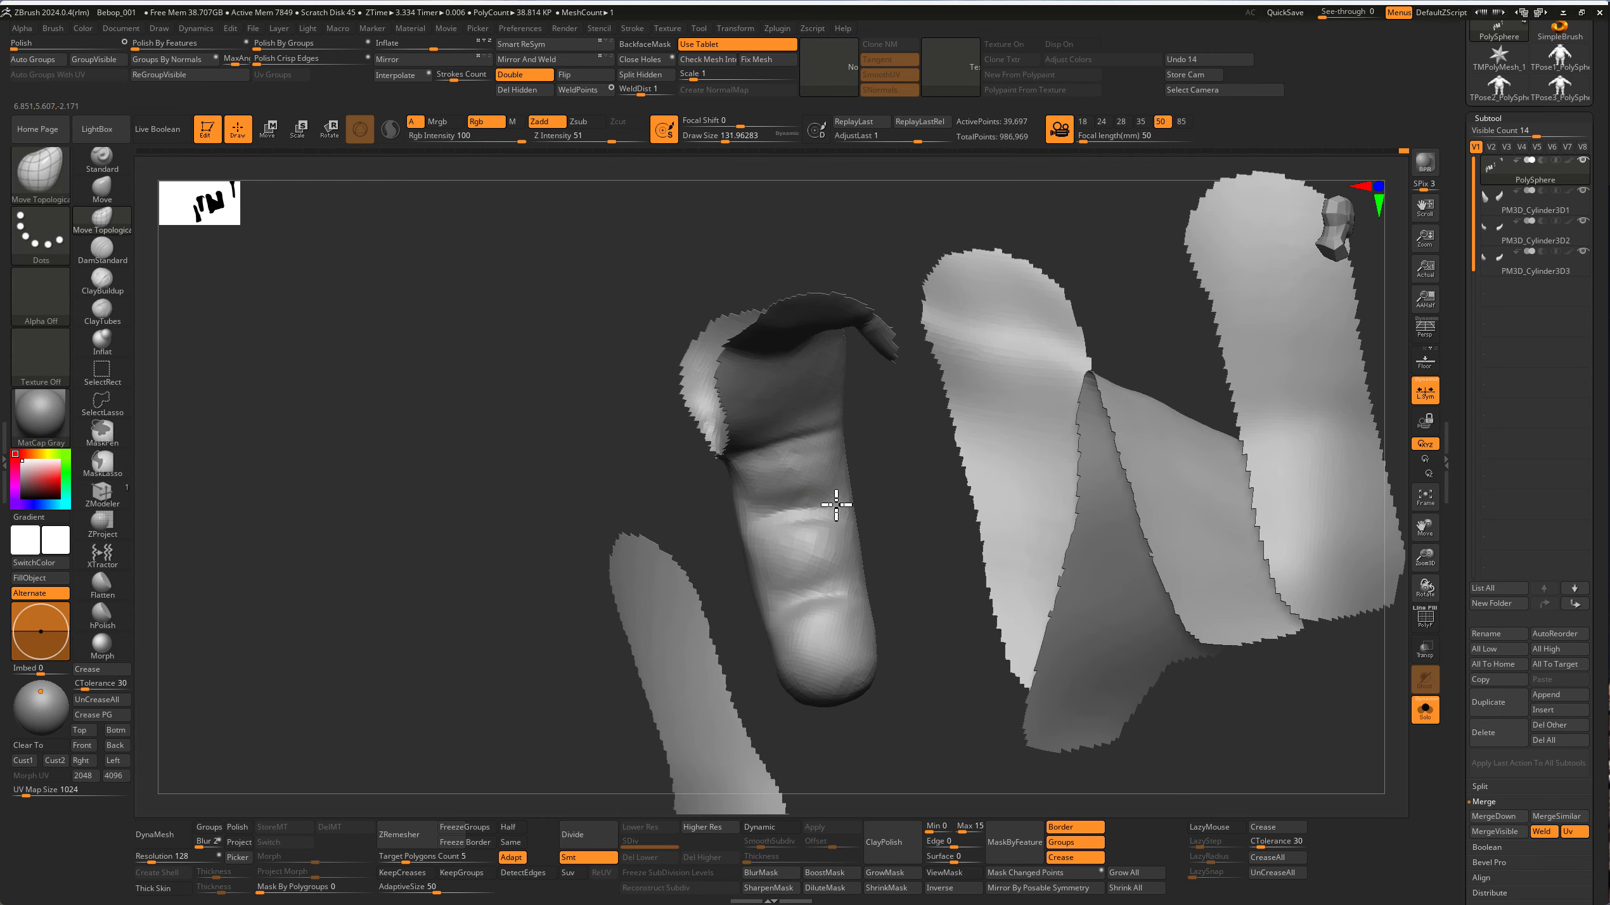
pyautogui.moveTo(778, 515)
pyautogui.mouseDown(button='right')
pyautogui.moveTo(809, 543)
pyautogui.moveTo(821, 594)
pyautogui.moveTo(766, 582)
pyautogui.moveTo(848, 575)
pyautogui.moveTo(824, 499)
pyautogui.mouseUp(button='right')
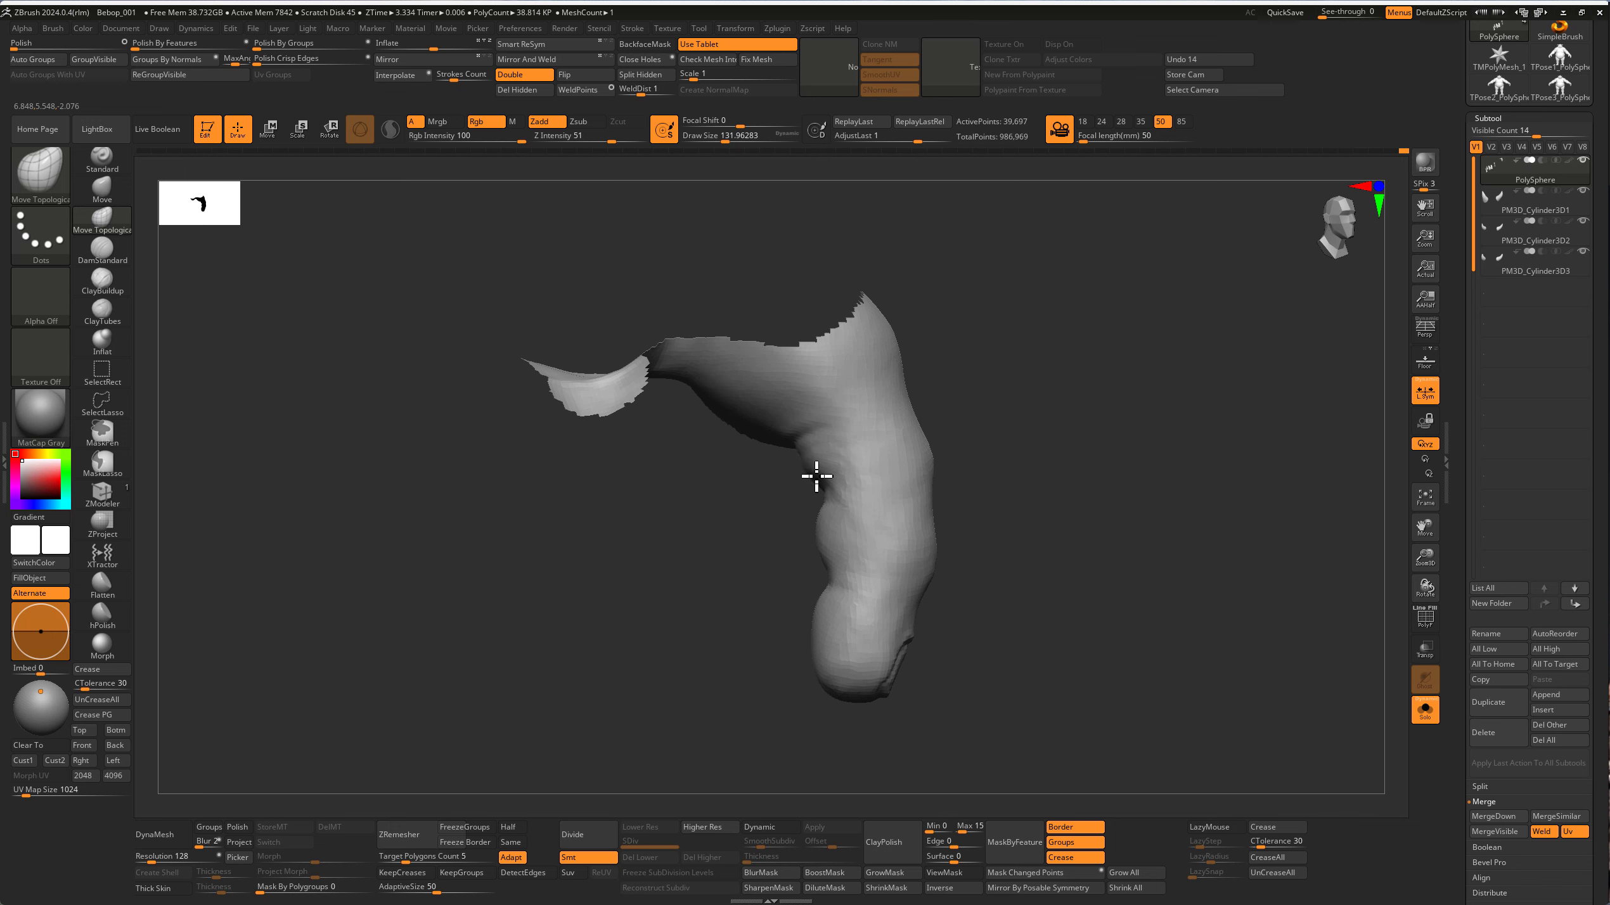
pyautogui.moveTo(839, 581)
pyautogui.mouseDown(button='right')
pyautogui.moveTo(801, 493)
pyautogui.moveTo(805, 428)
pyautogui.moveTo(884, 402)
pyautogui.moveTo(744, 442)
pyautogui.moveTo(719, 388)
pyautogui.moveTo(762, 439)
pyautogui.moveTo(585, 471)
pyautogui.moveTo(711, 566)
pyautogui.moveTo(730, 525)
pyautogui.moveTo(799, 558)
pyautogui.moveTo(780, 558)
pyautogui.moveTo(755, 546)
pyautogui.moveTo(1007, 586)
pyautogui.moveTo(995, 678)
pyautogui.mouseUp(button='right')
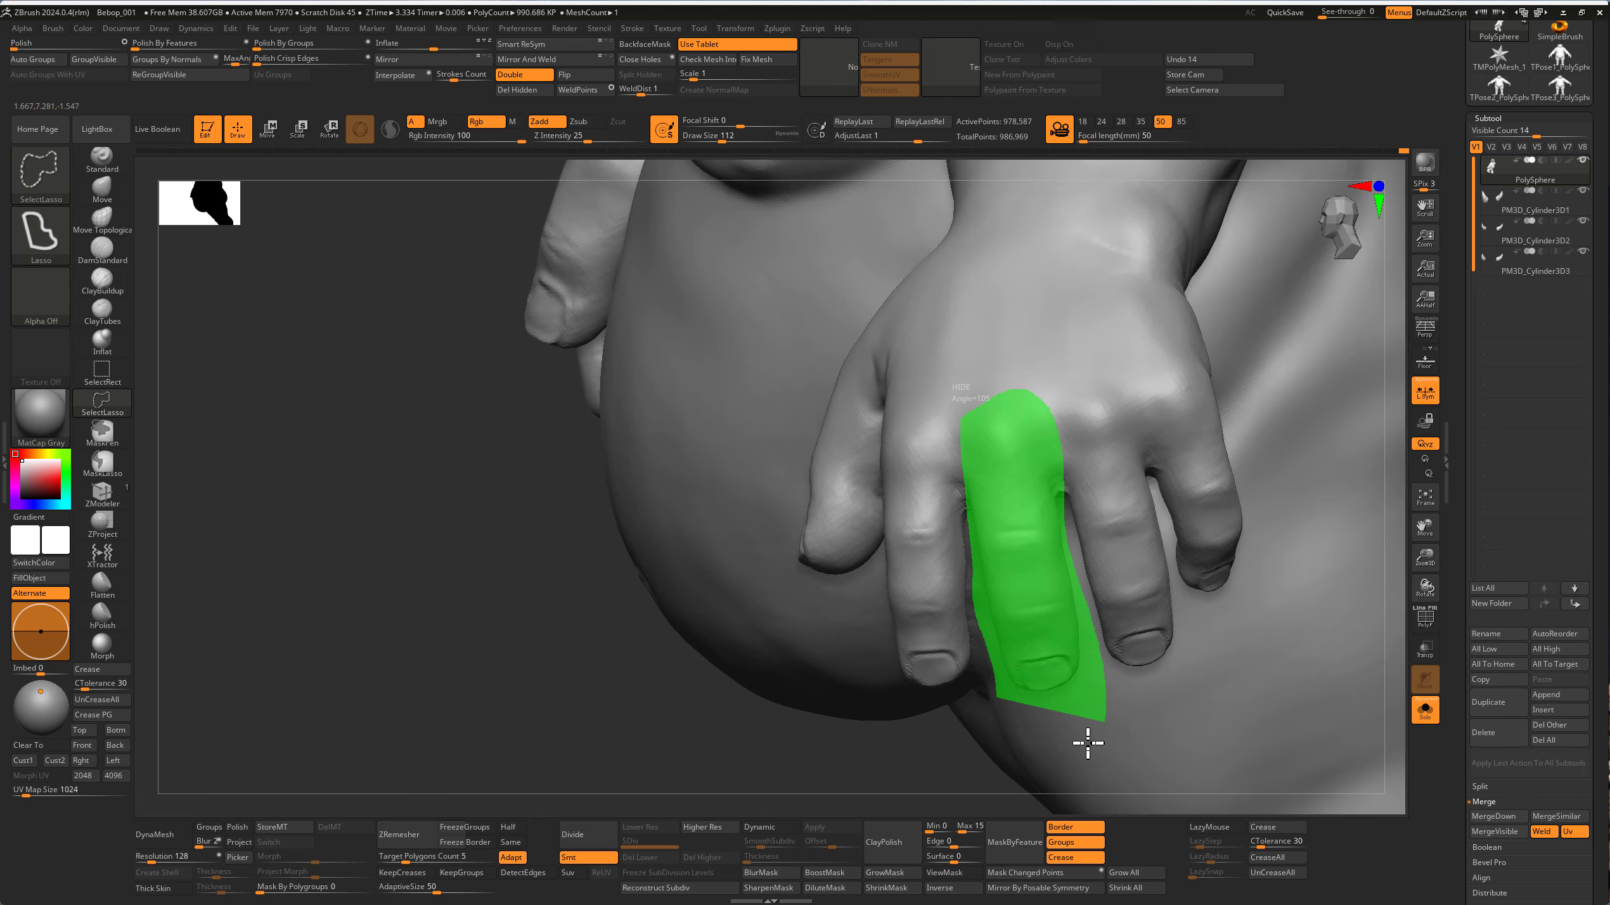
# Step: Isolate a single finger, mask and invert it, and reposition it with Transpose
pyautogui.keyDown('ctrl'); pyautogui.keyDown('shift'); pyautogui.moveTo(966, 512); pyautogui.dragTo(1086, 744); pyautogui.keyUp('shift'); pyautogui.keyUp('ctrl')
pyautogui.moveTo(925, 541)
pyautogui.keyDown('ctrl'); pyautogui.keyDown('shift'); pyautogui.mouseDown()
pyautogui.moveTo(910, 773)
pyautogui.moveTo(999, 582)
pyautogui.mouseUp(); pyautogui.keyUp('shift'); pyautogui.keyUp('ctrl')
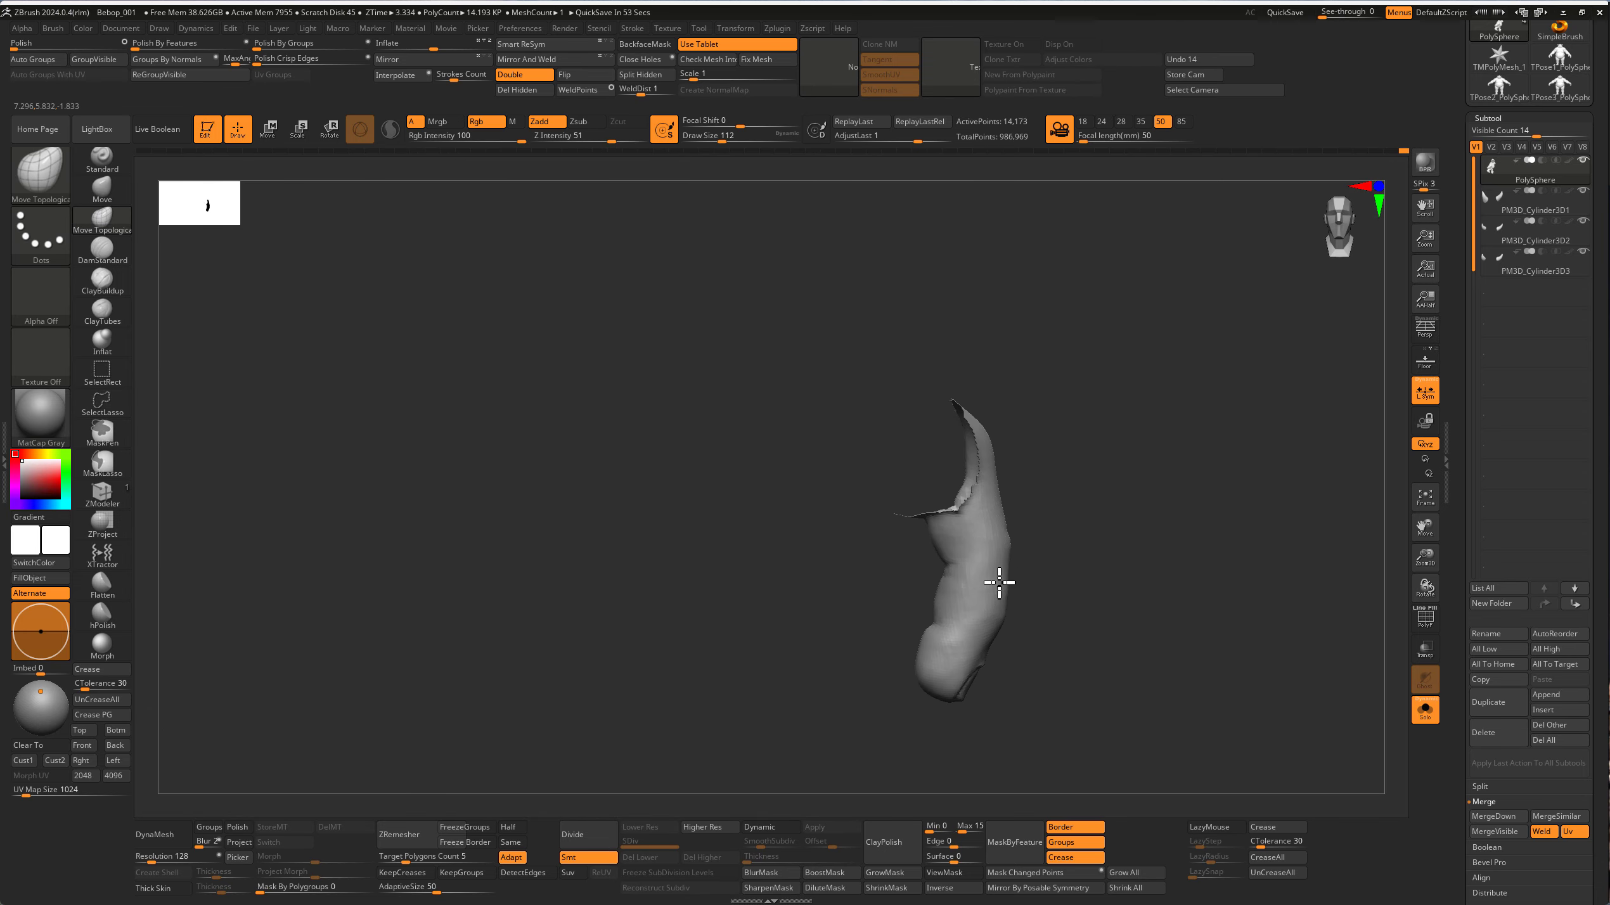
pyautogui.keyDown('ctrl'); pyautogui.moveTo(1009, 582); pyautogui.dragTo(914, 523, button='right'); pyautogui.keyUp('ctrl')
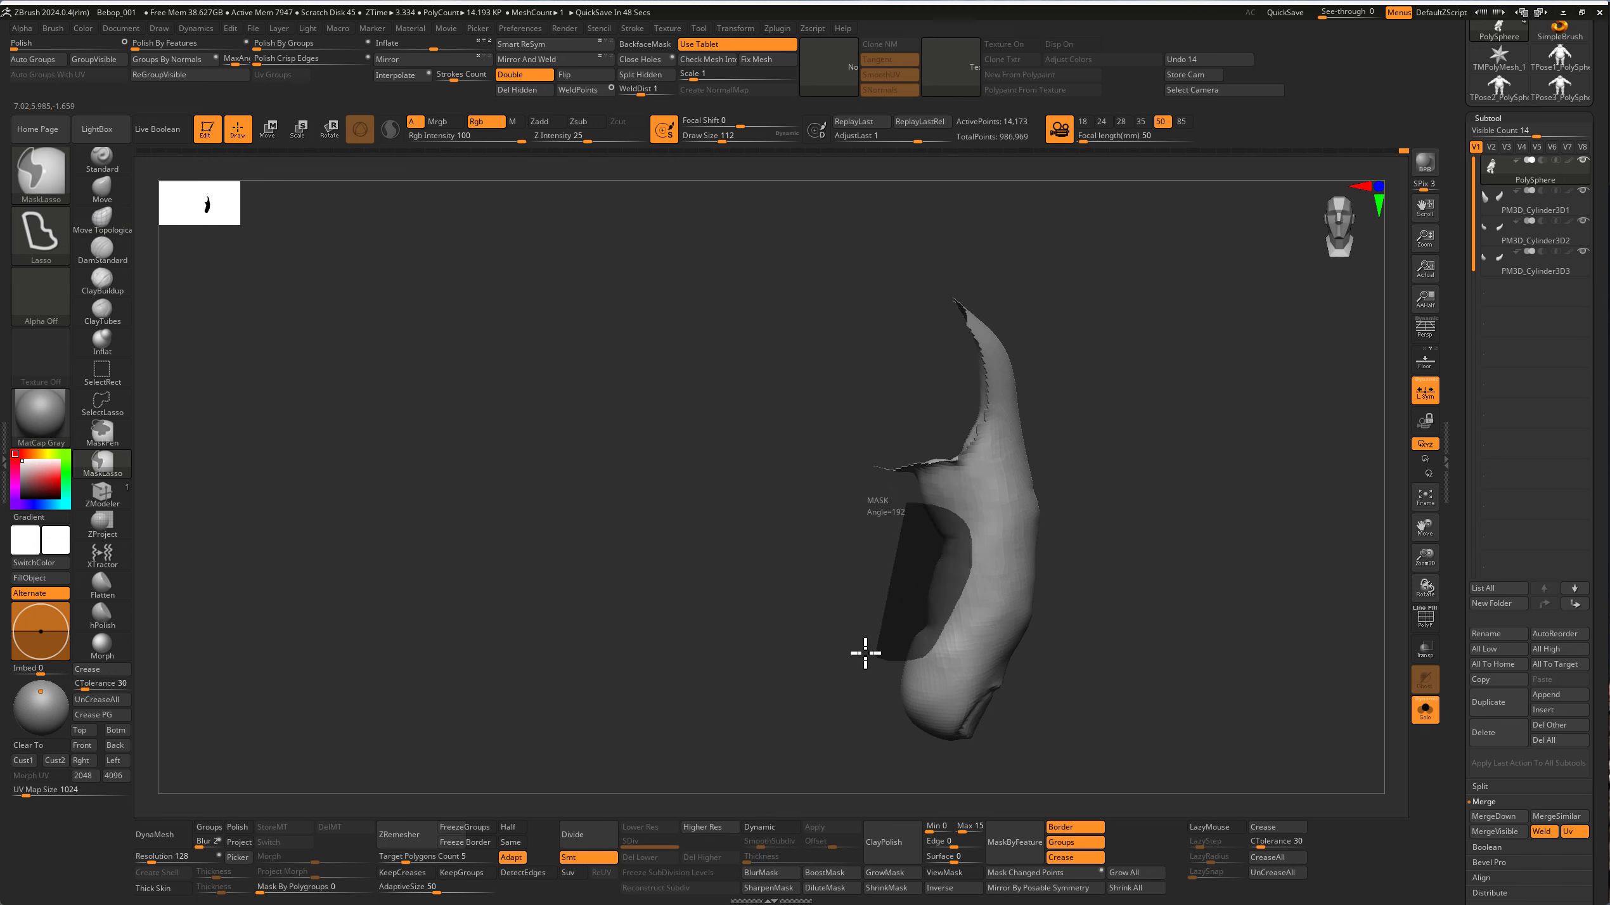
pyautogui.keyDown('ctrl'); pyautogui.moveTo(865, 653); pyautogui.dragTo(875, 659); pyautogui.keyUp('ctrl')
pyautogui.keyDown('ctrl'); pyautogui.click(1171, 629); pyautogui.keyUp('ctrl')
pyautogui.press('w')
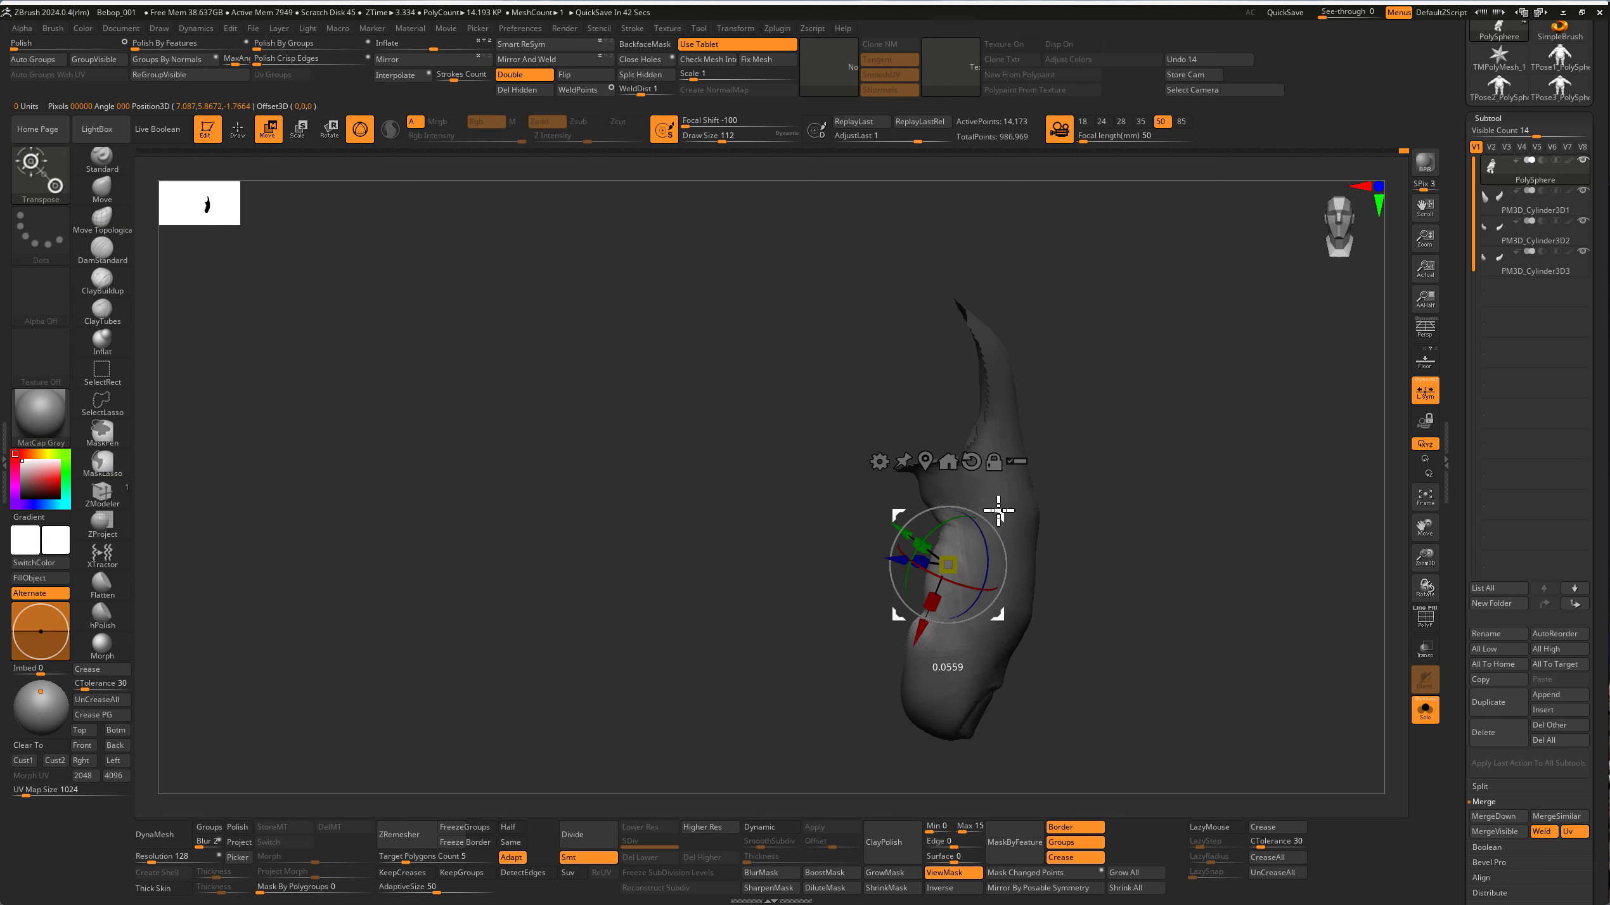
pyautogui.press('q')
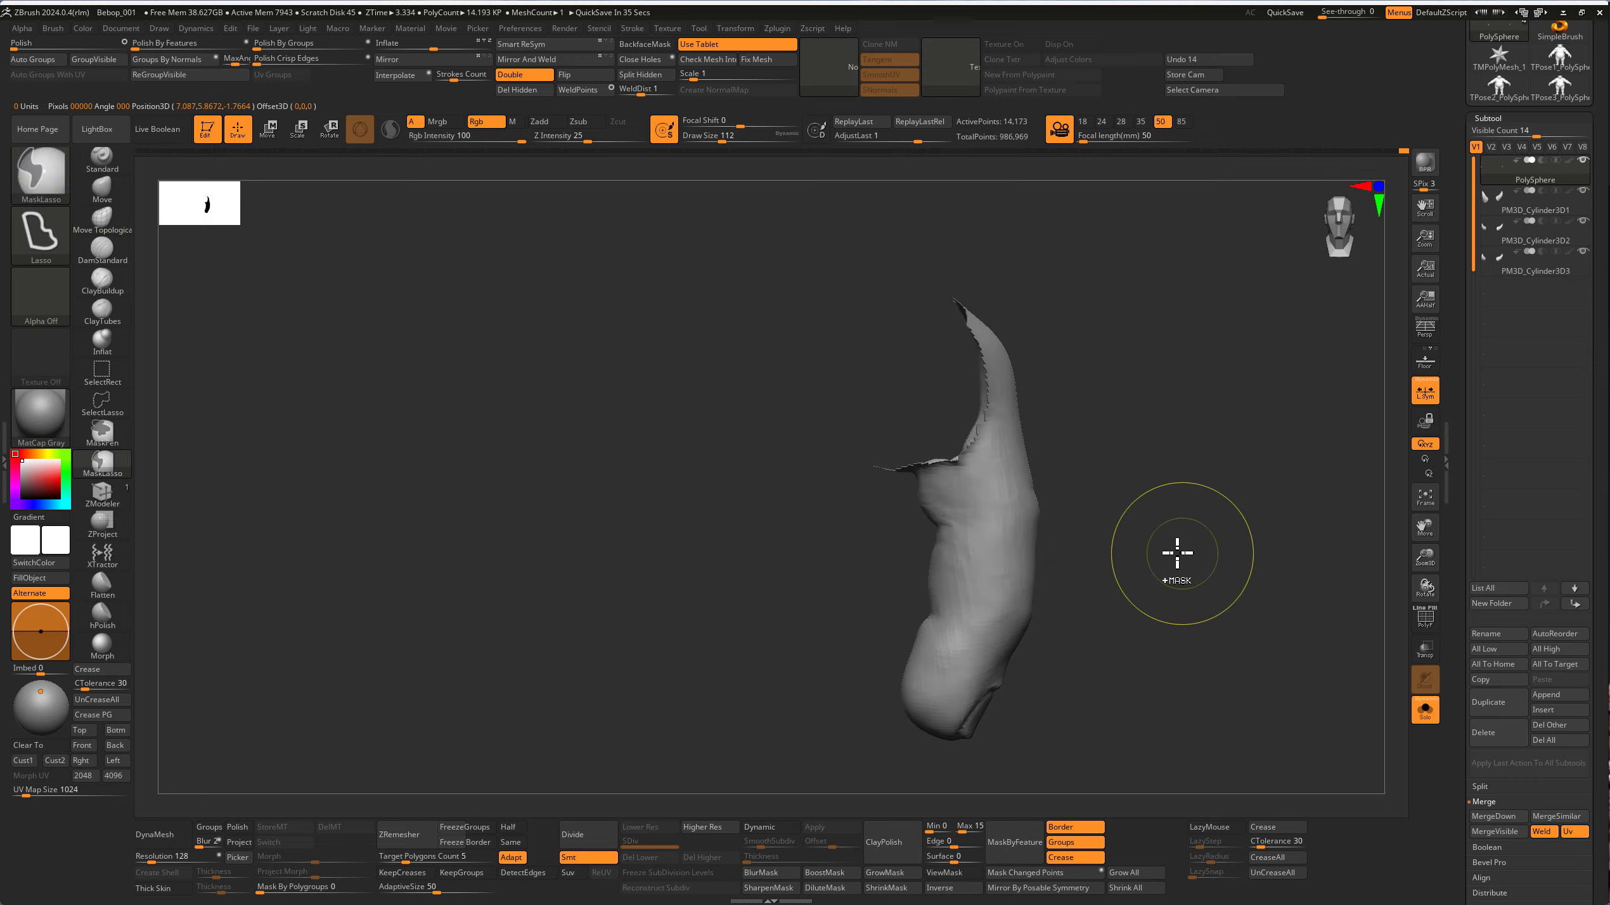
pyautogui.keyDown('ctrl'); pyautogui.keyDown('shift'); pyautogui.click(1175, 550); pyautogui.keyUp('shift'); pyautogui.keyUp('ctrl')
# Step: Isolate another finger and push its upper part sideways, then reveal the hand
pyautogui.moveTo(956, 565); pyautogui.dragTo(986, 528, button='right')
pyautogui.keyDown('ctrl'); pyautogui.keyDown('shift'); pyautogui.moveTo(982, 409); pyautogui.dragTo(989, 768); pyautogui.keyUp('shift'); pyautogui.keyUp('ctrl')
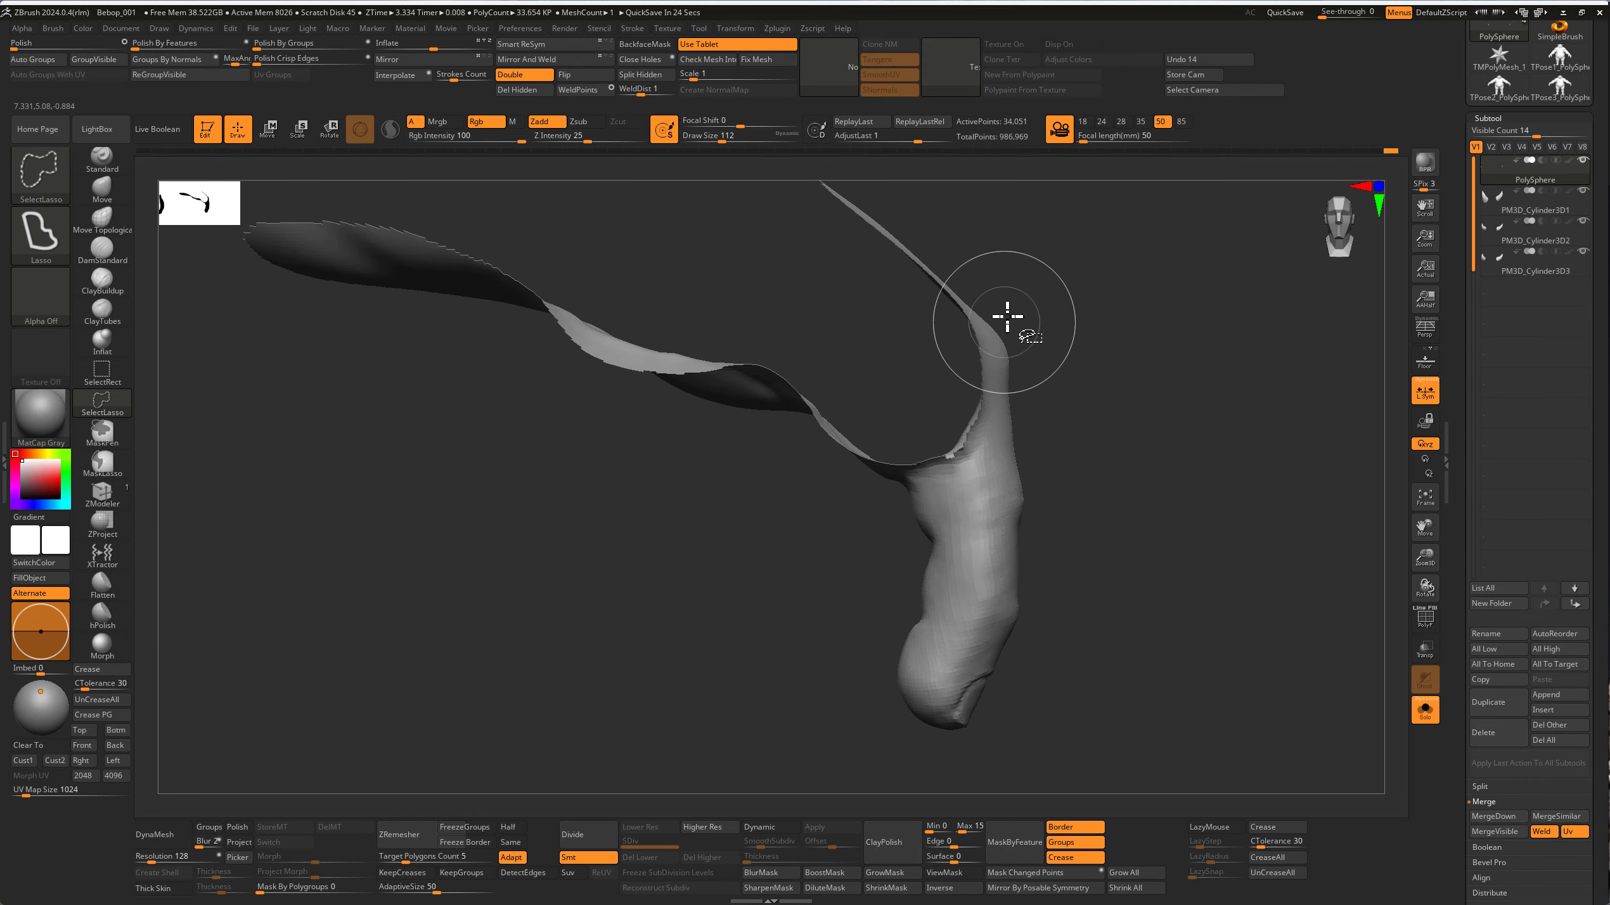
pyautogui.keyDown('ctrl'); pyautogui.keyDown('shift'); pyautogui.moveTo(1008, 316); pyautogui.dragTo(913, 773); pyautogui.keyUp('shift'); pyautogui.keyUp('ctrl')
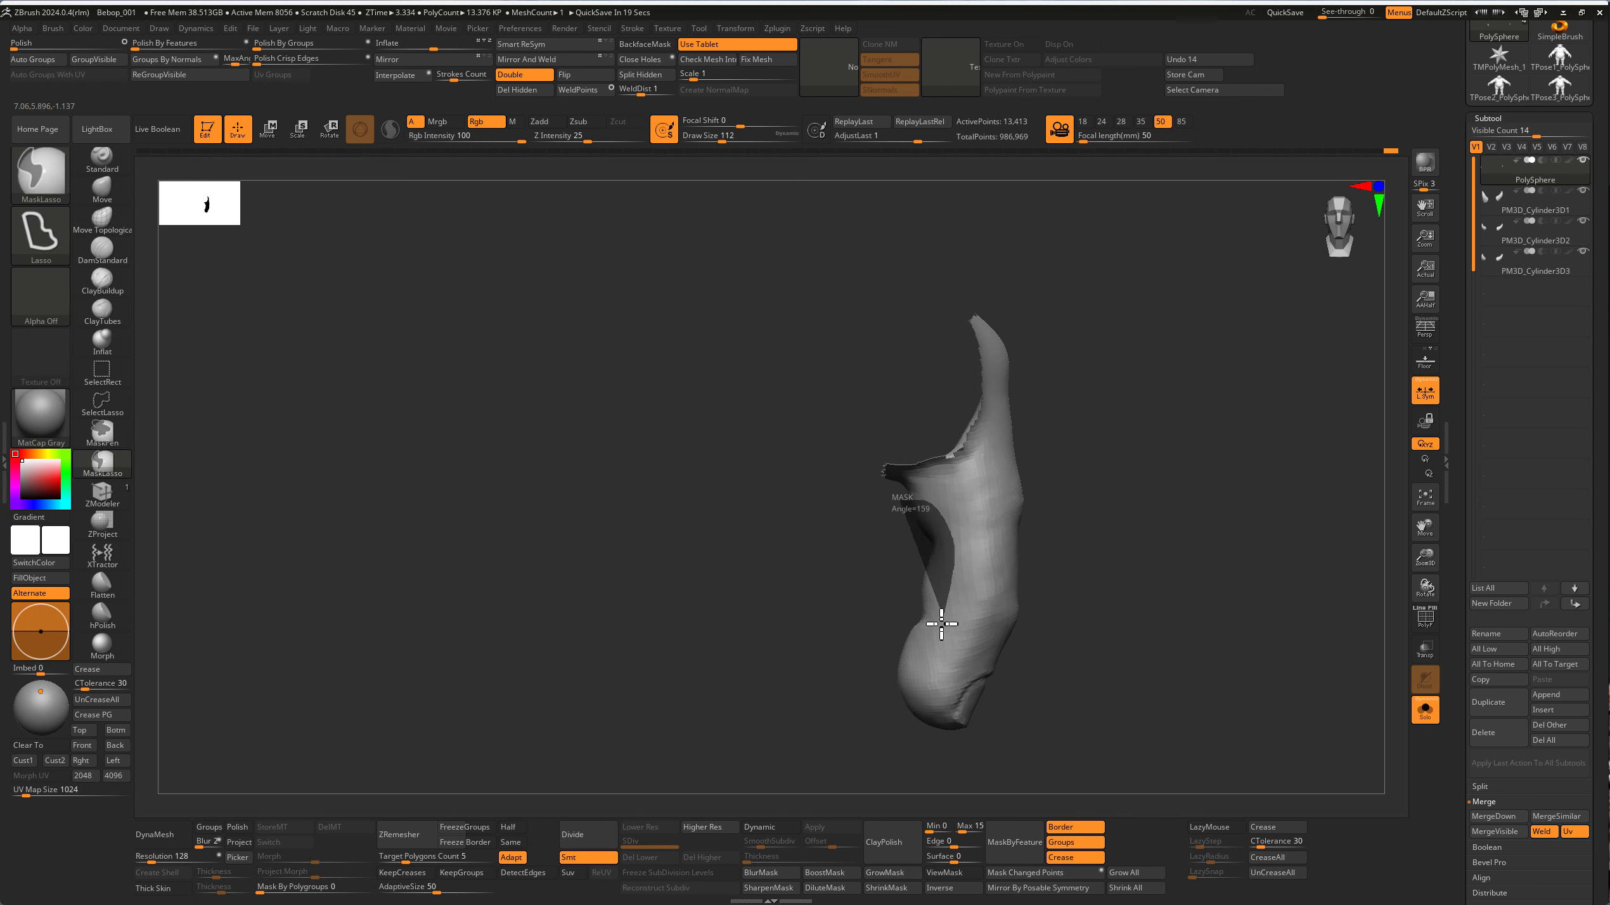
pyautogui.press('w')
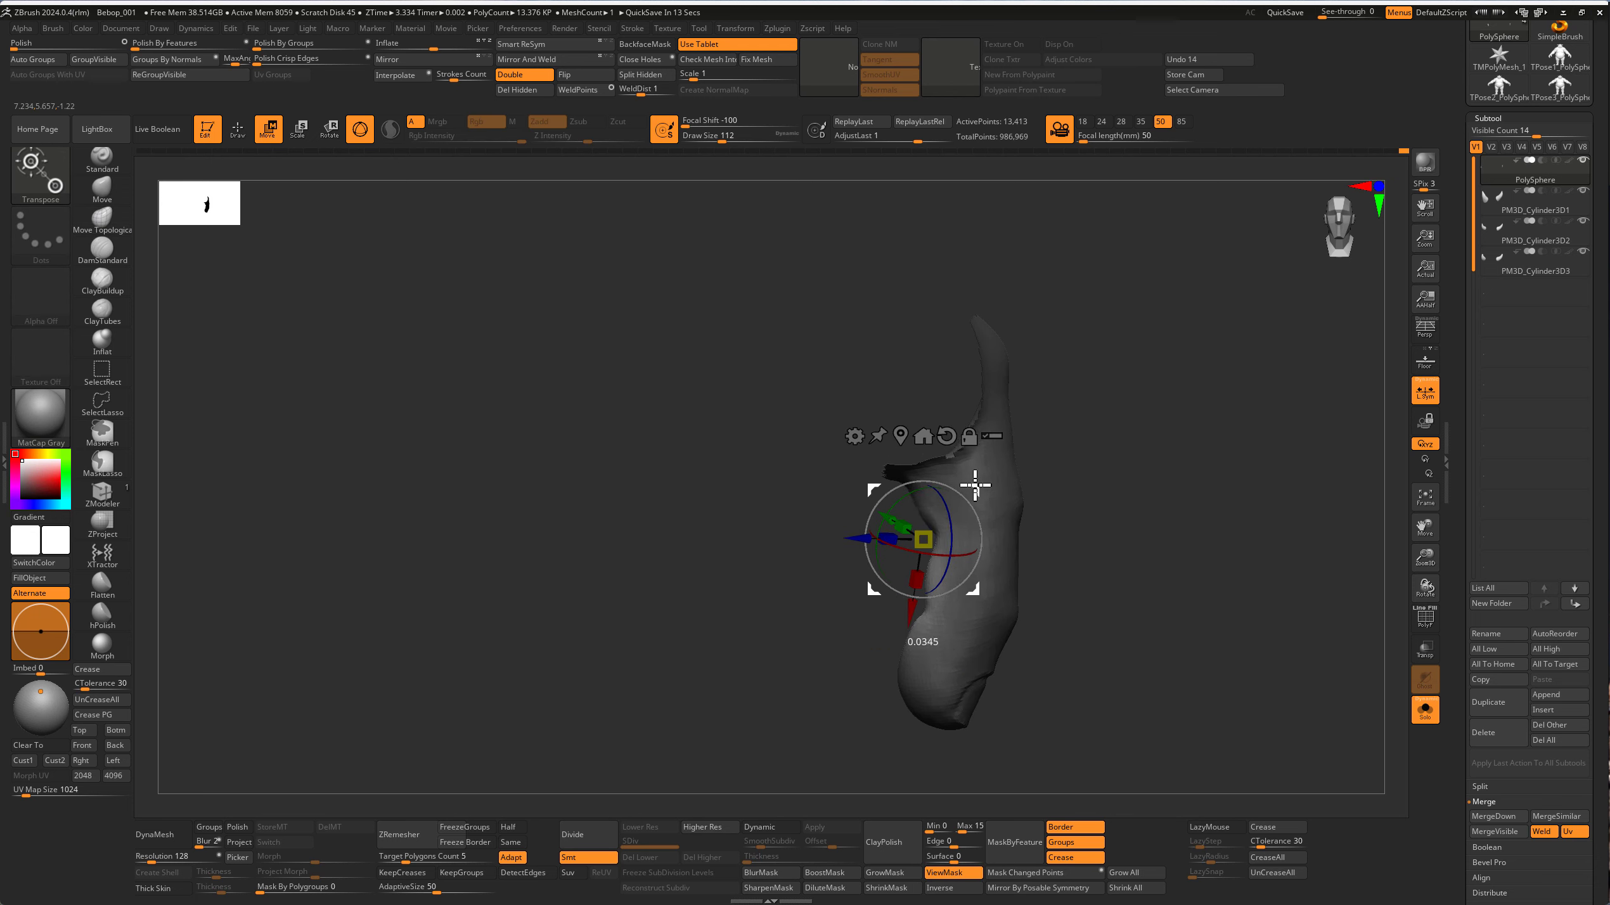
pyautogui.moveTo(967, 497); pyautogui.dragTo(971, 487)
pyautogui.press('q')
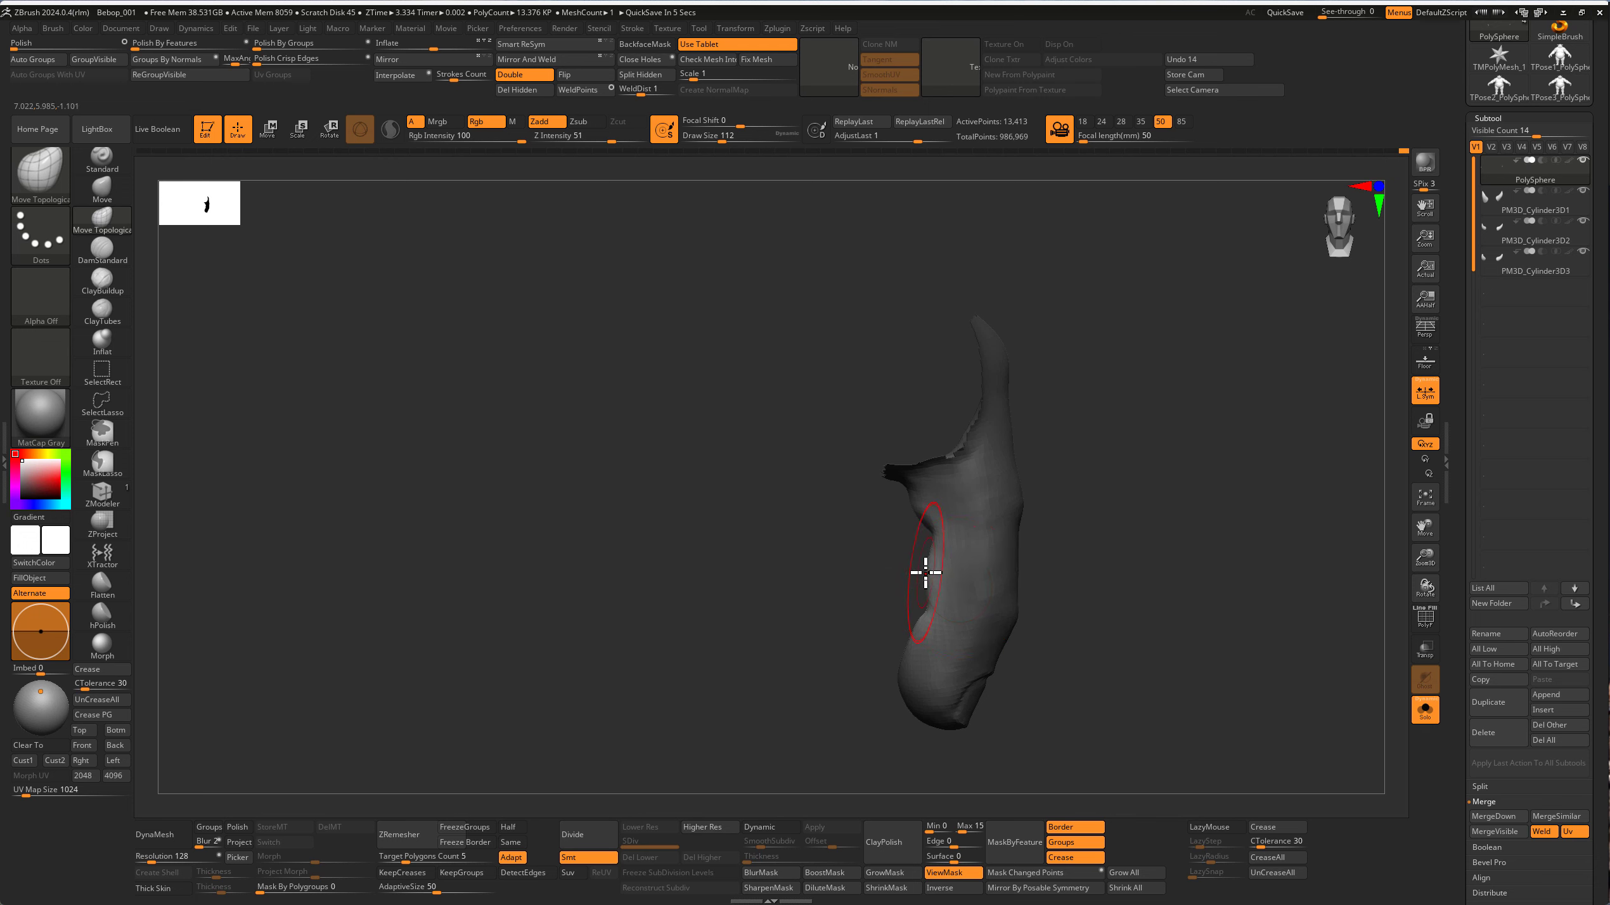
pyautogui.moveTo(924, 550)
pyautogui.mouseDown()
pyautogui.moveTo(1039, 562)
pyautogui.moveTo(964, 514)
pyautogui.moveTo(1060, 514)
pyautogui.moveTo(819, 442)
pyautogui.moveTo(1044, 496)
pyautogui.mouseUp()
pyautogui.keyDown('ctrl'); pyautogui.keyDown('shift'); pyautogui.click(924, 547); pyautogui.keyUp('shift'); pyautogui.keyUp('ctrl')
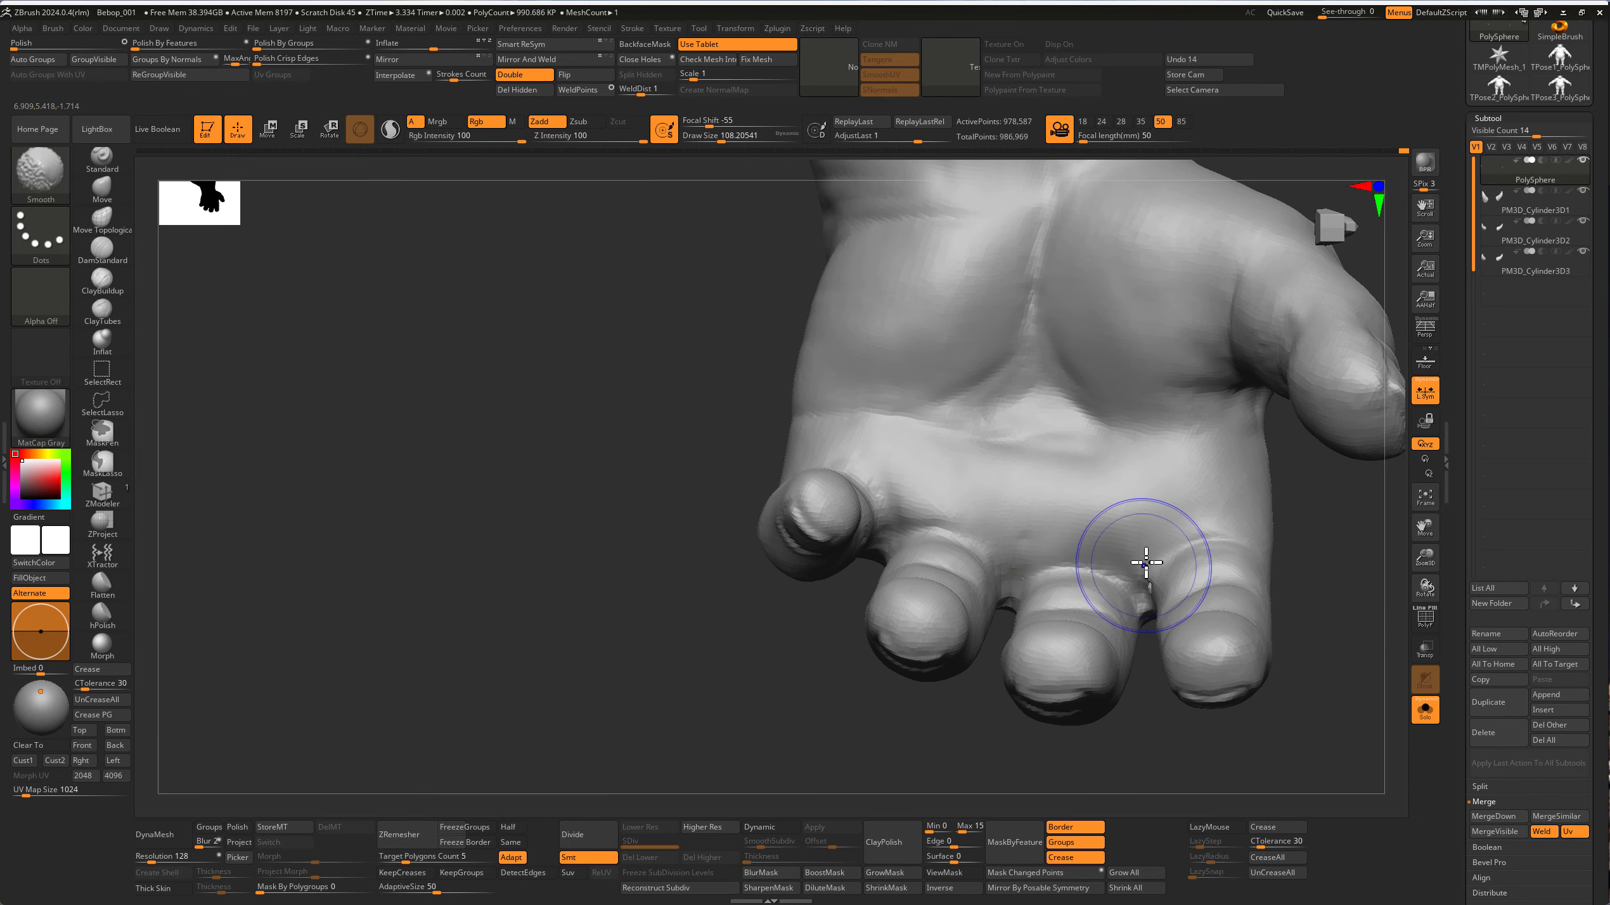
# Step: Isolate and adjust one more finger, then unhide the full body to view hand and belly
pyautogui.moveTo(1146, 562)
pyautogui.mouseDown()
pyautogui.moveTo(938, 538)
pyautogui.moveTo(942, 564)
pyautogui.moveTo(972, 421)
pyautogui.moveTo(783, 450)
pyautogui.moveTo(1046, 708)
pyautogui.mouseUp()
pyautogui.moveTo(878, 568); pyautogui.dragTo(892, 350)
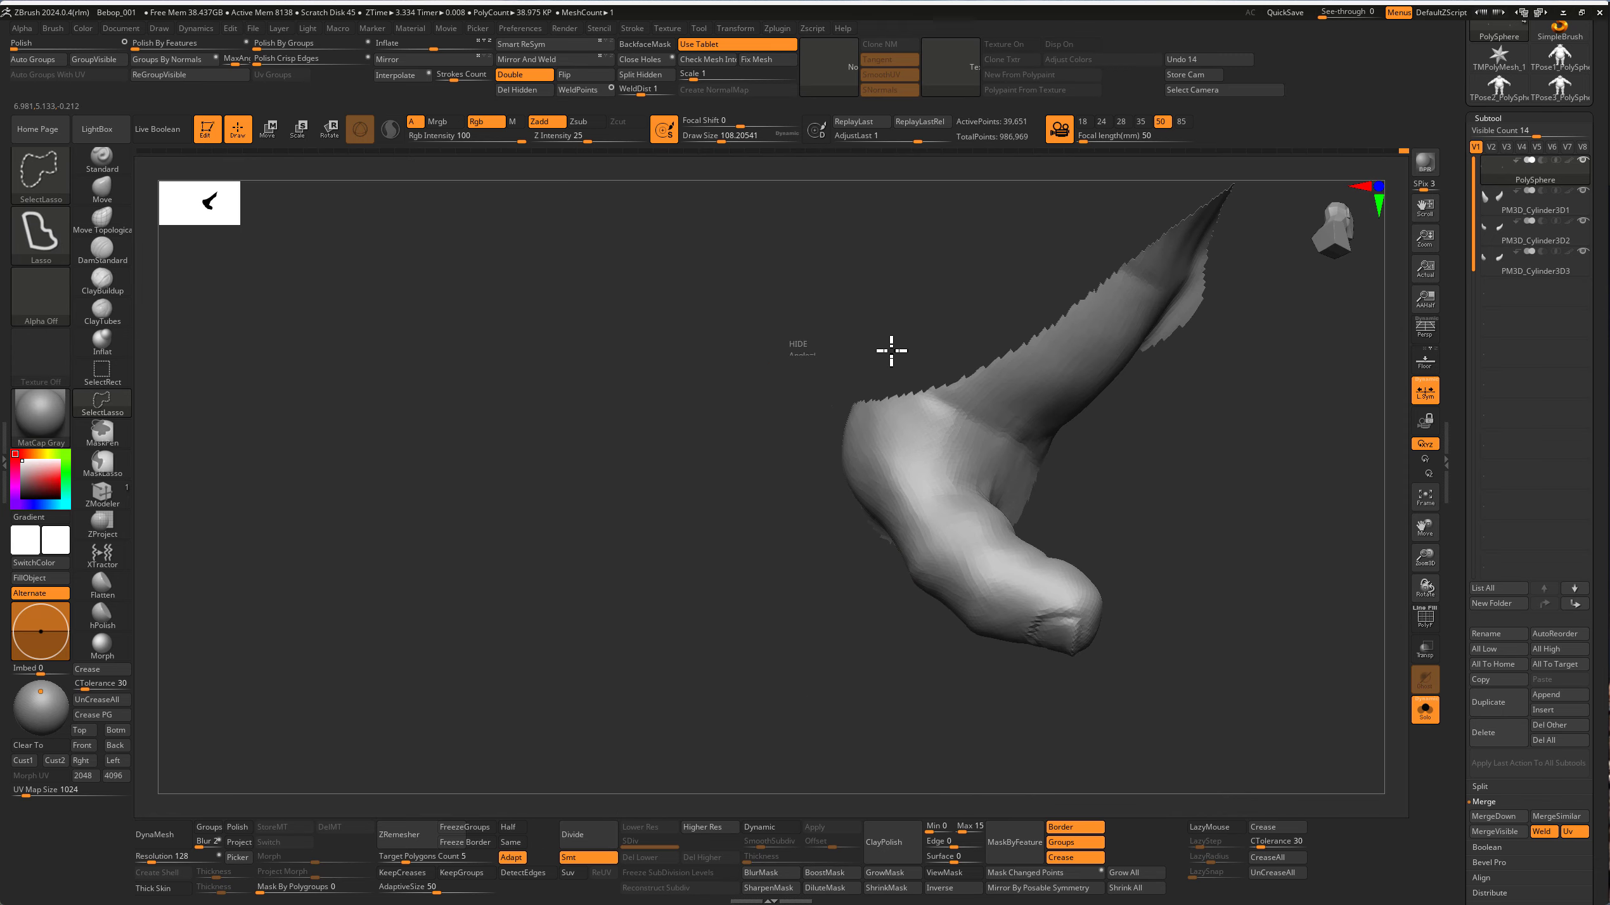
pyautogui.keyDown('ctrl'); pyautogui.keyDown('shift'); pyautogui.click(920, 444); pyautogui.keyUp('shift'); pyautogui.keyUp('ctrl')
pyautogui.moveTo(953, 513); pyautogui.dragTo(962, 575)
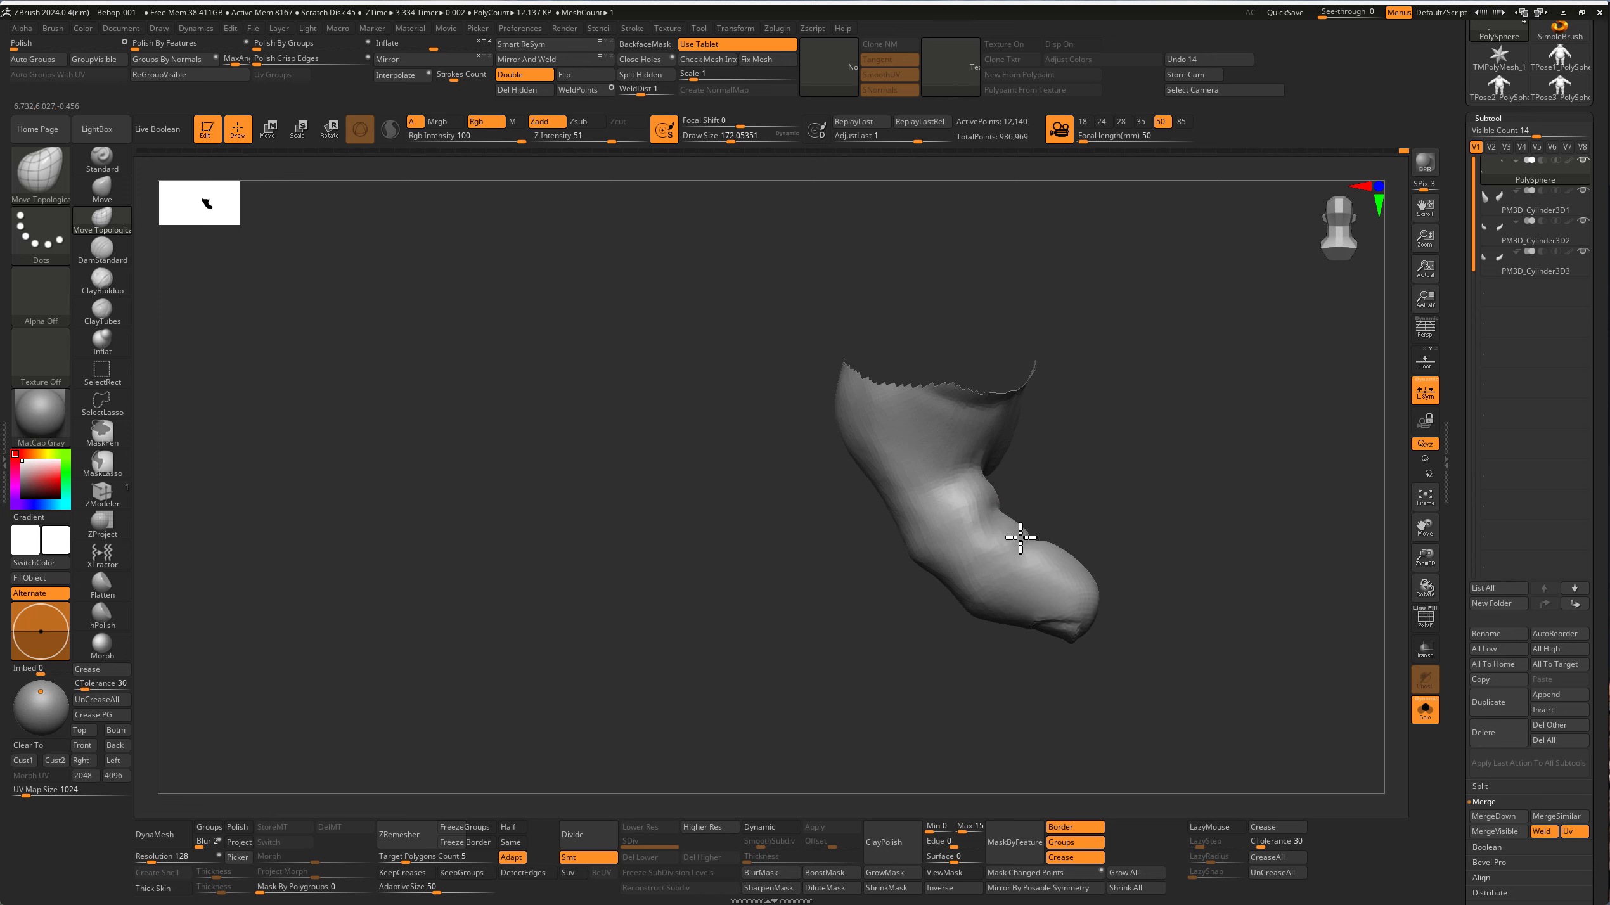
pyautogui.moveTo(1016, 542)
pyautogui.mouseDown()
pyautogui.moveTo(963, 593)
pyautogui.moveTo(1089, 539)
pyautogui.moveTo(1071, 514)
pyautogui.mouseUp()
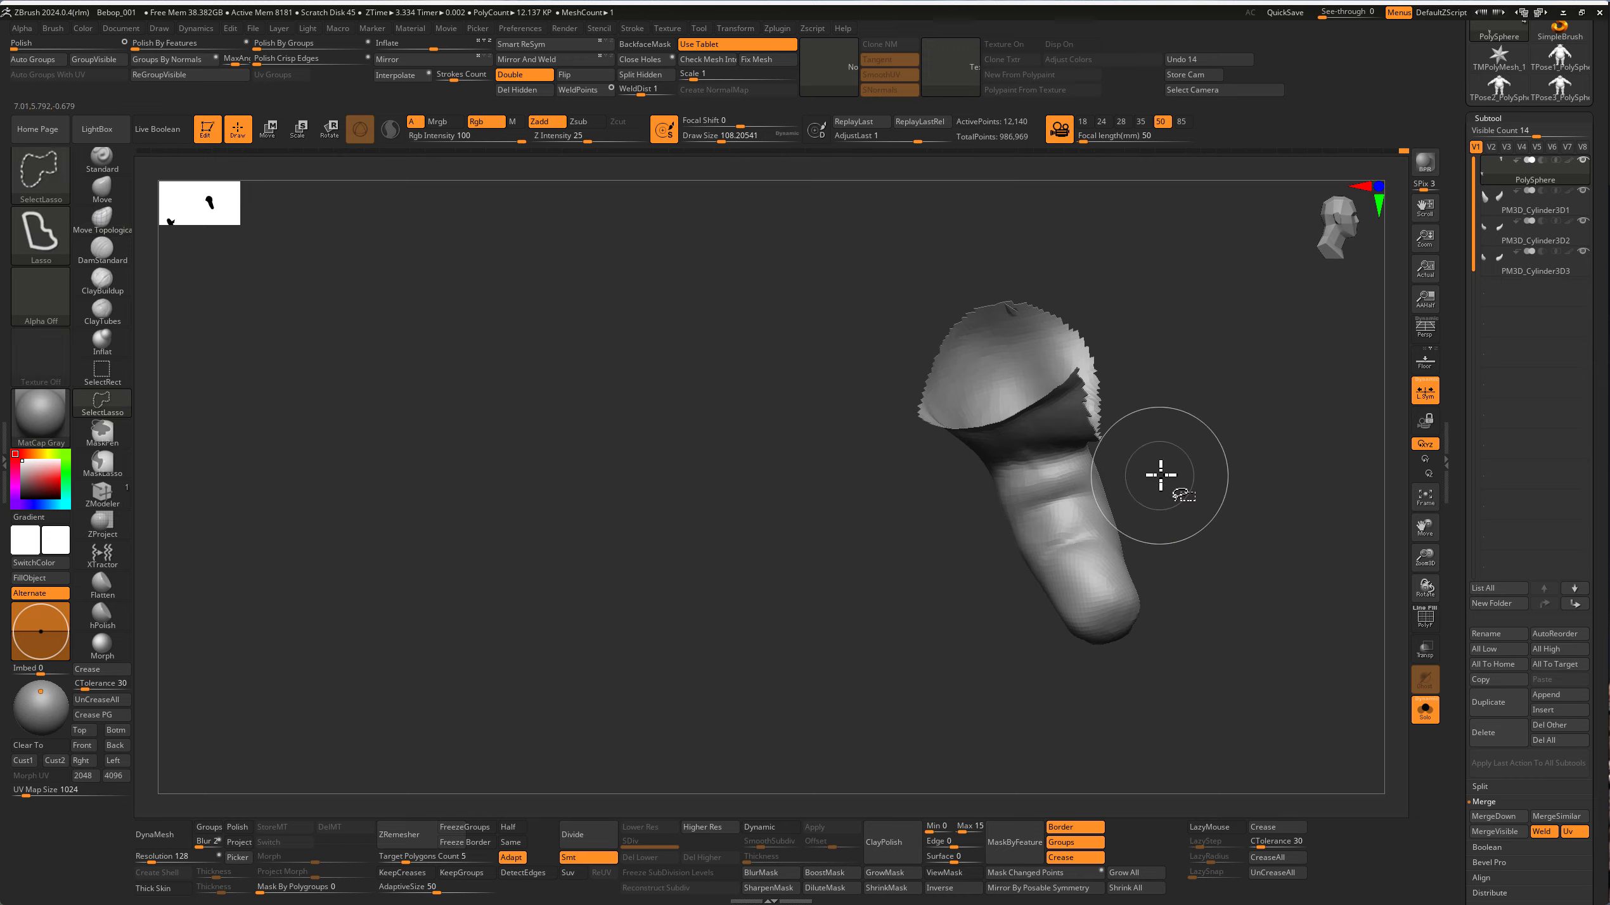
pyautogui.keyDown('ctrl'); pyautogui.keyDown('shift'); pyautogui.click(1224, 439); pyautogui.keyUp('shift'); pyautogui.keyUp('ctrl')
pyautogui.moveTo(1224, 439)
pyautogui.mouseDown()
pyautogui.moveTo(1222, 468)
pyautogui.moveTo(1053, 535)
pyautogui.moveTo(1053, 510)
pyautogui.moveTo(995, 557)
pyautogui.mouseUp()
pyautogui.press('ctrl')
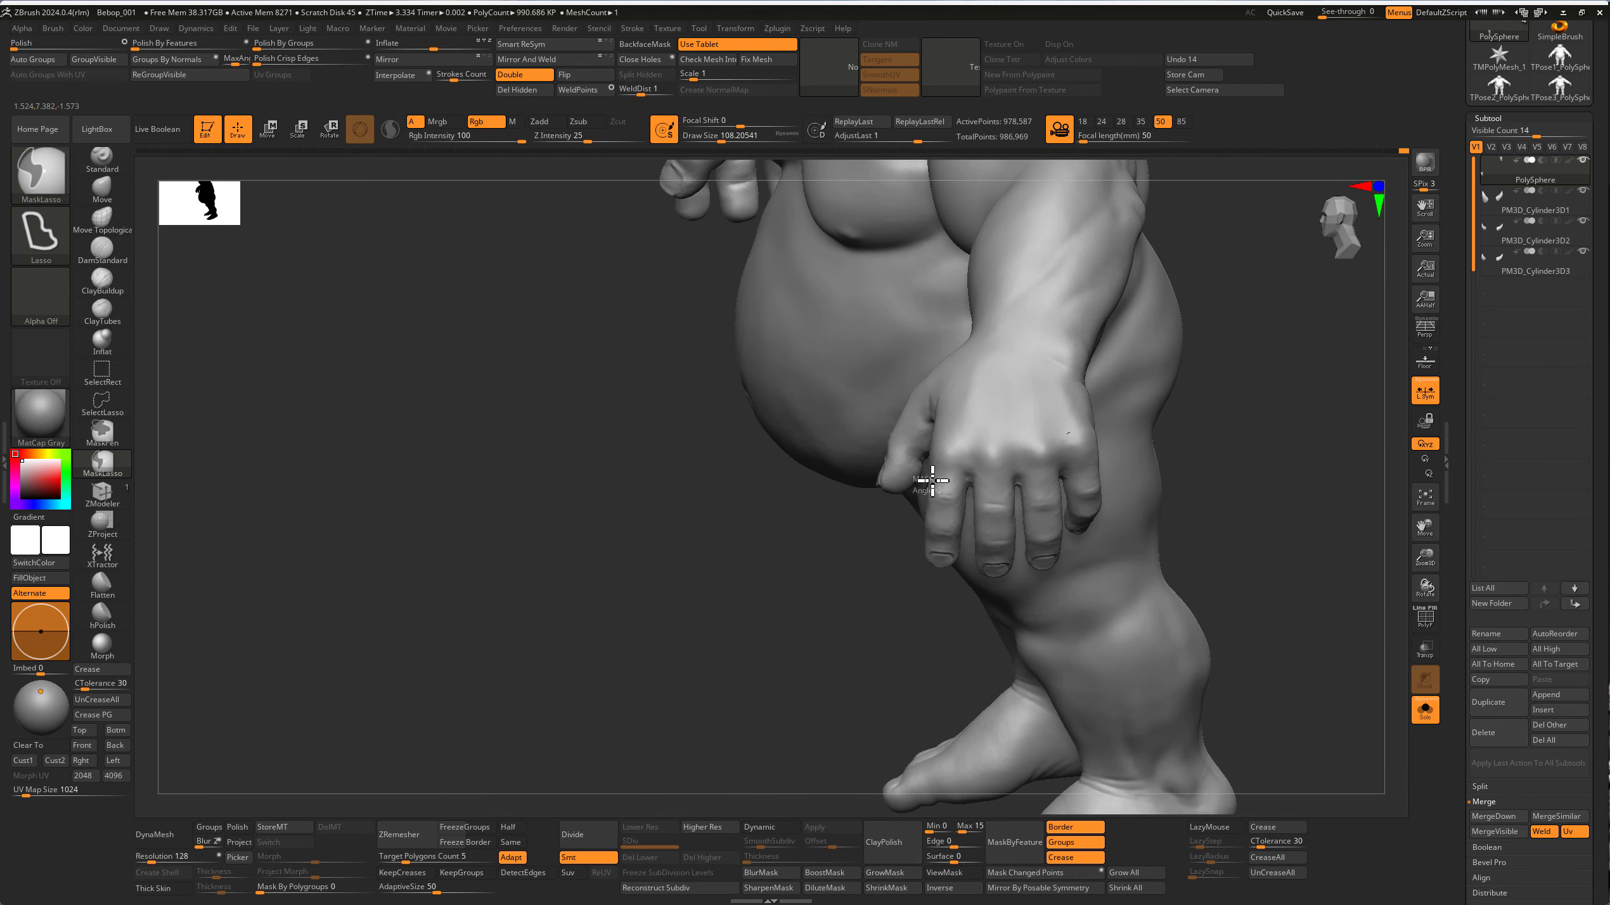
# Step: MaskLasso the hand's fingers and remove the mask from the legs
pyautogui.moveTo(981, 539)
pyautogui.mouseDown(button='right')
pyautogui.moveTo(1115, 539)
pyautogui.moveTo(906, 485)
pyautogui.mouseUp(button='right')
pyautogui.keyDown('ctrl'); pyautogui.moveTo(1067, 473); pyautogui.dragTo(788, 647); pyautogui.keyUp('ctrl')
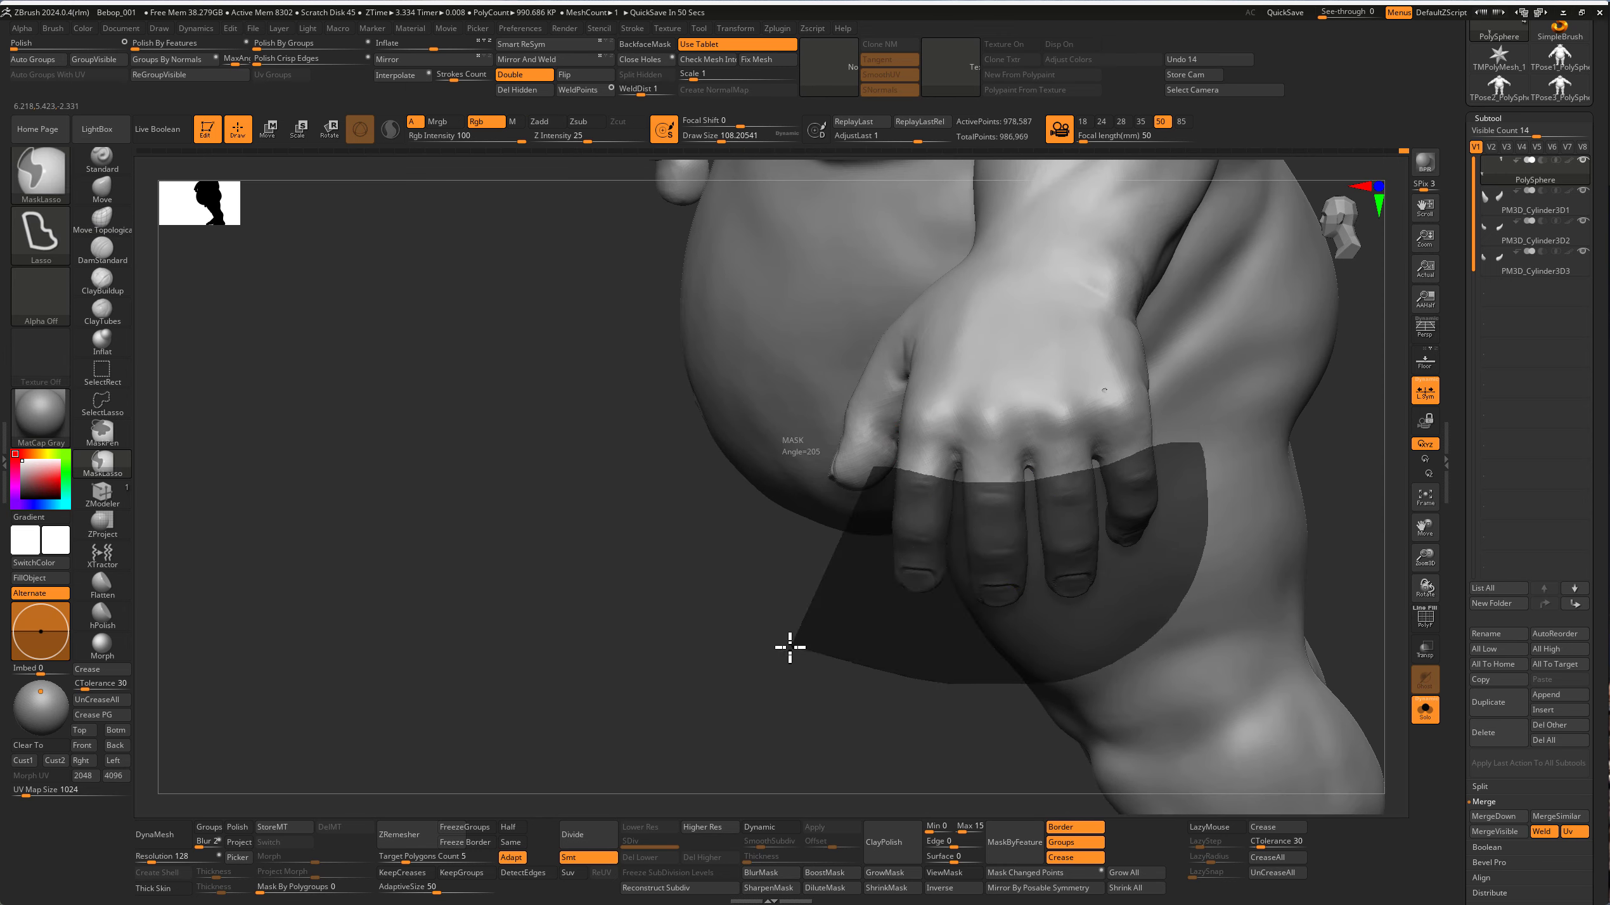
pyautogui.moveTo(787, 646)
pyautogui.keyDown('shift'); pyautogui.mouseDown(button='right')
pyautogui.moveTo(945, 528)
pyautogui.moveTo(952, 492)
pyautogui.moveTo(864, 540)
pyautogui.mouseUp(button='right'); pyautogui.keyUp('shift')
pyautogui.keyDown('ctrl'); pyautogui.keyDown('alt'); pyautogui.moveTo(863, 540); pyautogui.dragTo(865, 545); pyautogui.keyUp('alt'); pyautogui.keyUp('ctrl')
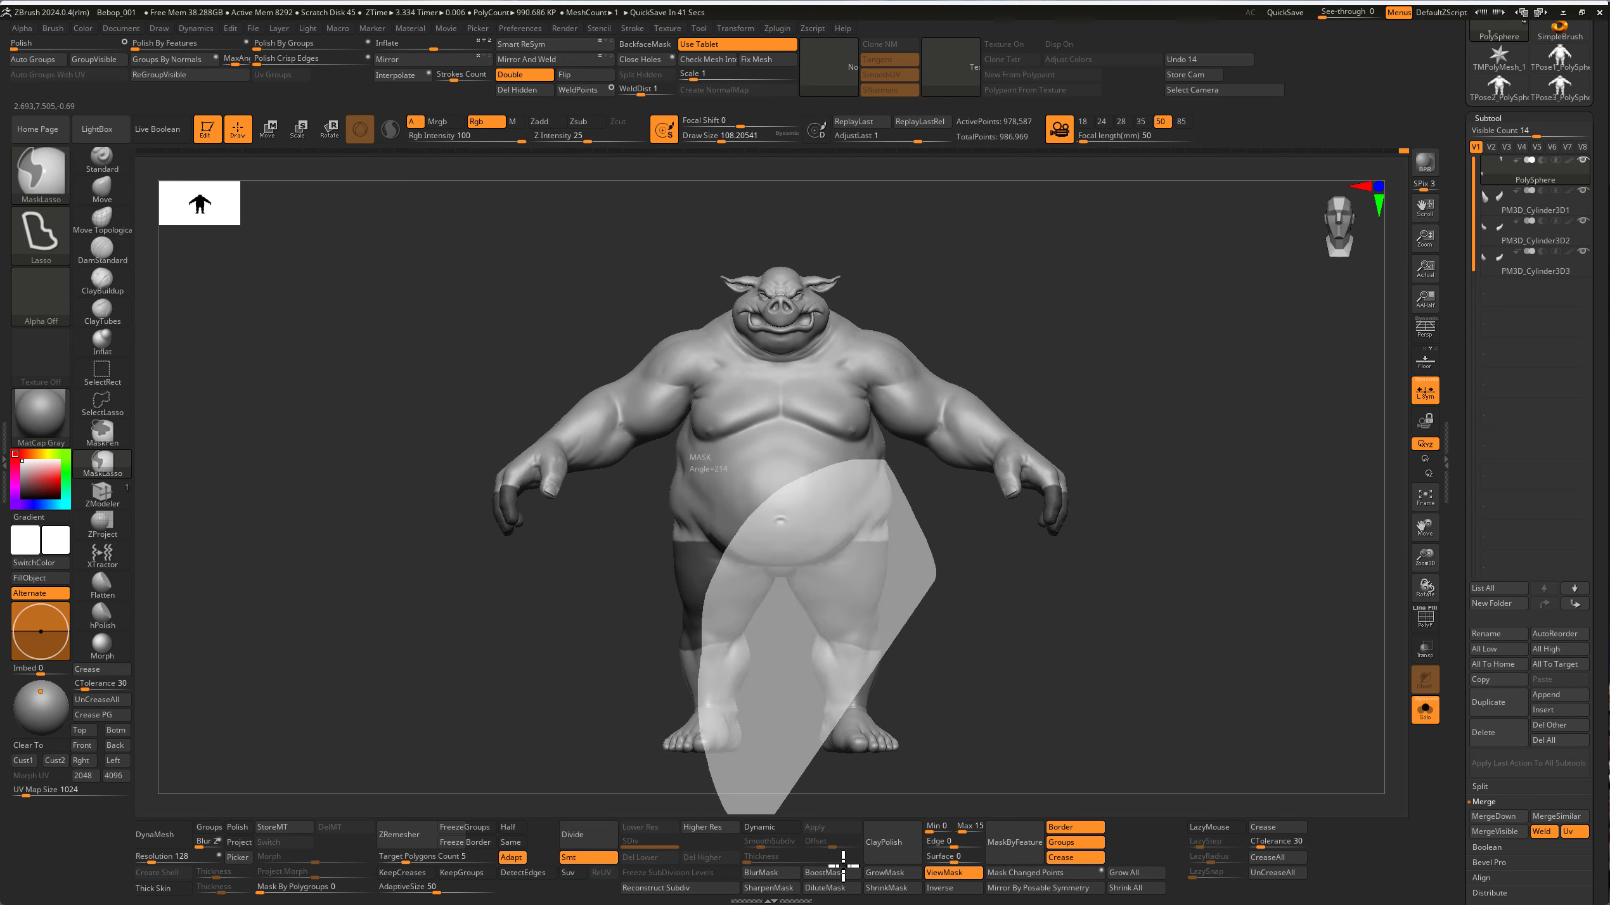
pyautogui.moveTo(865, 545)
pyautogui.keyDown('ctrl'); pyautogui.mouseDown(button='right')
pyautogui.moveTo(1168, 423)
pyautogui.moveTo(992, 467)
pyautogui.moveTo(1077, 482)
pyautogui.mouseUp(button='right'); pyautogui.keyUp('ctrl')
pyautogui.press('w')
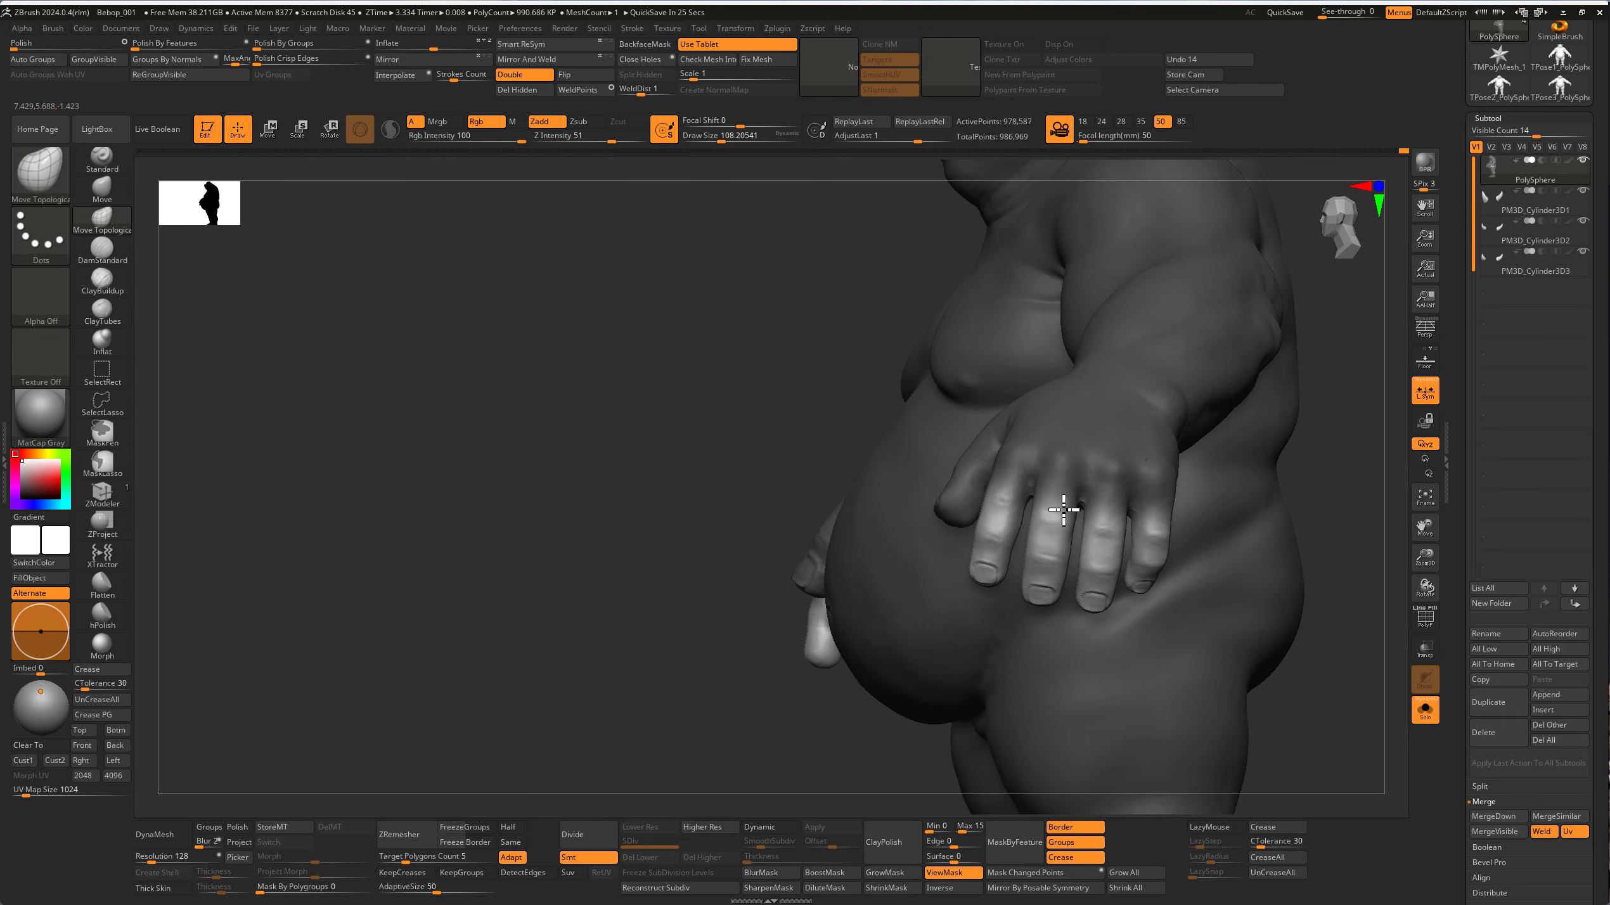
pyautogui.keyDown('ctrl'); pyautogui.moveTo(1145, 549); pyautogui.dragTo(1145, 549); pyautogui.keyUp('ctrl')
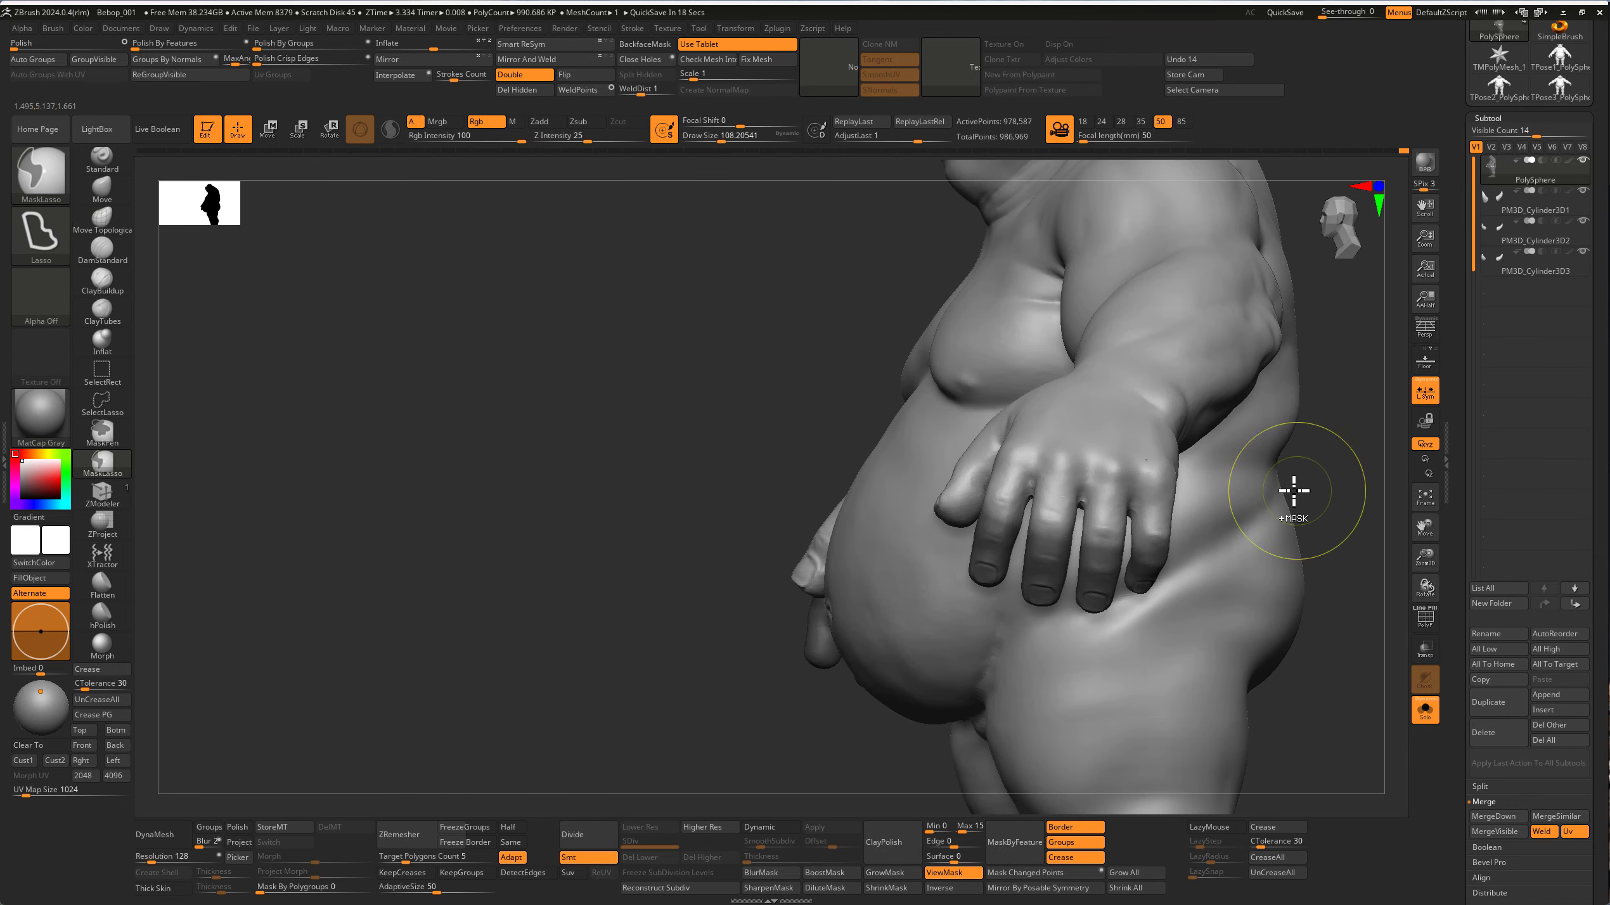
# Step: Move the unmasked finger with the Transpose gizmo and enlarge the brush to about 153
pyautogui.press('w')
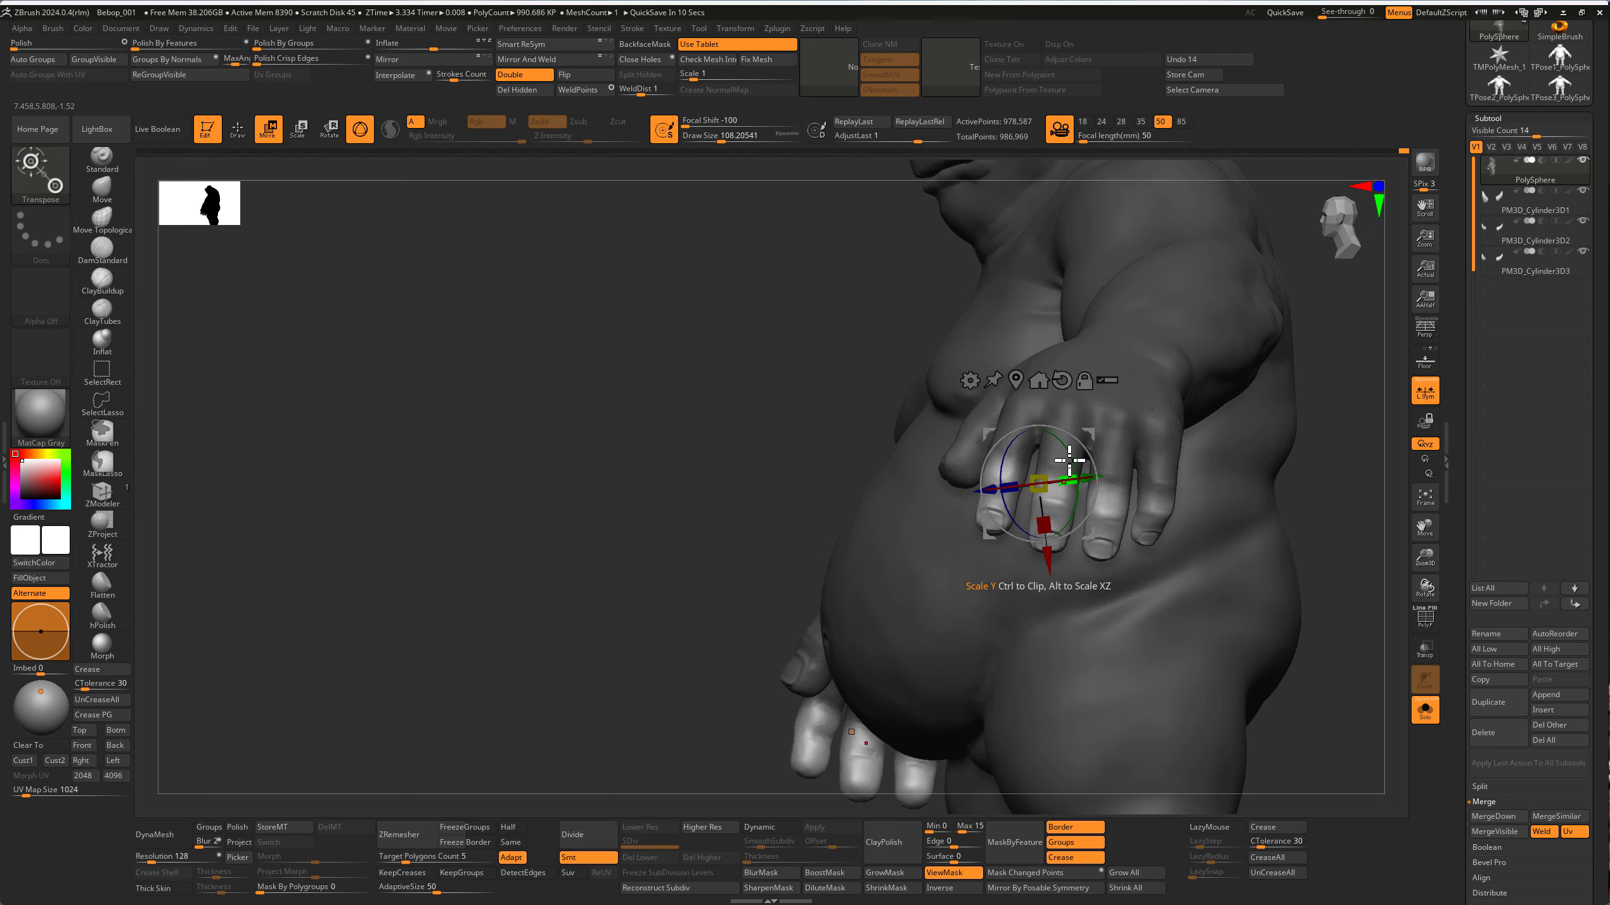
pyautogui.press('q')
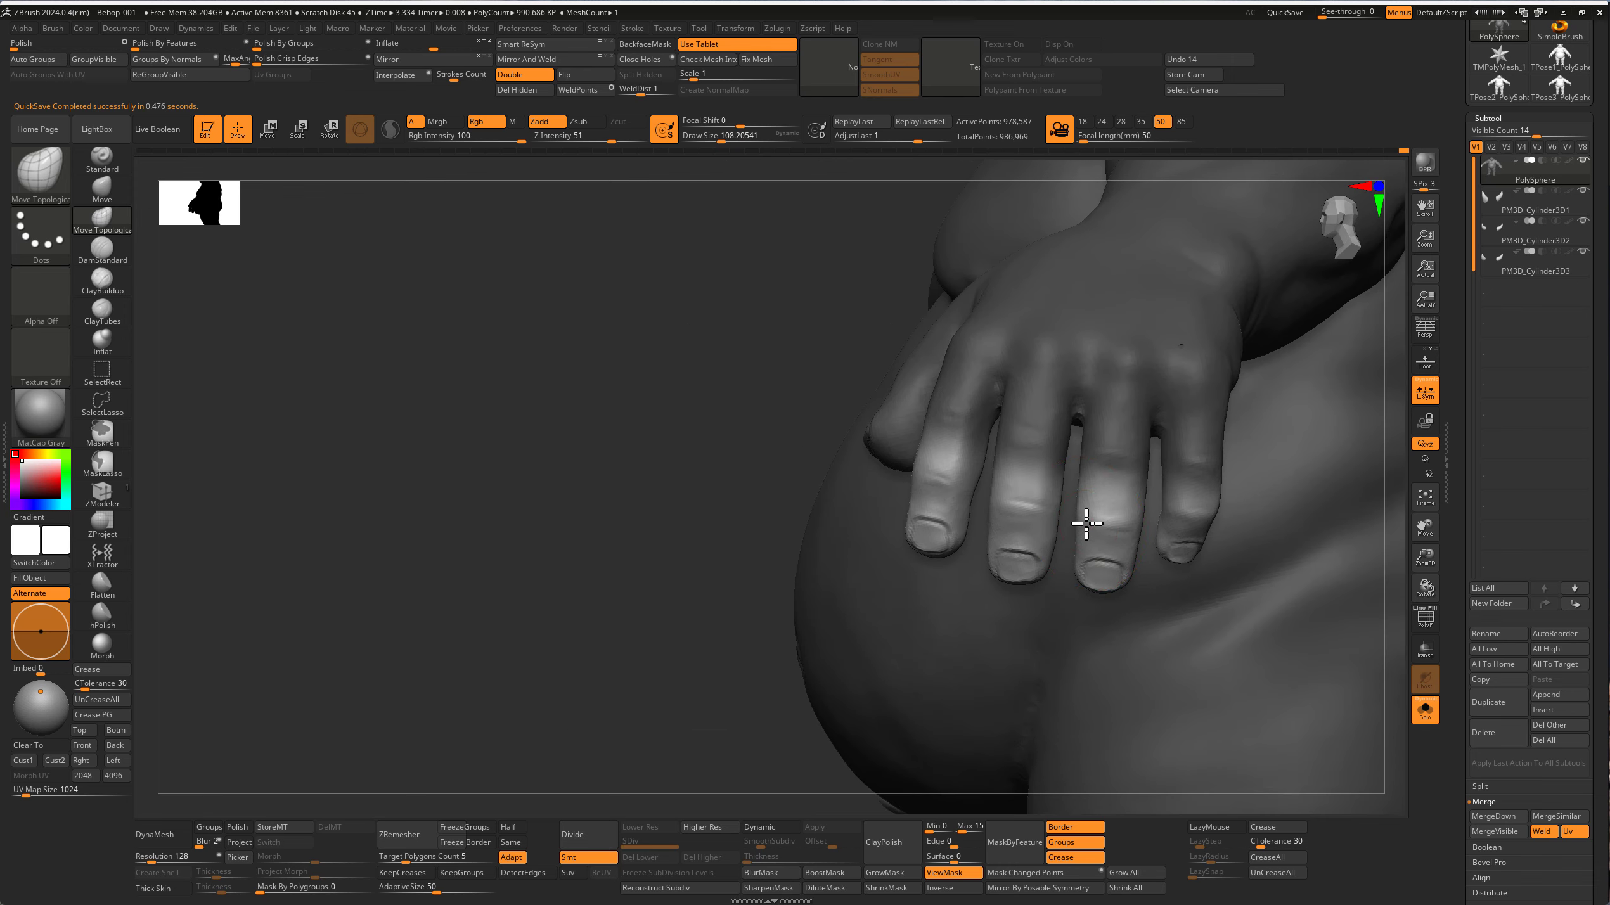
pyautogui.press('ctrl')
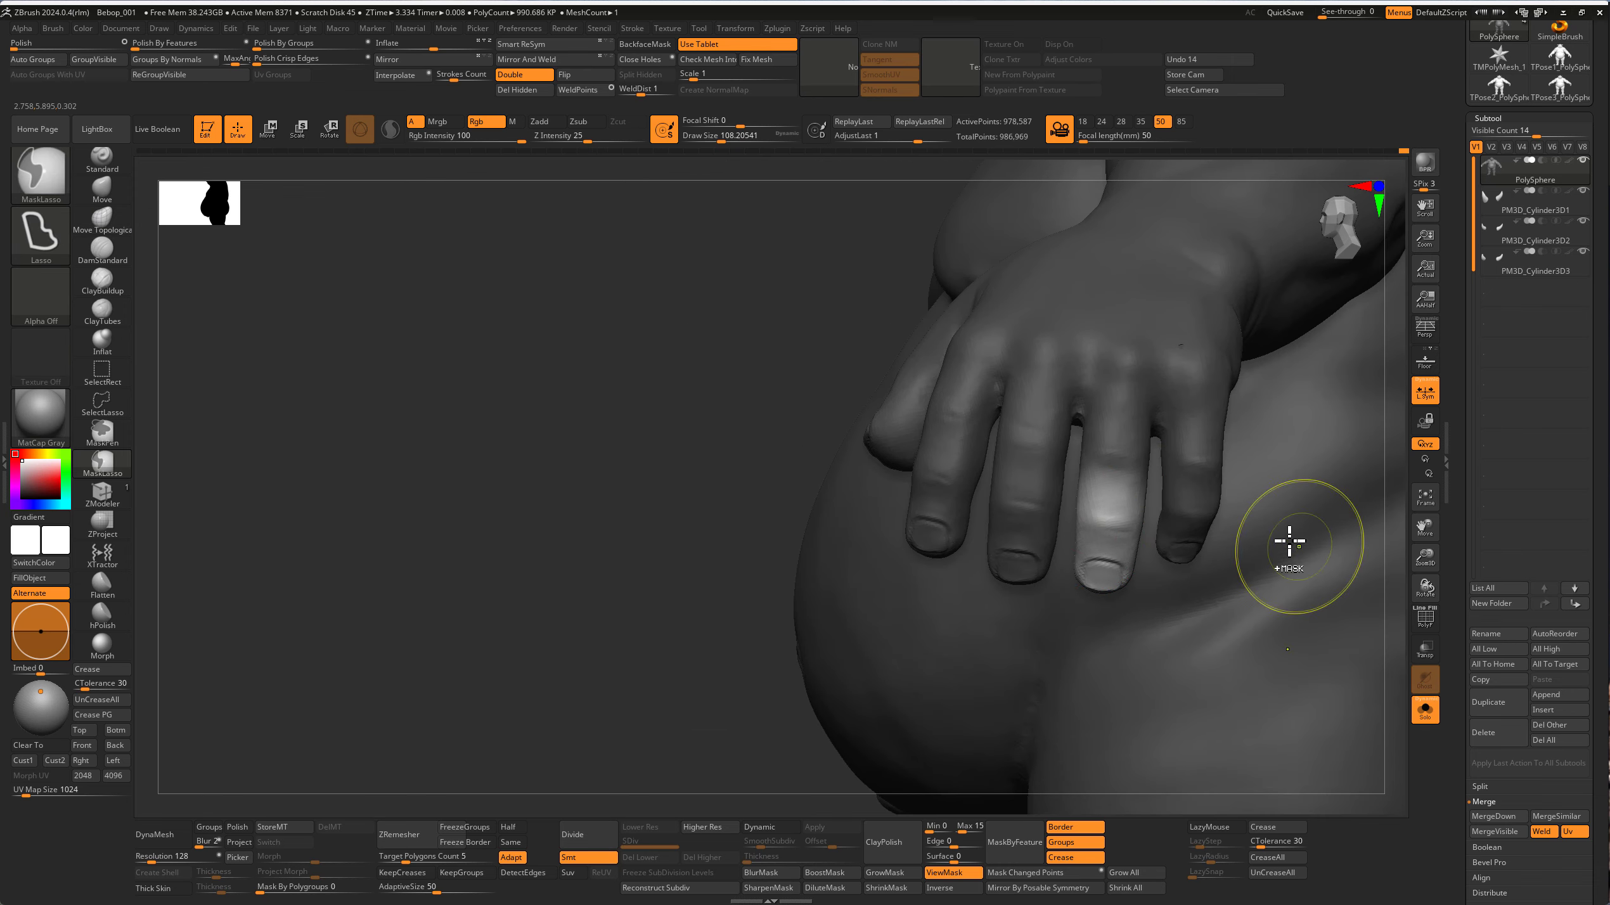
pyautogui.press('w')
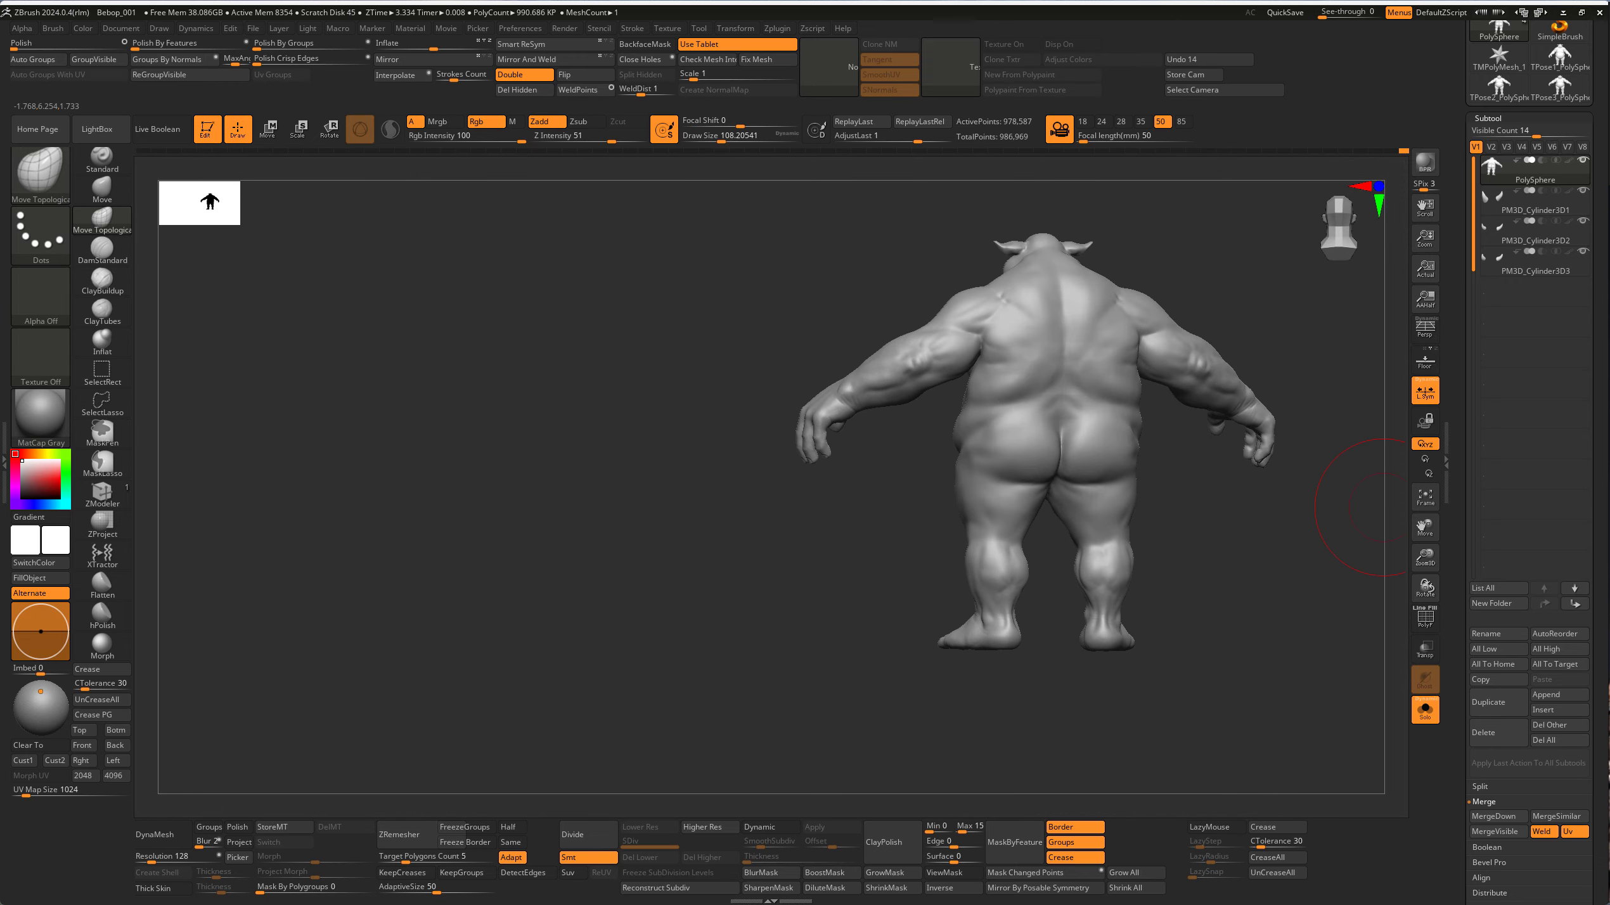
pyautogui.scroll(3, 1017, 377)
pyautogui.scroll(2, 1135, 355)
pyautogui.press('s')
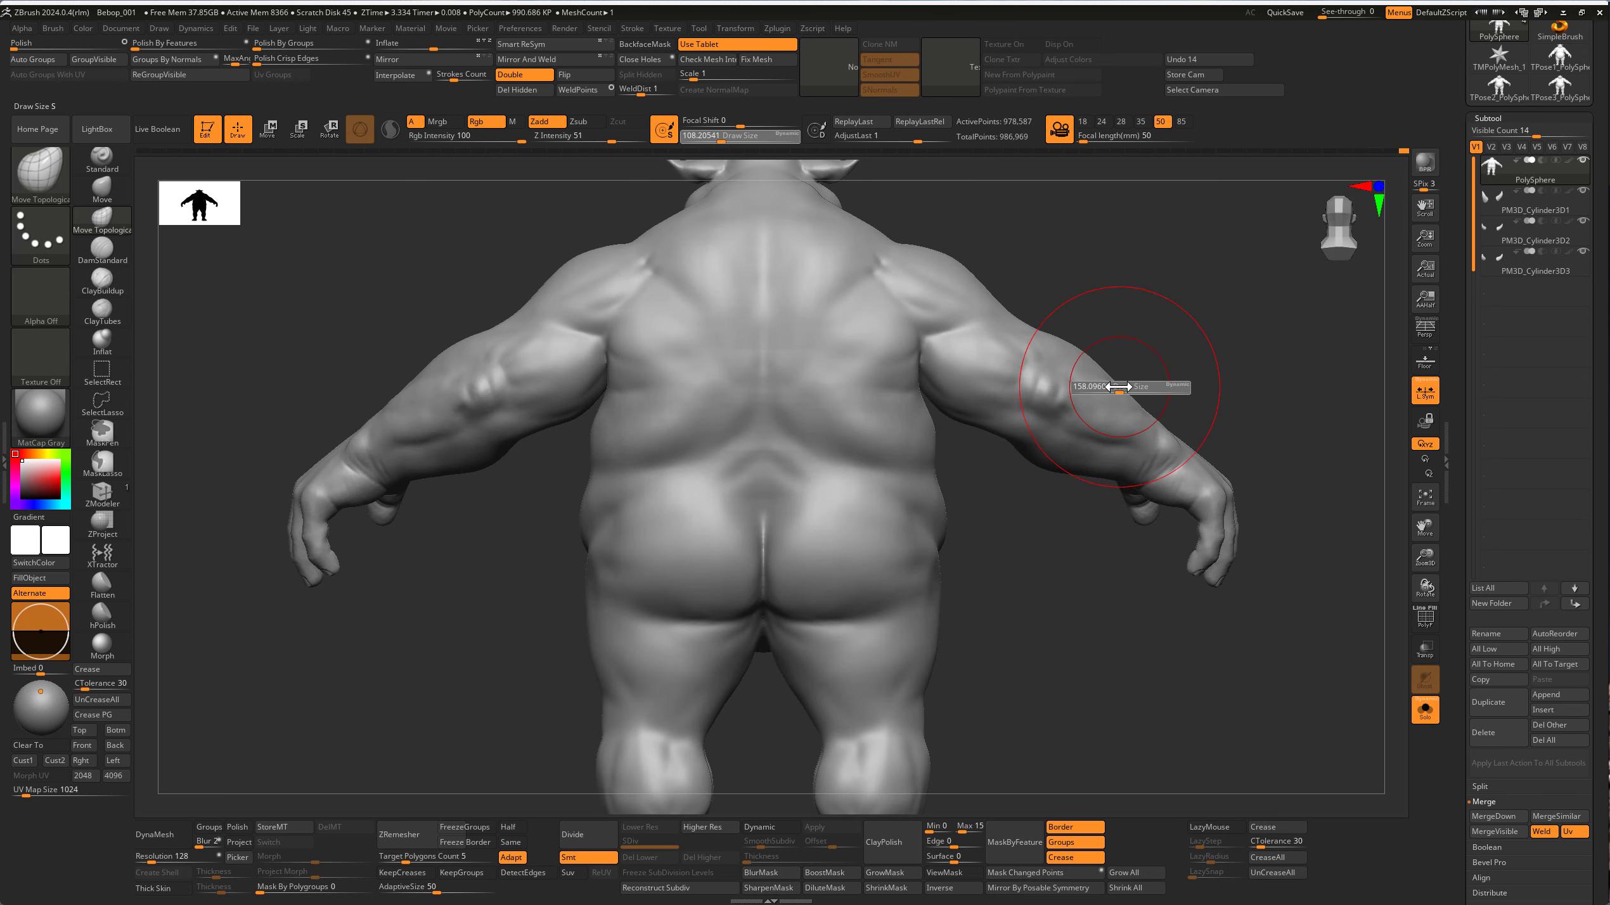
pyautogui.moveTo(1119, 386); pyautogui.dragTo(1111, 377)
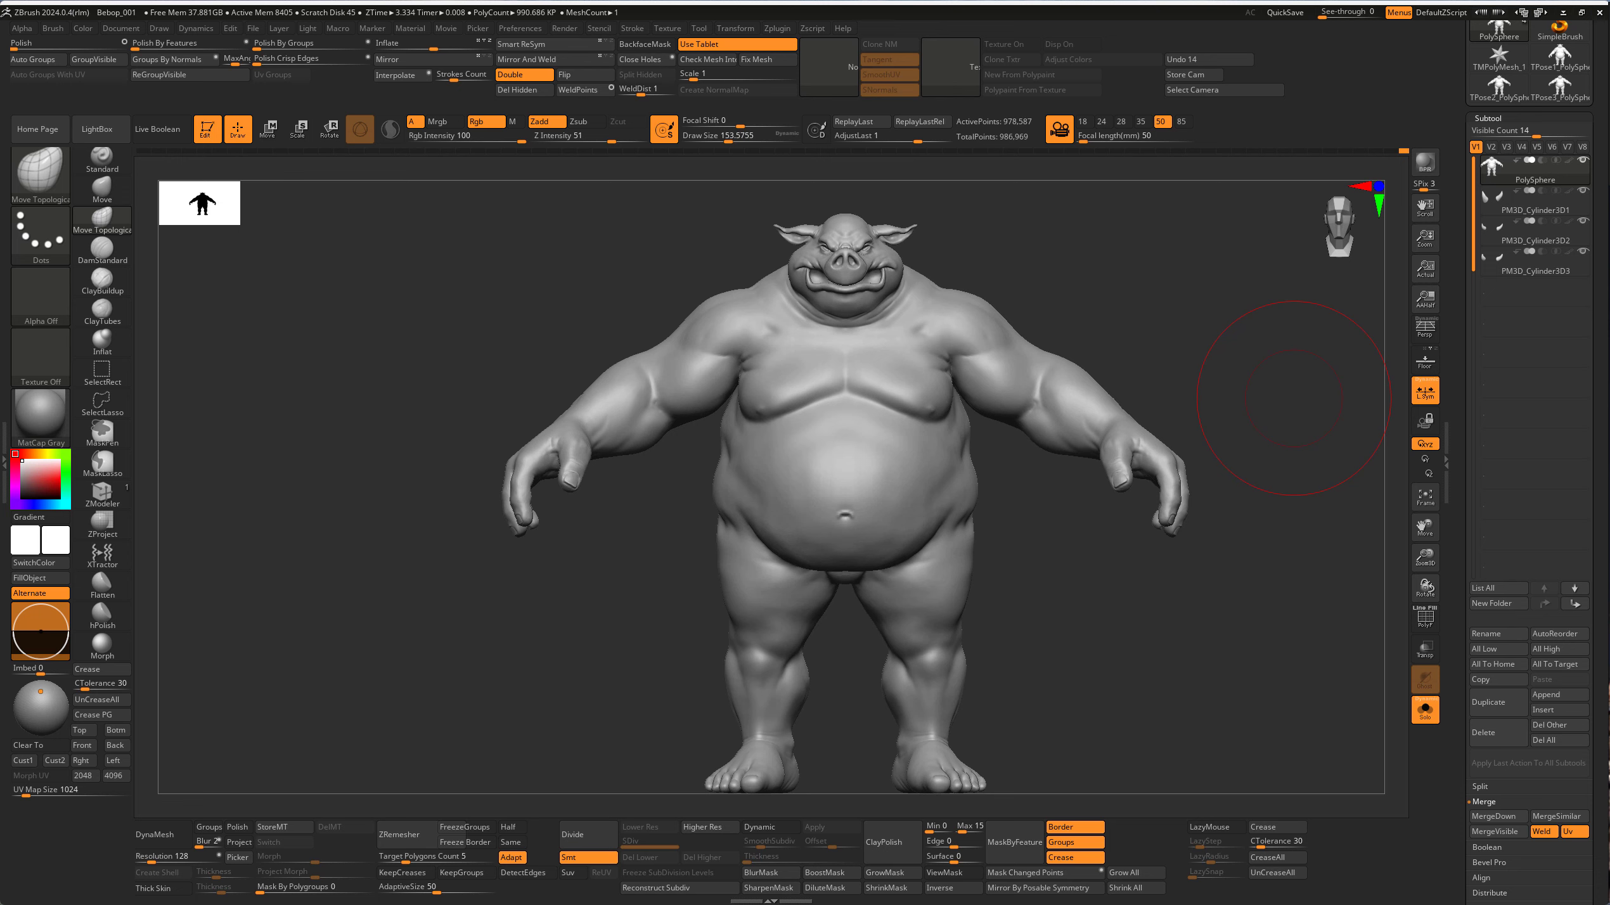
# Step: Shrink the brush to about 163 and work over the belly and thighs
pyautogui.scroll(3, 844, 406)
pyautogui.scroll(1, 683, 467)
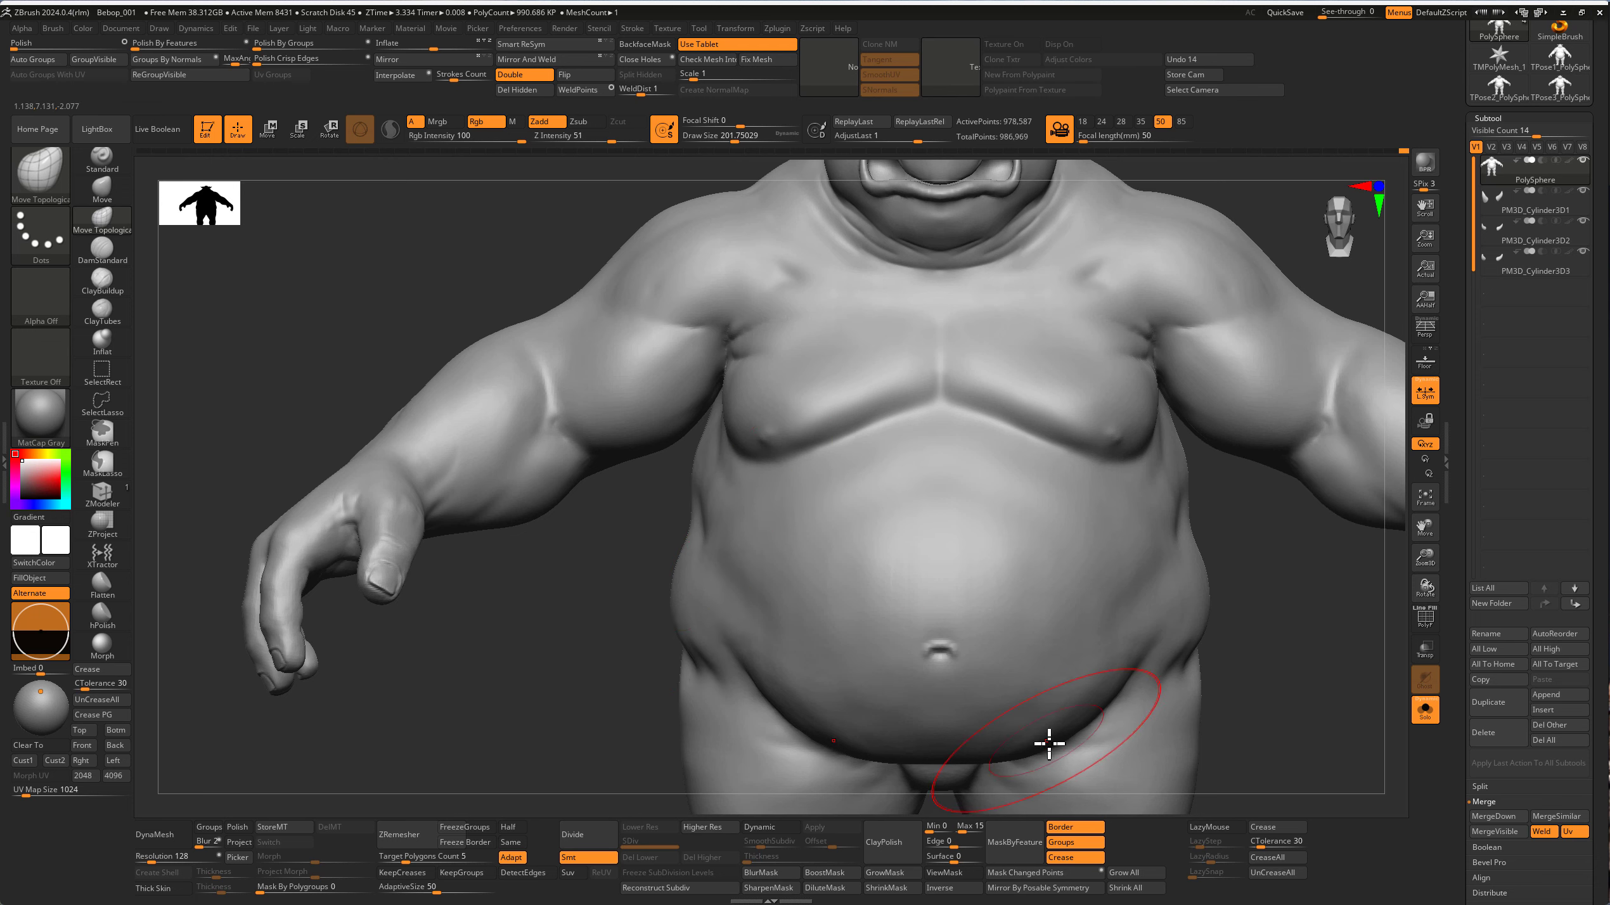
pyautogui.moveTo(1053, 737)
pyautogui.keyDown('alt'); pyautogui.mouseDown(button='right')
pyautogui.moveTo(913, 478)
pyautogui.moveTo(1084, 537)
pyautogui.mouseUp(button='right'); pyautogui.keyUp('alt')
pyautogui.moveTo(880, 665)
pyautogui.mouseDown(button='right')
pyautogui.moveTo(820, 575)
pyautogui.moveTo(813, 601)
pyautogui.moveTo(737, 593)
pyautogui.moveTo(868, 593)
pyautogui.moveTo(906, 622)
pyautogui.moveTo(825, 627)
pyautogui.moveTo(897, 544)
pyautogui.moveTo(812, 543)
pyautogui.mouseUp(button='right')
pyautogui.moveTo(953, 554); pyautogui.dragTo(949, 554)
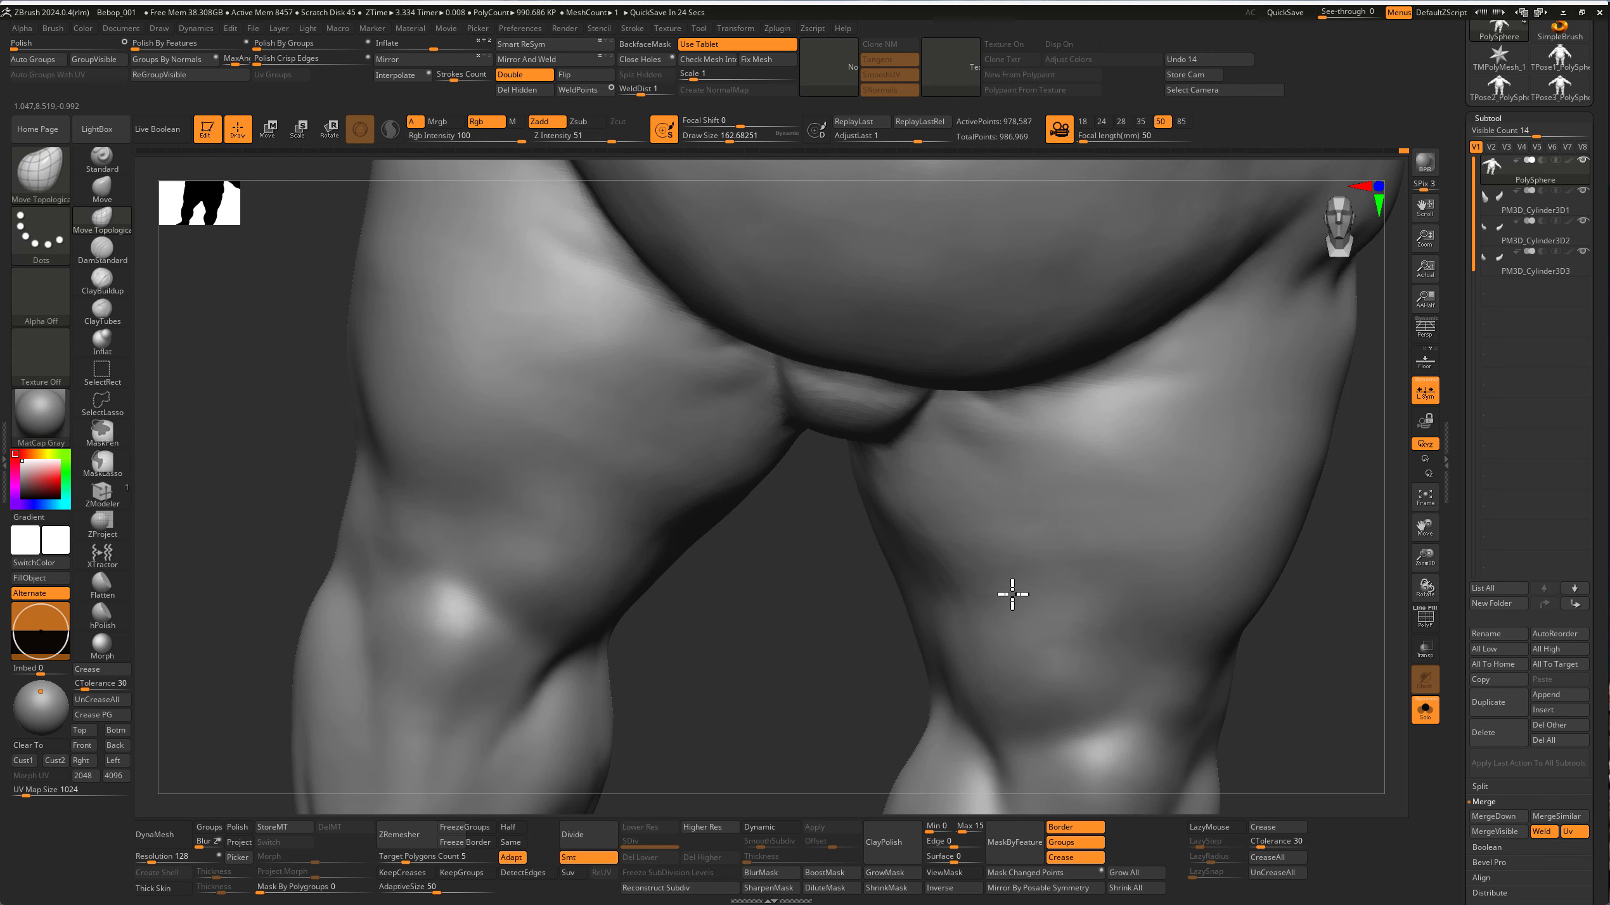
pyautogui.keyDown('alt'); pyautogui.moveTo(1028, 553); pyautogui.dragTo(1273, 579, button='right'); pyautogui.keyUp('alt')
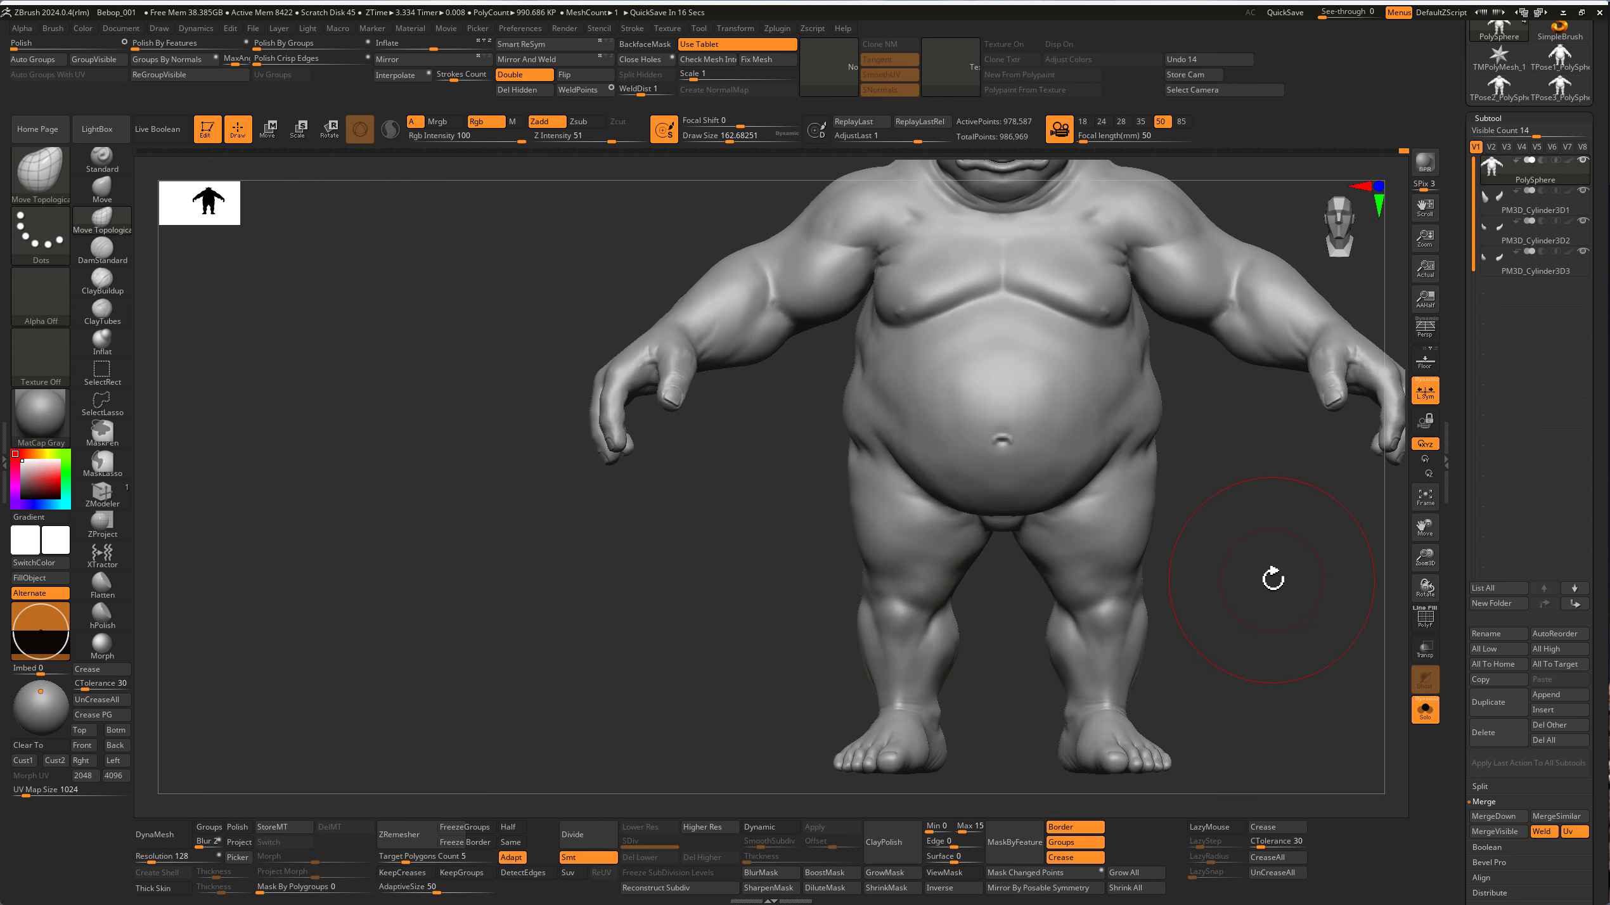
pyautogui.press('f')
# Step: Work around the right arm and armpit, then frame the figure front-on at the chest
pyautogui.moveTo(980, 329)
pyautogui.keyDown('alt'); pyautogui.mouseDown(button='right')
pyautogui.moveTo(964, 478)
pyautogui.moveTo(965, 302)
pyautogui.mouseUp(button='right'); pyautogui.keyUp('alt')
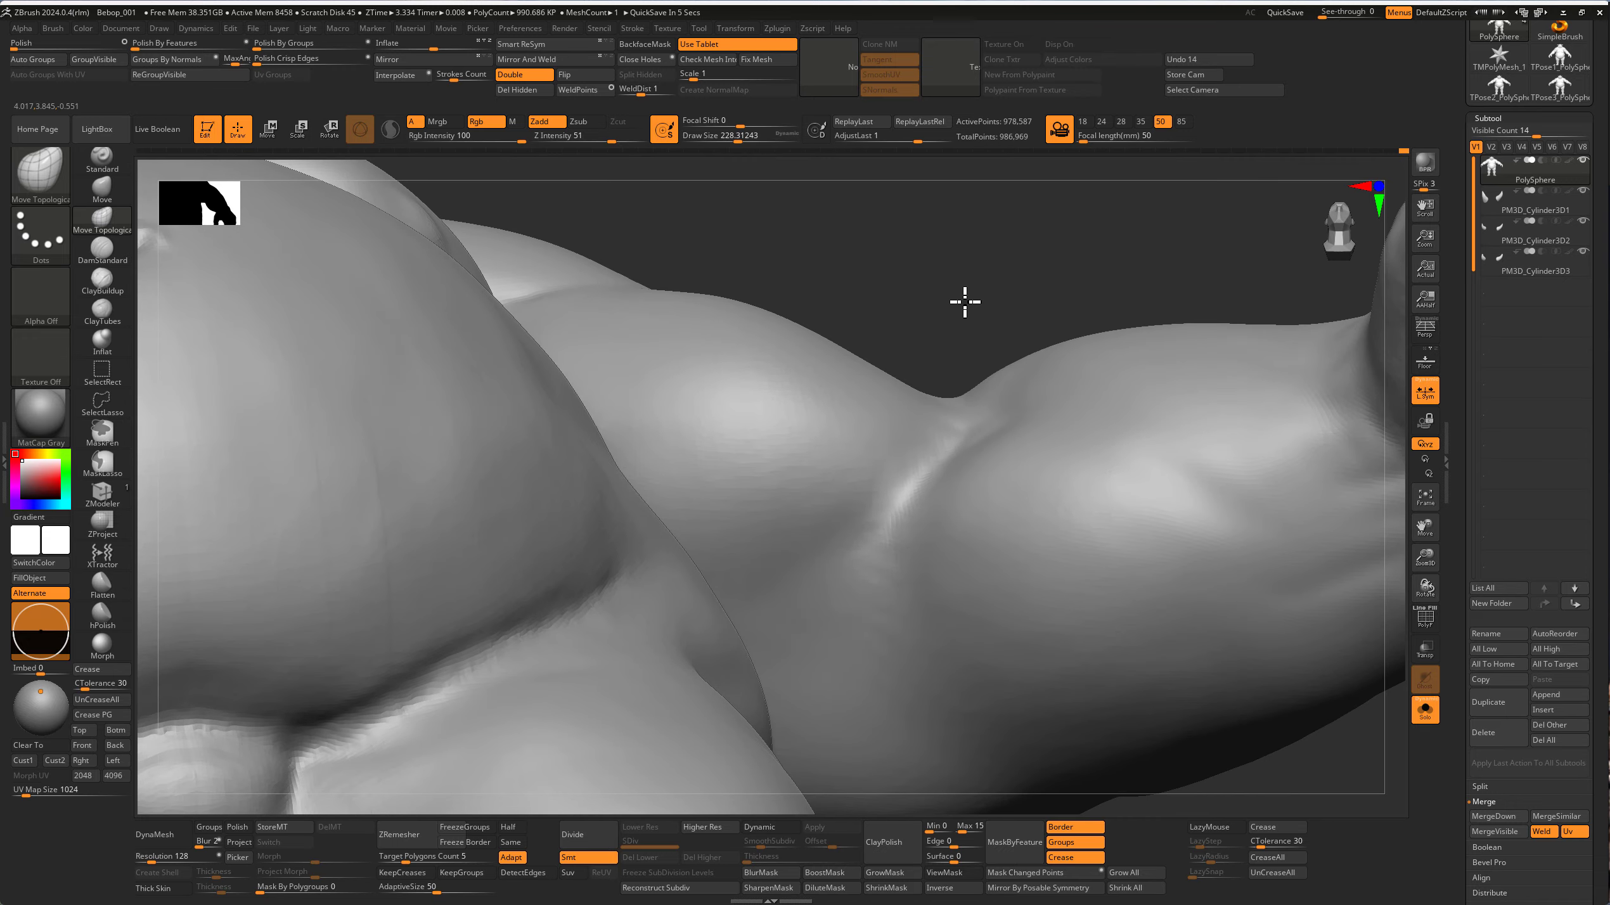
pyautogui.moveTo(908, 538)
pyautogui.mouseDown(button='right')
pyautogui.moveTo(956, 424)
pyautogui.moveTo(960, 528)
pyautogui.moveTo(978, 421)
pyautogui.moveTo(872, 479)
pyautogui.moveTo(883, 432)
pyautogui.mouseUp(button='right')
pyautogui.moveTo(923, 540)
pyautogui.mouseDown(button='right')
pyautogui.moveTo(964, 582)
pyautogui.moveTo(956, 461)
pyautogui.moveTo(1057, 528)
pyautogui.moveTo(1061, 415)
pyautogui.moveTo(972, 362)
pyautogui.mouseUp(button='right')
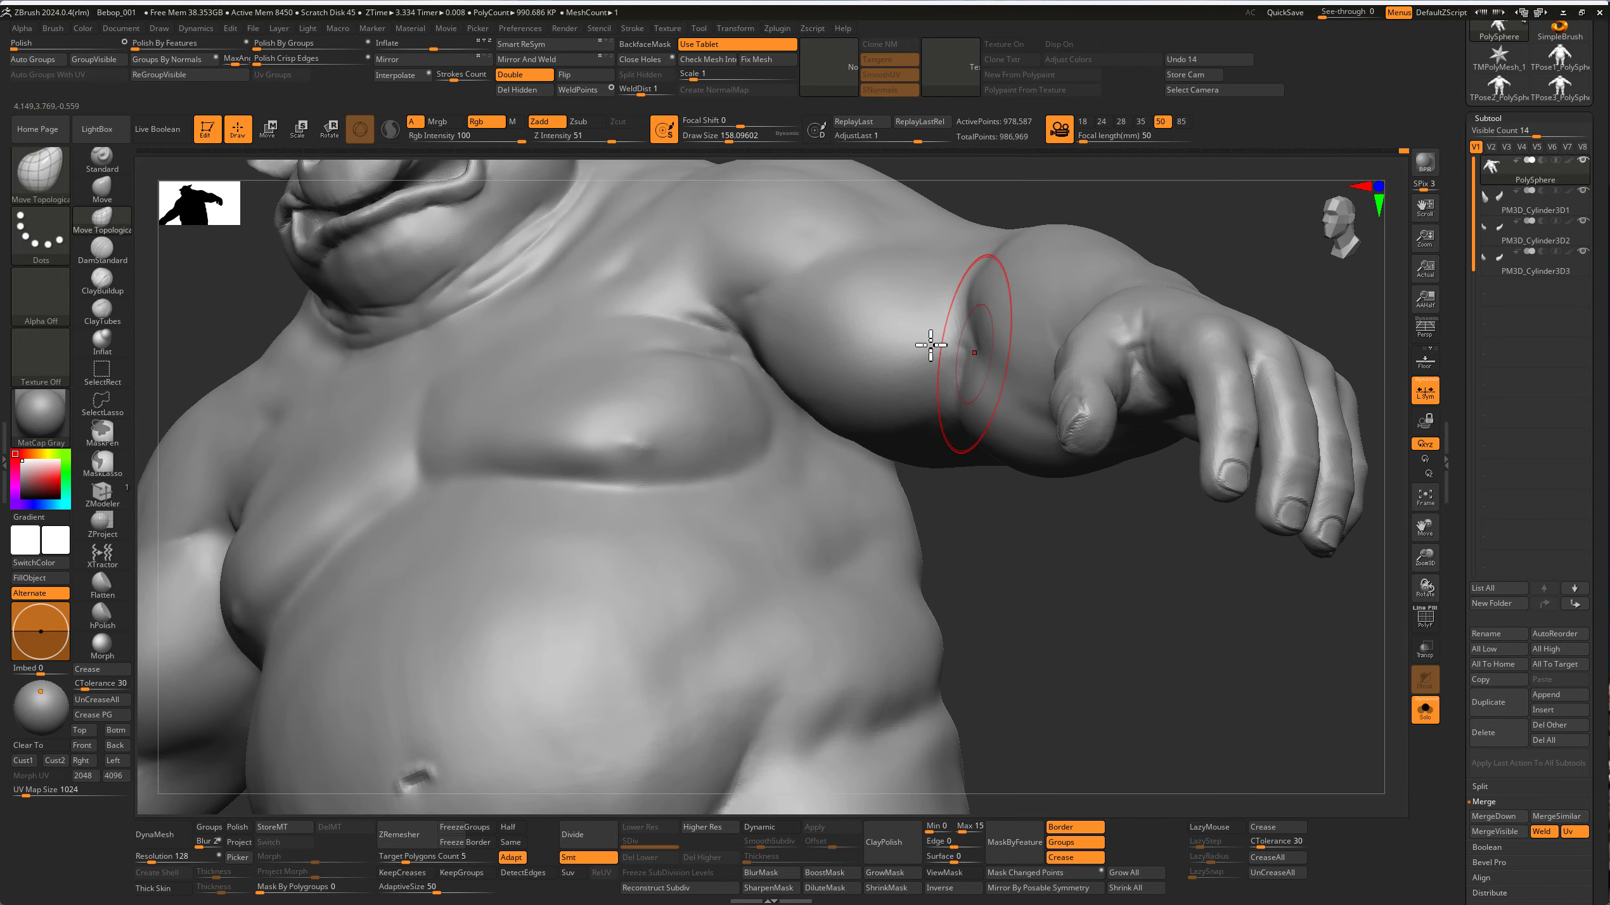
pyautogui.press('f')
pyautogui.moveTo(773, 414)
pyautogui.keyDown('shift'); pyautogui.mouseDown(button='right')
pyautogui.moveTo(1025, 449)
pyautogui.moveTo(1006, 532)
pyautogui.moveTo(1141, 553)
pyautogui.mouseUp(button='right'); pyautogui.keyUp('shift')
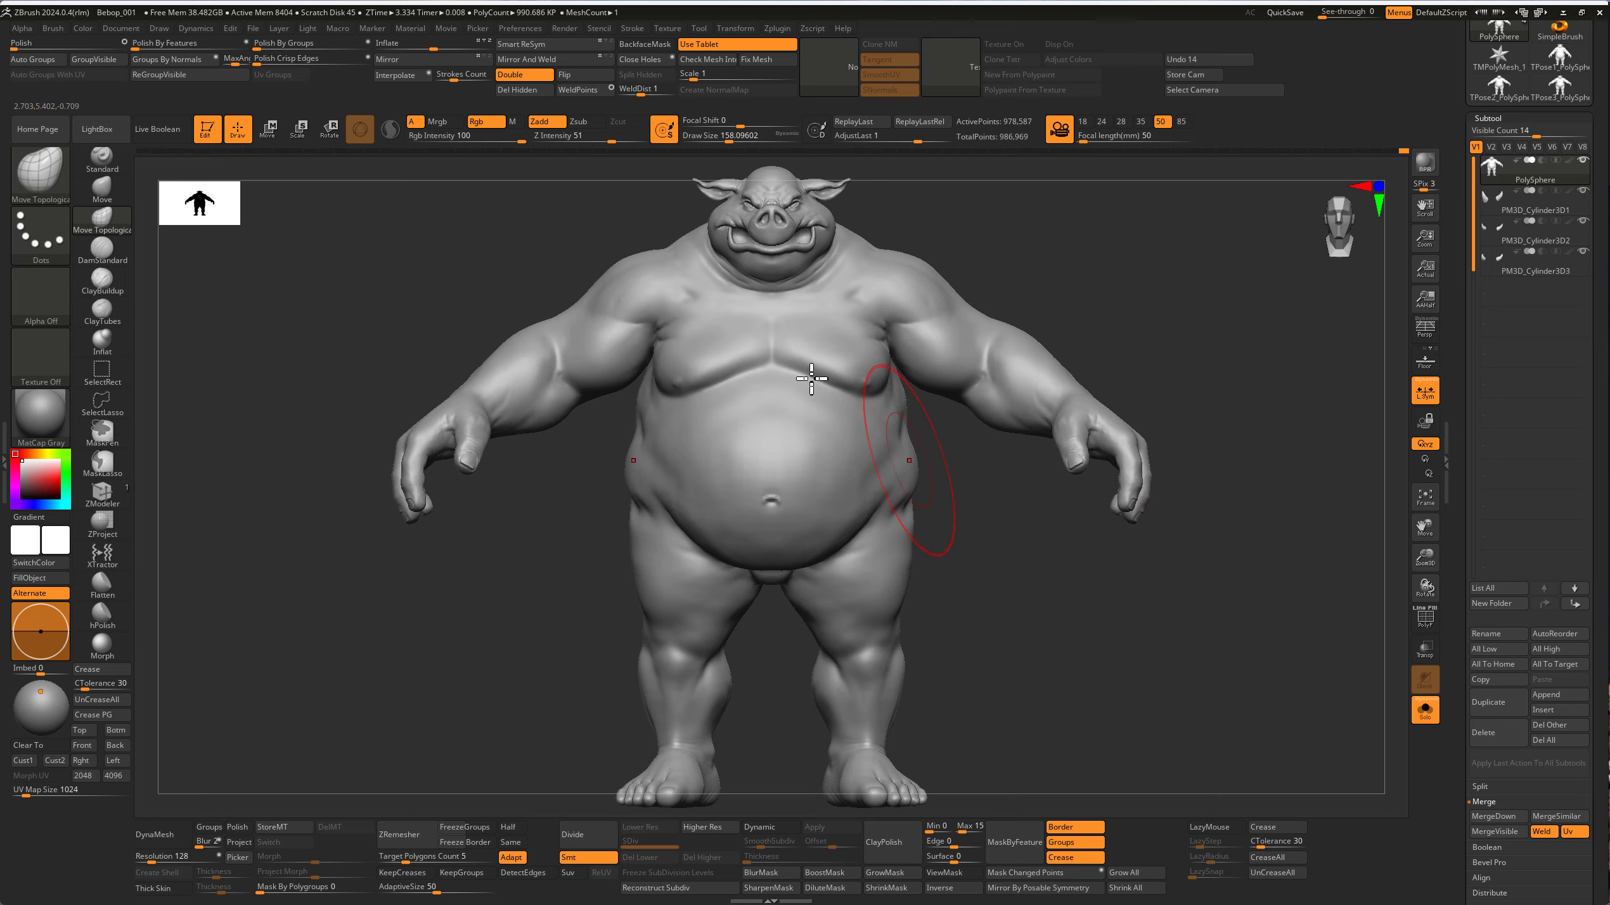
pyautogui.keyDown('ctrl'); pyautogui.moveTo(812, 379); pyautogui.dragTo(820, 385, button='right'); pyautogui.keyUp('ctrl')
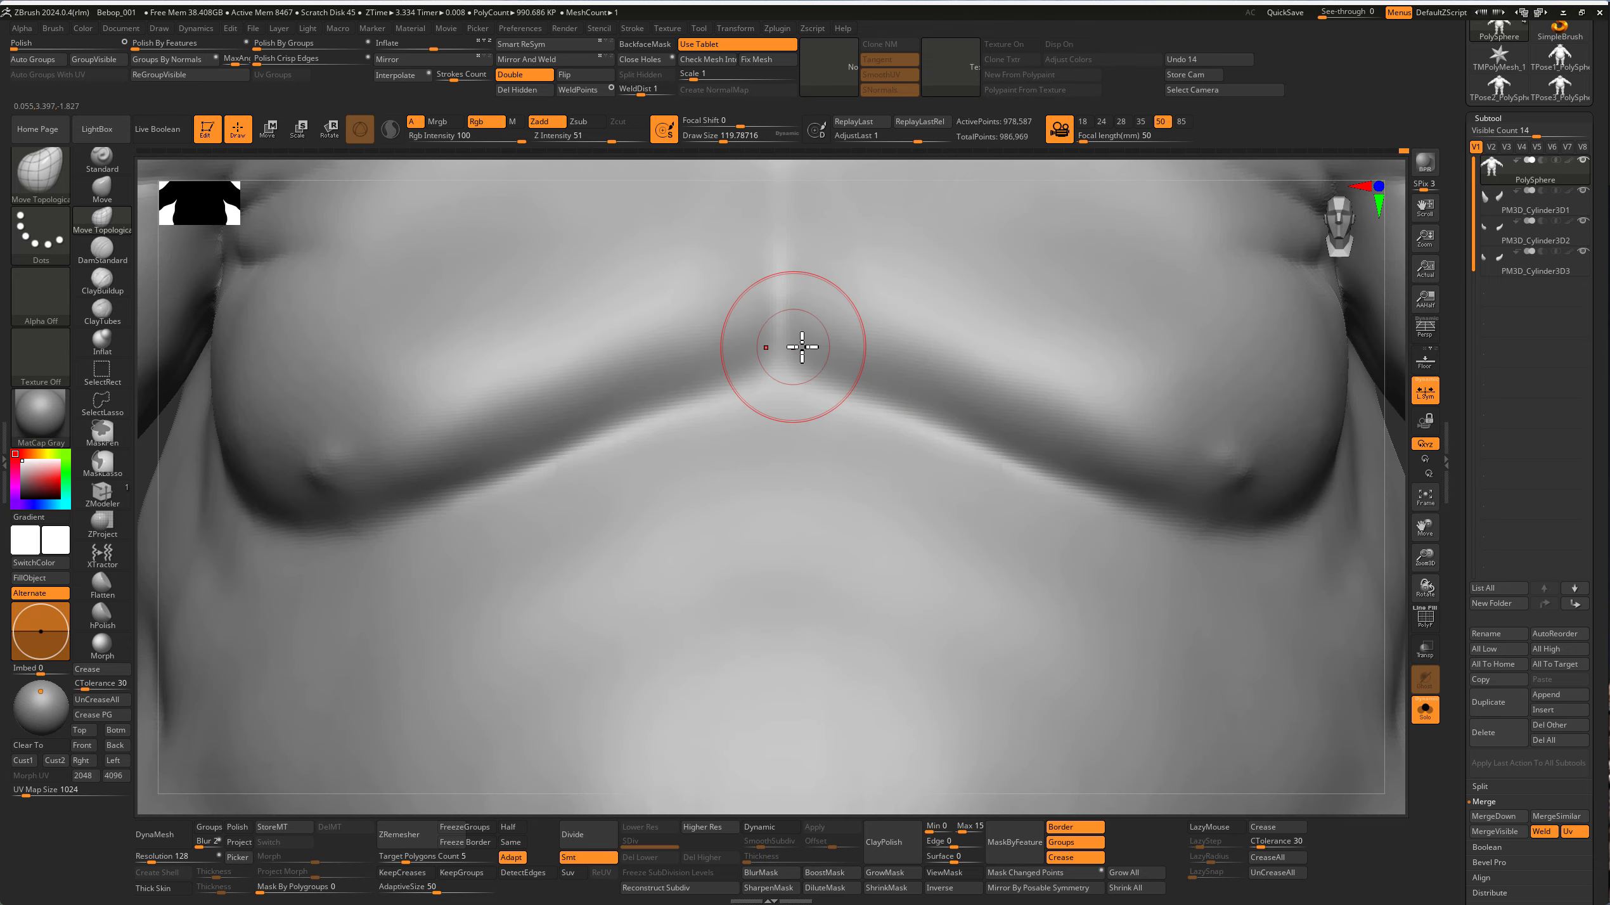
# Step: Work over the chest and shoulder from above, enlarging the brush to about 149
pyautogui.press('f')
pyautogui.keyDown('ctrl'); pyautogui.moveTo(859, 526); pyautogui.dragTo(988, 543, button='right'); pyautogui.keyUp('ctrl')
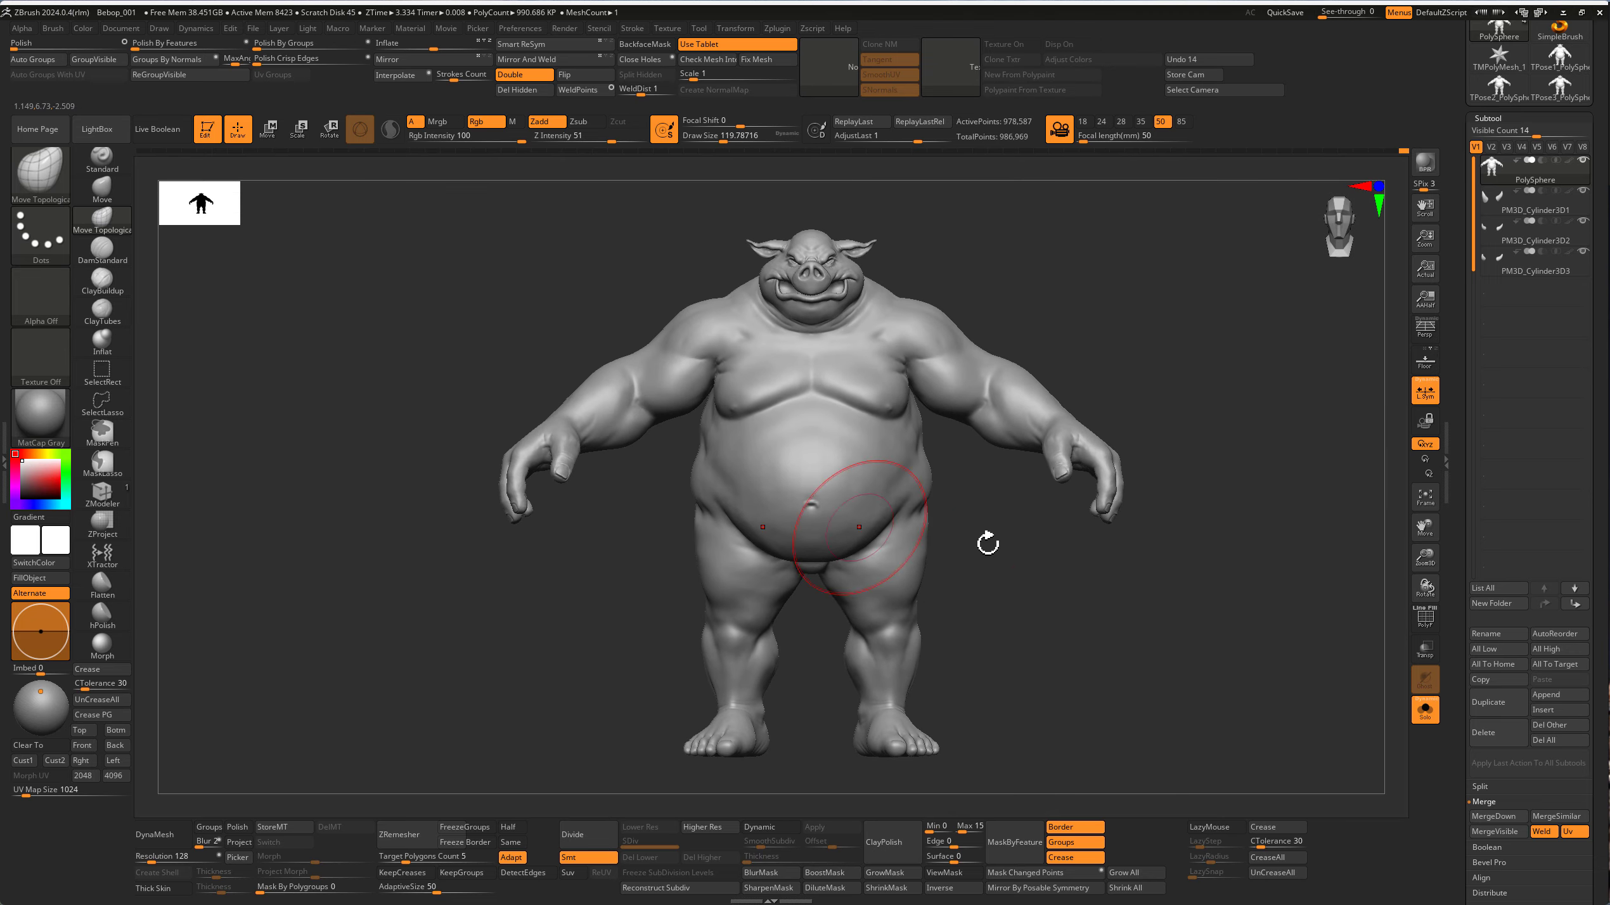
pyautogui.moveTo(991, 415)
pyautogui.mouseDown(button='right')
pyautogui.moveTo(963, 442)
pyautogui.moveTo(909, 327)
pyautogui.moveTo(948, 499)
pyautogui.moveTo(1006, 407)
pyautogui.moveTo(920, 457)
pyautogui.moveTo(970, 449)
pyautogui.moveTo(963, 434)
pyautogui.mouseUp(button='right')
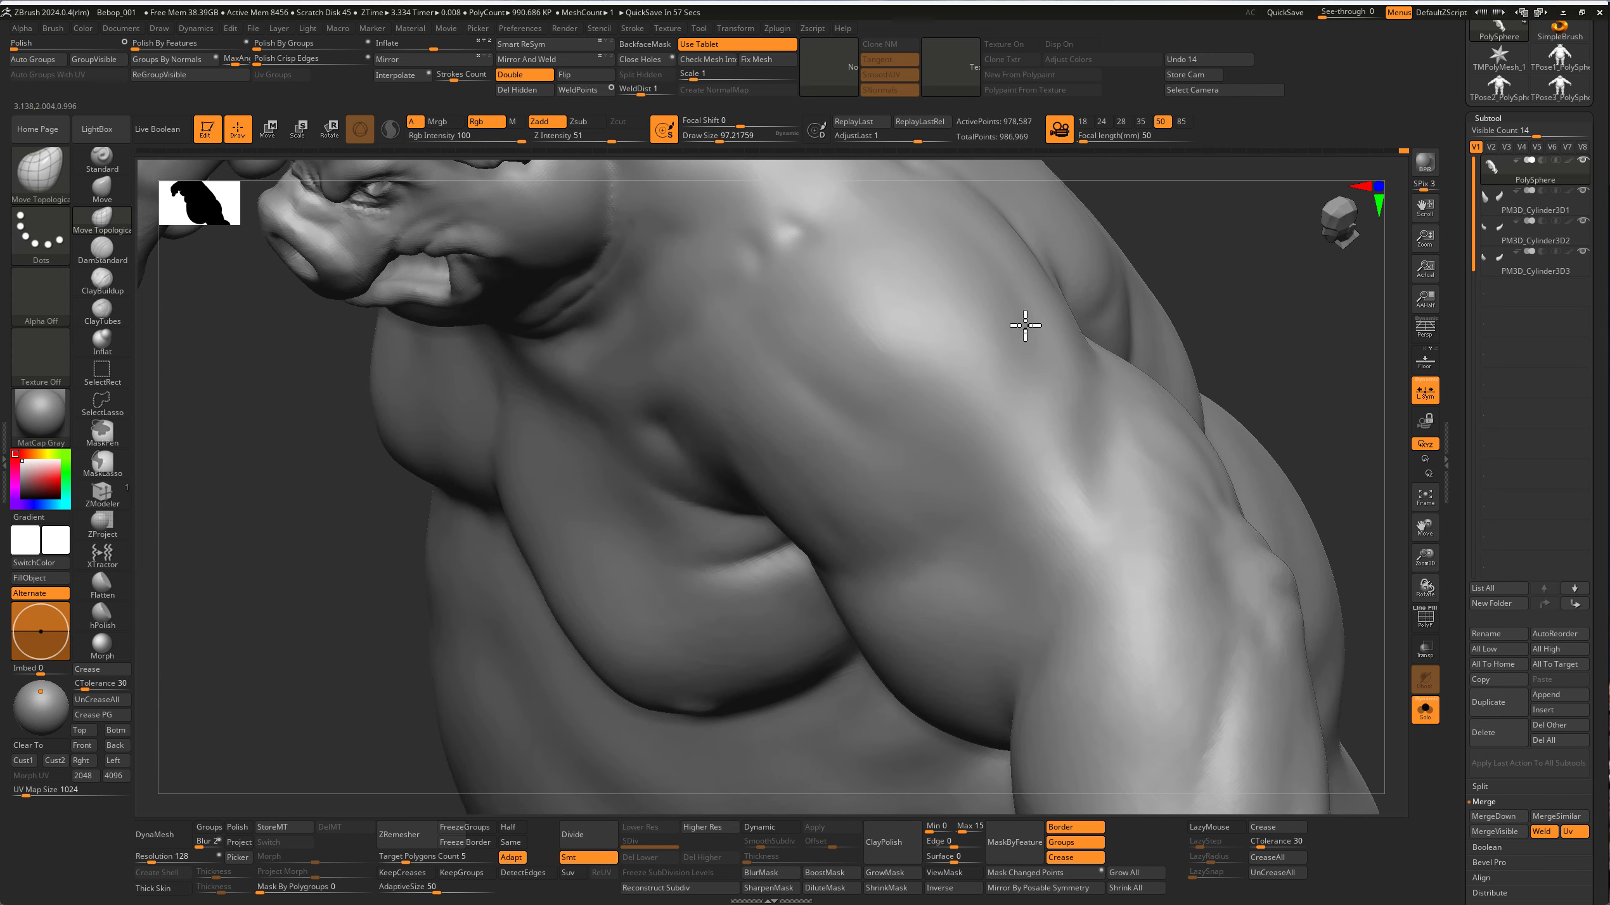
pyautogui.moveTo(1025, 325)
pyautogui.mouseDown(button='right')
pyautogui.moveTo(880, 341)
pyautogui.moveTo(838, 413)
pyautogui.moveTo(995, 374)
pyautogui.moveTo(974, 471)
pyautogui.moveTo(917, 346)
pyautogui.moveTo(991, 291)
pyautogui.moveTo(988, 262)
pyautogui.moveTo(971, 262)
pyautogui.moveTo(988, 241)
pyautogui.moveTo(1010, 490)
pyautogui.moveTo(952, 388)
pyautogui.moveTo(1035, 493)
pyautogui.moveTo(1160, 442)
pyautogui.moveTo(1103, 385)
pyautogui.moveTo(1125, 420)
pyautogui.moveTo(1204, 386)
pyautogui.moveTo(1164, 550)
pyautogui.moveTo(1108, 544)
pyautogui.moveTo(1197, 542)
pyautogui.moveTo(938, 571)
pyautogui.moveTo(916, 611)
pyautogui.moveTo(1007, 569)
pyautogui.moveTo(953, 773)
pyautogui.moveTo(910, 640)
pyautogui.moveTo(724, 675)
pyautogui.moveTo(855, 611)
pyautogui.moveTo(931, 629)
pyautogui.moveTo(708, 690)
pyautogui.moveTo(671, 729)
pyautogui.mouseUp(button='right')
pyautogui.press(']')
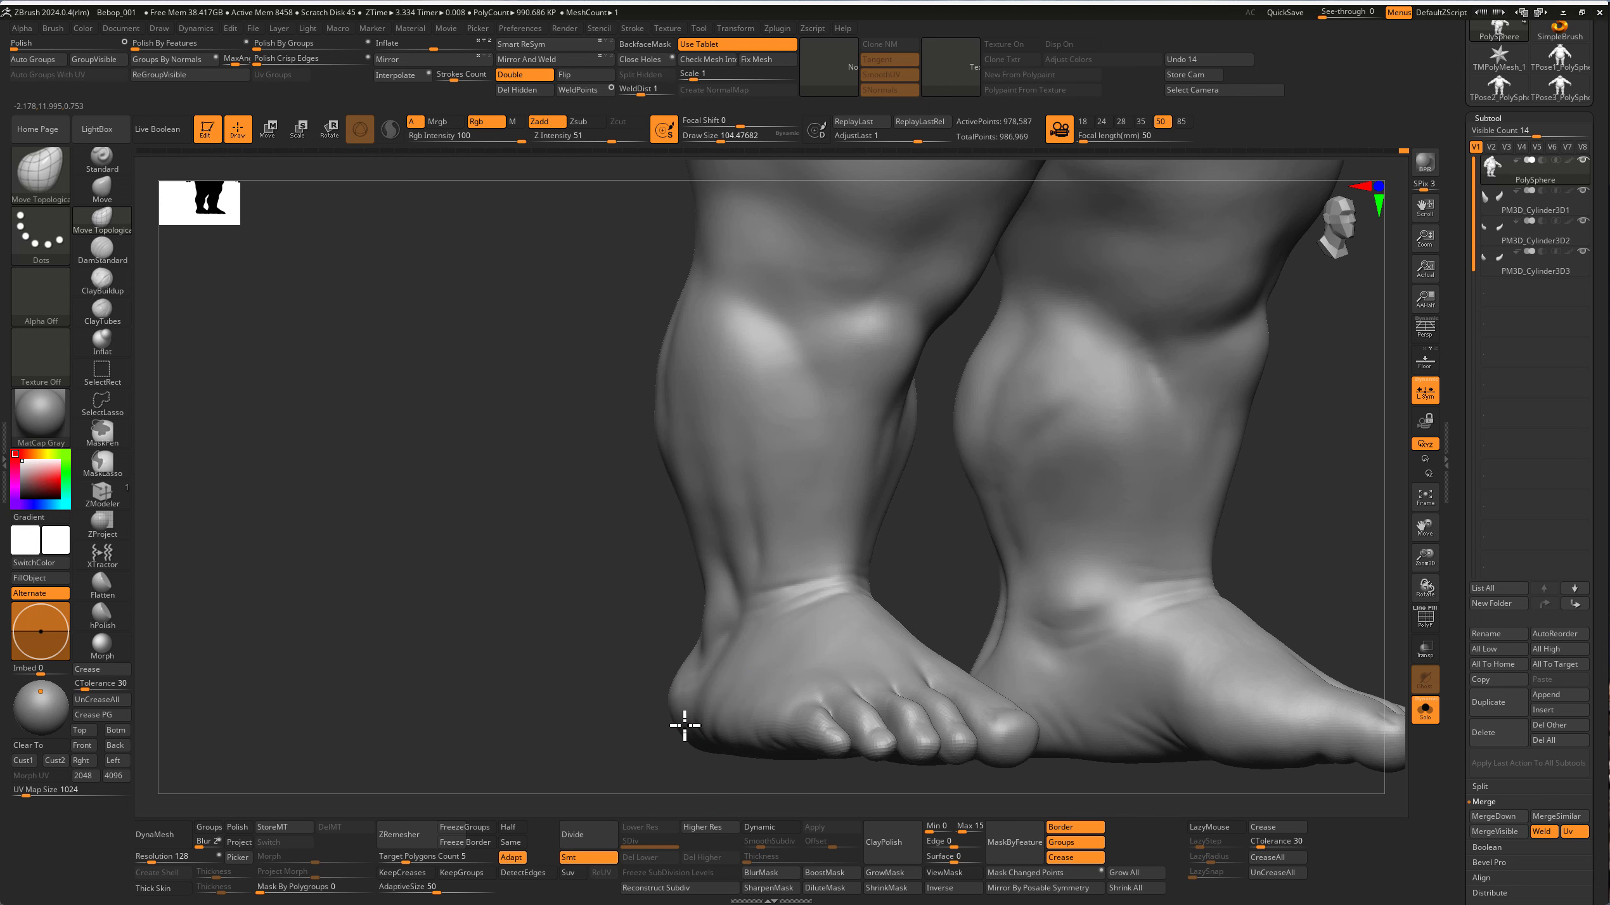
# Step: Turn the legs side-on and raise the brush draw size to about 136
pyautogui.moveTo(684, 725)
pyautogui.mouseDown(button='right')
pyautogui.moveTo(644, 733)
pyautogui.moveTo(693, 736)
pyautogui.moveTo(558, 733)
pyautogui.moveTo(683, 633)
pyautogui.mouseUp(button='right')
pyautogui.moveTo(819, 629)
pyautogui.mouseDown(button='right')
pyautogui.moveTo(771, 629)
pyautogui.moveTo(1016, 651)
pyautogui.moveTo(931, 564)
pyautogui.moveTo(1042, 603)
pyautogui.moveTo(1064, 633)
pyautogui.moveTo(827, 611)
pyautogui.mouseUp(button='right')
pyautogui.press('s')
pyautogui.moveTo(798, 601); pyautogui.dragTo(795, 602)
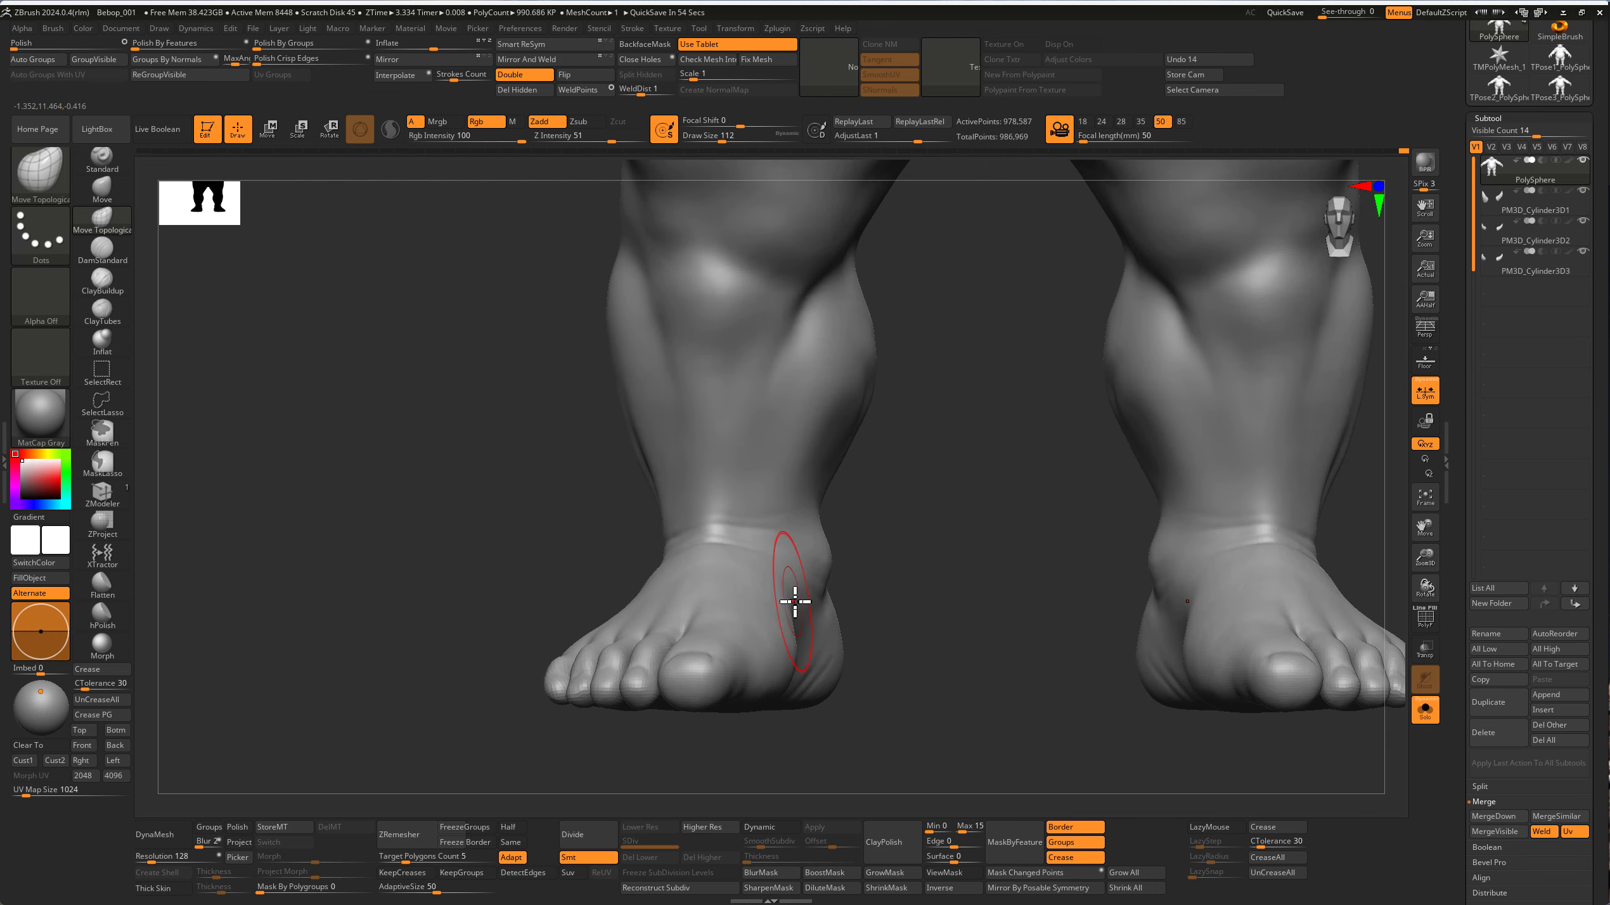
pyautogui.press(']')
# Step: Sculpt the soles, sides and fronts of both feet, then view the belly and thighs
pyautogui.moveTo(801, 627)
pyautogui.mouseDown(button='right')
pyautogui.moveTo(773, 668)
pyautogui.moveTo(794, 611)
pyautogui.moveTo(802, 663)
pyautogui.moveTo(802, 604)
pyautogui.moveTo(784, 632)
pyautogui.mouseUp(button='right')
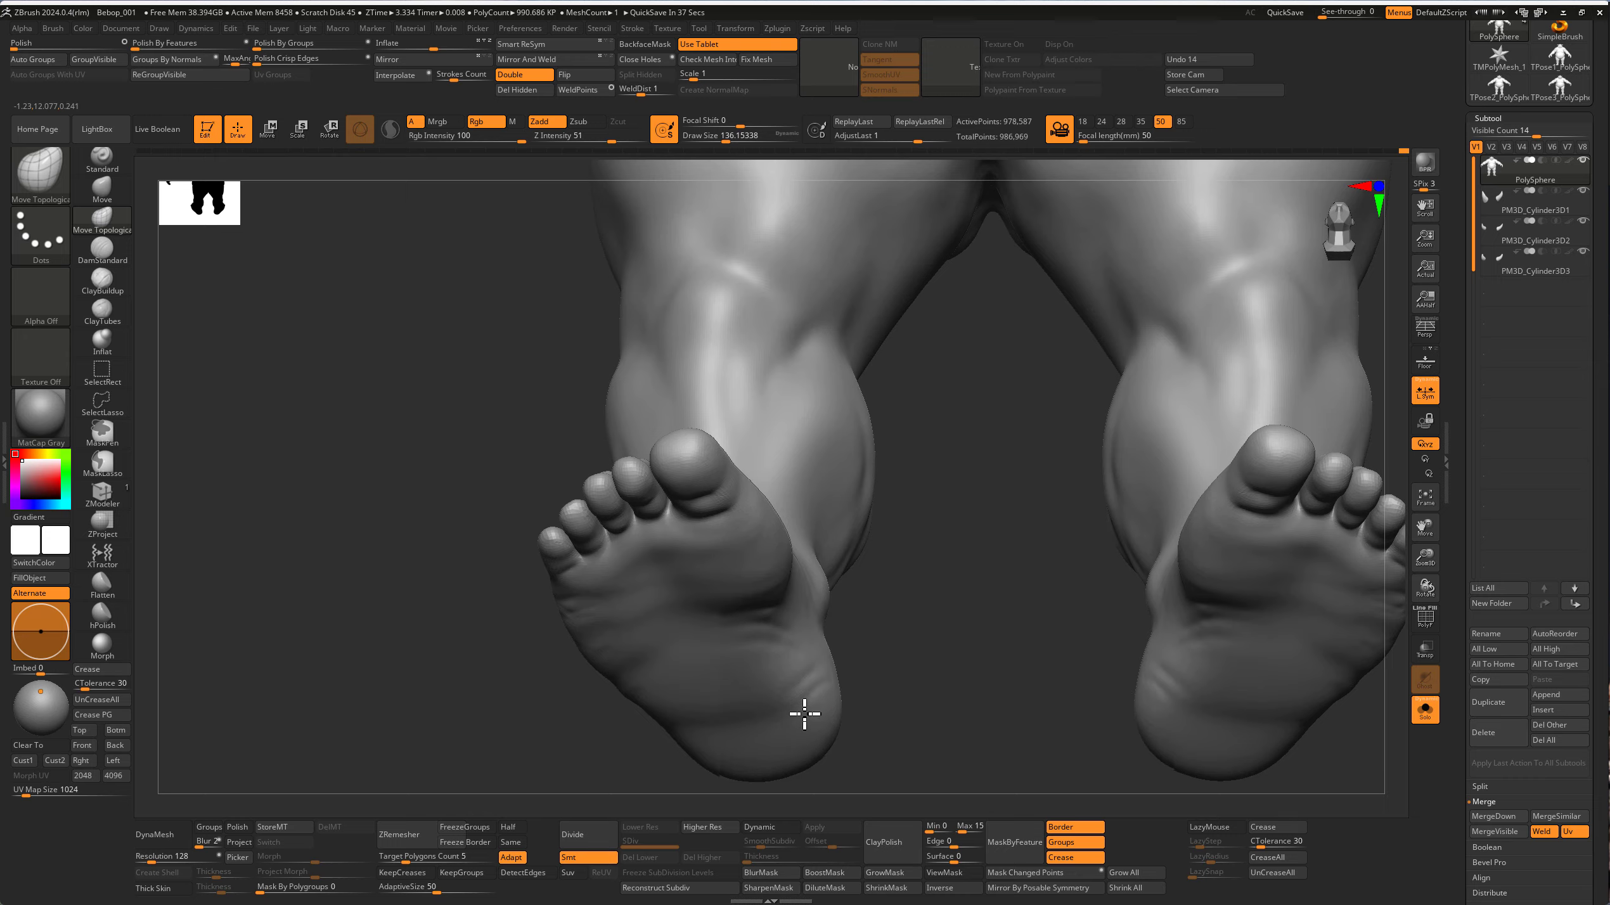
pyautogui.moveTo(804, 714)
pyautogui.mouseDown(button='right')
pyautogui.moveTo(794, 539)
pyautogui.moveTo(772, 573)
pyautogui.moveTo(752, 568)
pyautogui.moveTo(759, 417)
pyautogui.moveTo(772, 413)
pyautogui.mouseUp(button='right')
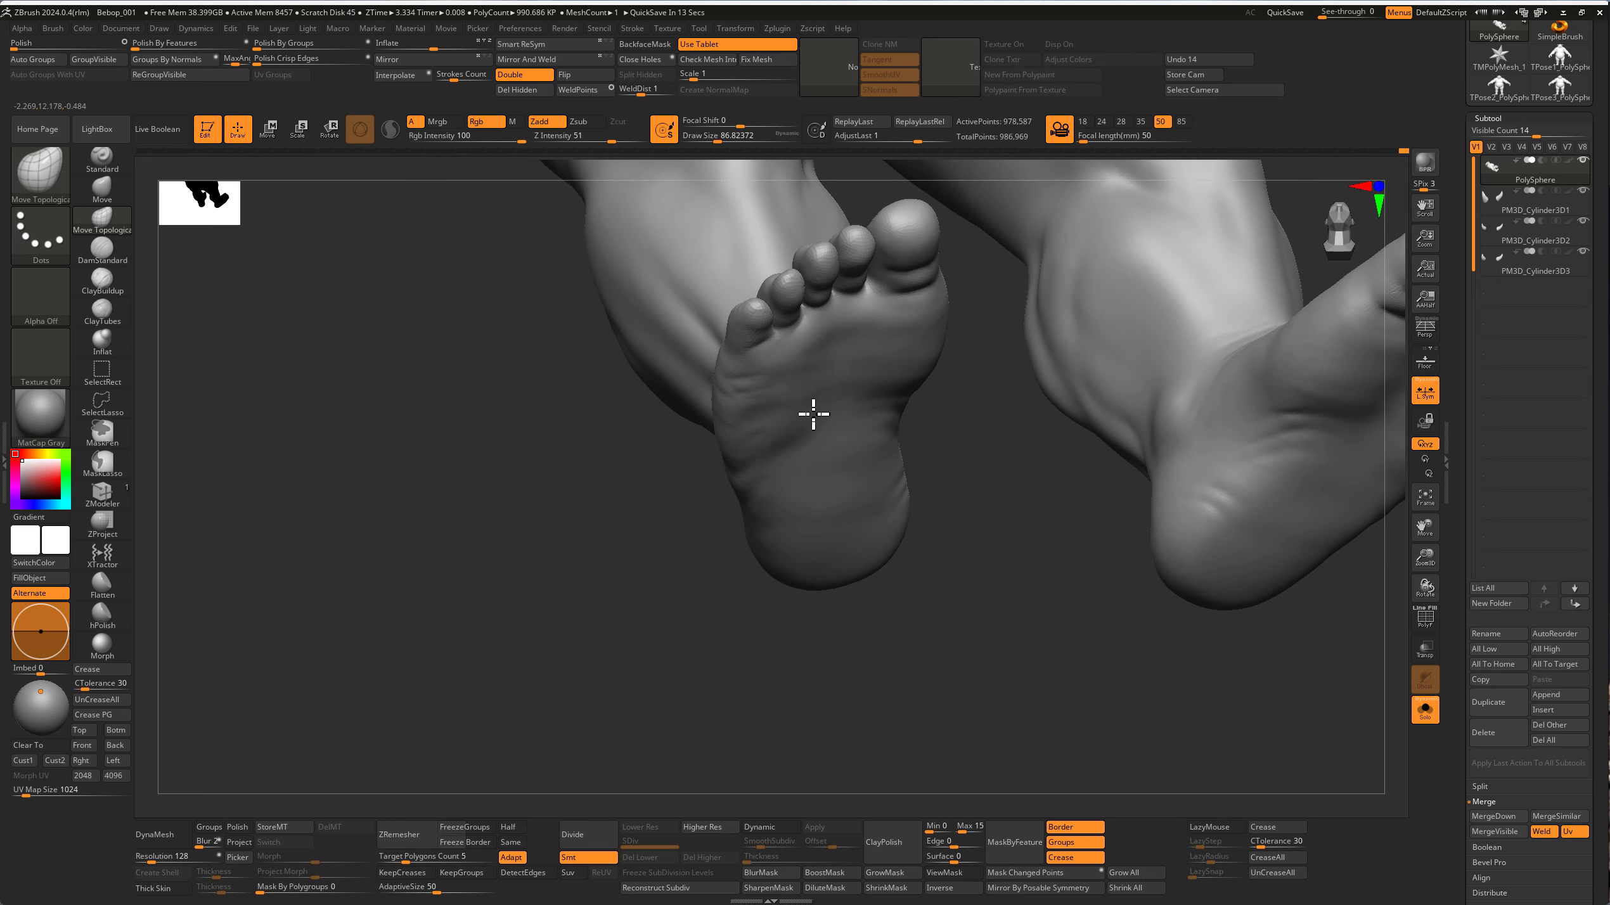
pyautogui.moveTo(811, 408)
pyautogui.mouseDown(button='right')
pyautogui.moveTo(852, 629)
pyautogui.moveTo(902, 579)
pyautogui.moveTo(658, 564)
pyautogui.mouseUp(button='right')
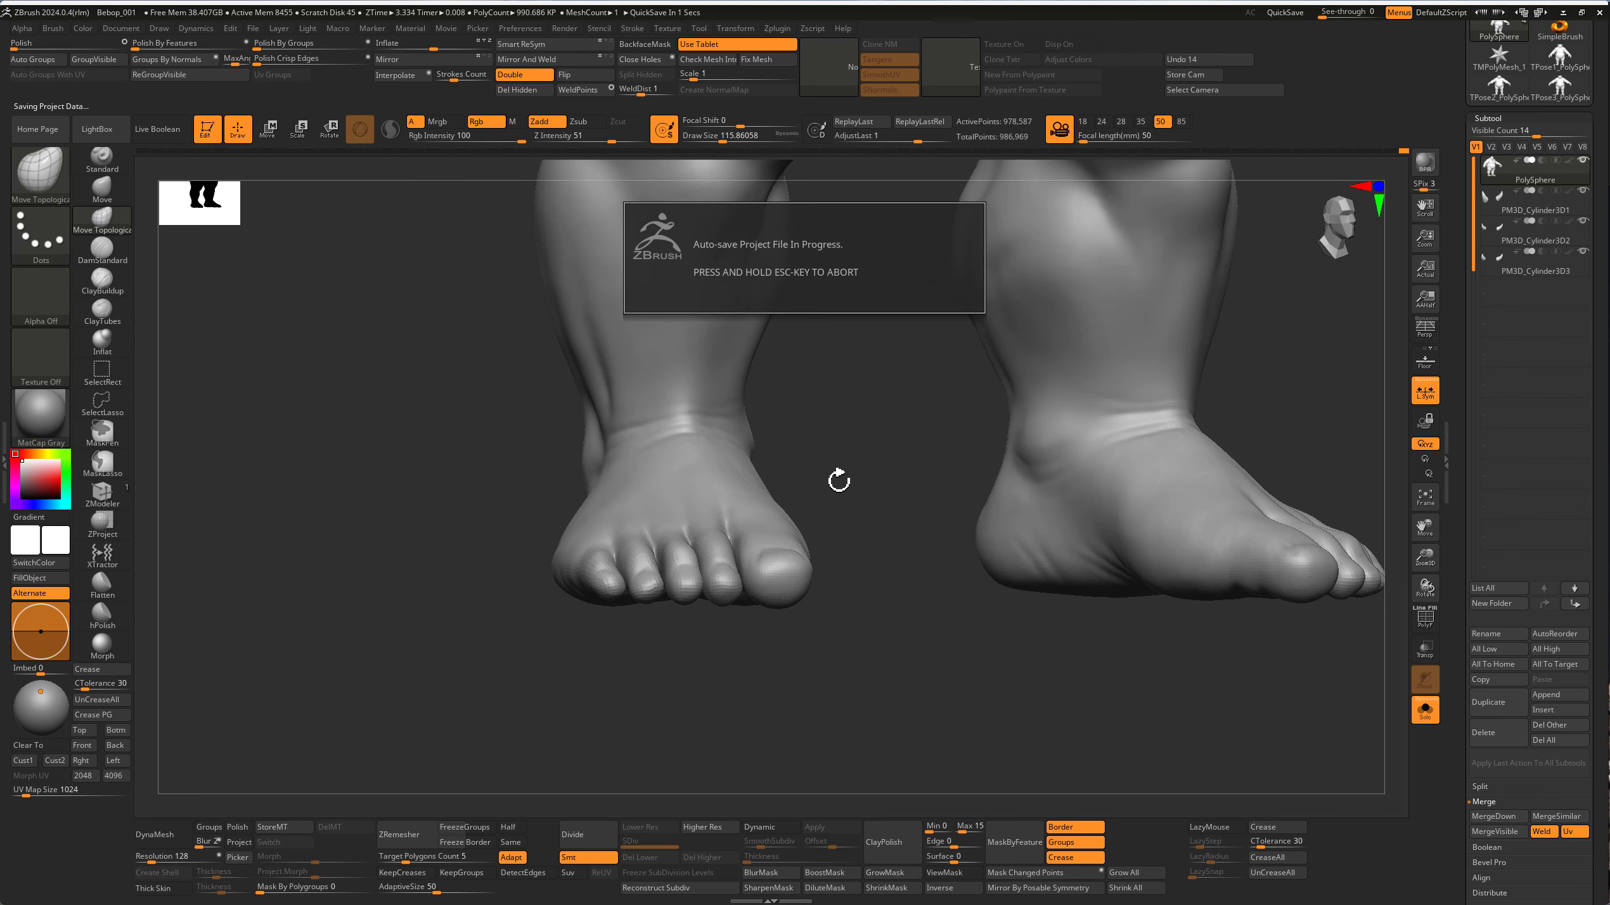
pyautogui.moveTo(604, 535)
pyautogui.mouseDown(button='right')
pyautogui.moveTo(582, 610)
pyautogui.moveTo(559, 525)
pyautogui.mouseUp(button='right')
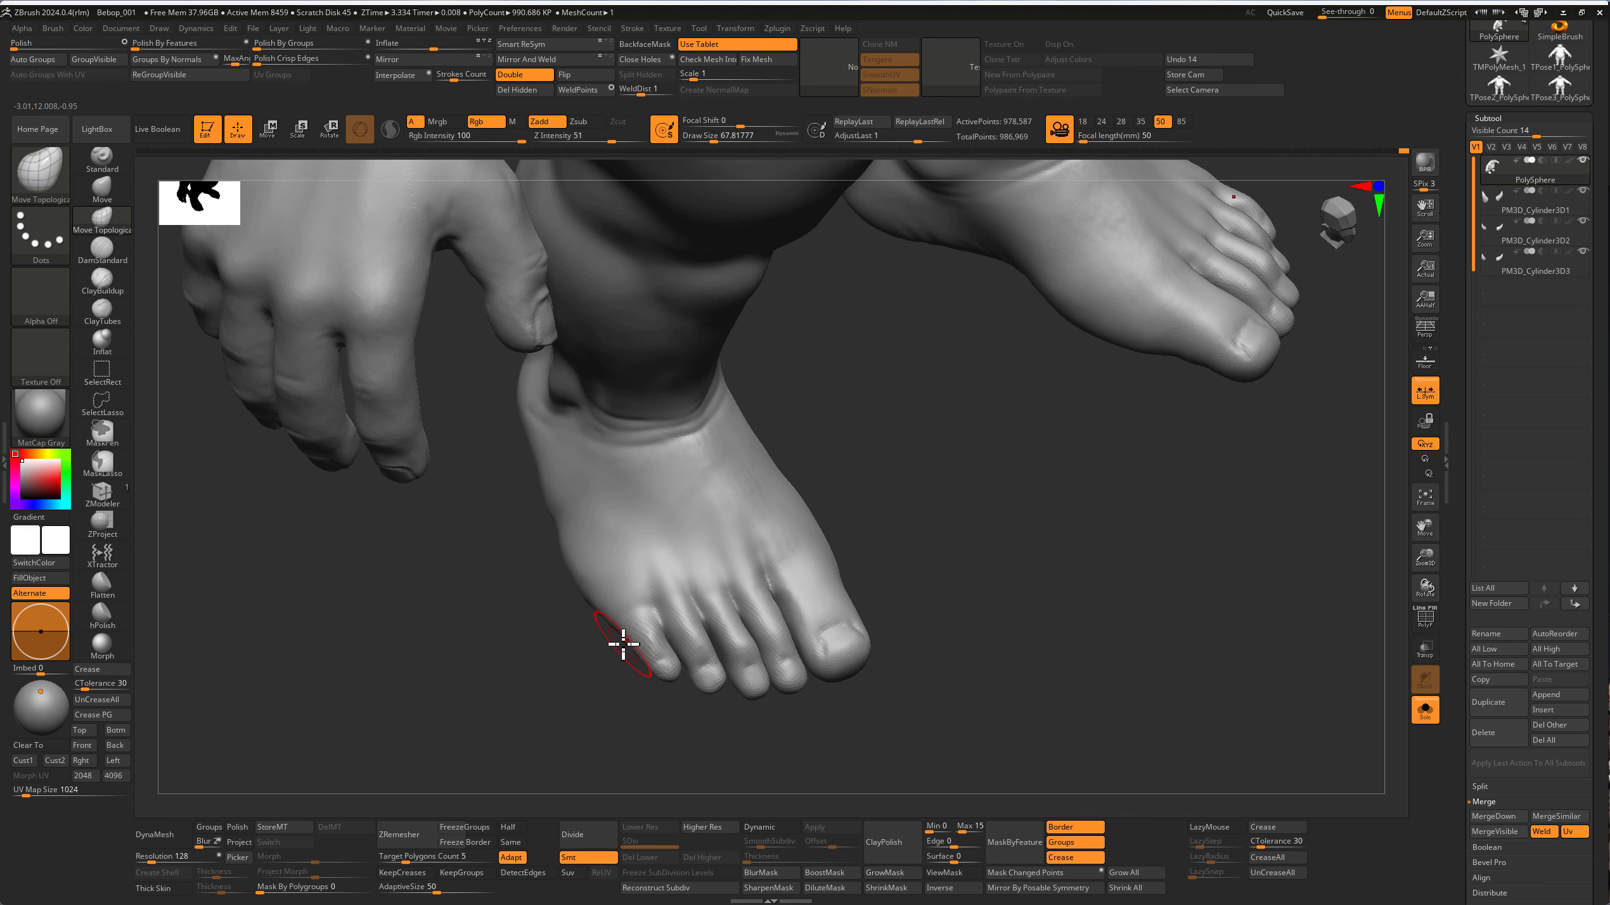
pyautogui.moveTo(620, 648)
pyautogui.mouseDown(button='right')
pyautogui.moveTo(776, 618)
pyautogui.moveTo(887, 496)
pyautogui.moveTo(921, 675)
pyautogui.mouseUp(button='right')
pyautogui.press('f')
pyautogui.moveTo(1086, 647)
pyautogui.mouseDown(button='right')
pyautogui.moveTo(1135, 608)
pyautogui.moveTo(1122, 629)
pyautogui.moveTo(1206, 633)
pyautogui.mouseUp(button='right')
pyautogui.keyDown('ctrl'); pyautogui.moveTo(812, 632); pyautogui.dragTo(834, 557, button='right'); pyautogui.keyUp('ctrl')
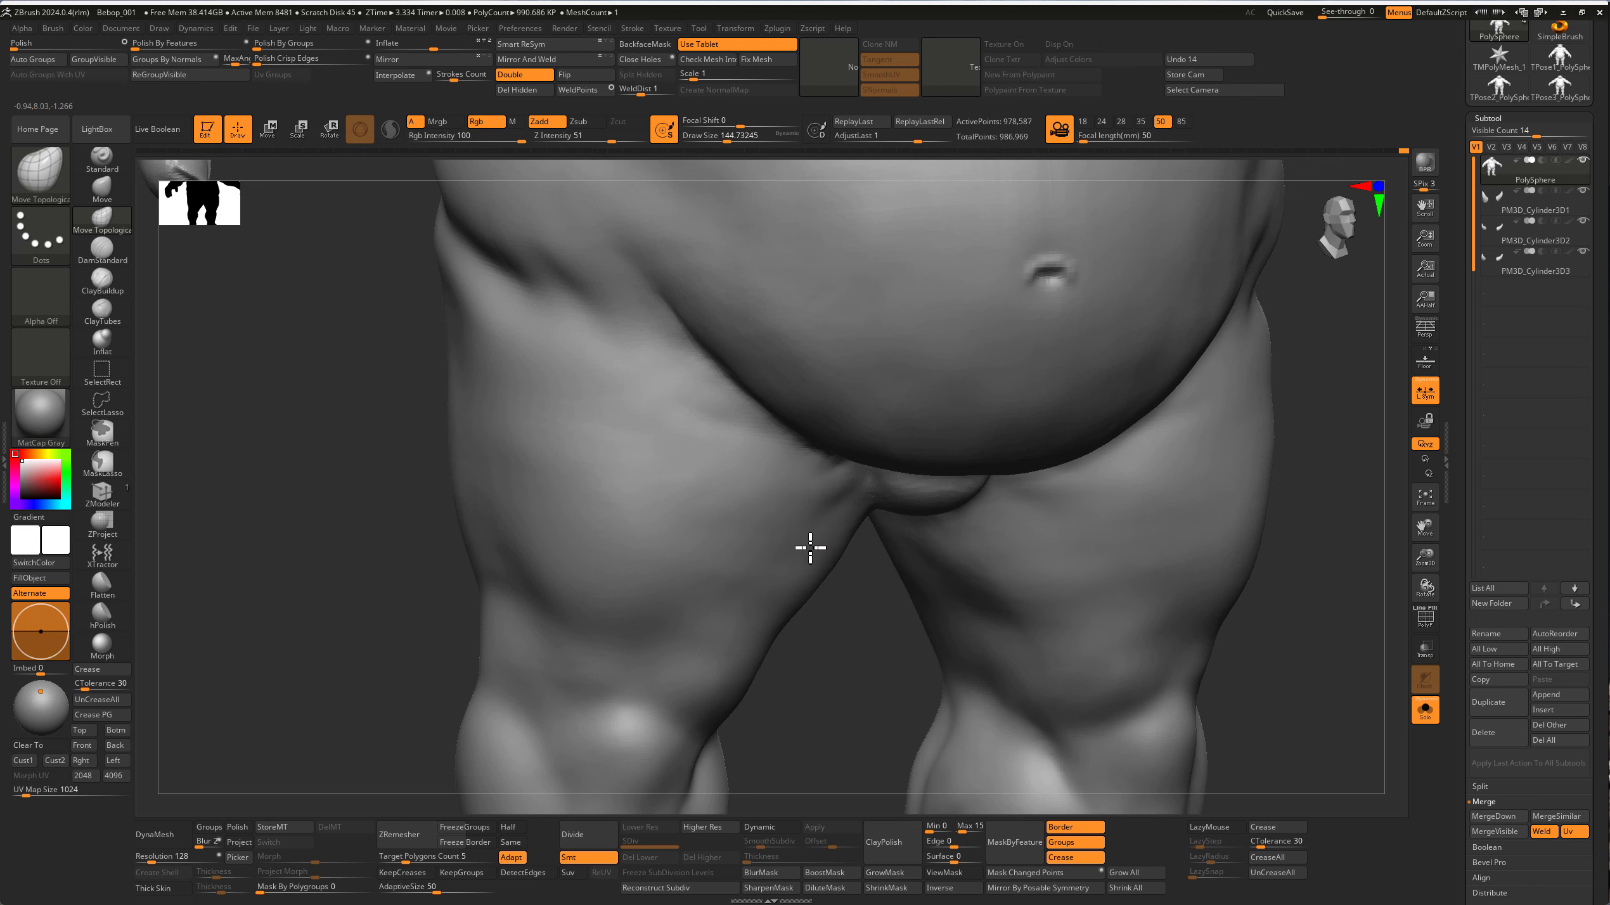
# Step: Frame the figure, enlarge the brush, and view the buttock crease from a low rear angle
pyautogui.press('f')
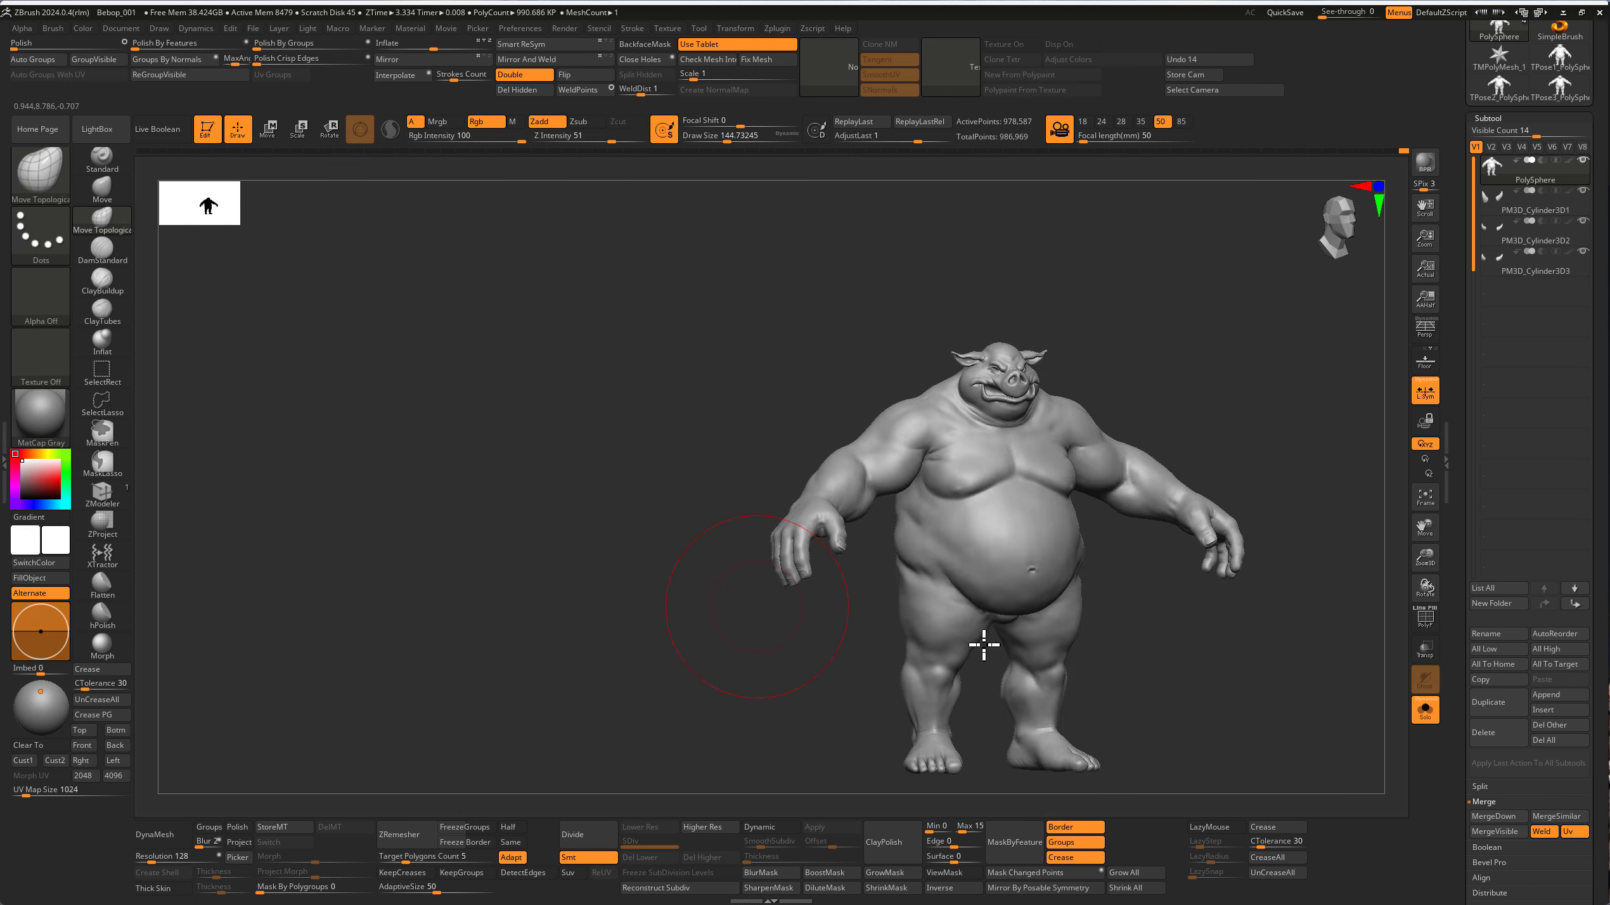
pyautogui.moveTo(981, 644)
pyautogui.mouseDown(button='right')
pyautogui.moveTo(953, 640)
pyautogui.moveTo(1085, 657)
pyautogui.moveTo(1025, 601)
pyautogui.moveTo(1089, 595)
pyautogui.moveTo(1176, 634)
pyautogui.mouseUp(button='right')
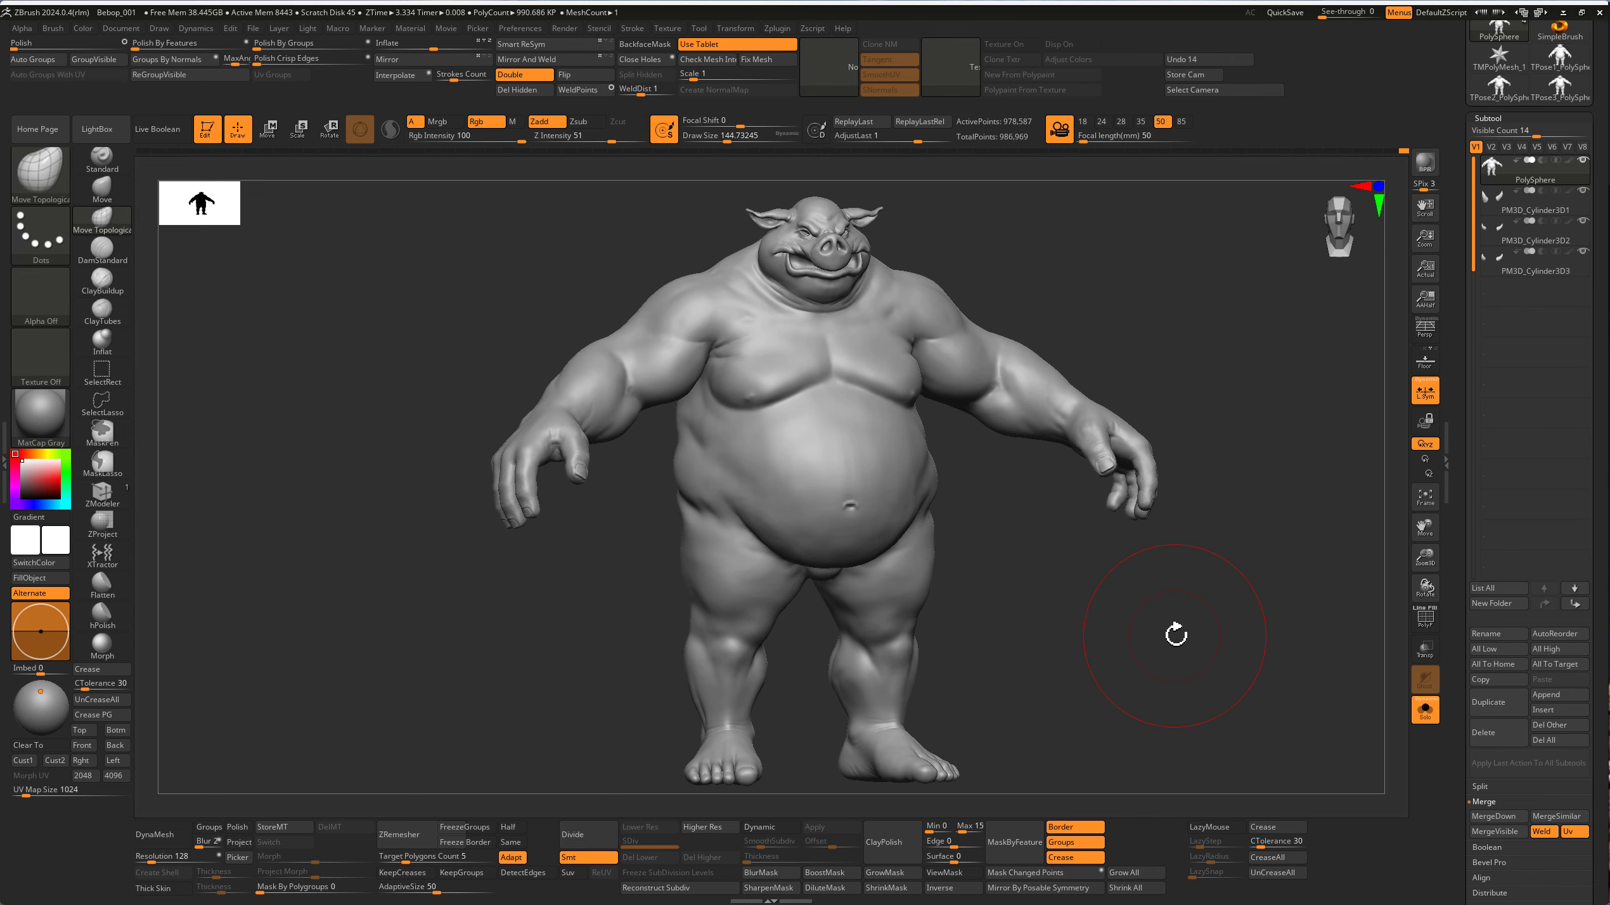
pyautogui.moveTo(765, 788)
pyautogui.keyDown('ctrl'); pyautogui.mouseDown(button='right')
pyautogui.moveTo(856, 799)
pyautogui.moveTo(744, 751)
pyautogui.moveTo(744, 776)
pyautogui.moveTo(744, 703)
pyautogui.moveTo(927, 413)
pyautogui.moveTo(956, 428)
pyautogui.mouseUp(button='right'); pyautogui.keyUp('ctrl')
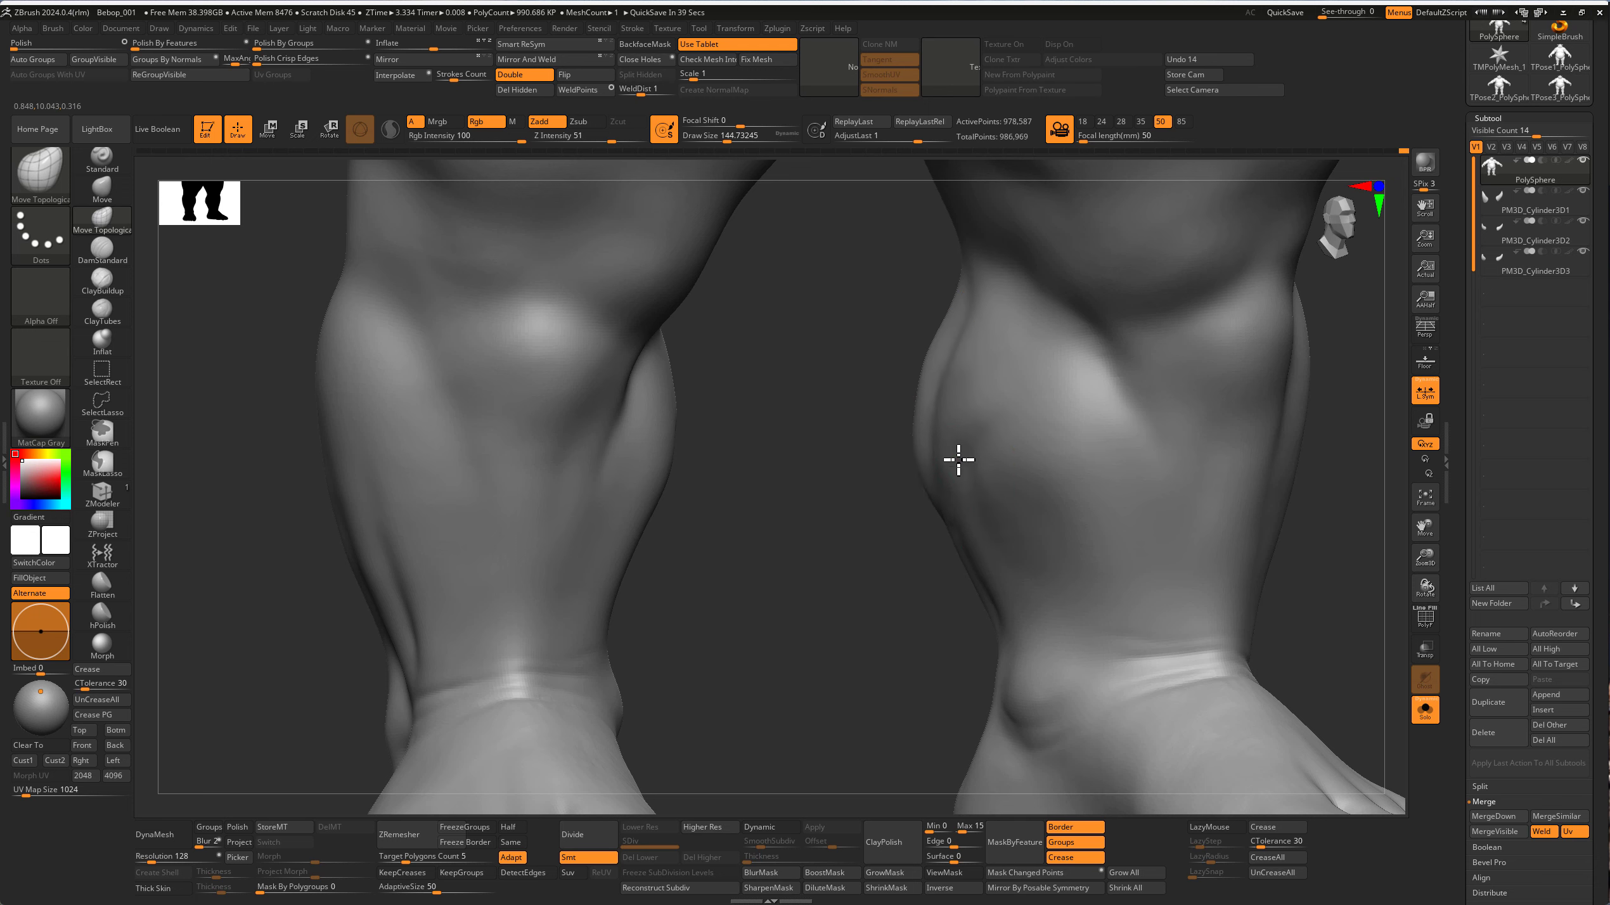
pyautogui.moveTo(958, 459)
pyautogui.mouseDown(button='right')
pyautogui.moveTo(952, 501)
pyautogui.moveTo(1060, 507)
pyautogui.moveTo(915, 544)
pyautogui.mouseUp(button='right')
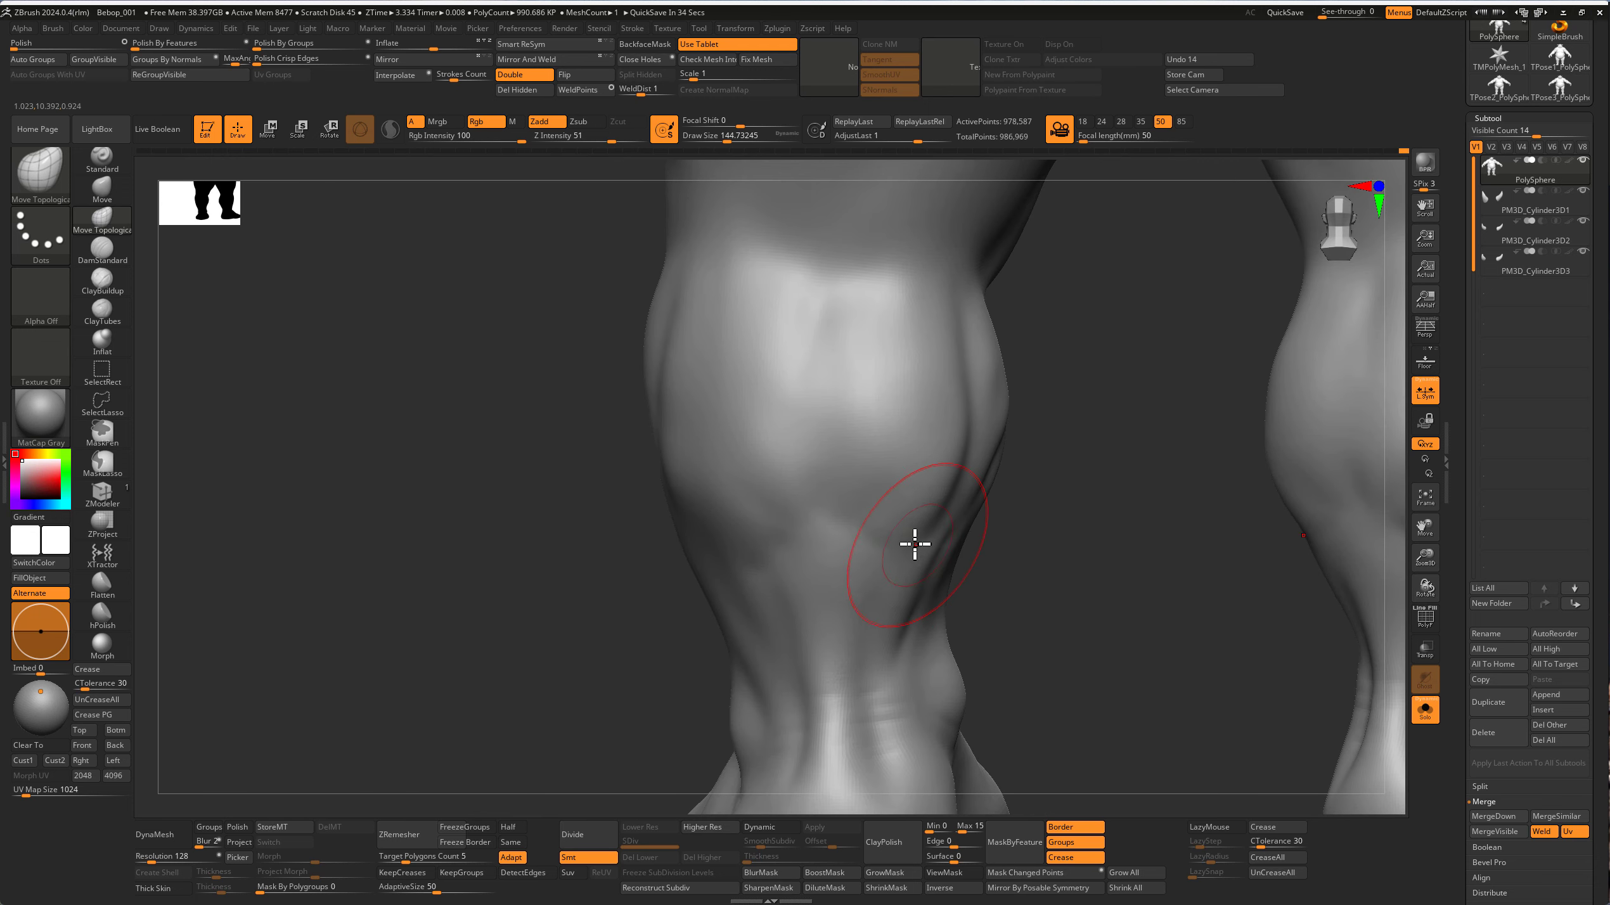
pyautogui.moveTo(950, 614)
pyautogui.keyDown('ctrl'); pyautogui.mouseDown(button='right')
pyautogui.moveTo(909, 665)
pyautogui.moveTo(941, 665)
pyautogui.moveTo(931, 528)
pyautogui.moveTo(962, 444)
pyautogui.mouseUp(button='right'); pyautogui.keyUp('ctrl')
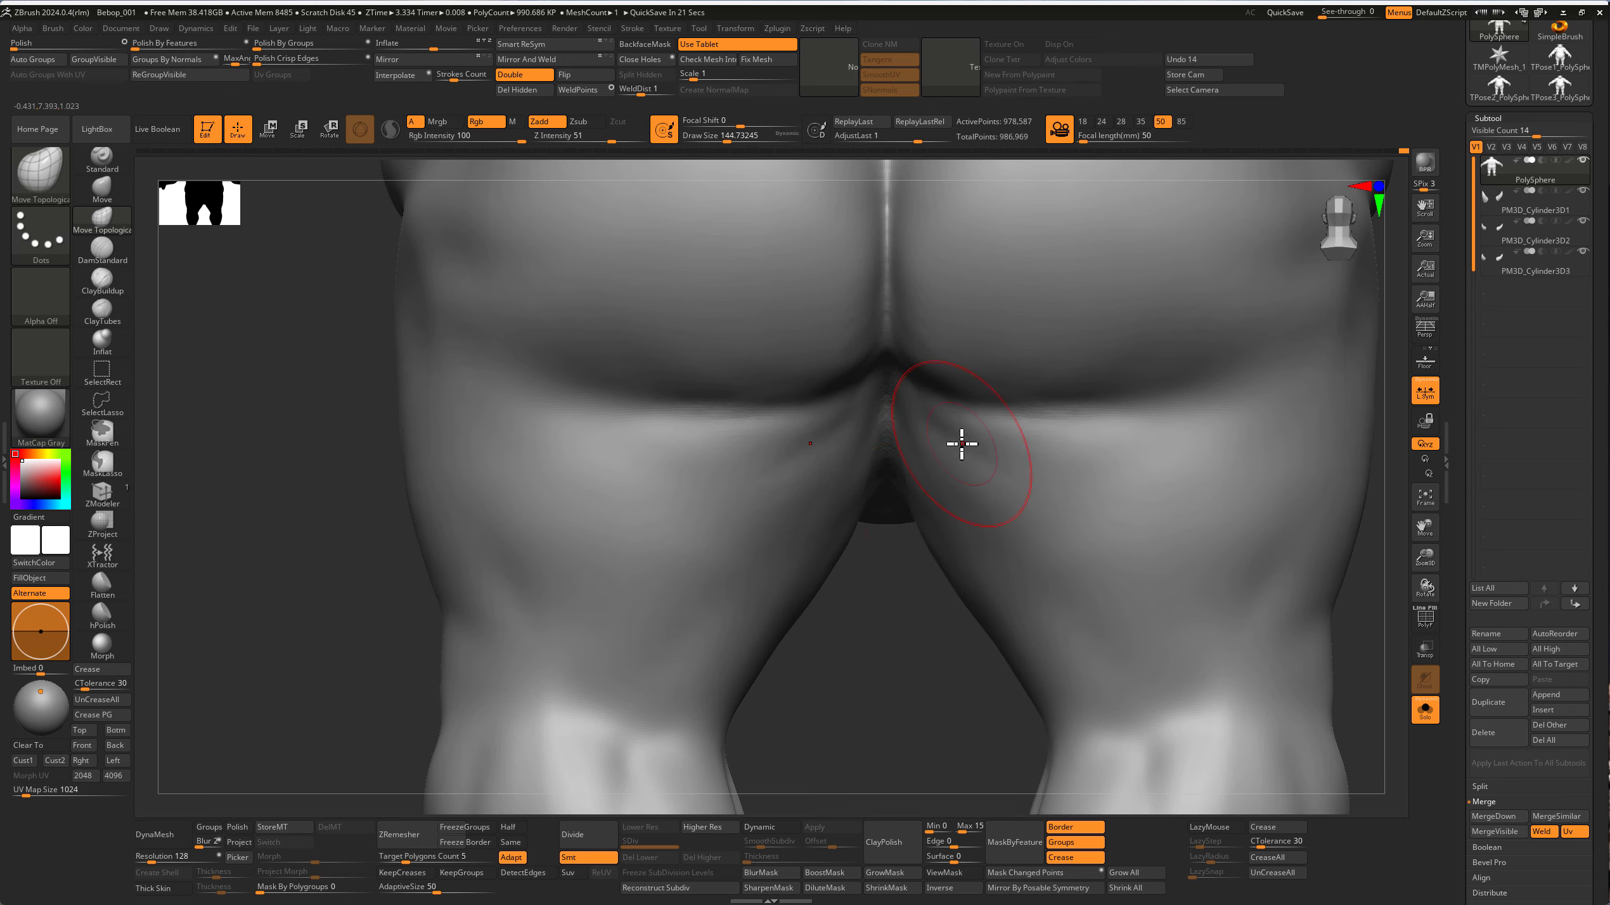
pyautogui.press('s')
pyautogui.moveTo(893, 346); pyautogui.dragTo(888, 334)
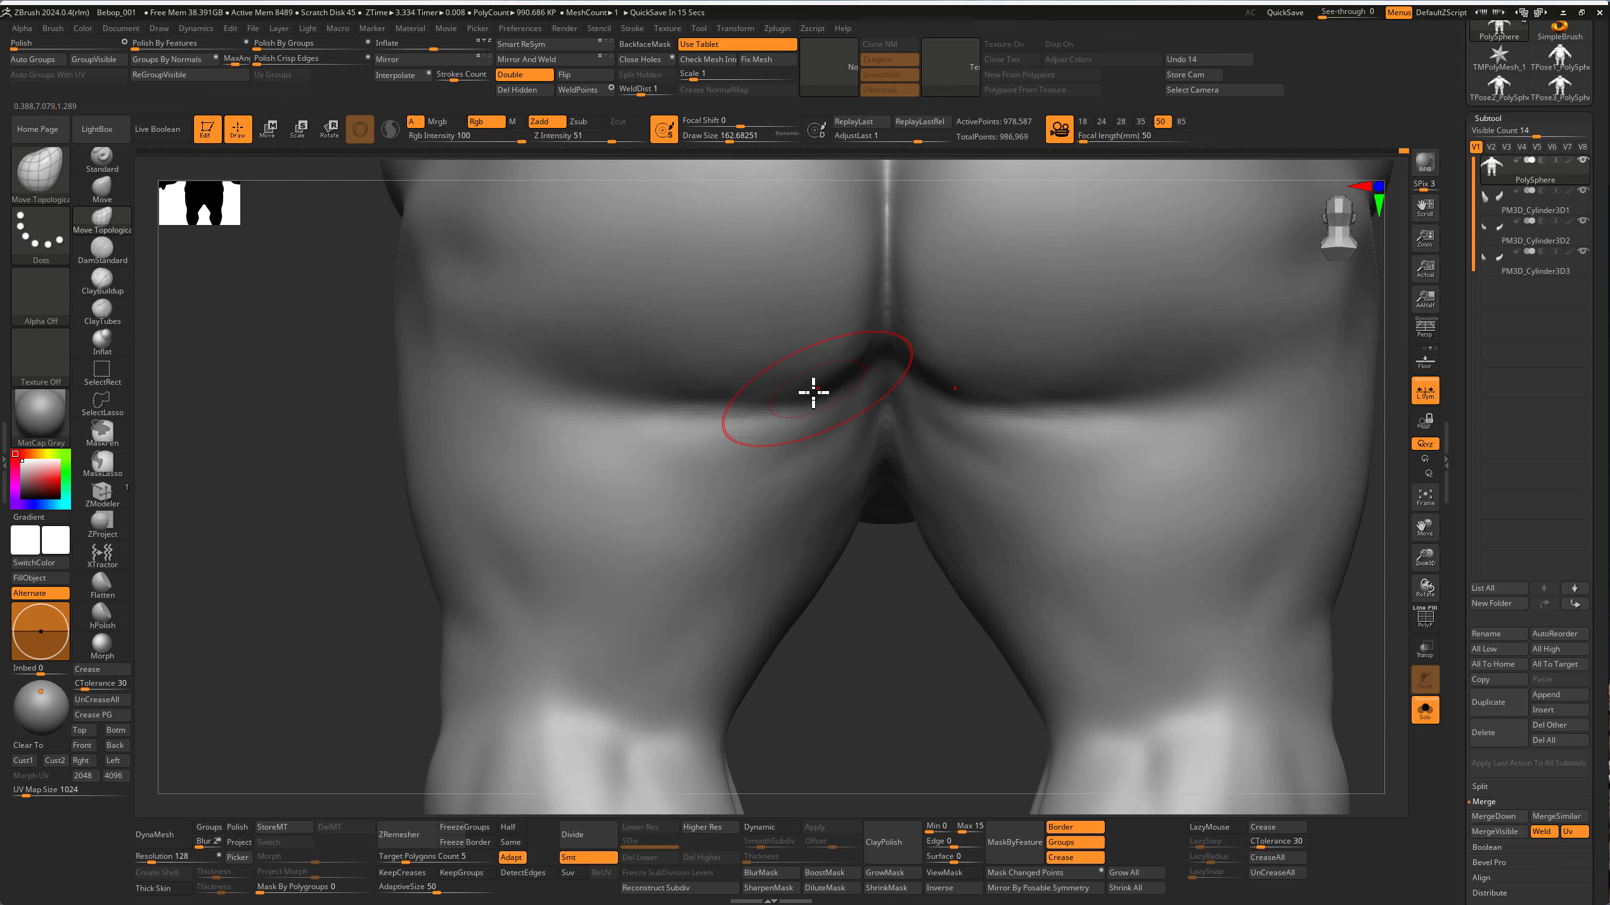
pyautogui.moveTo(909, 485)
pyautogui.mouseDown(button='right')
pyautogui.moveTo(890, 458)
pyautogui.moveTo(949, 492)
pyautogui.moveTo(863, 452)
pyautogui.mouseUp(button='right')
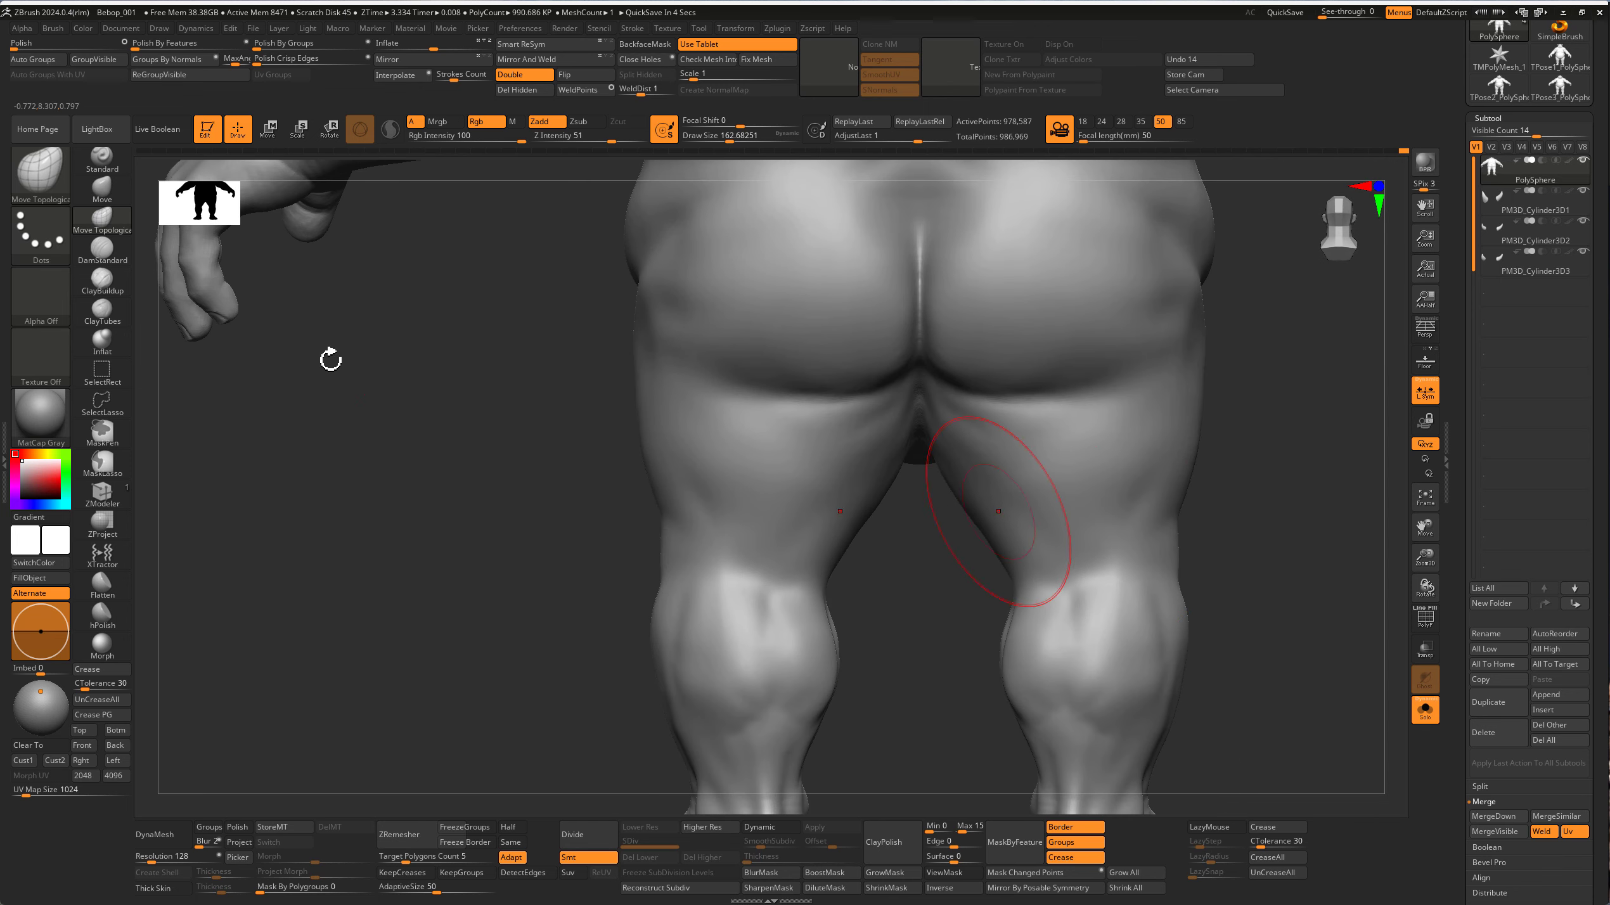
# Step: Carve the gluteal crease with an enlarged DamStandard brush and Shift-smooth it
pyautogui.click(103, 249)
pyautogui.press('s')
pyautogui.moveTo(944, 491); pyautogui.dragTo(970, 491)
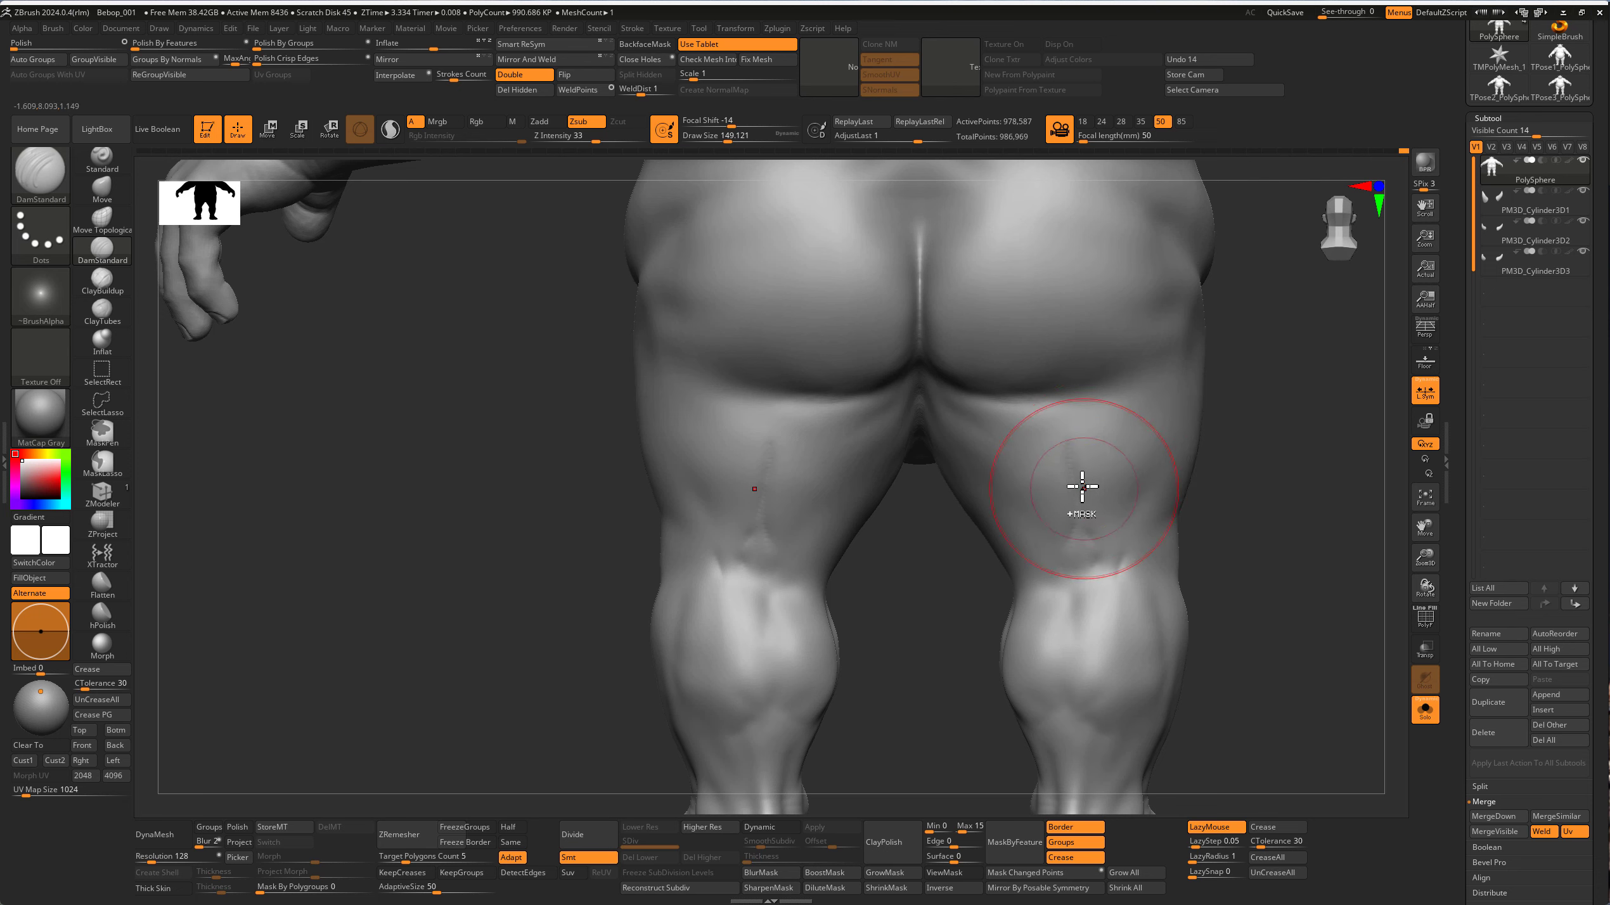
pyautogui.press('shift')
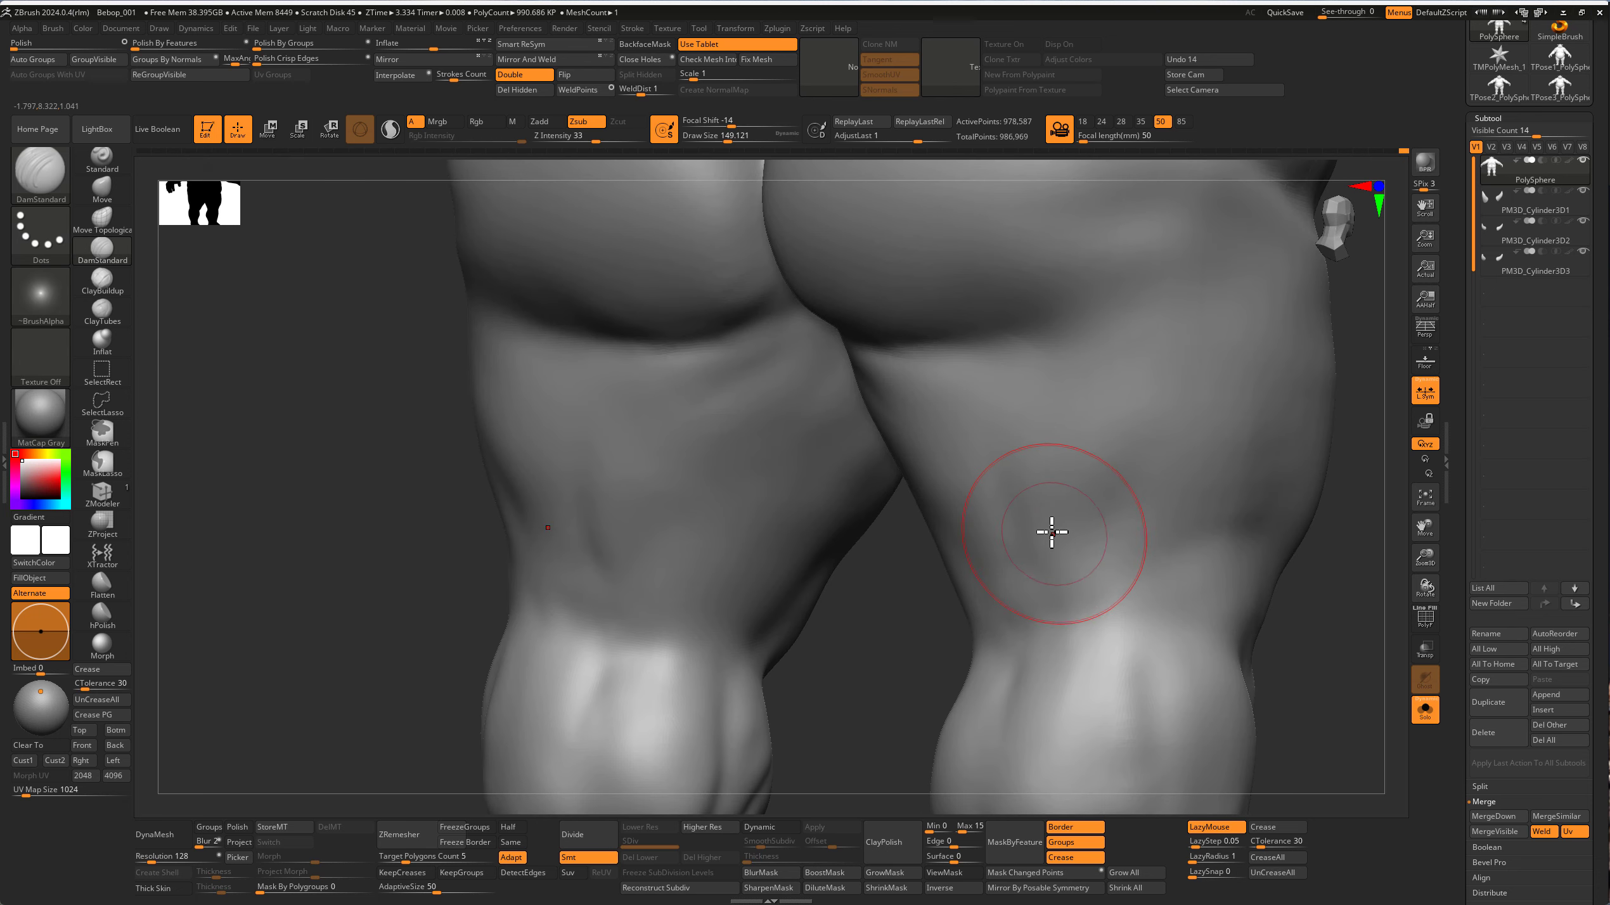
pyautogui.press('s')
pyautogui.moveTo(978, 572); pyautogui.dragTo(980, 573)
# Step: Reshape the backs of the legs with Move Topological and soften the inner-thigh crease with DamStandard
pyautogui.click(102, 218)
pyautogui.press('s')
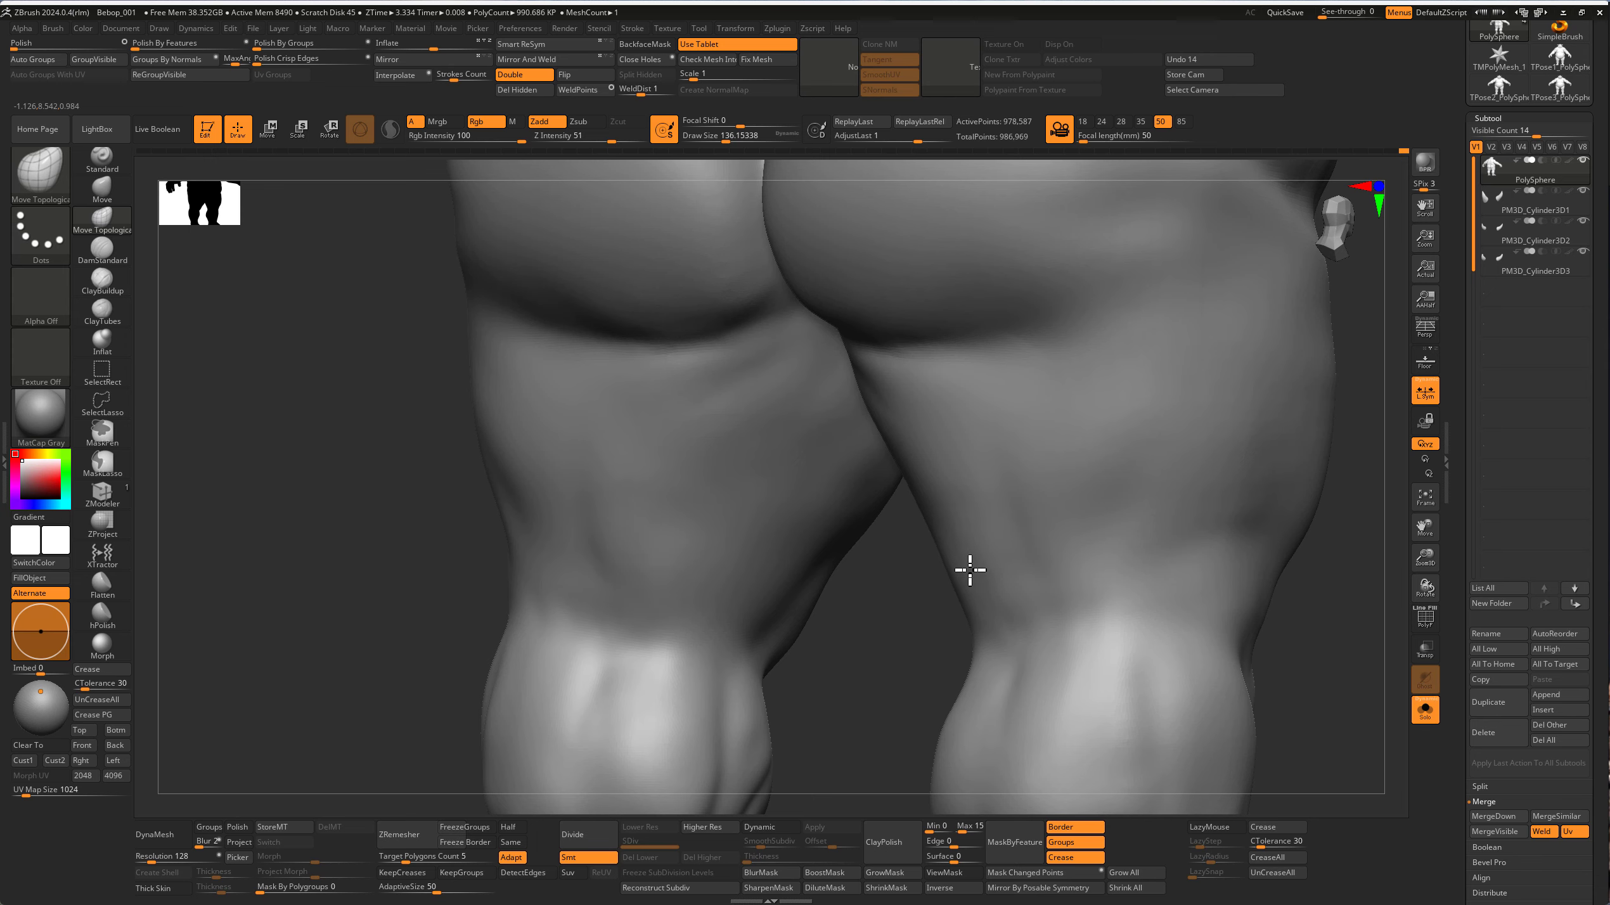
pyautogui.keyDown('shift'); pyautogui.moveTo(1017, 514); pyautogui.dragTo(1104, 511, button='right'); pyautogui.keyUp('shift')
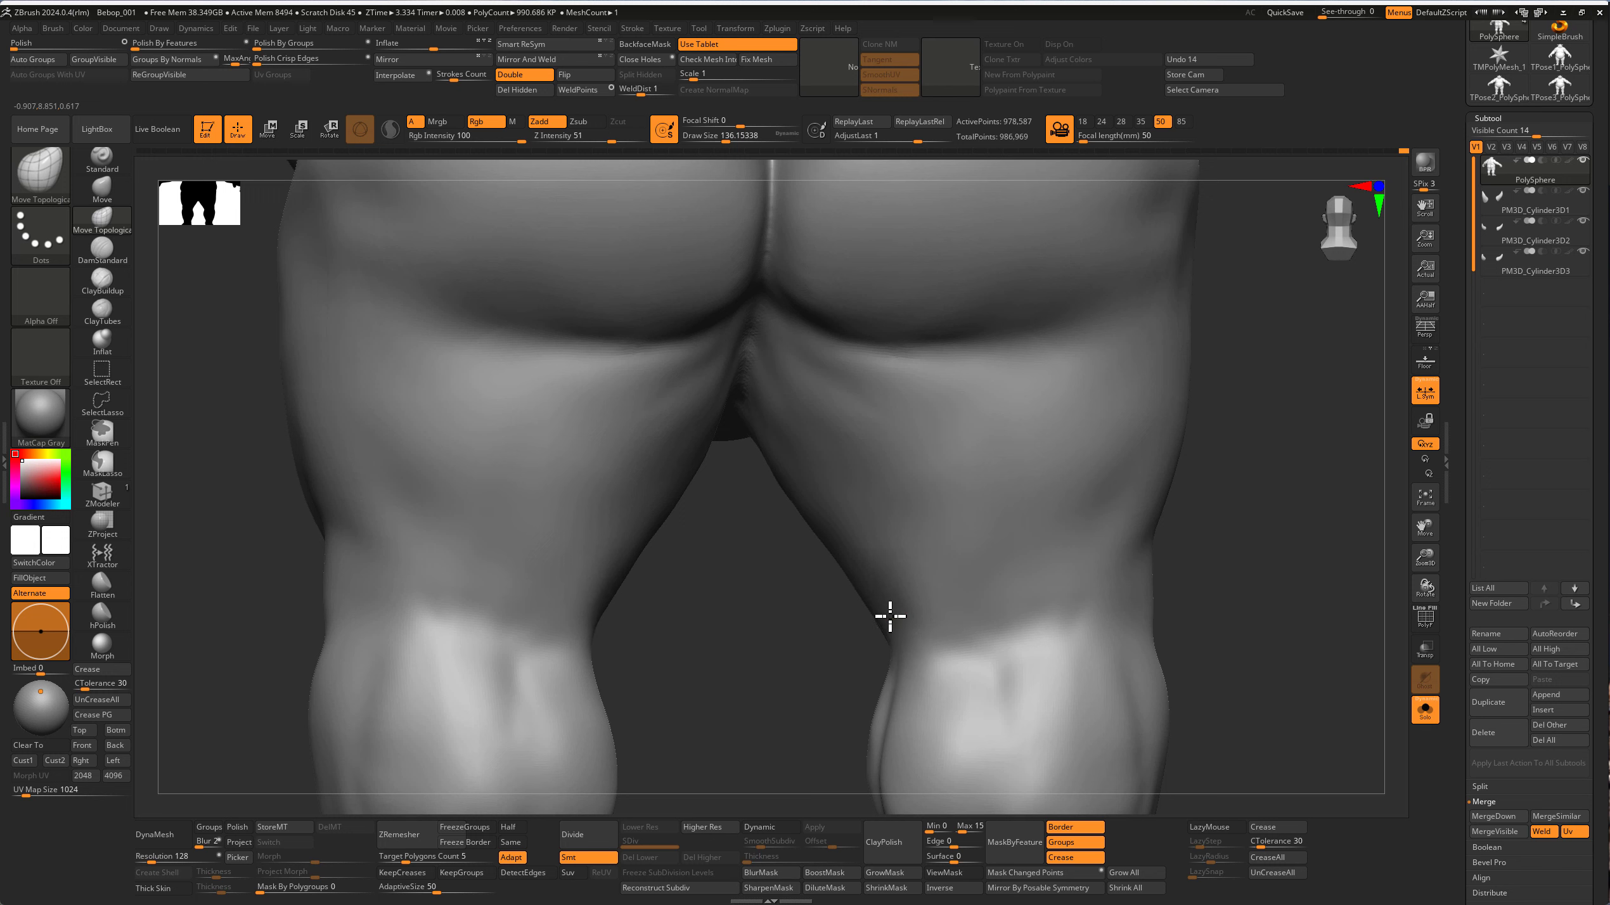
pyautogui.click(102, 249)
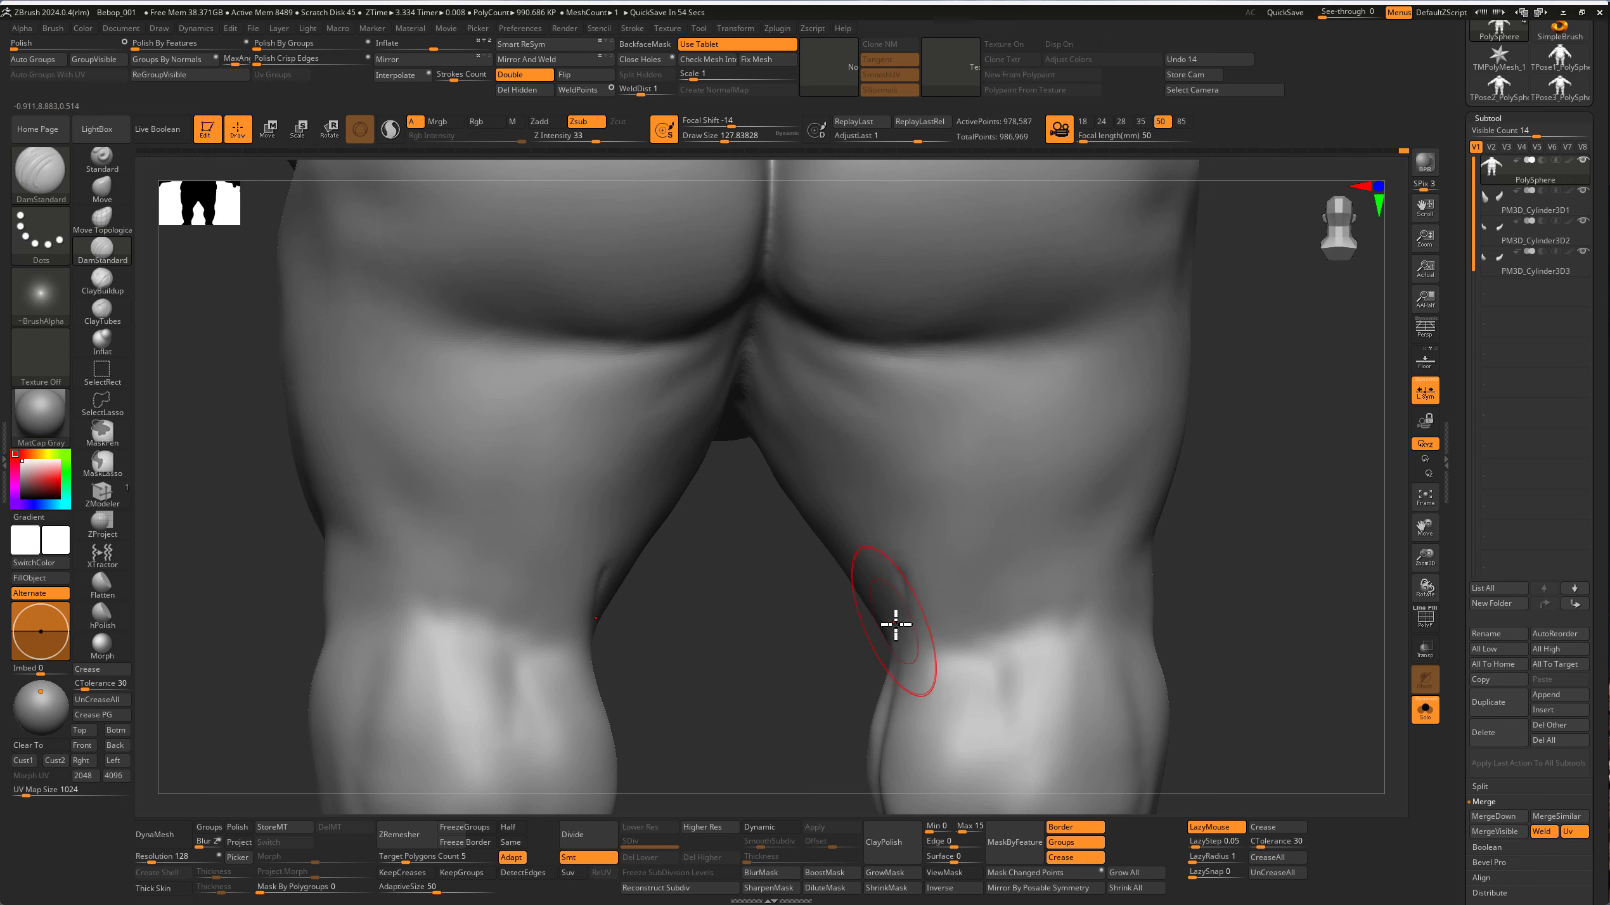
pyautogui.keyDown('shift'); pyautogui.moveTo(863, 510); pyautogui.dragTo(902, 558); pyautogui.keyUp('shift')
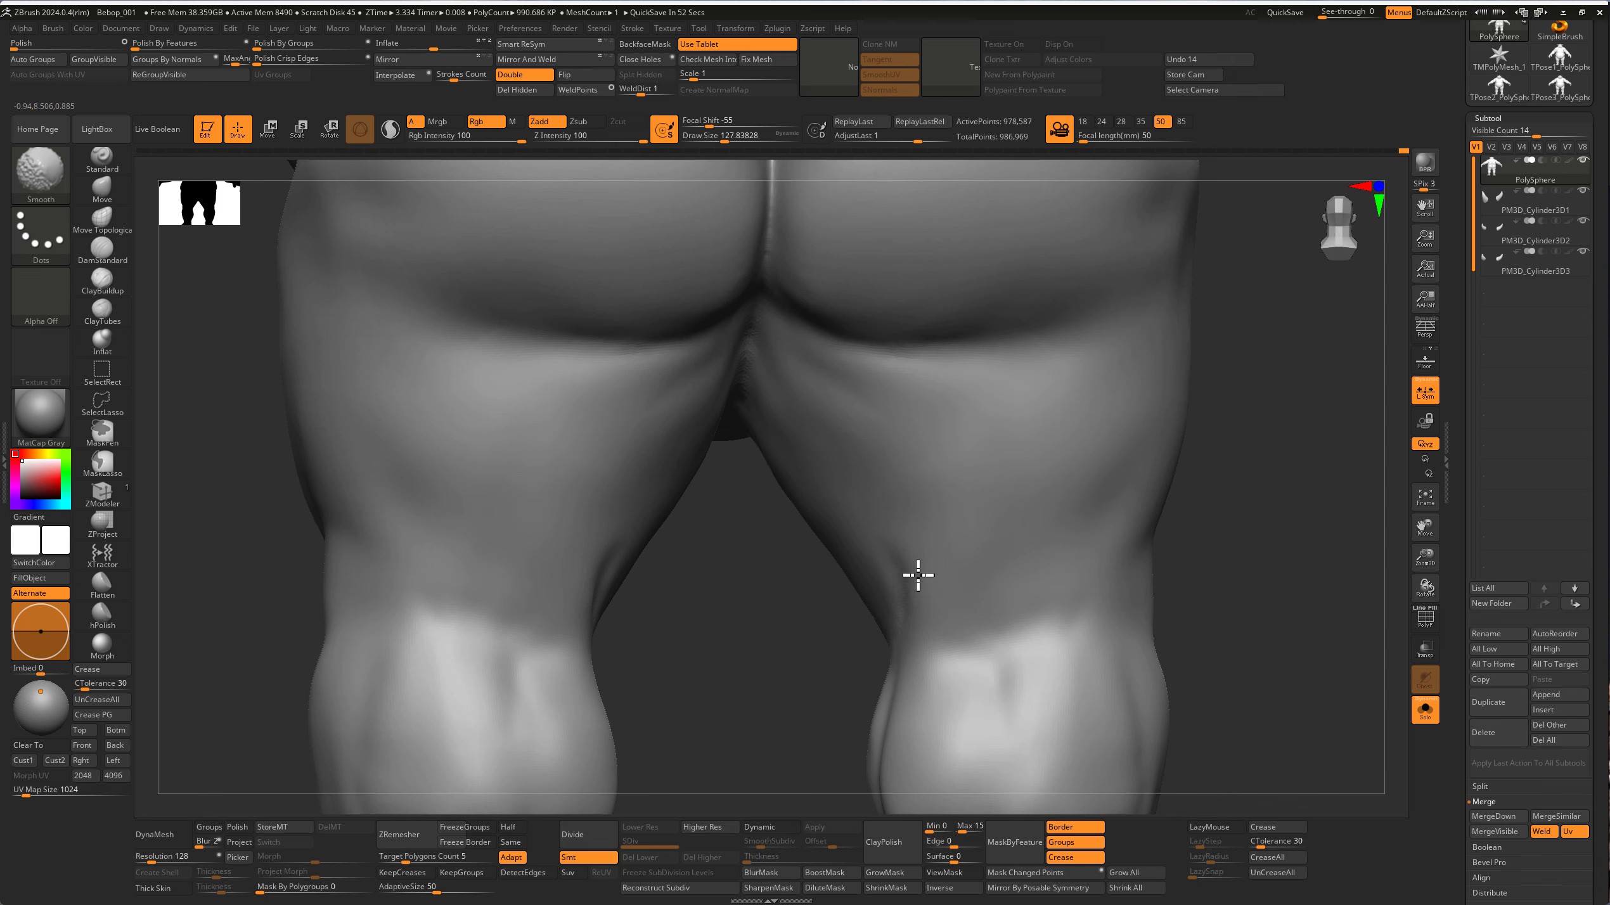
# Step: Adjust the legs and calves from the front with Move Topological, checking the full figure
pyautogui.press('f')
pyautogui.moveTo(892, 503)
pyautogui.mouseDown()
pyautogui.moveTo(952, 503)
pyautogui.moveTo(1128, 606)
pyautogui.moveTo(1017, 579)
pyautogui.moveTo(744, 574)
pyautogui.moveTo(769, 582)
pyautogui.mouseUp()
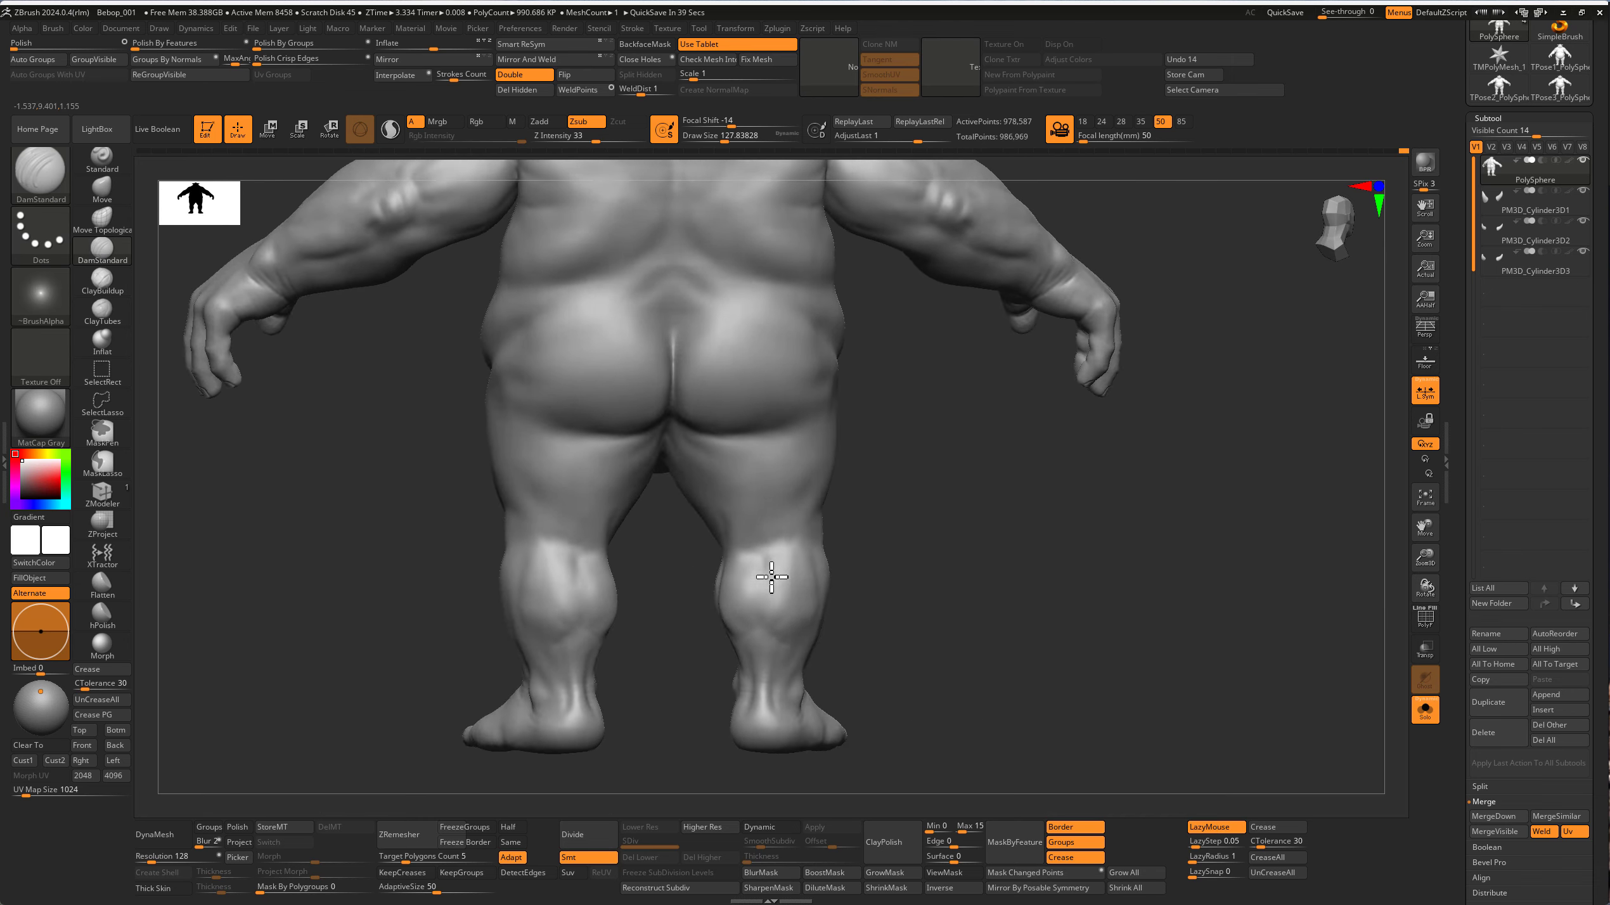
pyautogui.scroll(5, 769, 582)
pyautogui.click(88, 227)
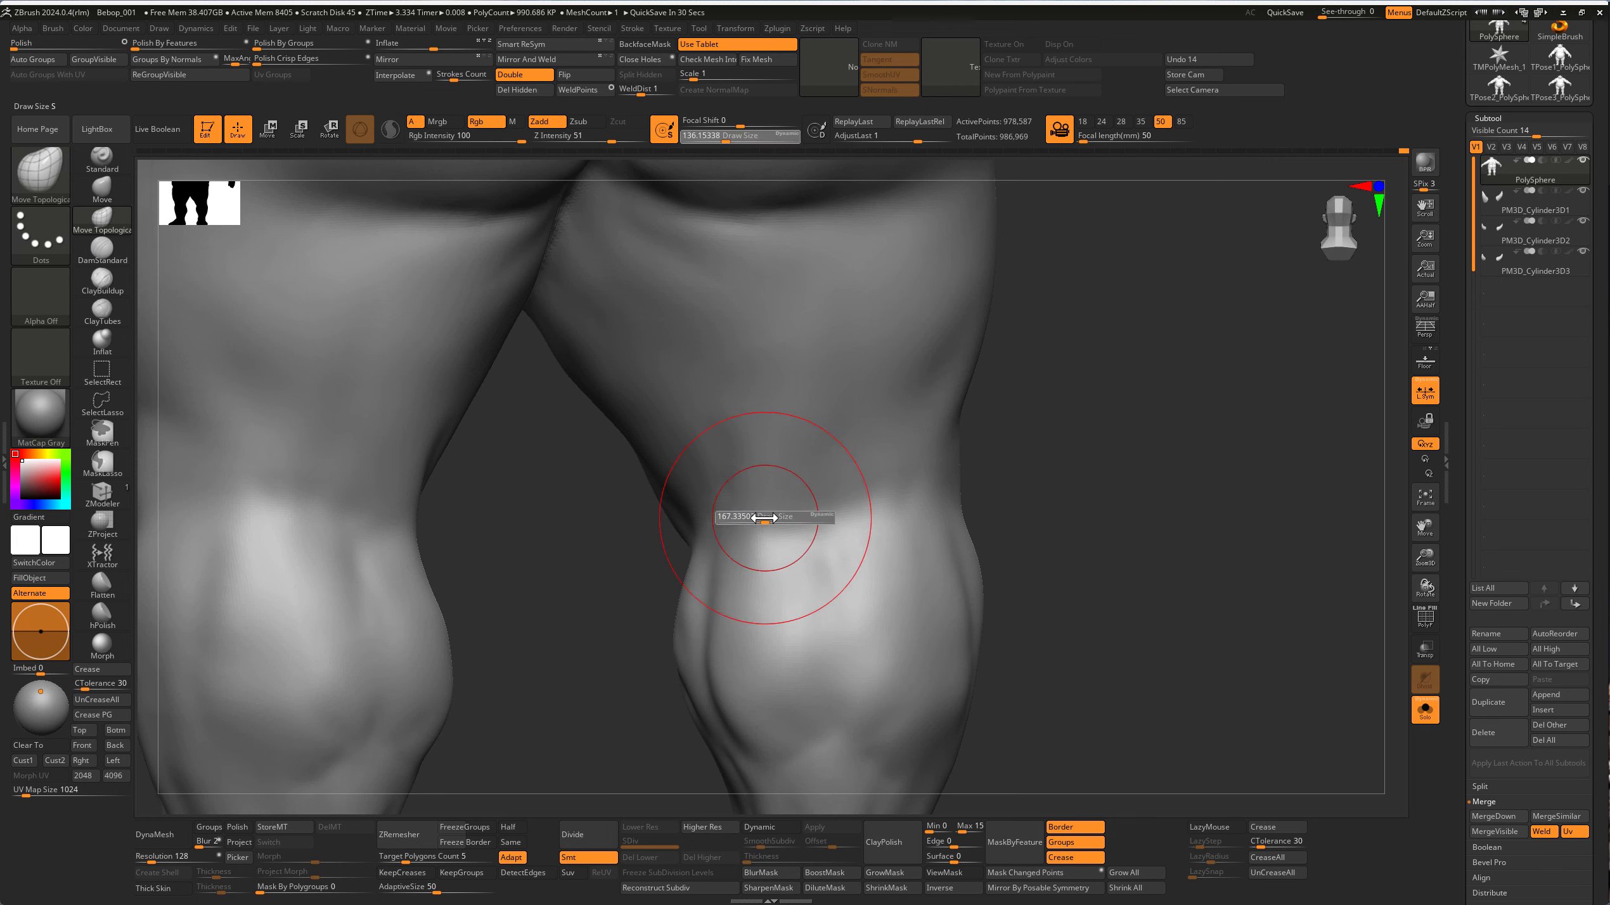
pyautogui.moveTo(755, 521); pyautogui.dragTo(742, 517, button='right')
pyautogui.moveTo(835, 496)
pyautogui.mouseDown(button='right')
pyautogui.moveTo(981, 434)
pyautogui.moveTo(874, 474)
pyautogui.mouseUp(button='right')
pyautogui.moveTo(809, 568)
pyautogui.keyDown('alt'); pyautogui.mouseDown(button='right')
pyautogui.moveTo(1175, 615)
pyautogui.moveTo(895, 575)
pyautogui.moveTo(873, 626)
pyautogui.moveTo(783, 547)
pyautogui.mouseUp(button='right'); pyautogui.keyUp('alt')
pyautogui.press('f')
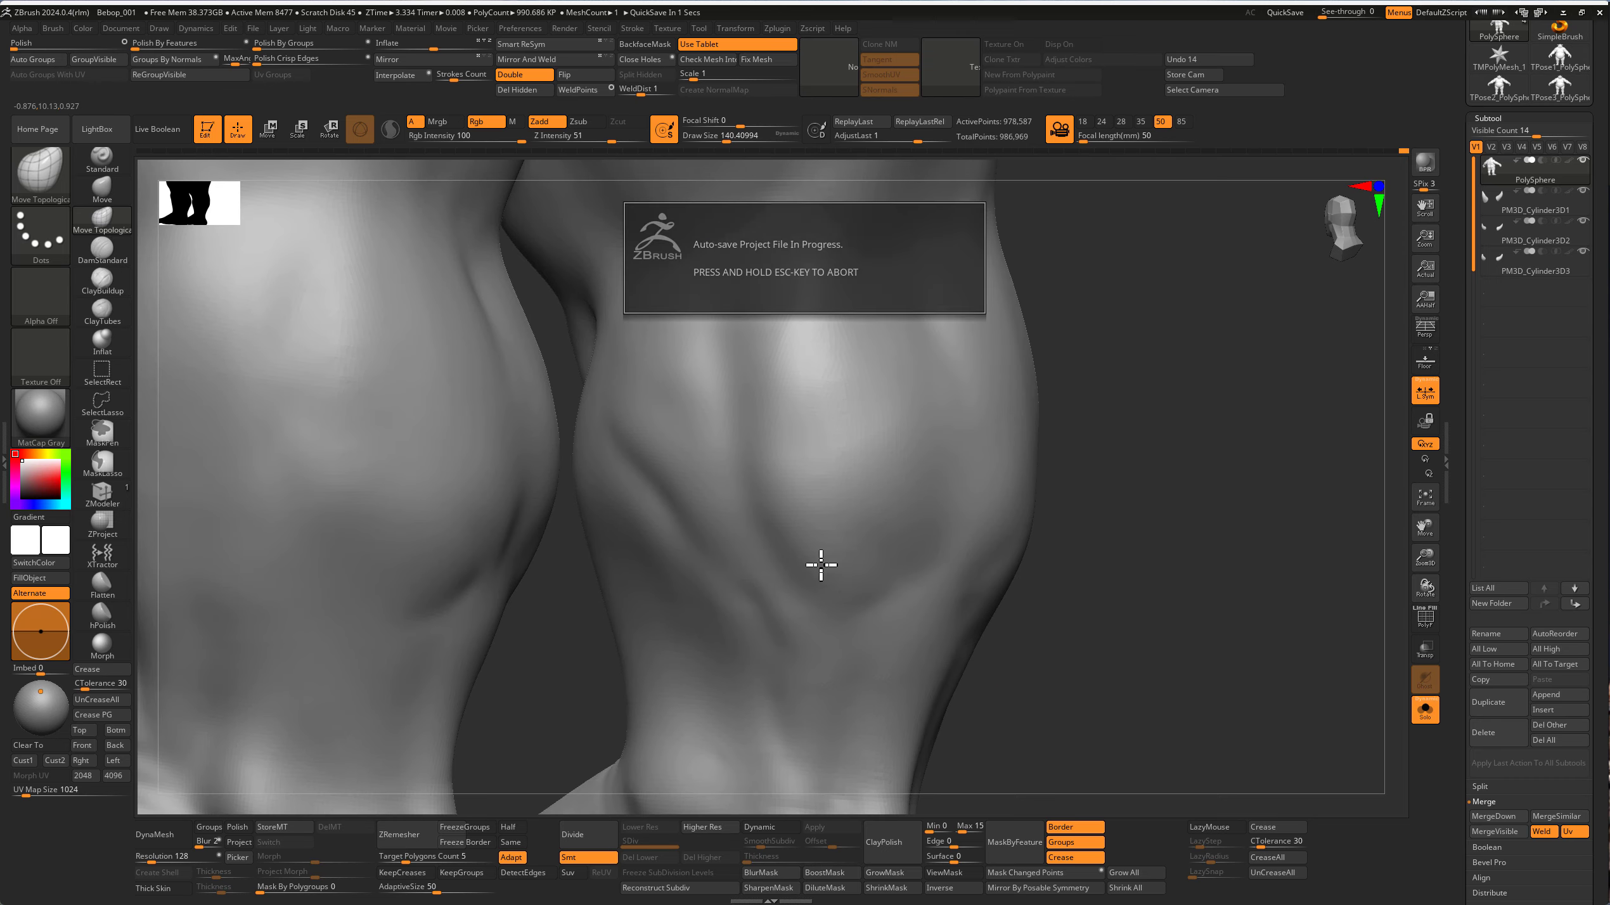
pyautogui.moveTo(874, 611); pyautogui.dragTo(606, 552, button='right')
pyautogui.press('f')
pyautogui.moveTo(823, 640)
pyautogui.keyDown('ctrl'); pyautogui.mouseDown(button='right')
pyautogui.moveTo(1003, 553)
pyautogui.moveTo(967, 585)
pyautogui.moveTo(1004, 554)
pyautogui.moveTo(1034, 615)
pyautogui.mouseUp(button='right'); pyautogui.keyUp('ctrl')
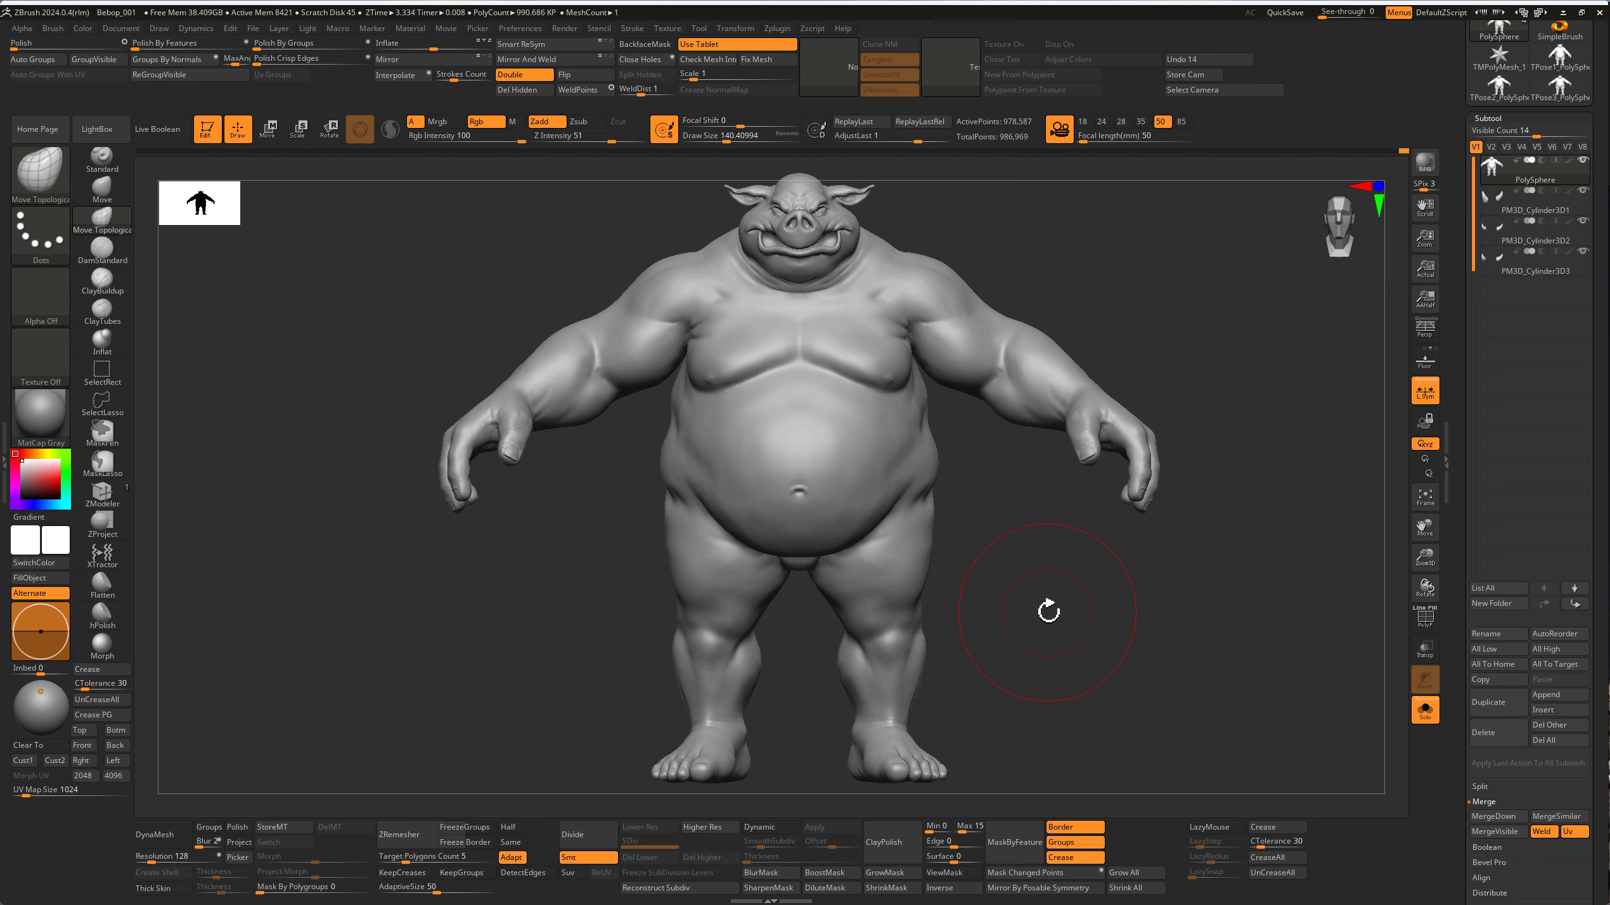
# Step: Pull the chin fold under the snout downward with Move Topological
pyautogui.moveTo(862, 284)
pyautogui.keyDown('ctrl'); pyautogui.mouseDown(button='right')
pyautogui.moveTo(1025, 359)
pyautogui.moveTo(978, 539)
pyautogui.mouseUp(button='right'); pyautogui.keyUp('ctrl')
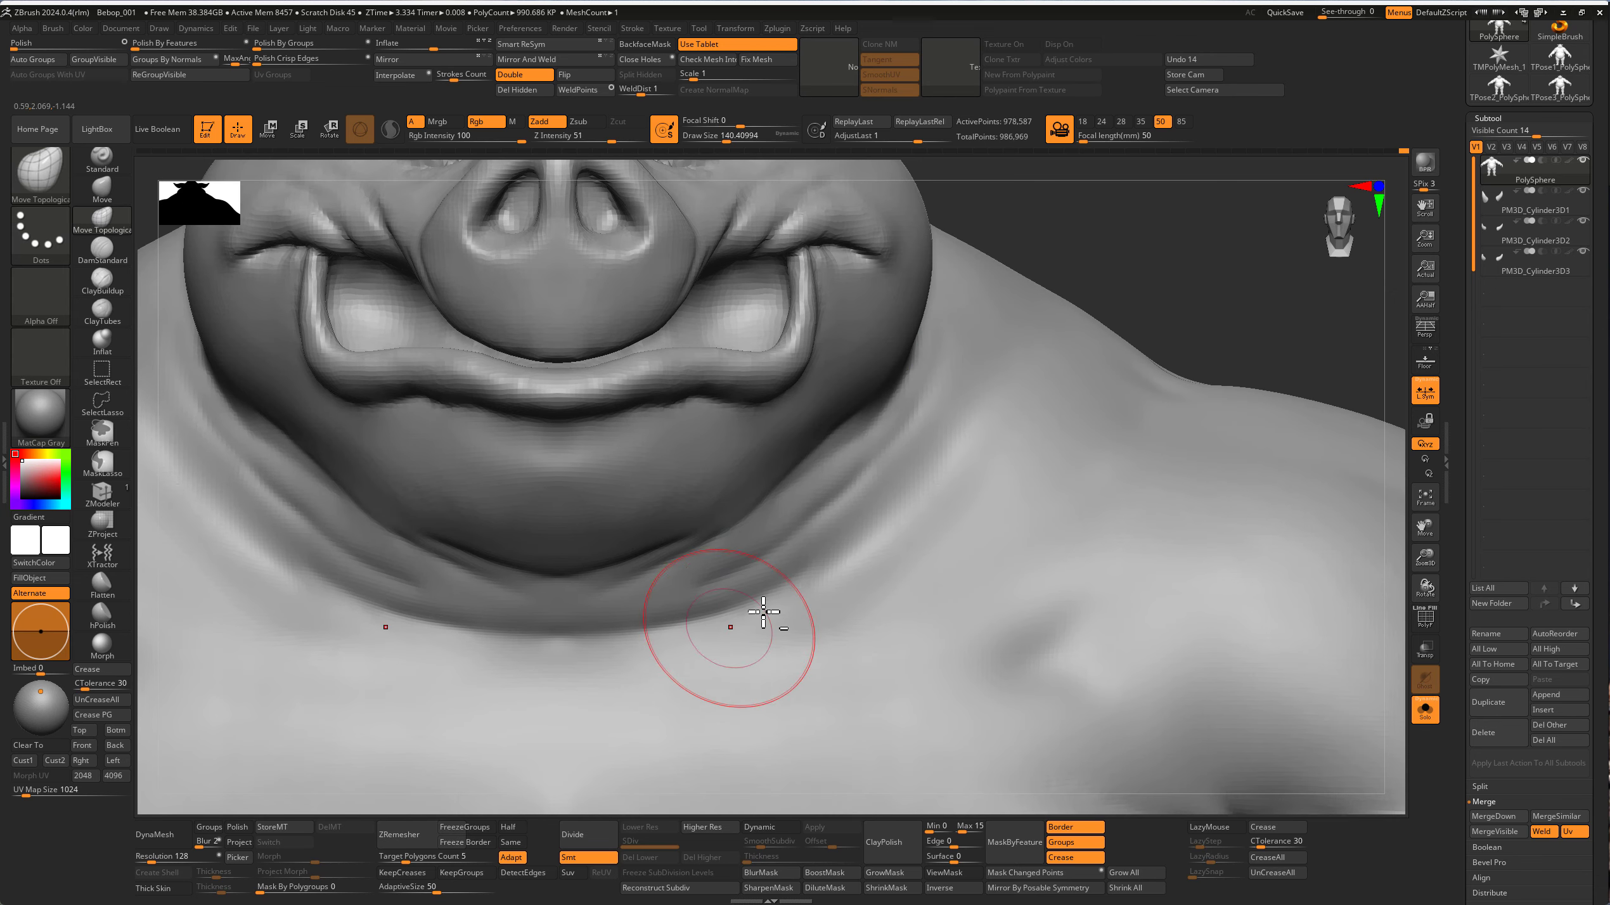
pyautogui.moveTo(765, 612)
pyautogui.mouseDown(button='right')
pyautogui.moveTo(586, 655)
pyautogui.moveTo(608, 647)
pyautogui.mouseUp(button='right')
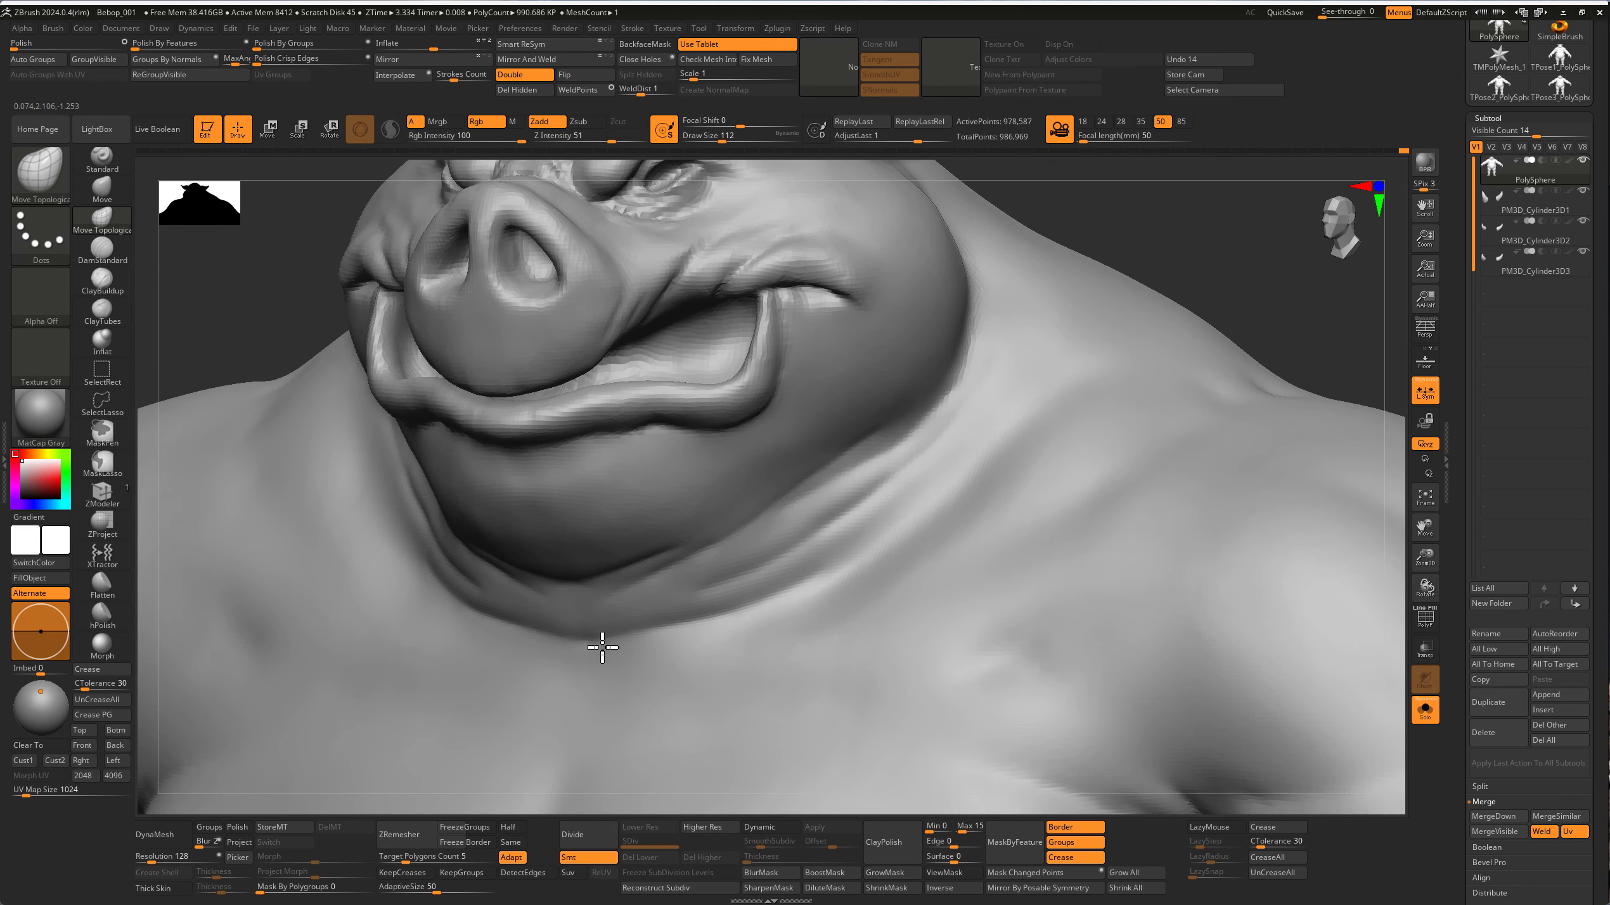
pyautogui.moveTo(637, 640); pyautogui.dragTo(660, 653)
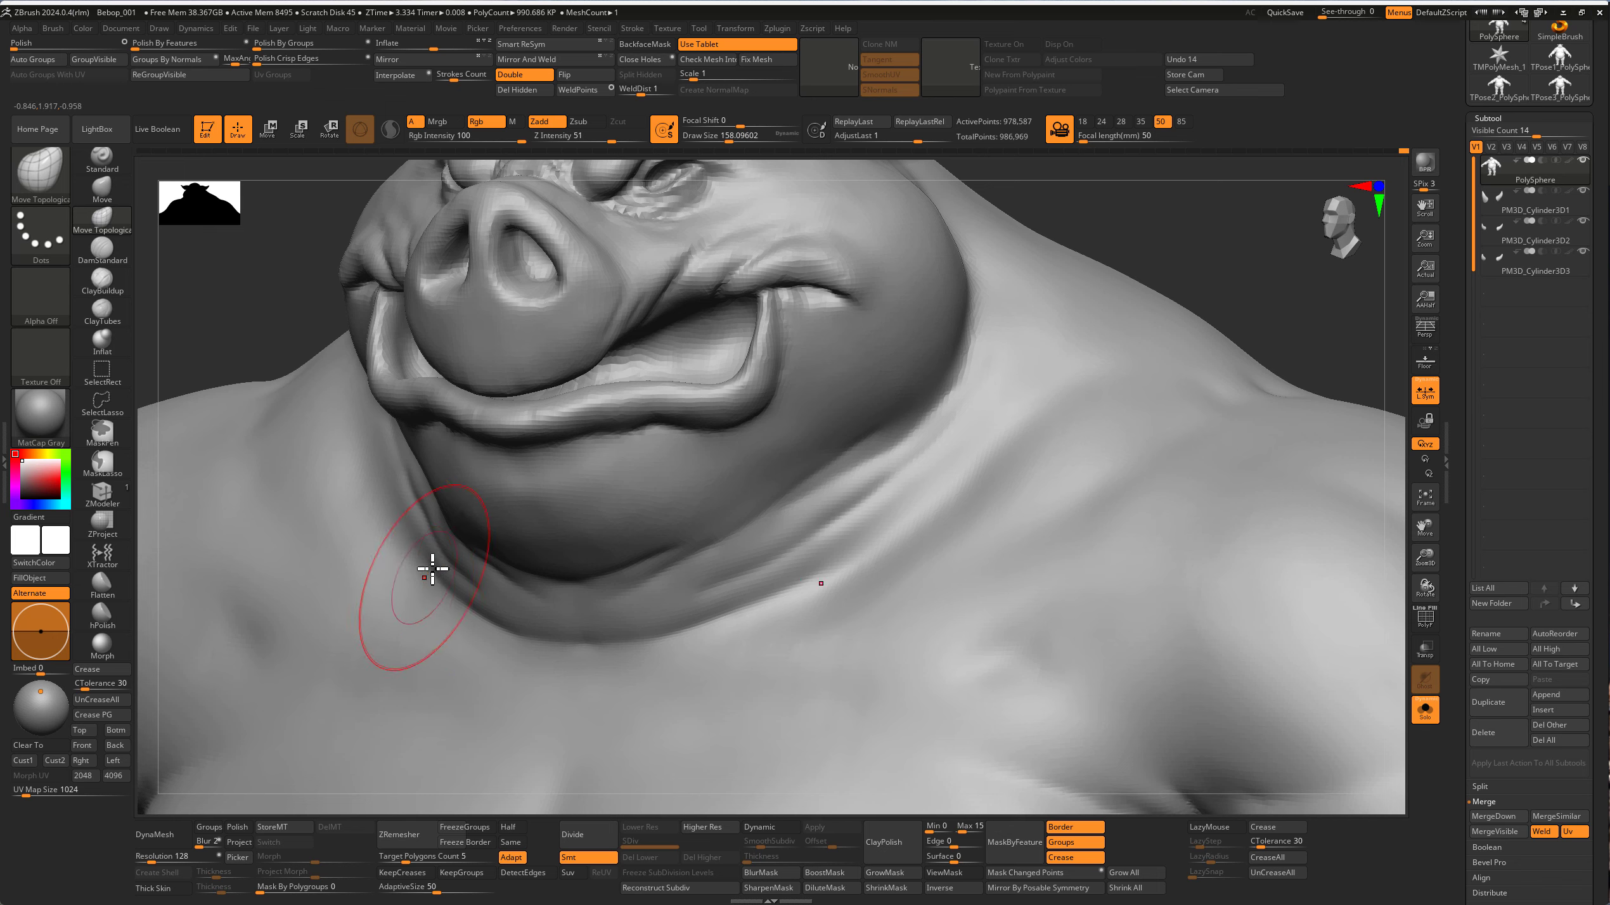
pyautogui.moveTo(417, 529)
pyautogui.mouseDown(button='right')
pyautogui.moveTo(683, 586)
pyautogui.moveTo(909, 583)
pyautogui.mouseUp(button='right')
pyautogui.press('f')
# Step: Reshape the side of the shoulder and upper arm, resizing the brush to about 140
pyautogui.moveTo(838, 622)
pyautogui.mouseDown(button='right')
pyautogui.moveTo(959, 575)
pyautogui.moveTo(982, 647)
pyautogui.moveTo(1144, 528)
pyautogui.moveTo(1089, 395)
pyautogui.moveTo(963, 582)
pyautogui.moveTo(1078, 593)
pyautogui.moveTo(946, 546)
pyautogui.mouseUp(button='right')
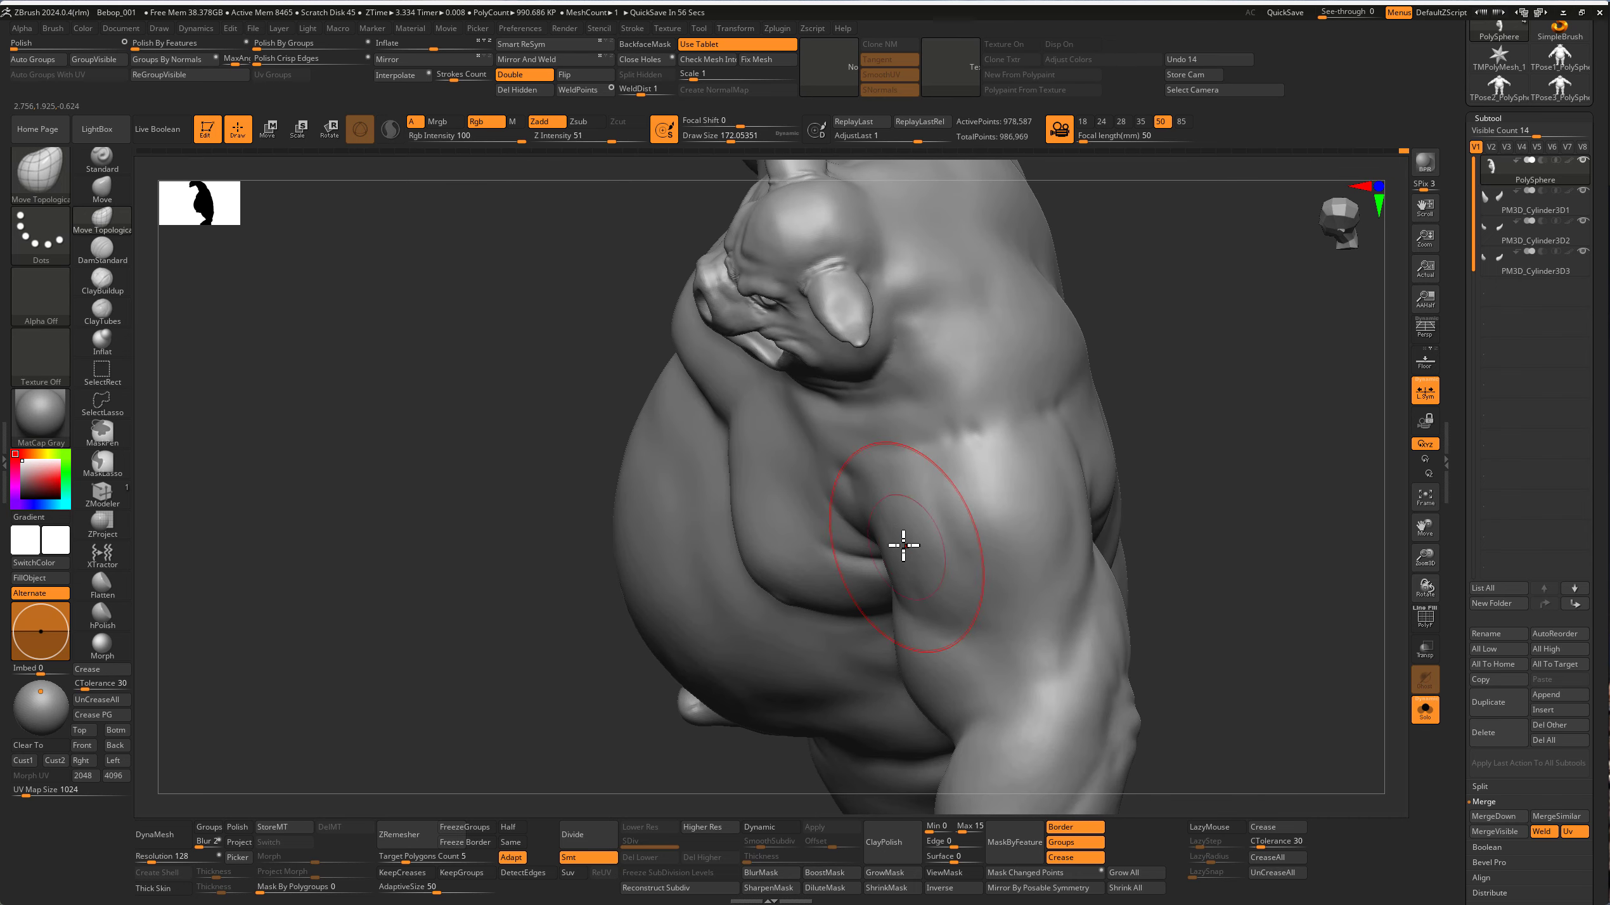
pyautogui.press('[')
pyautogui.moveTo(1031, 629)
pyautogui.mouseDown(button='right')
pyautogui.moveTo(815, 621)
pyautogui.moveTo(941, 611)
pyautogui.mouseUp(button='right')
pyautogui.press(']')
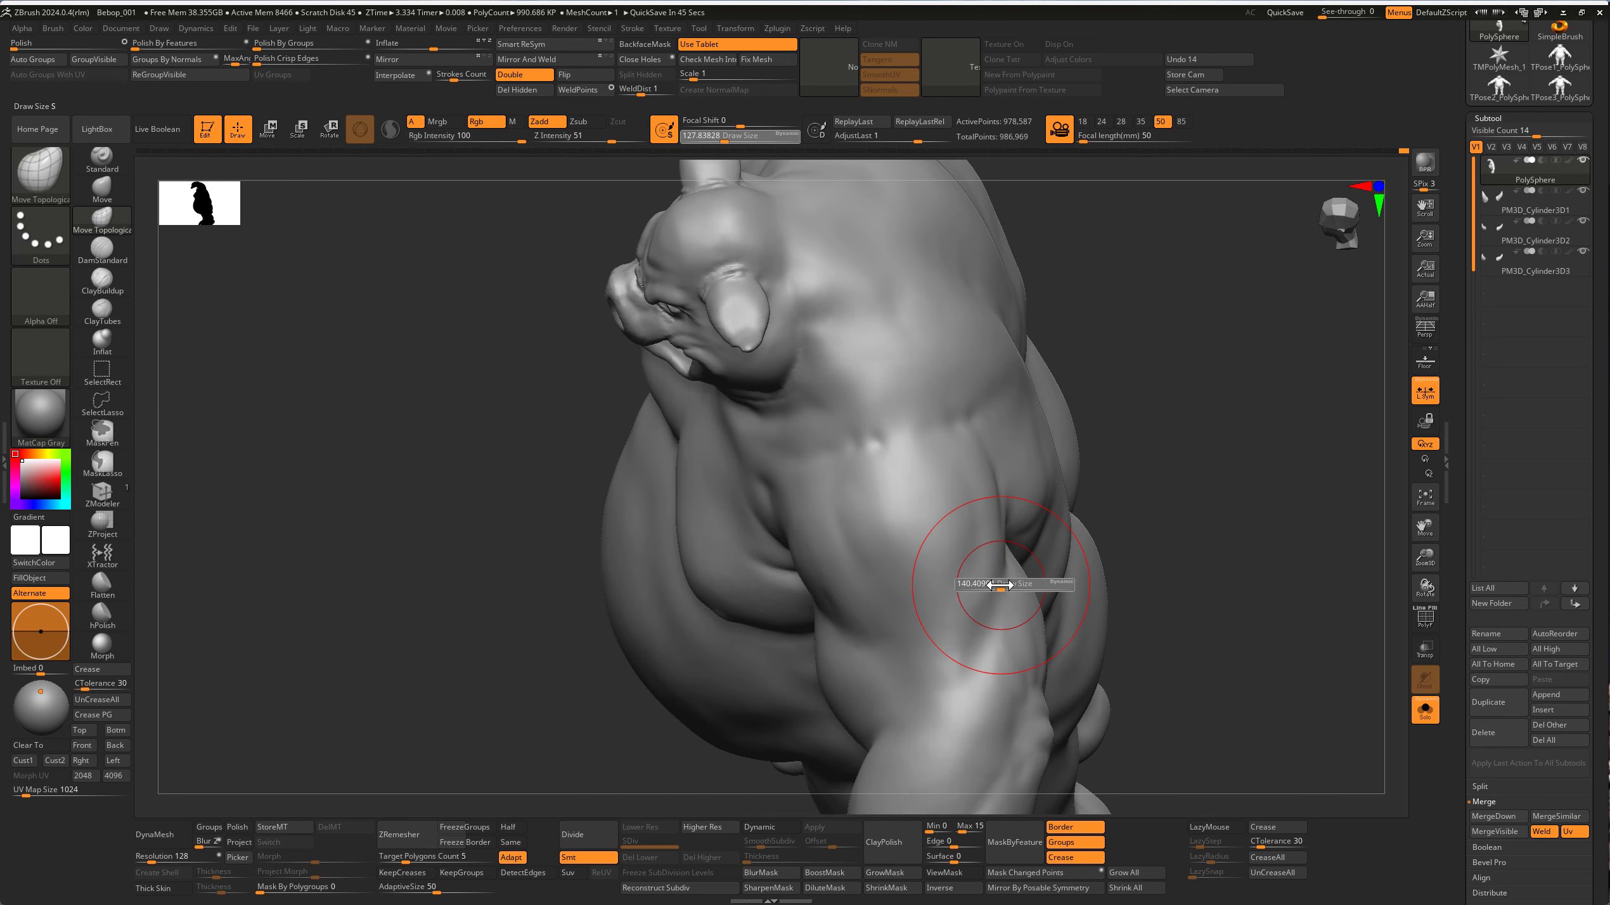
pyautogui.moveTo(981, 493)
pyautogui.mouseDown(button='right')
pyautogui.moveTo(854, 528)
pyautogui.moveTo(981, 436)
pyautogui.mouseUp(button='right')
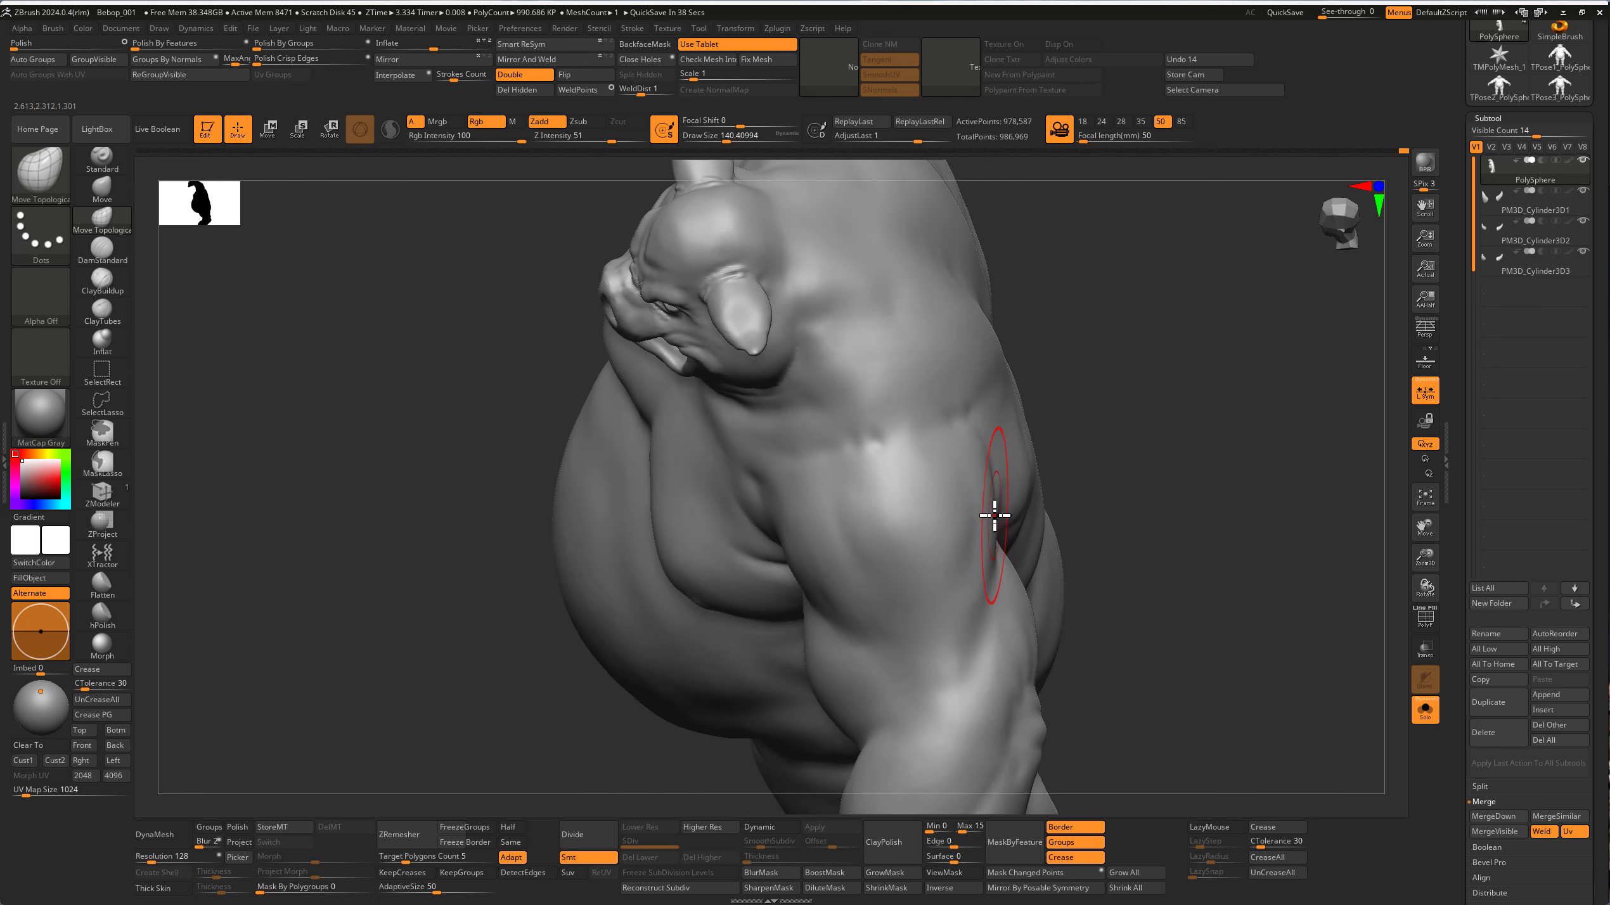
pyautogui.moveTo(844, 516); pyautogui.dragTo(759, 471, button='right')
pyautogui.moveTo(888, 577)
pyautogui.keyDown('alt'); pyautogui.mouseDown(button='right')
pyautogui.moveTo(898, 539)
pyautogui.moveTo(1121, 506)
pyautogui.mouseUp(button='right'); pyautogui.keyUp('alt')
pyautogui.press('f')
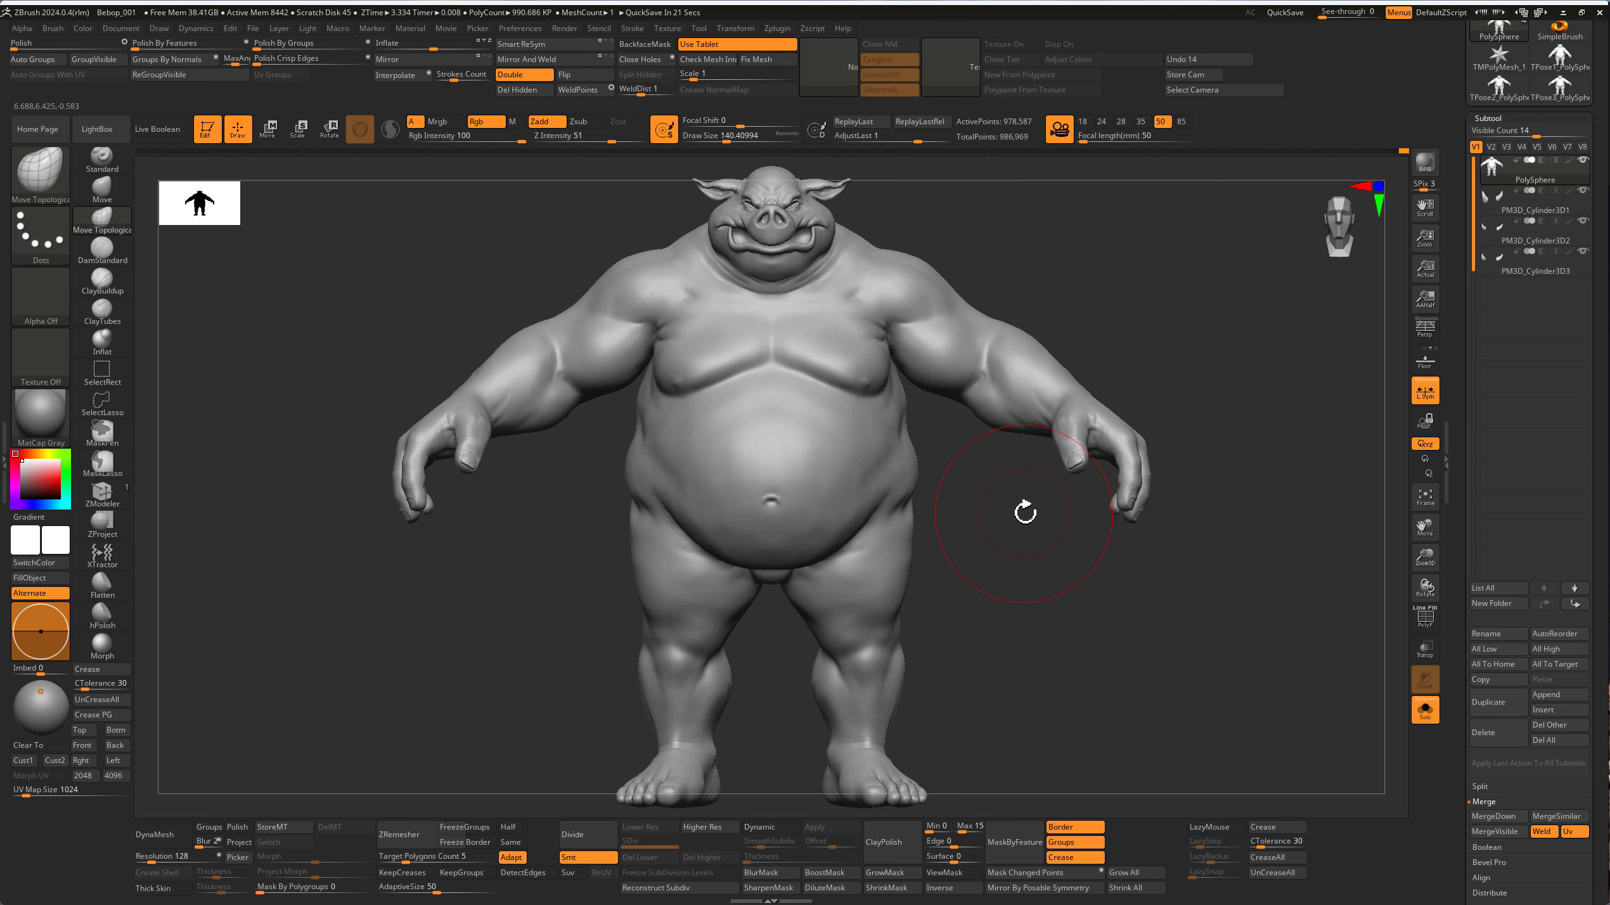
# Step: Refine the arm and belly forms with Move Topological and Smooth at draw size about 136
pyautogui.moveTo(1052, 478)
pyautogui.keyDown('alt'); pyautogui.mouseDown(button='right')
pyautogui.moveTo(1337, 525)
pyautogui.moveTo(1027, 417)
pyautogui.mouseUp(button='right'); pyautogui.keyUp('alt')
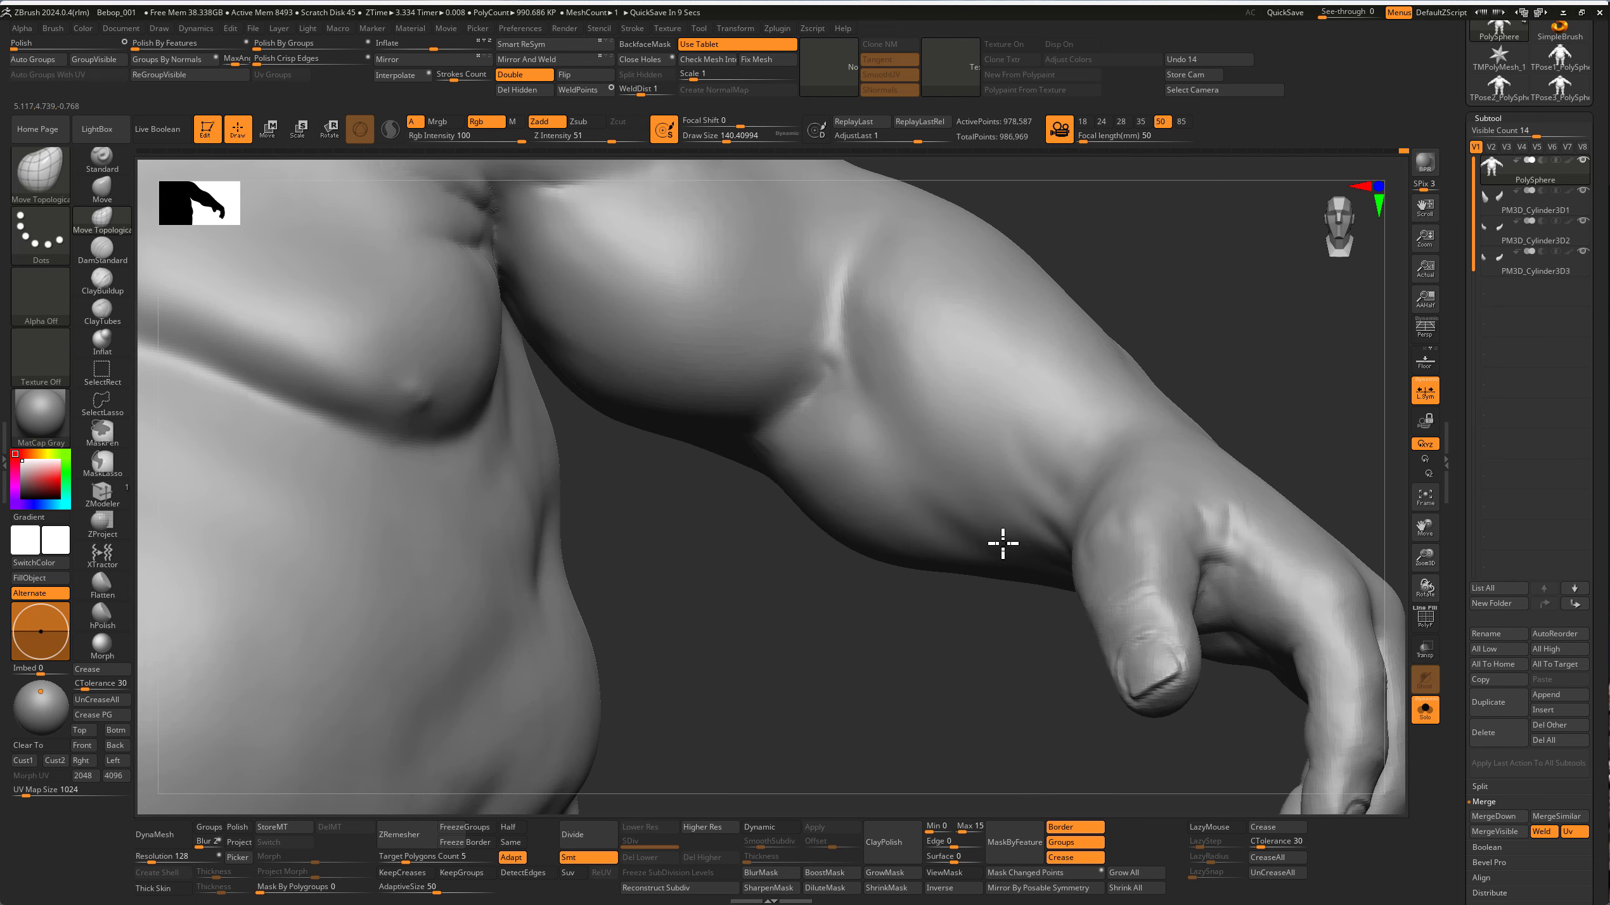
pyautogui.press('f')
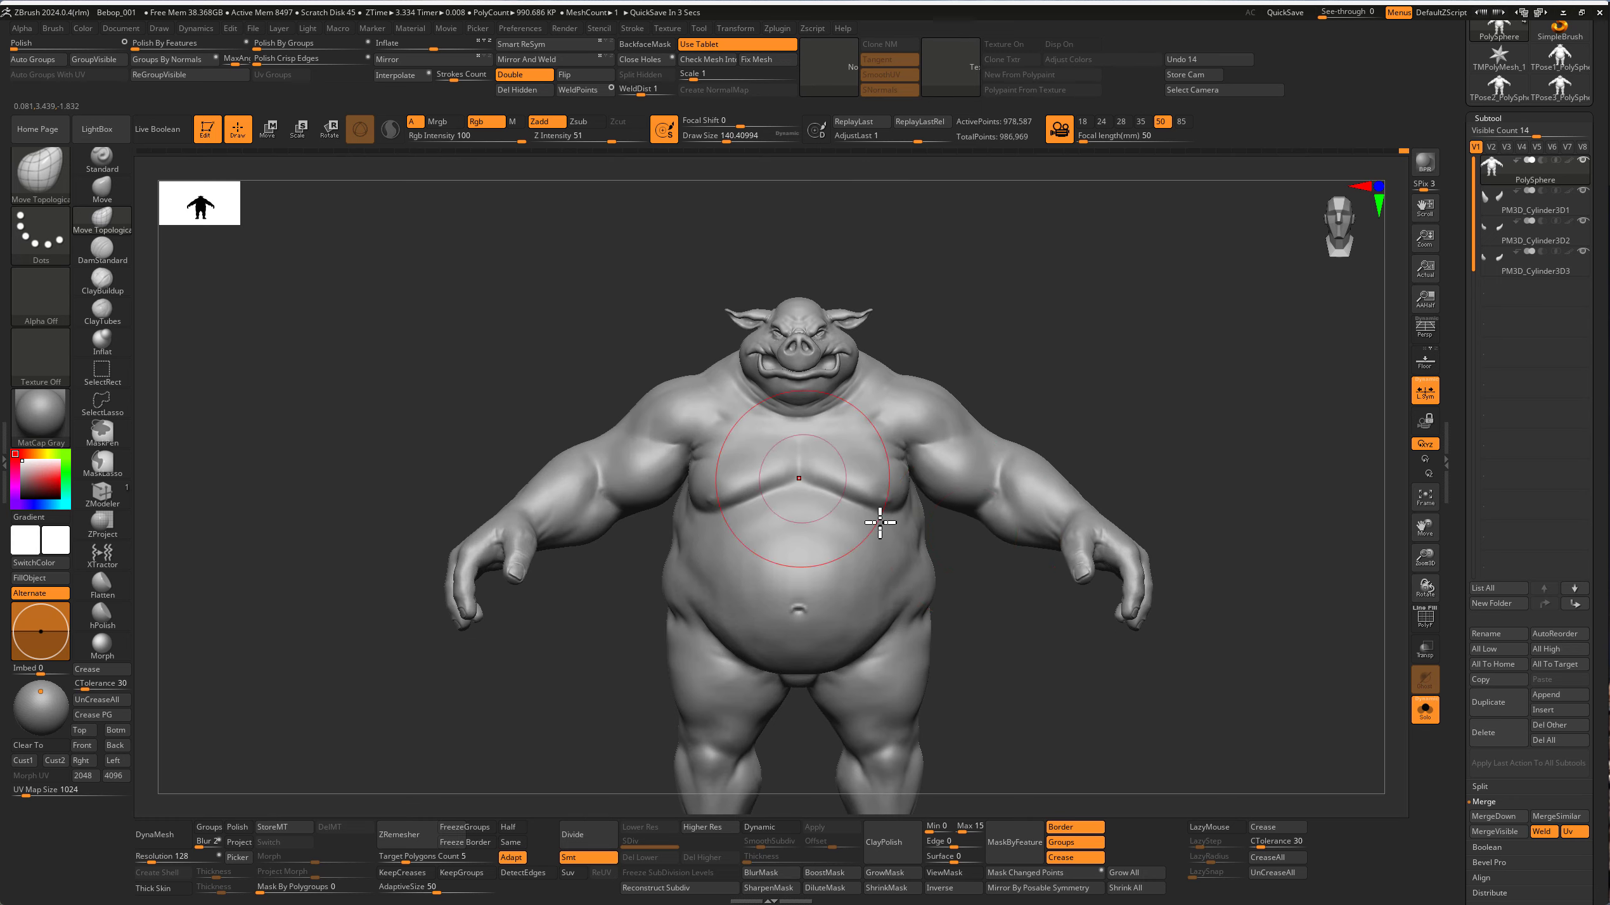
pyautogui.moveTo(982, 533)
pyautogui.mouseDown(button='right')
pyautogui.moveTo(978, 471)
pyautogui.moveTo(1043, 610)
pyautogui.moveTo(1110, 582)
pyautogui.moveTo(1067, 508)
pyautogui.moveTo(1010, 564)
pyautogui.moveTo(1017, 395)
pyautogui.moveTo(985, 494)
pyautogui.mouseUp(button='right')
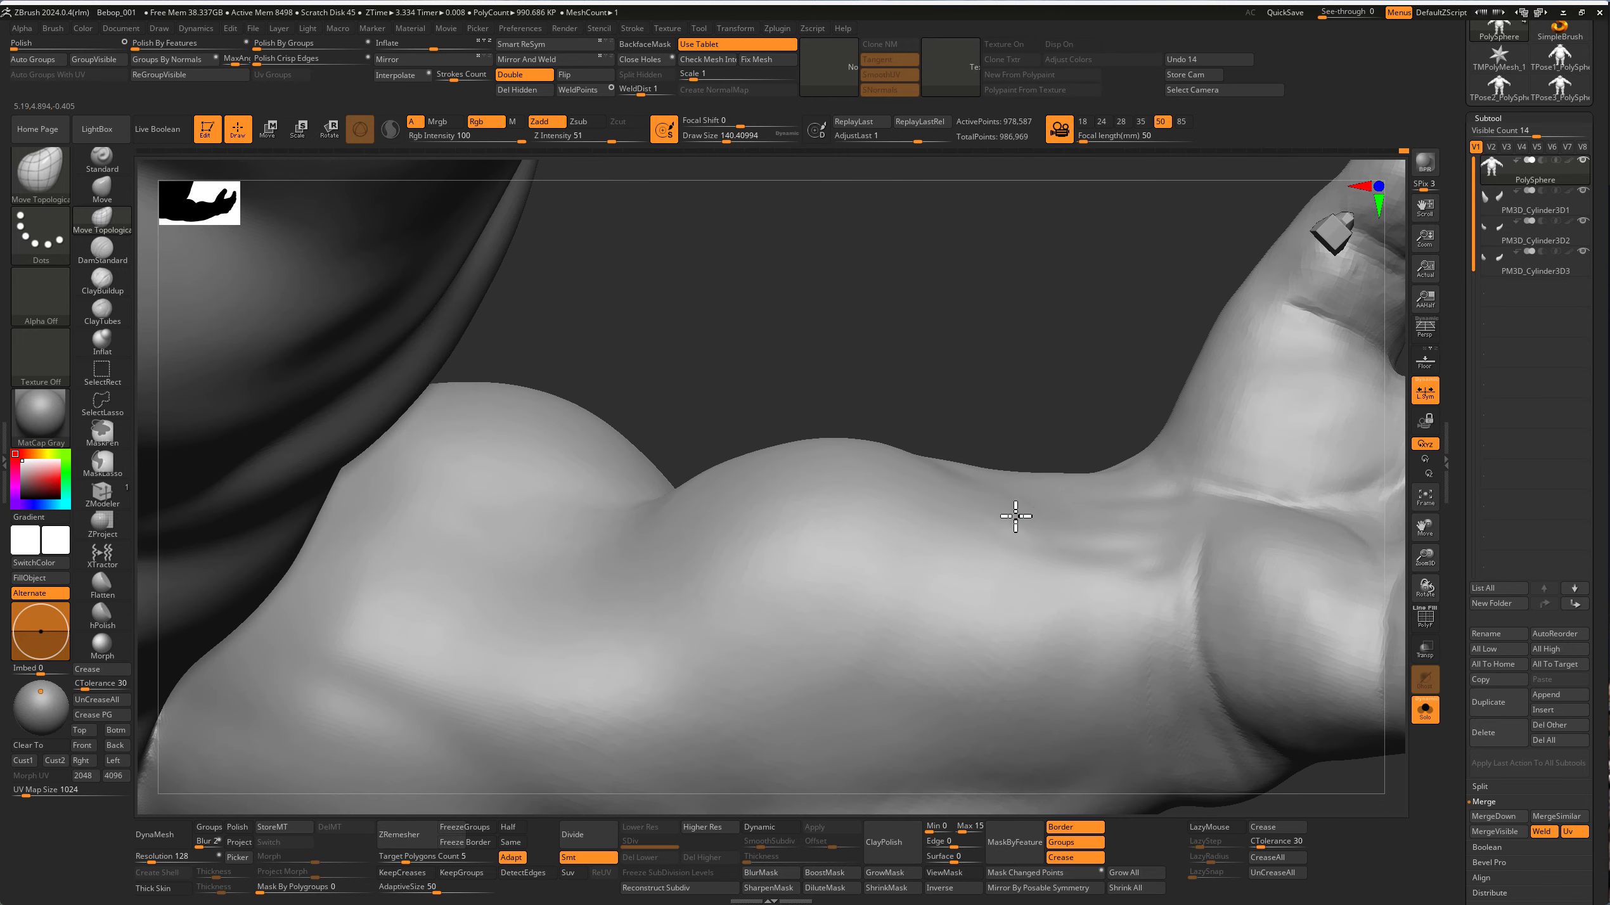
pyautogui.moveTo(1069, 496)
pyautogui.mouseDown(button='right')
pyautogui.moveTo(1071, 604)
pyautogui.moveTo(1021, 535)
pyautogui.moveTo(1021, 550)
pyautogui.mouseUp(button='right')
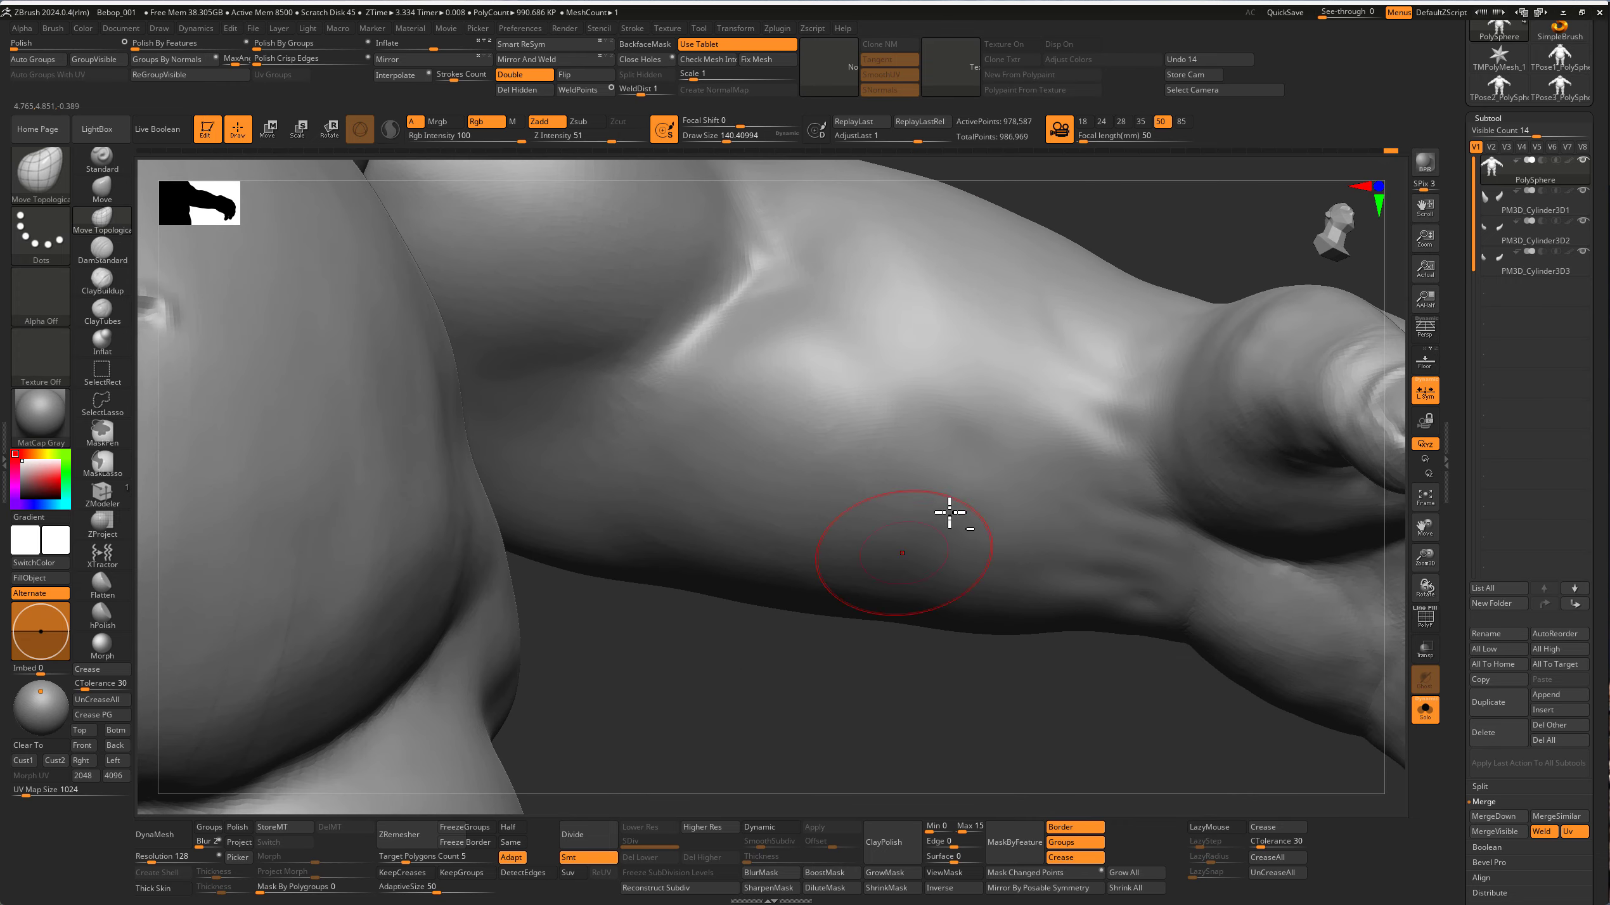
pyautogui.press('f')
pyautogui.moveTo(906, 521)
pyautogui.keyDown('alt'); pyautogui.mouseDown(button='right')
pyautogui.moveTo(967, 518)
pyautogui.moveTo(863, 485)
pyautogui.moveTo(953, 478)
pyautogui.moveTo(935, 512)
pyautogui.moveTo(973, 620)
pyautogui.moveTo(877, 413)
pyautogui.mouseUp(button='right'); pyautogui.keyUp('alt')
pyautogui.press('f')
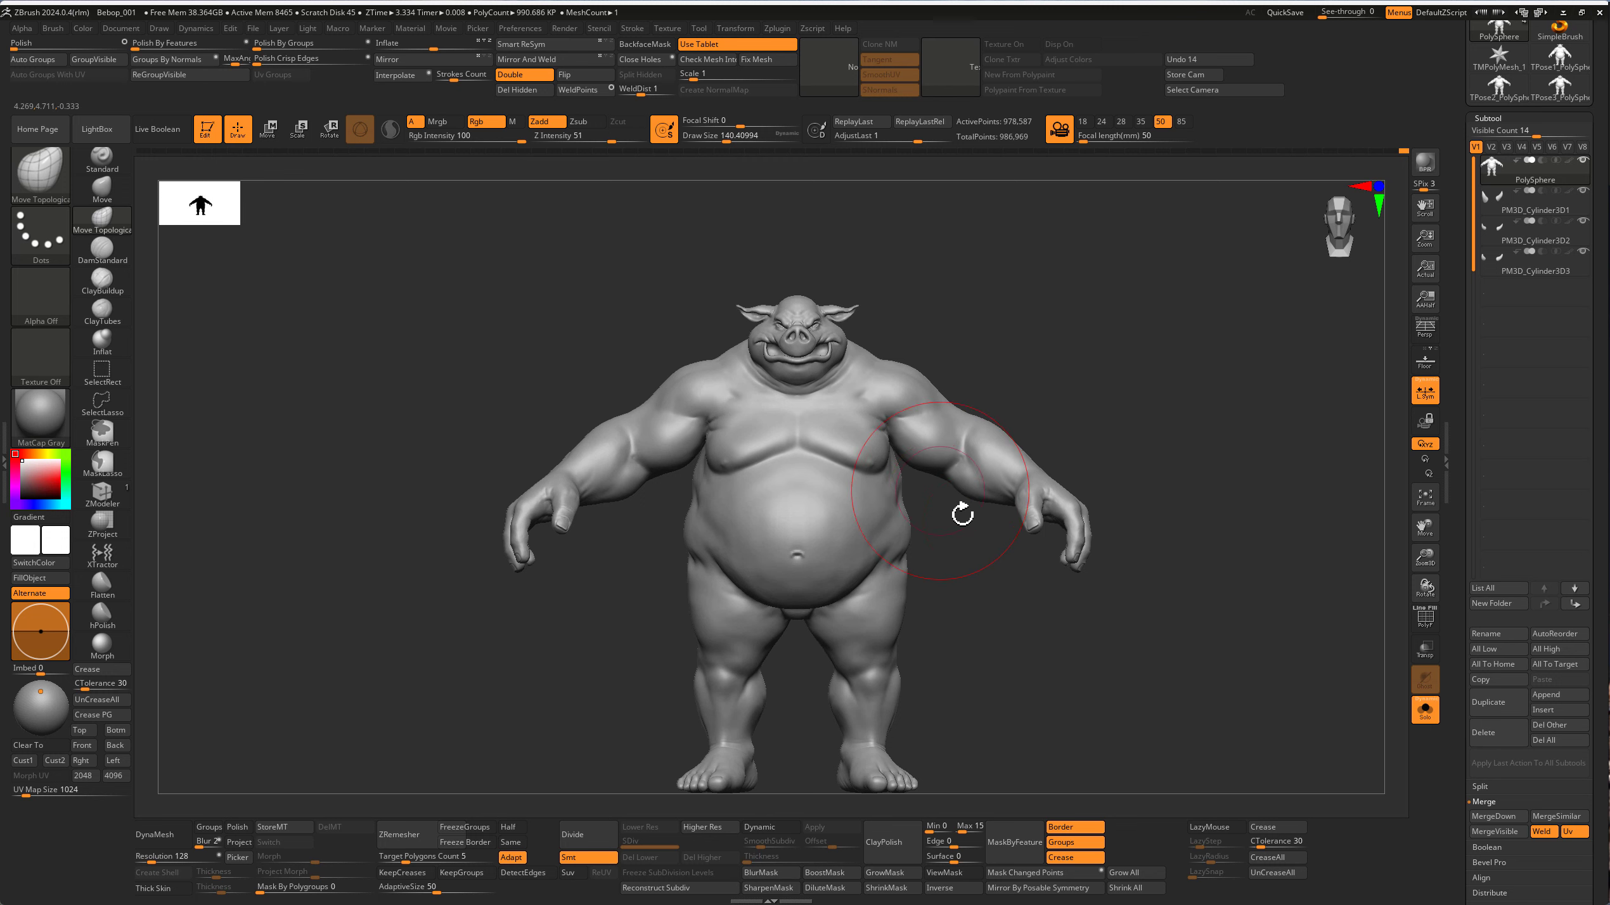
pyautogui.moveTo(933, 562)
pyautogui.keyDown('alt'); pyautogui.mouseDown(button='right')
pyautogui.moveTo(891, 416)
pyautogui.moveTo(906, 377)
pyautogui.moveTo(960, 360)
pyautogui.moveTo(827, 378)
pyautogui.moveTo(1165, 568)
pyautogui.moveTo(984, 532)
pyautogui.moveTo(799, 439)
pyautogui.moveTo(817, 426)
pyautogui.mouseUp(button='right'); pyautogui.keyUp('alt')
pyautogui.moveTo(814, 436); pyautogui.dragTo(820, 449)
pyautogui.moveTo(820, 450)
pyautogui.mouseDown(button='right')
pyautogui.moveTo(834, 352)
pyautogui.moveTo(838, 471)
pyautogui.moveTo(816, 419)
pyautogui.moveTo(798, 438)
pyautogui.moveTo(949, 478)
pyautogui.moveTo(971, 539)
pyautogui.moveTo(1074, 506)
pyautogui.moveTo(989, 468)
pyautogui.moveTo(1003, 446)
pyautogui.moveTo(1014, 460)
pyautogui.moveTo(991, 395)
pyautogui.moveTo(978, 518)
pyautogui.moveTo(979, 466)
pyautogui.moveTo(844, 450)
pyautogui.moveTo(823, 478)
pyautogui.moveTo(766, 467)
pyautogui.moveTo(913, 460)
pyautogui.mouseUp(button='right')
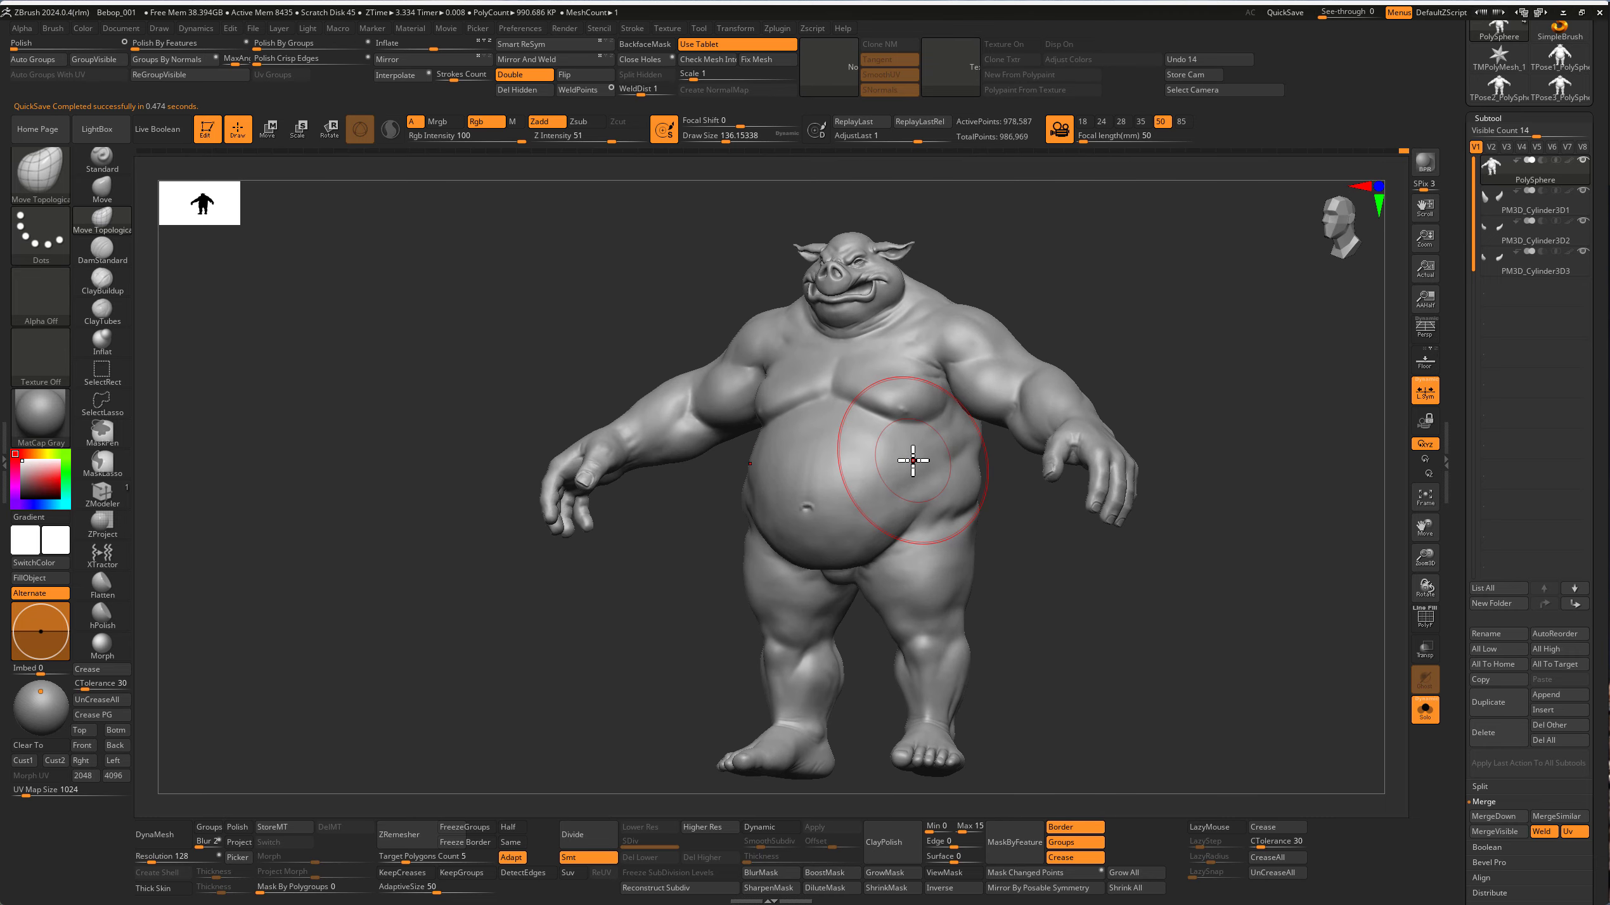